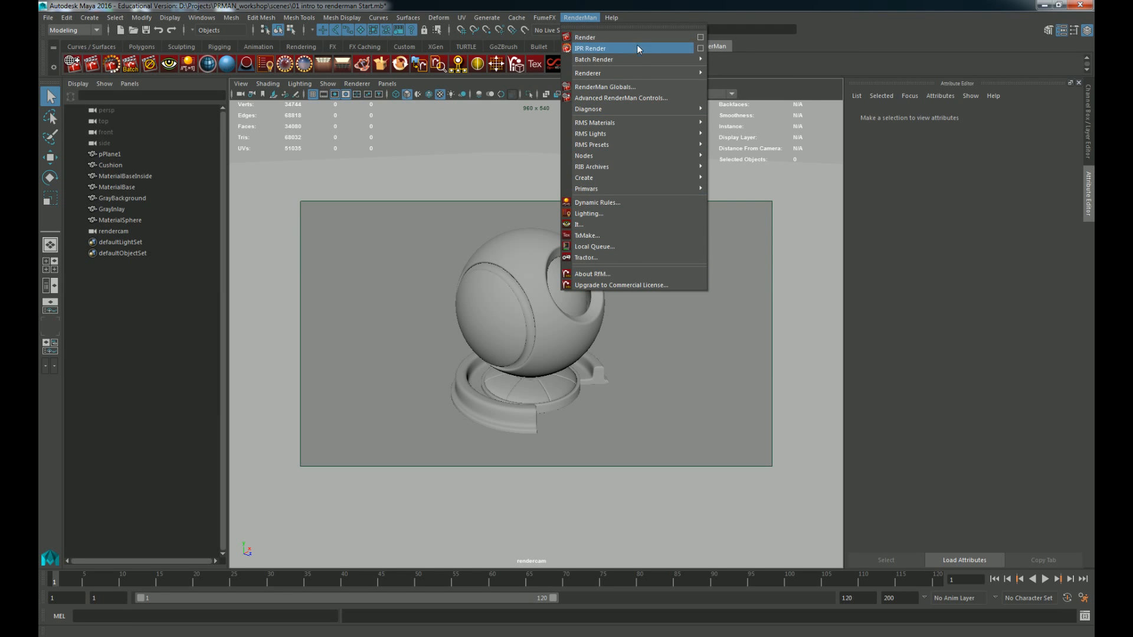
mouse_move(665, 176)
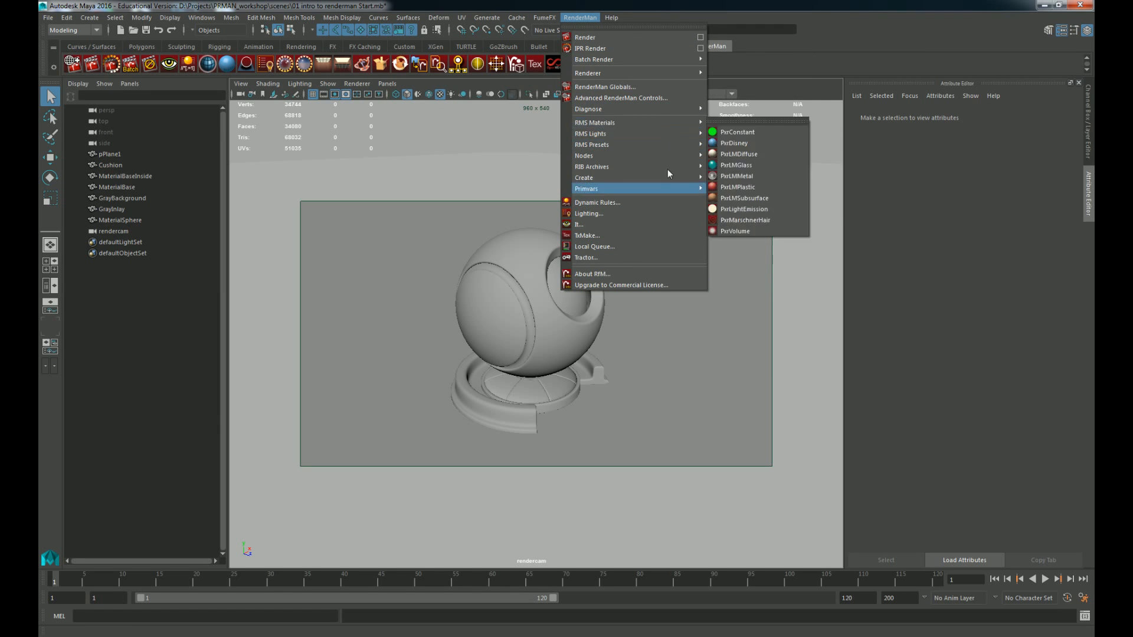
click(734, 4)
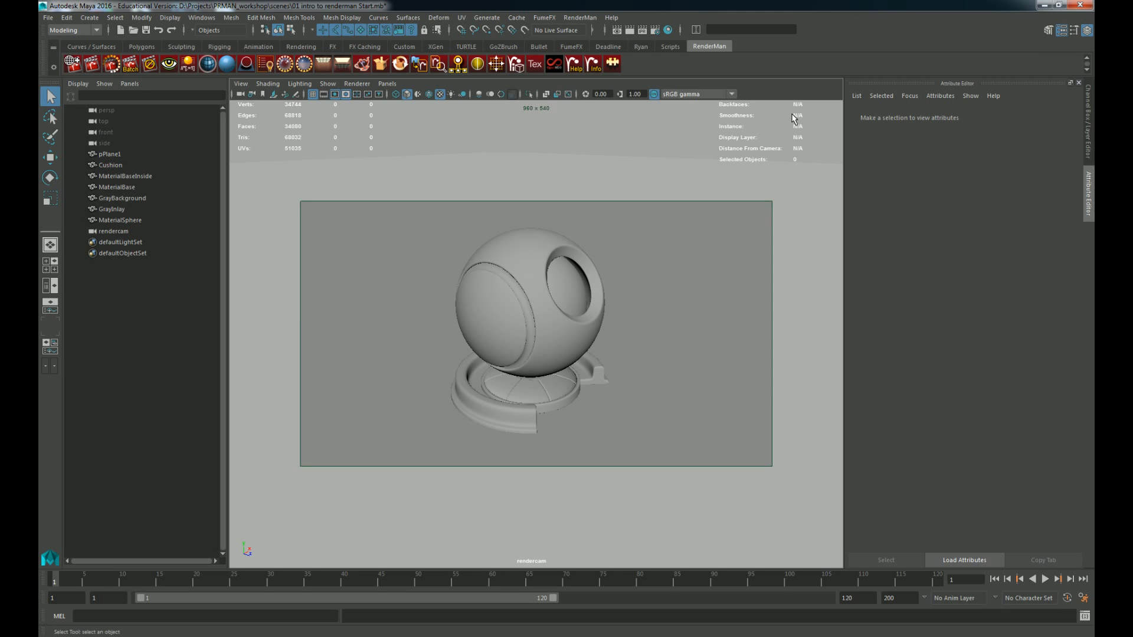
click(592, 19)
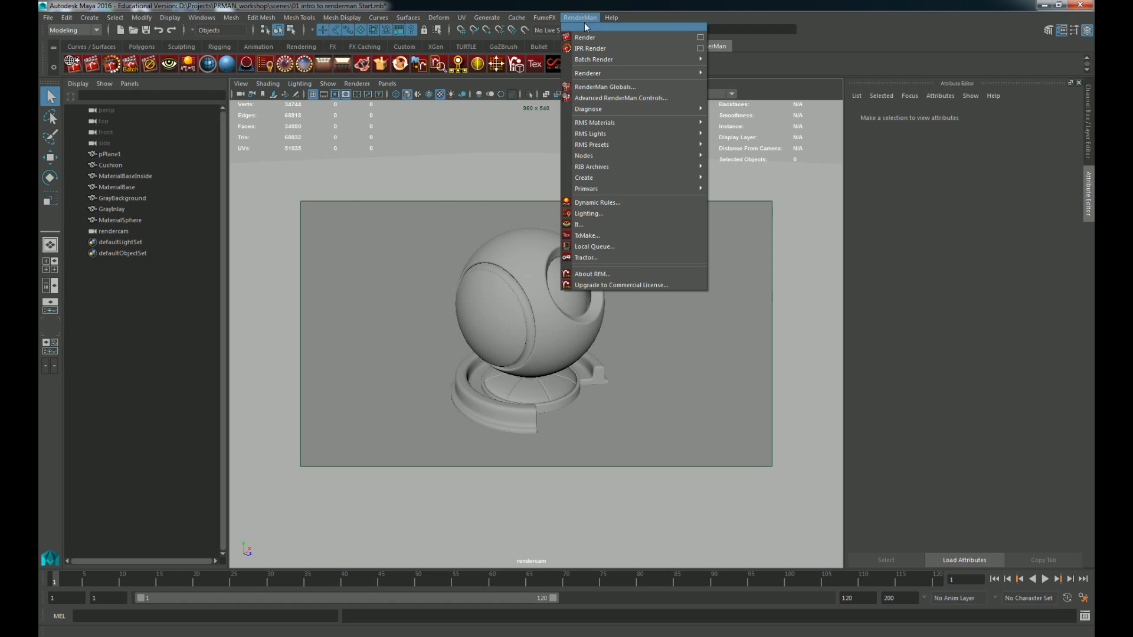
mouse_move(619, 109)
click(612, 21)
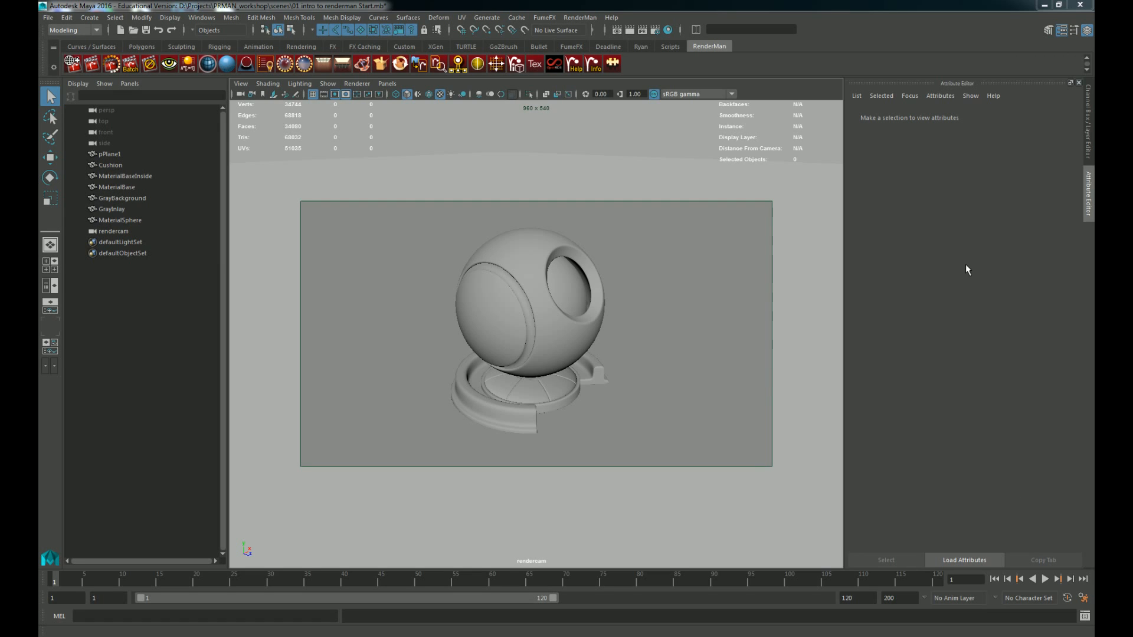
click(580, 19)
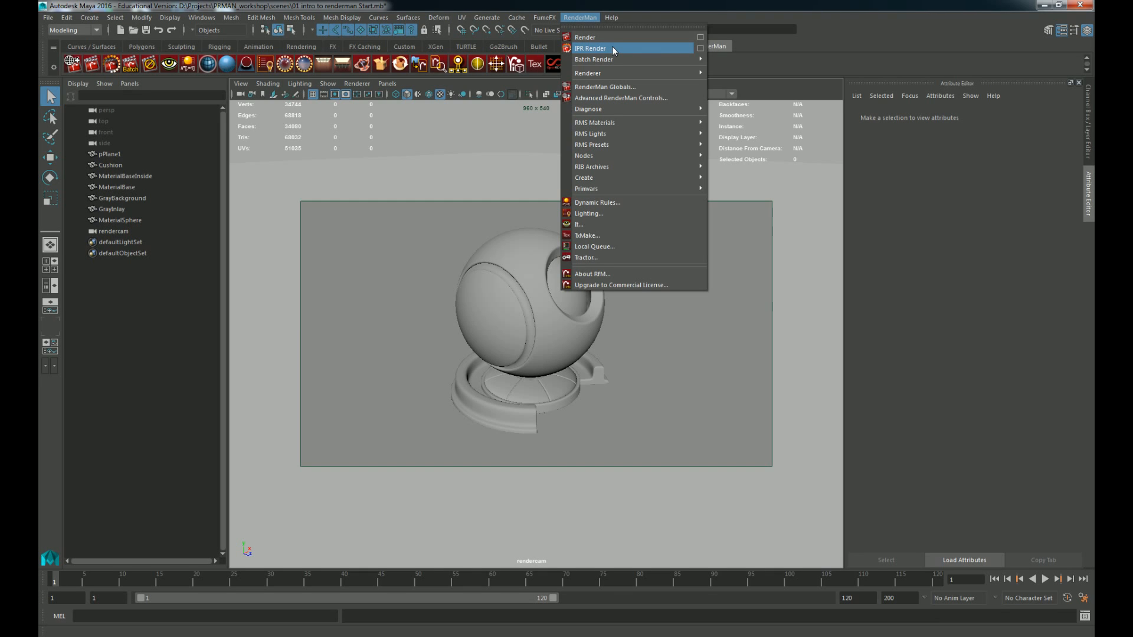
mouse_move(604, 60)
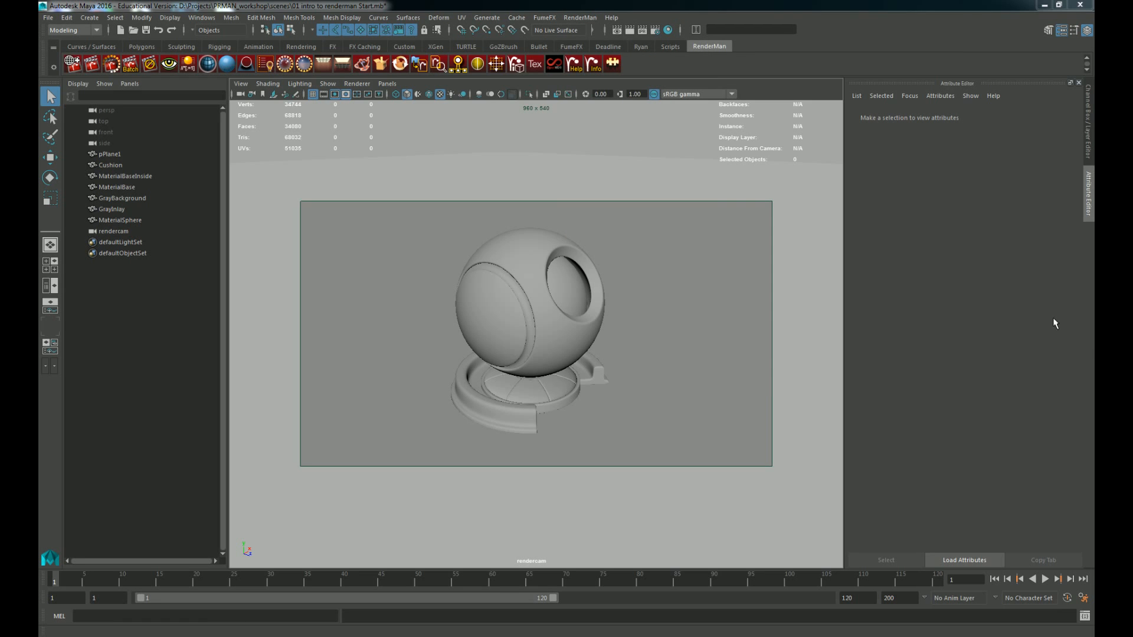
click(588, 20)
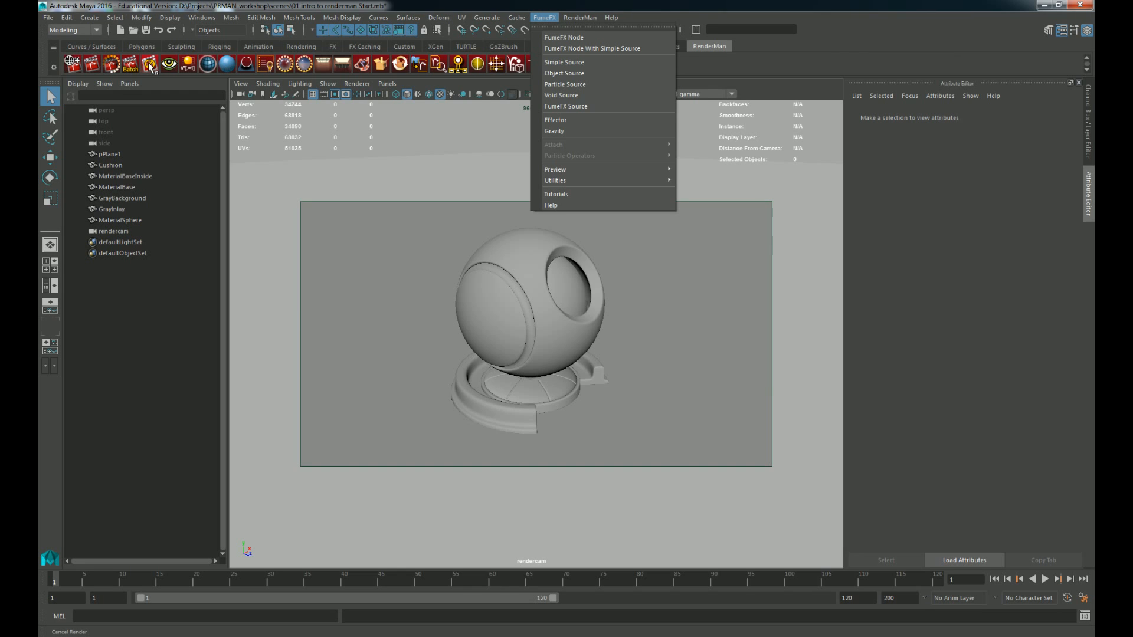
Step: In the RenderMan final render options, set 4 rendering threads and choose "It" as the display, then close the options
click(581, 17)
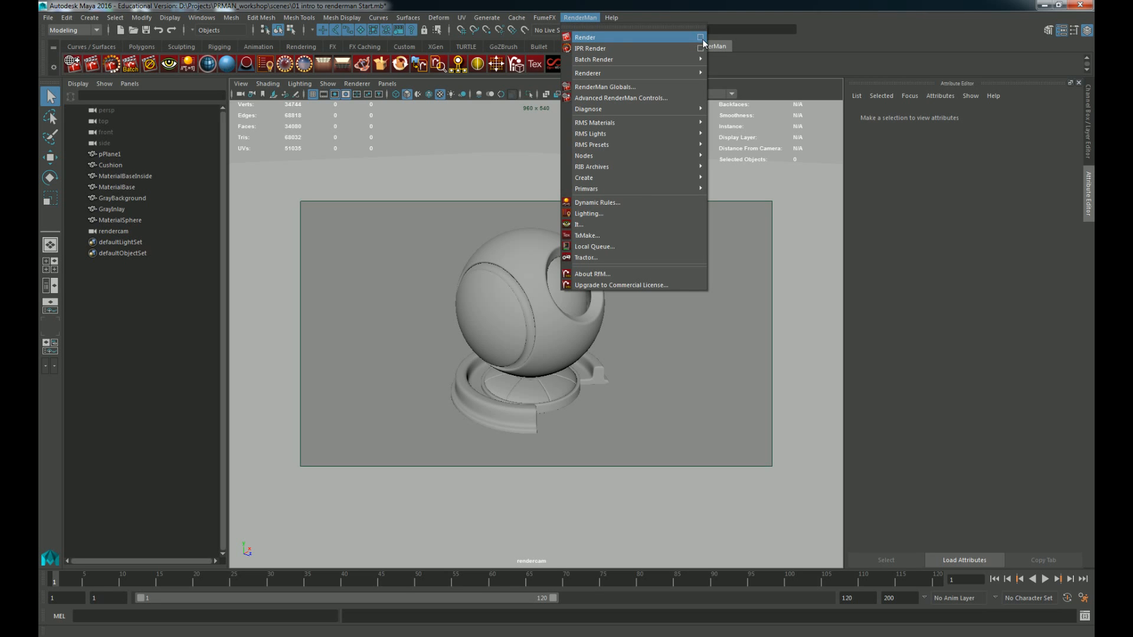
click(700, 38)
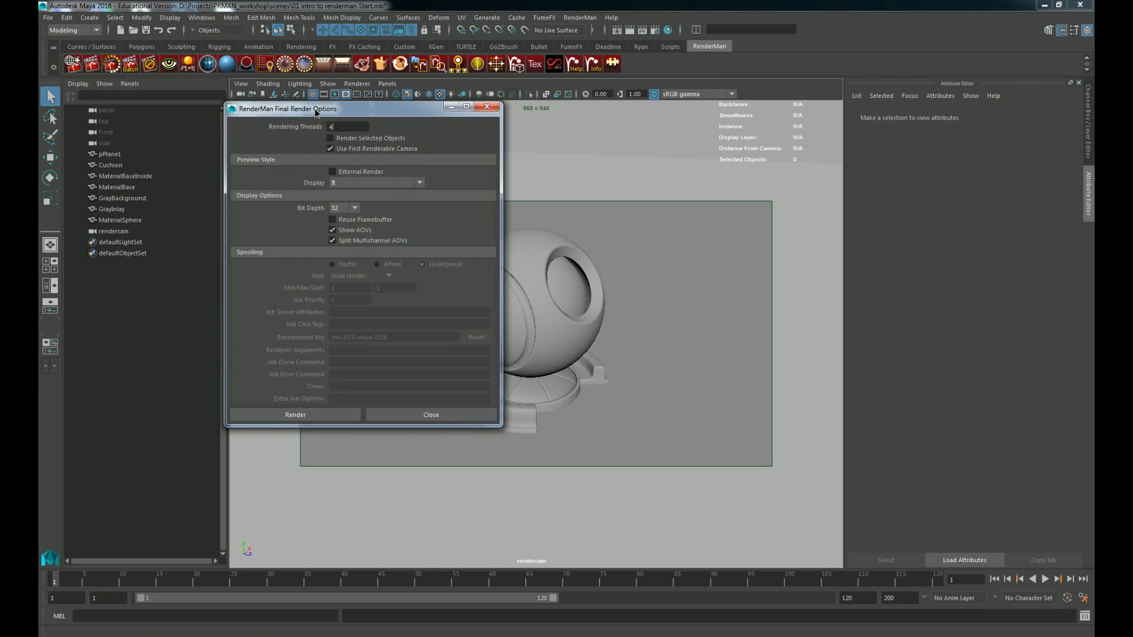
drag(314, 108, 571, 131)
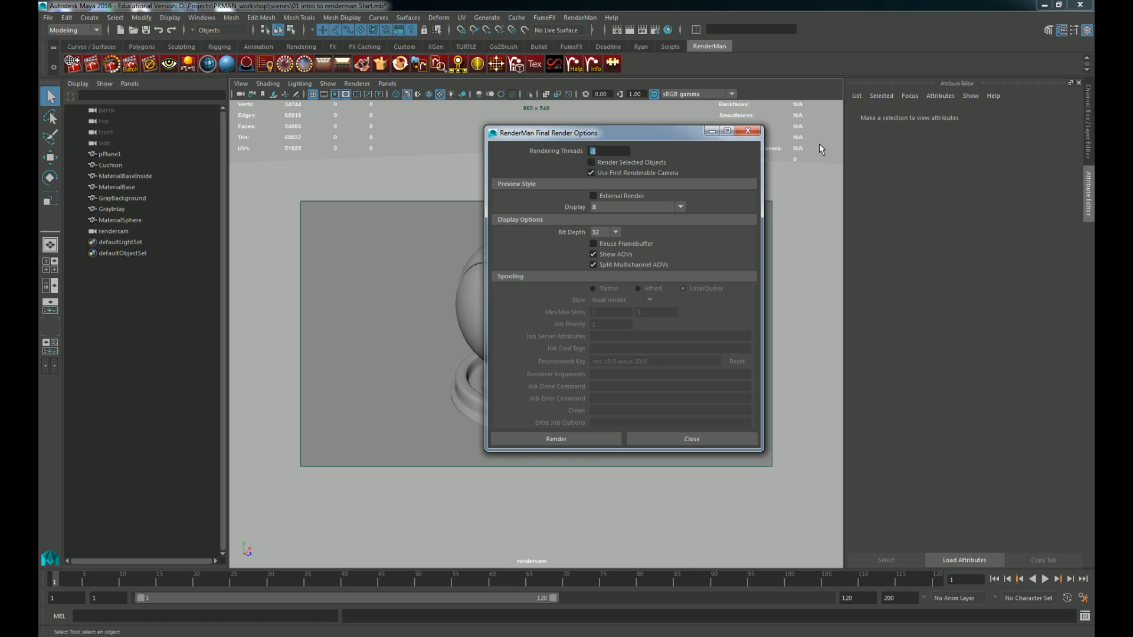
text(4)
key(Return)
click(649, 206)
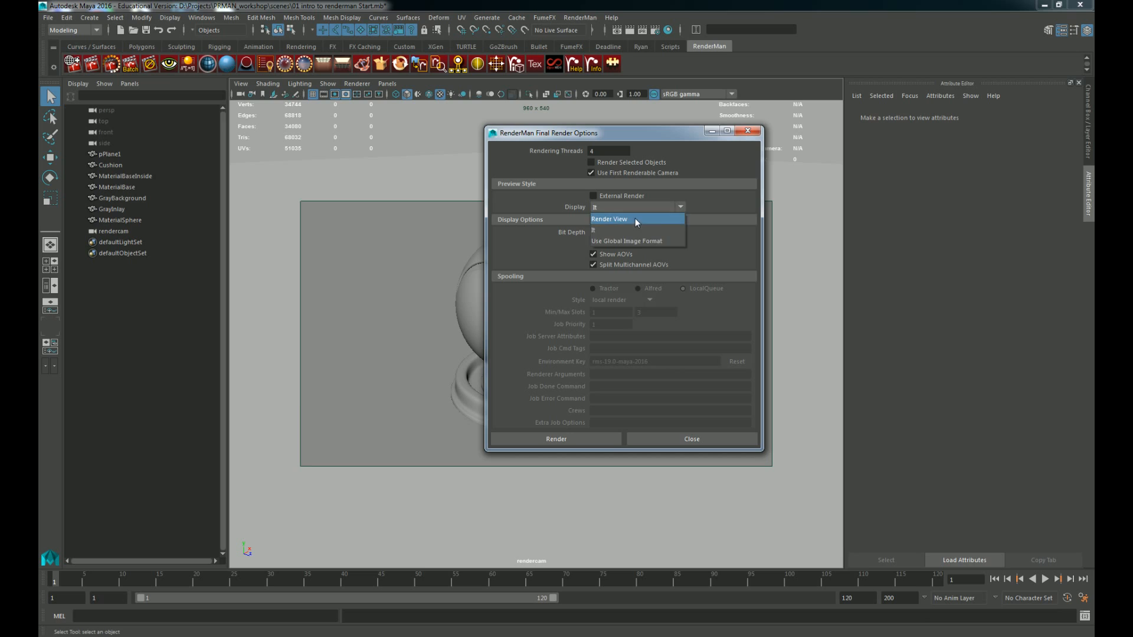
click(600, 230)
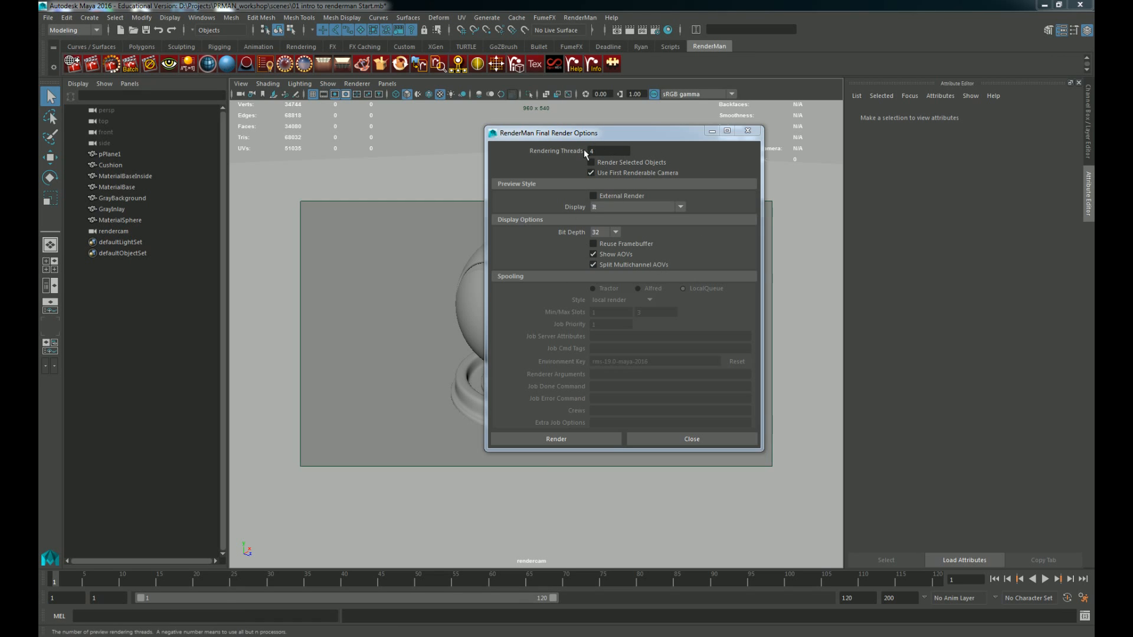
drag(597, 151, 563, 146)
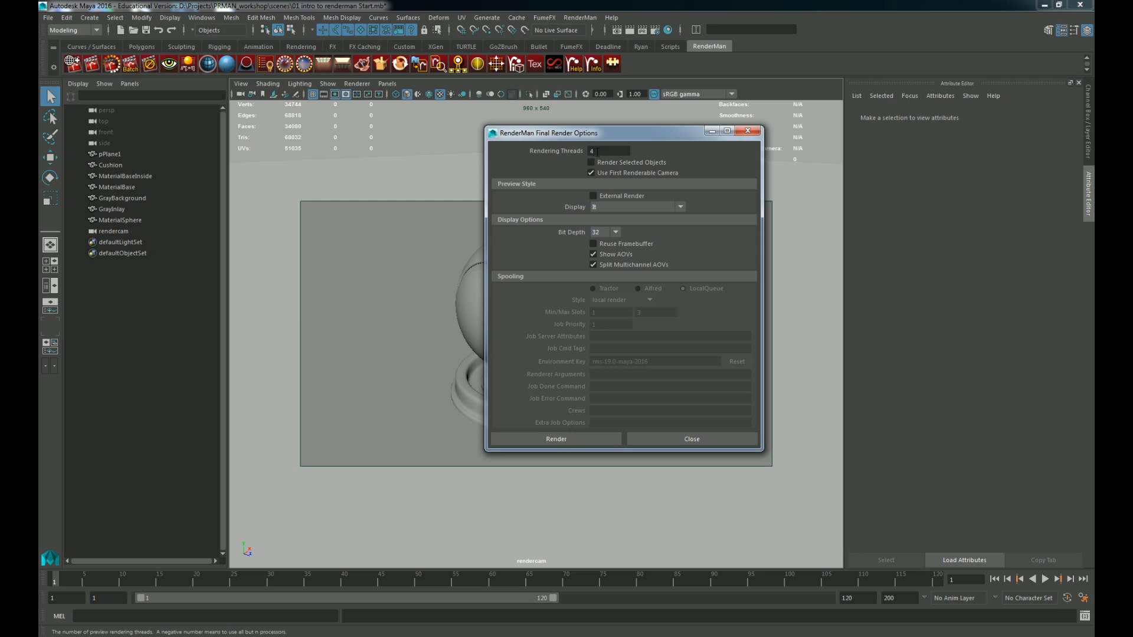
click(747, 133)
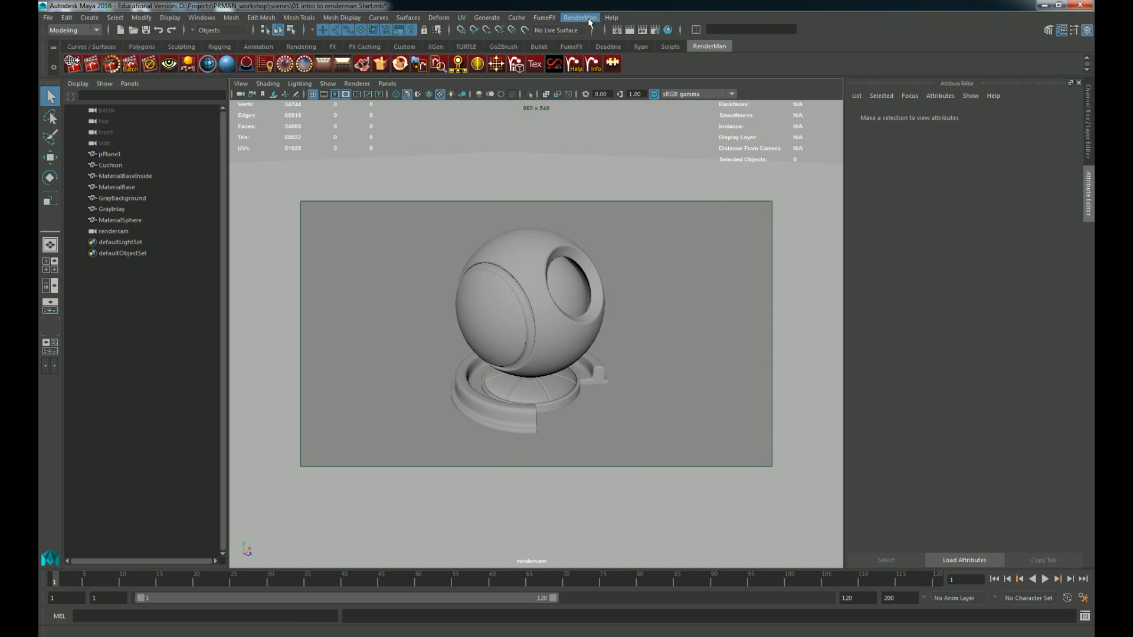
Step: Open the RenderMan IPR render options and set the number of threads to 2
click(588, 18)
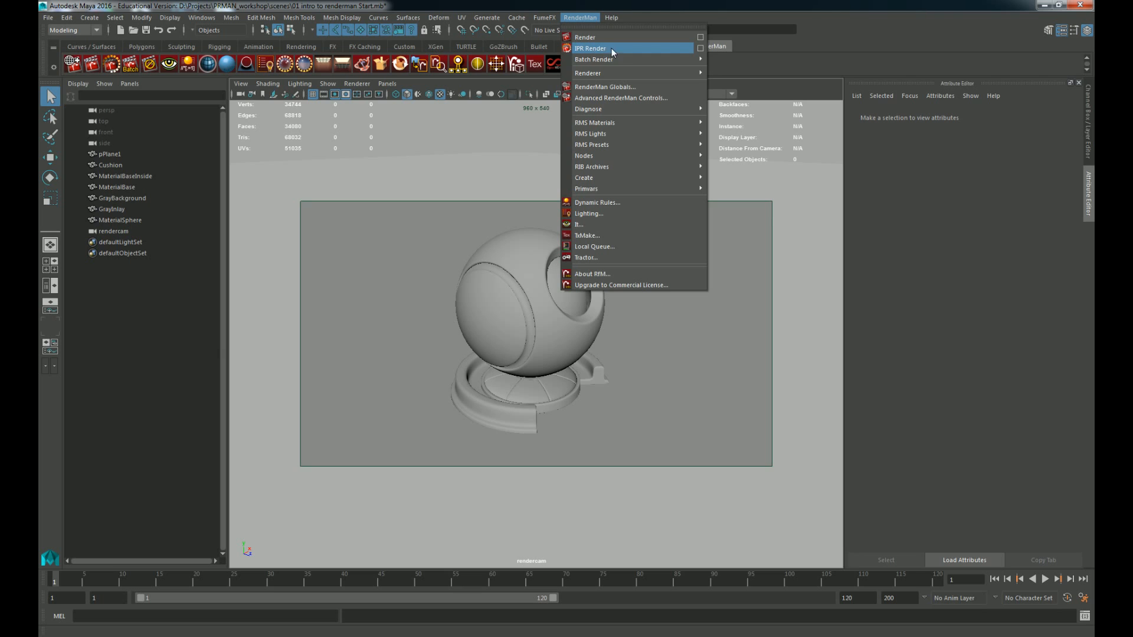
click(700, 49)
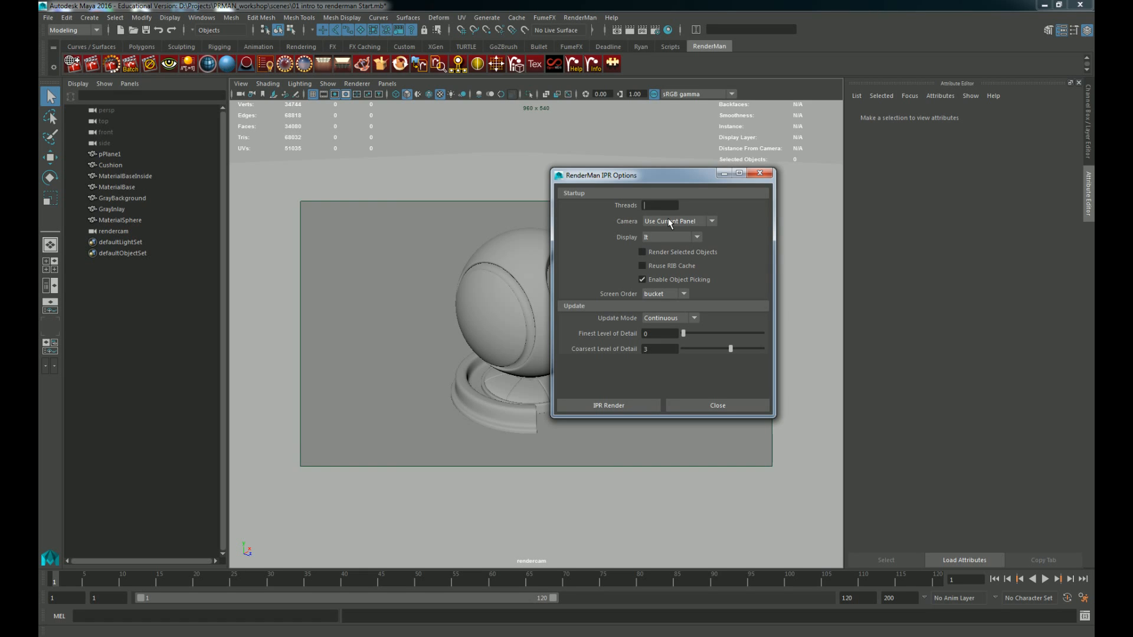
text(2)
key(Return)
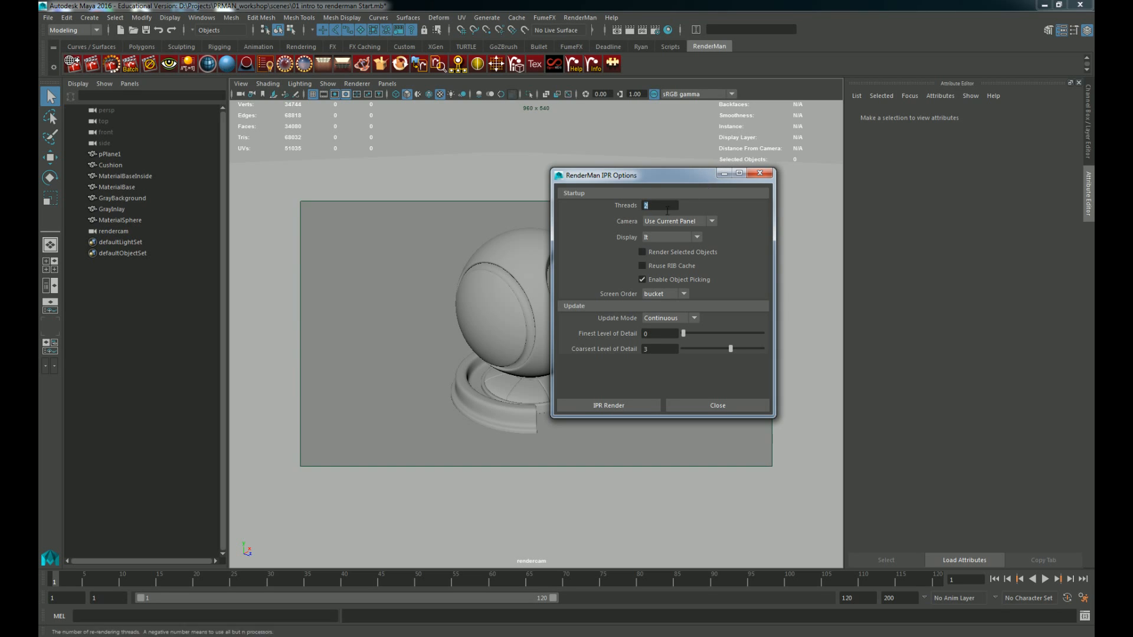
Step: Choose Use Current Panel as the camera for IPR rendering
click(680, 221)
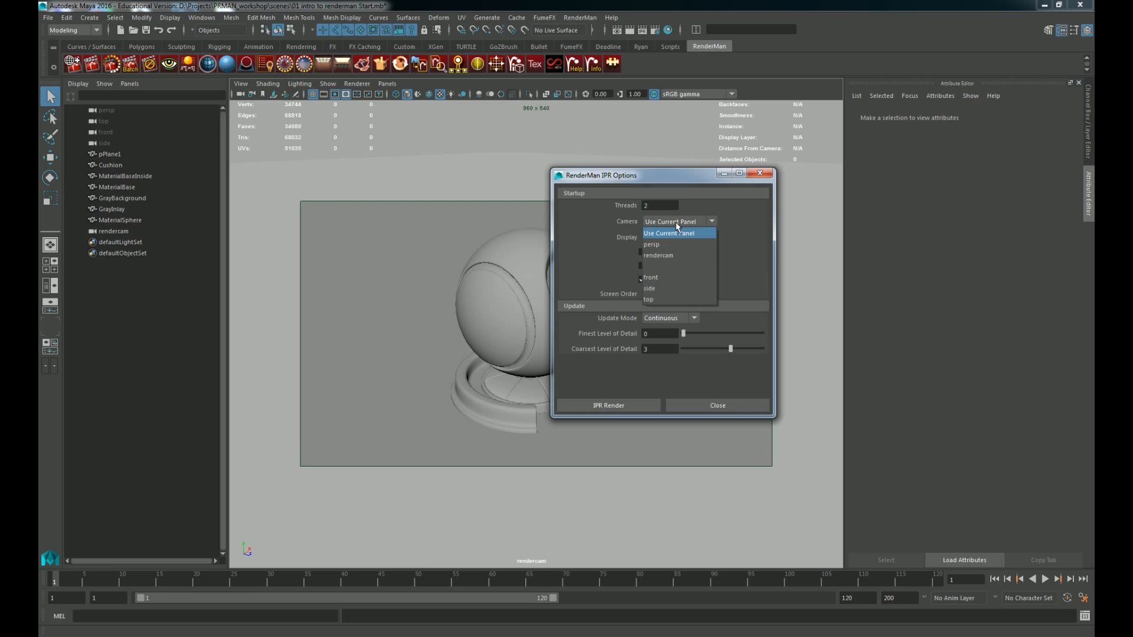
click(681, 221)
click(681, 221)
click(682, 222)
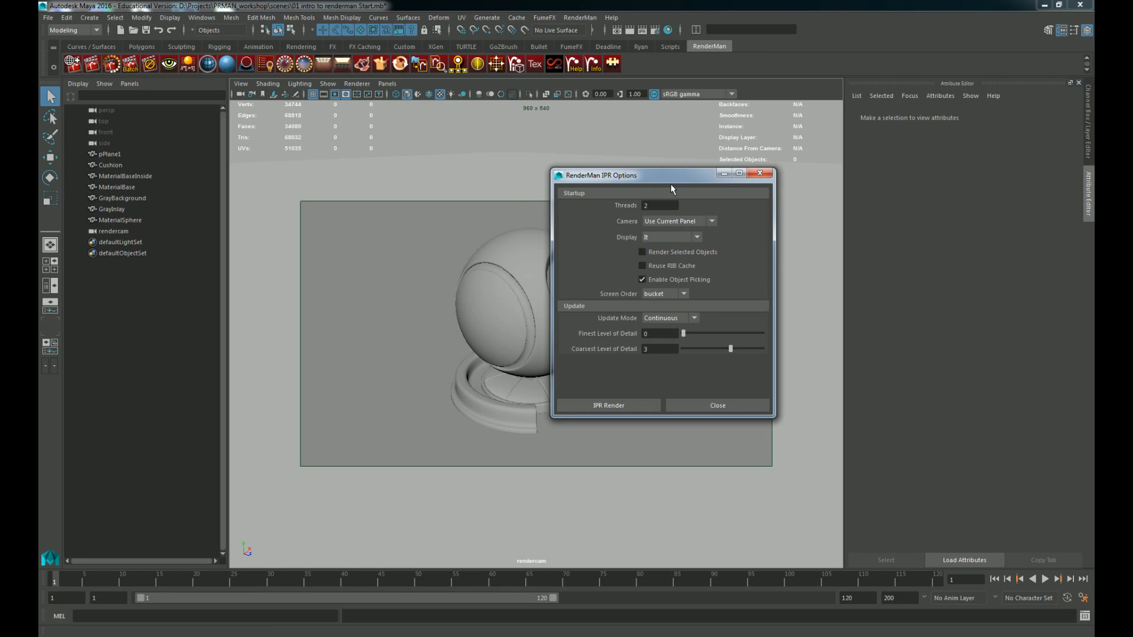
drag(668, 178, 626, 167)
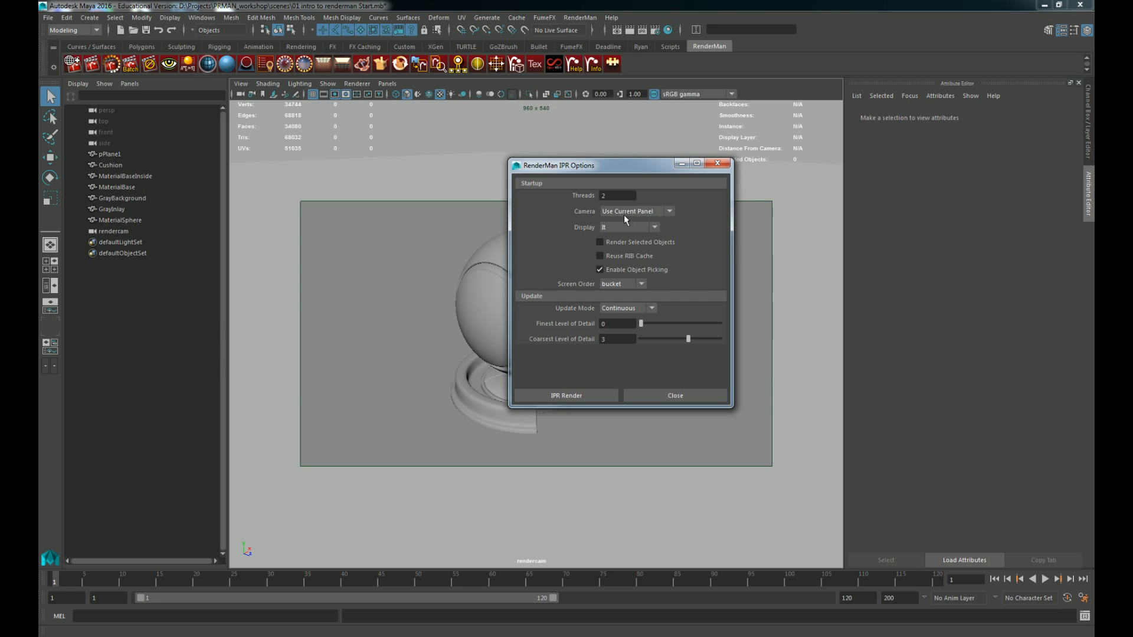
click(623, 212)
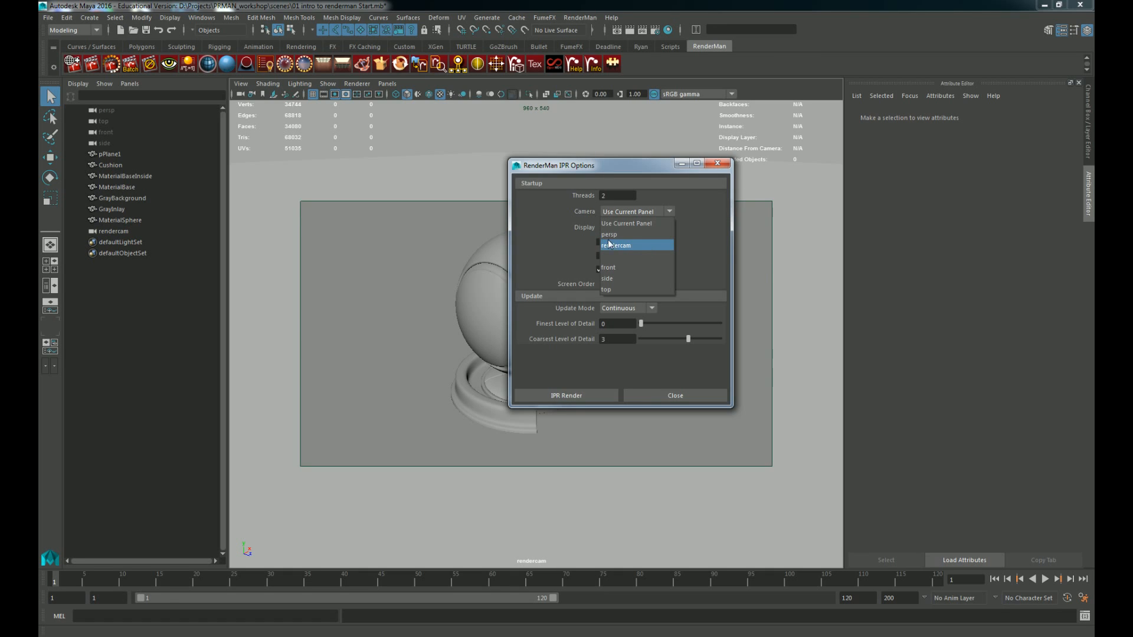
click(653, 224)
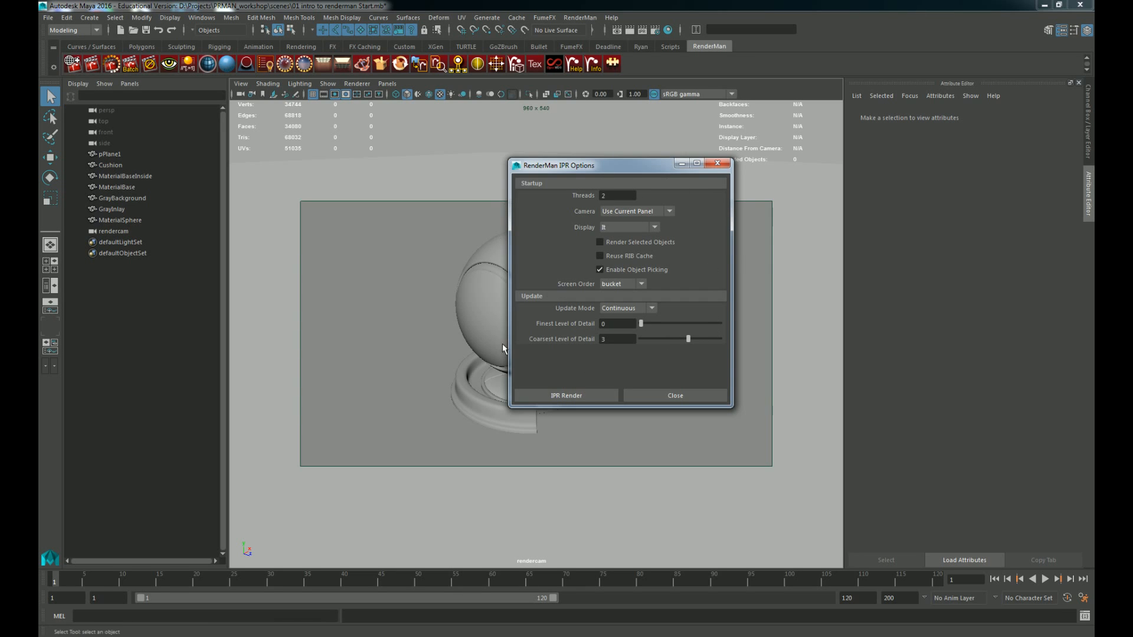
Step: Choose Continuous as the IPR update mode and close the IPR options without rendering
click(653, 310)
click(652, 310)
click(650, 307)
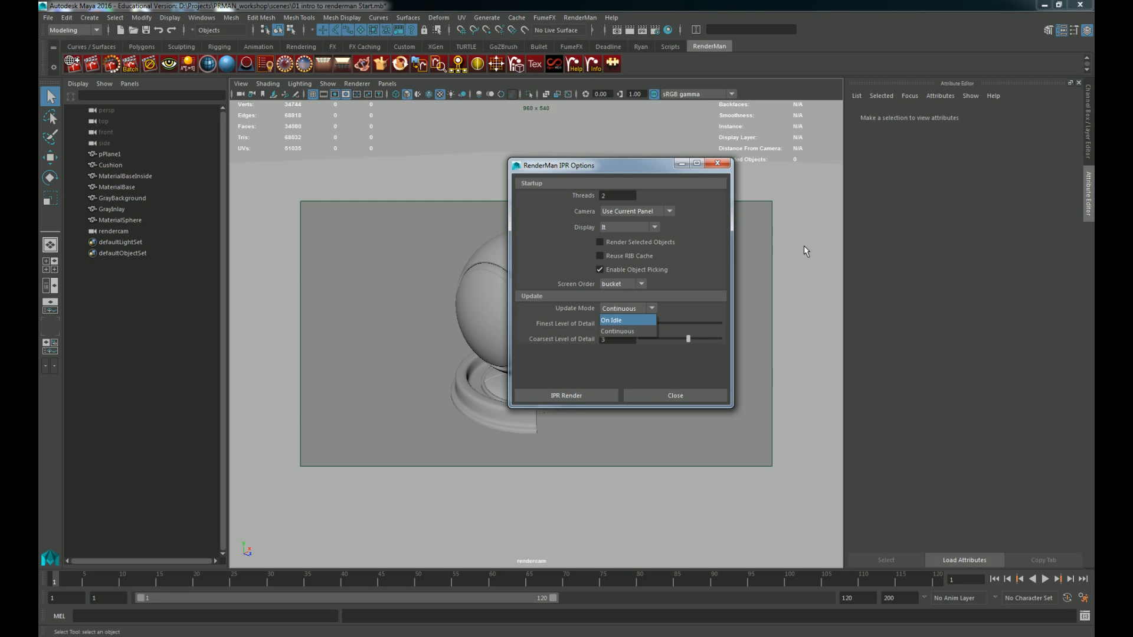
click(643, 331)
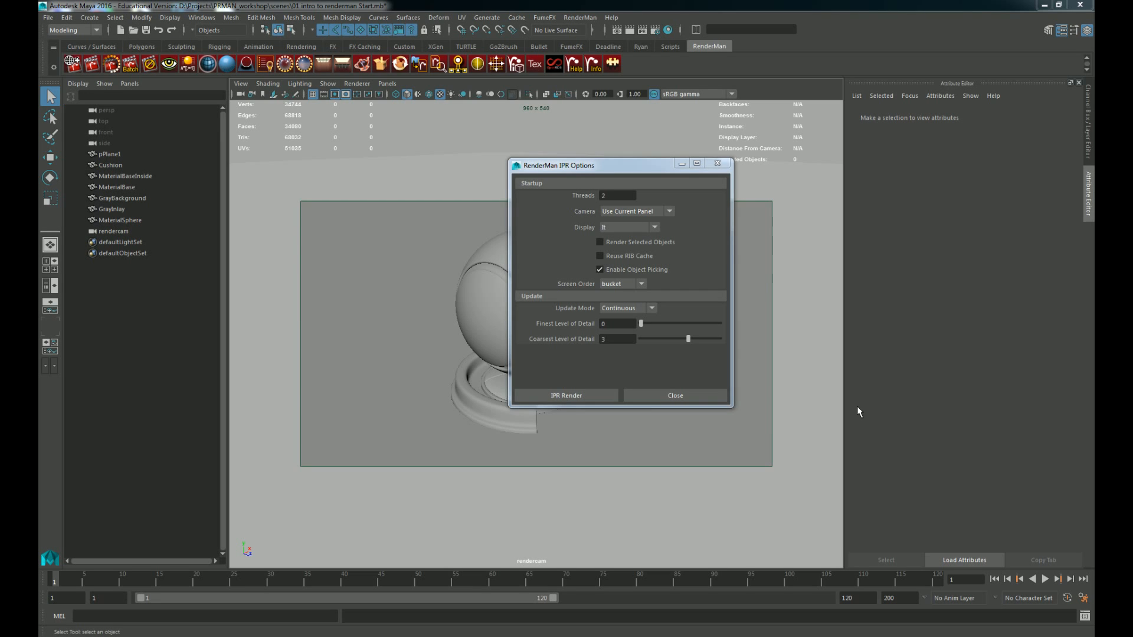
click(656, 396)
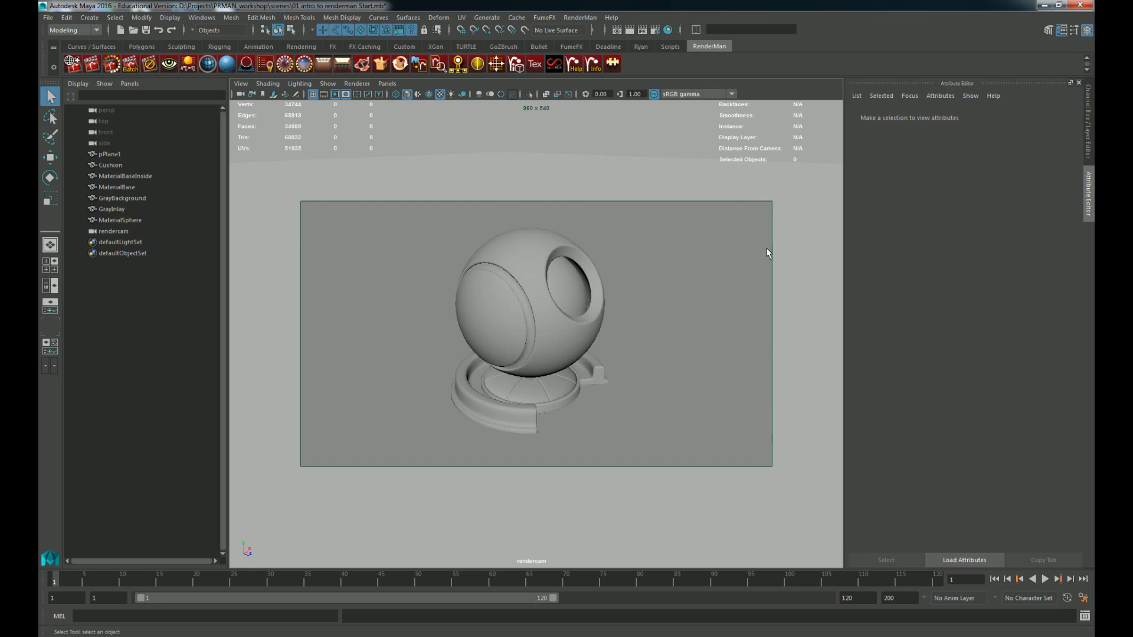
Step: Choose RenderMan/RIS as the scene's renderer
click(587, 18)
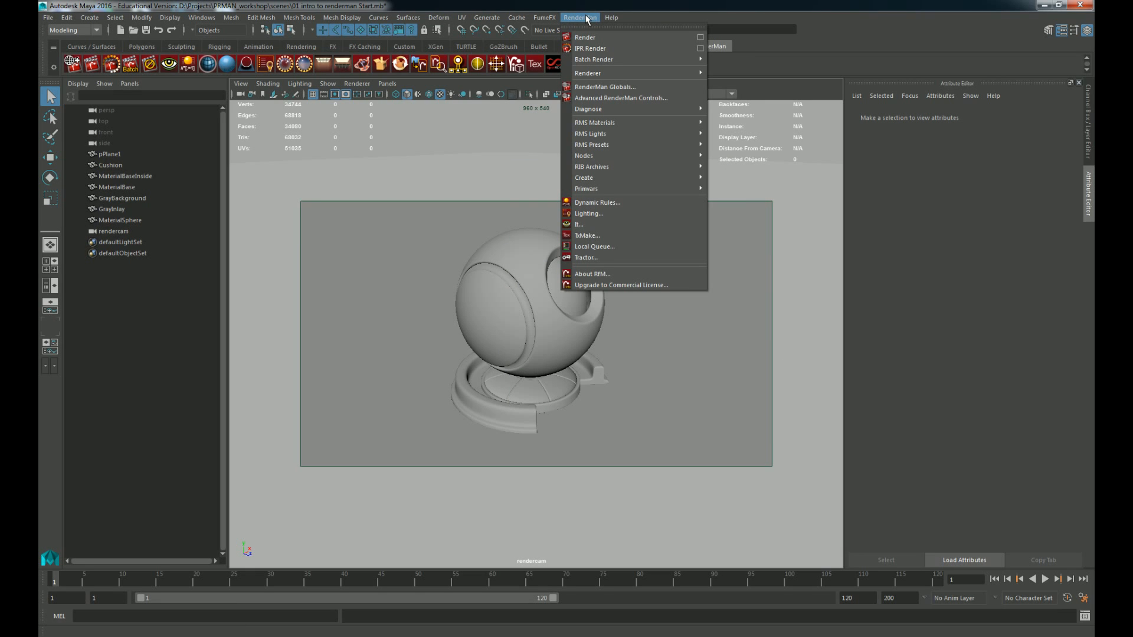
mouse_move(590, 75)
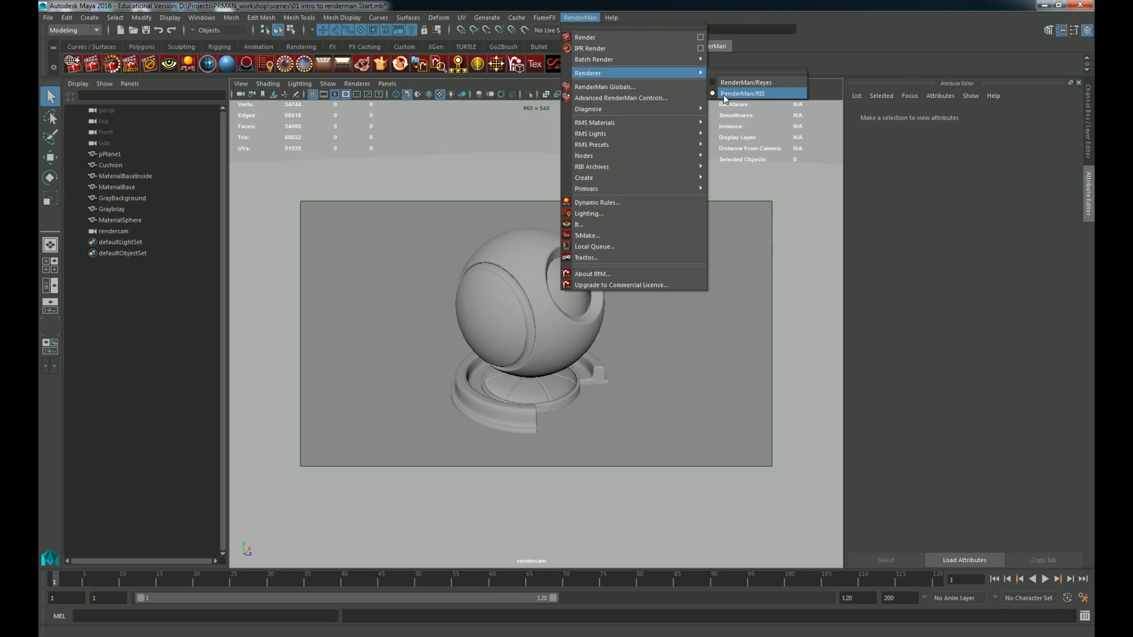
click(763, 96)
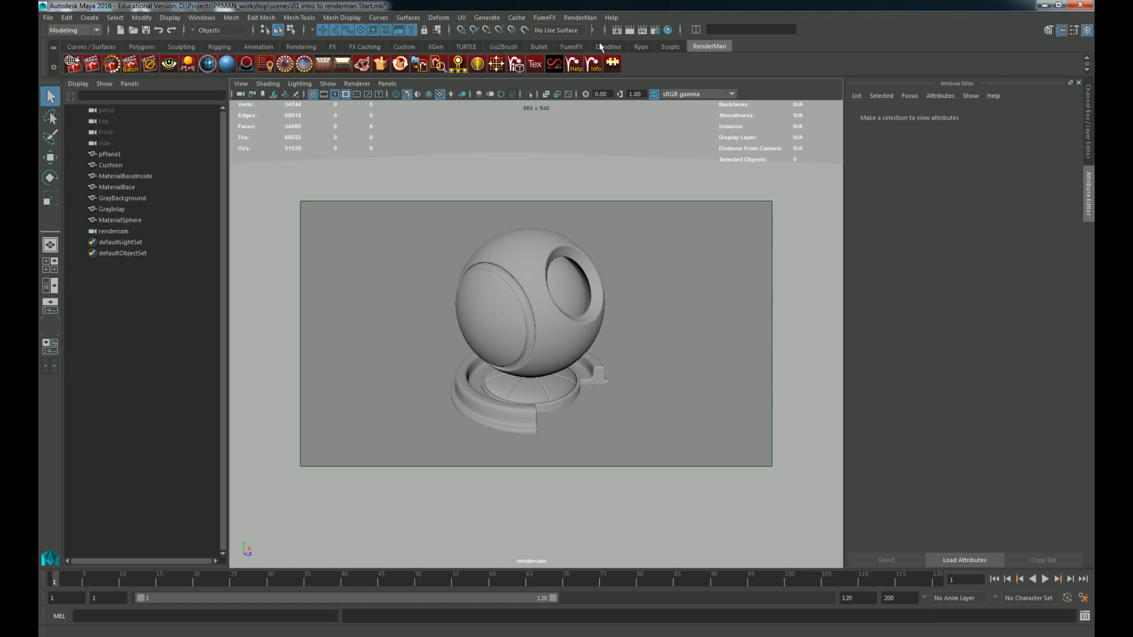
Step: In the animation preferences, choose DG as the evaluation mode and save the preferences
click(203, 18)
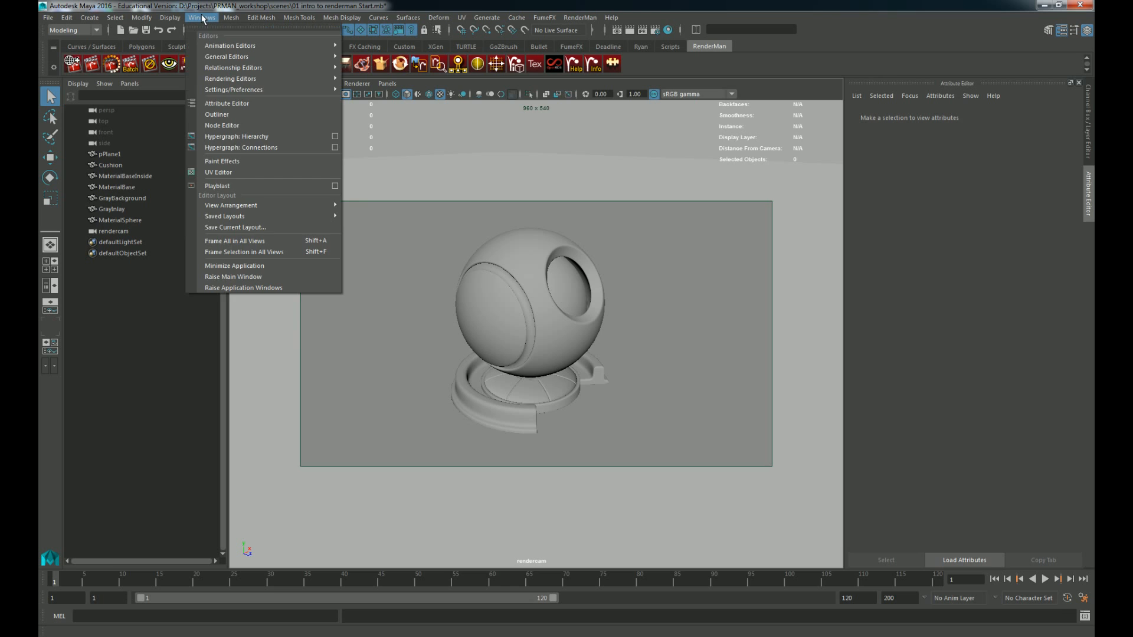
mouse_move(246, 90)
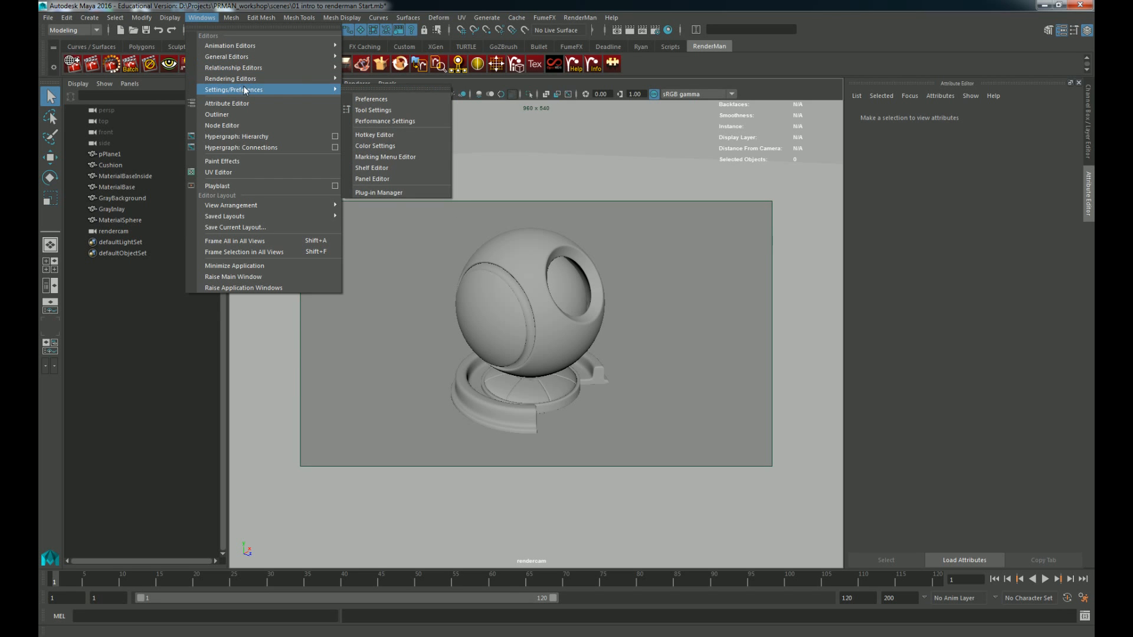
click(390, 98)
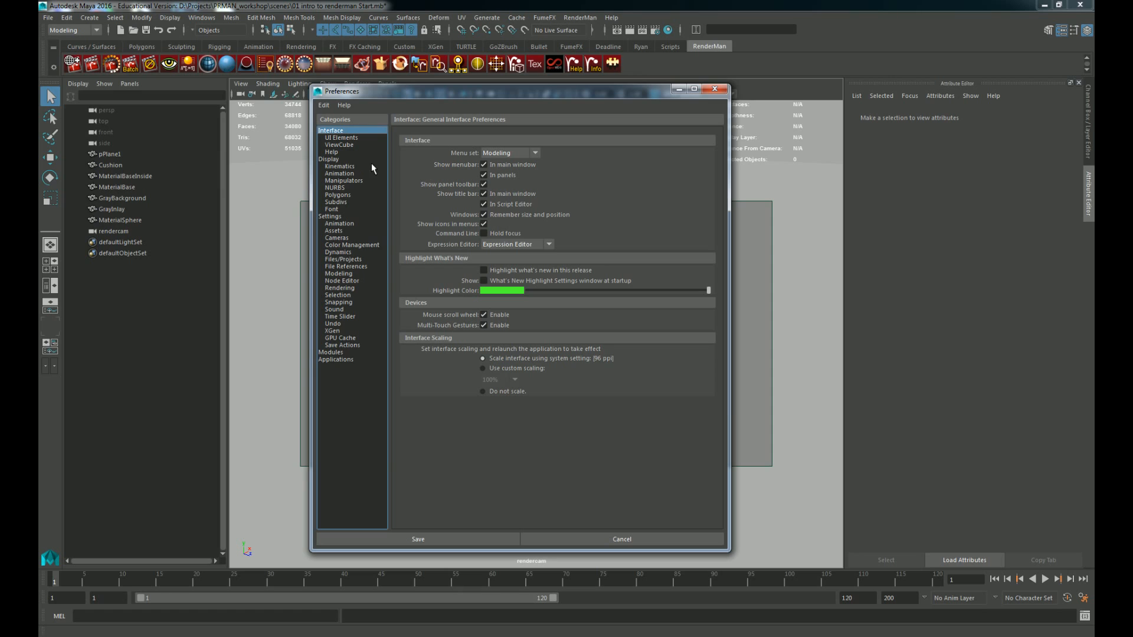
click(345, 224)
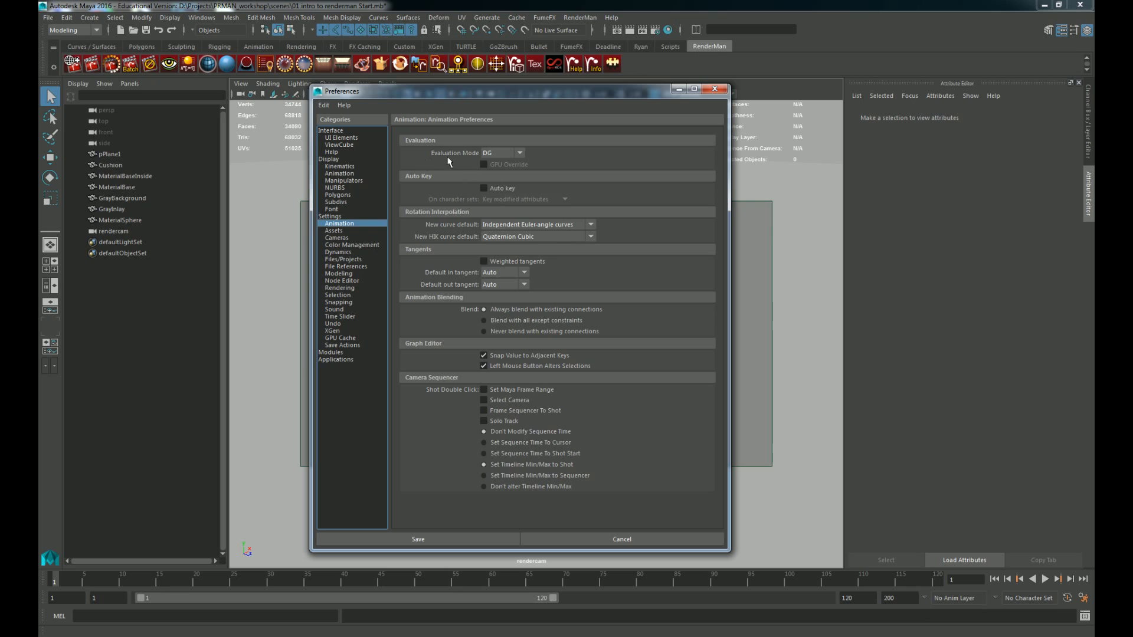
click(520, 153)
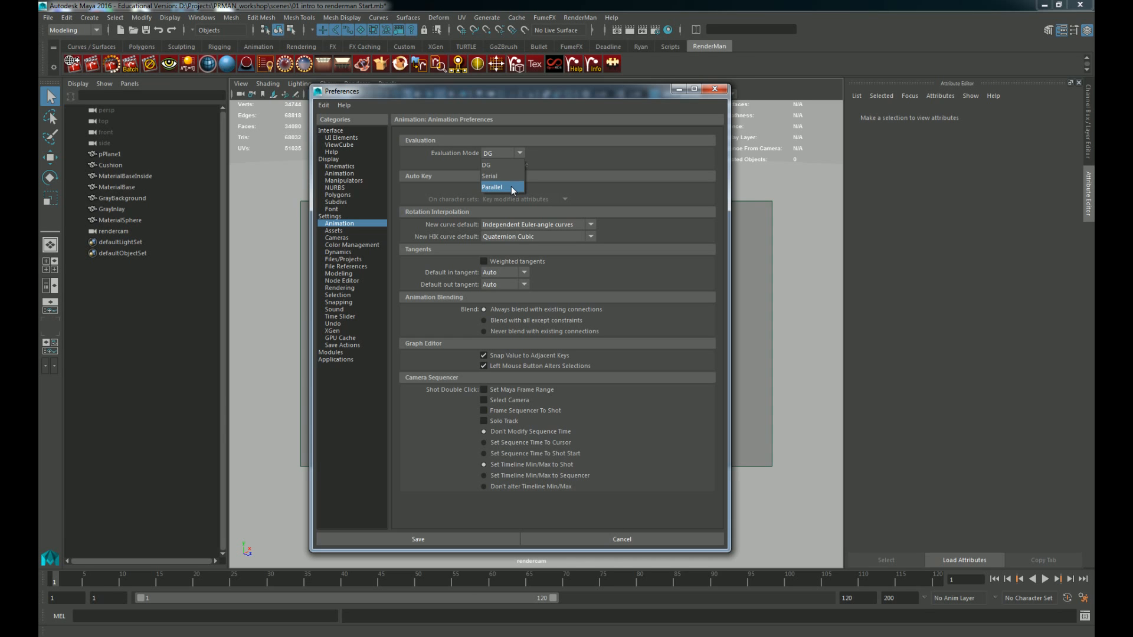
click(494, 165)
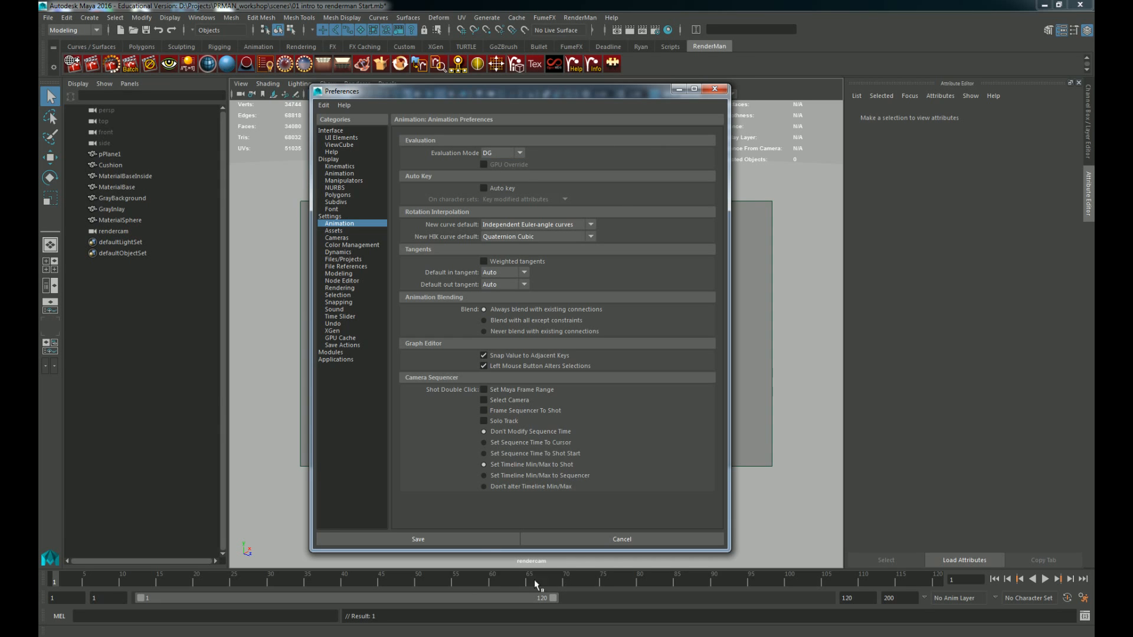
click(478, 539)
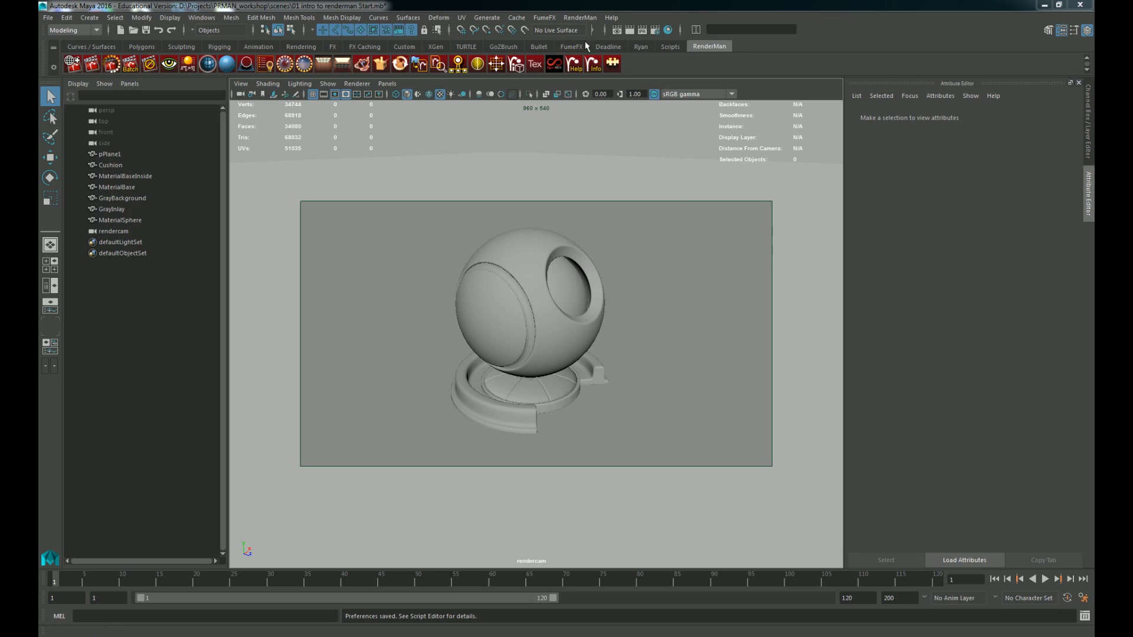
Step: Open the RenderMan Globals and move the Render Settings window further over the viewport
click(574, 21)
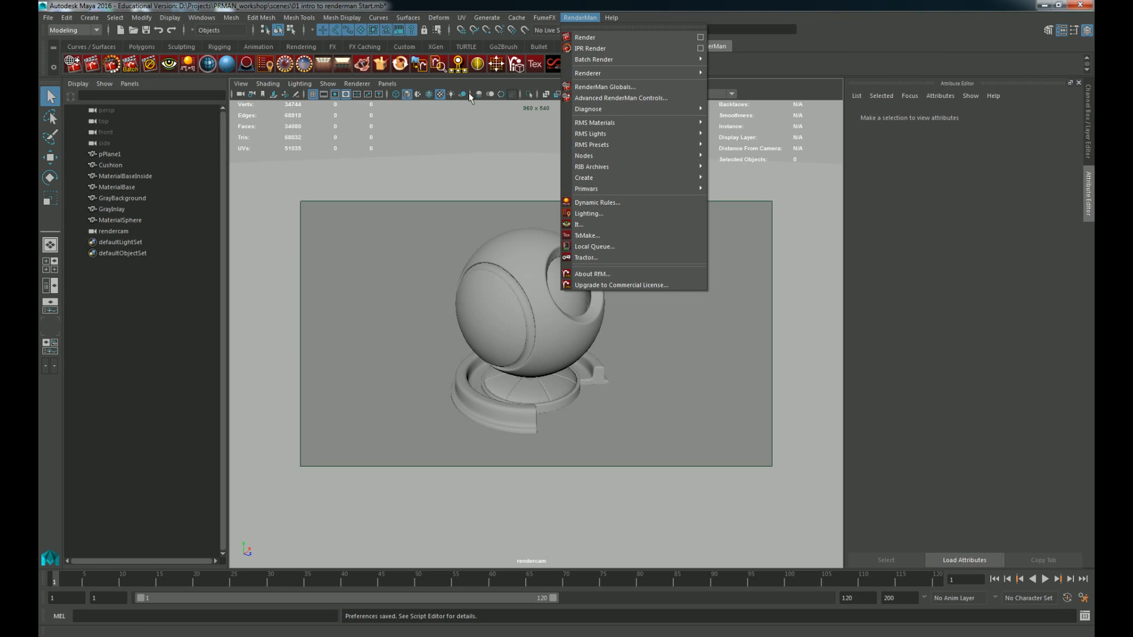
mouse_move(630, 71)
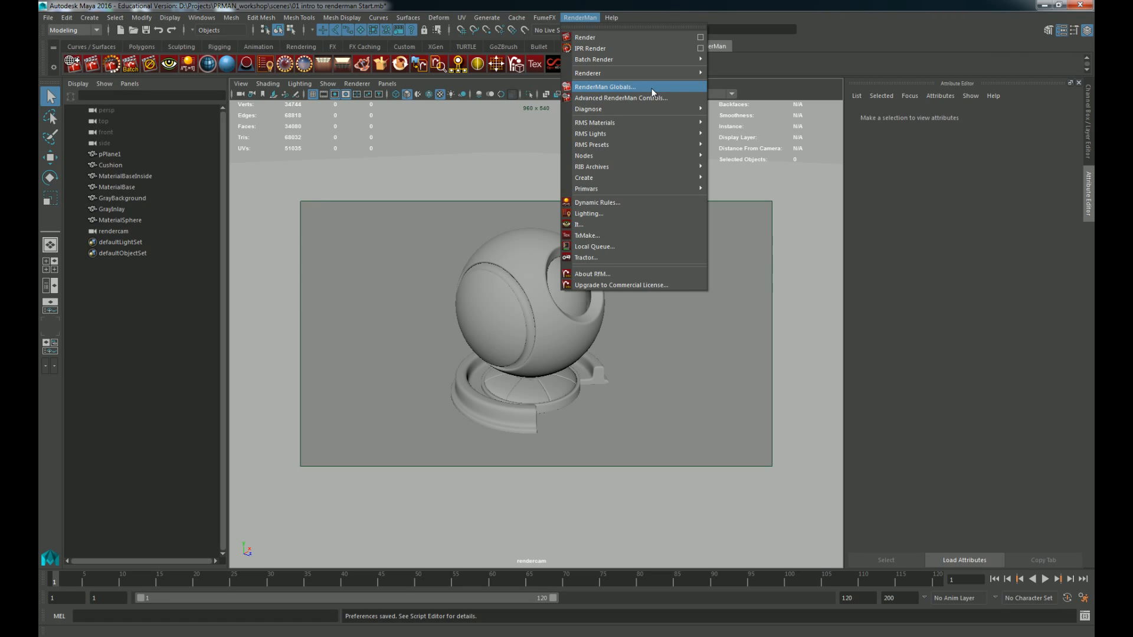
click(611, 86)
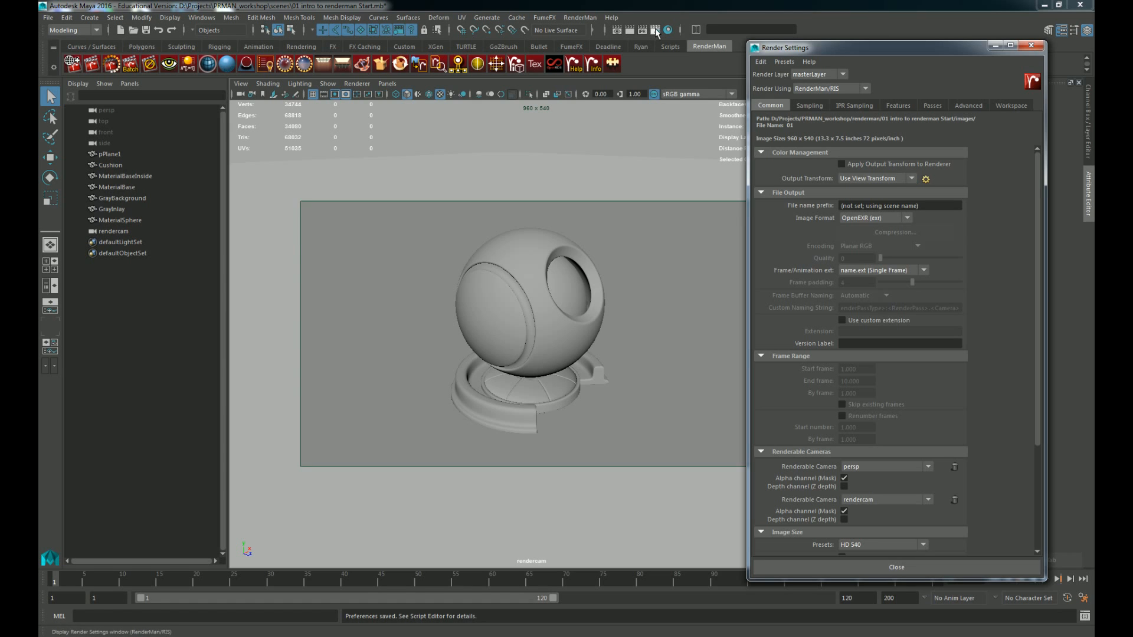
click(652, 31)
drag(820, 47, 742, 41)
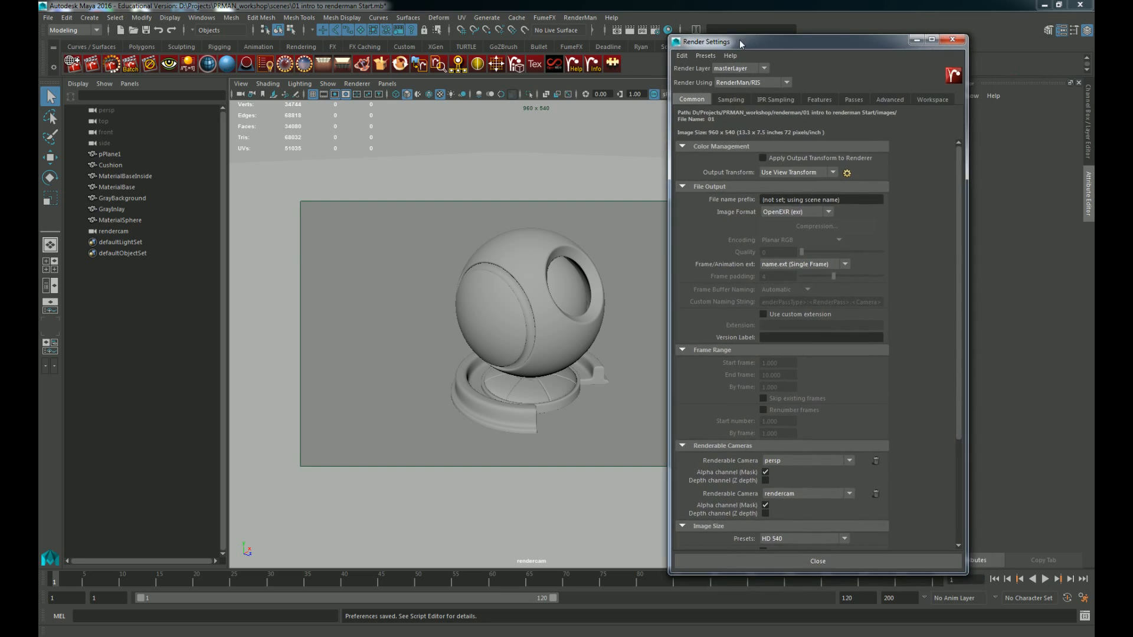
Step: Review the Sampling, IPR Sampling, Features, Passes and Workspace render settings, then close the window without changes
click(767, 99)
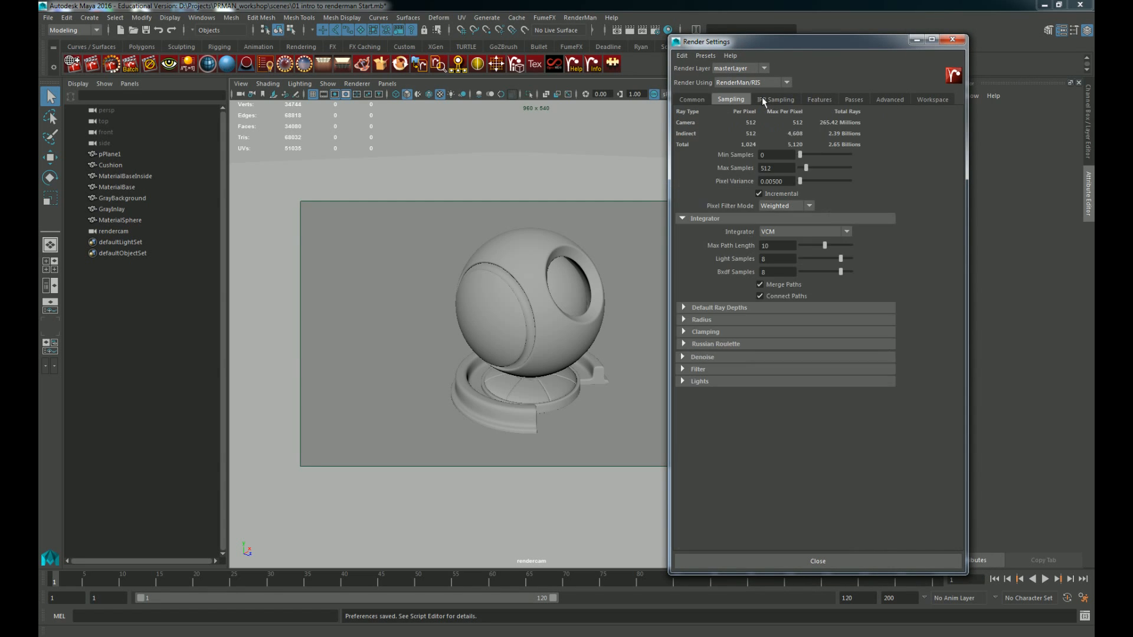
click(820, 100)
click(854, 100)
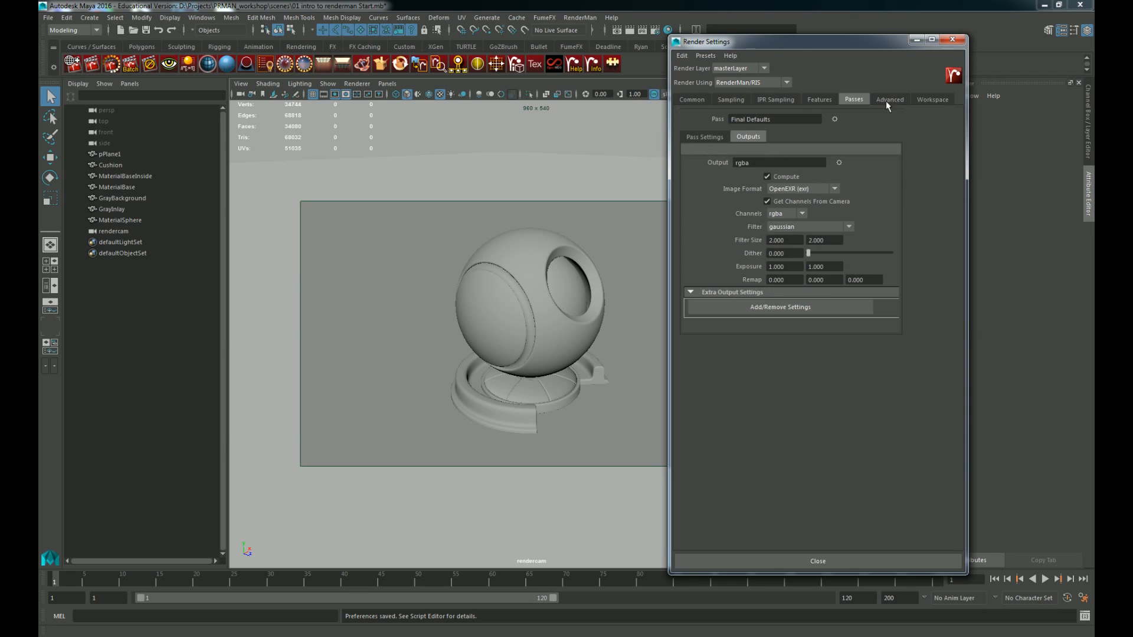
click(934, 100)
click(761, 101)
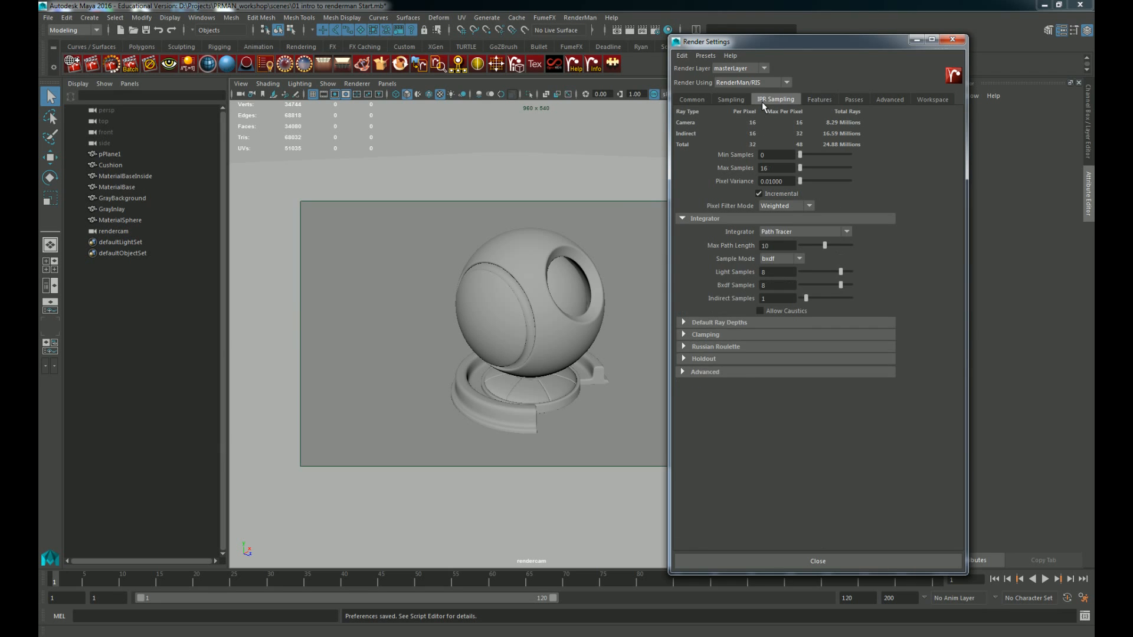
click(820, 100)
click(854, 100)
click(920, 99)
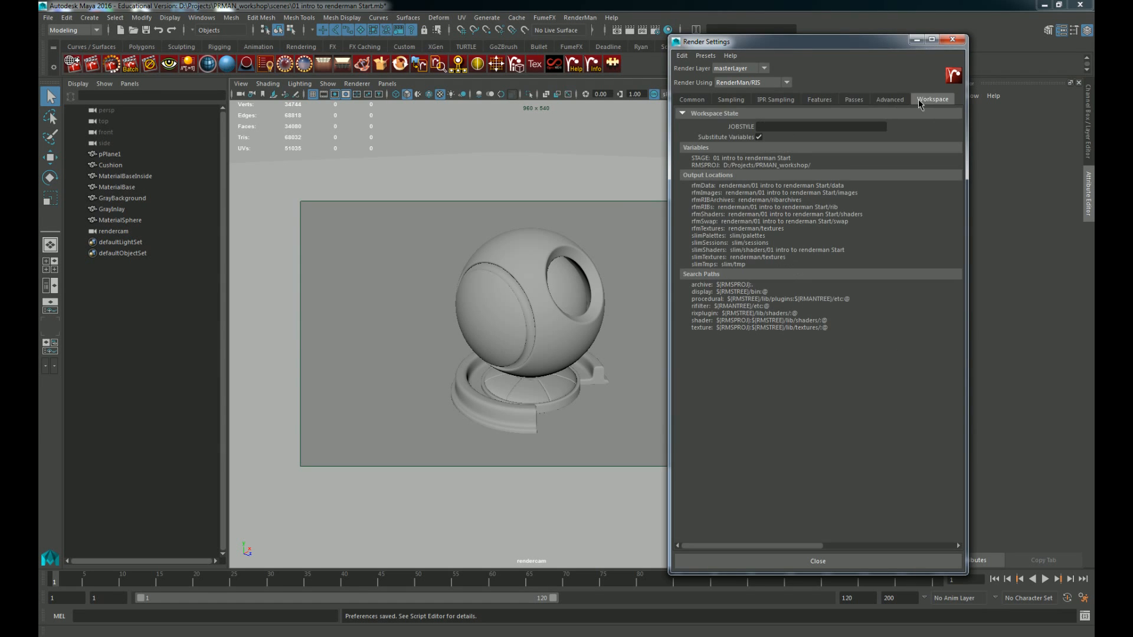
click(954, 41)
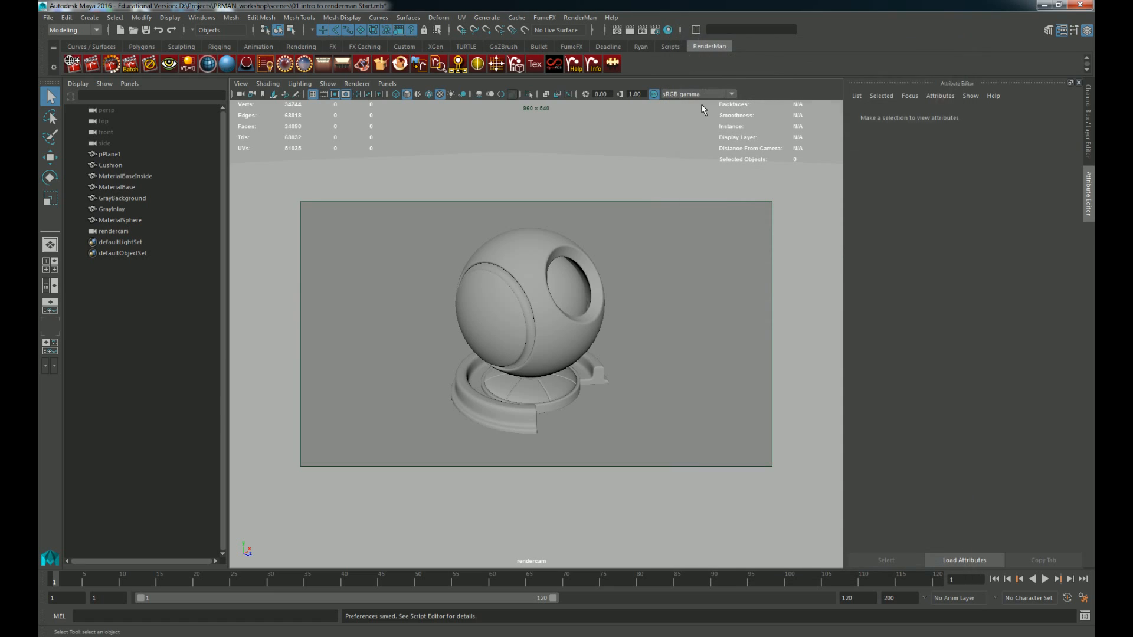
Step: Open the Advanced RenderMan Controls and place Render Settings beside them to compare the common settings
click(578, 18)
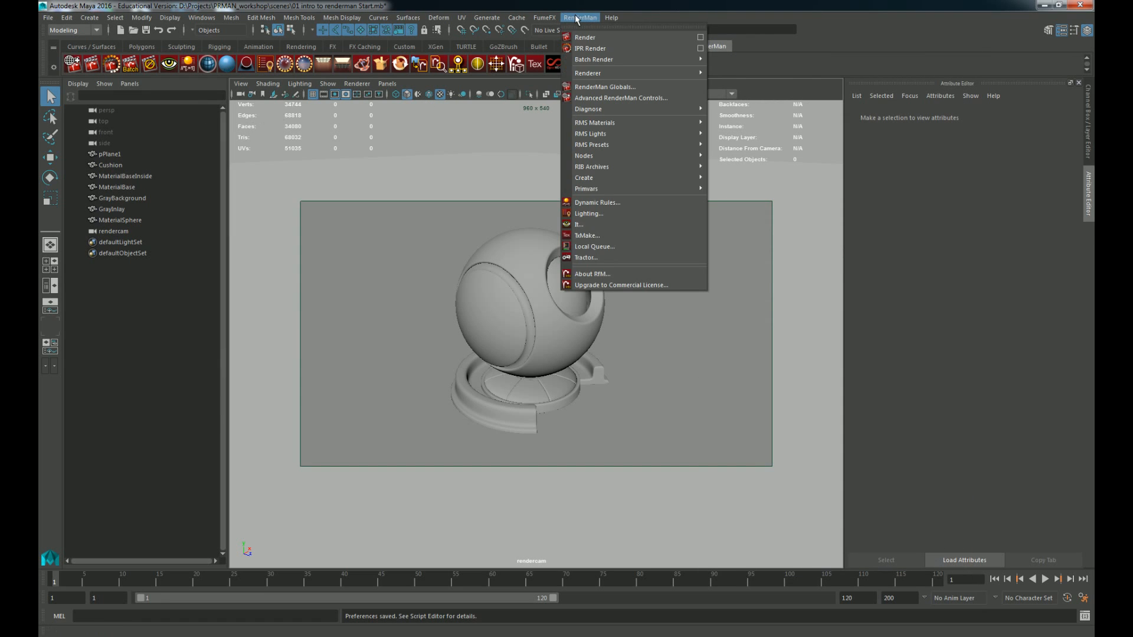
click(597, 98)
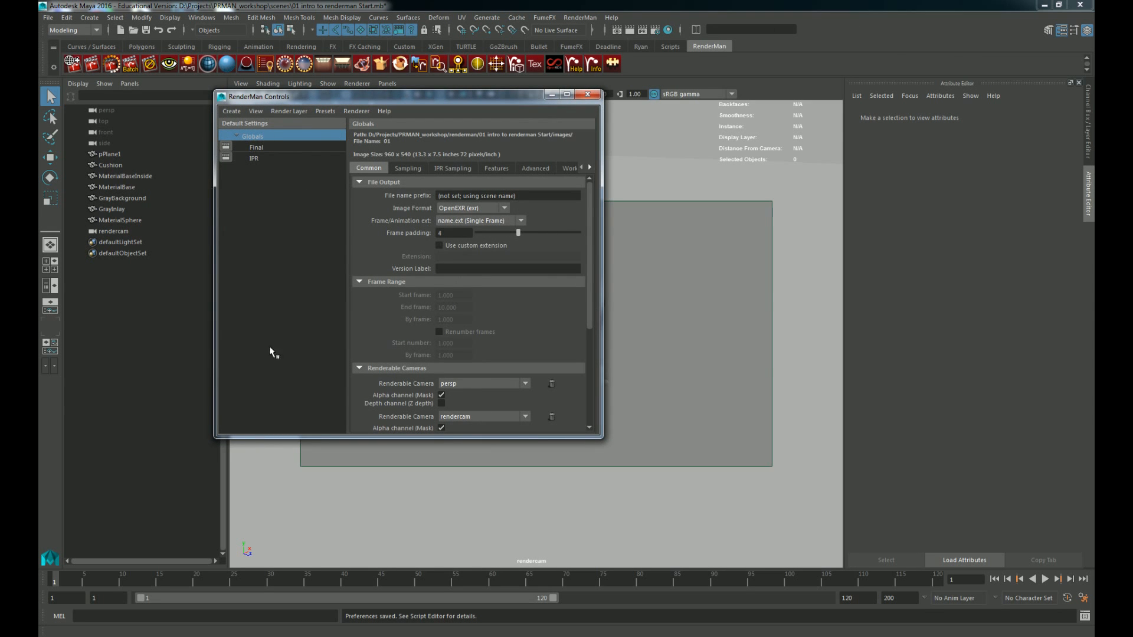
click(655, 30)
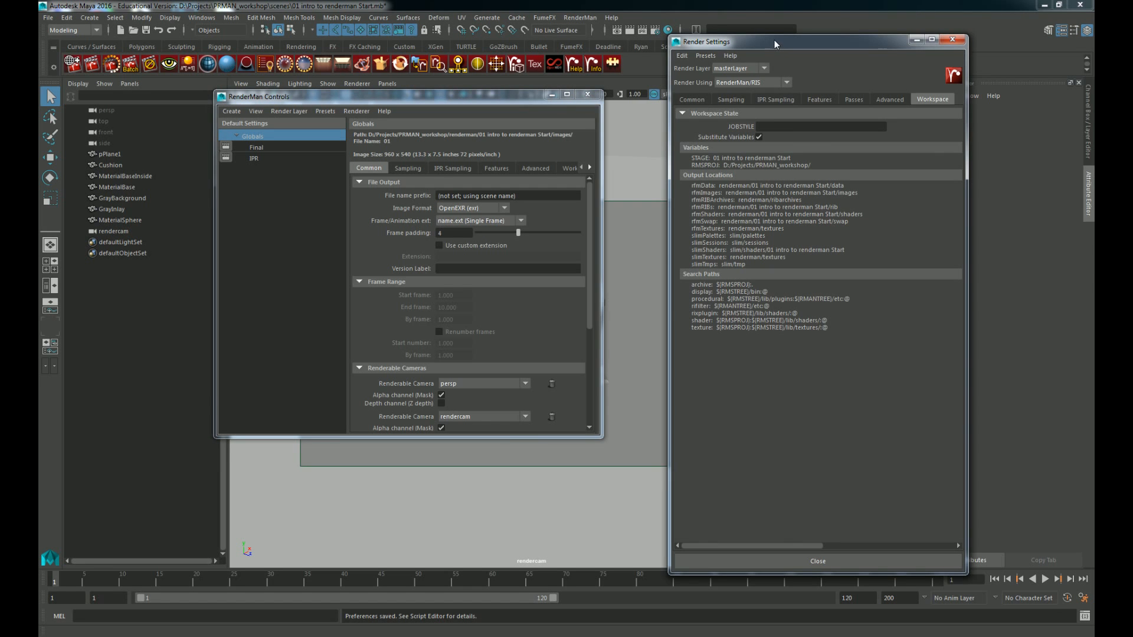
drag(774, 40, 719, 98)
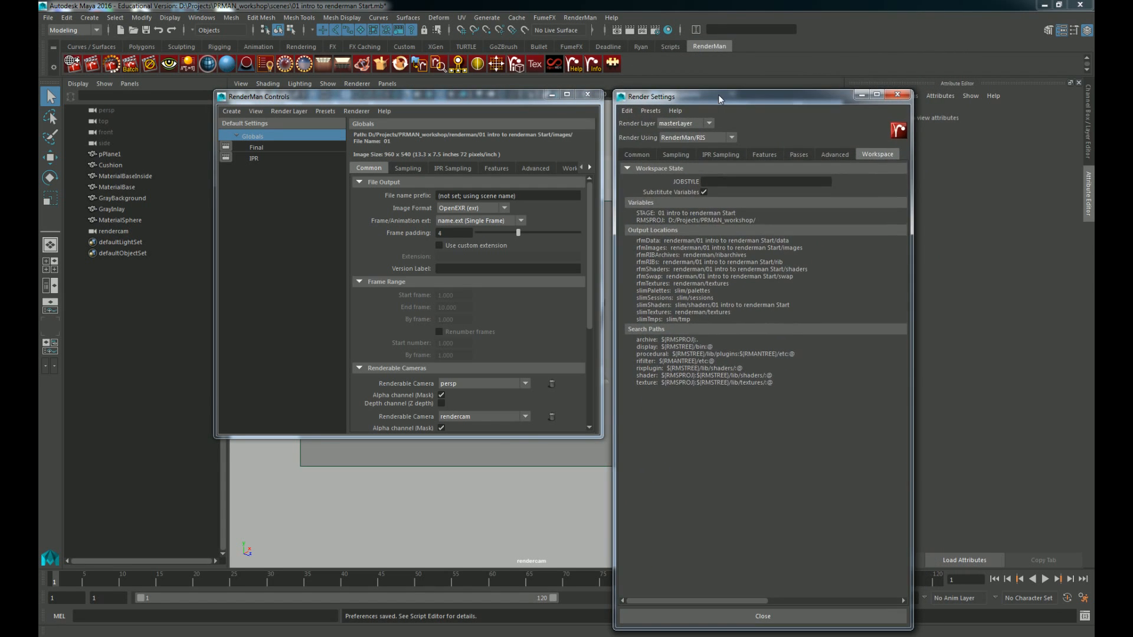
click(634, 154)
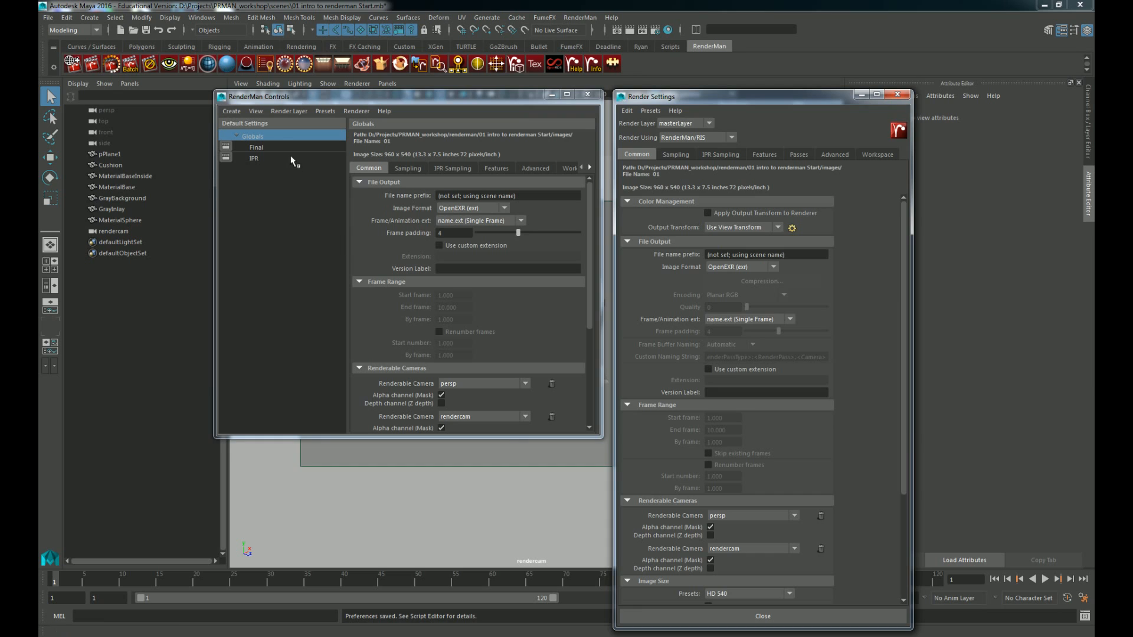
Step: Examine which pass types the RenderMan Controls can create, without adding one, and move Render Settings aside
click(233, 112)
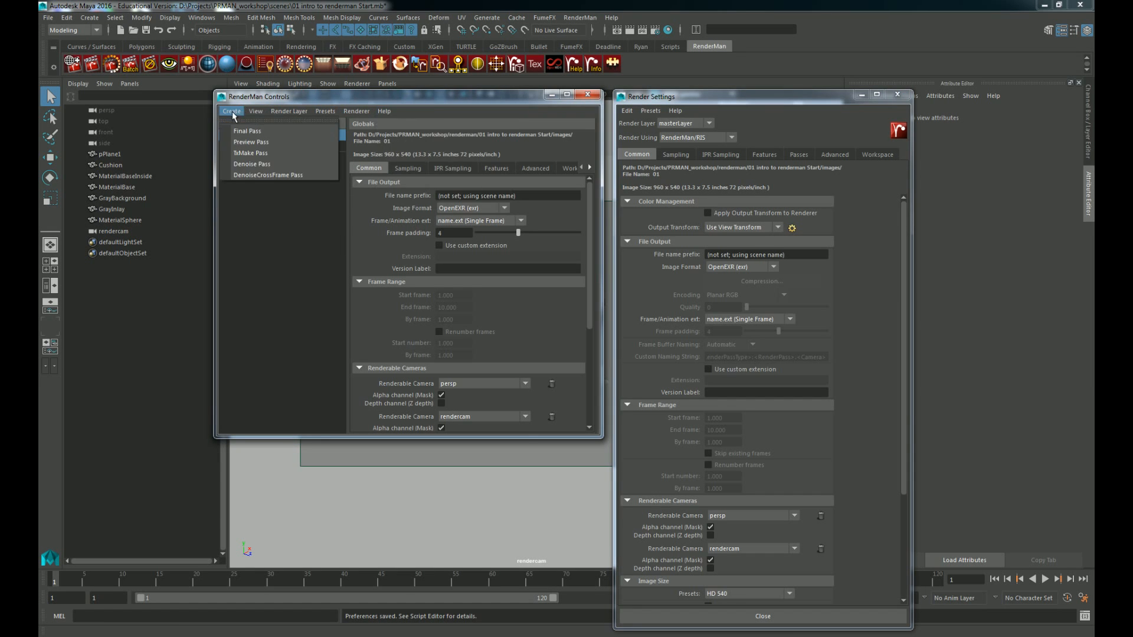
click(276, 98)
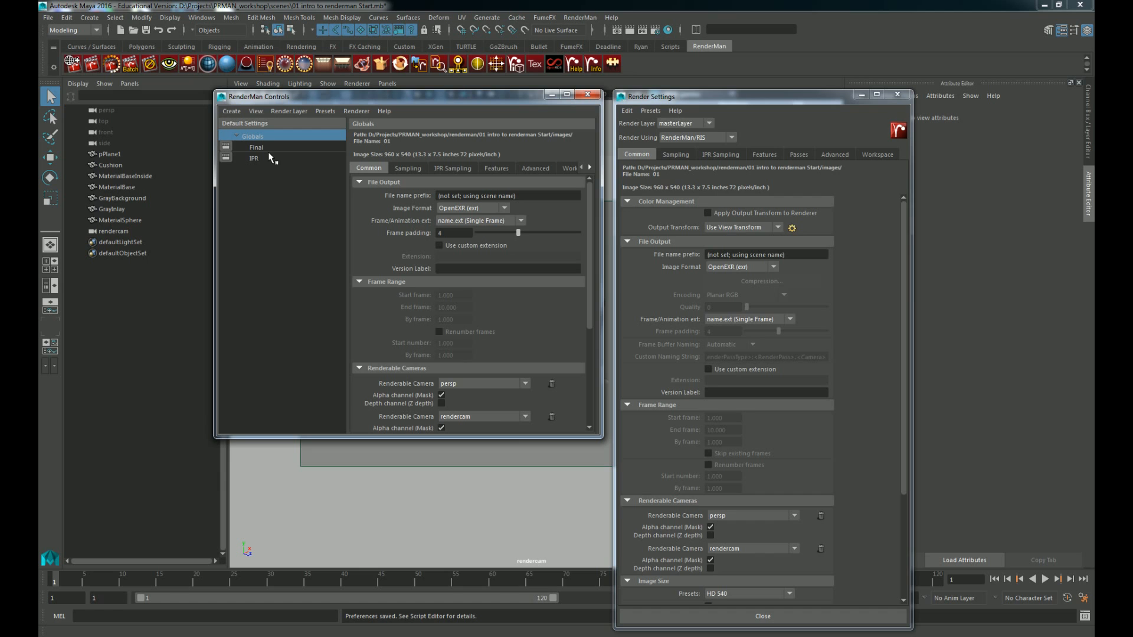
drag(733, 101, 807, 86)
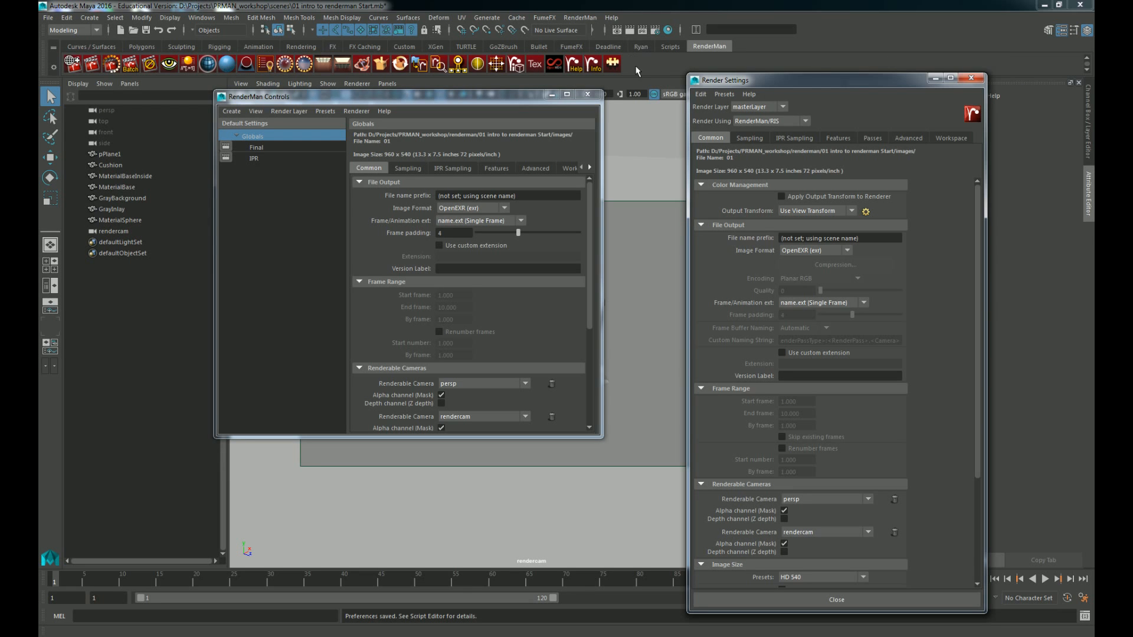
Step: Close RenderMan Controls and Render Settings, and check the RenderMan shelf's shortcut to the advanced controls before closing them again
click(587, 94)
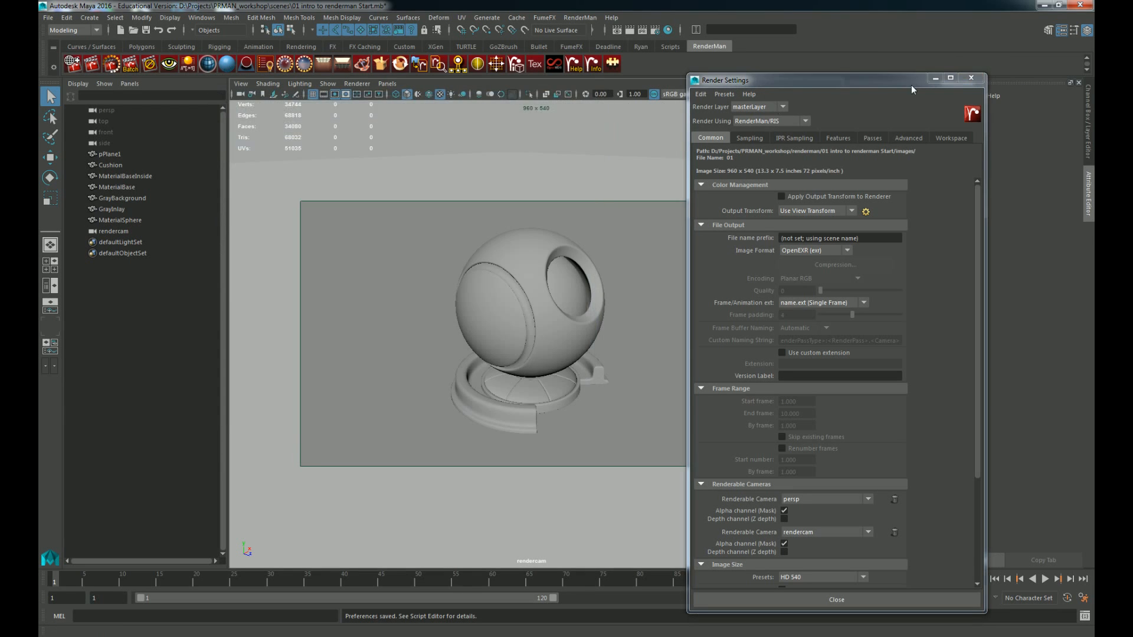
click(972, 79)
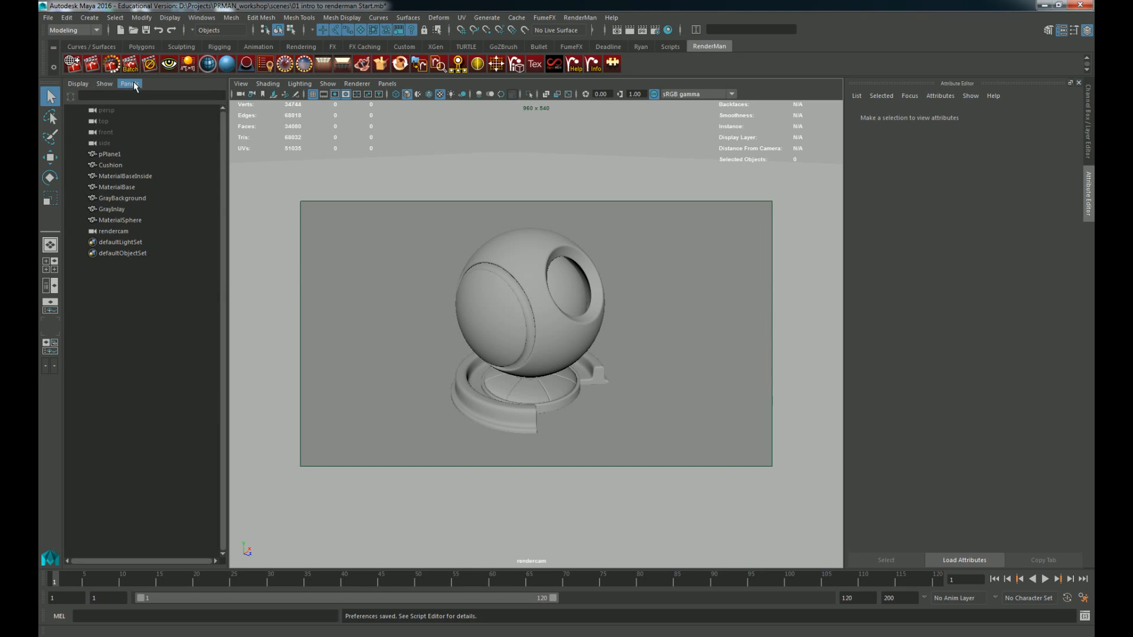
click(73, 67)
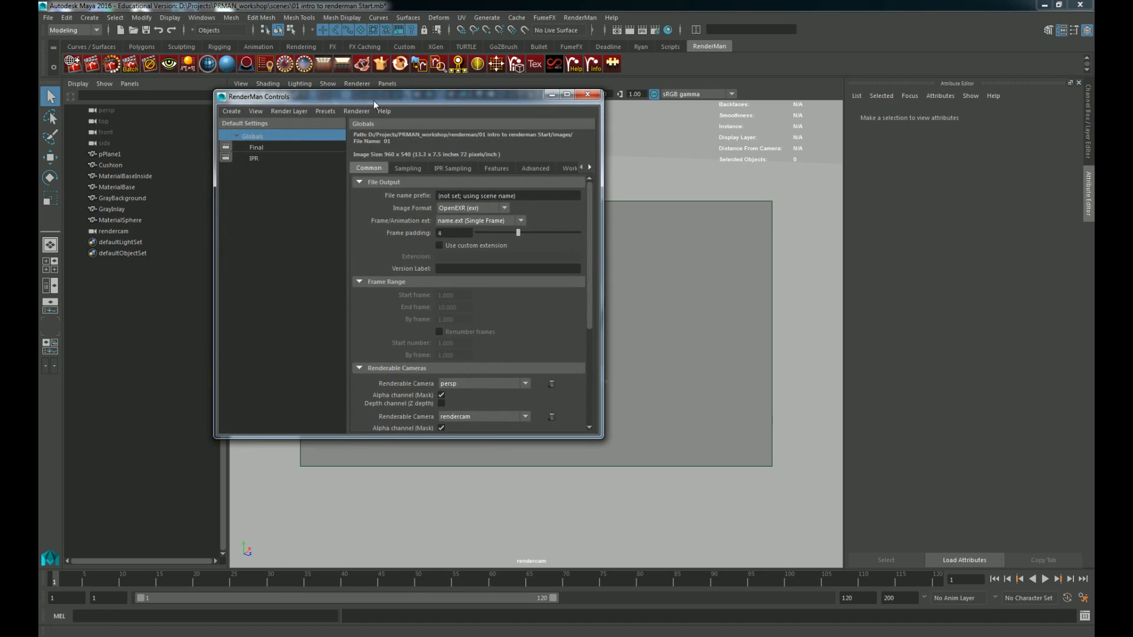
click(586, 101)
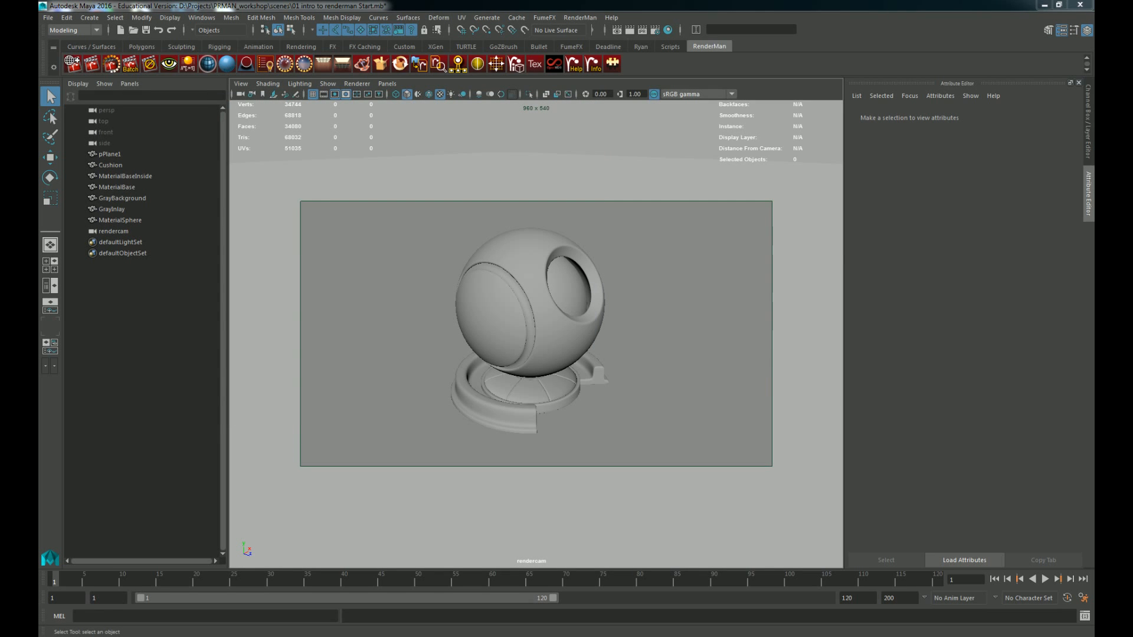
Step: Look through the RMS Materials, RMS Lights and RMS Presets choices and leave with nothing selected
click(566, 18)
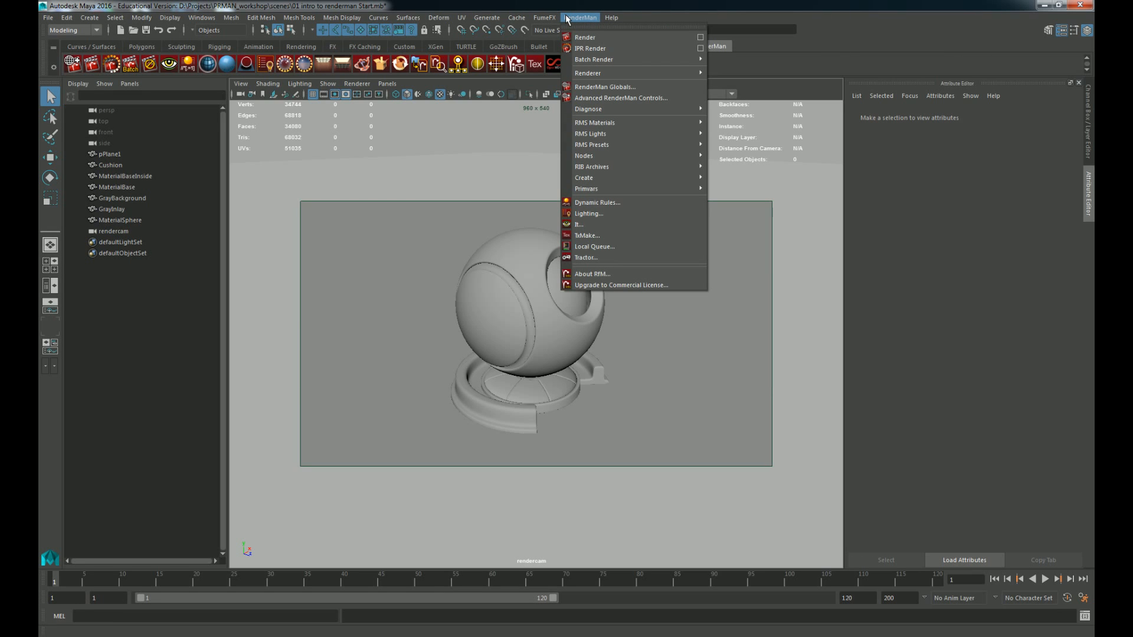
mouse_move(632, 110)
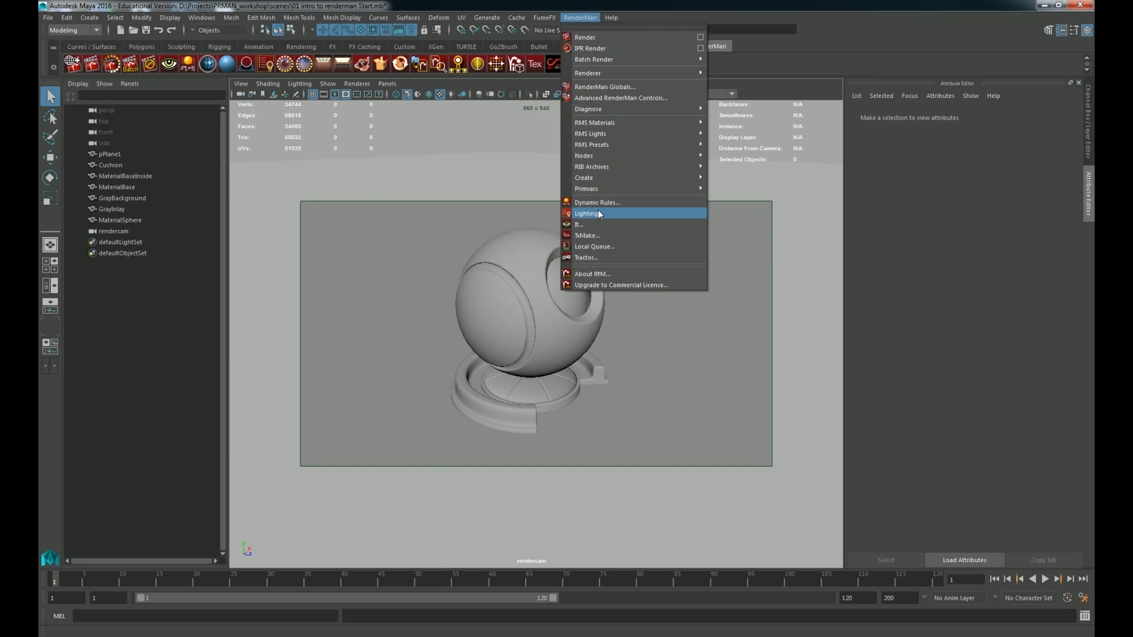
mouse_move(618, 181)
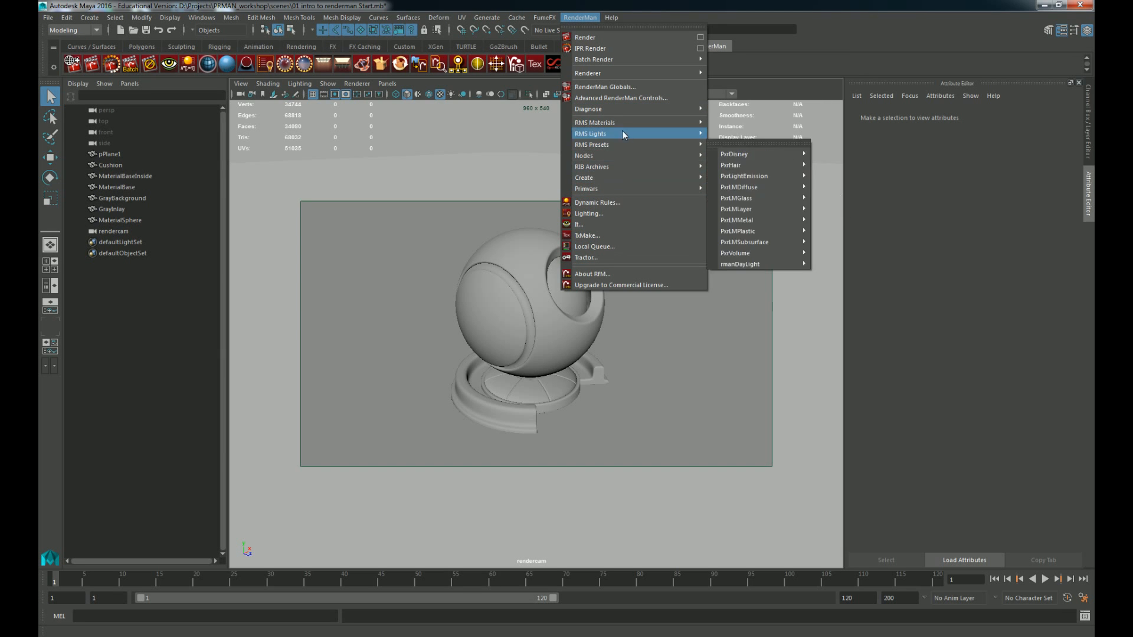
mouse_move(621, 120)
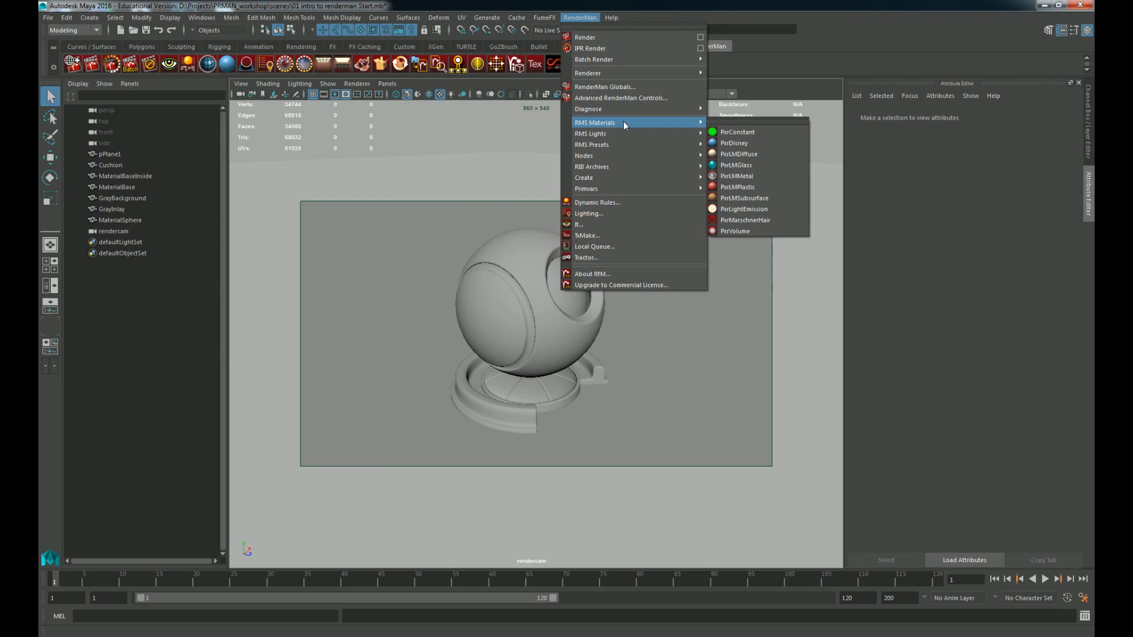
click(701, 413)
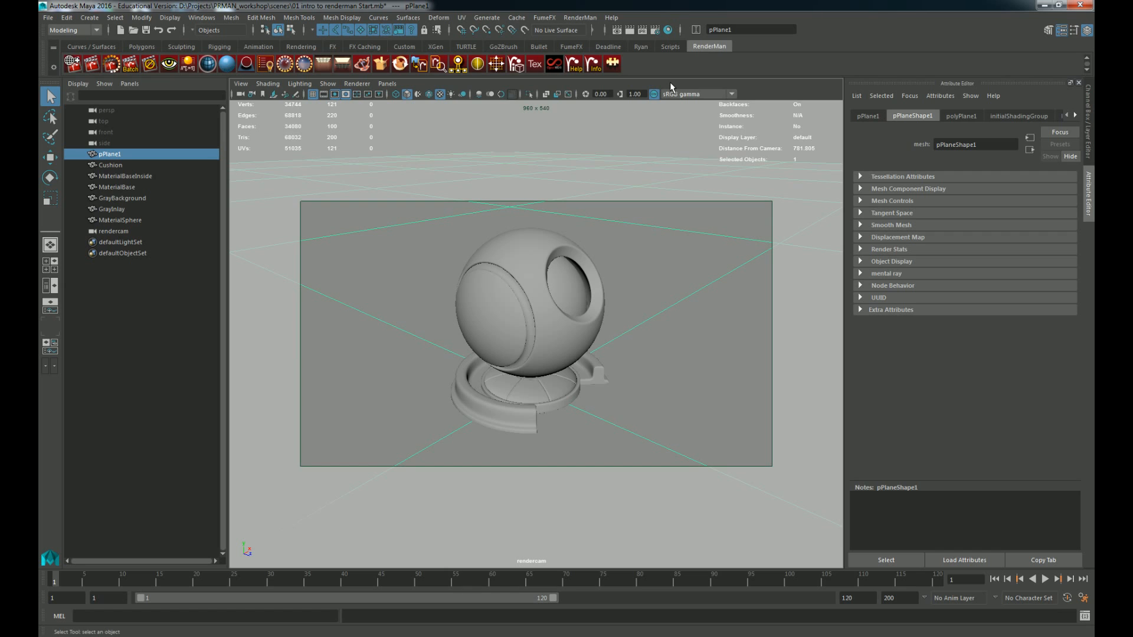
click(661, 128)
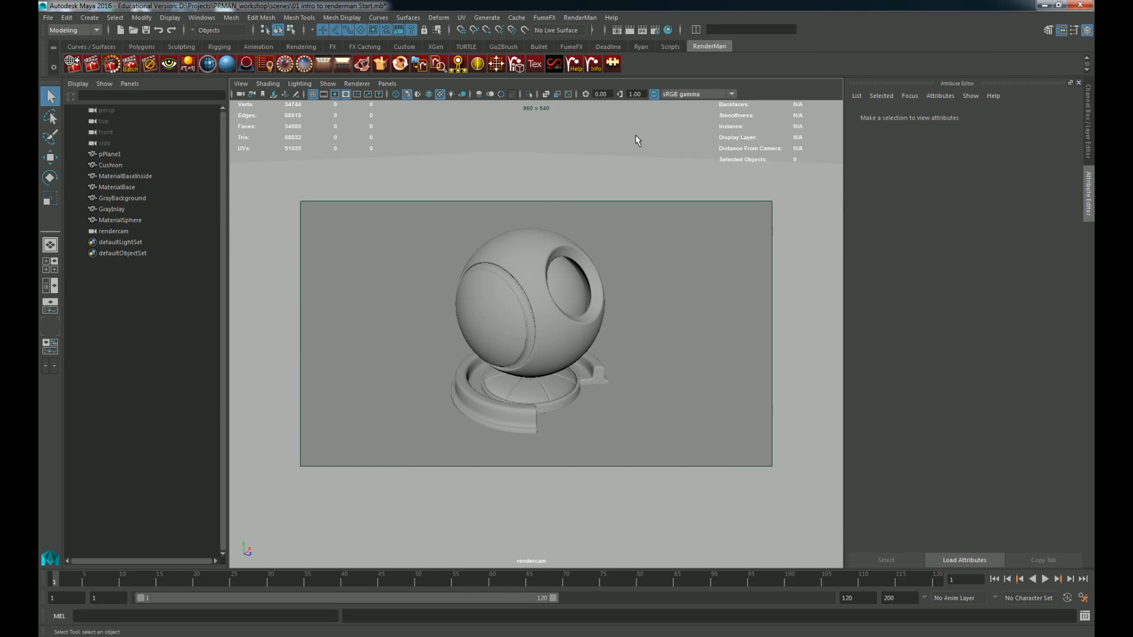
Step: Open the Assign New Material window for MaterialSphere and widen its category list
click(543, 253)
right_click(539, 254)
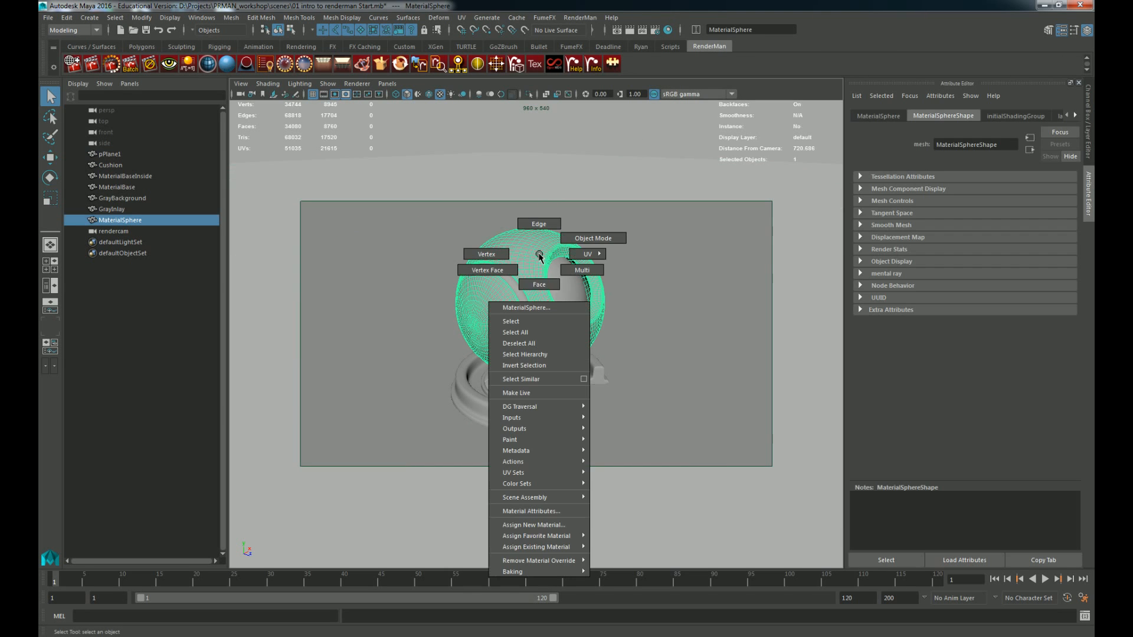
mouse_move(568, 549)
click(565, 525)
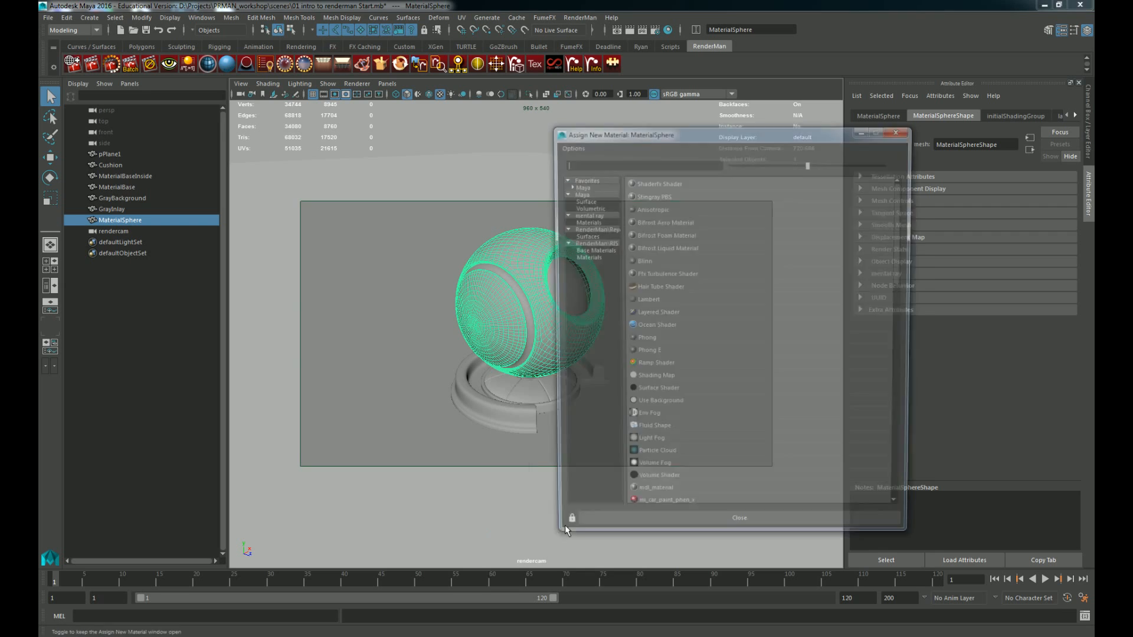
drag(618, 228, 779, 228)
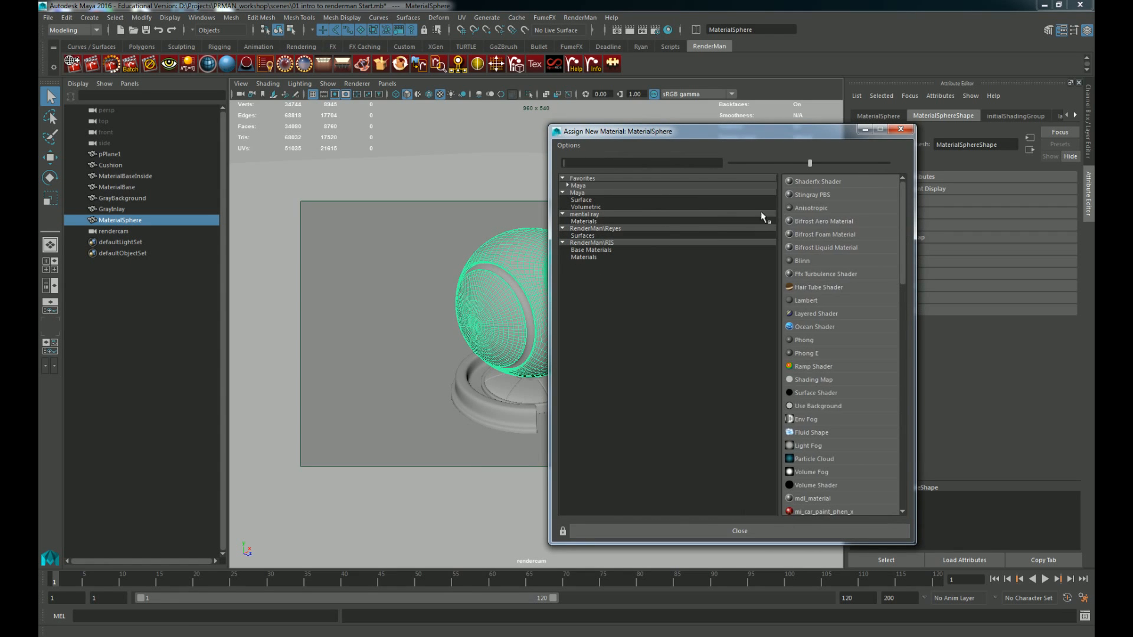
Step: Compare the RenderMan/Reyes and RenderMan/RIS materials and close the window without assigning any
click(597, 228)
click(605, 242)
click(615, 228)
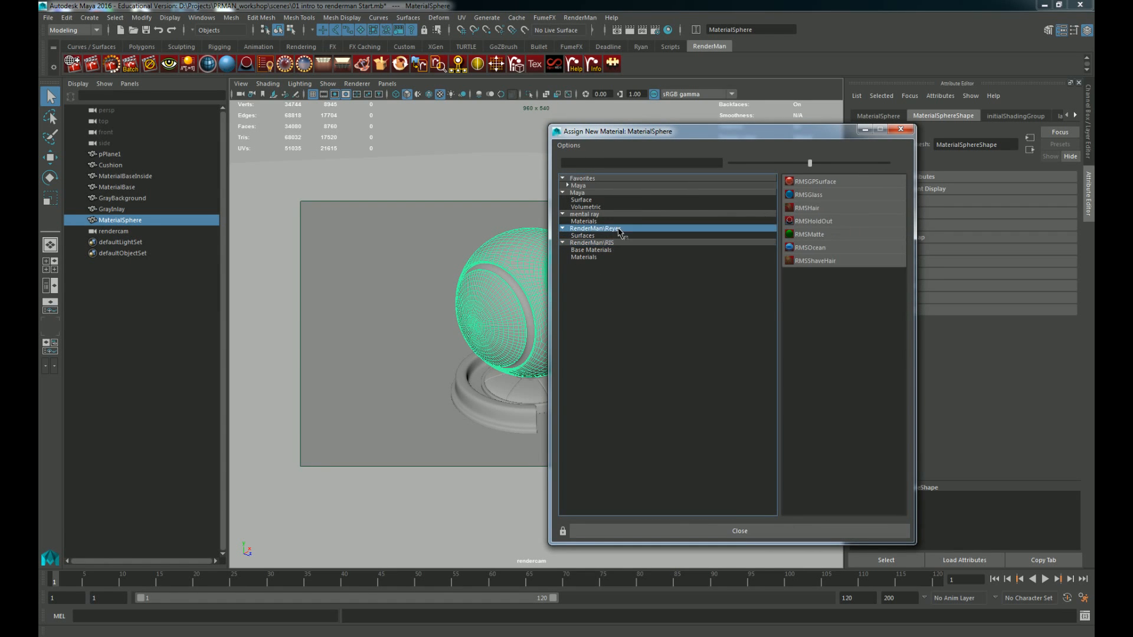
click(598, 242)
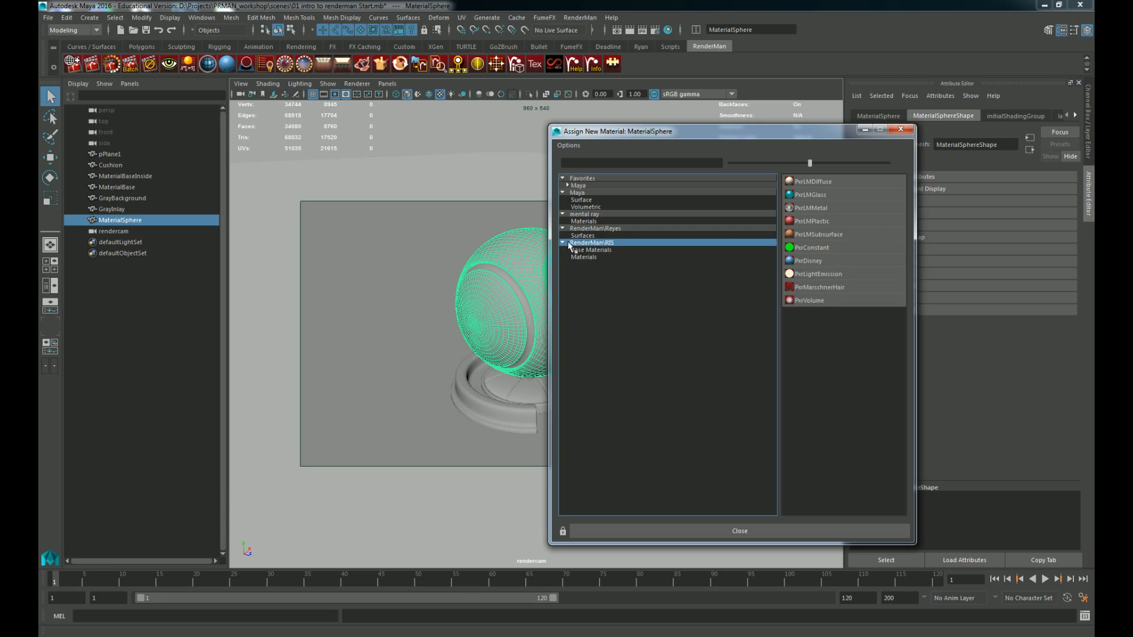
click(586, 251)
click(587, 243)
click(901, 130)
Step: Select the ground plane and look through the RMS Presets, including the presets available for PxrDisney
click(707, 298)
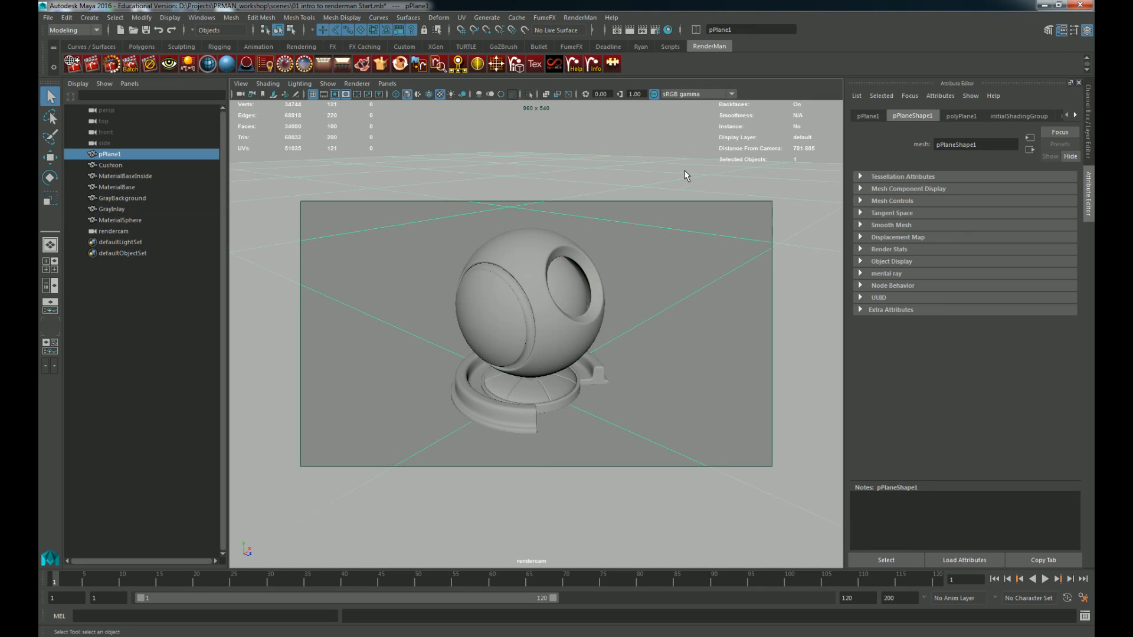
click(581, 18)
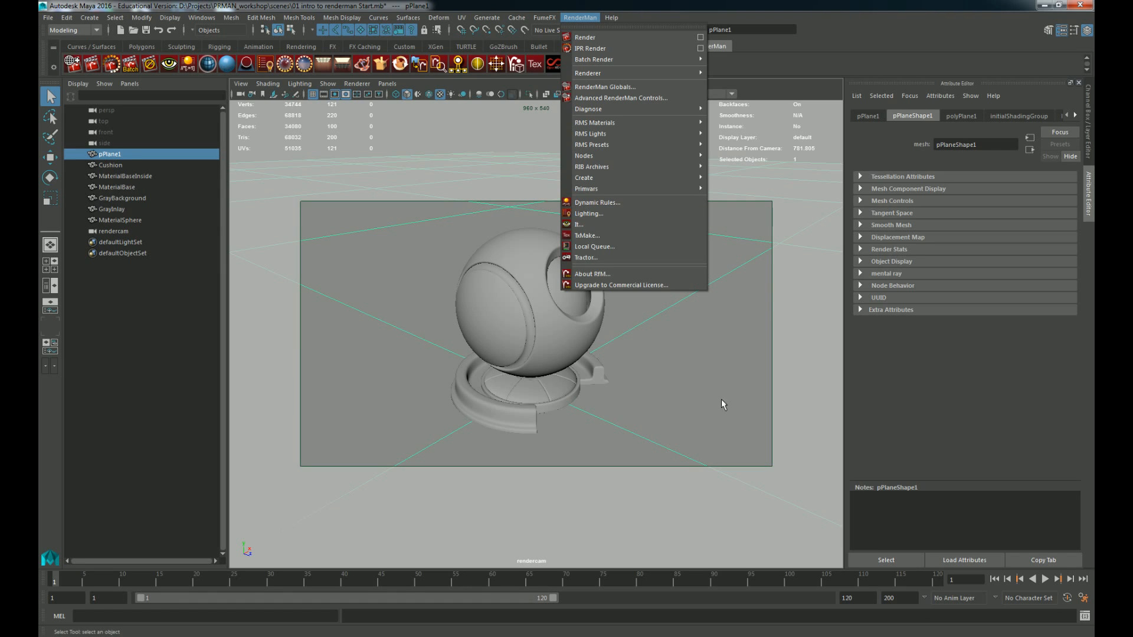
mouse_move(614, 134)
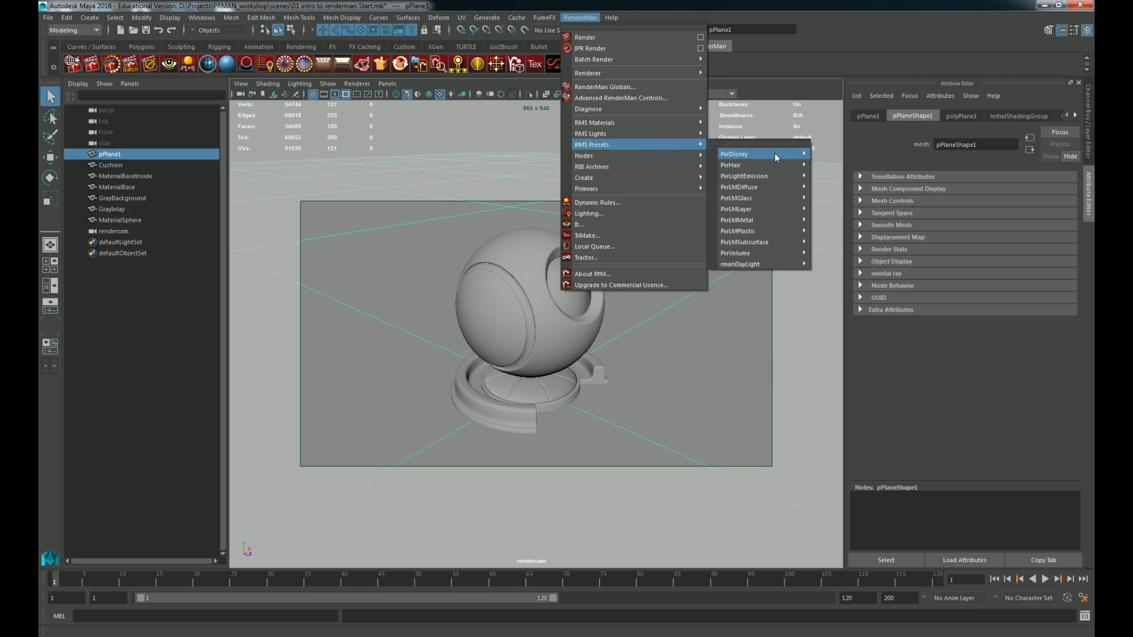
mouse_move(774, 154)
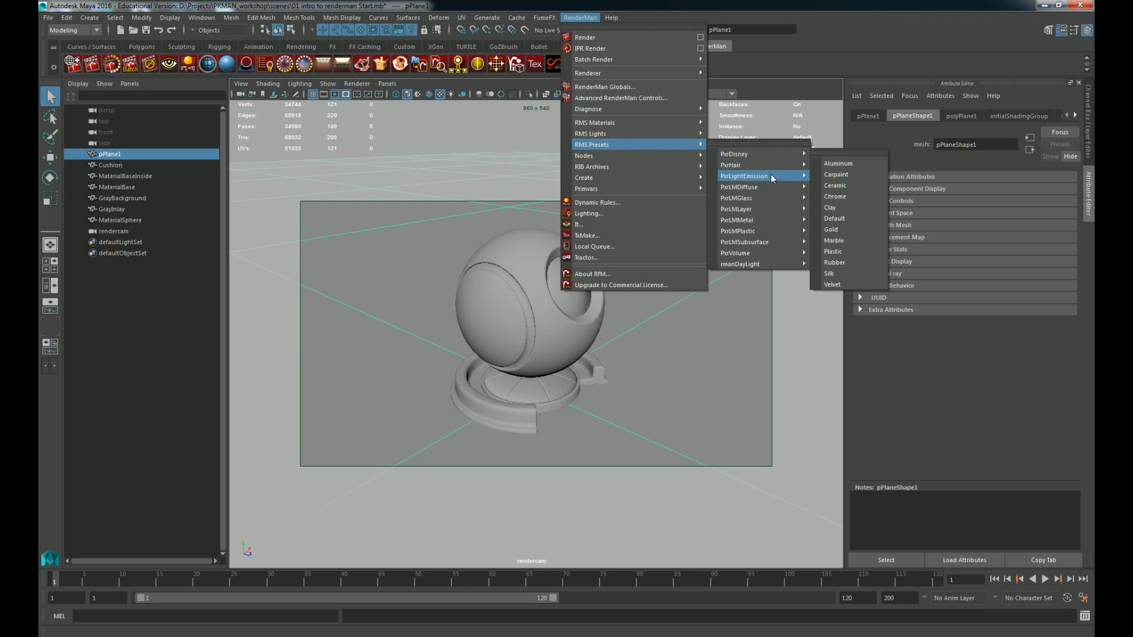
mouse_move(750, 217)
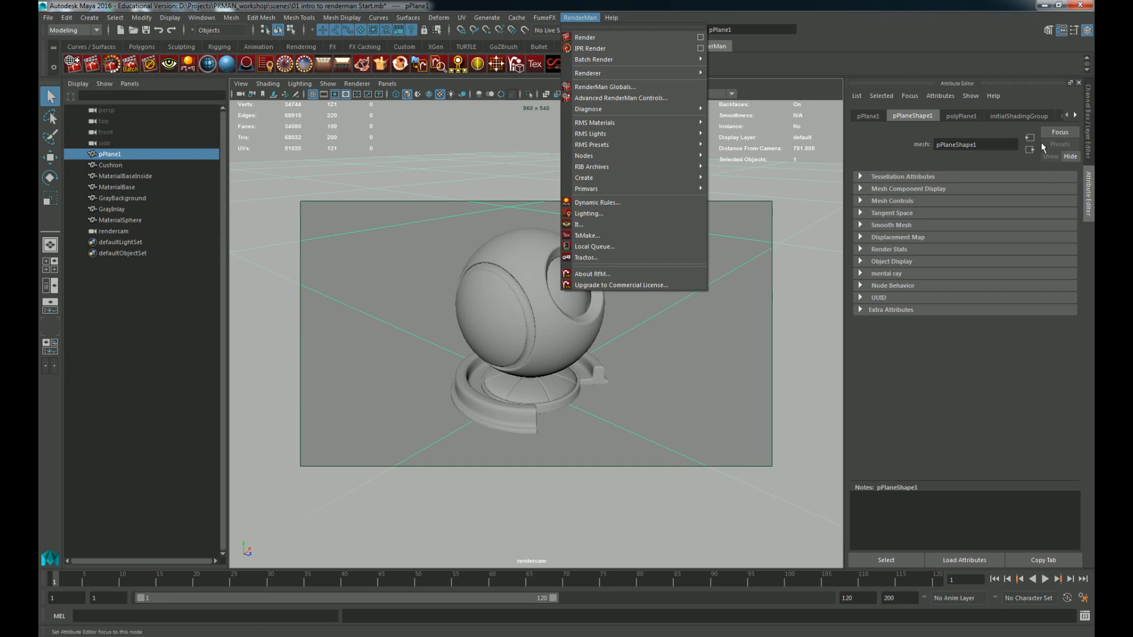
Step: Show the lambert1 material of pPlane1 and check its preset options without choosing any
click(1077, 116)
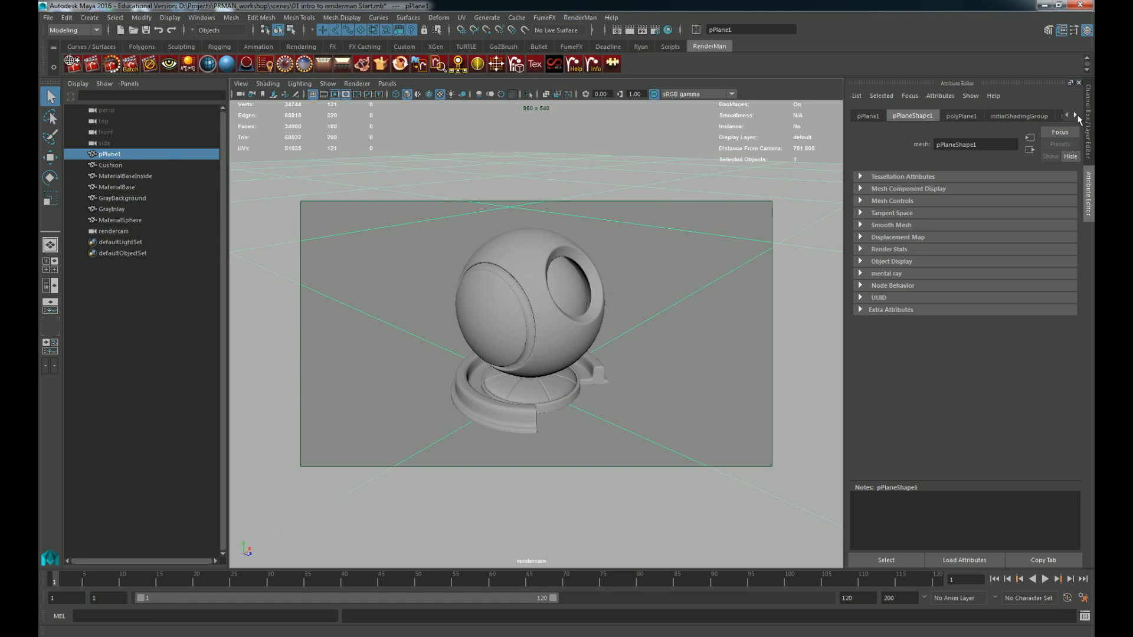
click(1044, 116)
click(1062, 144)
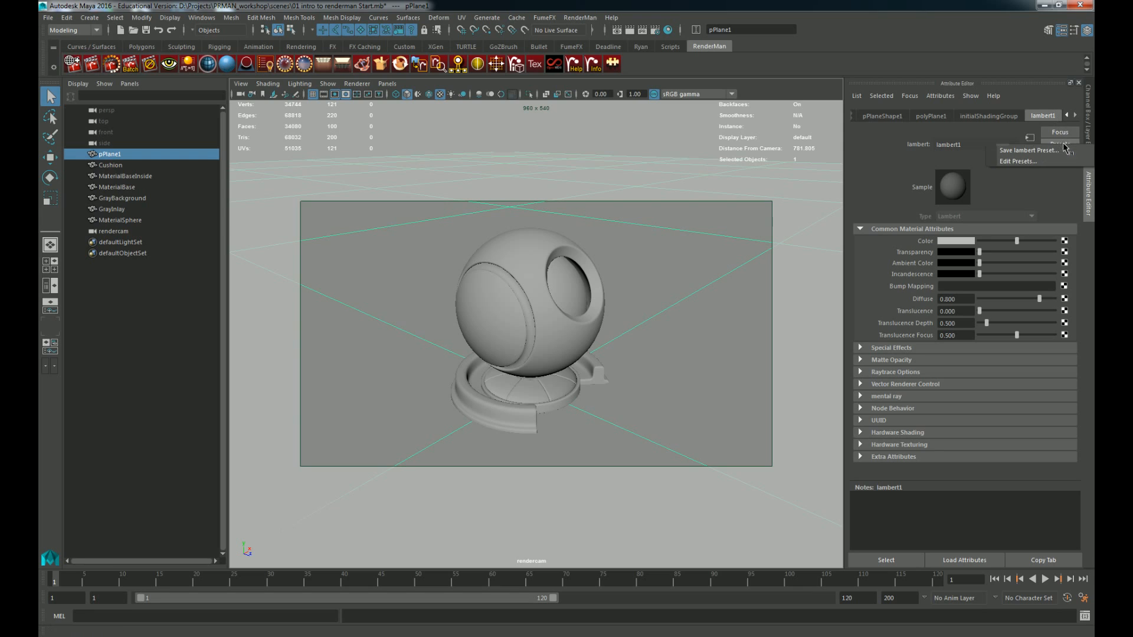
click(840, 180)
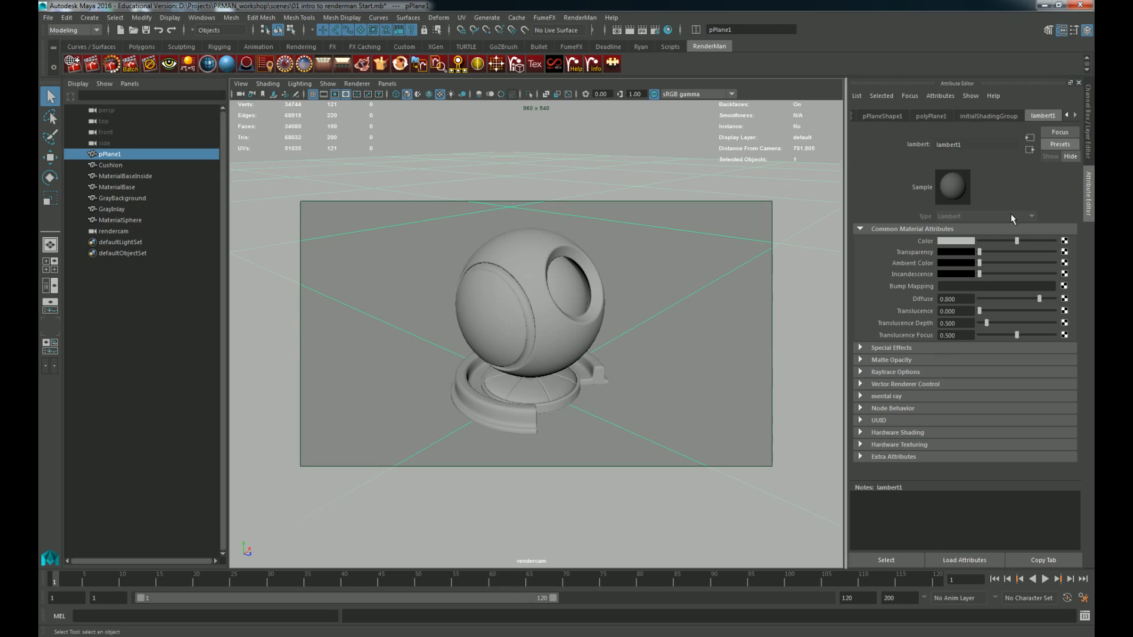
Step: Look through RenderMan's RIB Archives and Create commands without running any
click(574, 17)
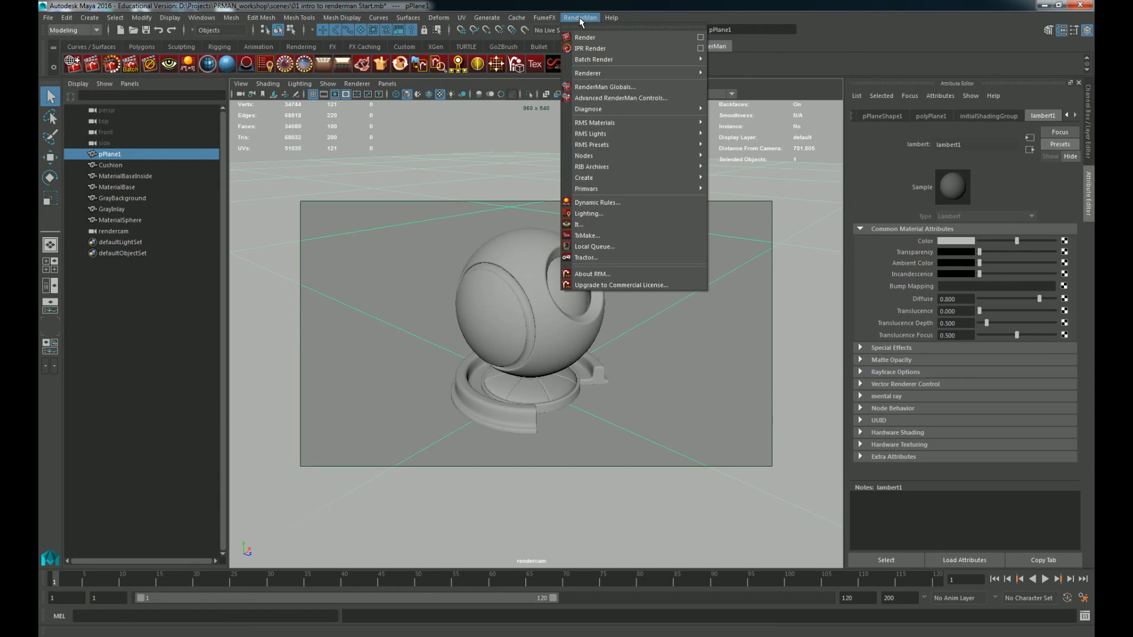
mouse_move(588, 168)
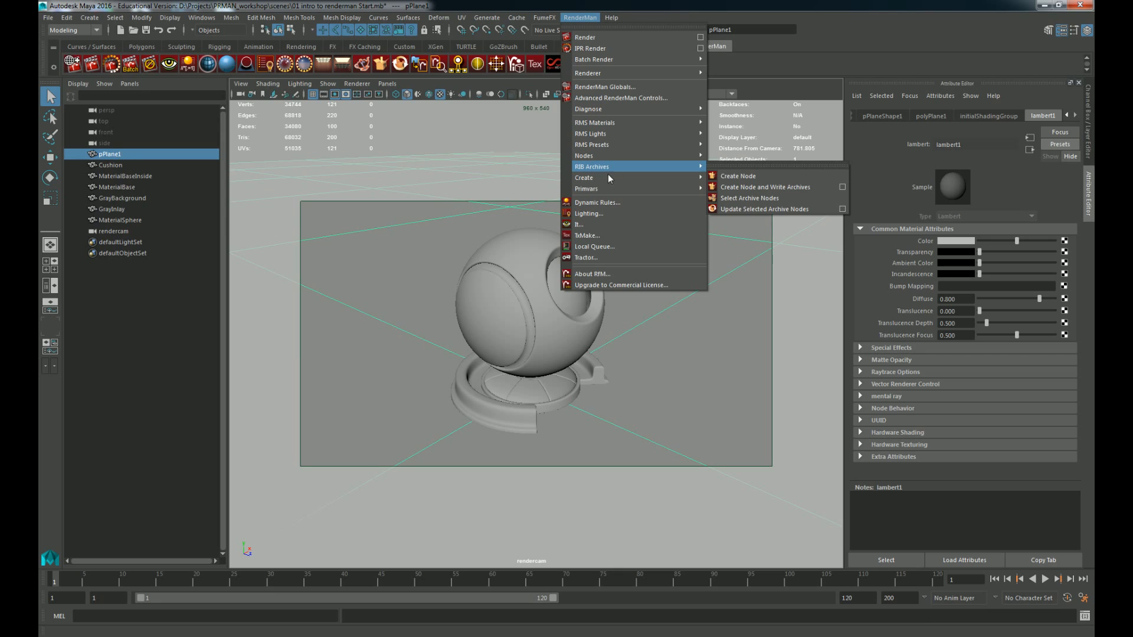
mouse_move(603, 177)
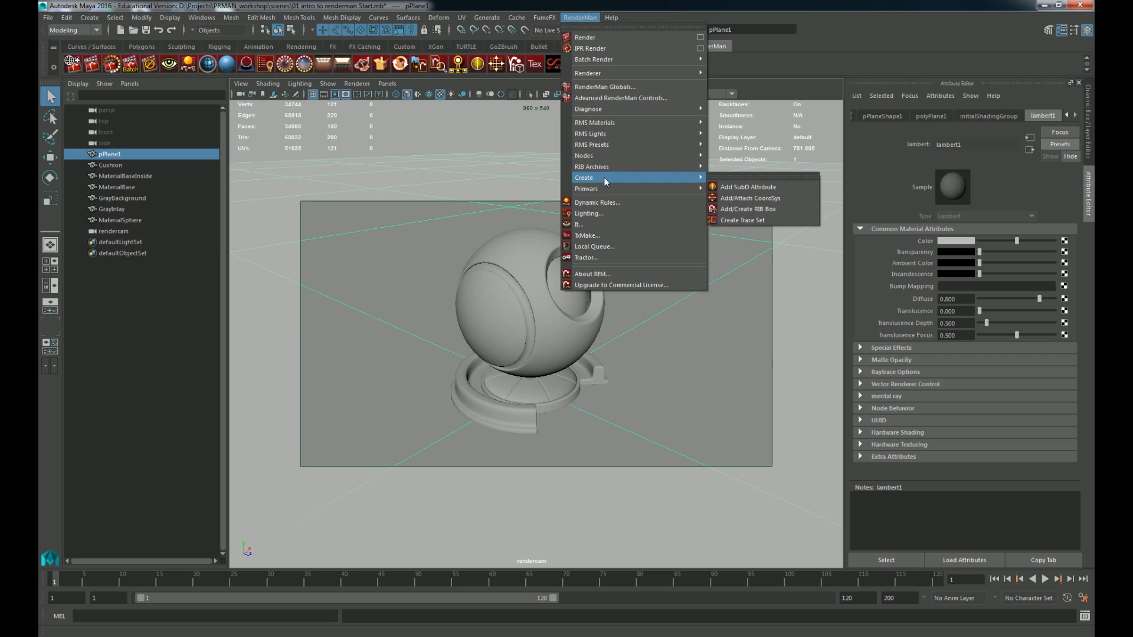
mouse_move(591, 144)
Step: Check which RenderMan attributes can be added to or removed from lambert1, leaving the material as it is
click(950, 97)
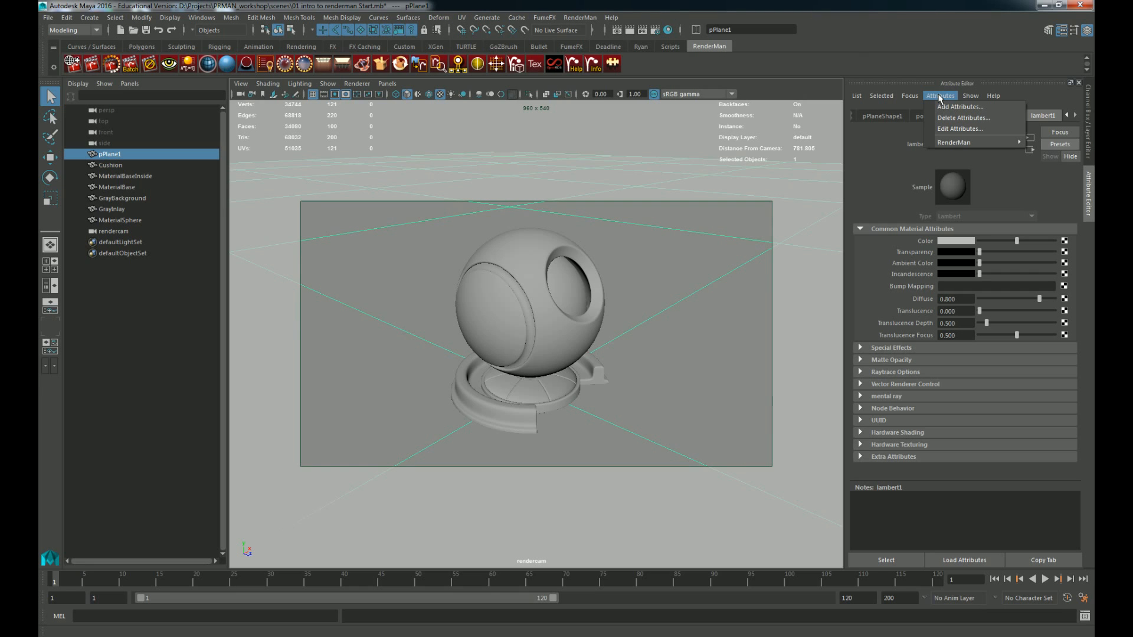
mouse_move(954, 141)
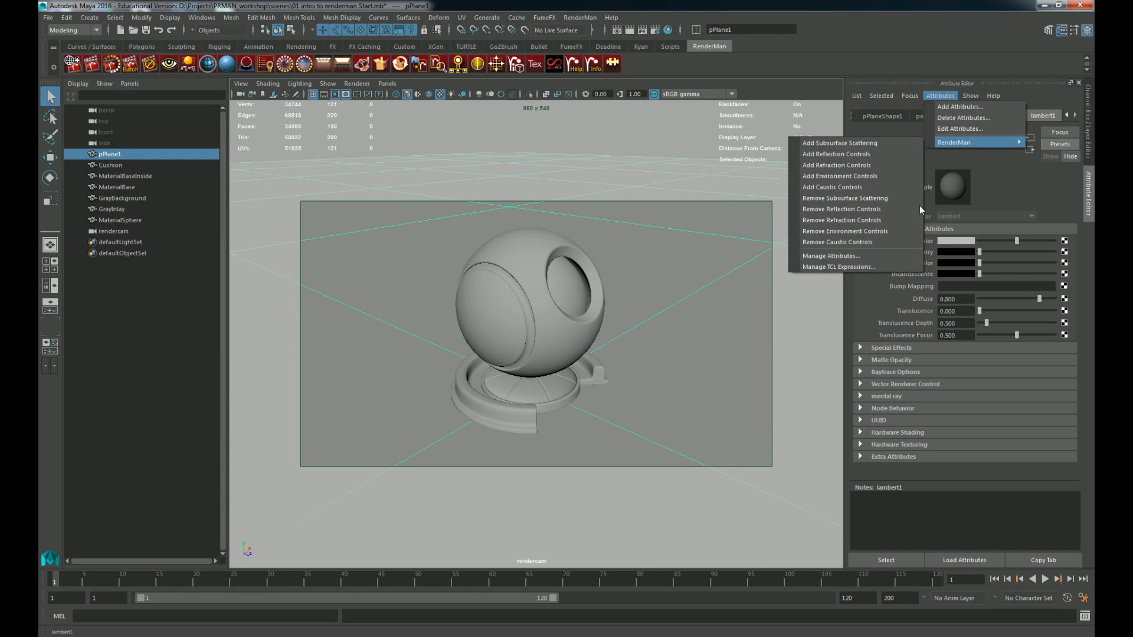
click(672, 336)
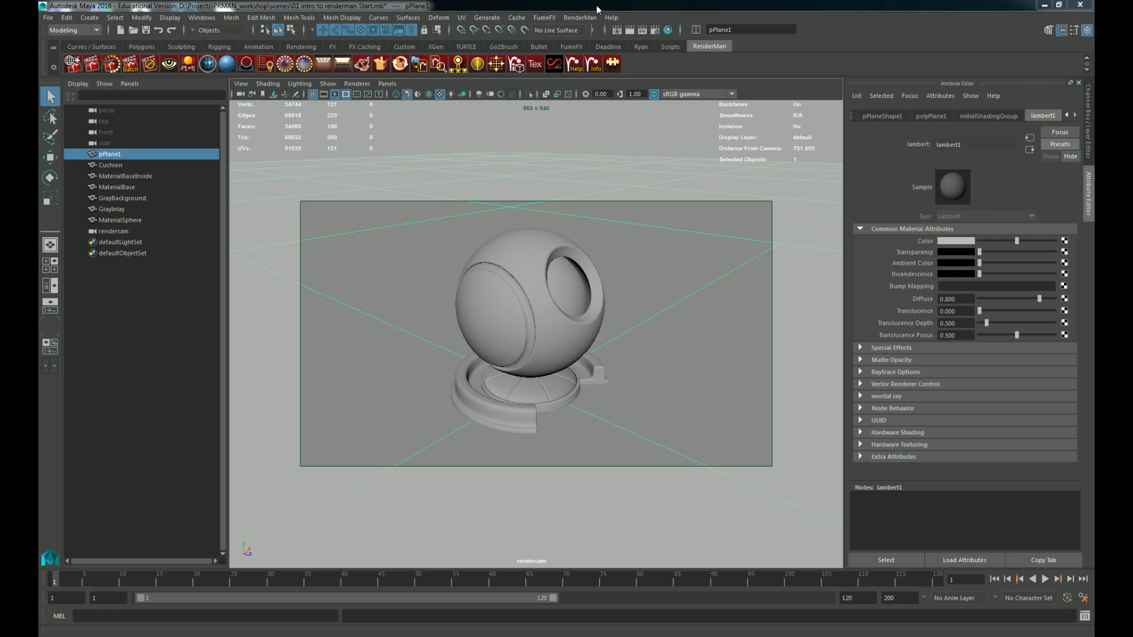
Step: Open the Script Editor to view the command history and close it again
click(578, 17)
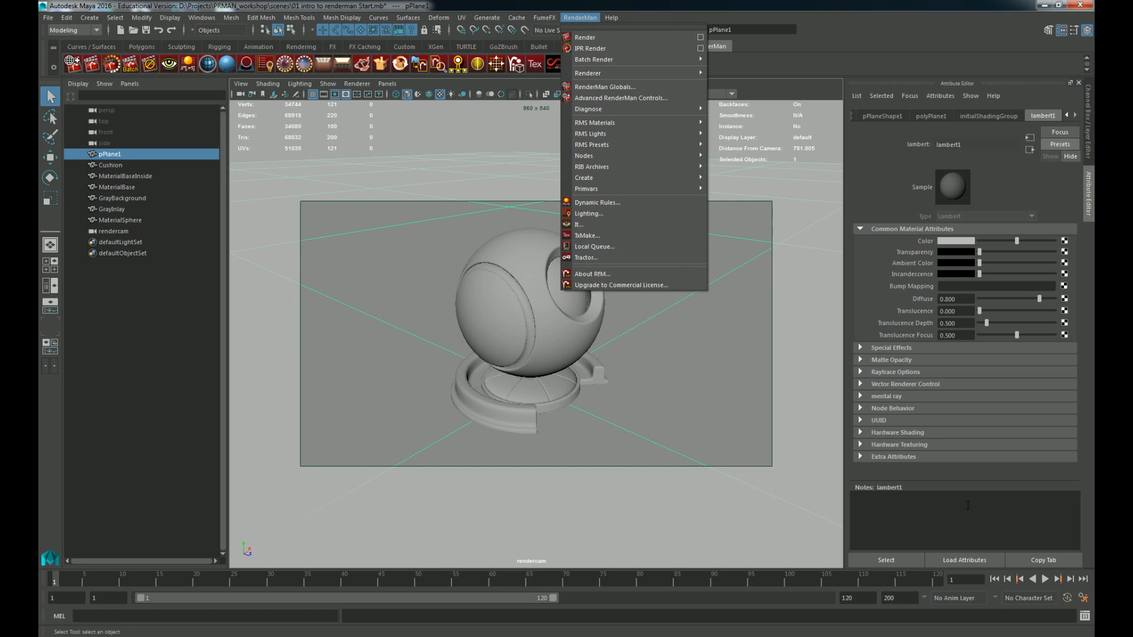
click(1085, 616)
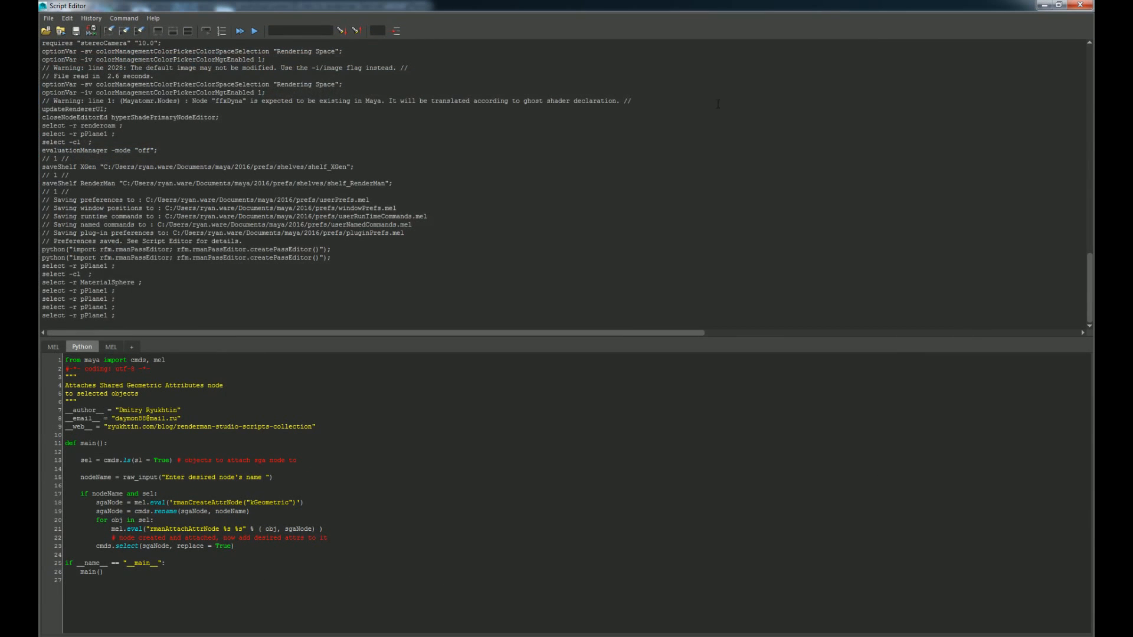
click(1081, 5)
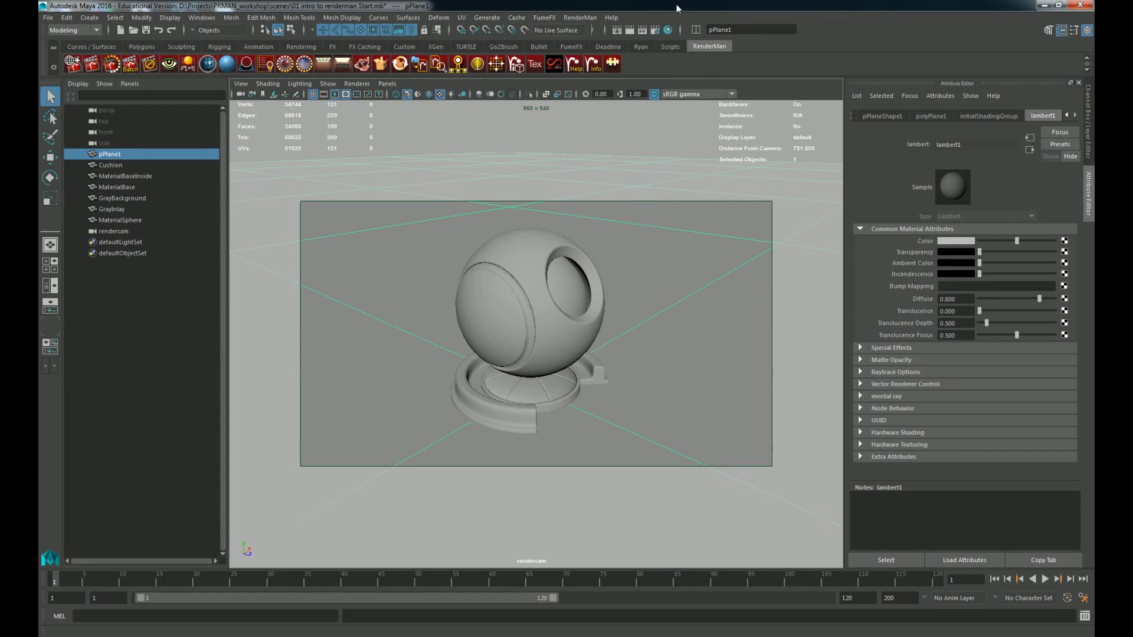
click(592, 18)
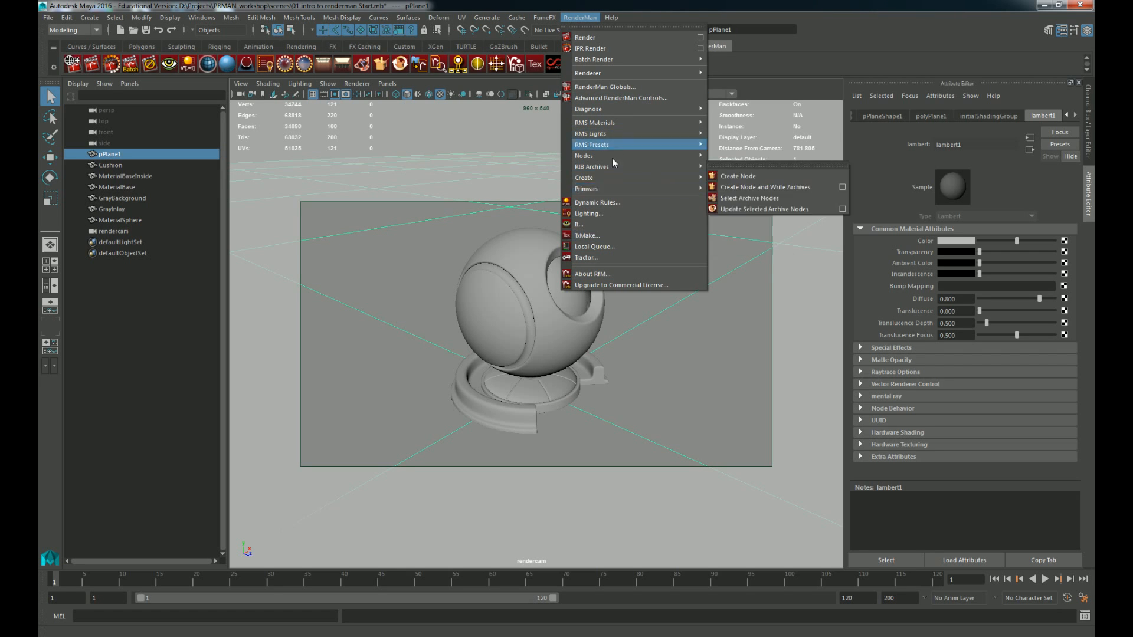
click(716, 5)
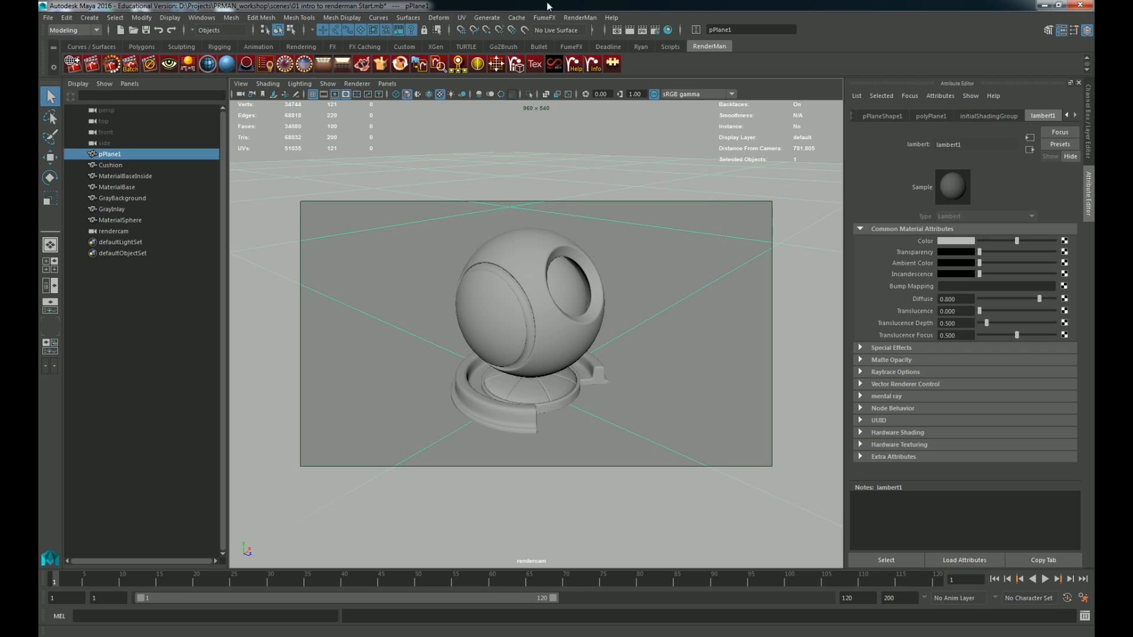
click(579, 18)
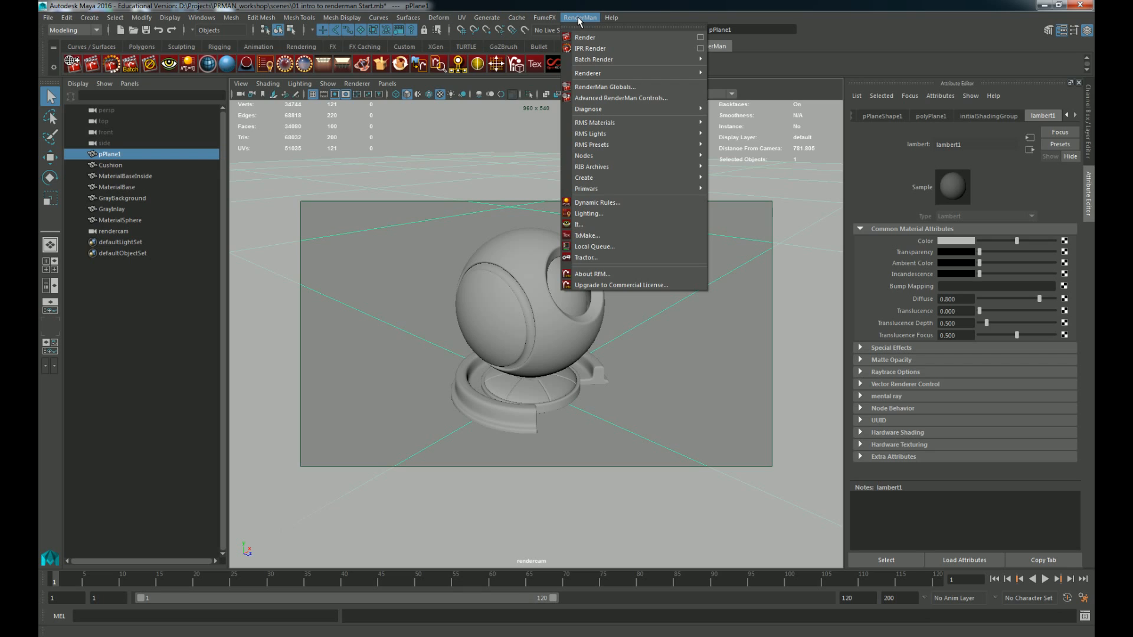
click(577, 18)
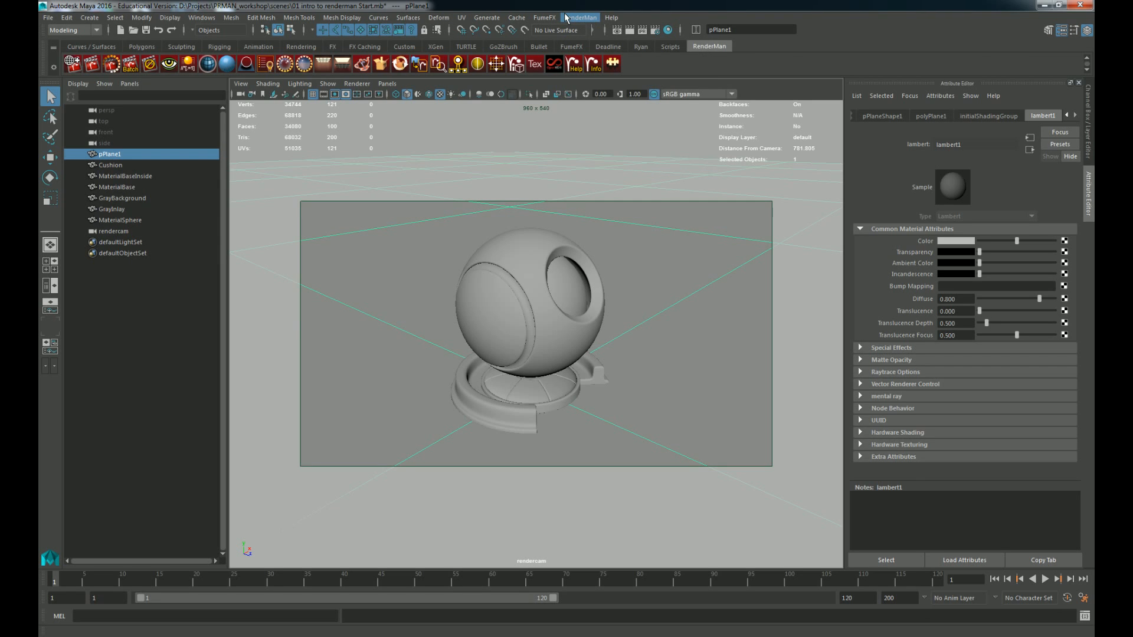
Step: Select MaterialSphere and Cushion, close the Hypershade after a brief check, and assign a new PxrDisney material to both objects
click(520, 264)
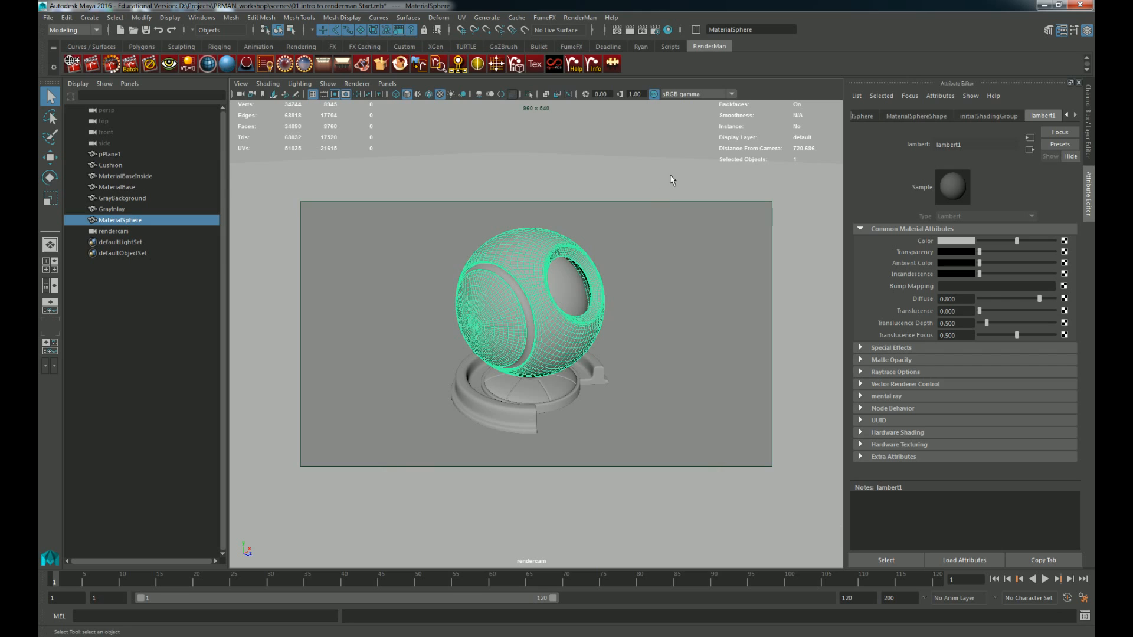
shift+click(556, 385)
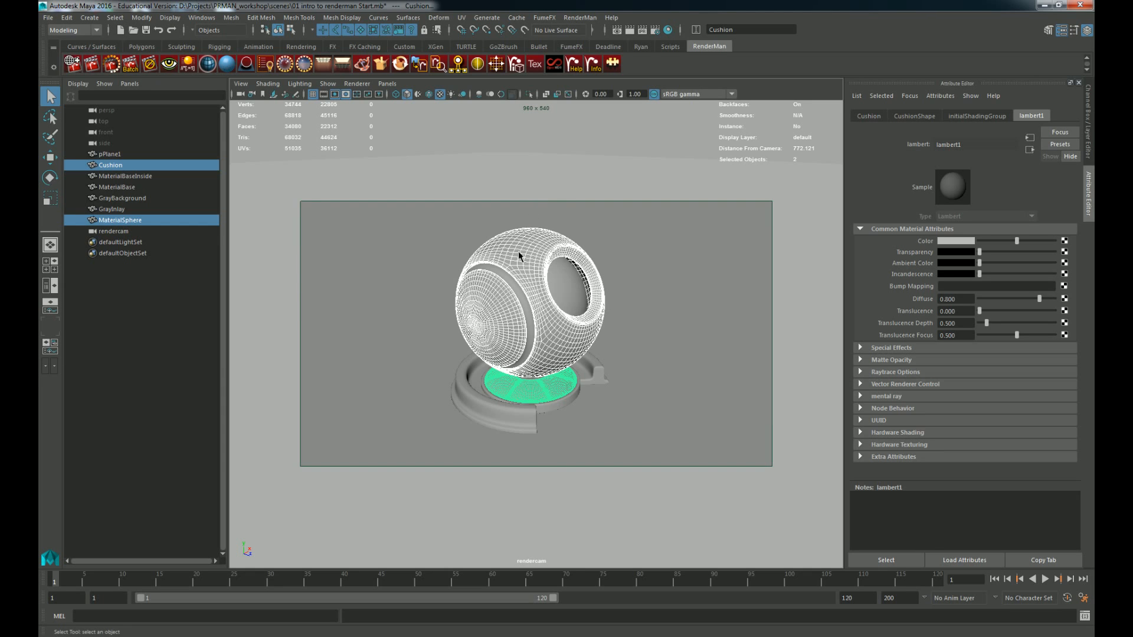
right_drag(519, 252, 730, 291)
click(669, 27)
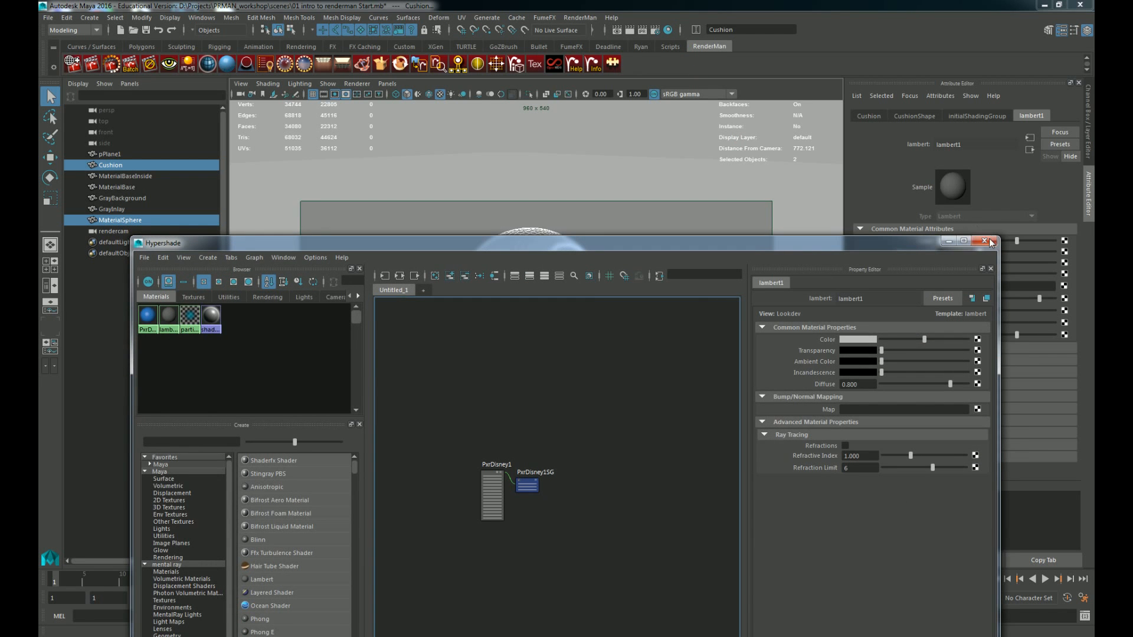
click(991, 242)
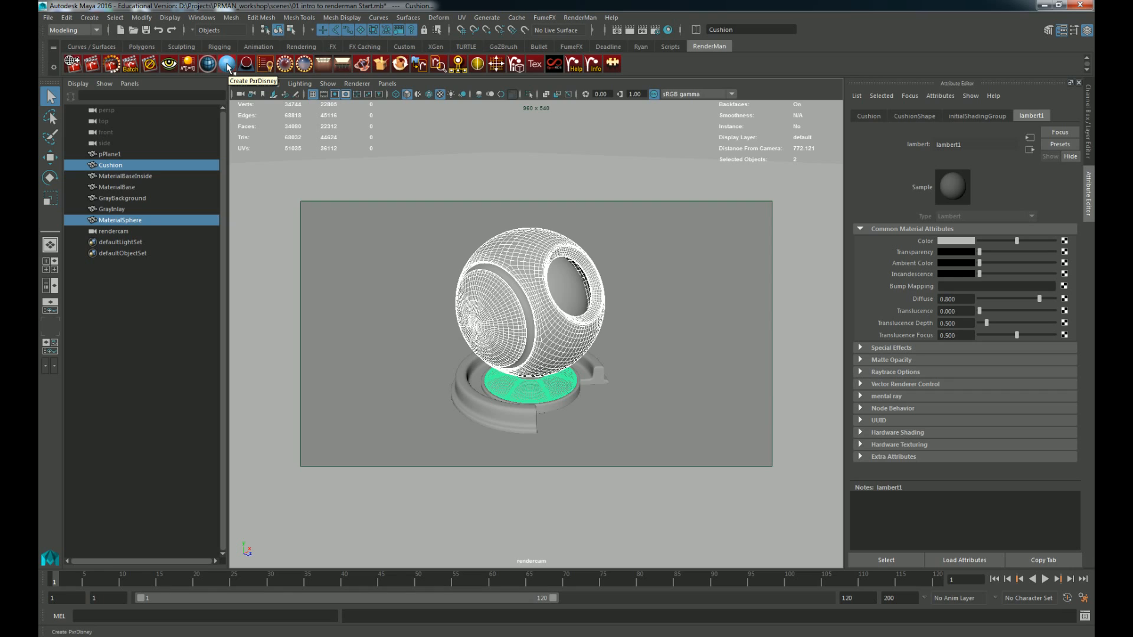
click(227, 64)
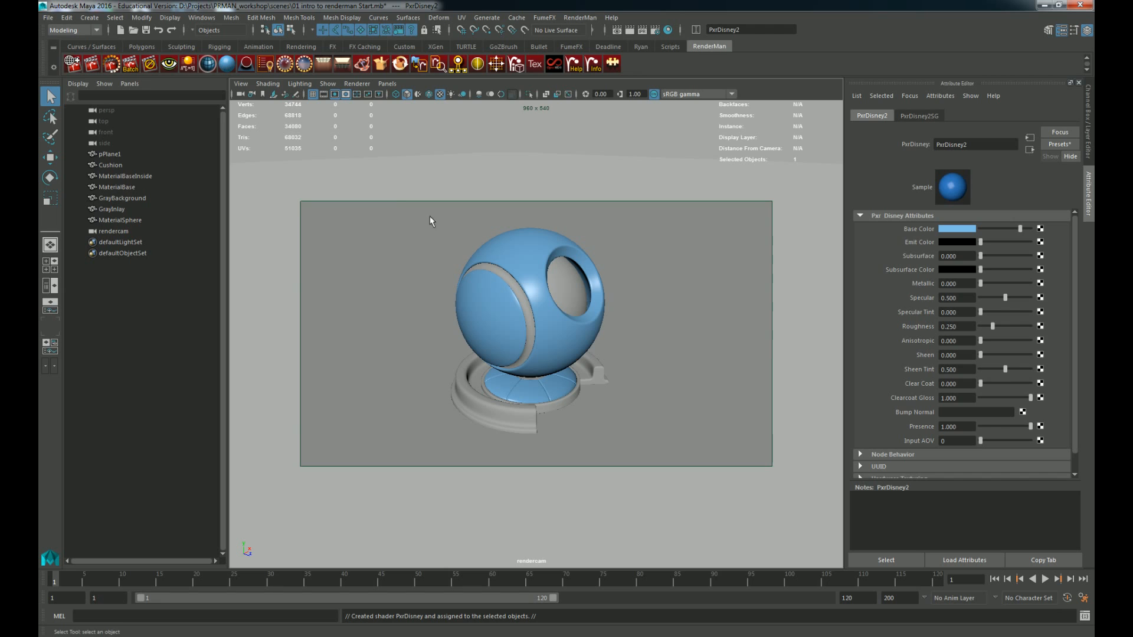
Step: Add a PxrStdEnvMapLight and load fin4_Bg.jpg from the project's sourceimages folder as its Environment Image
click(284, 65)
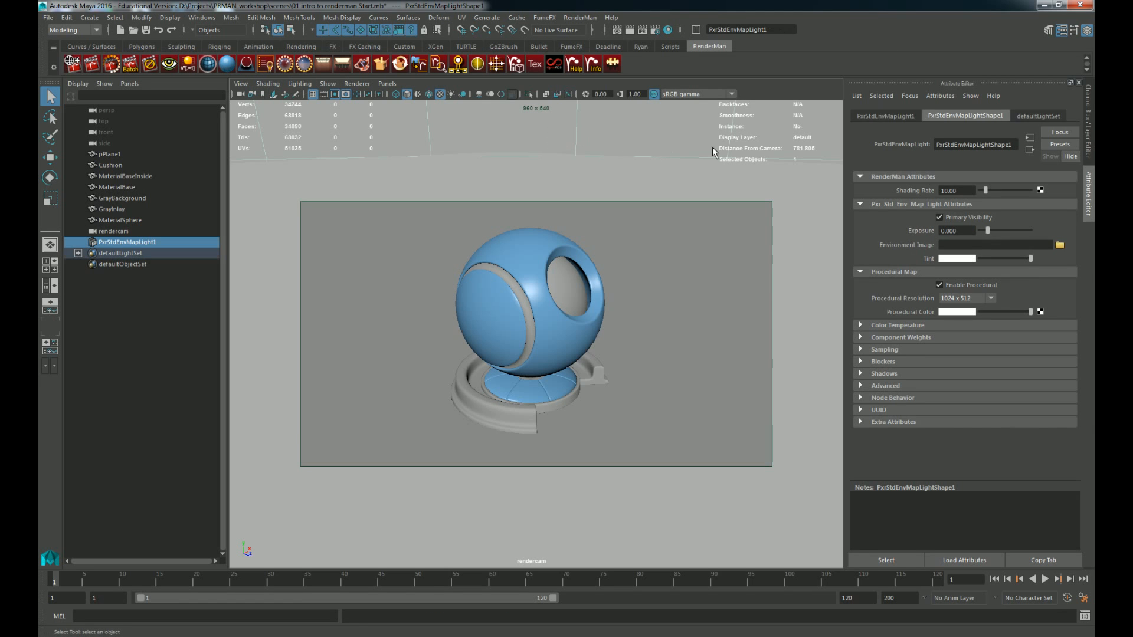
click(1060, 245)
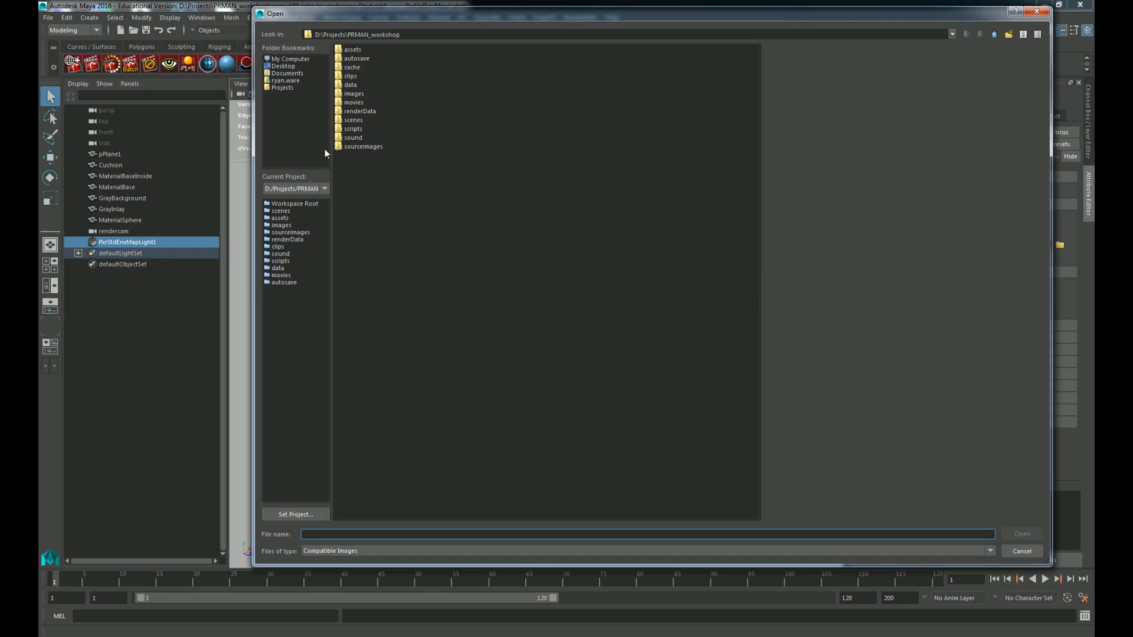
double_click(364, 147)
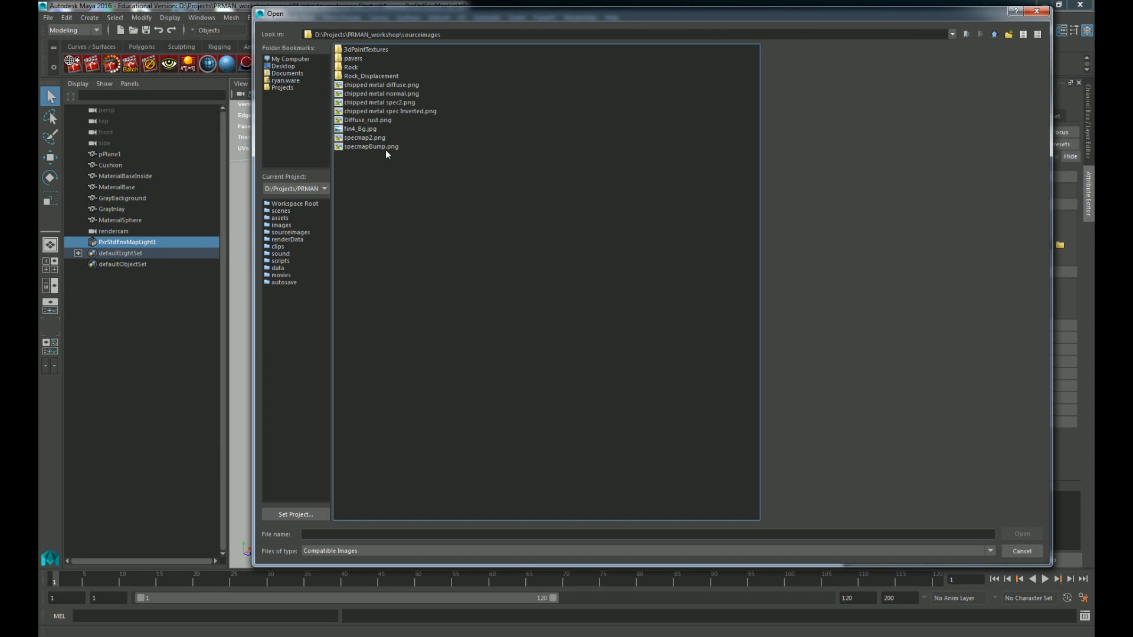
click(375, 129)
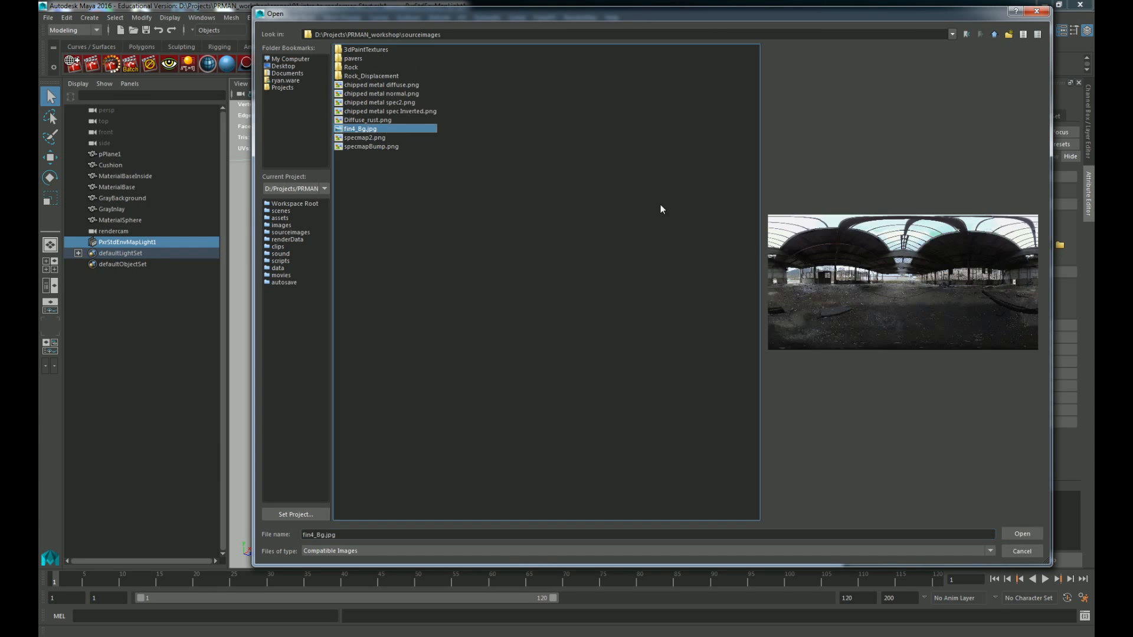
click(1022, 534)
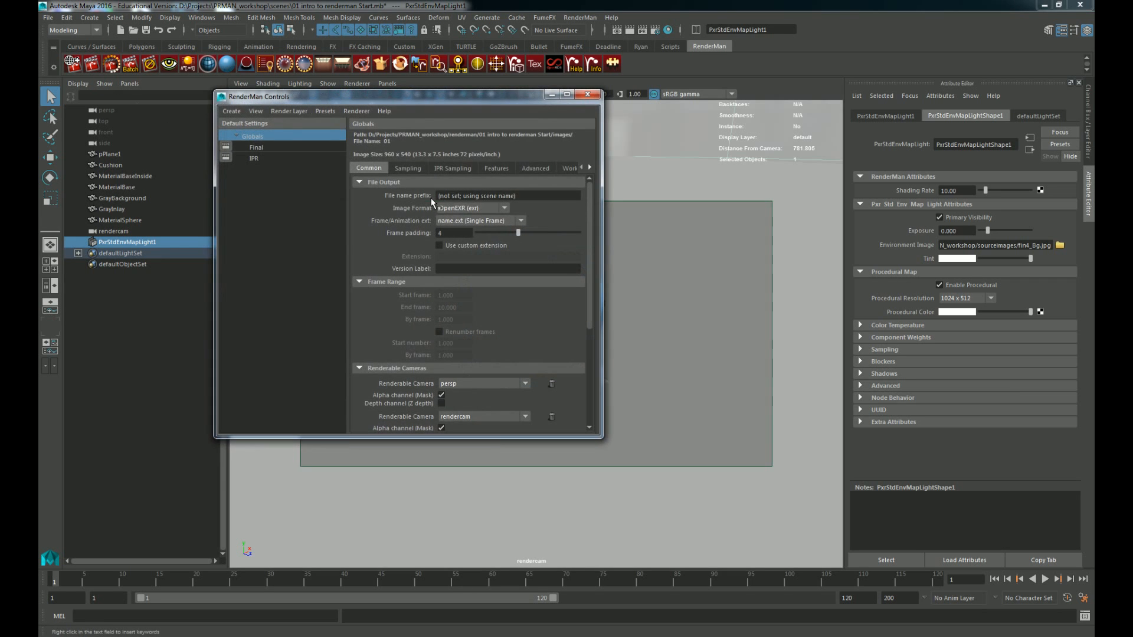
Step: Review the global Sampling settings and the Final pass settings in RenderMan Controls, with the window resized and moved to uncover the model
click(407, 169)
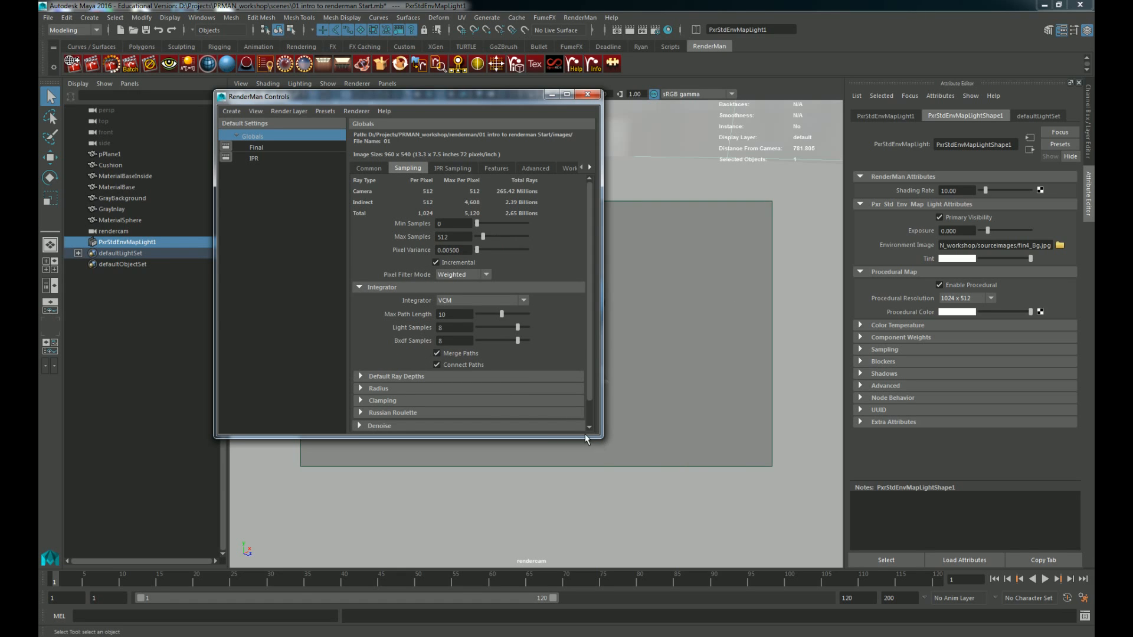
drag(603, 435, 836, 554)
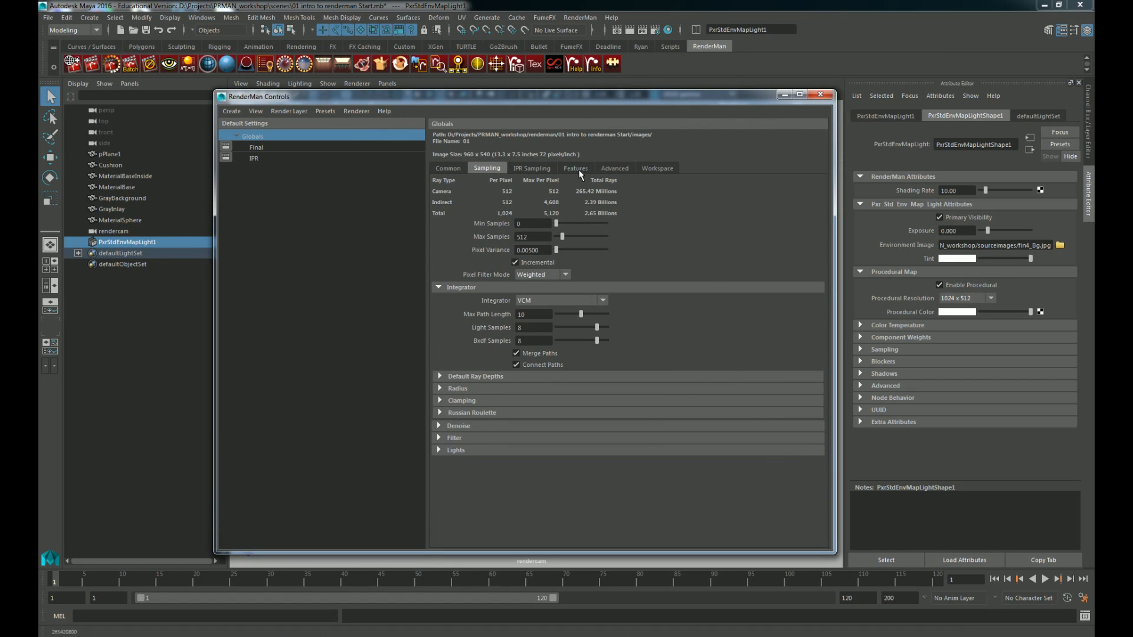
drag(580, 98, 513, 119)
drag(766, 124, 534, 156)
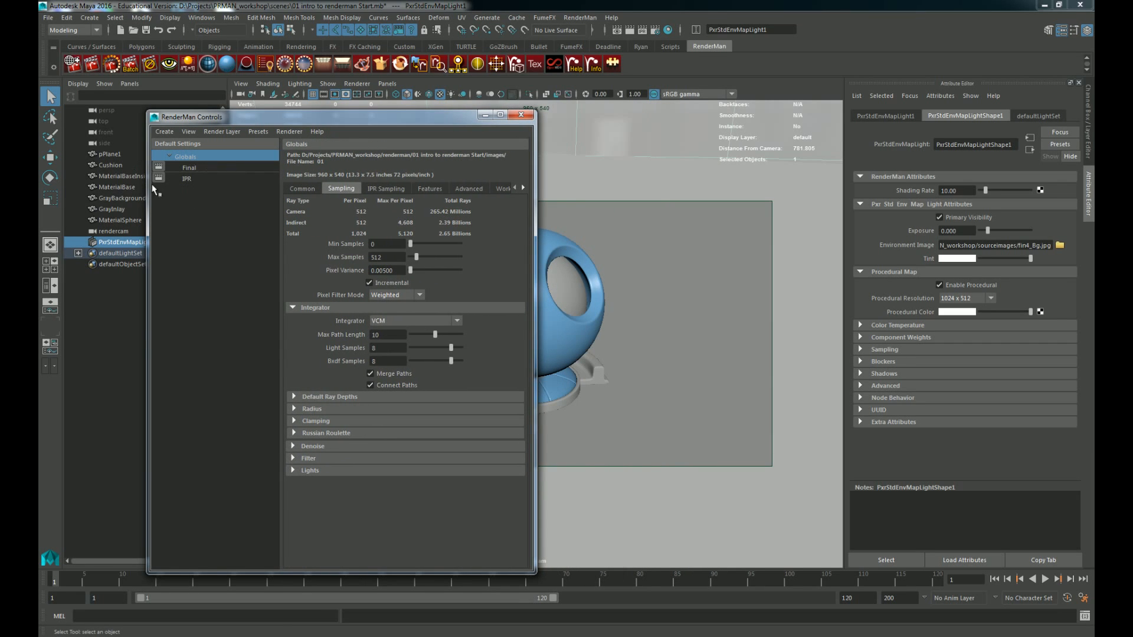
click(194, 169)
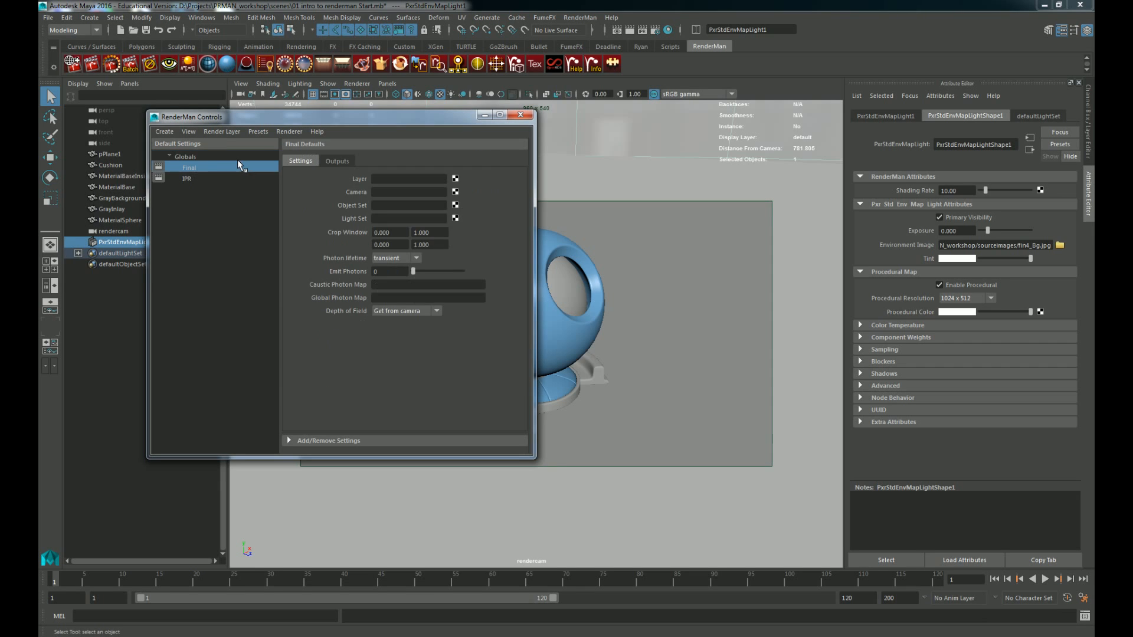
Step: Compare the Globals, Final and IPR settings in RenderMan Controls, ending on the global Sampling settings
click(186, 157)
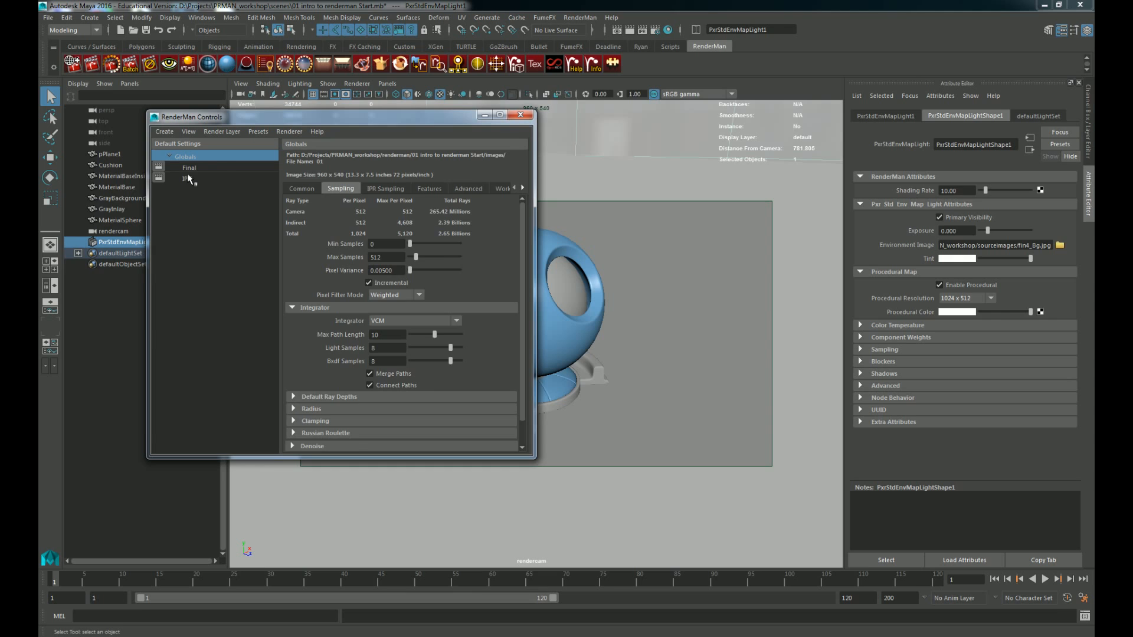
click(190, 168)
click(187, 157)
click(191, 177)
click(192, 168)
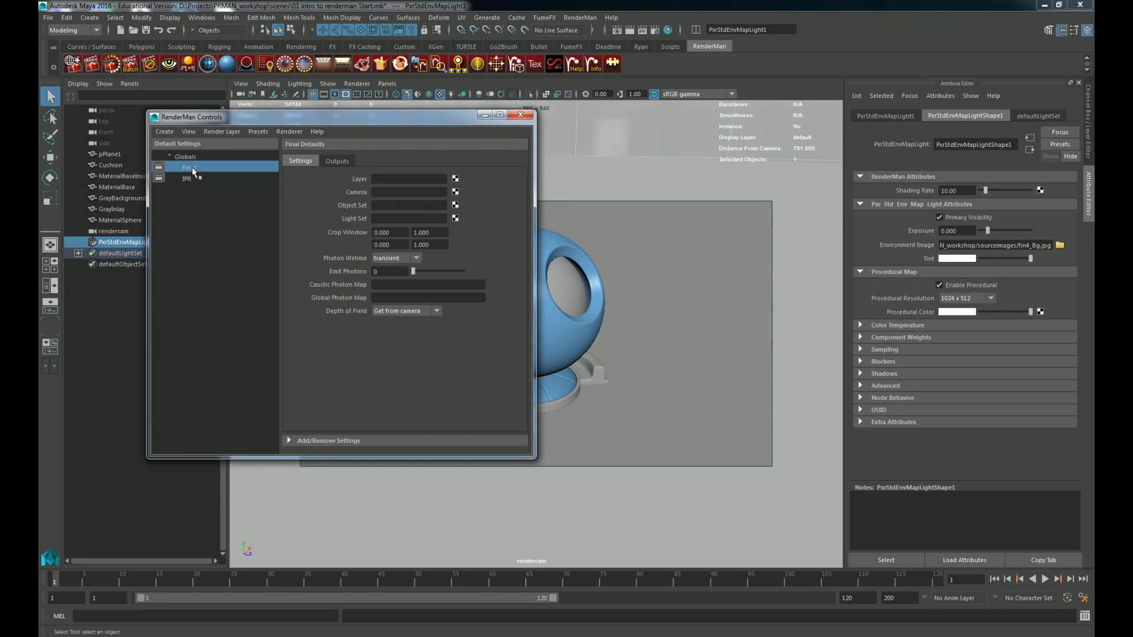
click(191, 177)
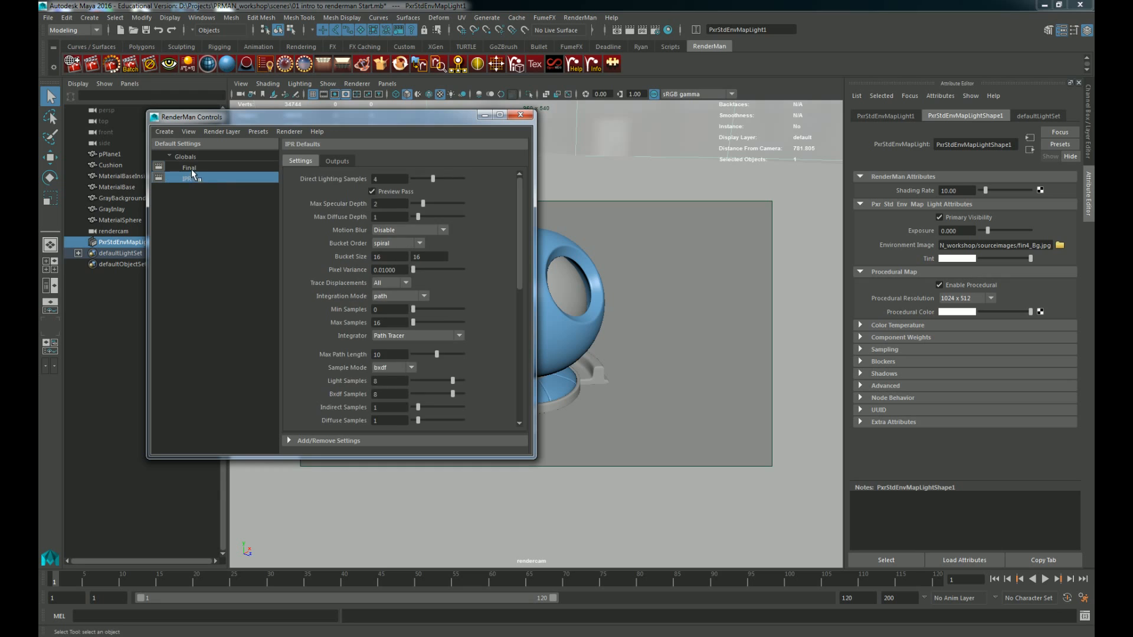
click(191, 169)
click(194, 179)
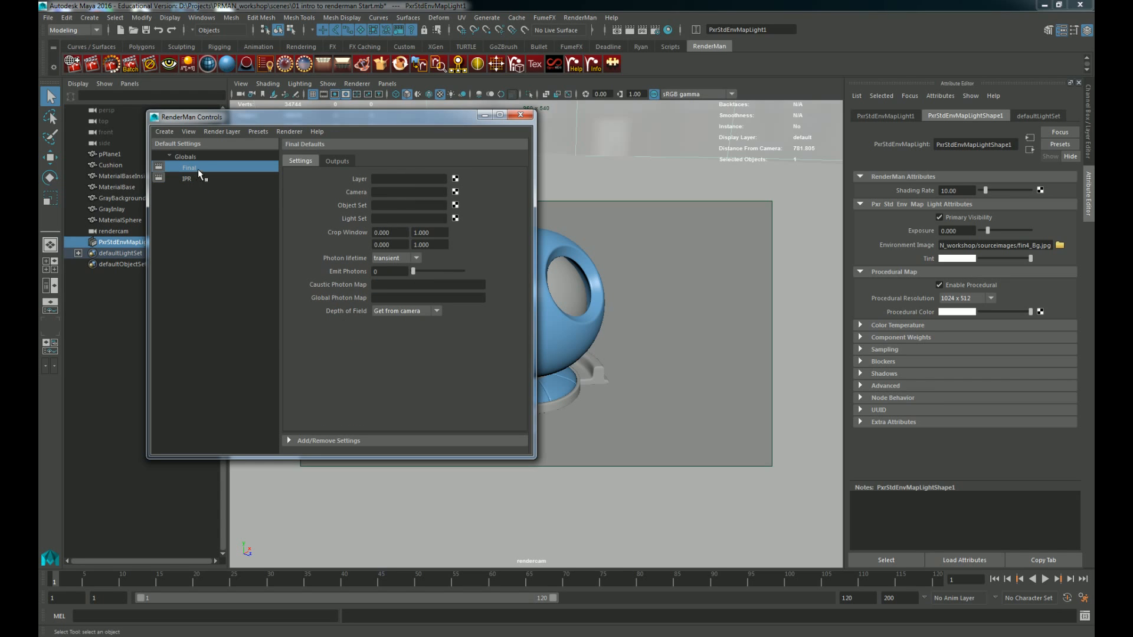
click(200, 168)
click(200, 183)
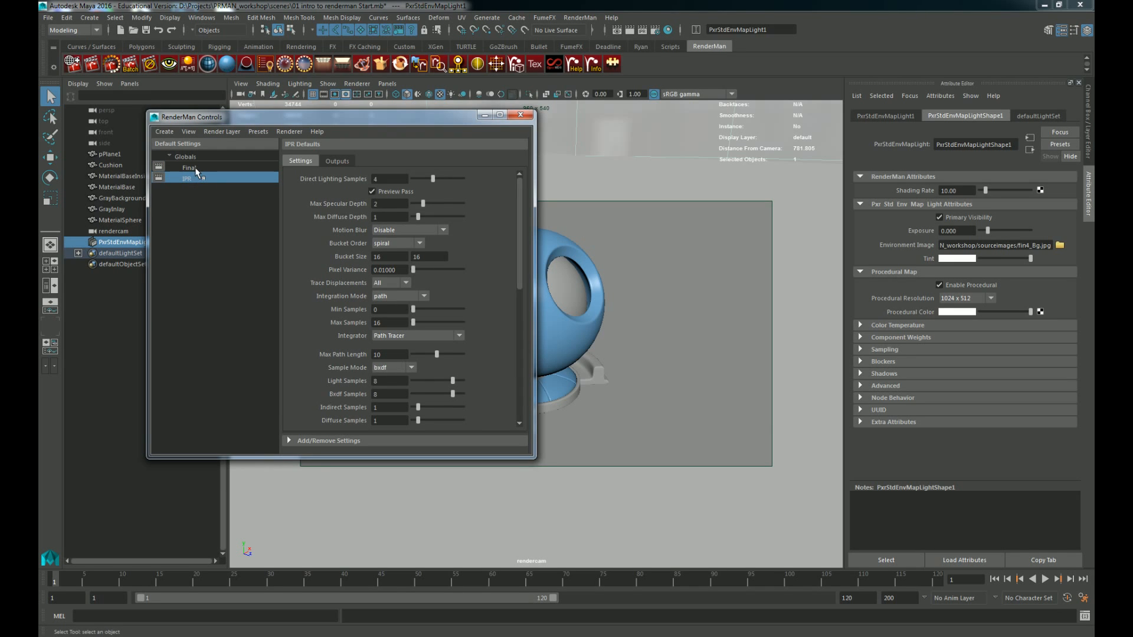
click(196, 169)
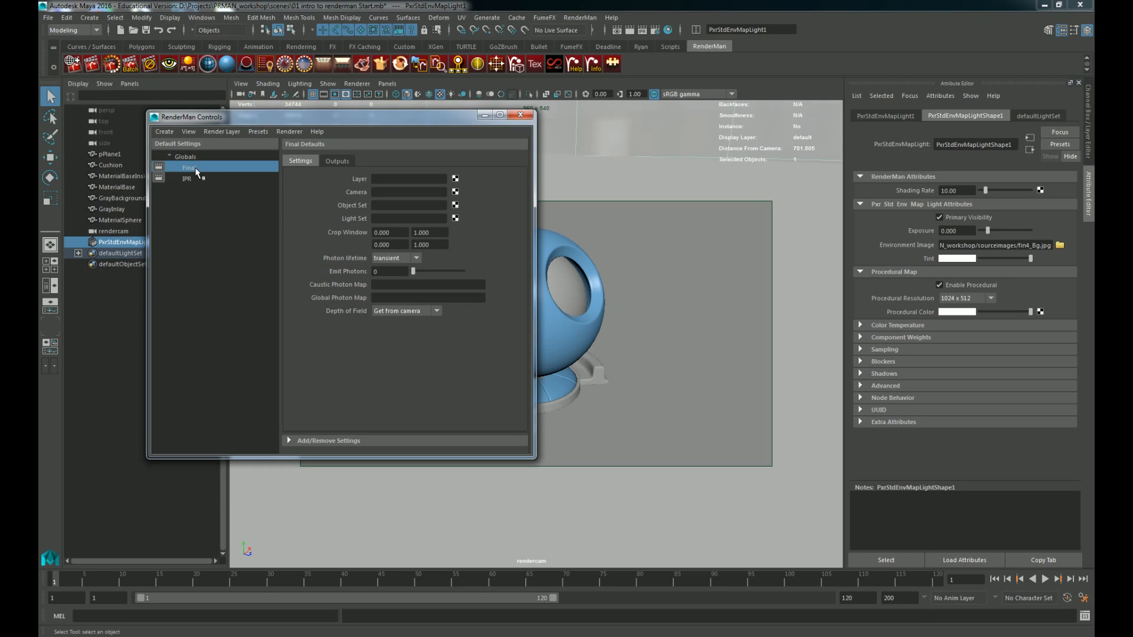
click(189, 155)
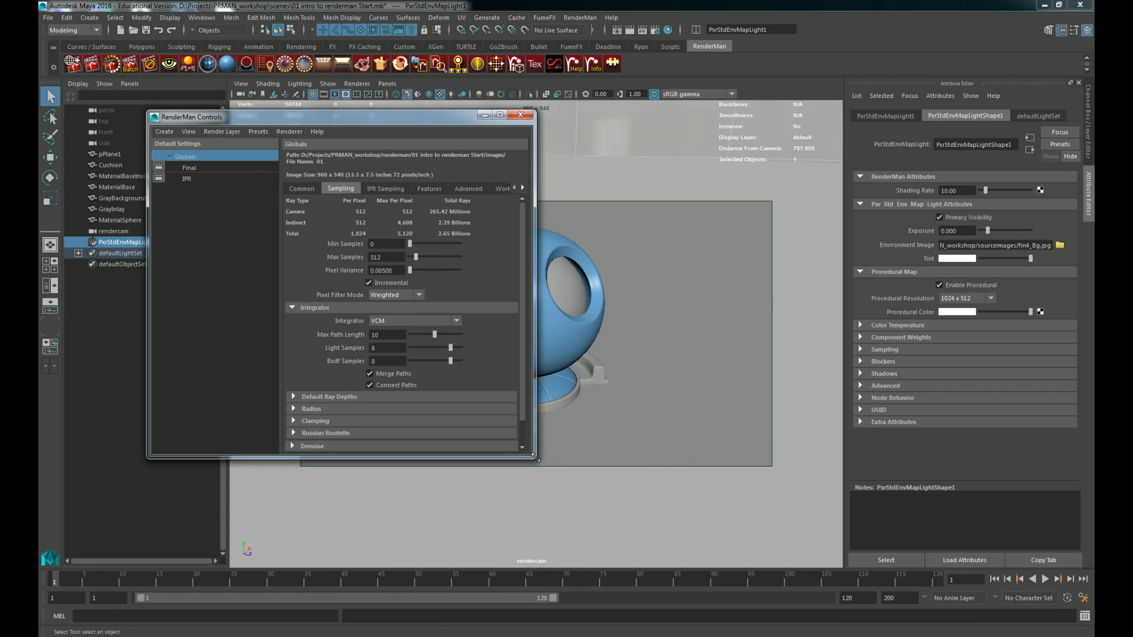
Step: Enlarge the RenderMan Controls window, move it away from the material ball, and render the scene
drag(531, 456, 653, 532)
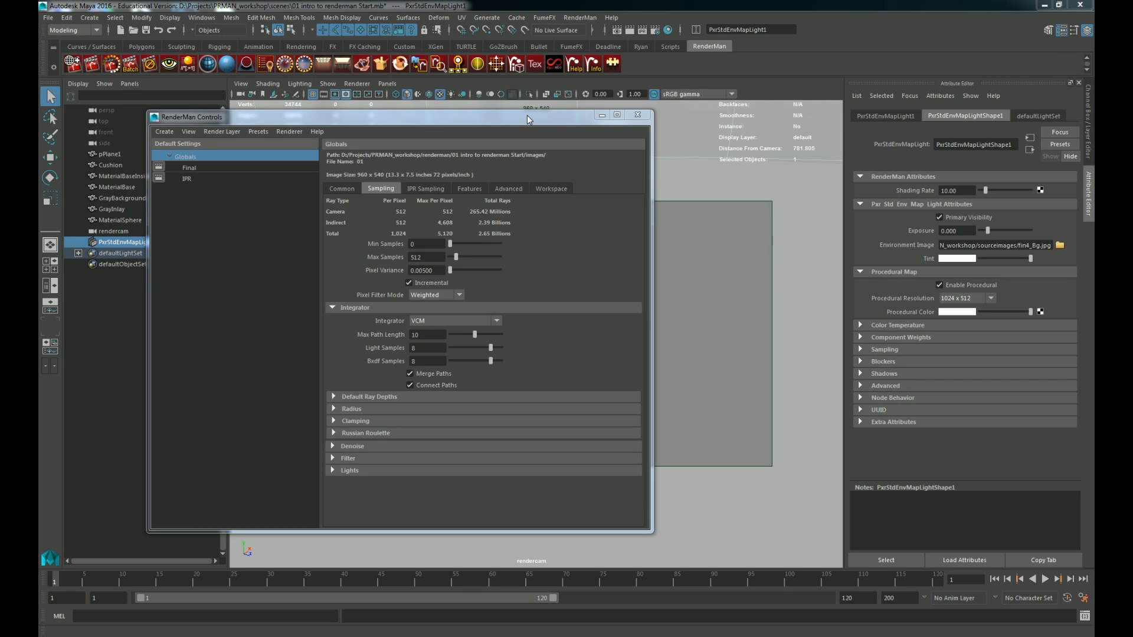
drag(527, 118, 280, 289)
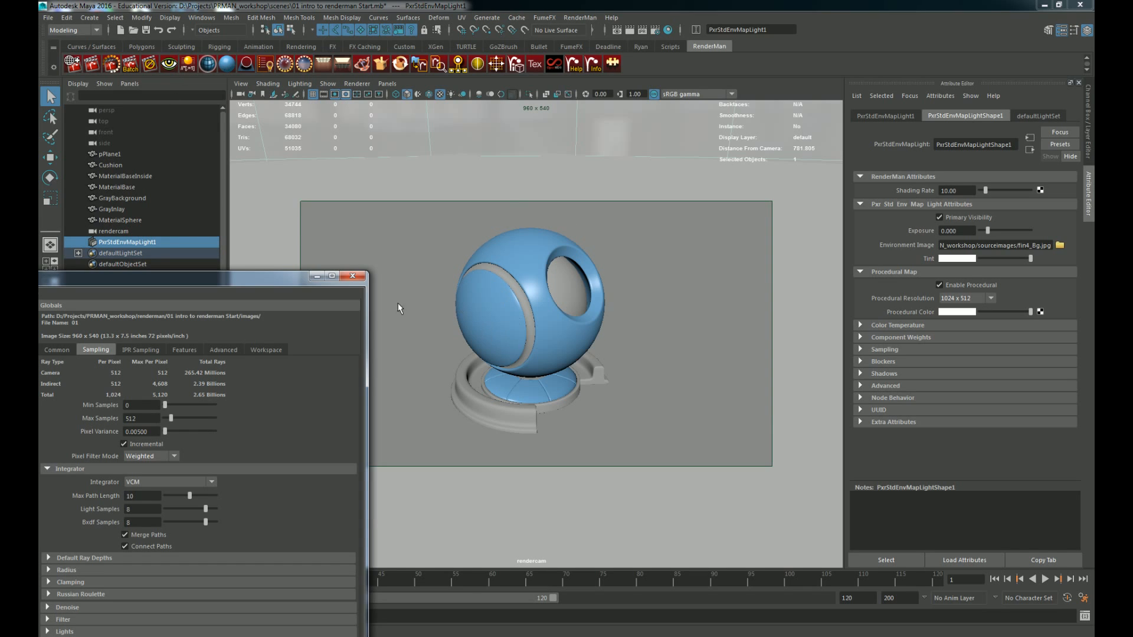
click(93, 64)
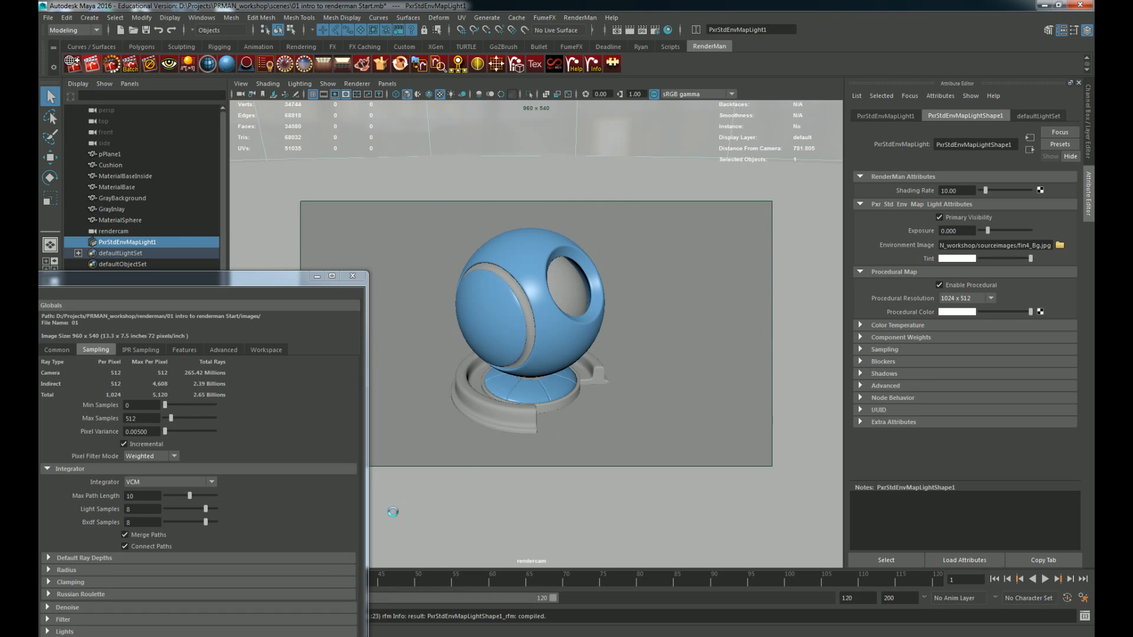
Step: Switch to Windows Explorer and examine the contents of the renderman folder in the PRMAN_workshop project
mouse_move(223, 636)
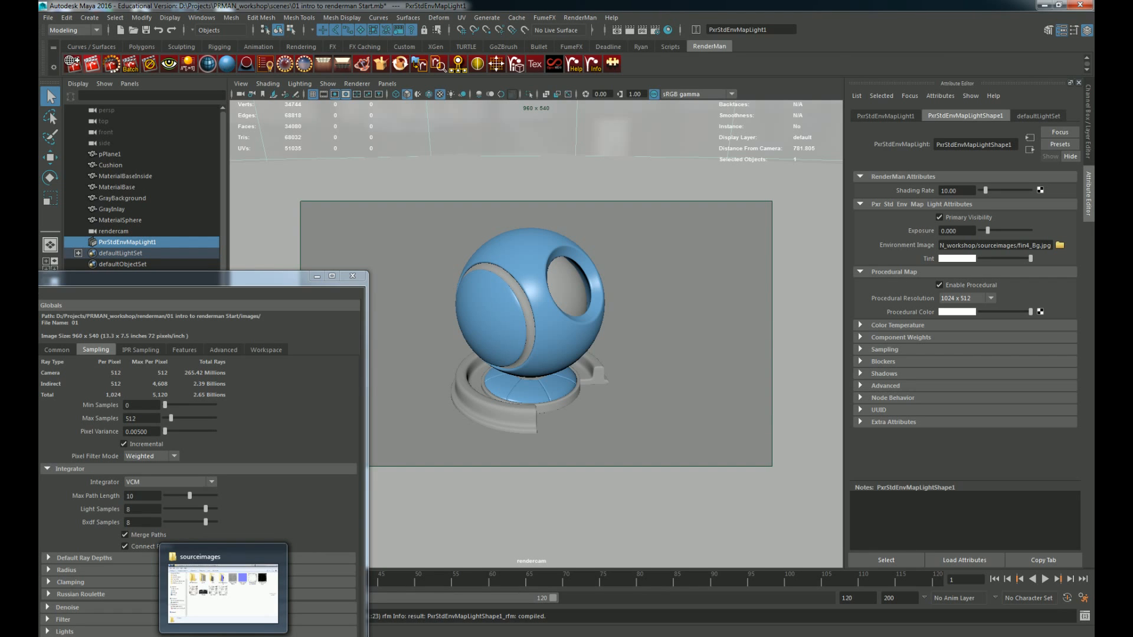
click(207, 602)
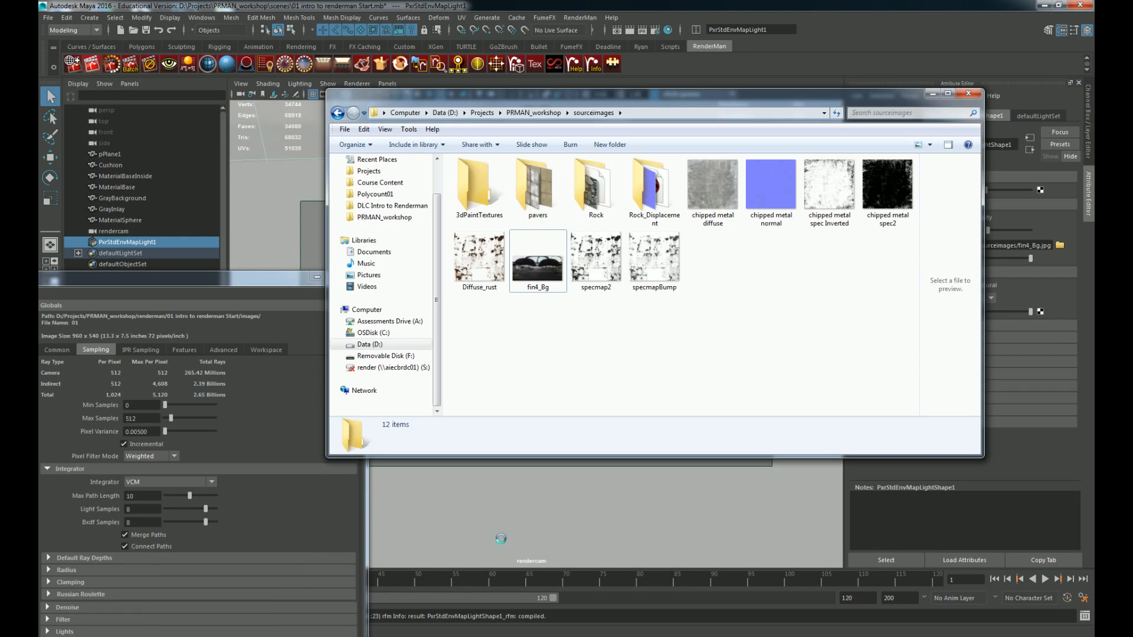
key(BackSpace)
drag(649, 99, 727, 122)
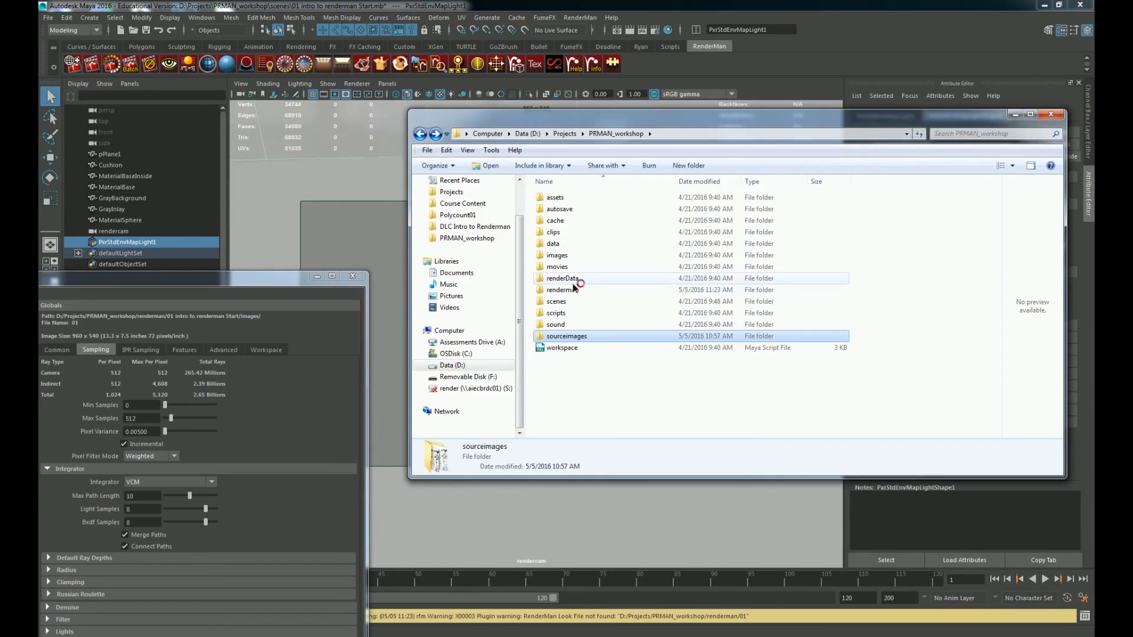
click(574, 289)
double_click(594, 292)
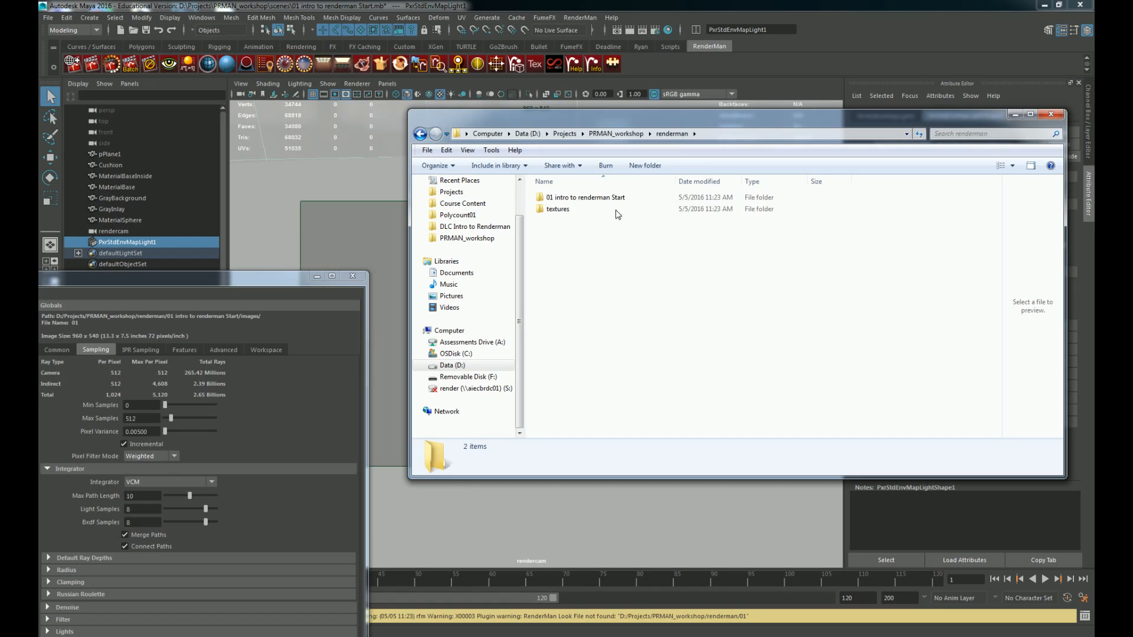
key(BackSpace)
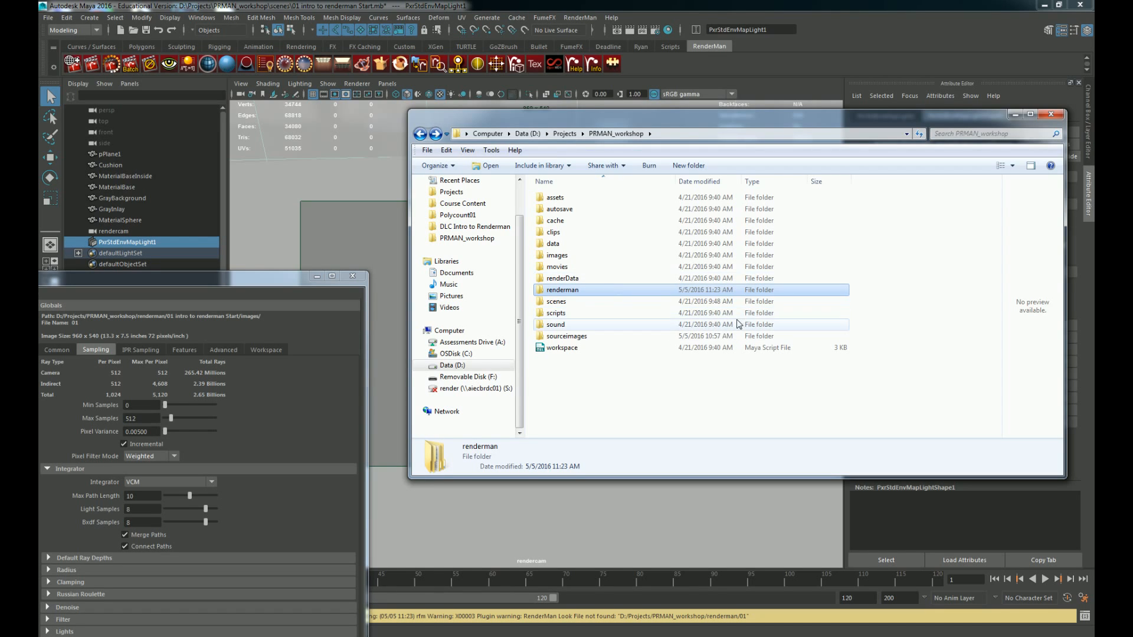
double_click(614, 289)
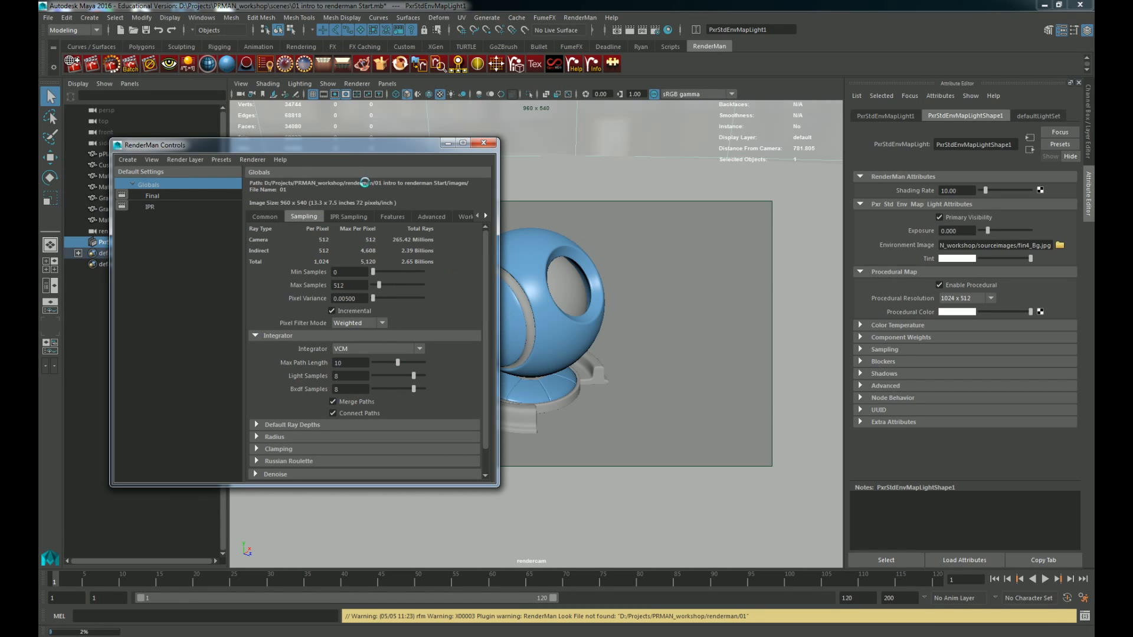
Step: Review the Final, IPR and global Sampling settings again during the render, with the window enlarged, and minimize RenderMan Controls
click(161, 196)
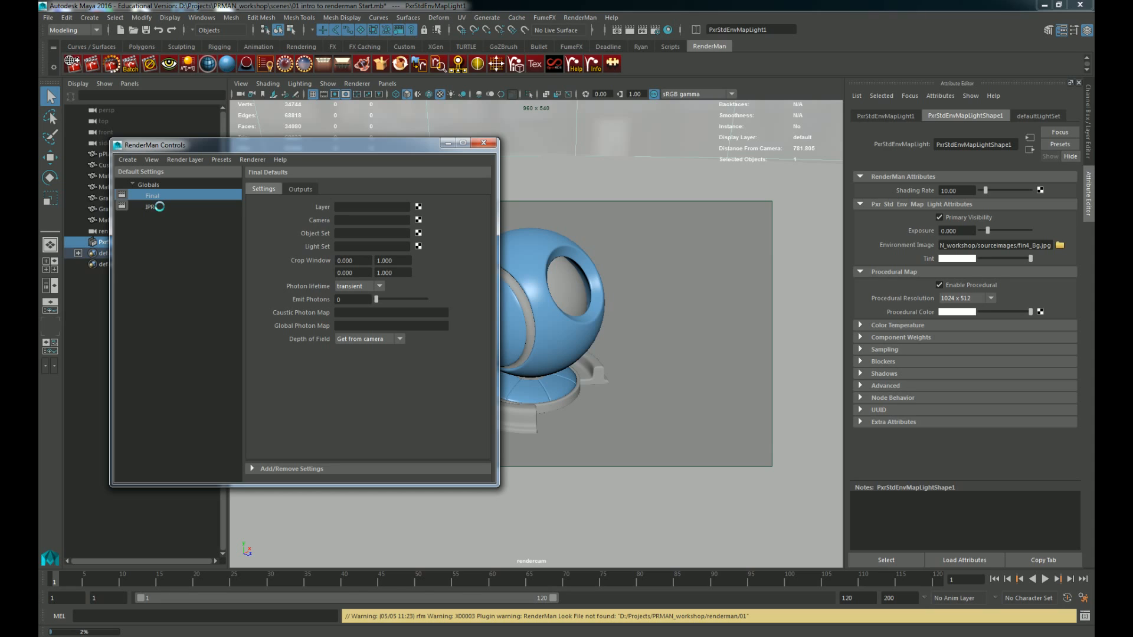
click(158, 206)
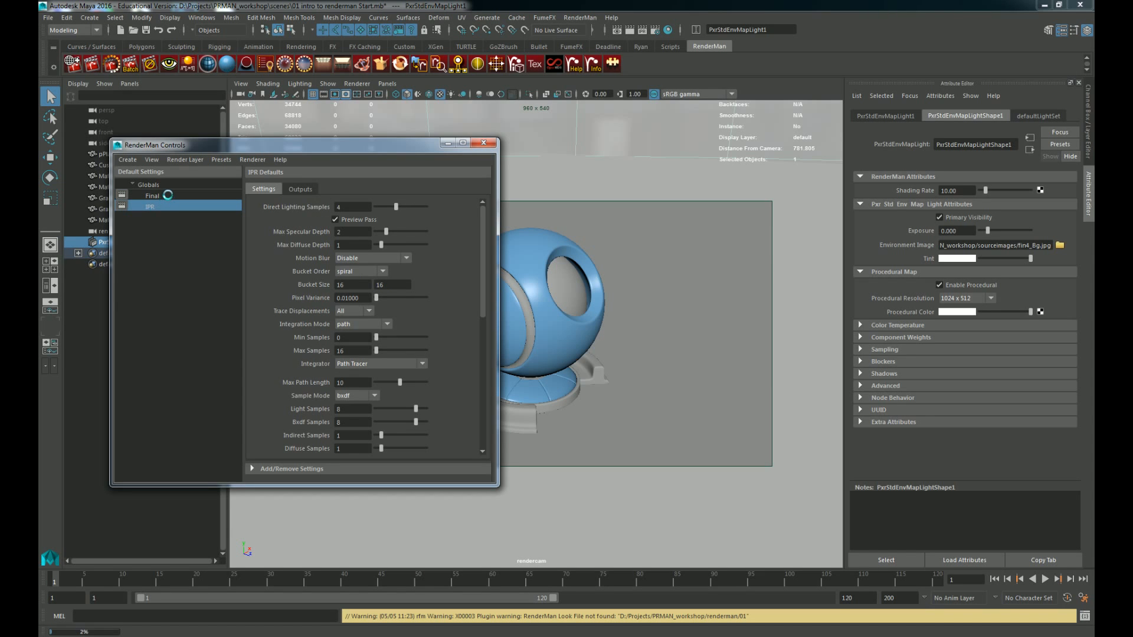
click(167, 195)
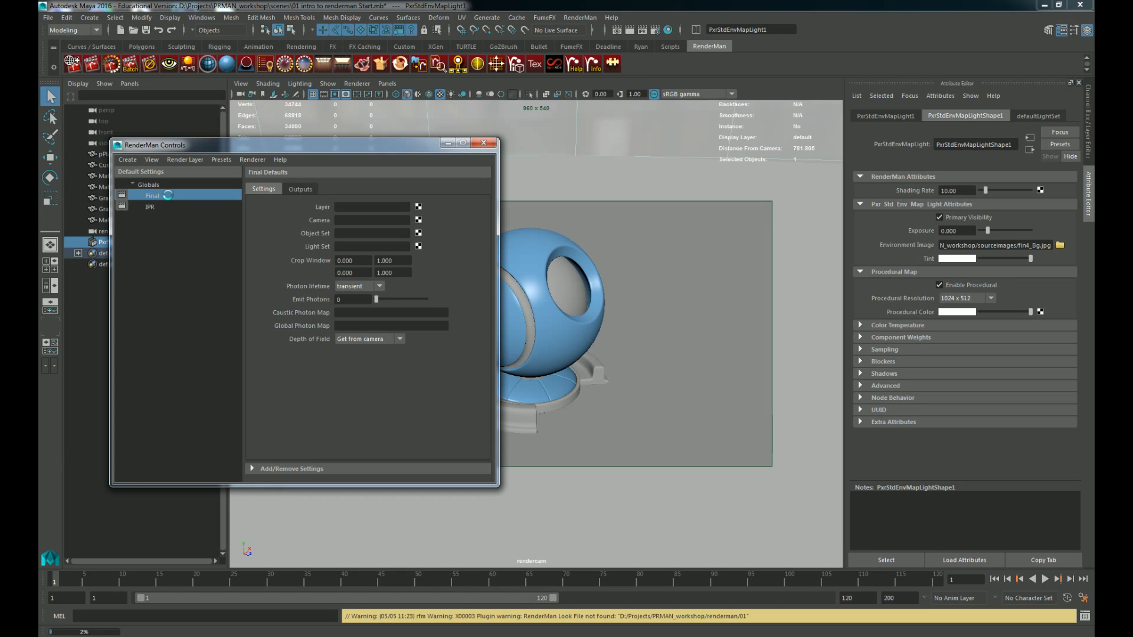
click(137, 186)
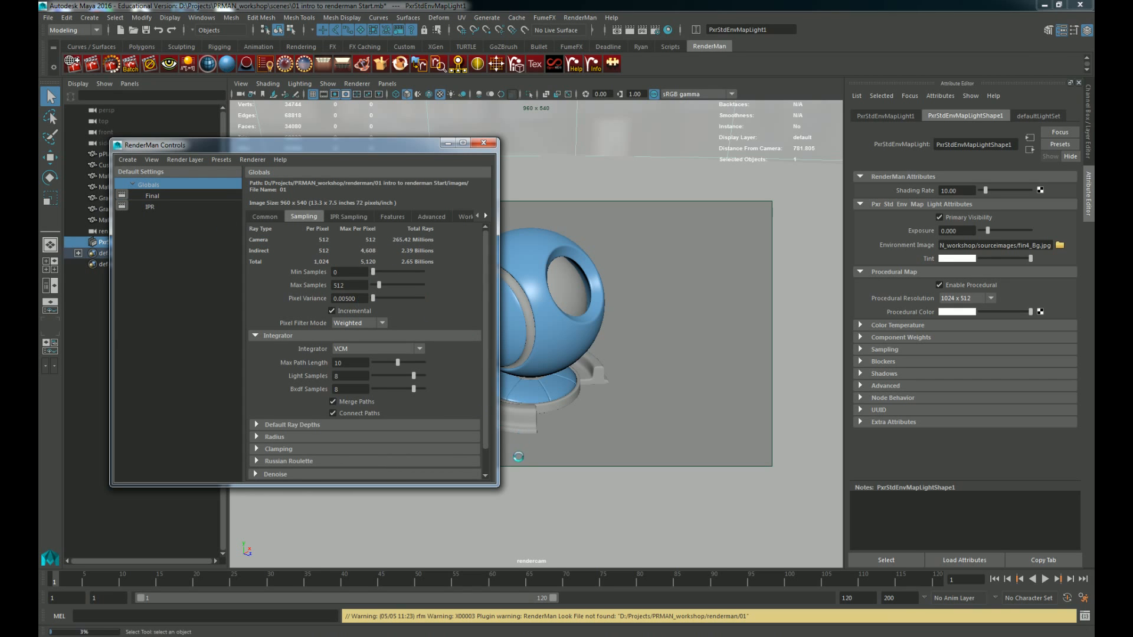
drag(497, 486, 588, 561)
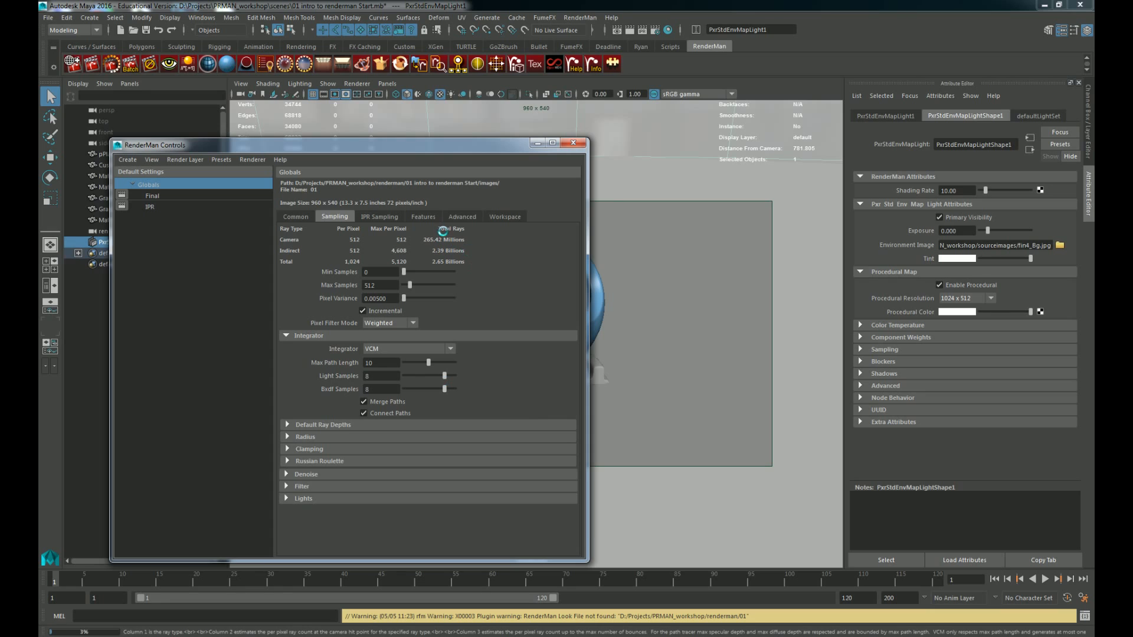
mouse_move(444, 230)
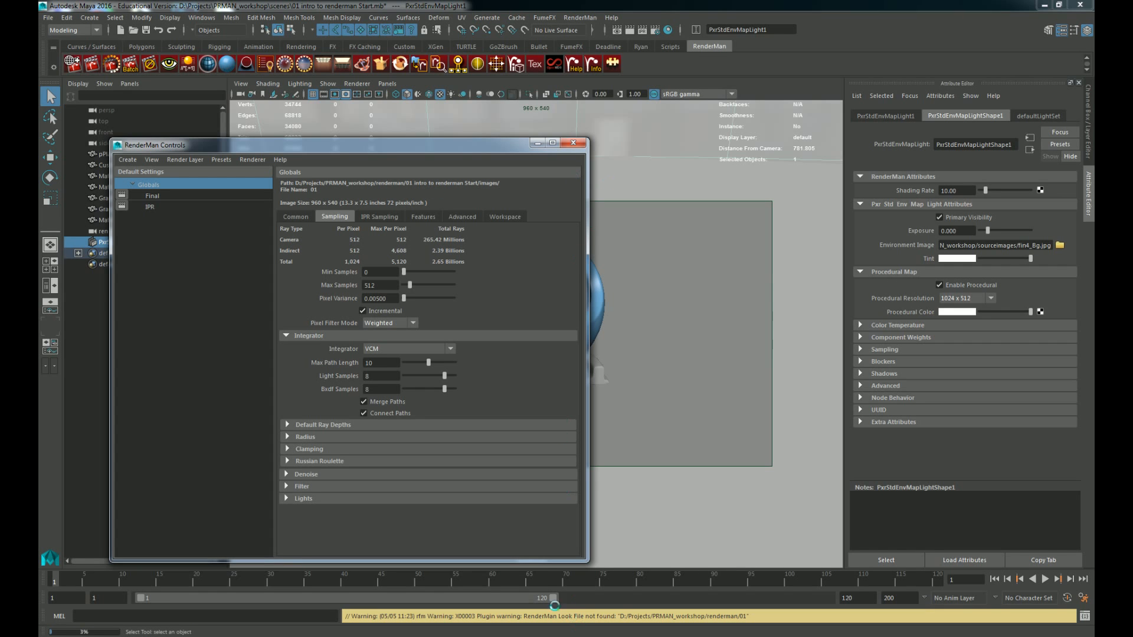
click(537, 143)
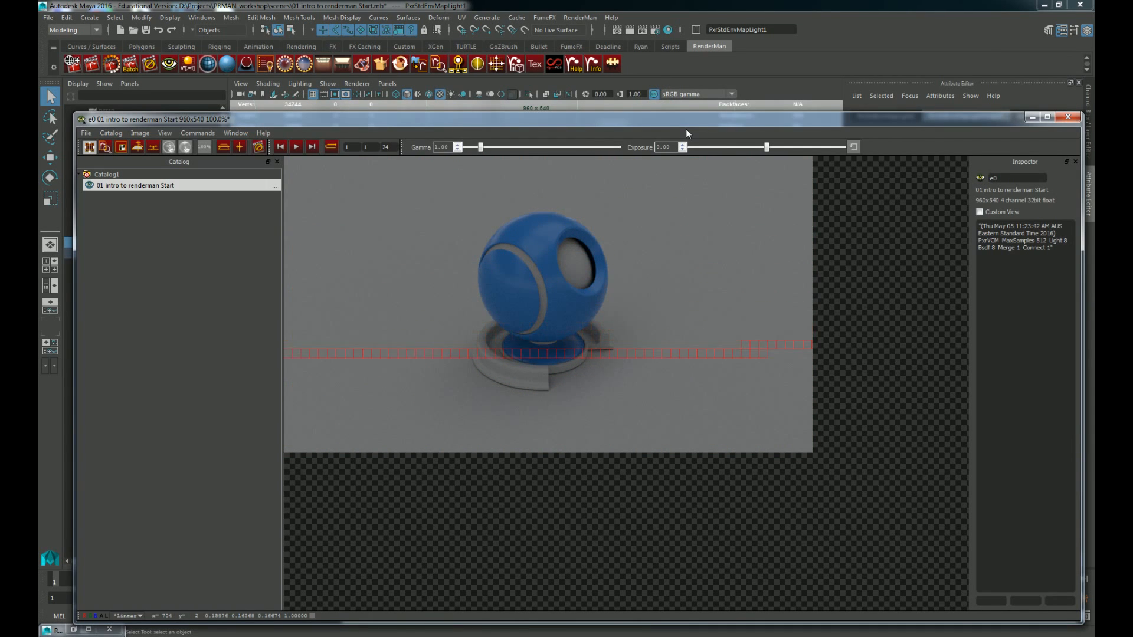
Step: Move the render window off the light's attributes, set the environment light's Exposure to 1.5, and re-render the scene
drag(901, 119, 623, 158)
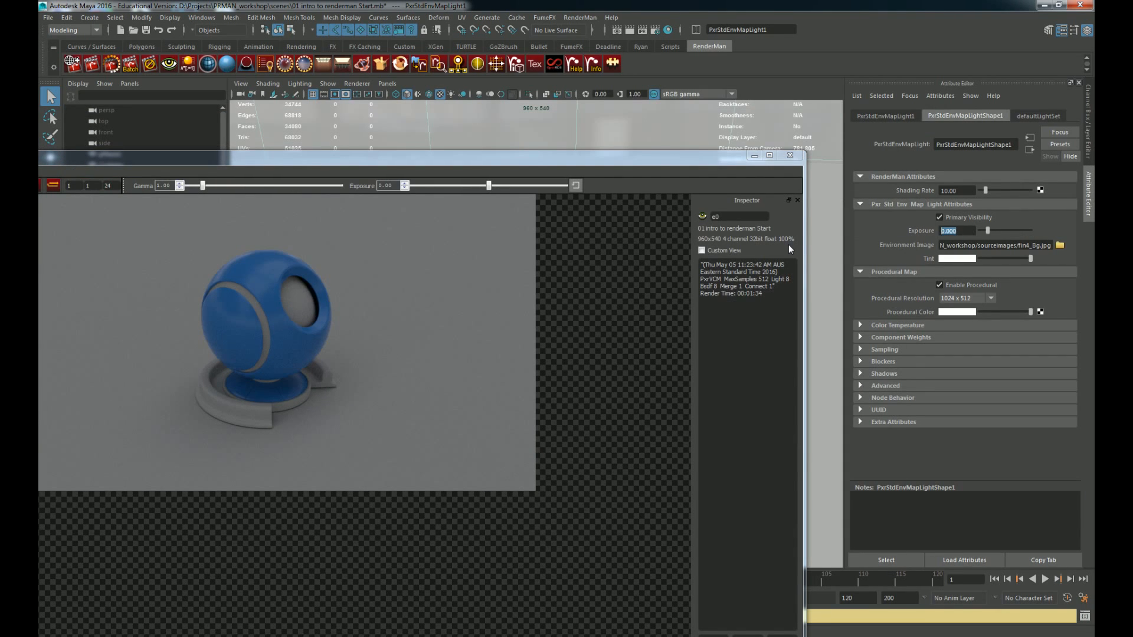
text(1.5)
key(Return)
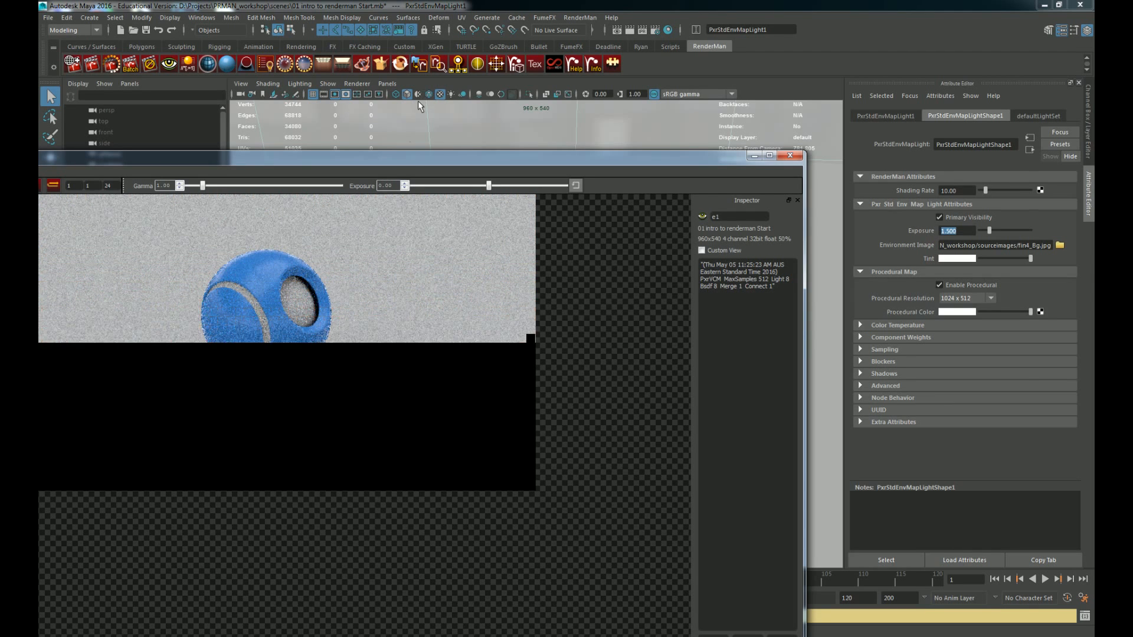
Step: Shrink the render window and reposition it over the viewport so the whole window is in view
drag(402, 157, 586, 176)
drag(162, 178, 281, 175)
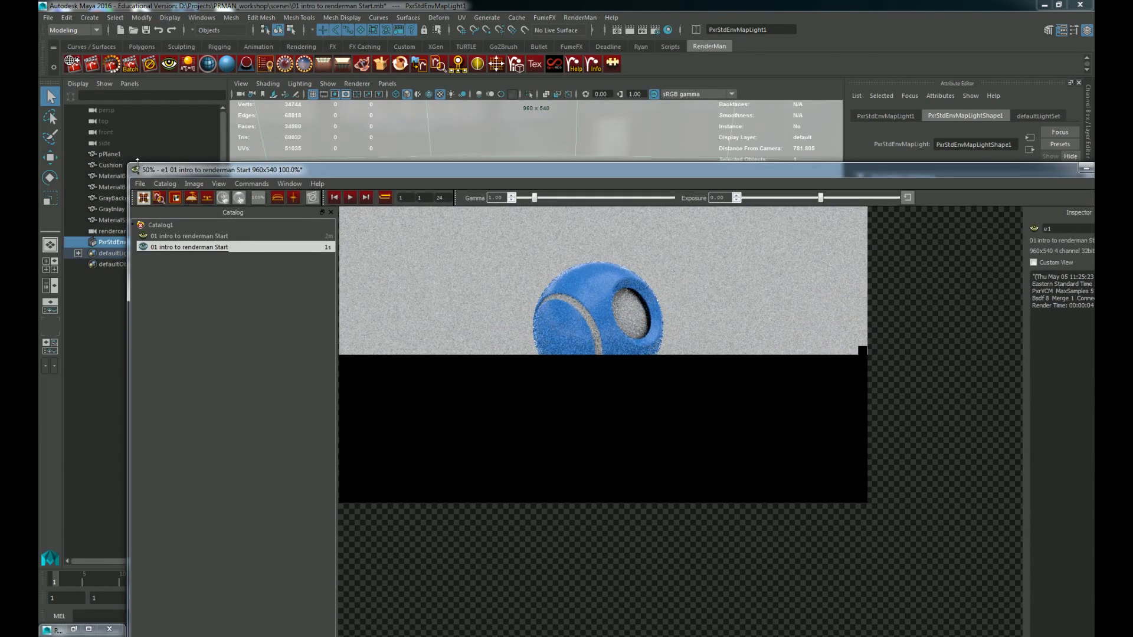
drag(130, 165, 267, 316)
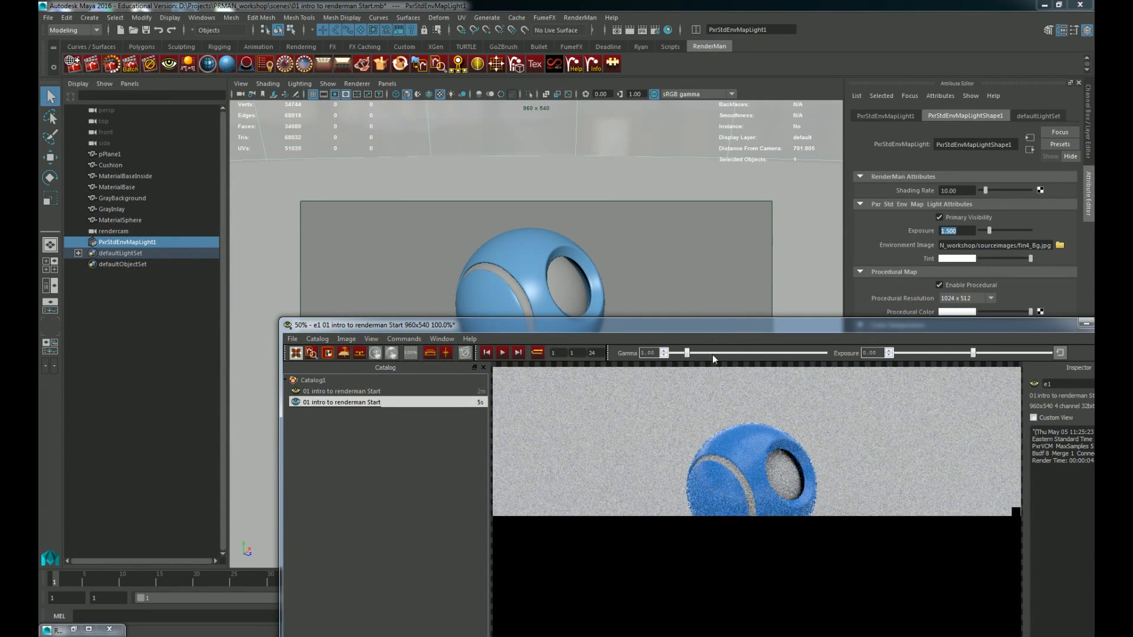
drag(710, 321, 675, 252)
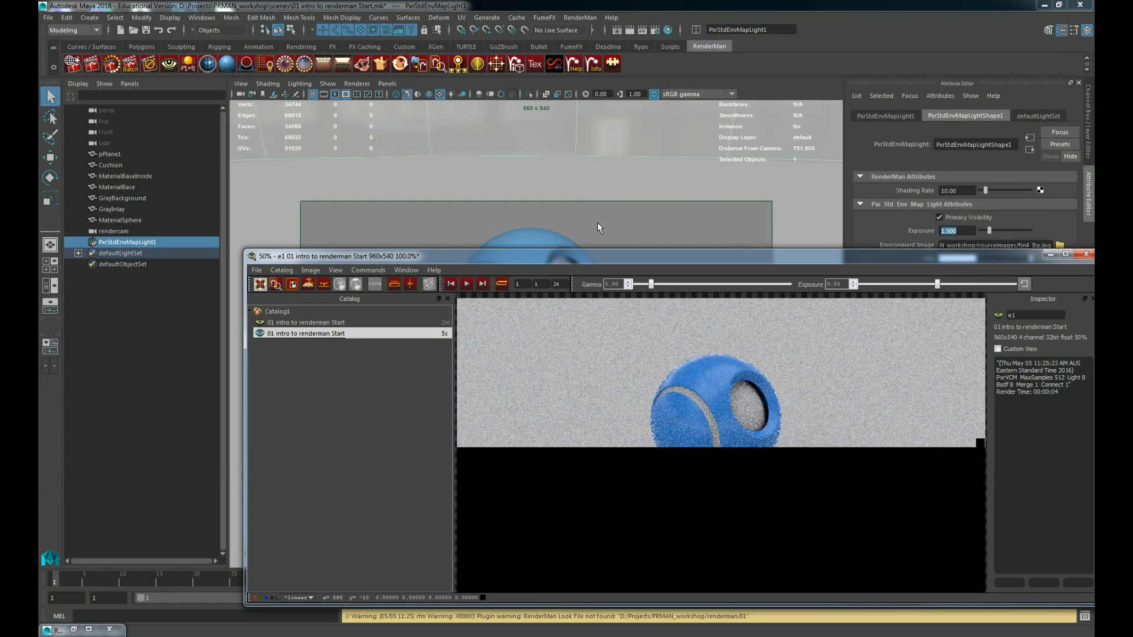
drag(588, 262, 577, 284)
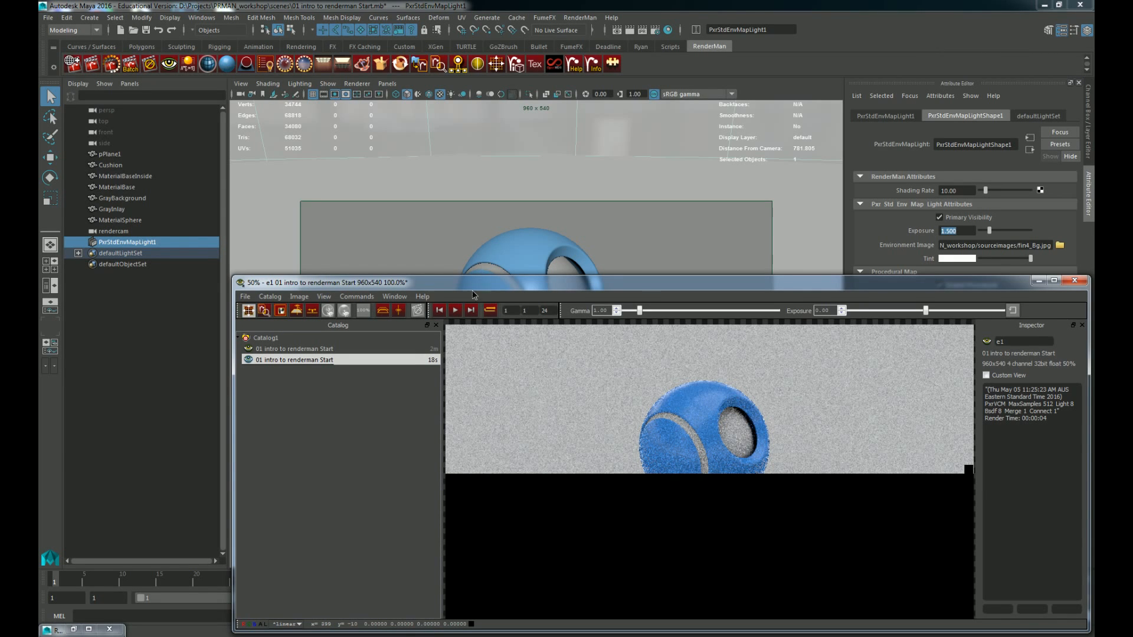
drag(472, 286, 50, 304)
drag(324, 303, 346, 289)
drag(335, 297, 327, 295)
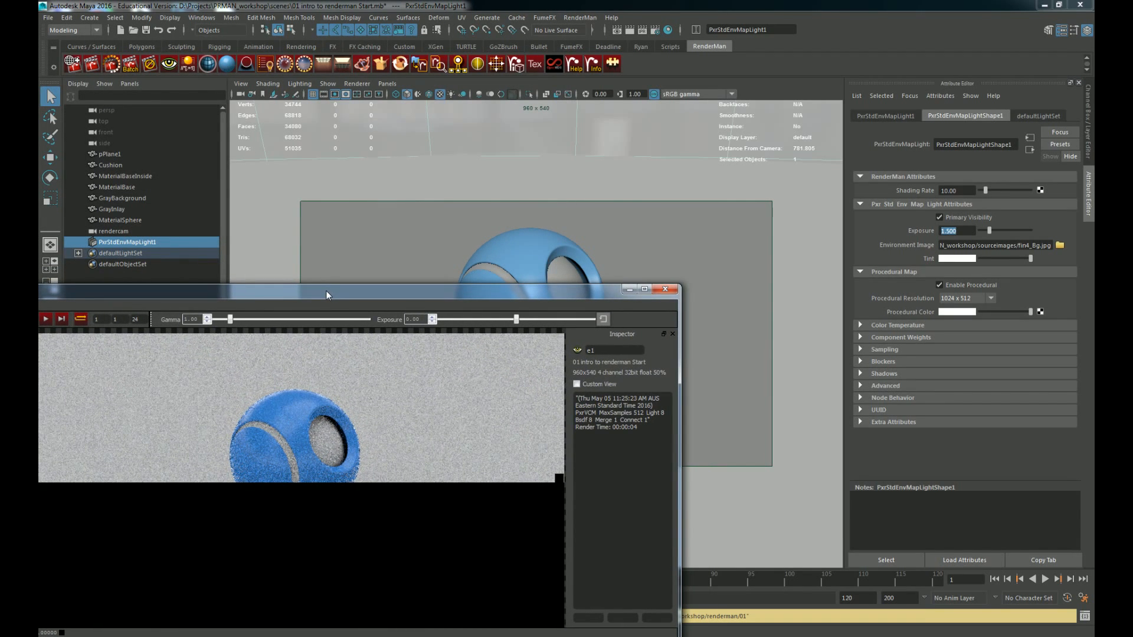
drag(327, 291, 562, 195)
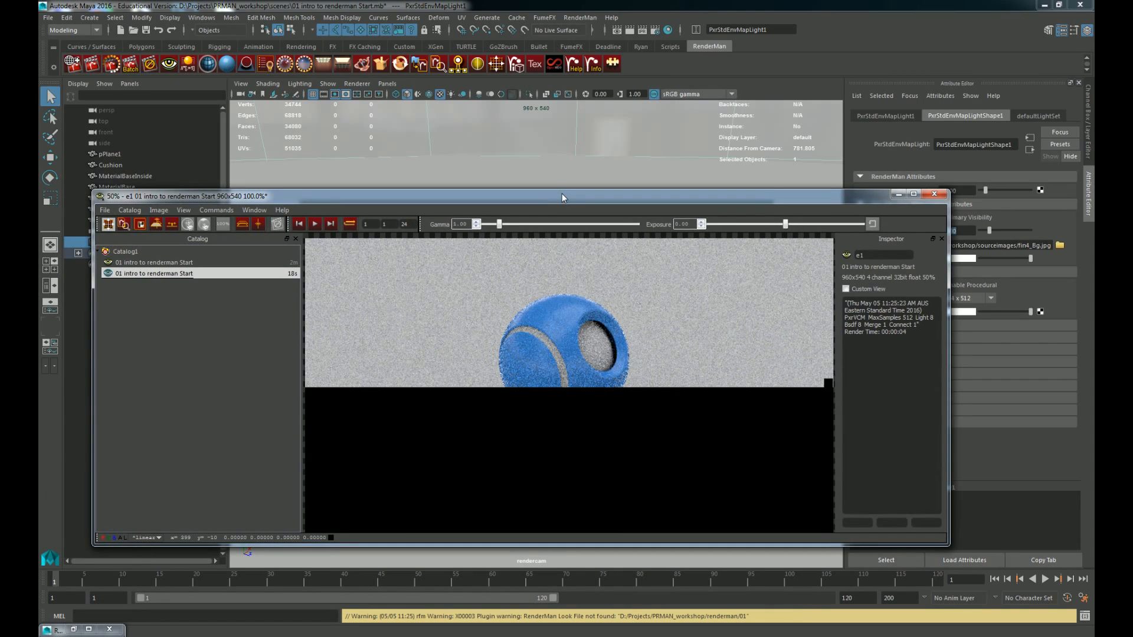
drag(562, 194, 535, 203)
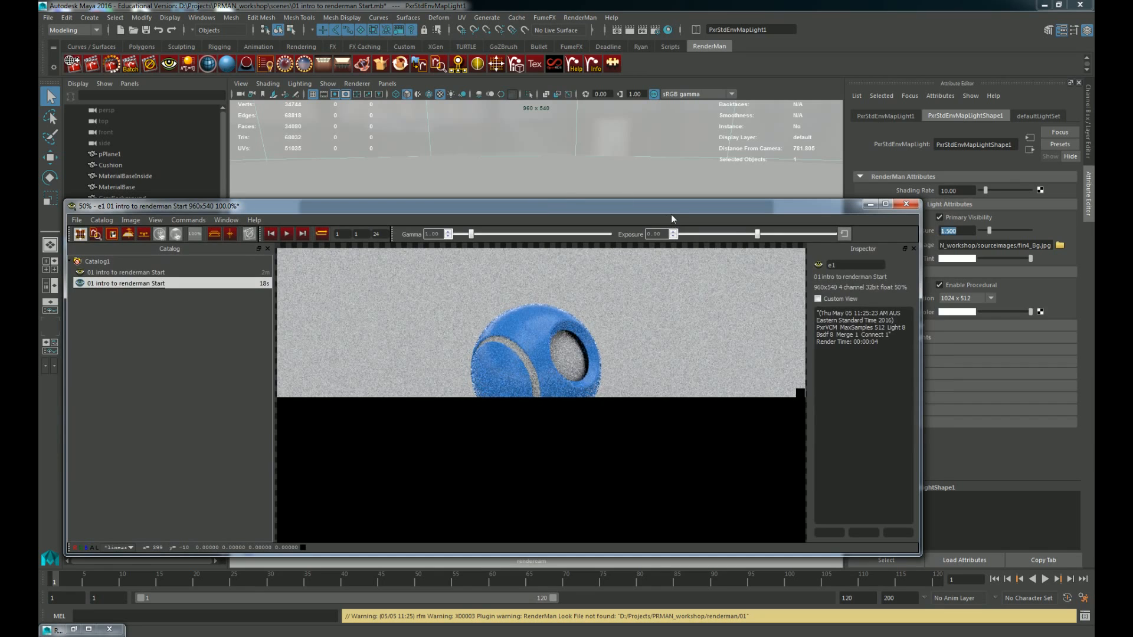
drag(673, 204, 792, 108)
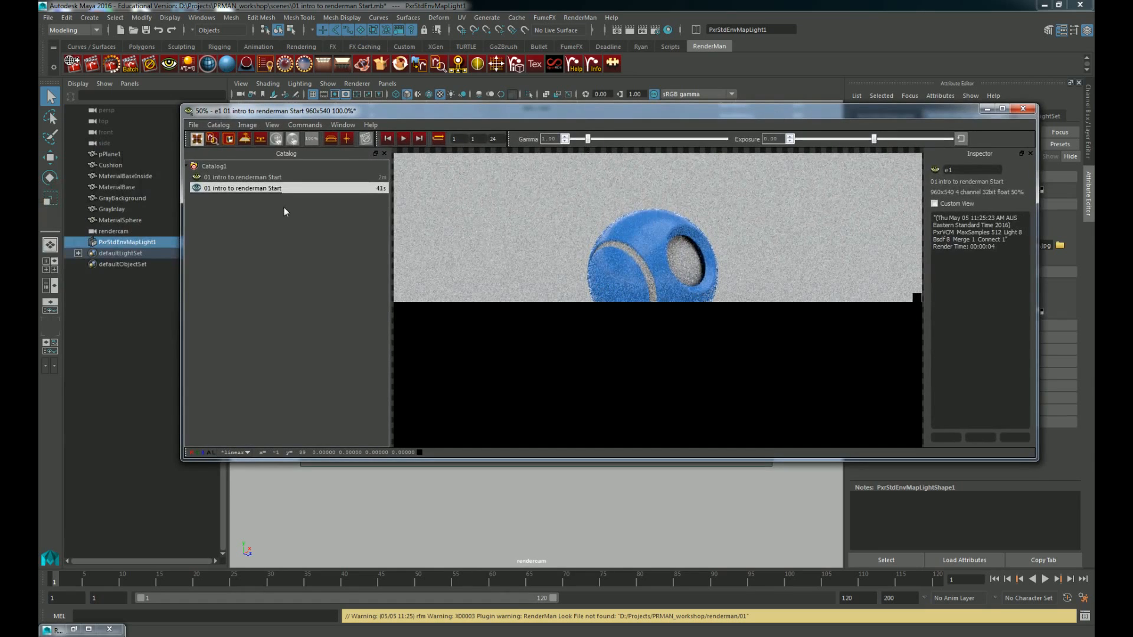
Step: Reopen RenderMan Controls and move the render window aside to uncover the global Sampling settings
click(72, 63)
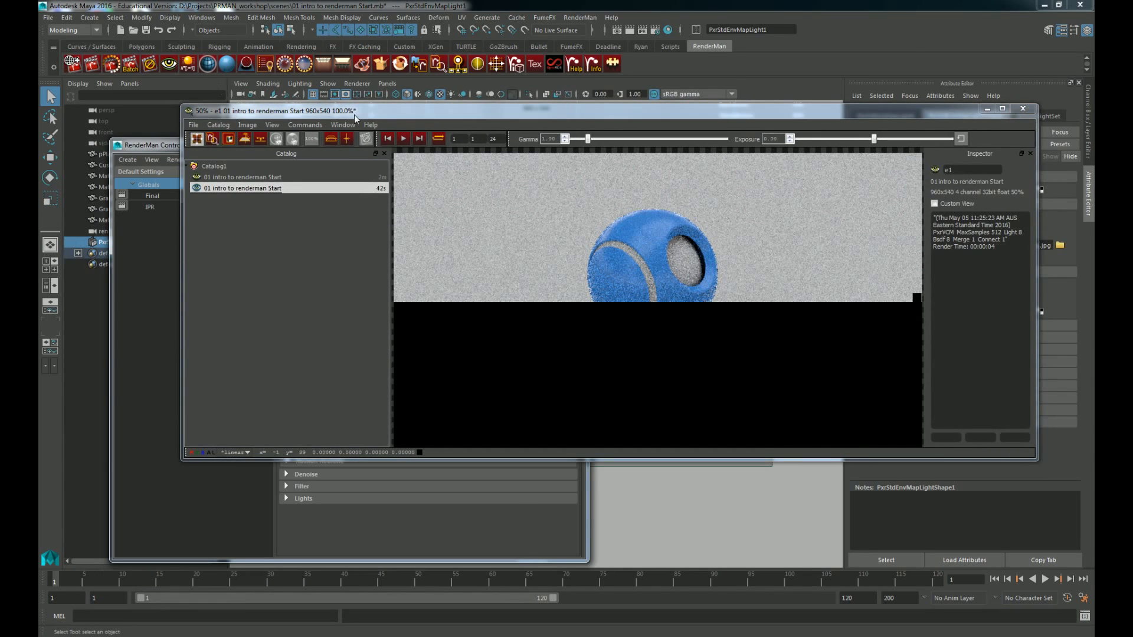
drag(201, 111, 471, 77)
click(508, 152)
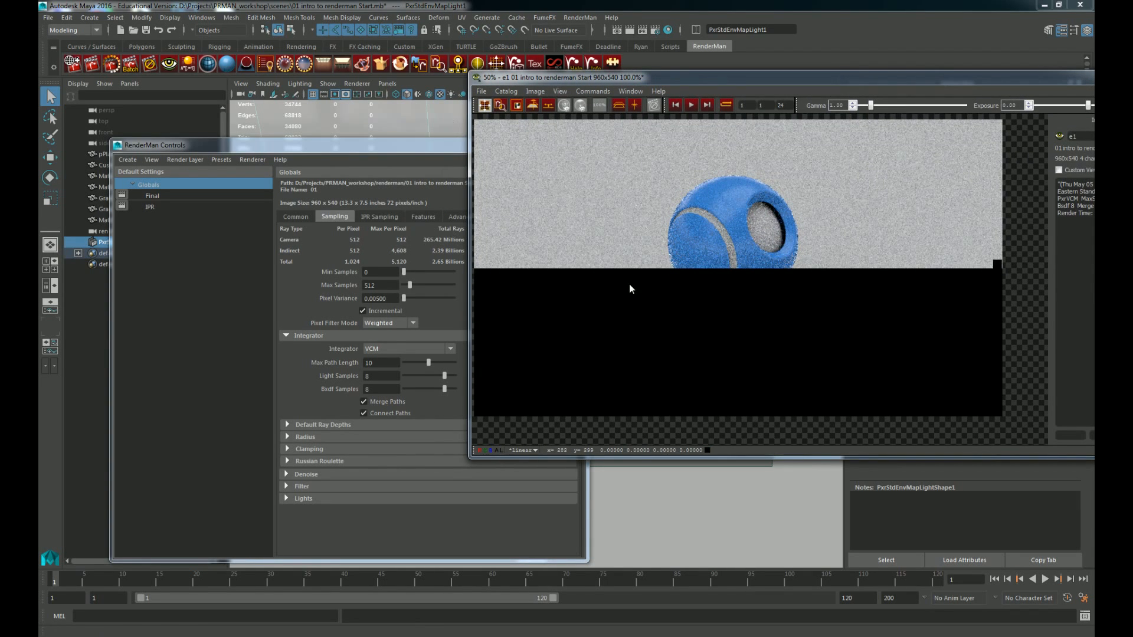
Step: Place RenderMan Controls and the render window side by side so the global Sampling settings are fully uncovered
drag(686, 241, 714, 259)
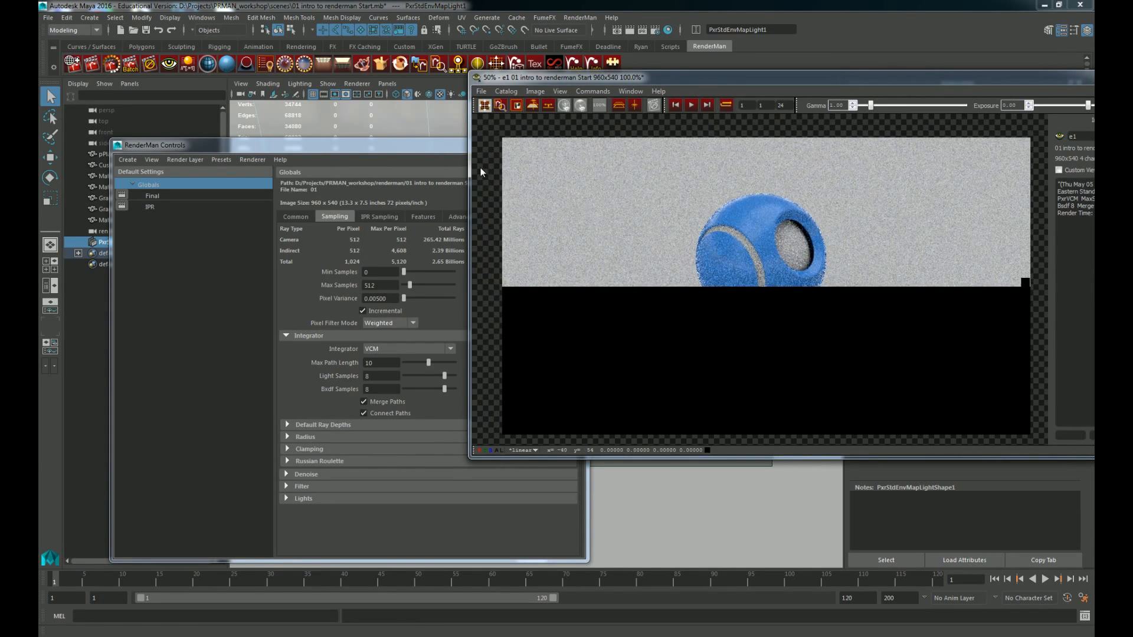
mouse_move(468, 127)
mouse_down()
mouse_move(514, 130)
mouse_move(467, 135)
mouse_move(487, 136)
mouse_up()
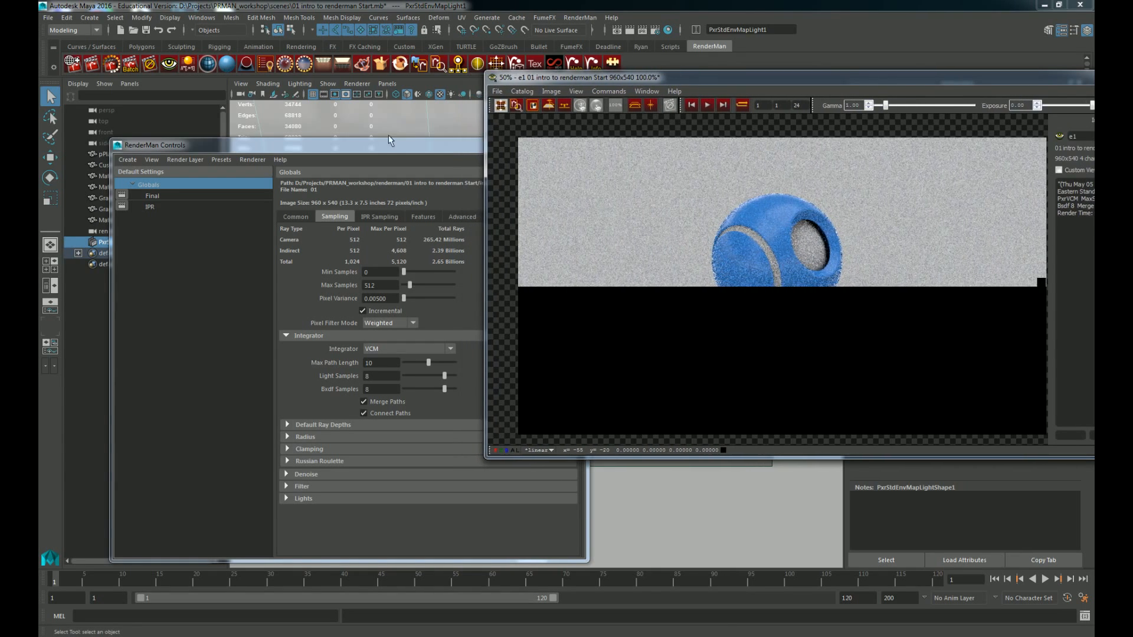
drag(293, 146, 182, 74)
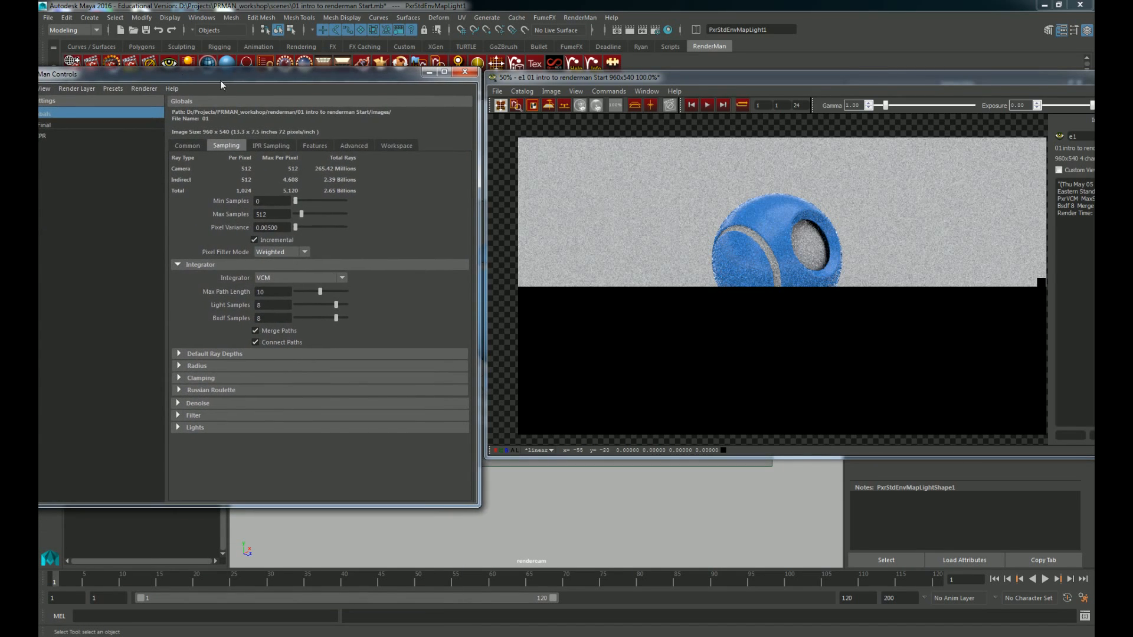
drag(634, 79, 630, 83)
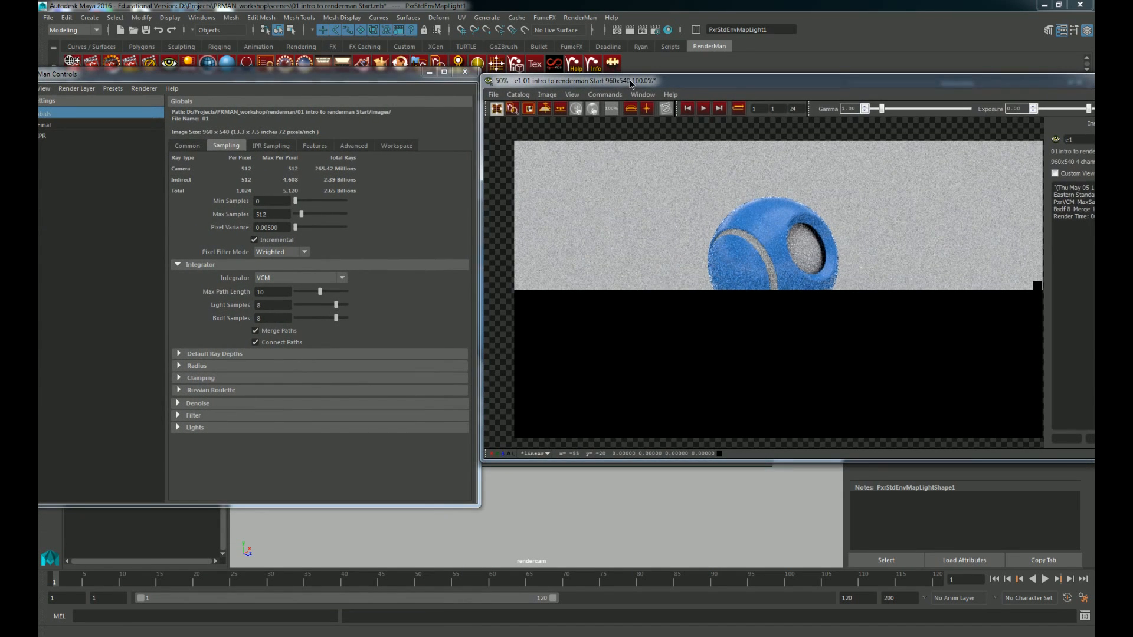
Step: Show the Catalog in the render window, and shift both windows over so they fit side by side with the image in view
click(493, 95)
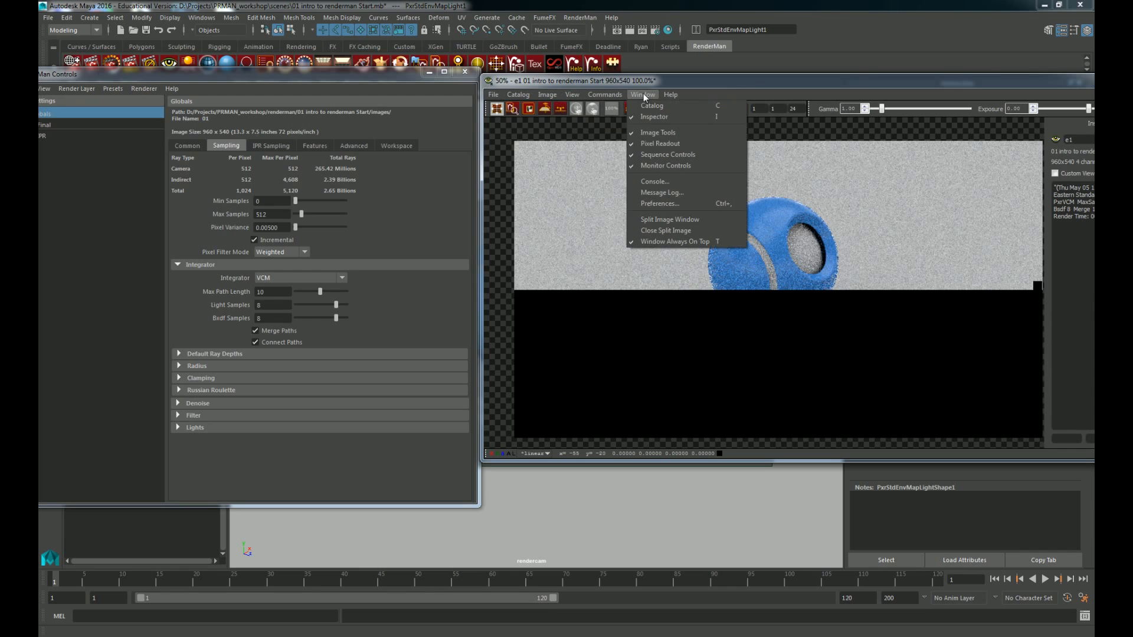
click(650, 117)
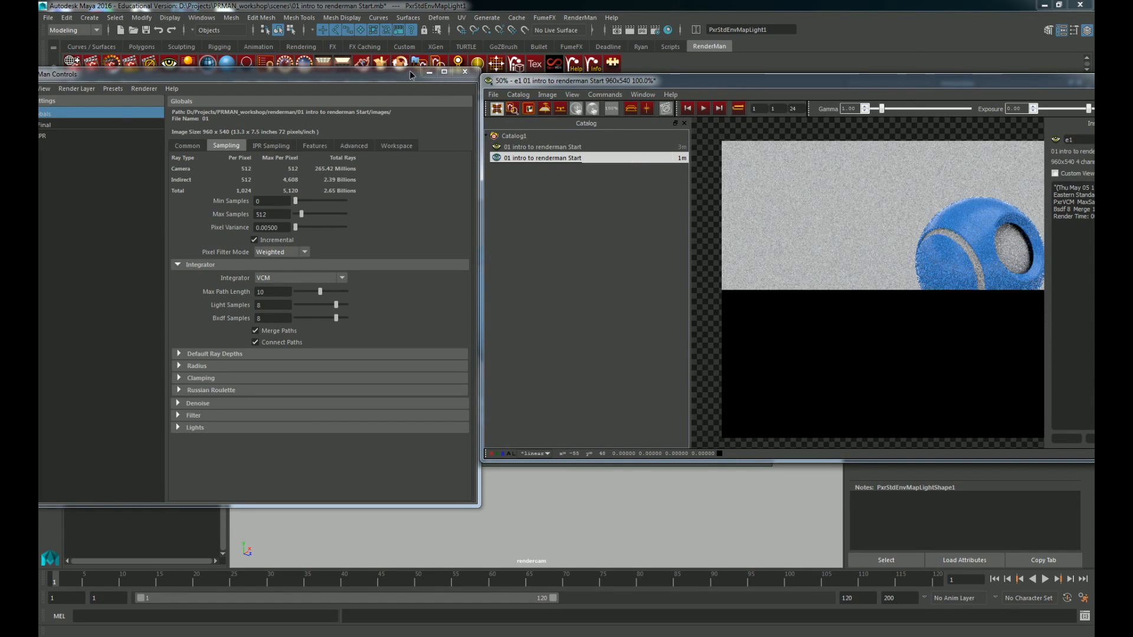
drag(410, 71, 283, 81)
drag(485, 134, 377, 133)
drag(654, 81, 632, 96)
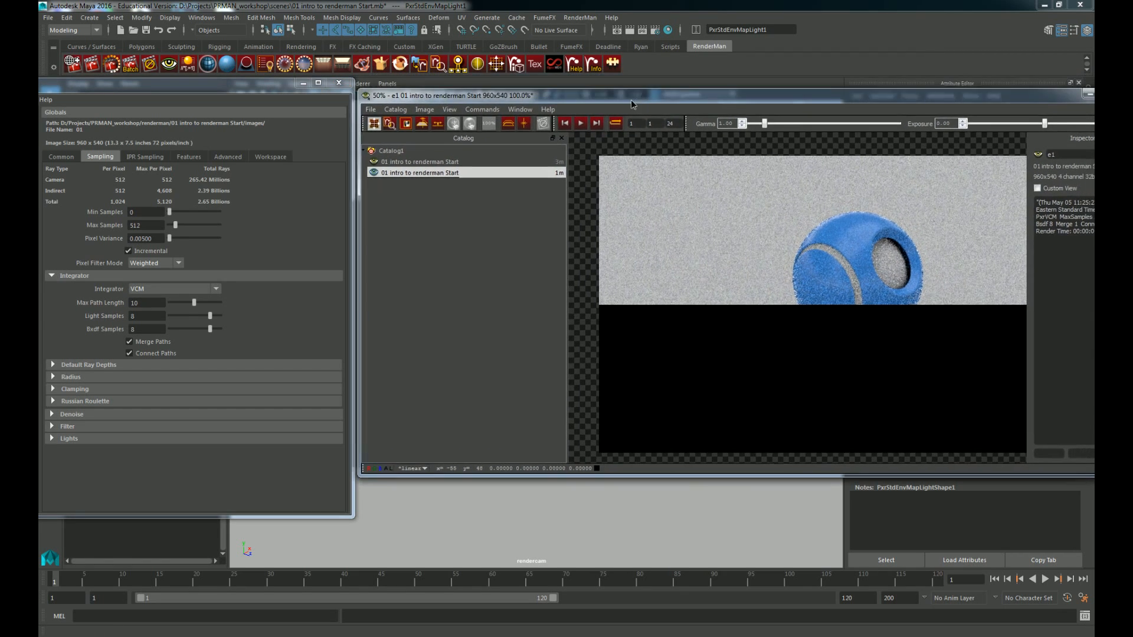
middle_drag(752, 255, 750, 243)
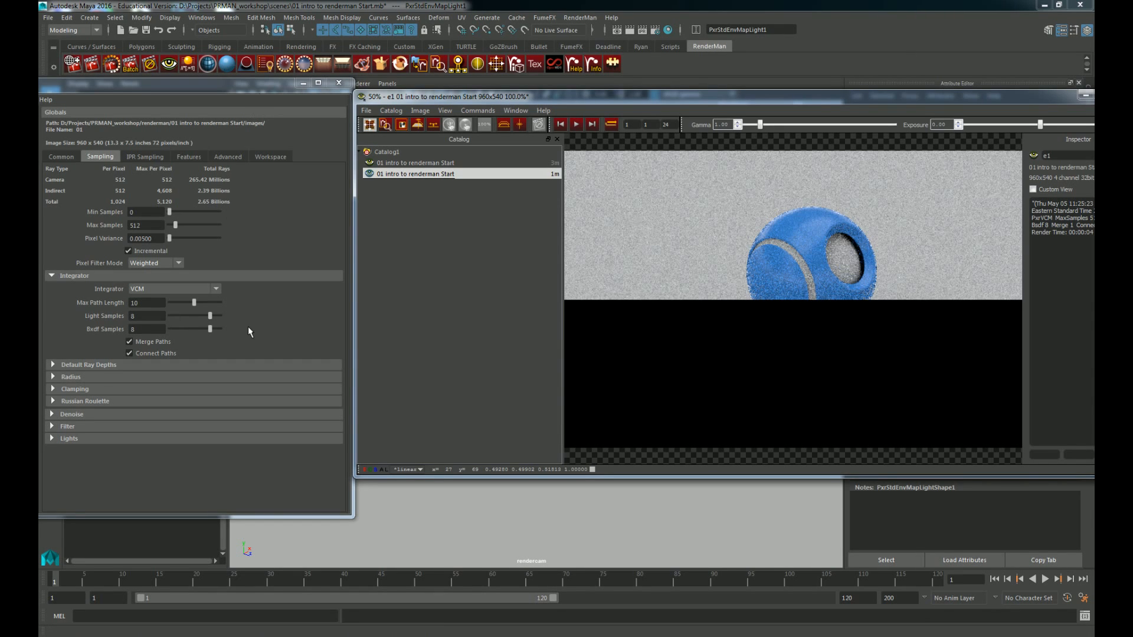
Step: Remove the persp camera from the renderable cameras in the global Common settings and review the Image Size settings
click(76, 157)
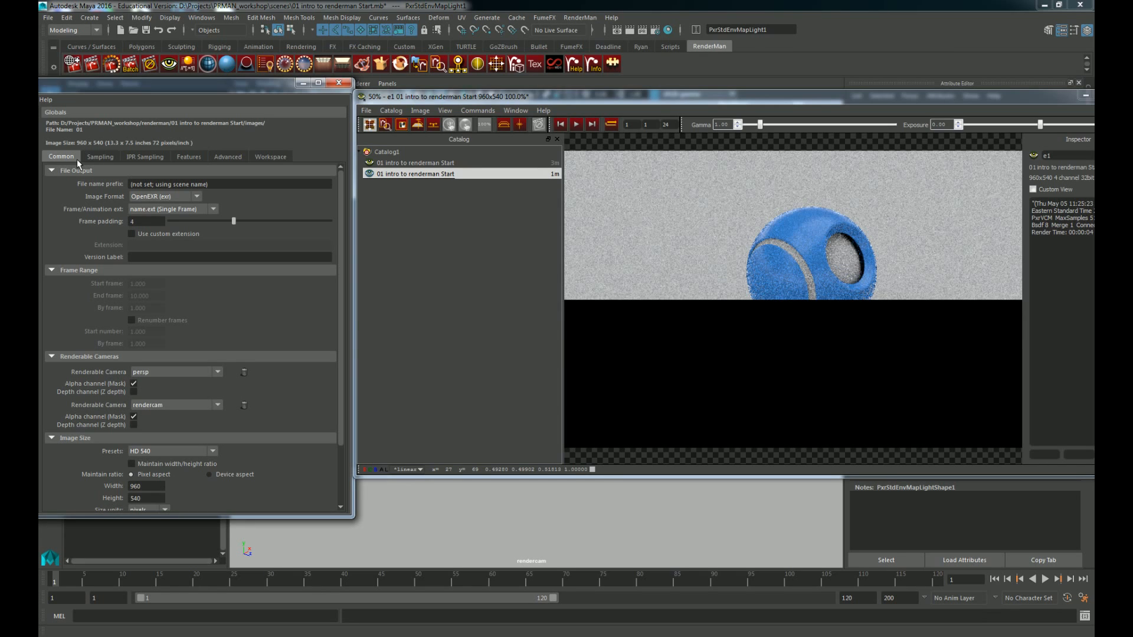
click(245, 372)
scroll(242, 399, down, 2)
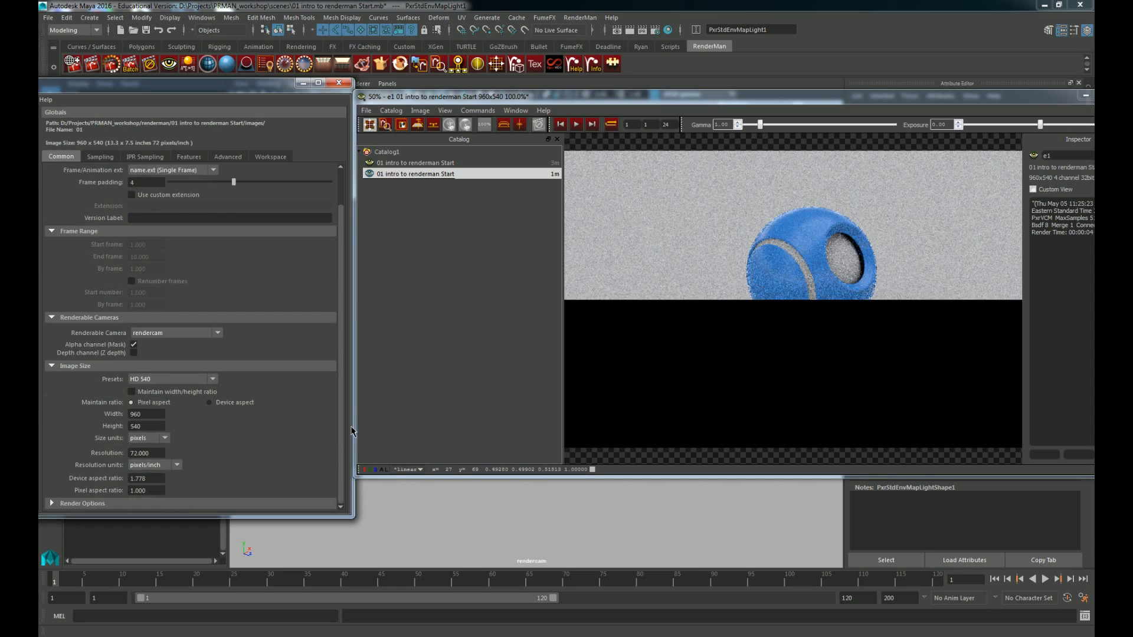
drag(351, 432, 343, 196)
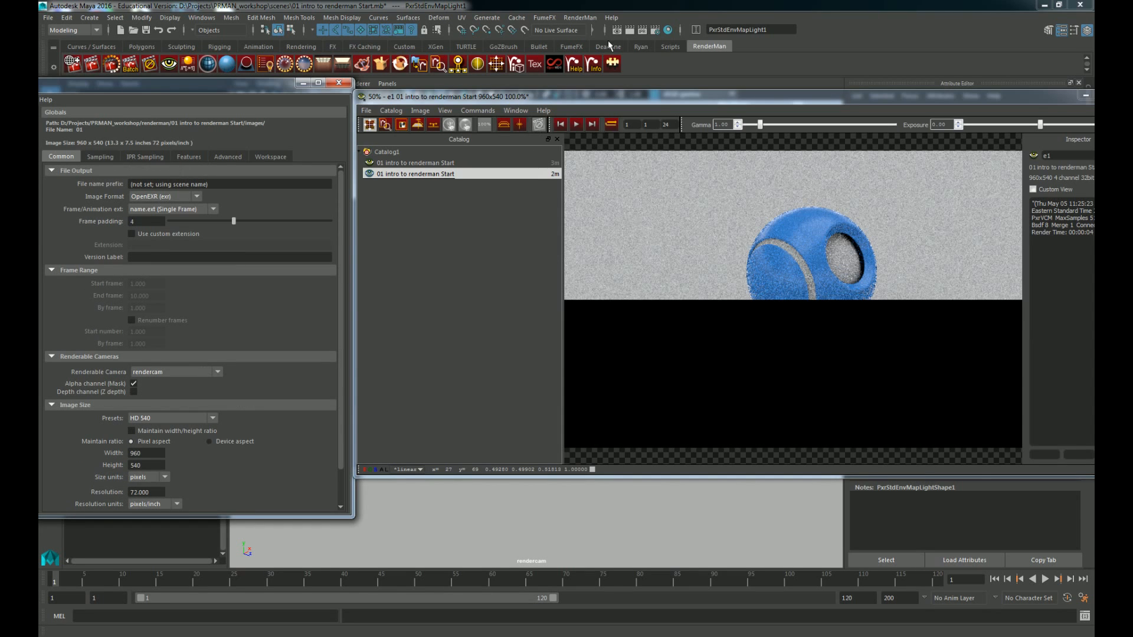
Step: Open Maya's Render Settings, place the window beside RenderMan Controls, and move the render window below their upper settings
click(655, 29)
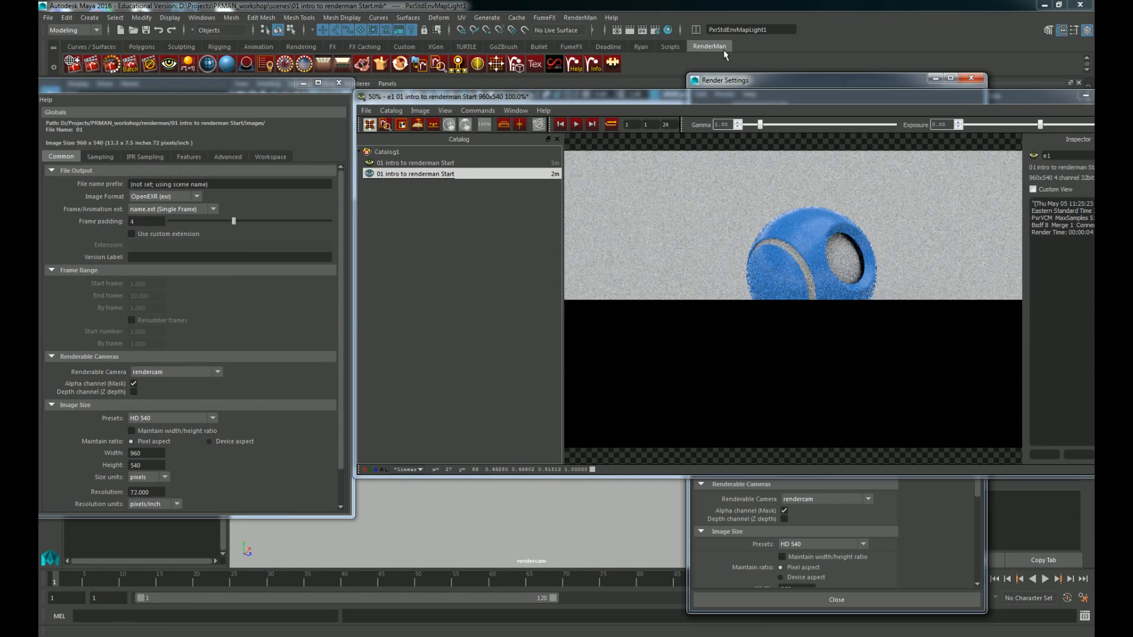
click(771, 83)
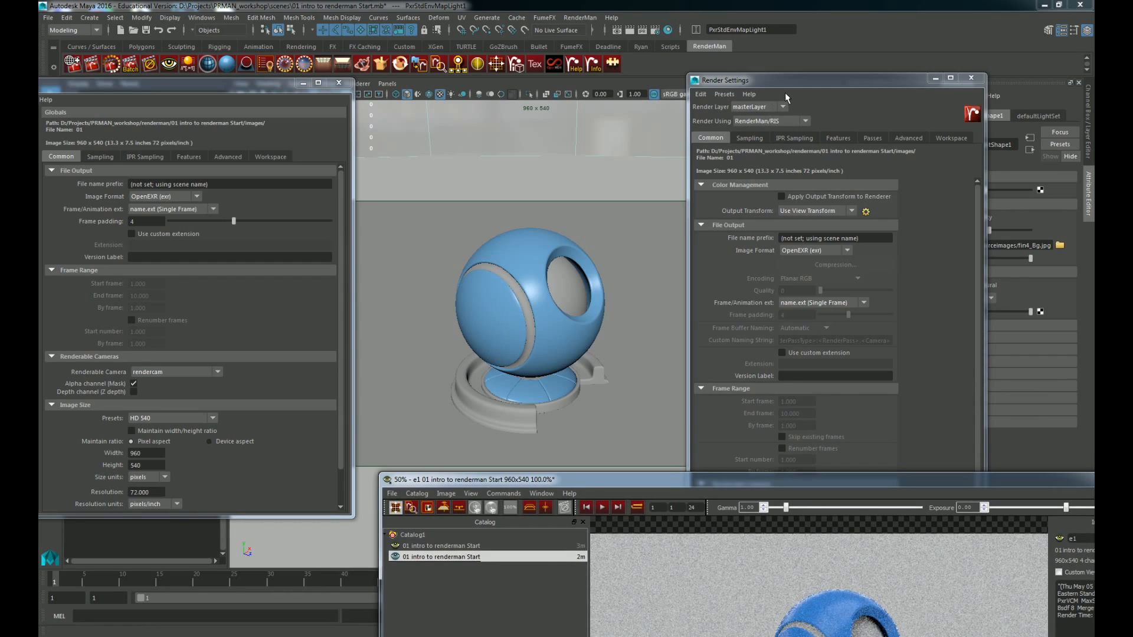
drag(794, 83, 462, 86)
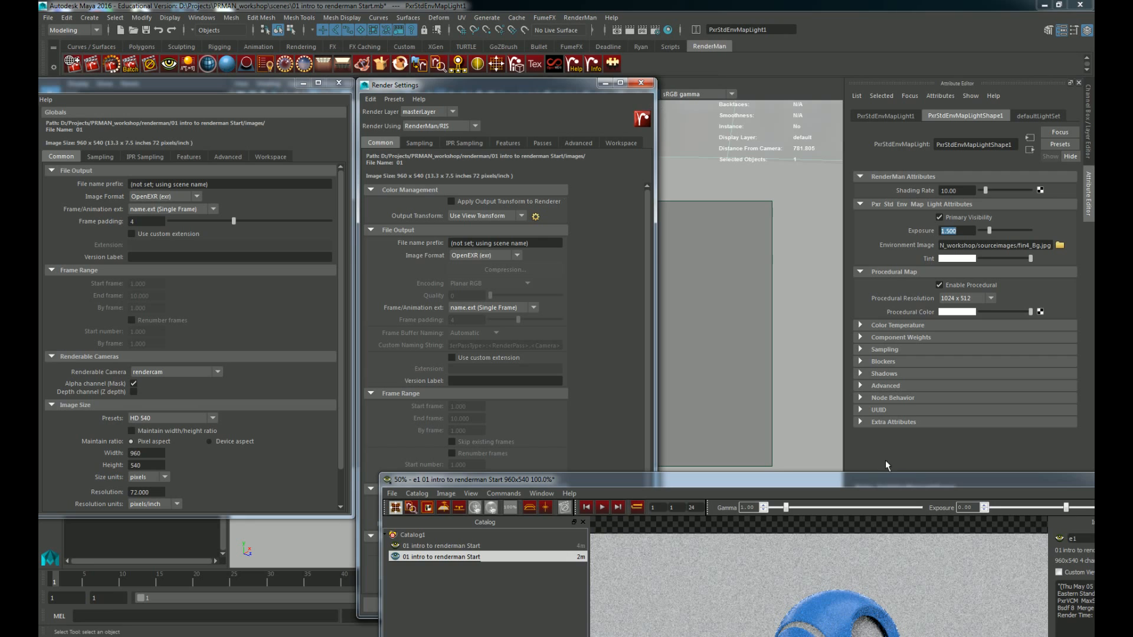
drag(752, 477, 699, 291)
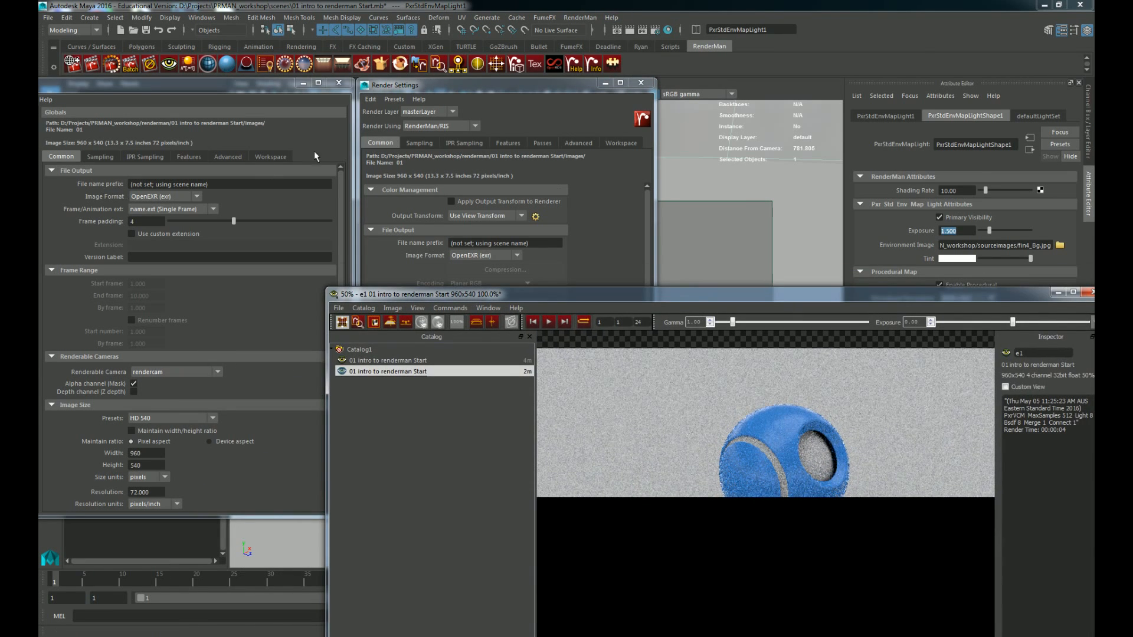
Step: Look through Render Settings' Sampling, IPR Sampling, Features, Passes, Advanced and Workspace pages, and move the render window back beside RenderMan Controls
click(426, 145)
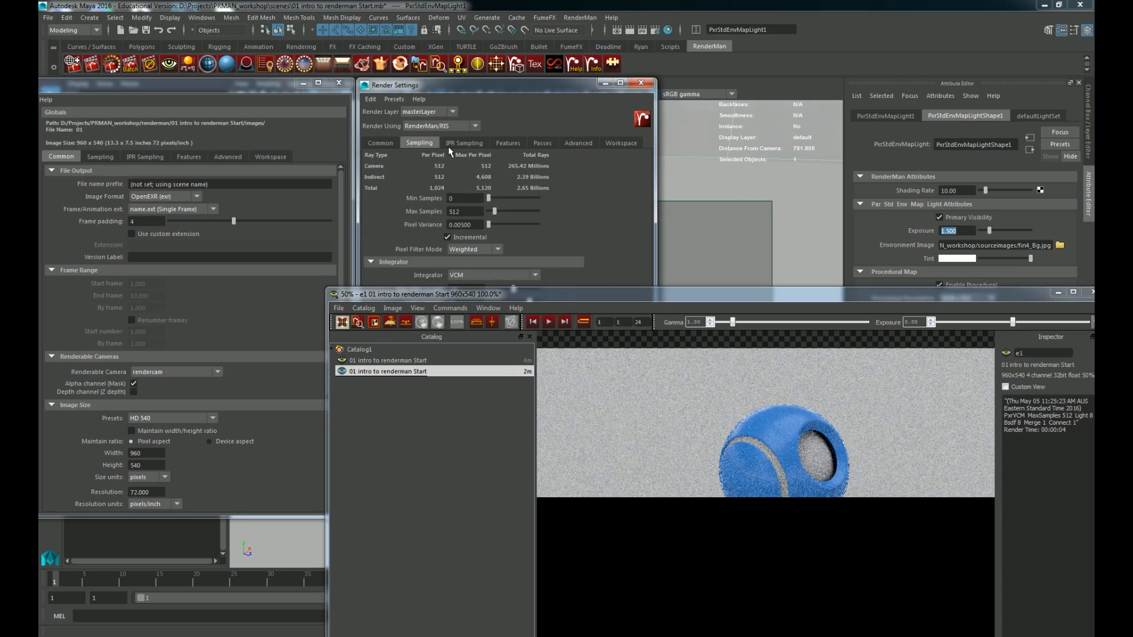
click(459, 144)
click(511, 143)
click(543, 143)
click(567, 146)
click(620, 144)
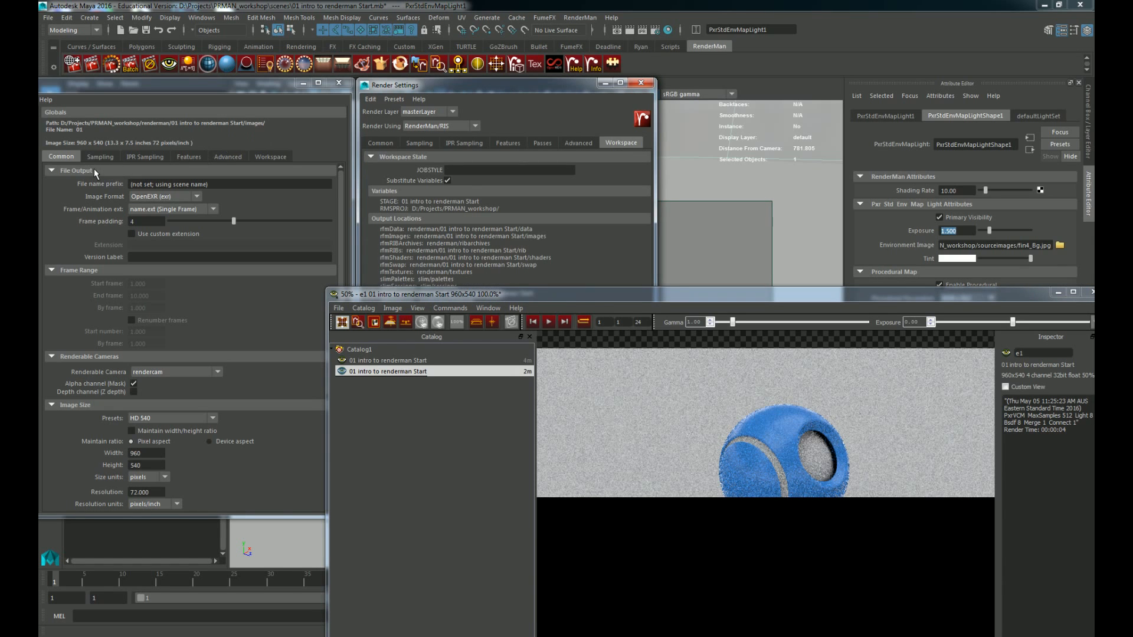
click(678, 154)
drag(630, 305, 661, 88)
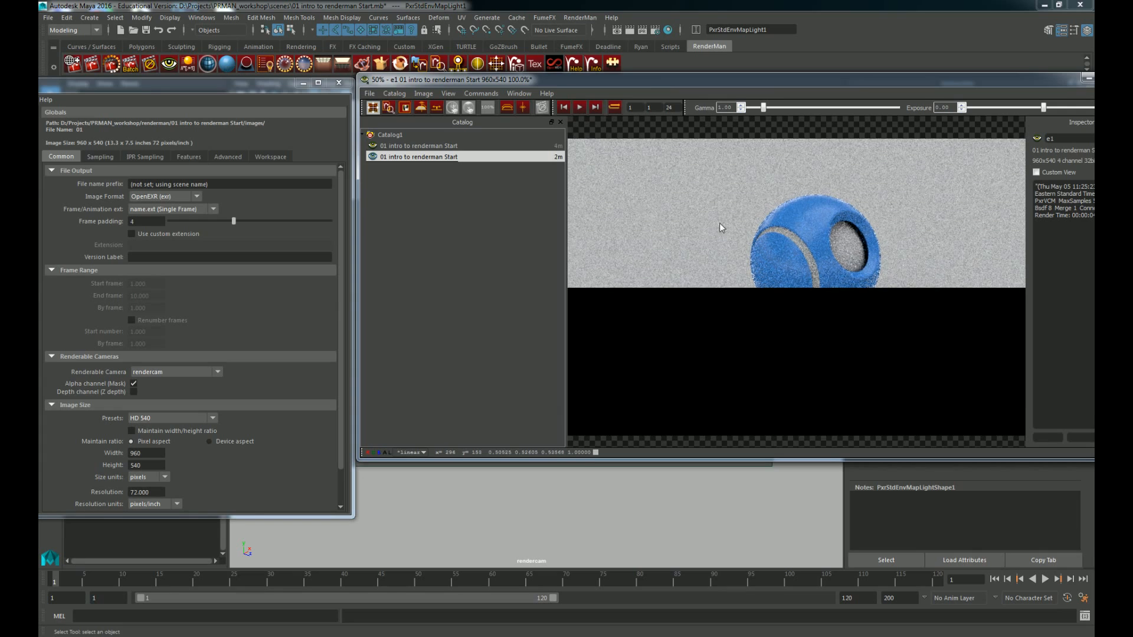
Step: Compare the global Sampling and IPR Sampling settings in RenderMan Controls, including their sample counts, Pixel Variance and Integrator
click(98, 157)
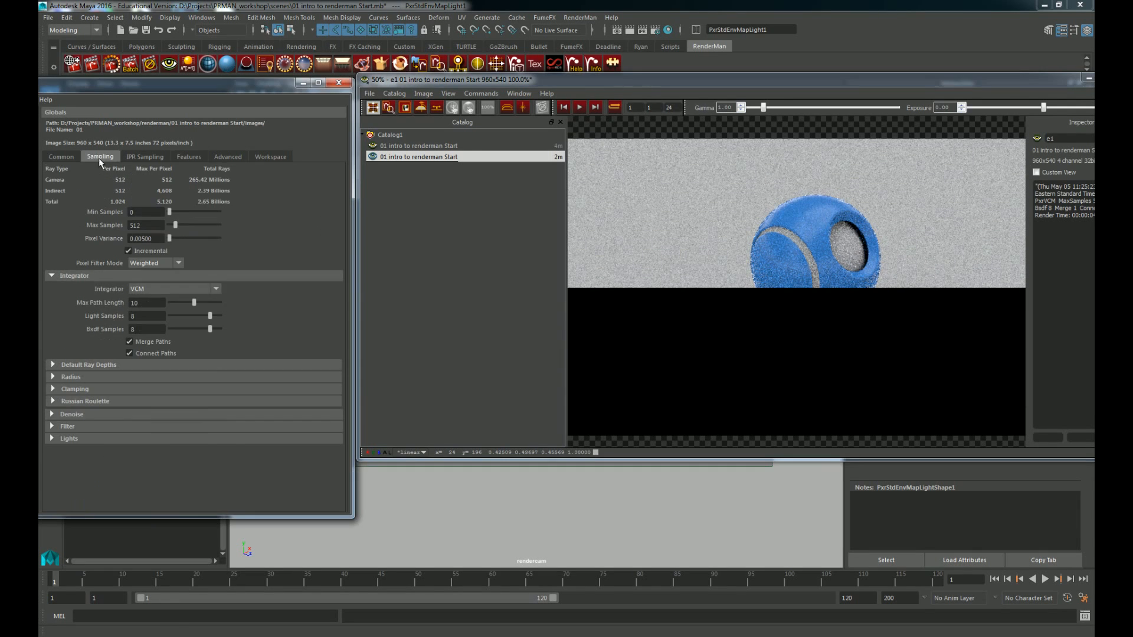
click(134, 157)
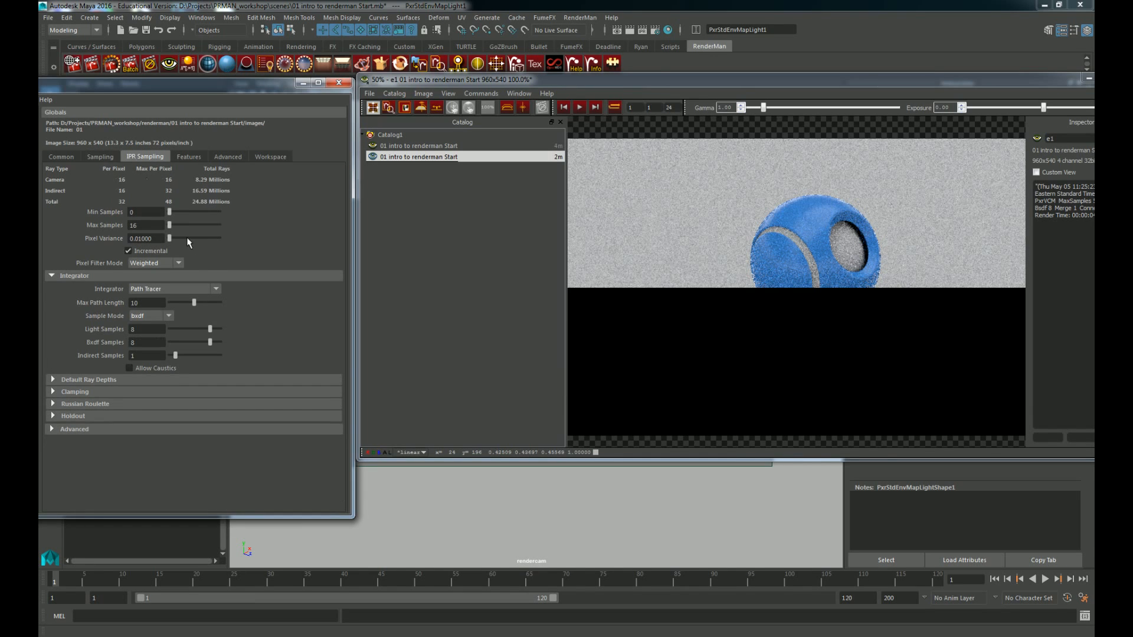
click(101, 159)
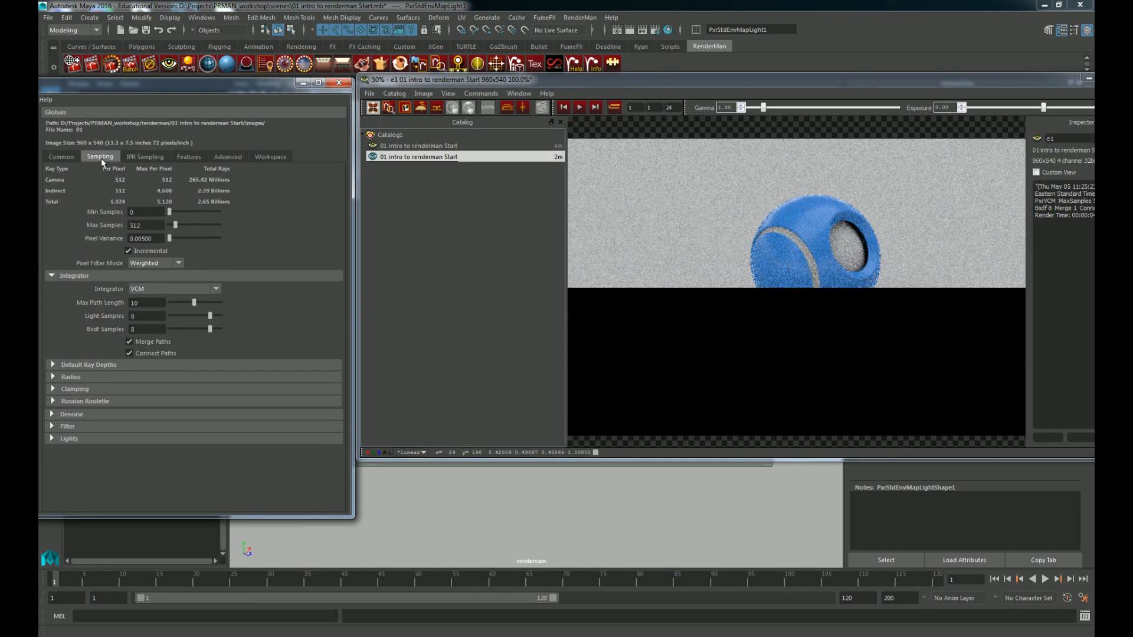
click(135, 156)
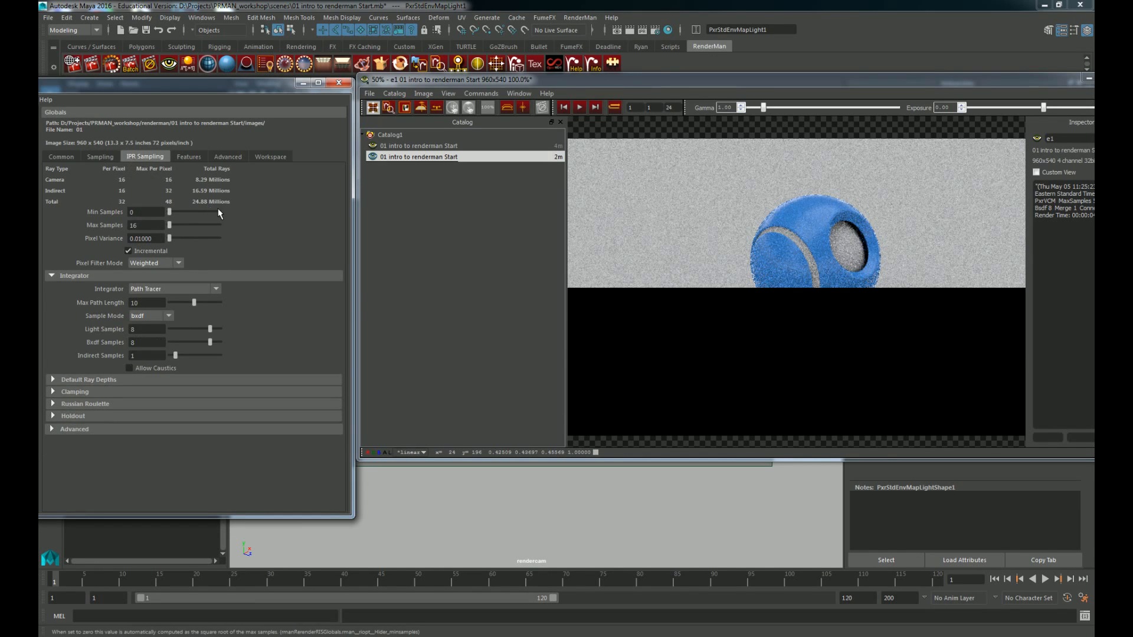
click(113, 158)
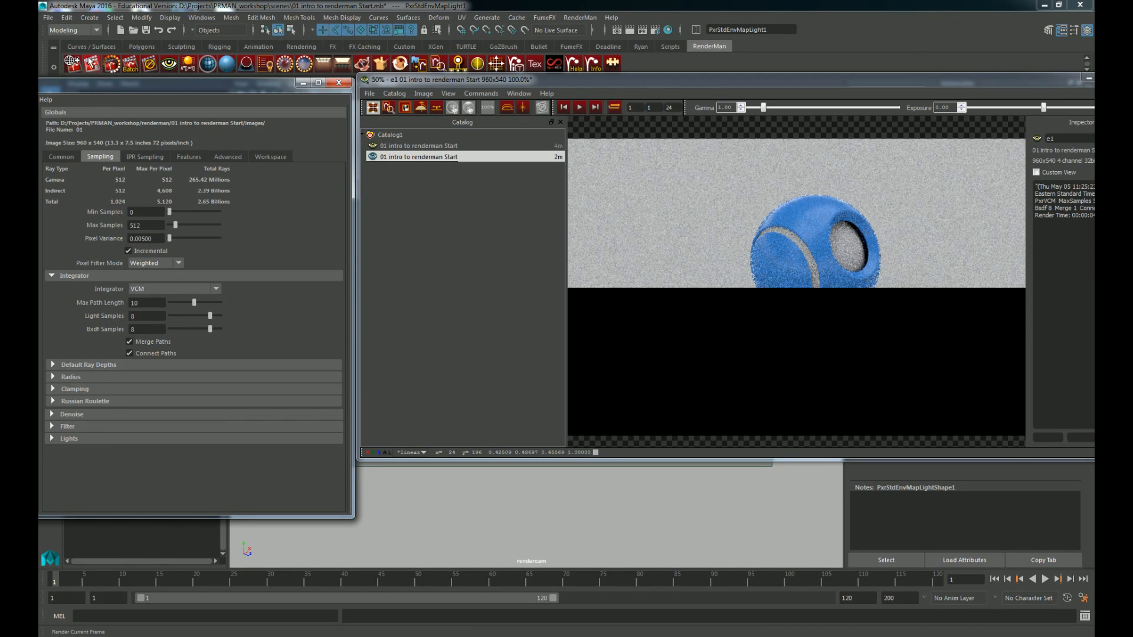
click(143, 157)
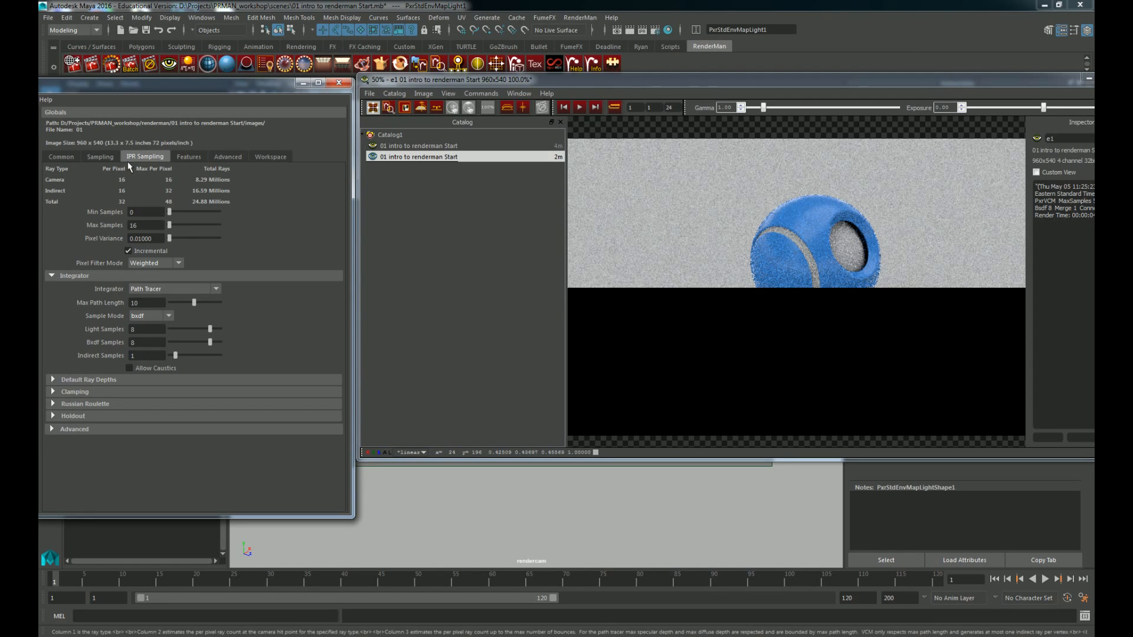
click(107, 158)
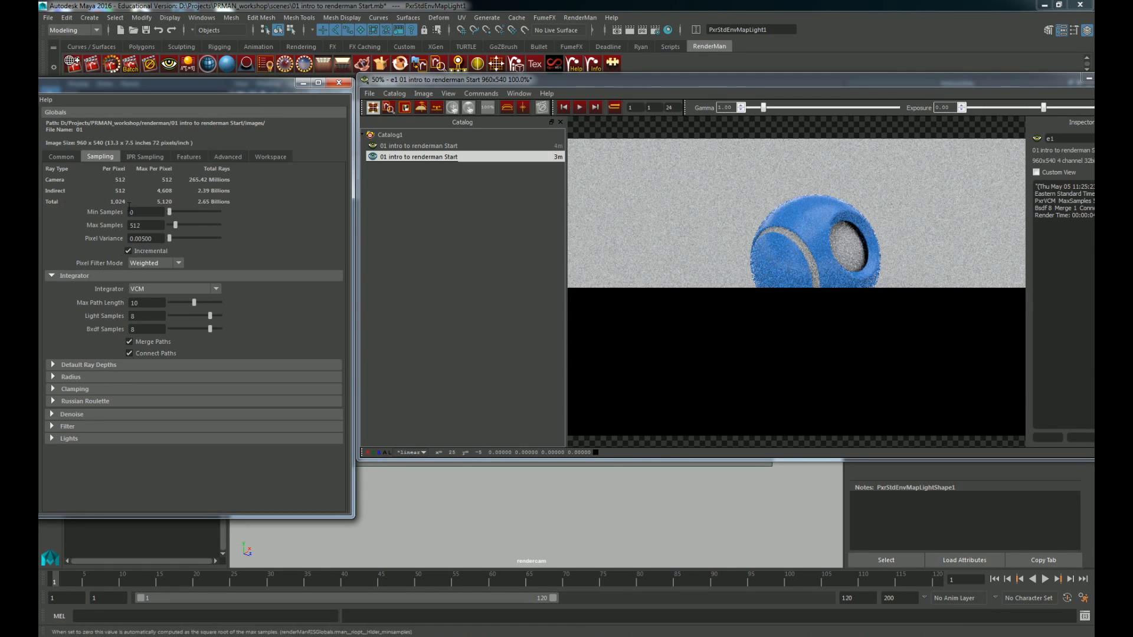
click(148, 156)
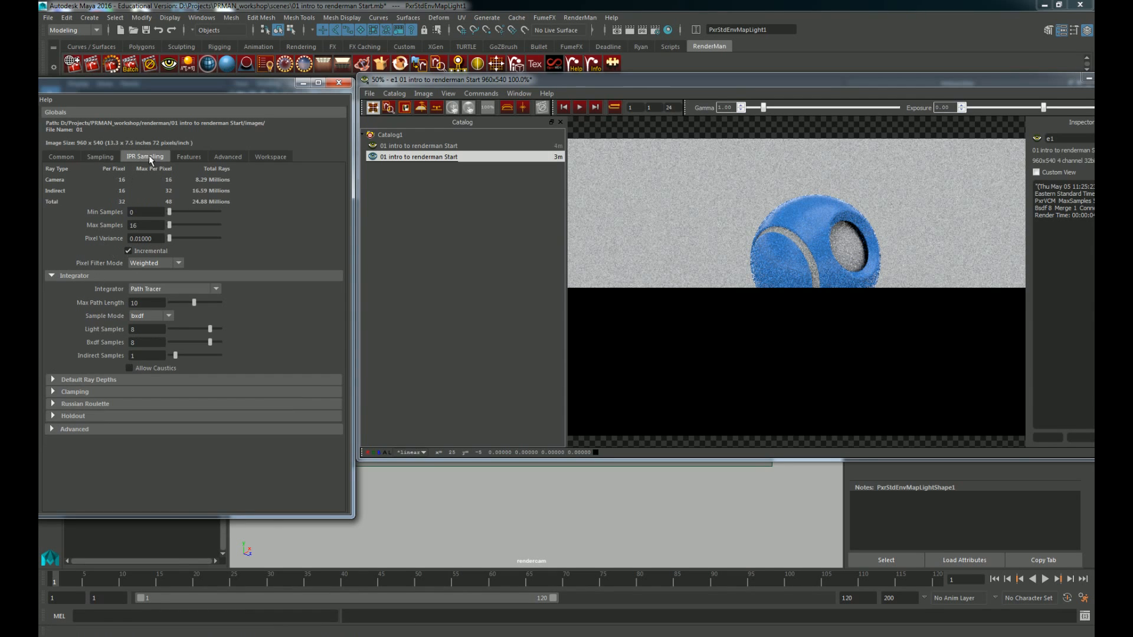
click(89, 158)
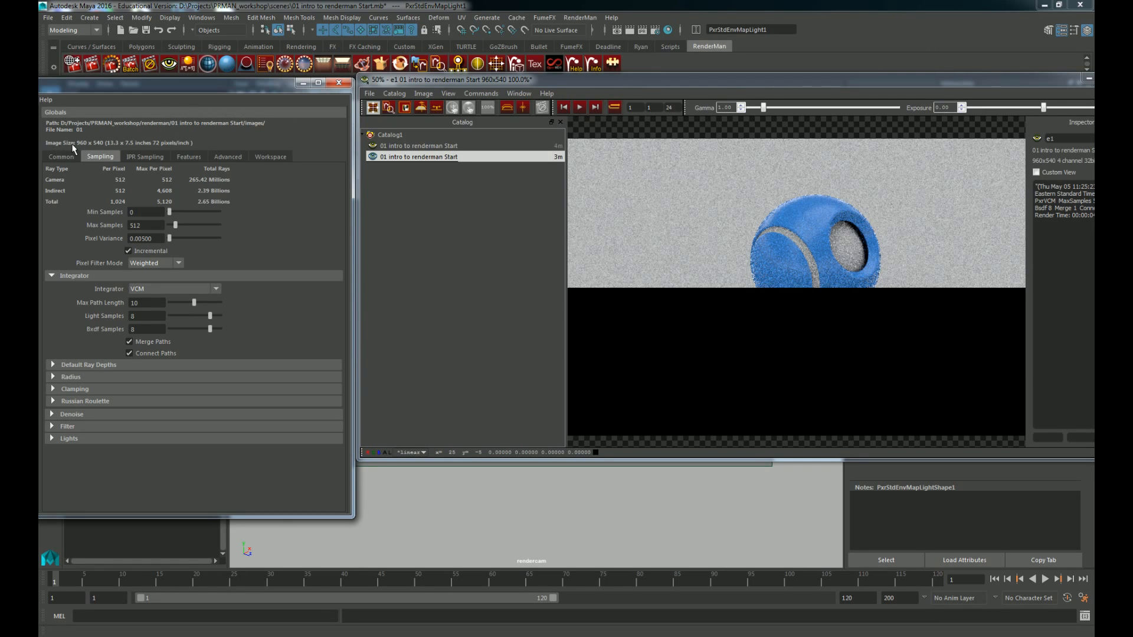
Step: Check the global Common settings again, and return to the Sampling settings to read the ray count and Min Samples descriptions
click(65, 158)
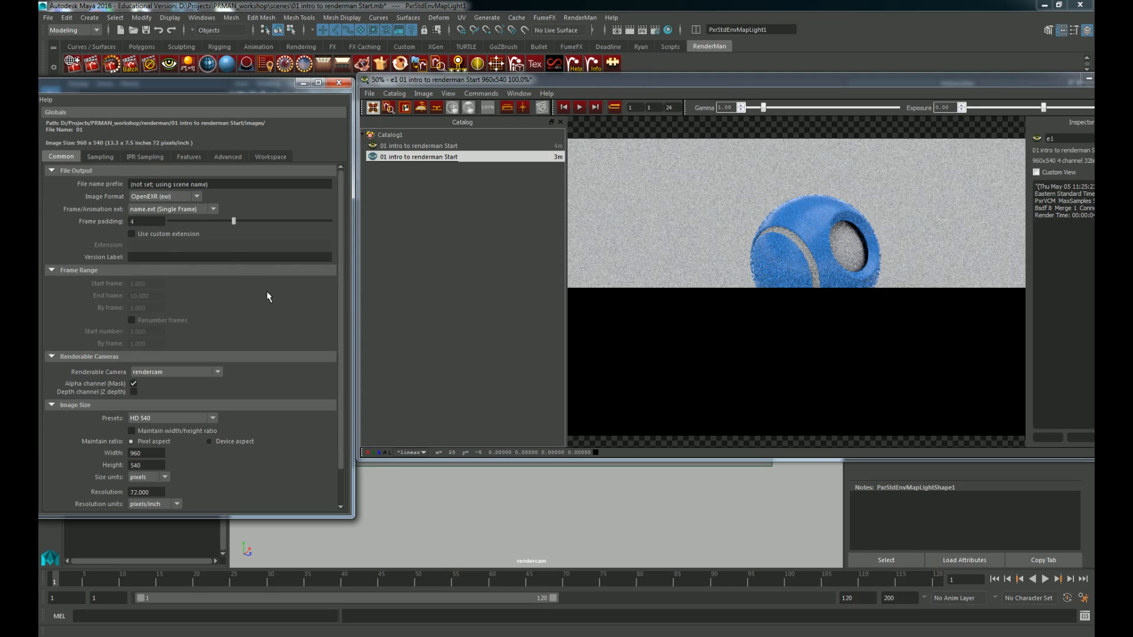
click(100, 158)
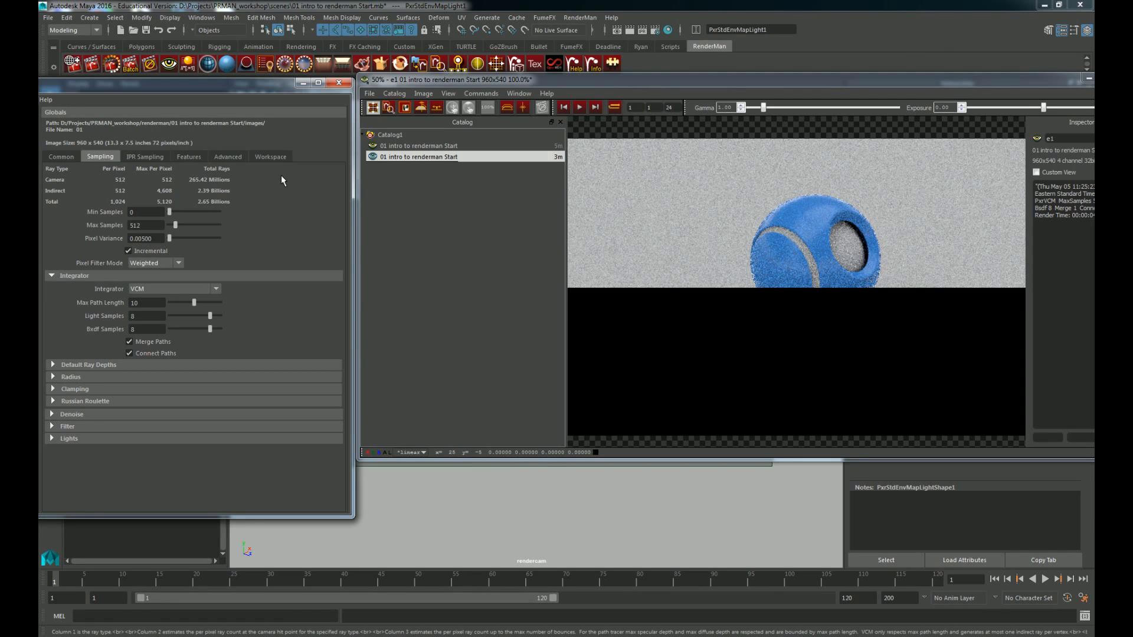
mouse_move(280, 176)
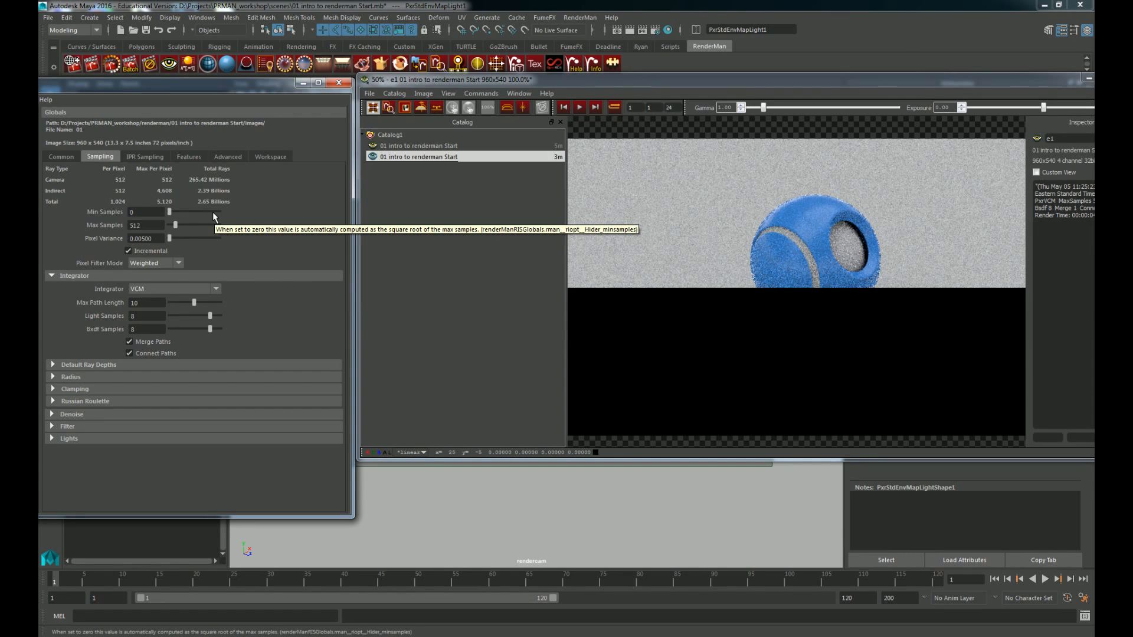
mouse_move(269, 208)
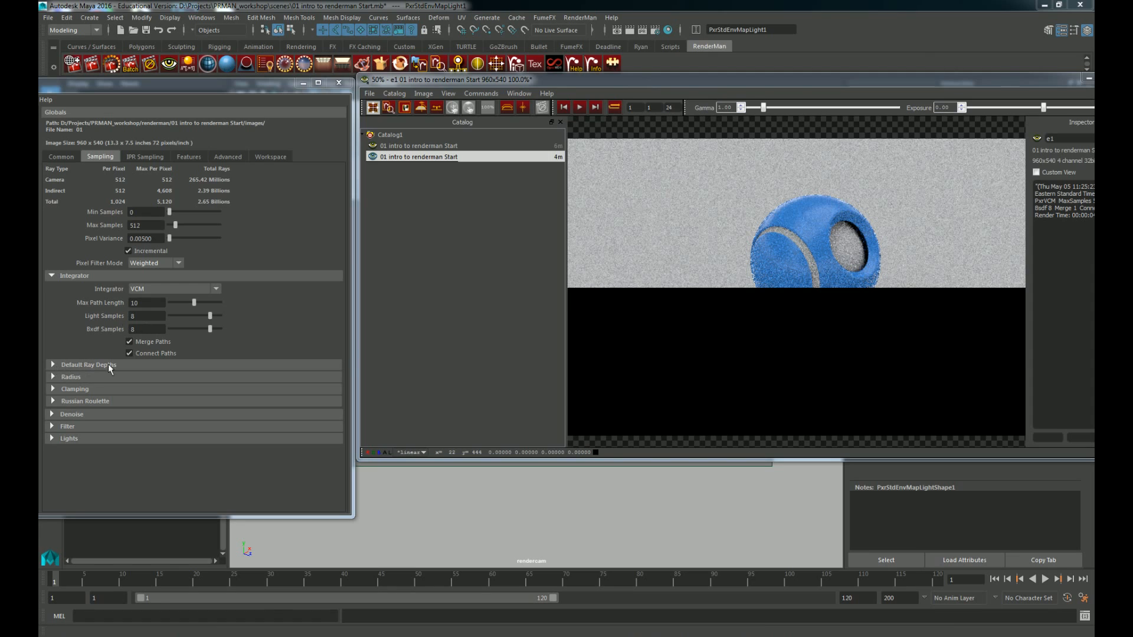
Step: Expand Default Ray Depths in the global Sampling settings and set the Integrator to Path Tracer
click(82, 364)
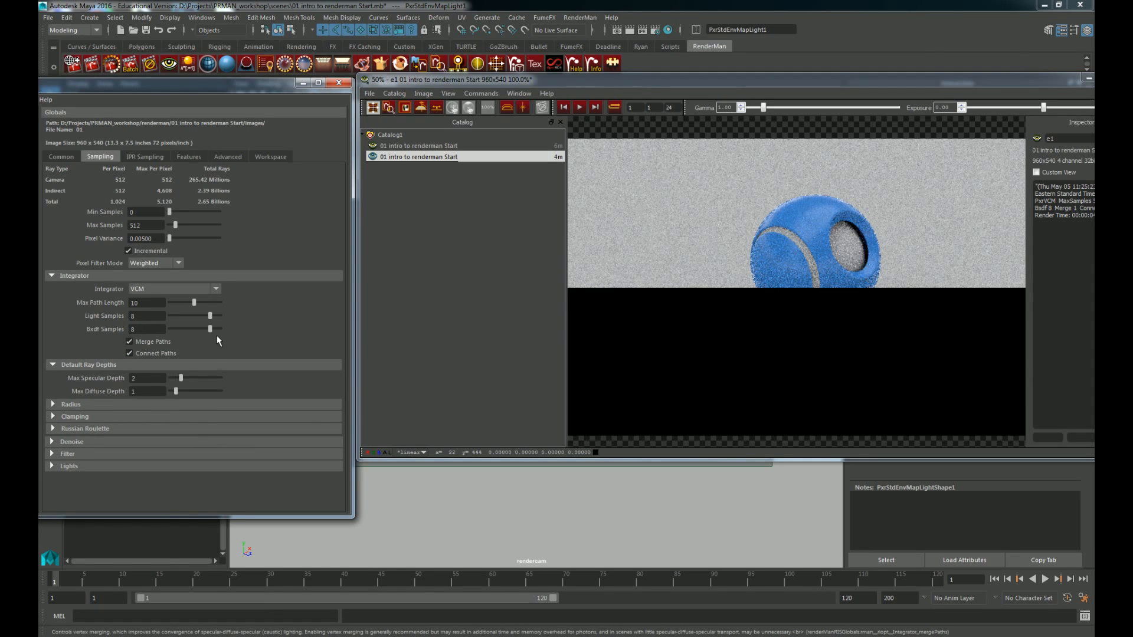
mouse_move(217, 335)
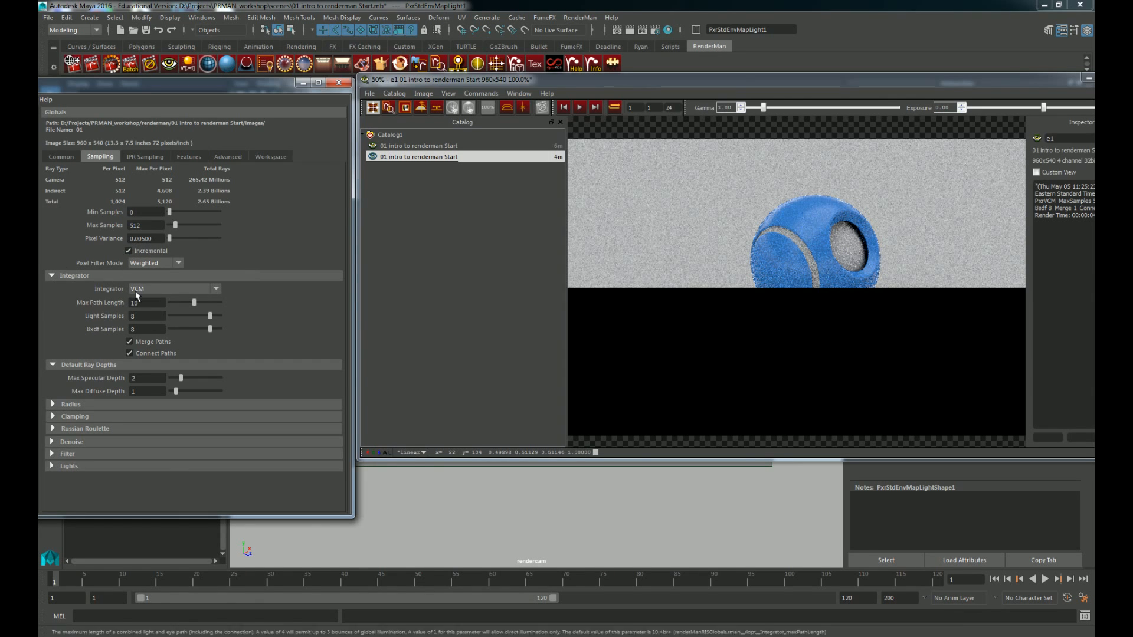
click(182, 289)
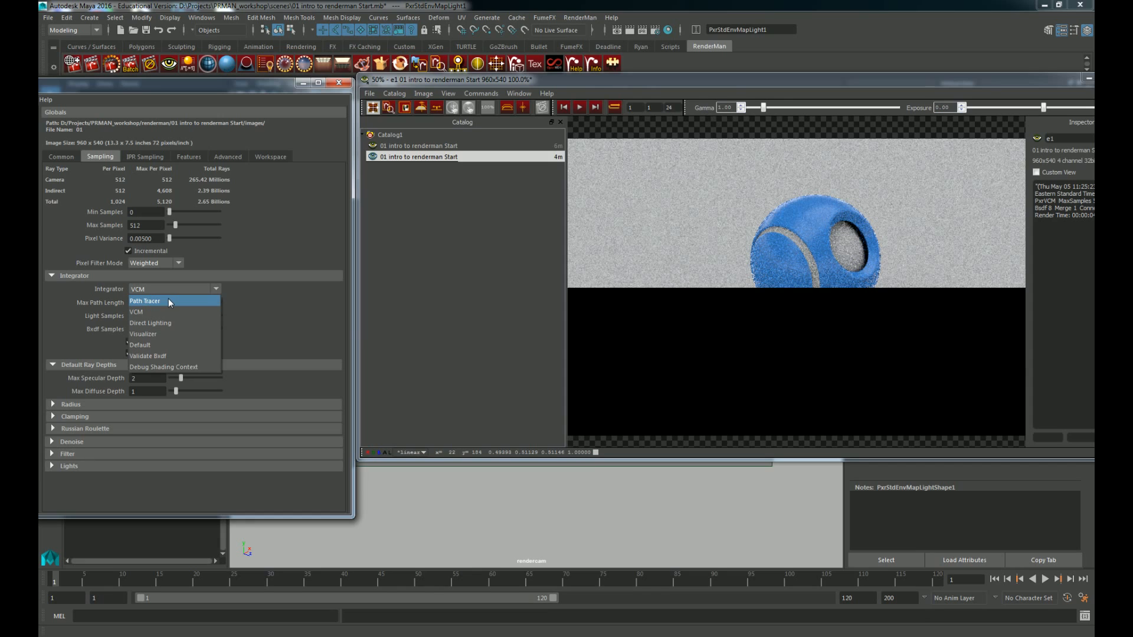
click(168, 298)
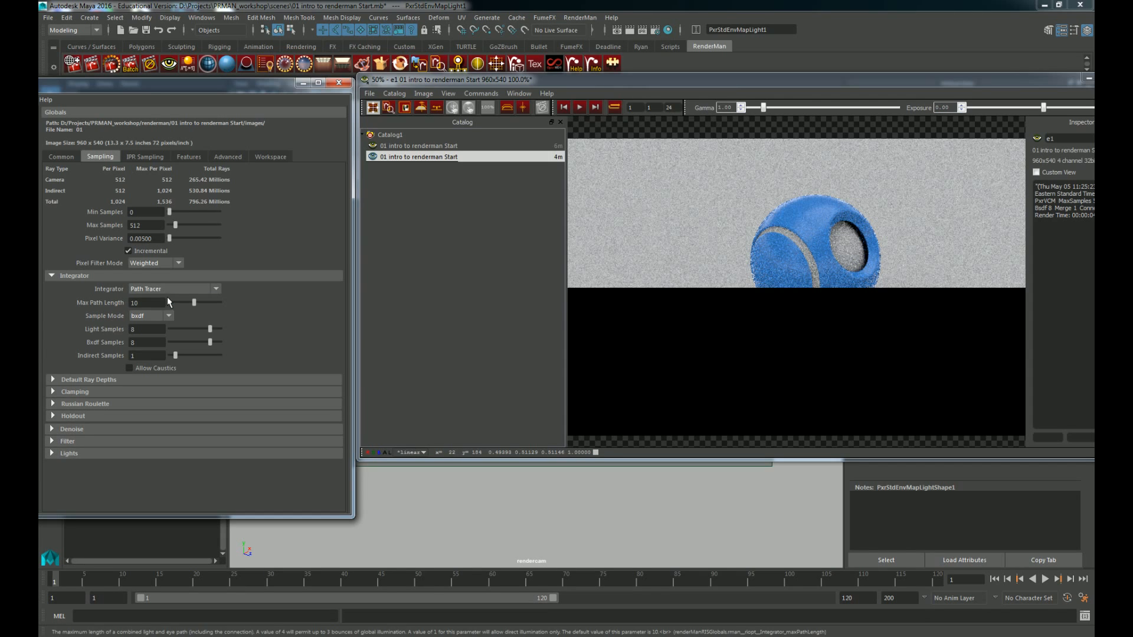
Step: Look through the available Integrator types, keep Path Tracer, and expand Default Ray Depths to view the specular and diffuse depths
click(164, 288)
click(160, 300)
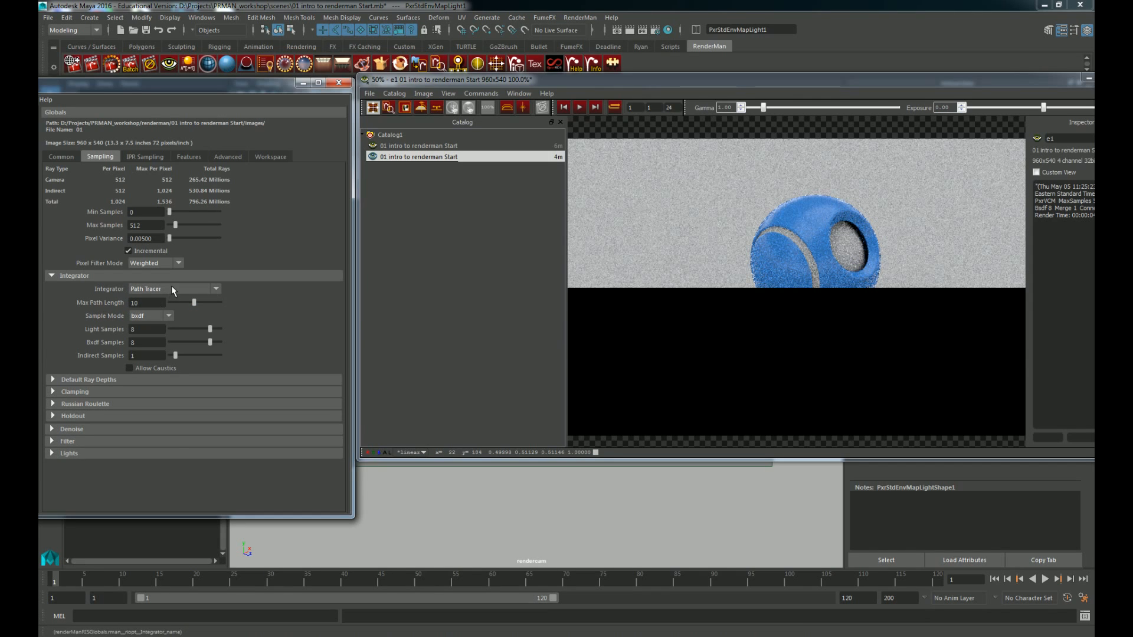
click(171, 288)
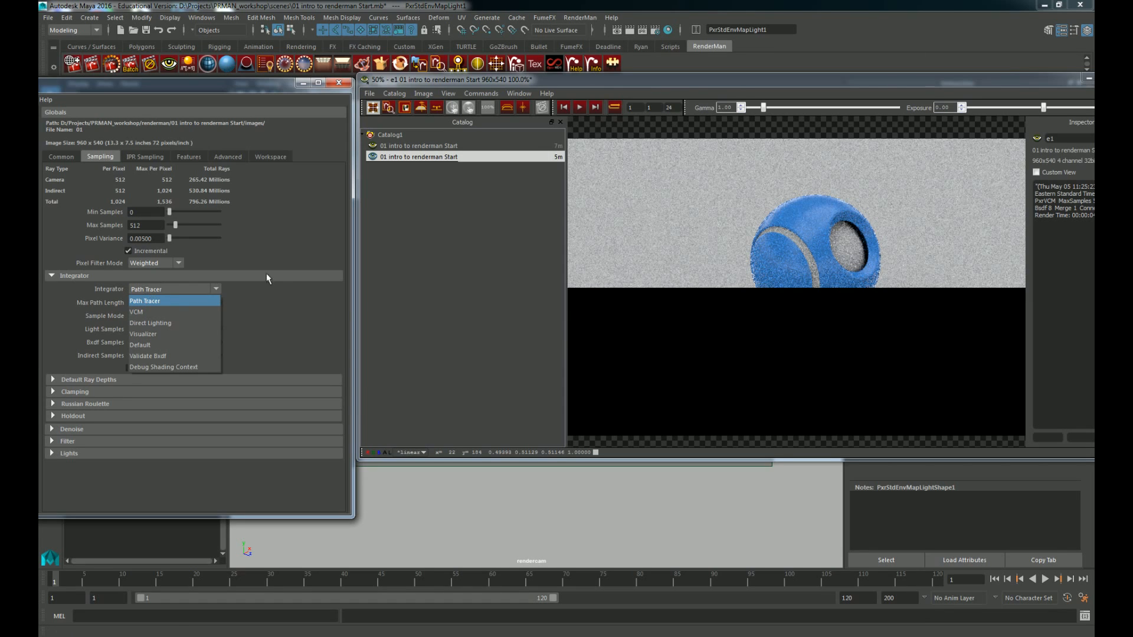
click(291, 299)
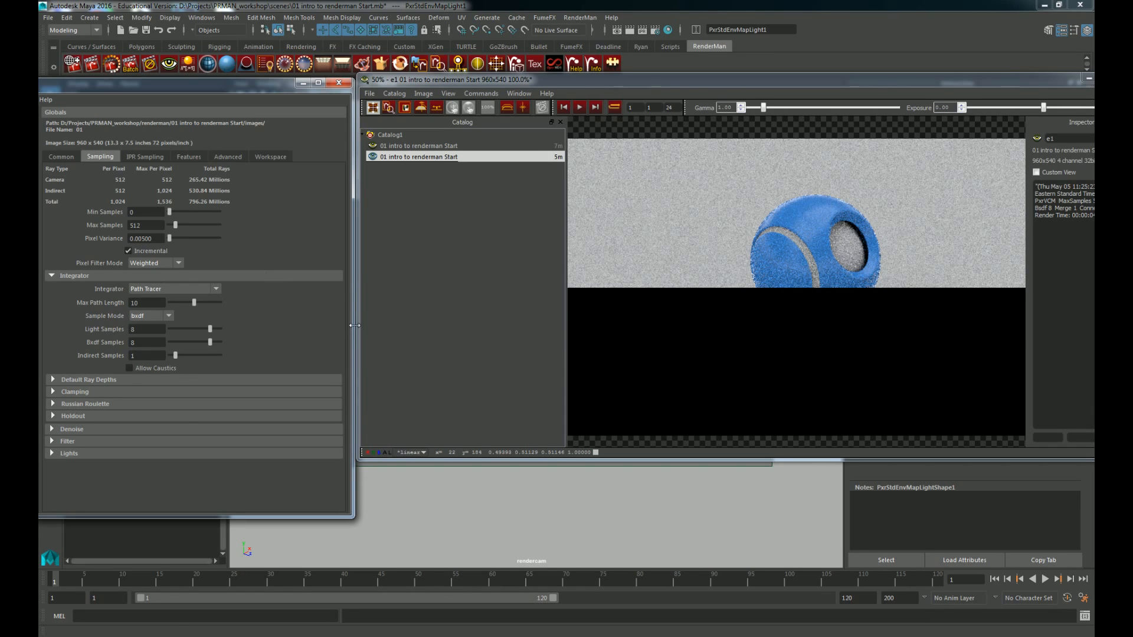
click(108, 378)
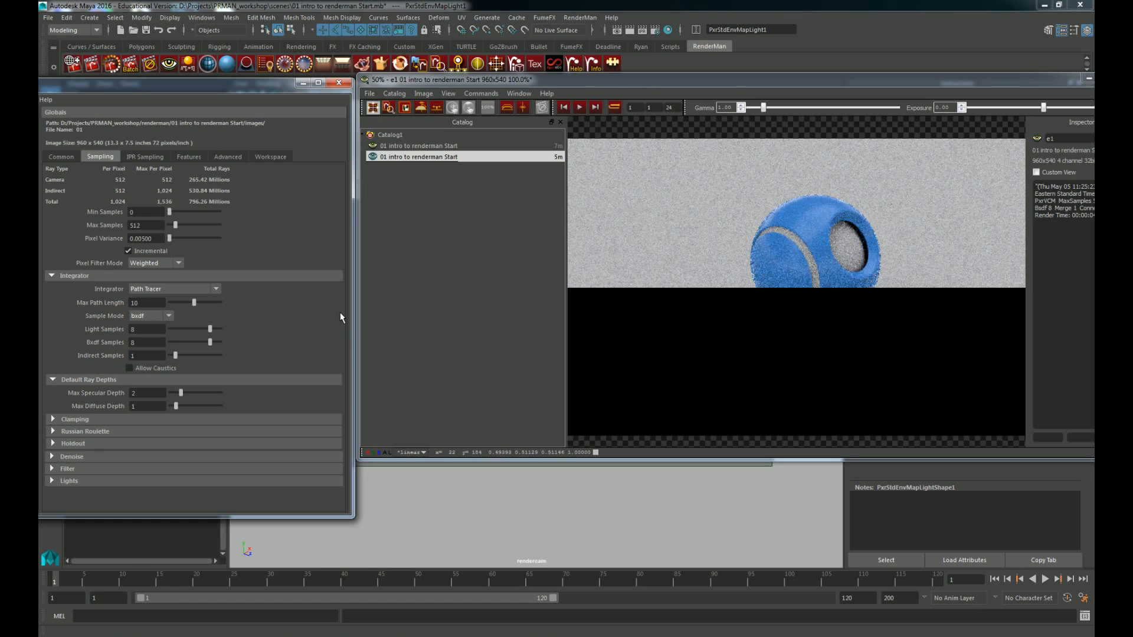
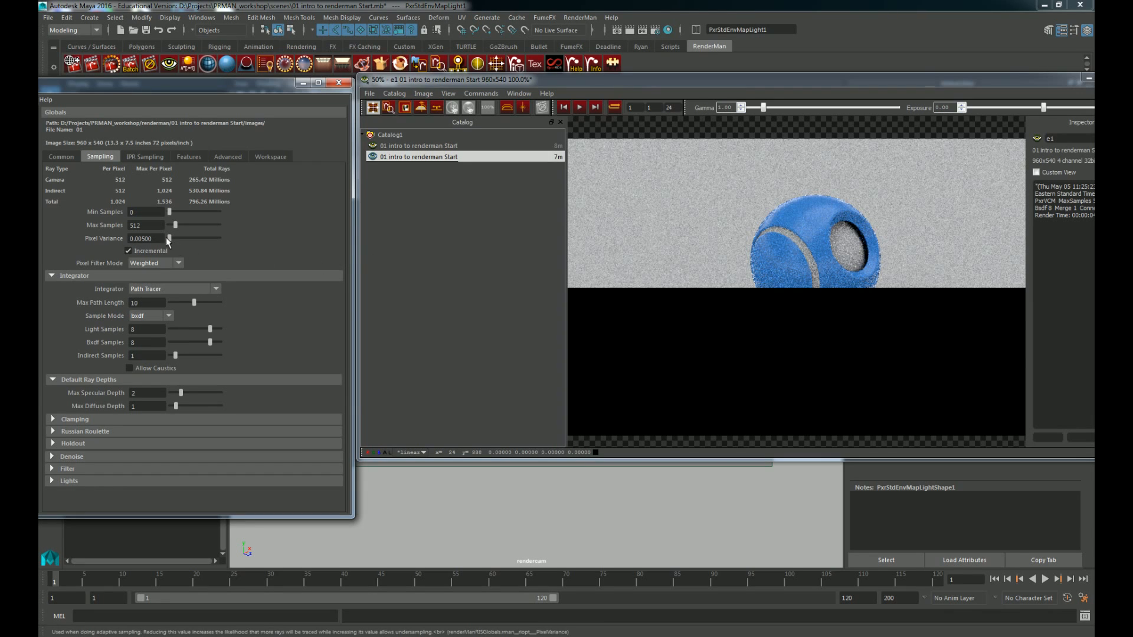
Step: Examine the Min Samples, Max Samples and Pixel Variance settings in the global Sampling settings and read their descriptions
click(146, 238)
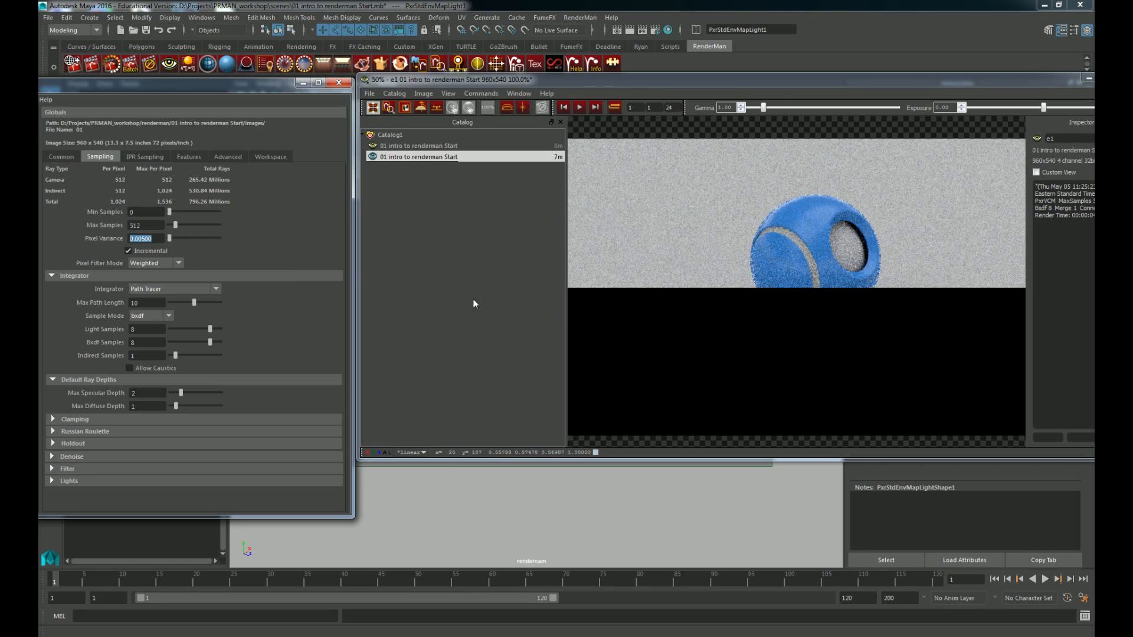
click(153, 239)
double_click(147, 225)
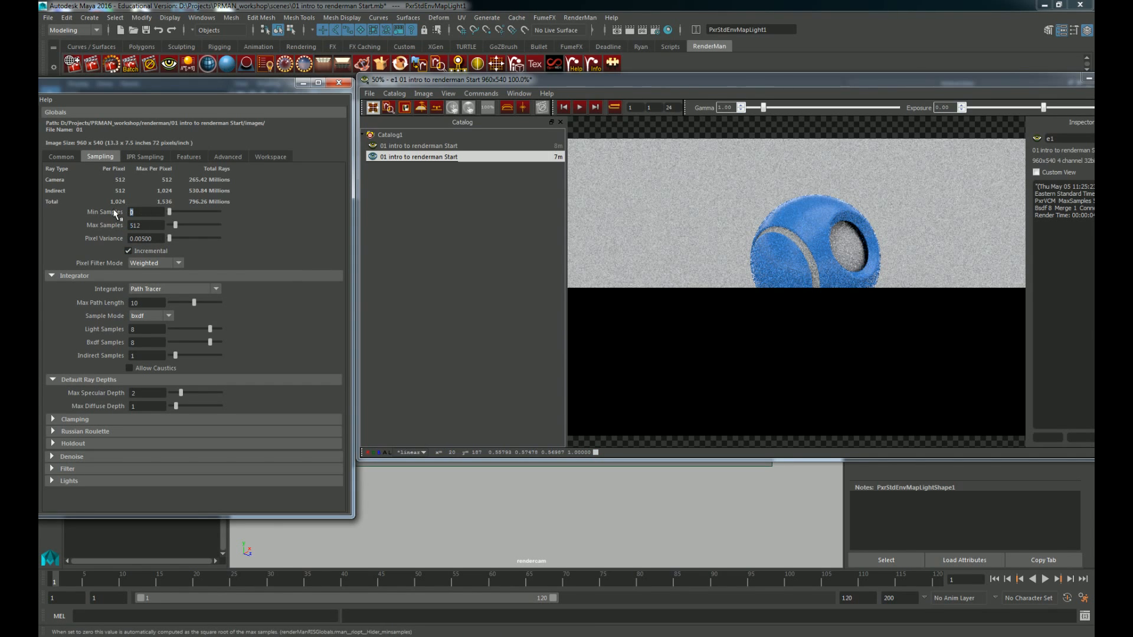
double_click(154, 238)
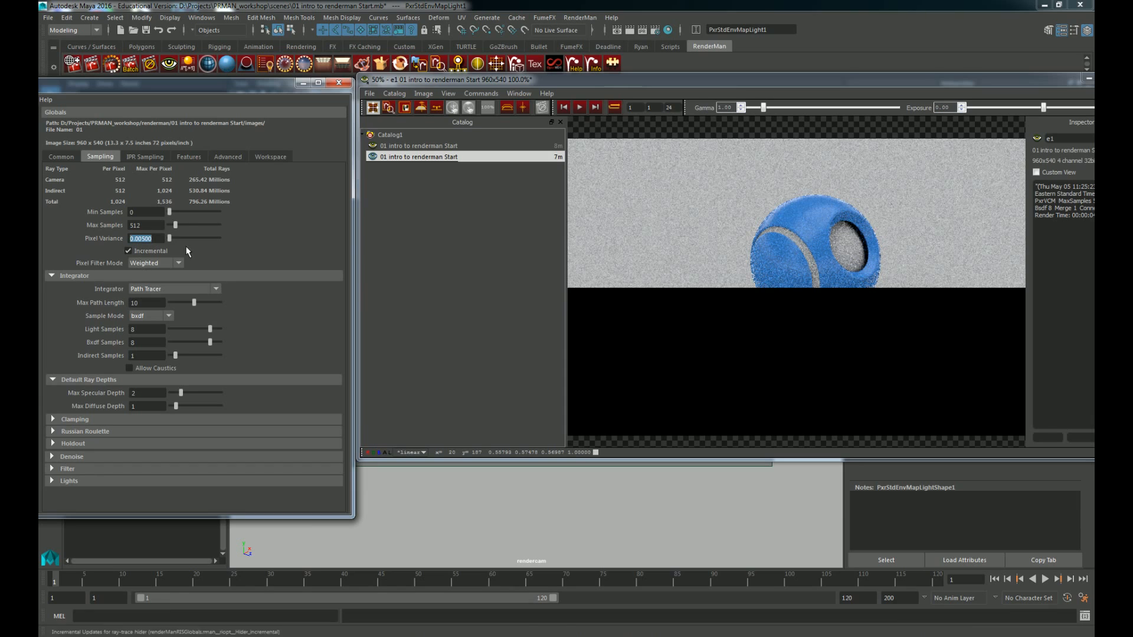
key(shift+Tab)
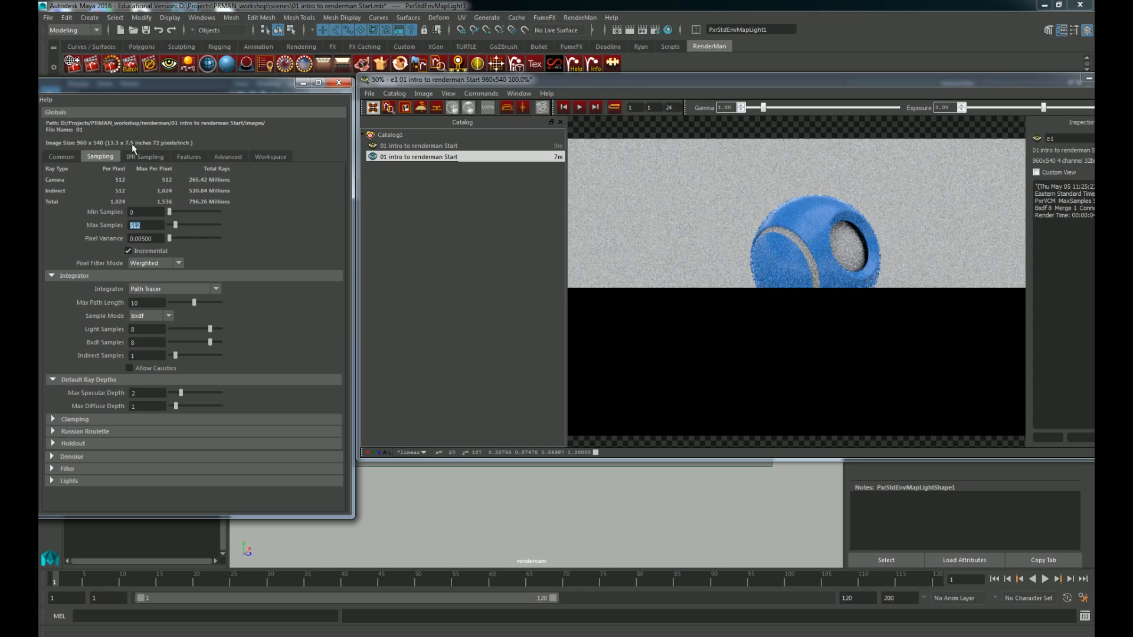
key(Tab)
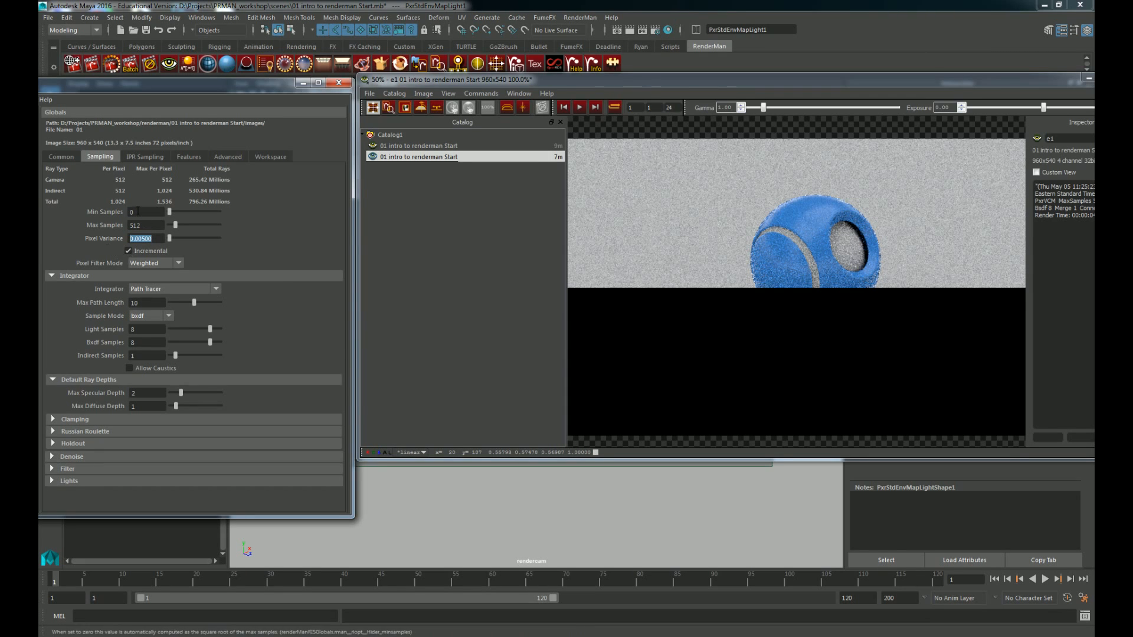
click(151, 212)
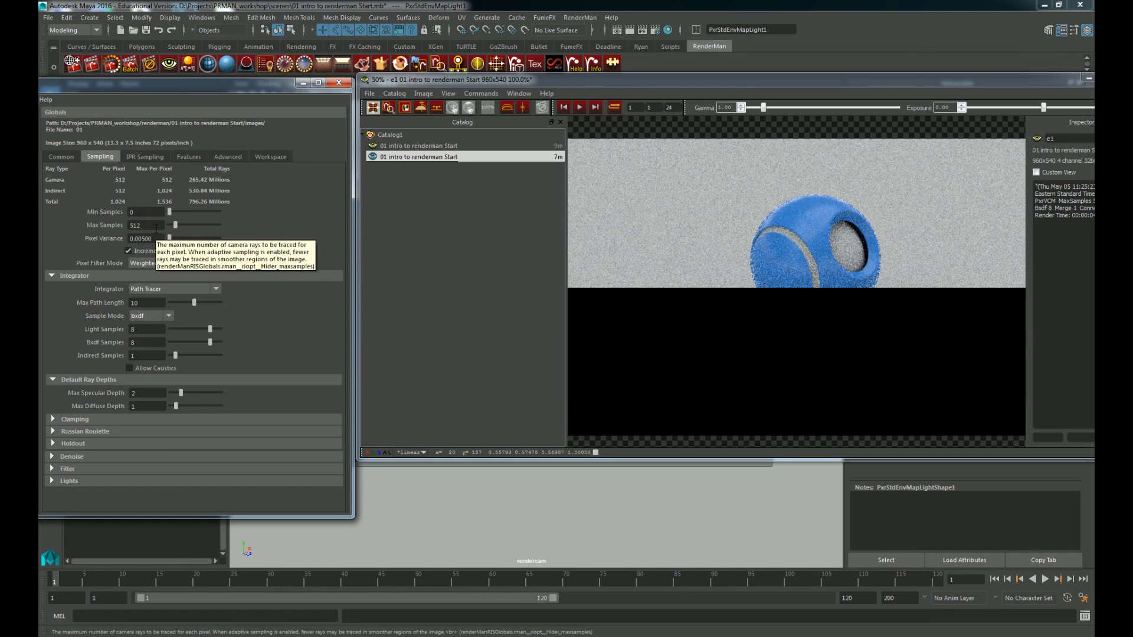
key(Tab)
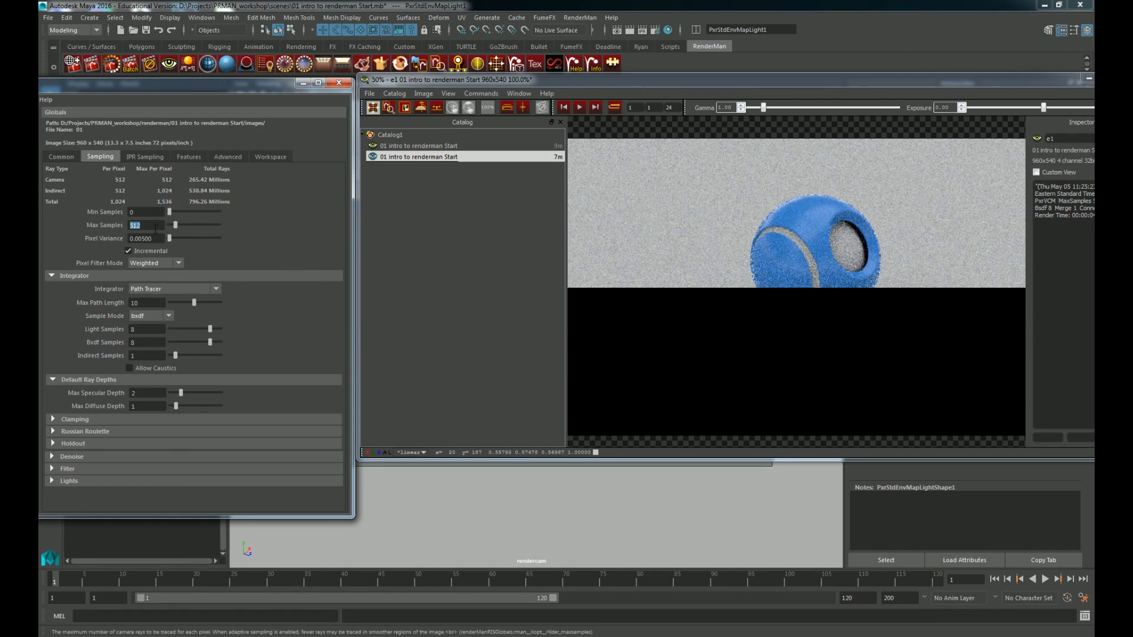
key(Tab)
key(Tab)
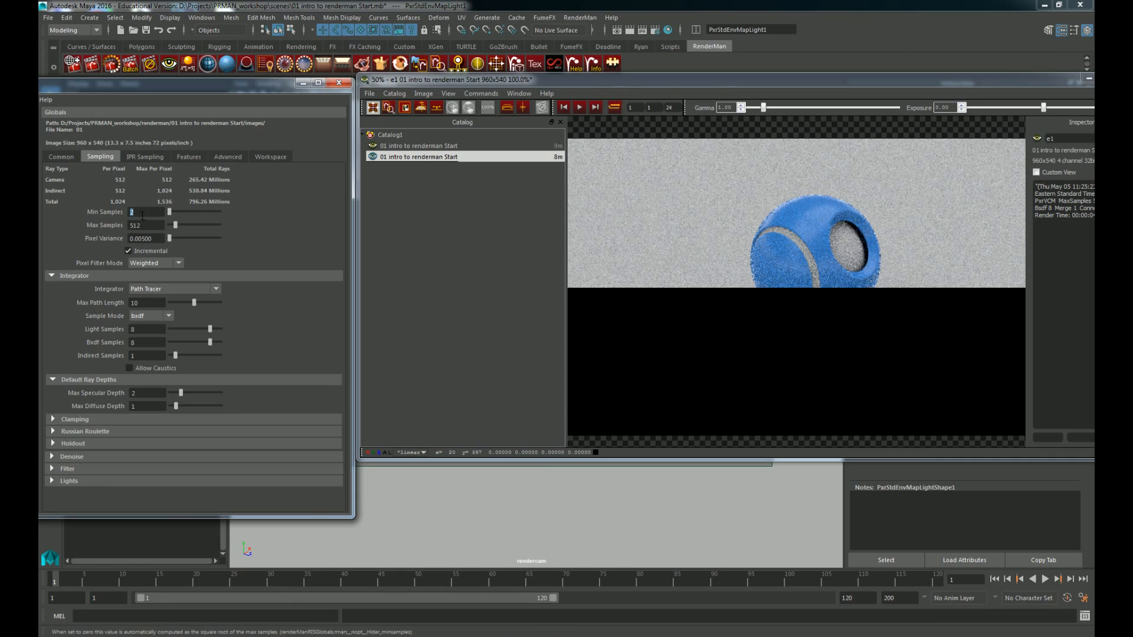
text(0)
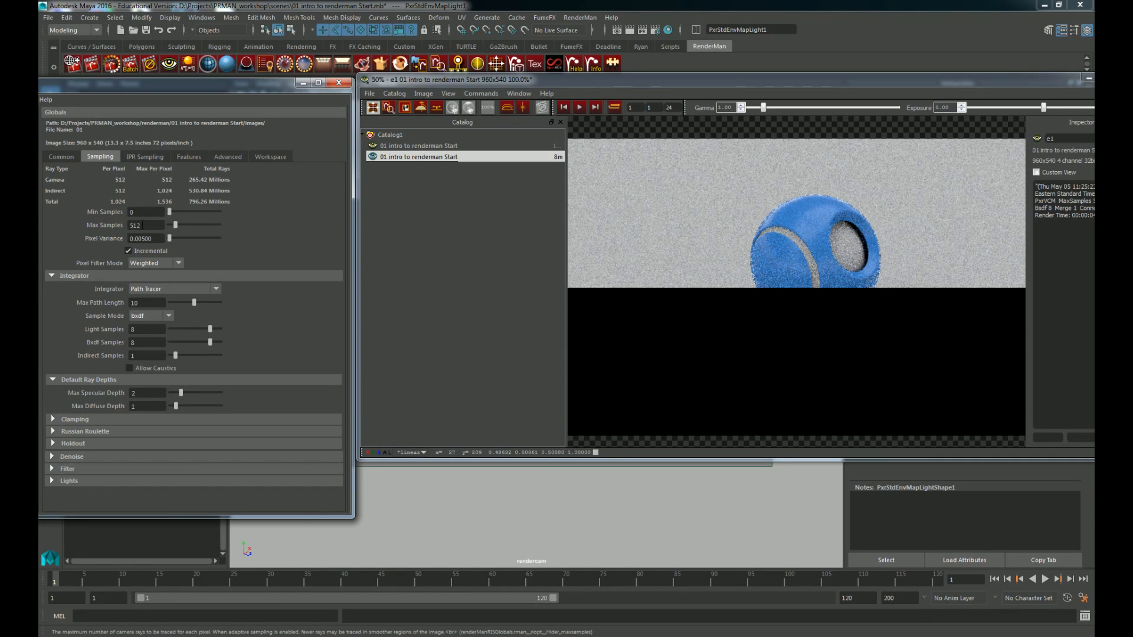
drag(142, 227, 114, 228)
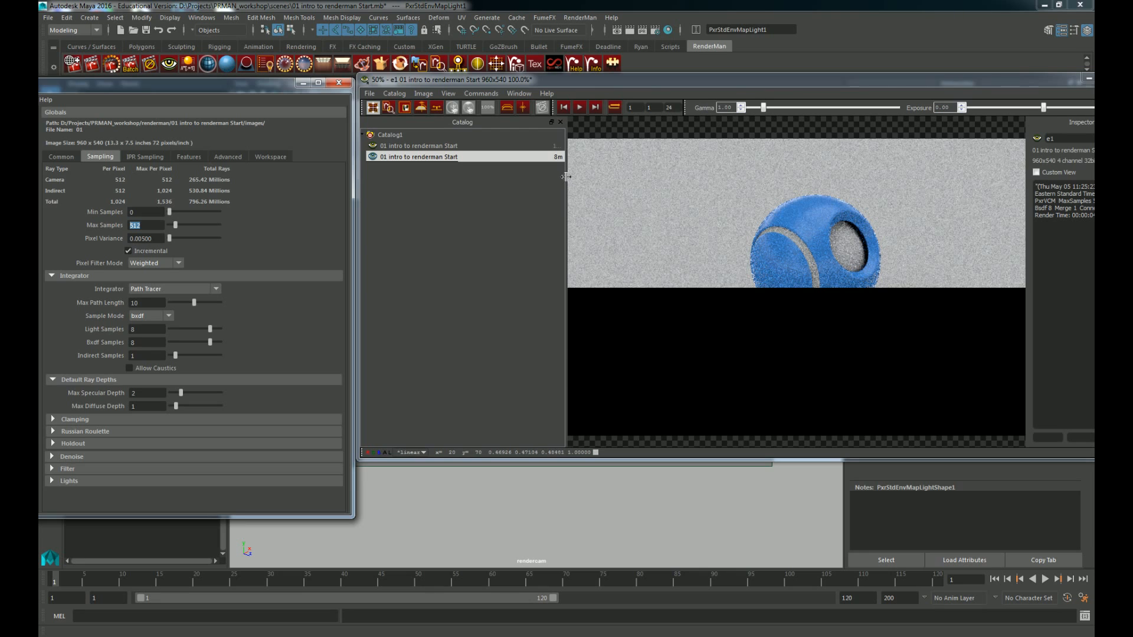
Step: Narrow the render catalog pane, start a new render with the current sampling settings, and cancel it partway through
drag(565, 177, 488, 207)
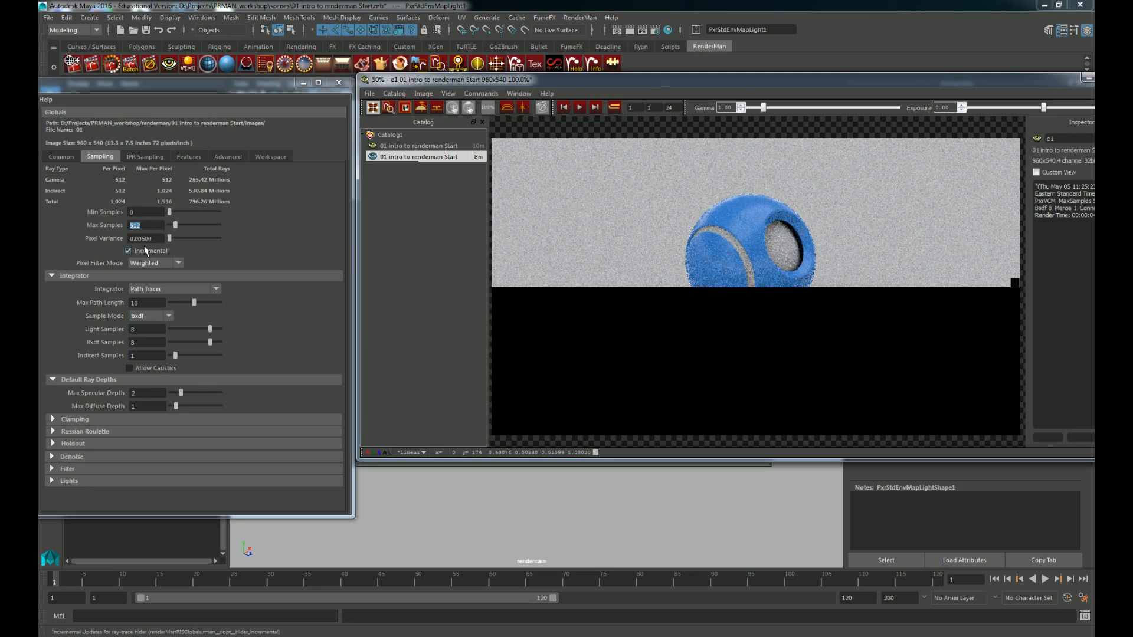
mouse_move(557, 83)
mouse_down()
mouse_move(551, 95)
mouse_move(560, 89)
mouse_up()
click(76, 68)
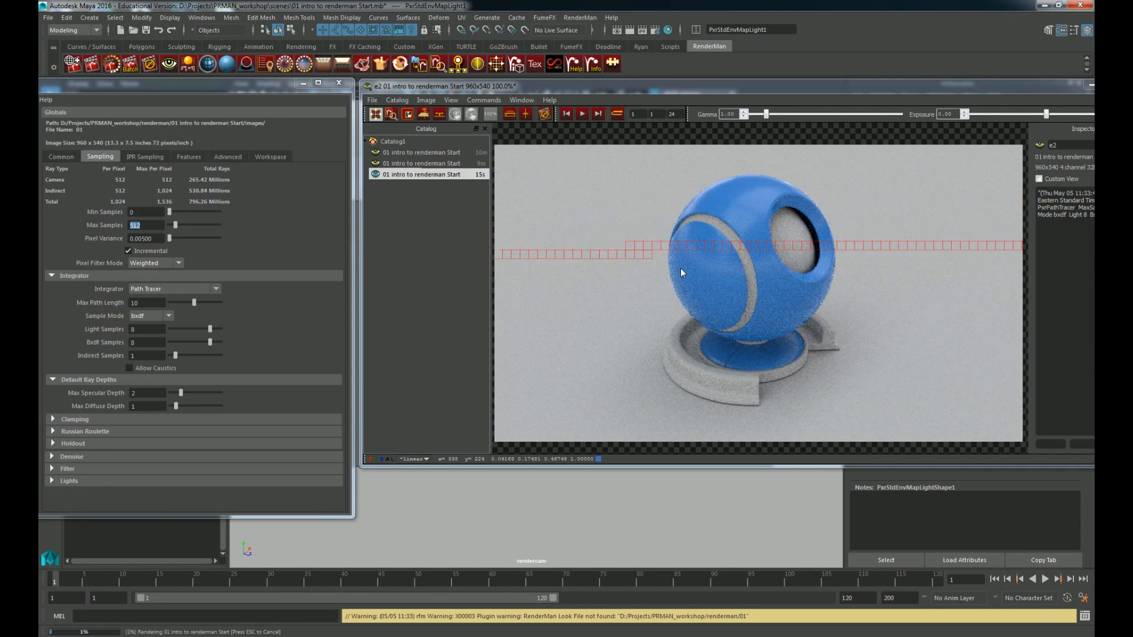
click(150, 66)
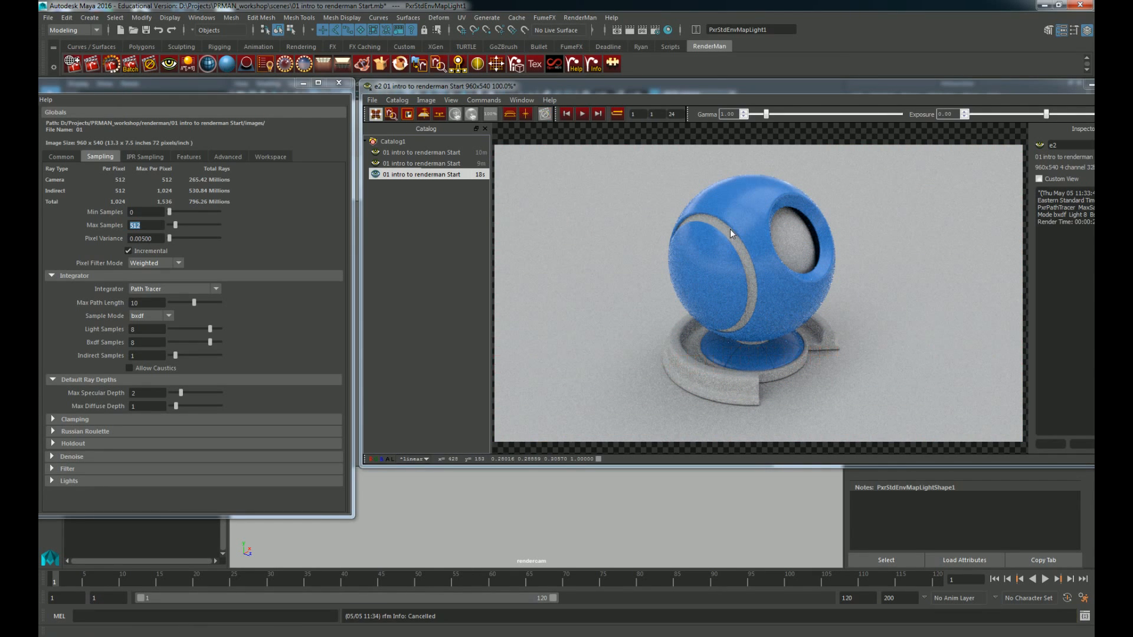
click(153, 66)
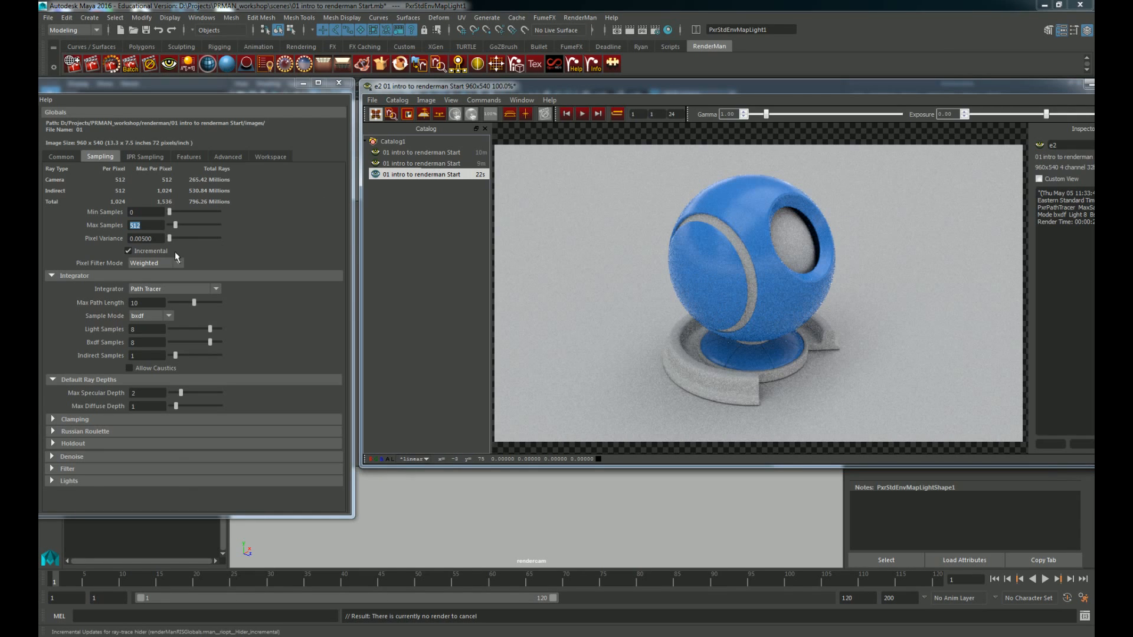
Step: Try a render with Incremental turned off, cancel it, and turn Incremental back on
click(152, 252)
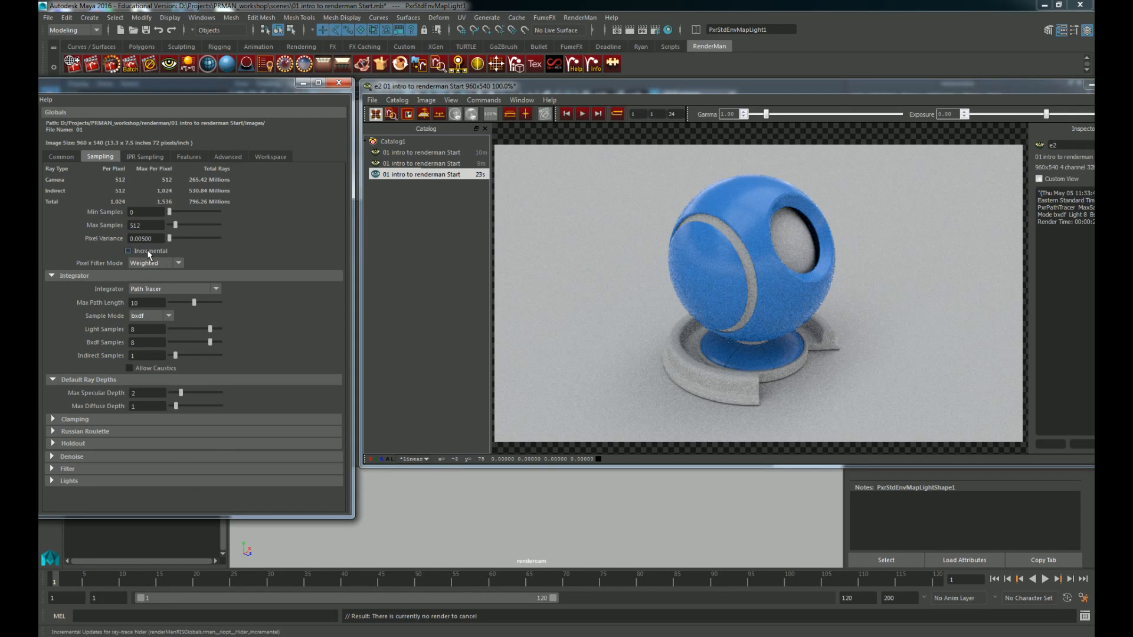
click(748, 250)
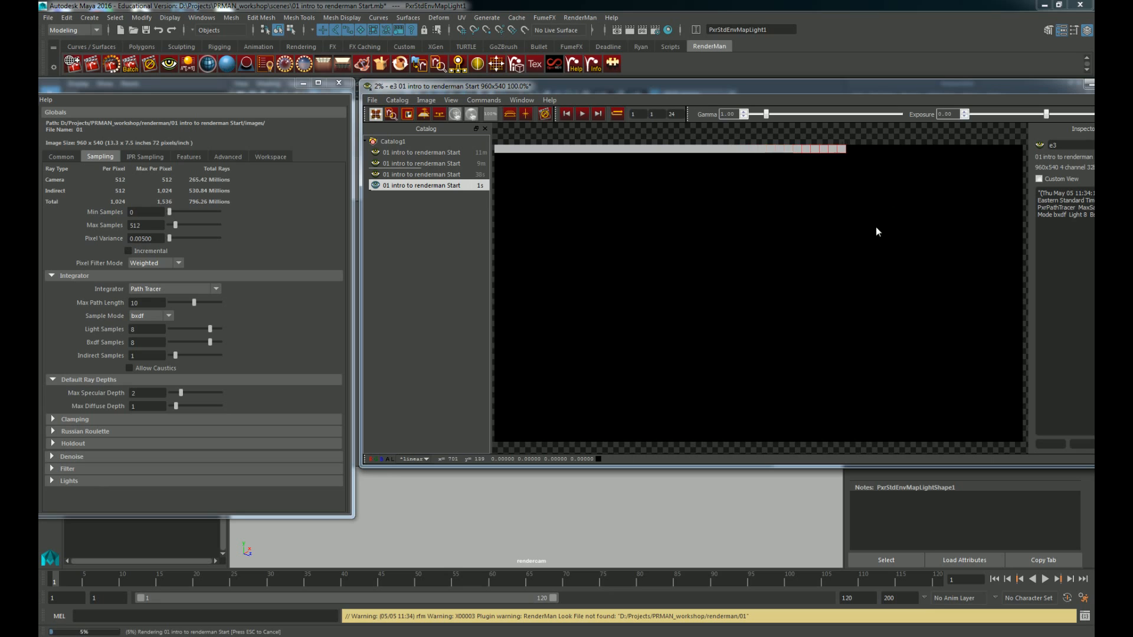
key(Escape)
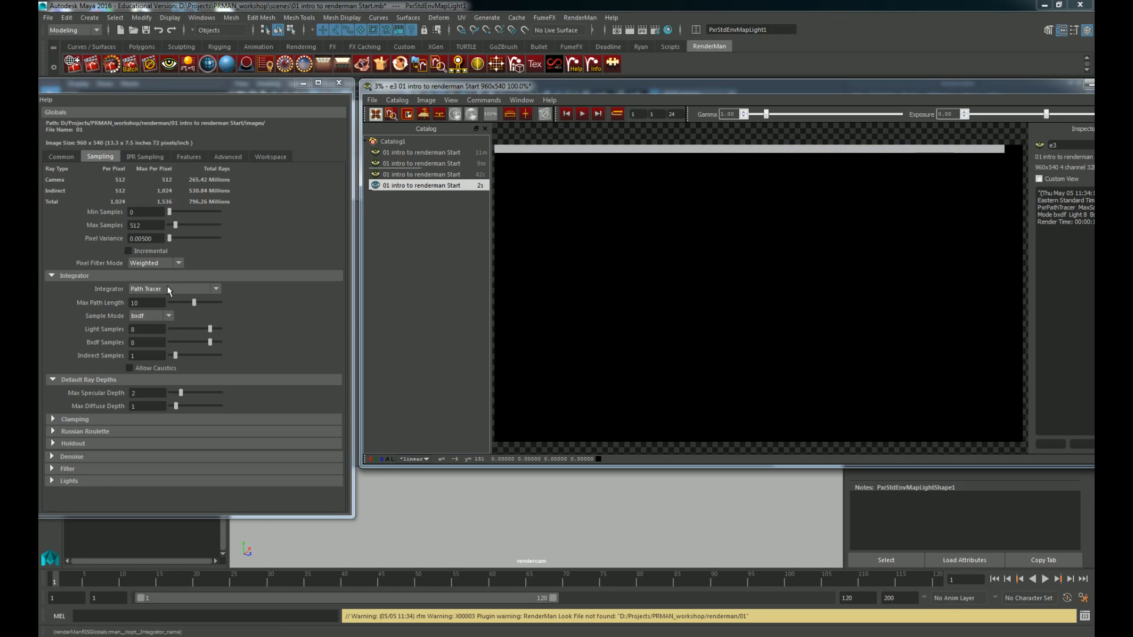
click(128, 251)
Step: Set Max Samples to 6 in the global Sampling settings and render the scene
double_click(133, 225)
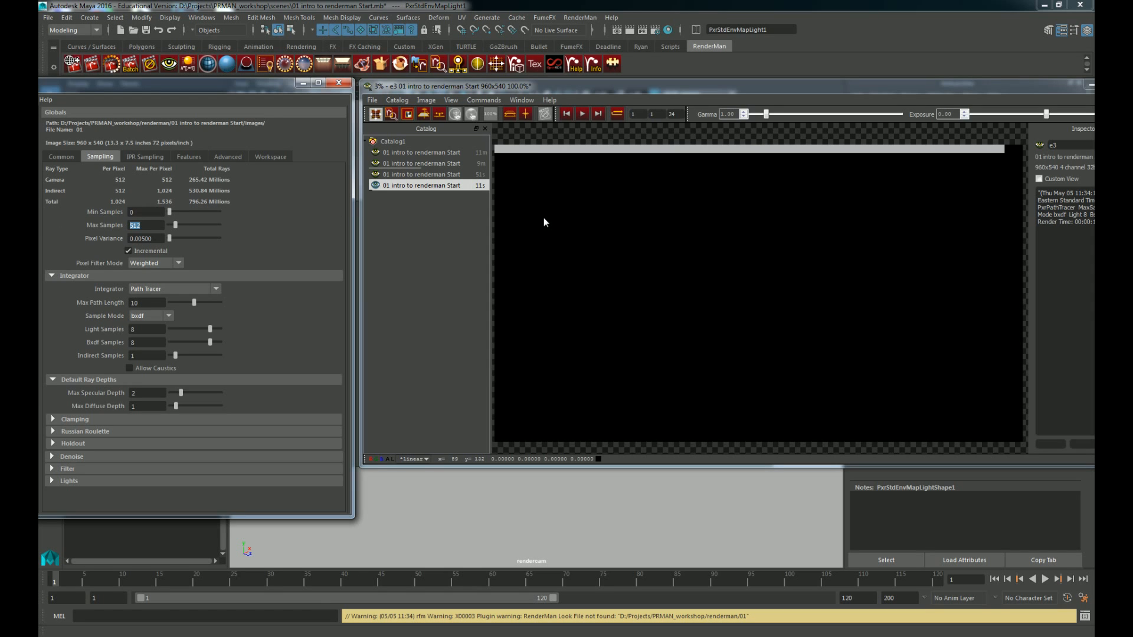
text(6)
key(Return)
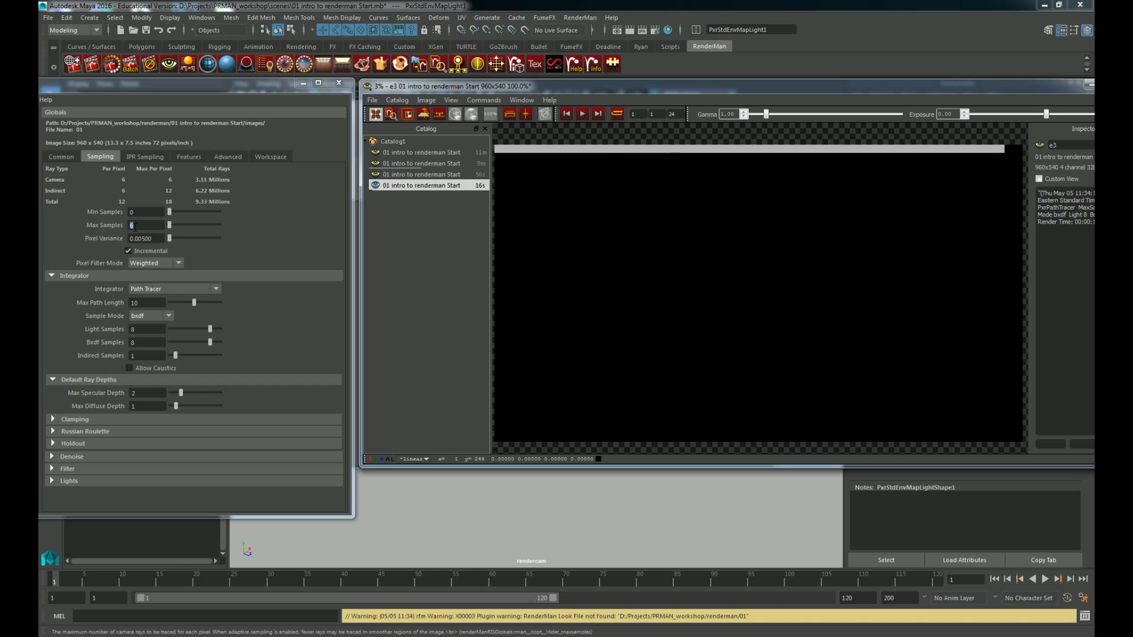
click(91, 63)
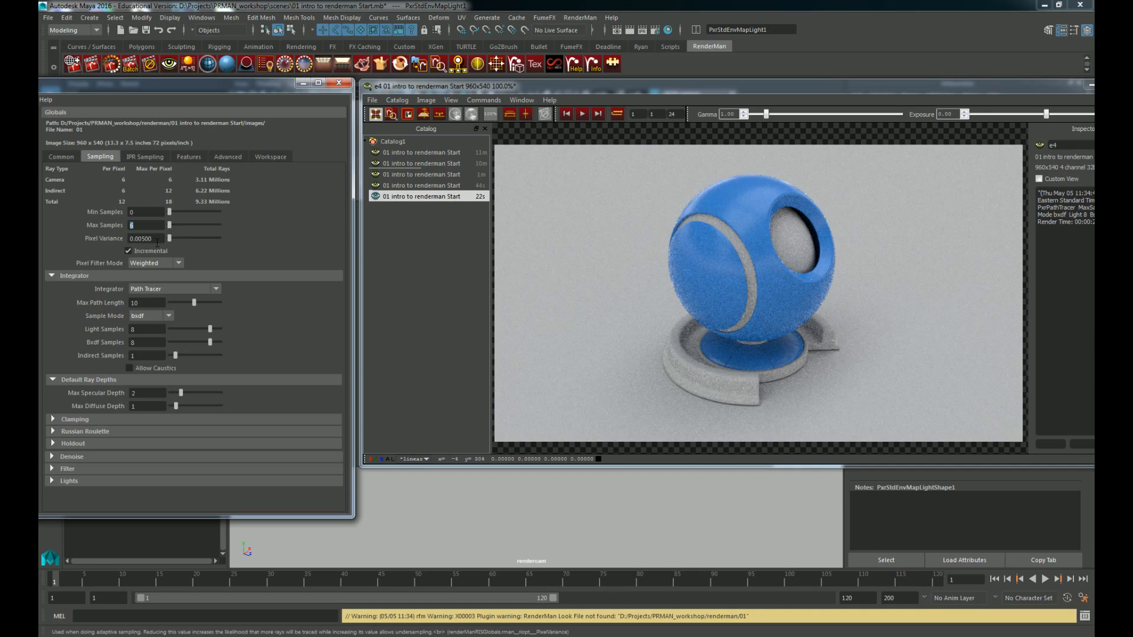
Step: Set Max Samples to 16 and Pixel Variance to 0.1, and render the scene again
key(shift+Tab)
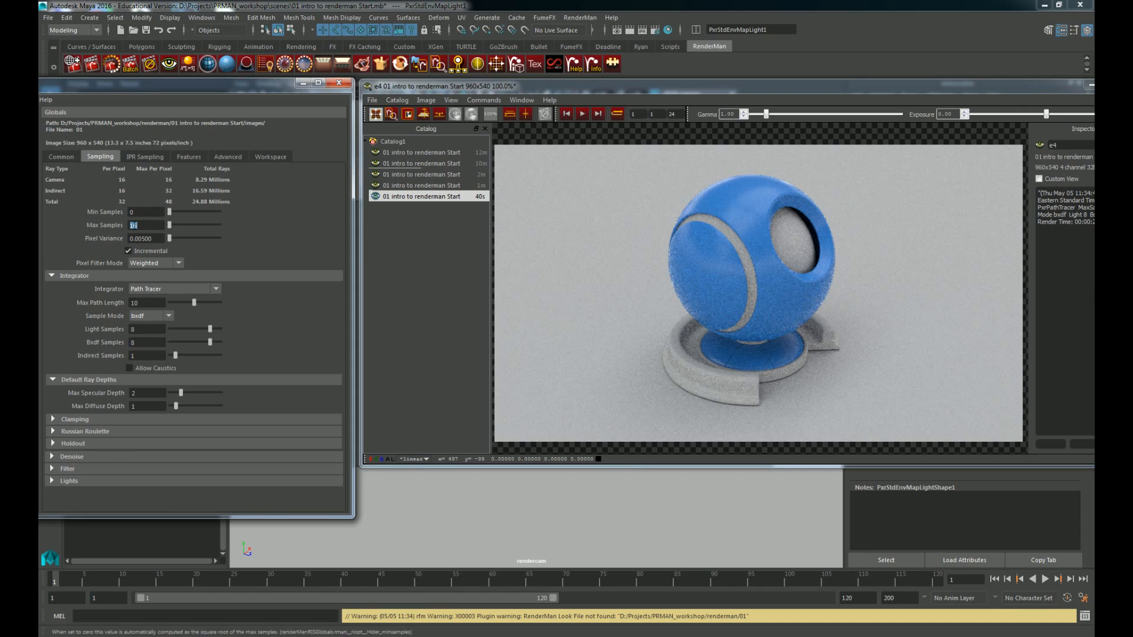
click(162, 239)
key(Return)
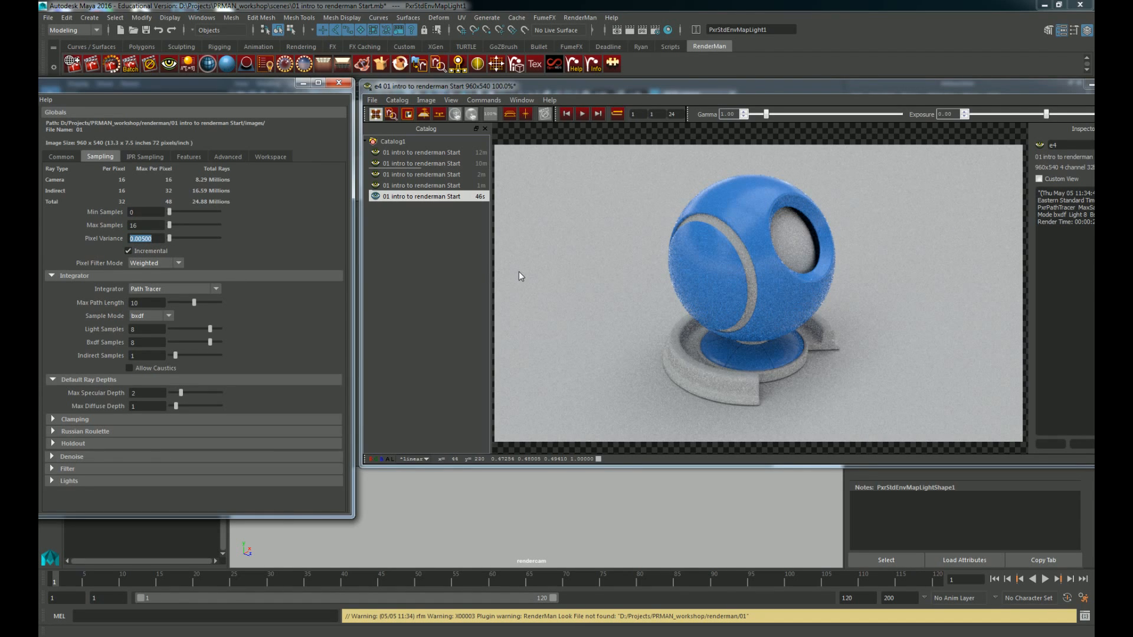
text(0.1)
key(Return)
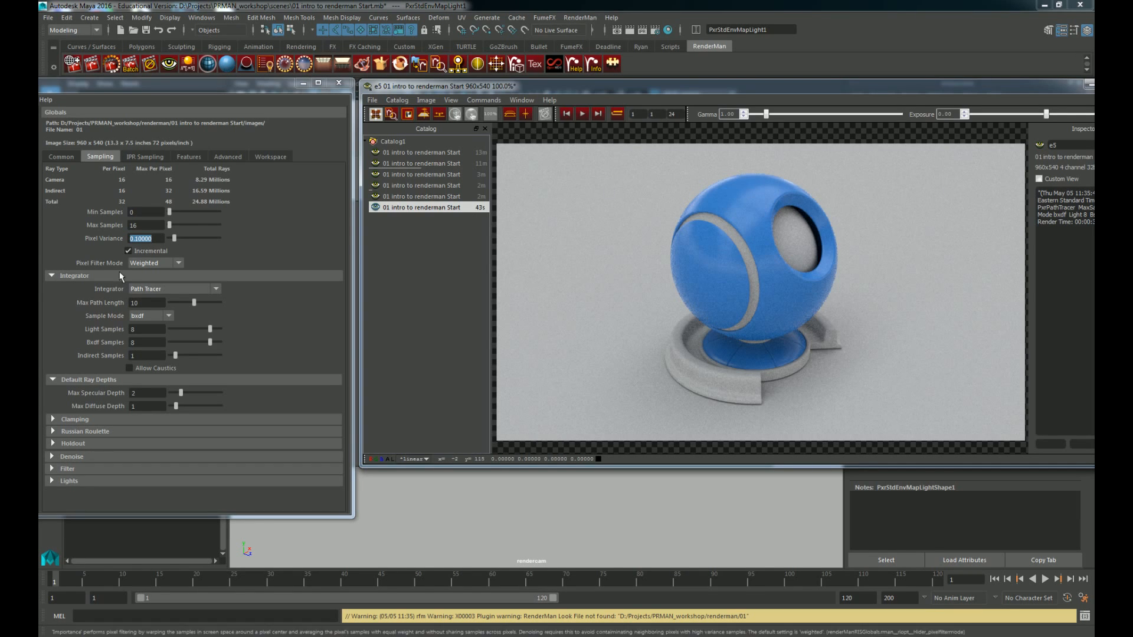
Step: Review the Pixel Variance, Min Samples and Max Samples values against the latest render
click(153, 236)
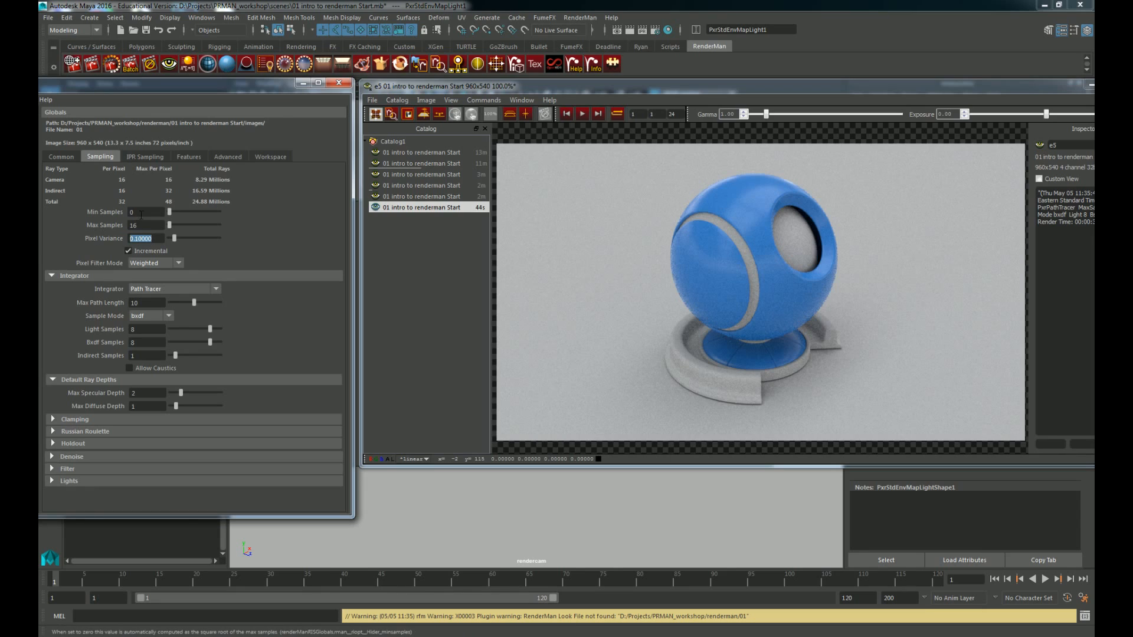
double_click(136, 212)
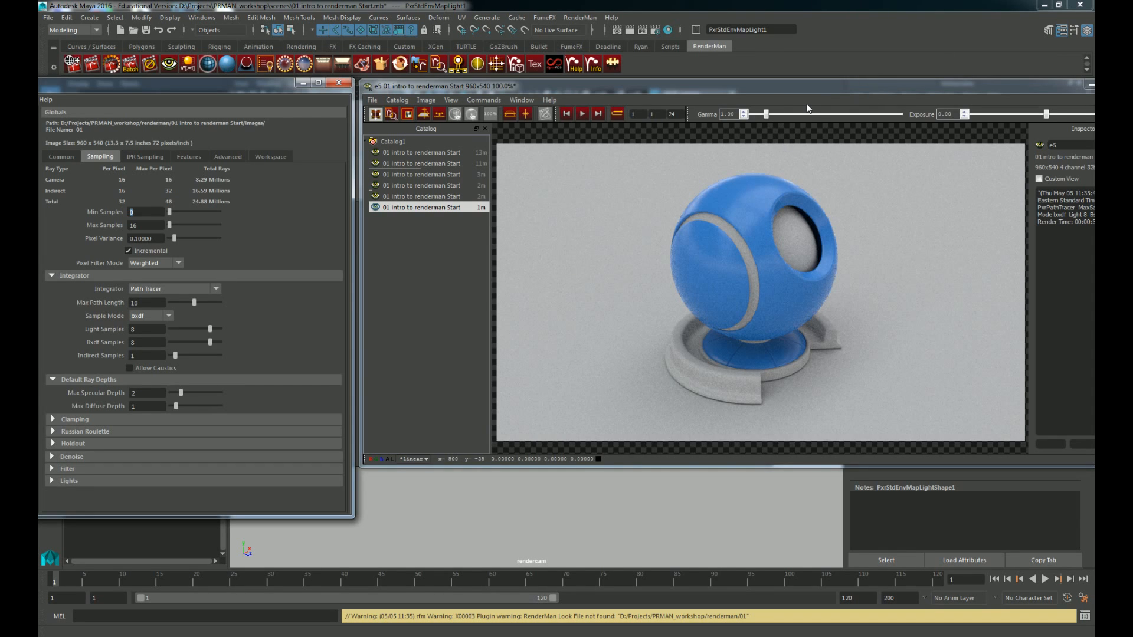
mouse_move(114, 232)
click(430, 274)
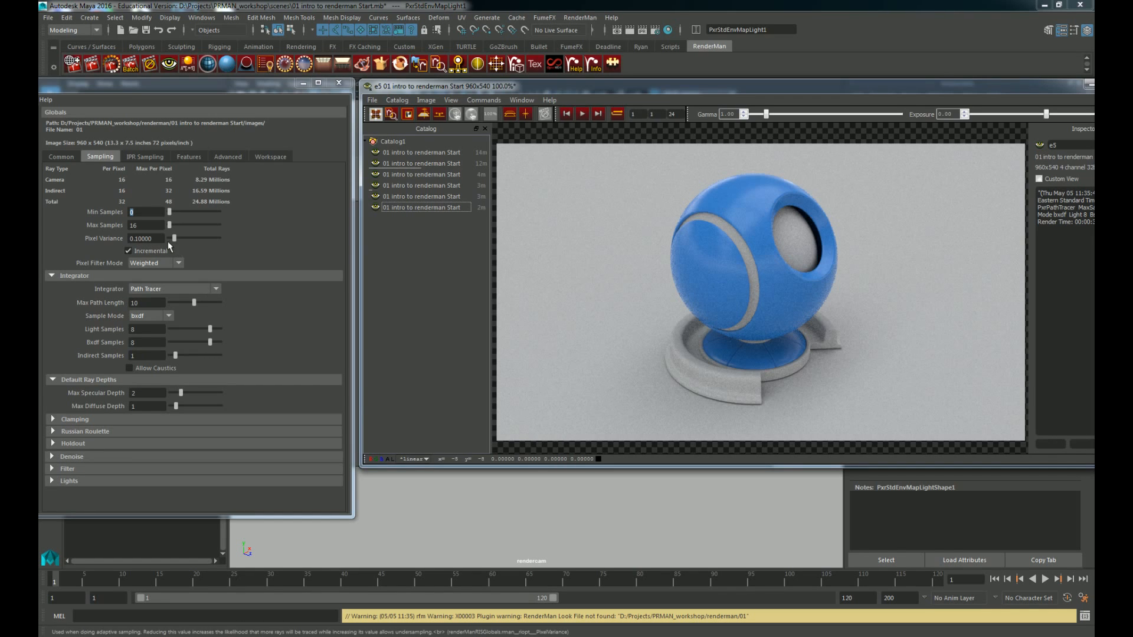
Step: Set Pixel Variance to 0.005 and Max Samples to 32 in the global Sampling settings
double_click(143, 238)
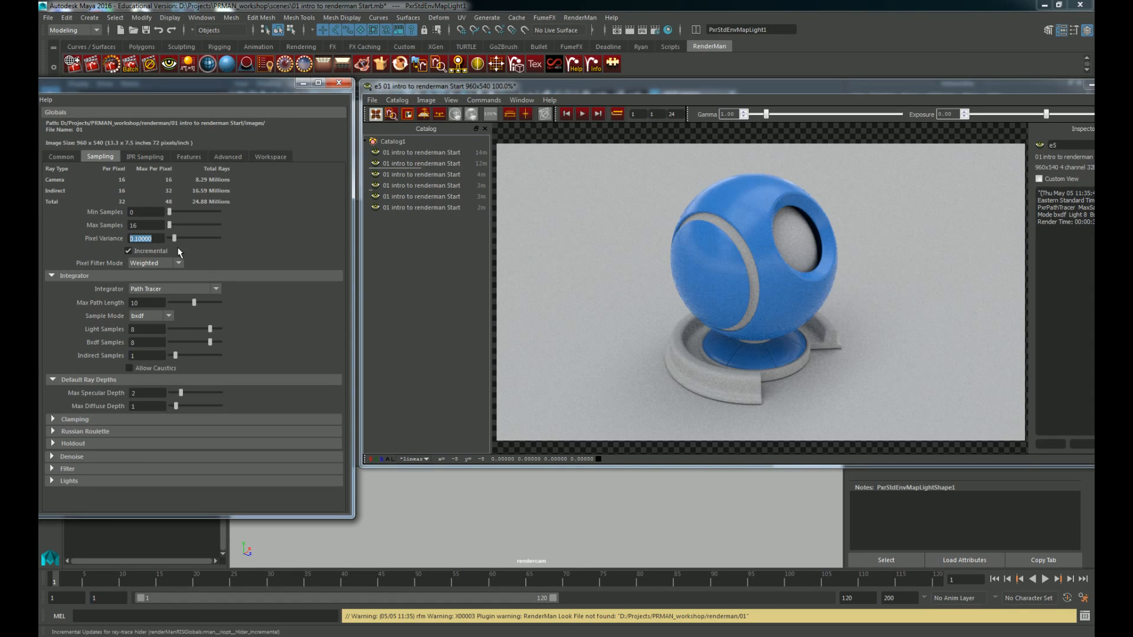
click(160, 240)
key(Return)
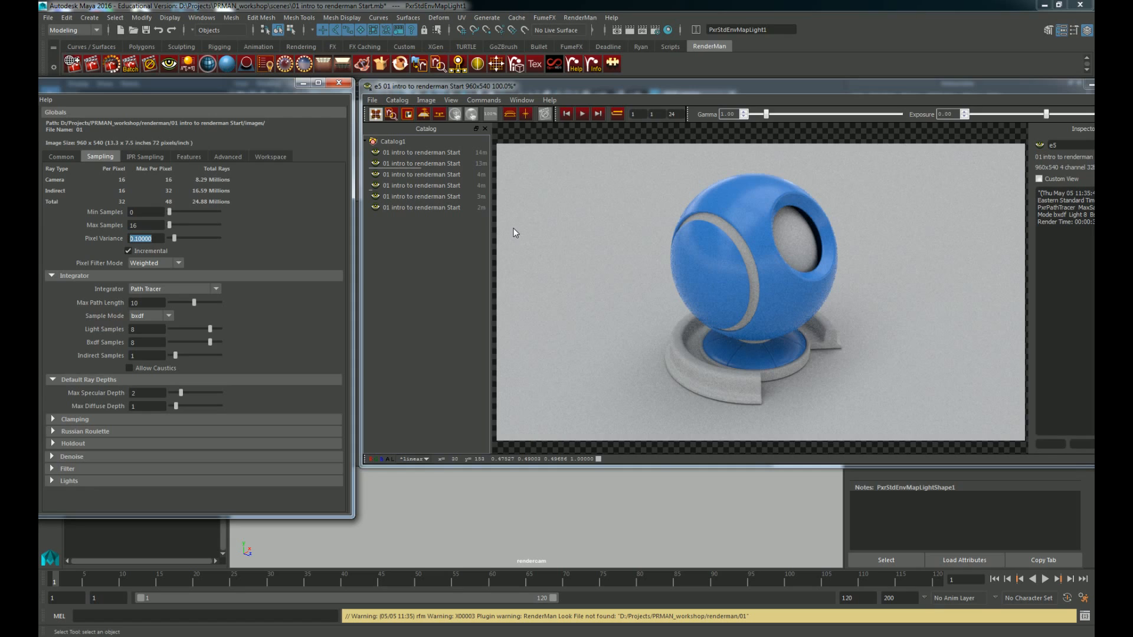
text(0.0)
key(Return)
text(0.005)
key(Return)
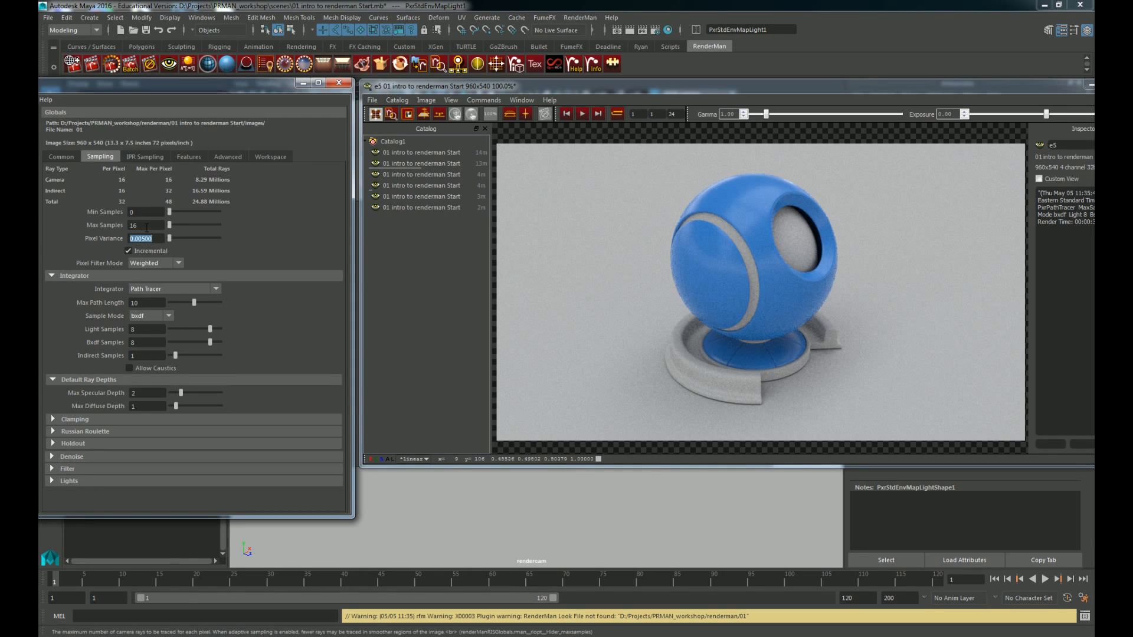
key(shift+Tab)
text(32)
key(Return)
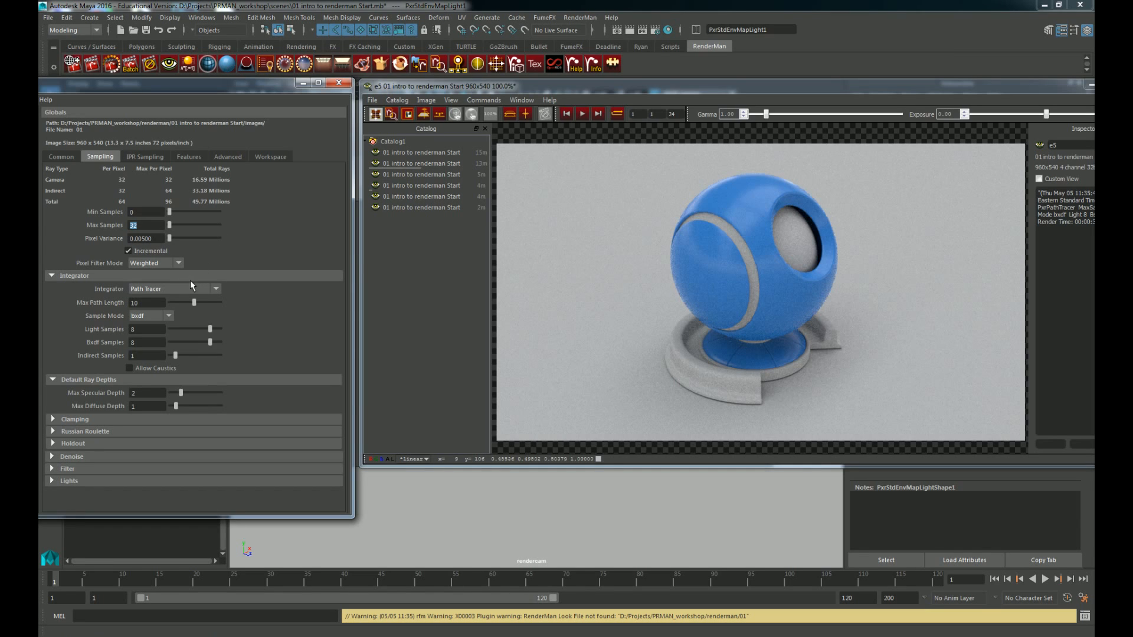
Step: Check the available integrators, keep Path Tracer selected, and set Max Path Length to 10
click(172, 290)
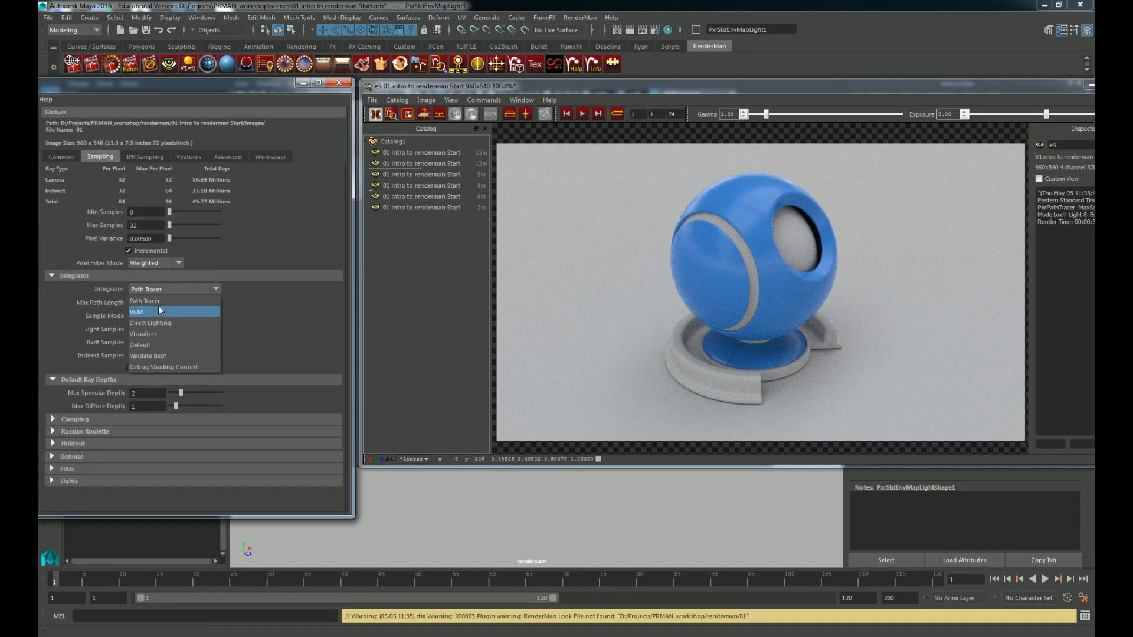
click(158, 303)
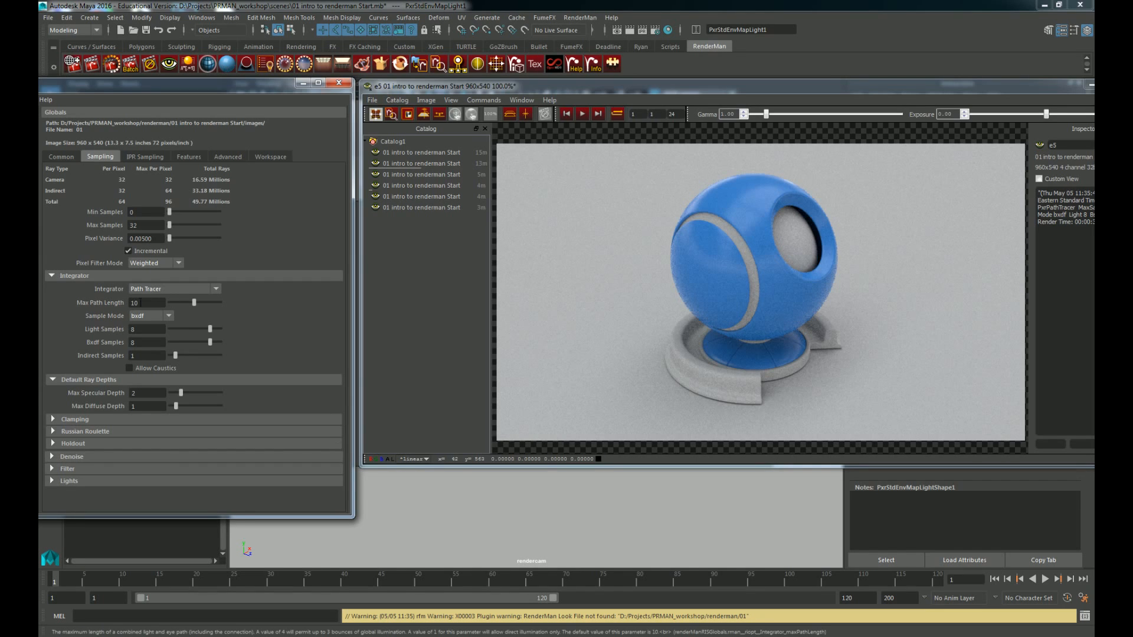
double_click(135, 303)
text(4)
text(10)
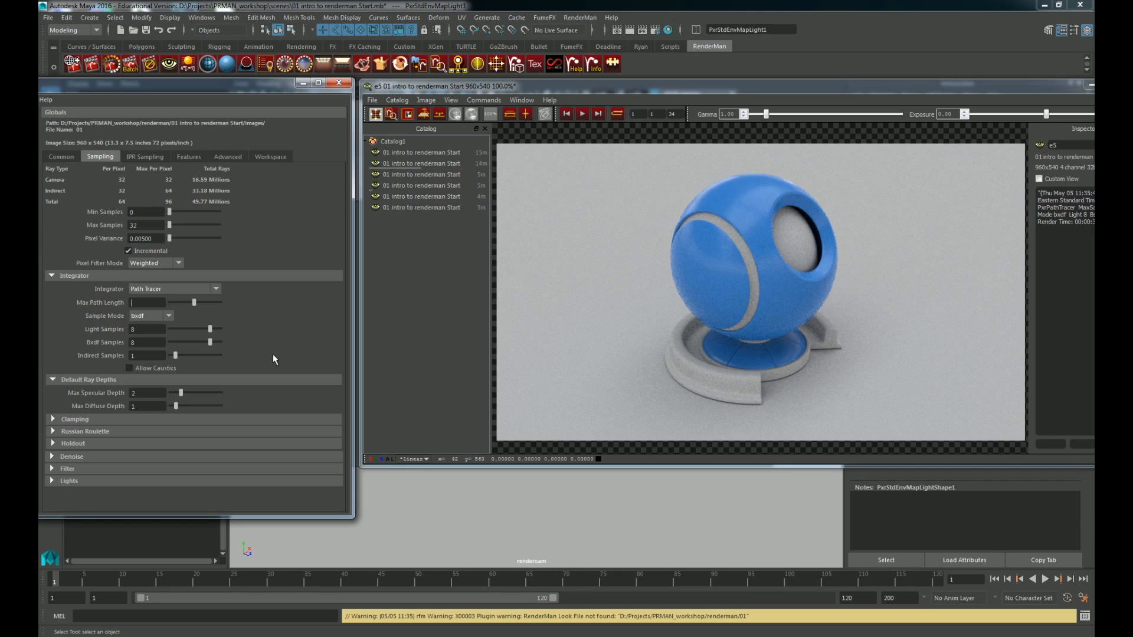
text(10)
key(Return)
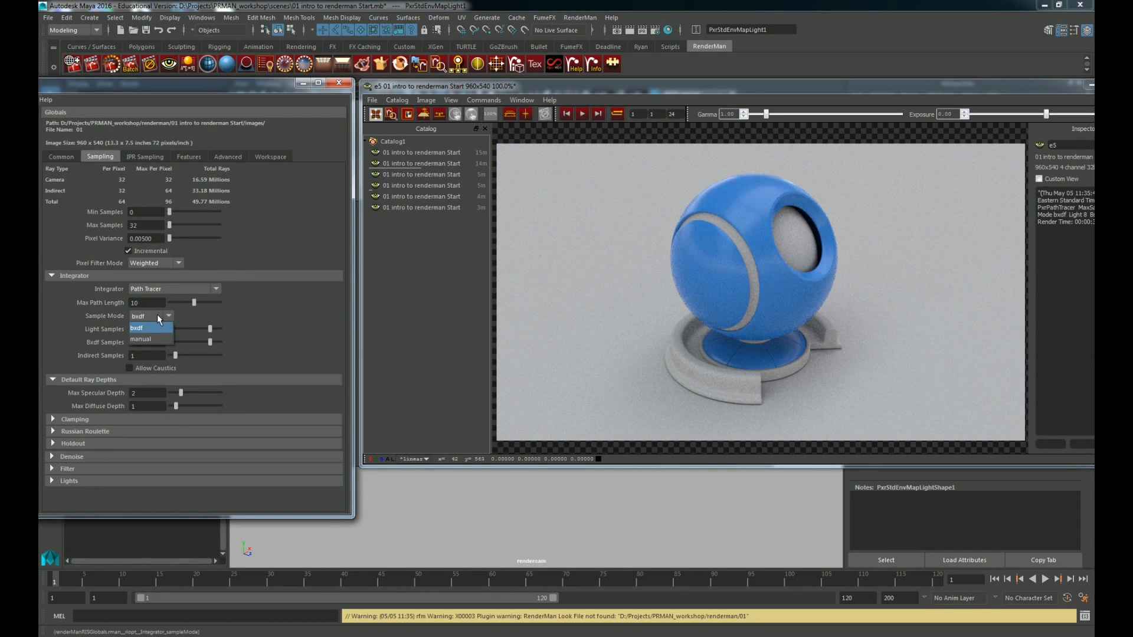
Step: Switch Sample Mode to manual to inspect the separate per-type sample counts, and return it to bxdf
click(144, 339)
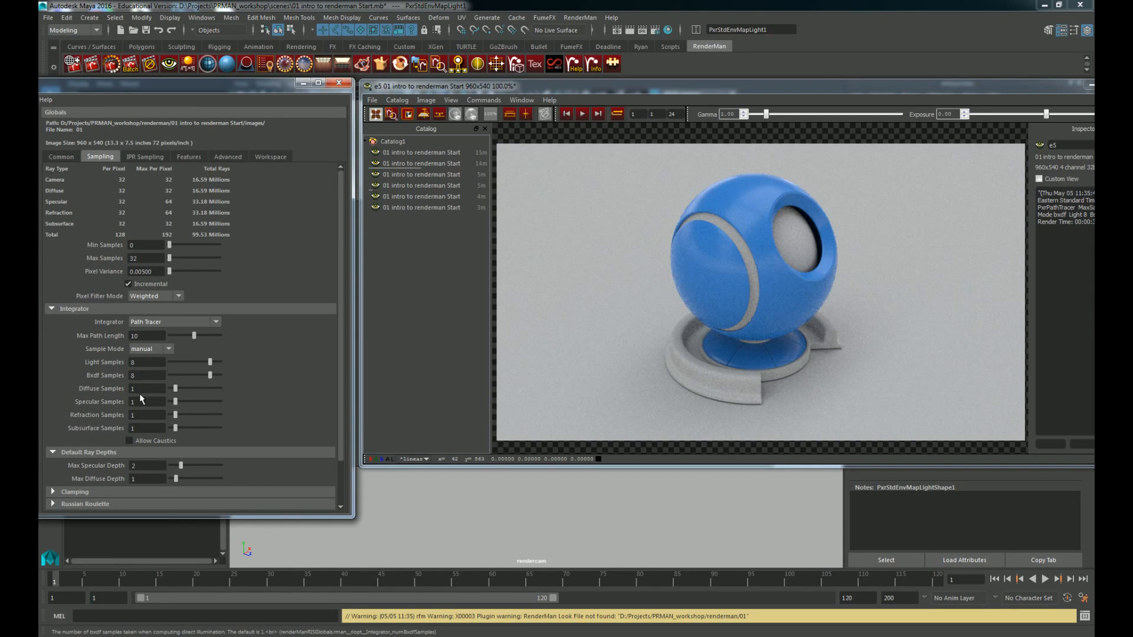
click(169, 349)
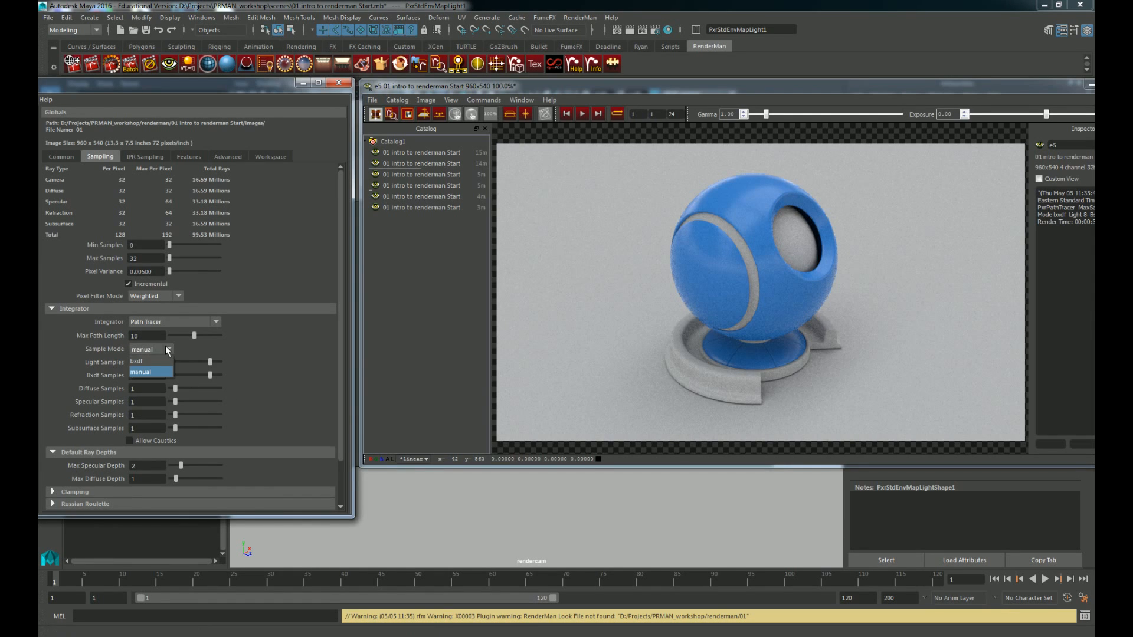
click(163, 363)
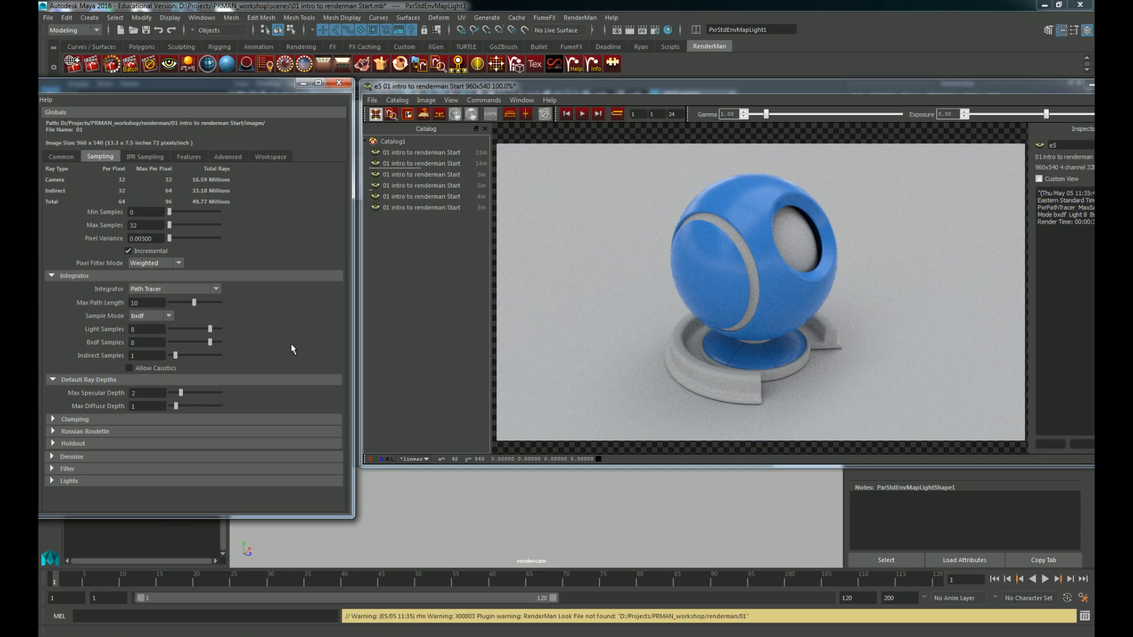
Step: Review the Bxdf Samples, Indirect Samples and Max Specular Depth settings in the global Sampling settings
double_click(133, 343)
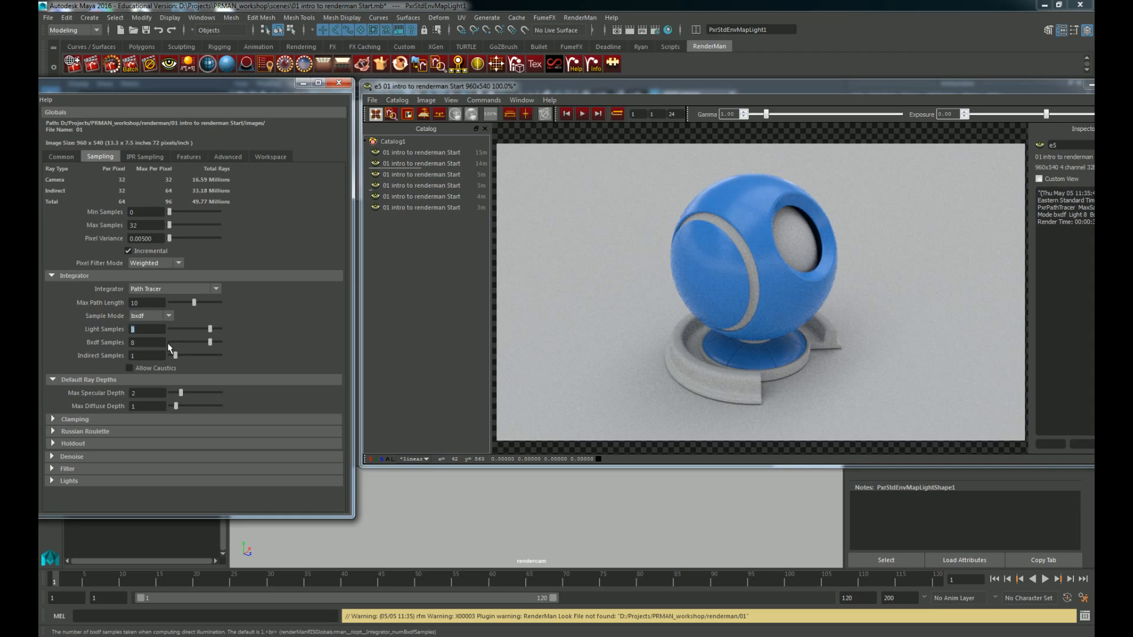
double_click(134, 356)
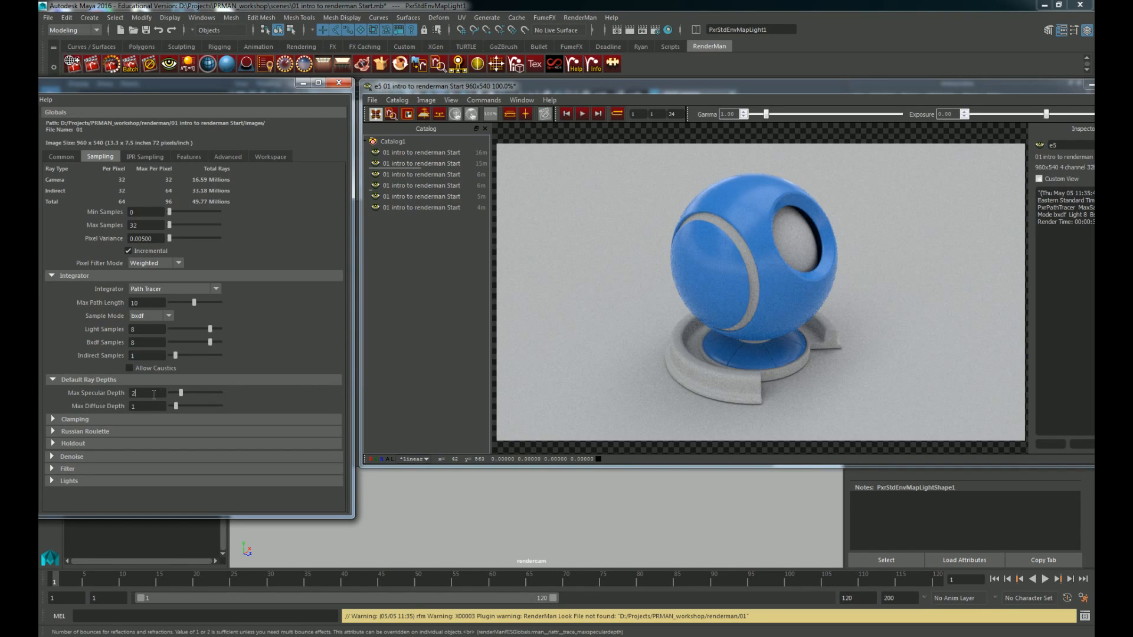
drag(153, 395, 111, 393)
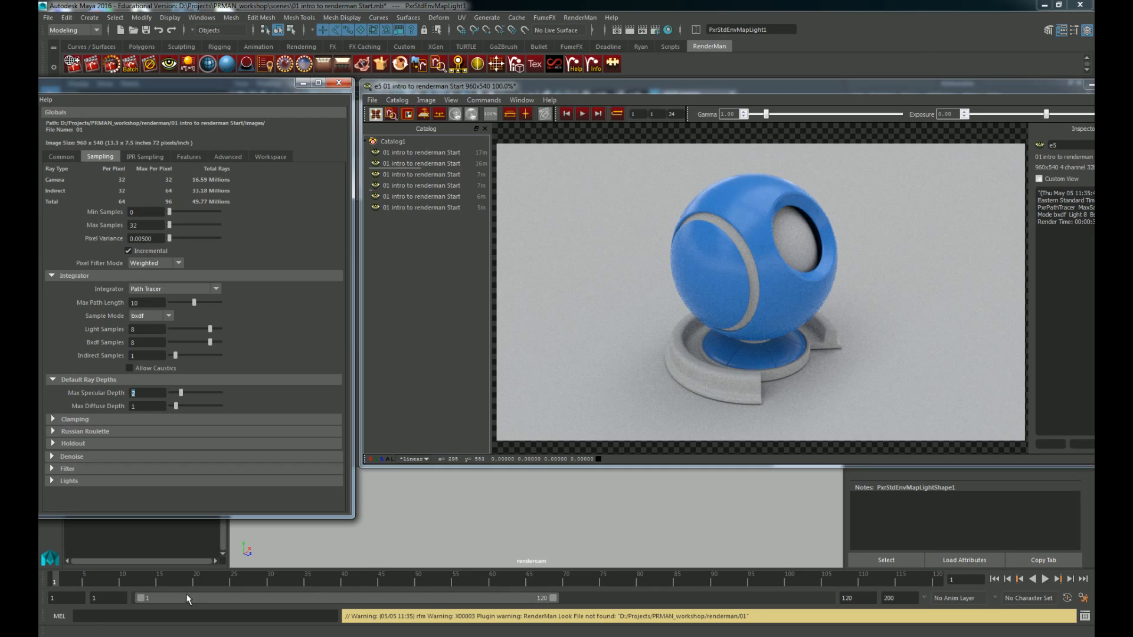
Step: Examine the Clamping, Russian Roulette and Holdout settings one by one, collapsing each section after viewing it
click(54, 420)
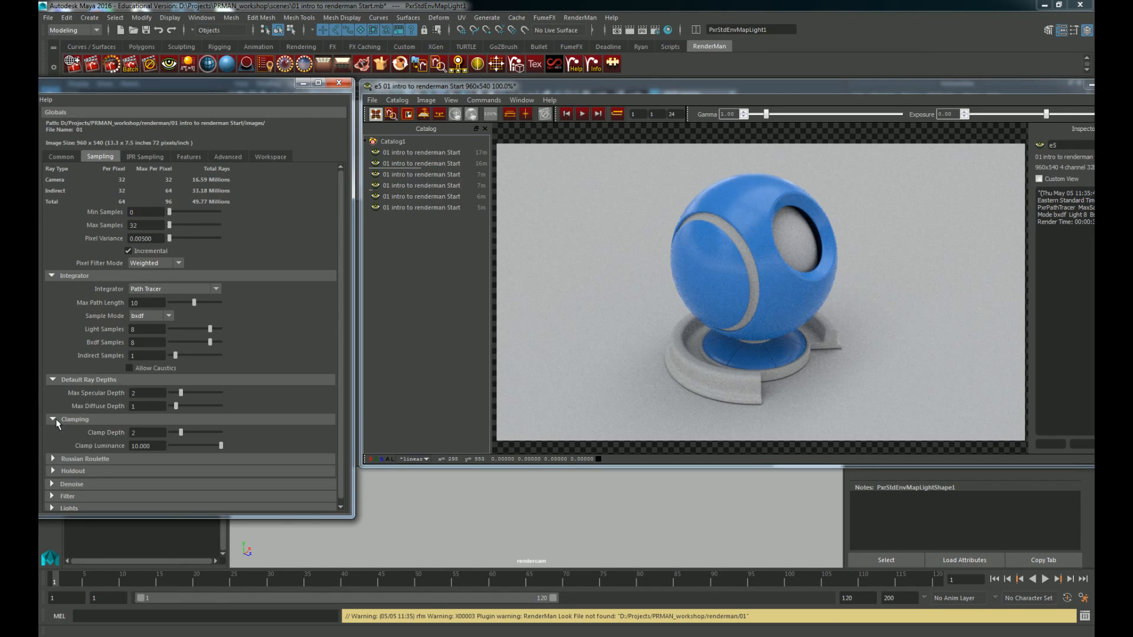
click(54, 420)
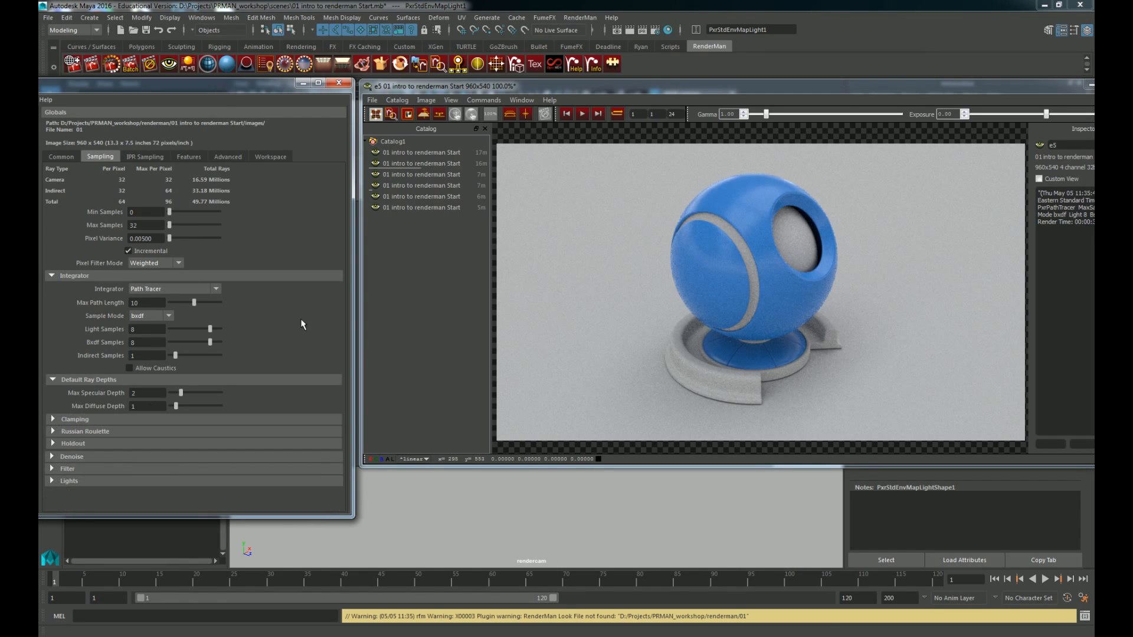
click(84, 435)
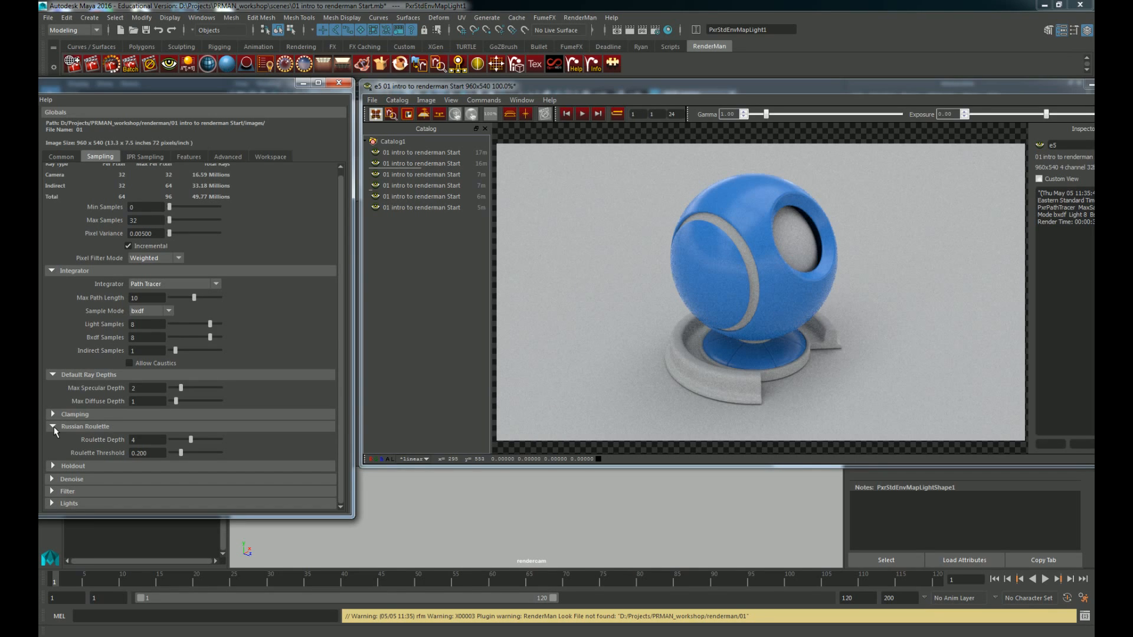
click(141, 453)
click(88, 426)
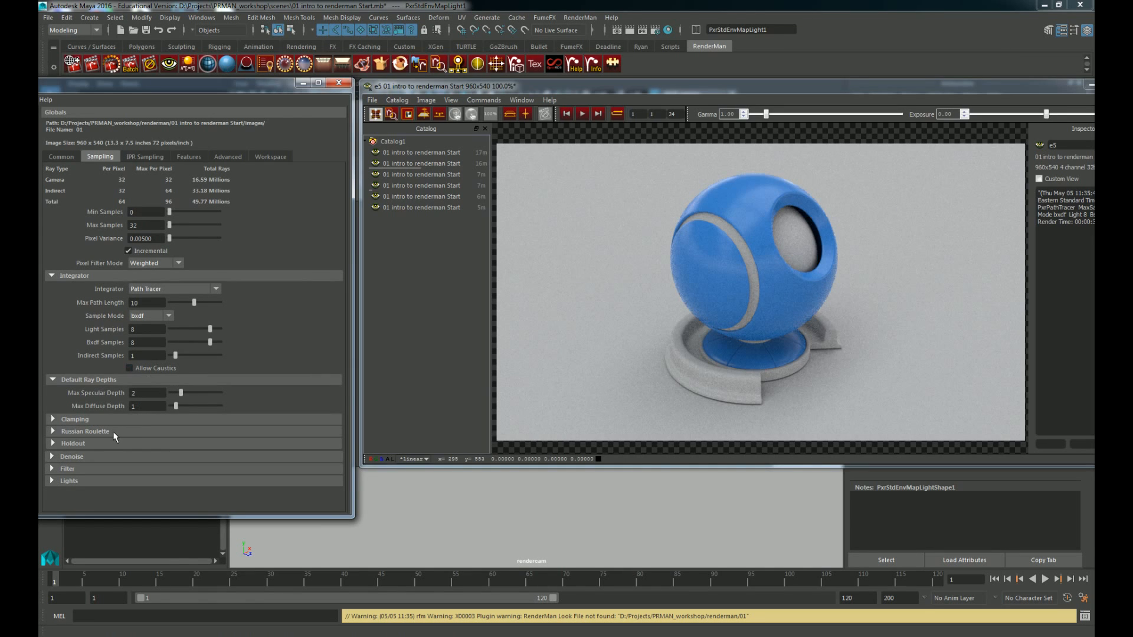
click(92, 442)
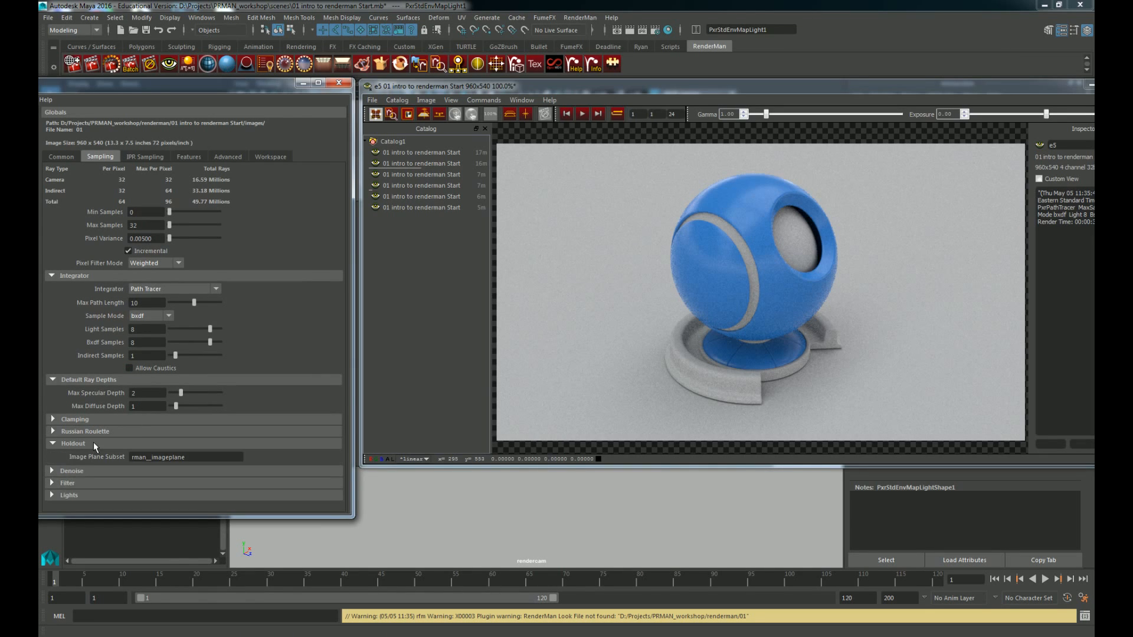
click(98, 442)
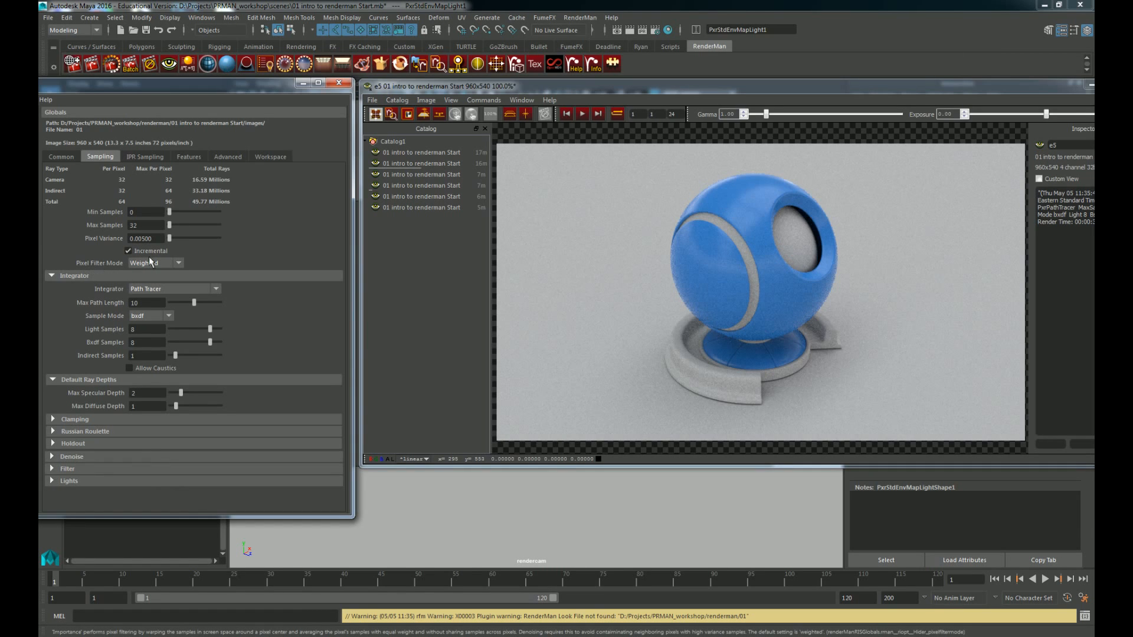
Step: Examine the Denoise and Filter sections, including the available filter types, keeping gaussian and collapsing Filter
click(69, 456)
click(67, 456)
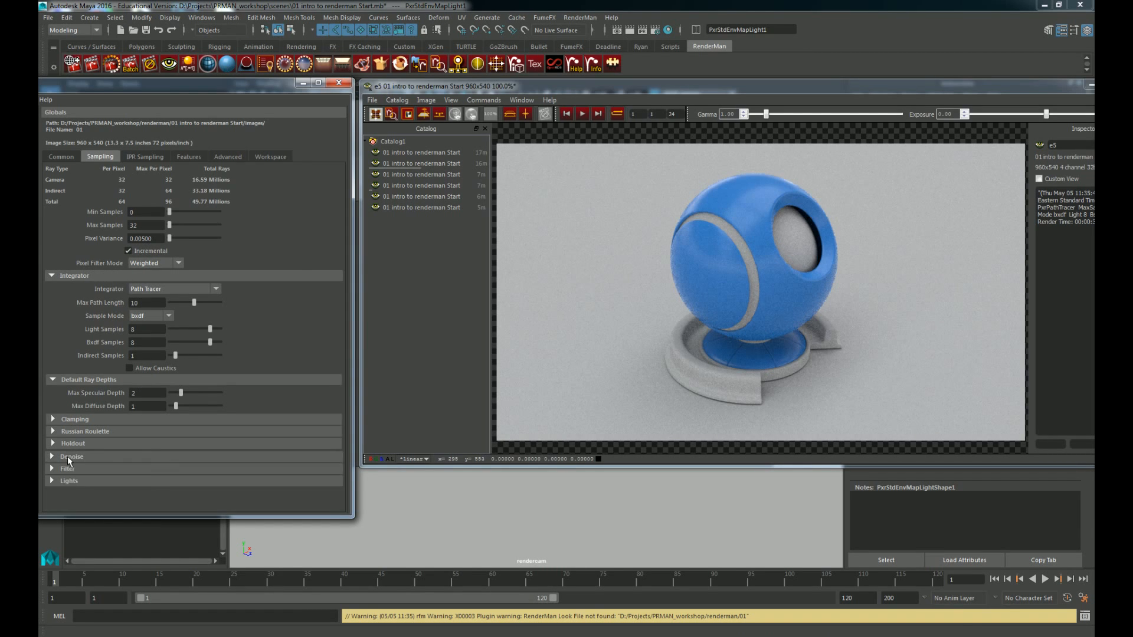
click(68, 457)
click(68, 456)
click(62, 469)
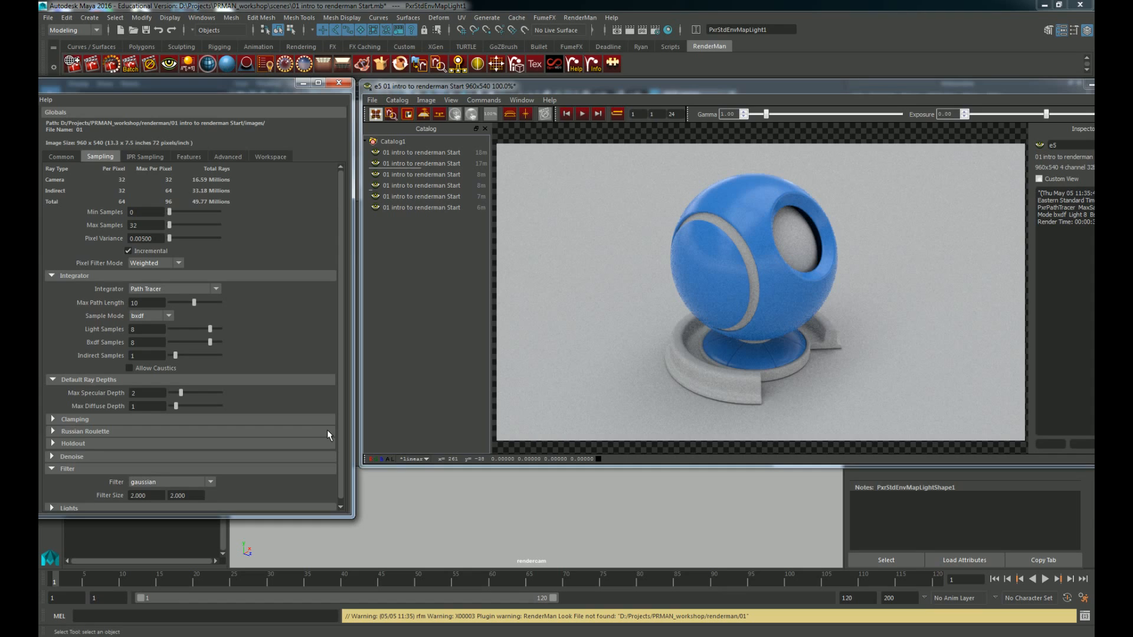
click(212, 474)
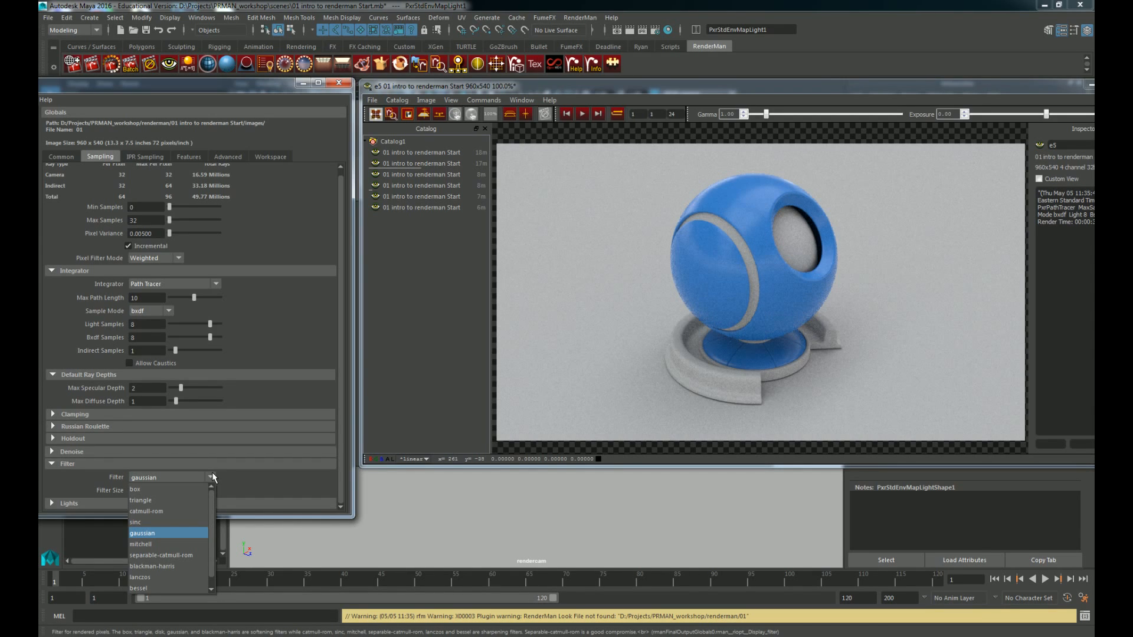
click(187, 451)
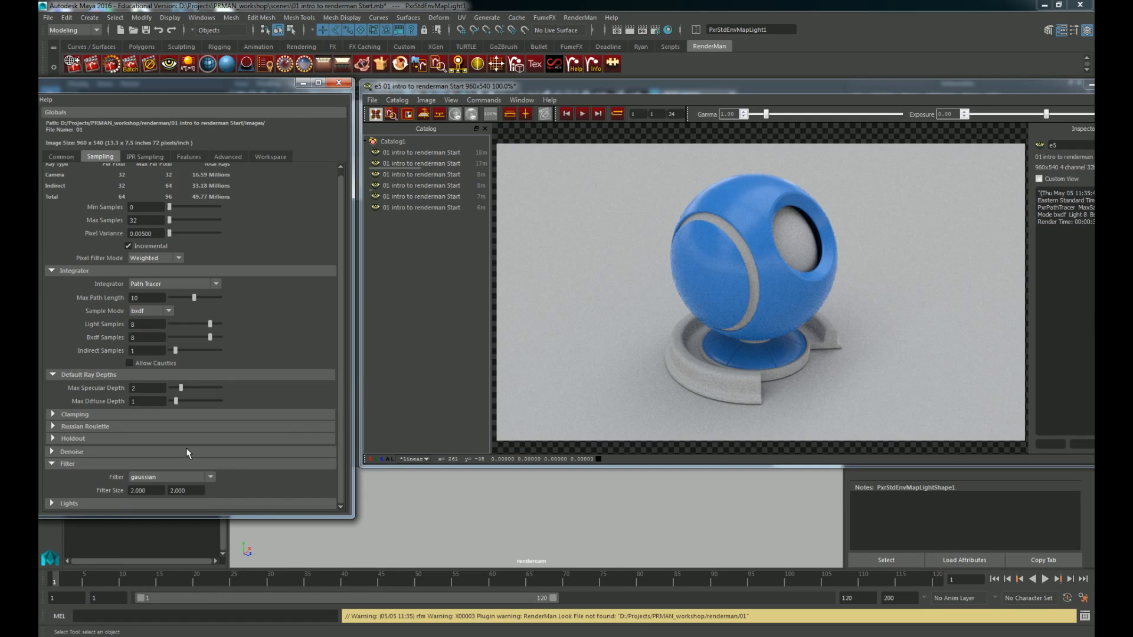
click(64, 464)
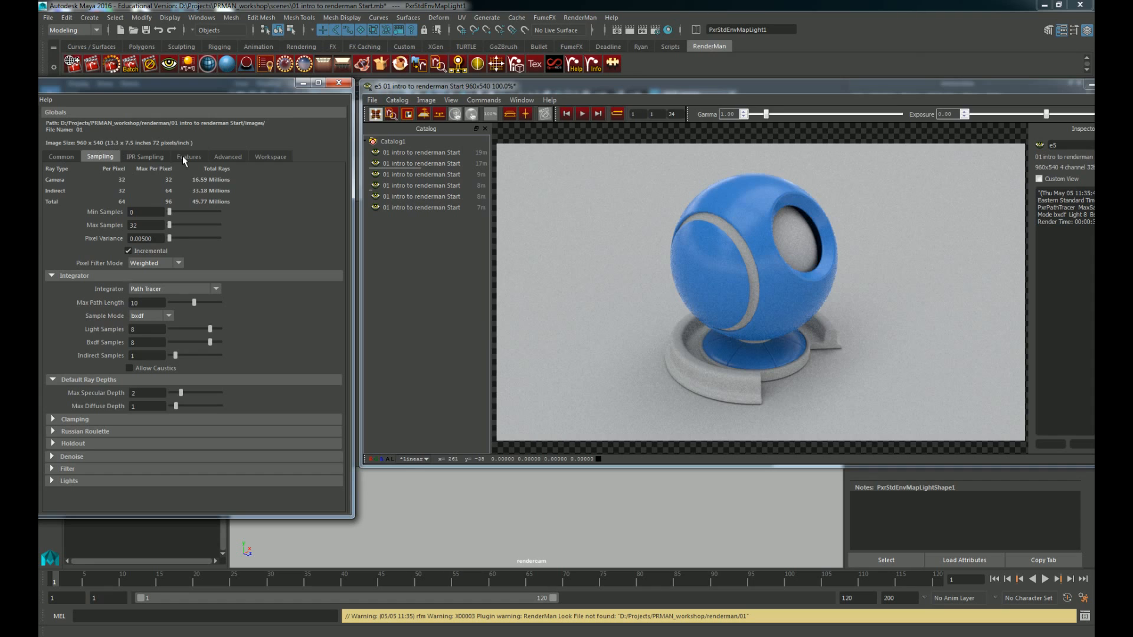
Step: Show the IPR Sampling settings and expand Clamping, Russian Roulette and Holdout to review their values
click(143, 157)
click(115, 380)
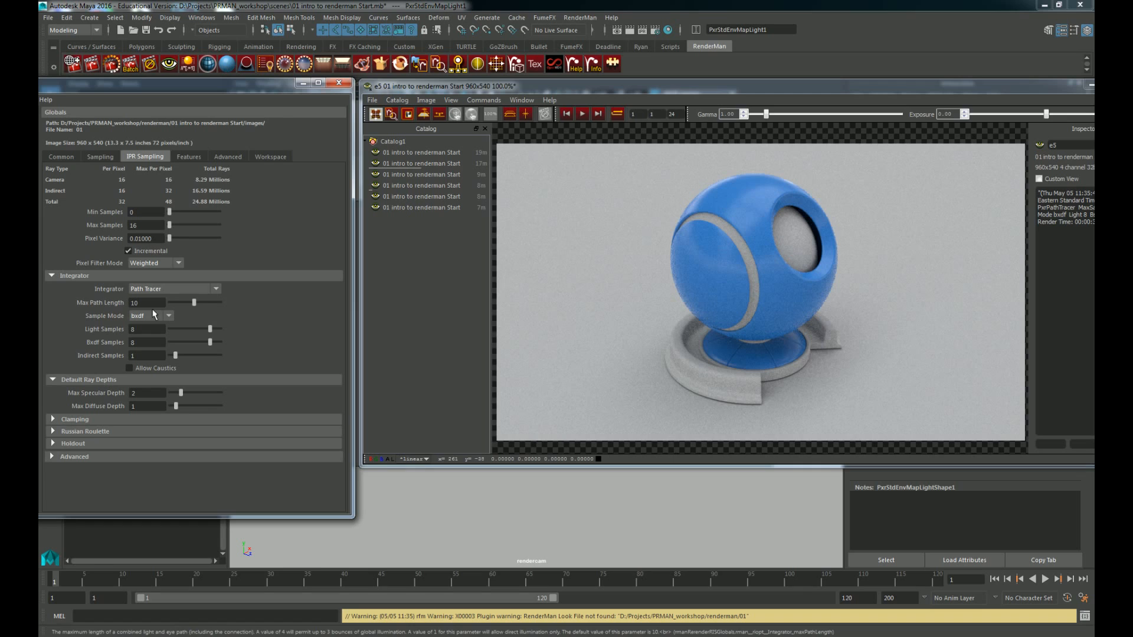
click(122, 419)
click(98, 459)
click(94, 496)
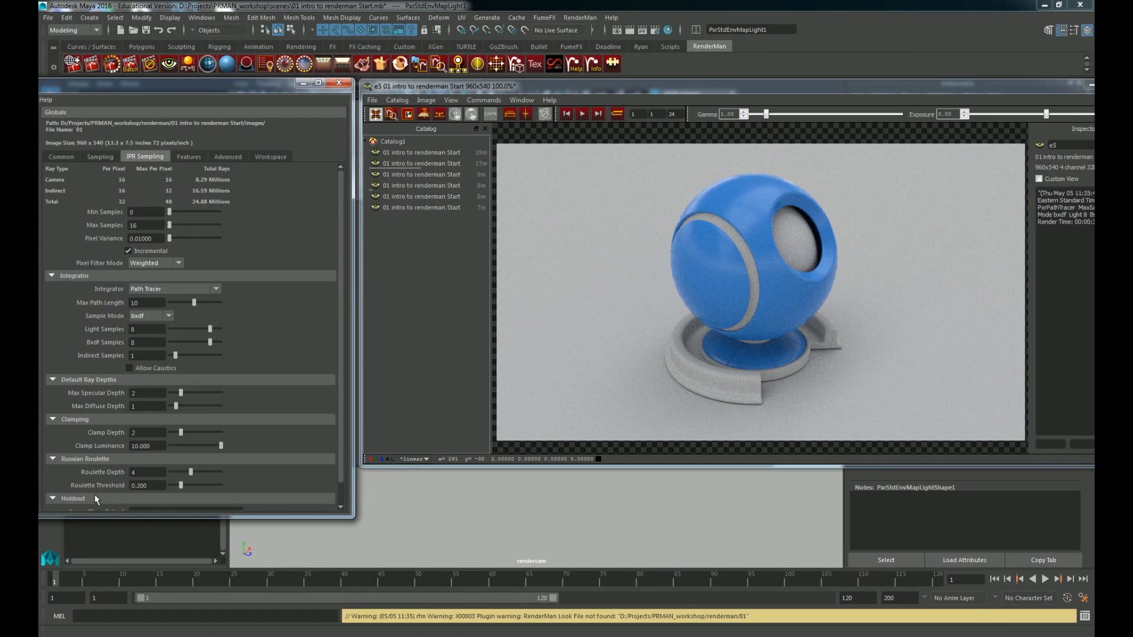
scroll(279, 389, down, 1)
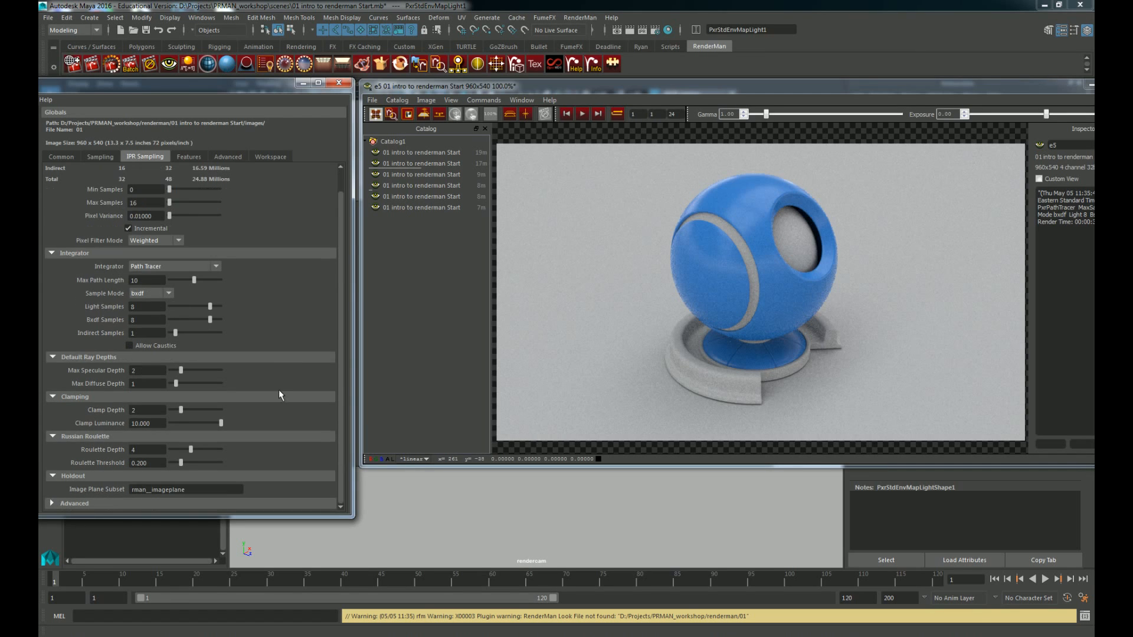
Step: Return to the global Sampling settings and expand the remaining integrator sections to compare them with the IPR ones
click(100, 157)
click(86, 459)
click(86, 459)
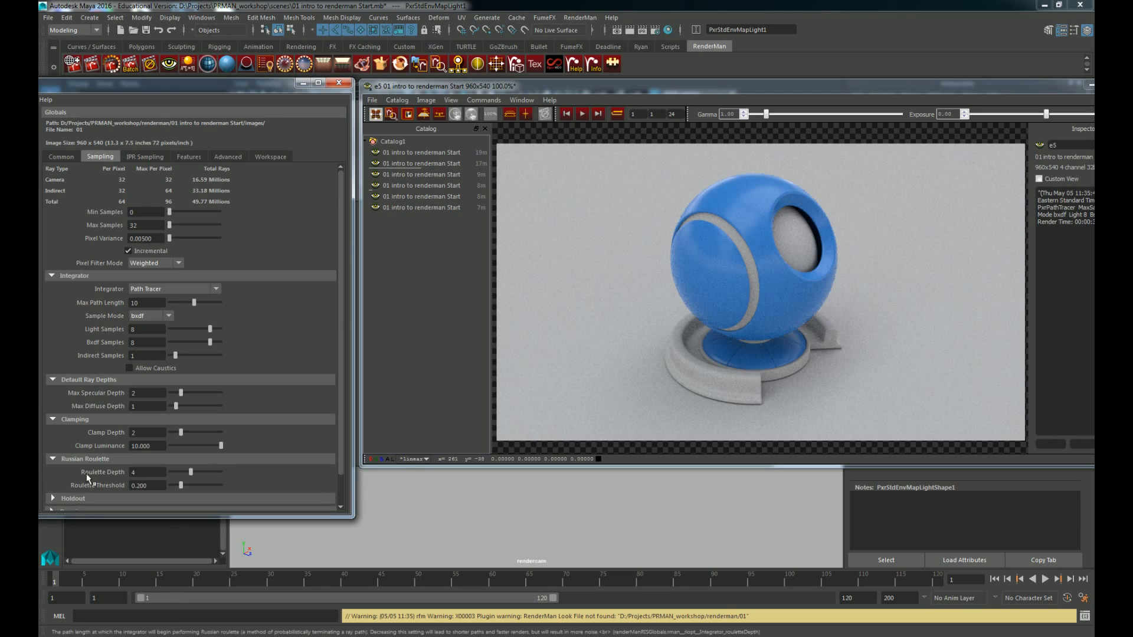
click(84, 496)
scroll(214, 385, down, 1)
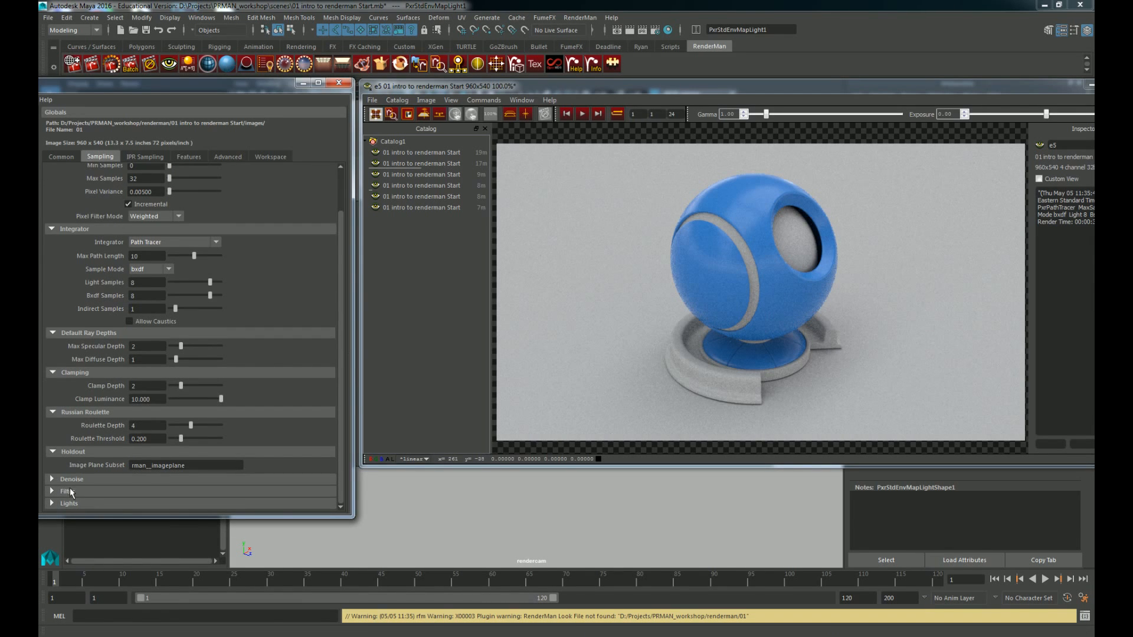
Step: Expand the Advanced section of the IPR Sampling settings, start a test render to watch its buckets, and cancel it
click(143, 157)
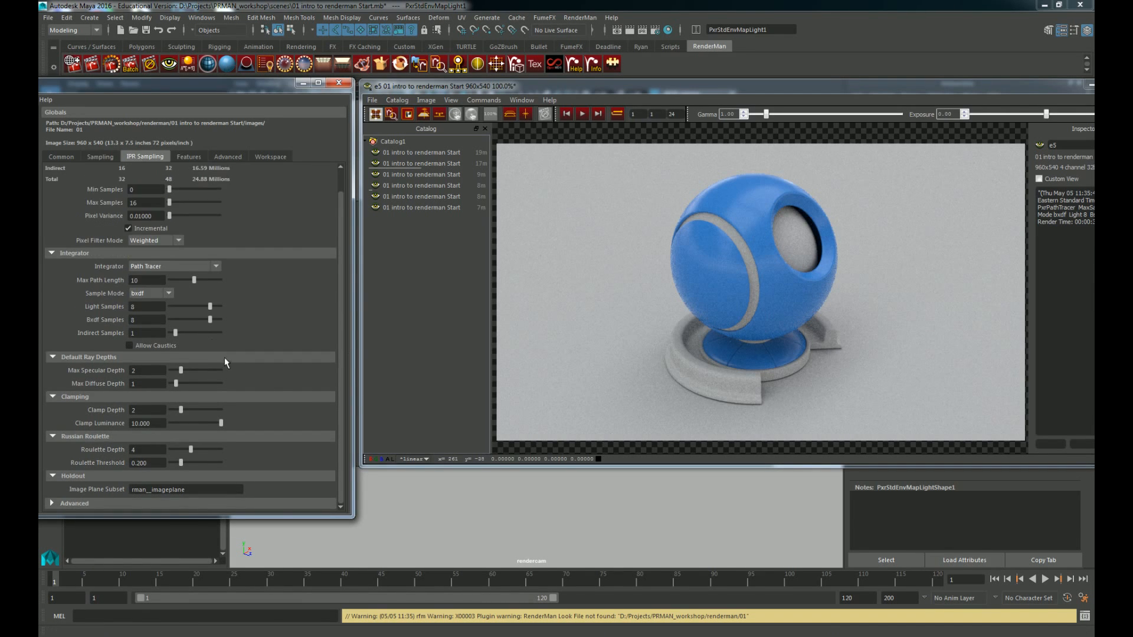
click(97, 505)
scroll(196, 455, down, 1)
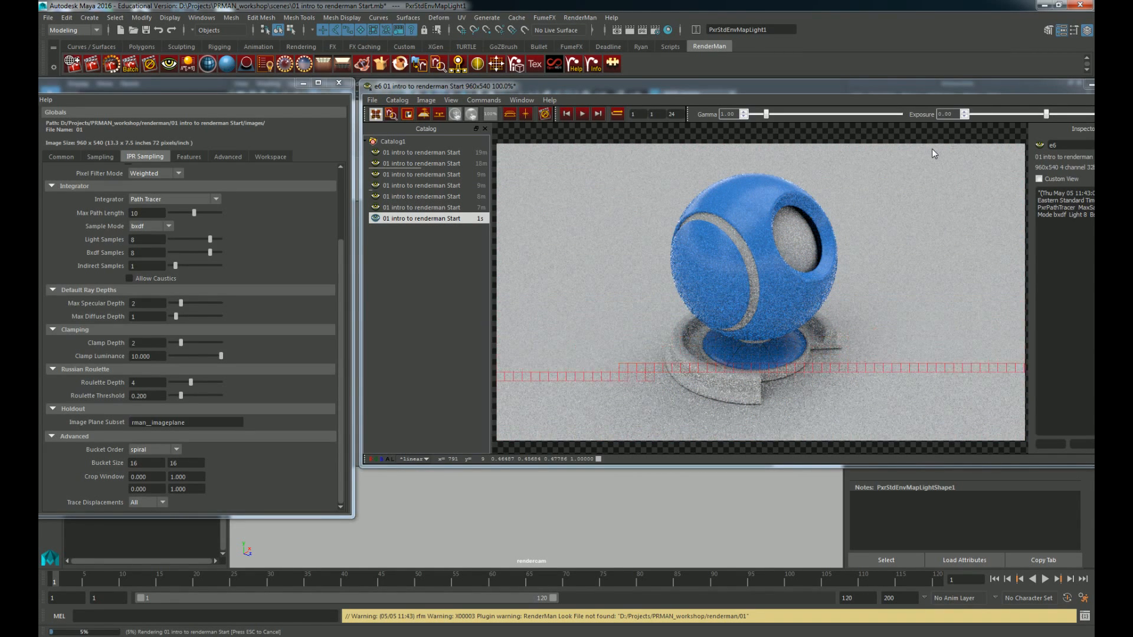
key(Escape)
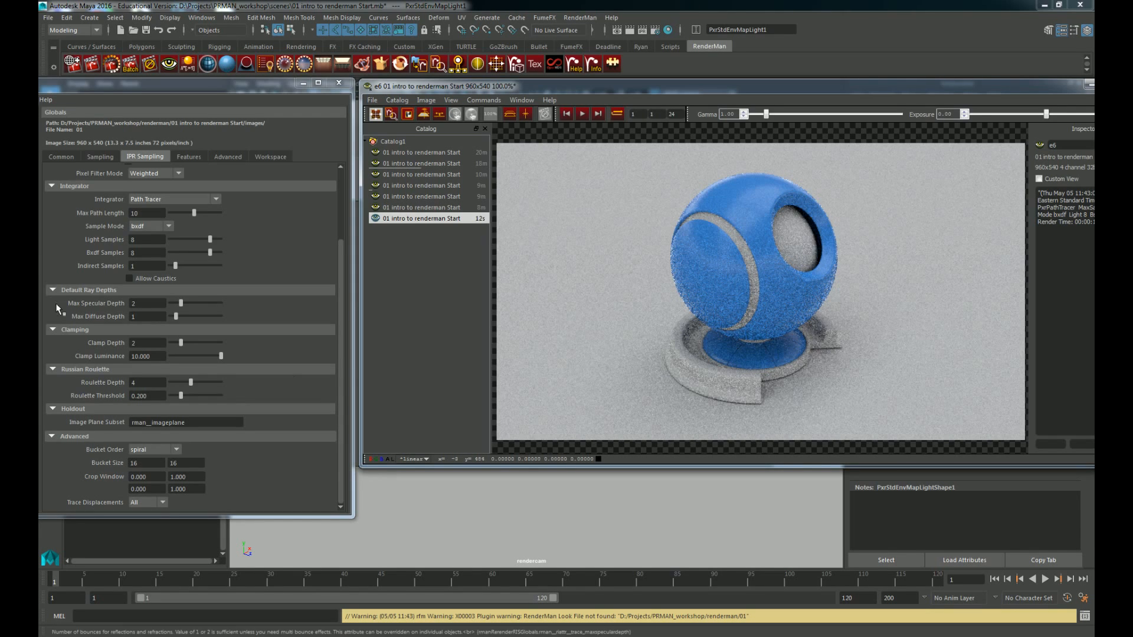
Step: Examine the Bucket Order choices, keep spiral, and inspect the Bucket Size in the Advanced IPR settings
click(155, 449)
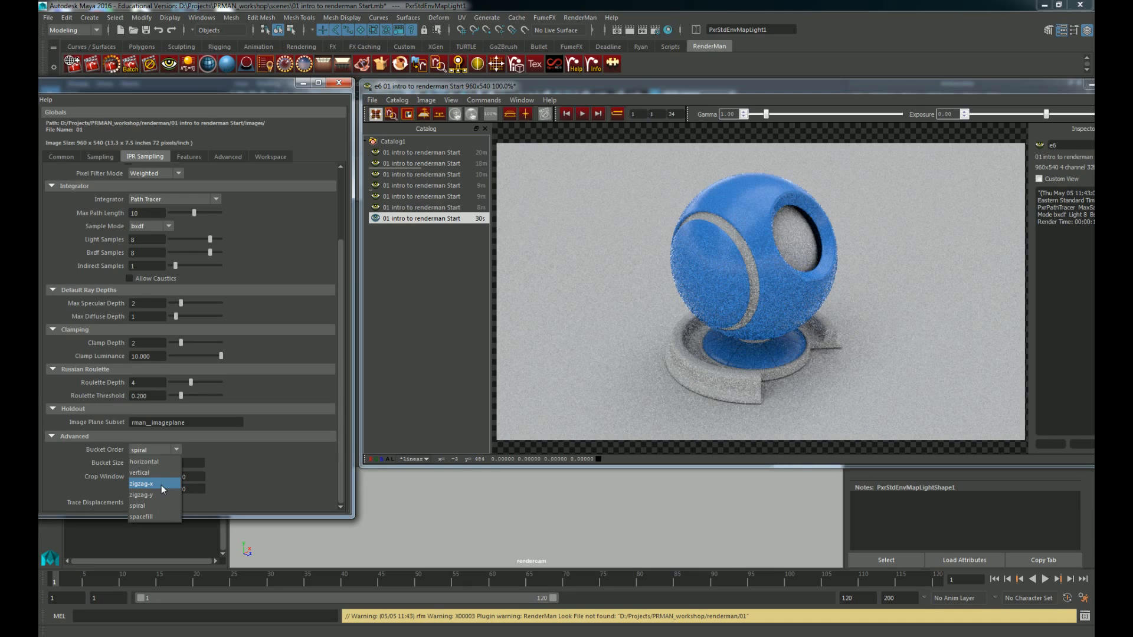
click(192, 453)
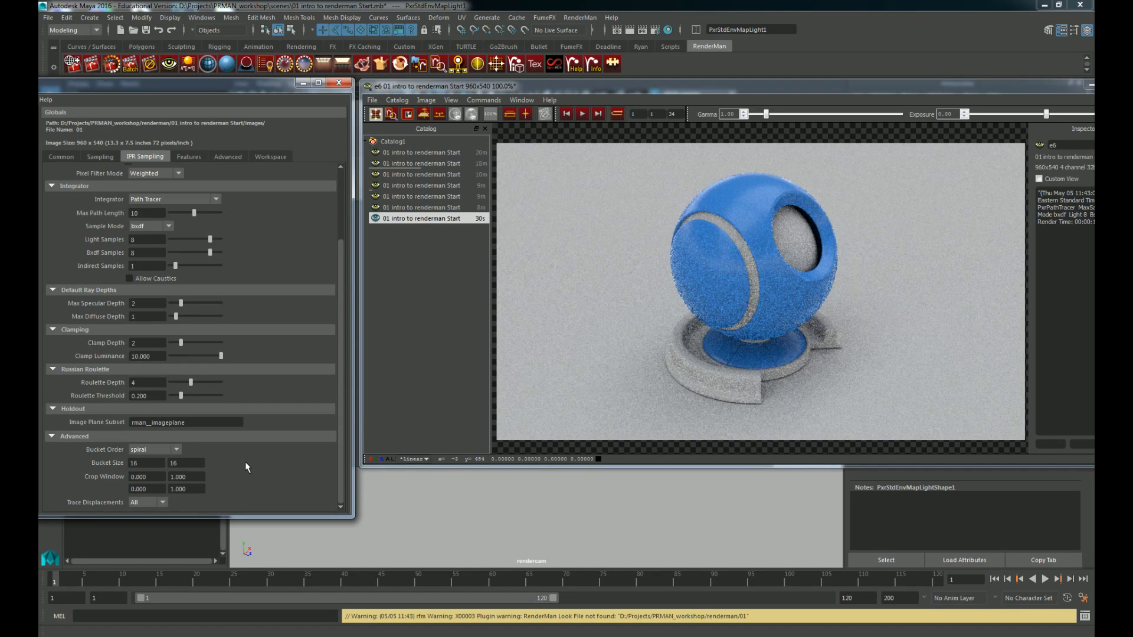
double_click(139, 464)
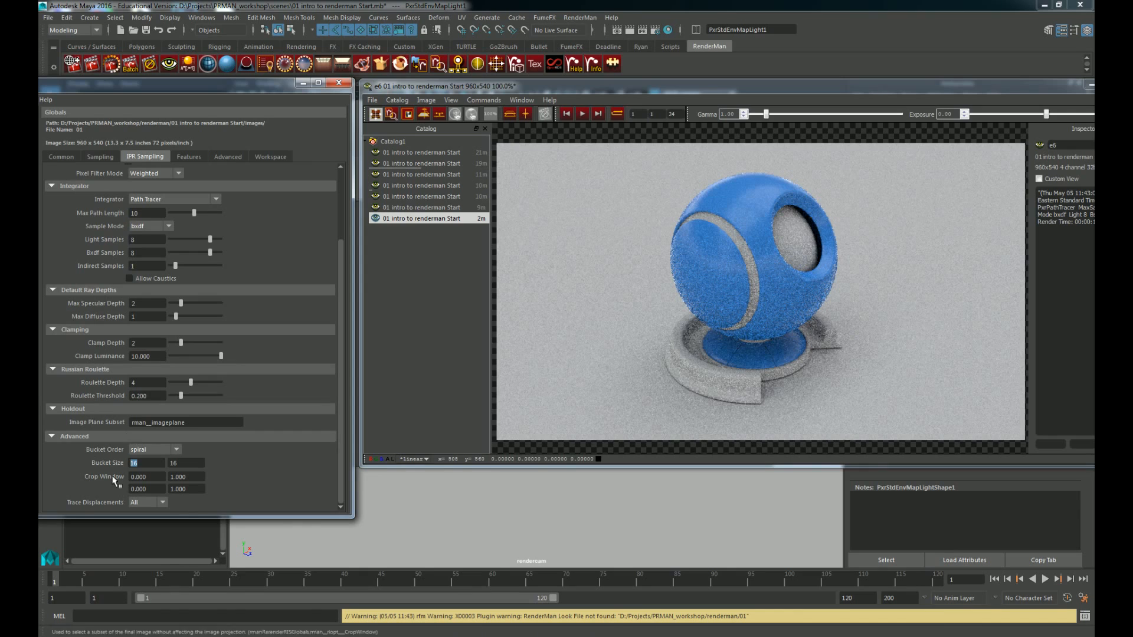
Step: Collapse the Advanced, Holdout, Russian Roulette, Clamping, Default Ray Depths and Integrator sections of the IPR Sampling settings
click(50, 436)
click(58, 473)
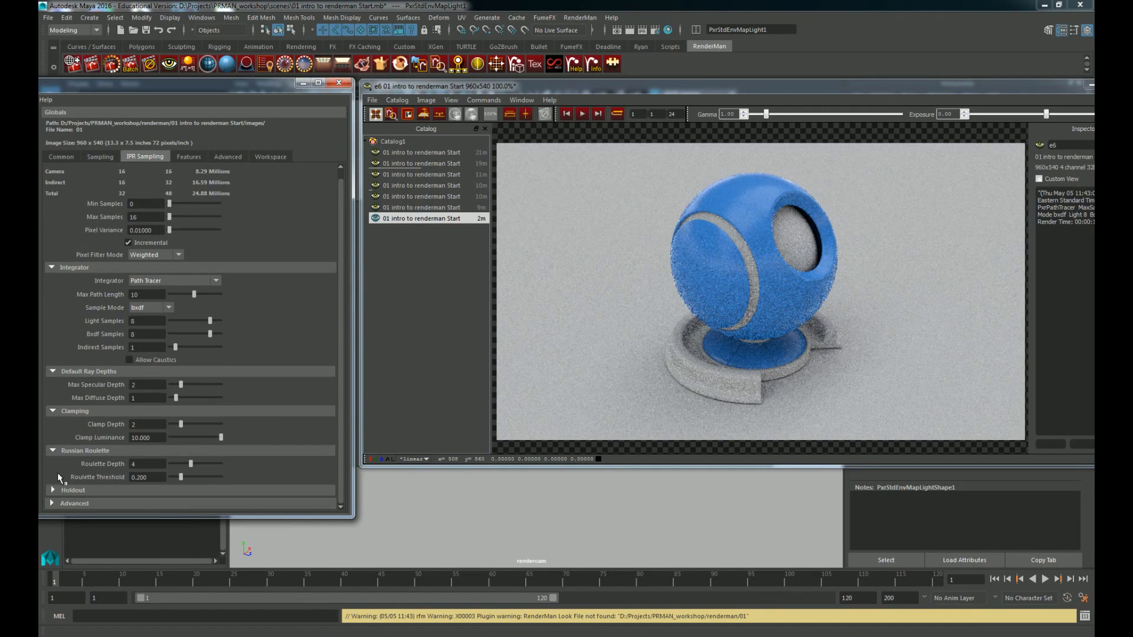
click(58, 453)
click(63, 421)
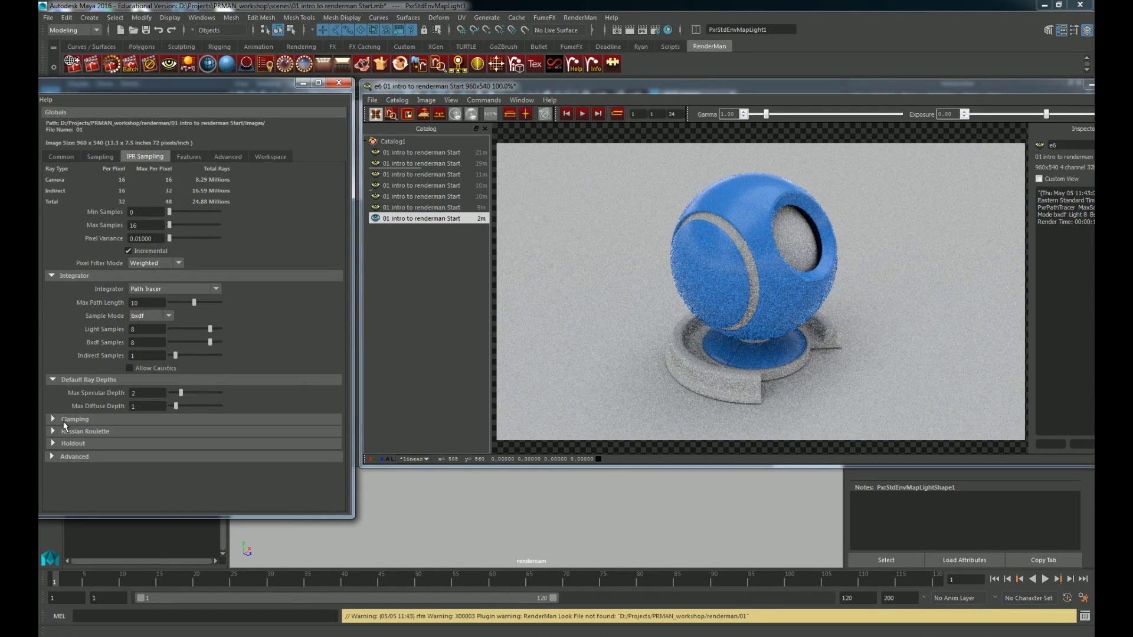
click(66, 381)
click(76, 276)
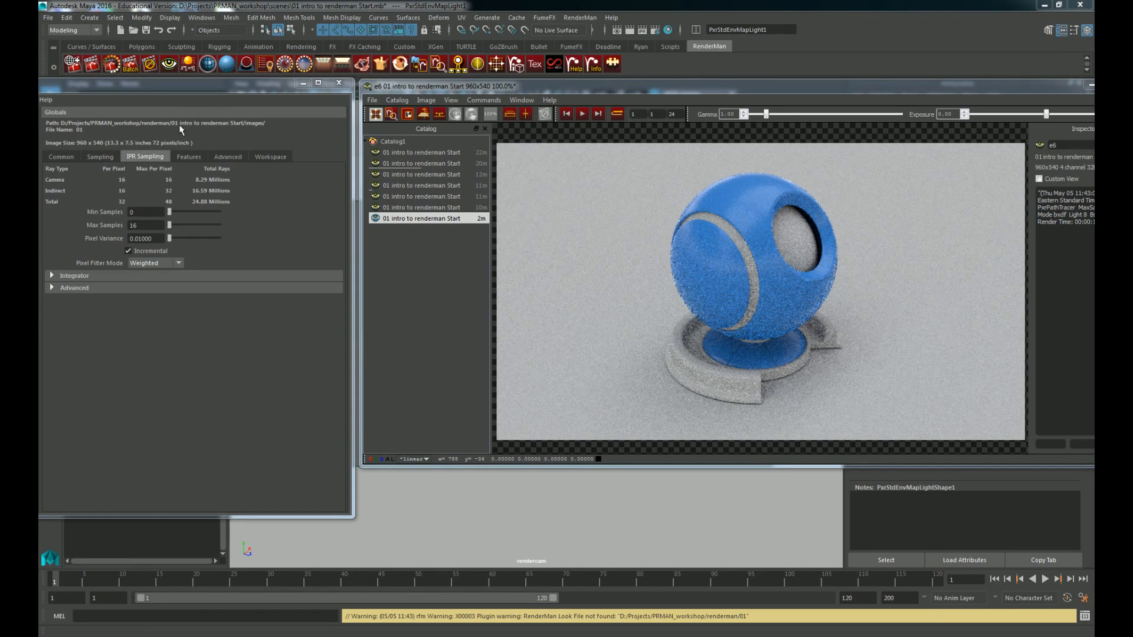
Step: Open the global Features settings, inspect the camera Type, and enable Motion Blur
click(189, 157)
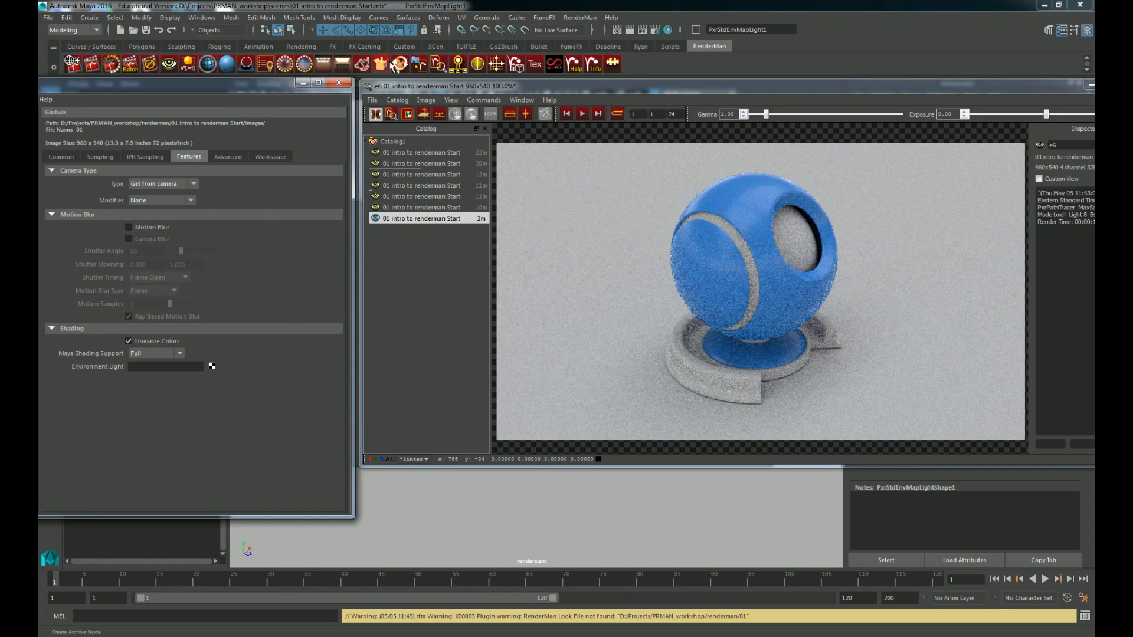
drag(441, 86, 466, 83)
double_click(178, 85)
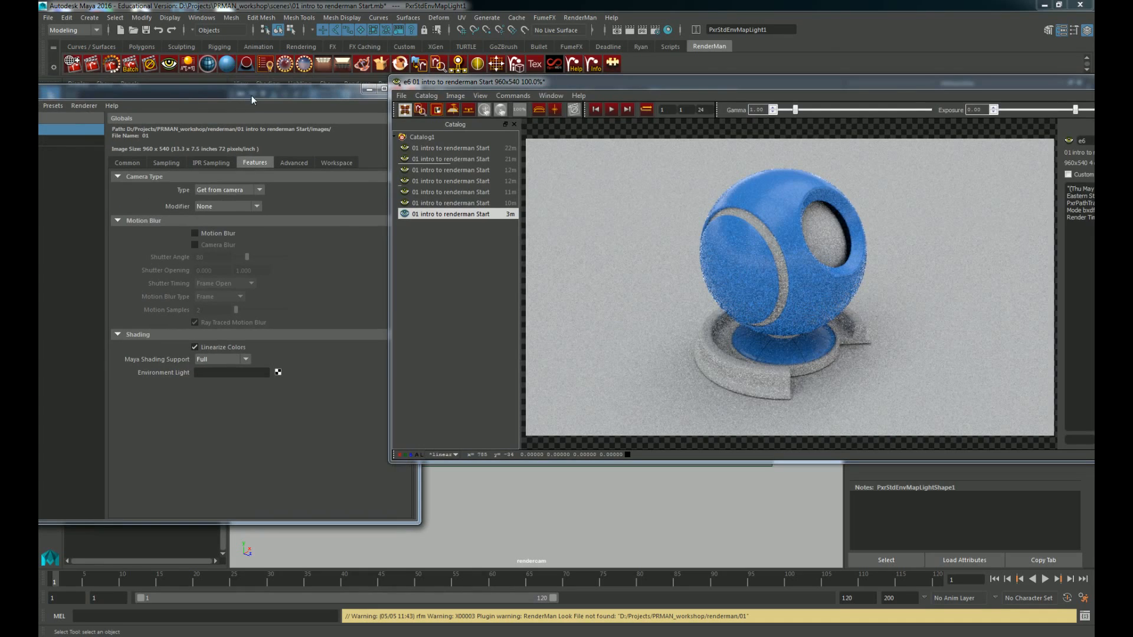
click(250, 190)
click(250, 191)
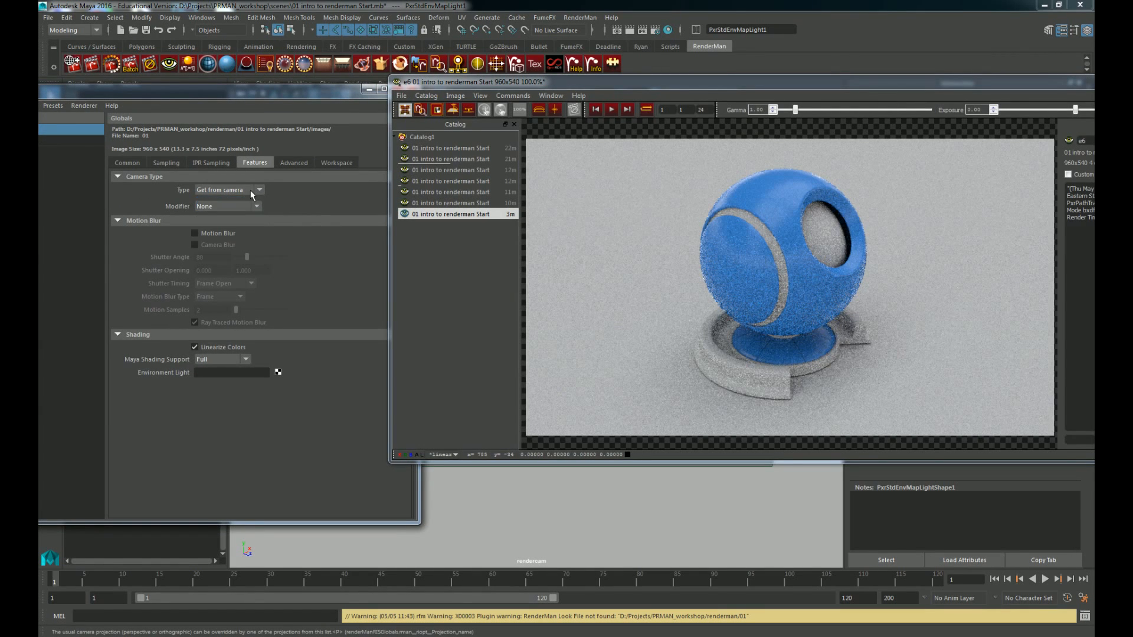
click(212, 233)
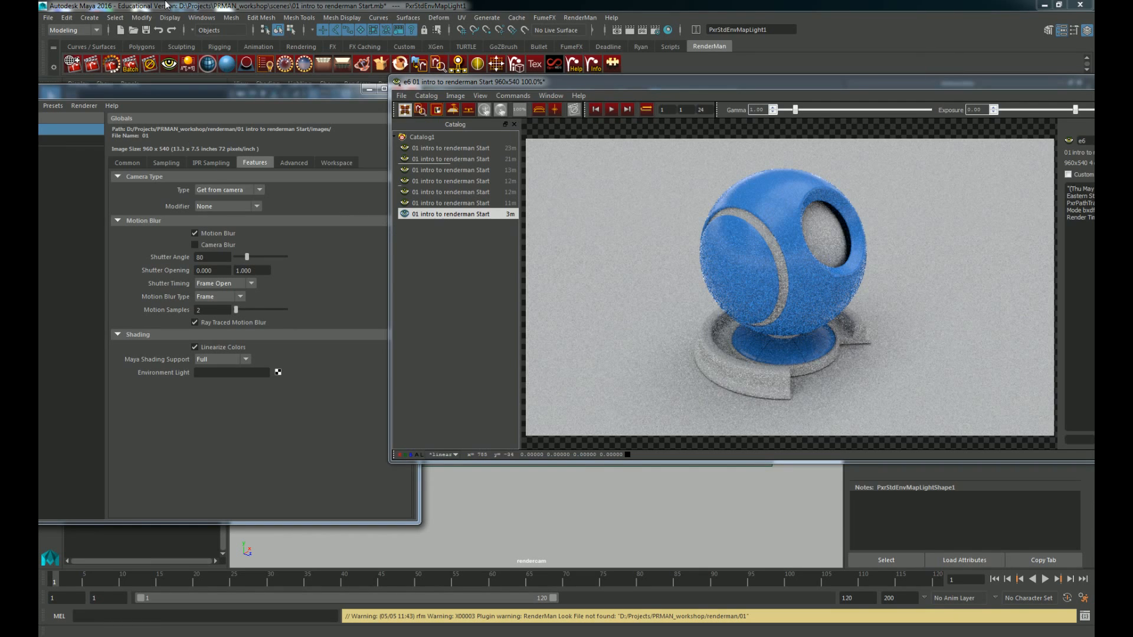
Step: Open the global Advanced settings beside the render view and examine the Bucket Order choices, keeping horizontal
click(298, 163)
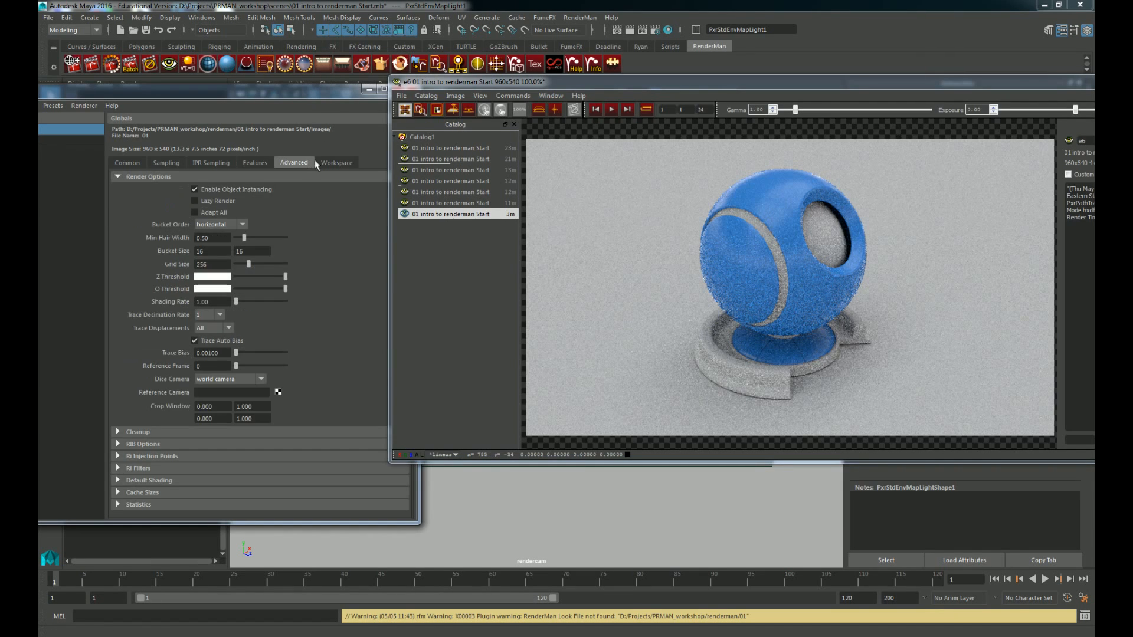
drag(600, 90, 711, 94)
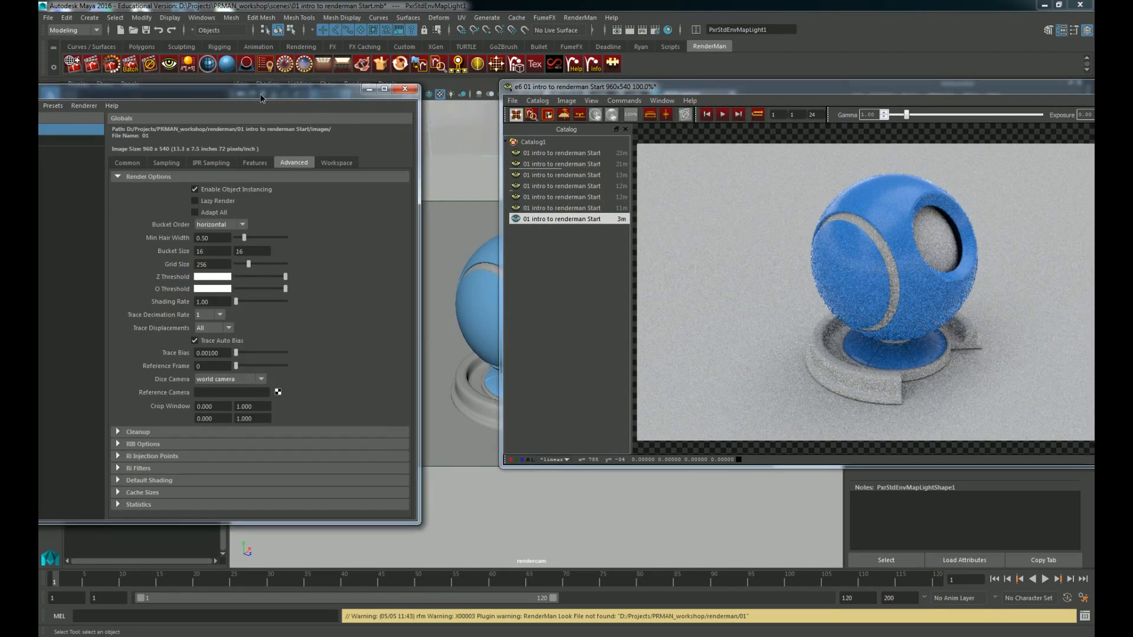
drag(260, 94, 337, 95)
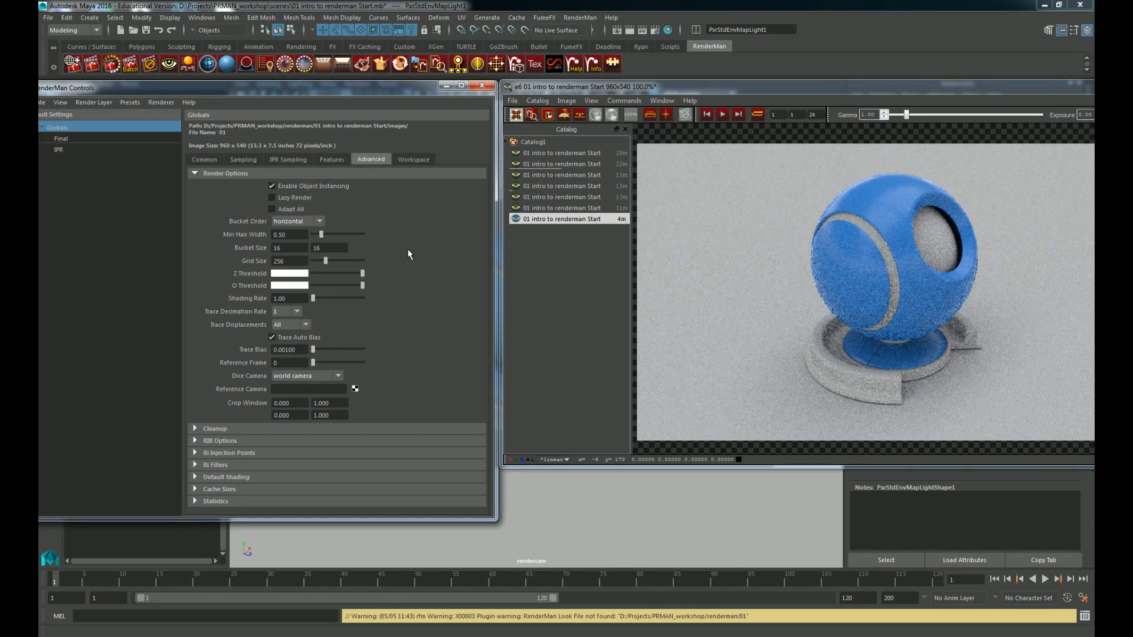
click(311, 221)
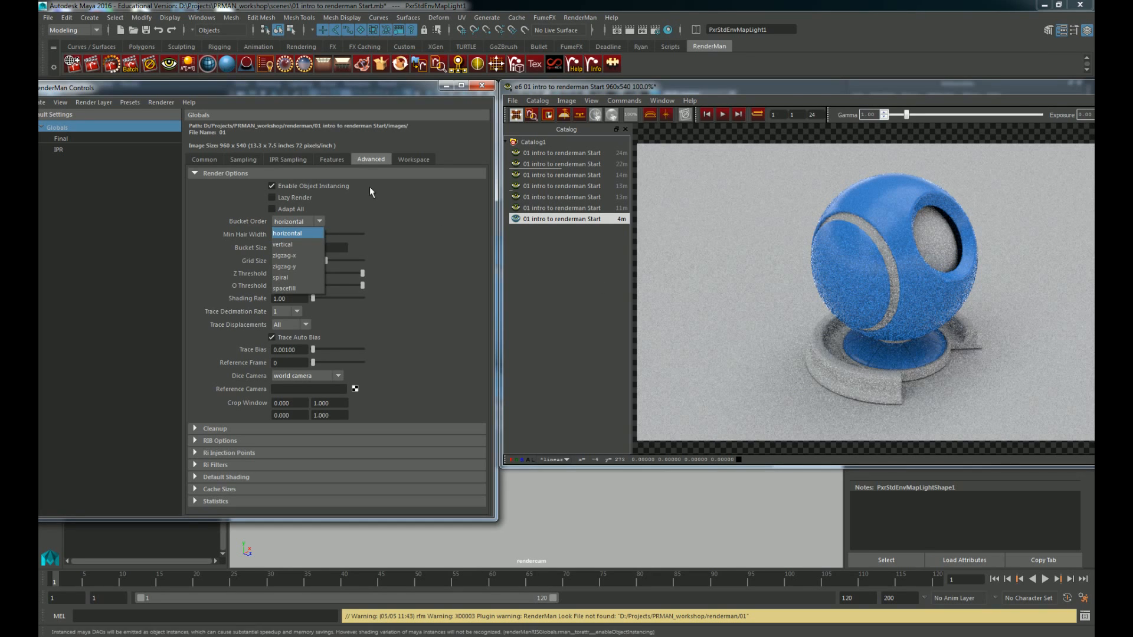
click(356, 214)
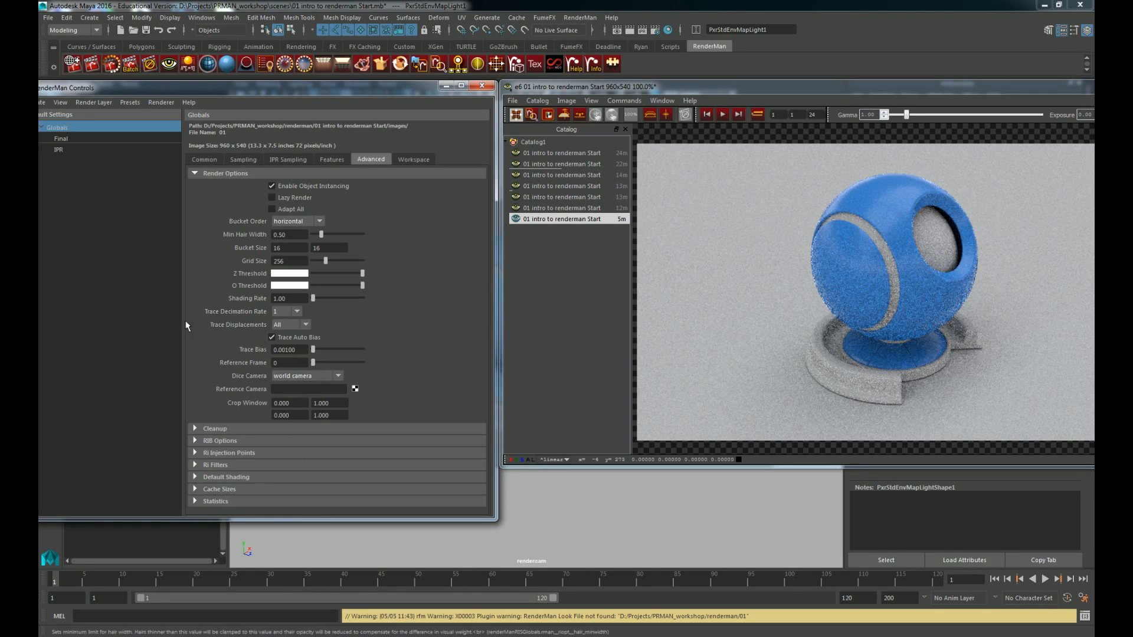
Step: Review the Workspace output locations and compare them with the PRMAN_workshop project folder in the file browser
click(419, 156)
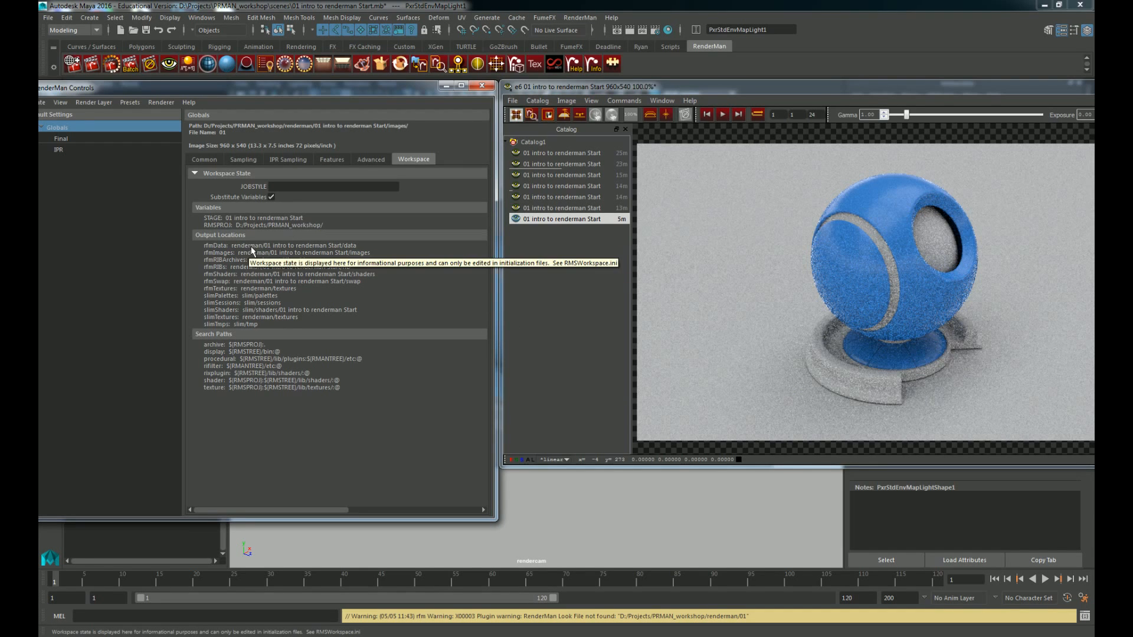
click(233, 635)
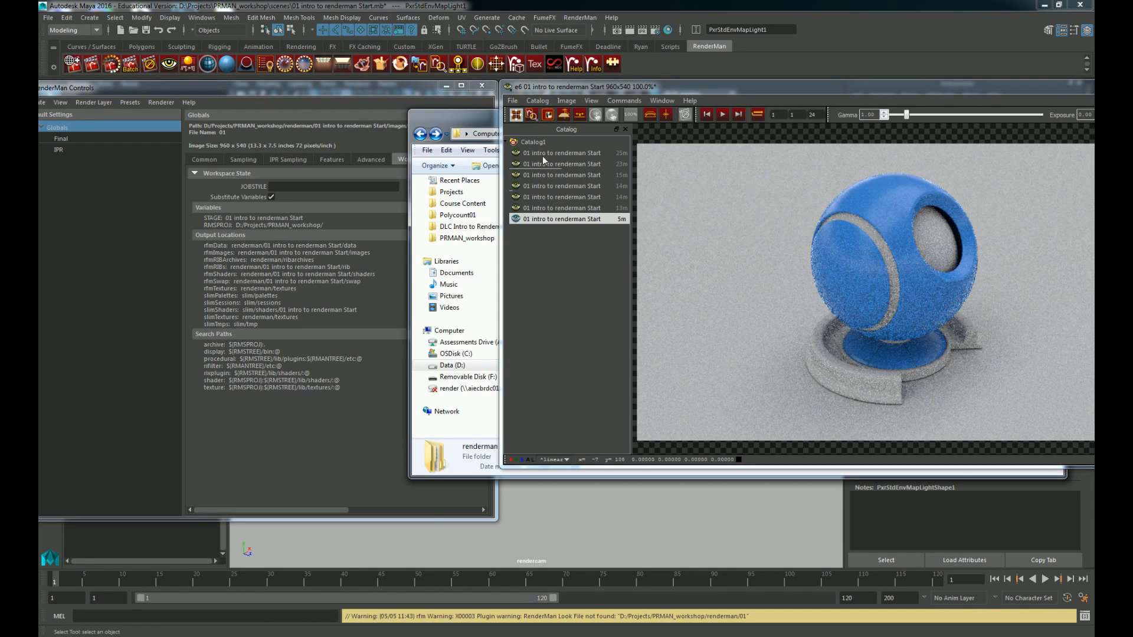
drag(475, 112, 80, 106)
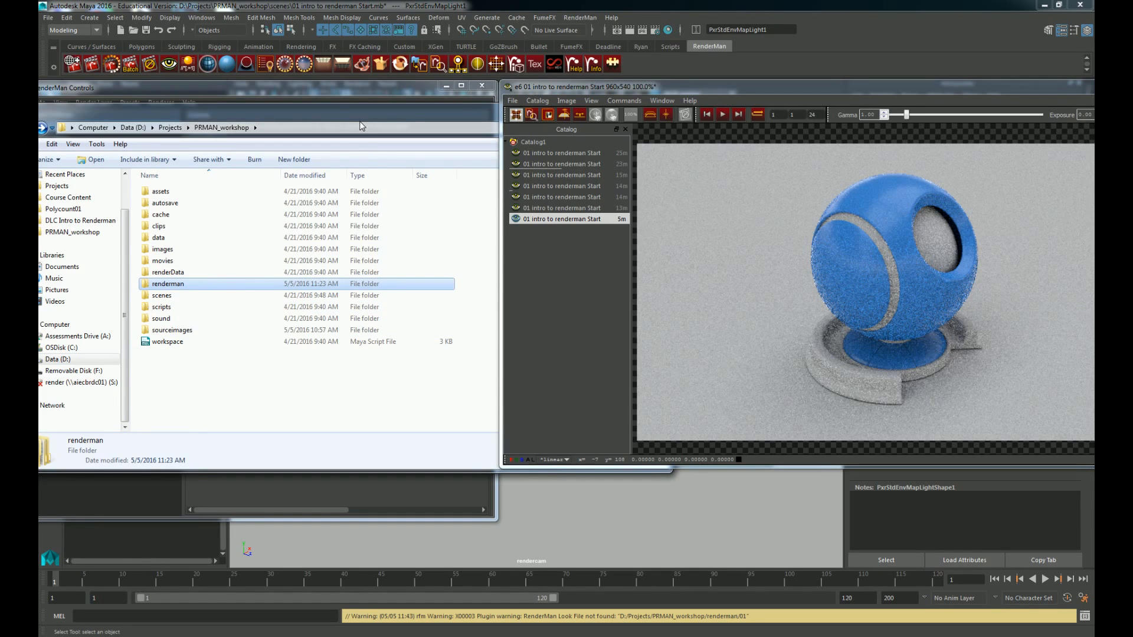
drag(283, 115, 156, 162)
click(492, 156)
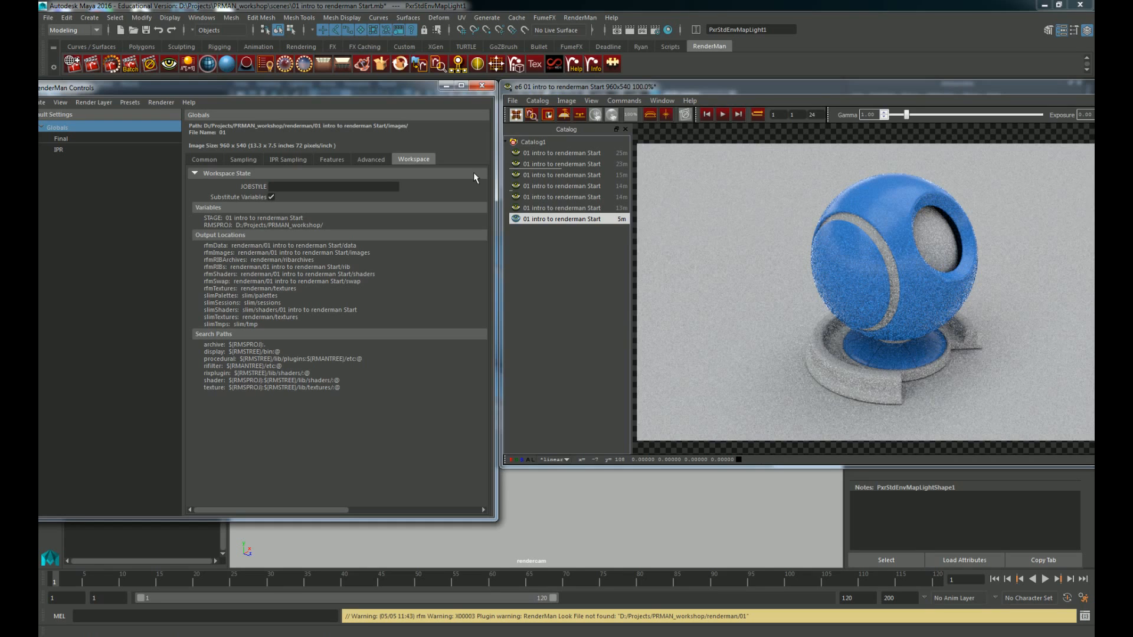
Step: Separate the settings and render windows and review the global Sampling, IPR Sampling, Features, Advanced and Workspace pages once more
mouse_move(401, 104)
mouse_down()
mouse_move(508, 118)
mouse_move(416, 114)
mouse_up()
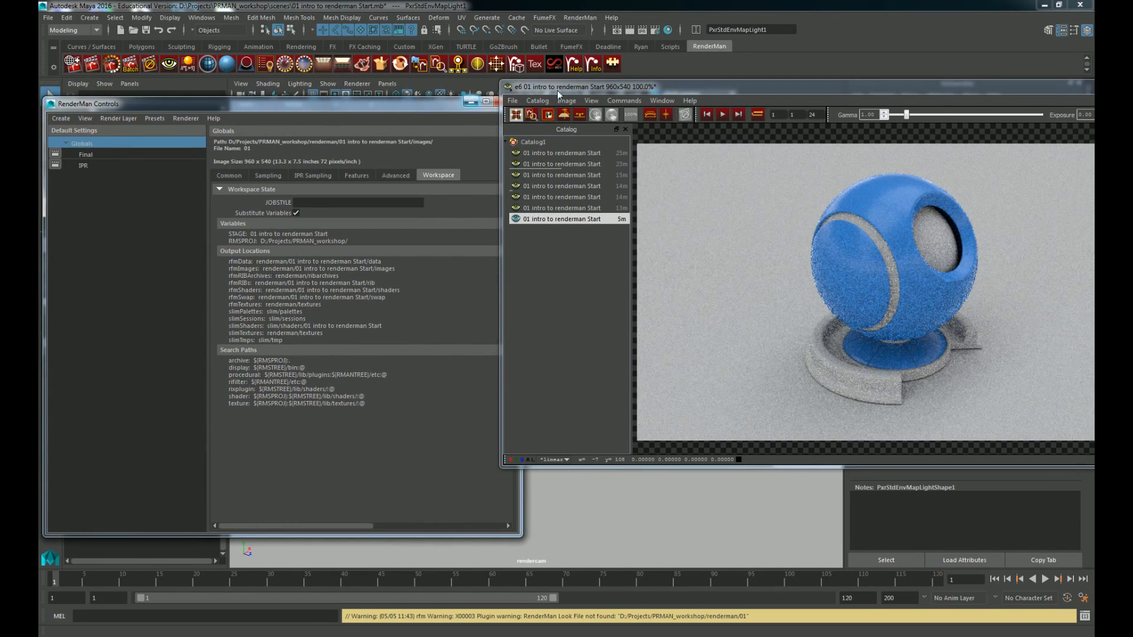
drag(557, 90, 694, 202)
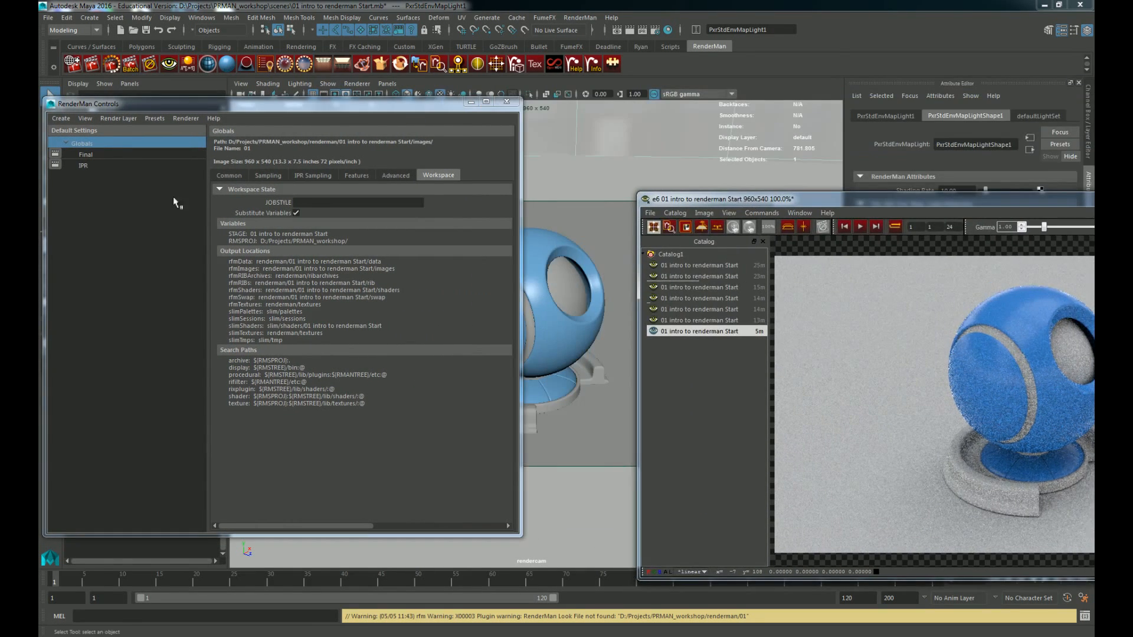
click(268, 176)
click(313, 176)
click(357, 176)
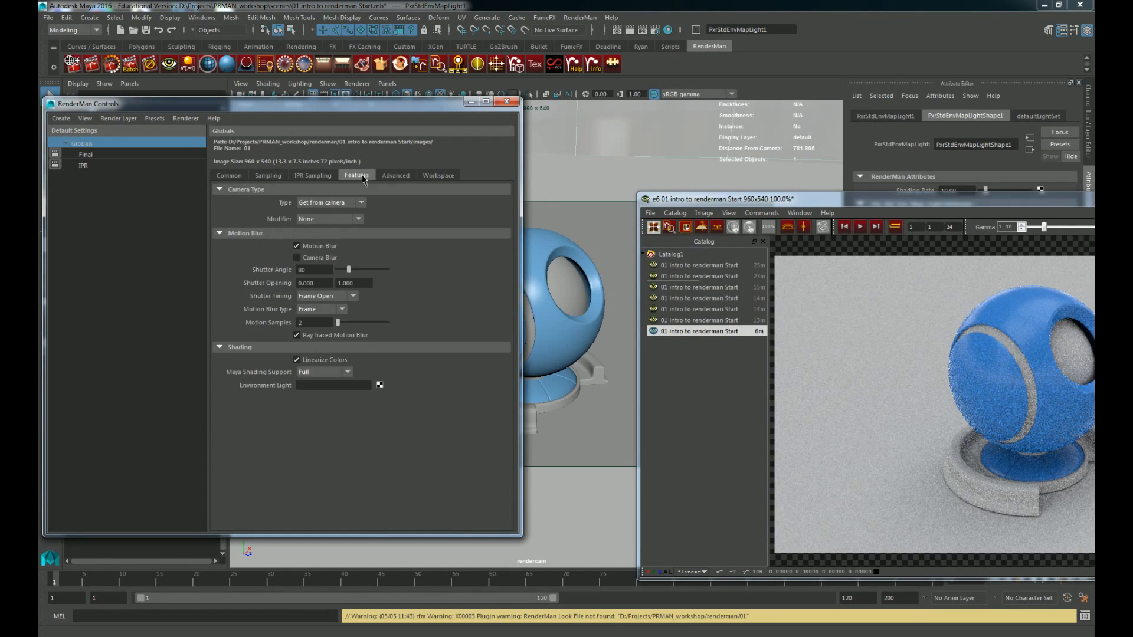
click(395, 175)
click(437, 175)
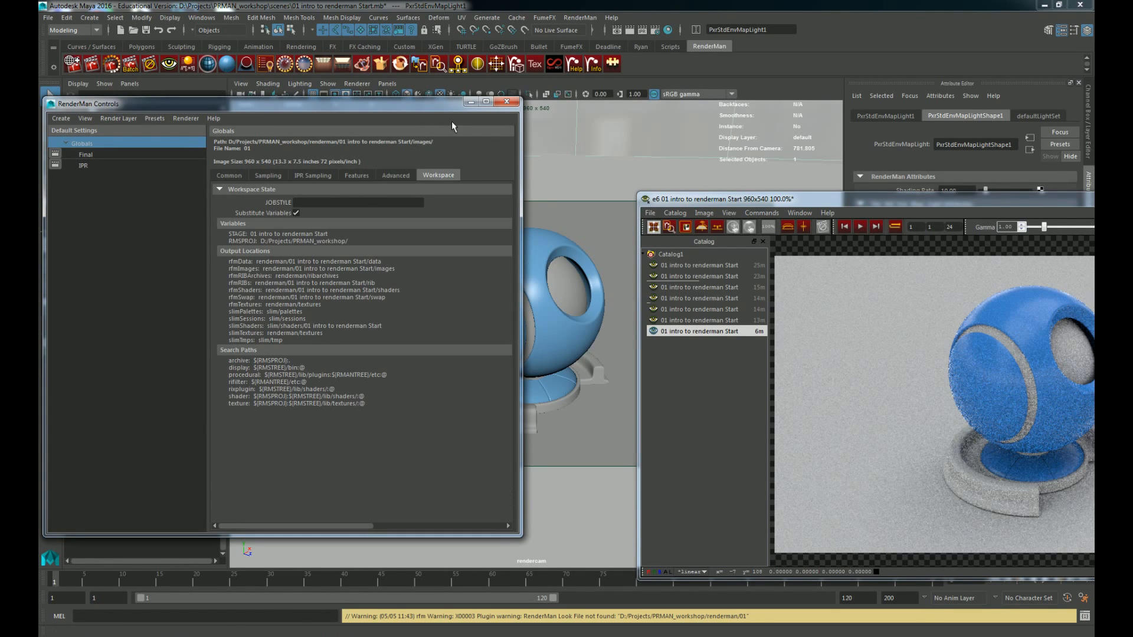
Step: Close the RenderMan Controls, and reposition and heighten the render view window so the whole image fits
click(505, 103)
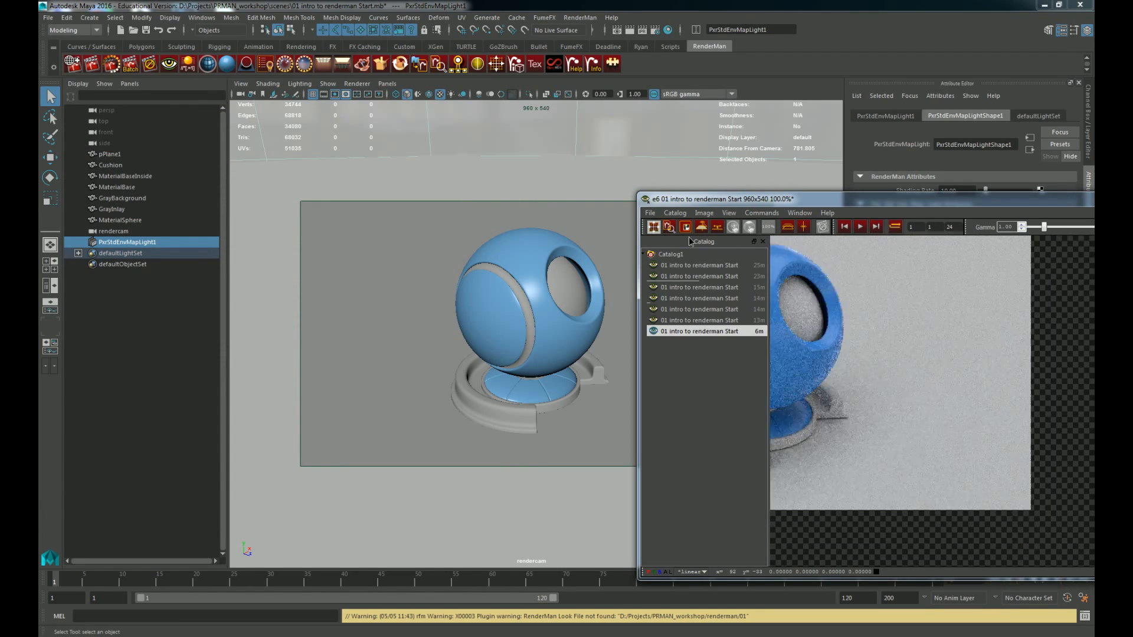
drag(845, 199, 377, 119)
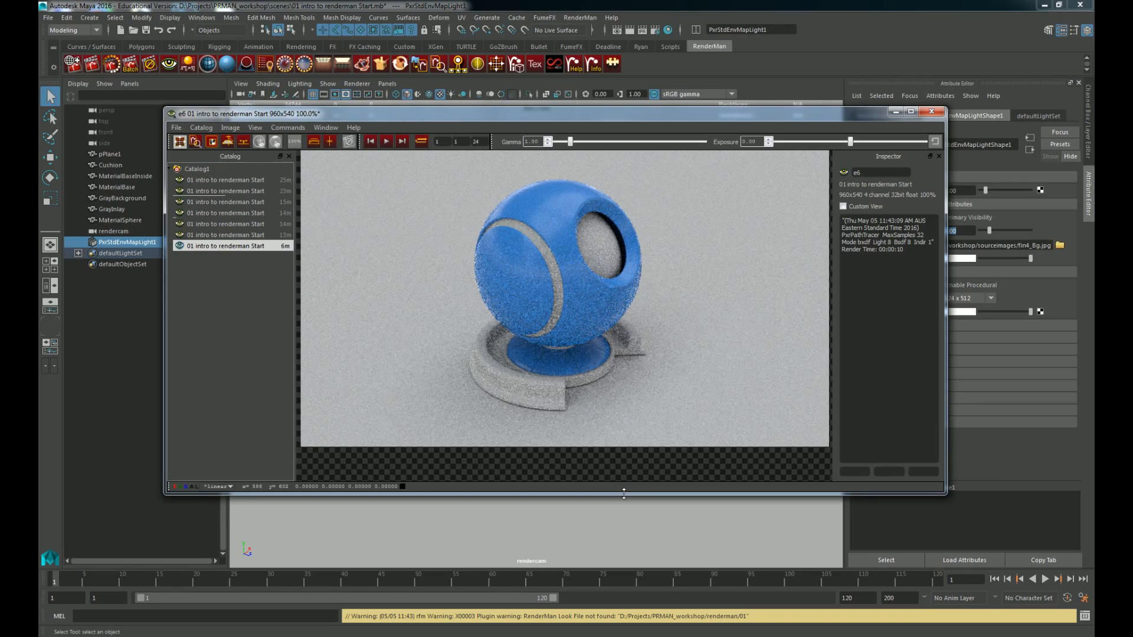
drag(625, 493, 624, 564)
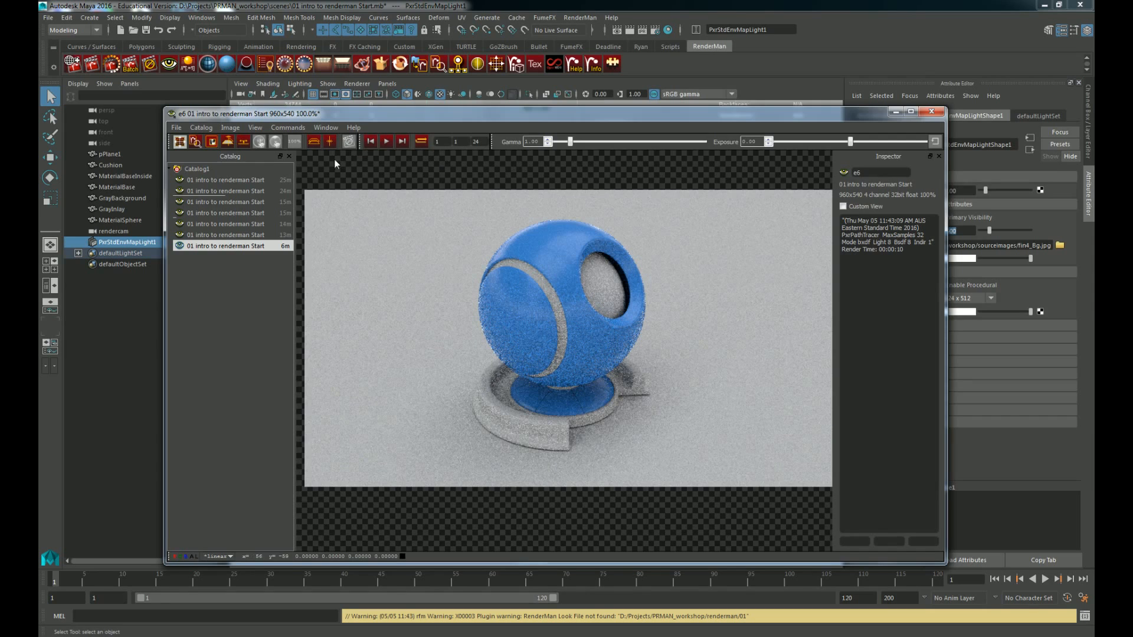
Step: Hide the Catalog, Inspector and Image Tools in the render view
click(289, 157)
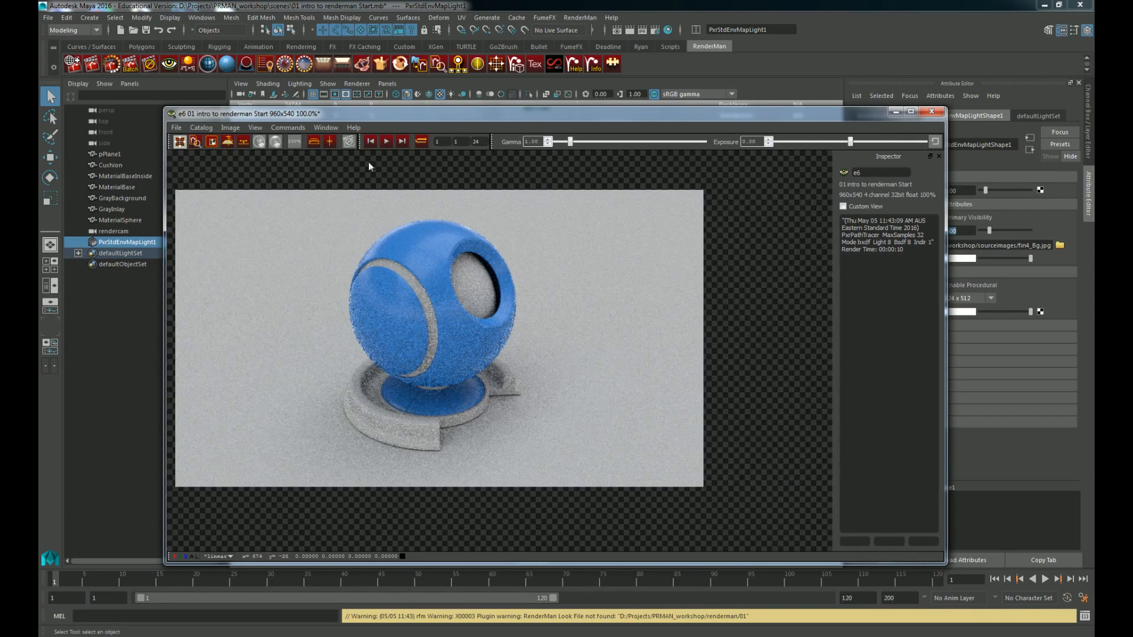
click(939, 156)
click(326, 127)
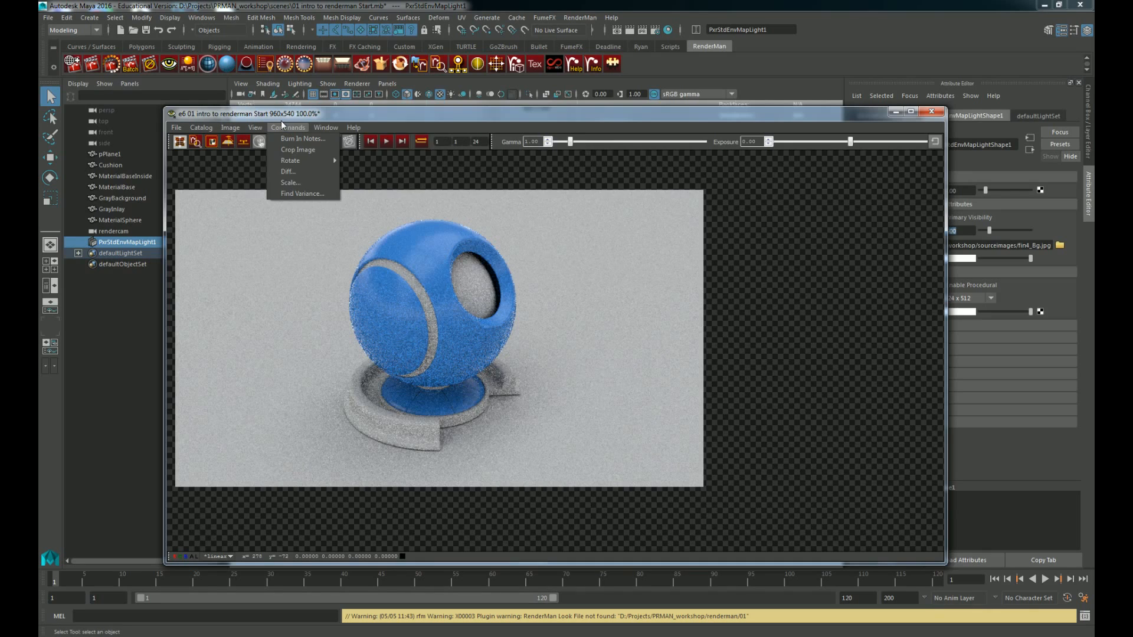
click(334, 166)
Step: Restore the Catalog, Inspector and Image Tools in the render view
click(330, 130)
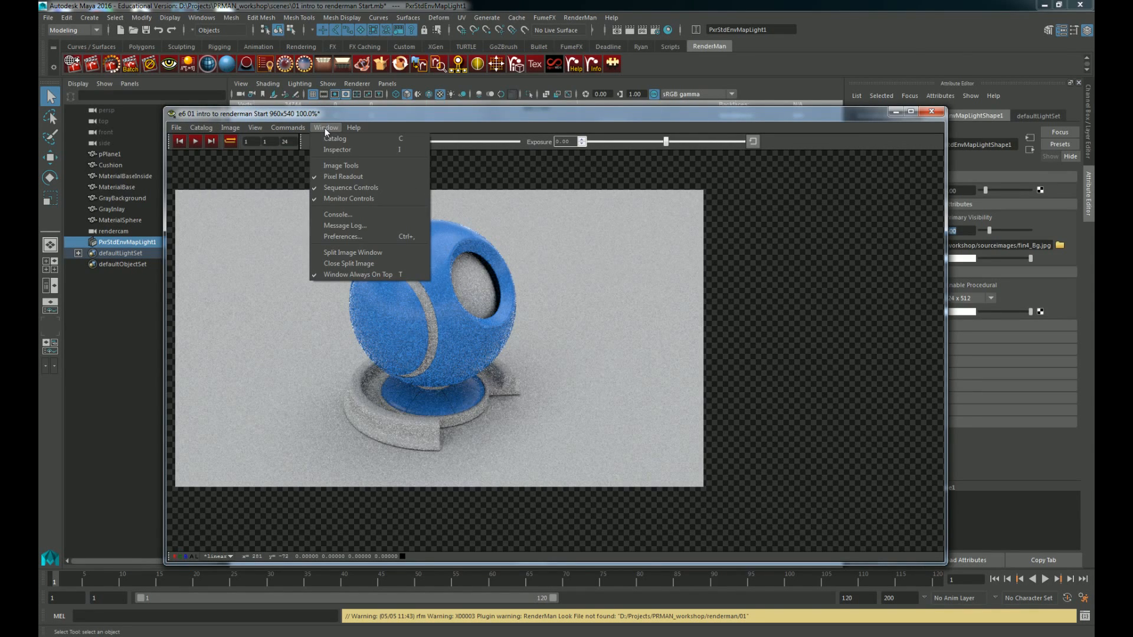
click(333, 138)
click(332, 128)
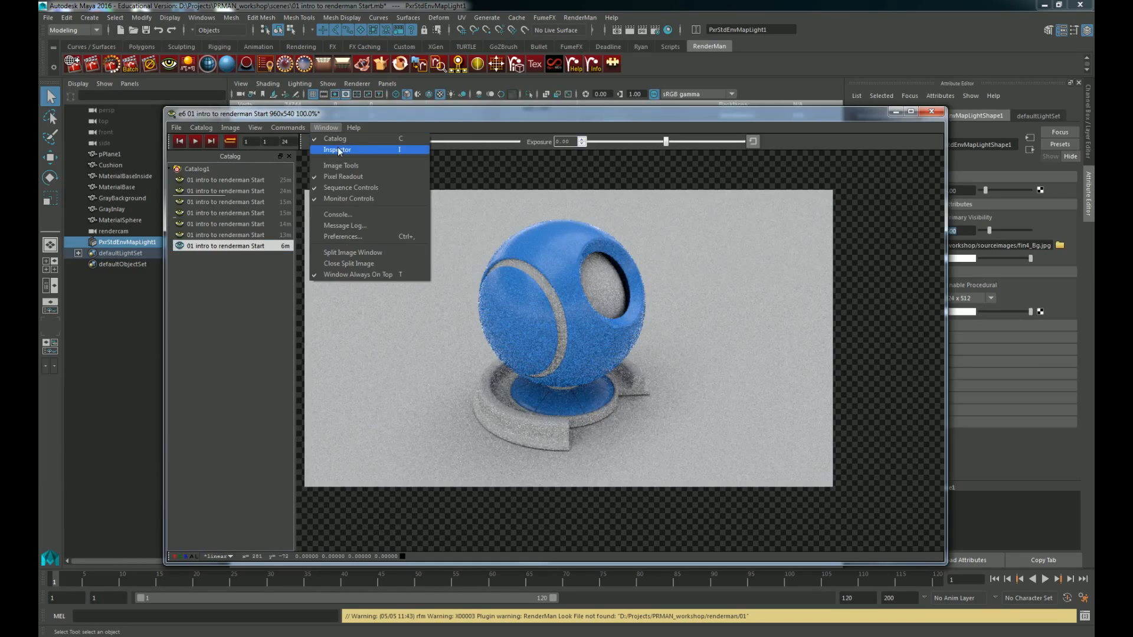
click(338, 150)
click(338, 129)
click(339, 165)
click(338, 127)
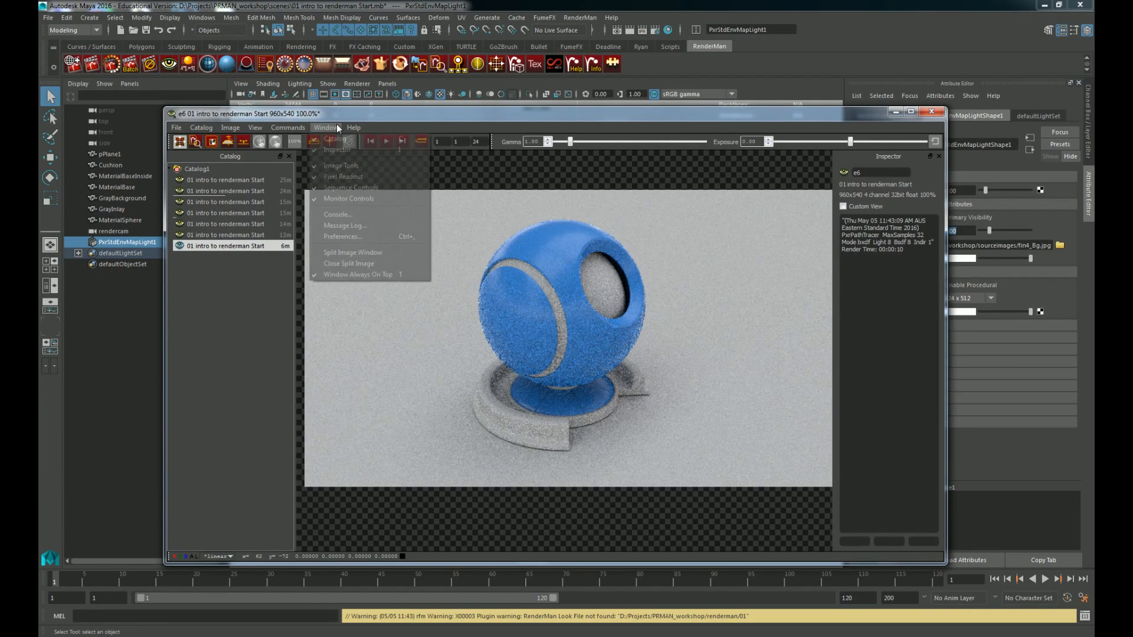
click(257, 352)
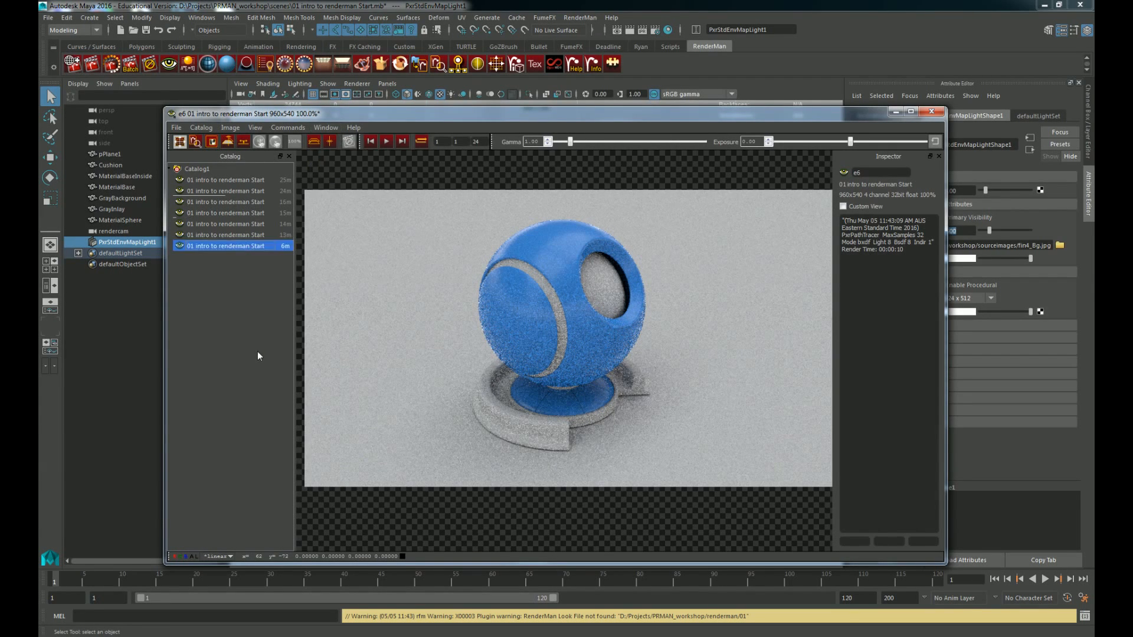
Step: Step through all stored renders in the catalog and read the oldest render's notes in the Inspector
click(257, 351)
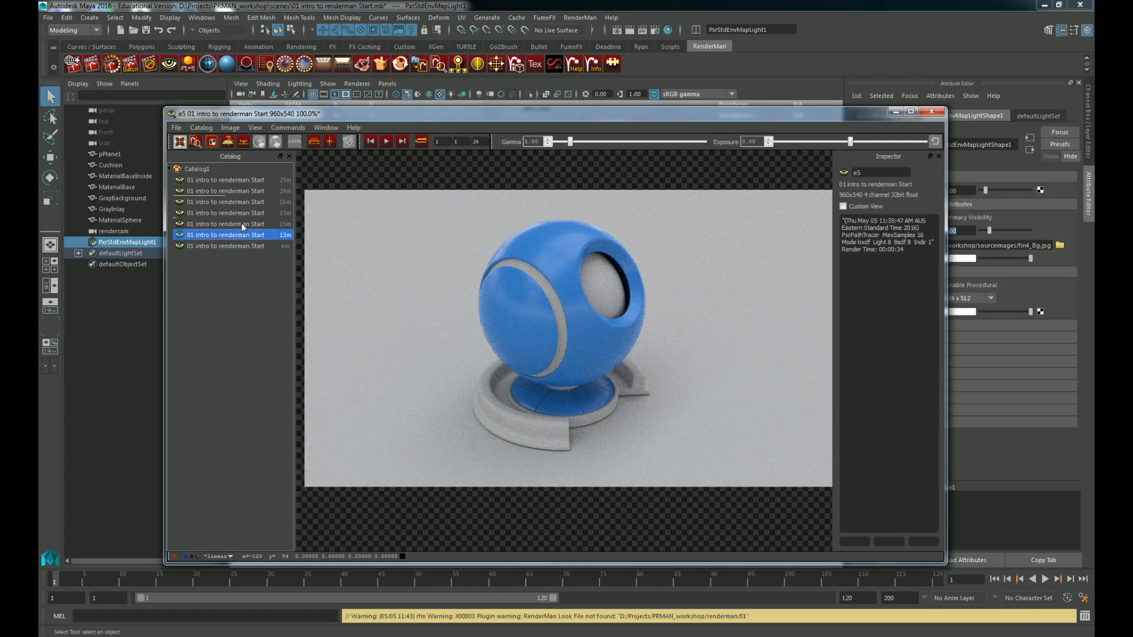
click(258, 191)
click(259, 180)
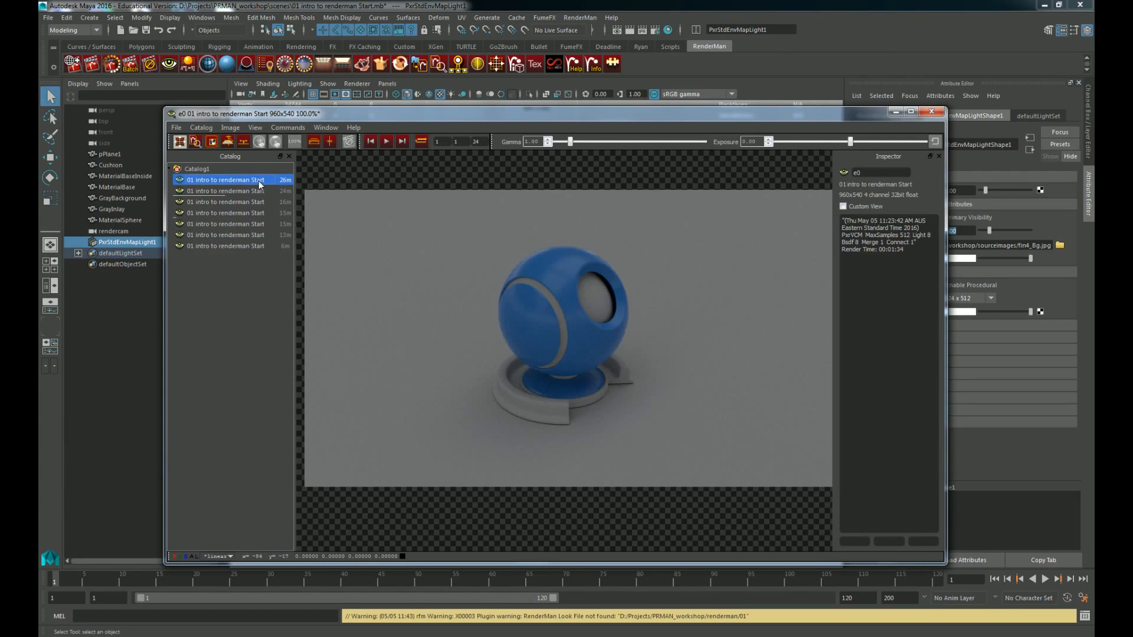
click(254, 191)
click(254, 203)
click(253, 213)
click(252, 224)
click(247, 235)
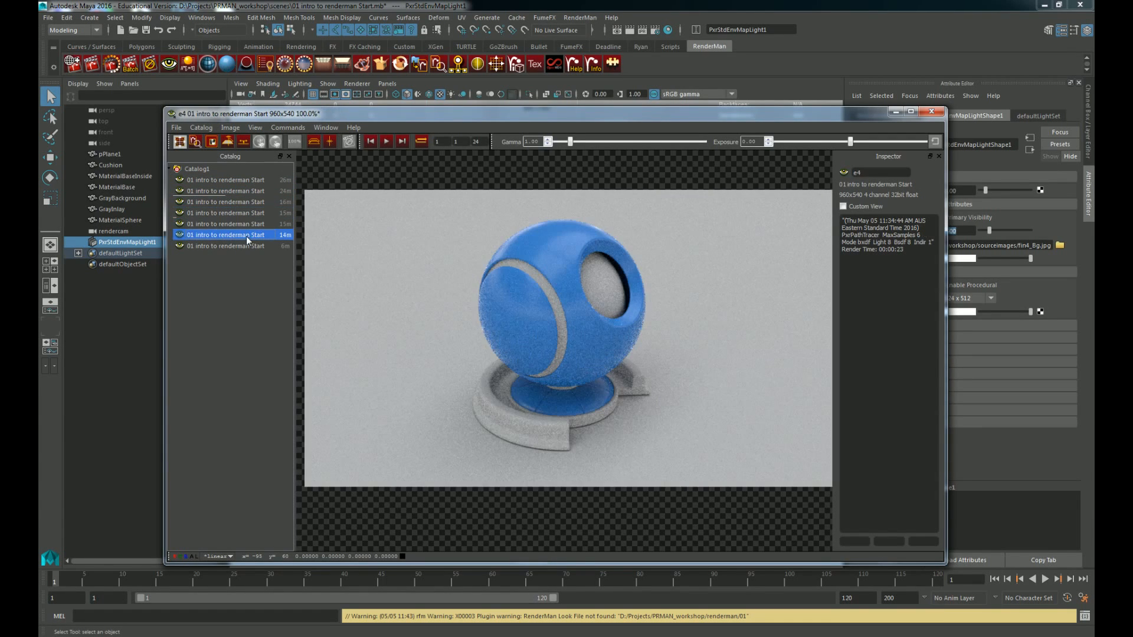
click(246, 246)
click(252, 235)
click(254, 224)
click(257, 211)
click(259, 202)
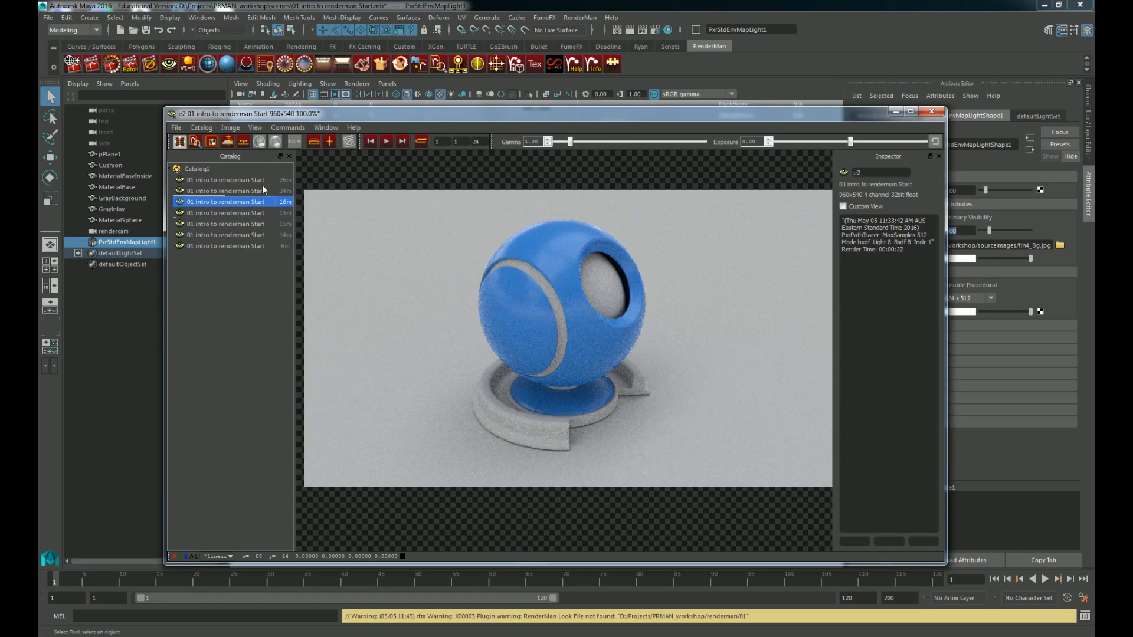
click(259, 180)
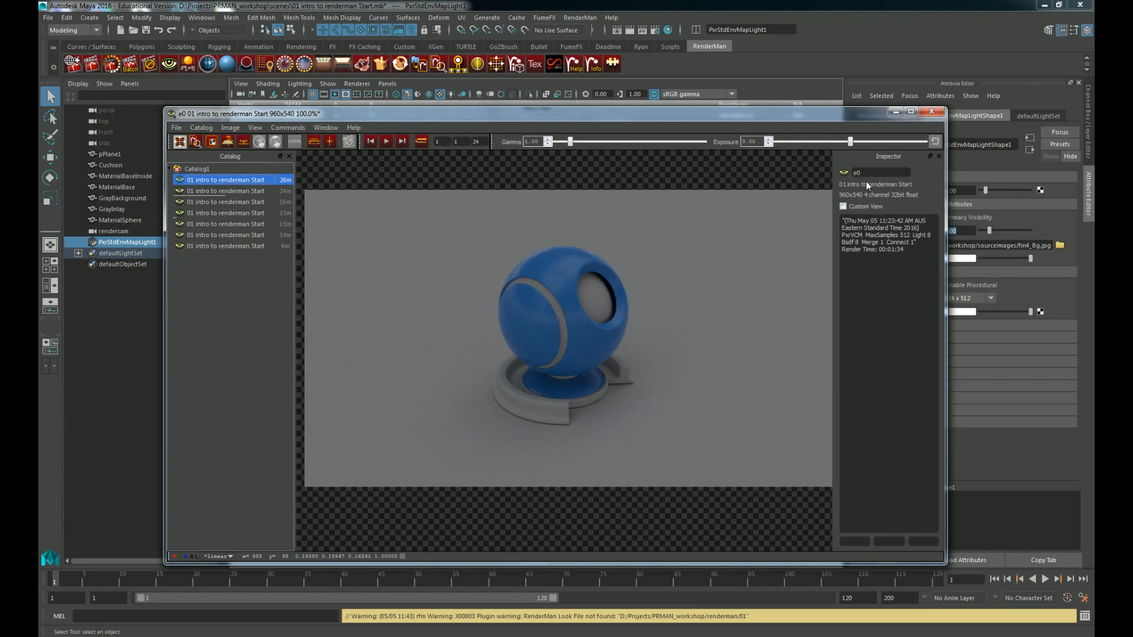
Step: Switch back and forth between the stored renders to compare their noise and framing, finishing on the newest one
click(240, 213)
click(230, 225)
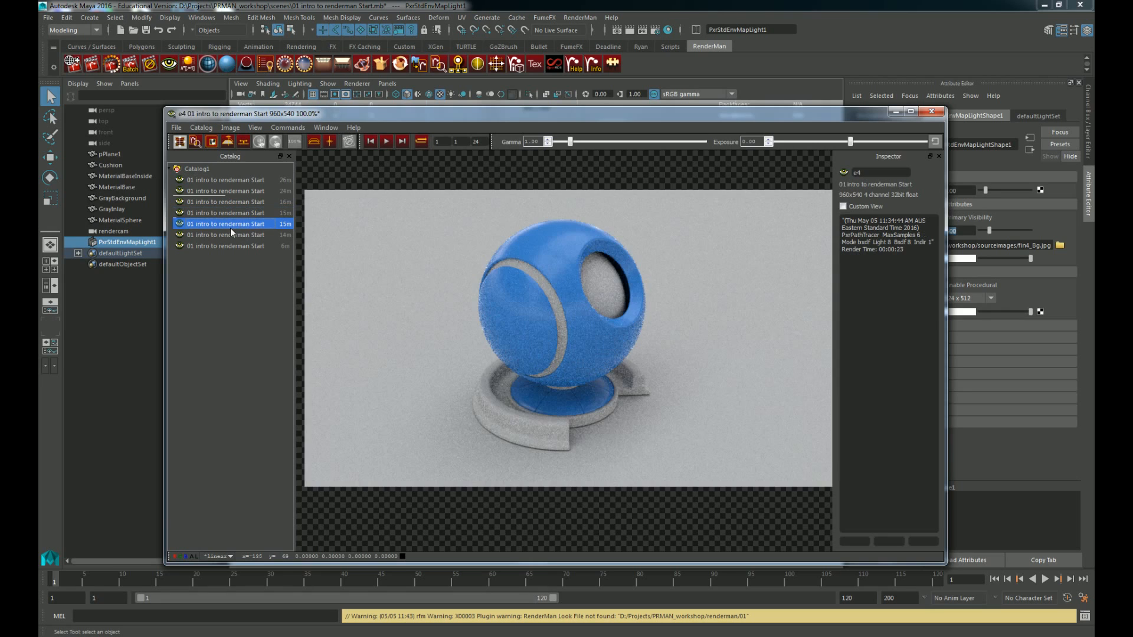
click(229, 246)
click(234, 225)
click(250, 203)
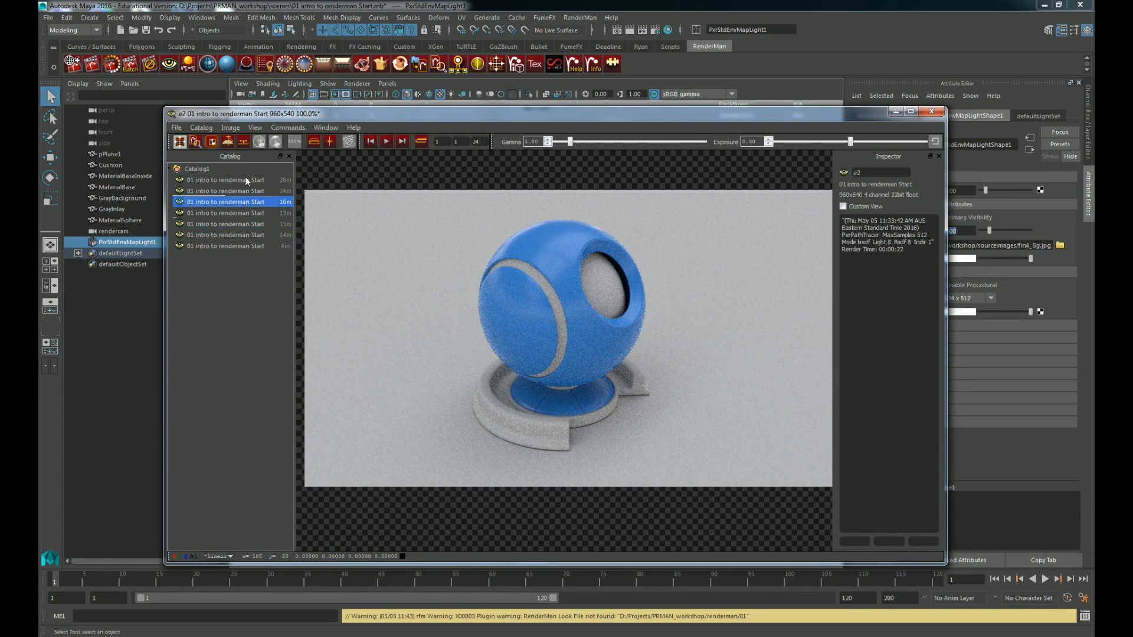
click(246, 180)
click(242, 213)
click(246, 234)
click(237, 224)
click(239, 212)
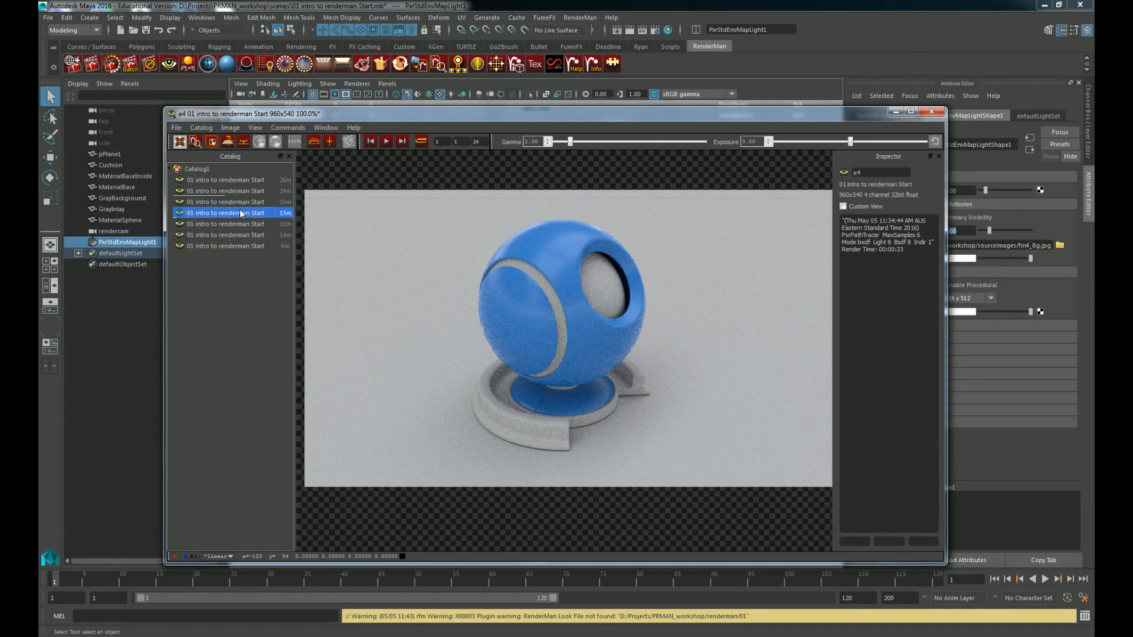
click(242, 235)
click(244, 246)
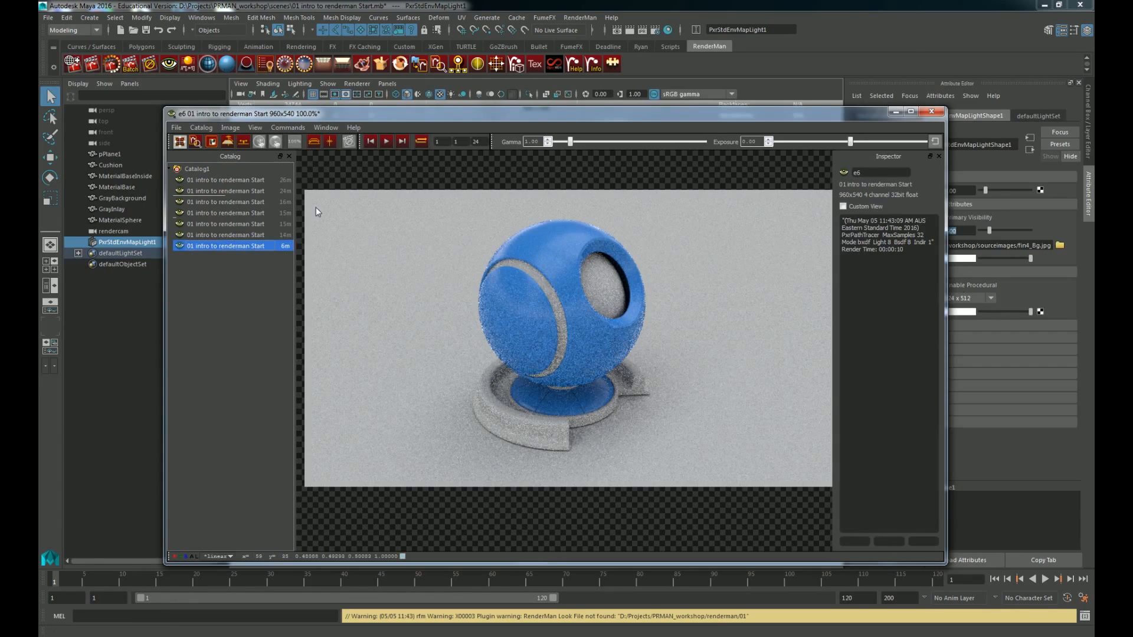
Step: Delete the sampling settings and render time from the third stored render's notes, and check the deletion against the fourth render
click(214, 202)
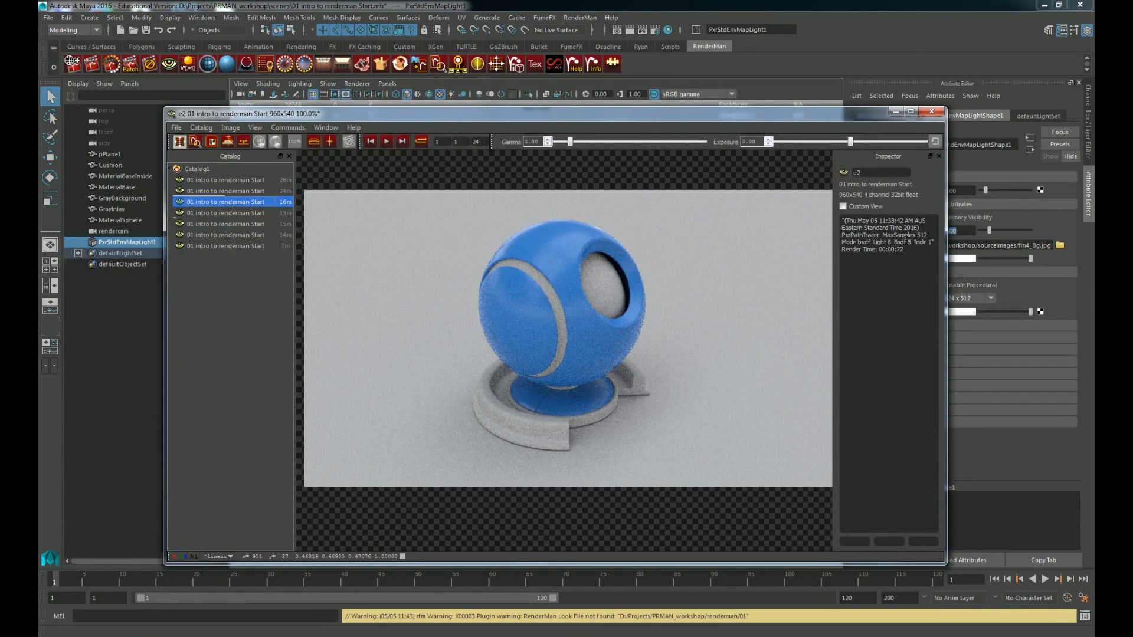
drag(912, 248, 843, 235)
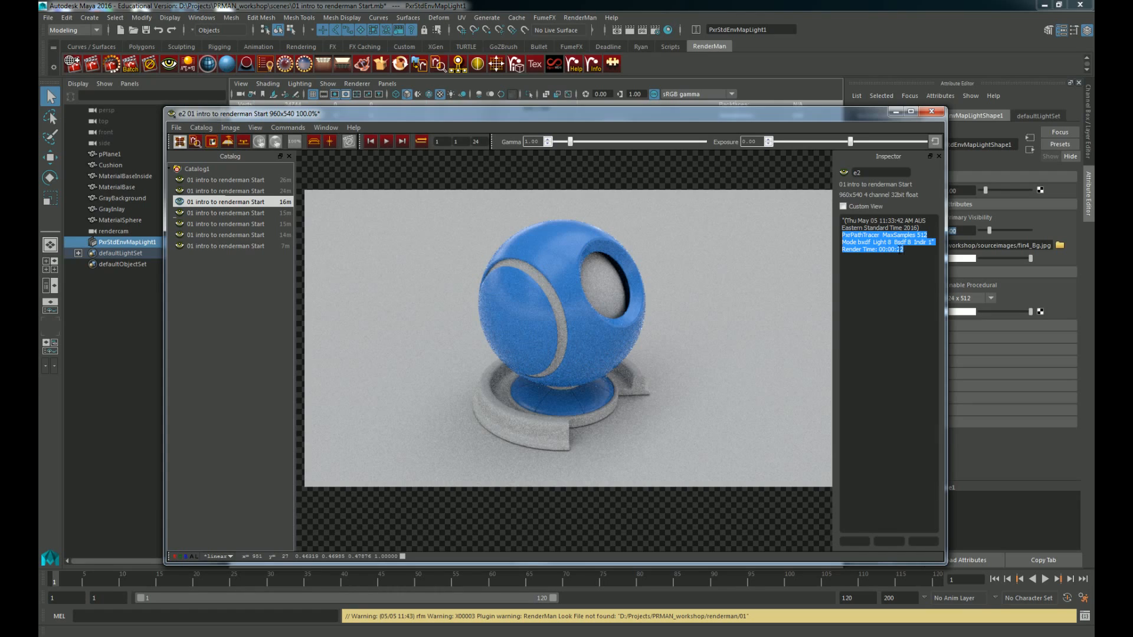
key(BackSpace)
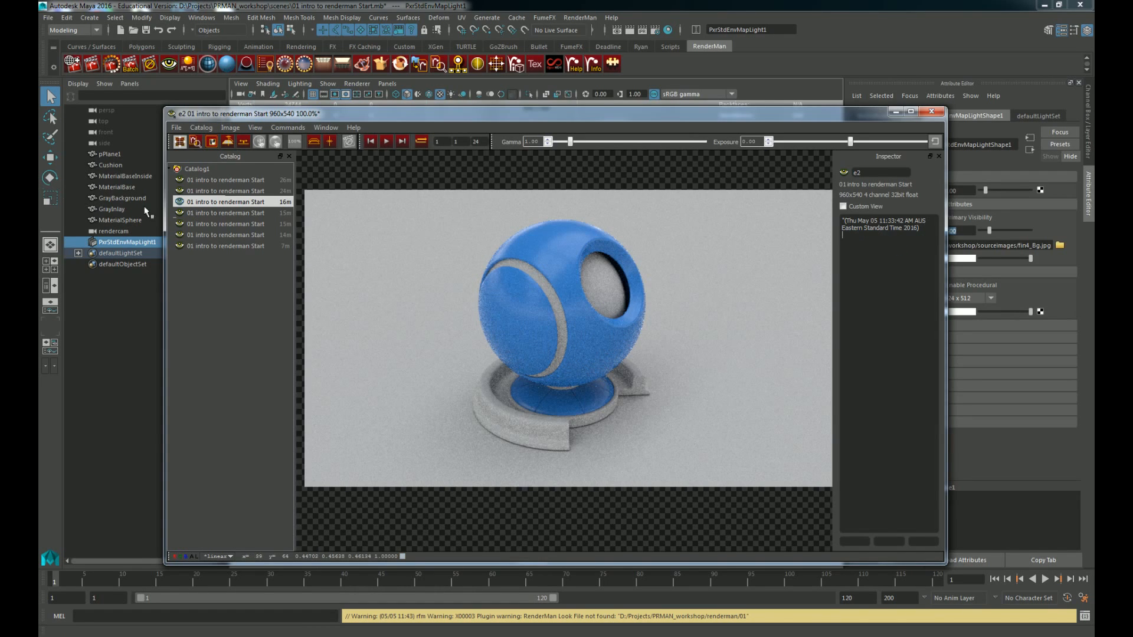
click(203, 213)
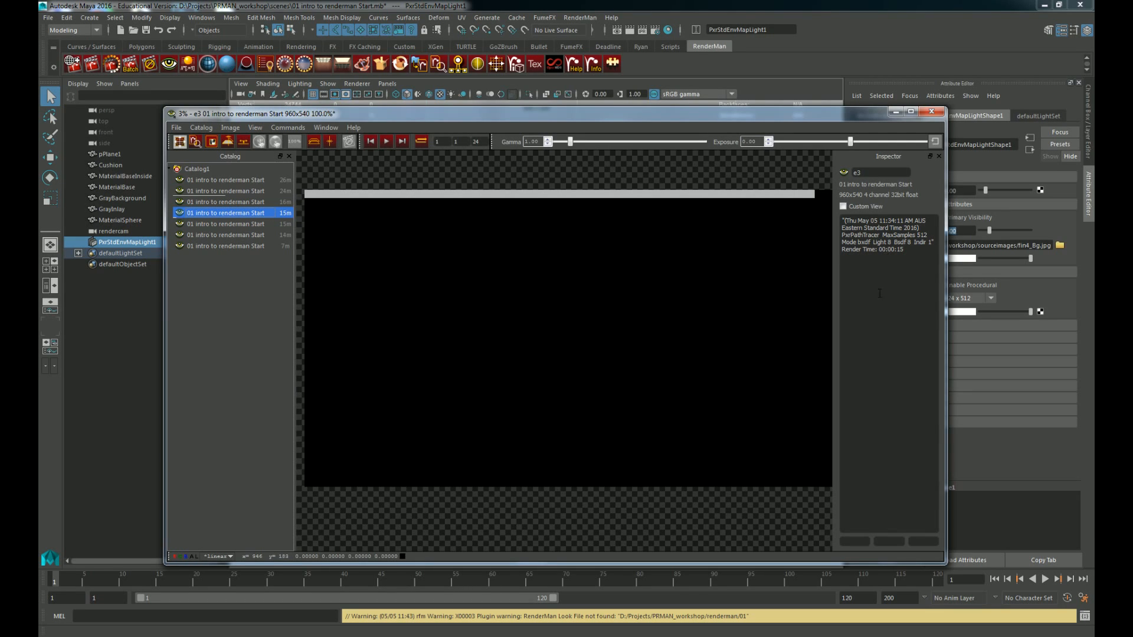
click(197, 204)
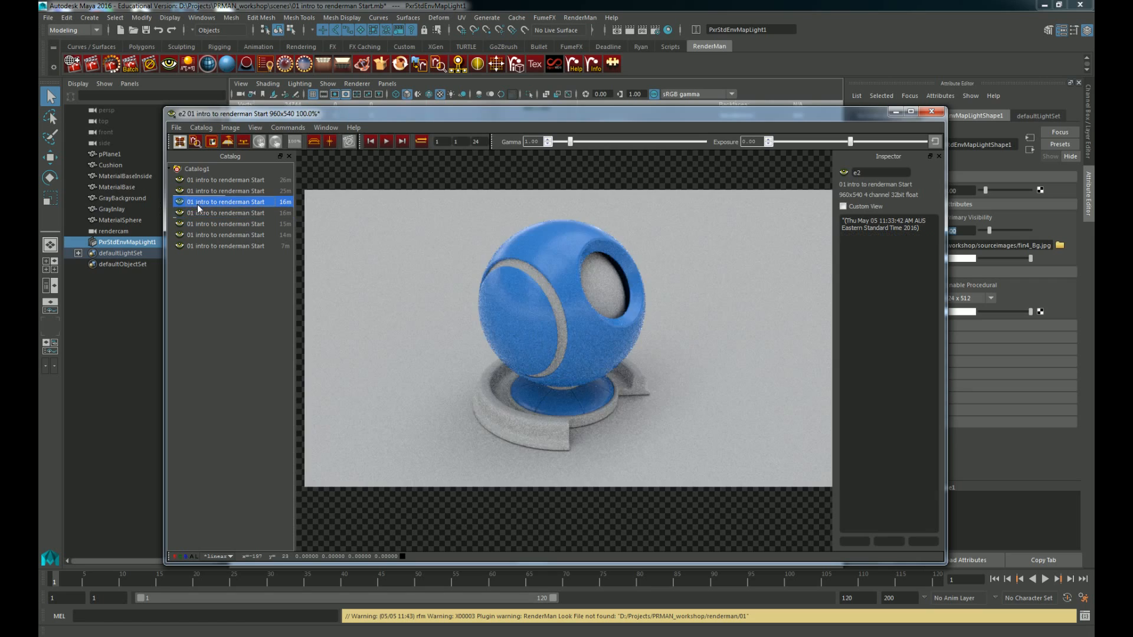
Step: Add the text "I did that and this" to the notes of the fourth stored render
click(200, 213)
click(924, 251)
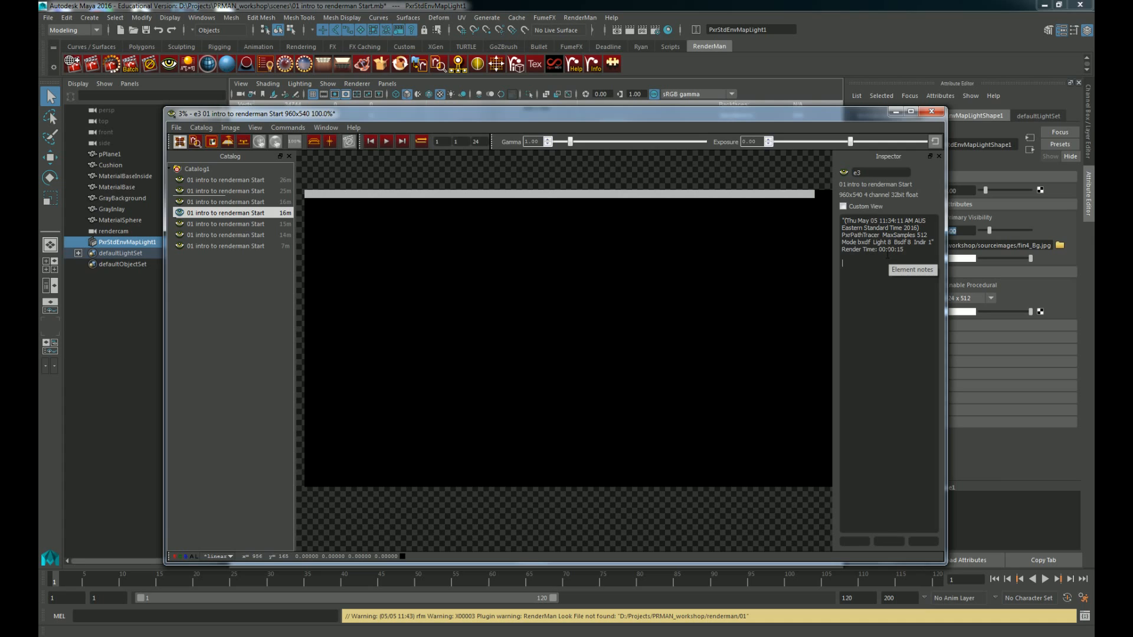
text(I did that and this)
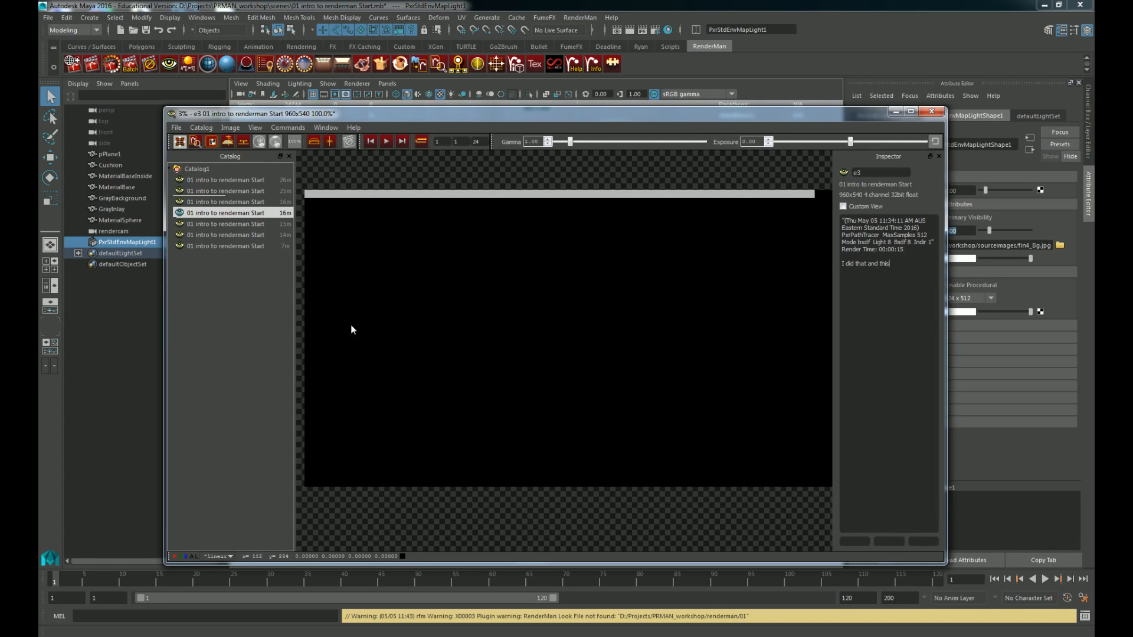
Step: Switch between the stored renders to review the added note in the Inspector, finishing on the newest render
click(233, 247)
click(232, 235)
click(232, 216)
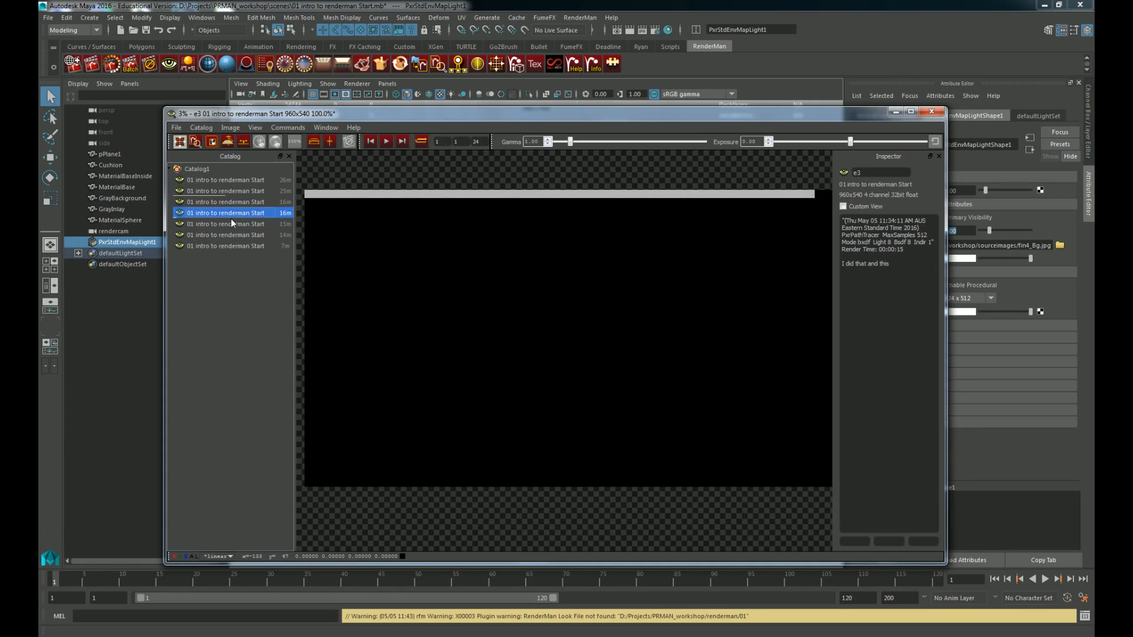
click(230, 227)
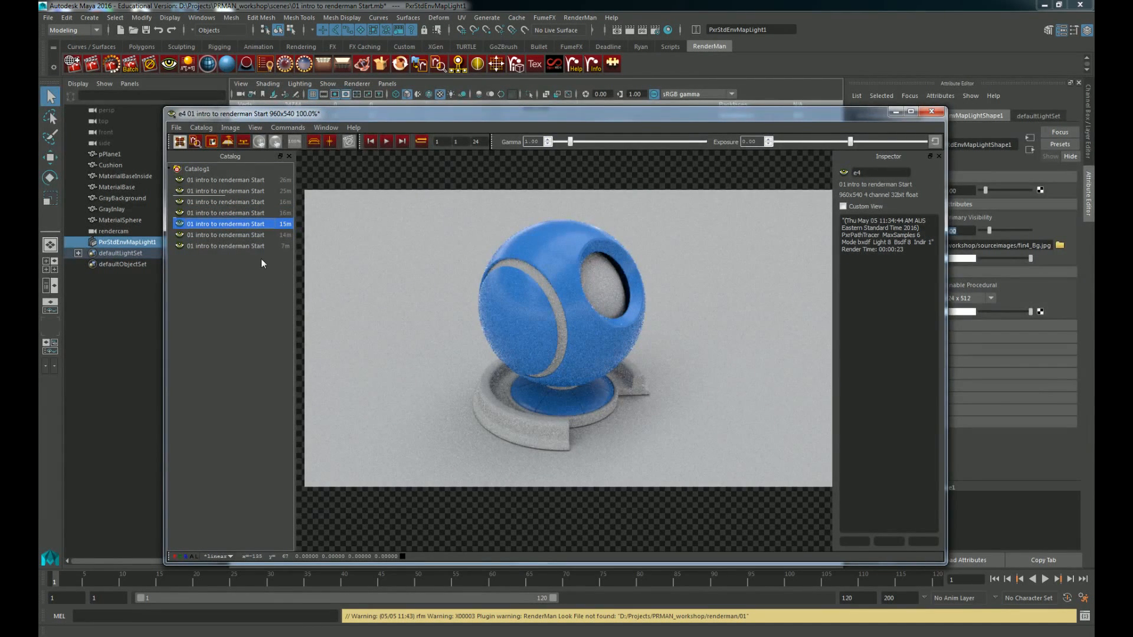
click(242, 213)
drag(891, 265, 840, 265)
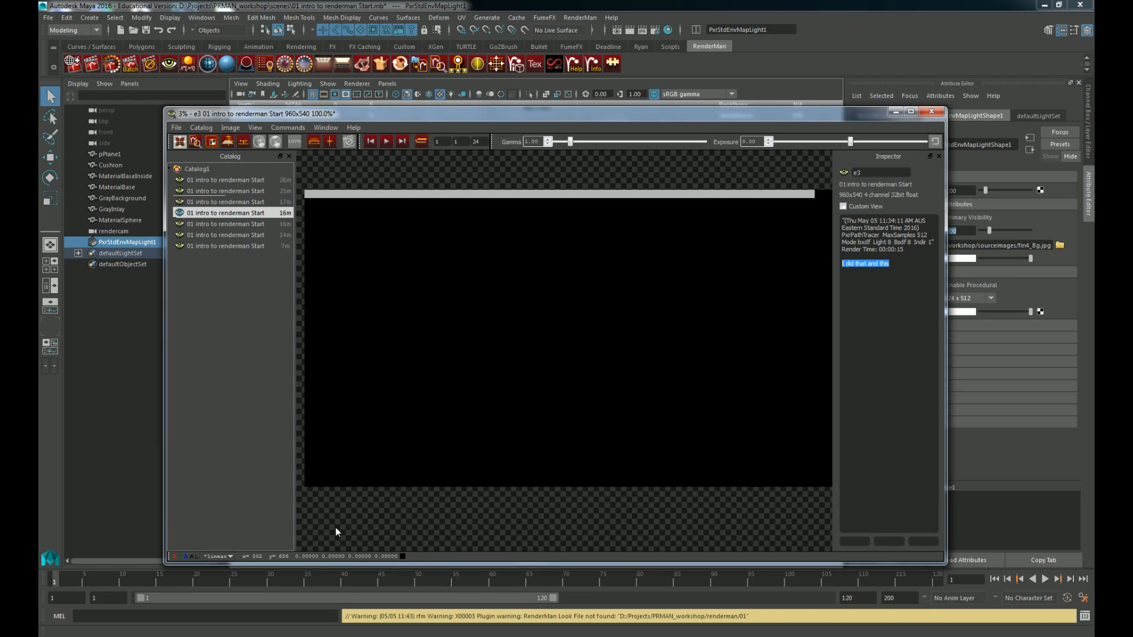
click(243, 338)
click(247, 245)
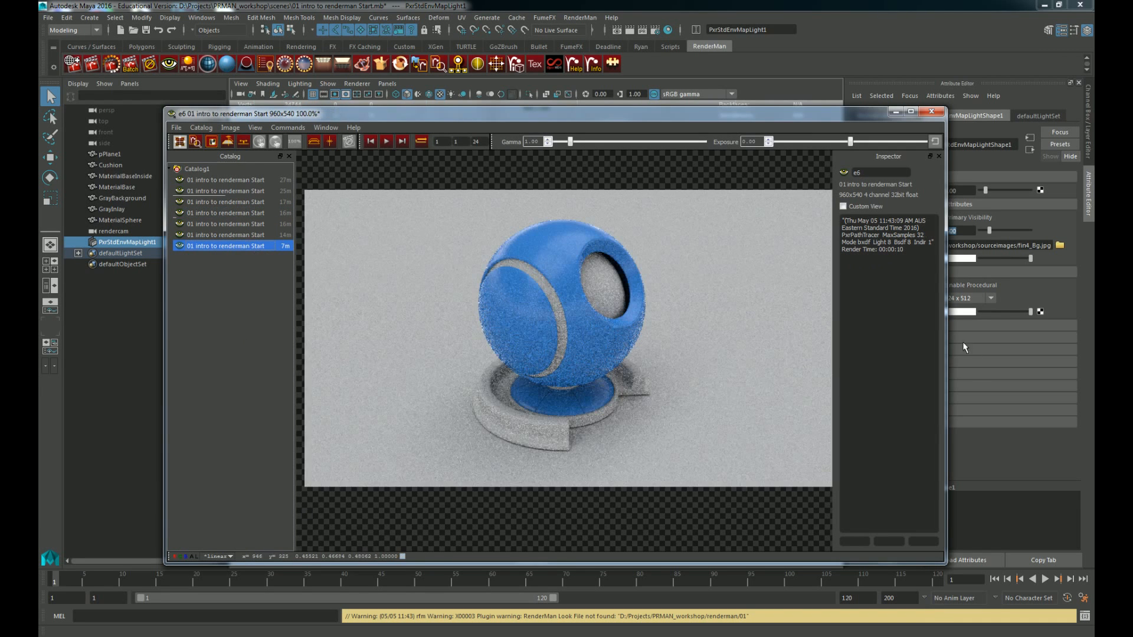
Step: Widen the render view window and play the catalog's renders as a sequence, stopping playback on the third render
middle_drag(639, 307, 603, 306)
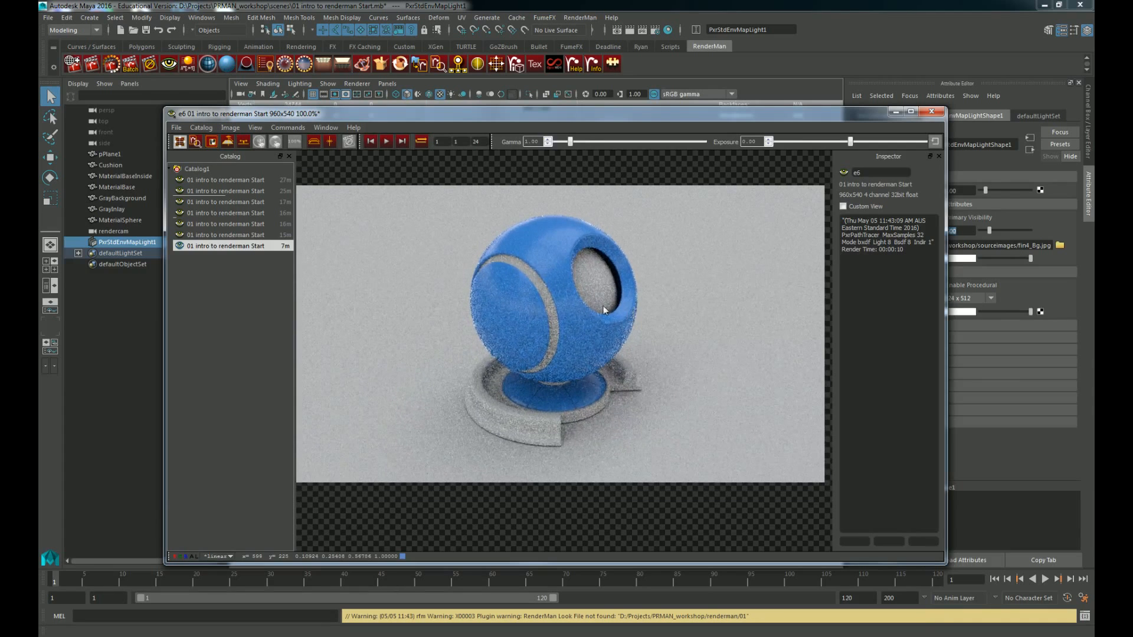
drag(163, 303, 89, 303)
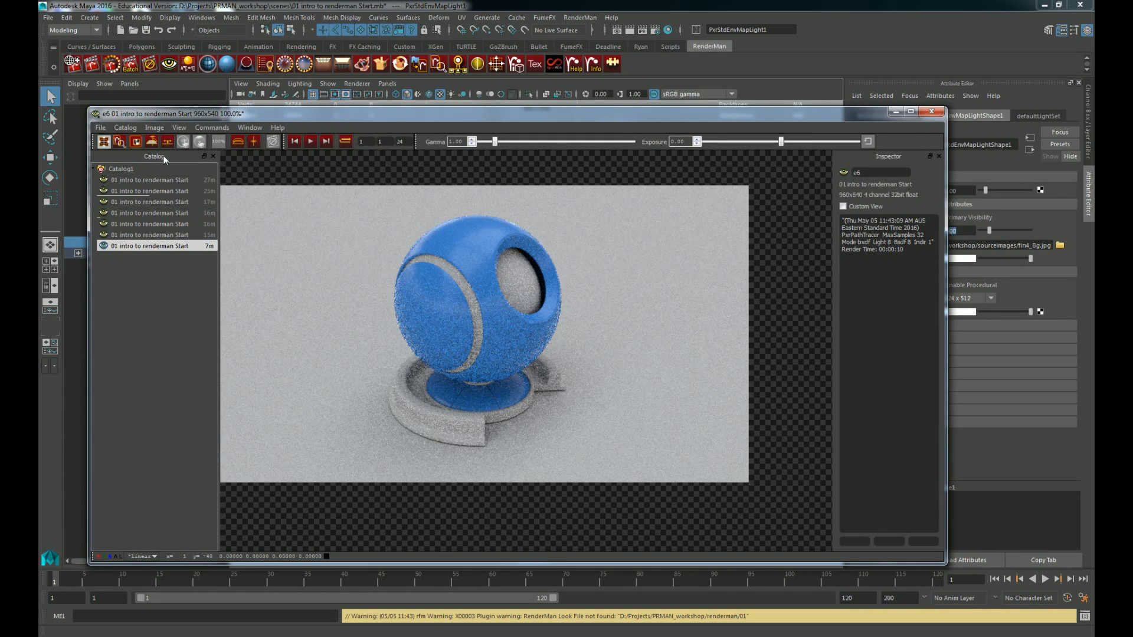
click(313, 140)
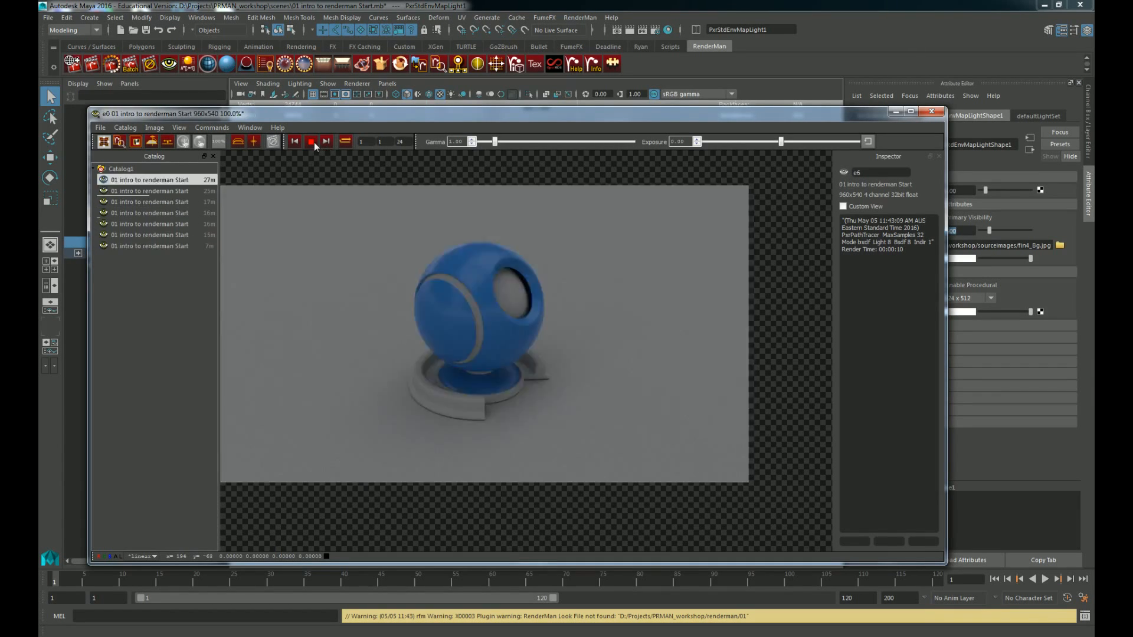
click(311, 142)
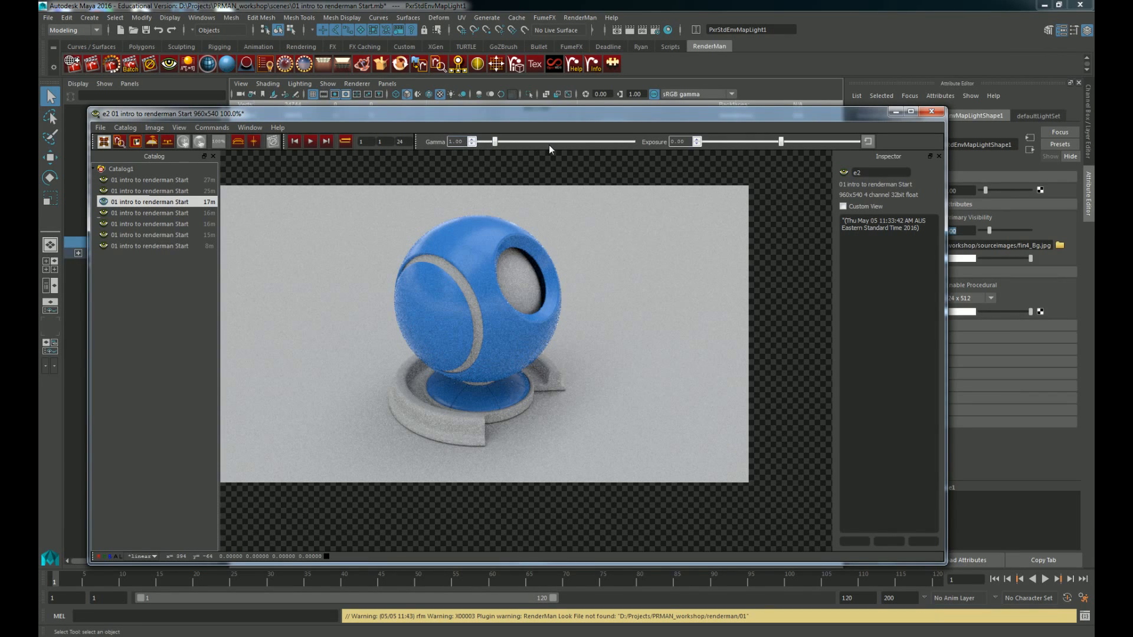
Step: Try a higher gamma and a lower exposure on the displayed render, and restore them to 1.00 and 0.00
mouse_move(494, 142)
mouse_down()
mouse_move(614, 143)
mouse_move(498, 145)
mouse_up()
drag(781, 141, 753, 143)
drag(463, 142, 392, 141)
text(1.)
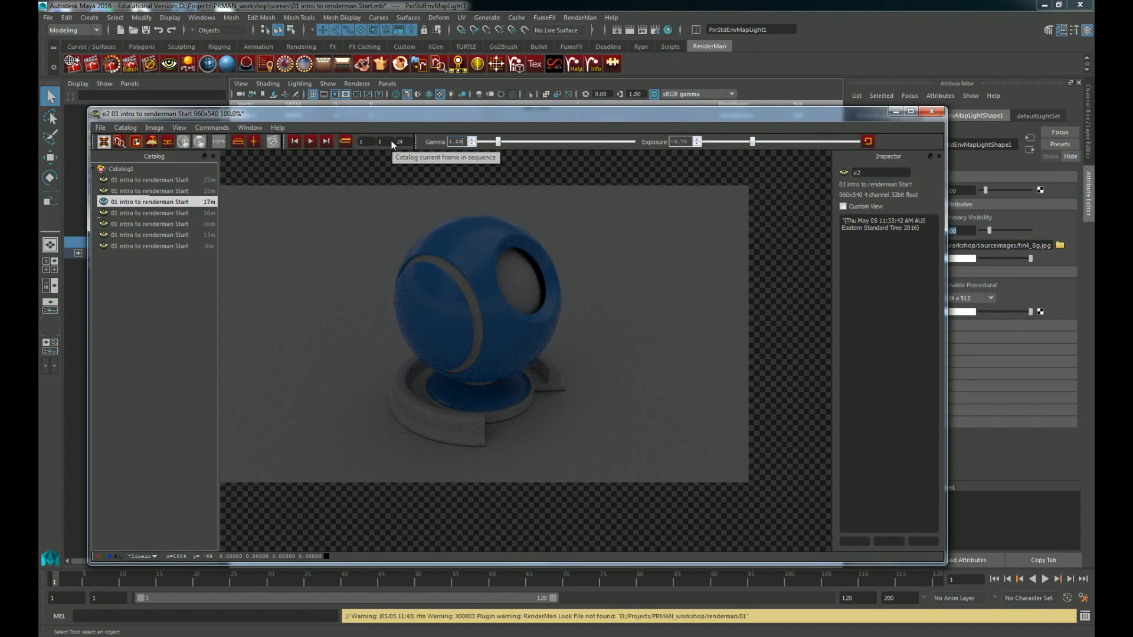
key(BackSpace)
key(BackSpace)
key(Return)
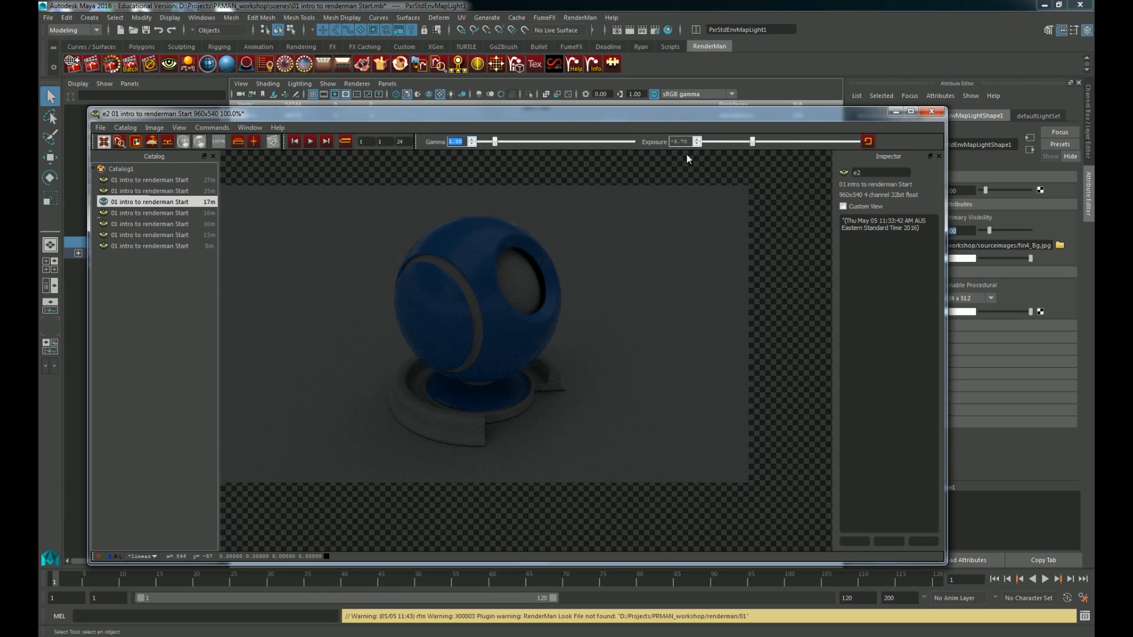
drag(690, 142, 664, 142)
text(1)
text(00)
key(Return)
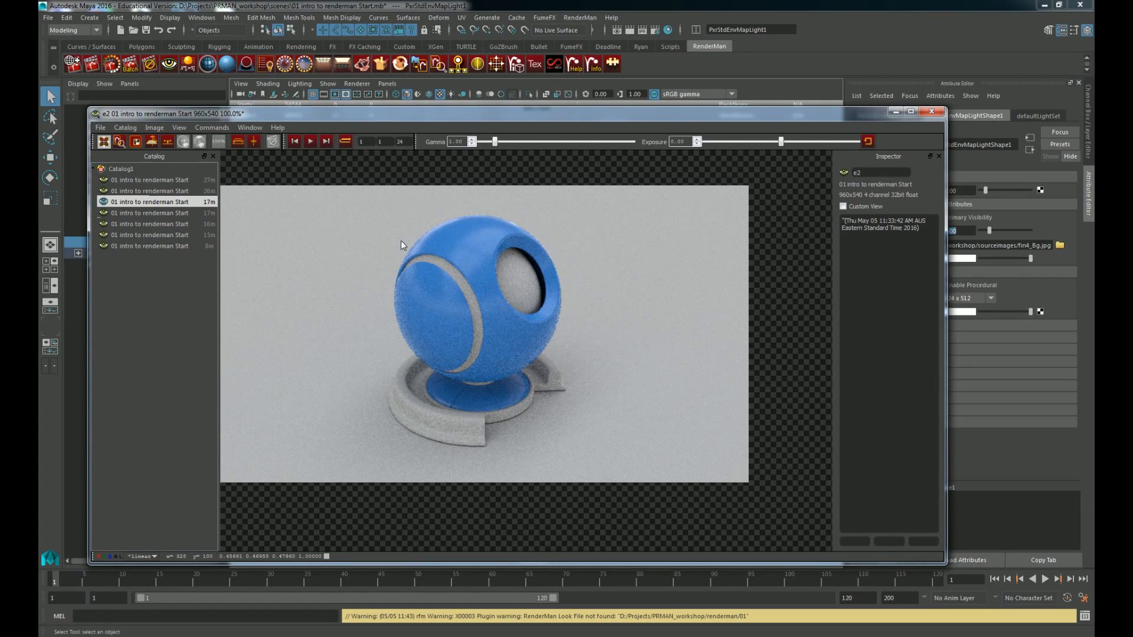
Step: Pan around the displayed render and zoom in and out on the material ball with the zoom and pan tools
drag(265, 217, 333, 249)
drag(558, 342, 396, 287)
drag(501, 239, 304, 255)
click(119, 143)
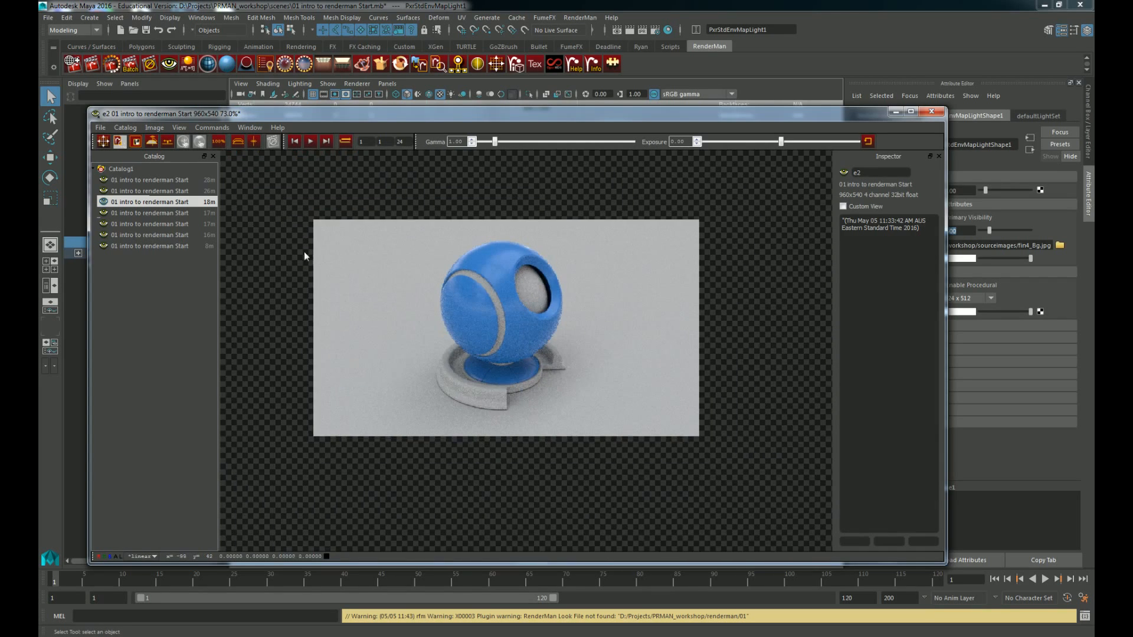
click(102, 144)
scroll(436, 343, up, 3)
scroll(436, 342, down, 2)
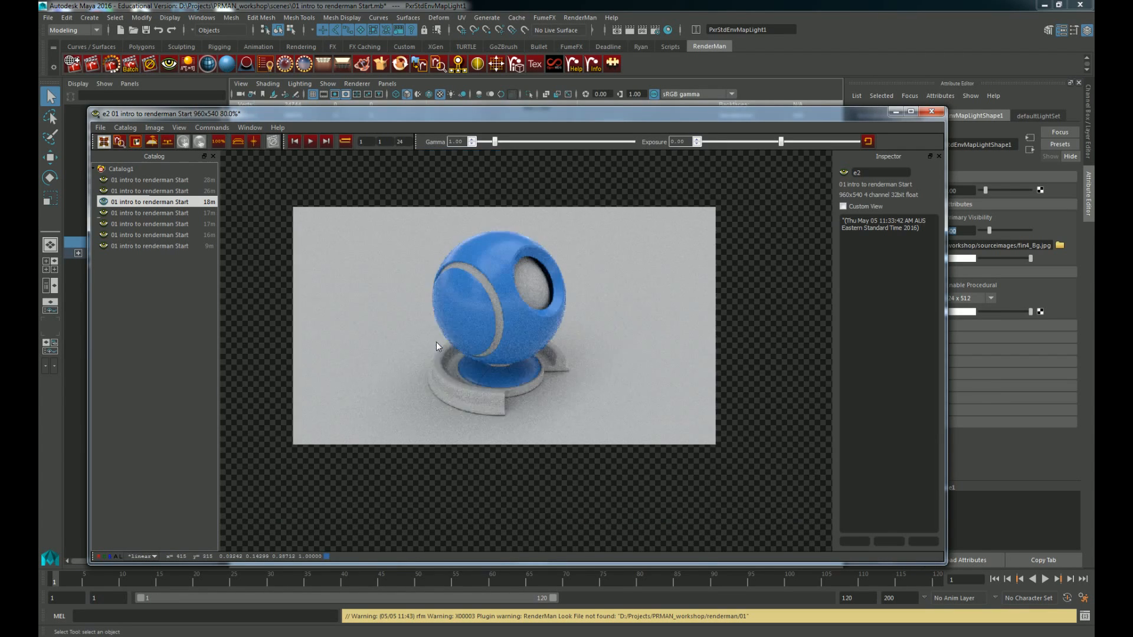
scroll(437, 341, up, 6)
scroll(437, 341, down, 4)
mouse_move(471, 347)
mouse_down()
mouse_move(493, 388)
mouse_move(461, 333)
mouse_up()
scroll(469, 346, up, 3)
scroll(469, 346, down, 3)
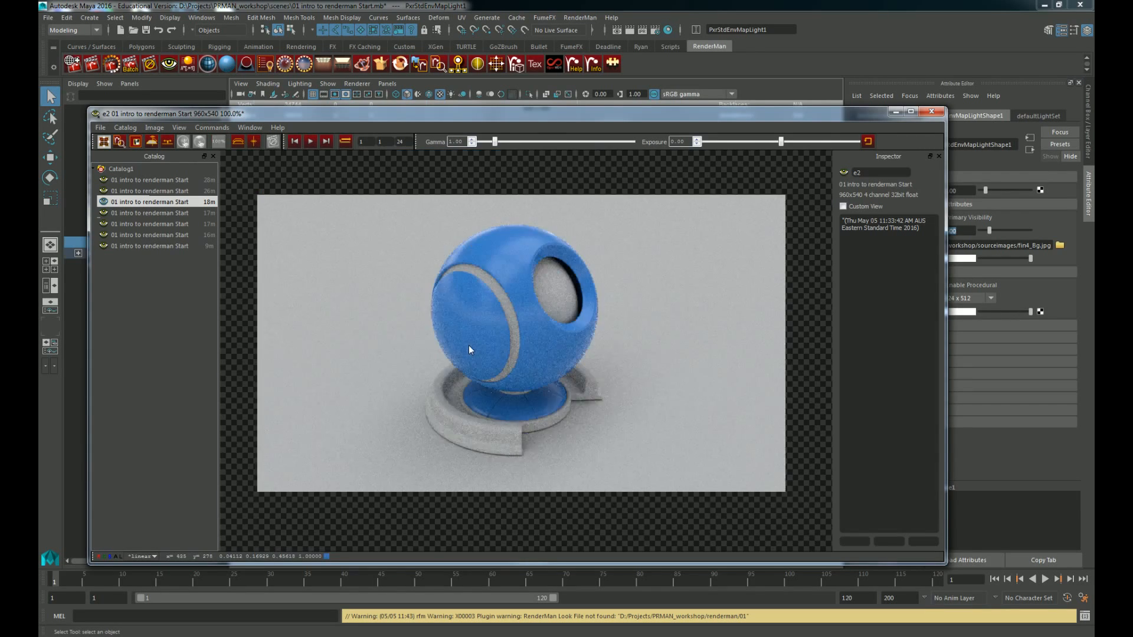
scroll(470, 336, down, 2)
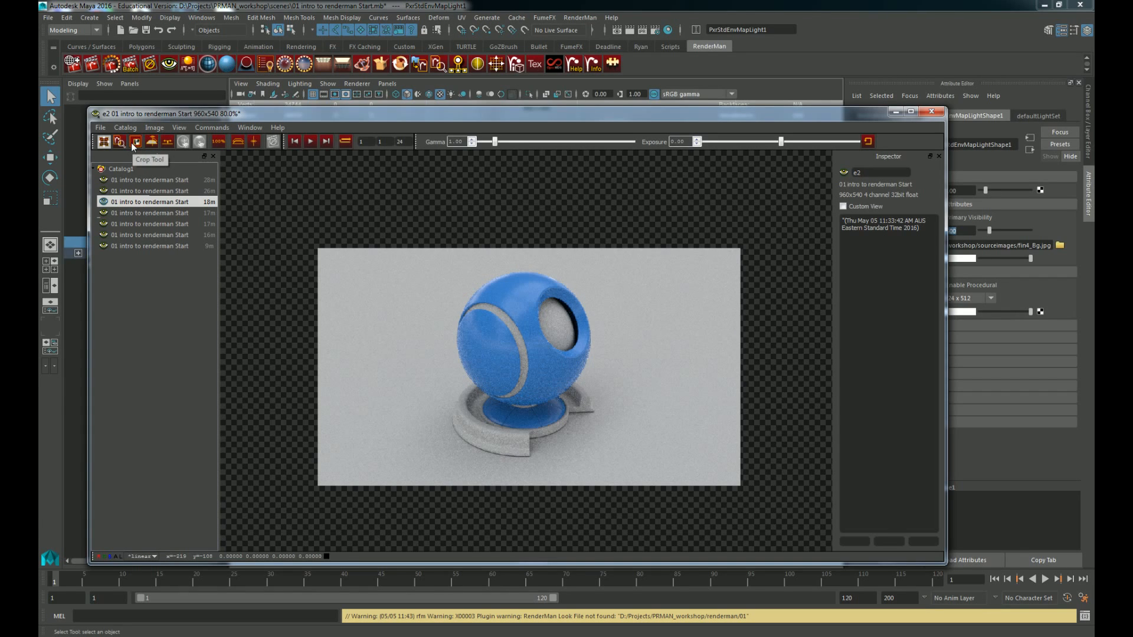
Step: Display the newest render and draw a crop rectangle across the middle of the blue ball with the Crop Tool
click(133, 143)
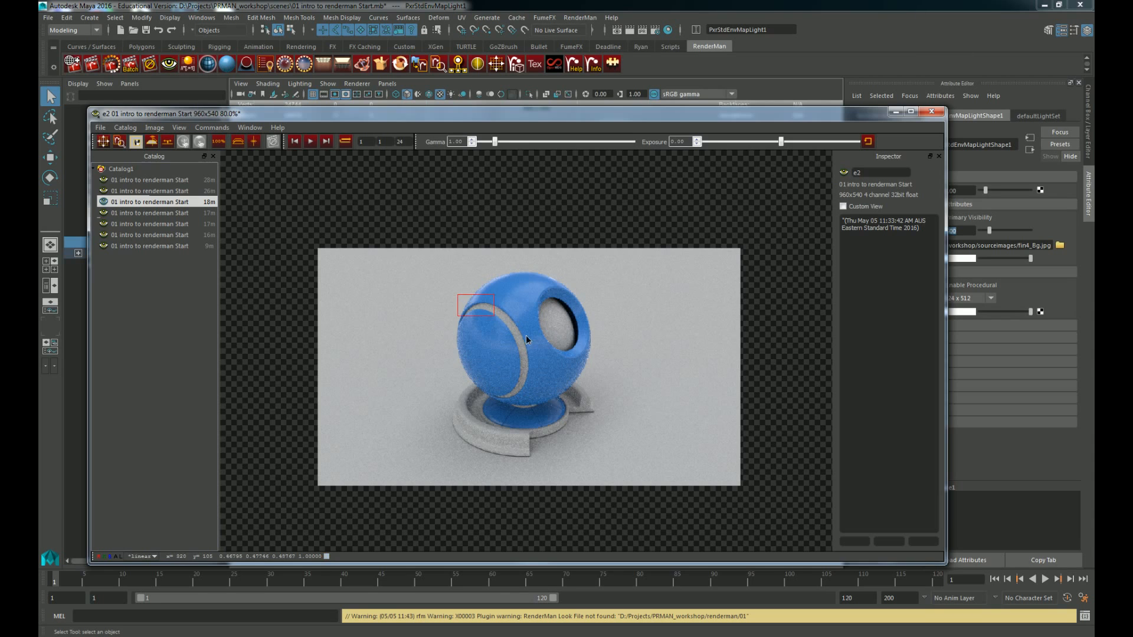
drag(527, 340, 558, 357)
click(176, 235)
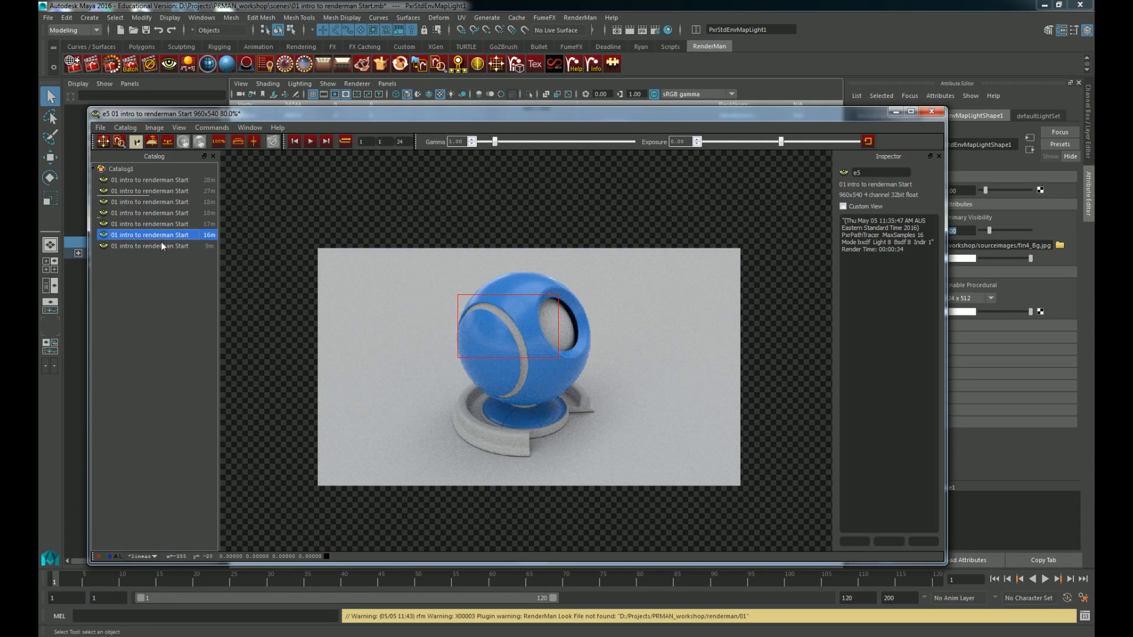
click(161, 246)
mouse_move(614, 114)
mouse_down()
mouse_move(518, 278)
mouse_move(517, 374)
mouse_move(597, 112)
mouse_up()
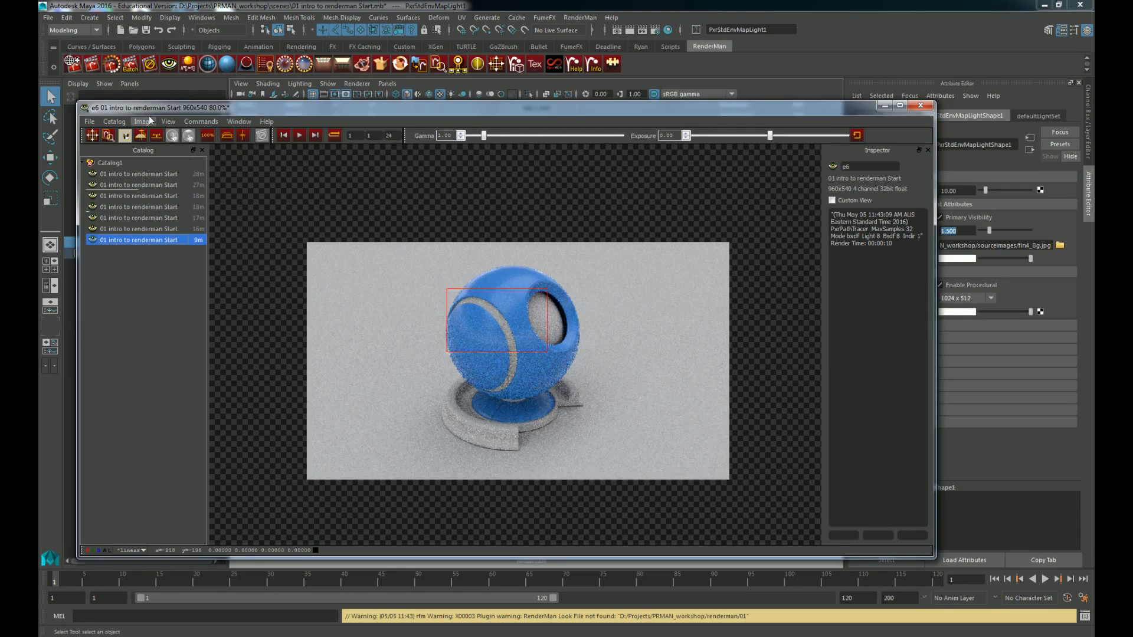
drag(435, 307, 571, 382)
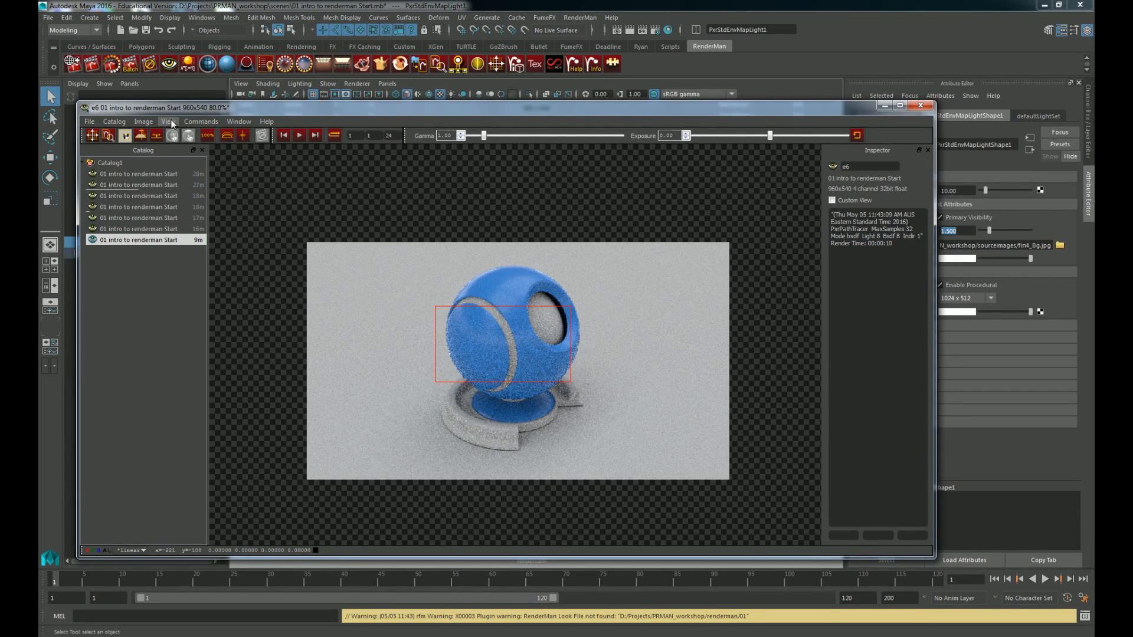
Step: Toggle the Auto Crop Render option for the render view
click(142, 122)
click(150, 120)
click(151, 118)
click(104, 122)
mouse_move(145, 121)
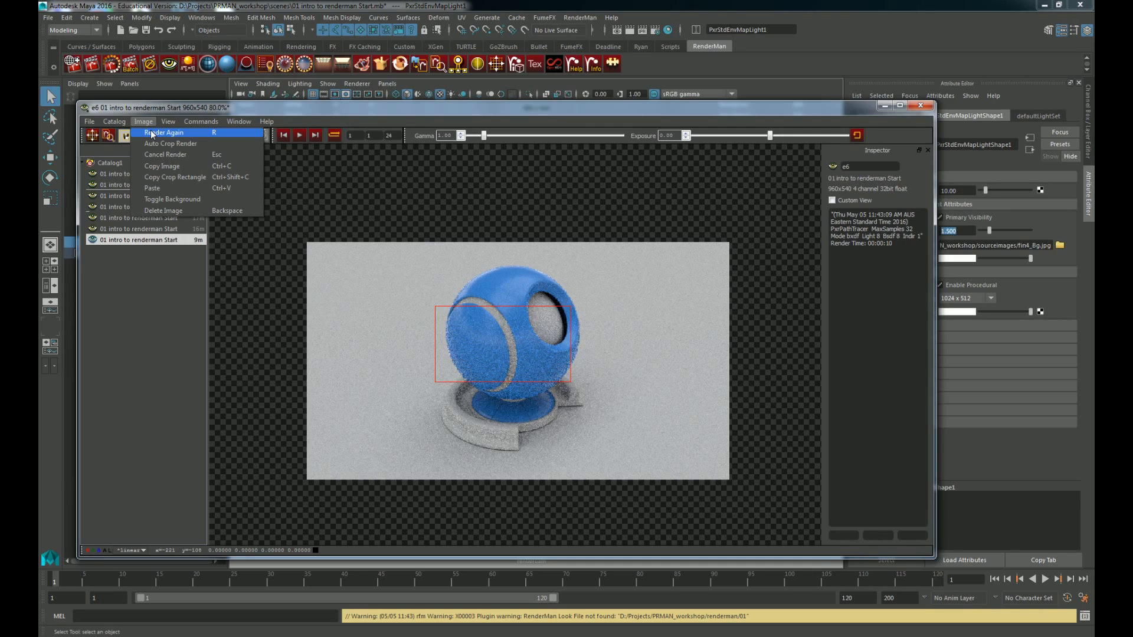
click(167, 142)
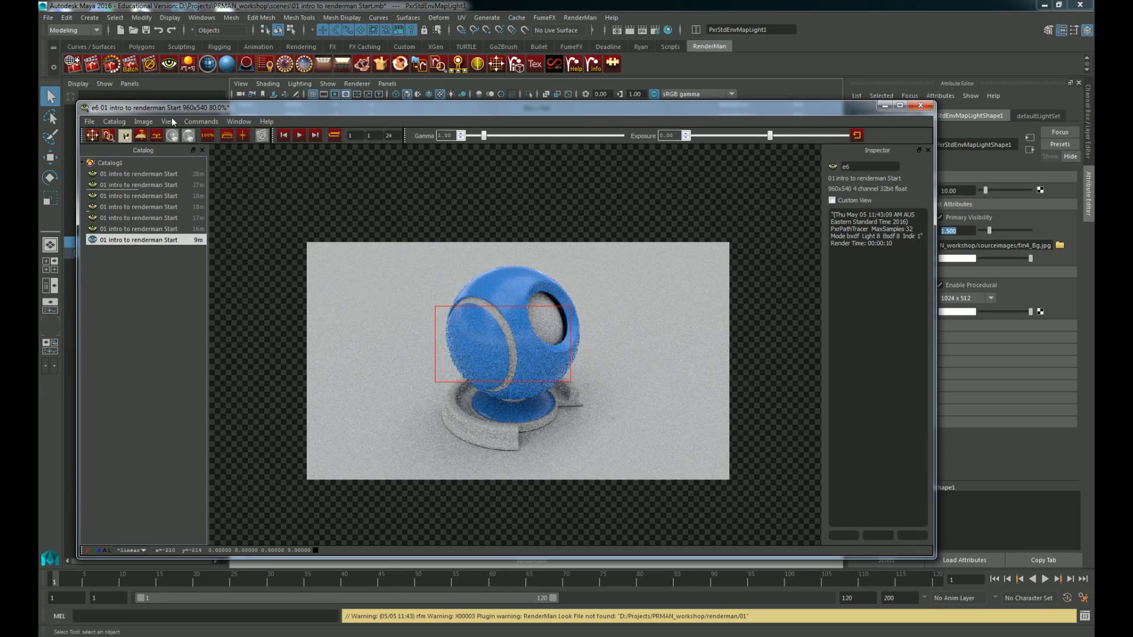
Step: Render the scene again and compare the new render with the previous one in the catalog
click(91, 64)
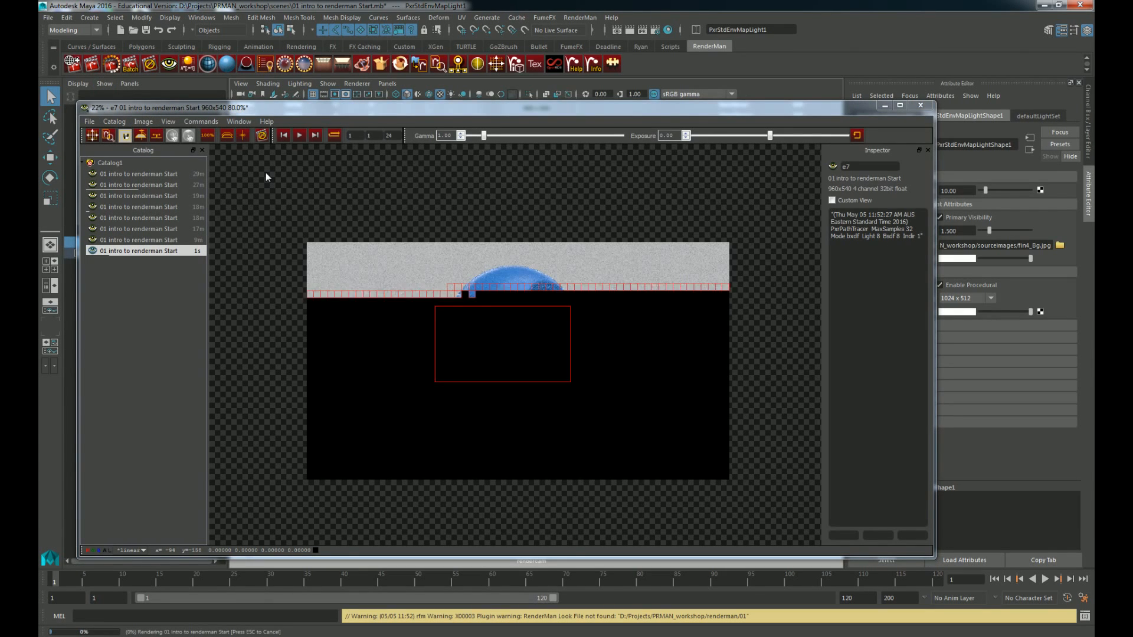
click(171, 241)
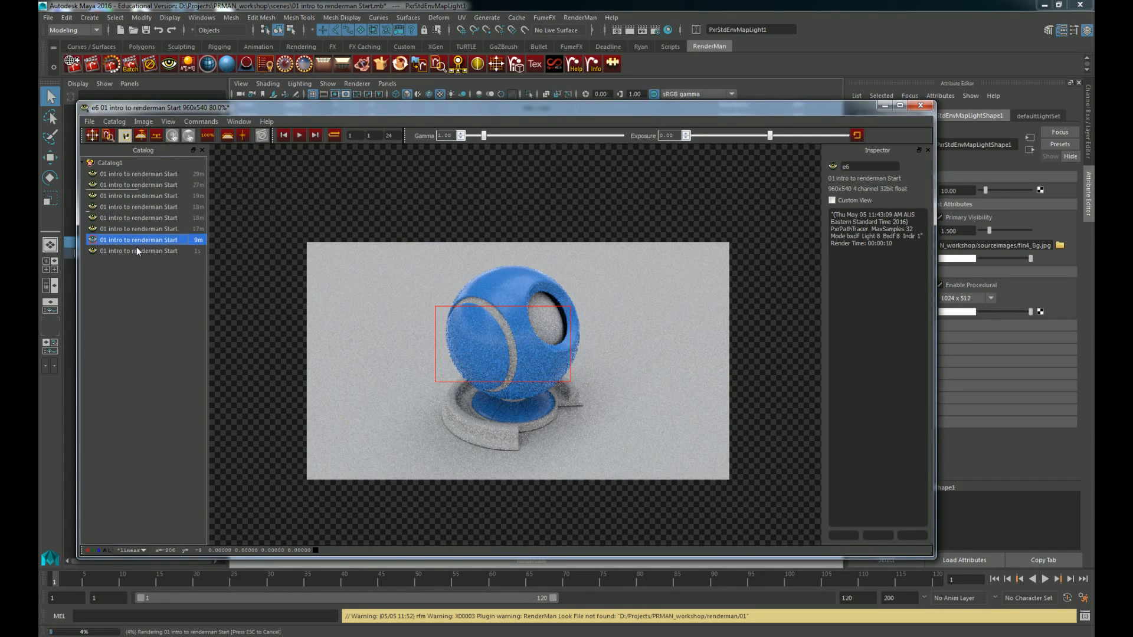
click(136, 249)
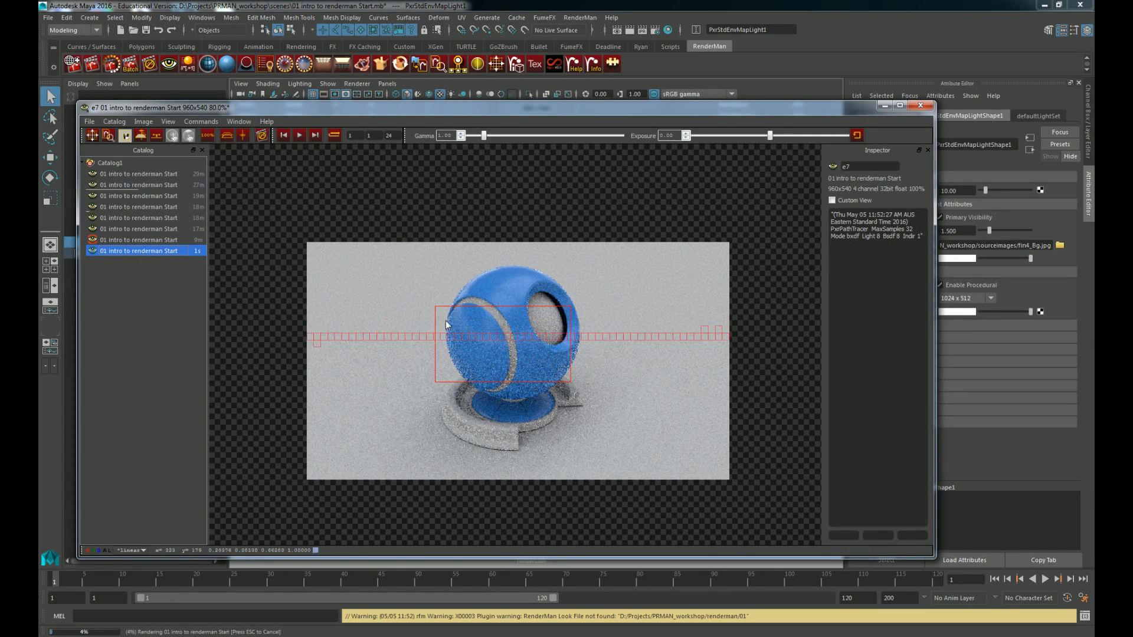
click(145, 121)
click(164, 108)
key(Escape)
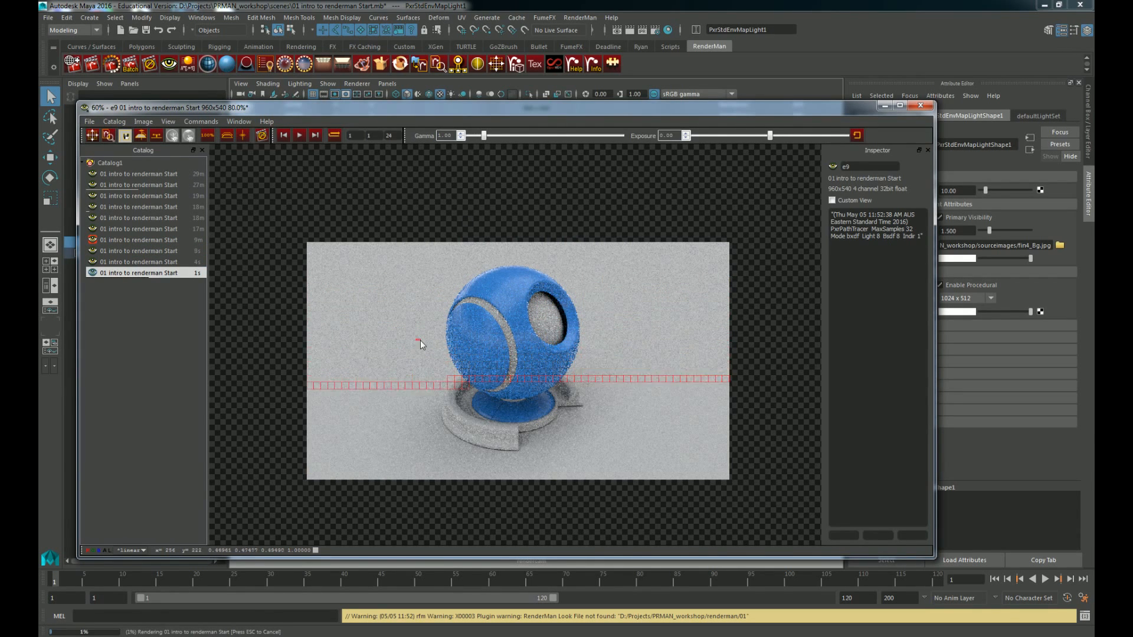
Step: Re-render parts of the image by drawing crop regions over the ball, and maximize the render view window
click(120, 240)
click(132, 283)
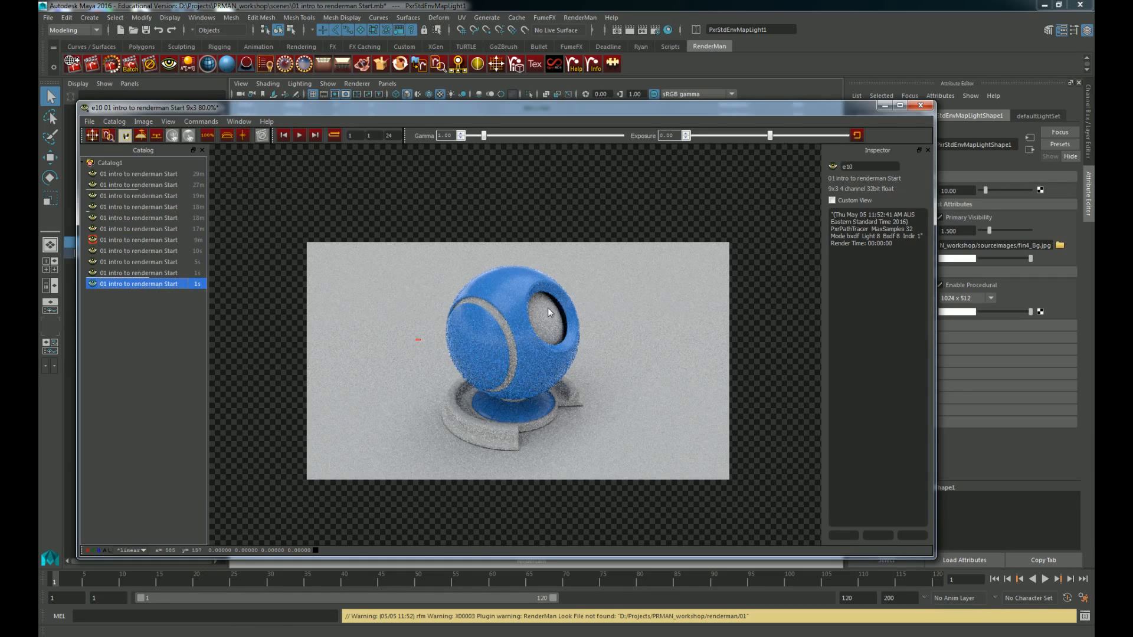
drag(522, 323, 620, 411)
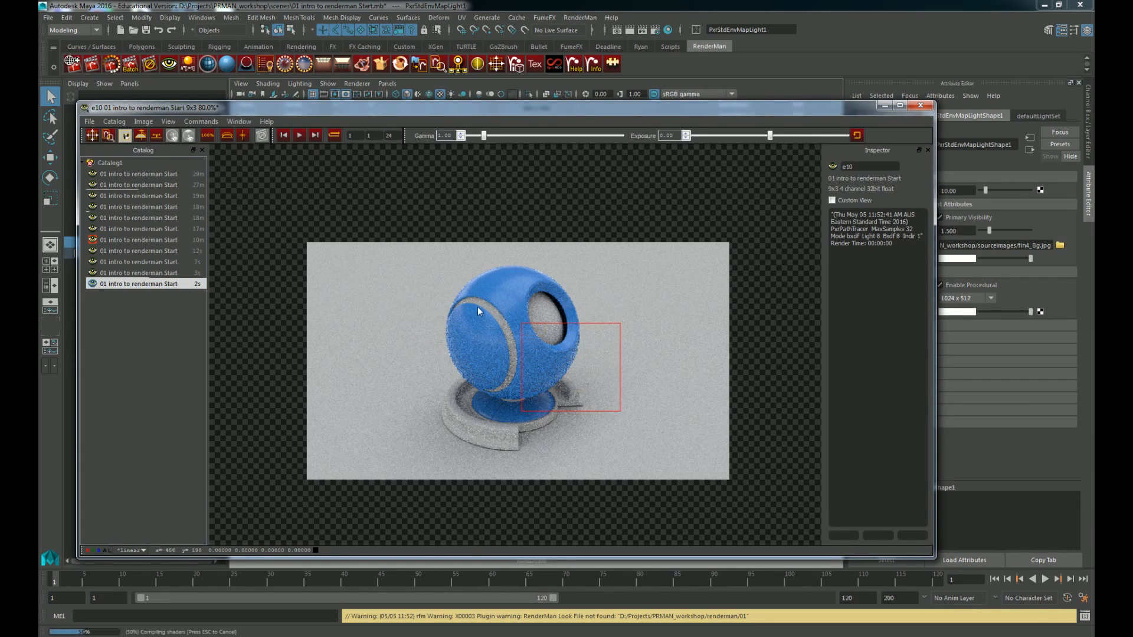
drag(412, 283, 586, 393)
double_click(133, 112)
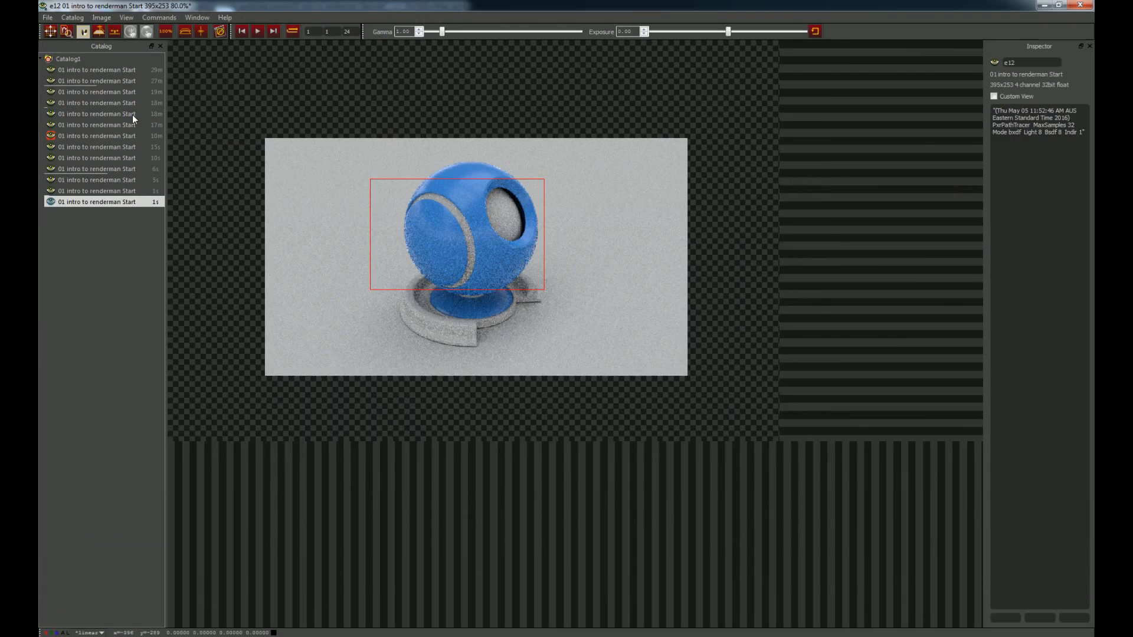
Step: Re-render a crop region of about 250x169 across the middle of the ball and one of about 132x97 at its upper-left edge
scroll(711, 137, up, 3)
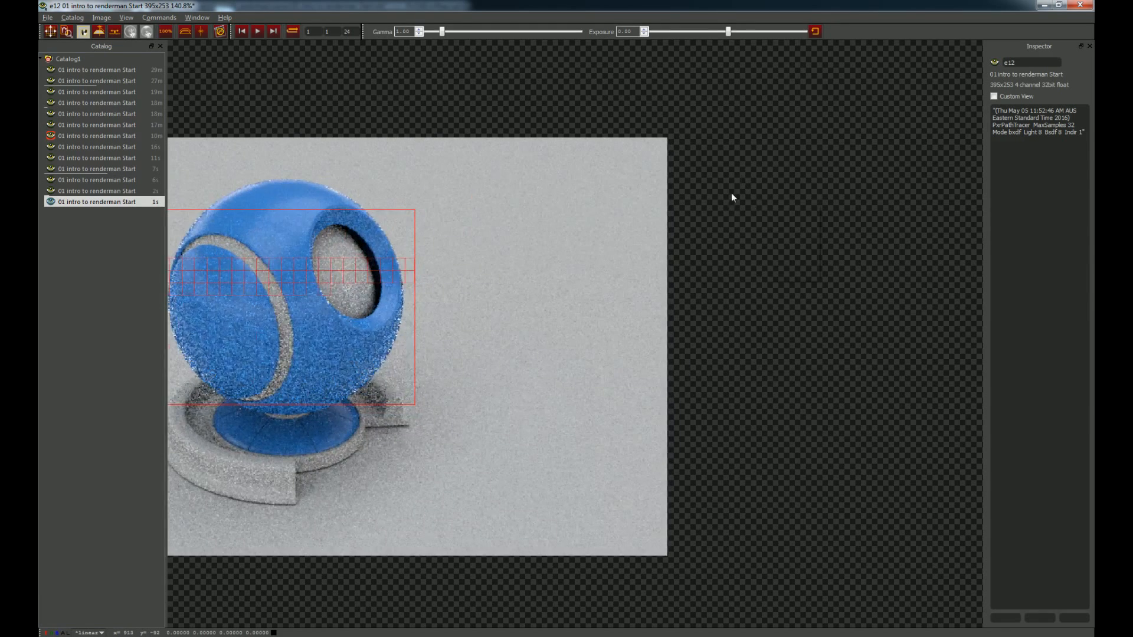
scroll(641, 161, down, 6)
right_click(532, 136)
click(400, 147)
scroll(407, 139, up, 3)
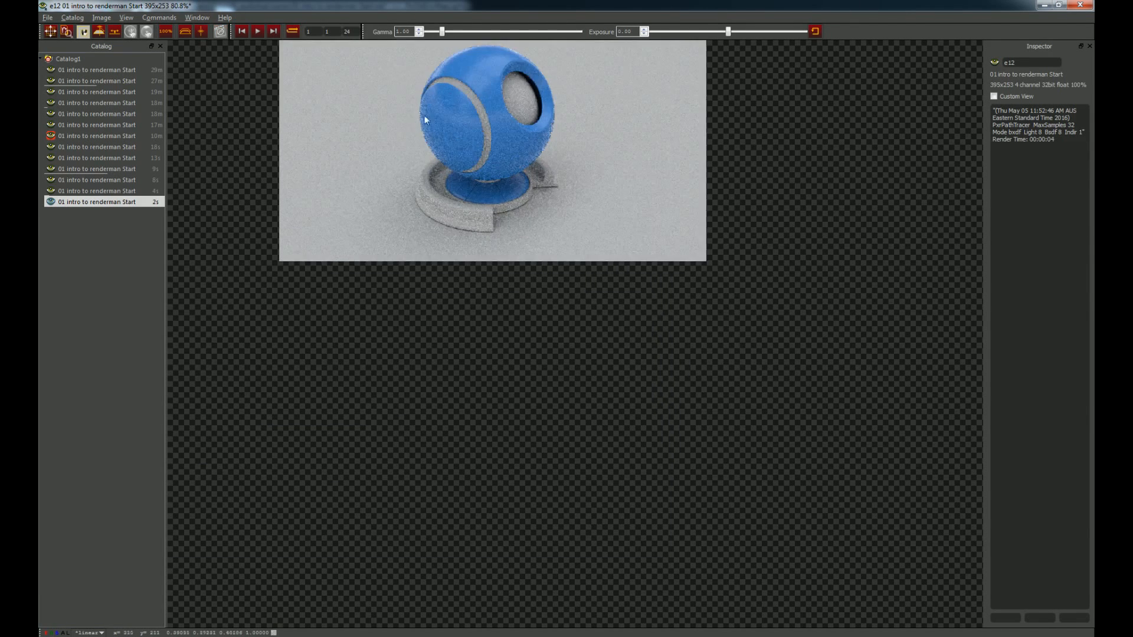
middle_drag(463, 133, 539, 286)
drag(508, 227, 619, 301)
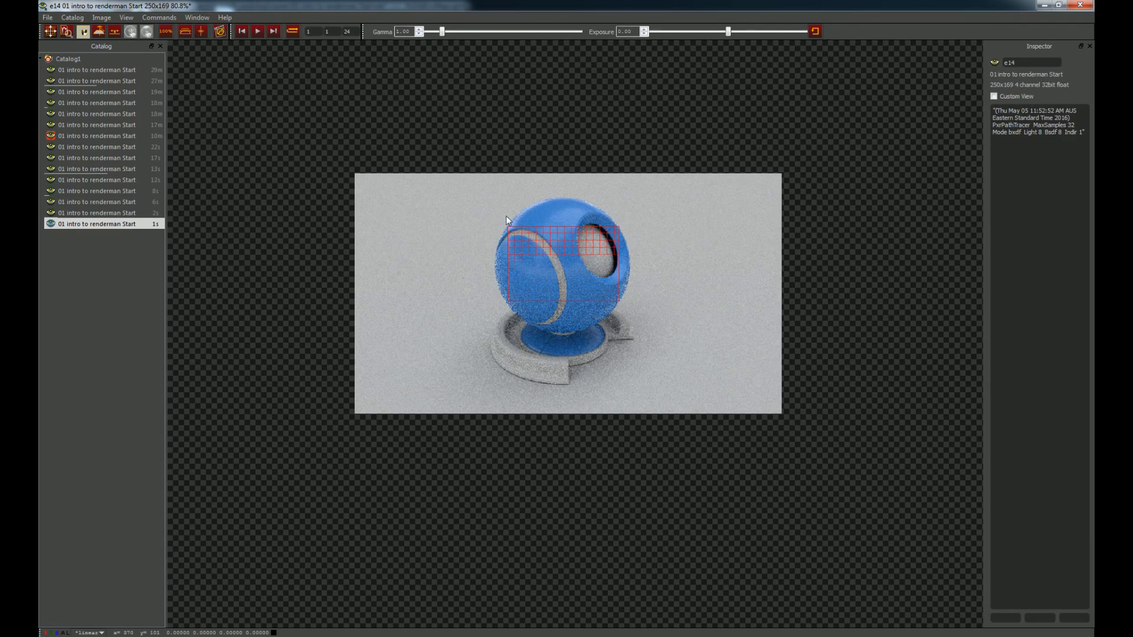
drag(477, 198, 537, 241)
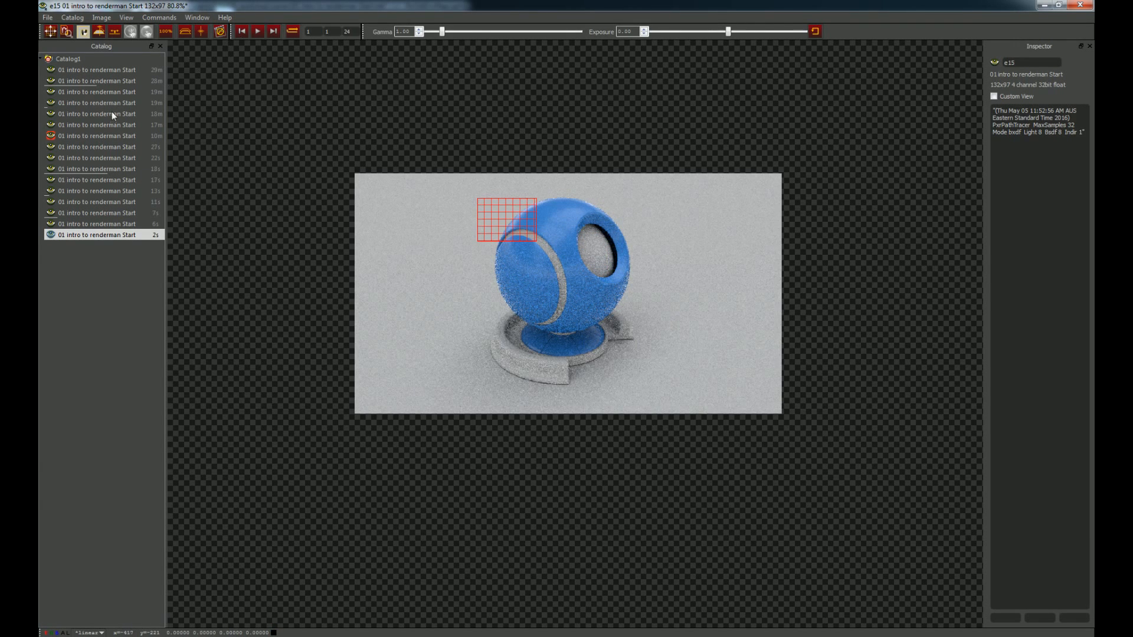
Step: Display the earlier 960x540 render e6 from the catalog and turn off Auto Crop Render
click(69, 137)
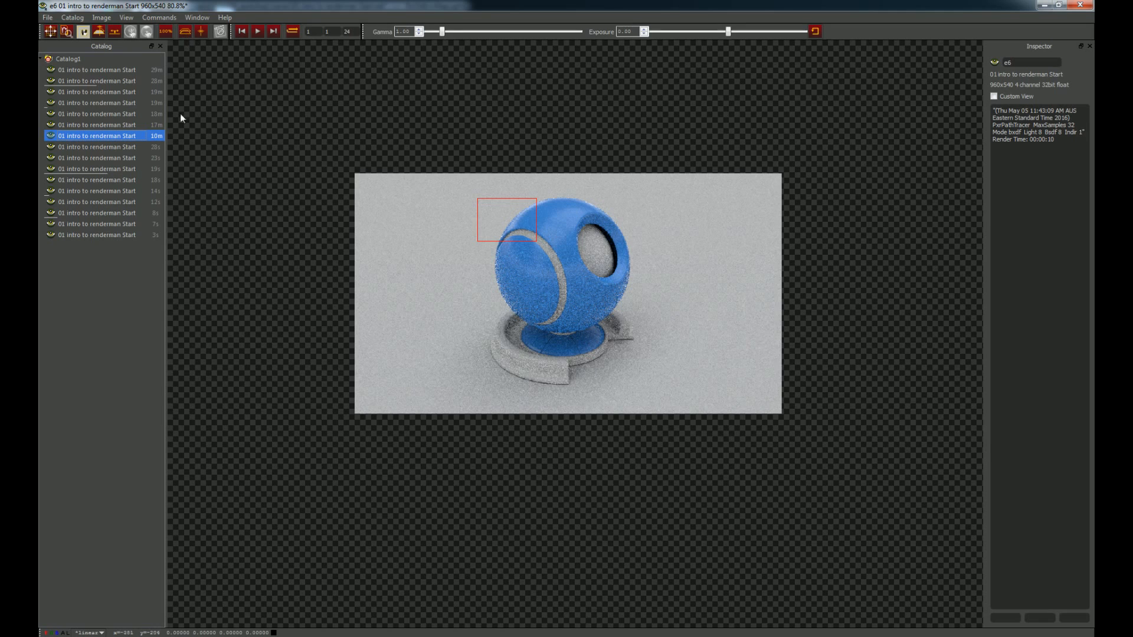
click(110, 17)
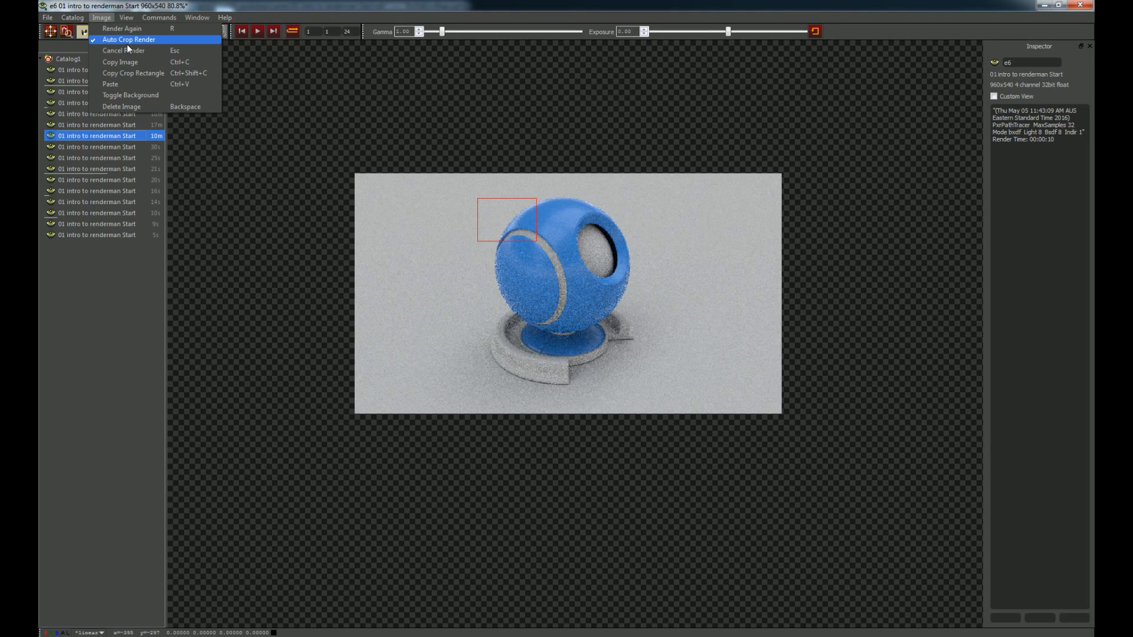
mouse_move(63, 19)
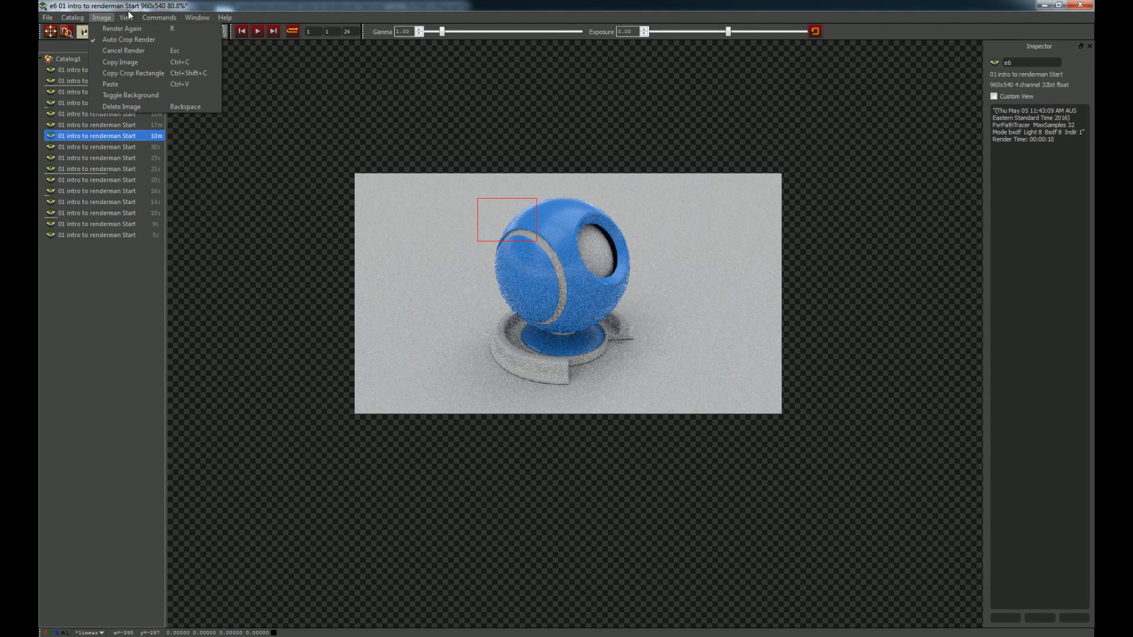
mouse_move(111, 20)
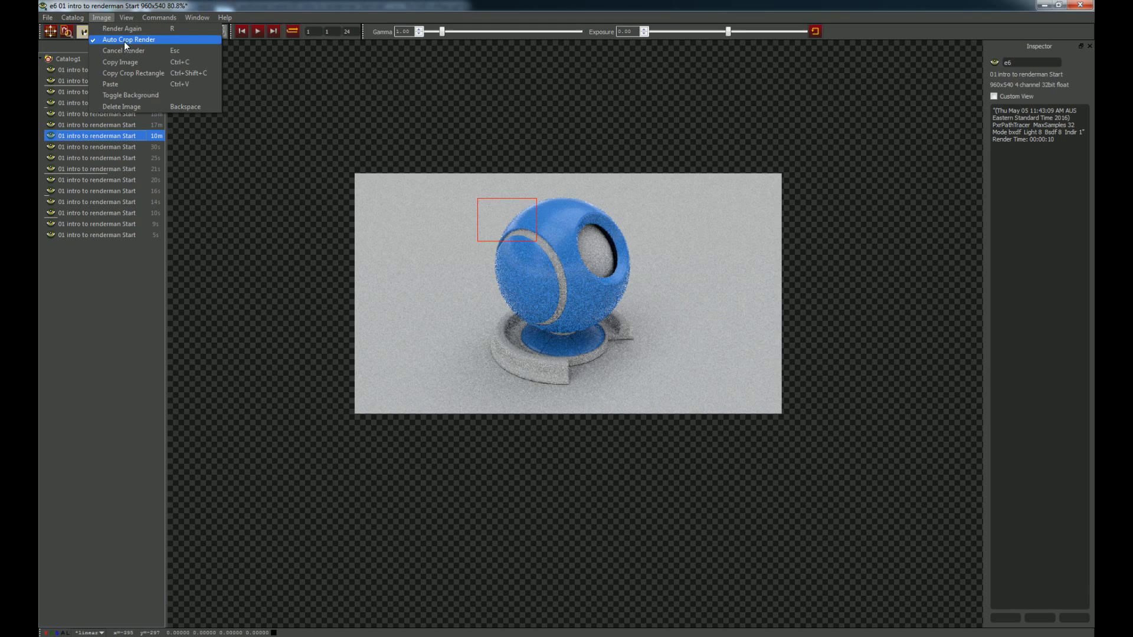
click(122, 40)
click(101, 18)
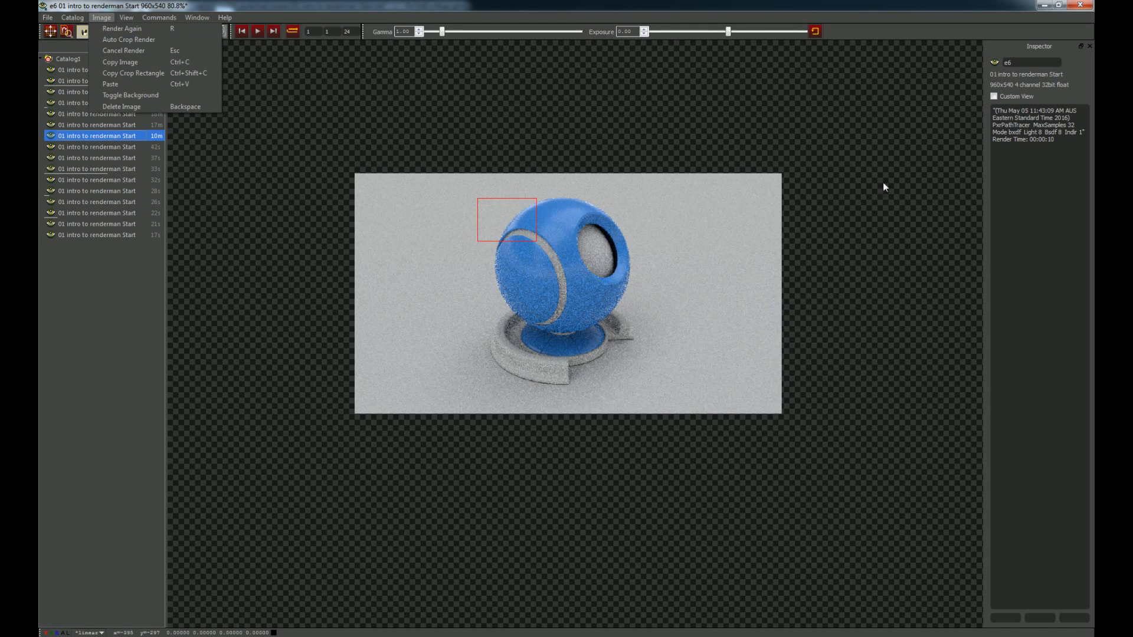
click(122, 424)
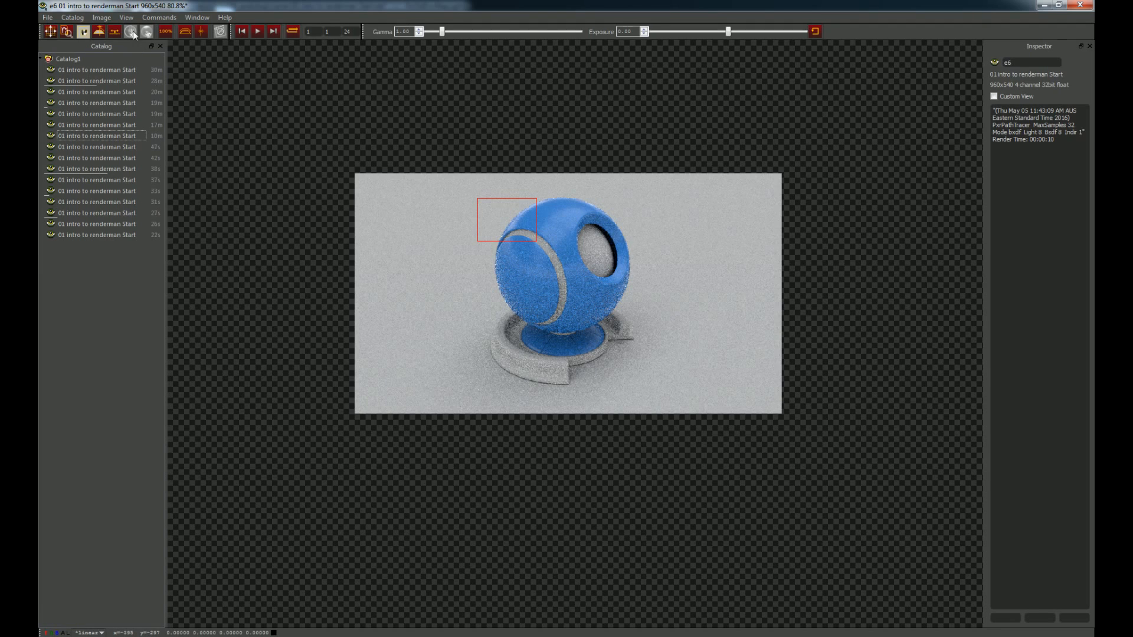
click(128, 18)
mouse_move(102, 16)
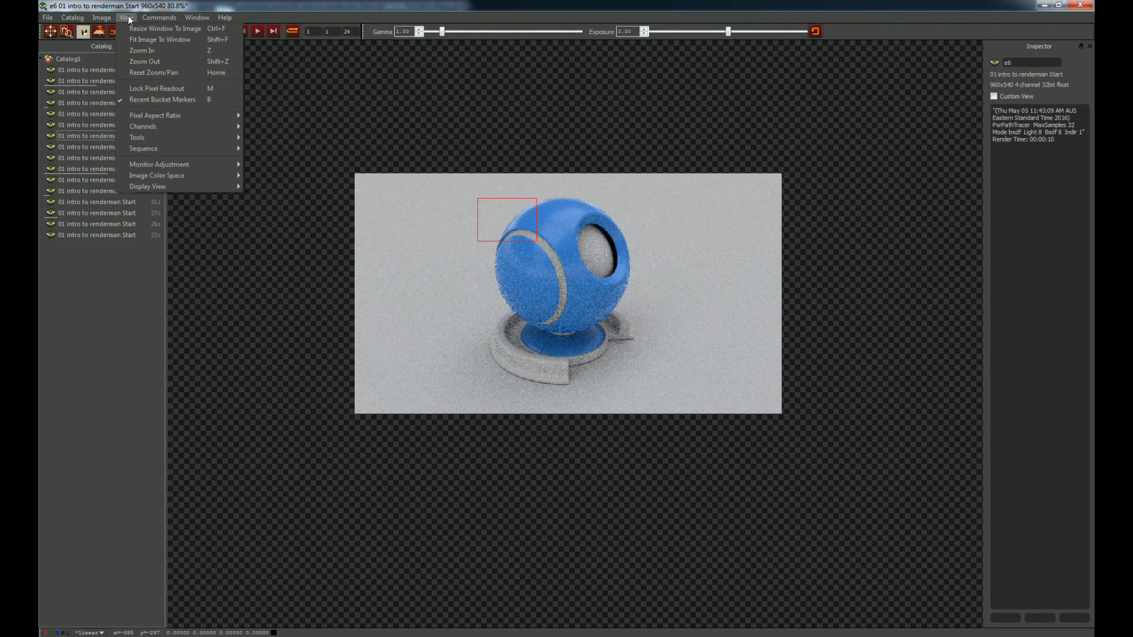
mouse_move(147, 19)
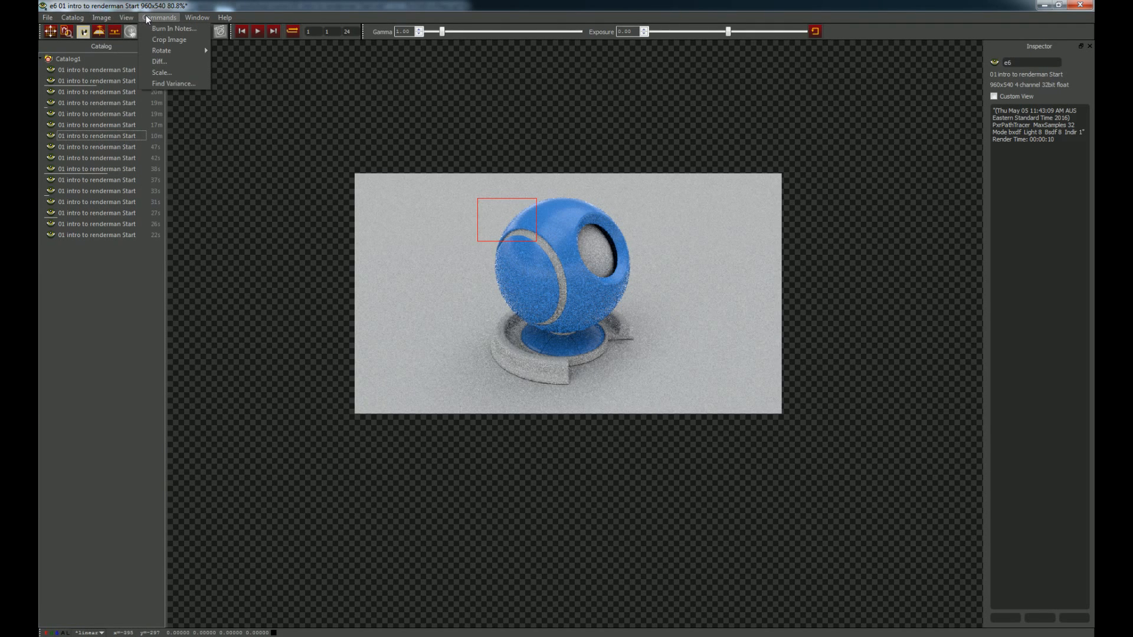
mouse_move(191, 19)
click(390, 5)
click(126, 17)
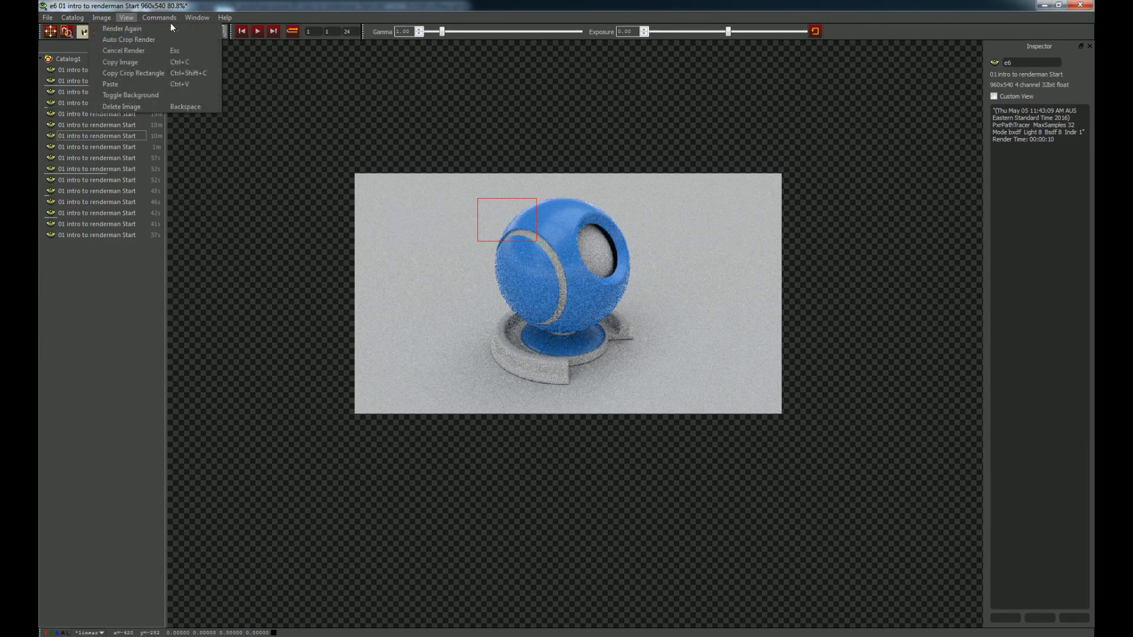
click(246, 5)
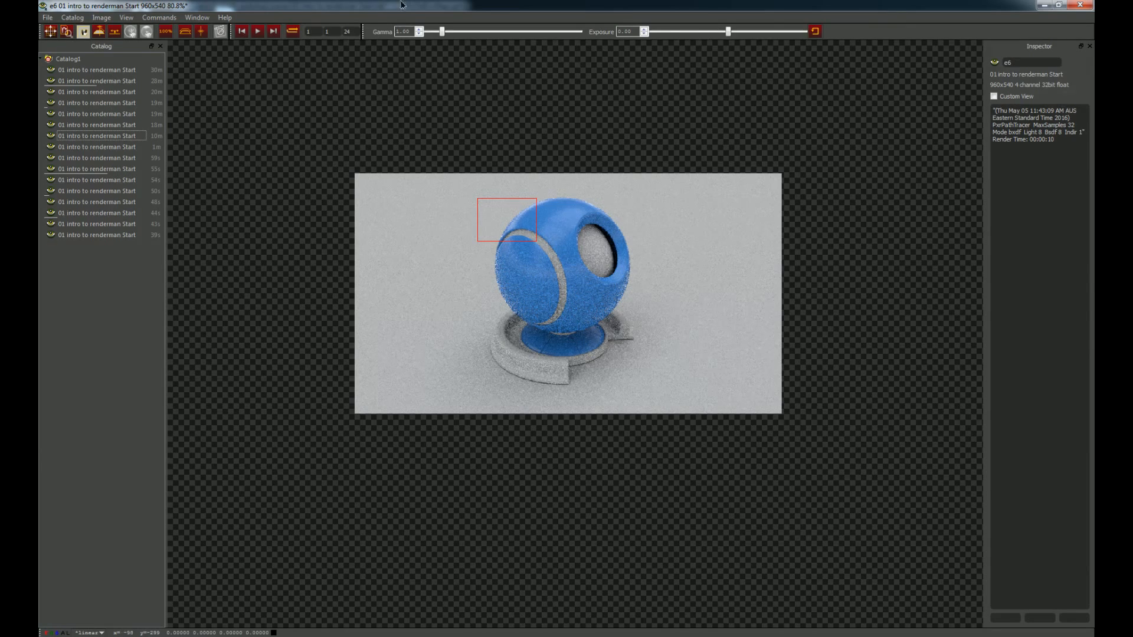
Step: Restore the render view to a floating window, clear the crop region and recenter the image with the Pan tool
drag(402, 5, 424, 94)
drag(605, 422, 435, 309)
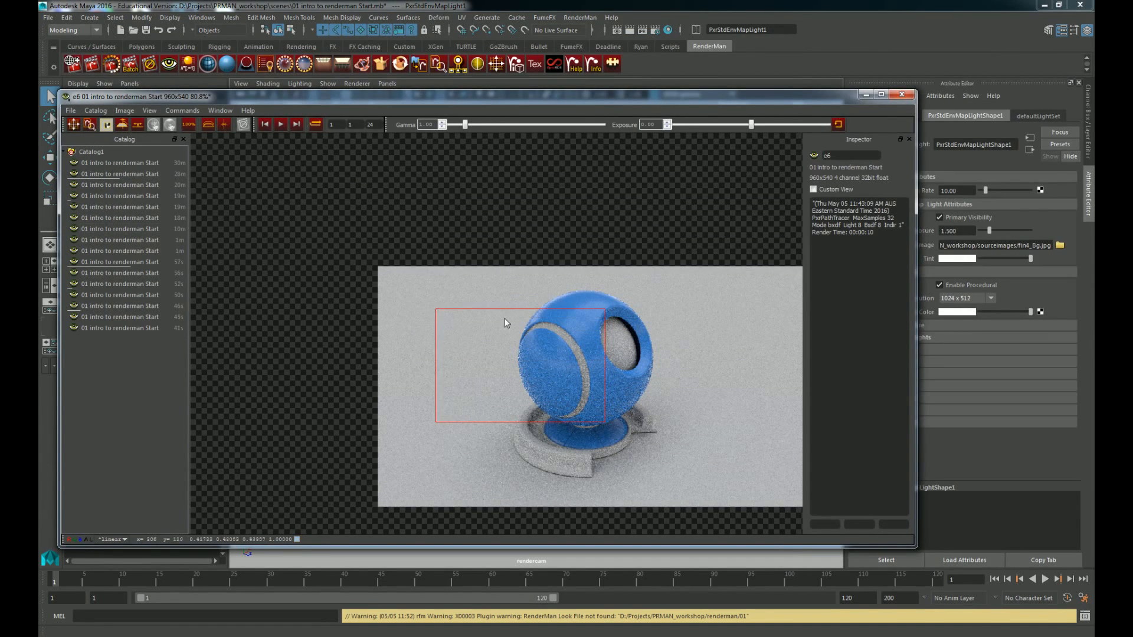
click(345, 210)
click(75, 124)
drag(600, 354, 431, 283)
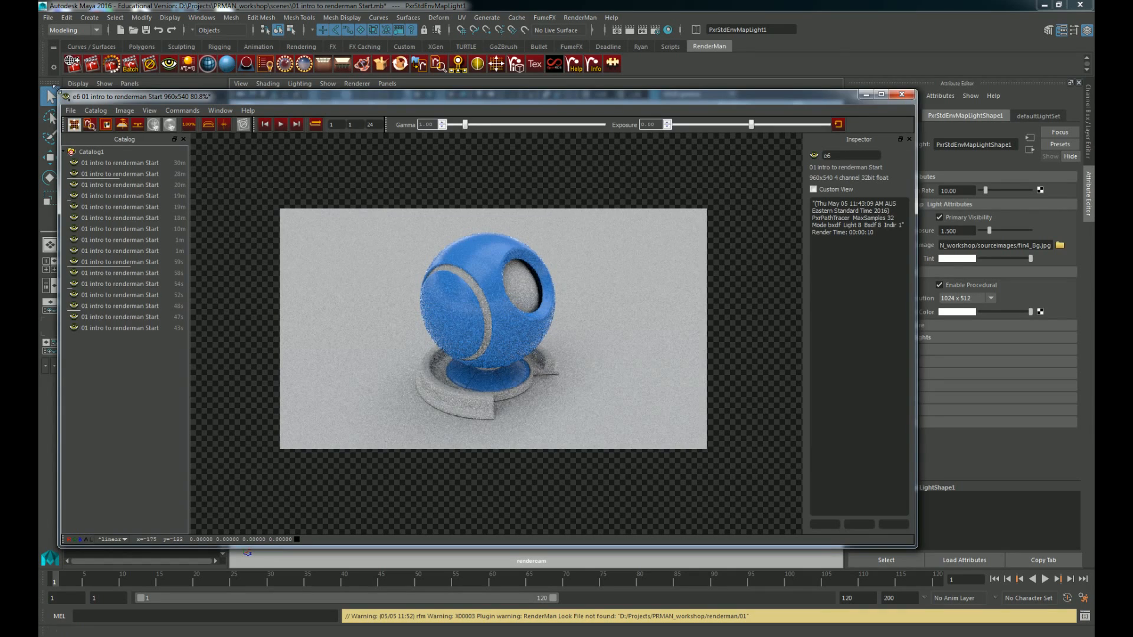
Step: Shrink the render view window with the ball image centered in it, and minimize the window
drag(59, 92, 301, 279)
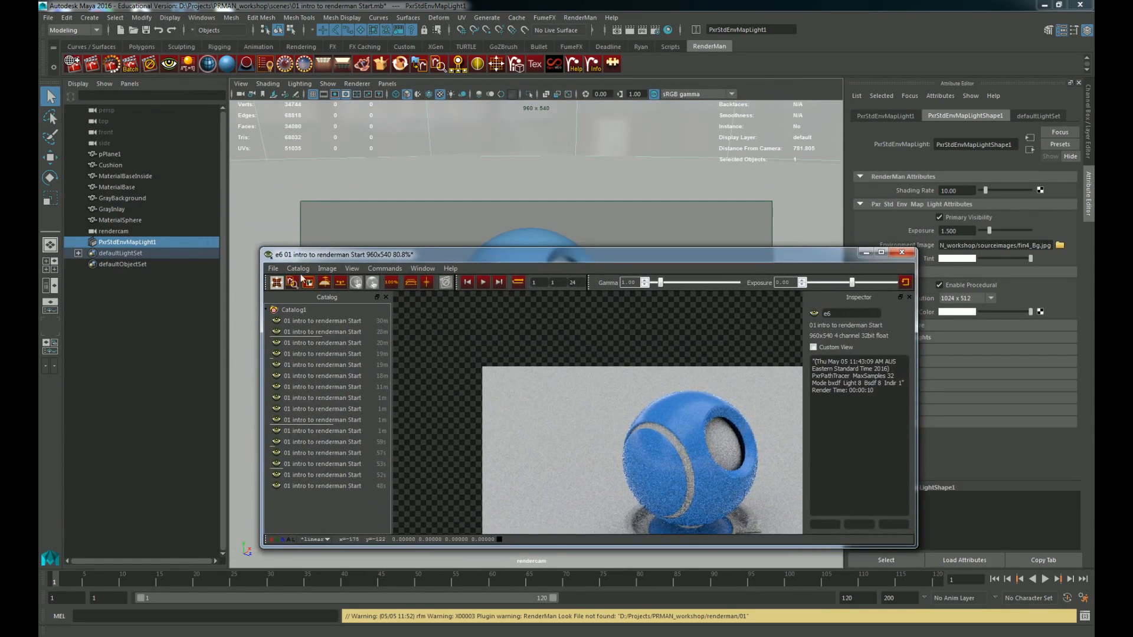
drag(685, 431, 576, 336)
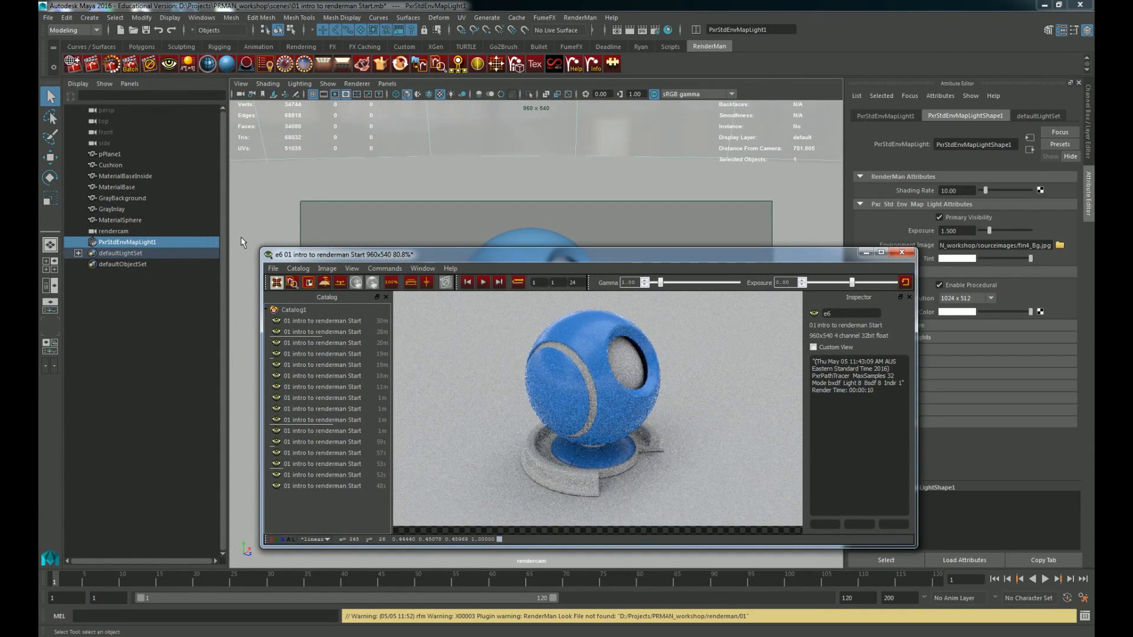
drag(262, 250, 213, 169)
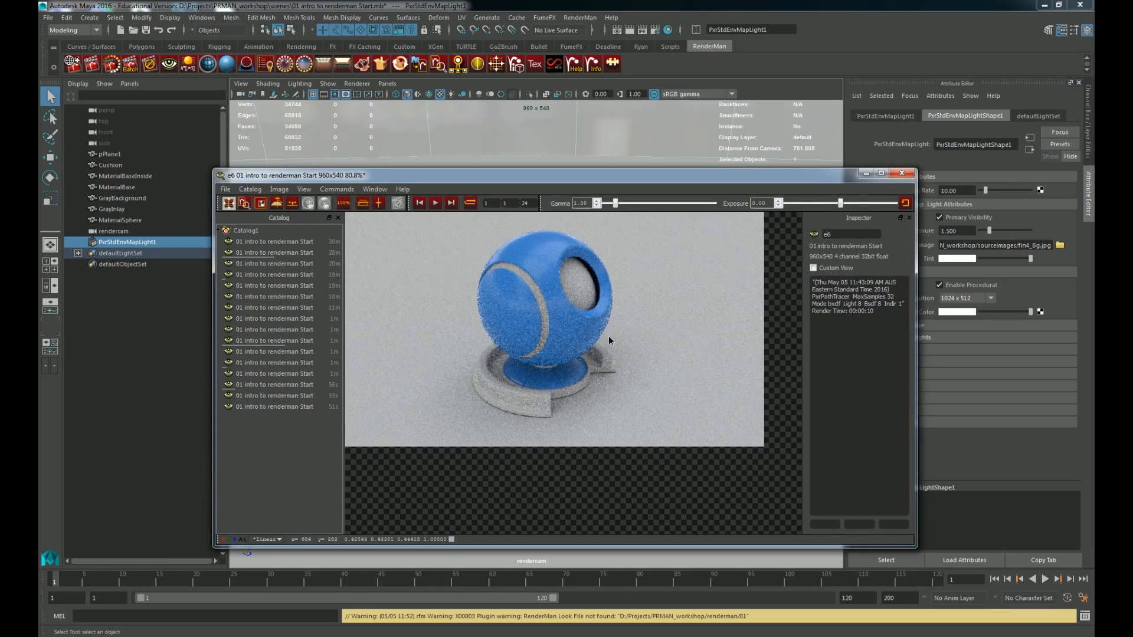
drag(609, 337, 629, 375)
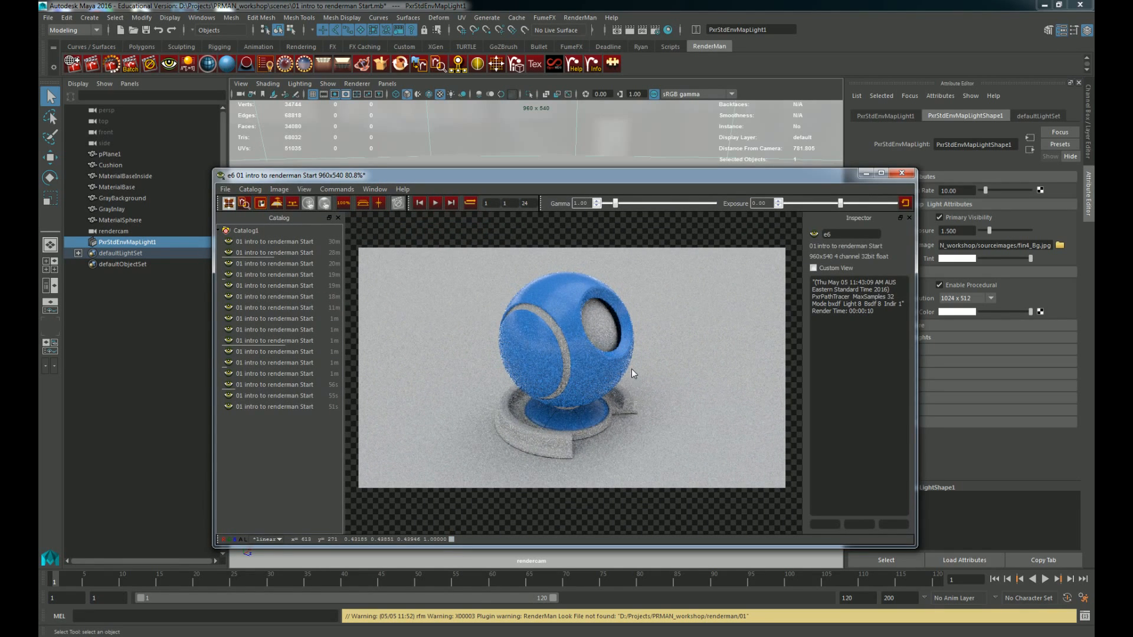
click(865, 173)
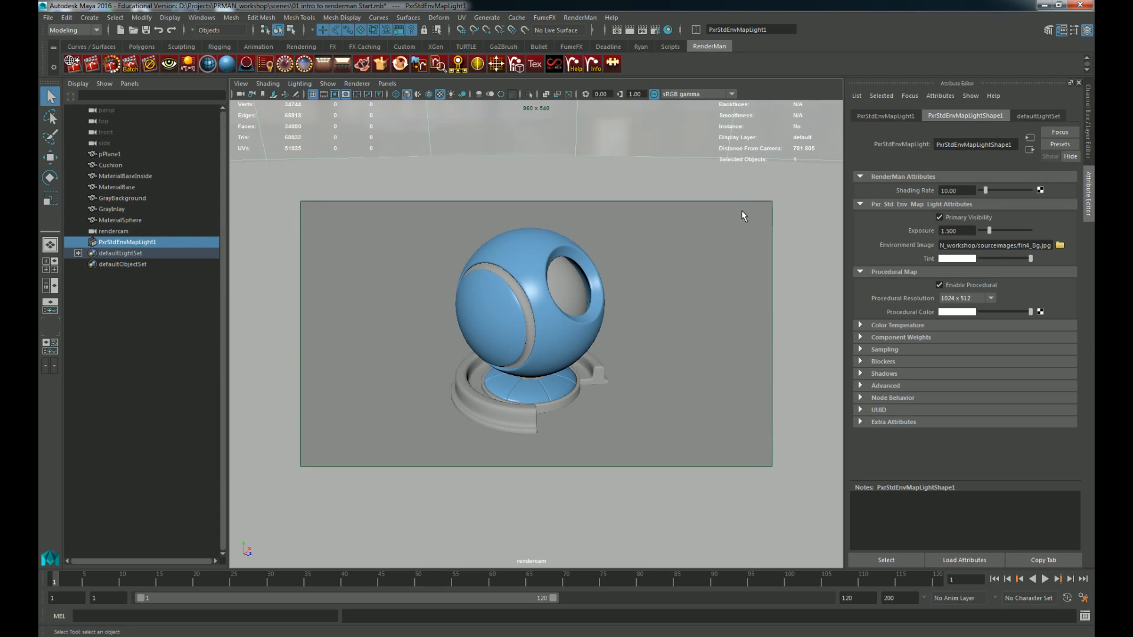
Step: Return to the MaterialSphere selection by undoing the last selection change, and set its PxrDisney2 base color to light grey
key(ctrl+z)
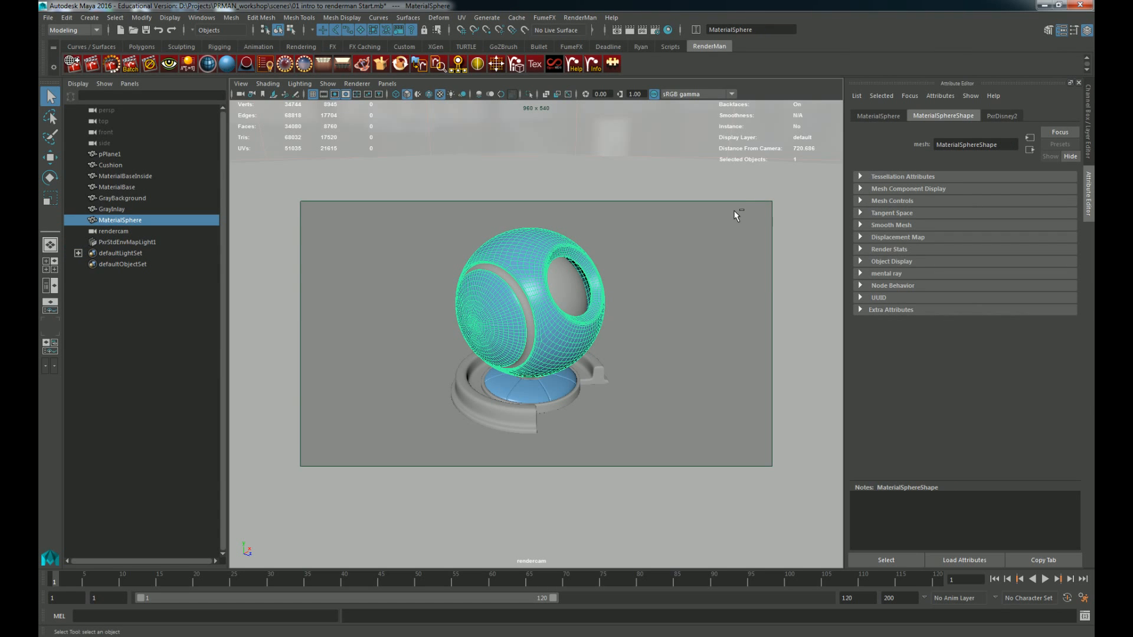
click(1002, 116)
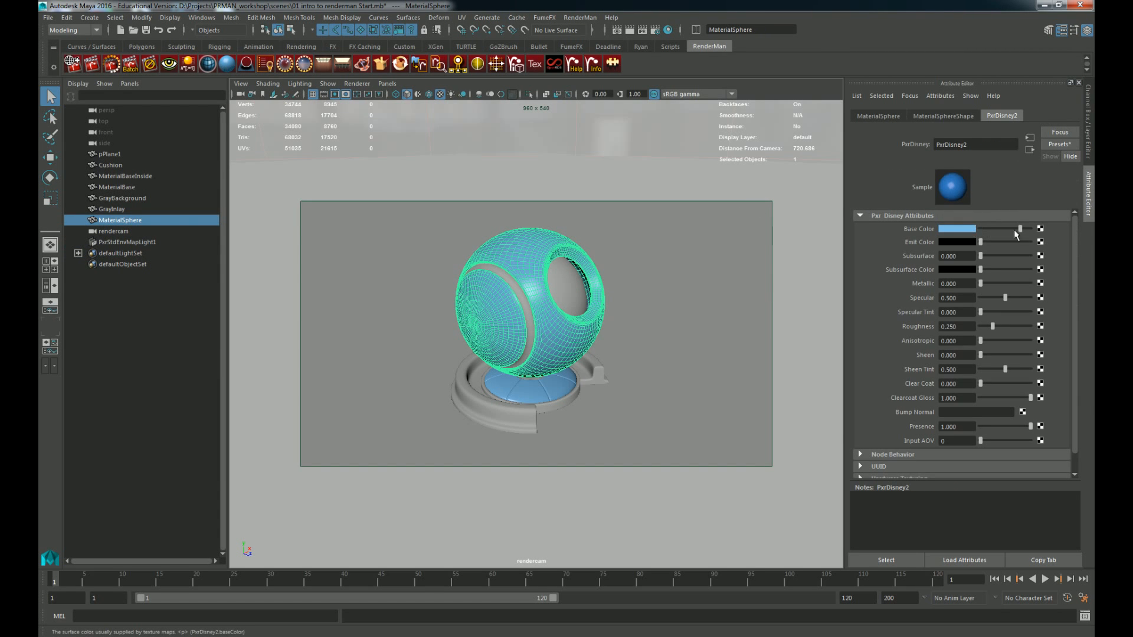
mouse_move(1016, 234)
mouse_down()
mouse_move(977, 230)
mouse_move(1006, 231)
mouse_up()
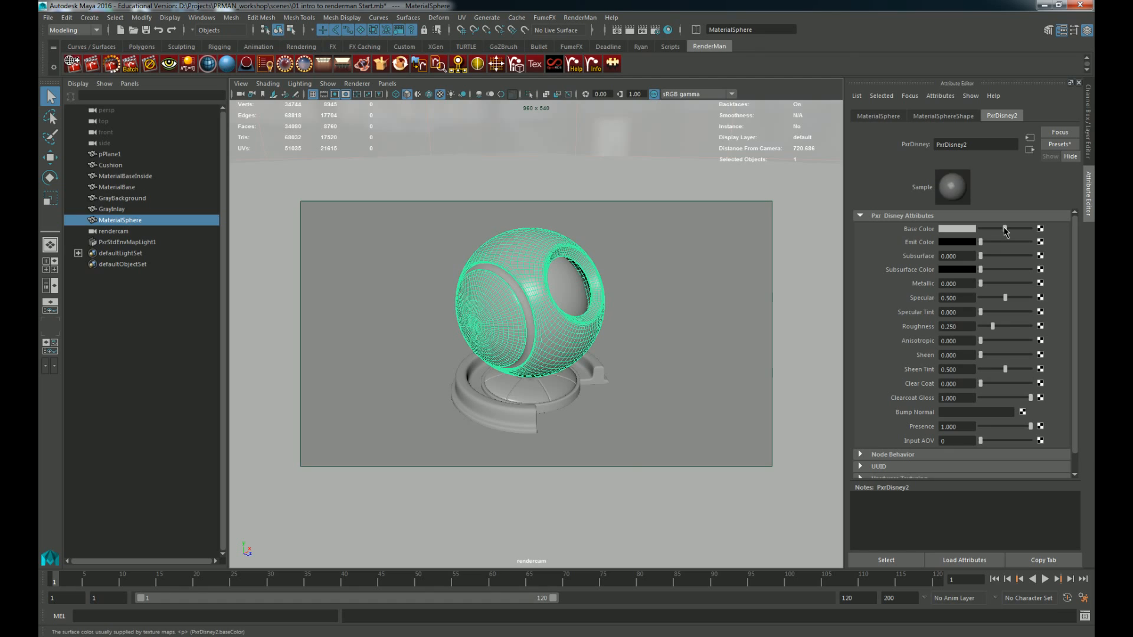
Step: Select the floor plane and all parts of the material ball and assign them the existing PxrDisney1 material
click(721, 359)
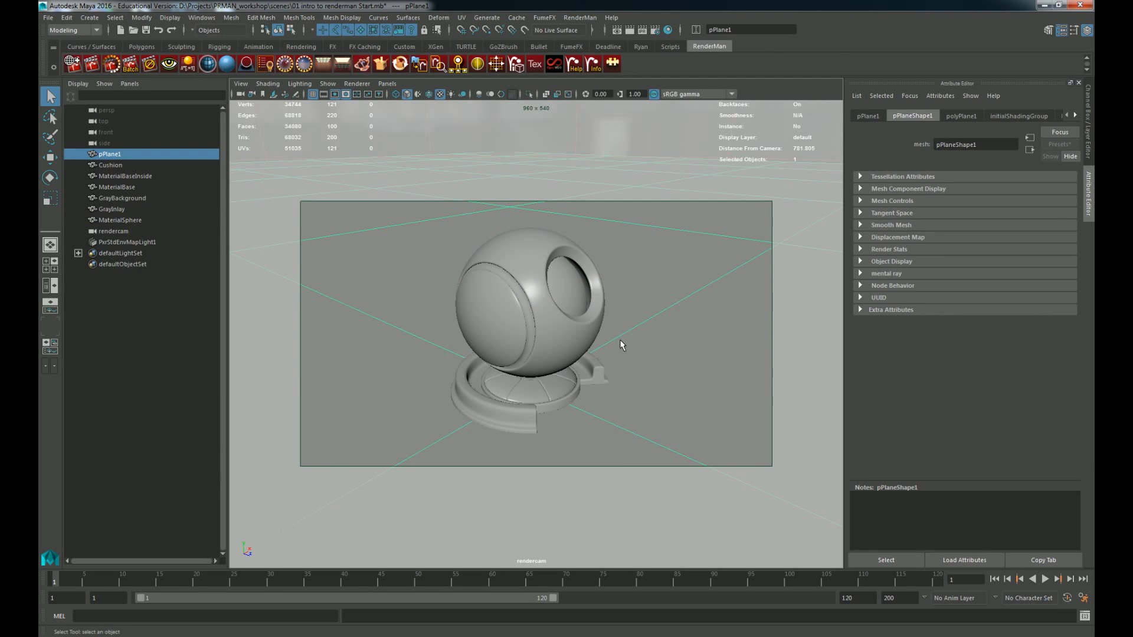
drag(418, 254, 635, 458)
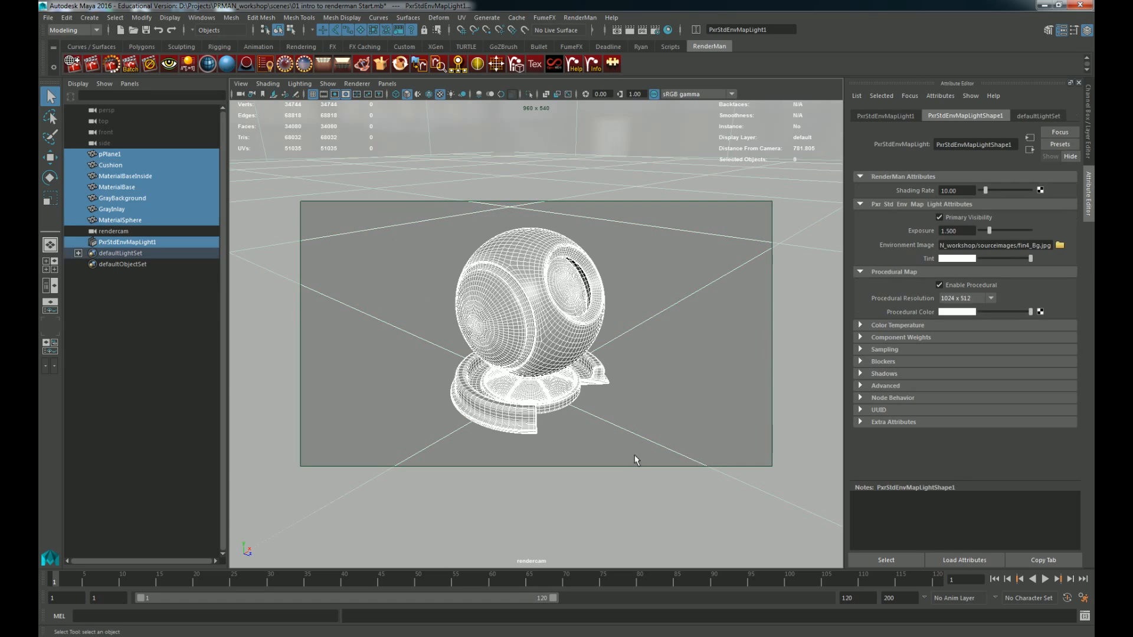
right_click(699, 334)
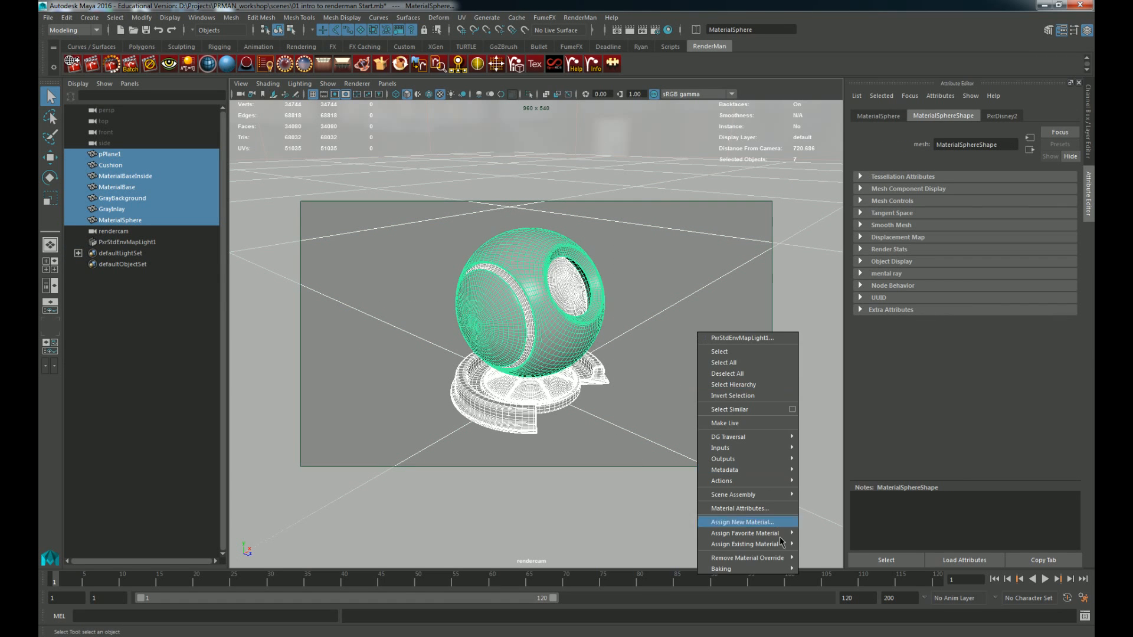
mouse_move(780, 543)
click(826, 544)
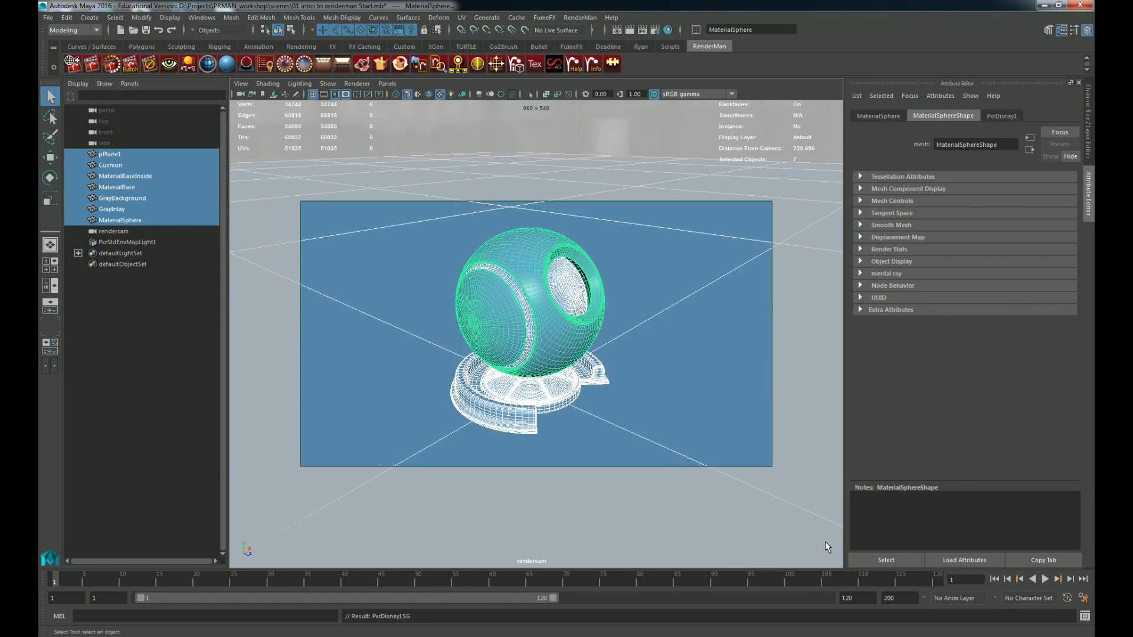
Step: Assign the existing PxrDisney2 material to the selected meshes and select only the floor plane
right_click(569, 332)
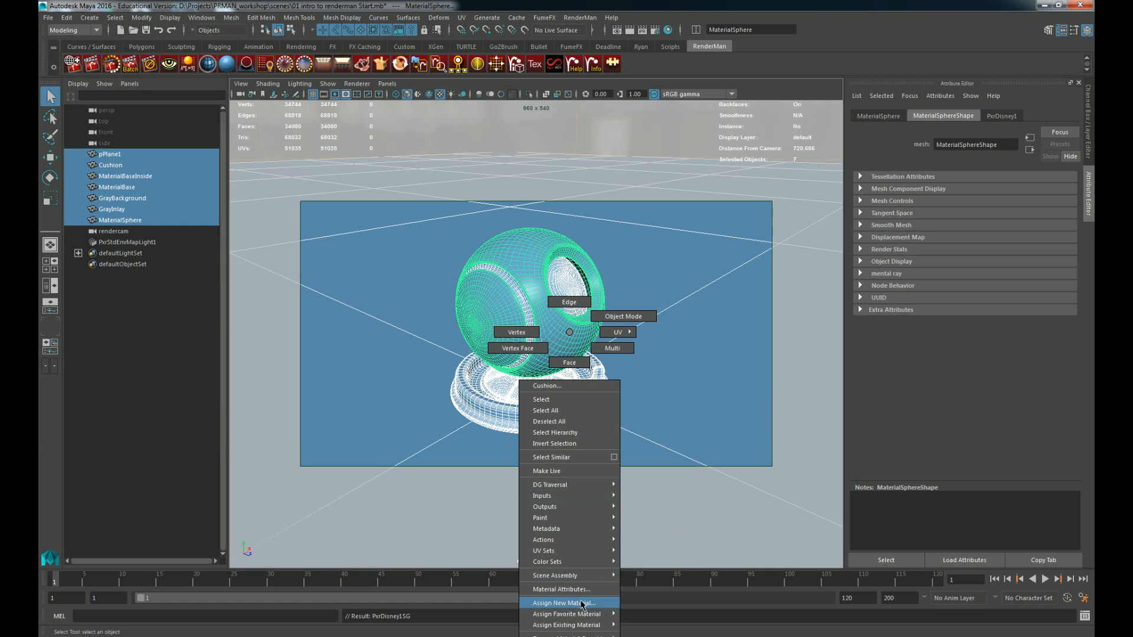
mouse_move(591, 625)
click(645, 627)
click(712, 377)
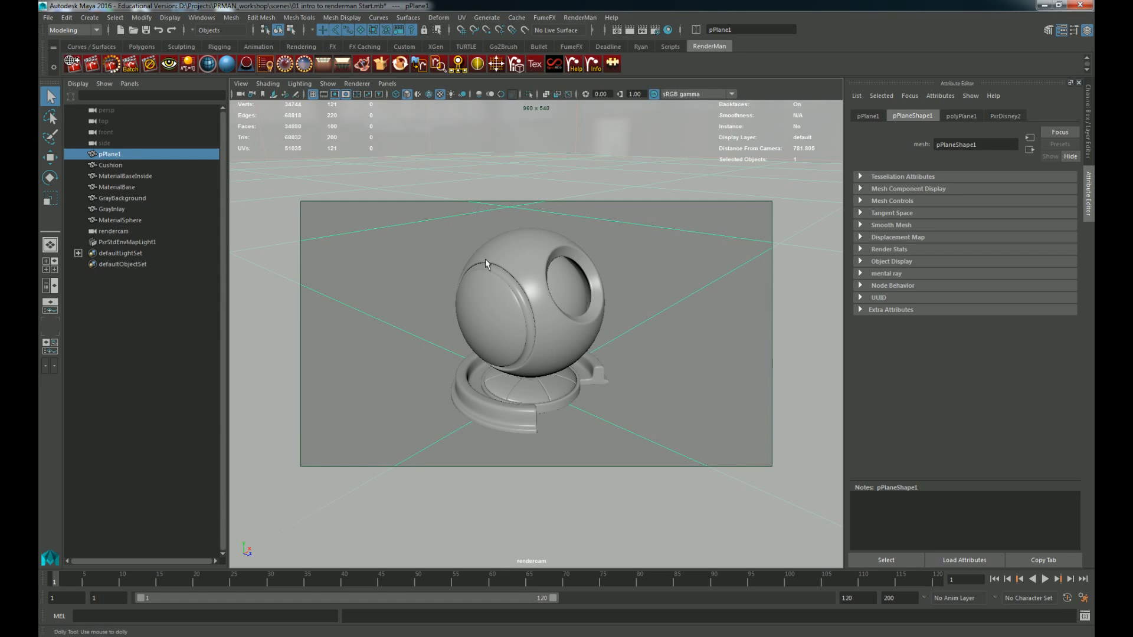
Step: Switch the viewport to the persp camera and increase its far clip plane so the distant environment dome is displayed
key(space)
drag(561, 226, 564, 195)
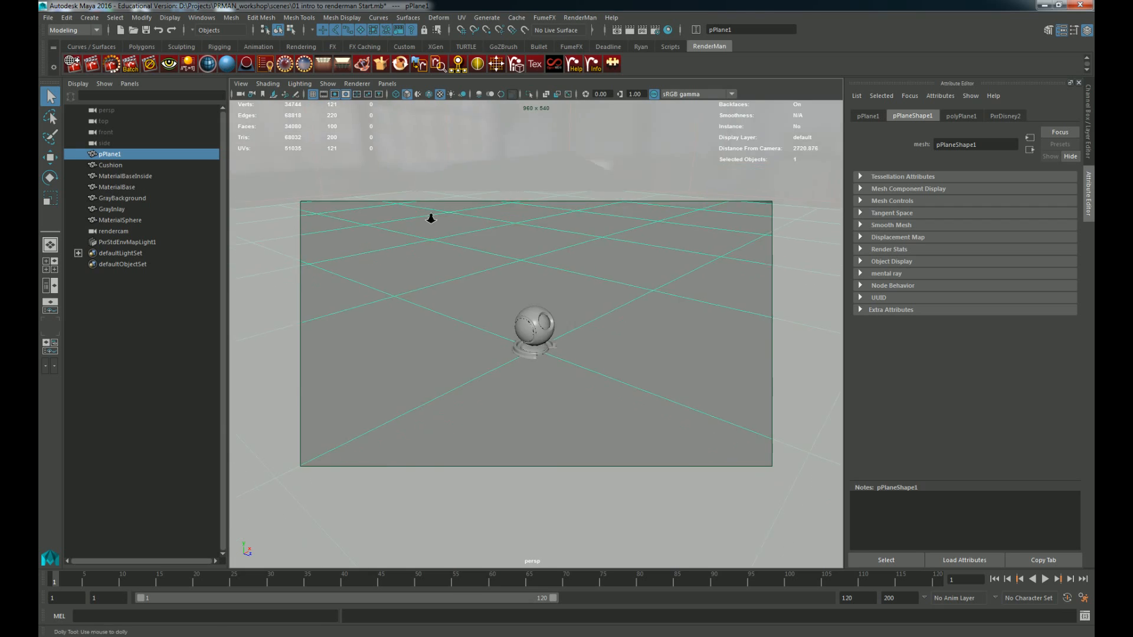
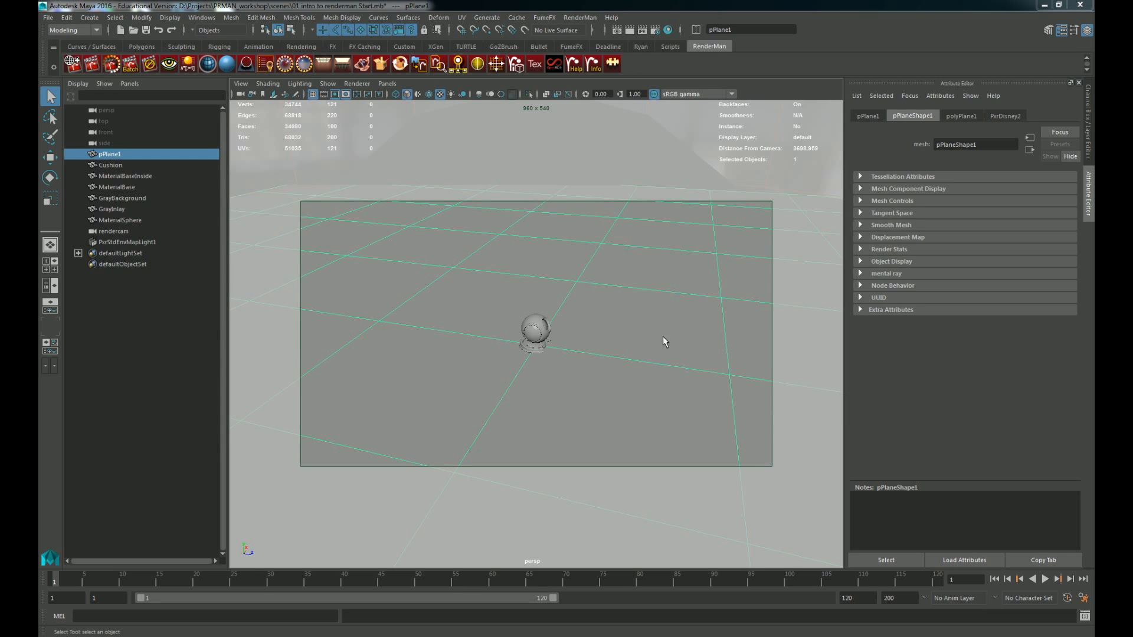
alt+drag(706, 343, 589, 313)
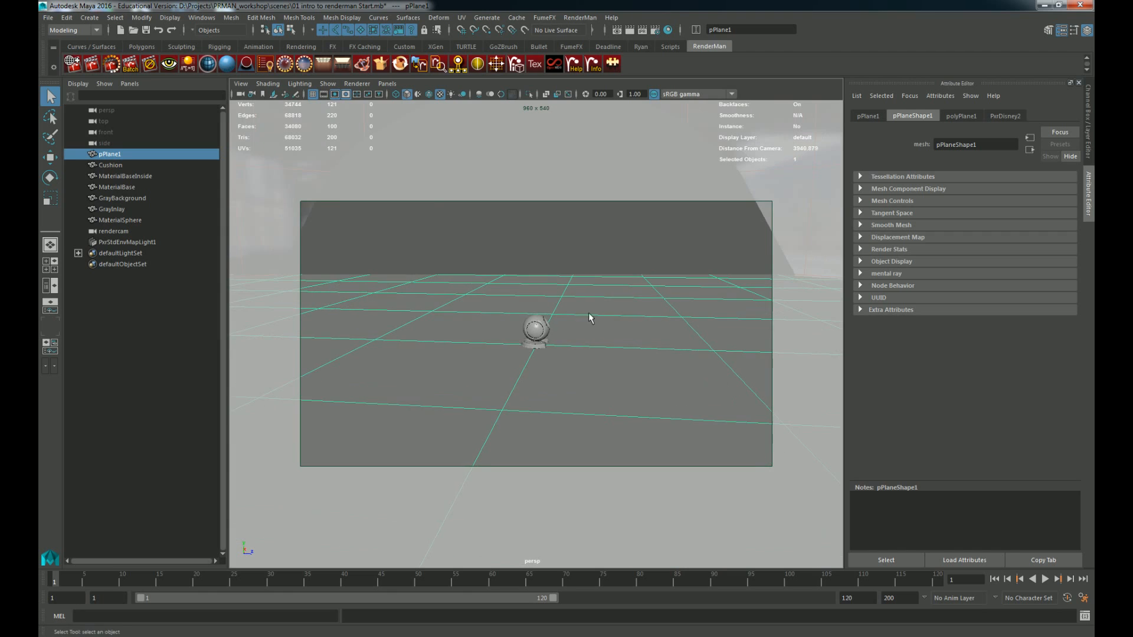
click(107, 110)
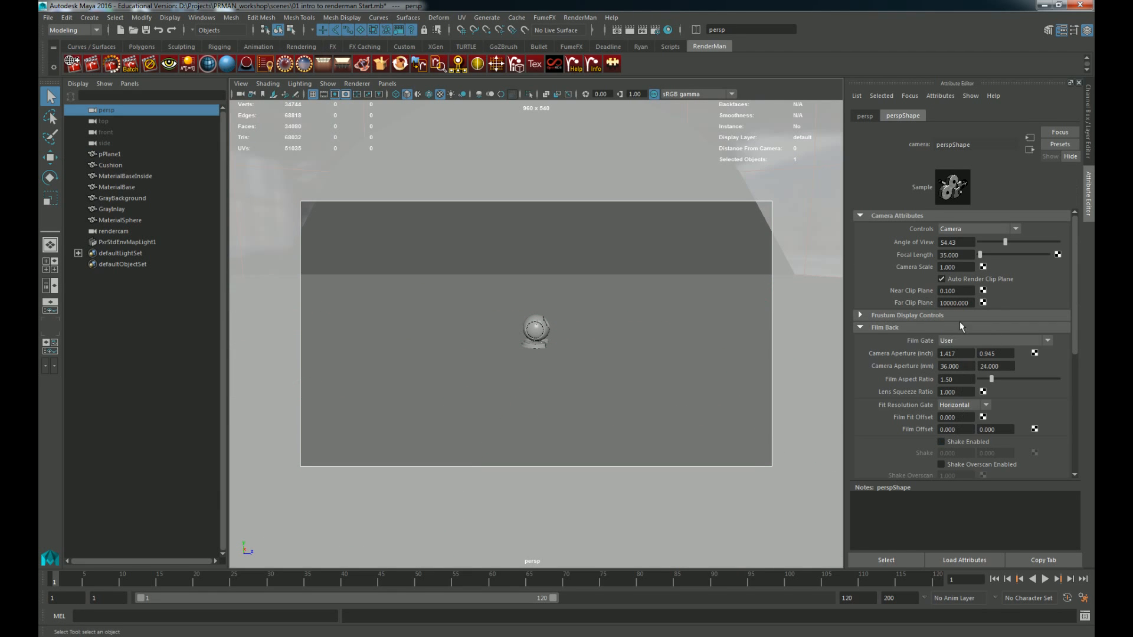
scroll(979, 341, down, 3)
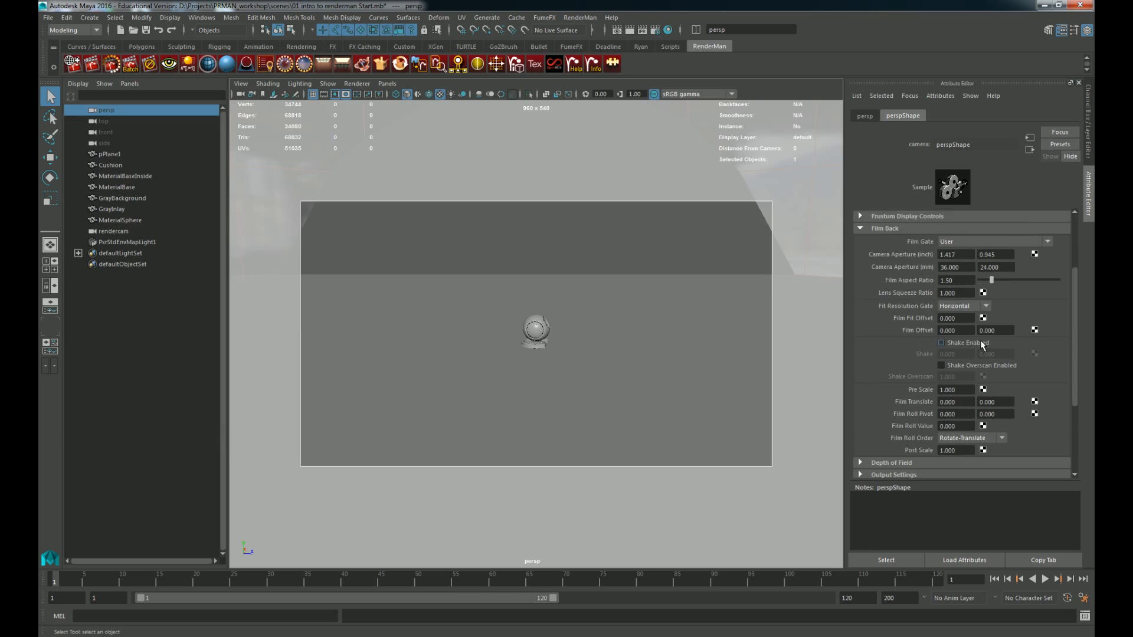
scroll(980, 343, up, 3)
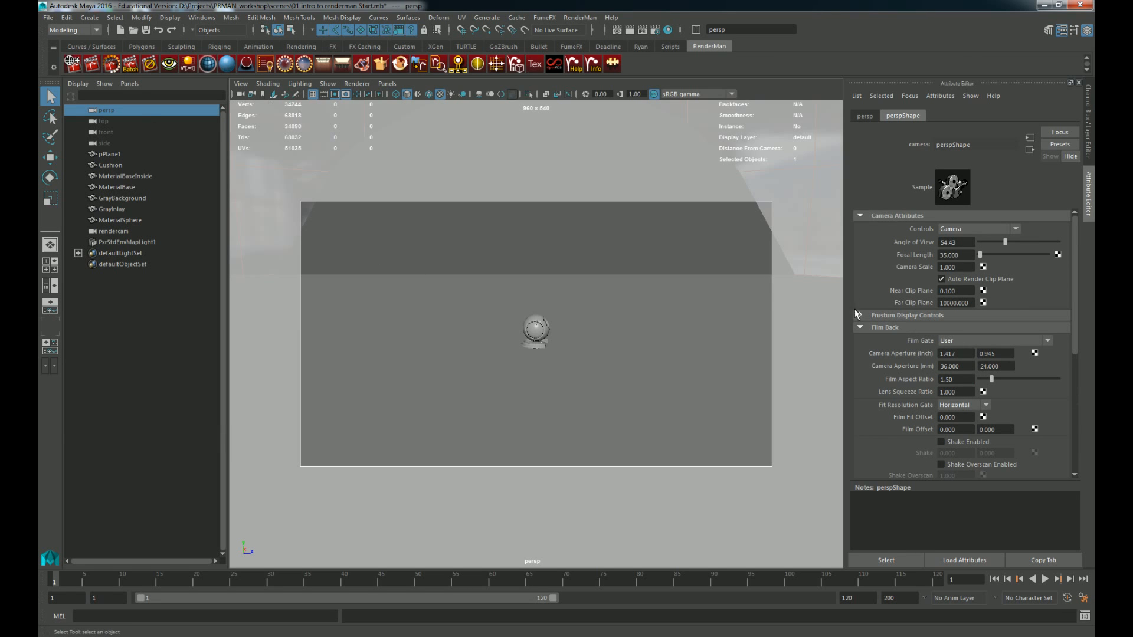
key(Return)
click(596, 227)
click(448, 245)
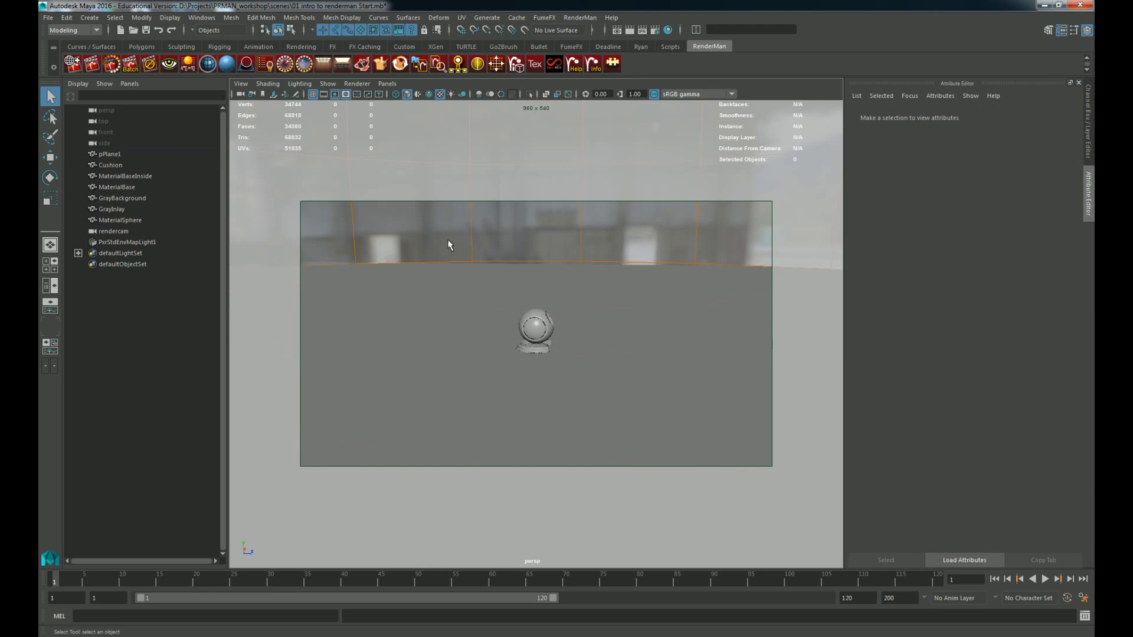
Step: Inspect the environment light's dome from outside the scene and return to the view of the material ball
click(285, 64)
alt+drag(434, 290, 516, 244)
alt+right_drag(515, 245, 586, 310)
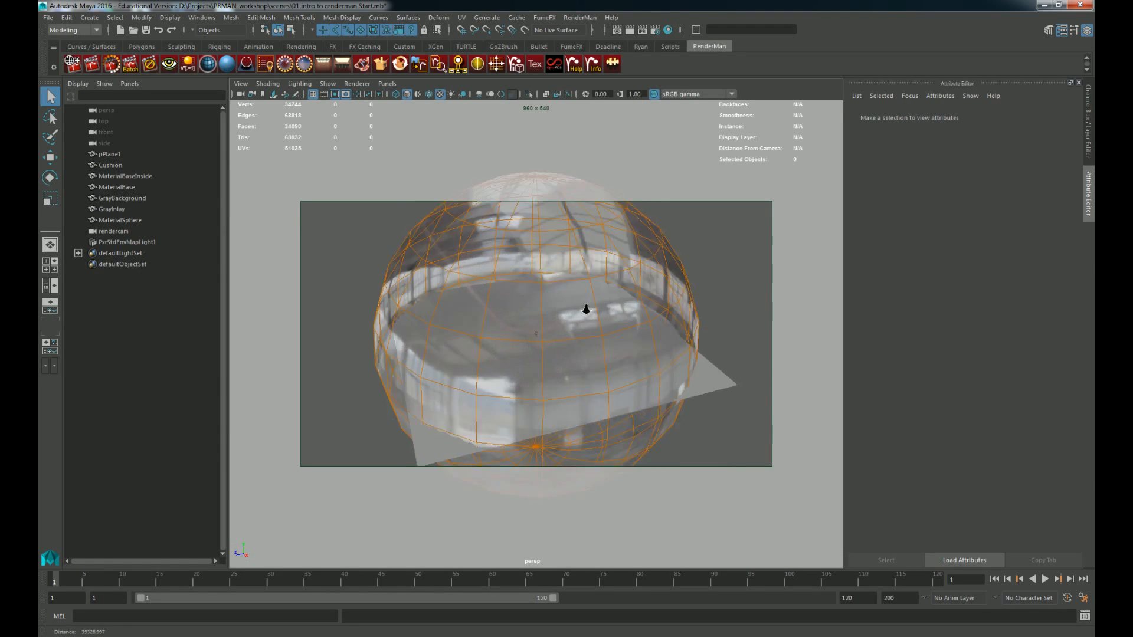
alt+drag(586, 309, 342, 282)
alt+right_drag(342, 282, 705, 360)
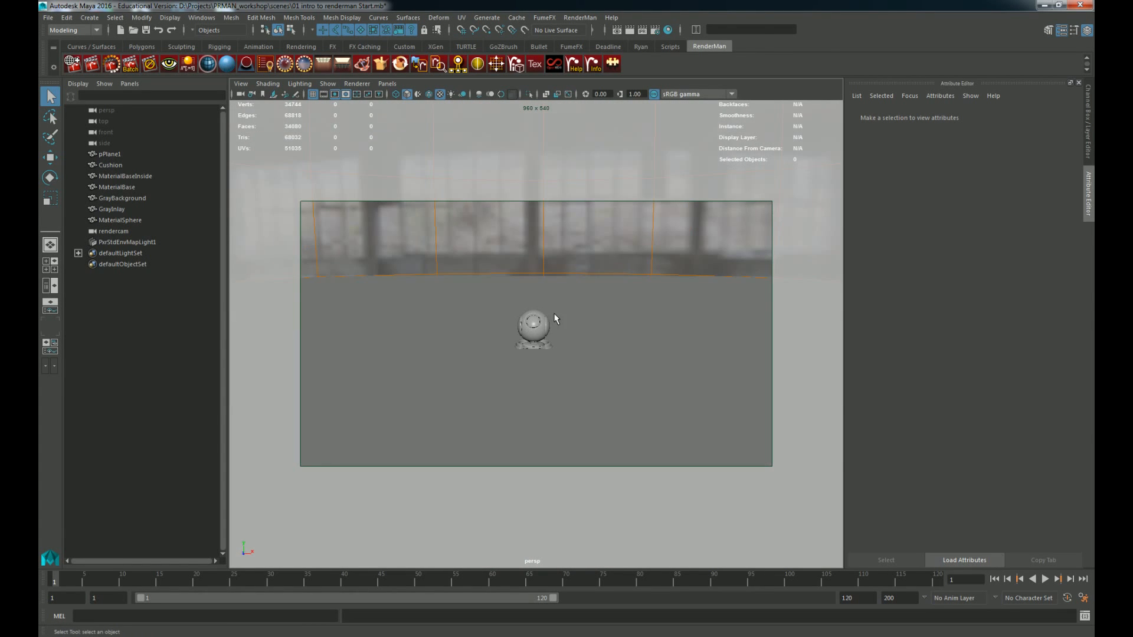
Step: Select the environment map light and open its Shading Rate for editing
click(649, 265)
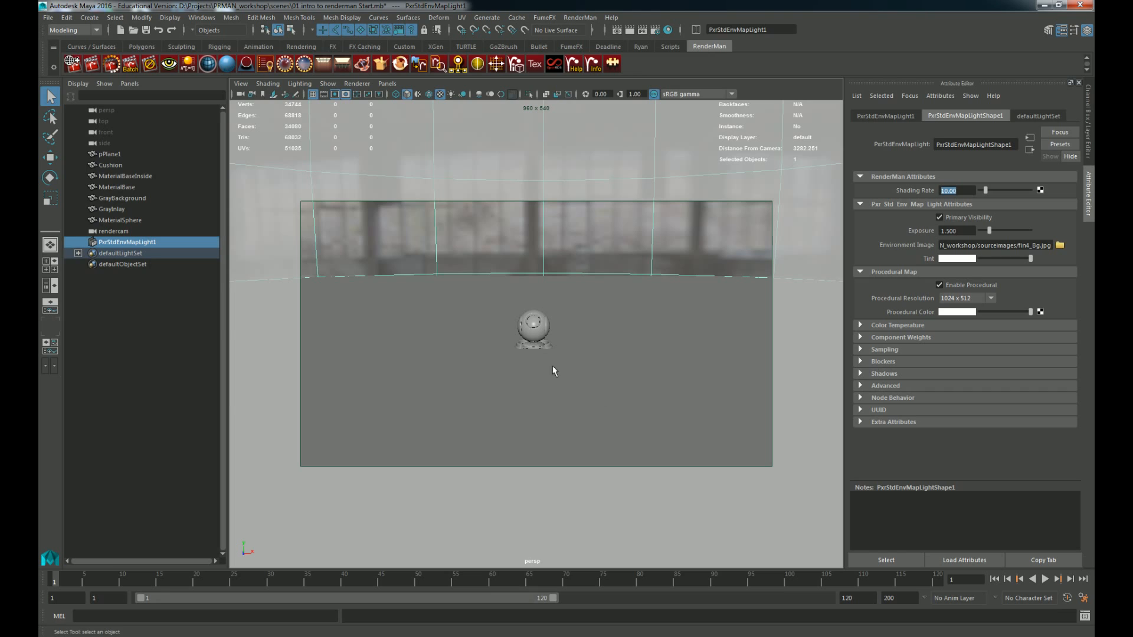
click(975, 190)
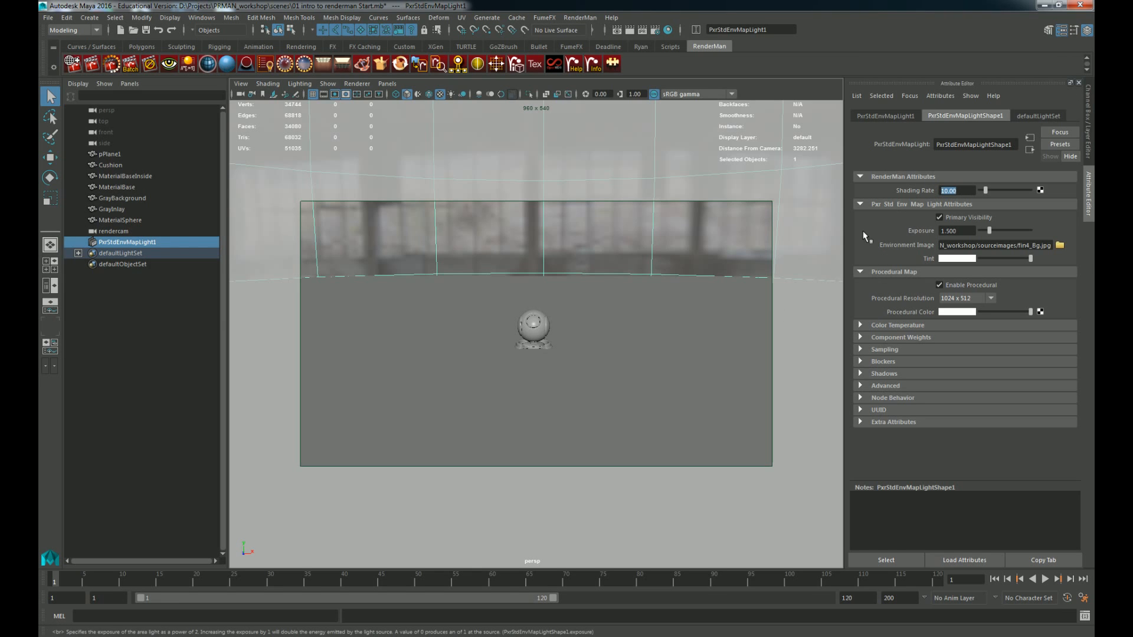
mouse_move(863, 231)
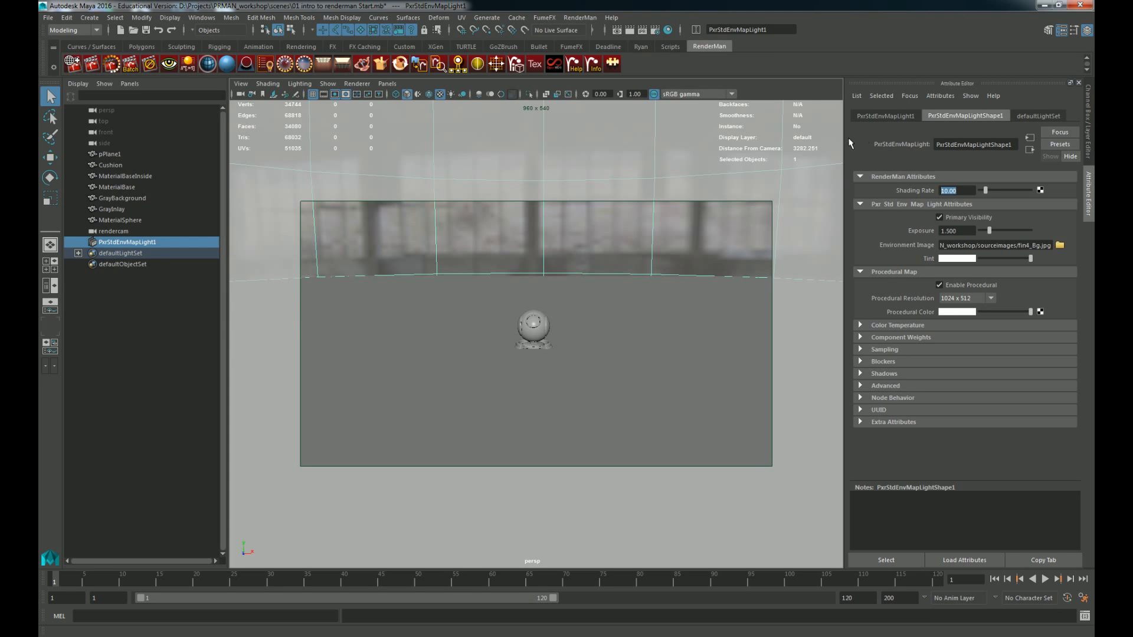
Step: Start an interactive re-render of the perspective view and close the Inspector in the render window
scroll(533, 263, up, 2)
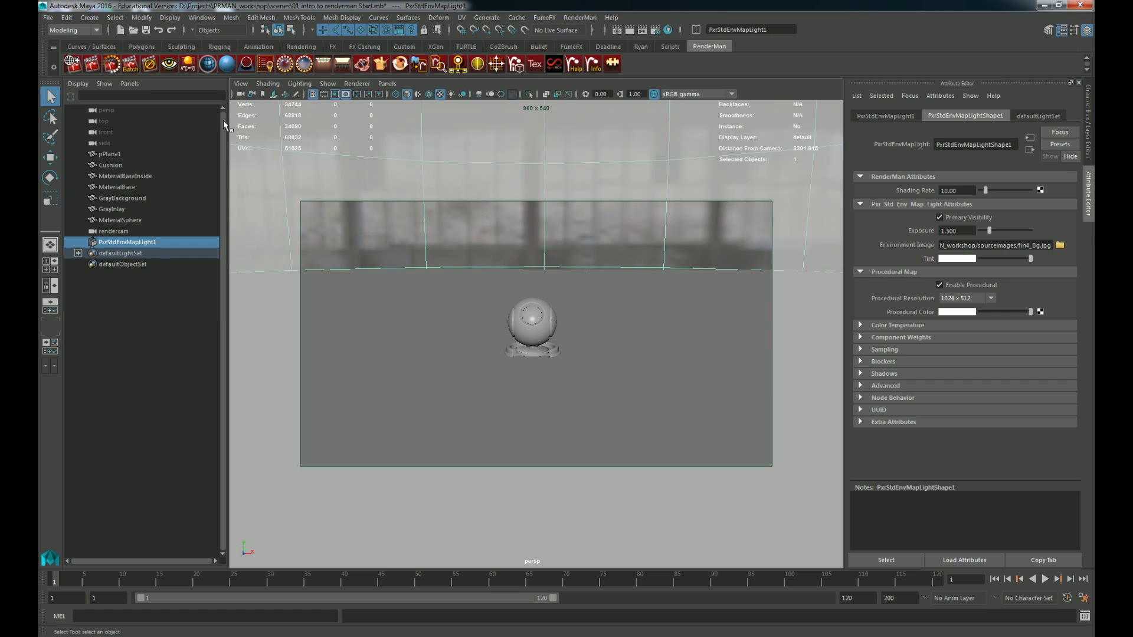
click(112, 65)
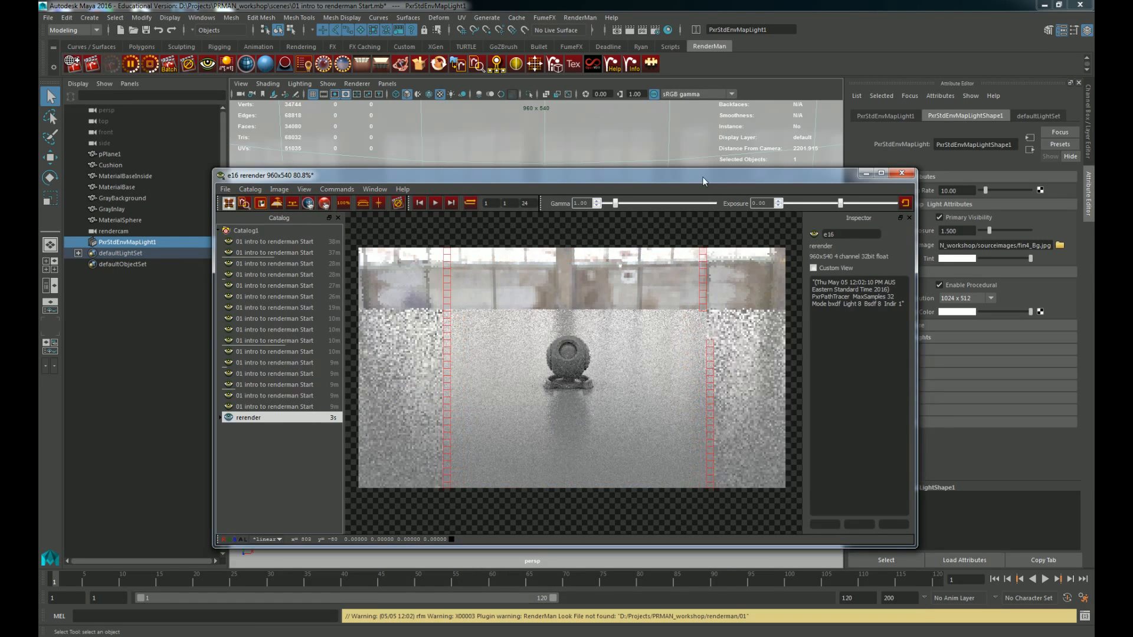
drag(702, 176, 384, 349)
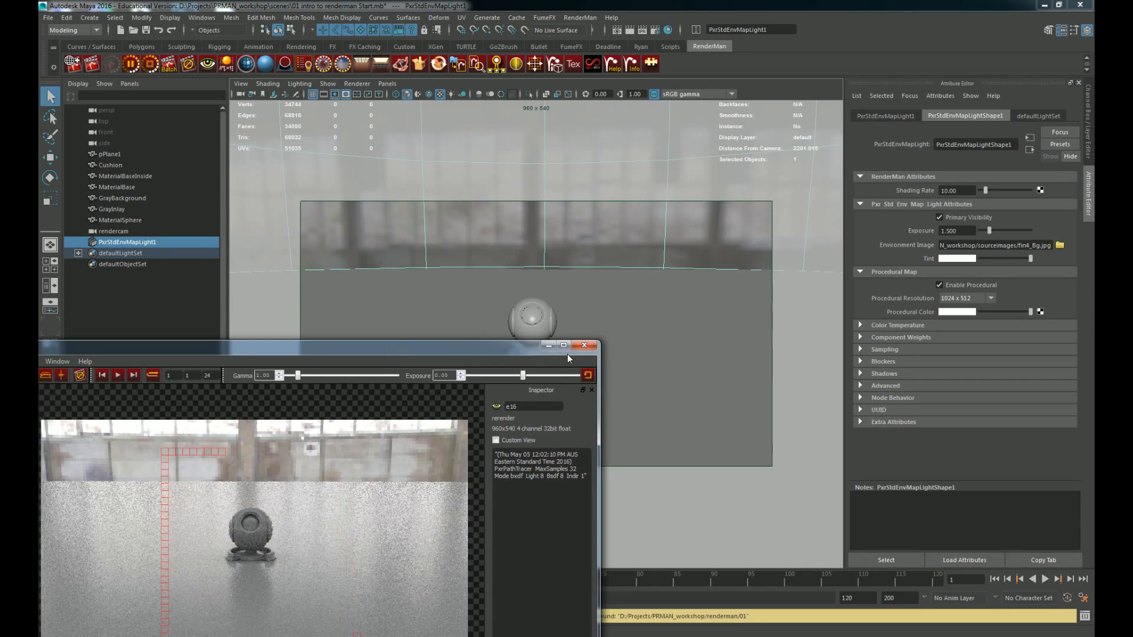
click(592, 390)
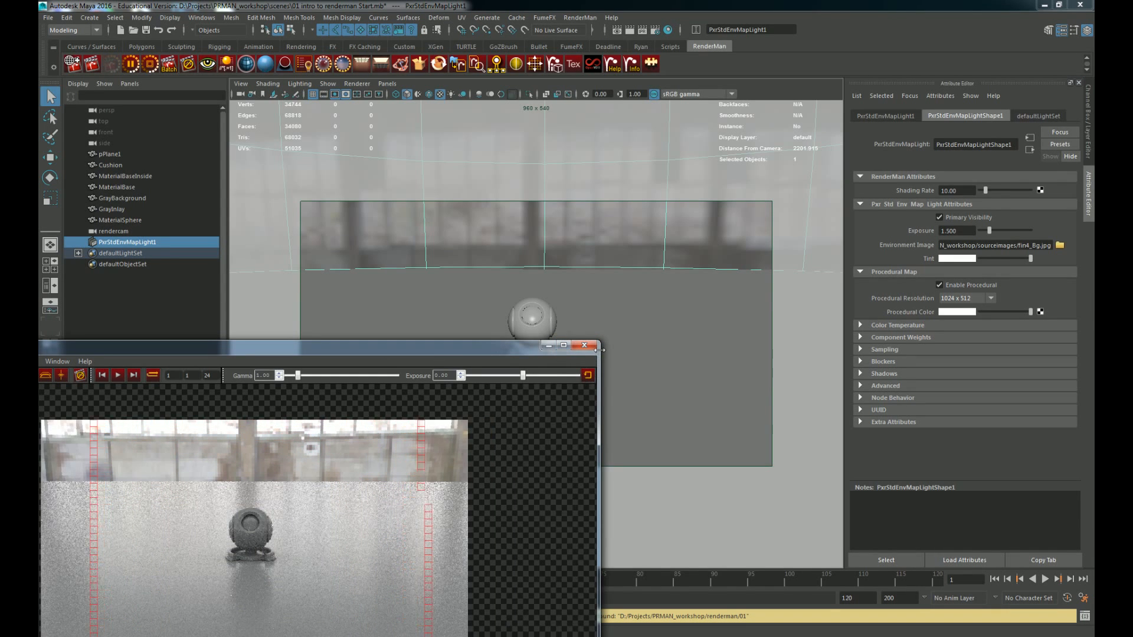
middle_drag(437, 428, 563, 403)
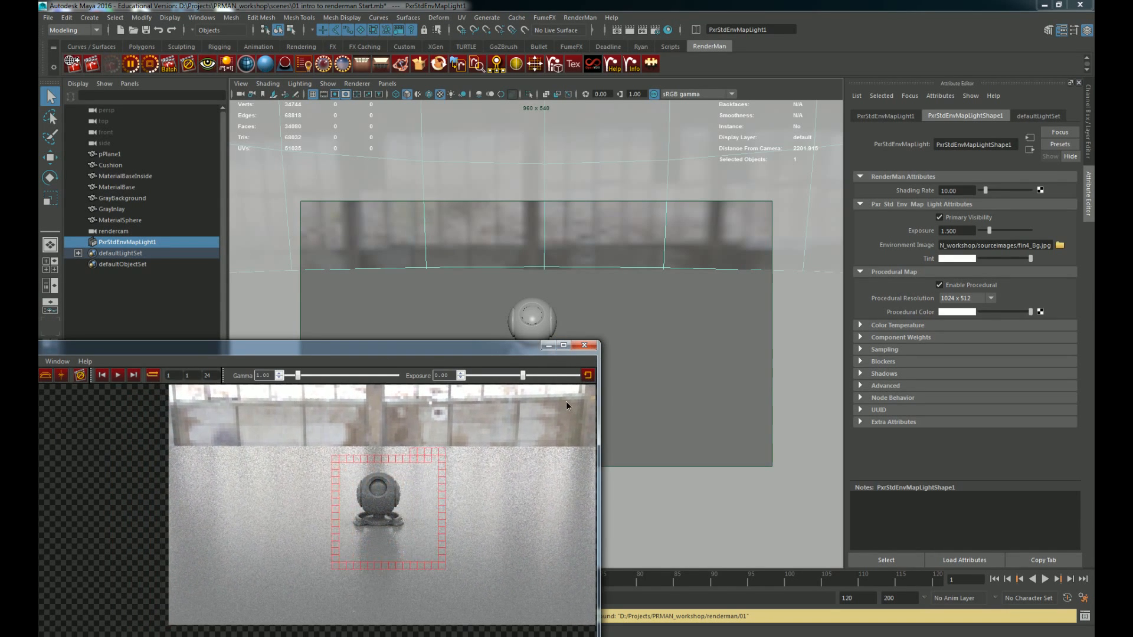
Step: Check the render window's Always On Top setting, deselect the light, and park the window clear of the ball in the viewport
drag(514, 349, 396, 385)
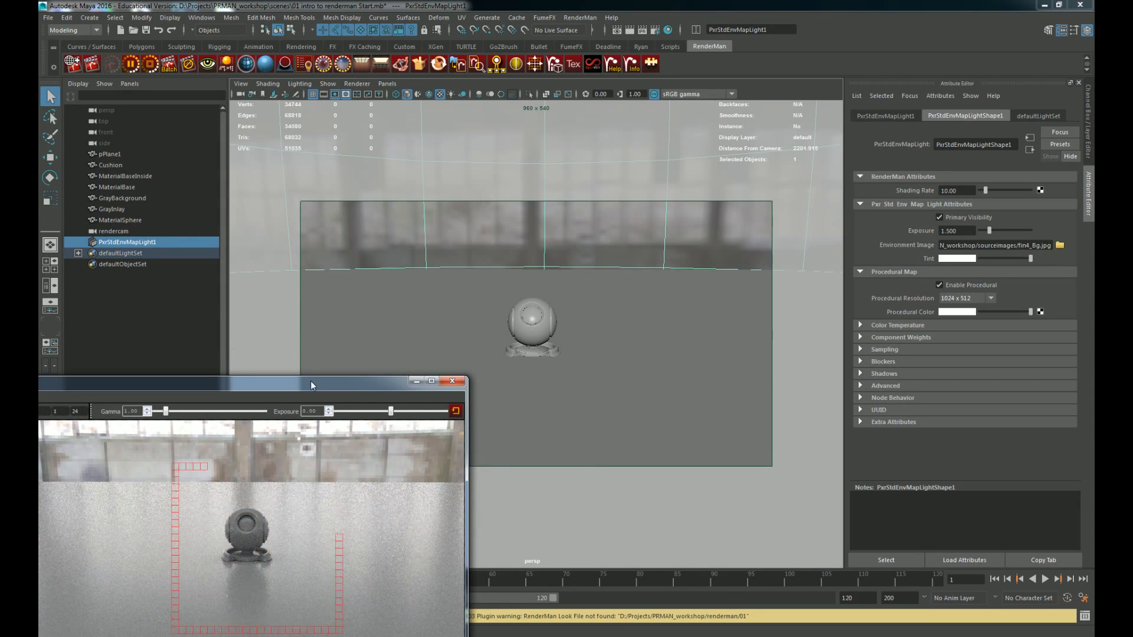
drag(310, 381, 616, 295)
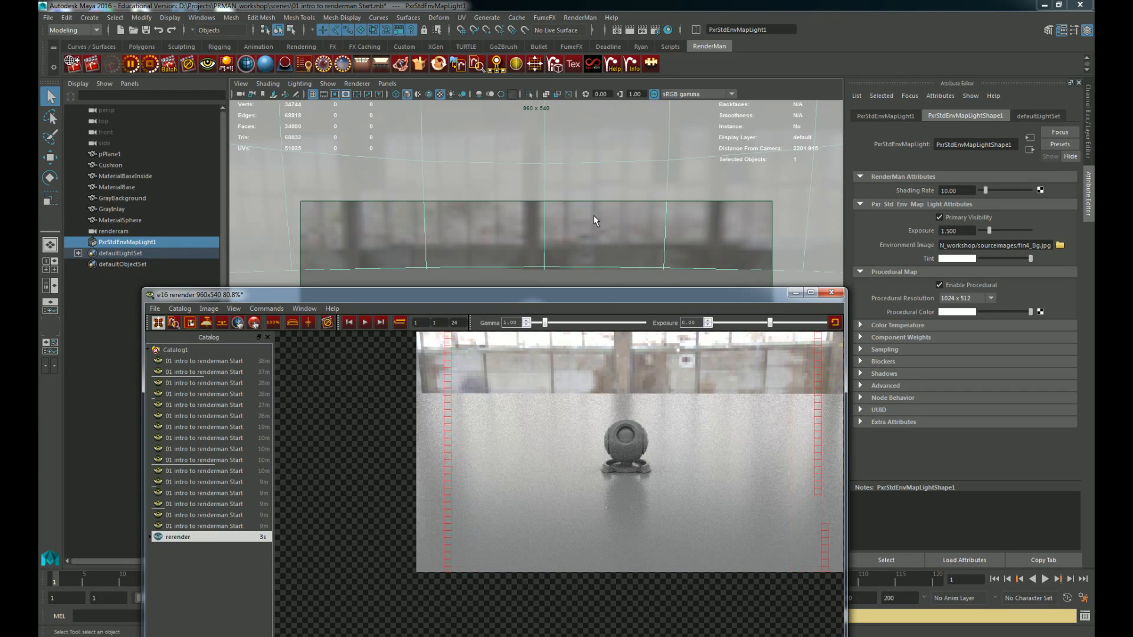
drag(600, 296, 569, 150)
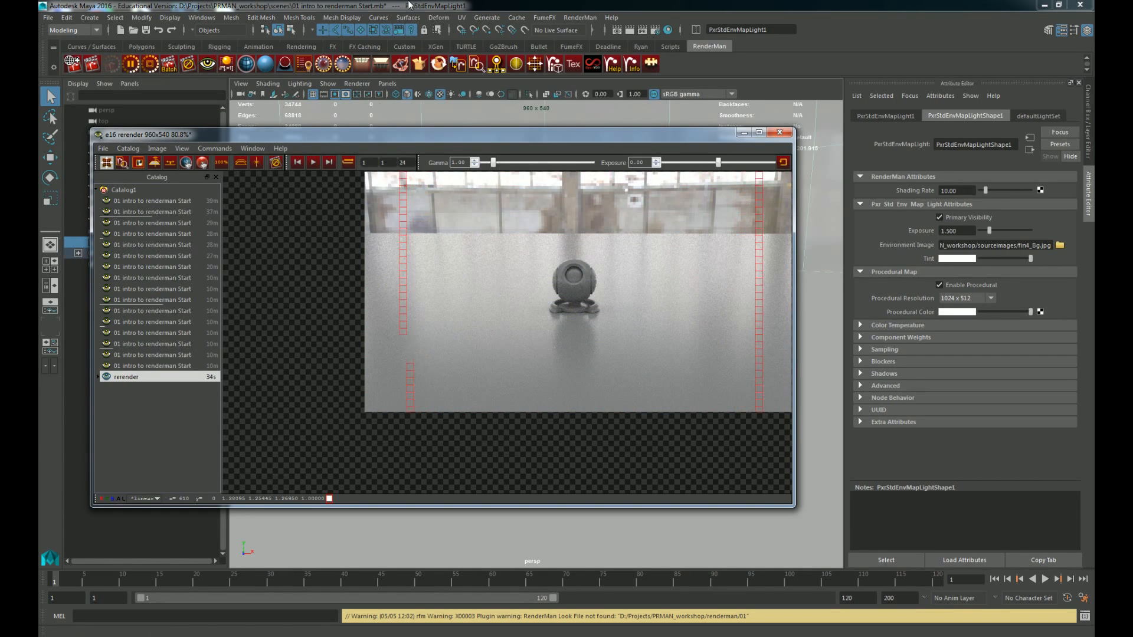
click(261, 151)
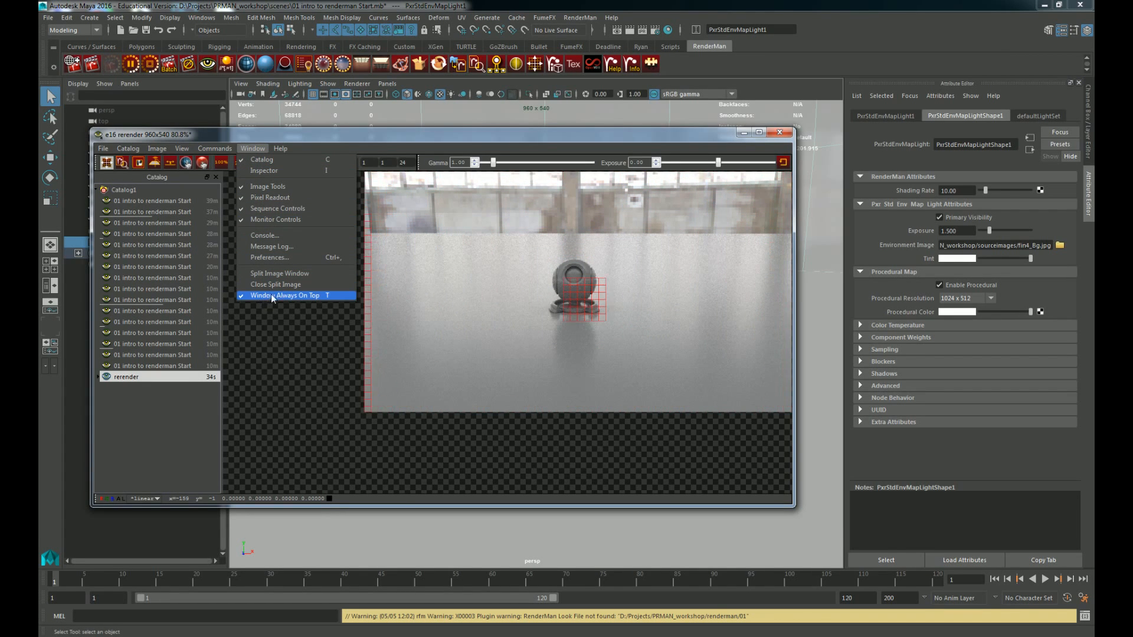
click(538, 140)
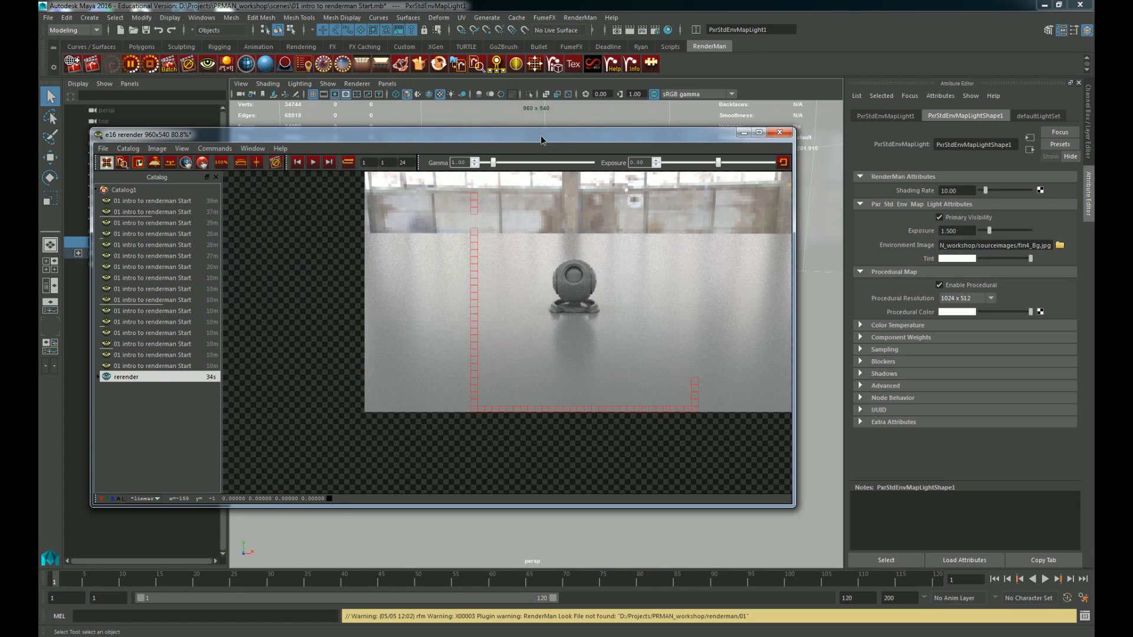
click(830, 179)
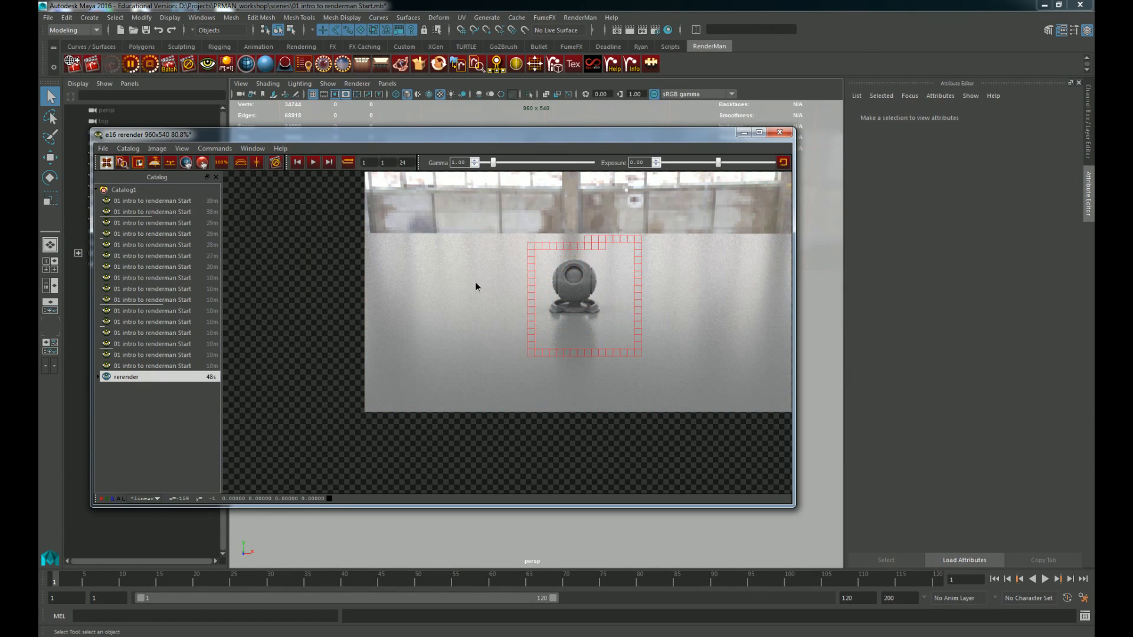
drag(593, 144, 264, 393)
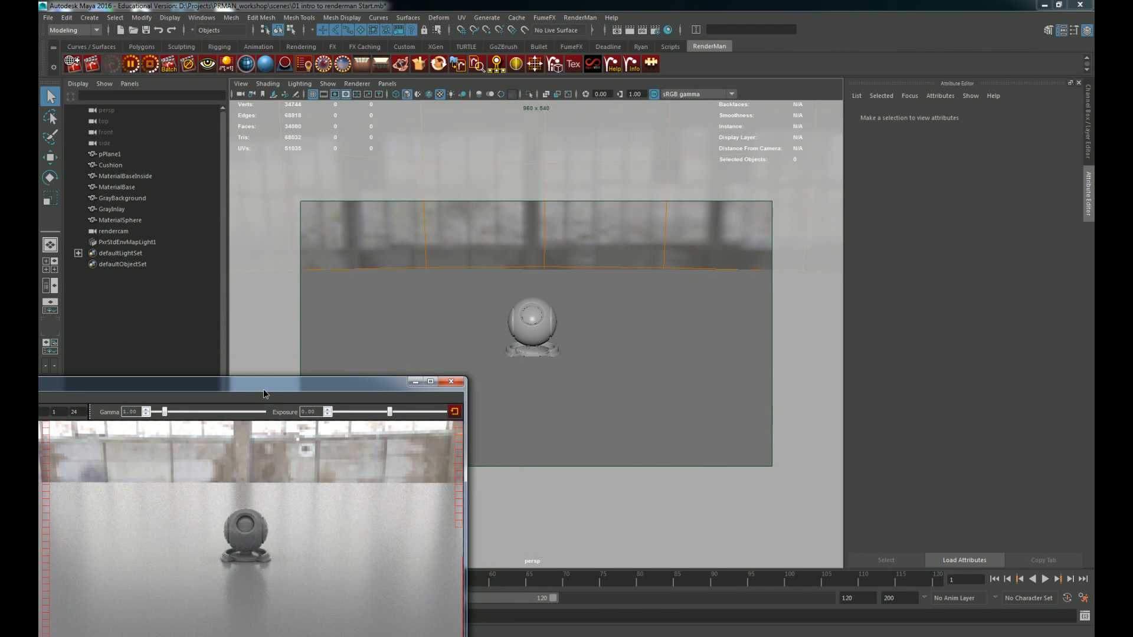
Step: Frame the material ball closely with the environment behind it and select the environment map light
click(625, 356)
alt+right_drag(572, 328, 686, 347)
alt+drag(687, 347, 642, 260)
mouse_move(686, 255)
alt+mouse_down()
mouse_move(696, 269)
mouse_move(679, 274)
mouse_move(680, 239)
mouse_move(665, 259)
mouse_move(679, 234)
alt+mouse_up()
click(587, 168)
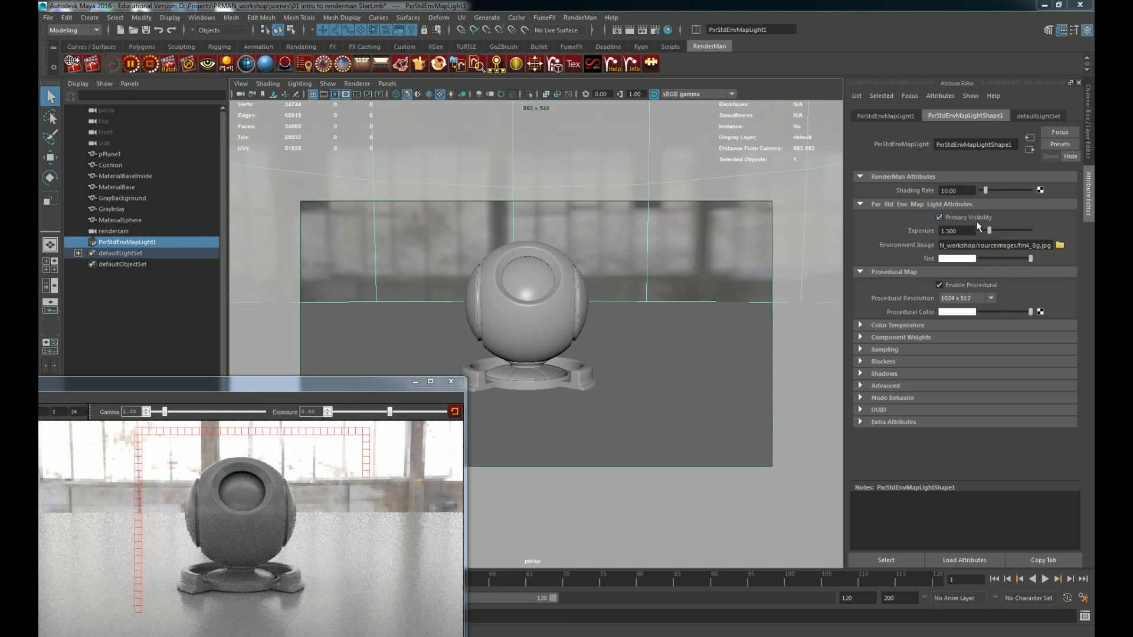
Step: Turn off Primary Visibility on the environment light and restart the interactive re-render
click(940, 218)
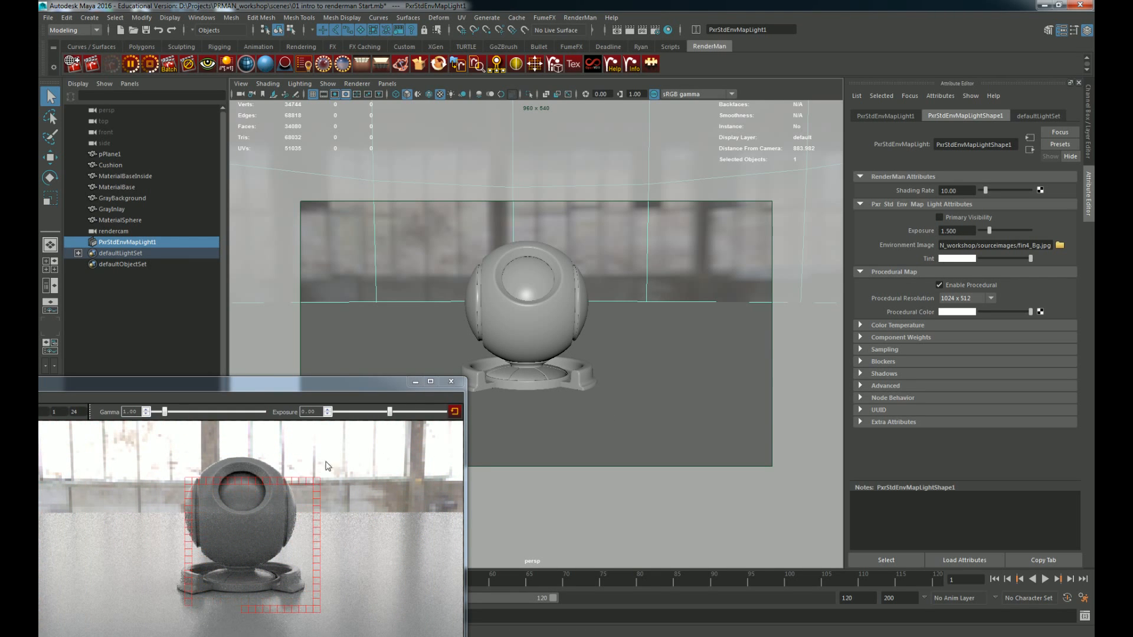
click(144, 63)
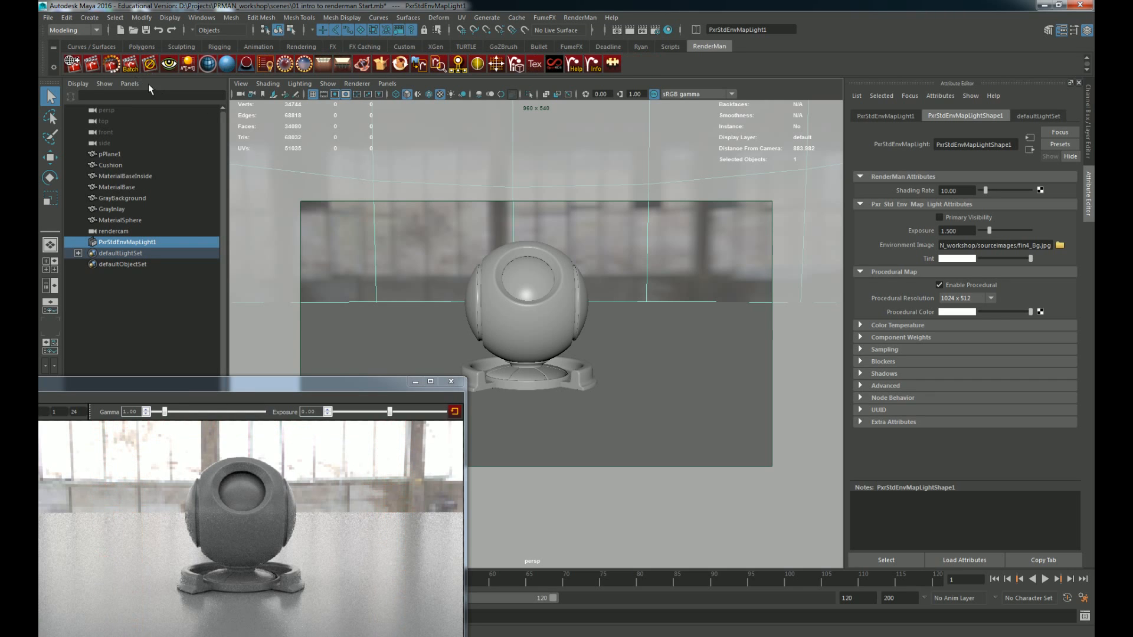
click(113, 65)
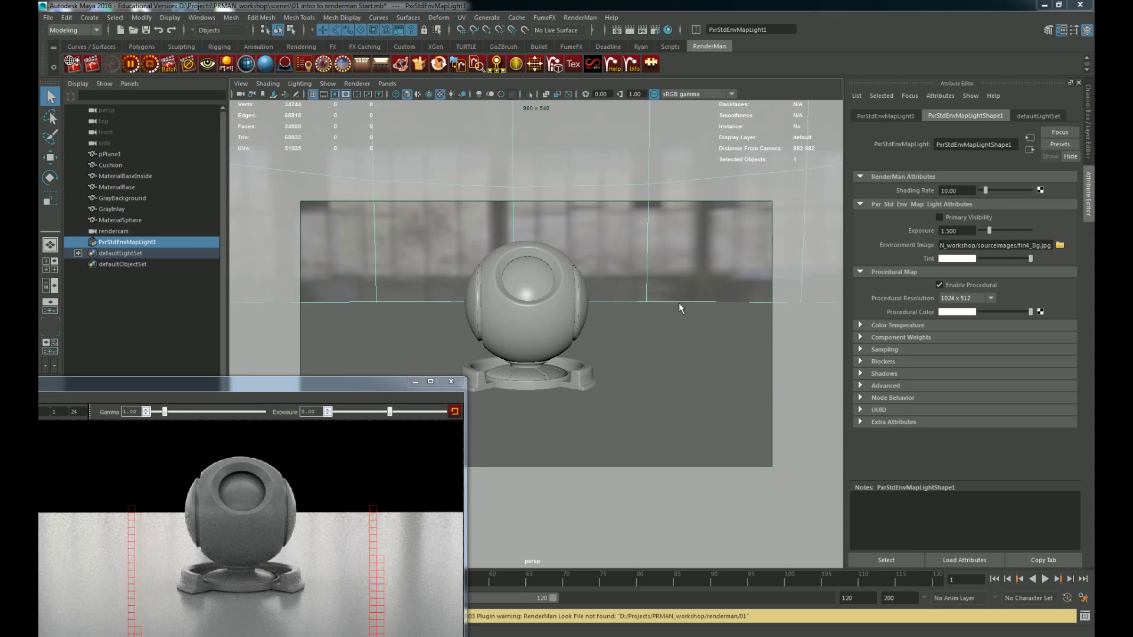
Step: Examine the interactive render of the ball and floor from several distances and angles with the light's Primary Visibility off
alt+right_drag(679, 308, 407, 348)
alt+drag(678, 307, 592, 365)
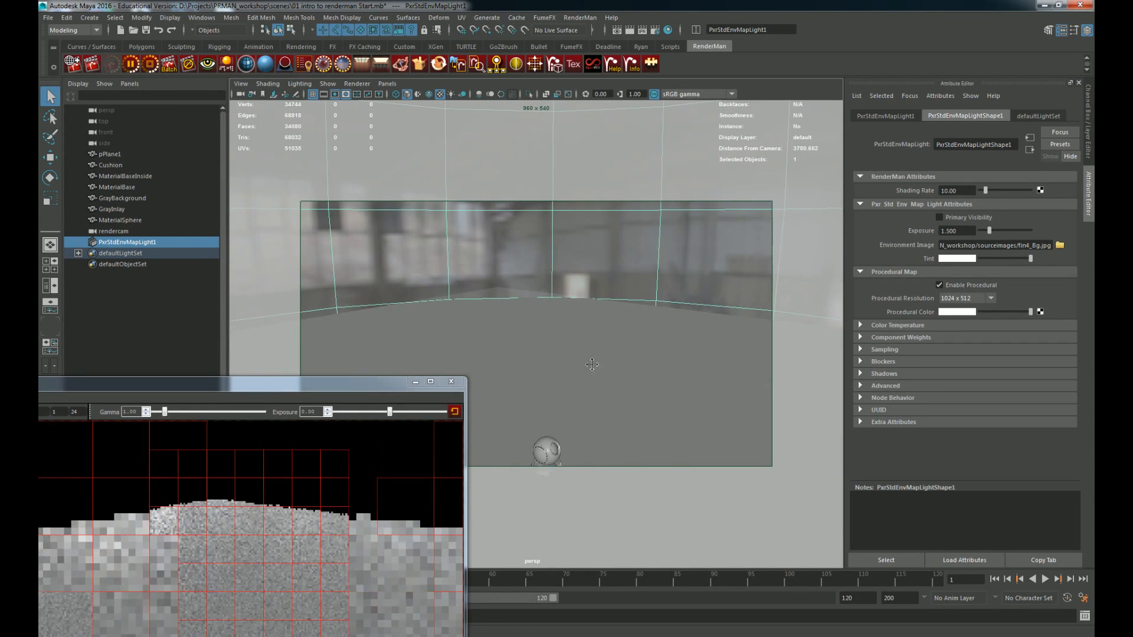
alt+middle_drag(592, 364, 564, 293)
alt+right_drag(627, 306, 740, 360)
alt+middle_drag(690, 408, 726, 276)
alt+drag(591, 294, 543, 296)
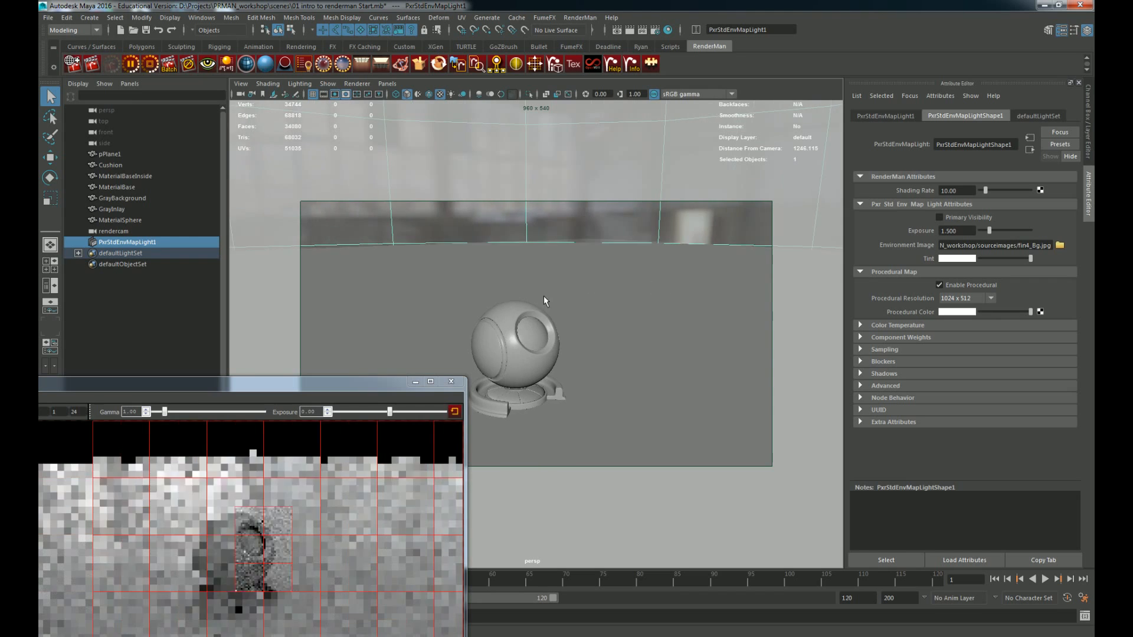
alt+middle_drag(587, 304, 620, 264)
alt+right_drag(620, 263, 693, 276)
alt+middle_drag(693, 275, 680, 301)
alt+drag(680, 295, 647, 303)
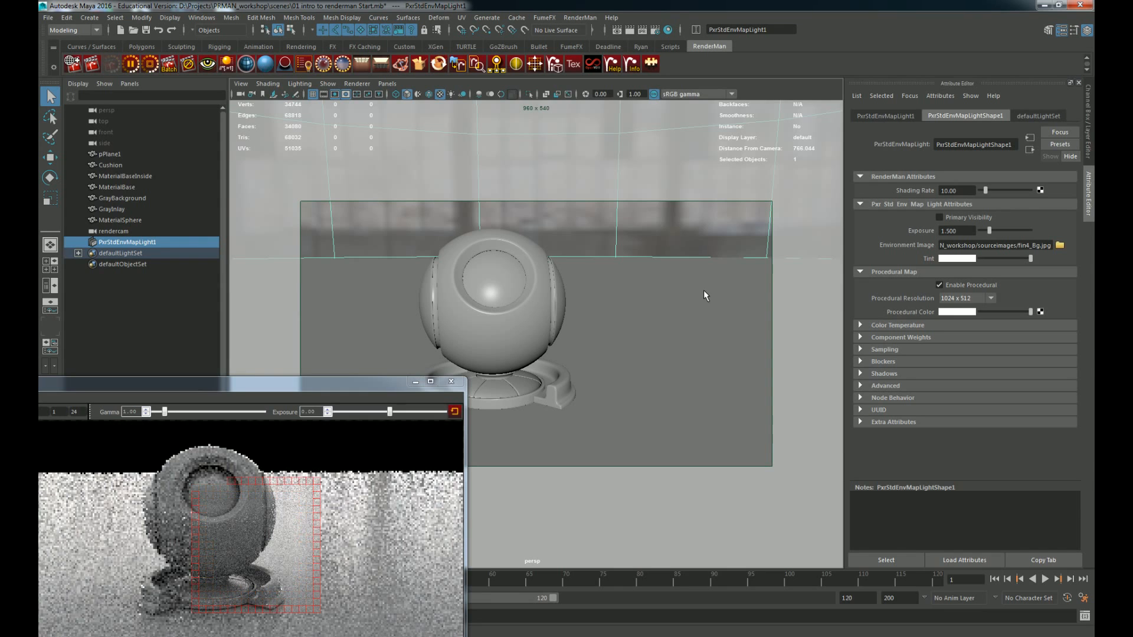
alt+drag(646, 272, 654, 298)
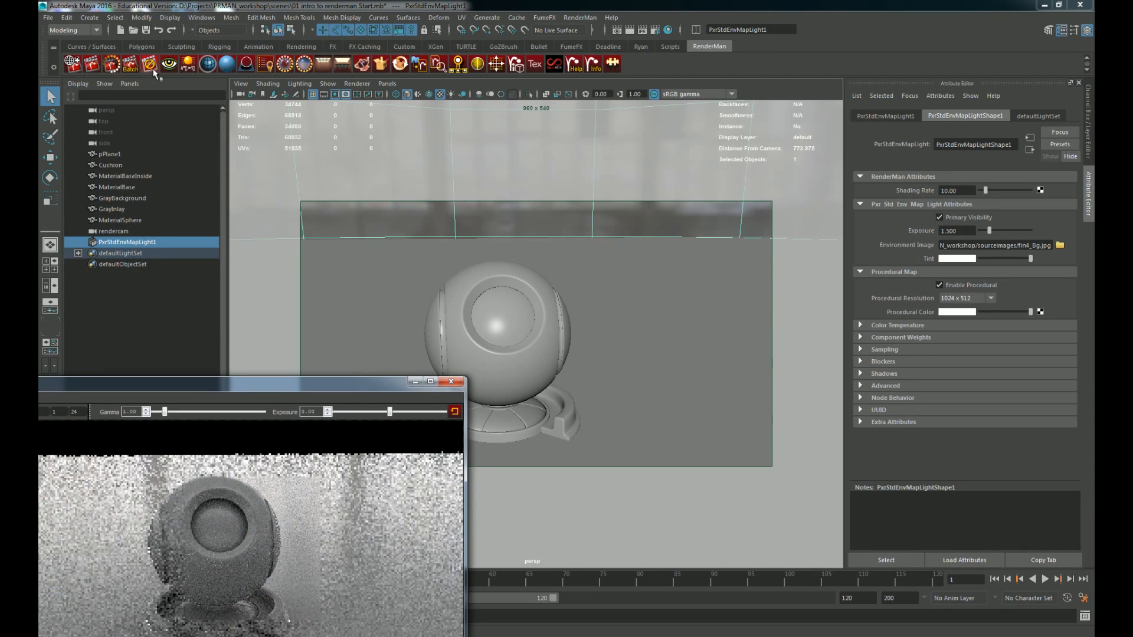
Step: Restart the re-render with the environment light's Primary Visibility turned back on, and open its Exposure for editing
click(153, 67)
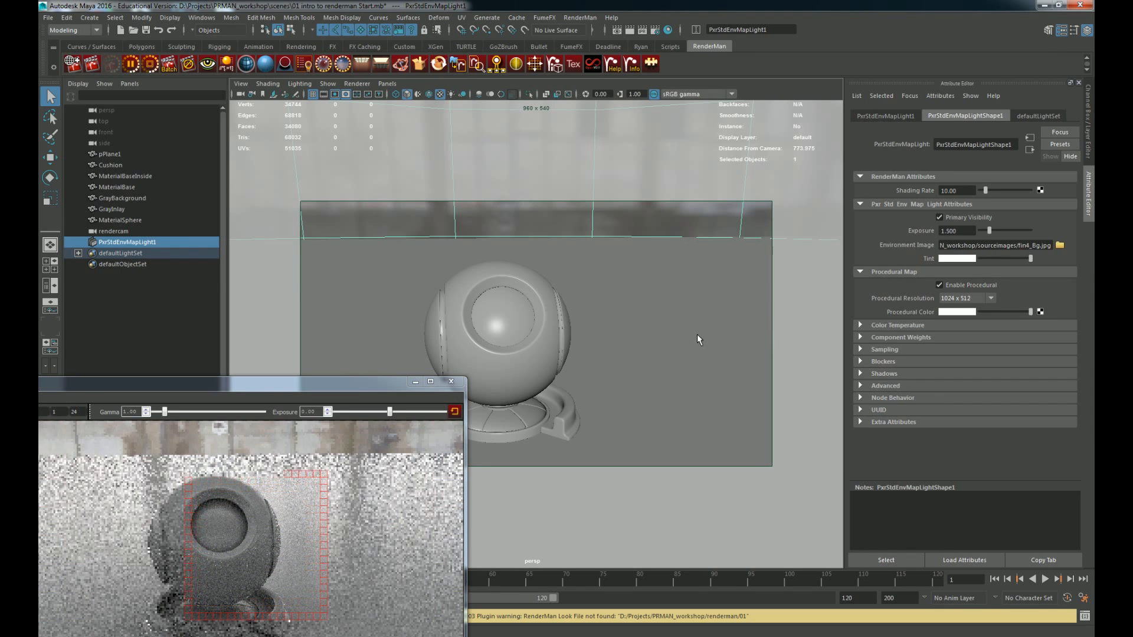
alt+drag(612, 339, 634, 328)
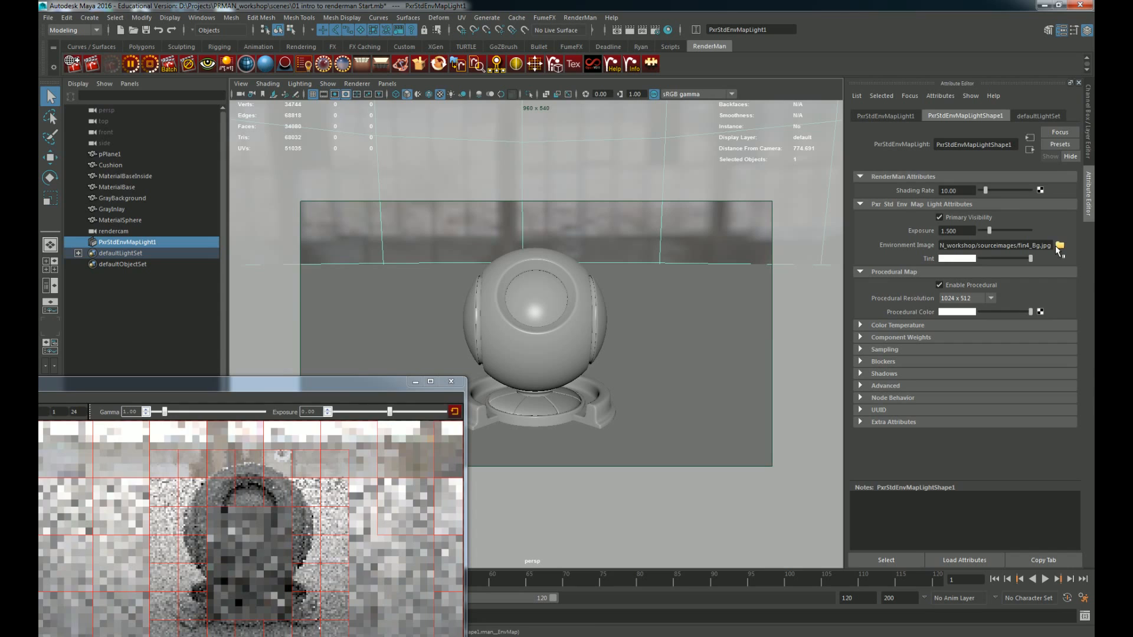
click(970, 232)
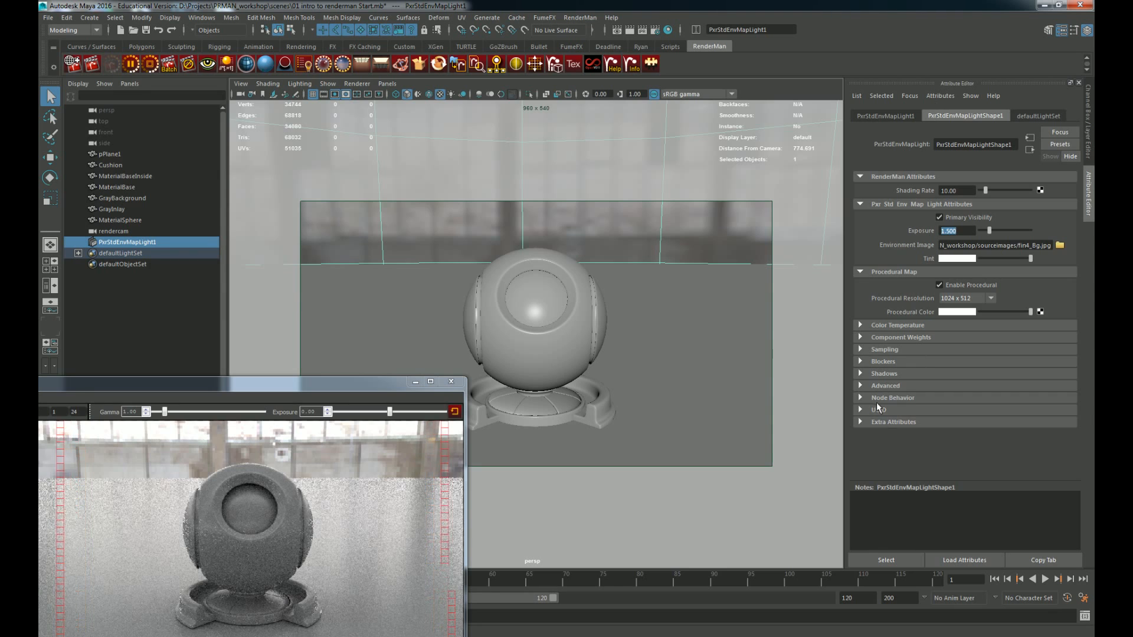
Step: Inspect the environment light's Advanced attributes, including its Group and Intensity settings
click(872, 387)
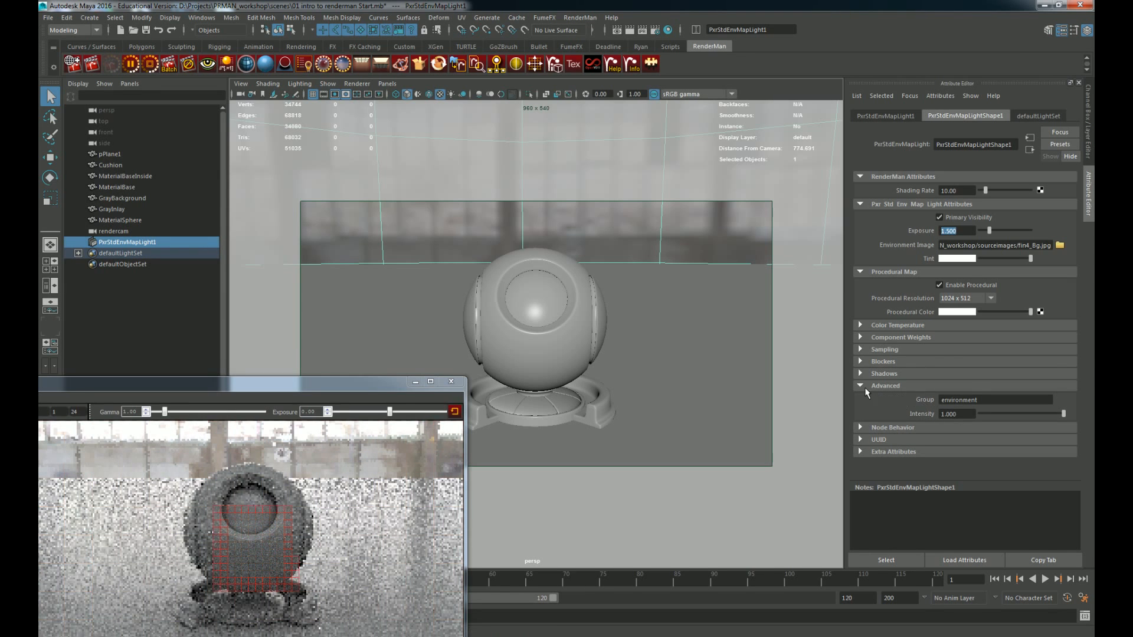
click(865, 386)
click(885, 387)
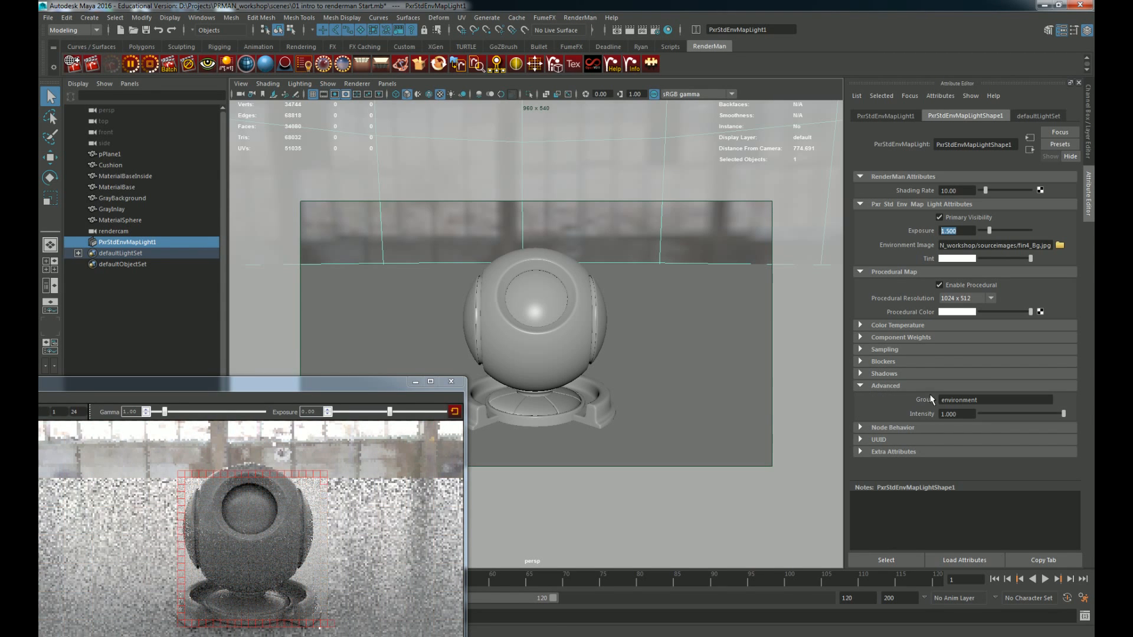
click(874, 388)
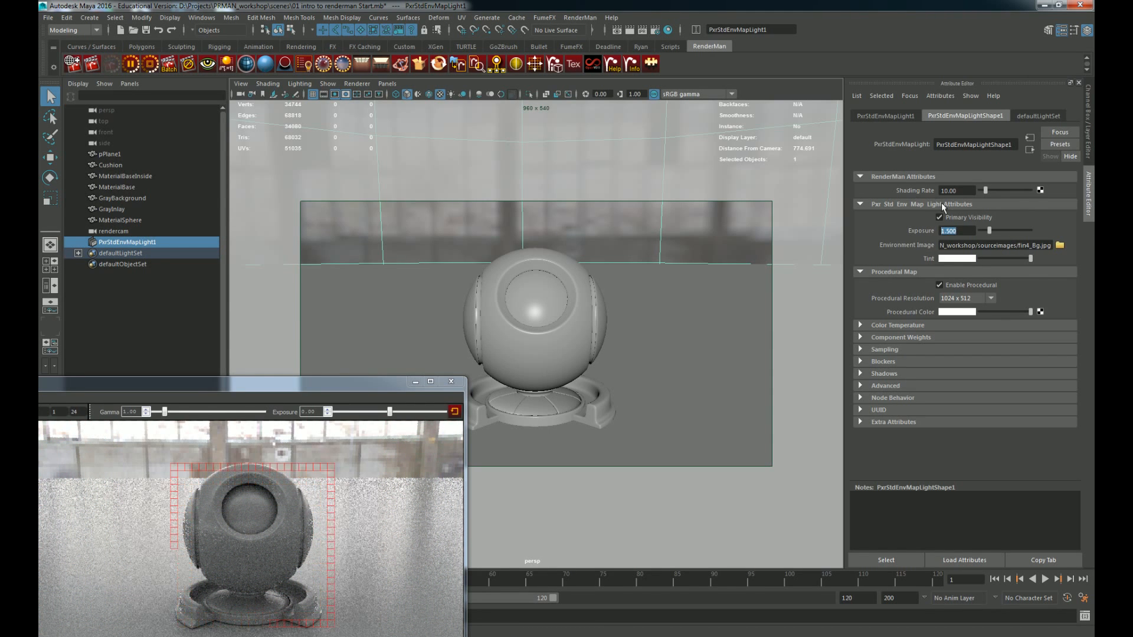
Step: Try a stronger Exposure of about 2.47 on the environment light, and finally set it to 1
mouse_move(989, 231)
mouse_down()
mouse_move(976, 235)
mouse_move(1004, 235)
mouse_move(990, 232)
mouse_up()
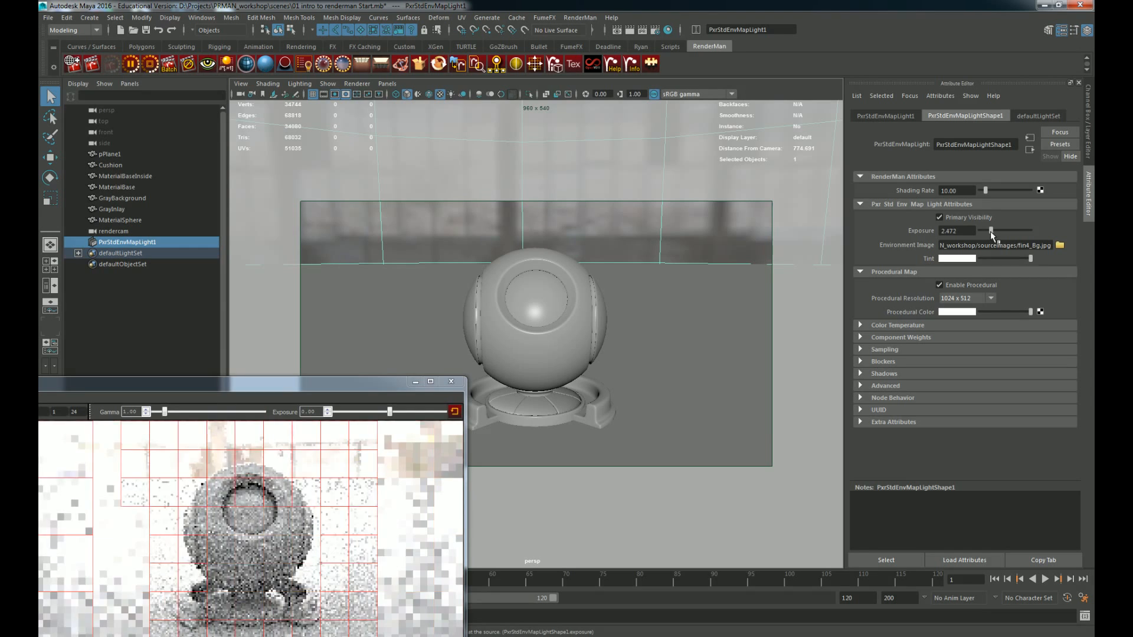
double_click(956, 231)
text(1)
key(Return)
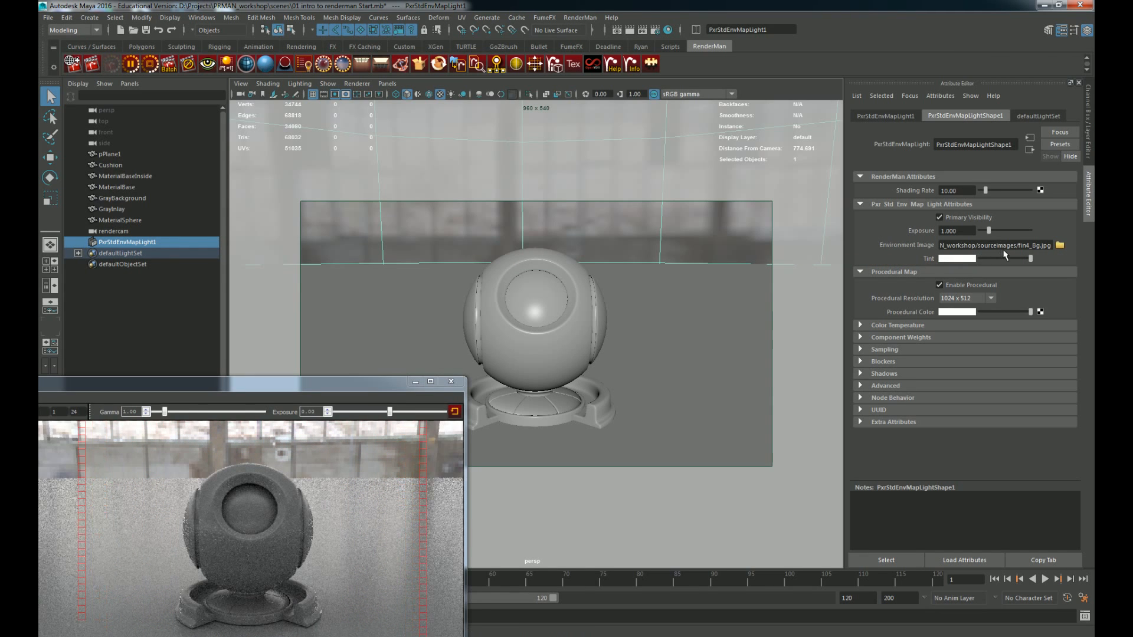
Step: Reselect the environment light, try a red Tint at full and reduced brightness, and return the Tint to white
click(675, 308)
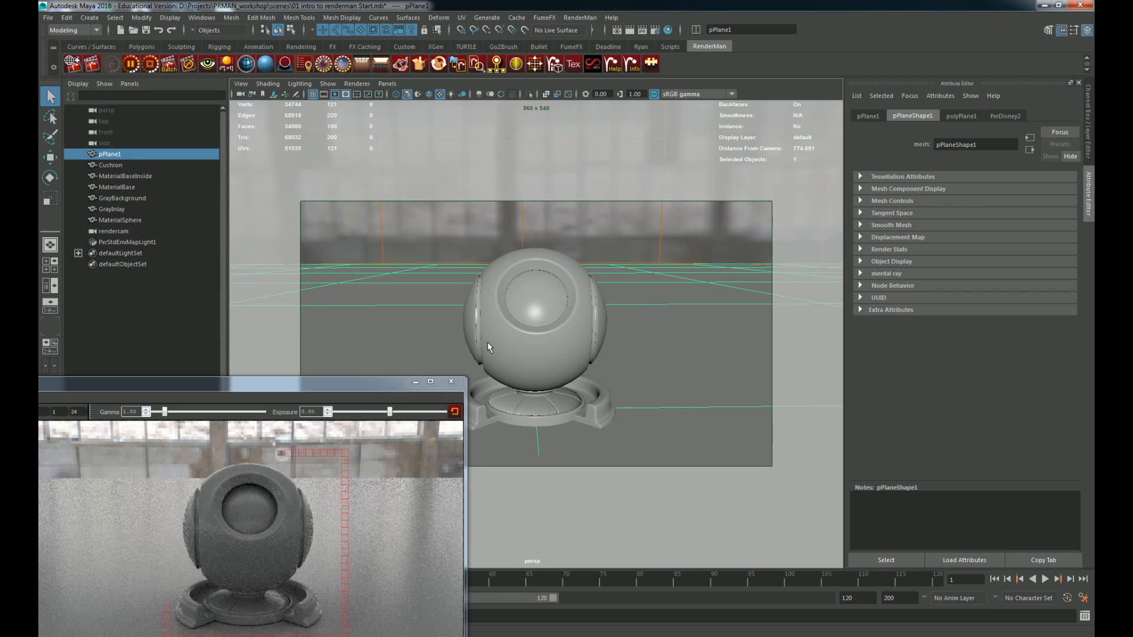
click(621, 193)
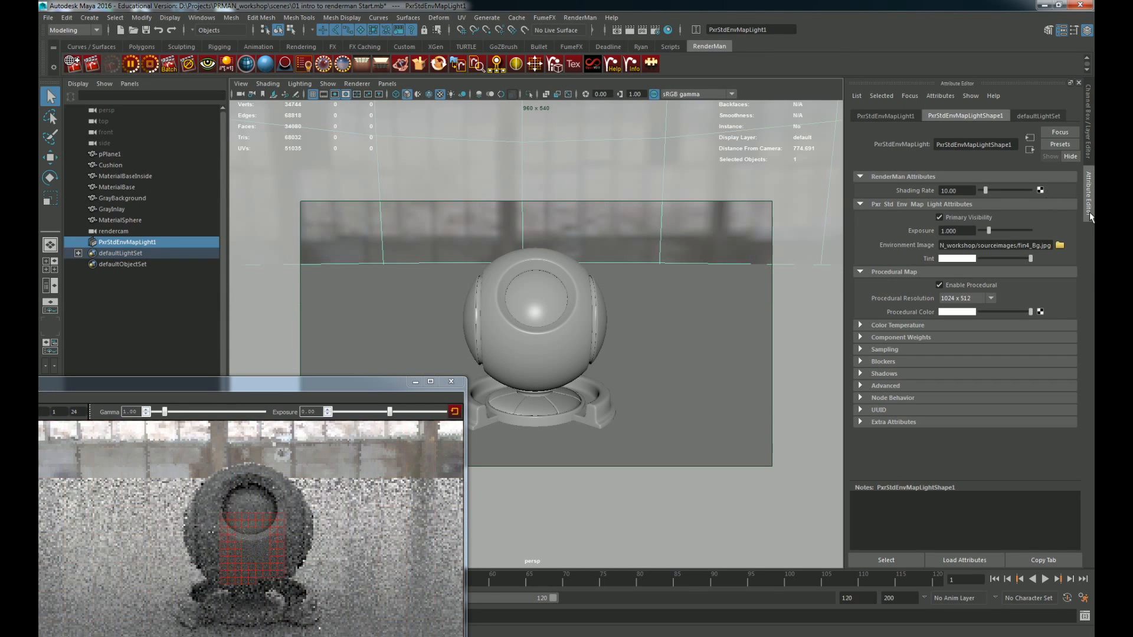
click(951, 260)
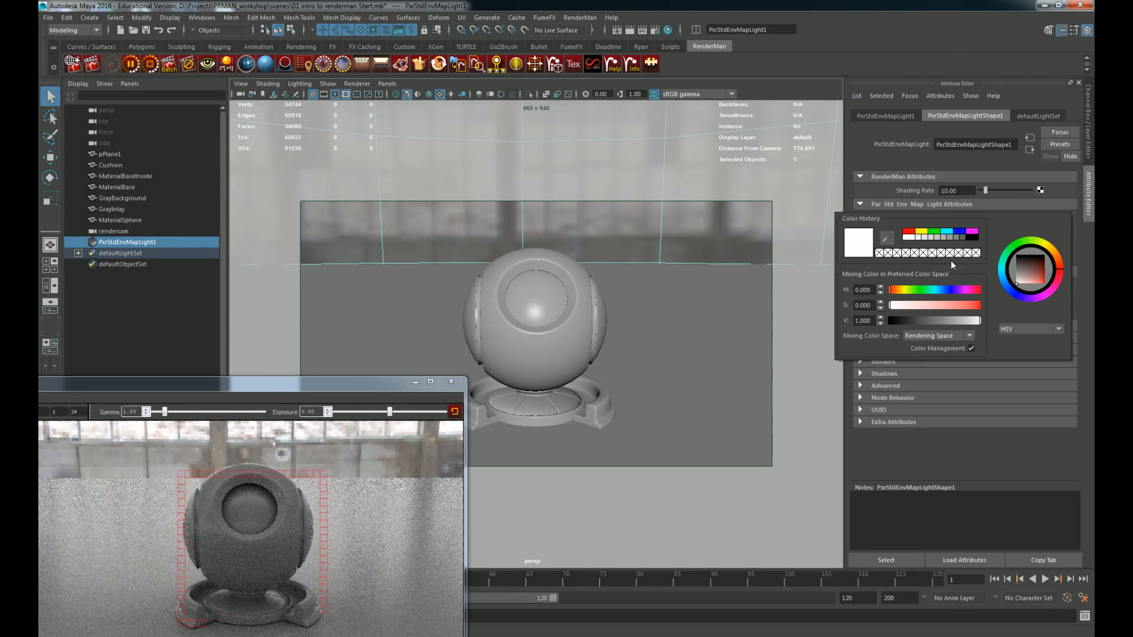
click(910, 231)
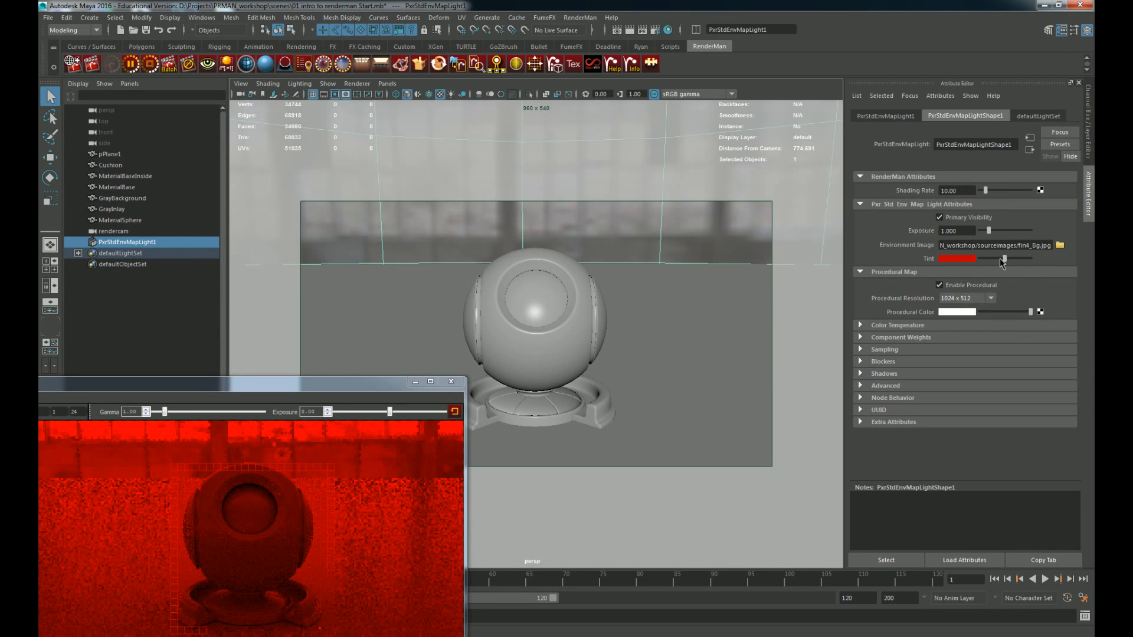
click(963, 257)
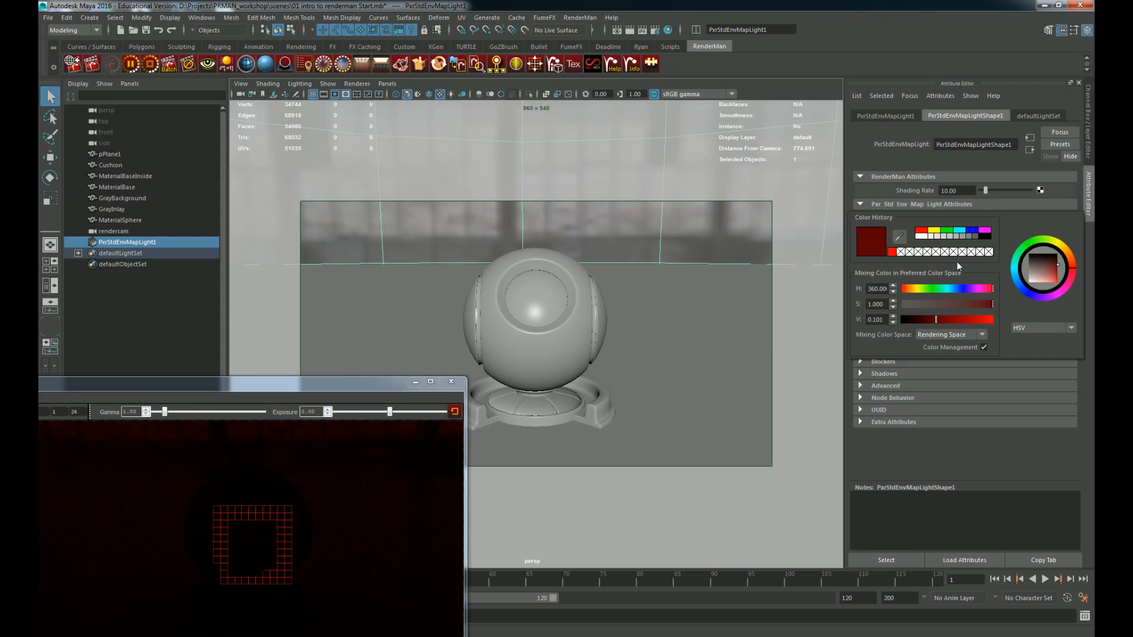
click(919, 236)
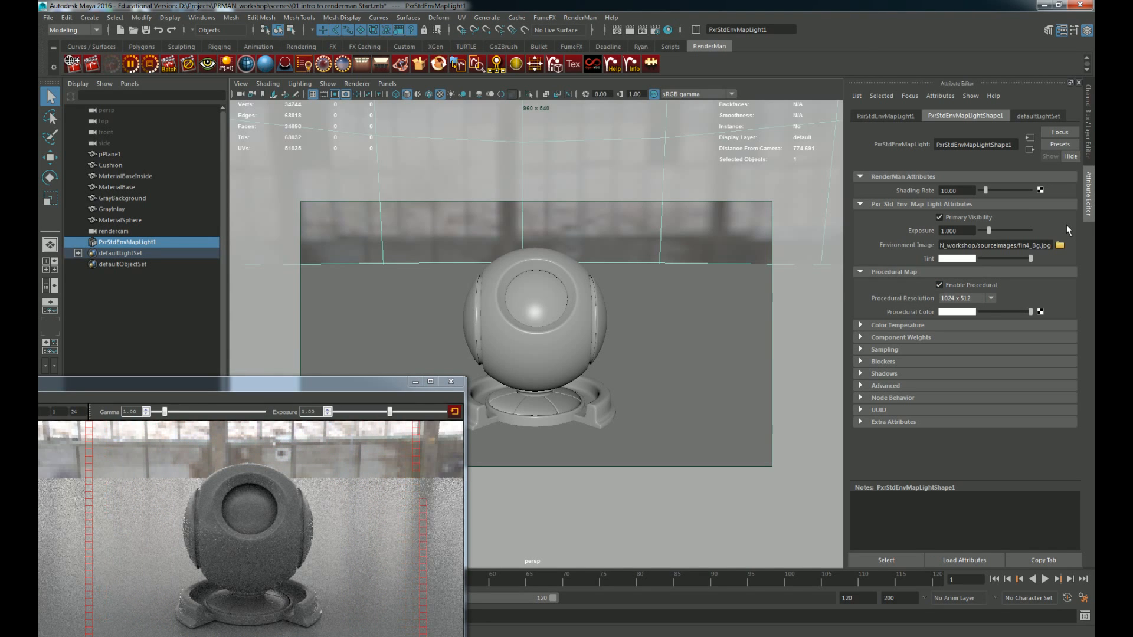
Step: Review the available Procedural Resolution options of the environment light without changing the selection
click(991, 299)
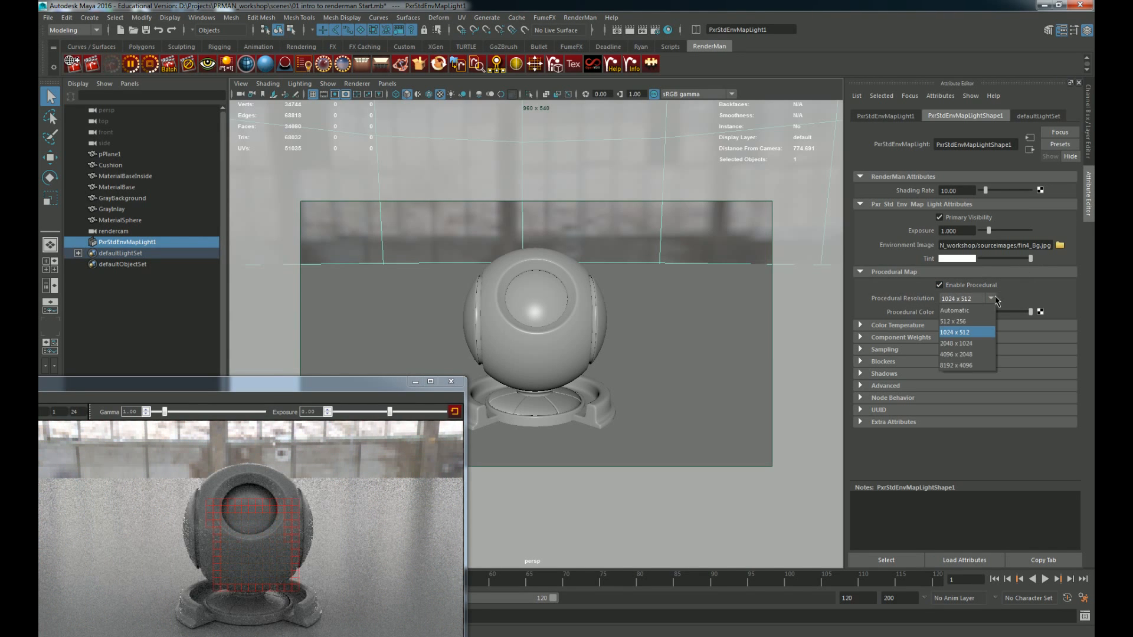
click(993, 296)
click(993, 295)
click(992, 293)
Step: Enable the light's Color Temperature, try values of about 9393, 3326 and 6562, and turn the temperature off again
click(860, 326)
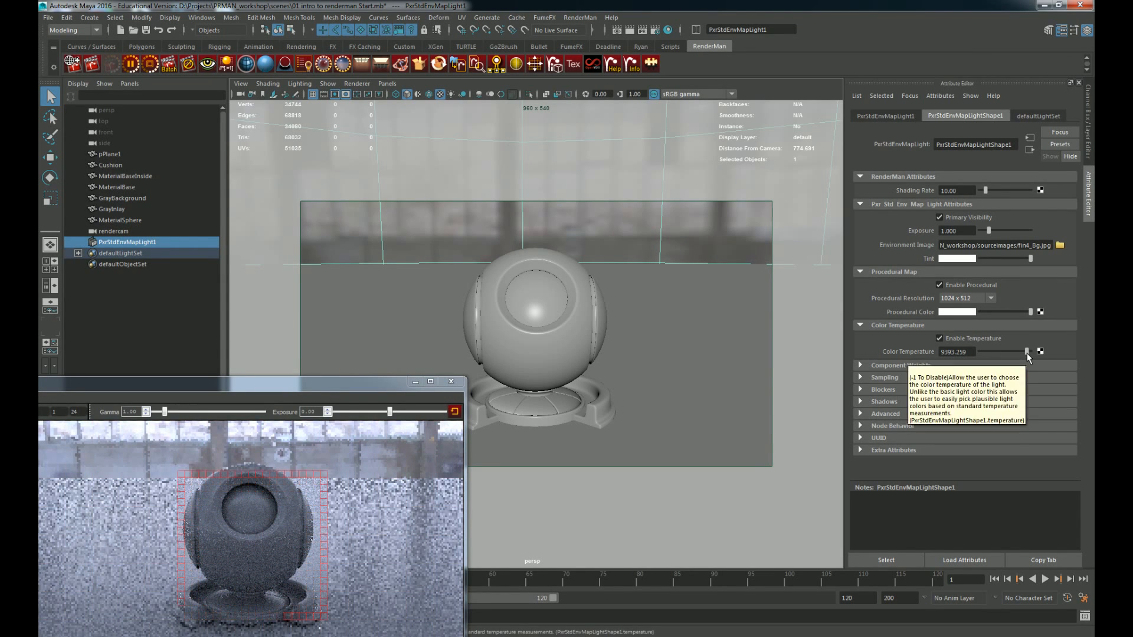
drag(1027, 353, 1016, 353)
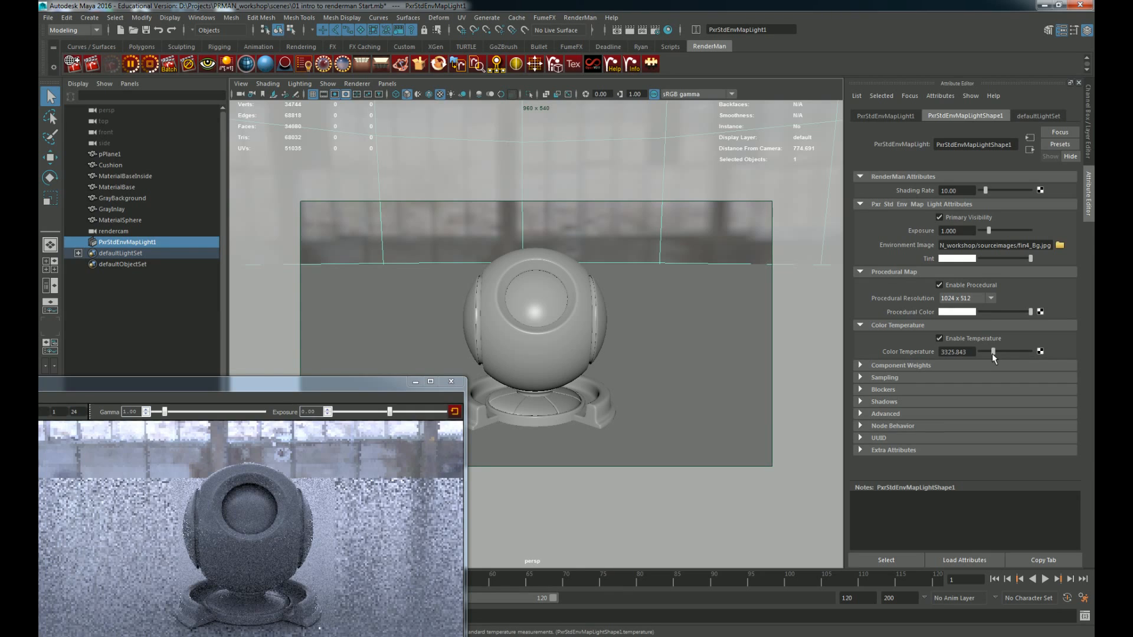
drag(992, 353, 979, 353)
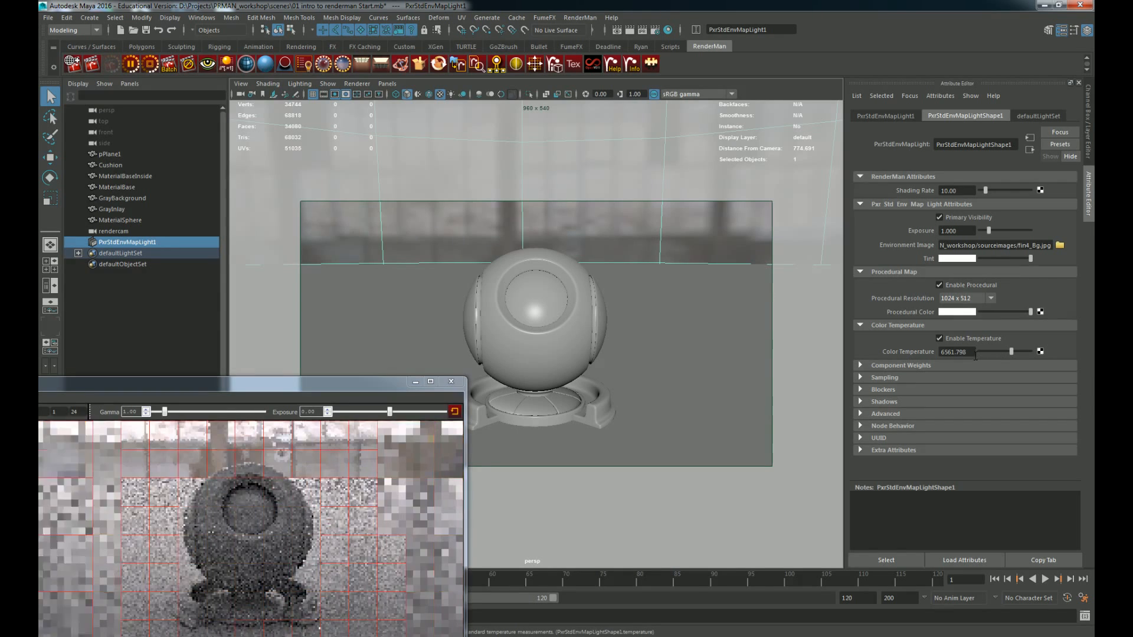
click(942, 338)
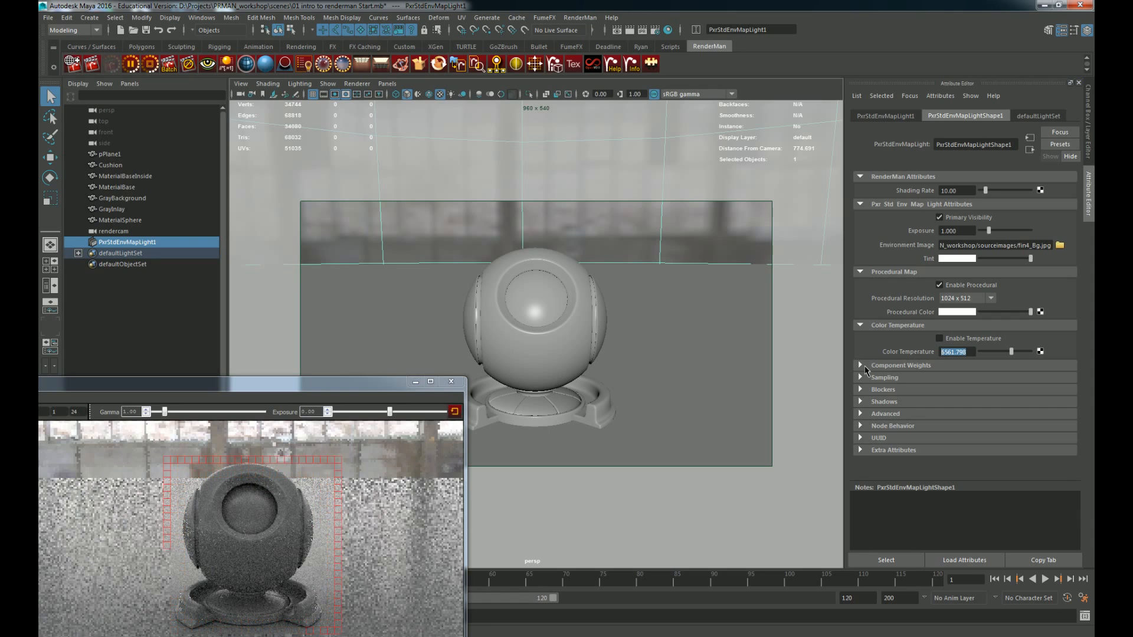
Step: Show the environment light's Component Weights to inspect its Specular and Diffuse Contribution
click(901, 365)
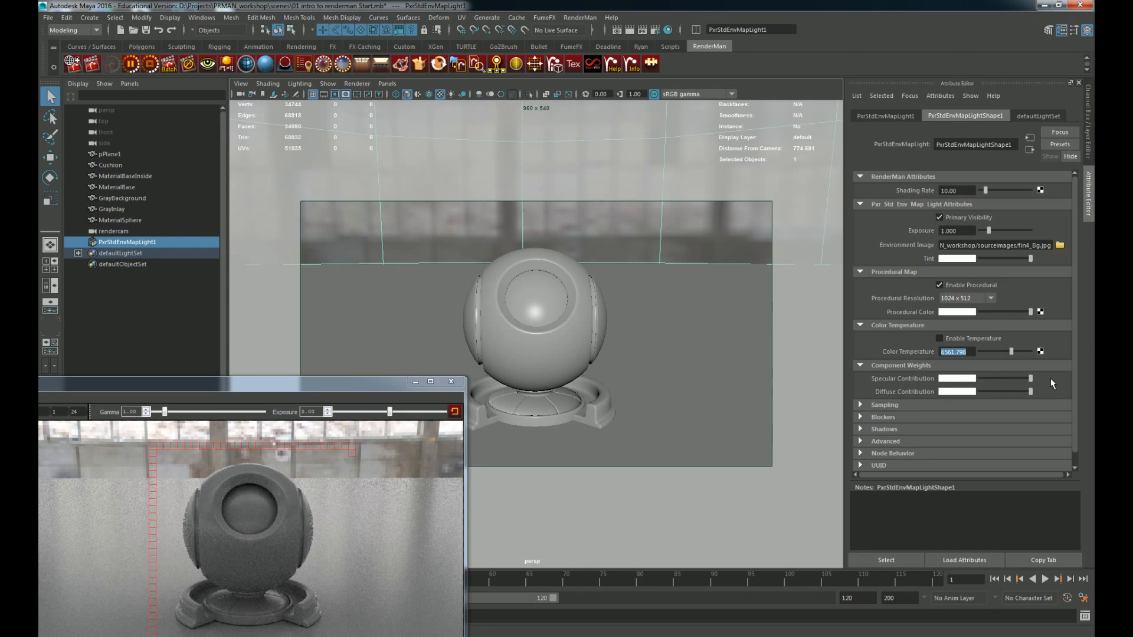
Step: Test the environment light's Specular Contribution at black and dark grey, and return it to full white
drag(1031, 378, 892, 377)
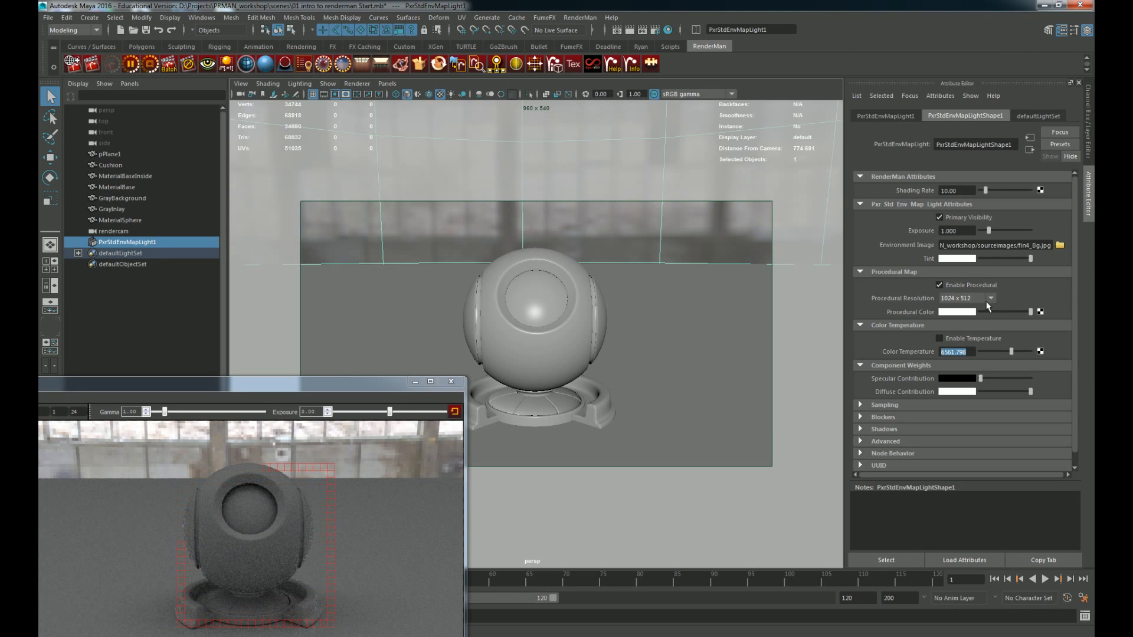
drag(990, 378, 984, 384)
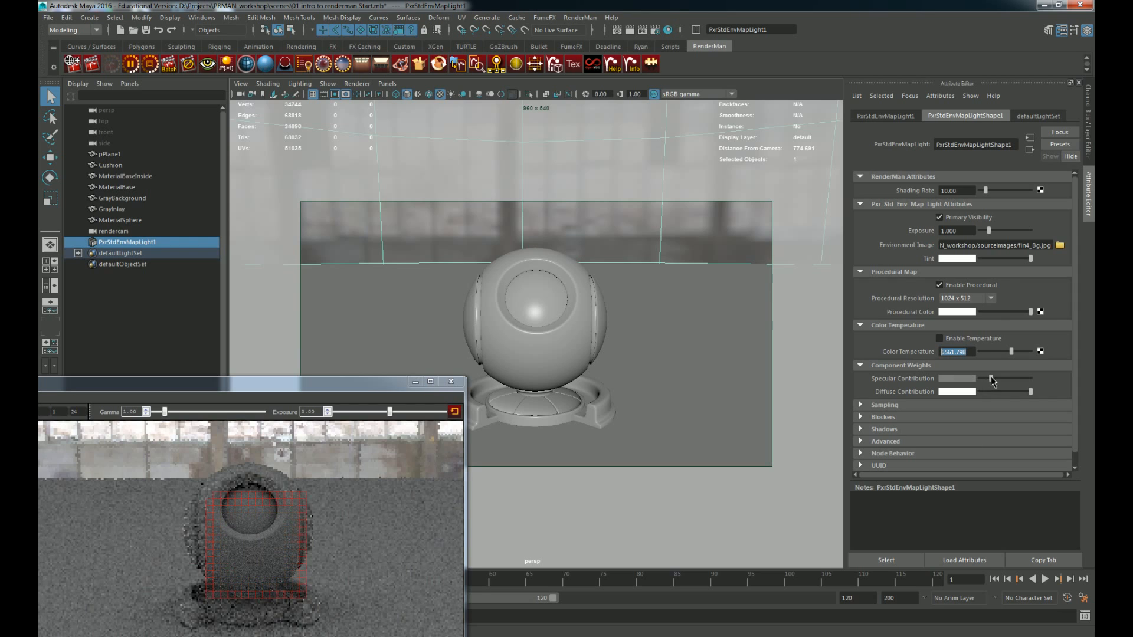
drag(1002, 380, 1033, 378)
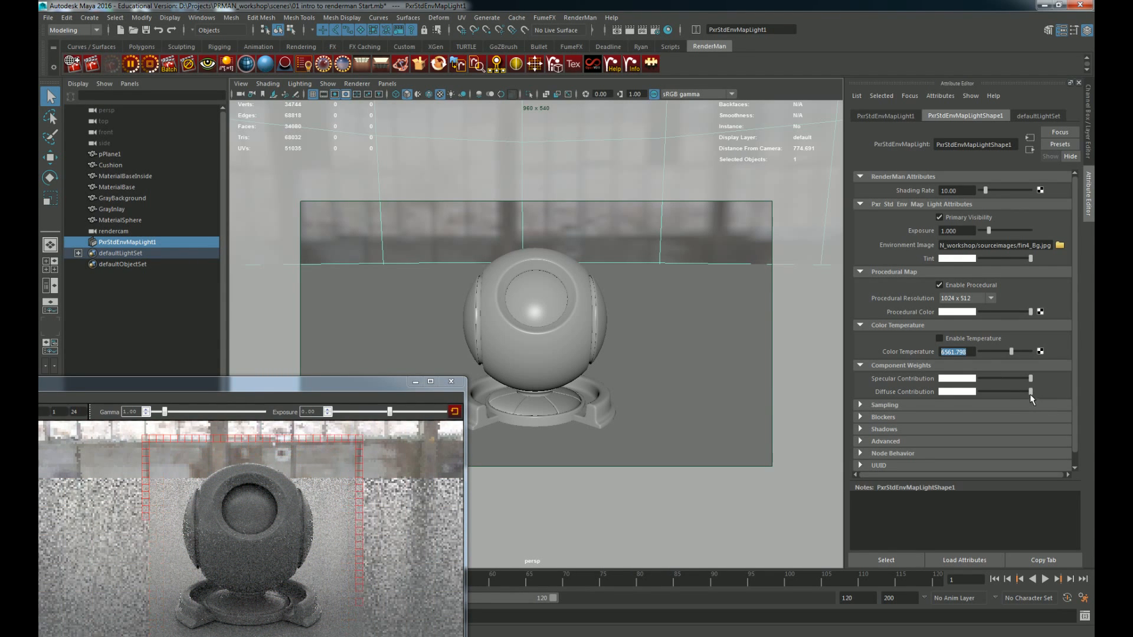
Step: Test the environment light's Diffuse Contribution at black and with a red color, and return it to full white
drag(1030, 392, 981, 392)
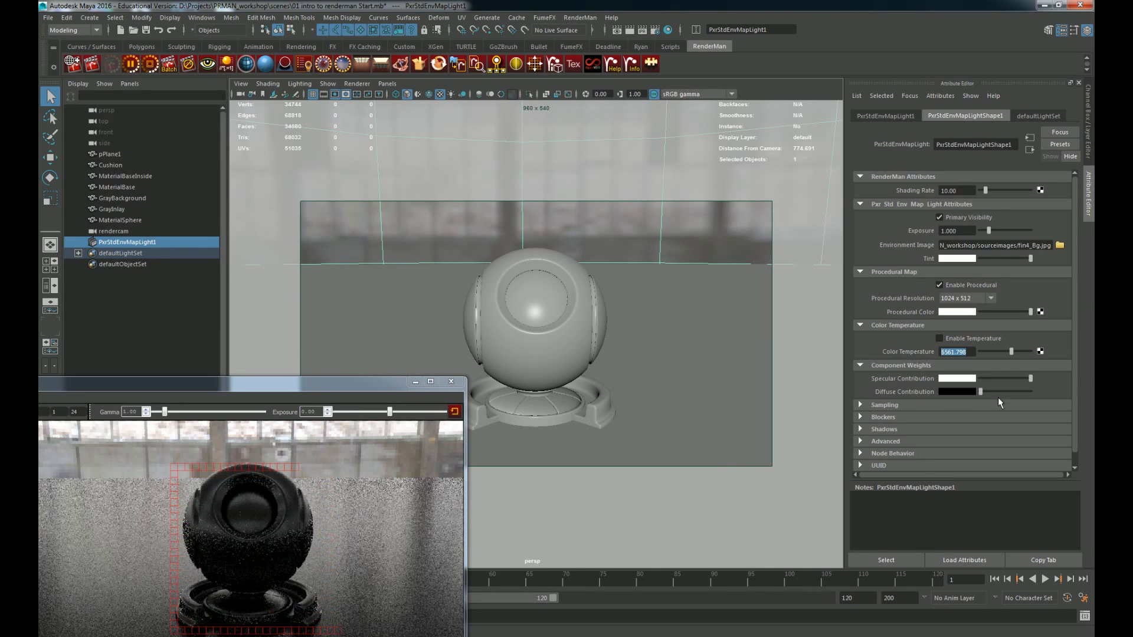
click(971, 393)
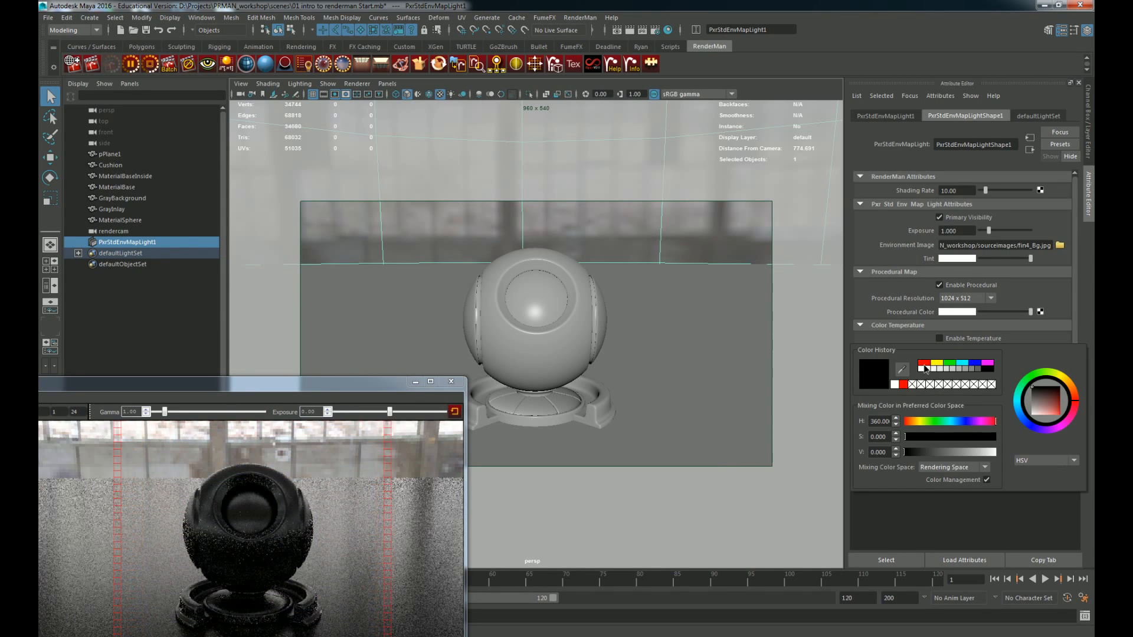
click(903, 384)
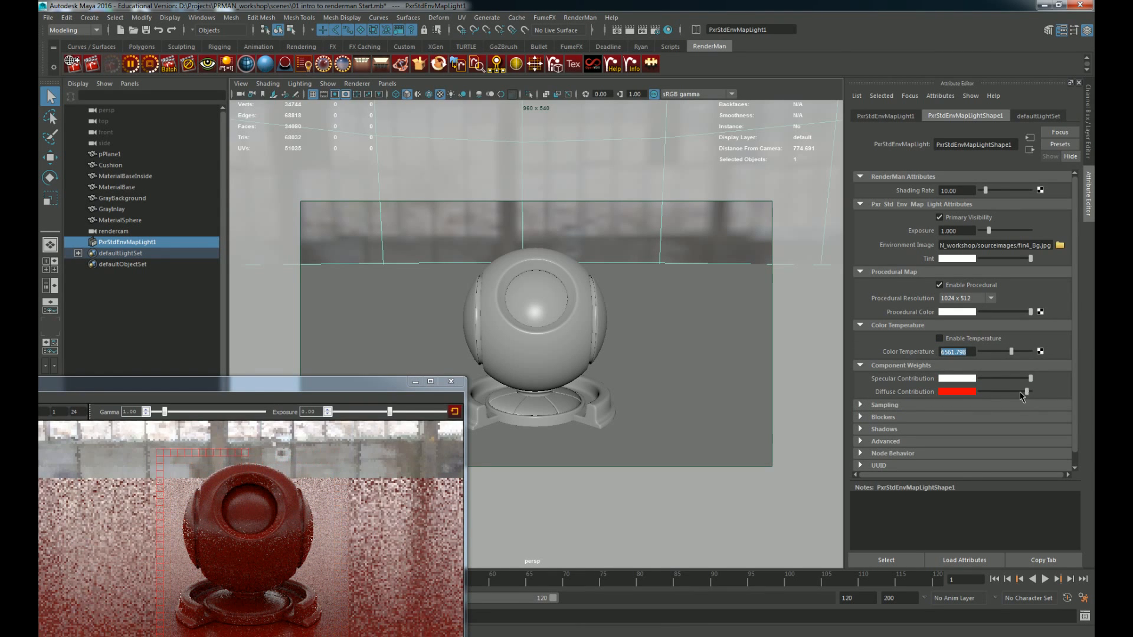
drag(1020, 392, 1083, 387)
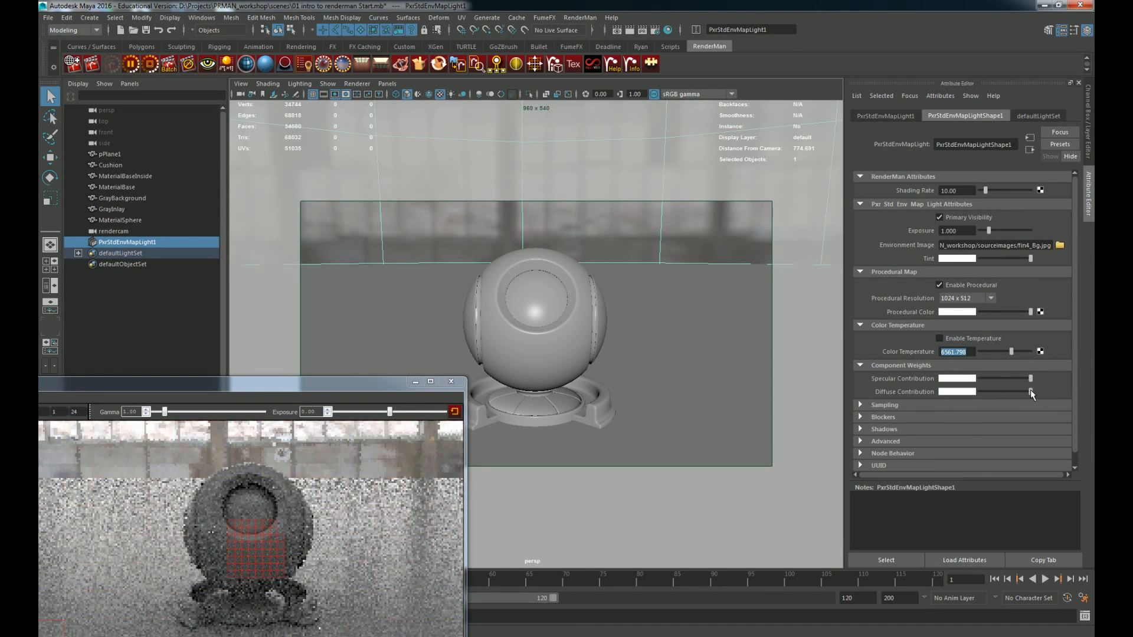
drag(980, 392, 1062, 395)
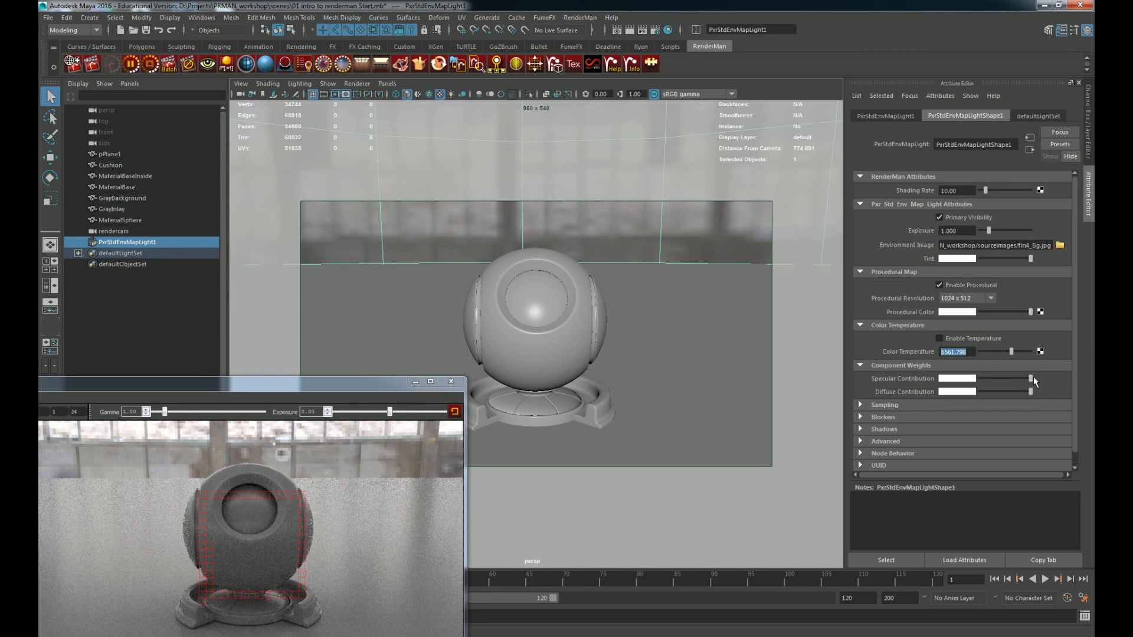
mouse_move(1029, 380)
mouse_down()
mouse_move(985, 381)
mouse_move(1031, 380)
mouse_up()
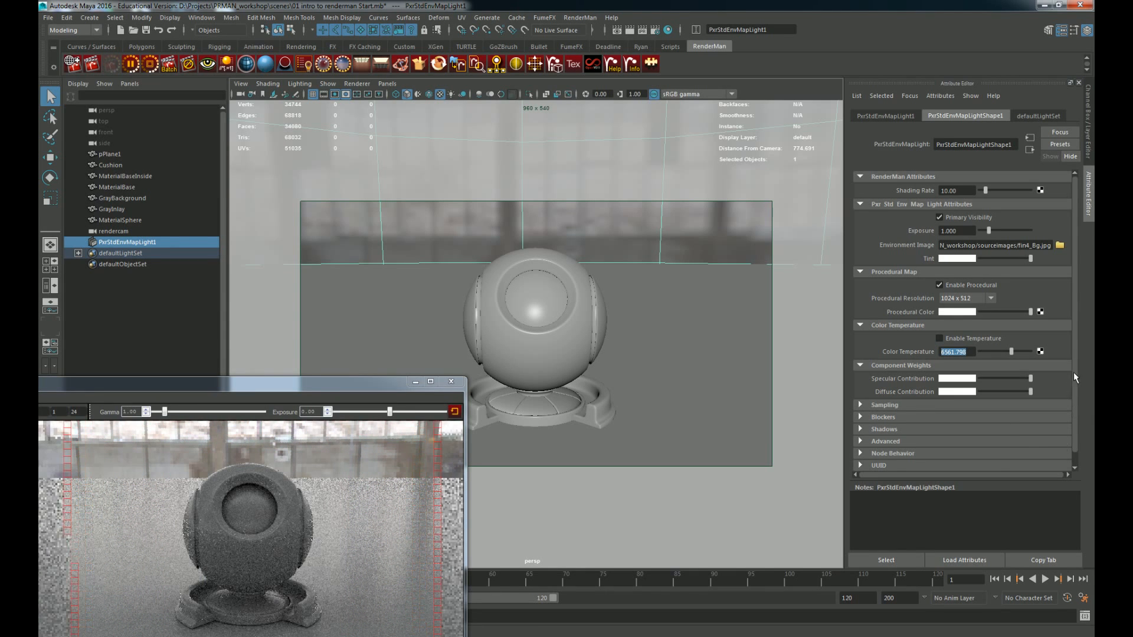
Step: Examine the environment light's Sampling and Blockers attributes
scroll(1053, 438, down, 1)
click(906, 392)
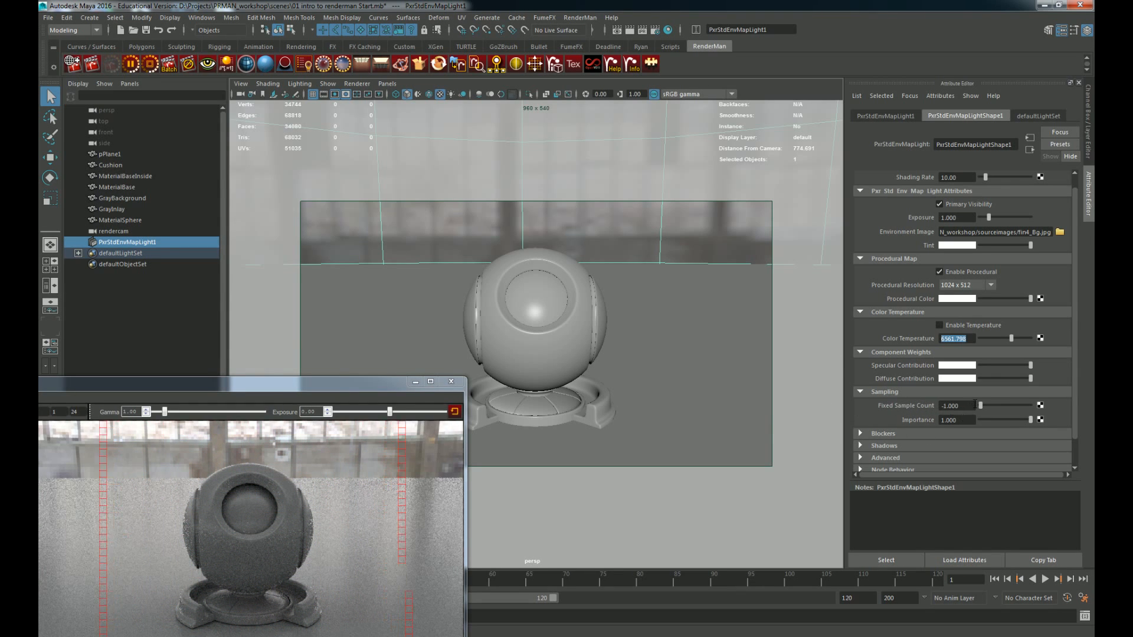
key(Tab)
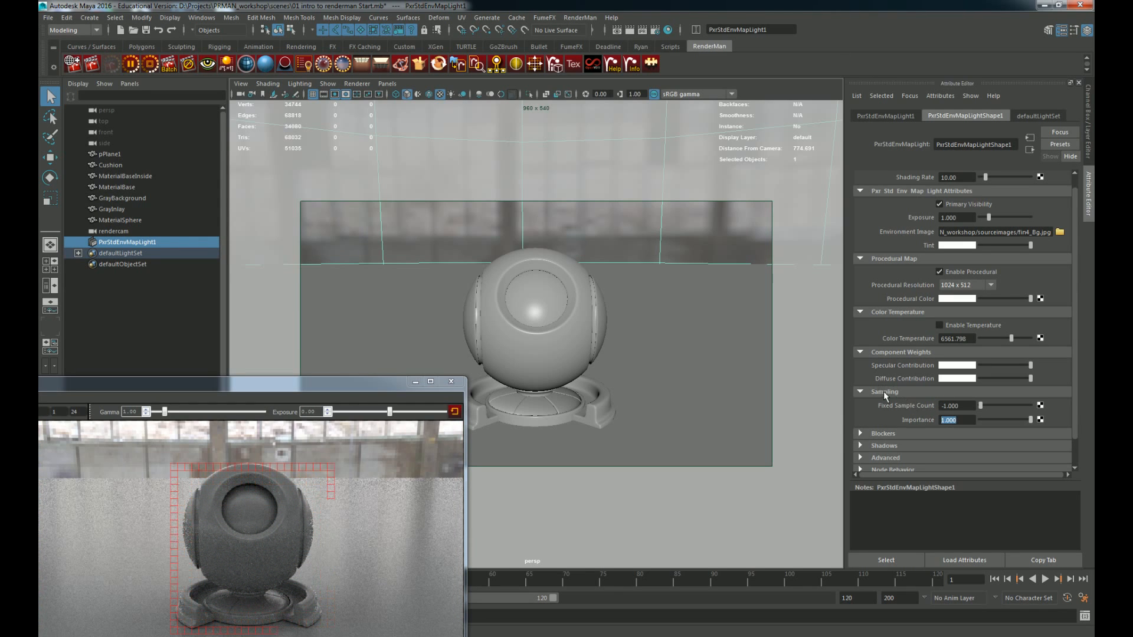
scroll(1074, 253, down, 1)
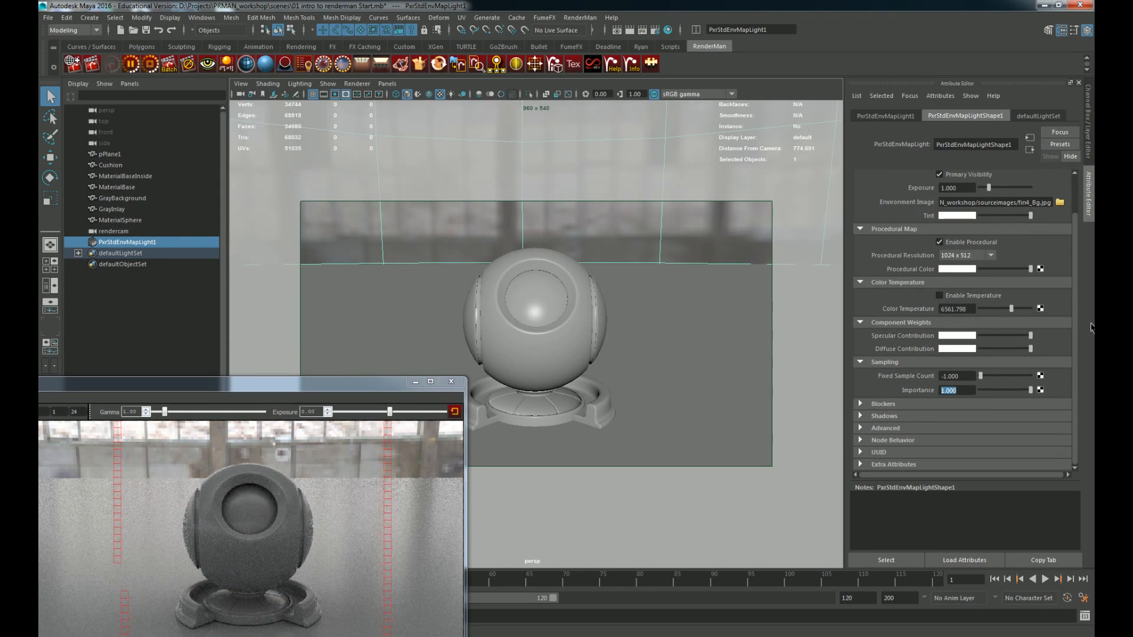
click(889, 402)
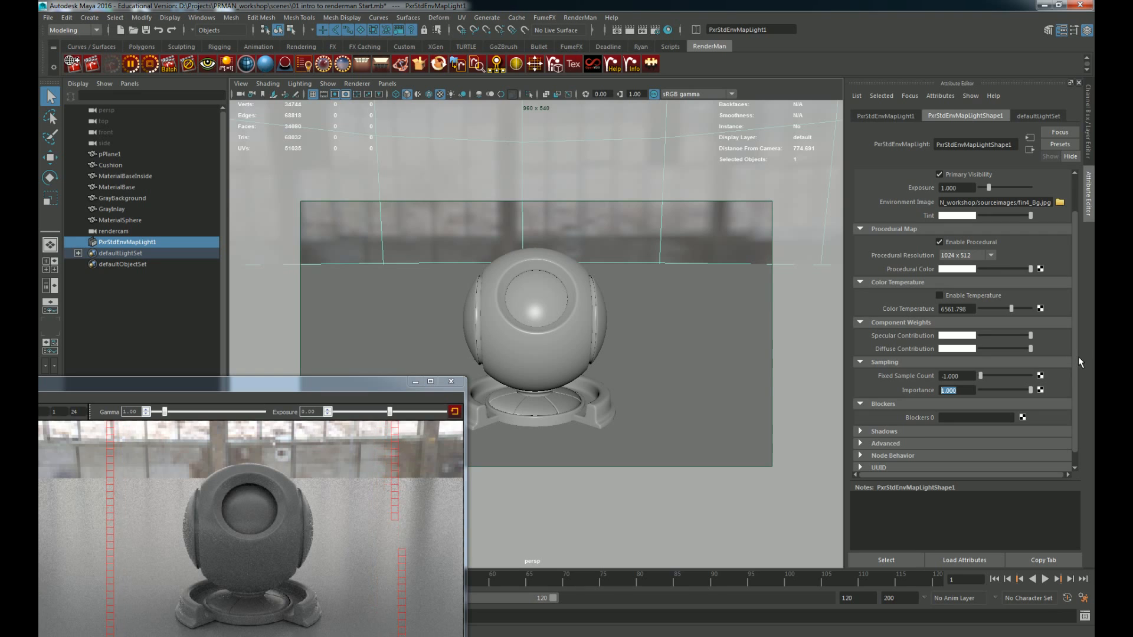
scroll(1079, 377, down, 1)
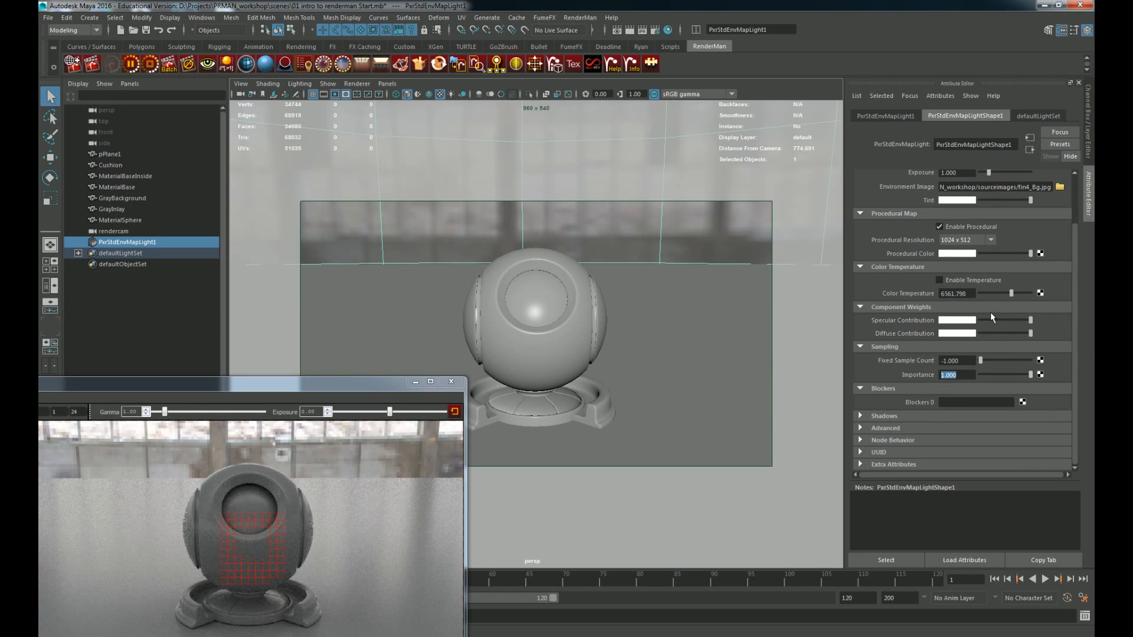
Step: Examine the environment light's Shadows and Advanced attributes, and collapse both sections
click(865, 416)
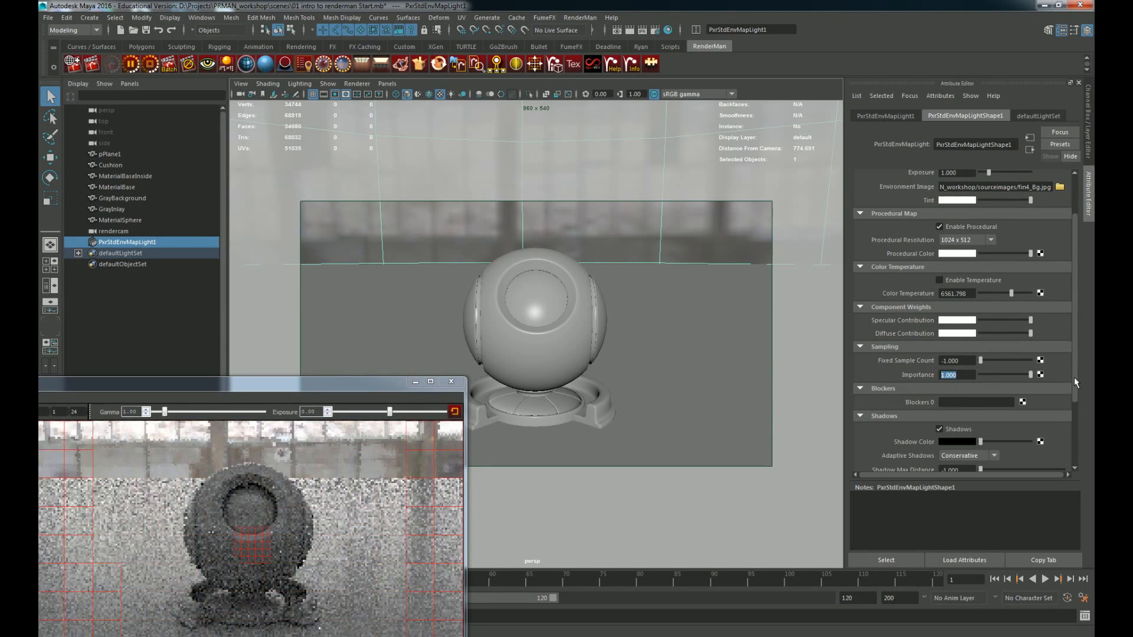
scroll(1074, 377, down, 4)
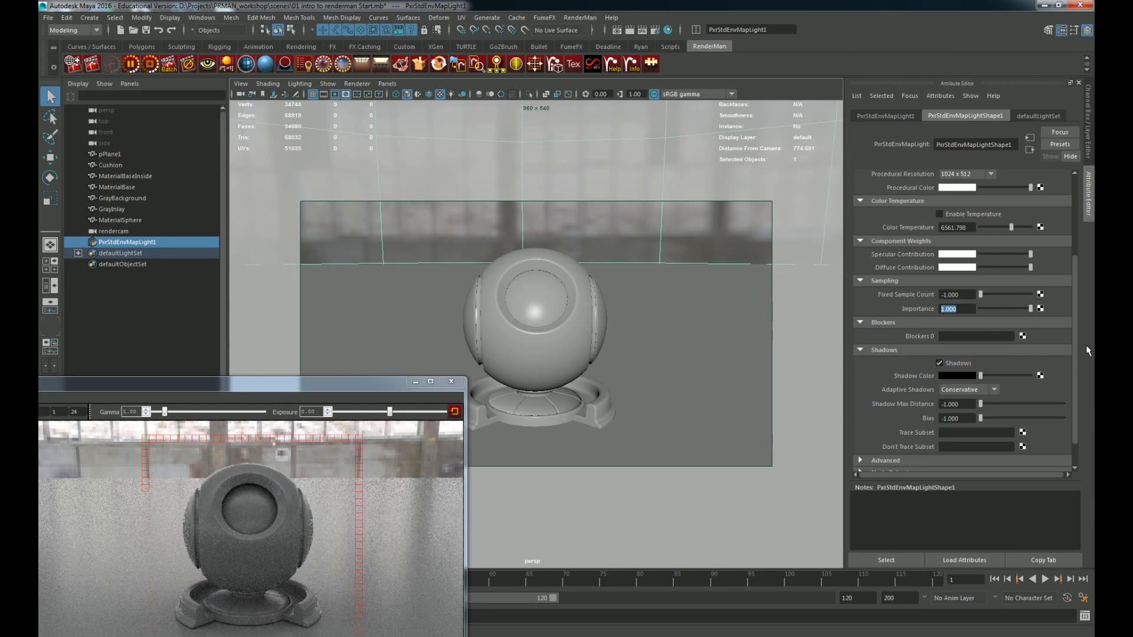
click(882, 350)
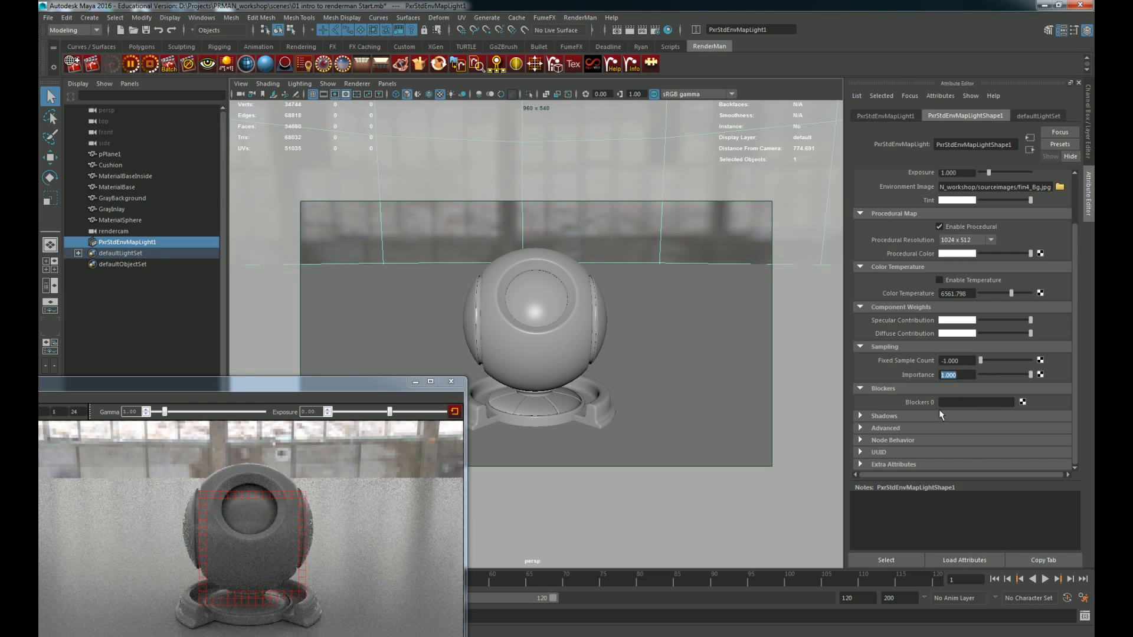
click(891, 431)
scroll(977, 391, down, 1)
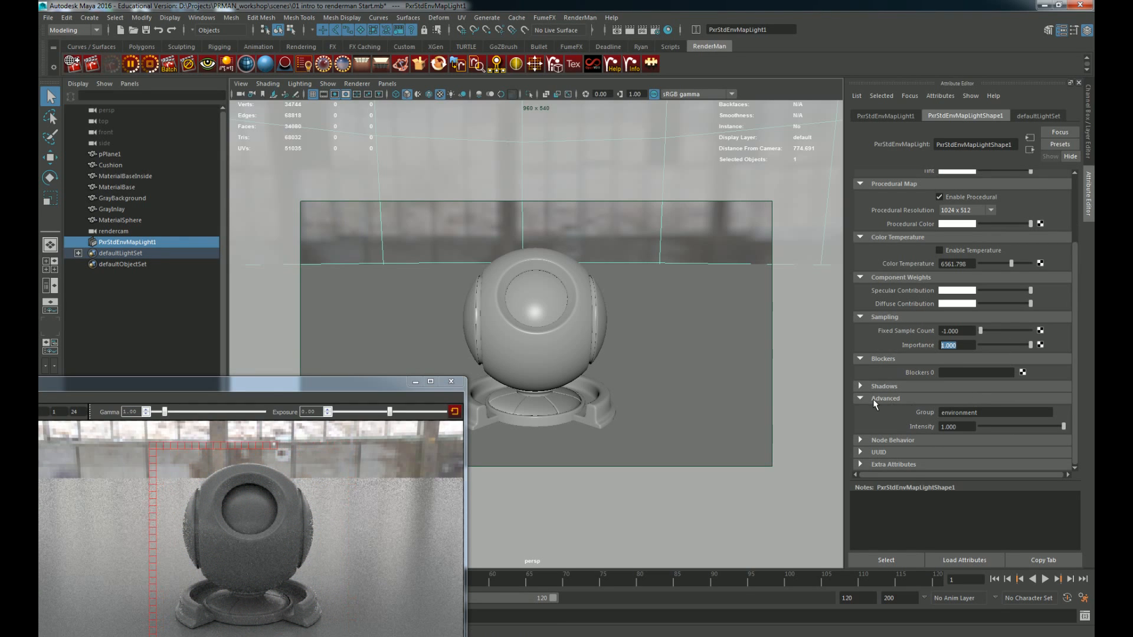
click(888, 398)
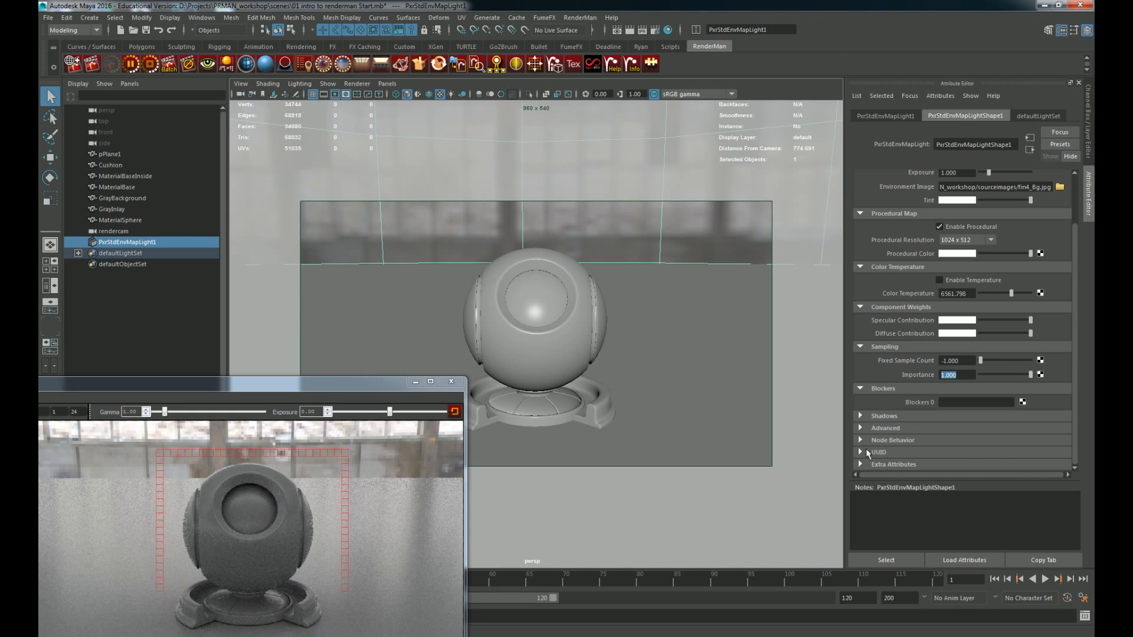
scroll(914, 470, up, 3)
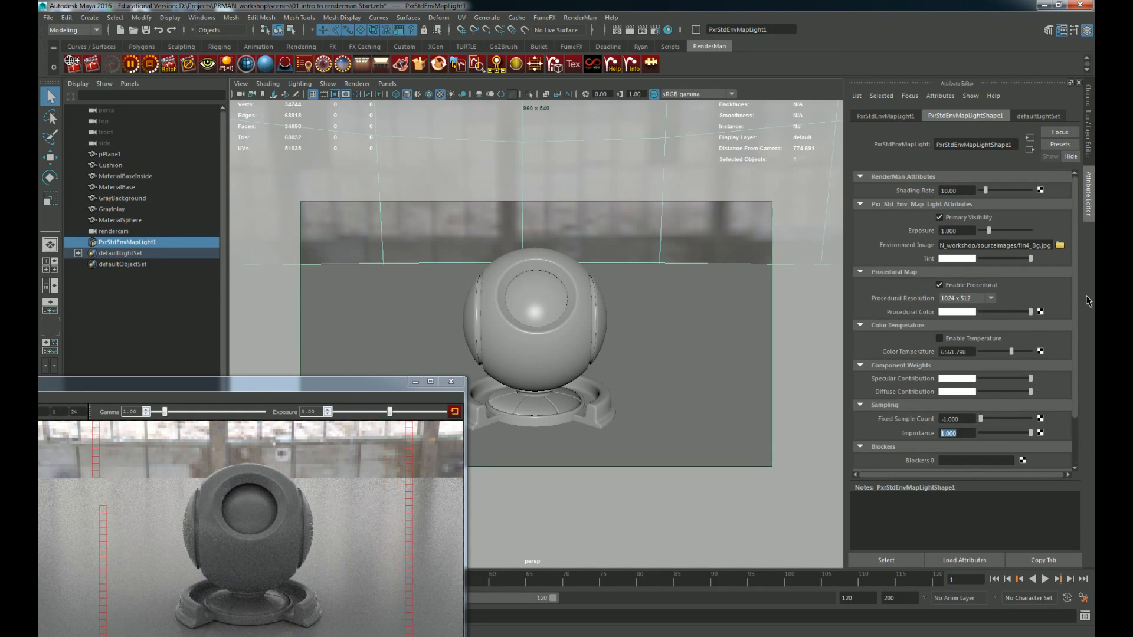
scroll(962, 321, down, 3)
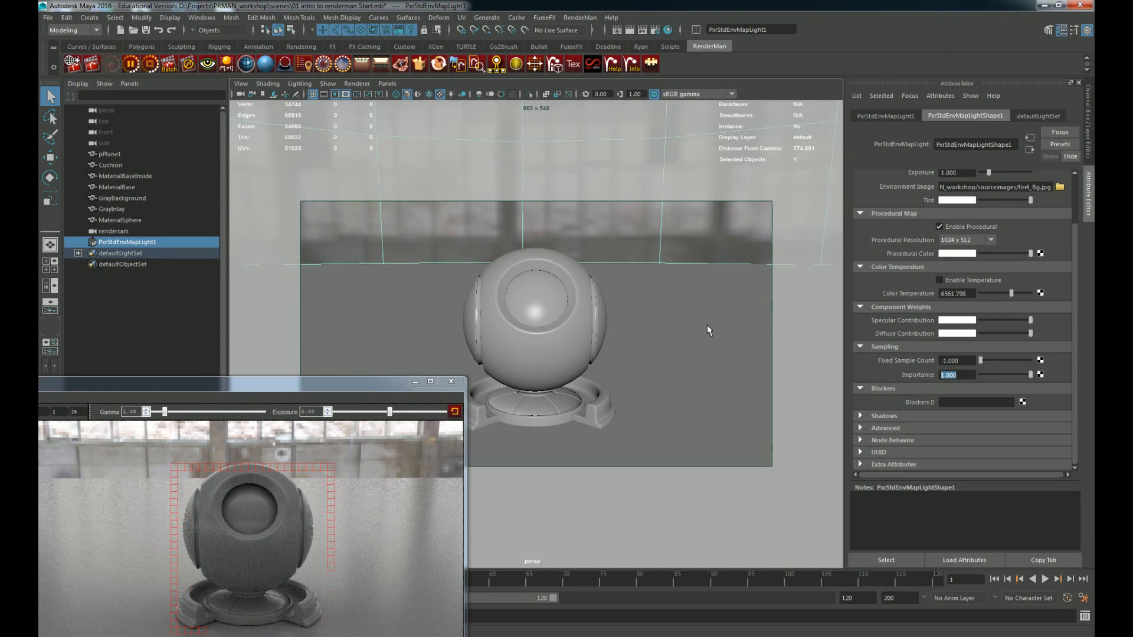
Step: Set the environment light's Exposure to 0
click(495, 336)
click(589, 213)
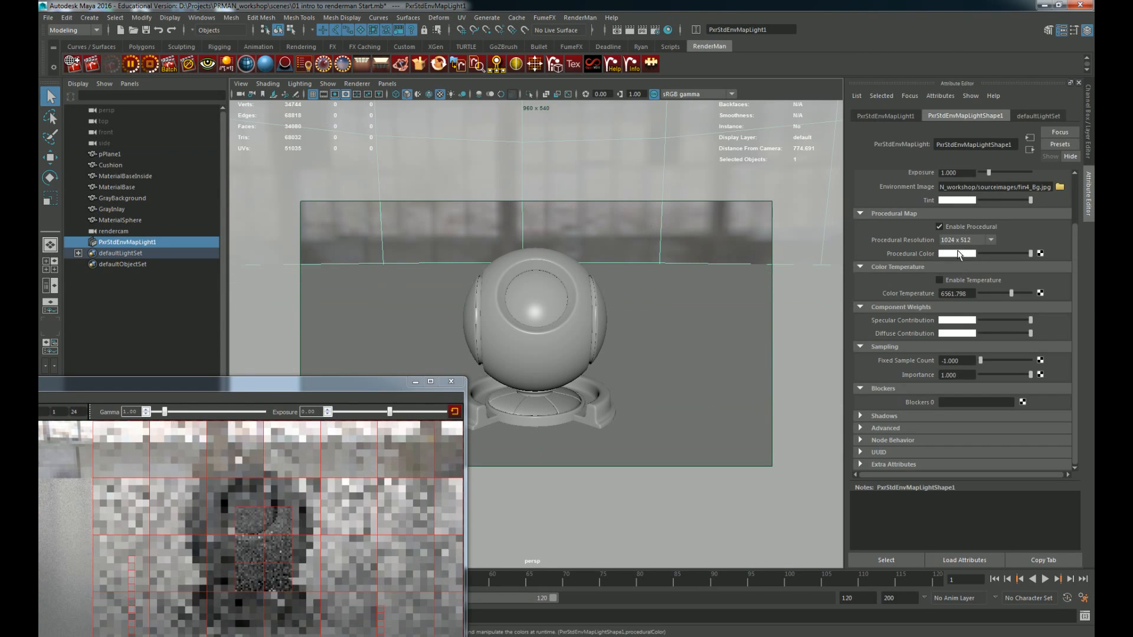
drag(968, 230, 801, 242)
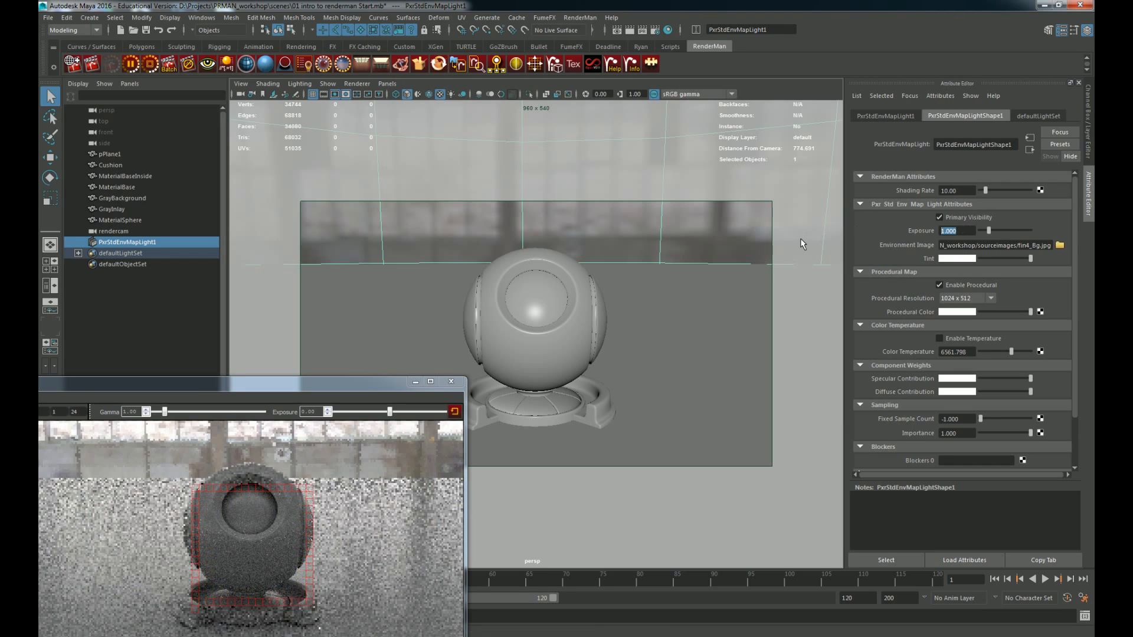
text(0)
key(Return)
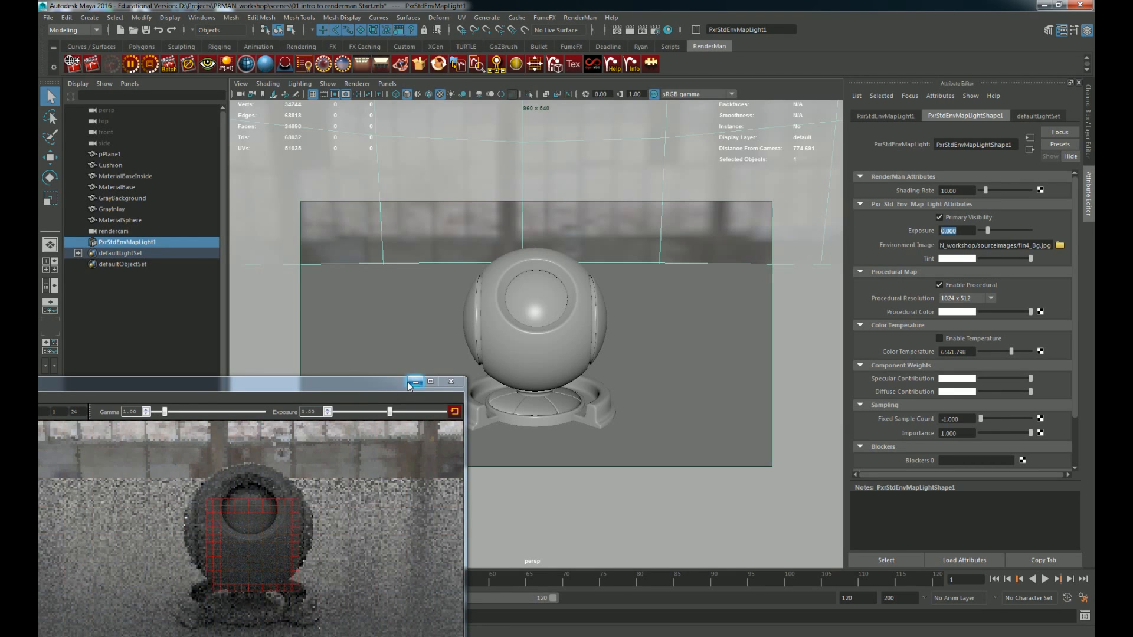
Step: Minimize the render window and create a GeoAreaLight in the scene
click(411, 384)
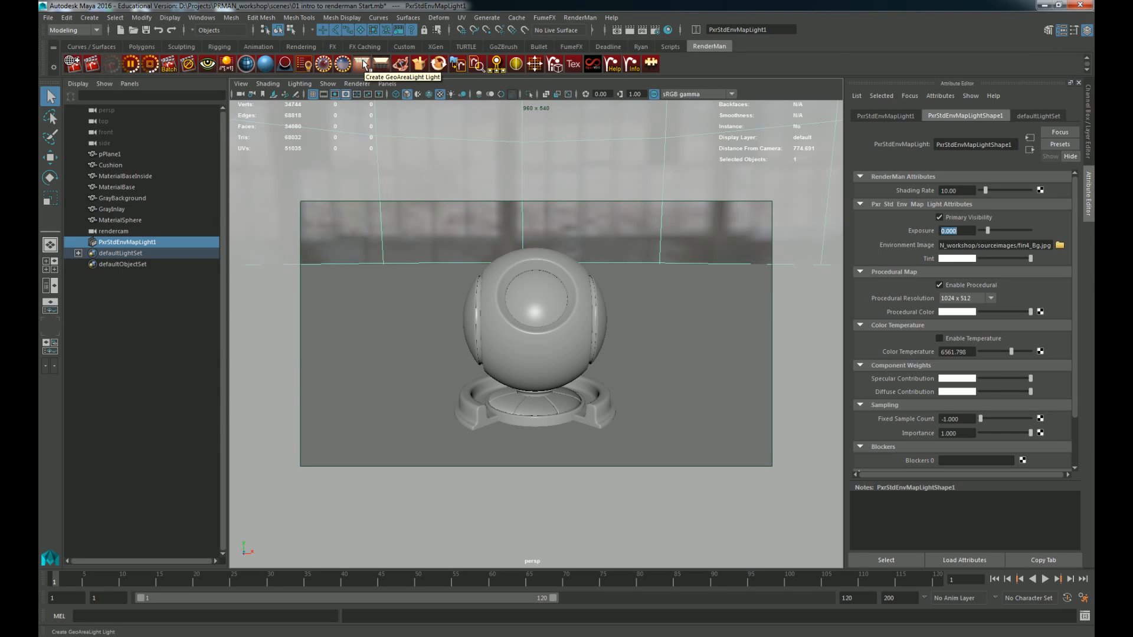
click(365, 64)
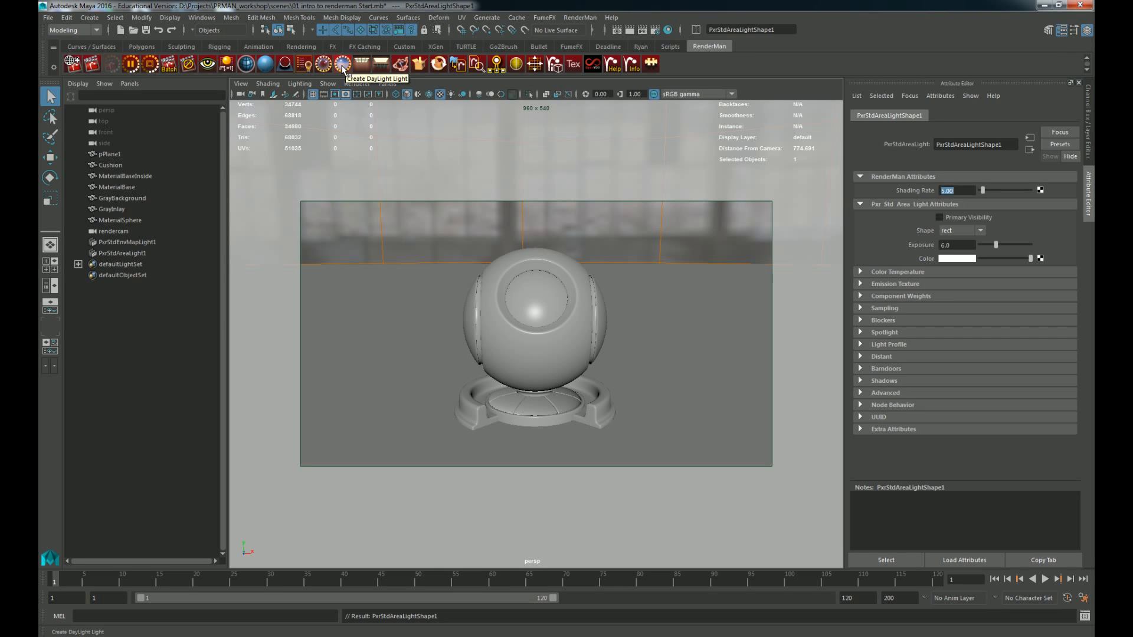
click(343, 64)
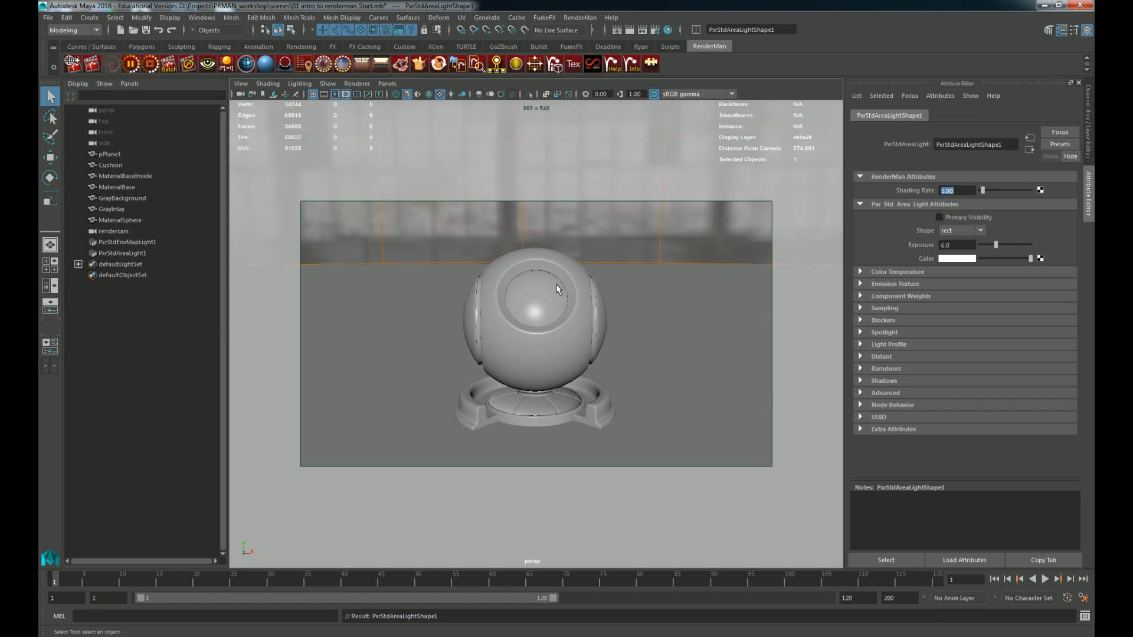
Step: Move the new area light straight up about 478 units, above the material ball
alt+drag(645, 311, 668, 357)
alt+right_drag(667, 356, 499, 349)
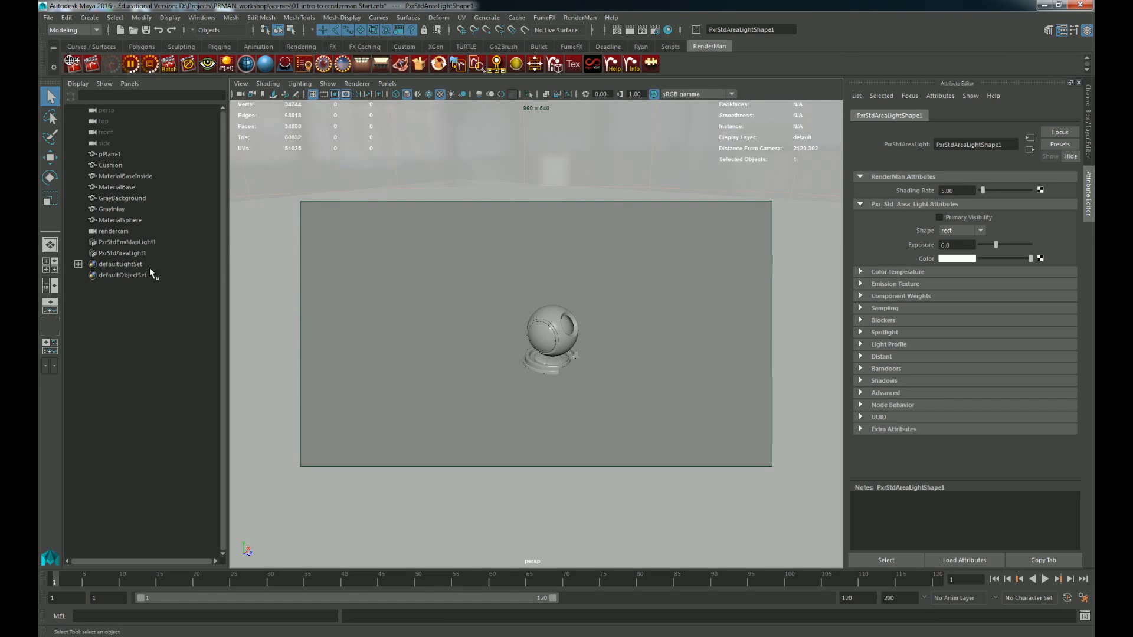
click(123, 254)
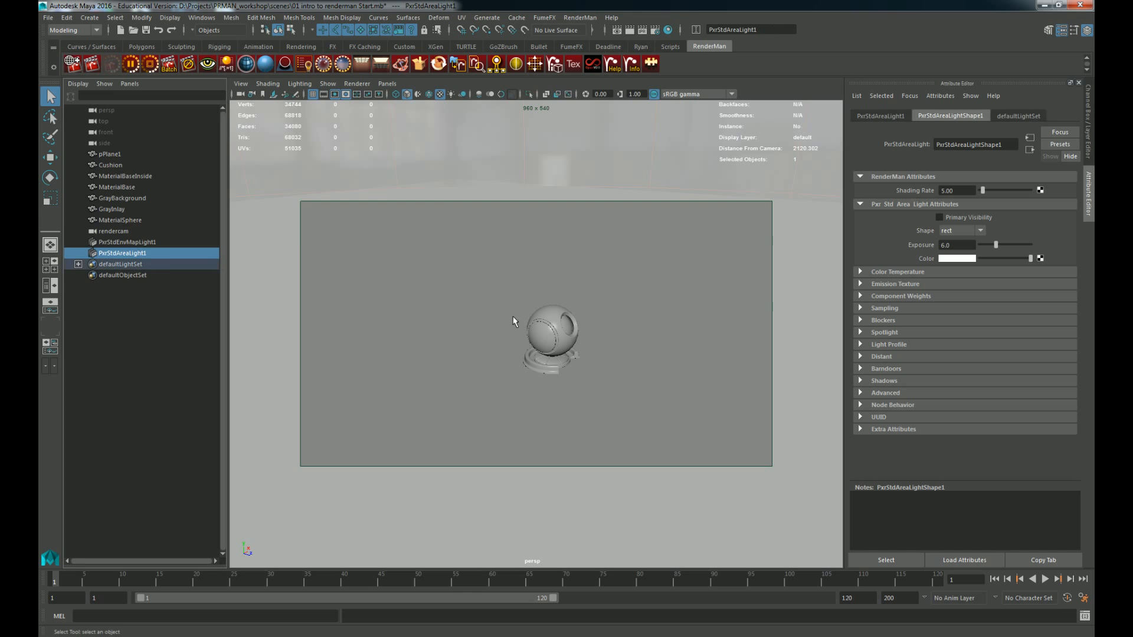
key(w)
alt+drag(681, 322, 541, 335)
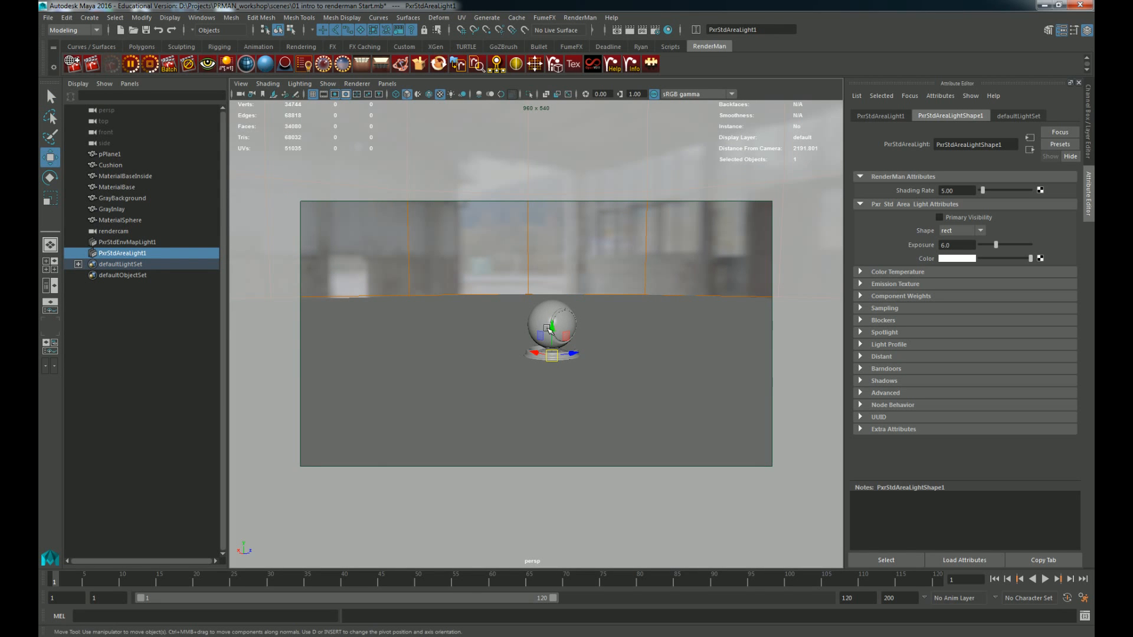
middle_drag(556, 270, 555, 237)
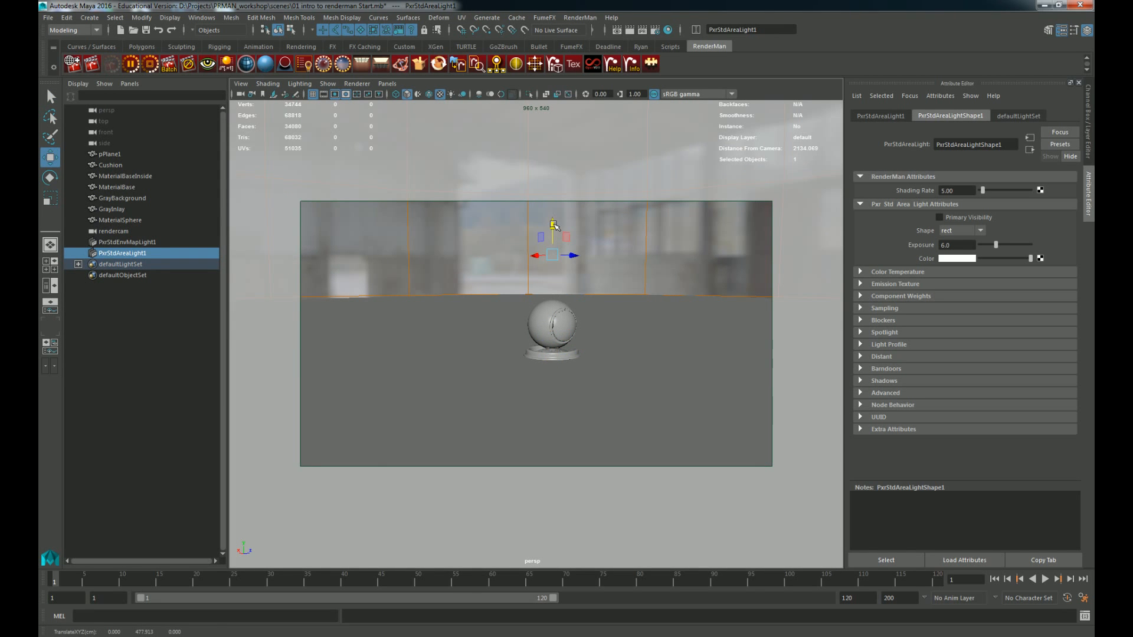
Step: Try to scale up the area light, and undo the scaling
key(f)
alt+drag(625, 301, 710, 342)
key(r)
drag(540, 335, 662, 364)
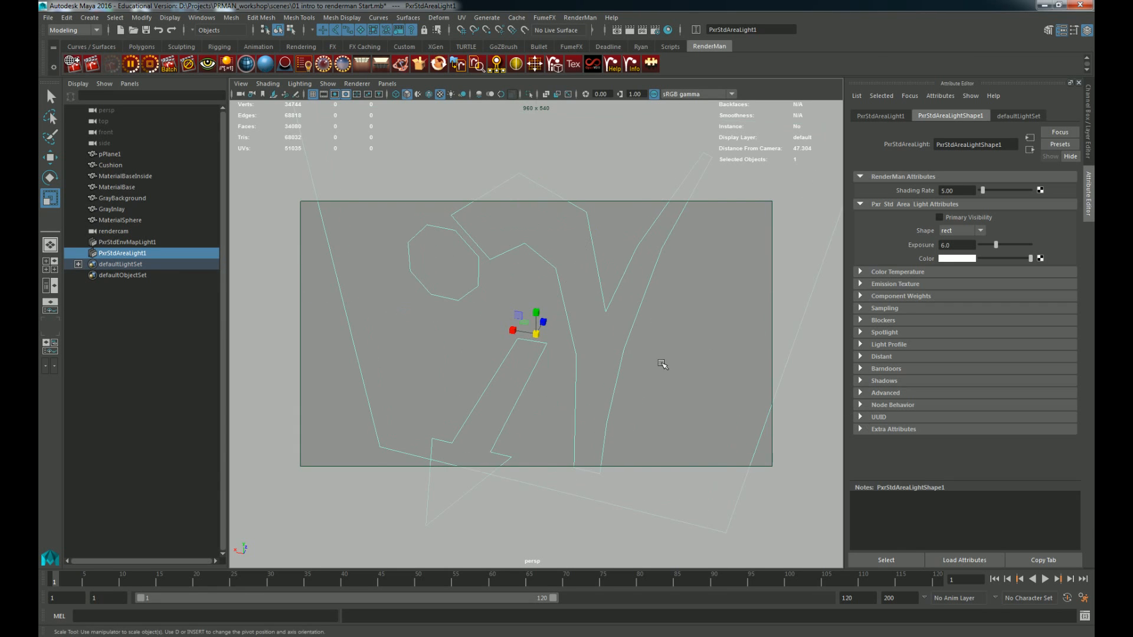
key(ctrl+z)
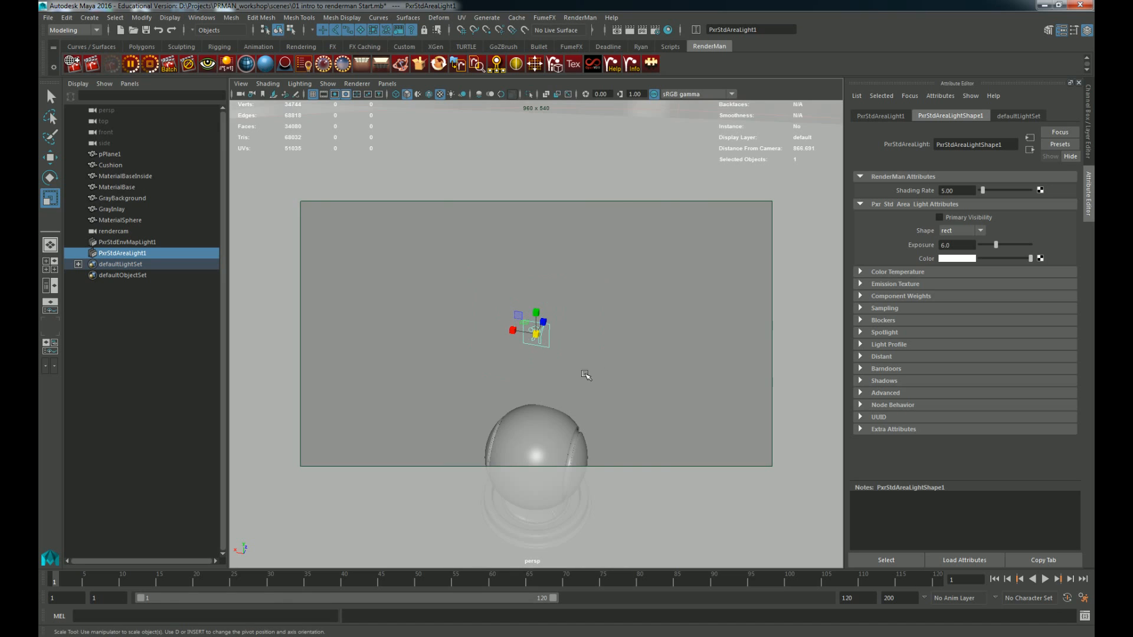
Step: Rotate the area light so that it lies horizontal and faces down toward the material ball
key(e)
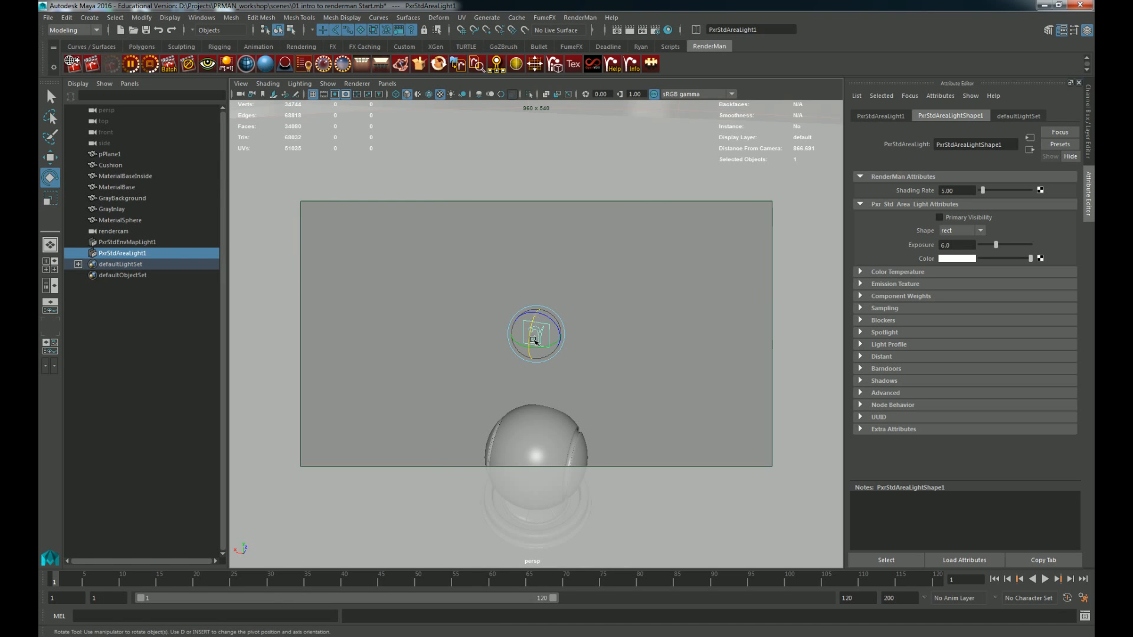
drag(534, 341, 533, 369)
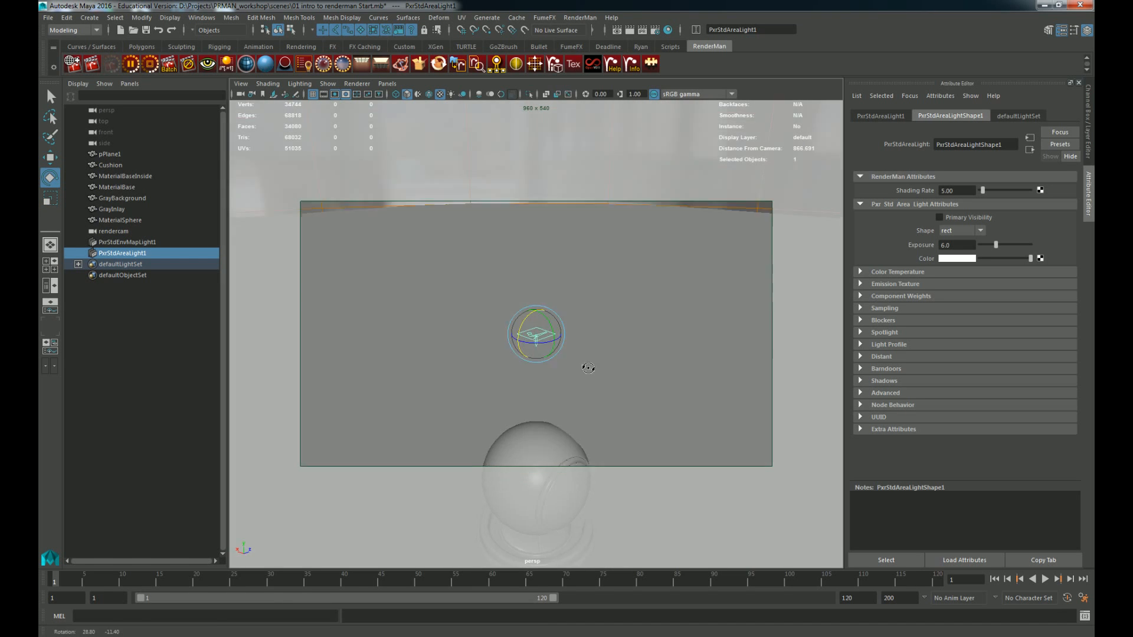
Step: Scale the area light up uniformly by about 434 so that it forms a large panel above the material ball
key(r)
drag(536, 335, 889, 440)
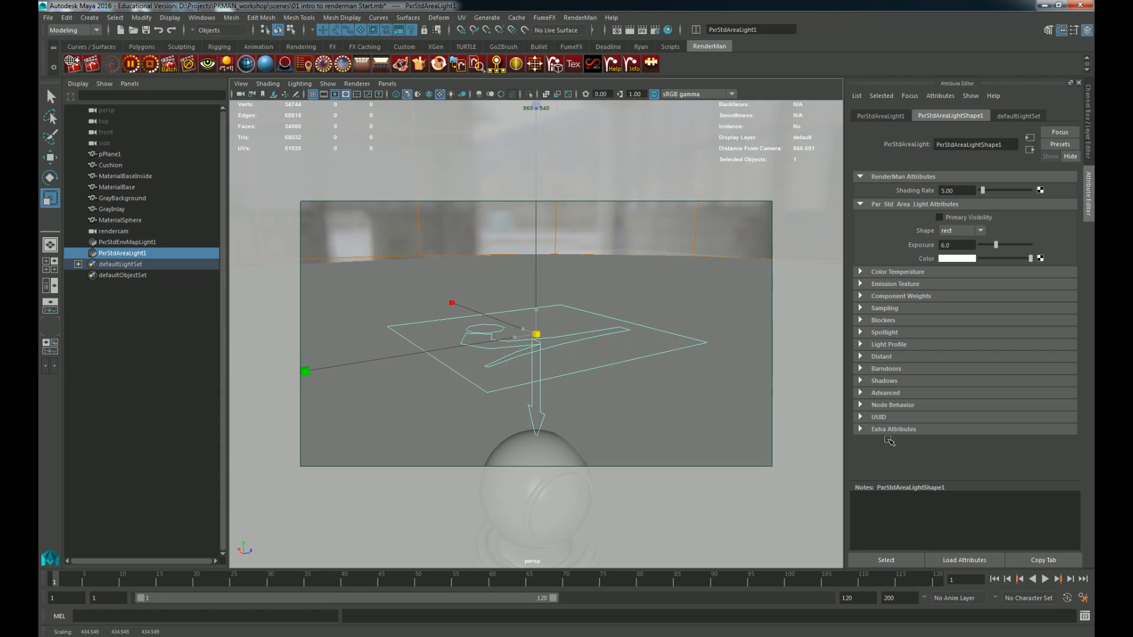
alt+drag(642, 362, 701, 341)
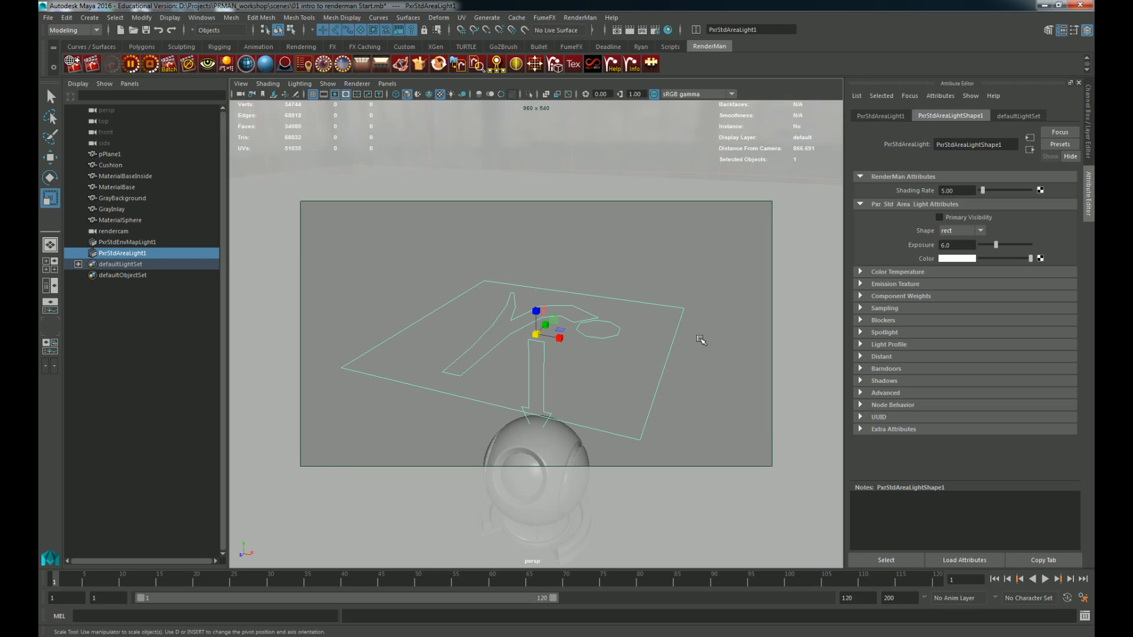
alt+drag(569, 314, 581, 353)
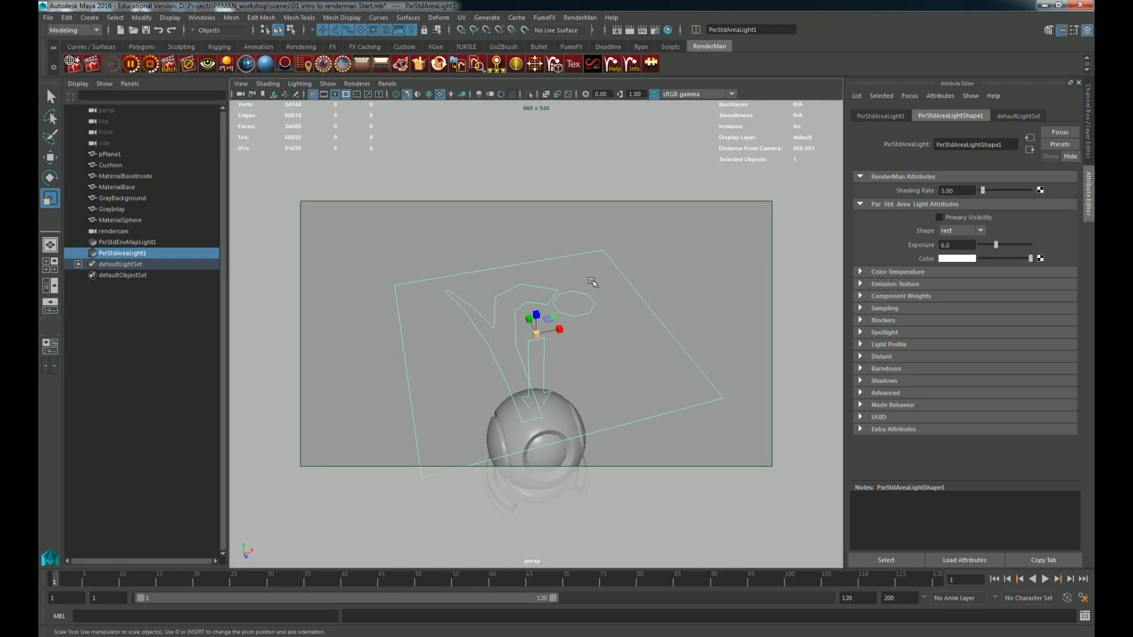
alt+drag(435, 403, 613, 412)
Step: Enable primary visibility for the area light and raise its exposure to 13.1
key(w)
alt+middle_drag(614, 412, 571, 364)
alt+drag(571, 365, 509, 301)
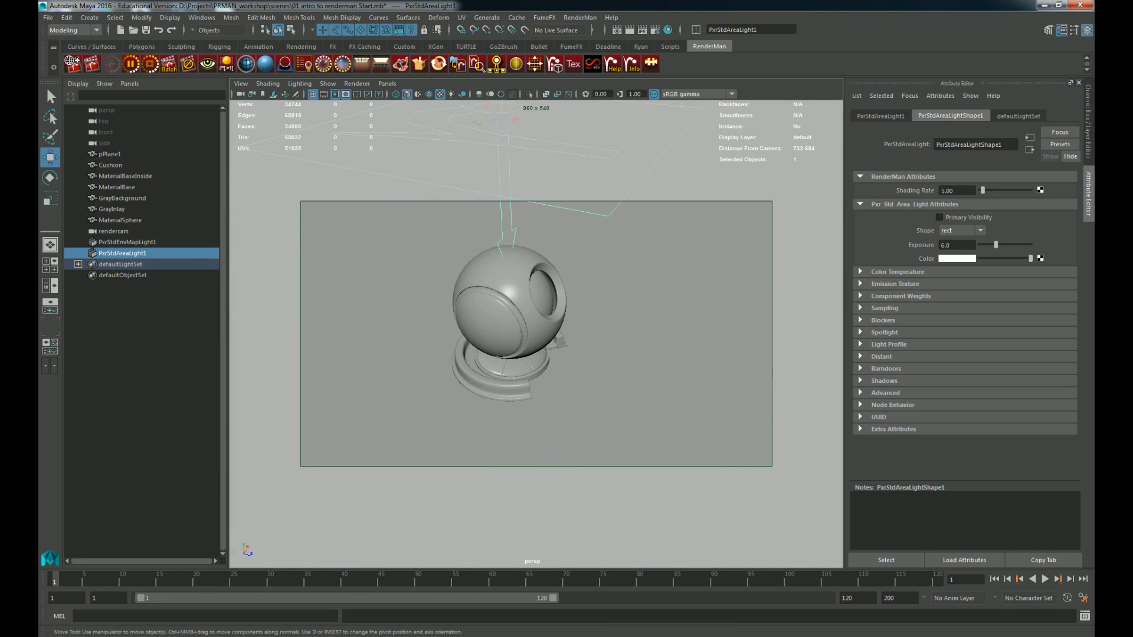
alt+drag(784, 436, 643, 378)
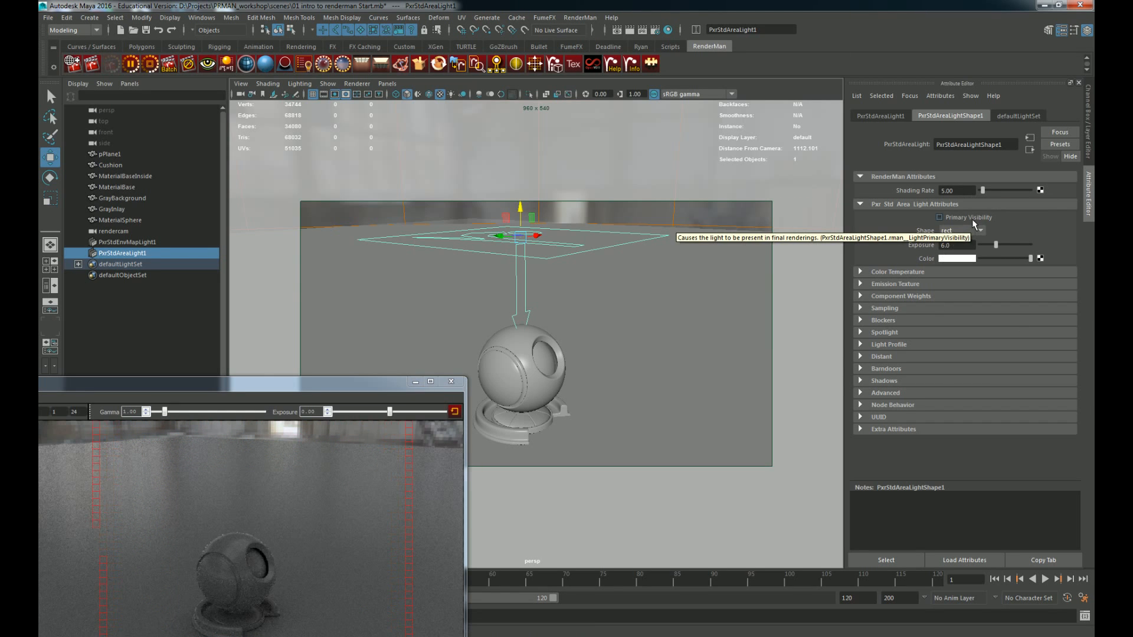
click(939, 217)
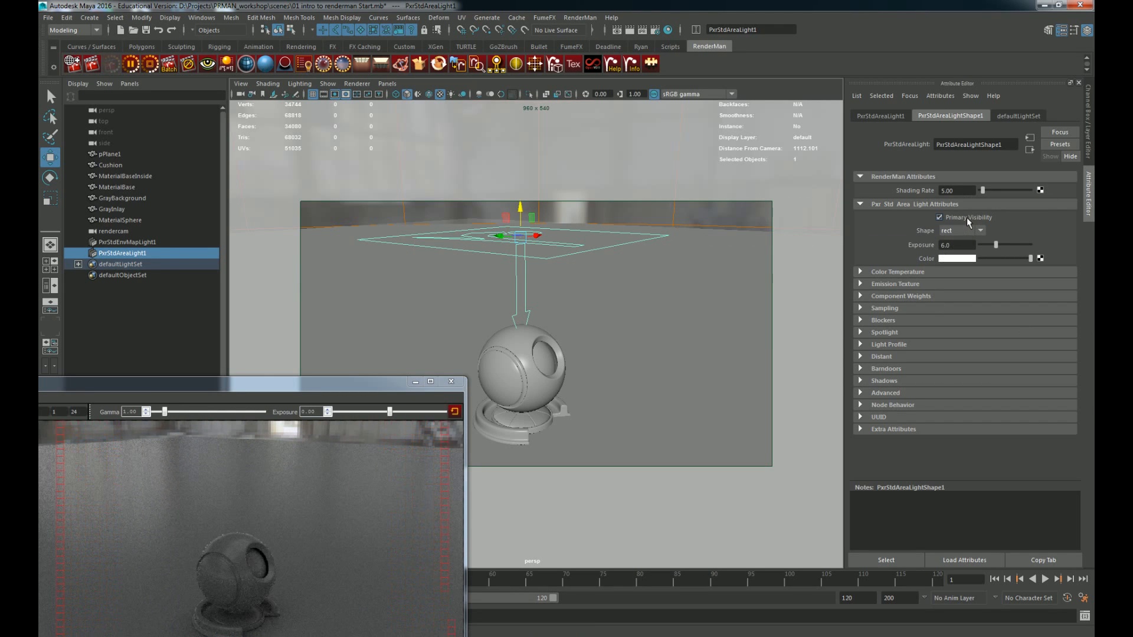
click(151, 64)
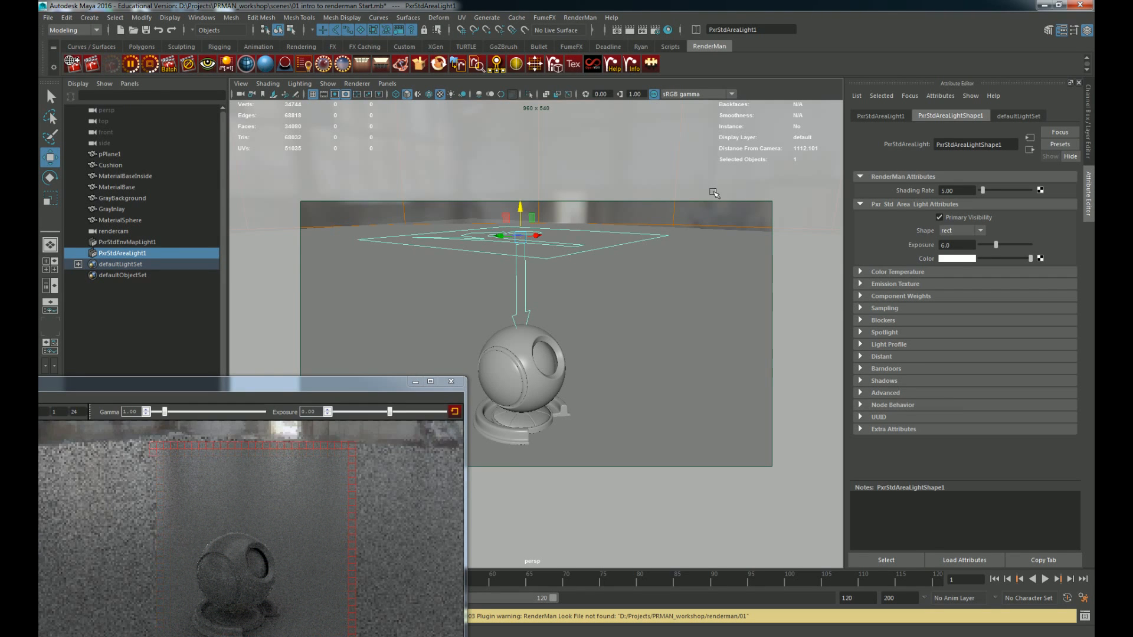
drag(996, 245, 1007, 244)
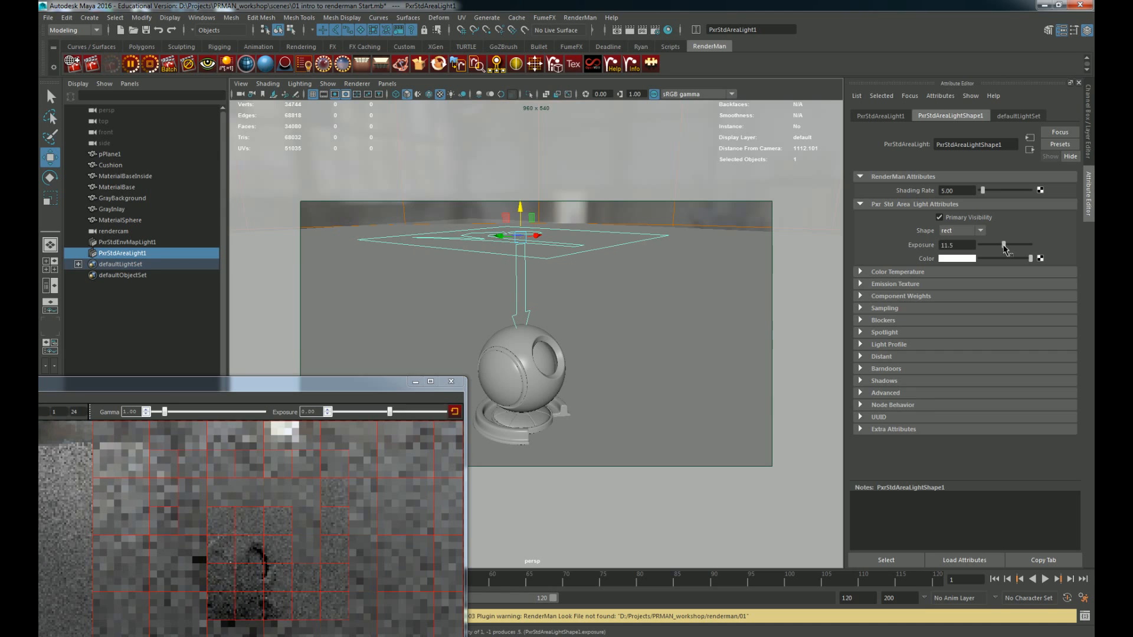
Step: Stop the running render and restart the interactive re-render of the scene
mouse_move(678, 316)
alt+right_down()
mouse_move(577, 316)
mouse_move(663, 302)
alt+right_up()
click(678, 331)
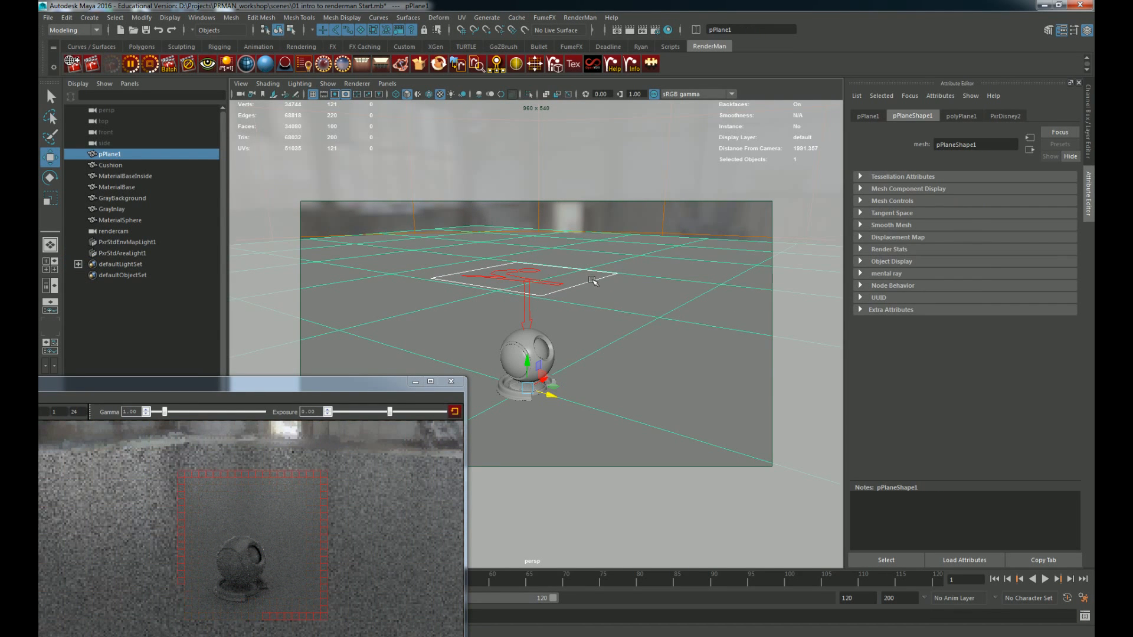
click(150, 64)
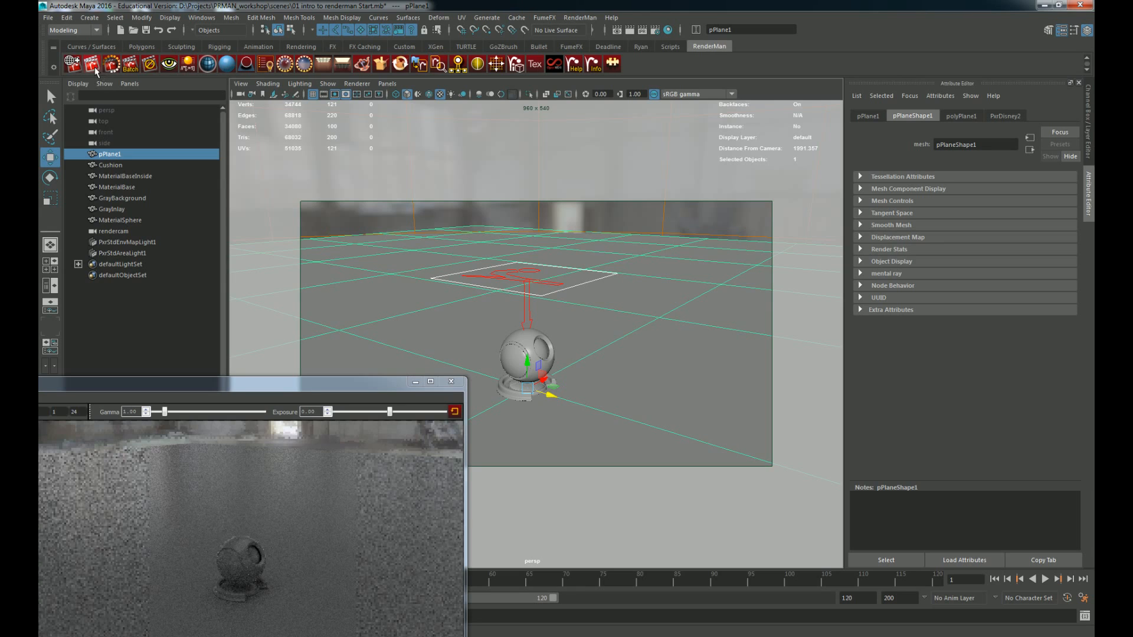
click(93, 66)
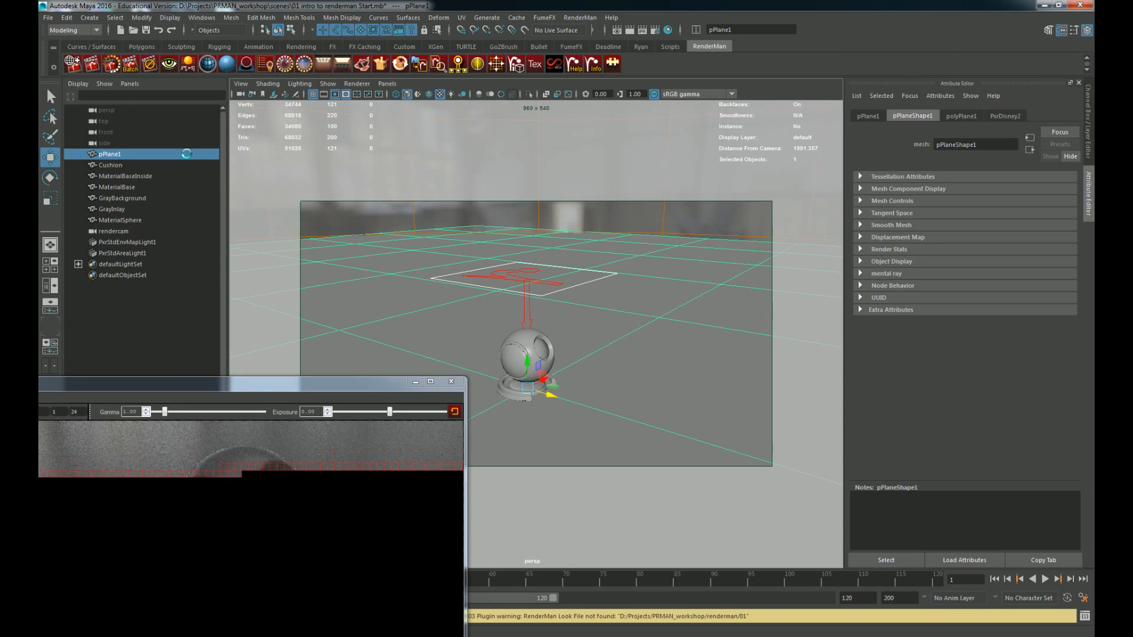
click(112, 64)
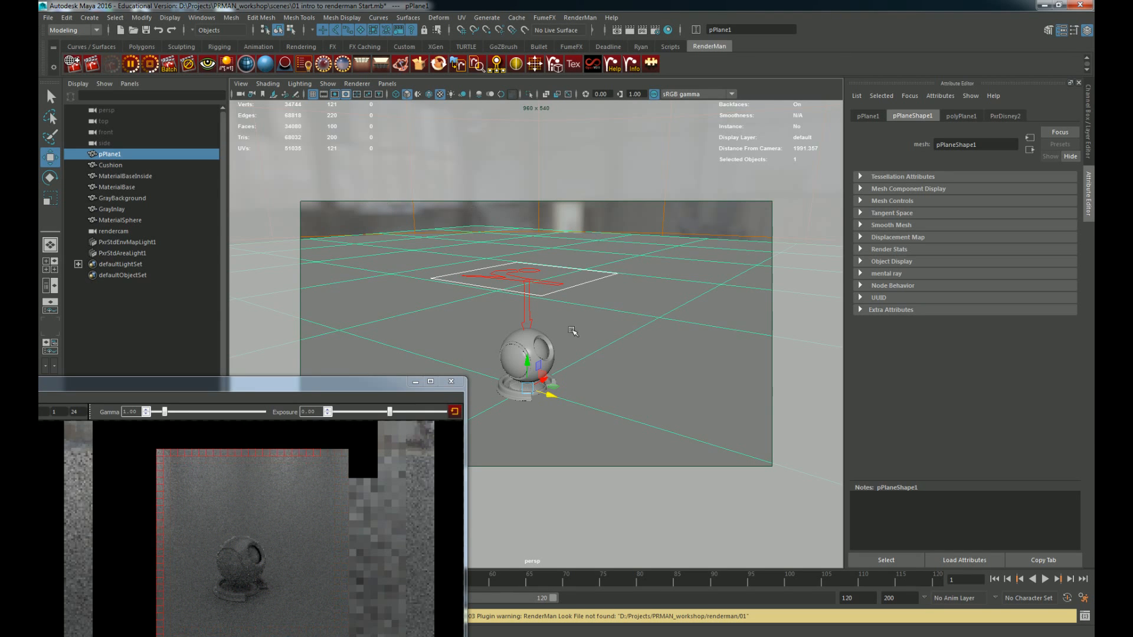
Step: Reselect the area light and raise its exposure to 21.7 while it is in view against the background
scroll(566, 307, up, 3)
click(555, 269)
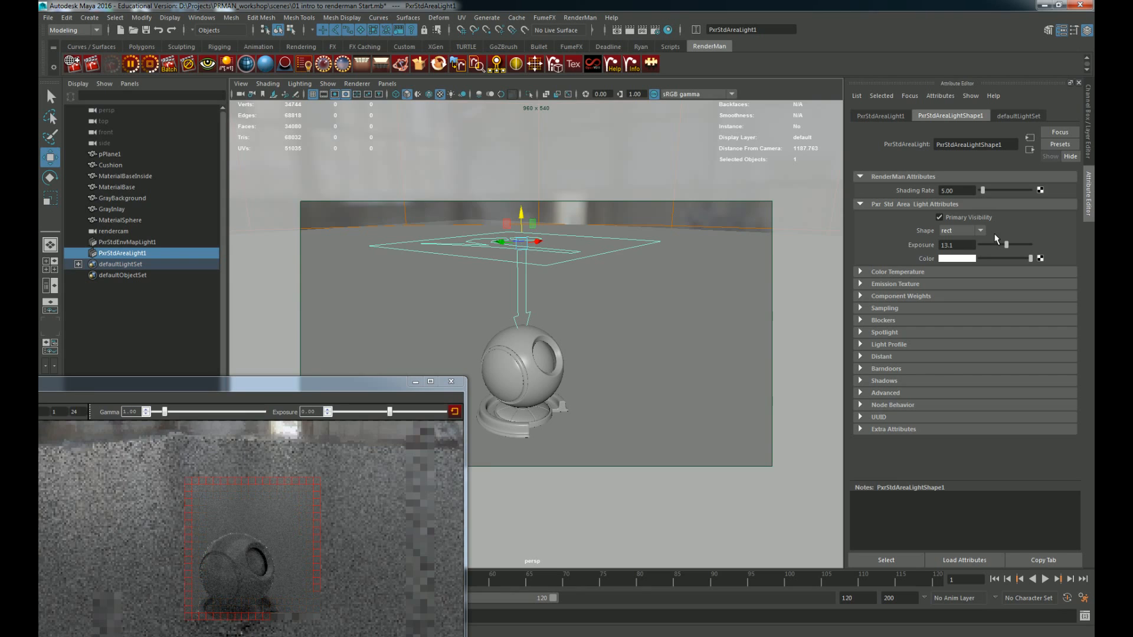
click(144, 242)
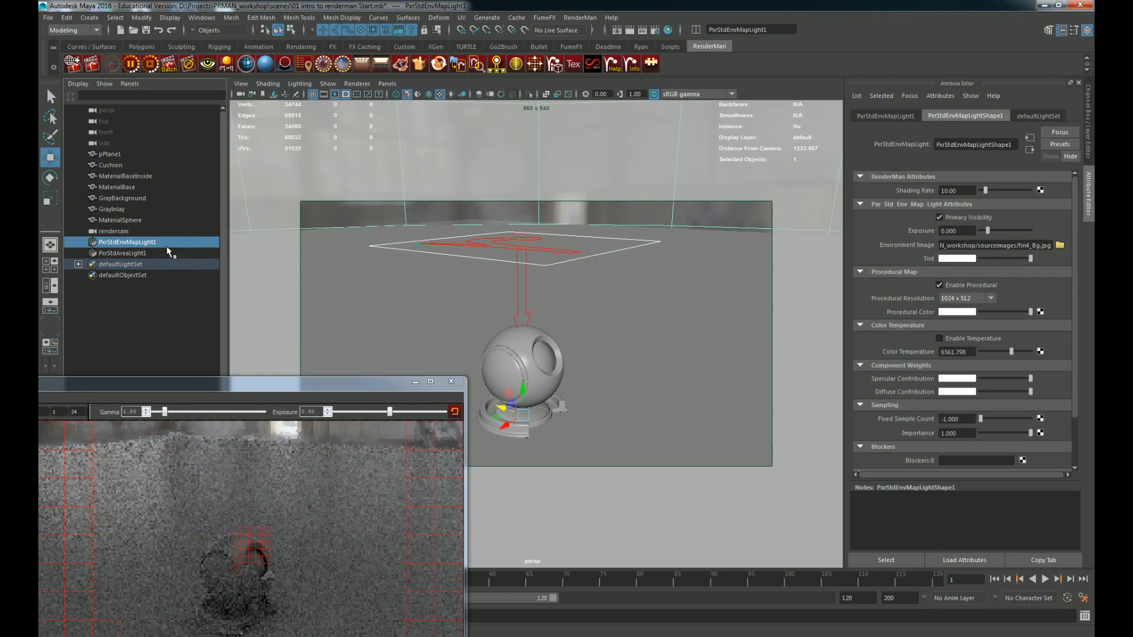
click(167, 252)
alt+drag(600, 319, 649, 274)
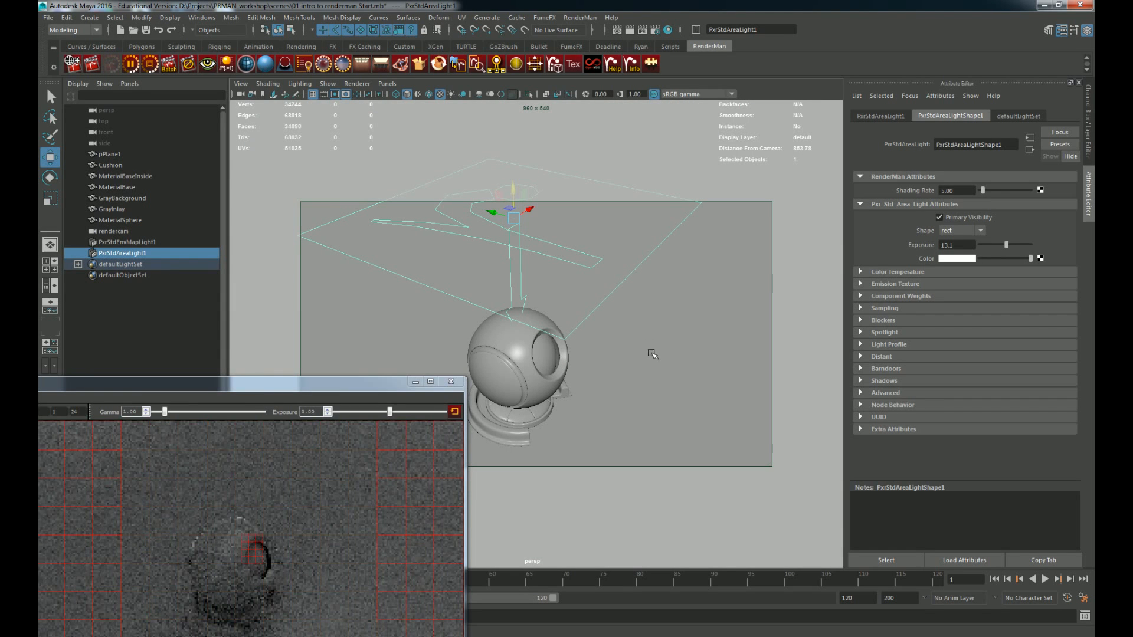
alt+middle_drag(639, 282, 648, 329)
alt+right_drag(648, 330, 564, 328)
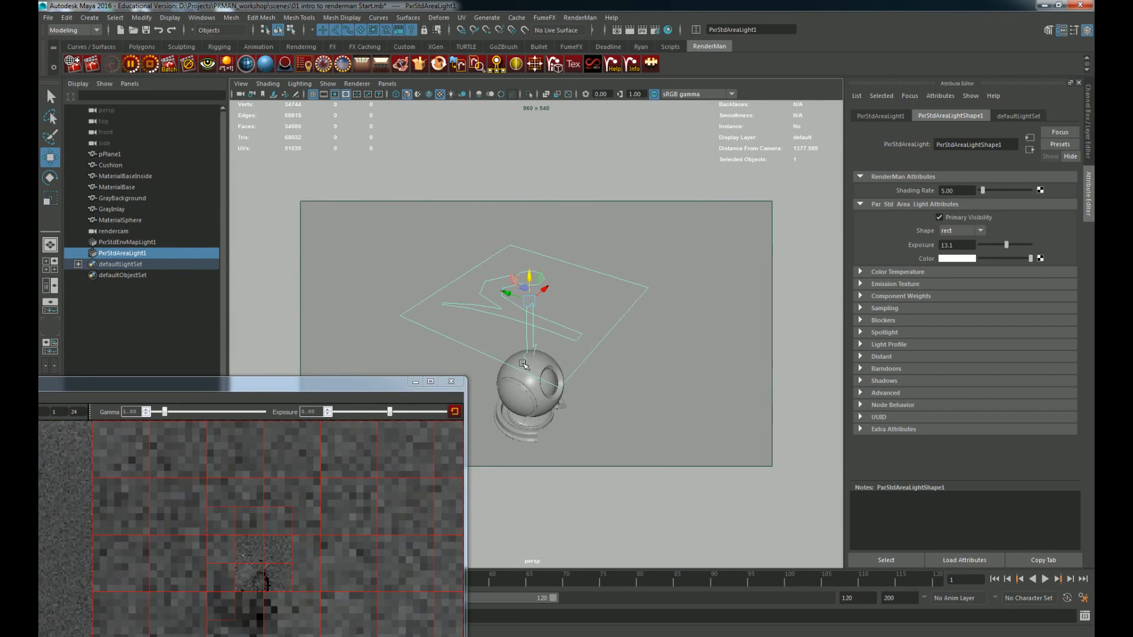
alt+drag(564, 328, 678, 354)
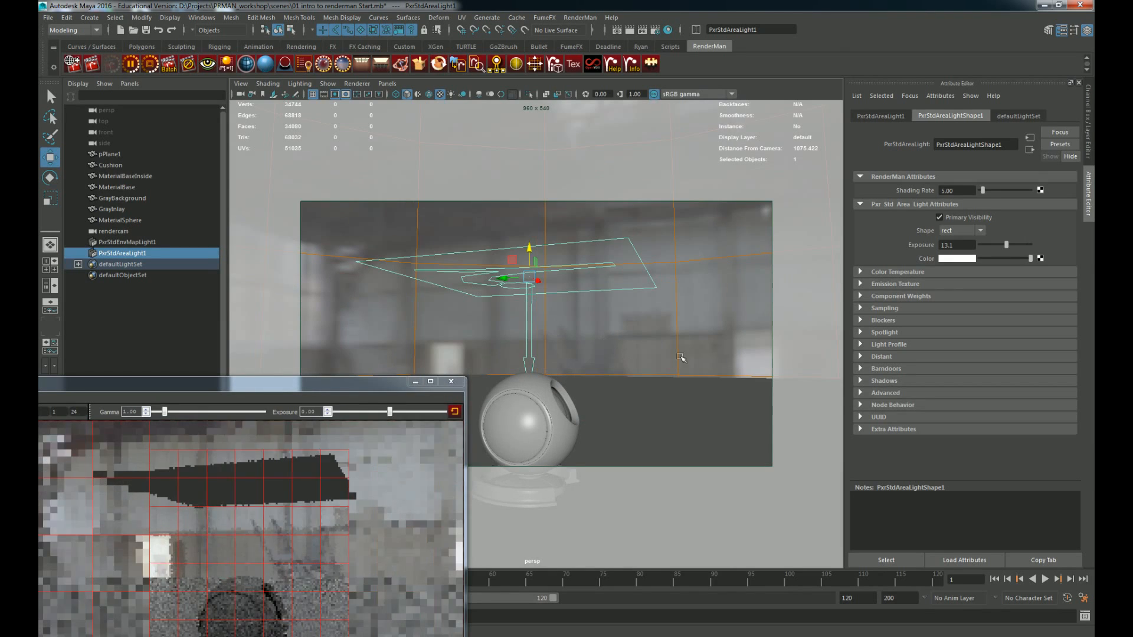
drag(1006, 248, 1018, 248)
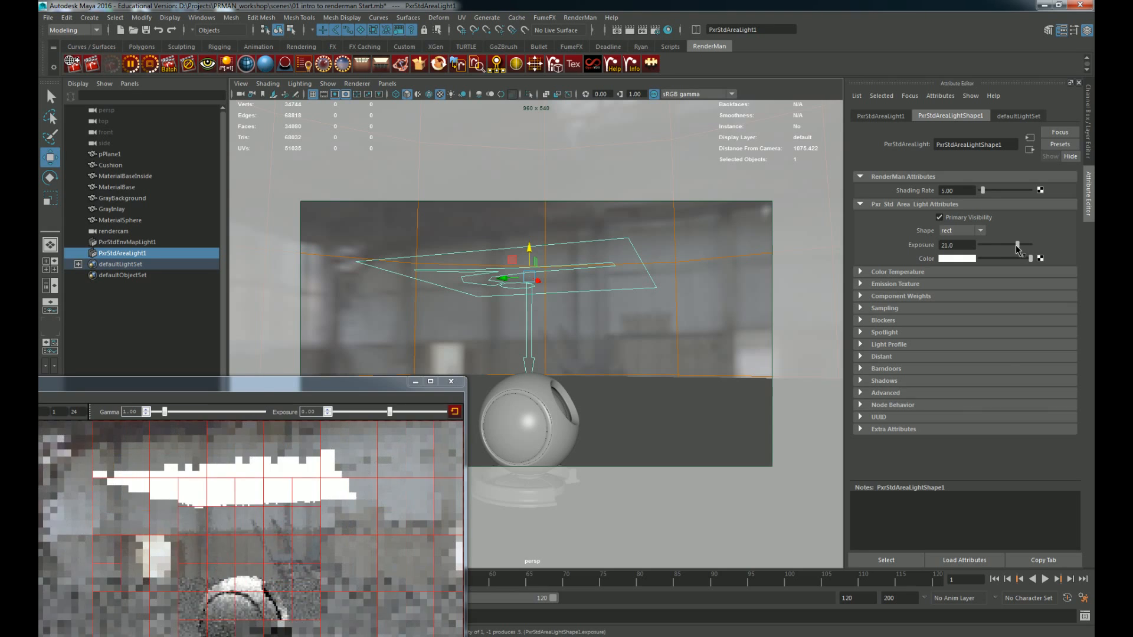
Step: Fine-tune the area light's exposure to 20.6 while viewing the material ball from above
alt+drag(749, 312, 743, 347)
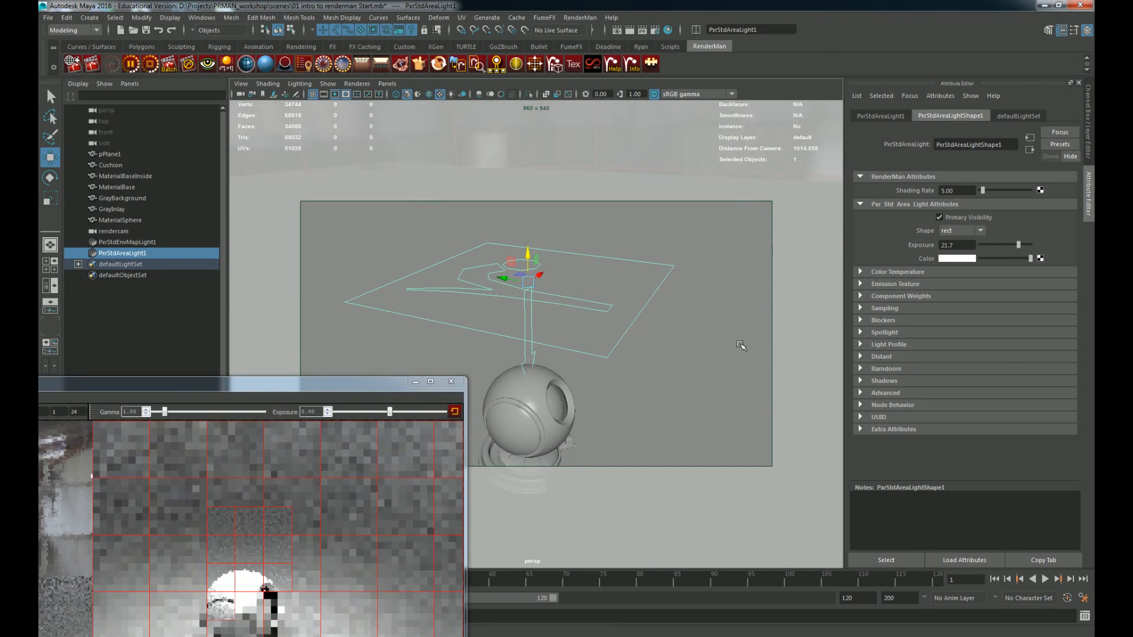
alt+middle_drag(742, 347, 757, 254)
alt+drag(703, 310, 717, 342)
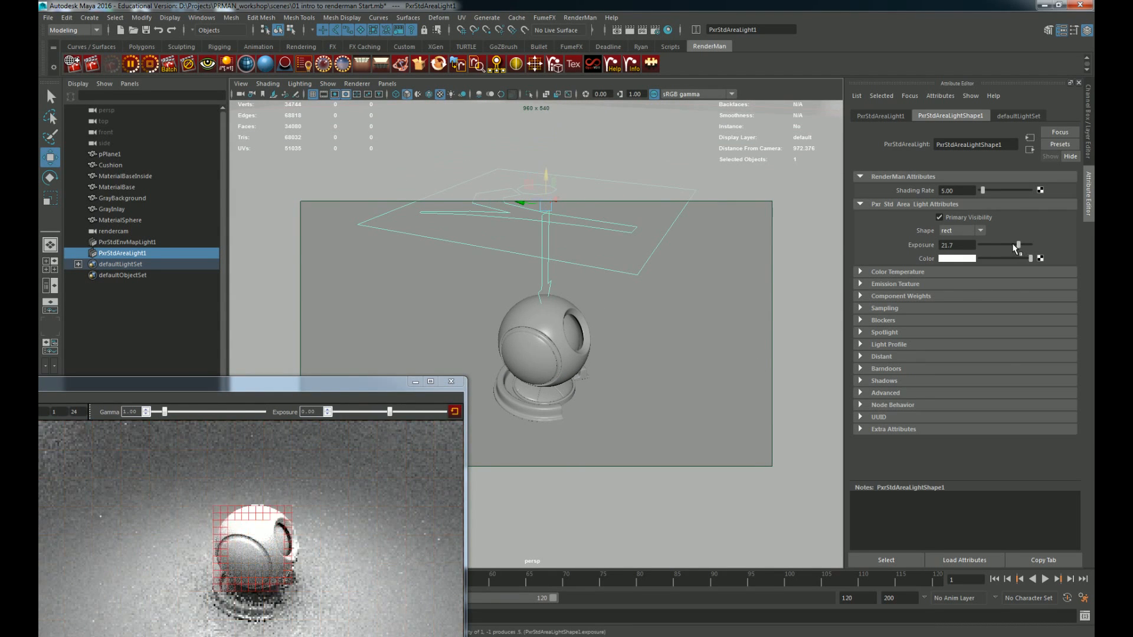
click(1016, 244)
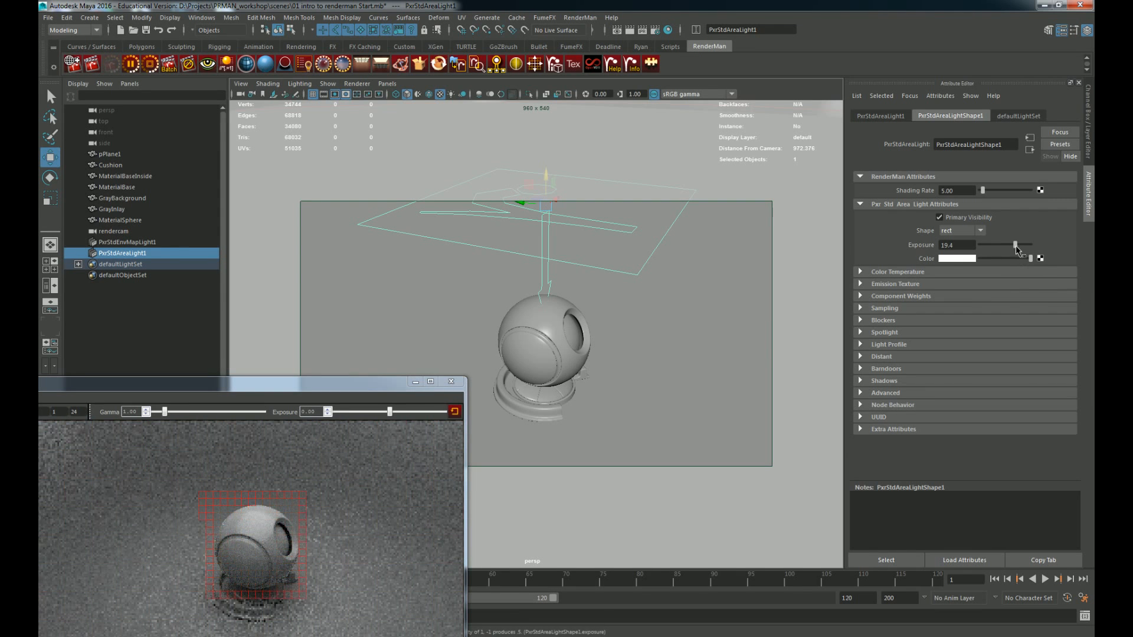
drag(1015, 246, 1017, 246)
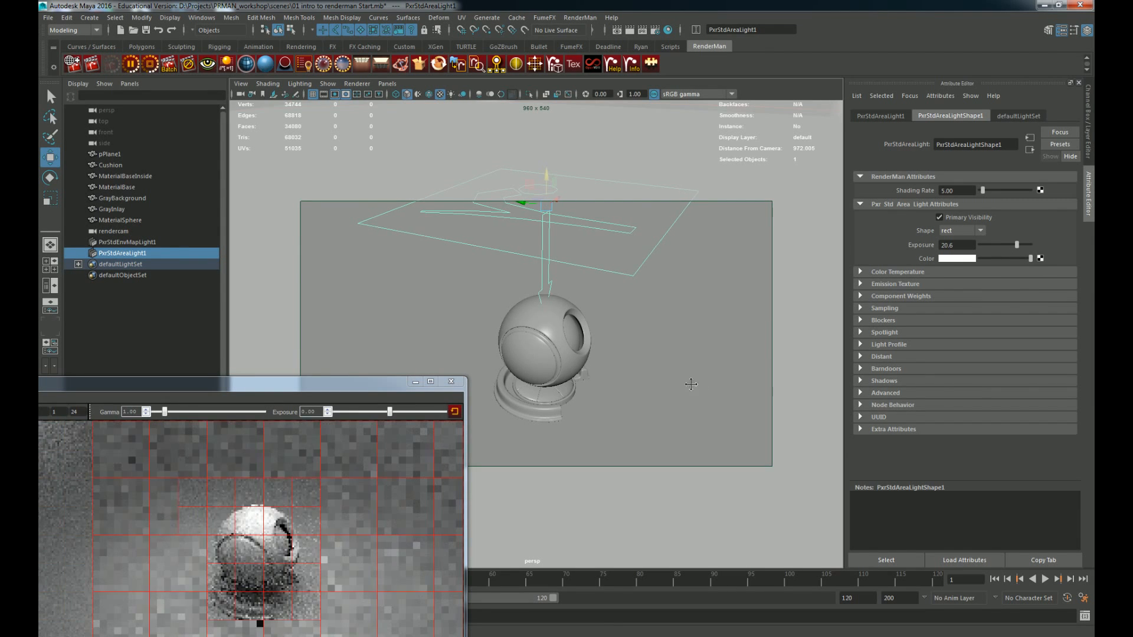
alt+right_drag(691, 384, 472, 369)
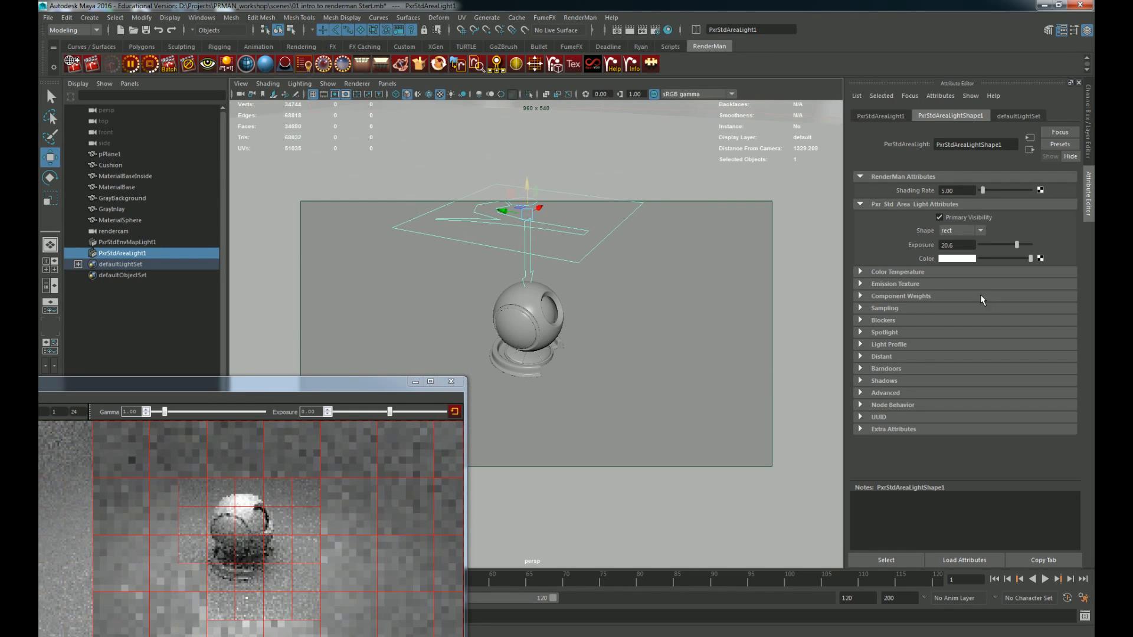
Step: Try a pure red color on the area light and set it back to white
click(974, 259)
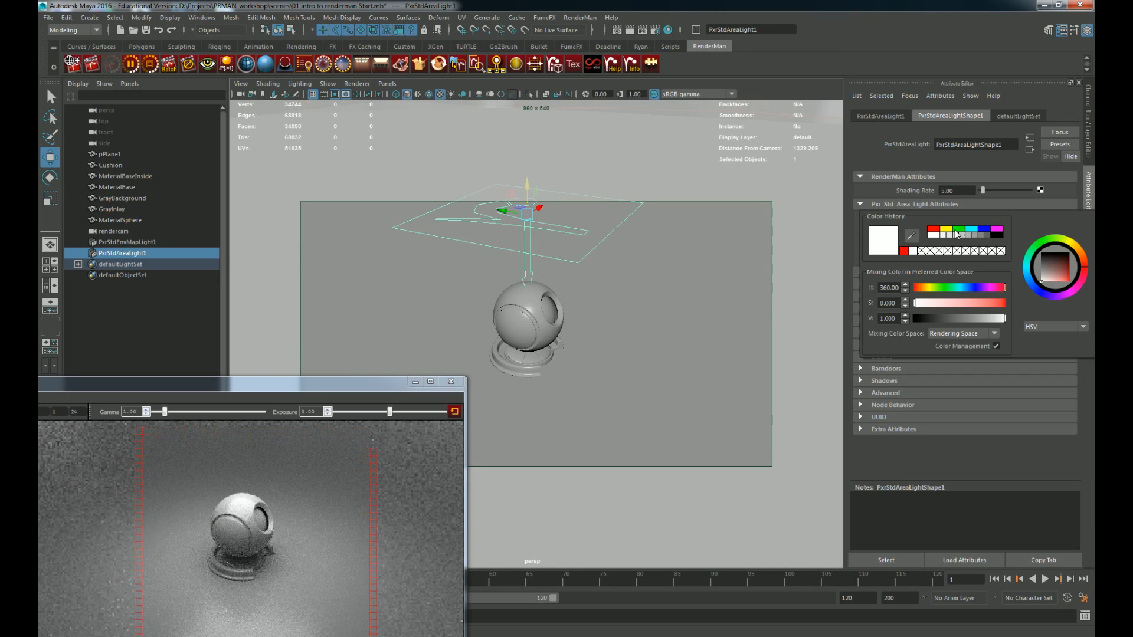
click(931, 231)
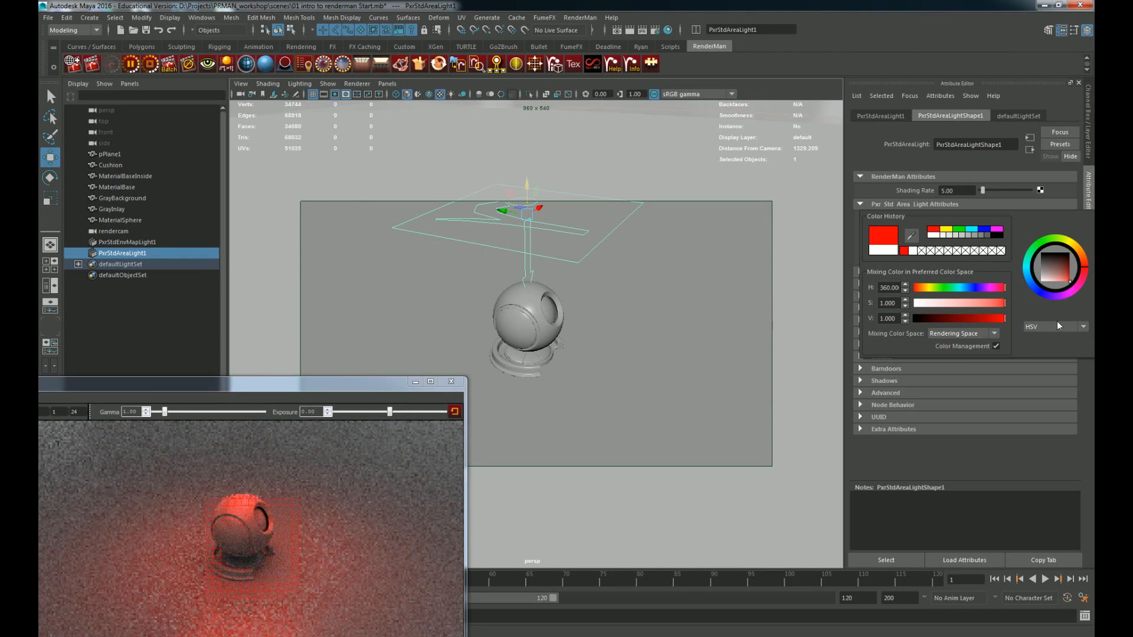
drag(1003, 304, 903, 302)
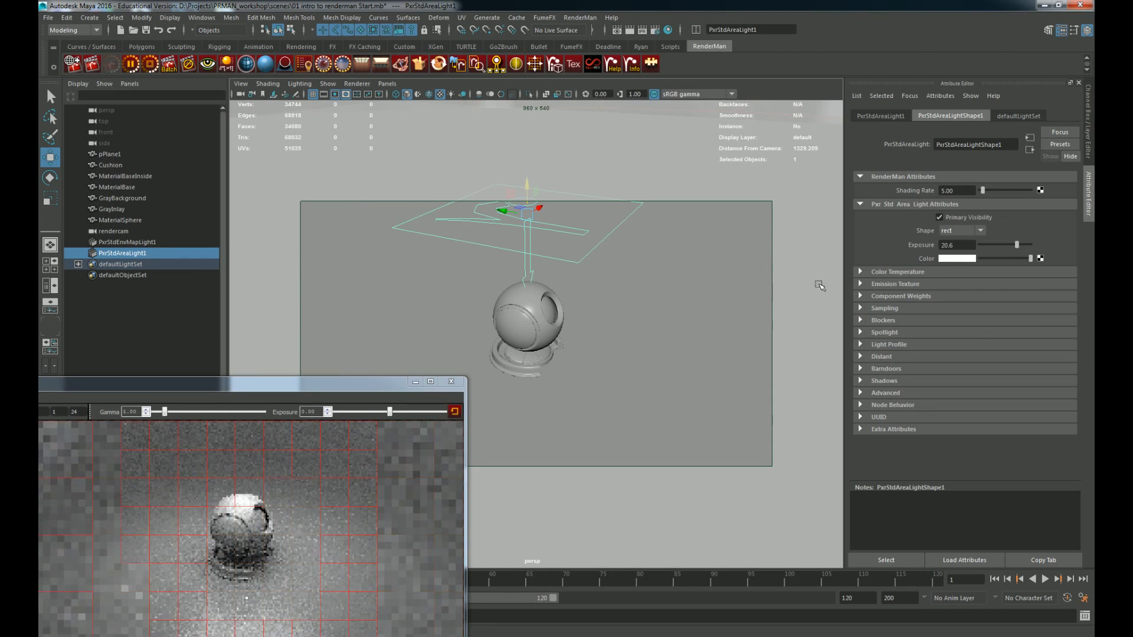
Step: Enable the area light's color temperature, set it to 7269.663, and turn on the emission map option
click(899, 272)
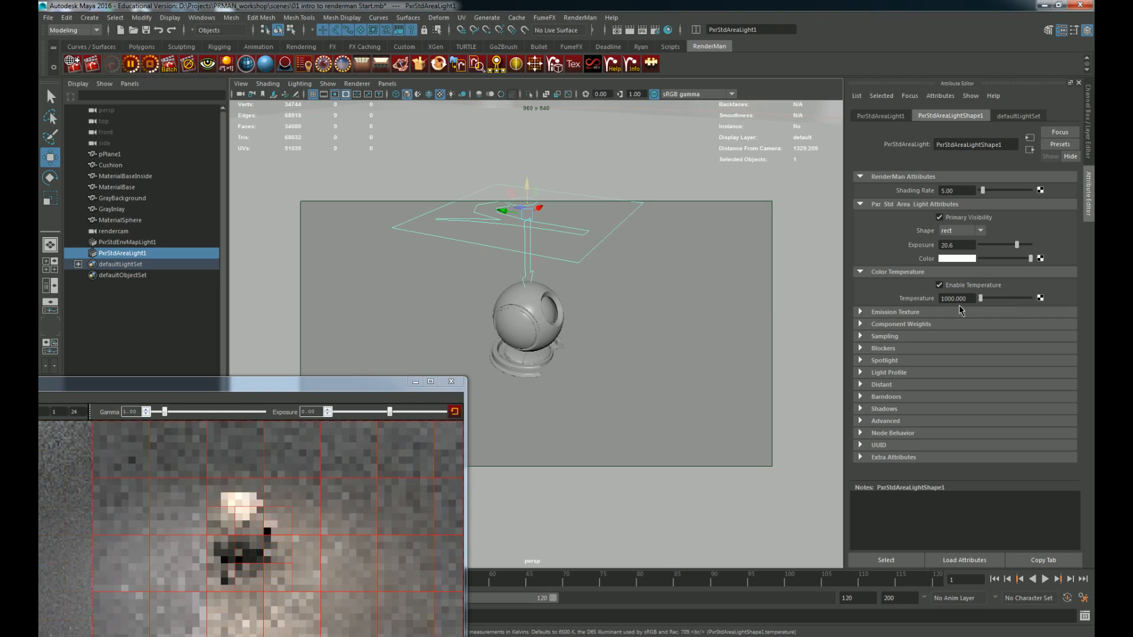
drag(981, 299, 1015, 302)
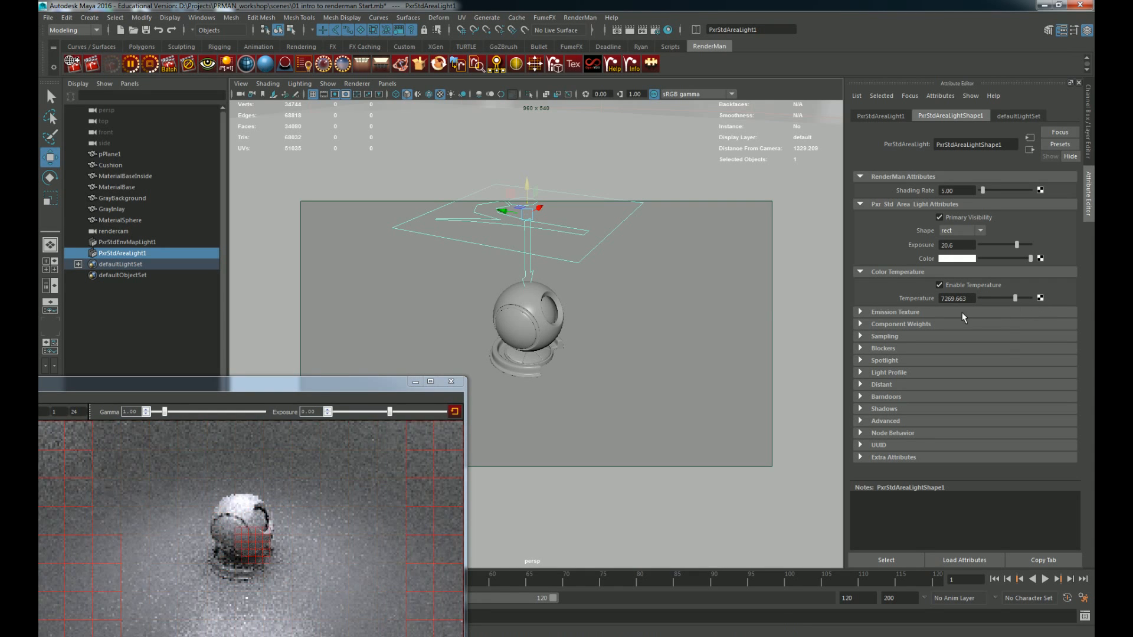
click(887, 312)
scroll(1042, 258, down, 2)
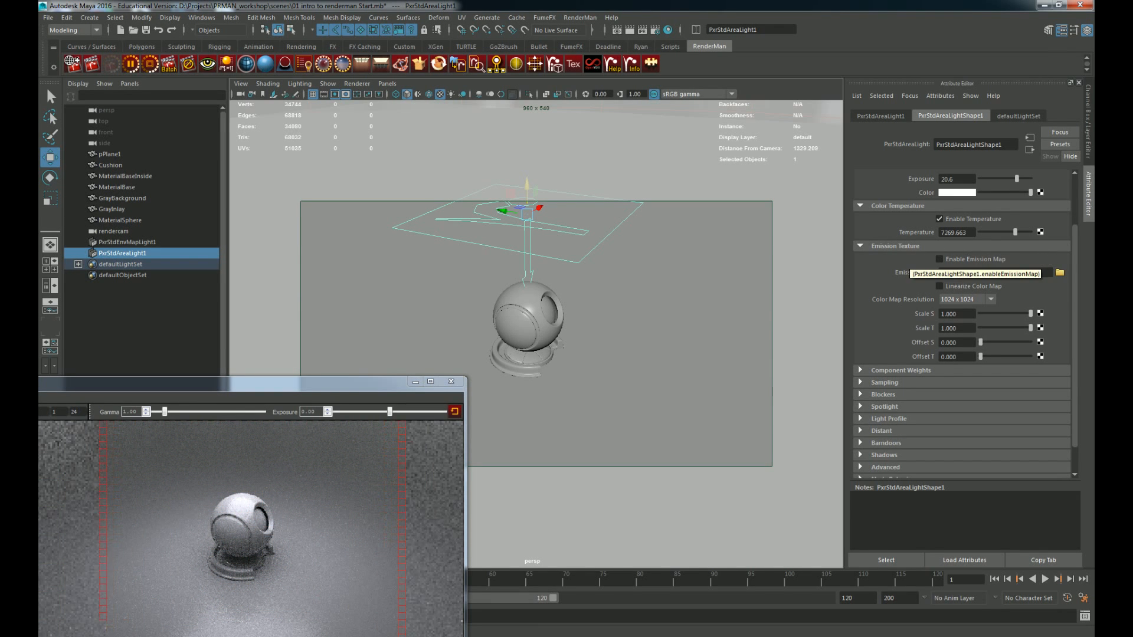
click(976, 260)
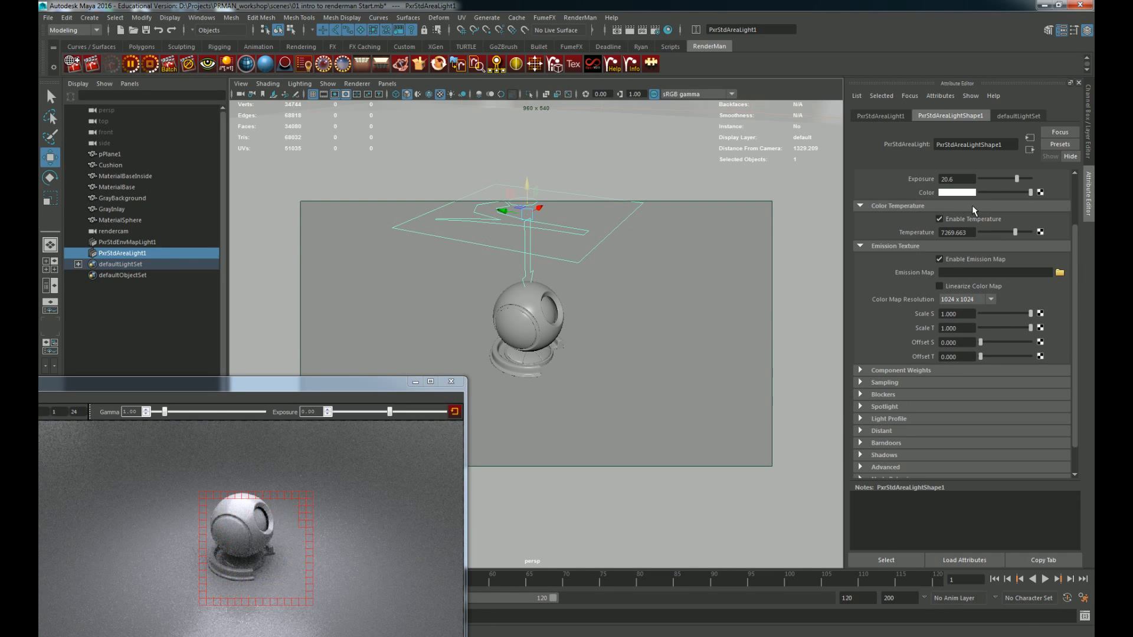
Step: Set the area light's specular contribution to black and examine the material ball up close in the render
click(896, 370)
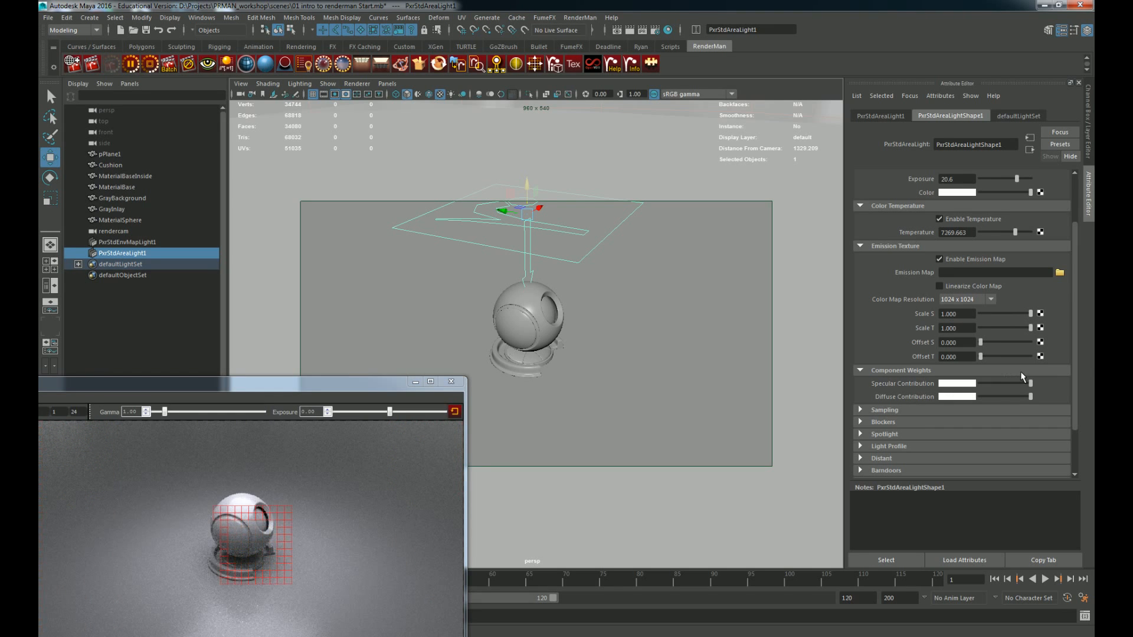
drag(1031, 383, 943, 387)
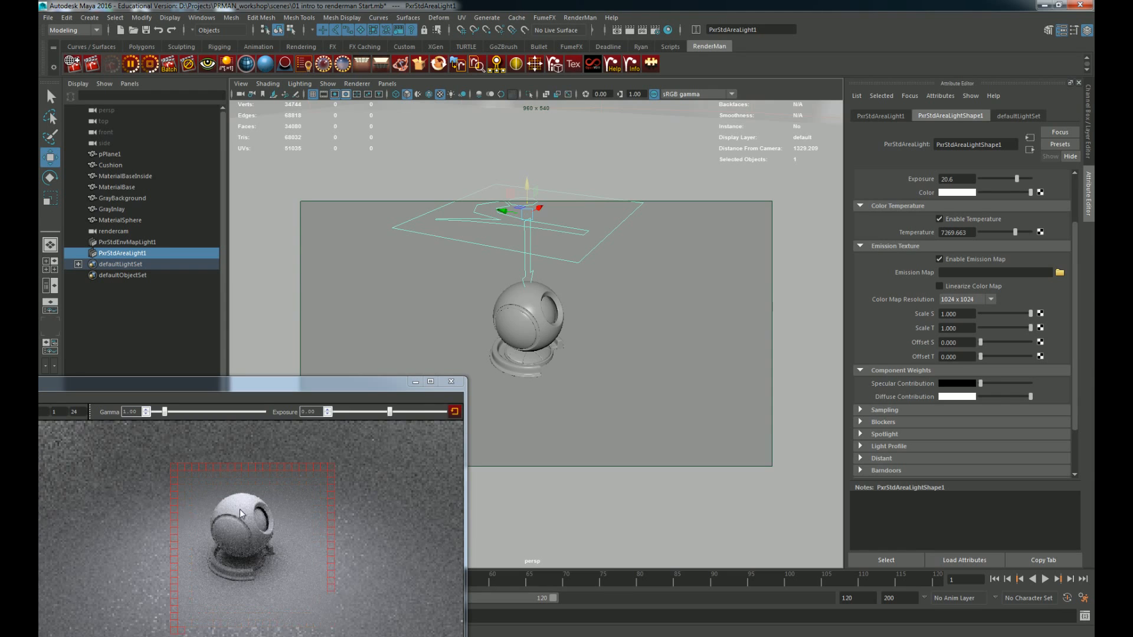
alt+right_drag(454, 309, 537, 309)
alt+middle_drag(537, 285, 537, 308)
alt+right_drag(537, 308, 596, 309)
alt+middle_drag(525, 284, 535, 323)
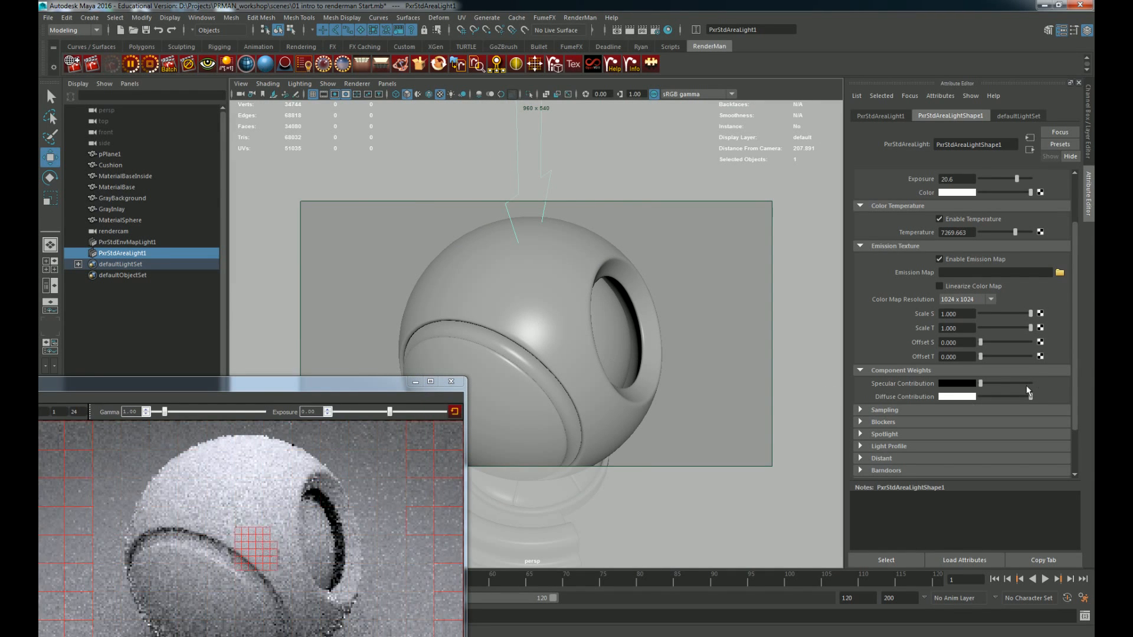
Step: Restore the area light's specular contribution to white and set its diffuse contribution to black
drag(1030, 384, 1040, 384)
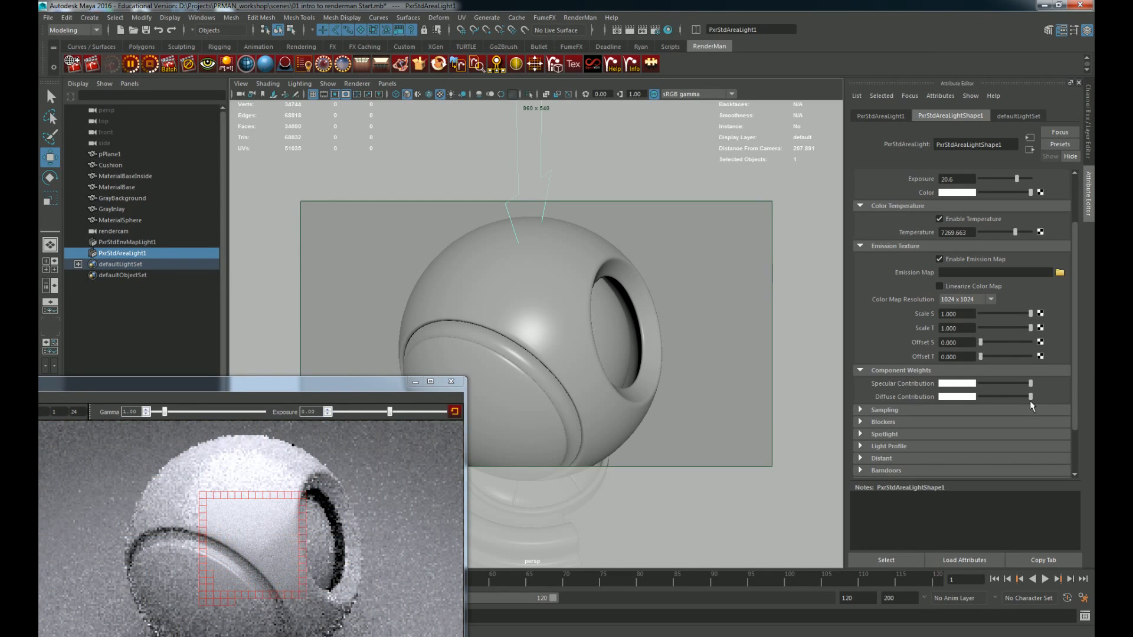
drag(1031, 402, 966, 401)
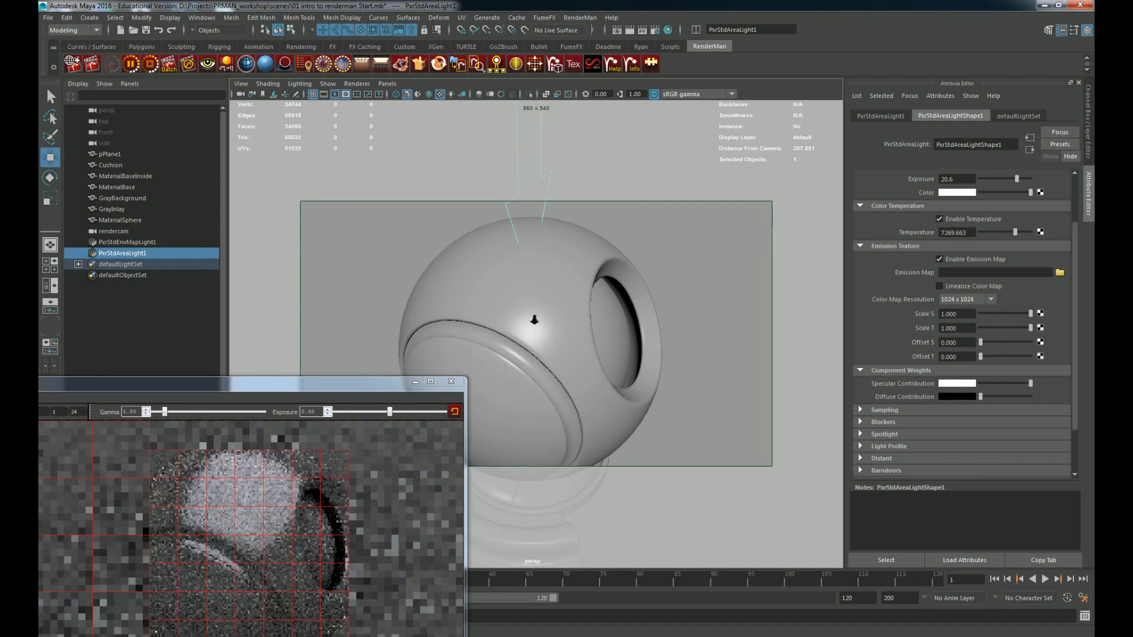
Step: Restore the area light's diffuse contribution to white and check the material ball in the render
scroll(534, 319, down, 5)
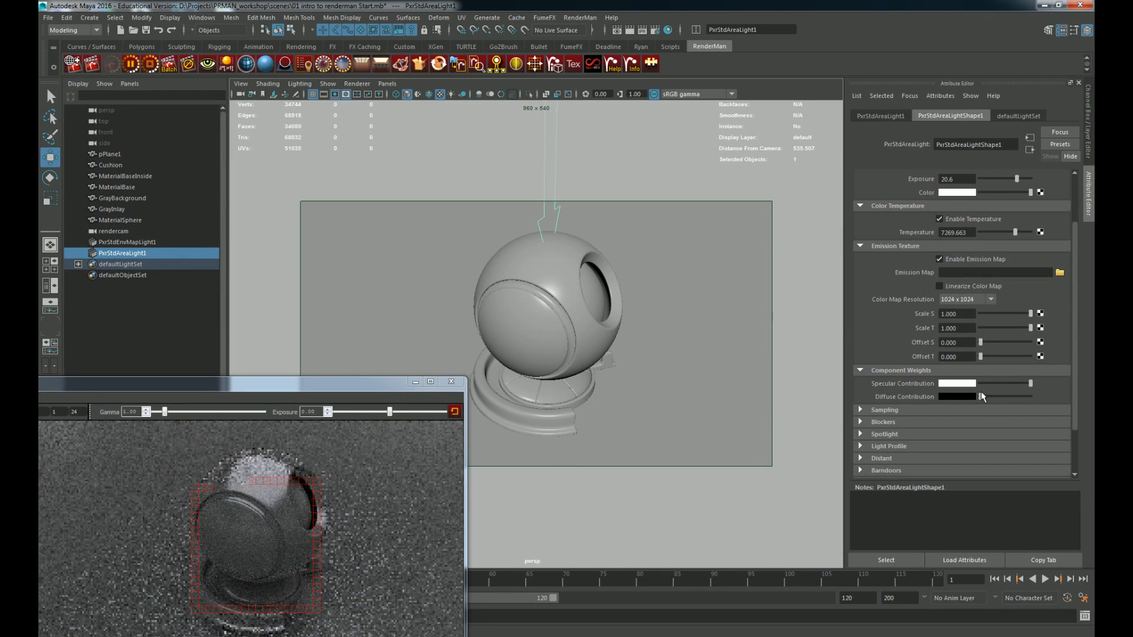
drag(981, 397, 1030, 397)
scroll(705, 342, down, 2)
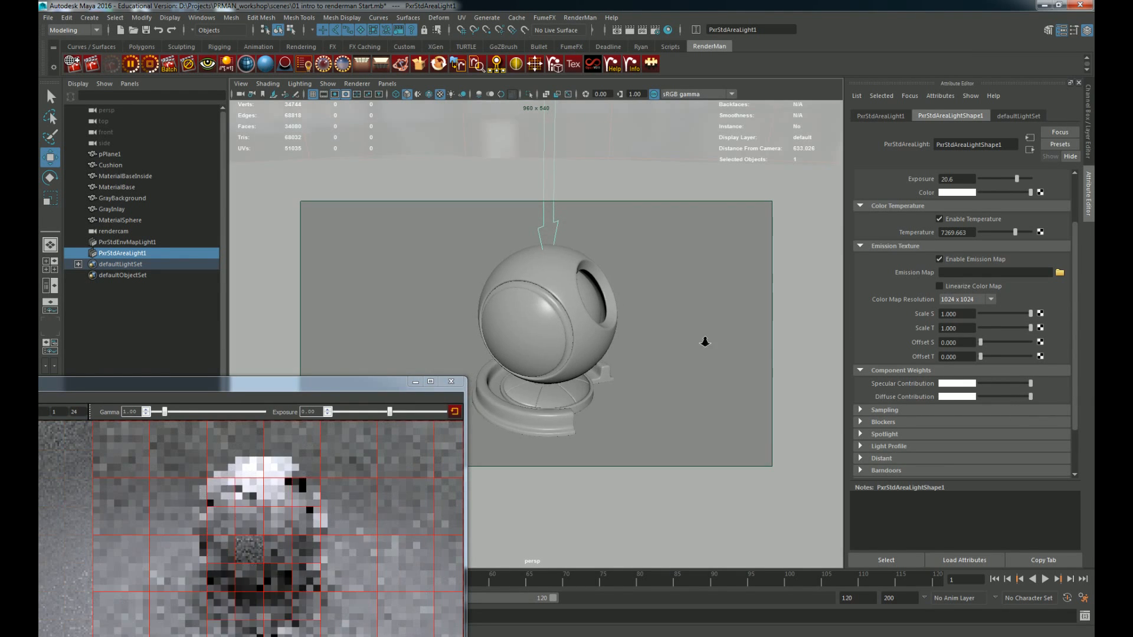
scroll(706, 342, down, 2)
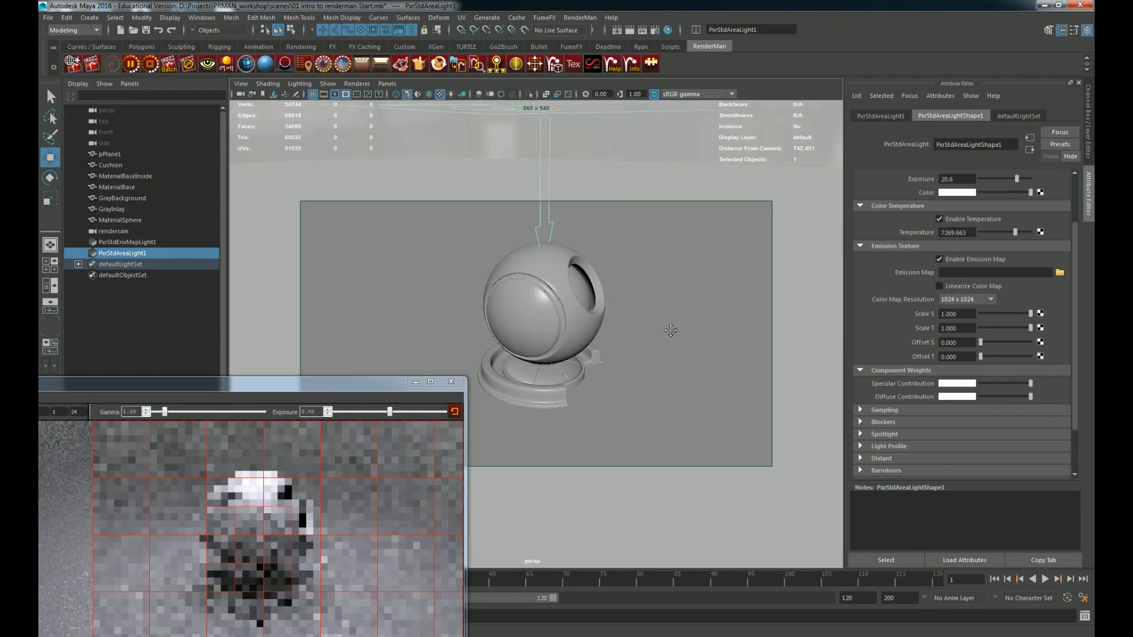
Step: Review the area light's sampling attributes for fixed sample count and importance, and its blockers setting
click(893, 407)
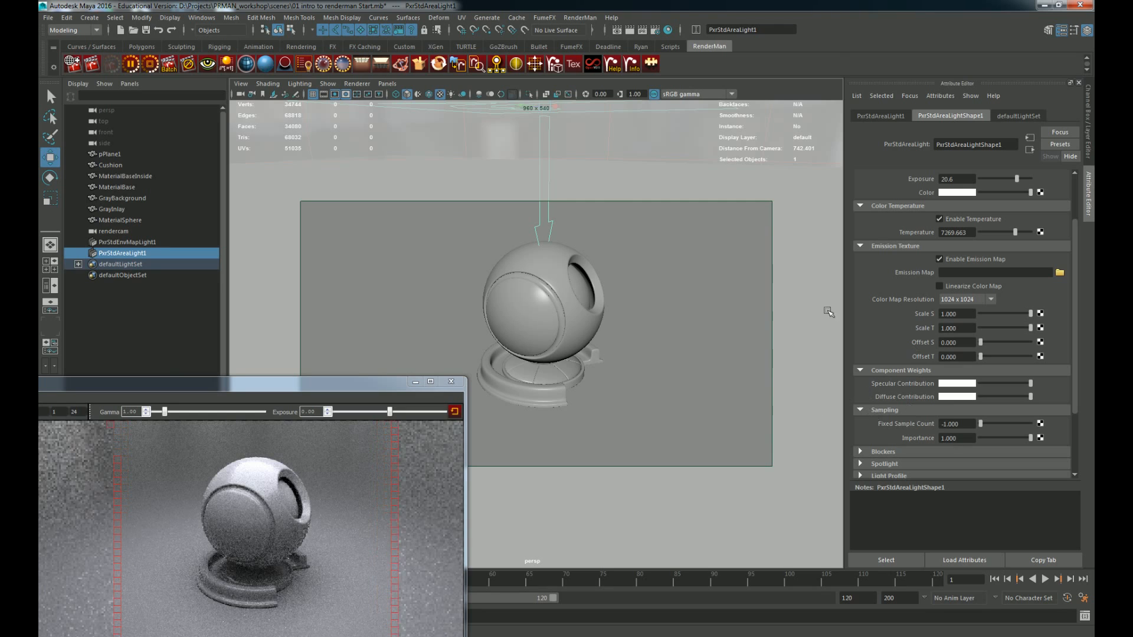
click(881, 410)
click(877, 370)
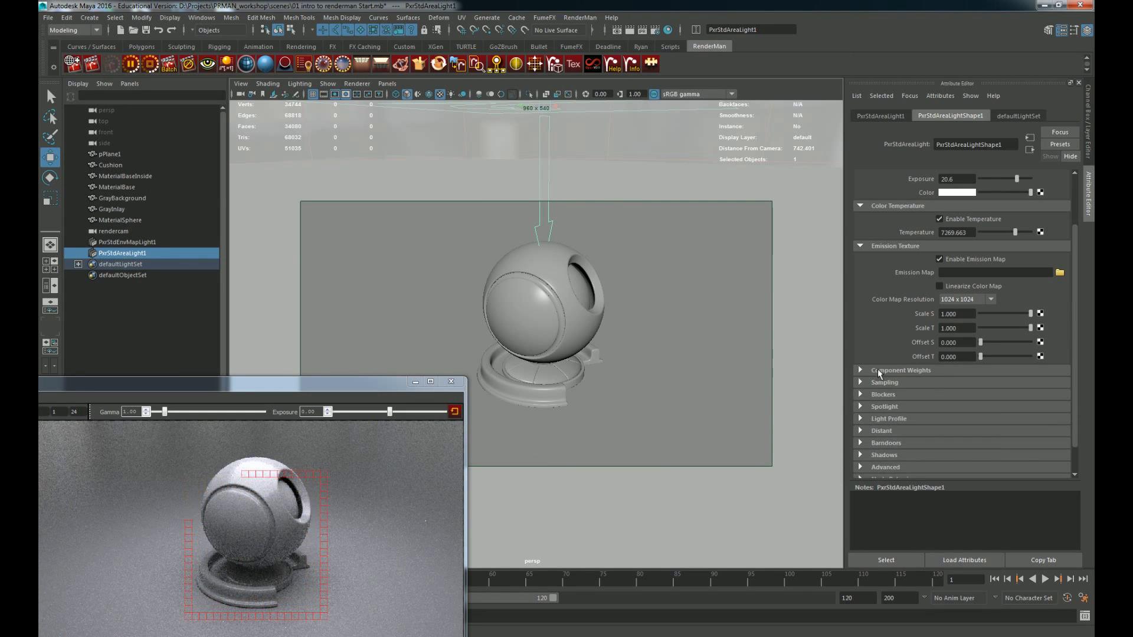
click(889, 395)
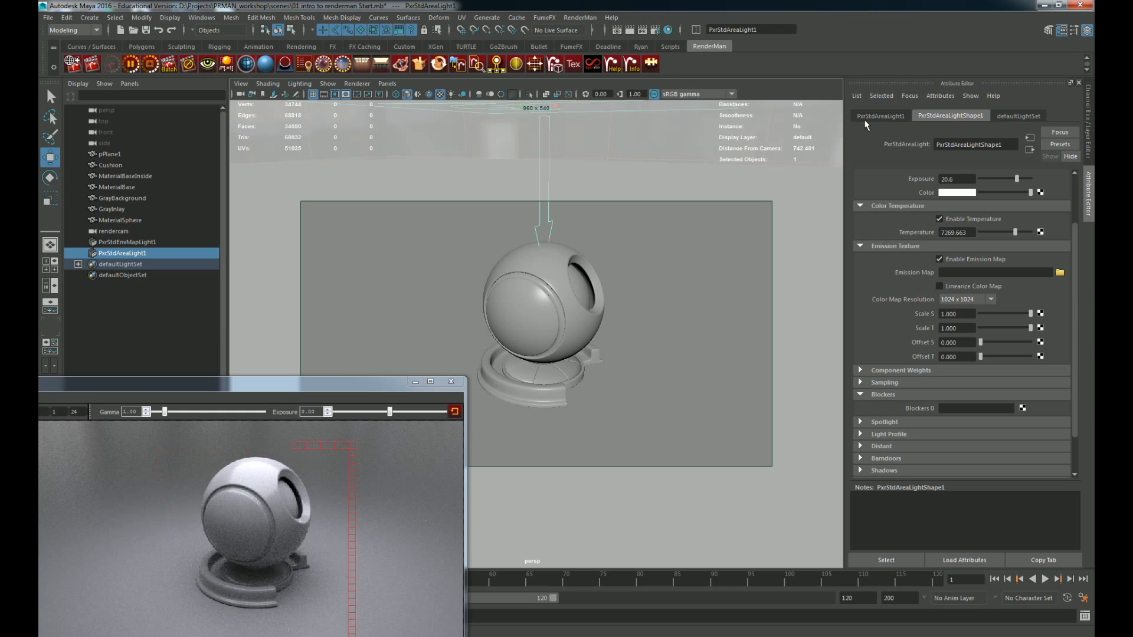
scroll(884, 422, down, 2)
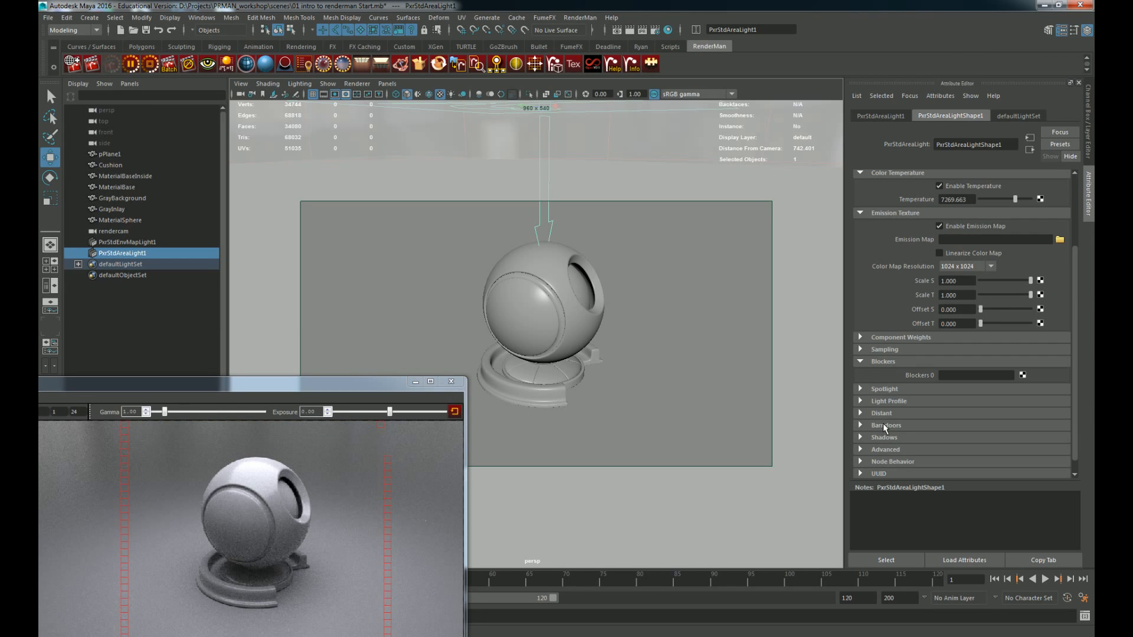
Step: Review the area light's spotlight cone and penumbra settings and its light profile attributes
click(891, 389)
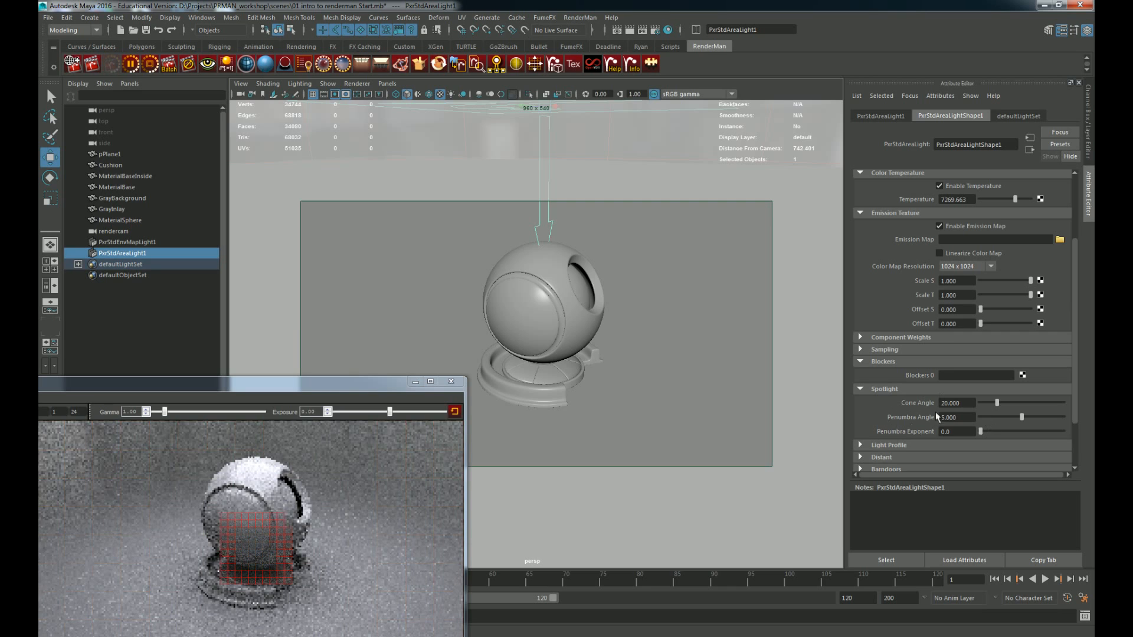
click(883, 391)
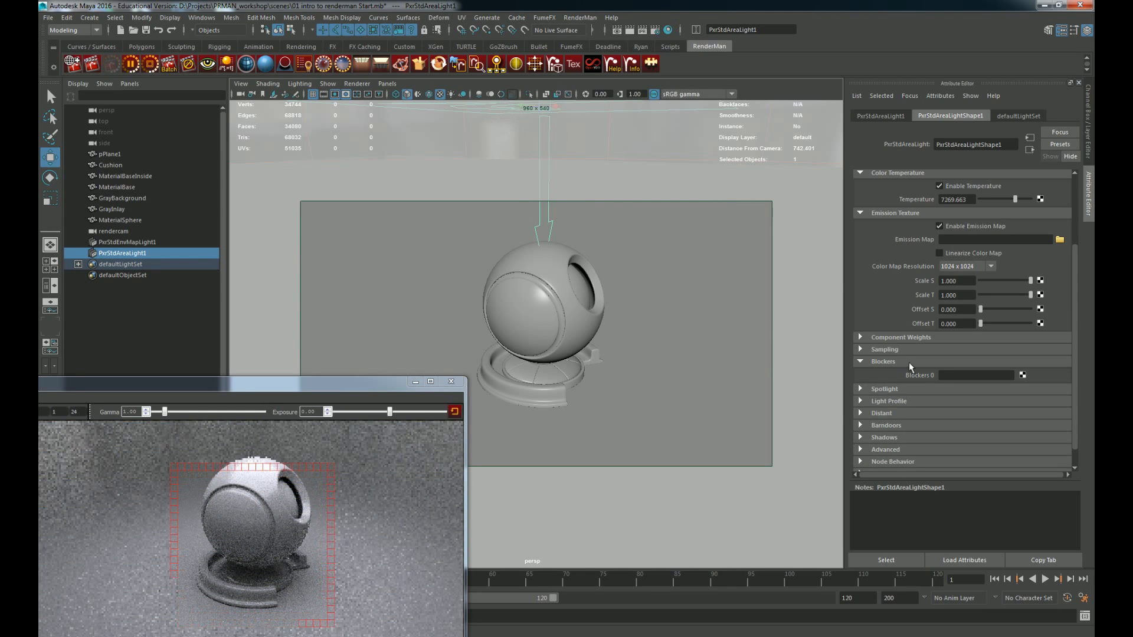
click(904, 405)
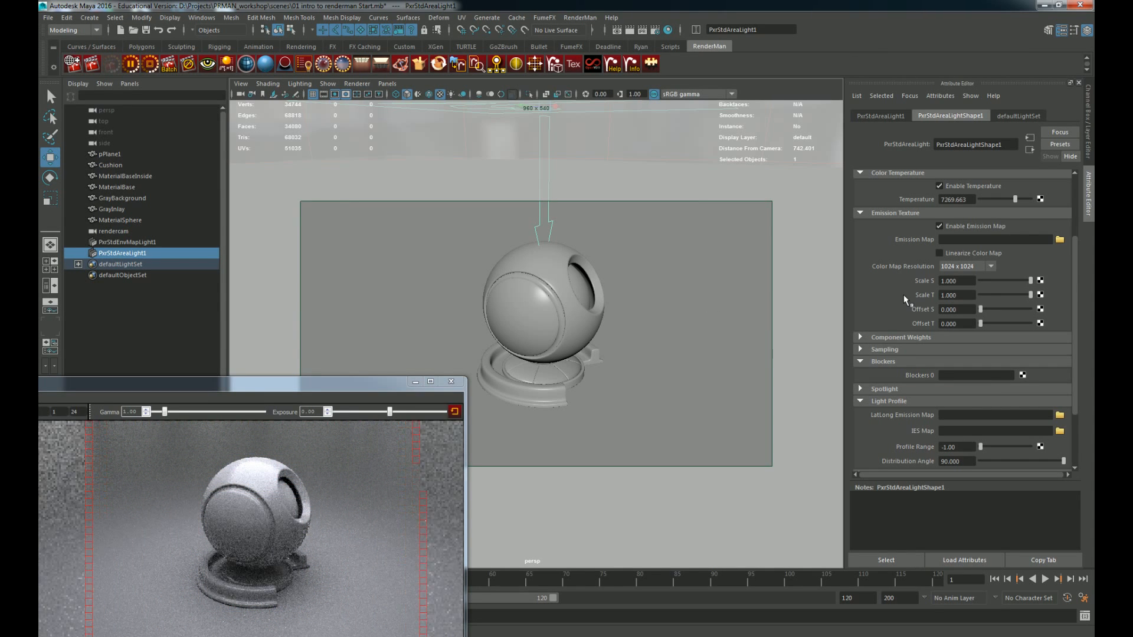
scroll(1017, 323, down, 2)
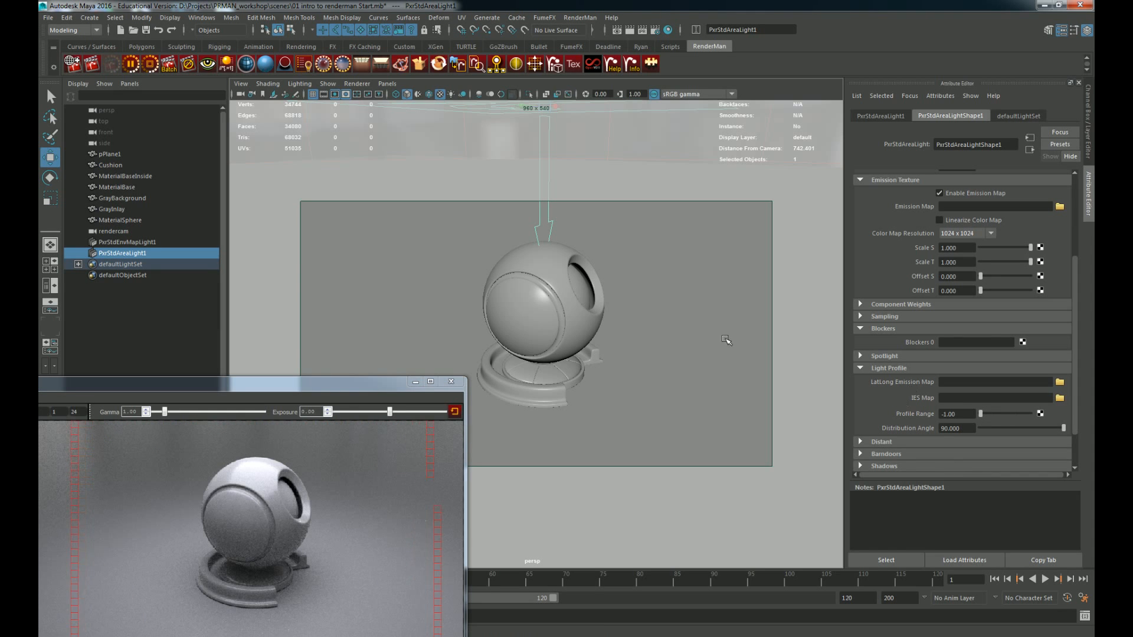
scroll(696, 316, down, 5)
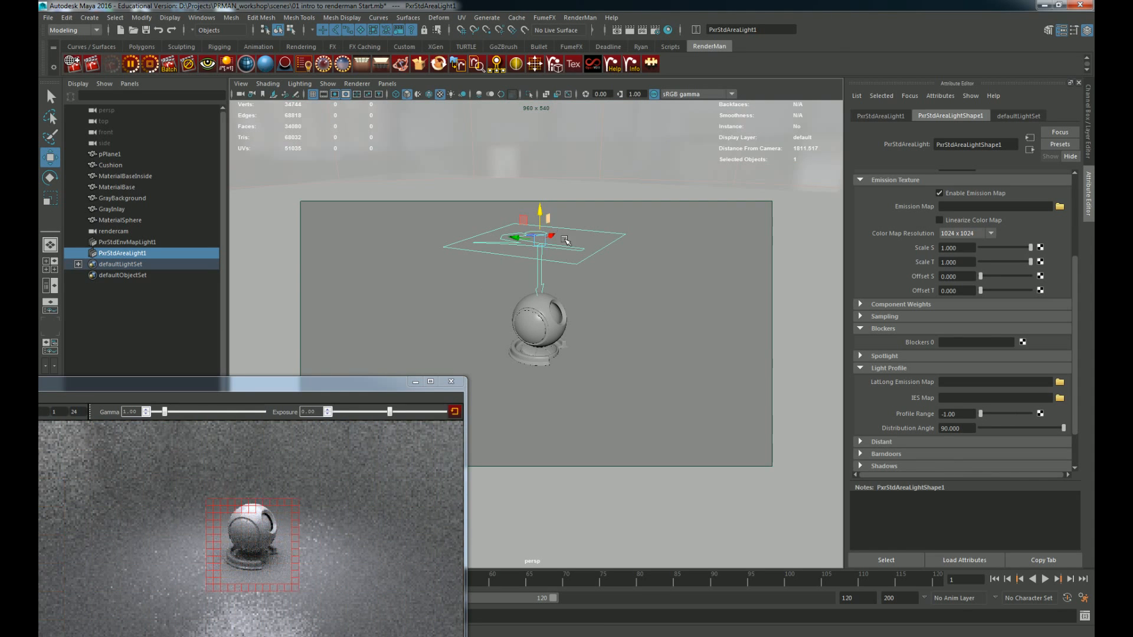
scroll(702, 369, up, 5)
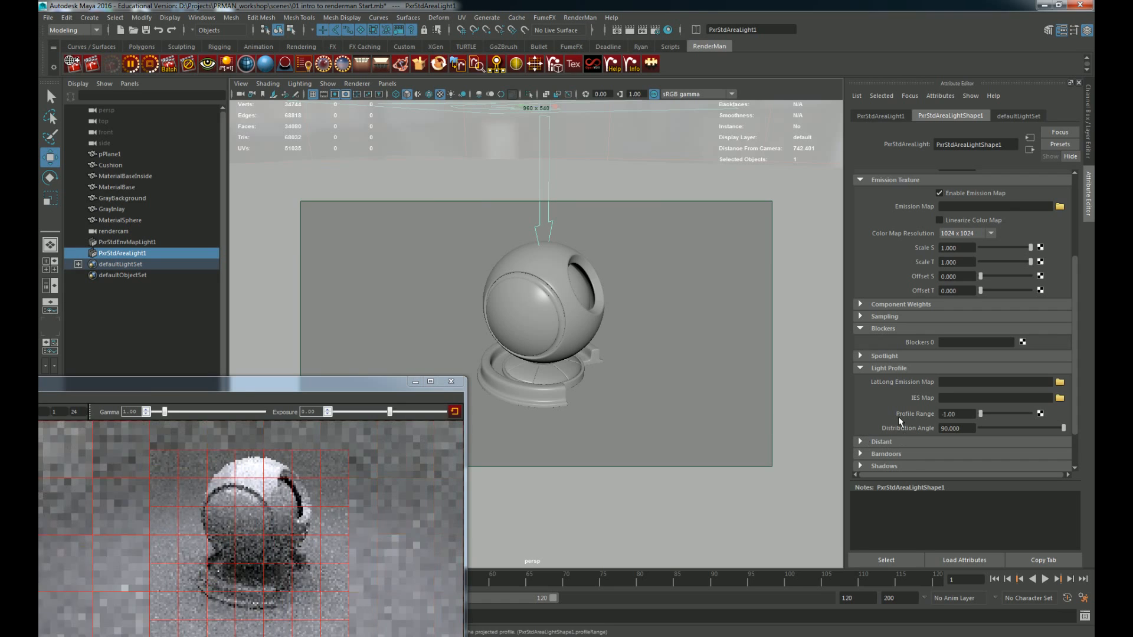
Step: Collapse the light profile and blockers attributes and review the area light's distant angular visibility setting
scroll(899, 416, down, 2)
click(884, 318)
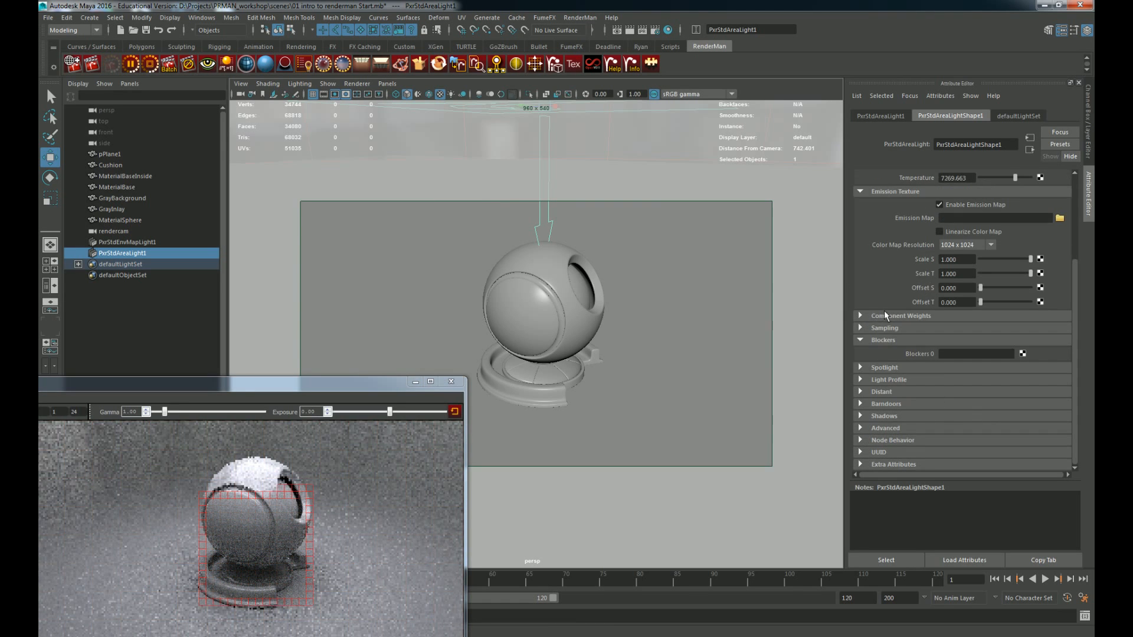
click(875, 340)
click(873, 392)
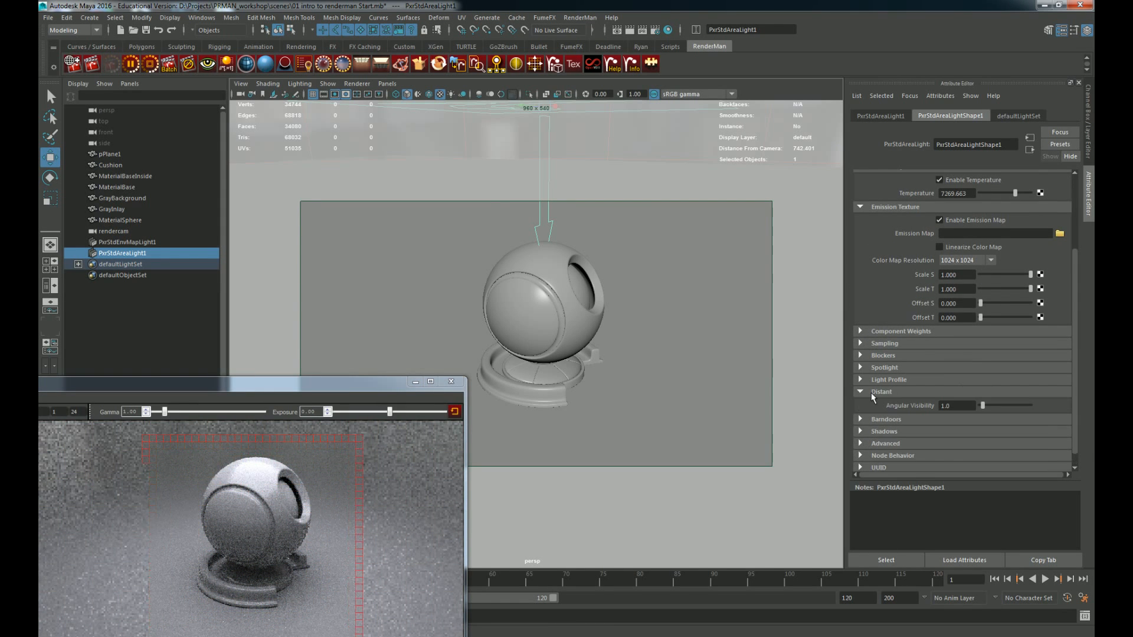
click(871, 392)
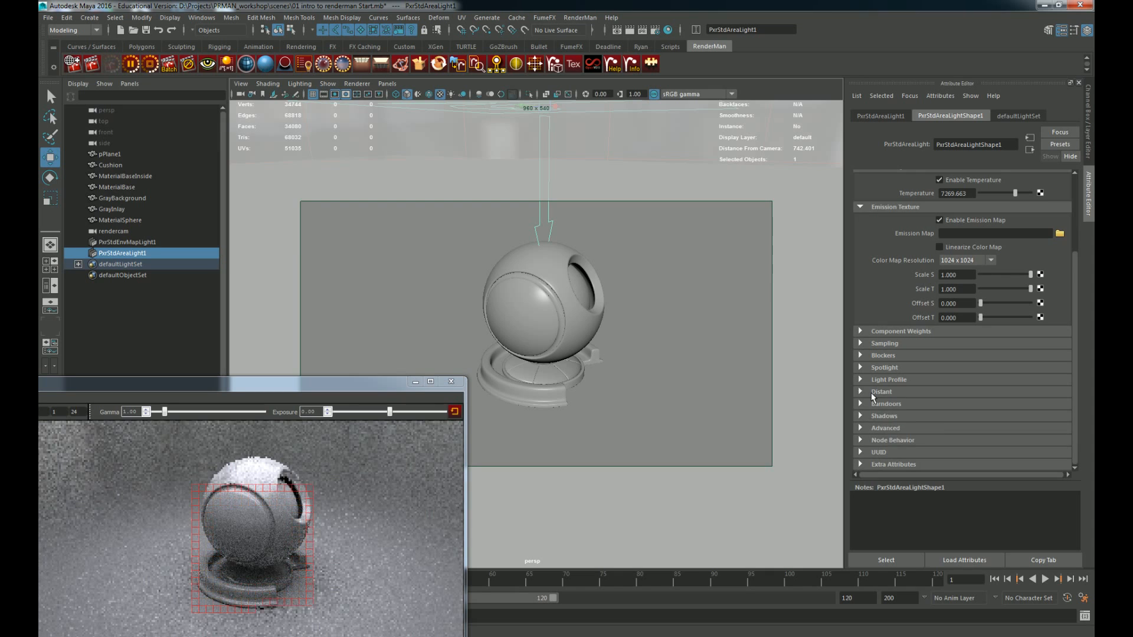
Step: Enable barndoors on the area light and inspect the four flaps around it from a higher angle
click(901, 405)
scroll(632, 325, down, 5)
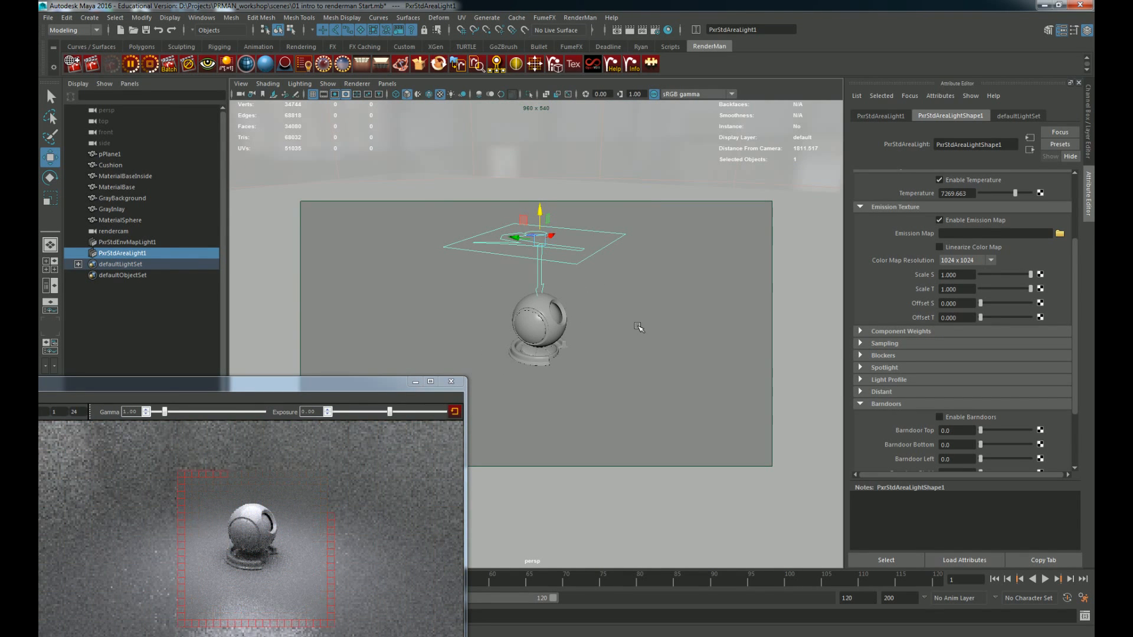
scroll(637, 328, up, 3)
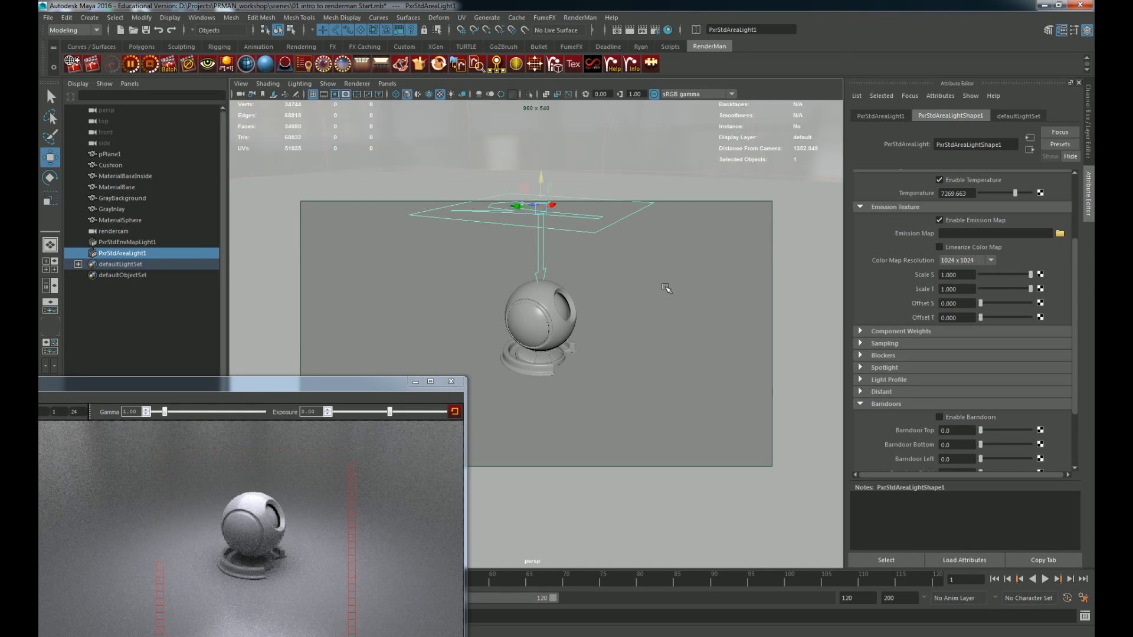
click(956, 416)
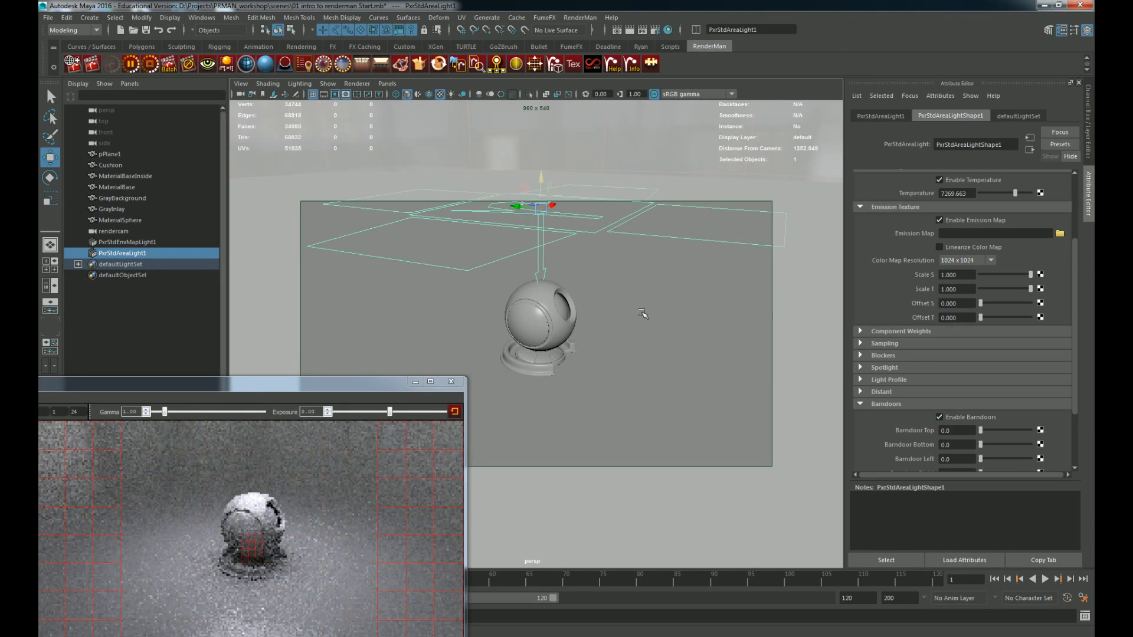
alt+drag(645, 316, 503, 370)
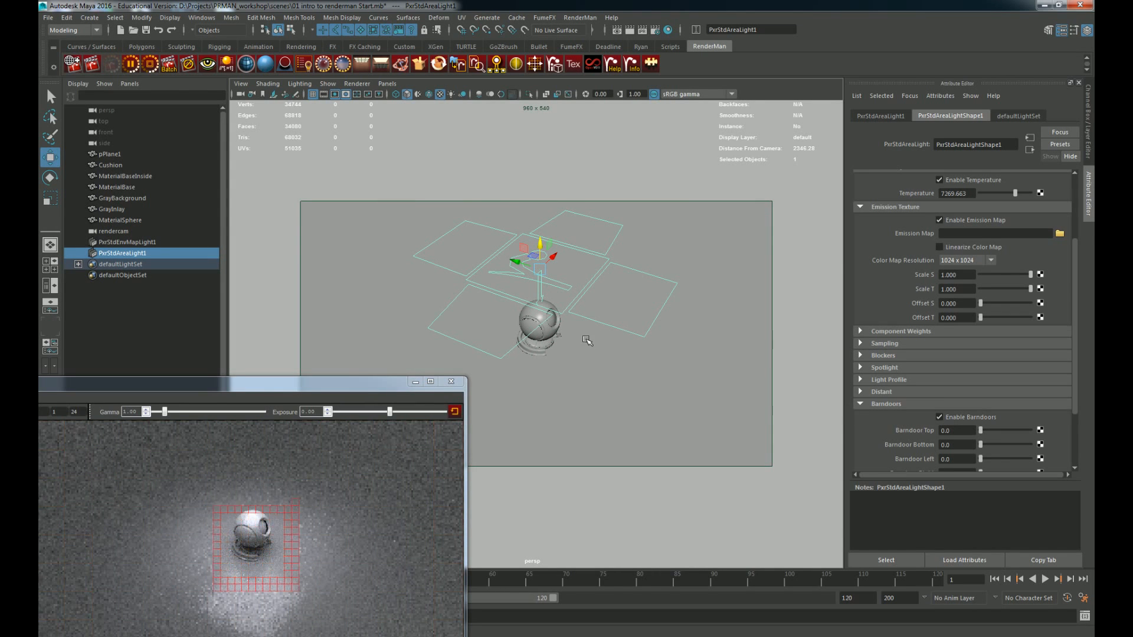
alt+drag(588, 341, 592, 337)
click(940, 418)
click(939, 417)
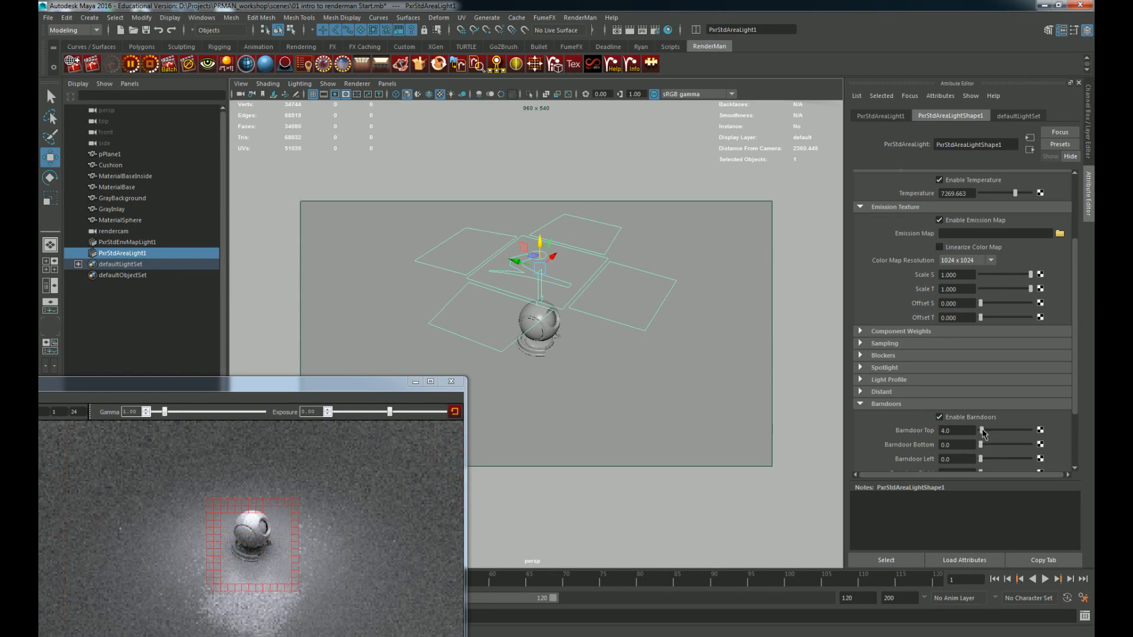
Step: Set the area light's top barndoor to 80.9, inspect its shadow edge, and disable the barndoors
drag(983, 433, 996, 433)
drag(997, 428, 1003, 429)
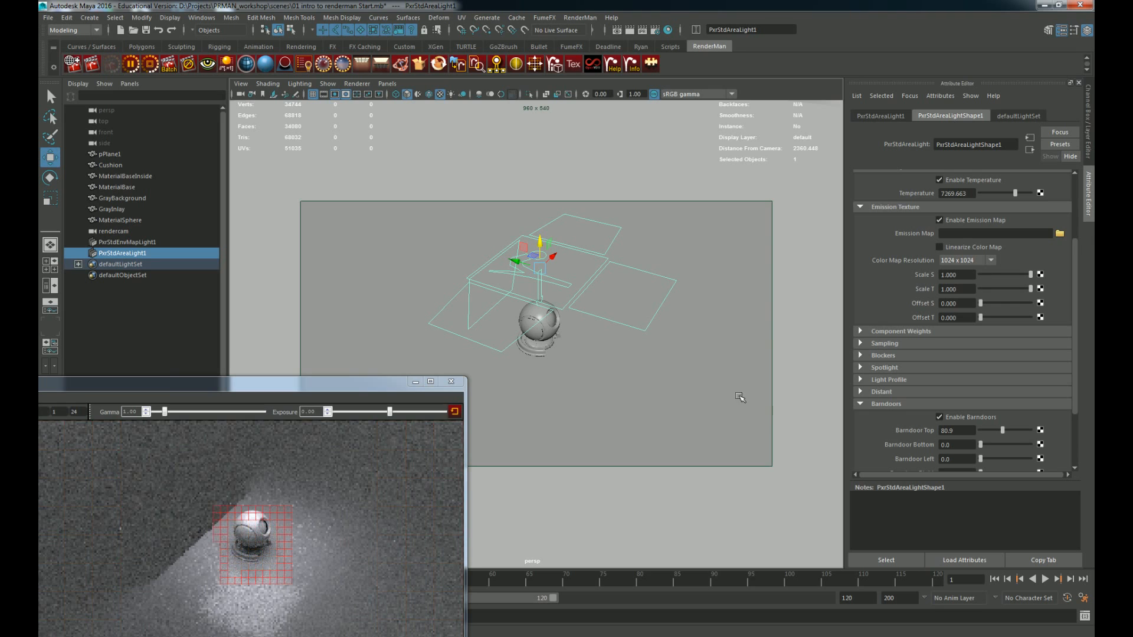
alt+drag(691, 392, 508, 413)
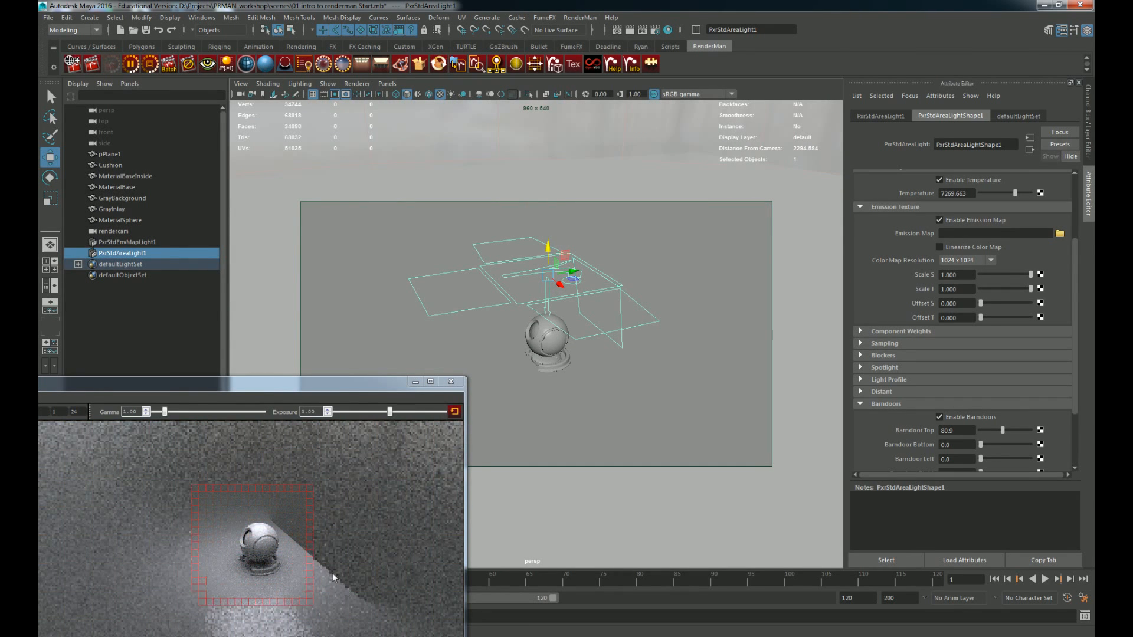
click(959, 416)
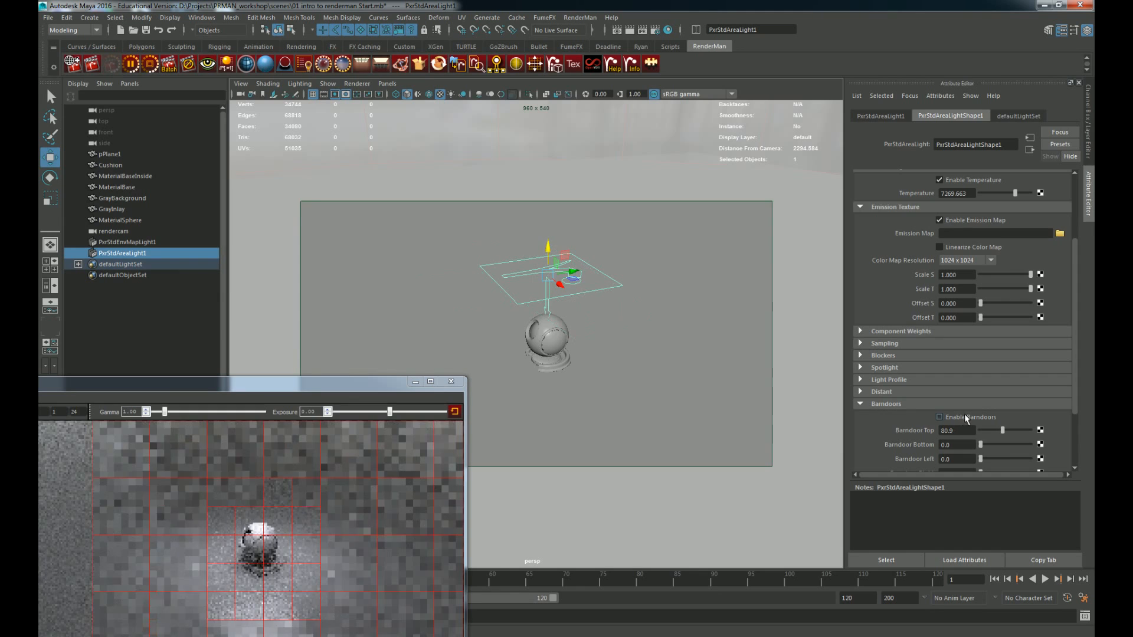
Step: Review the area light's barndoor texture setting and its advanced Normalize and Light Group attributes
scroll(956, 437, down, 3)
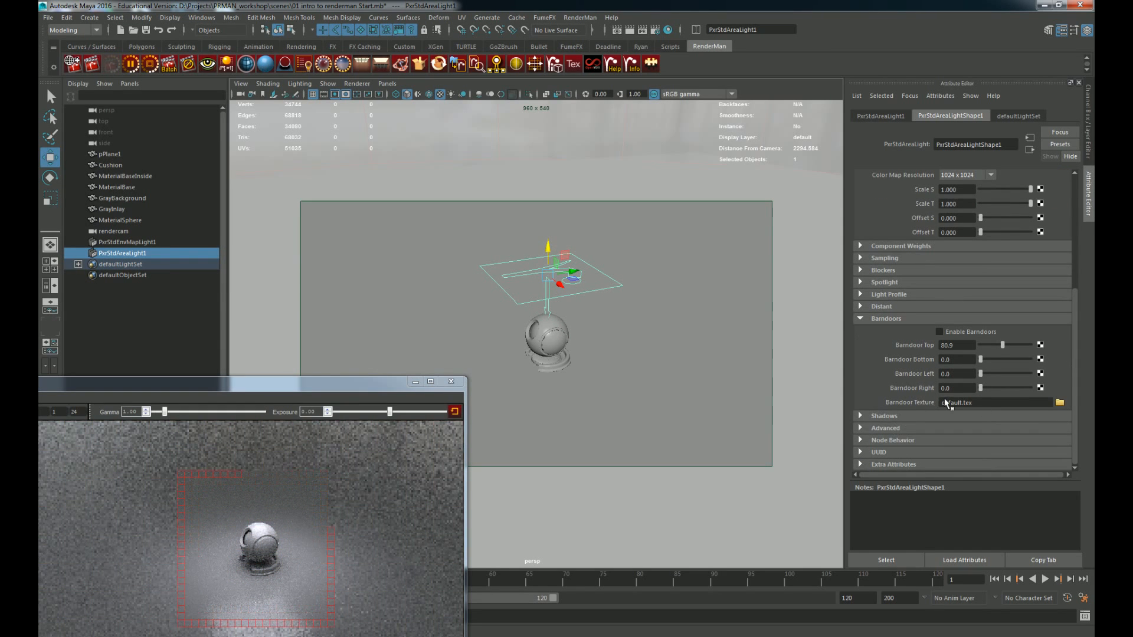
click(885, 428)
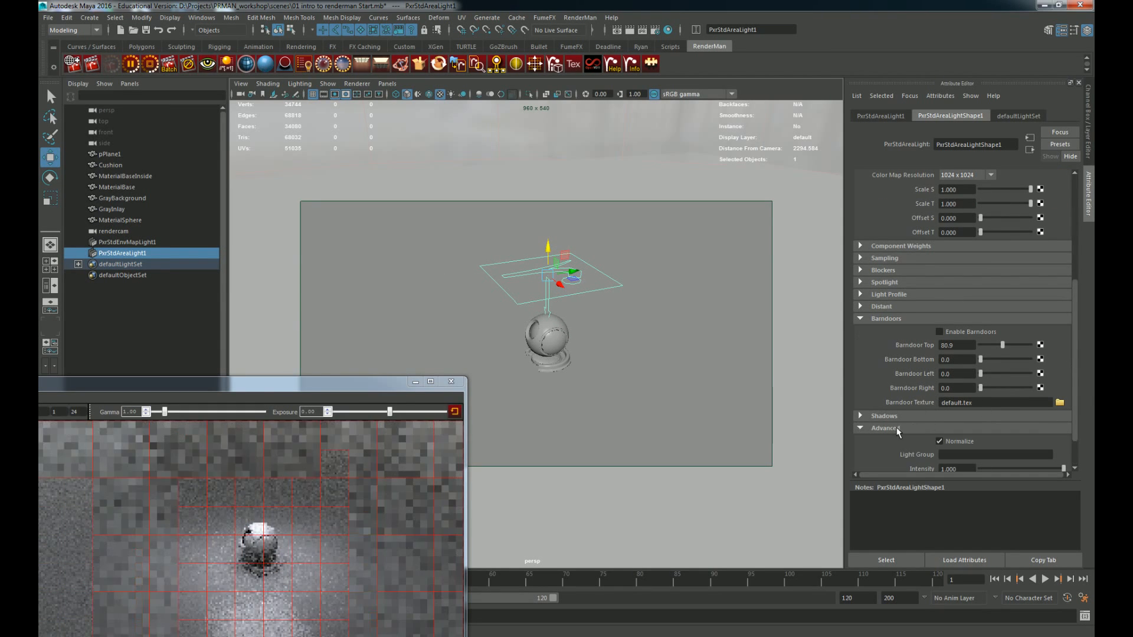
scroll(956, 413, down, 3)
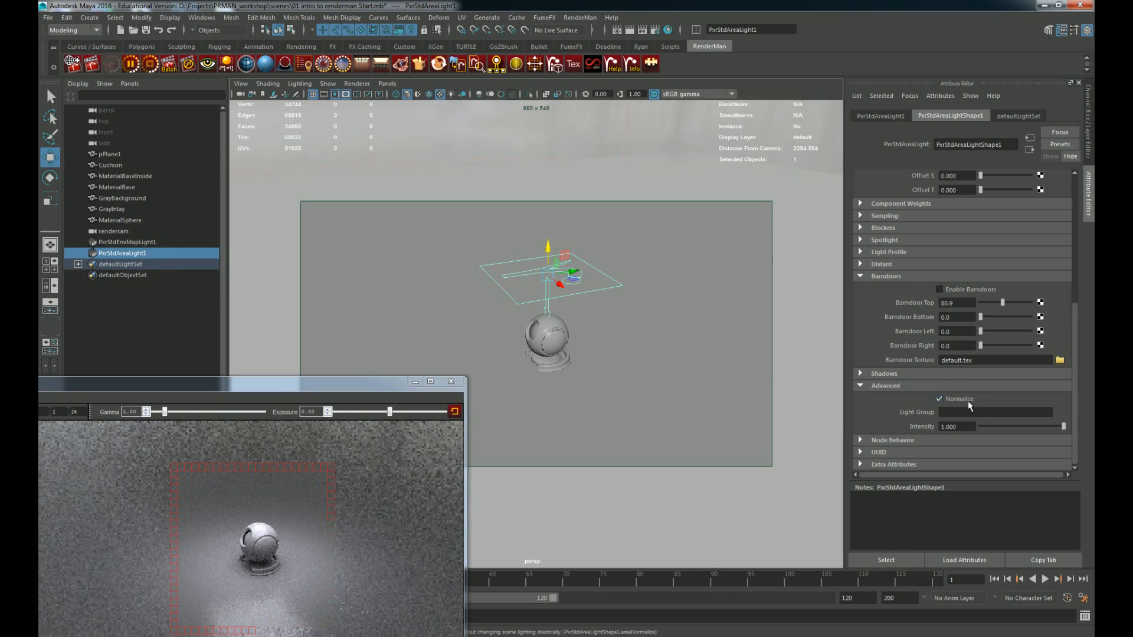
mouse_move(968, 402)
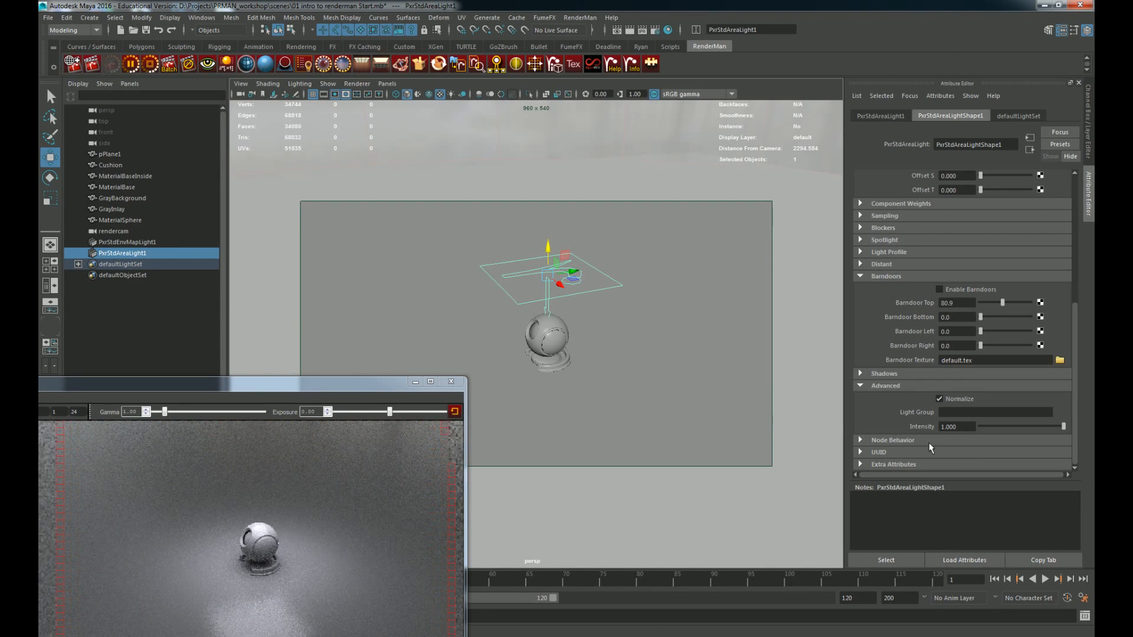
mouse_move(857, 410)
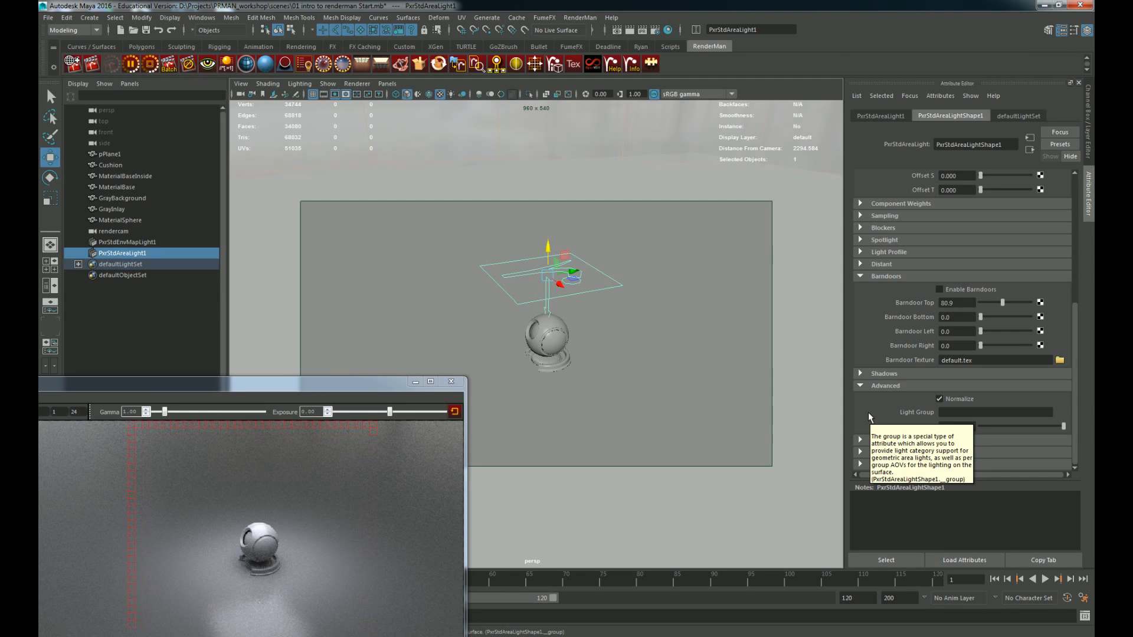
Step: Turn off Normalize on the area light and set its exposure to 1
click(943, 401)
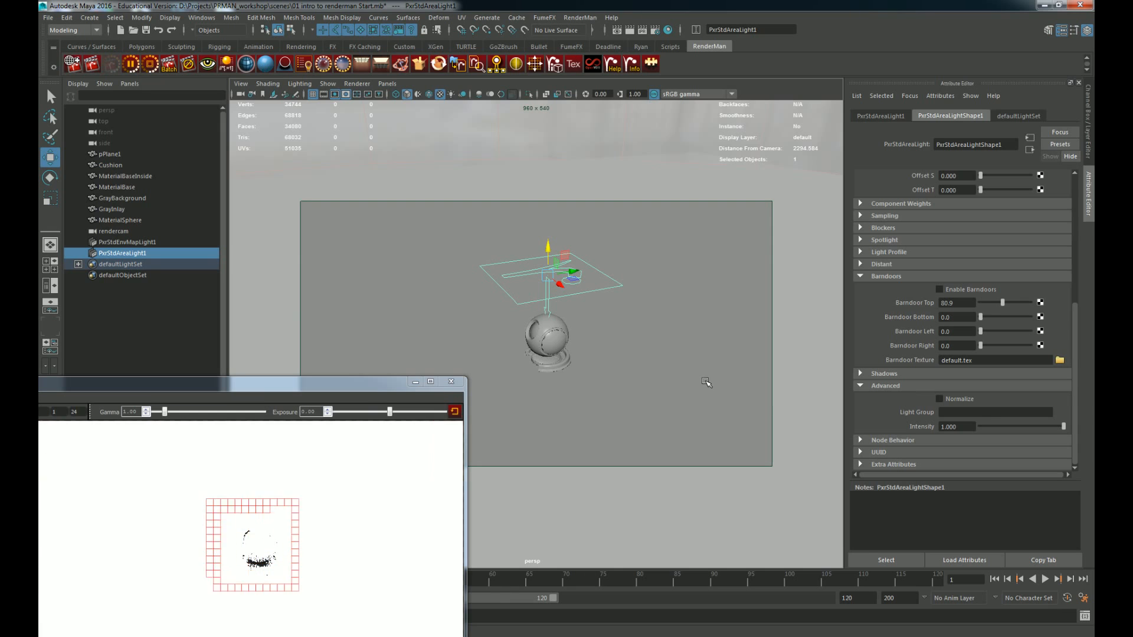
drag(1076, 348, 1076, 217)
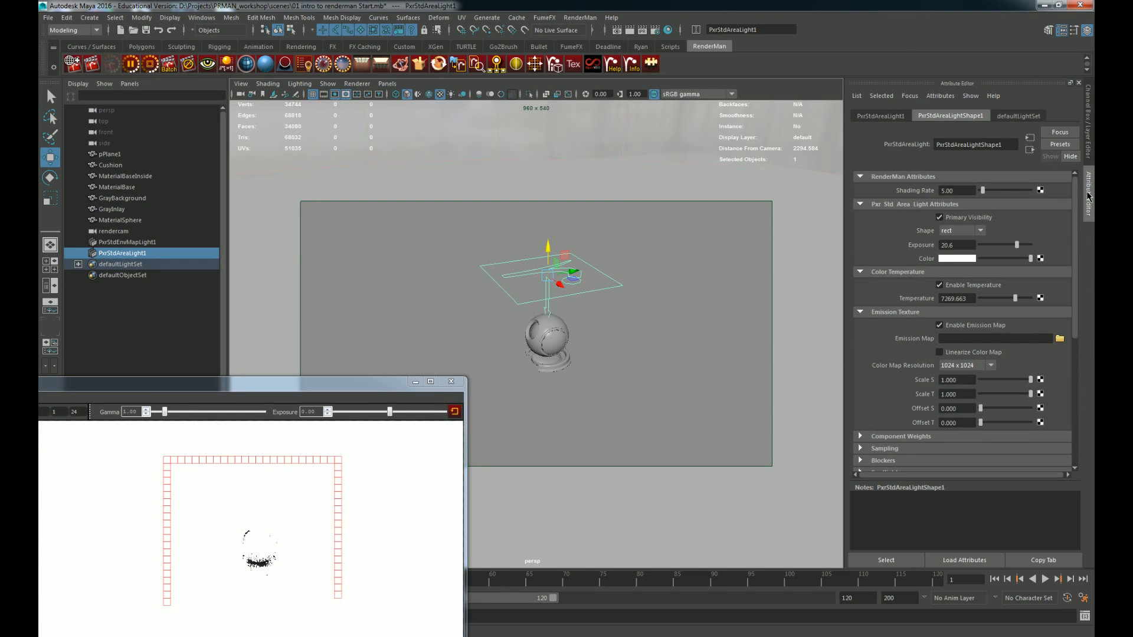
double_click(964, 248)
text(1)
key(Return)
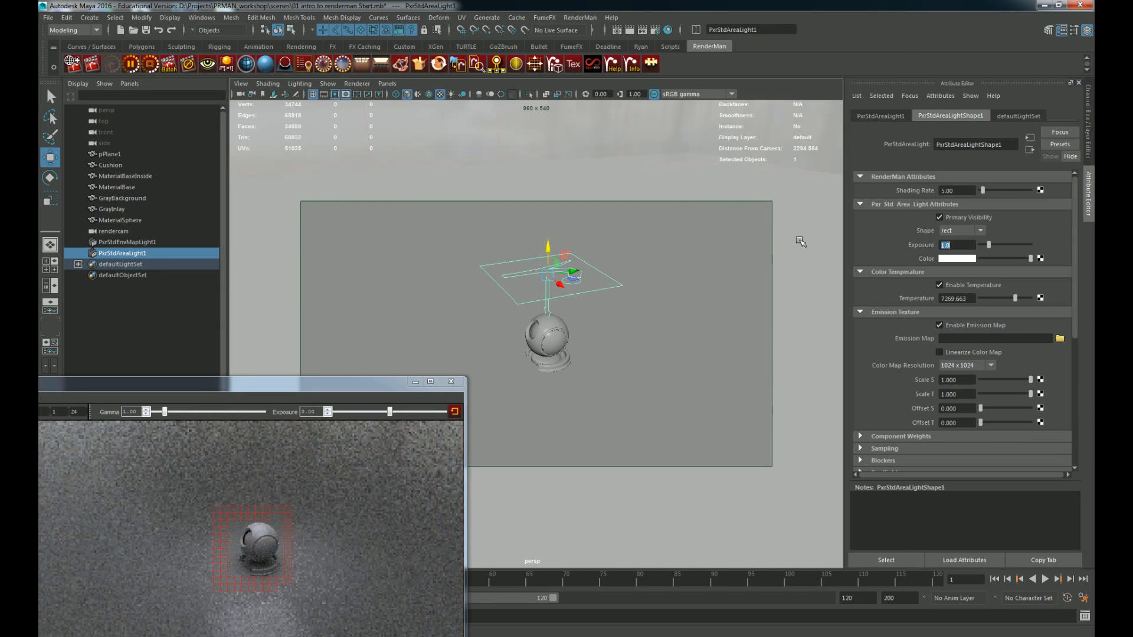
Step: Scale the area light up uniformly to compare its brightness, and shrink it to slightly below its original size
click(587, 242)
key(ctrl+z)
key(r)
drag(547, 276, 1006, 375)
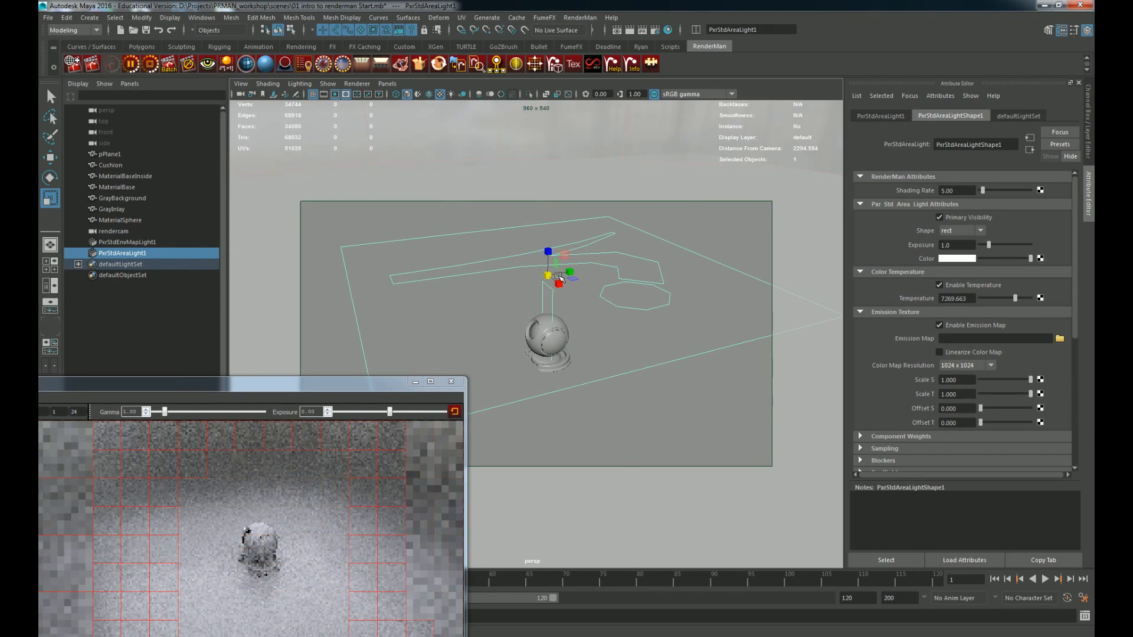
drag(548, 275, 290, 284)
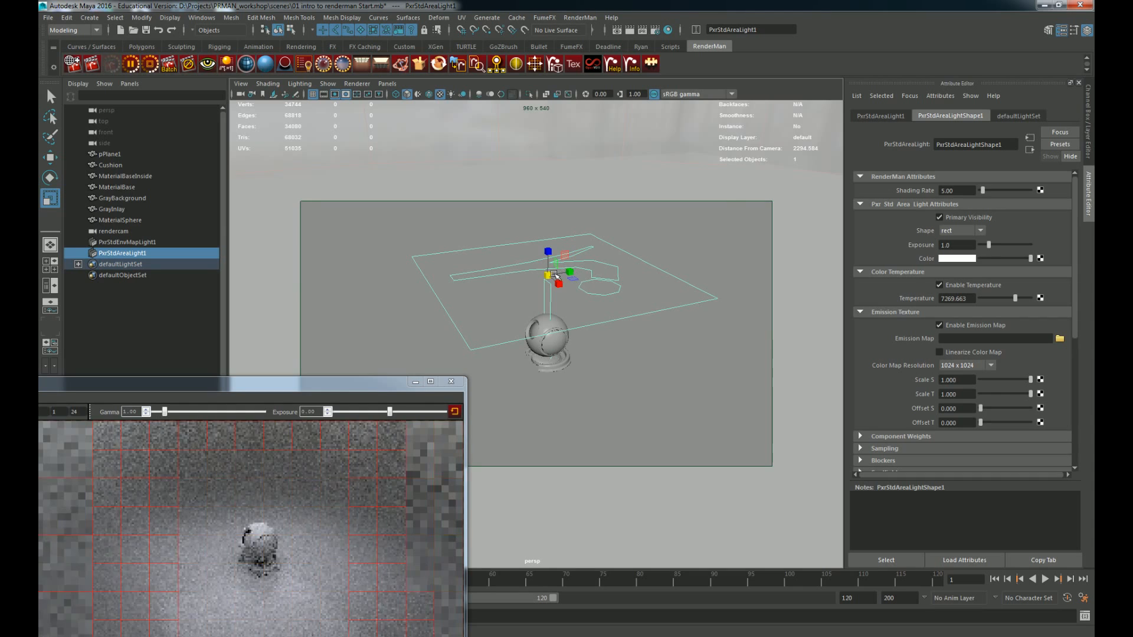
drag(548, 276, 248, 301)
scroll(958, 372, down, 3)
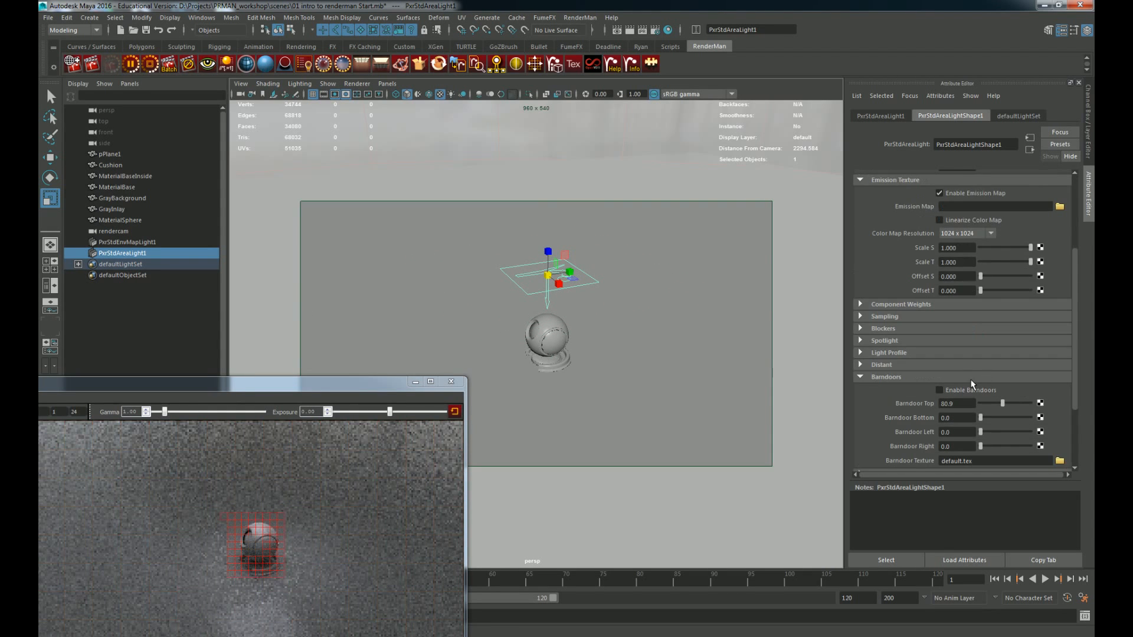
Step: Re-enable Normalize on the area light and raise its exposure to 20.2
scroll(972, 385, down, 3)
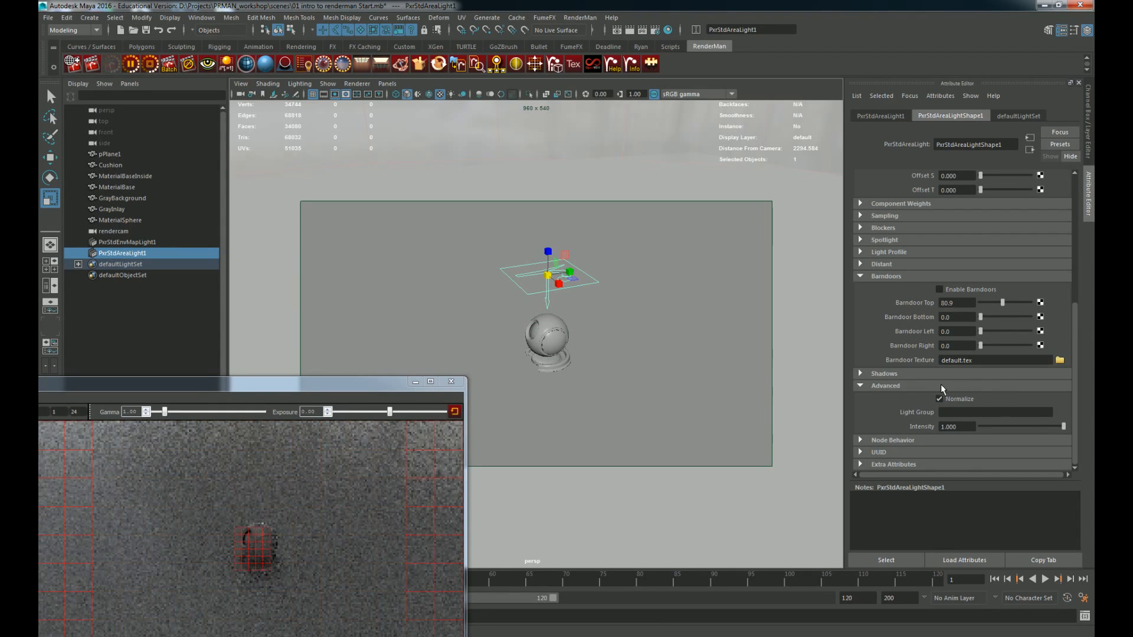
scroll(1007, 377, up, 7)
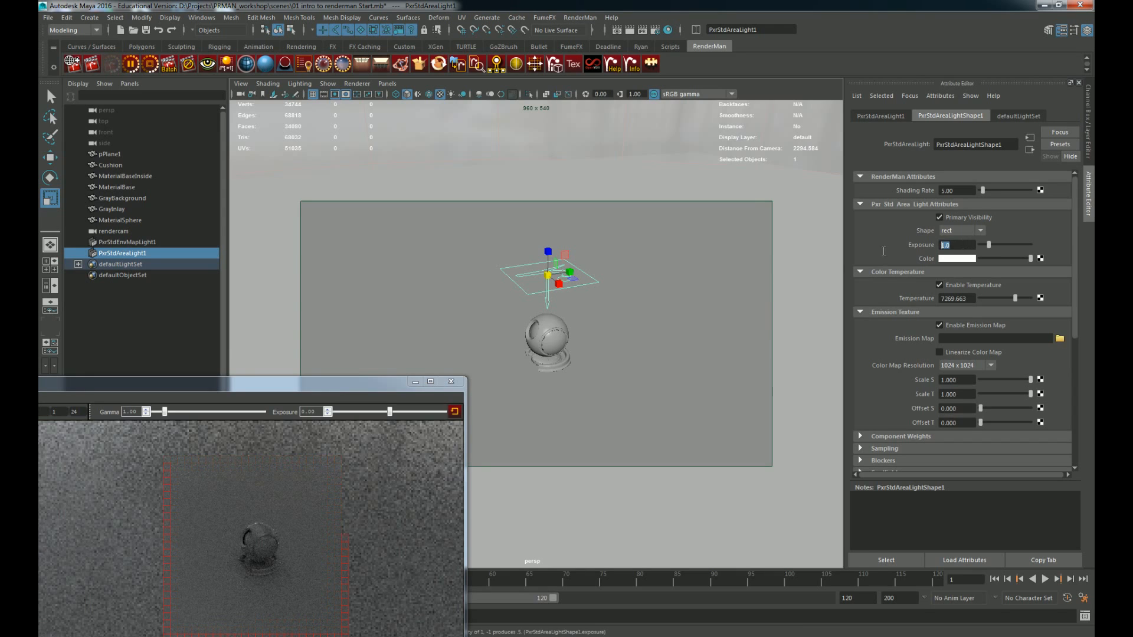
key(Return)
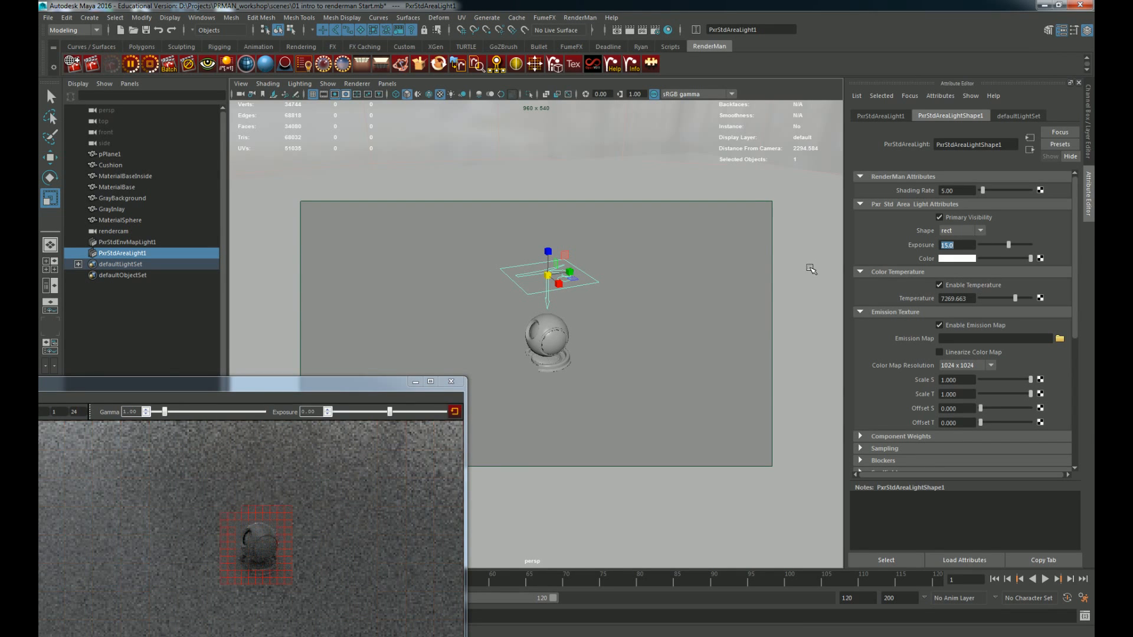
click(591, 291)
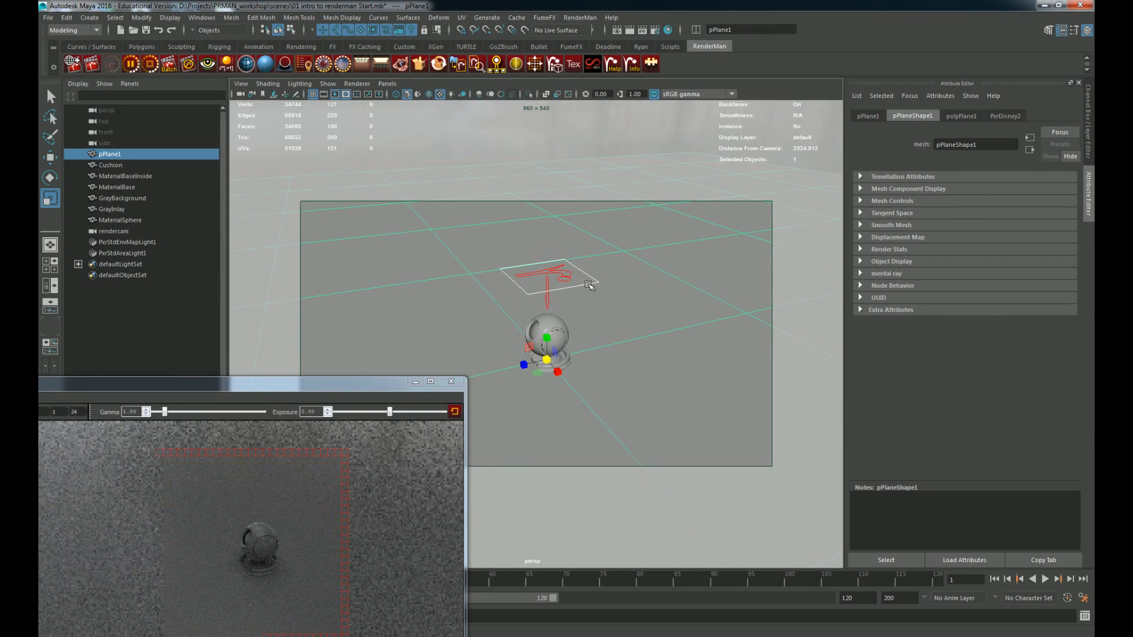
click(591, 286)
drag(1016, 245, 1017, 248)
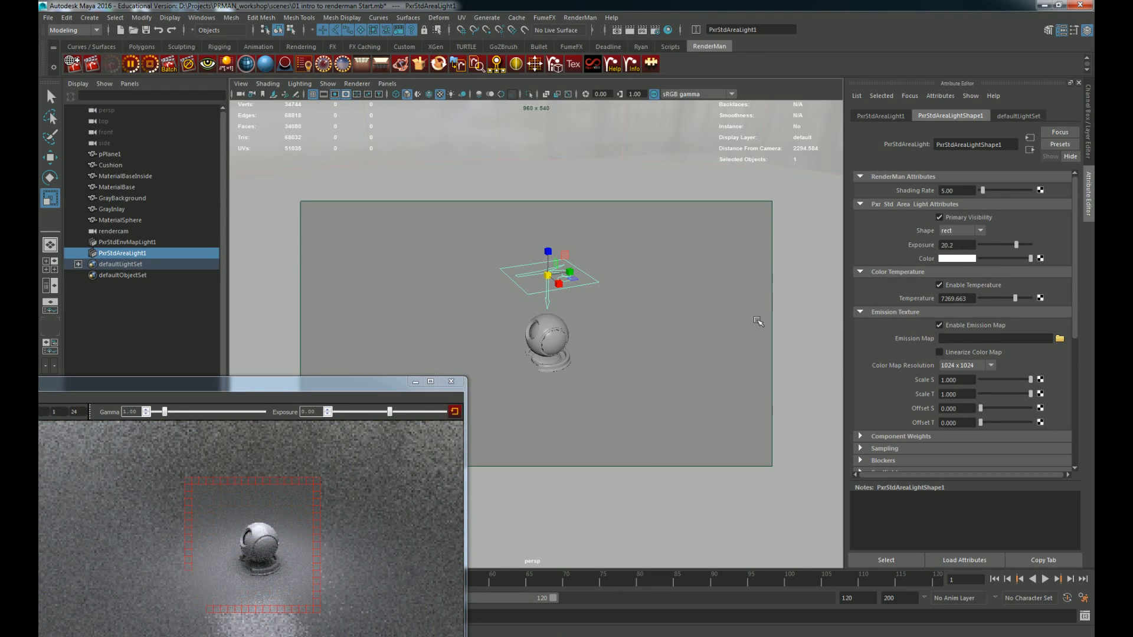
Step: Collapse the area light's Advanced attributes and change its shape from rect to distant
alt+right_drag(589, 366, 736, 409)
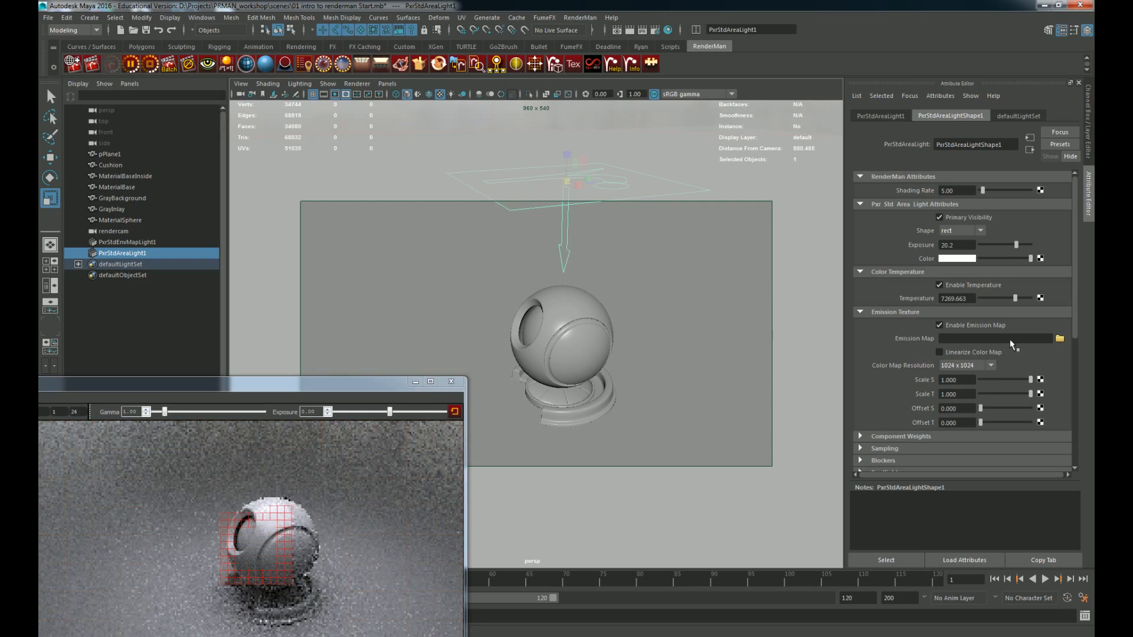
scroll(1011, 339, down, 5)
click(894, 384)
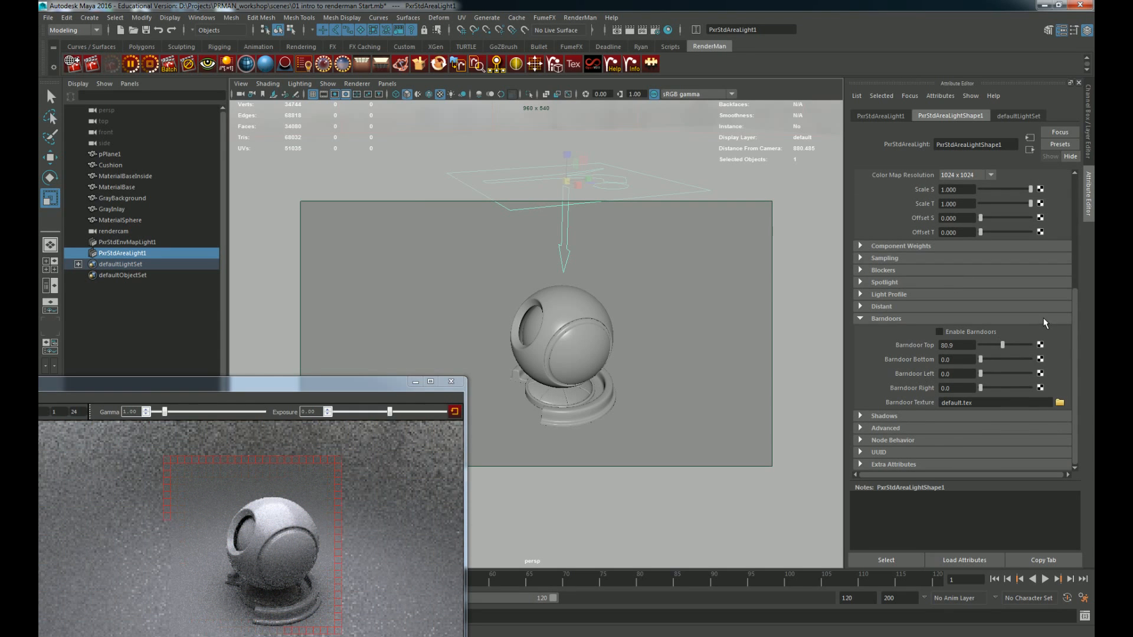
alt+drag(582, 297, 678, 256)
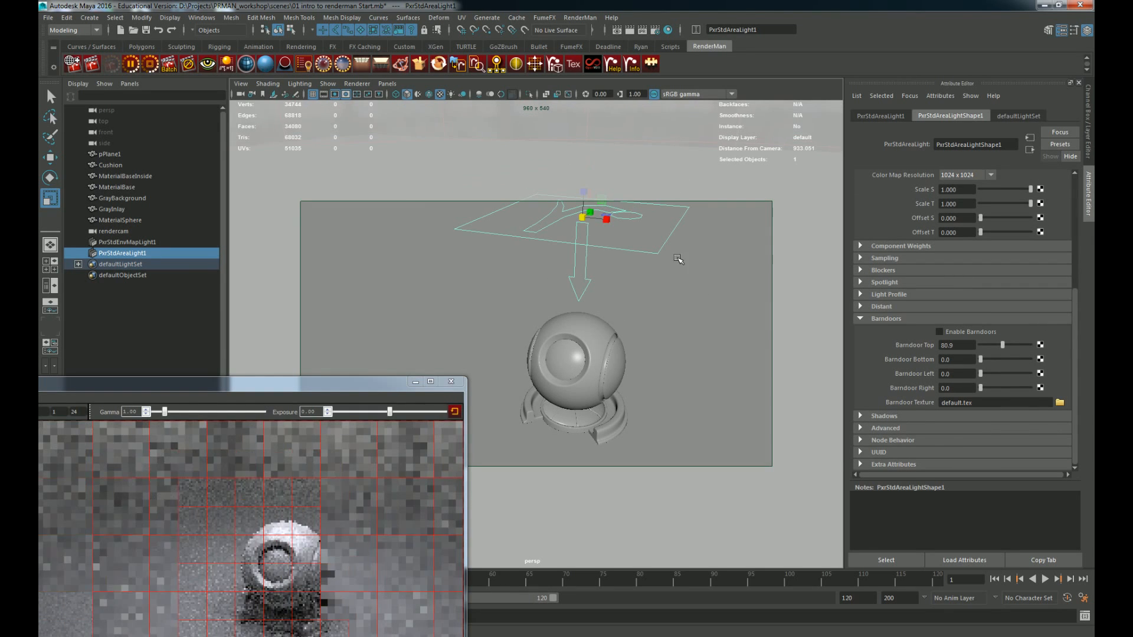
scroll(972, 352, up, 5)
scroll(973, 349, up, 1)
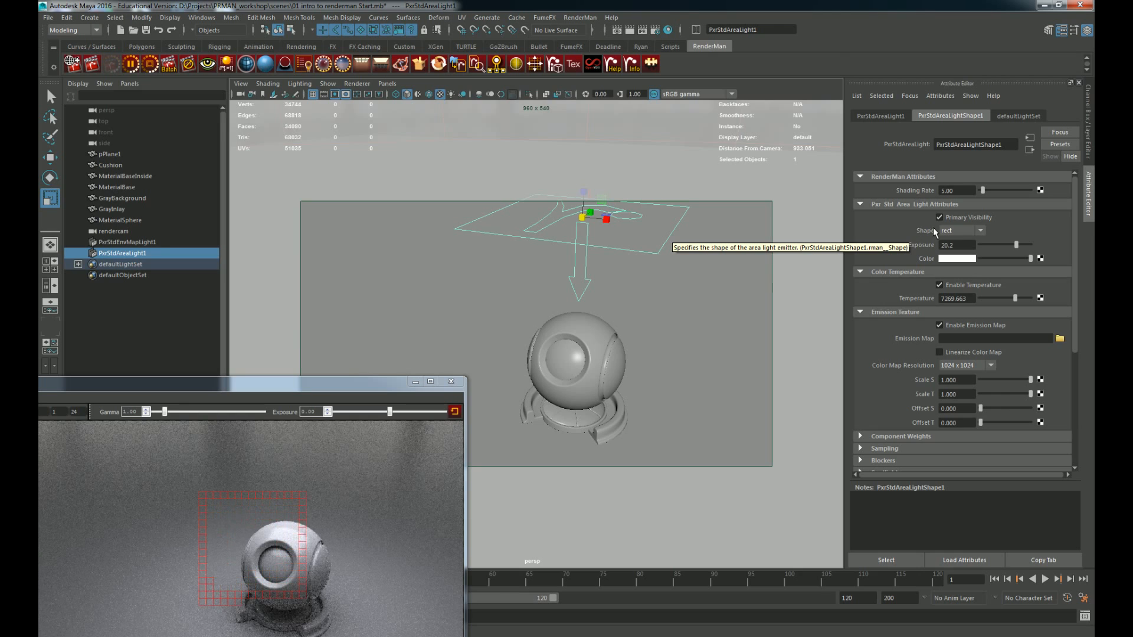
click(960, 236)
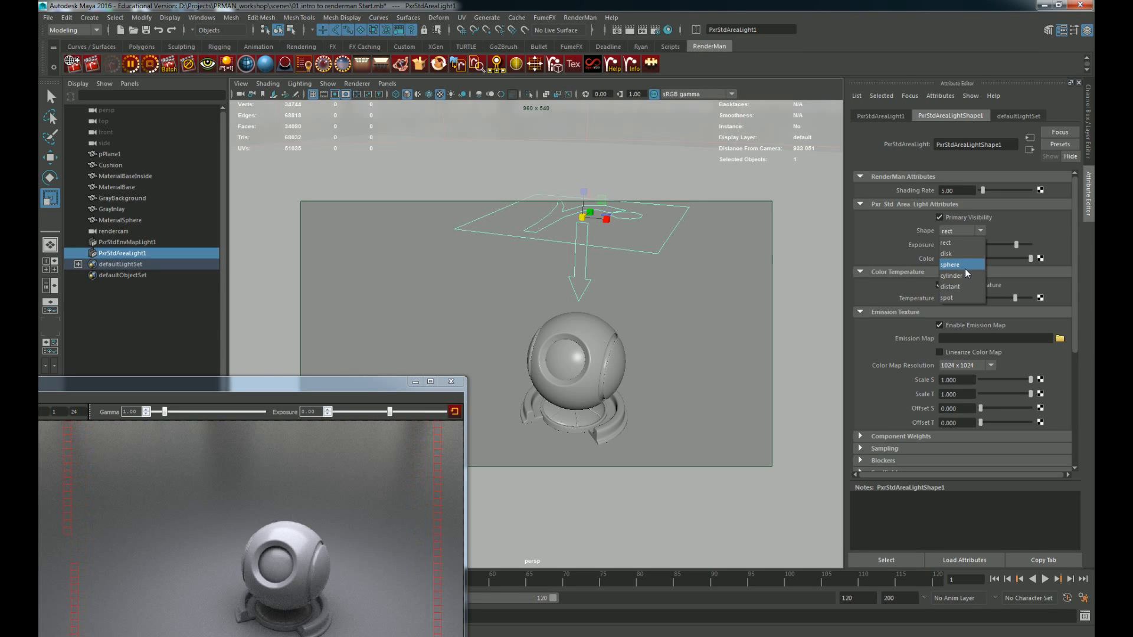
click(952, 286)
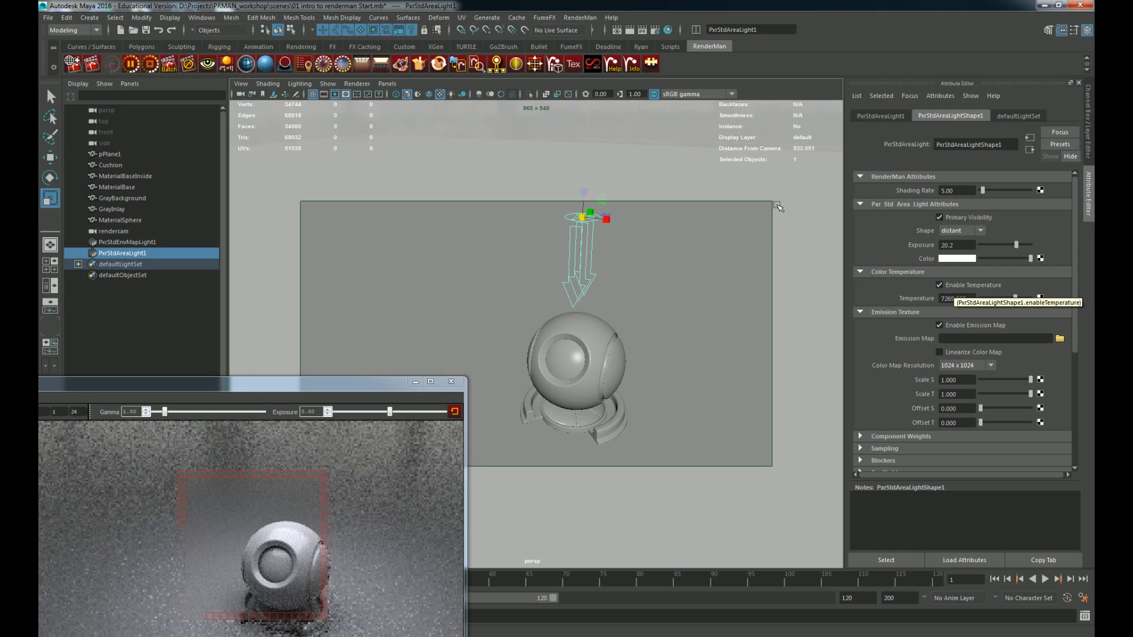
Step: Rotate the distant light to a slight tilt above the material ball and raise its exposure to 22.1
alt+drag(669, 257, 638, 254)
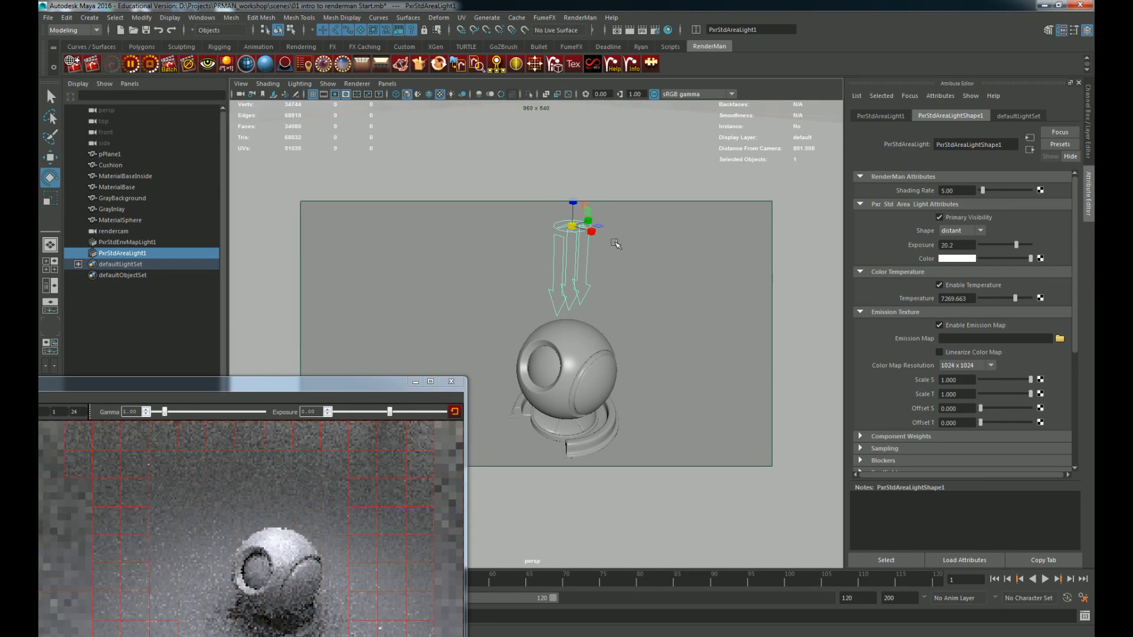
key(e)
drag(563, 209, 585, 213)
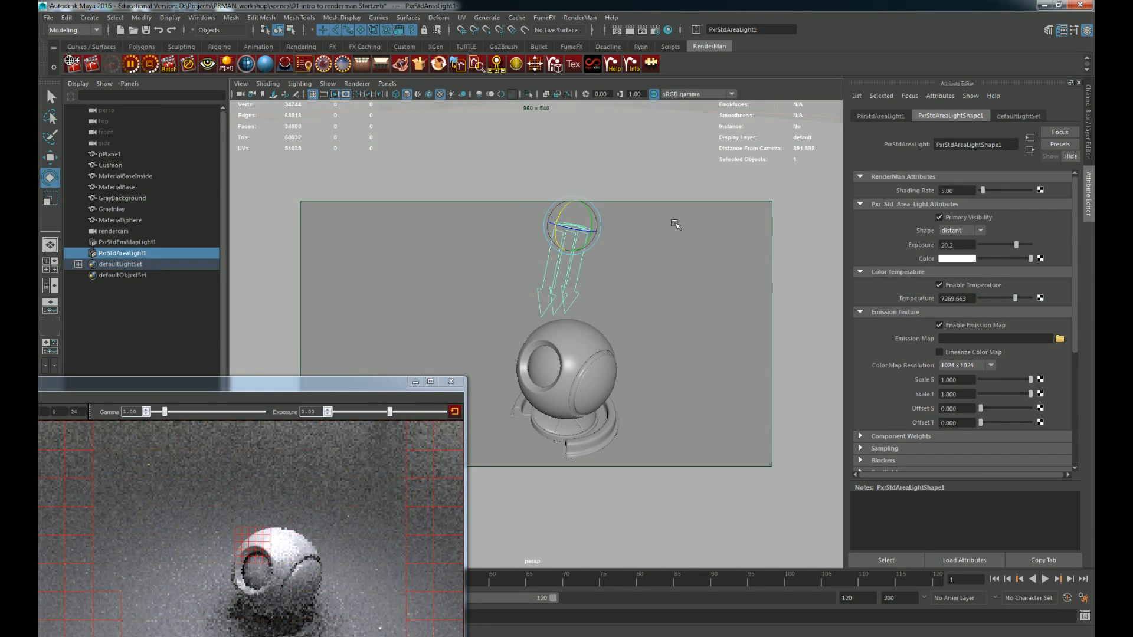
drag(1020, 244, 1019, 244)
Step: Turn off primary visibility on the environment map light and on the distant light
click(696, 316)
alt+right_drag(695, 316, 519, 334)
click(985, 218)
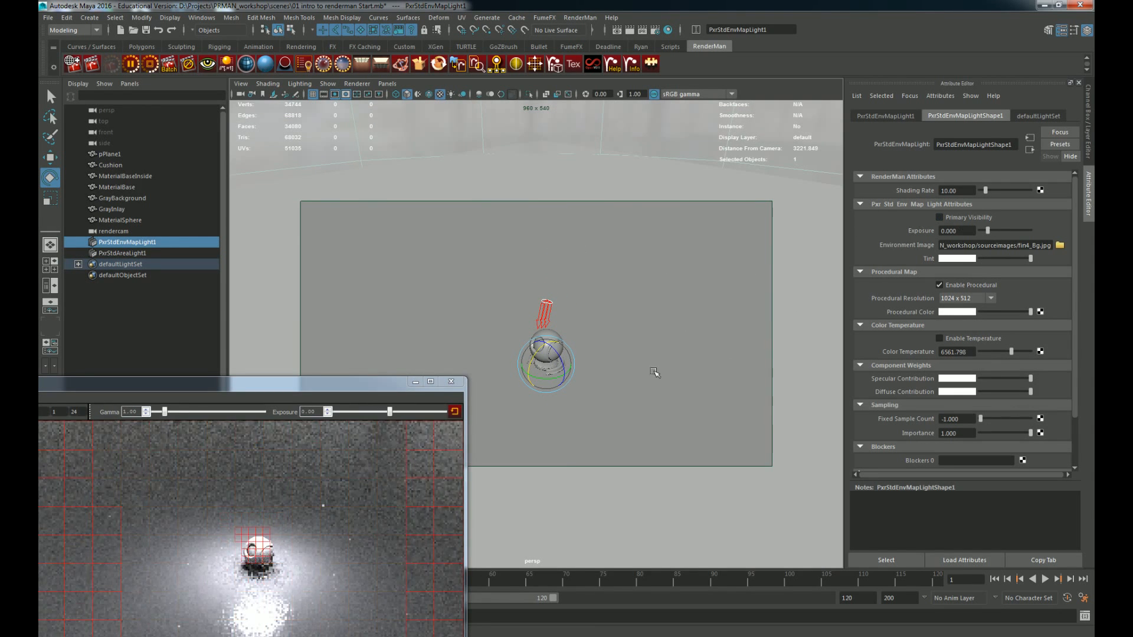
mouse_move(655, 372)
alt+mouse_down()
mouse_move(673, 318)
mouse_move(670, 370)
alt+mouse_up()
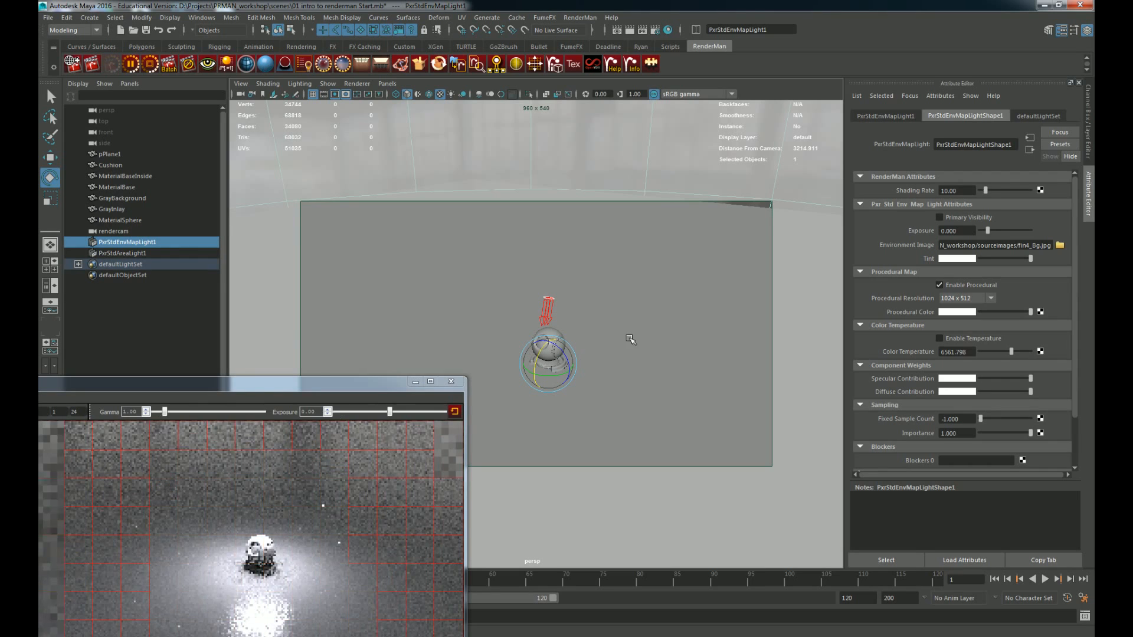
click(560, 308)
click(549, 309)
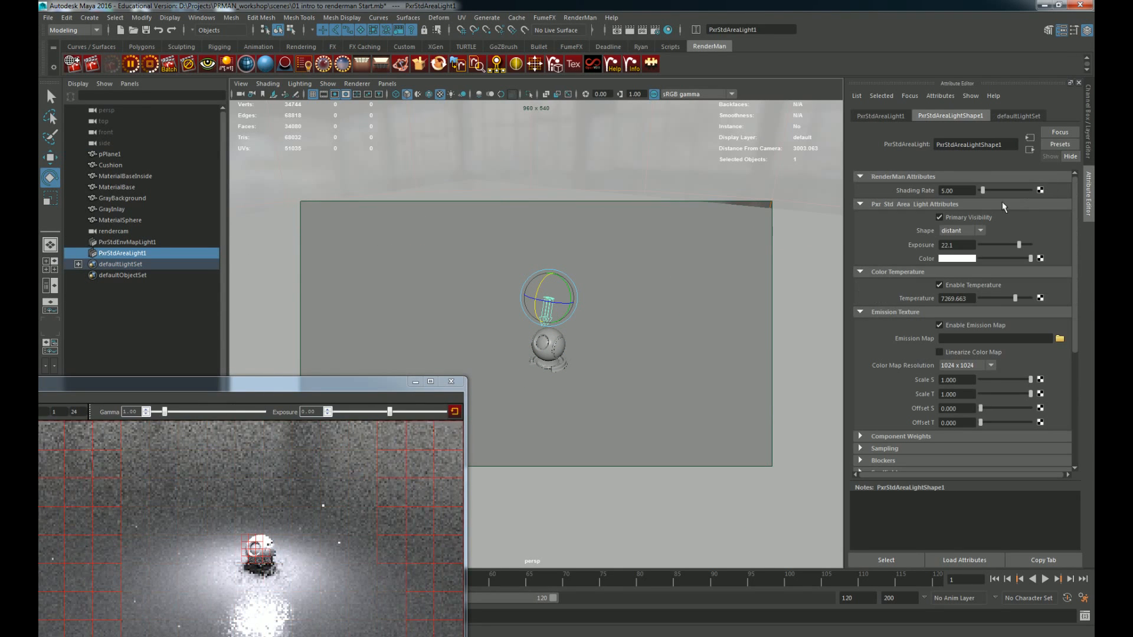
click(959, 219)
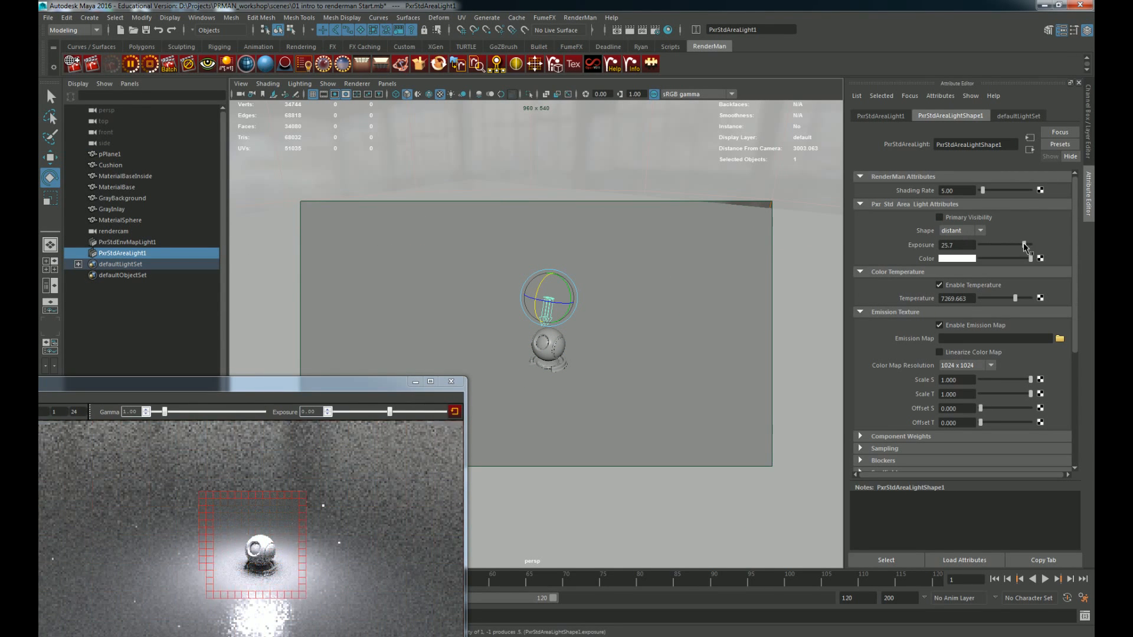
Step: Try different exposure levels on the distant light and set its exposure to 20
drag(1023, 244, 1003, 247)
text(2)
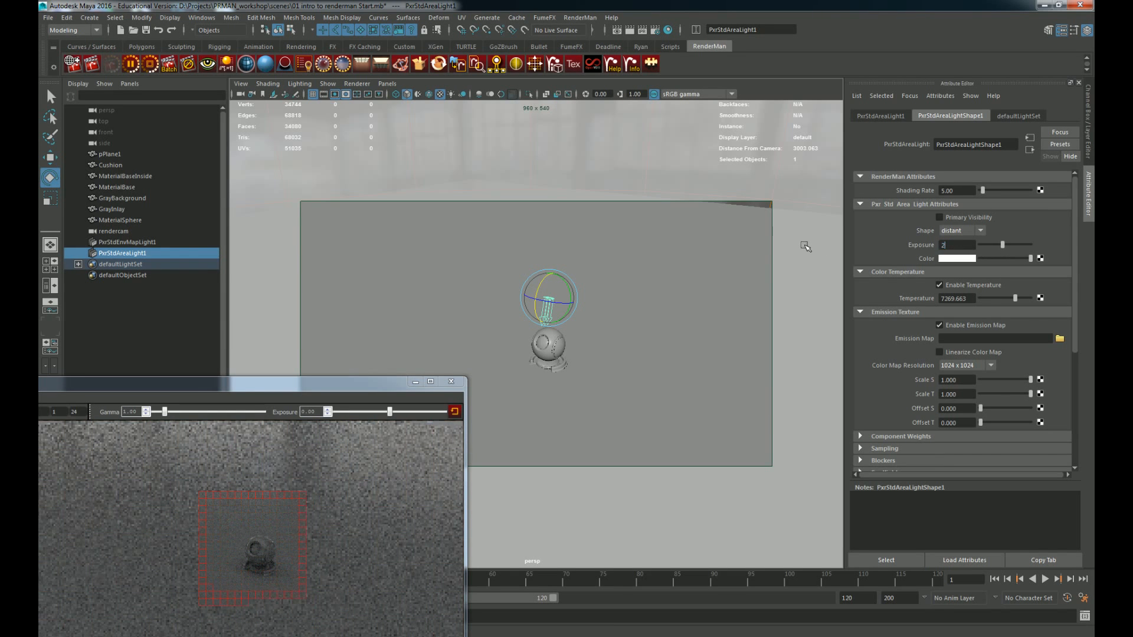
text(0)
key(Return)
Step: Delete the distant light, create a new RenderMan area light, and move it up above the material ball
scroll(642, 356, up, 5)
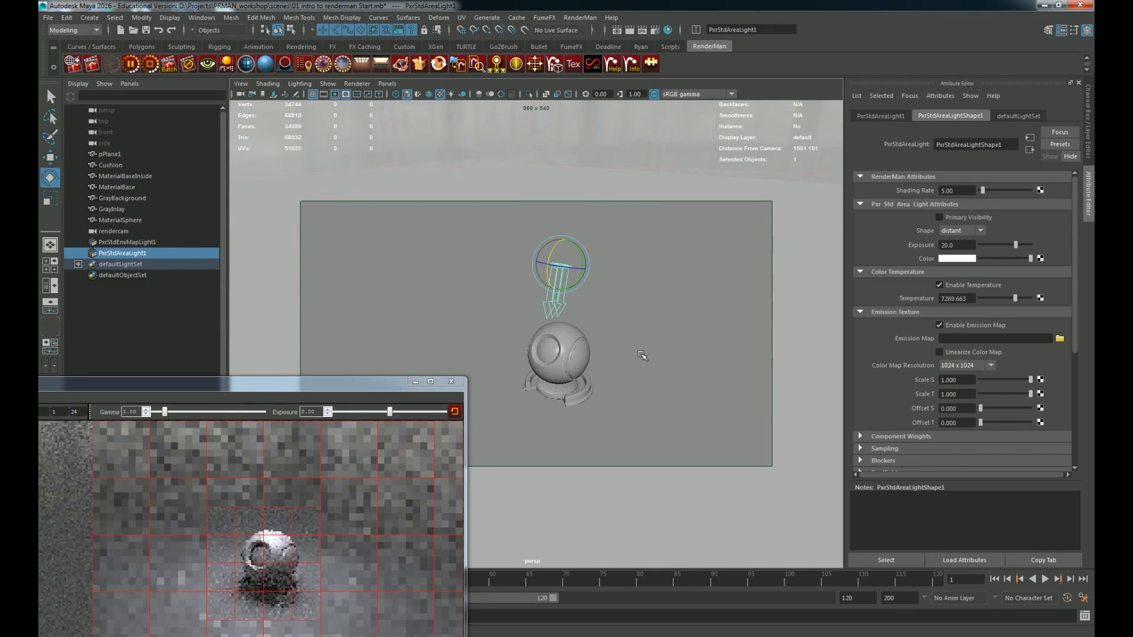
key(Delete)
click(341, 65)
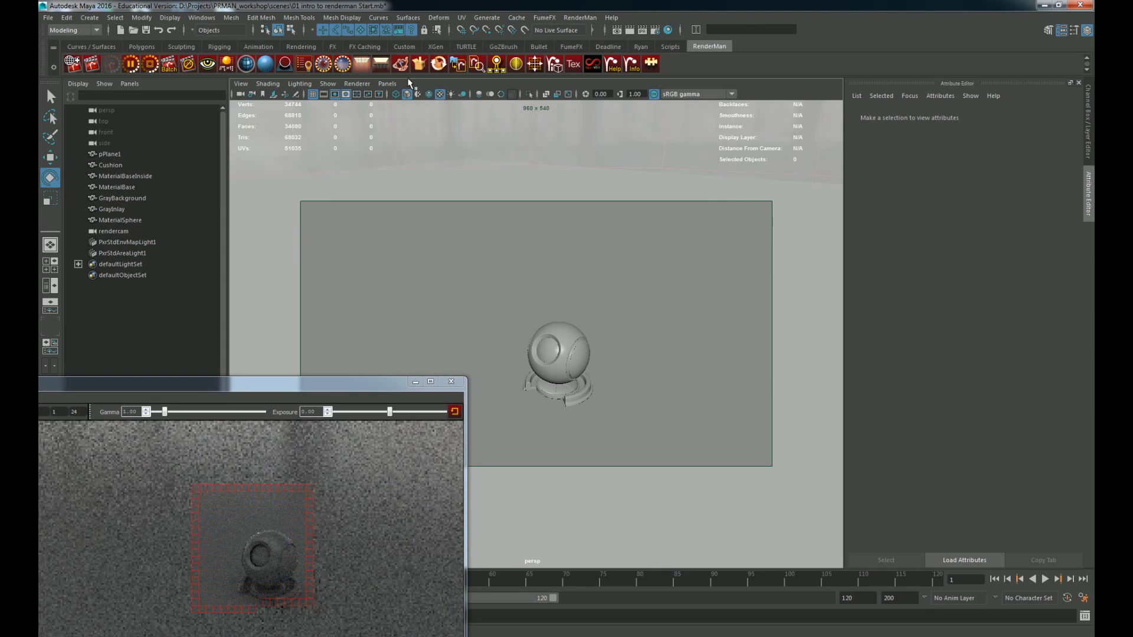
key(w)
drag(565, 366, 568, 201)
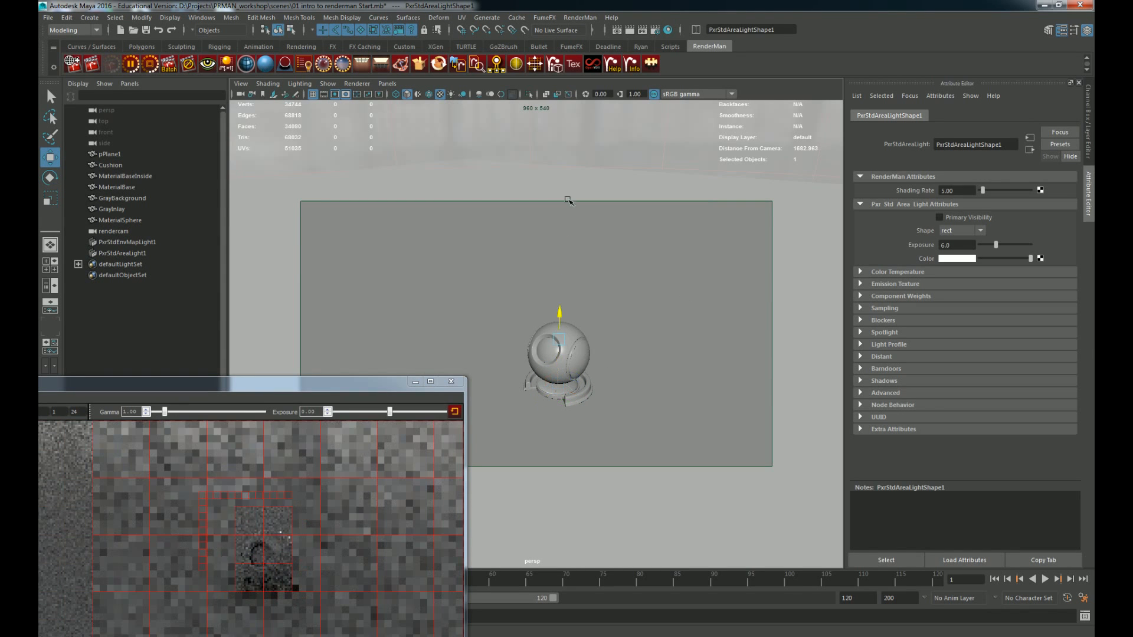
click(979, 230)
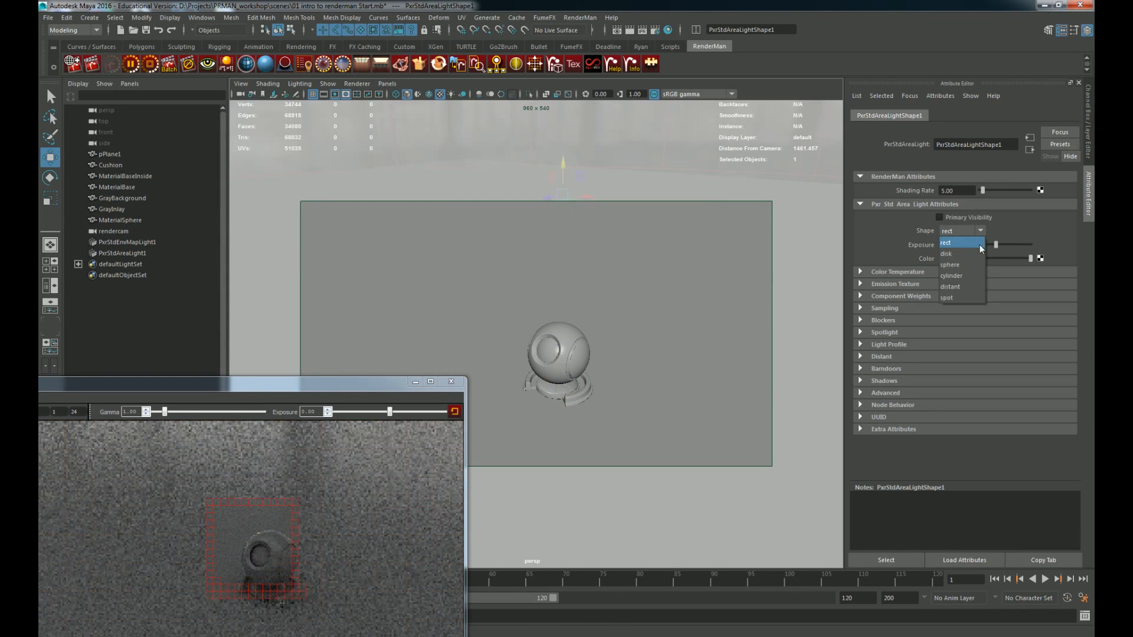
click(975, 284)
key(ctrl+z)
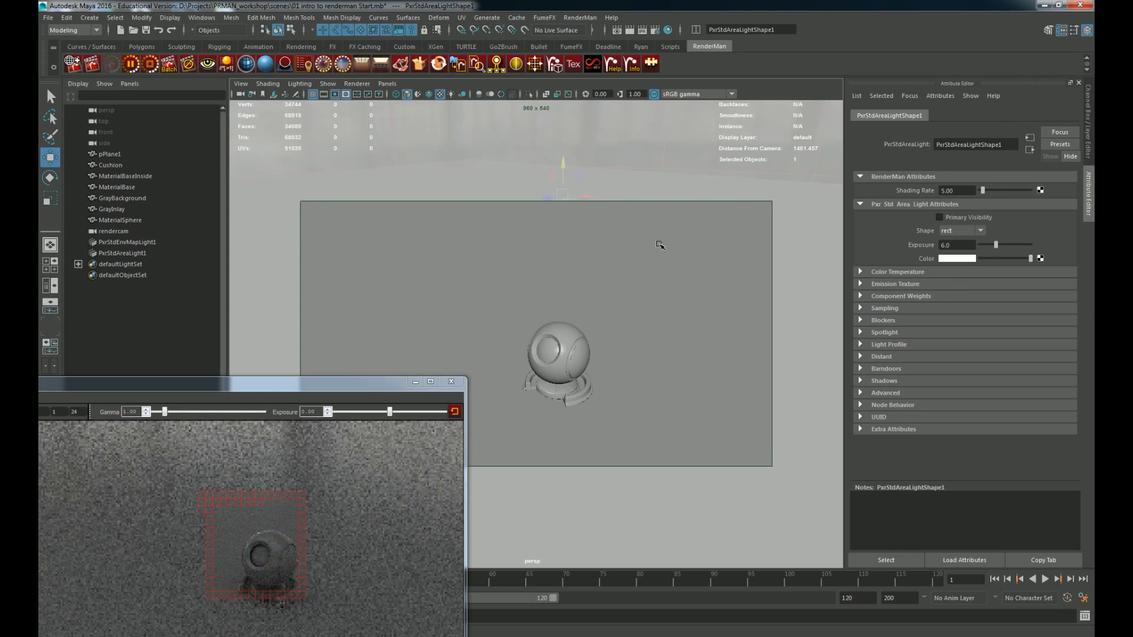
Step: Select the new area light above the material ball and scale it up uniformly
click(660, 244)
click(579, 270)
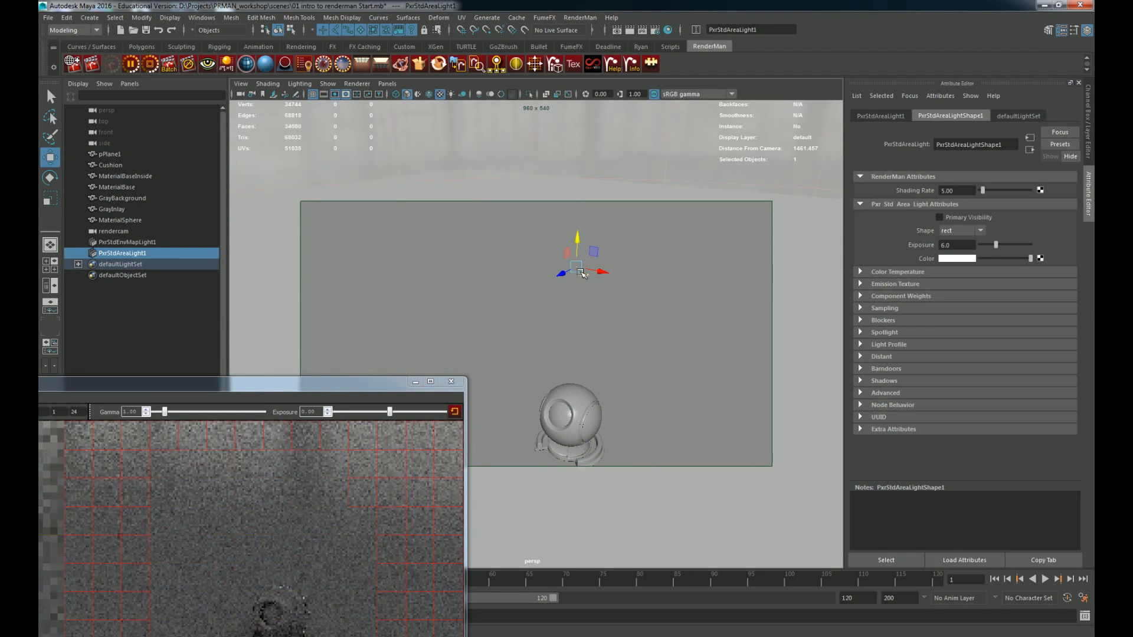
key(r)
drag(579, 269, 689, 318)
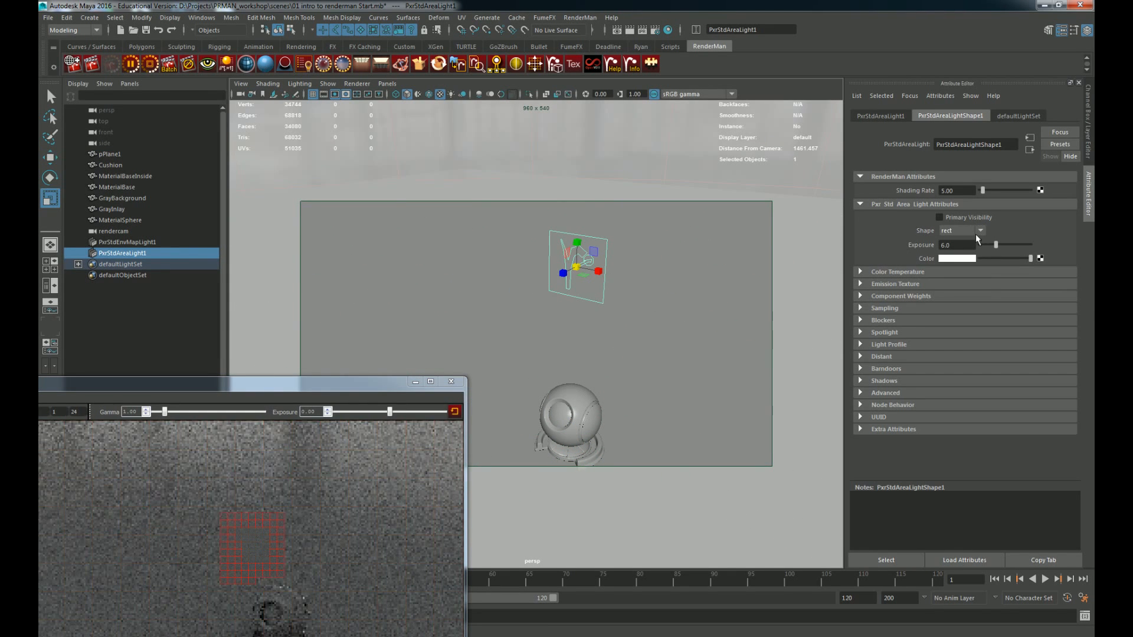
Step: Set the new area light's shape to distant and rotate it to point down toward the material ball
click(976, 234)
click(976, 285)
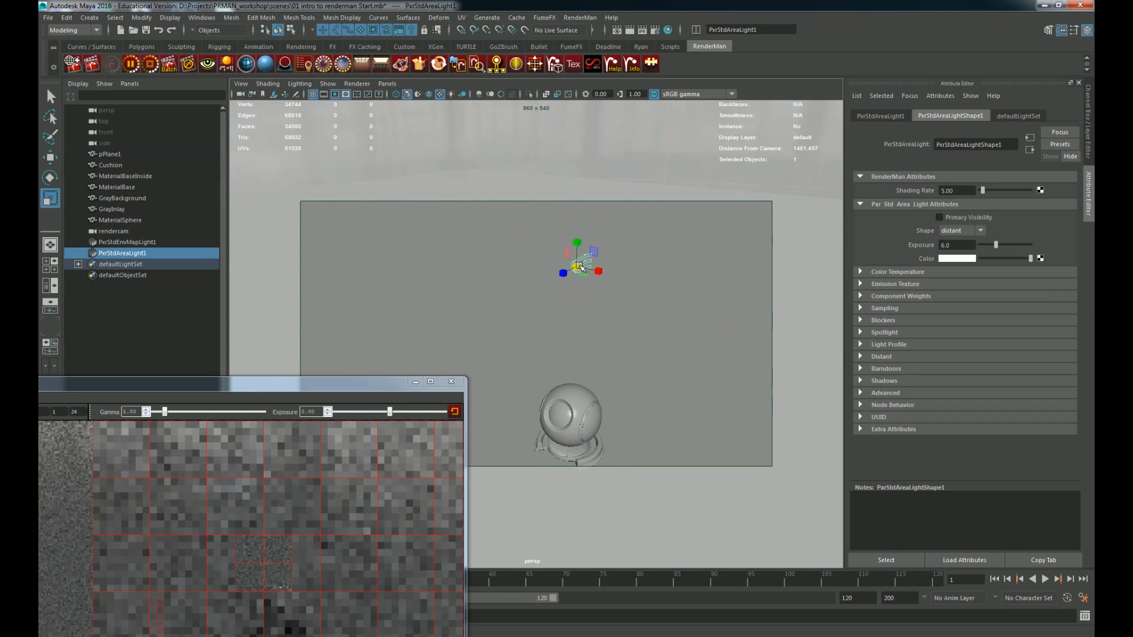
key(e)
mouse_move(564, 260)
mouse_down()
mouse_move(598, 235)
mouse_move(656, 228)
mouse_up()
Step: Delete the environment map light surrounding the scene so only the distant light remains
scroll(511, 256, down, 15)
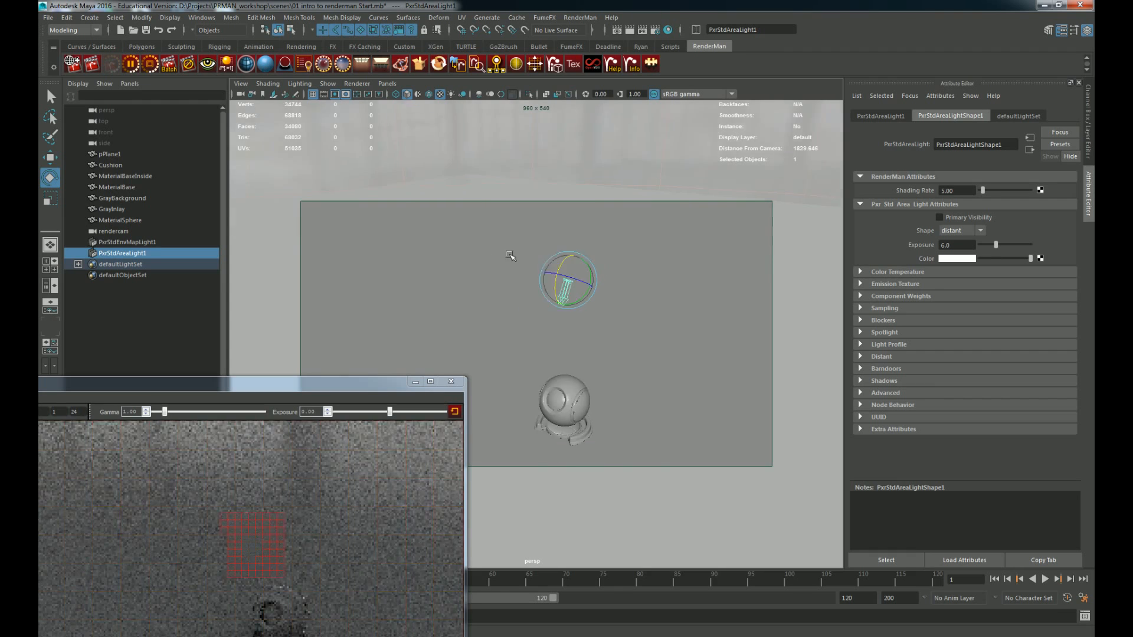
click(603, 227)
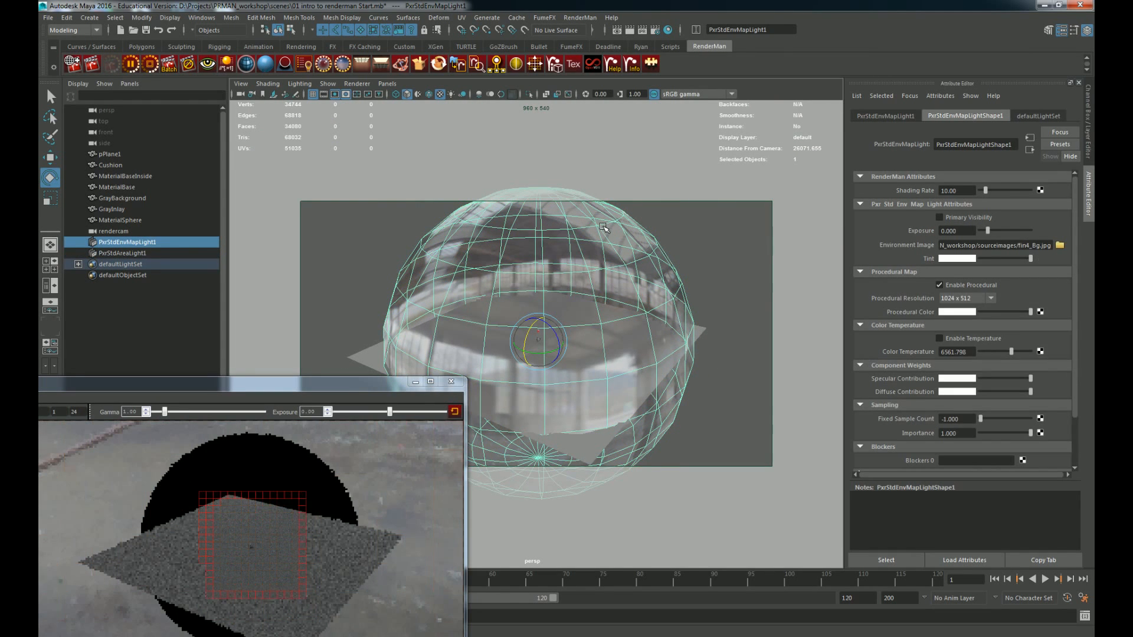
key(Delete)
scroll(683, 362, up, 15)
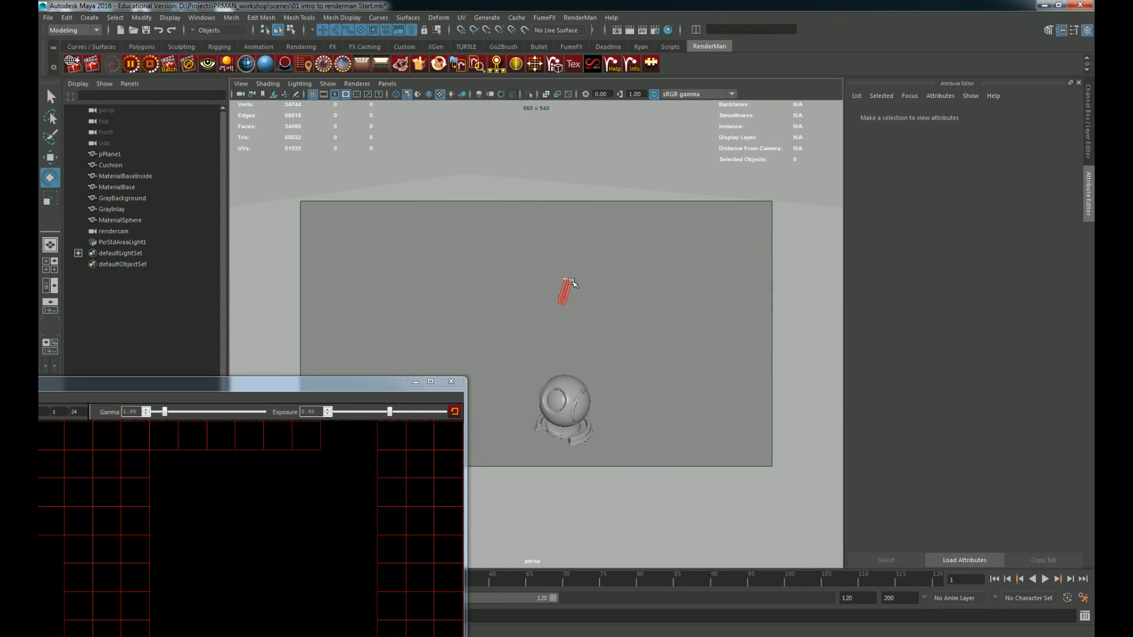
Step: Try a higher exposure on the distant light, undo it, and restart the interactive RenderMan render
click(570, 284)
drag(996, 246, 1025, 252)
key(ctrl+z)
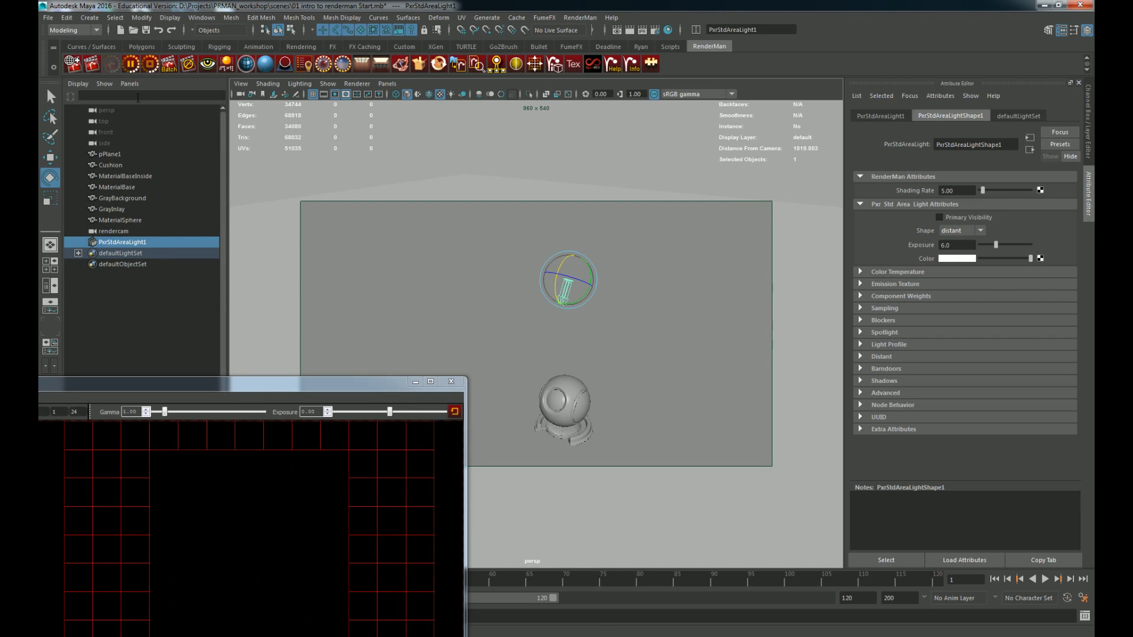
click(128, 66)
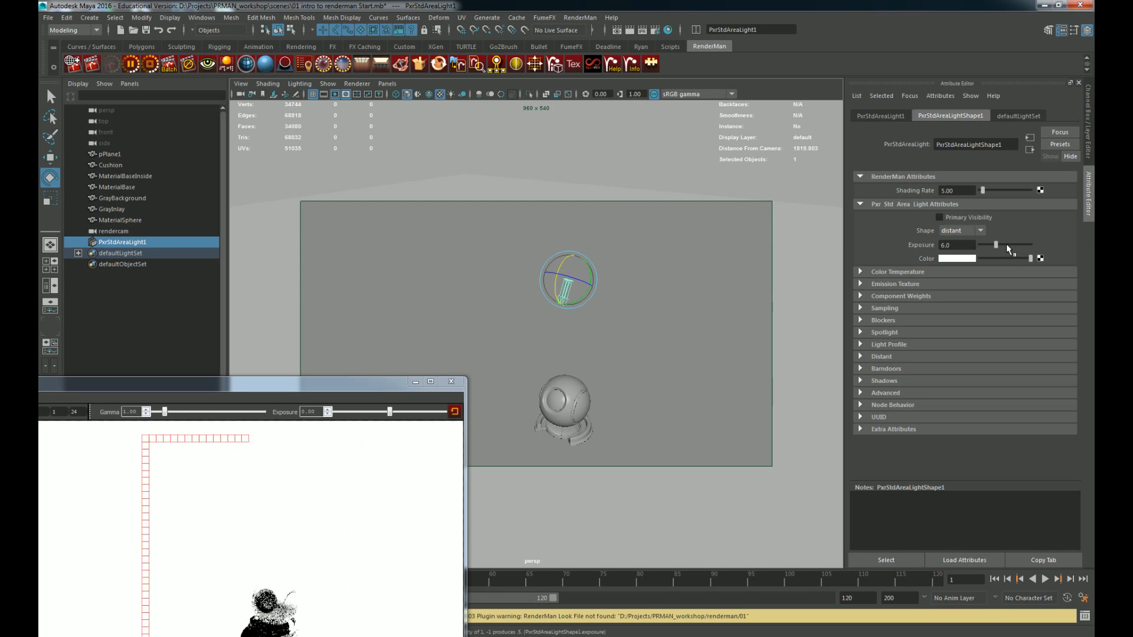
Step: Undo the recent light edits back to the environment light and rect area light, and set the area light's shape to distant
click(817, 235)
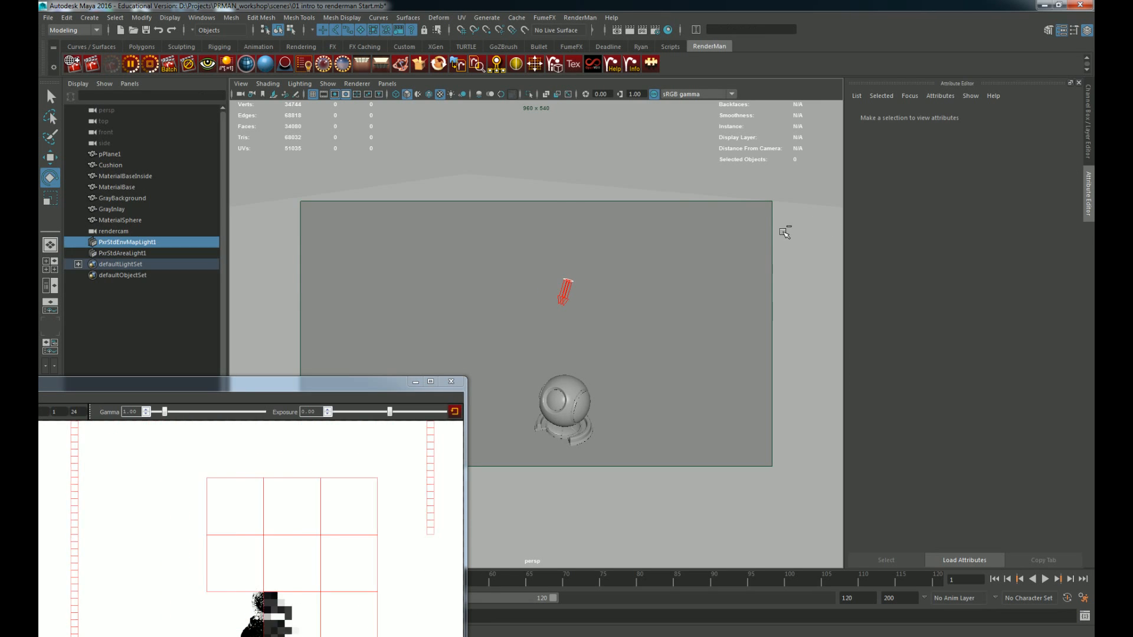
key(ctrl+z)
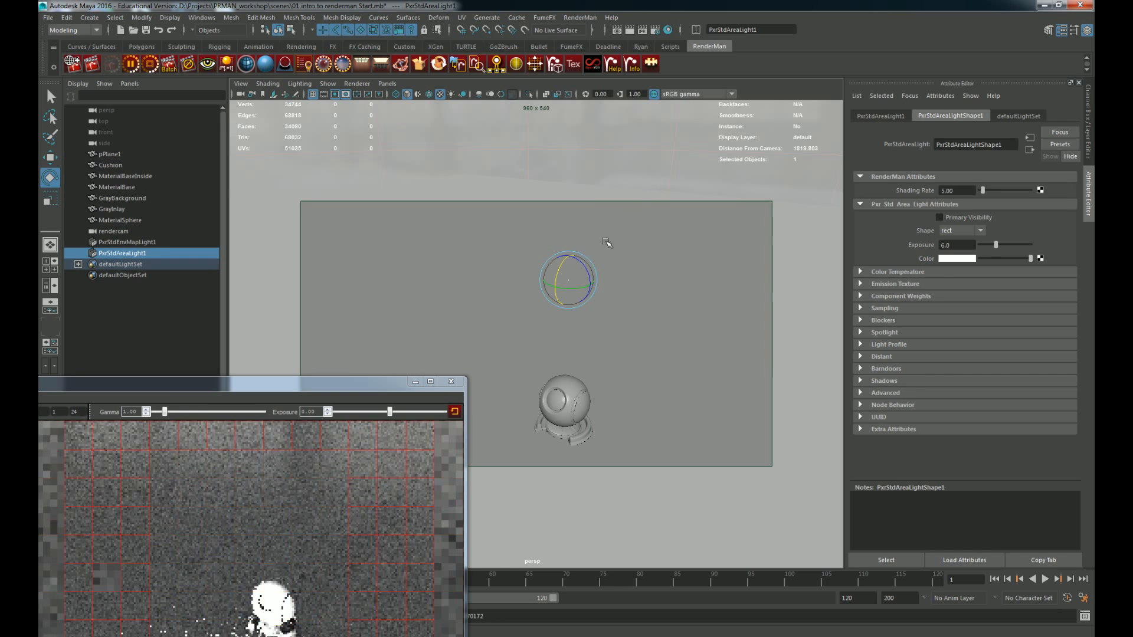
click(981, 230)
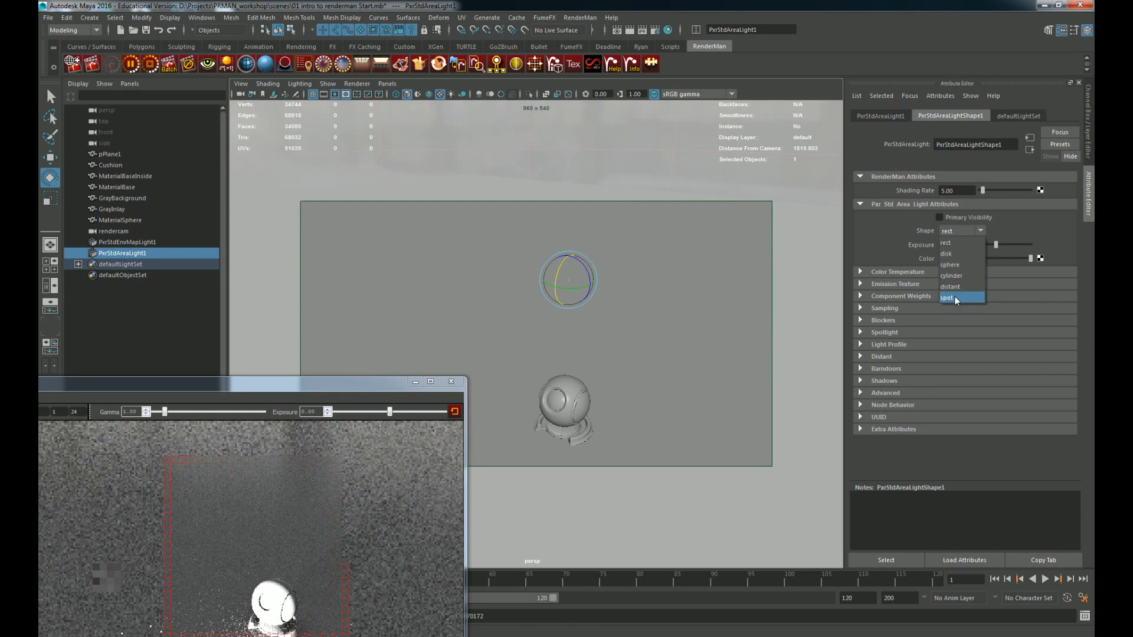
click(951, 286)
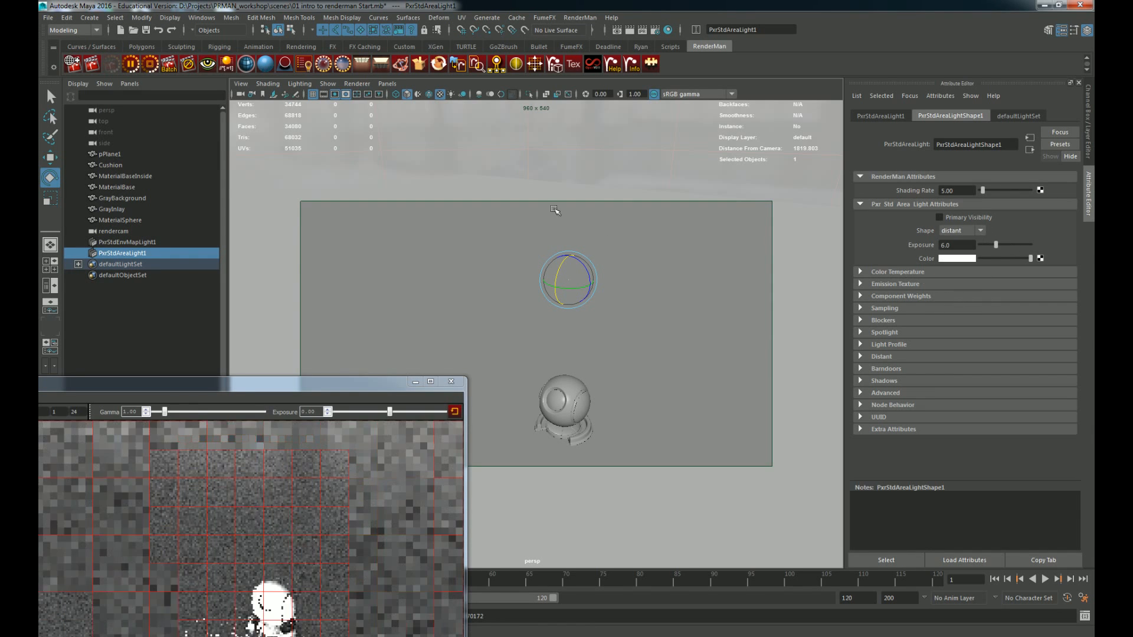
Step: Restart the interactive render and raise the distant light's exposure to 11.5
click(152, 65)
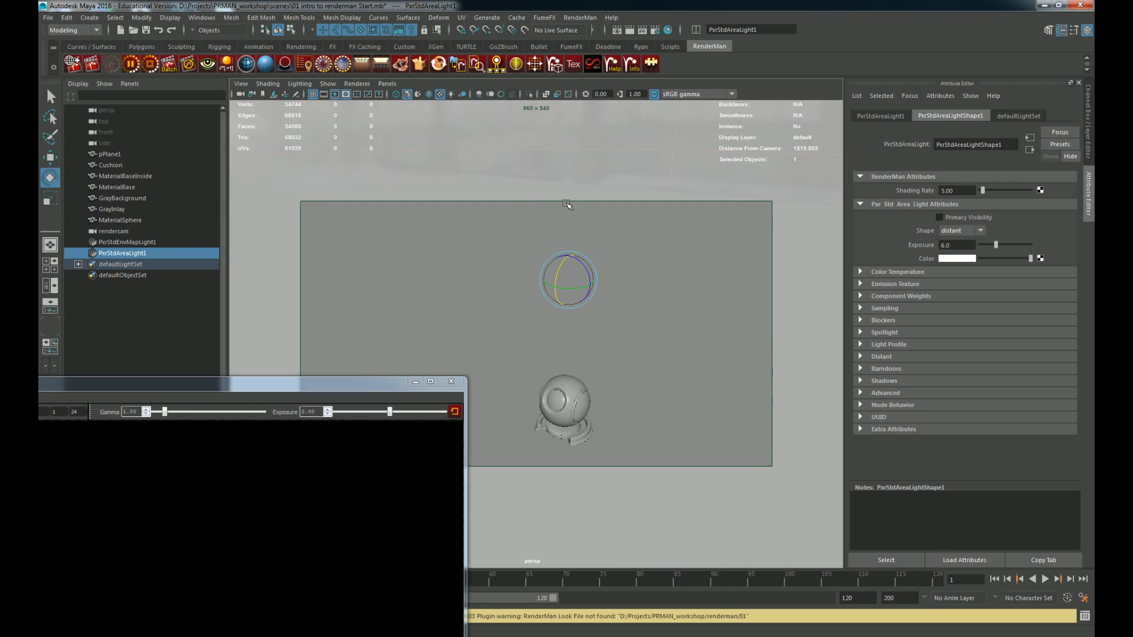
scroll(566, 208, up, 3)
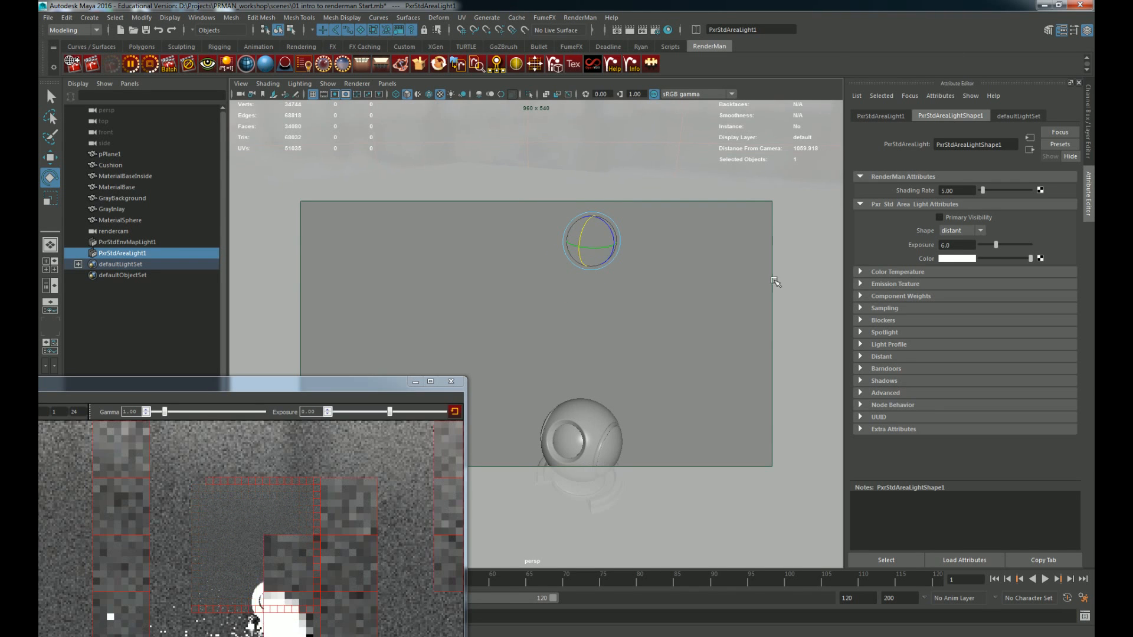
drag(998, 248, 1006, 246)
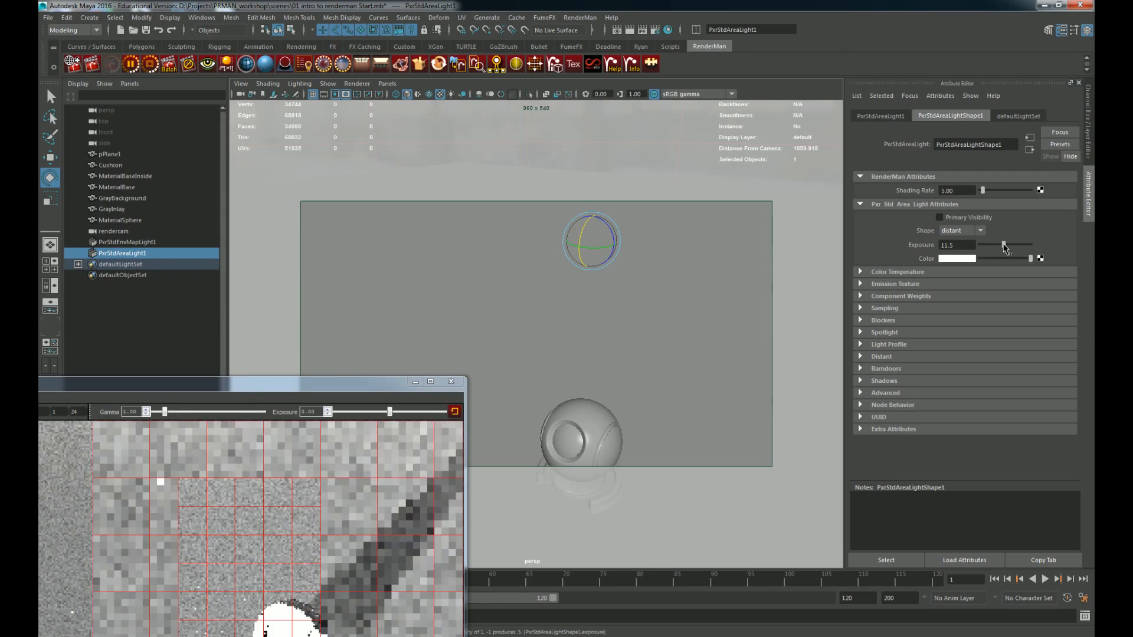
scroll(571, 356, down, 4)
key(w)
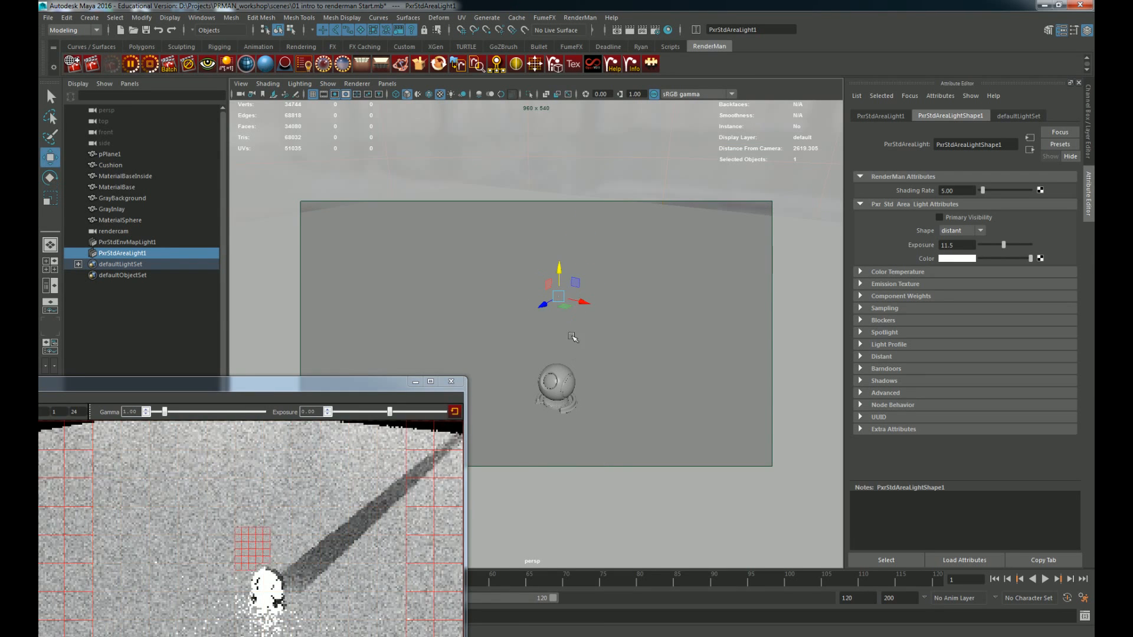
key(r)
key(w)
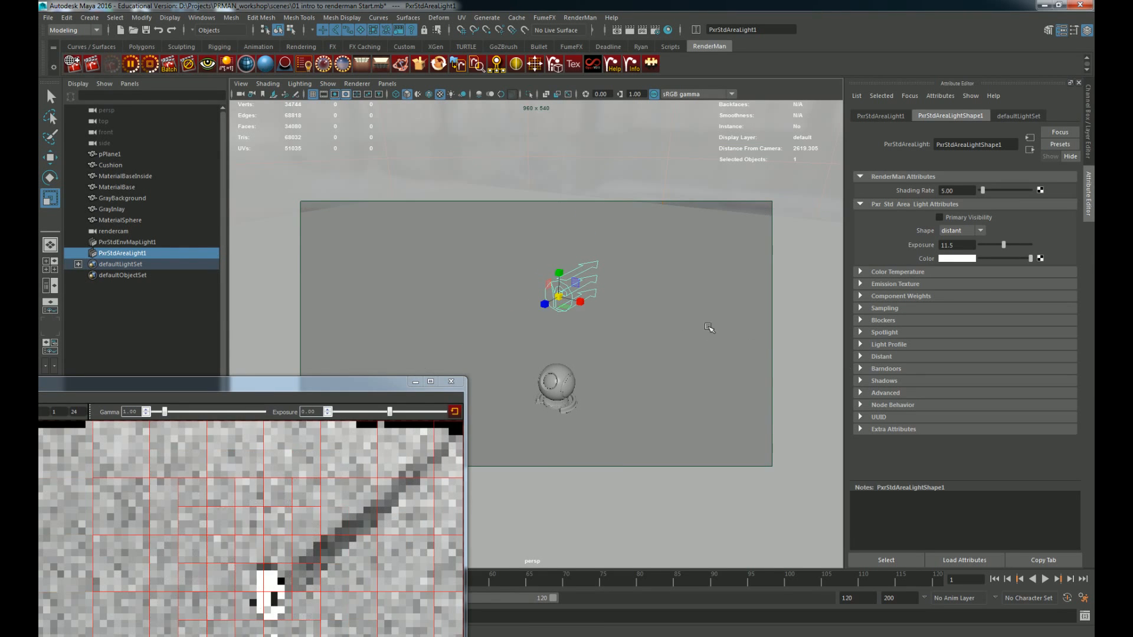
Step: Set the distant light's exposure to 1.0 and rotate it to shine diagonally down toward the material ball
key(e)
drag(555, 270, 608, 253)
drag(1003, 244, 828, 248)
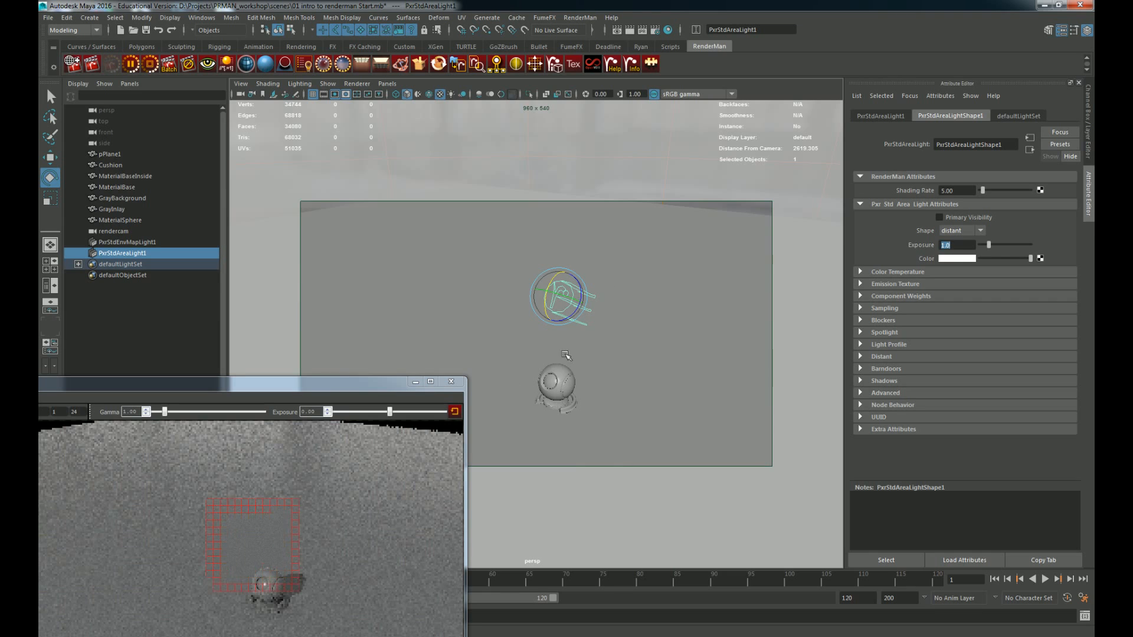
alt+drag(564, 354, 530, 370)
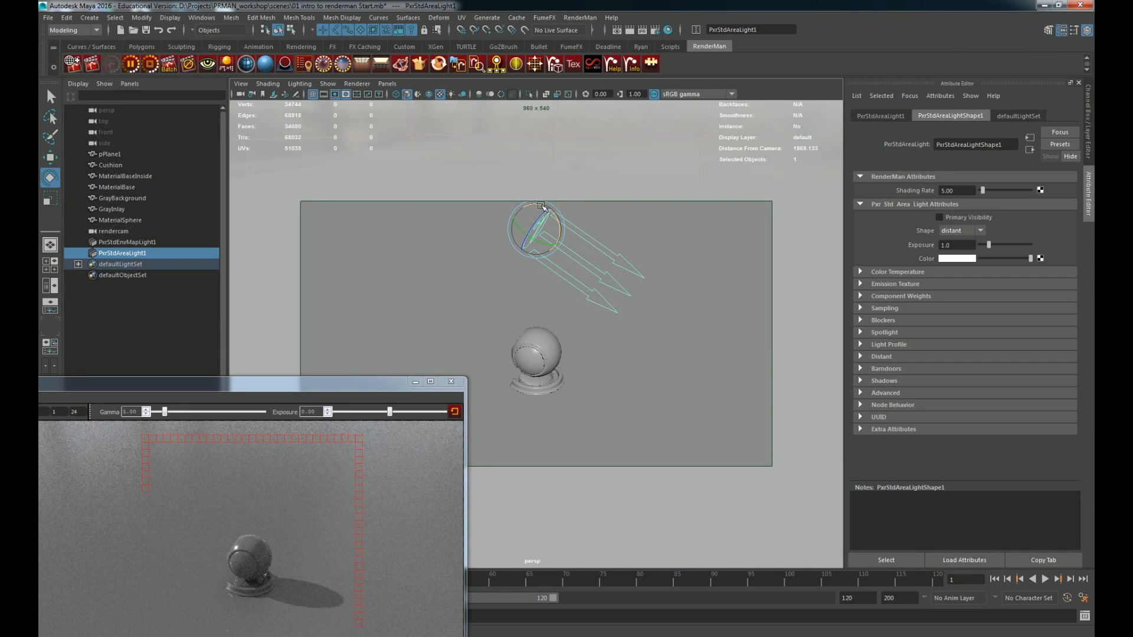
drag(545, 206, 551, 214)
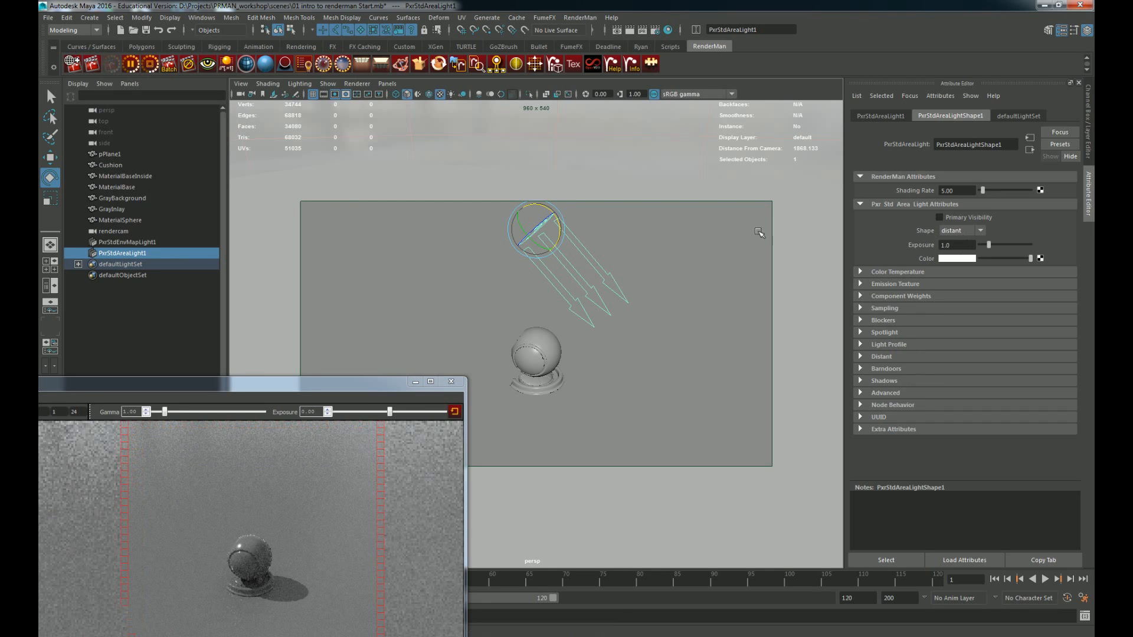
mouse_move(562, 258)
alt+mouse_down()
mouse_move(590, 296)
mouse_move(678, 306)
mouse_move(789, 299)
mouse_move(537, 316)
mouse_move(515, 265)
mouse_move(576, 266)
alt+mouse_up()
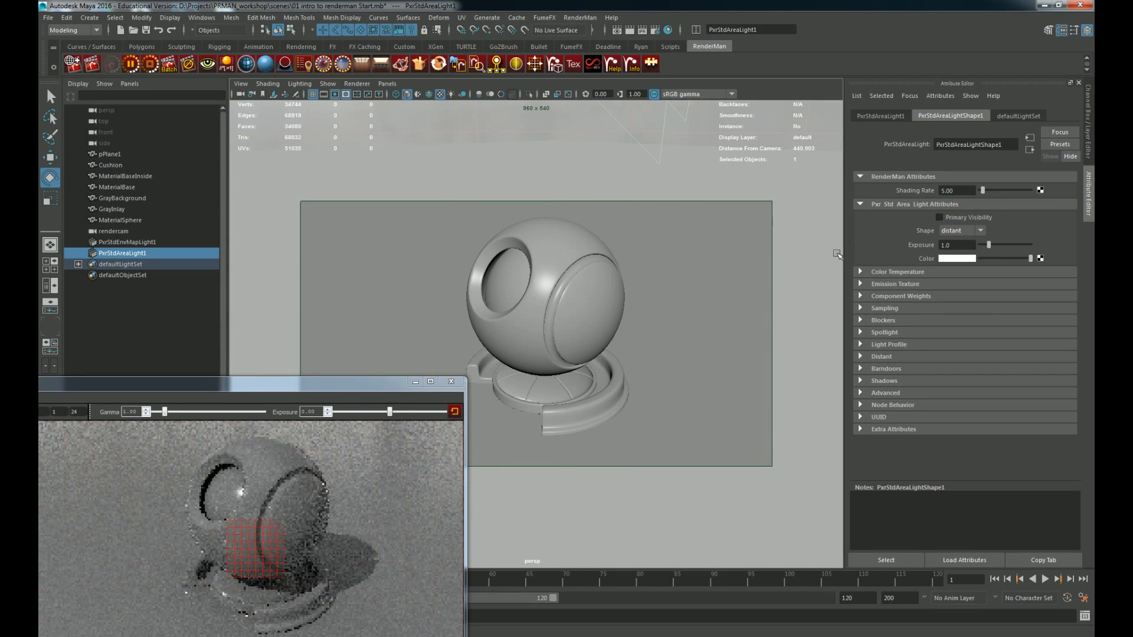
Step: Set the area light's shape to spot and restart the interactive RenderMan render
click(968, 230)
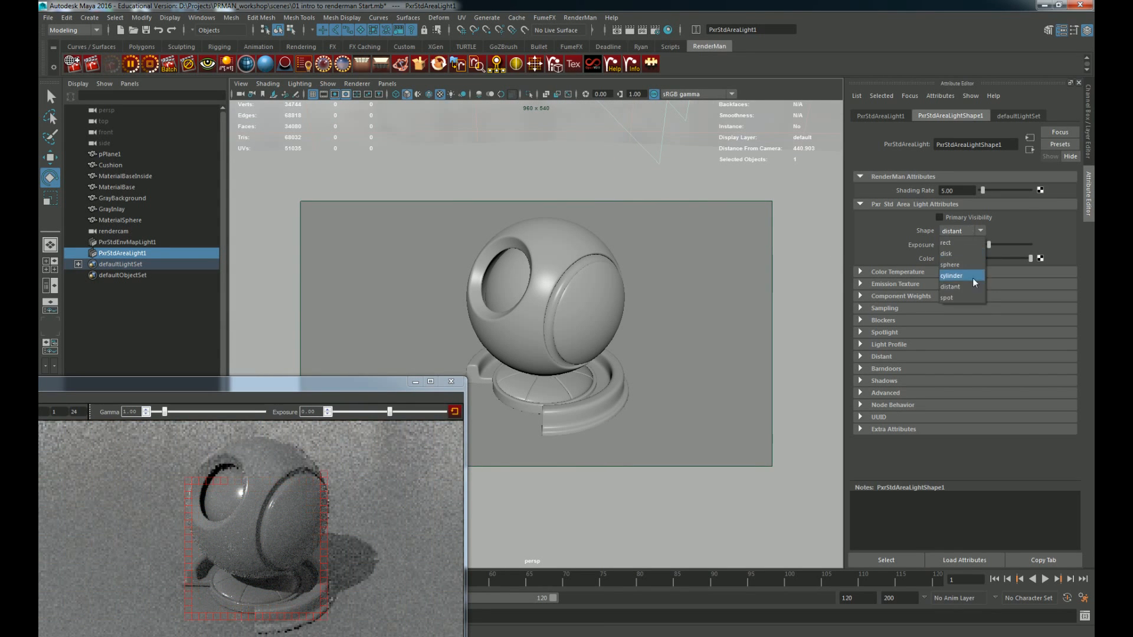
click(965, 298)
alt+right_drag(708, 265, 531, 266)
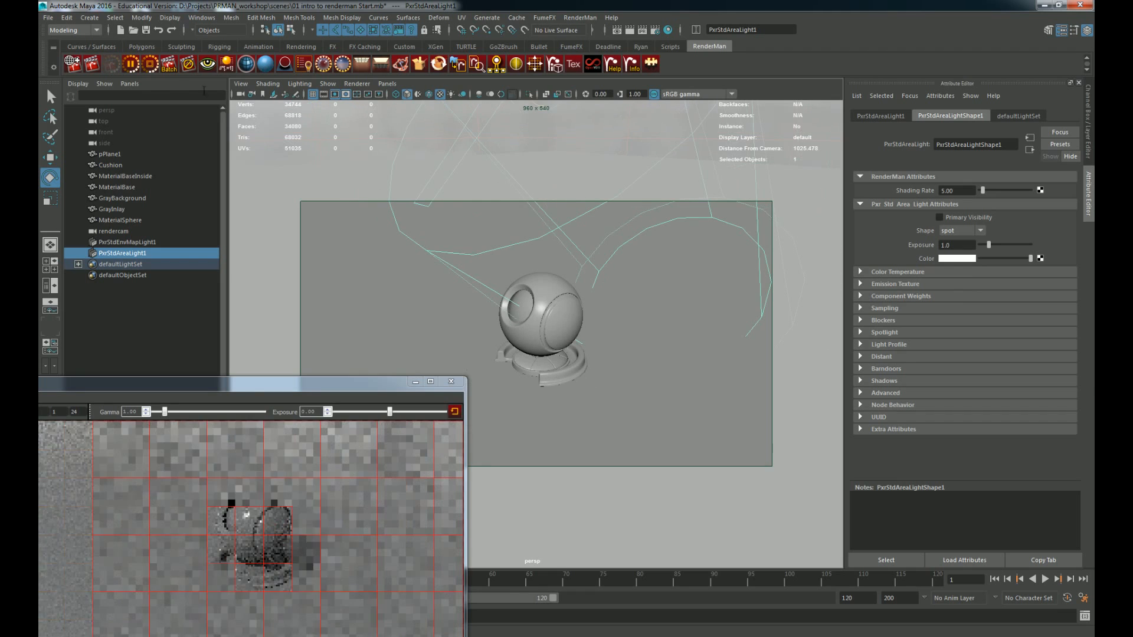
click(151, 65)
click(111, 64)
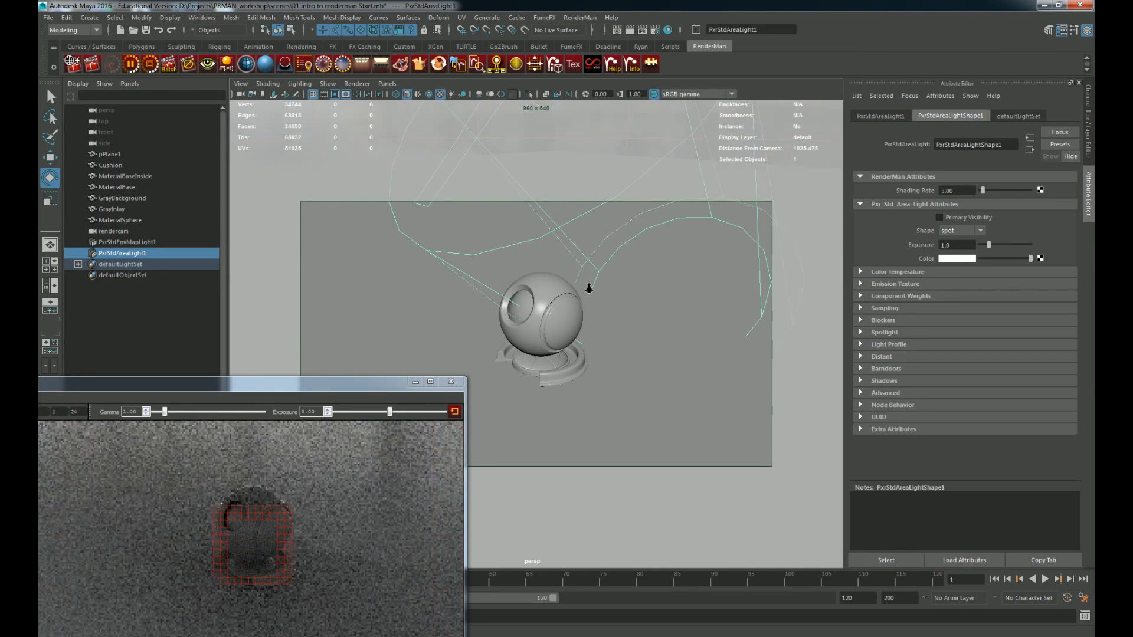
Step: Move the spotlight up and away from the material ball and set its exposure to 26.5
alt+right_drag(587, 289, 519, 292)
key(w)
drag(550, 267, 292, 140)
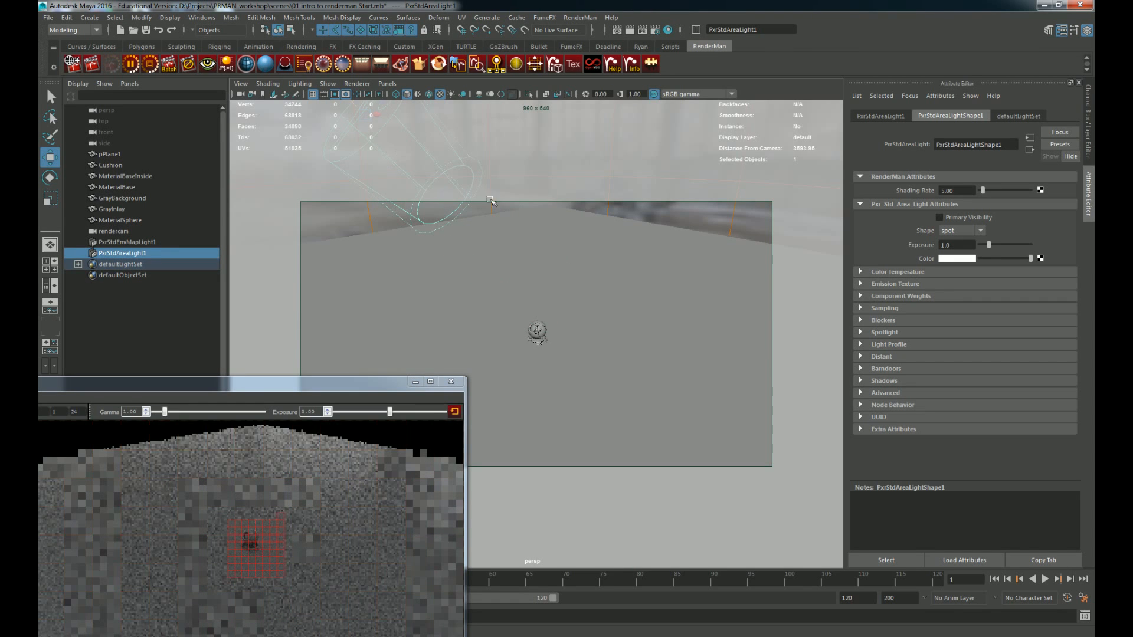
key(e)
alt+drag(493, 201, 531, 248)
alt+middle_drag(451, 204, 553, 240)
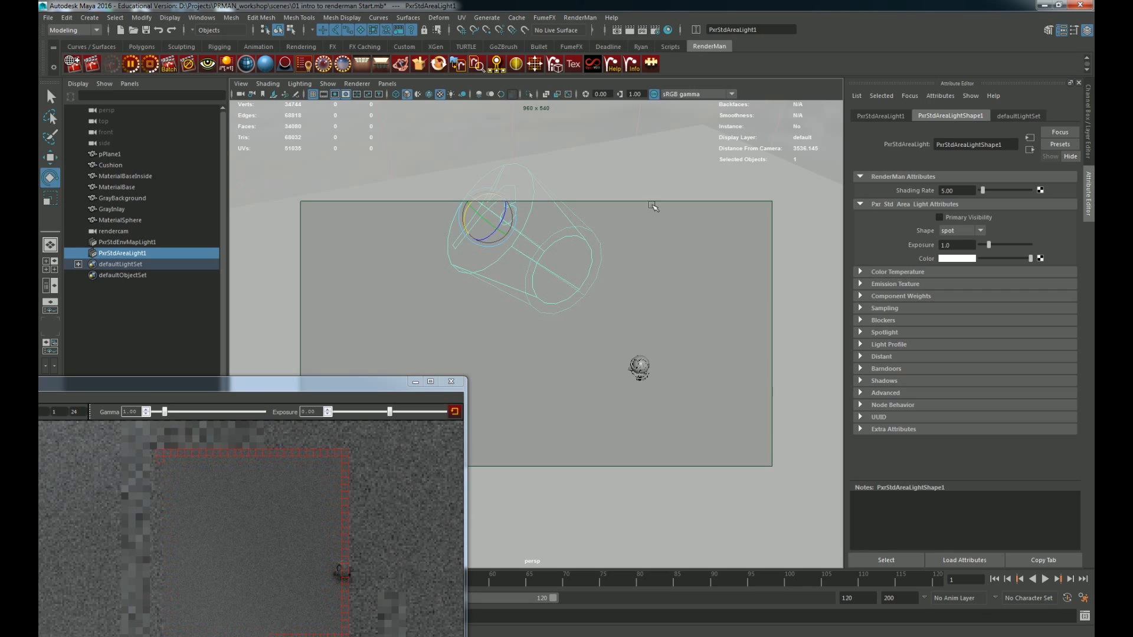
drag(991, 246, 993, 247)
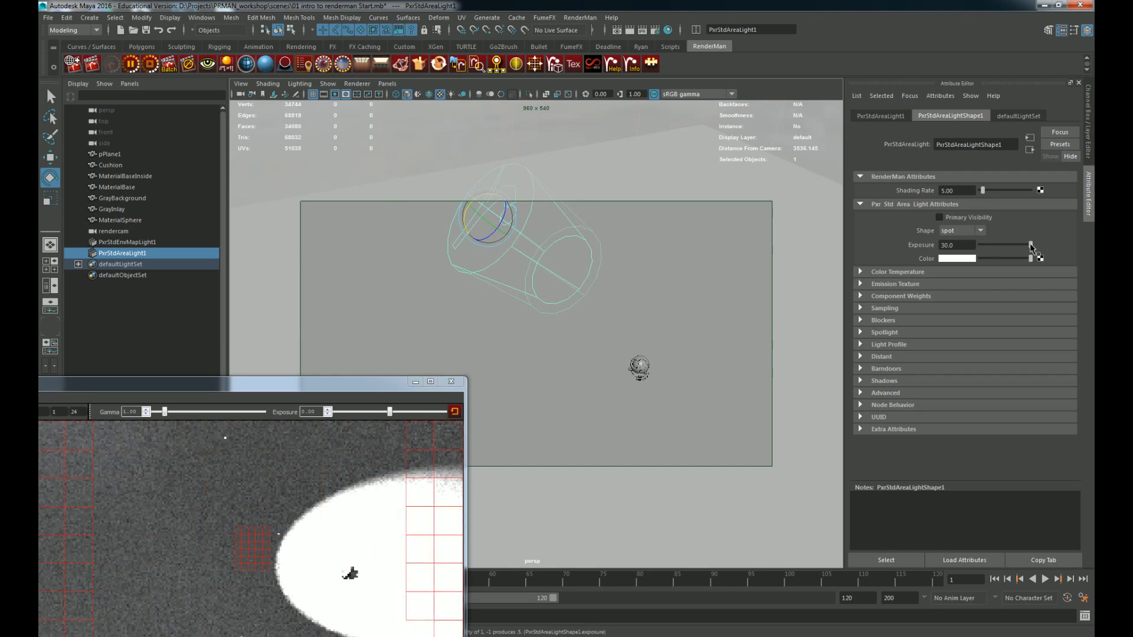
drag(1023, 246, 1025, 244)
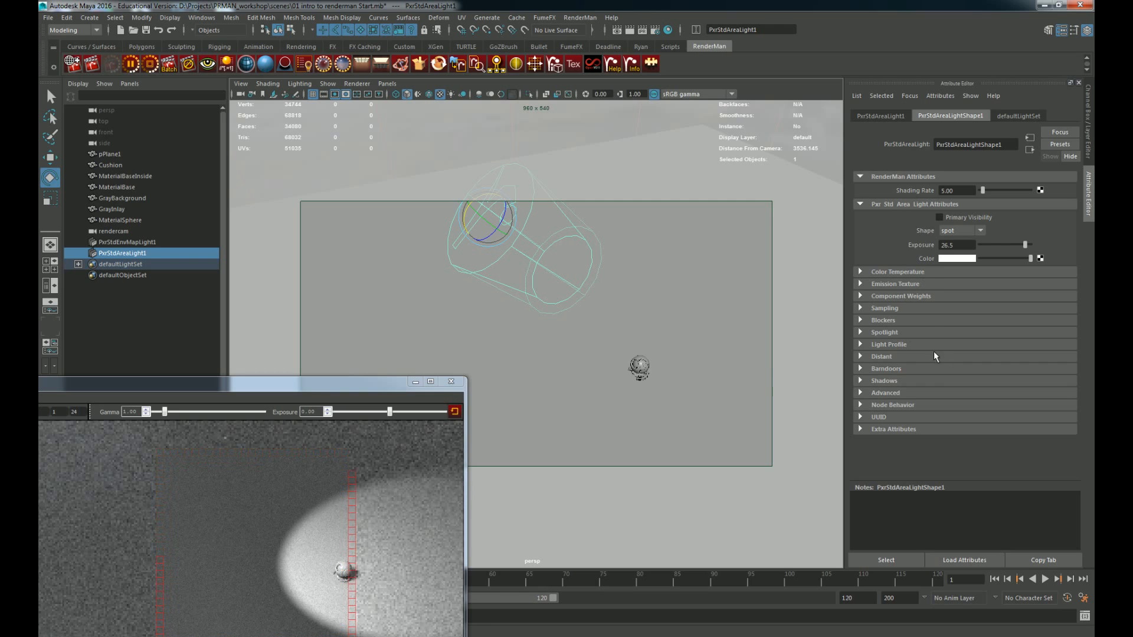
Step: Narrow the spotlight's cone angle to about 10.7 and set its penumbra angle to 10
click(882, 332)
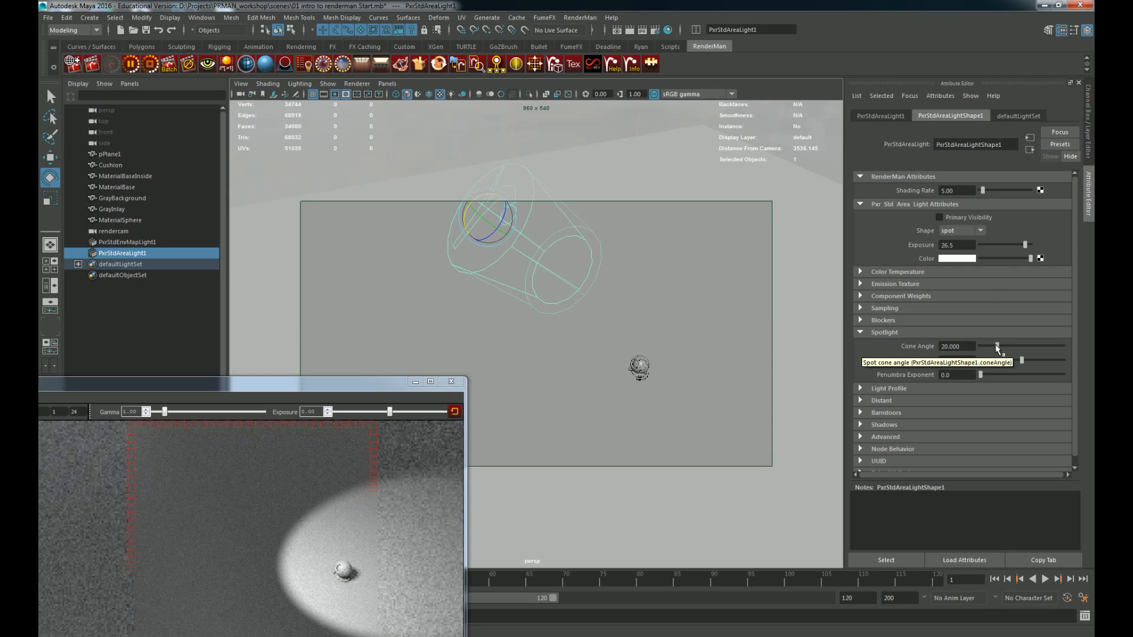
drag(997, 348, 966, 363)
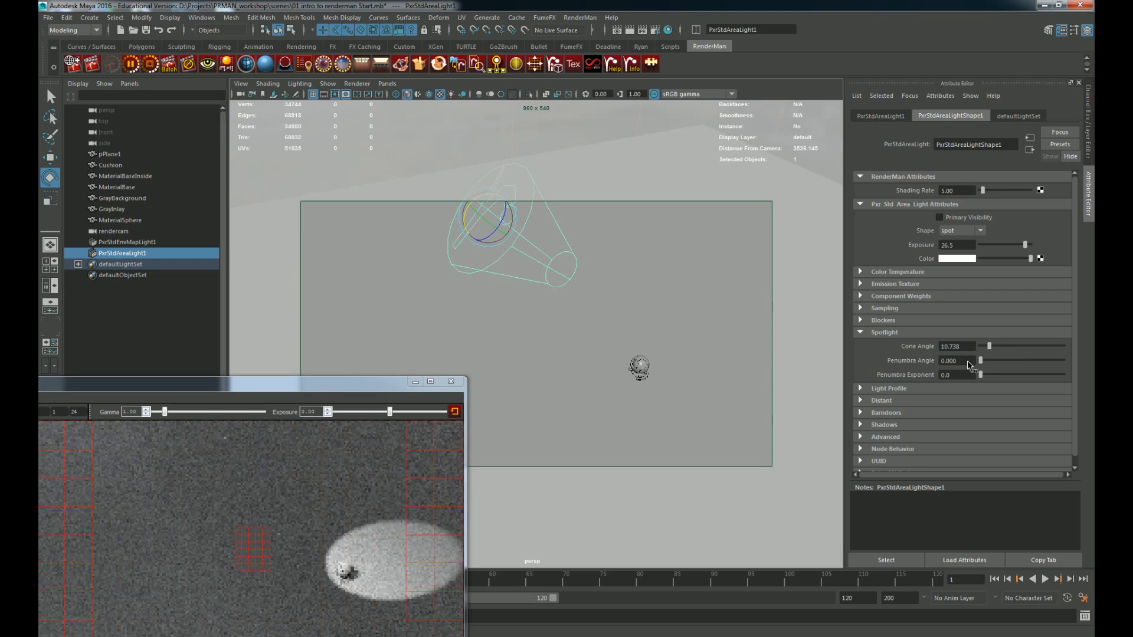
drag(1055, 364, 1066, 364)
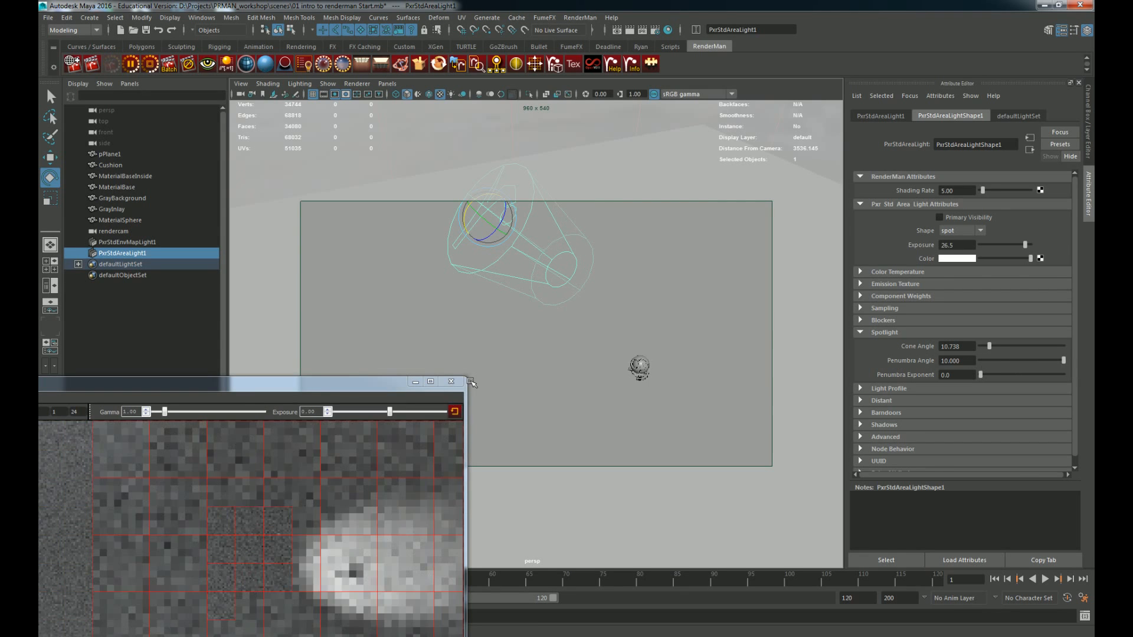
Step: Move the spotlight to the other side of the material ball and try a penumbra exponent of 0.4, returning it to 0
alt+drag(526, 346, 608, 360)
key(w)
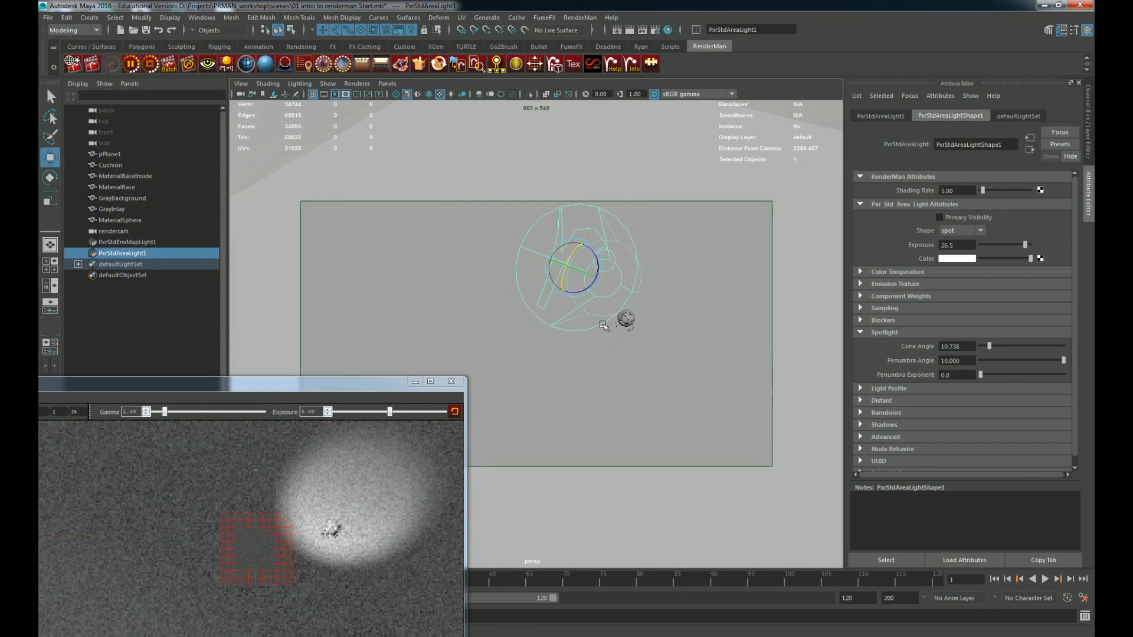
drag(588, 240, 812, 317)
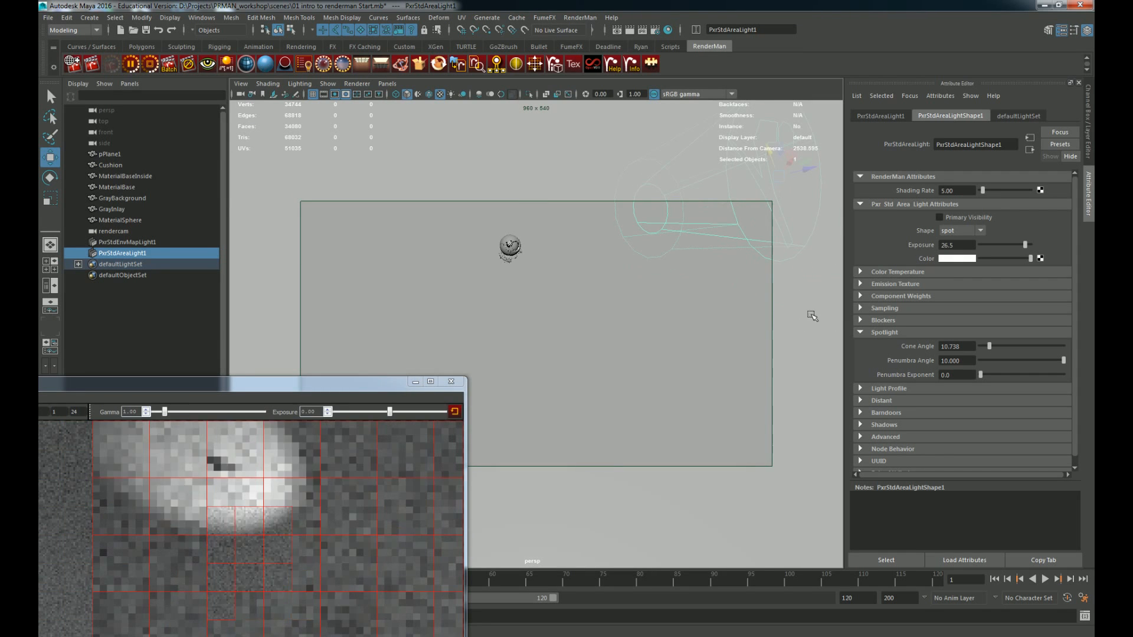
alt+drag(534, 228, 579, 359)
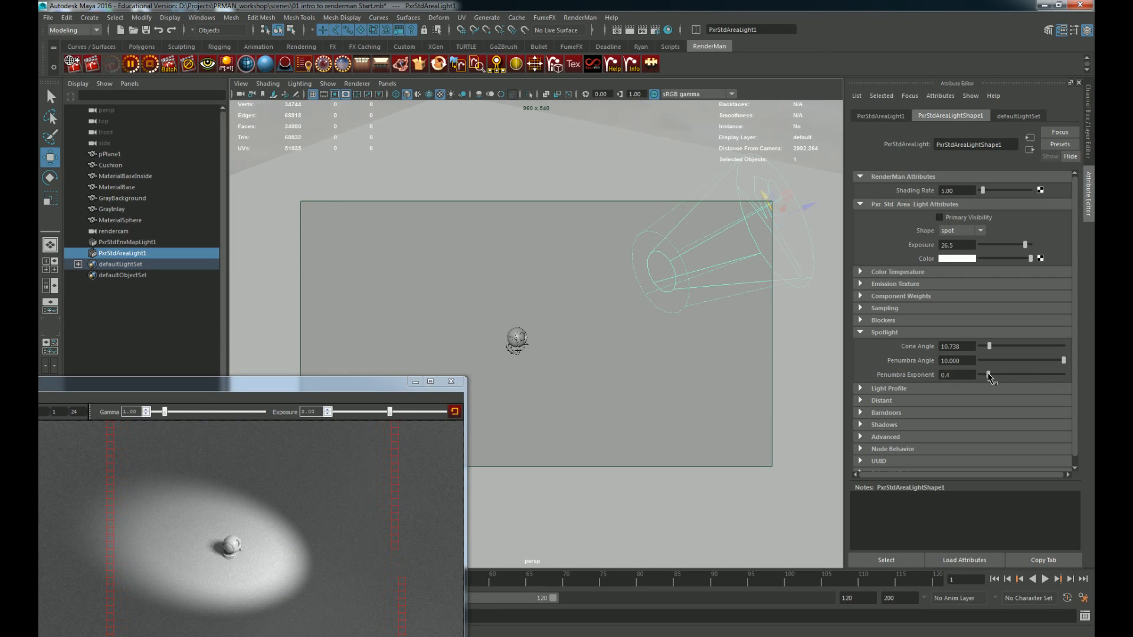
mouse_move(983, 373)
mouse_down()
mouse_move(1083, 379)
mouse_move(973, 377)
mouse_up()
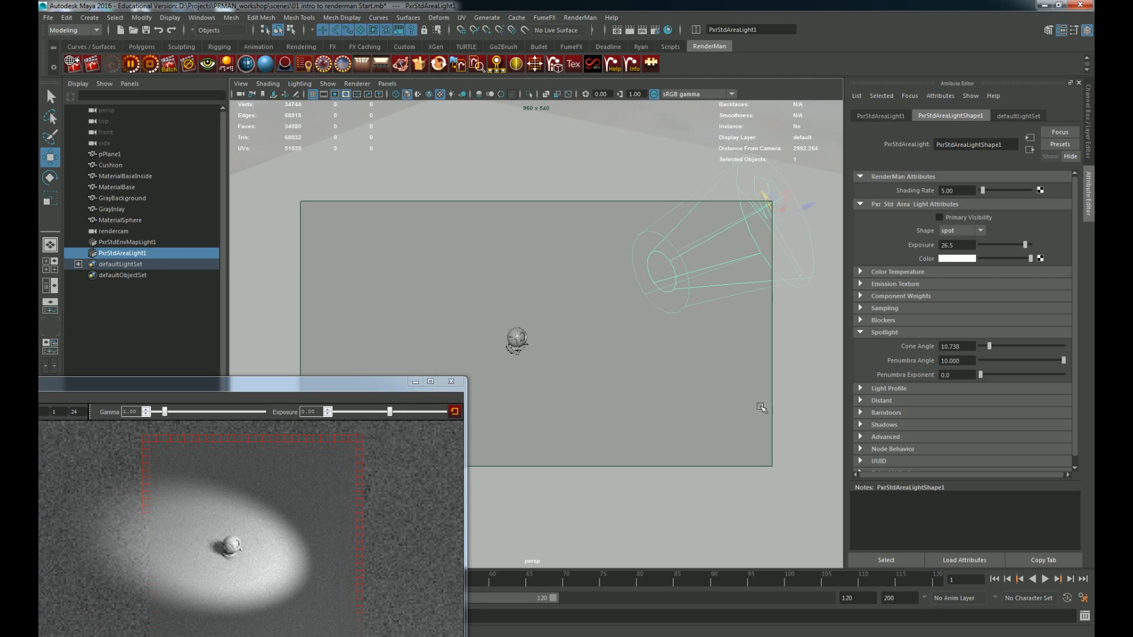
Step: Tint the spotlight's color a pale cyan using a low saturation
click(953, 260)
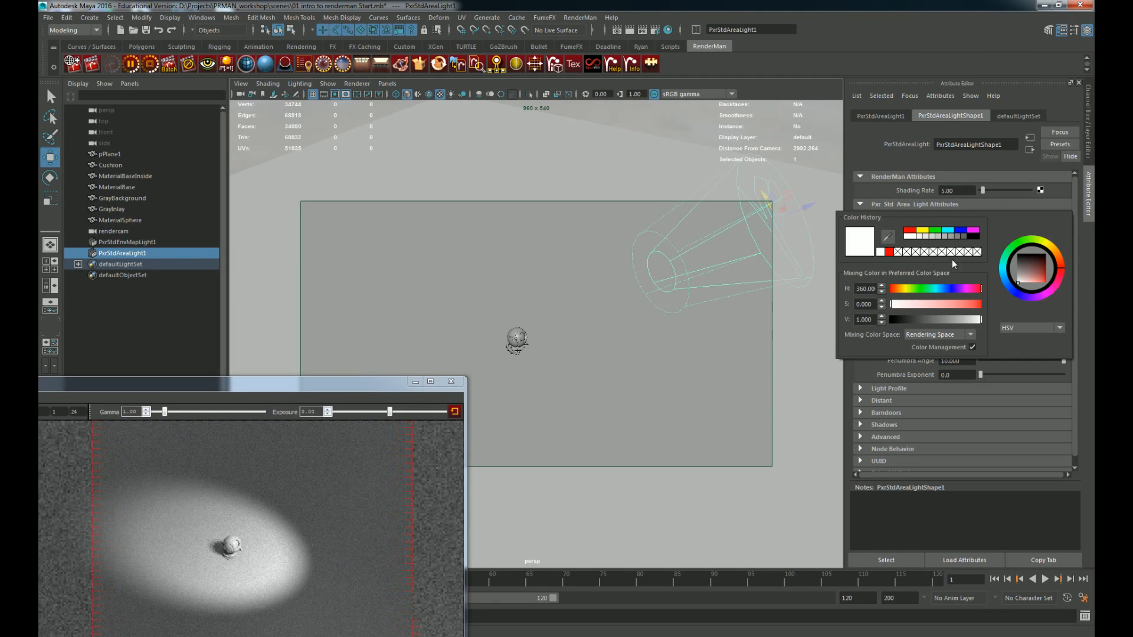
drag(929, 304, 902, 304)
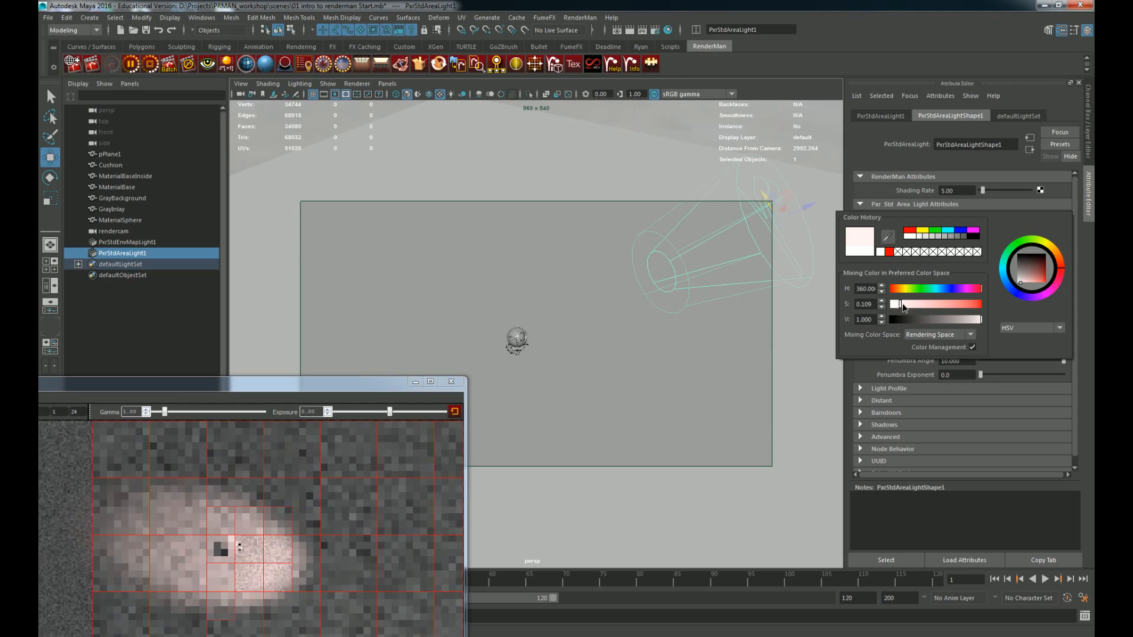
click(937, 288)
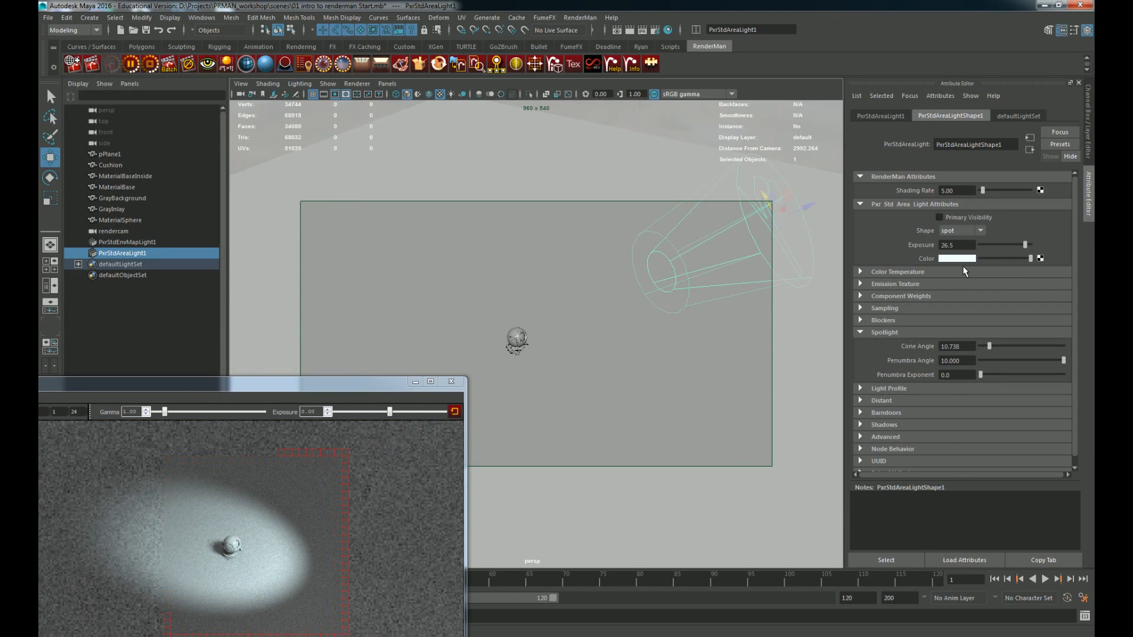
Step: Review the available area light shapes, keeping spot, and delete the spotlight from the scene
click(951, 232)
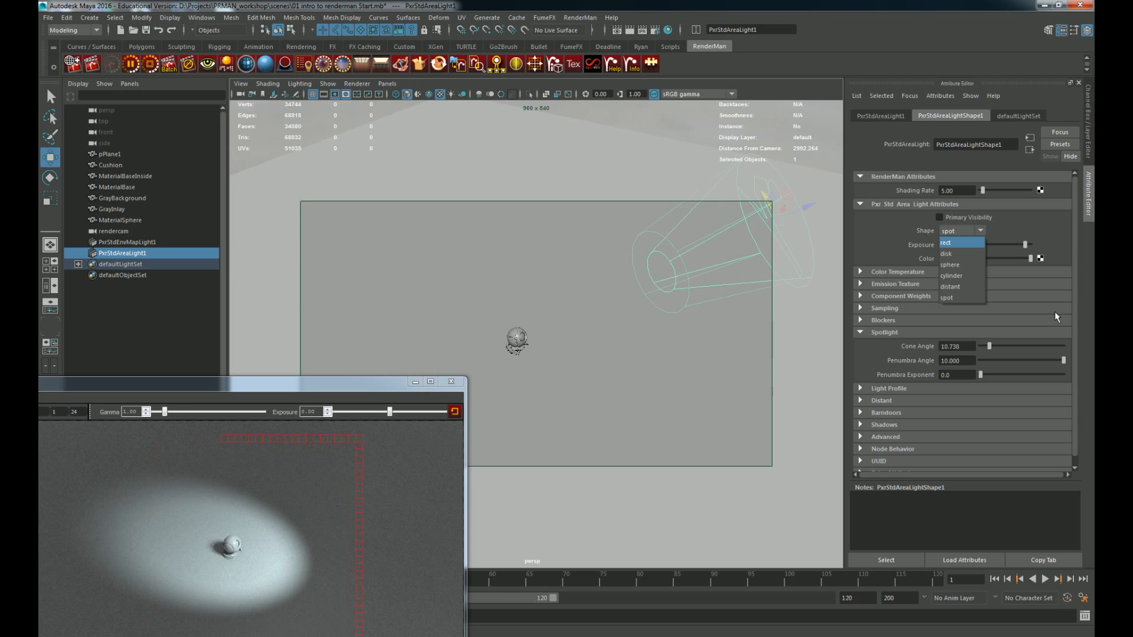
click(648, 282)
click(679, 274)
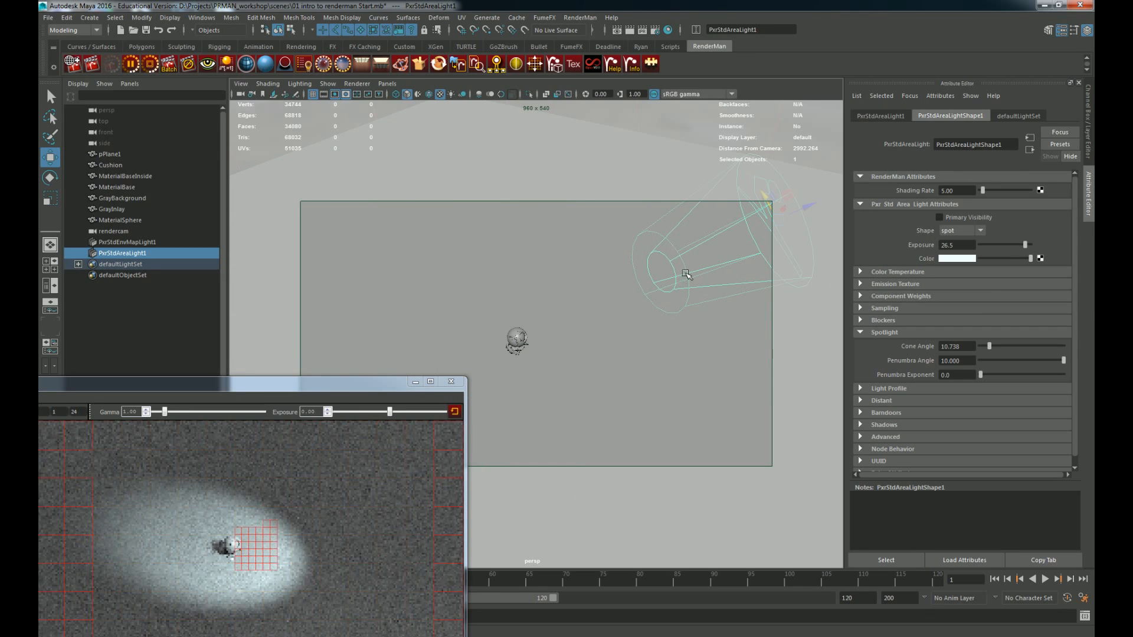
key(Delete)
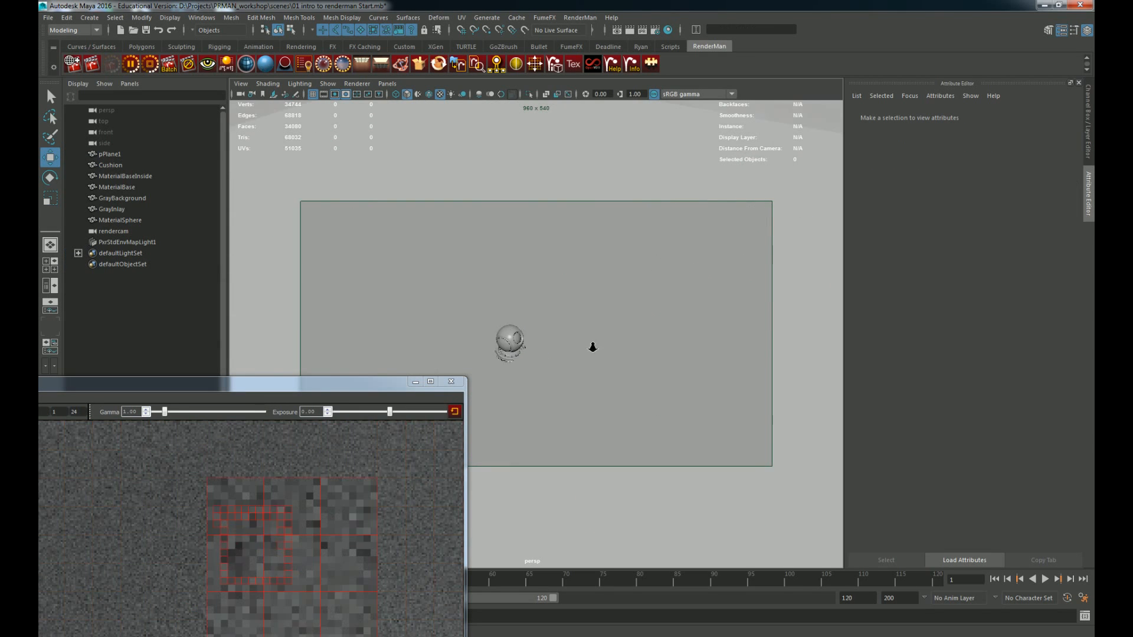
Step: Select the environment map light and dim its exposure to -2, followed by -5
alt+right_drag(592, 347, 779, 377)
alt+drag(663, 272, 630, 224)
click(622, 205)
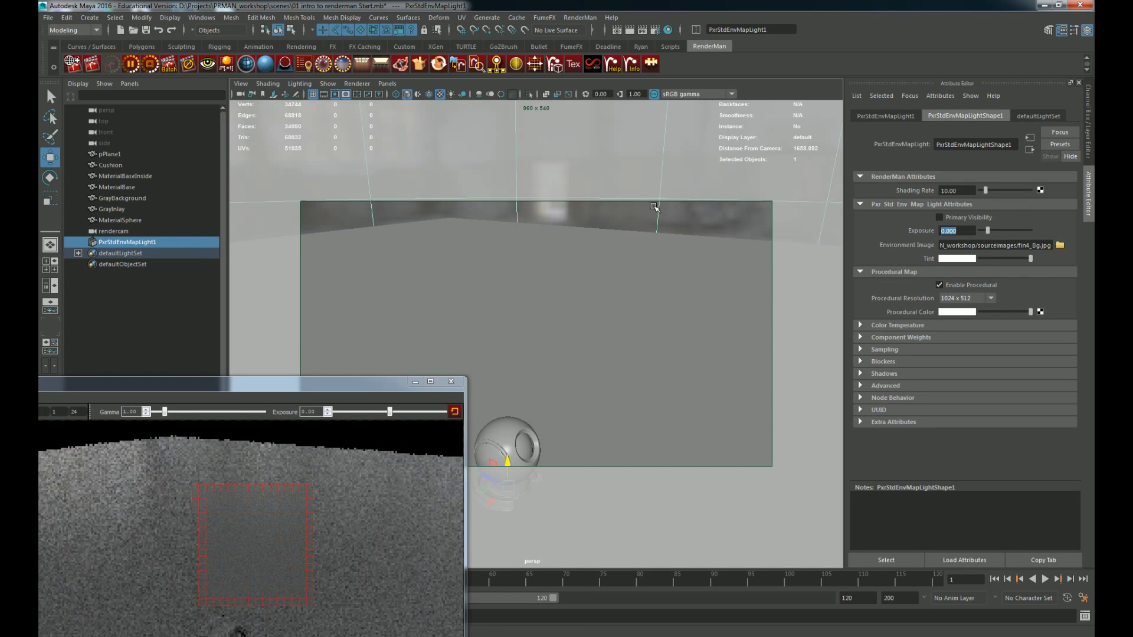
text(-2)
key(Return)
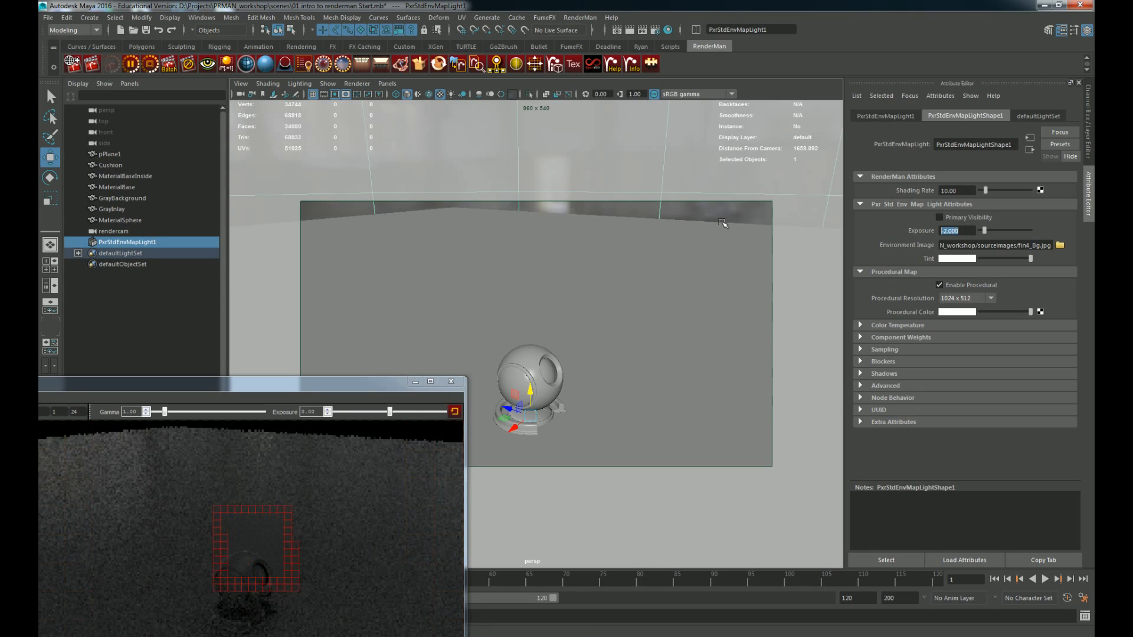
alt+middle_drag(519, 292, 551, 250)
alt+right_drag(551, 250, 826, 366)
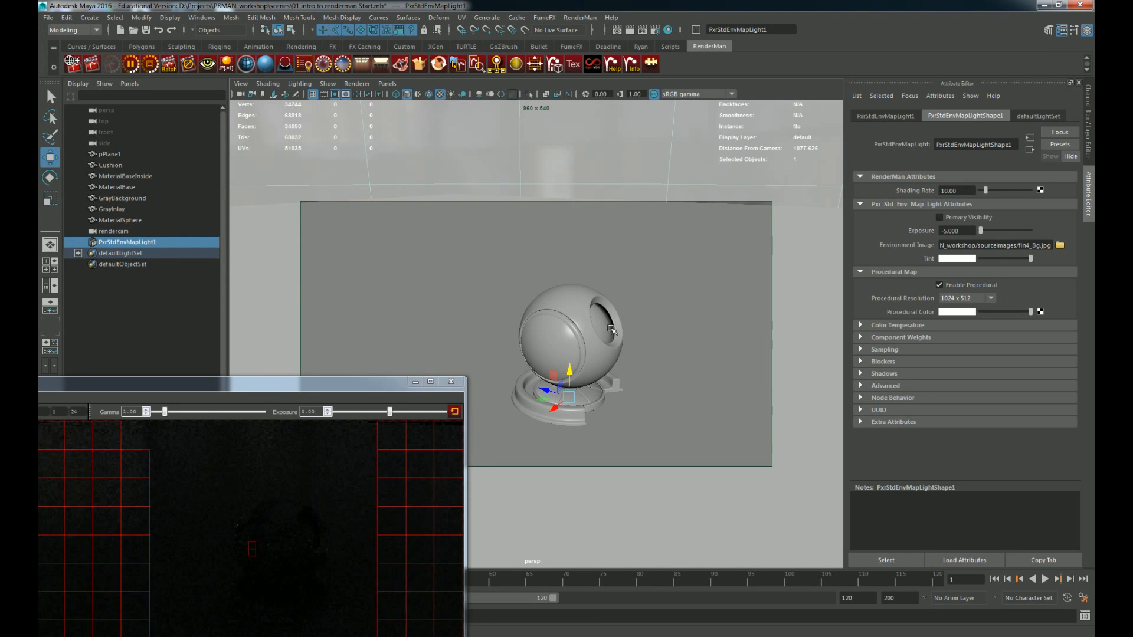
Step: Create a RenderMan mesh light from the material ball's GrayBackground and GrayInlay meshes
click(663, 329)
scroll(669, 327, up, 5)
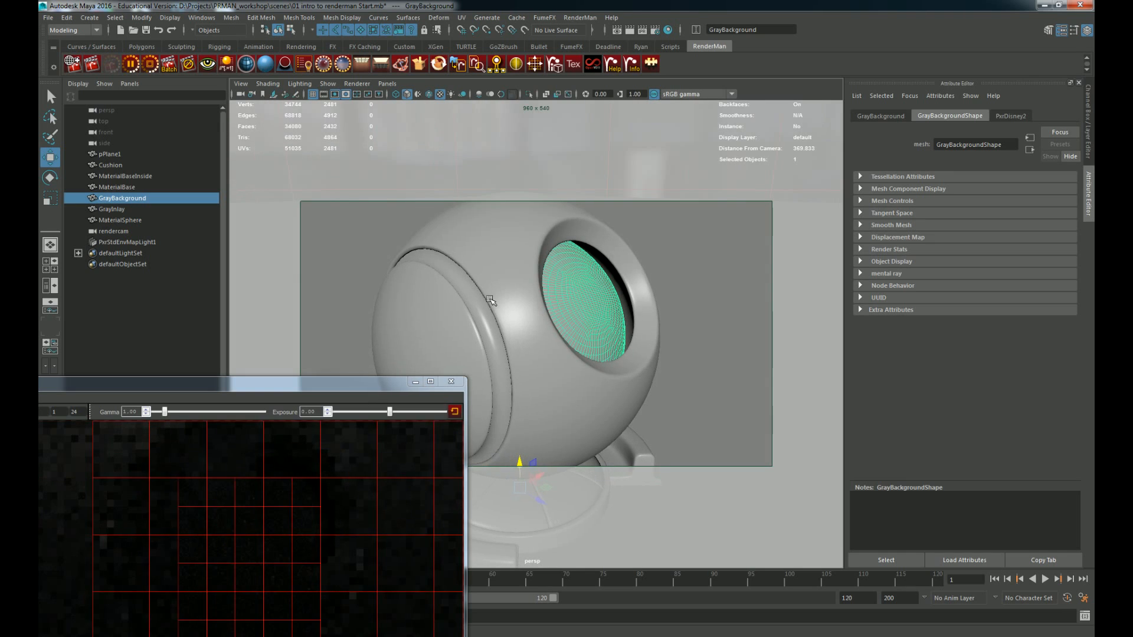
shift+click(511, 329)
click(492, 328)
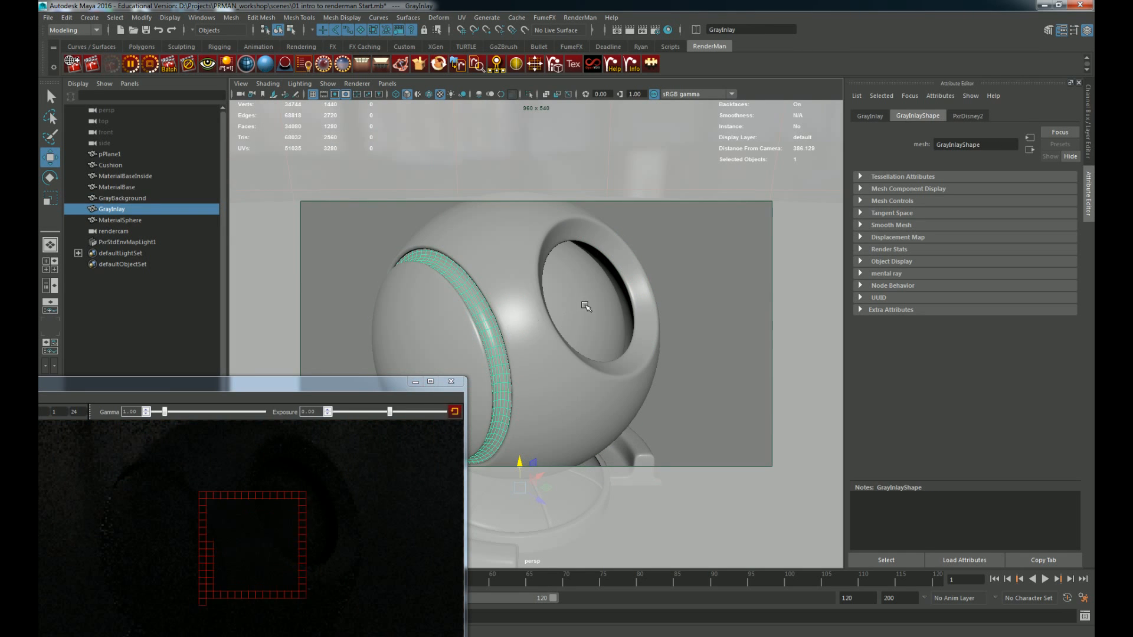
alt+drag(586, 306, 628, 248)
click(628, 249)
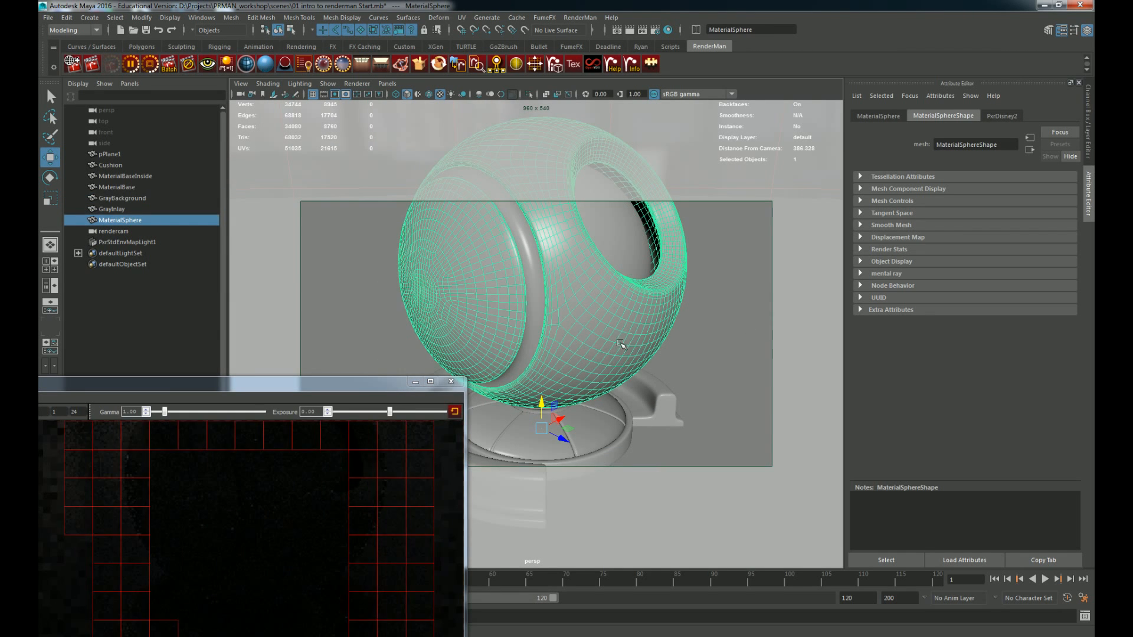
click(627, 233)
shift+click(537, 267)
alt+drag(799, 317, 696, 295)
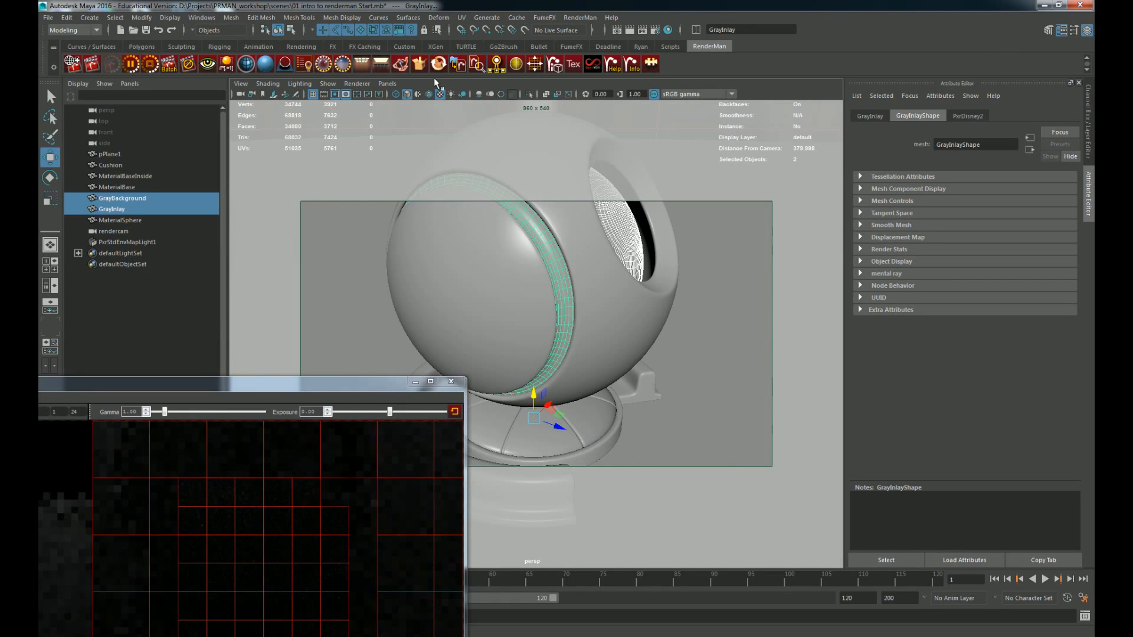
click(399, 64)
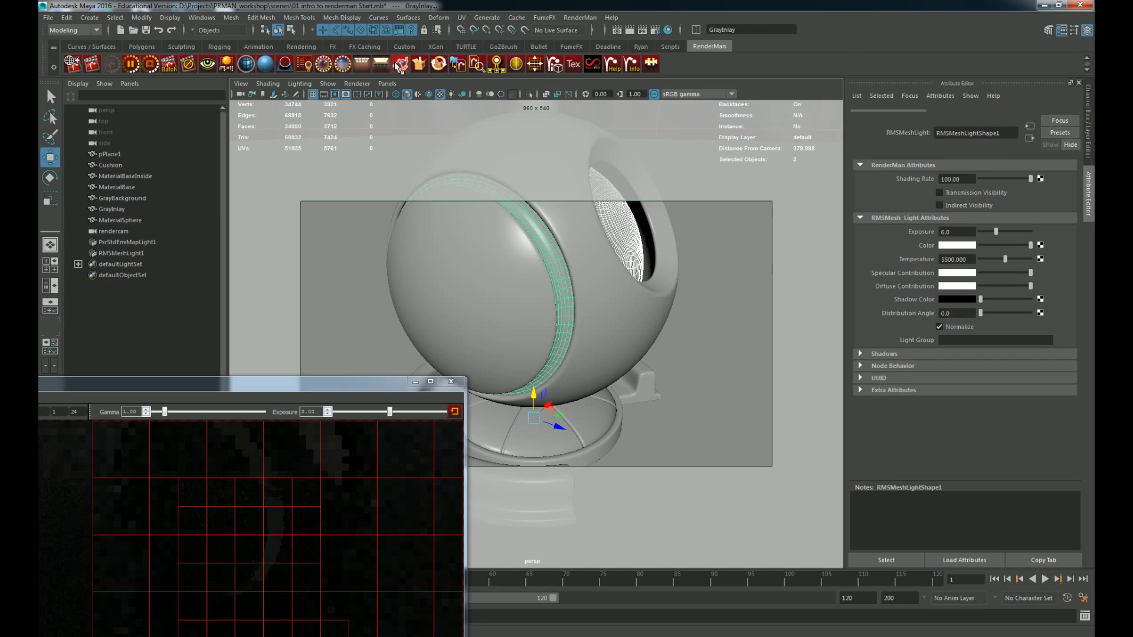
Step: Tint the new mesh light's color pale cyan
alt+right_drag(781, 319, 667, 324)
alt+middle_drag(667, 324, 667, 340)
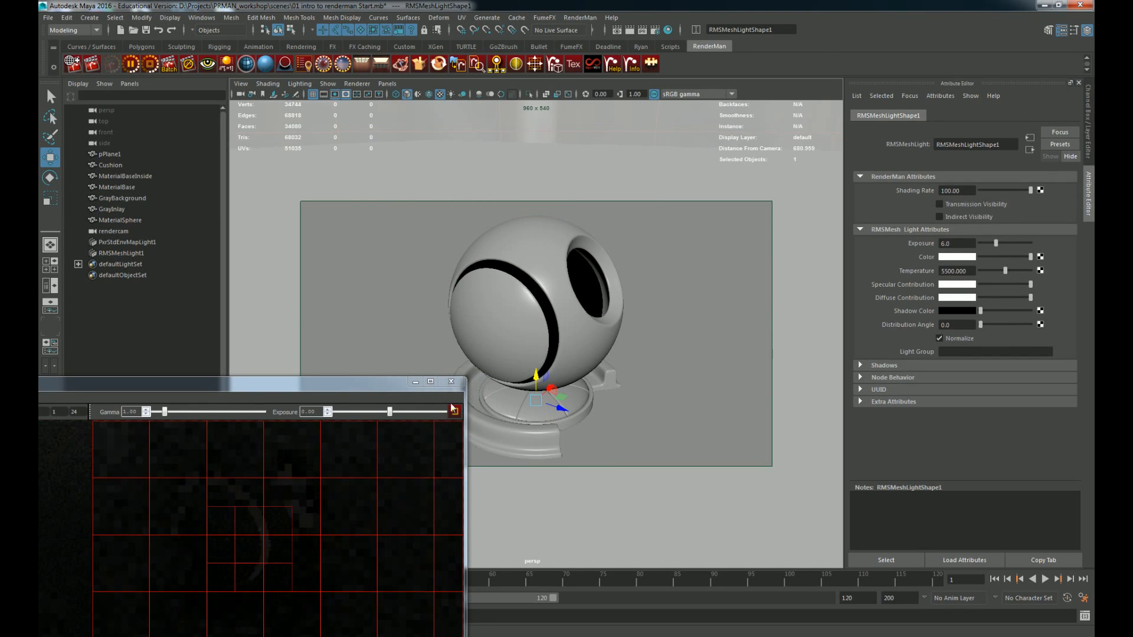
drag(374, 382, 376, 315)
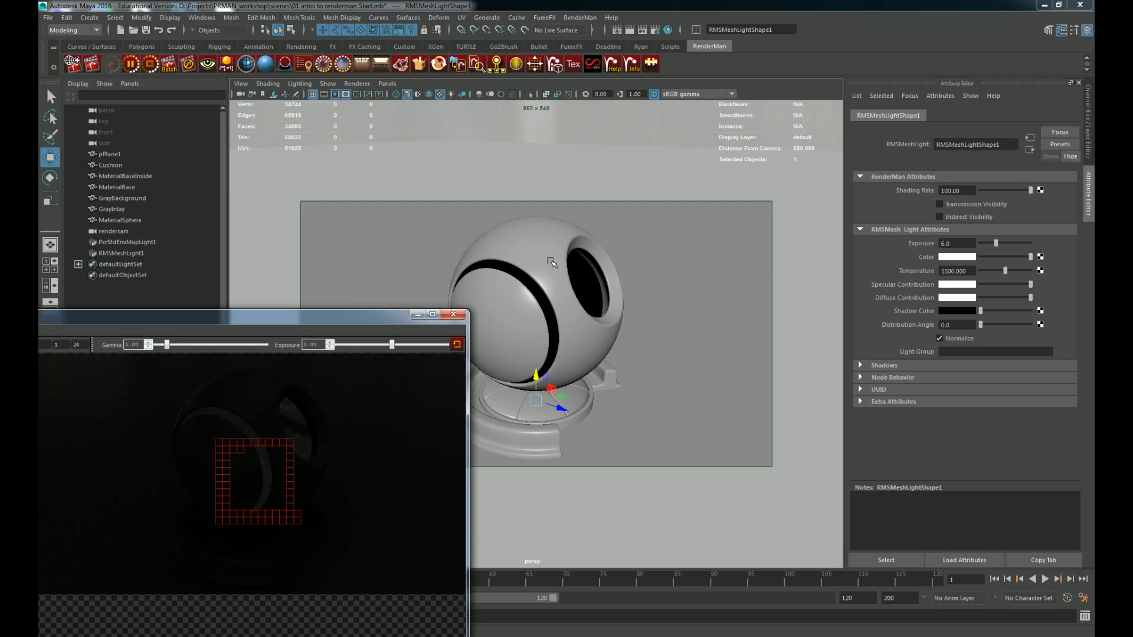
click(958, 257)
click(955, 305)
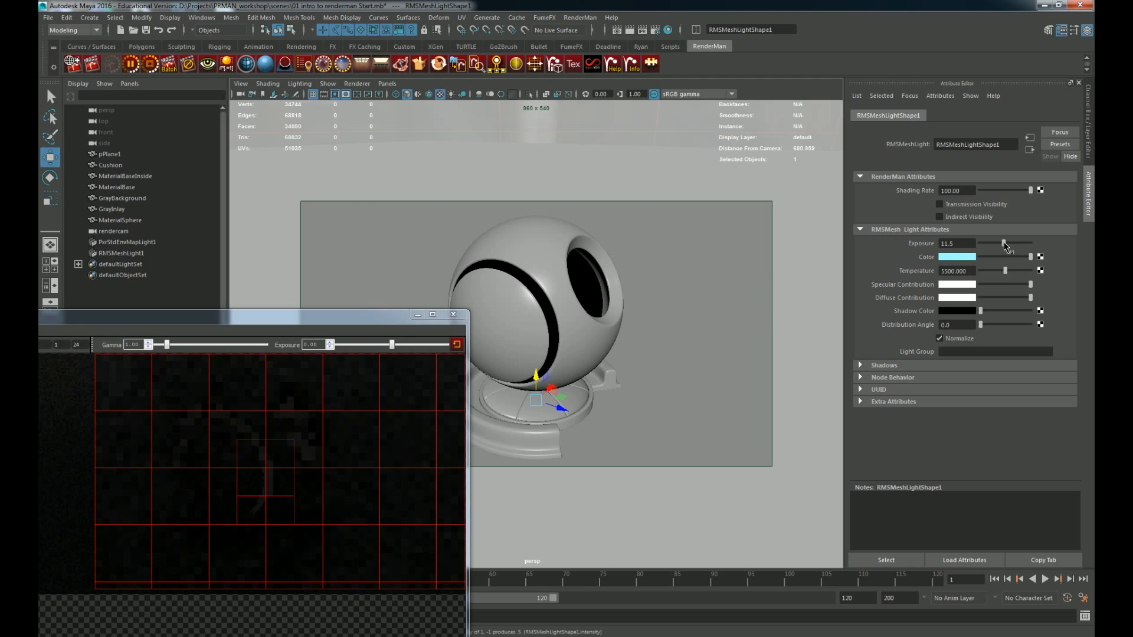
Step: Raise the mesh light's exposure to 30, restart the interactive render, and lower the exposure to 17.8
drag(1004, 242, 1033, 241)
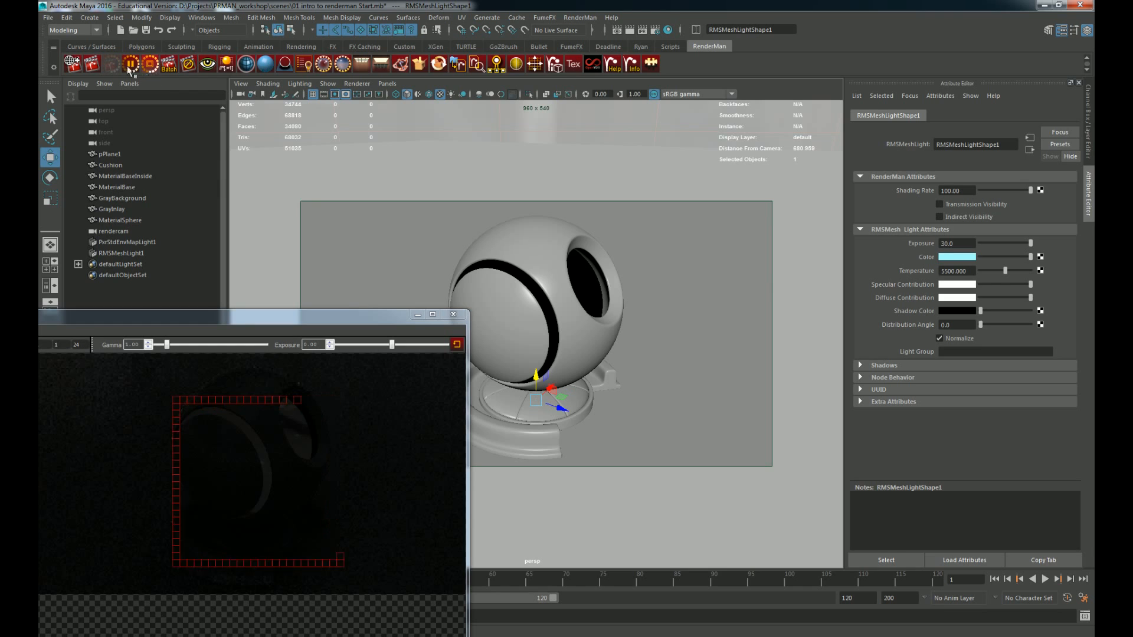
click(112, 66)
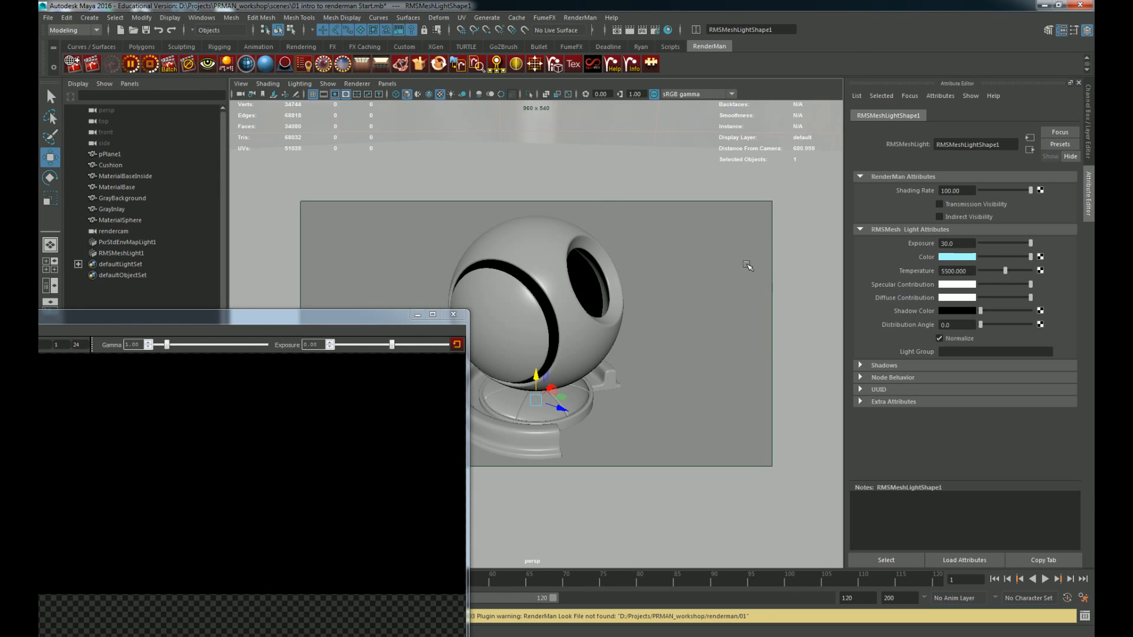
drag(1030, 244, 1013, 251)
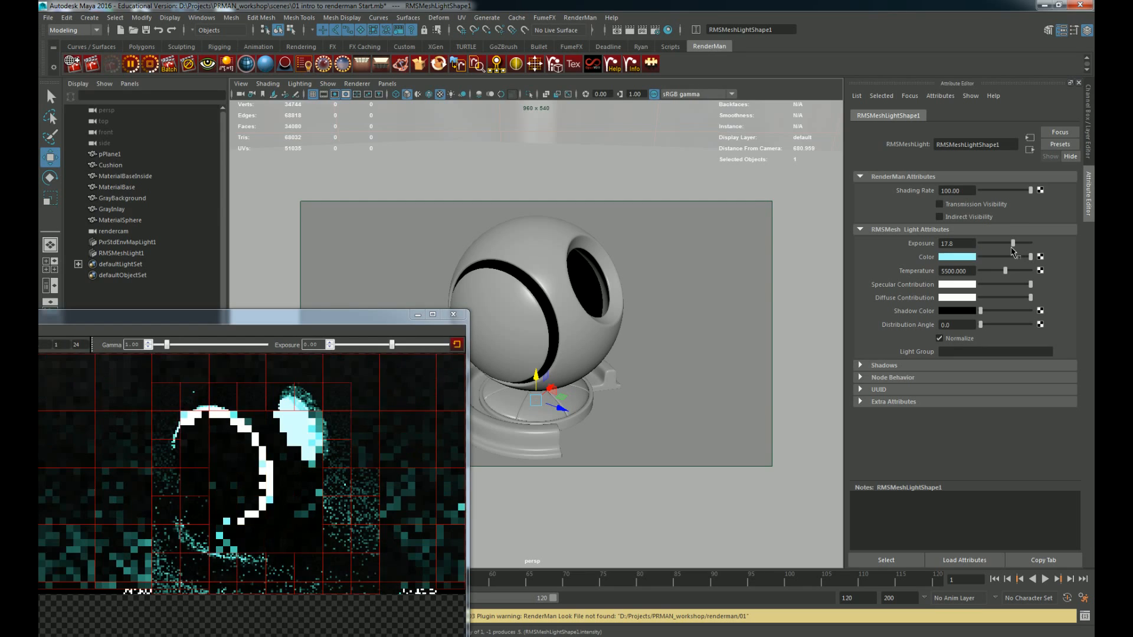
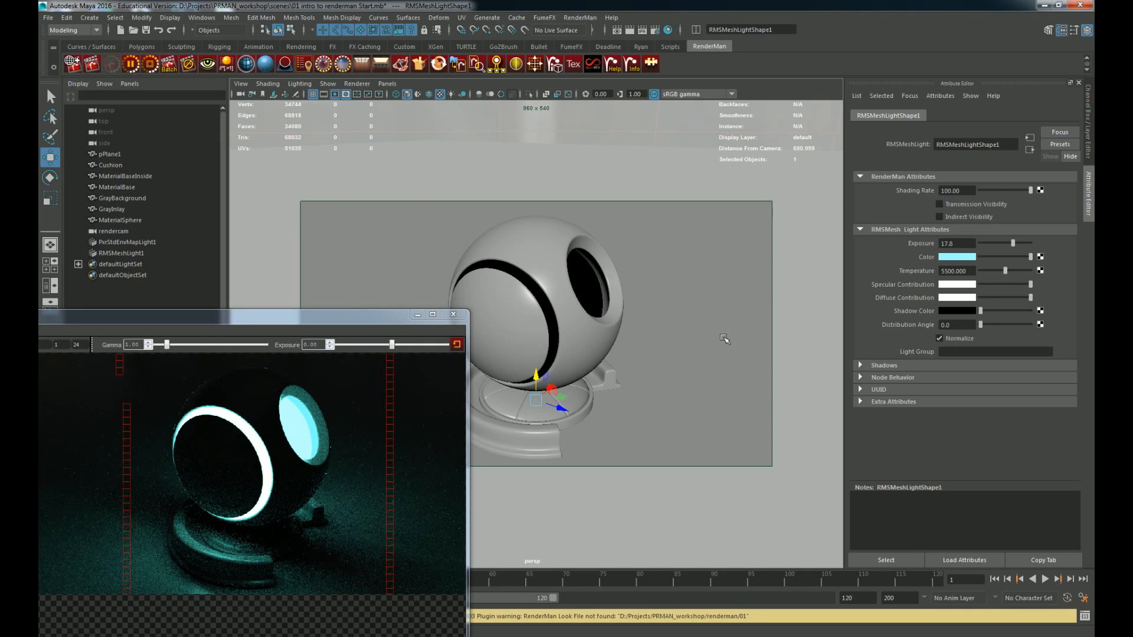
Step: Assign the existing PxrDisney2 material back to the GrayBackground and GrayInlay meshes
alt+drag(720, 331, 688, 344)
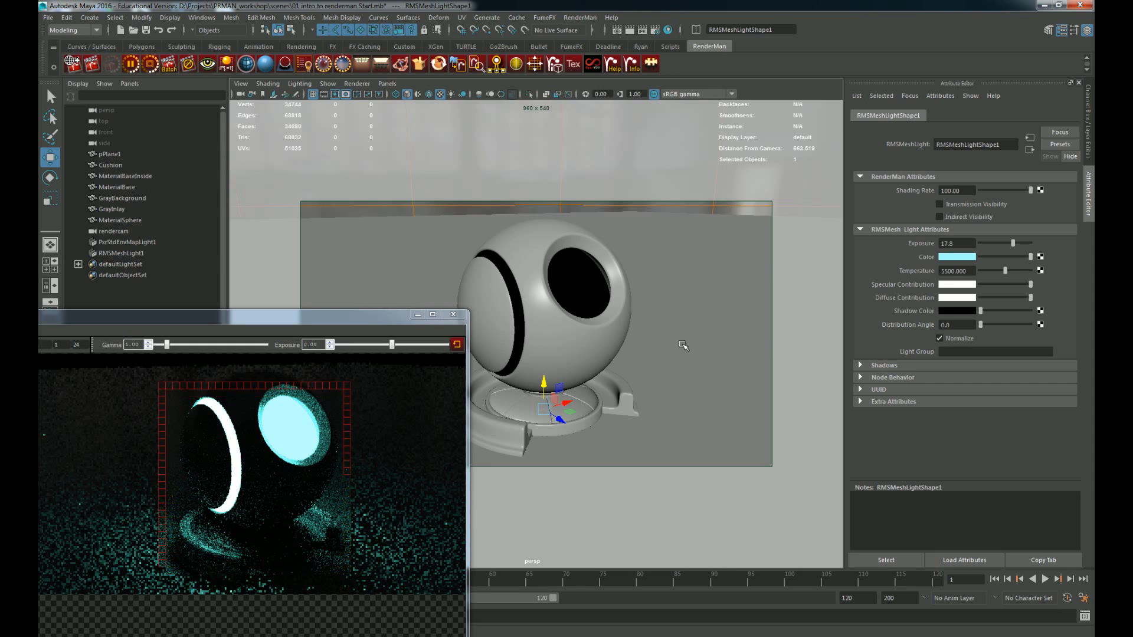
drag(242, 308, 239, 382)
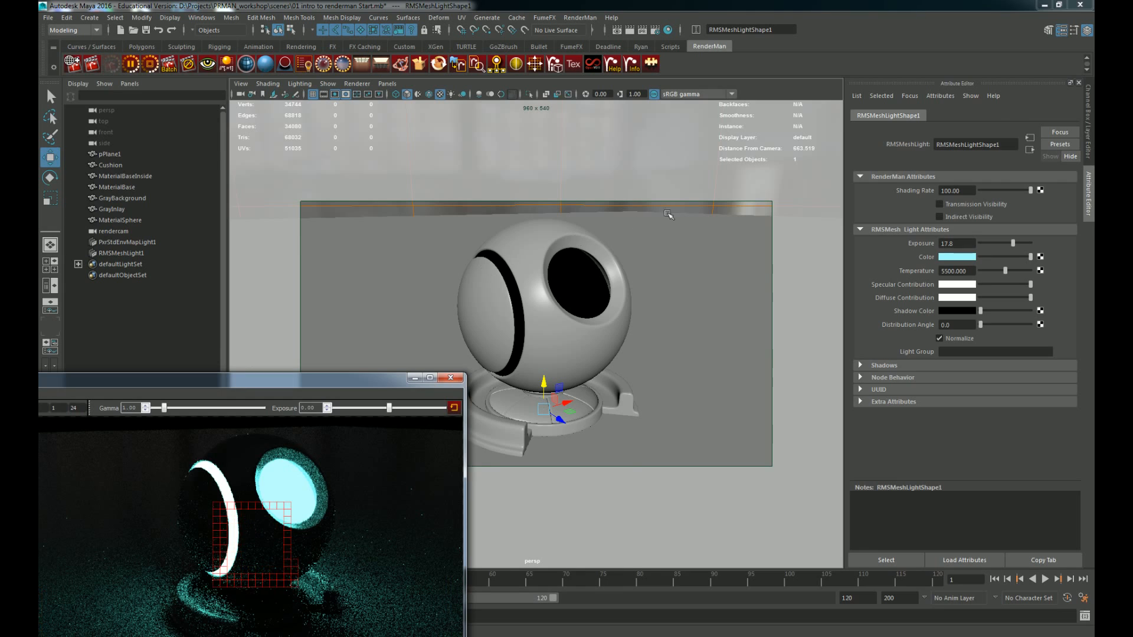
click(667, 232)
click(590, 285)
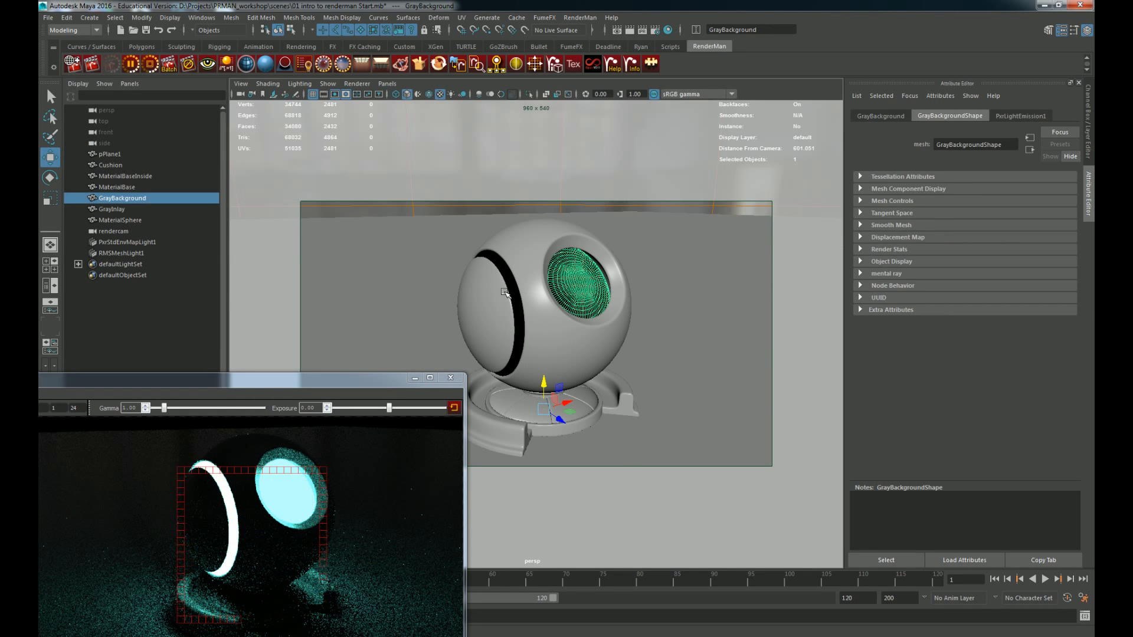
shift+click(504, 319)
mouse_move(666, 266)
alt+mouse_down()
mouse_move(597, 274)
mouse_move(652, 275)
alt+mouse_up()
right_click(561, 287)
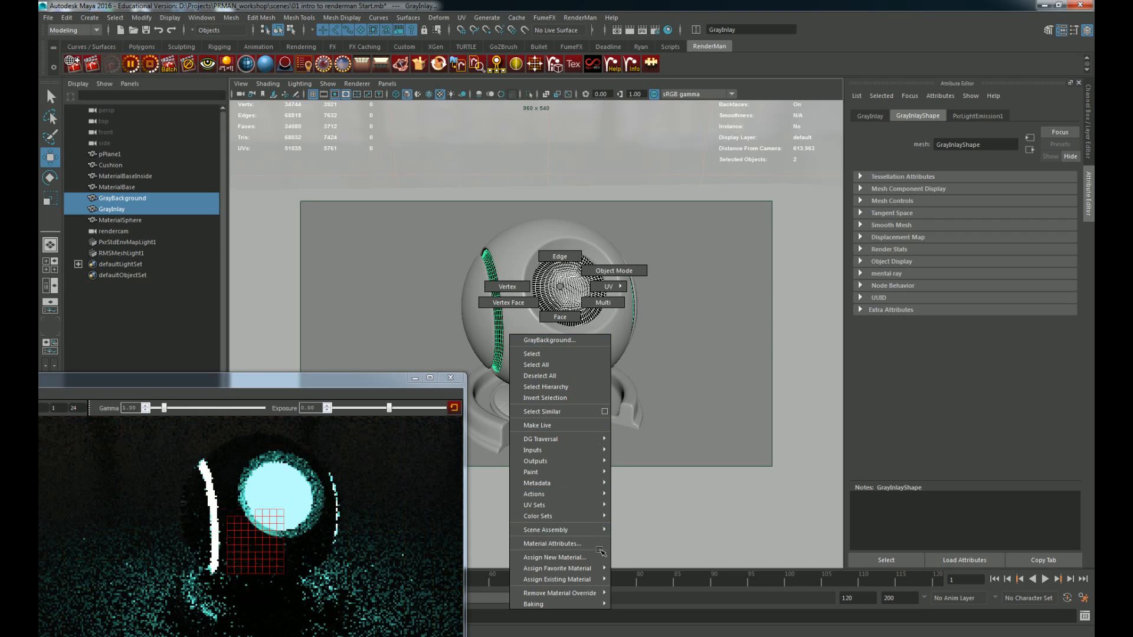
mouse_move(590, 579)
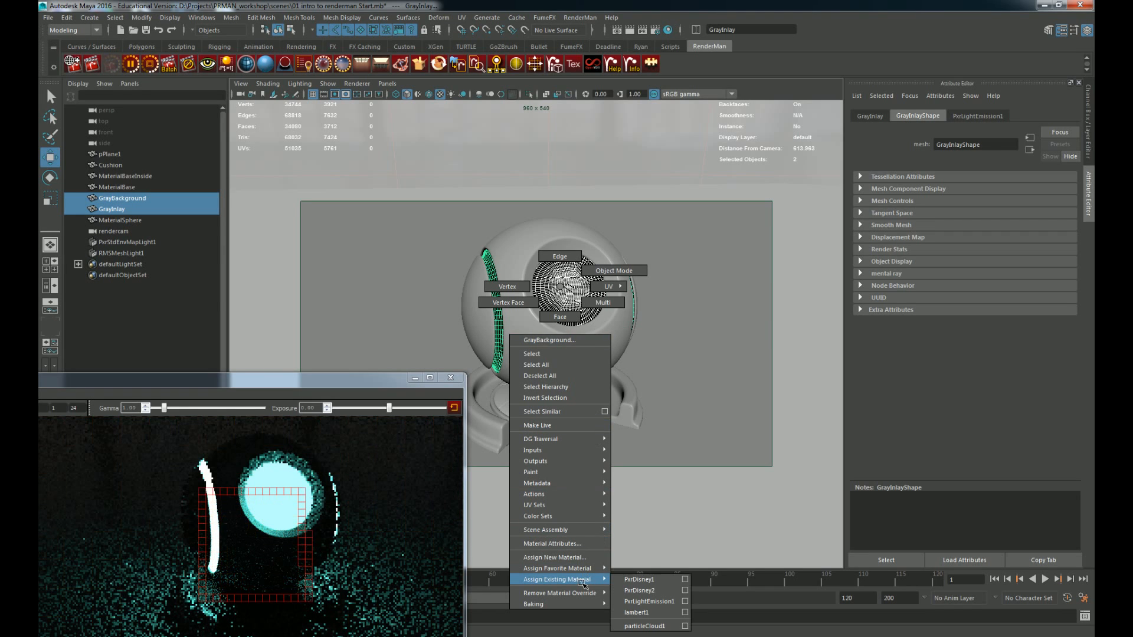
click(633, 579)
click(701, 349)
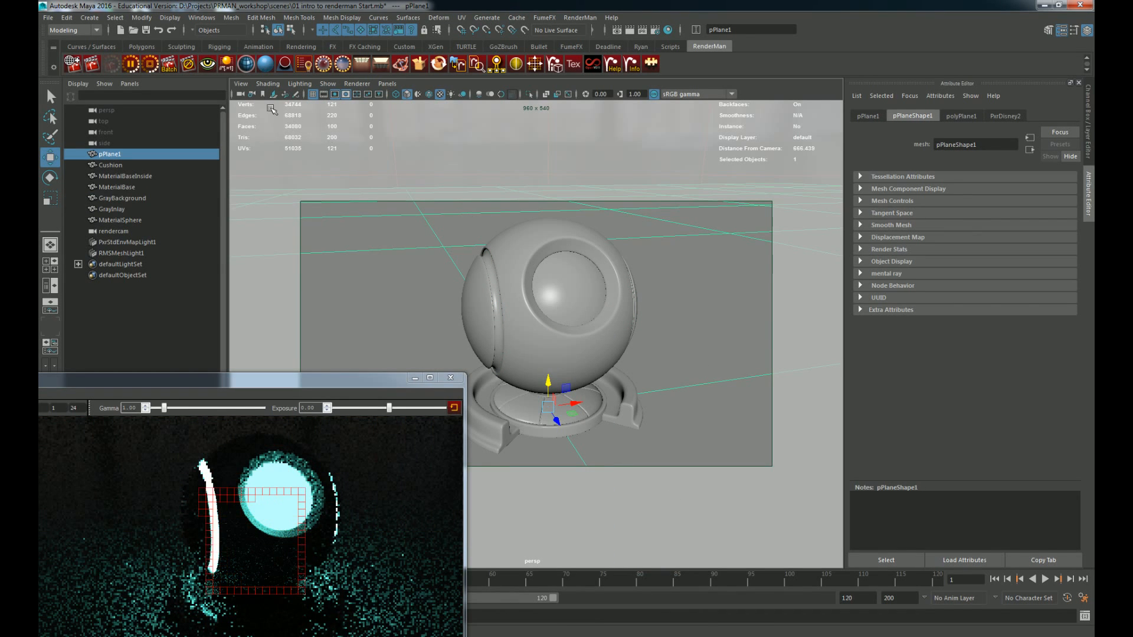
Step: Stop the interactive render and set the environment map light's exposure to 1
click(151, 65)
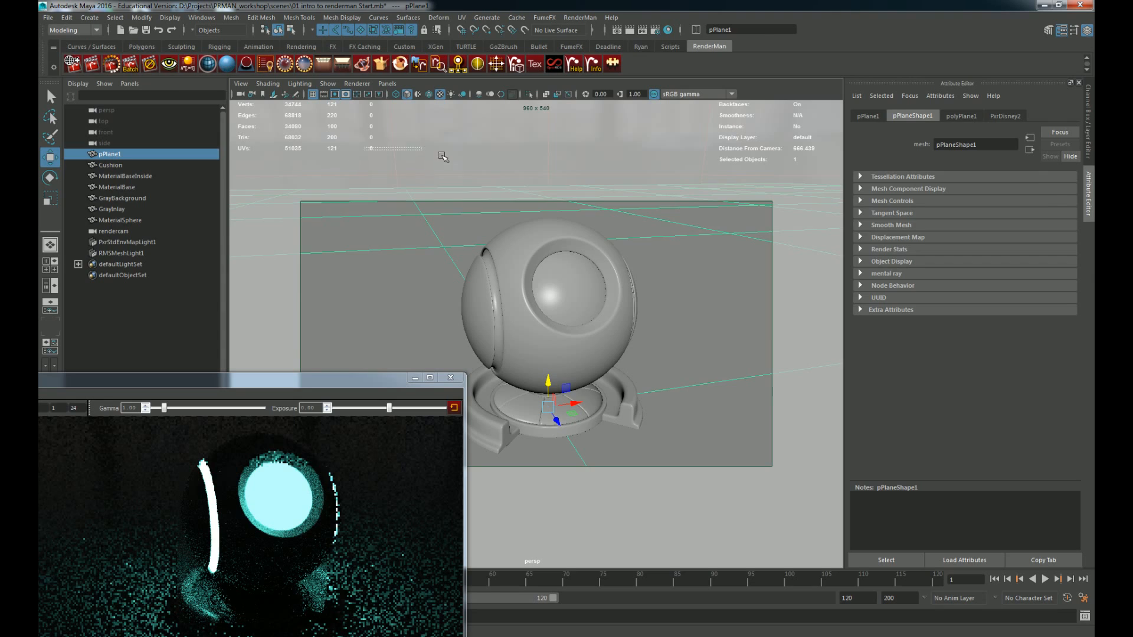
drag(443, 156, 584, 163)
drag(973, 231, 935, 230)
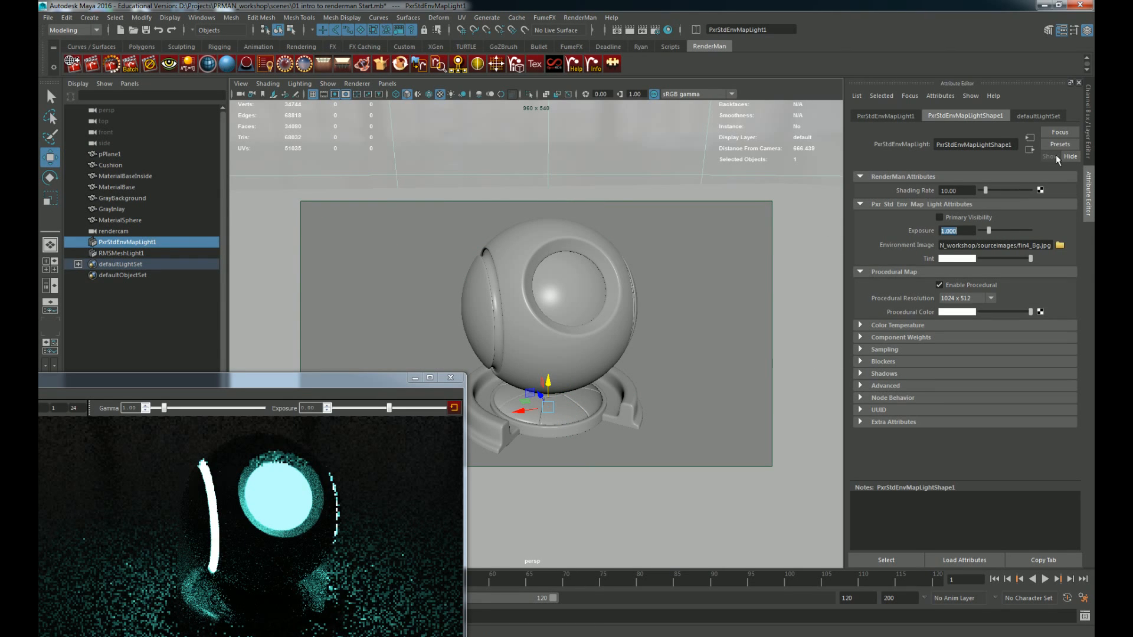
click(560, 269)
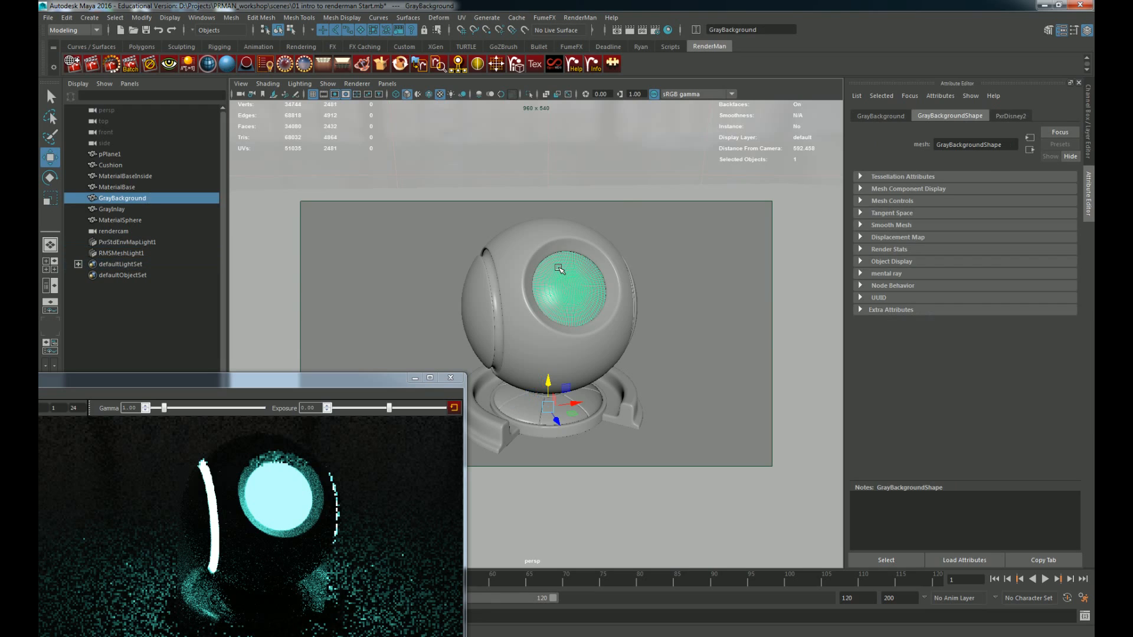
key(r)
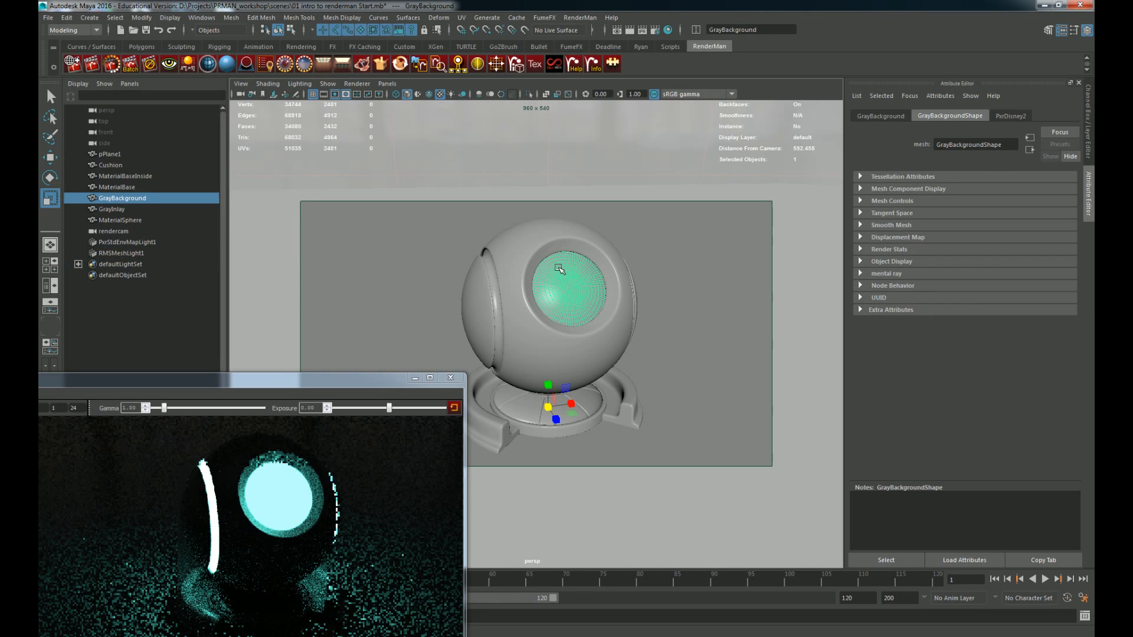
click(313, 378)
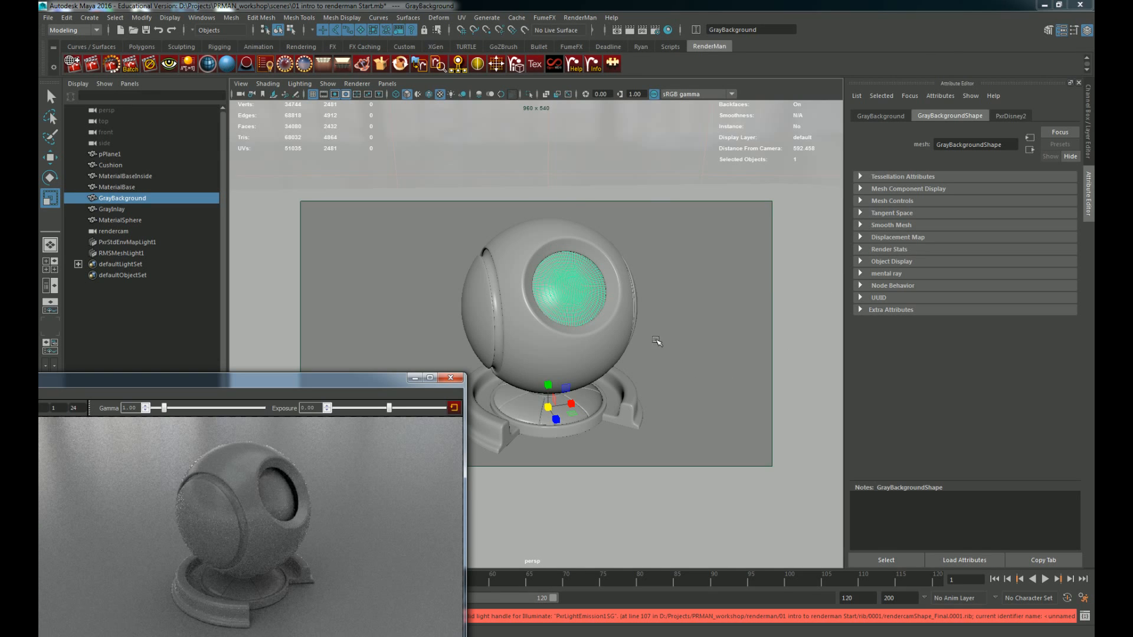
Step: Assign the existing PxrDisney1 material to MaterialSphere and the inner disc of the base, and render the scene
click(723, 357)
click(522, 380)
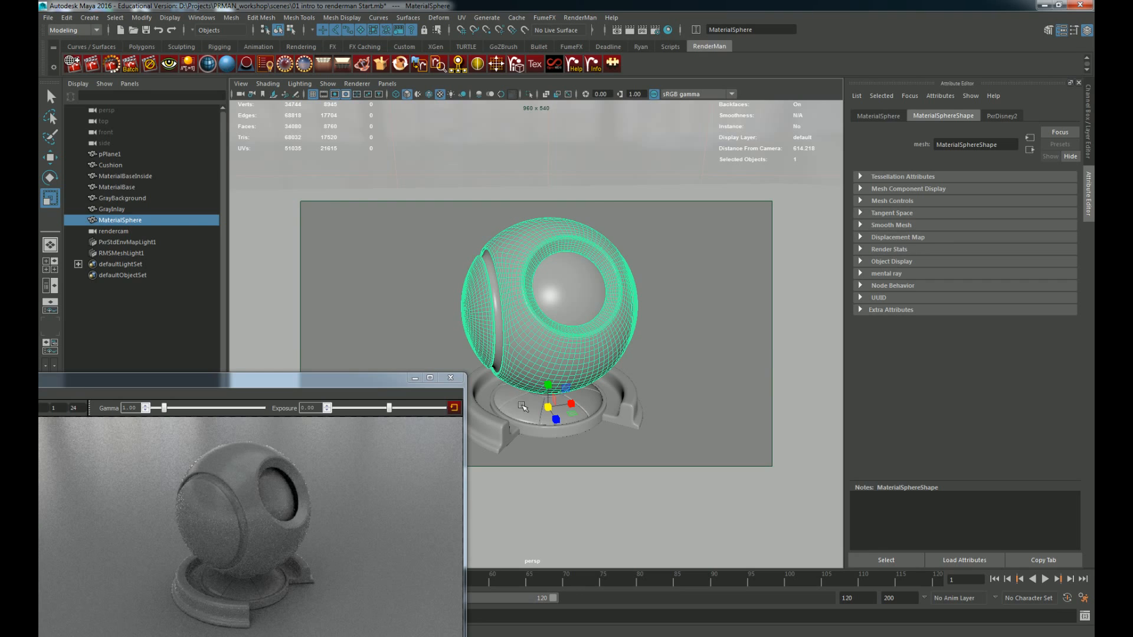
shift+click(522, 406)
right_drag(525, 332, 614, 612)
click(755, 408)
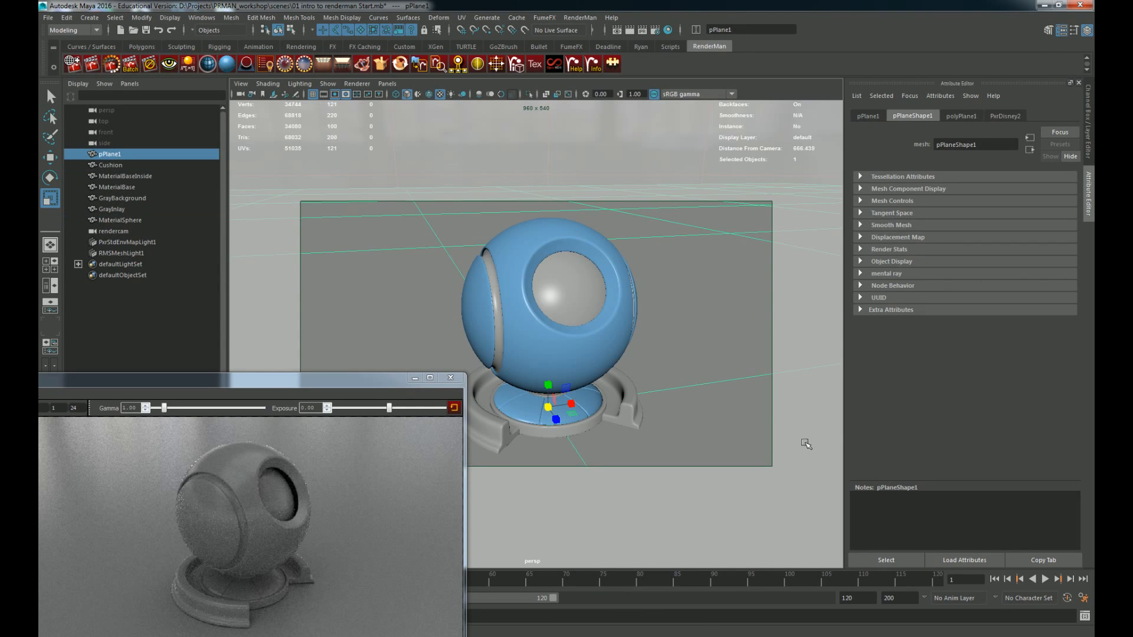
click(92, 64)
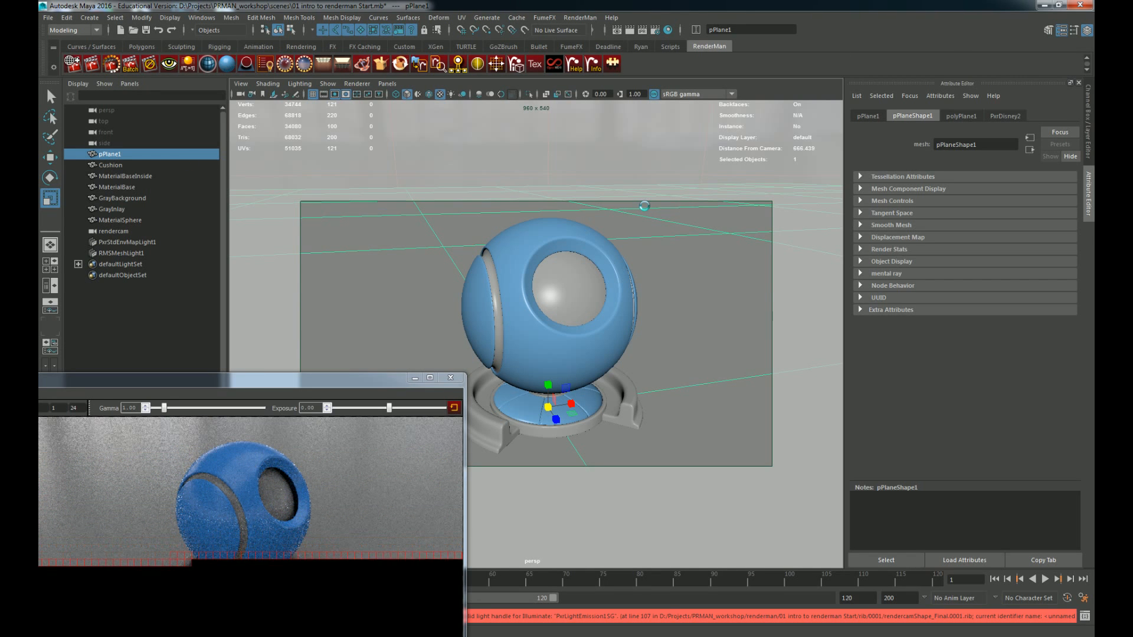
Step: Try a white Emit Color on the sphere's PxrDisney1 material in a render, returning it to black
click(583, 236)
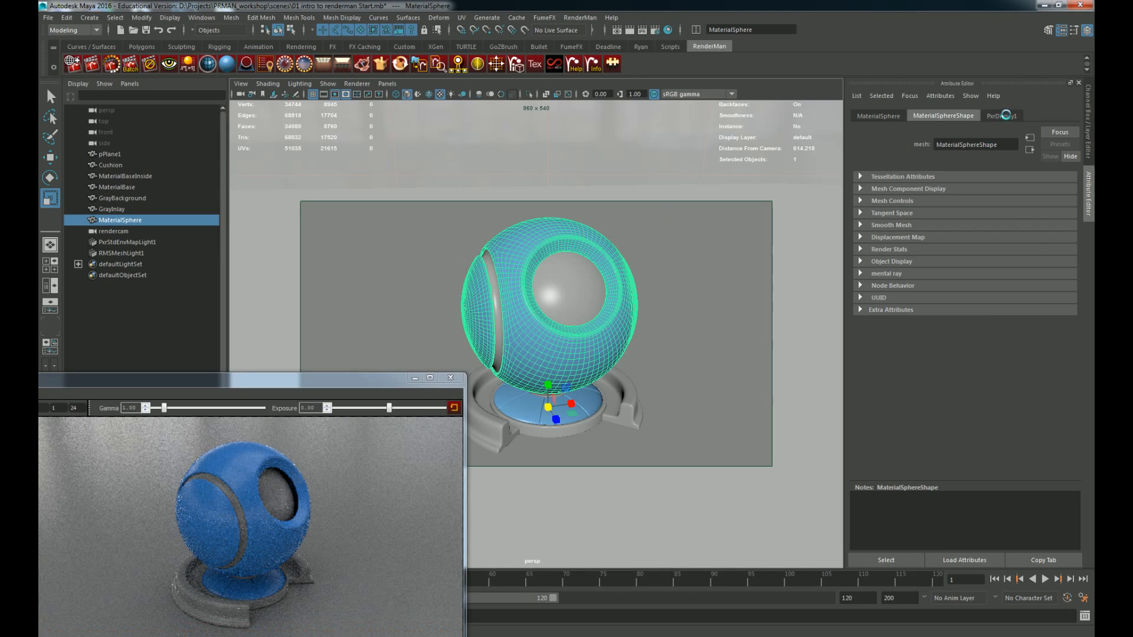
click(1003, 115)
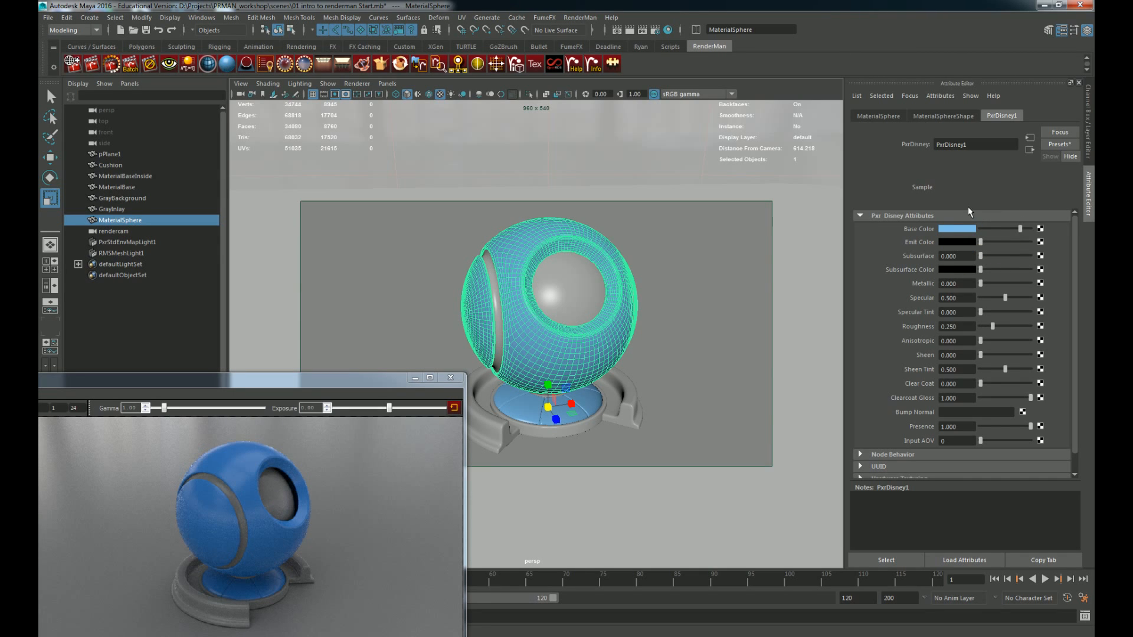
click(958, 225)
drag(1009, 242, 1038, 245)
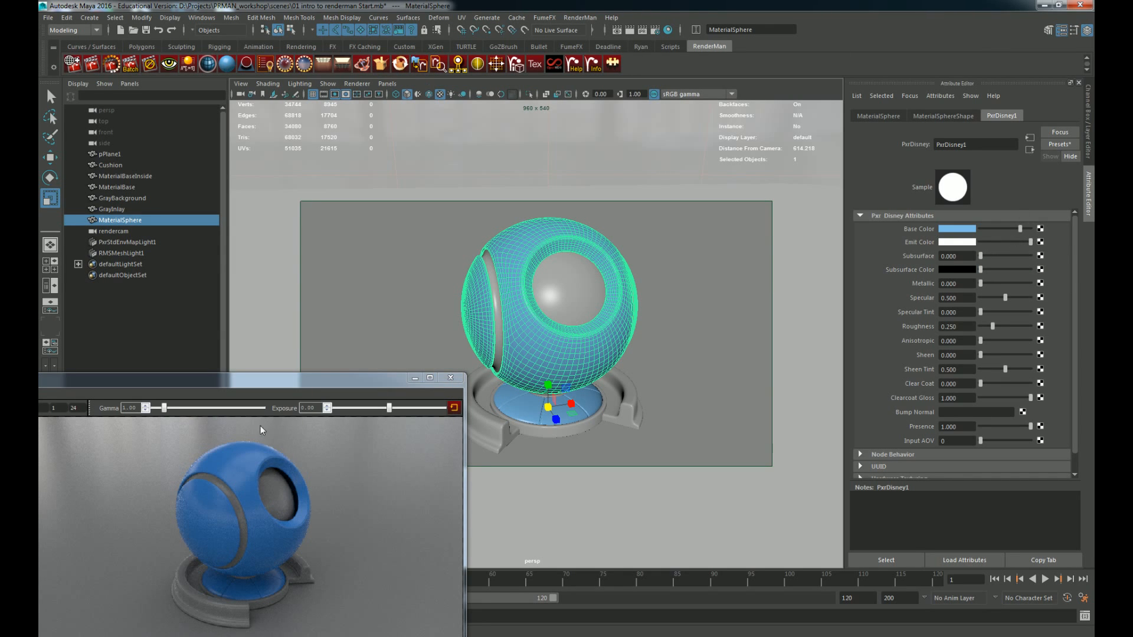
click(94, 65)
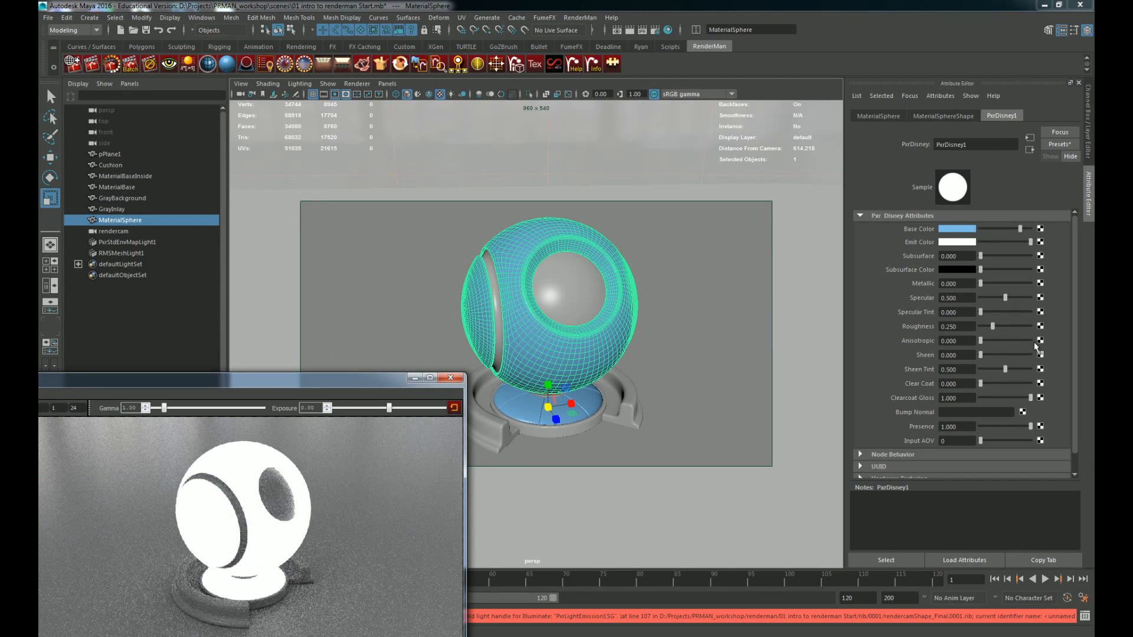
drag(1031, 241, 854, 243)
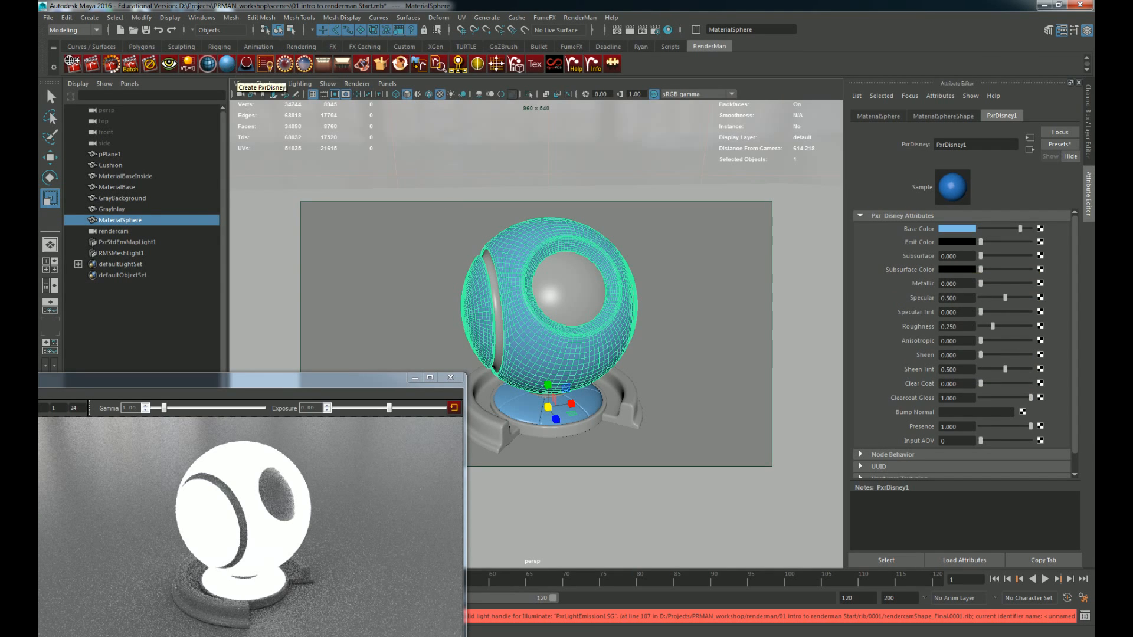
click(196, 376)
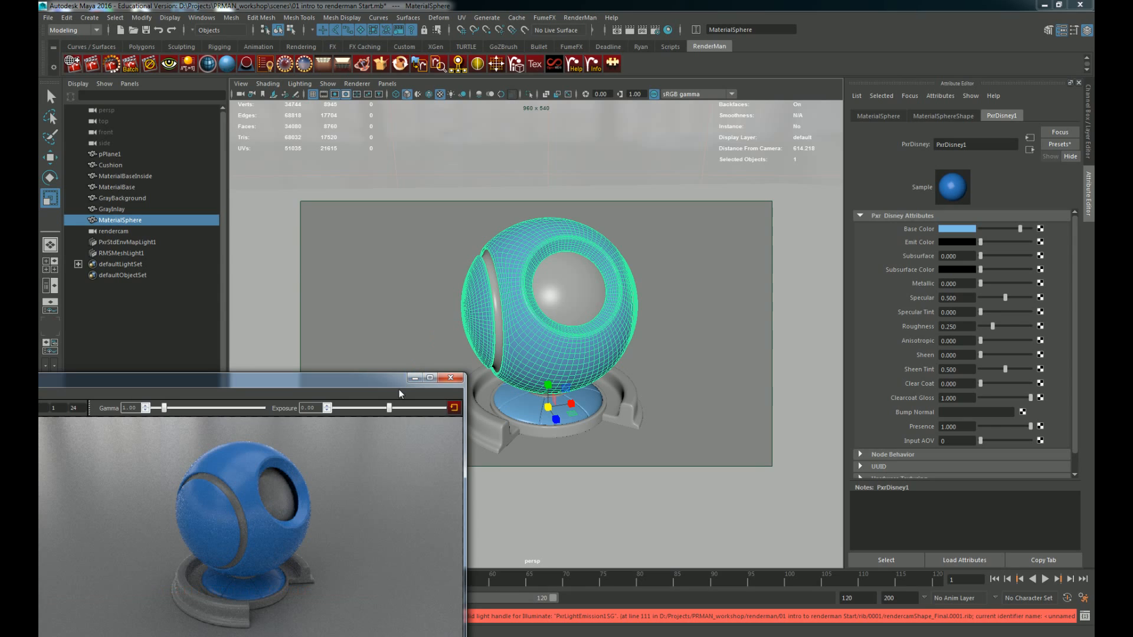
Step: Set the PxrDisney1 material's Subsurface Color to bright pink and its Subsurface amount to 1
click(951, 269)
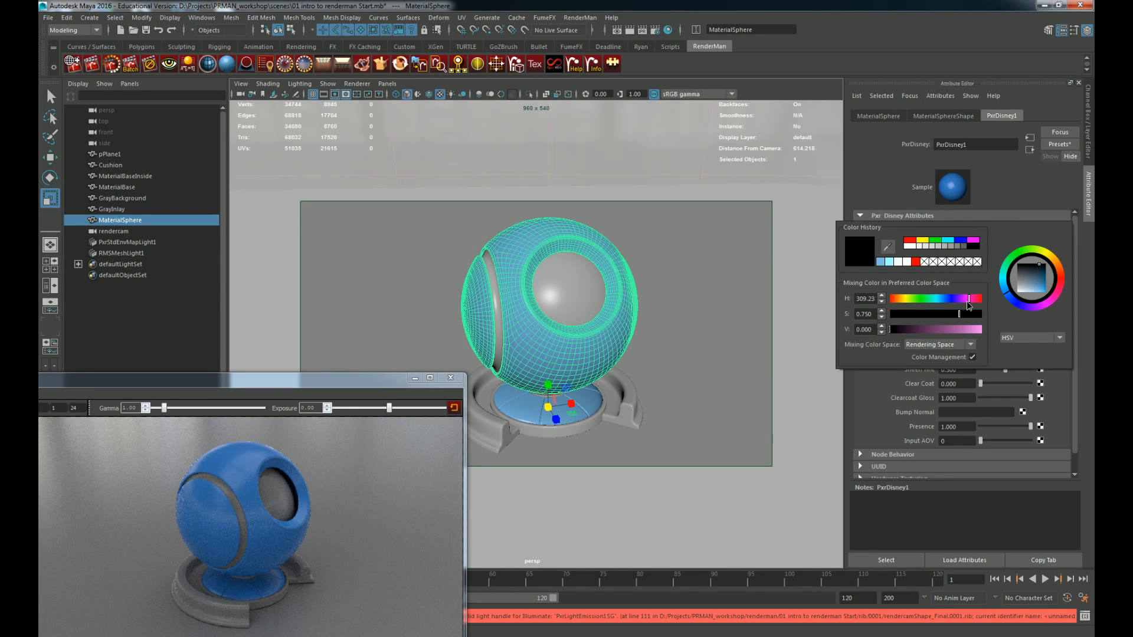
drag(951, 330, 991, 333)
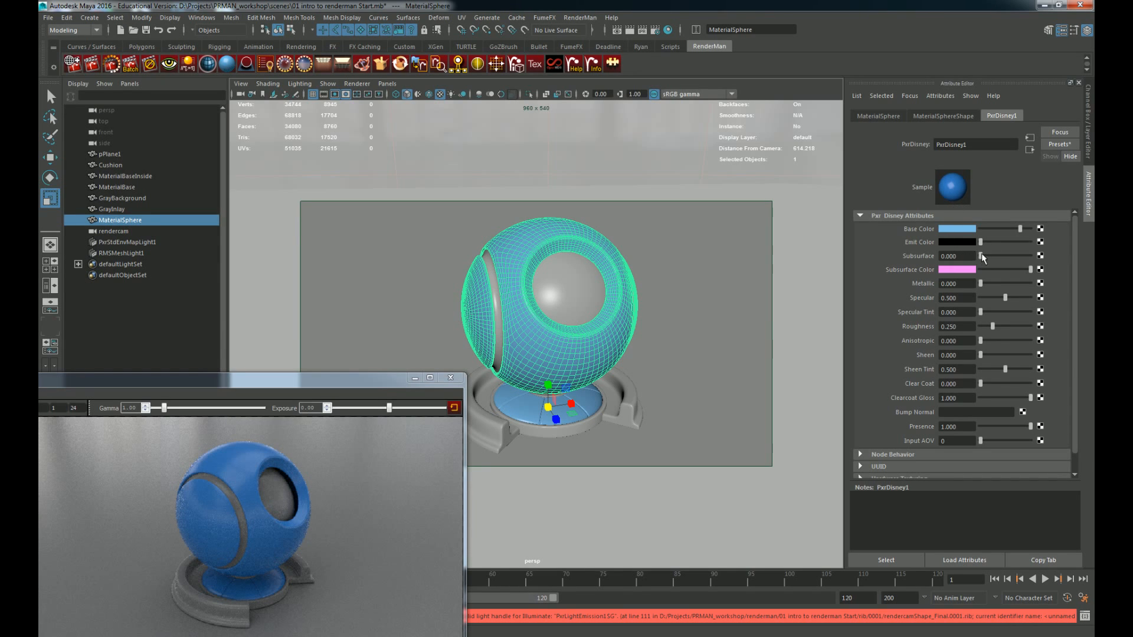
drag(982, 256, 1032, 256)
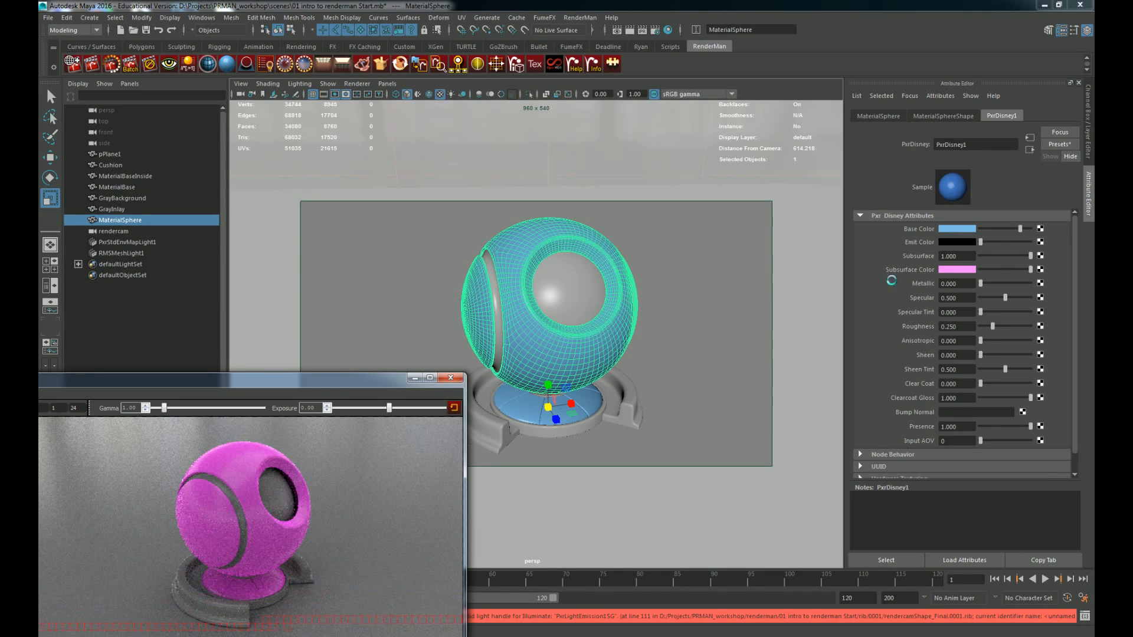
Step: Try a Subsurface amount of 0.5 on the PxrDisney1 material and check the sphere in the render
drag(968, 257, 769, 247)
text(0.5)
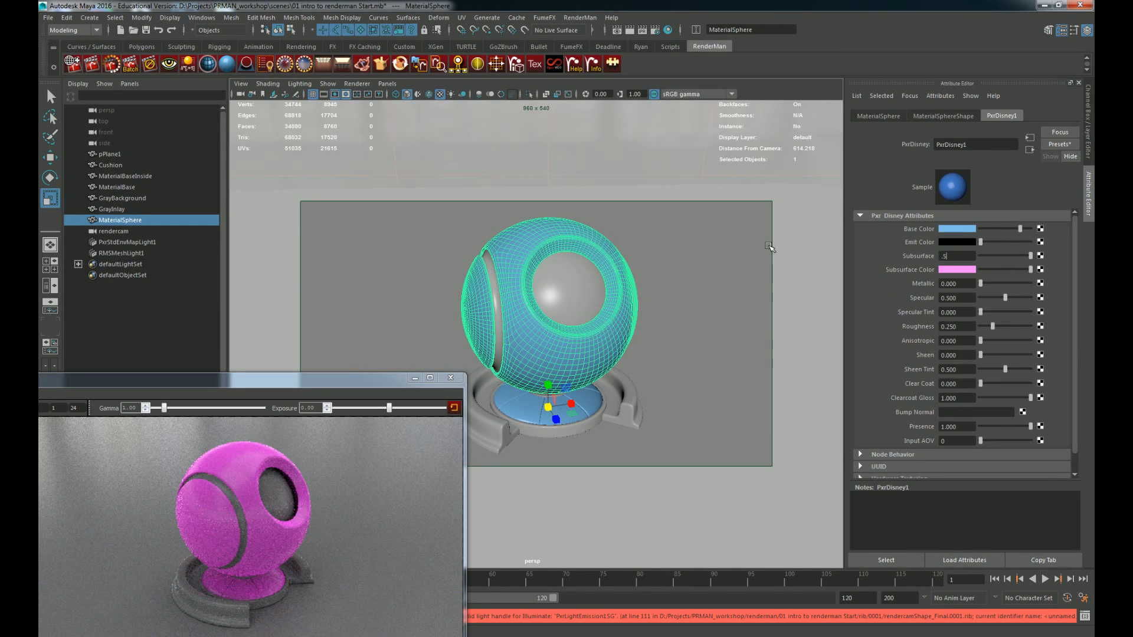
key(Return)
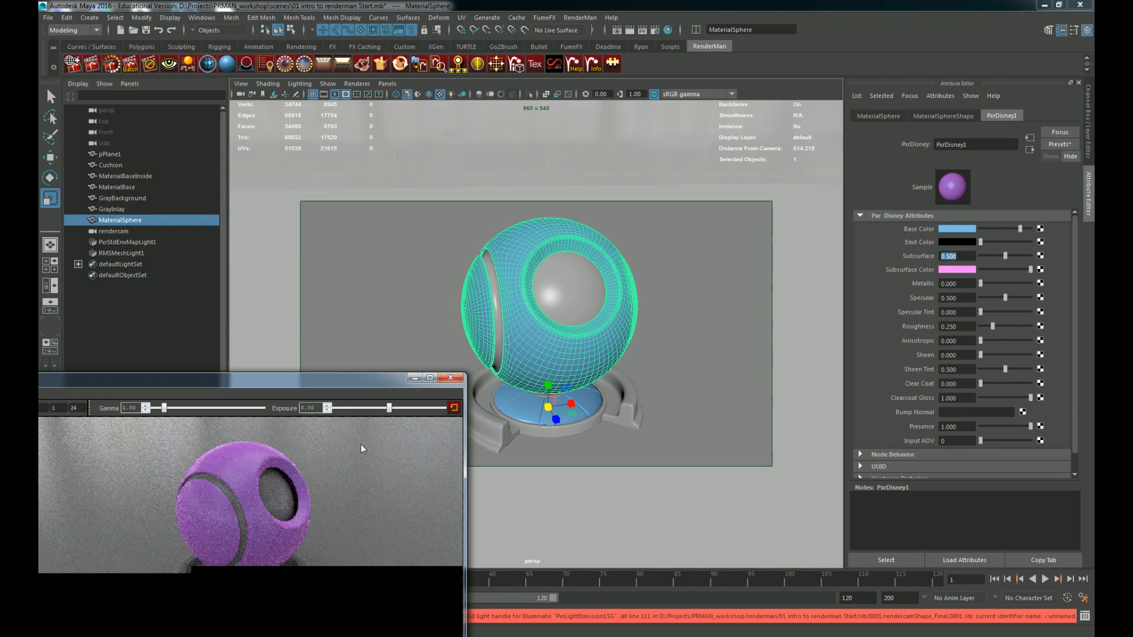
scroll(299, 520, up, 2)
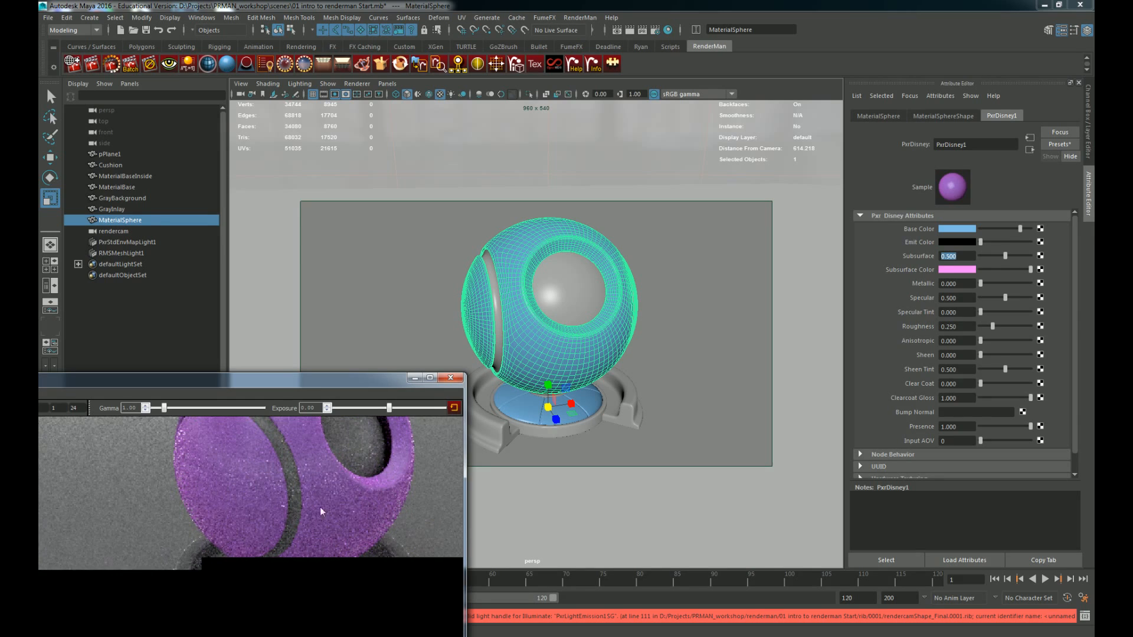
alt+middle_drag(331, 470, 285, 532)
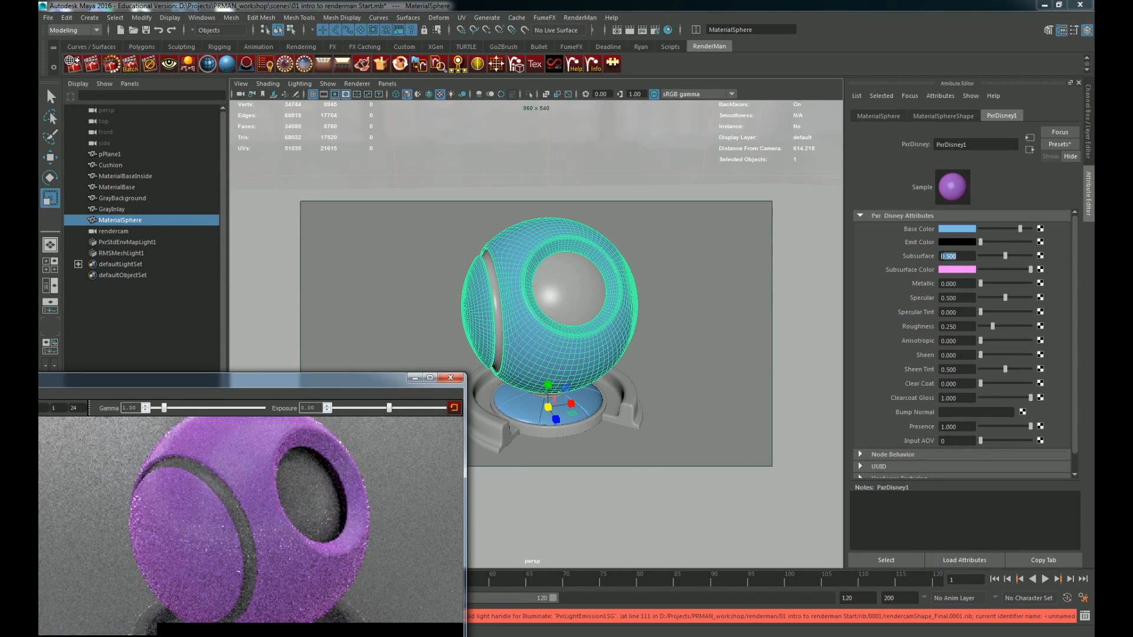
Step: Set the PxrDisney1 material's Subsurface amount to 0.2 and examine the sphere and base in the updated render
text(0.2)
key(Return)
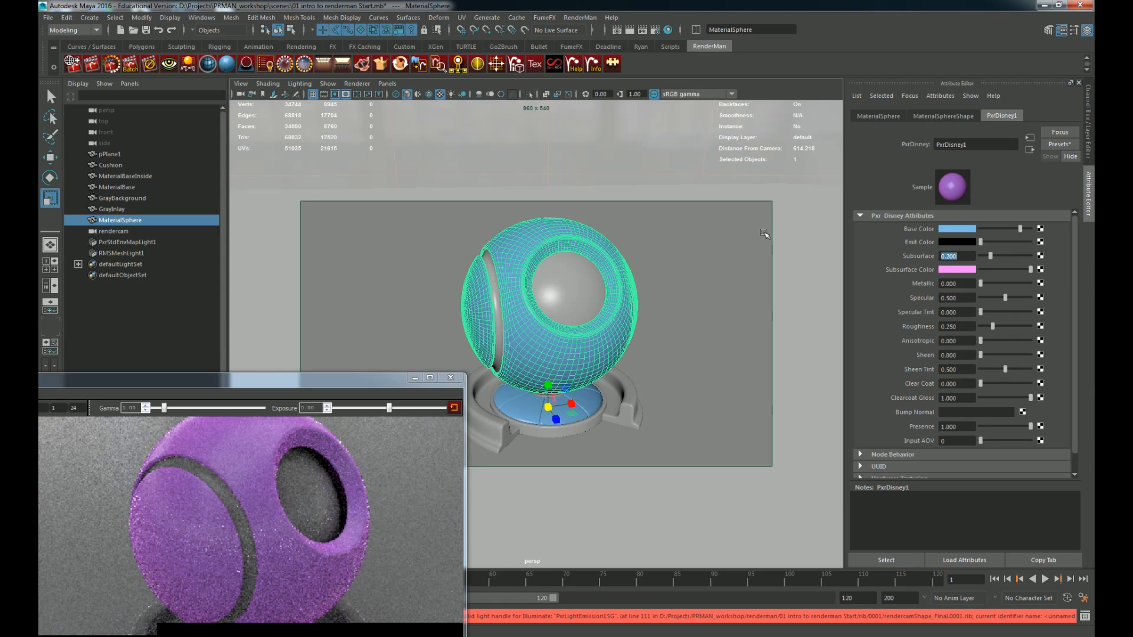
click(238, 469)
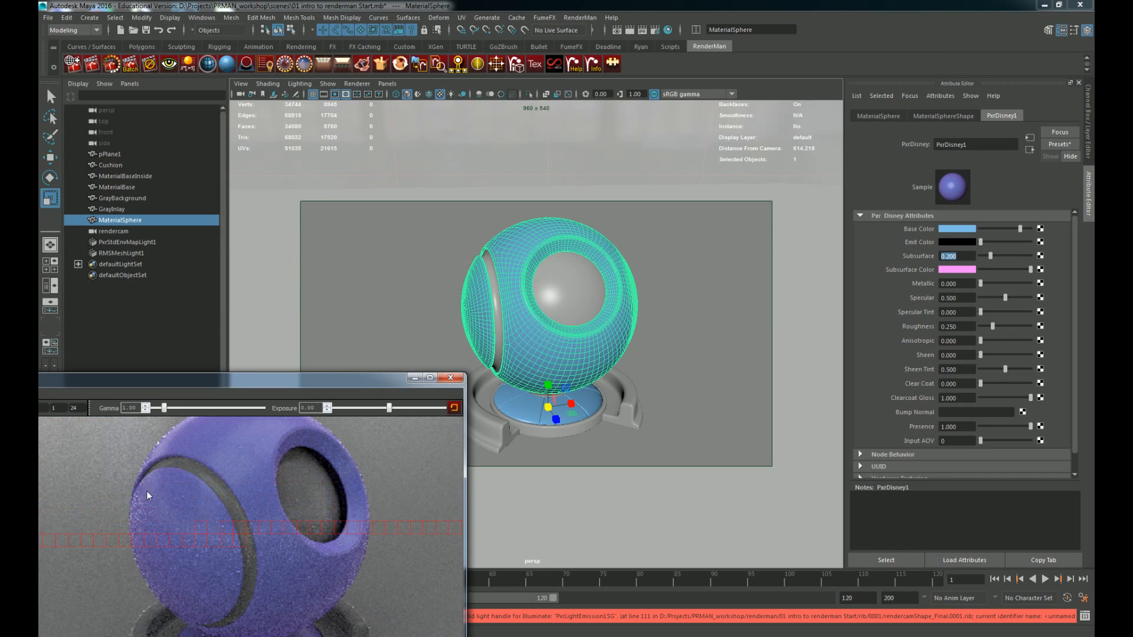
middle_drag(369, 540, 352, 457)
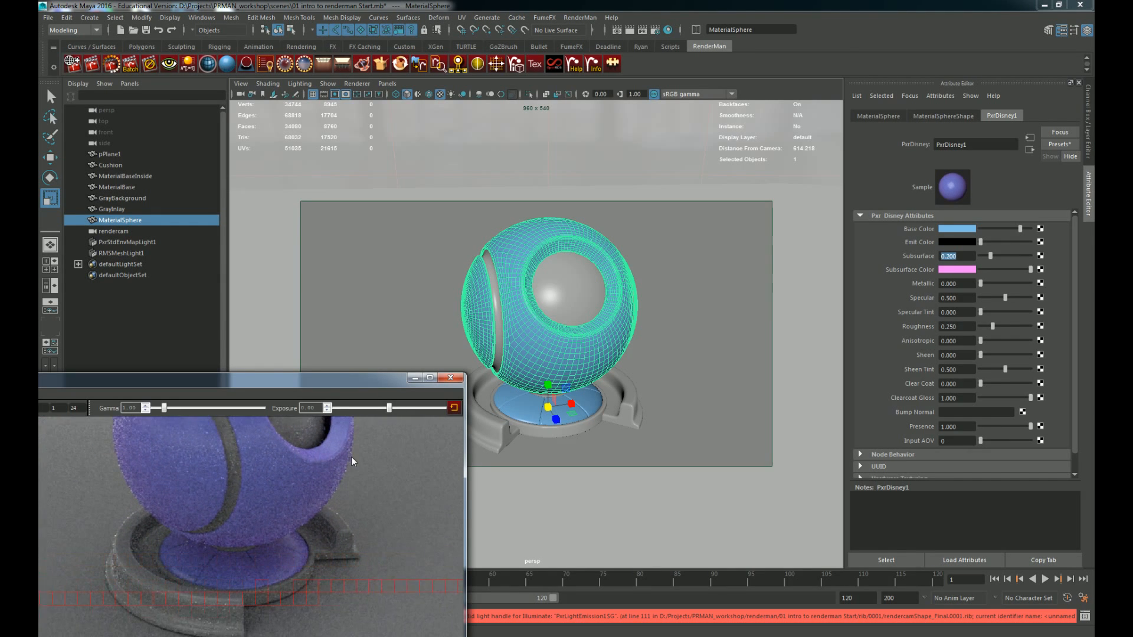
middle_drag(204, 531, 211, 551)
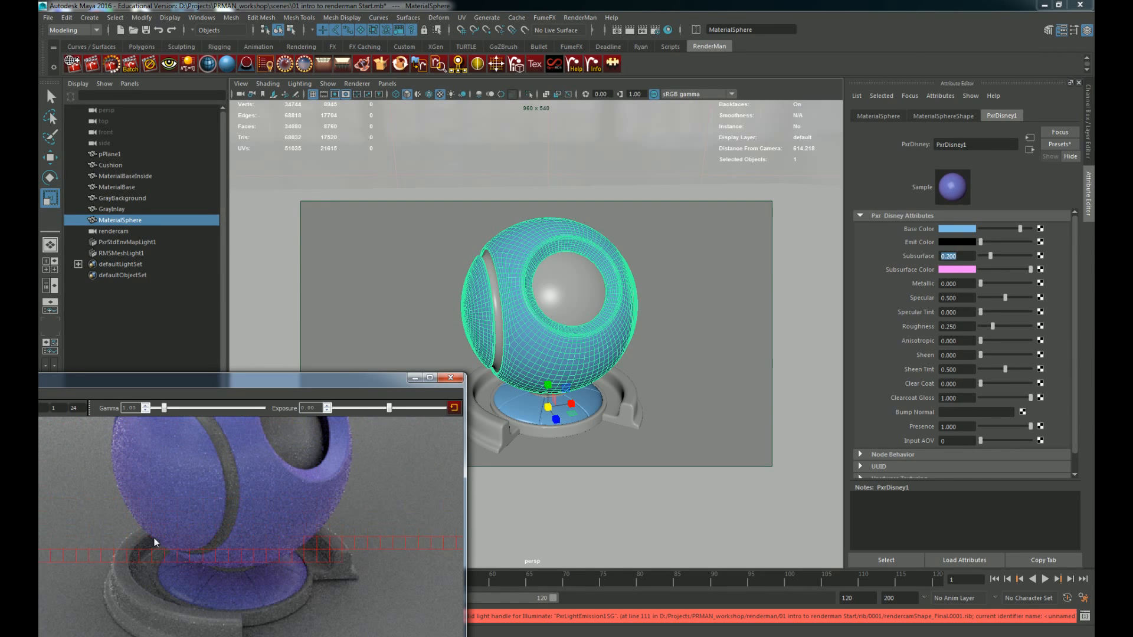
middle_drag(371, 472, 369, 517)
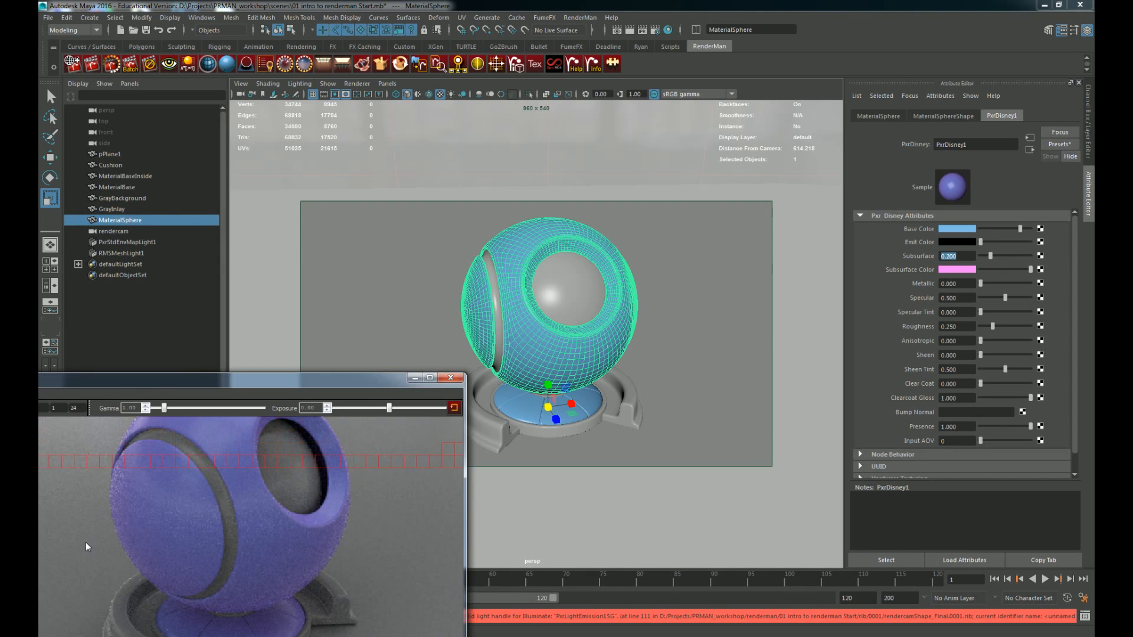
scroll(86, 541, down, 2)
drag(182, 397, 223, 360)
middle_drag(306, 495, 343, 474)
drag(340, 365, 264, 392)
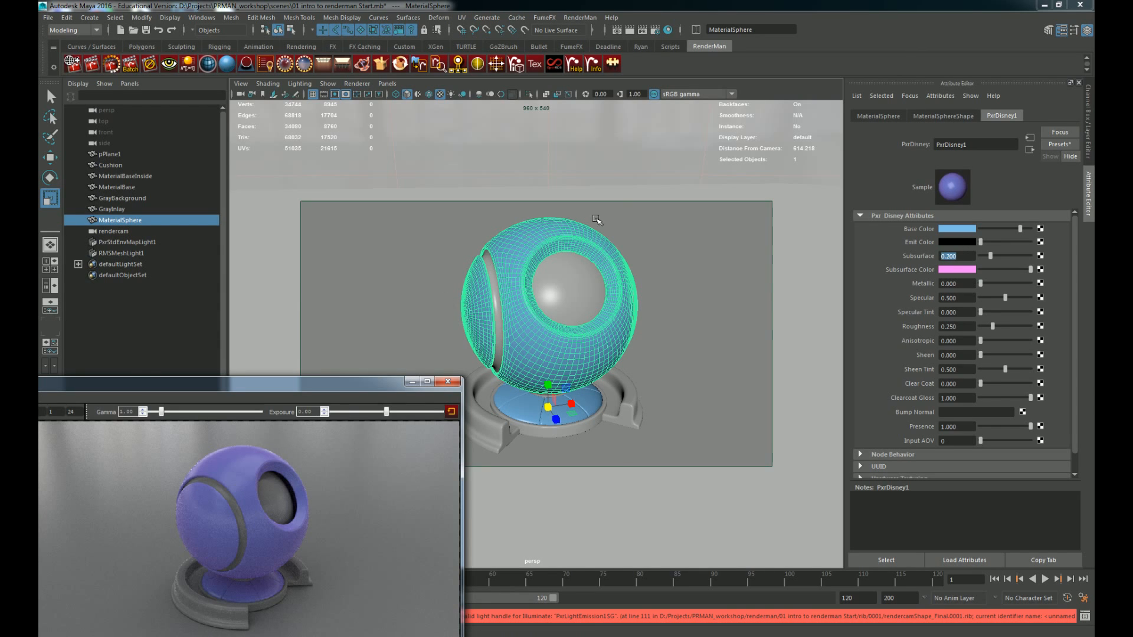
Step: Create a RenderMan PxrStdAreaLight in the scene
click(683, 184)
scroll(684, 182, down, 5)
scroll(684, 183, down, 3)
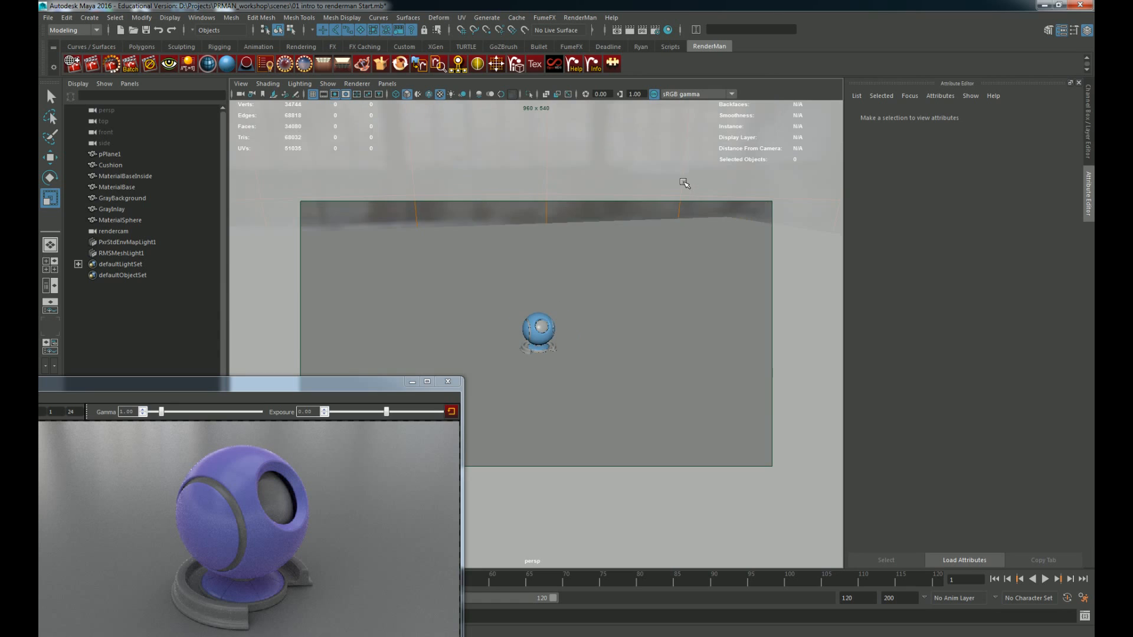
scroll(679, 182, up, 2)
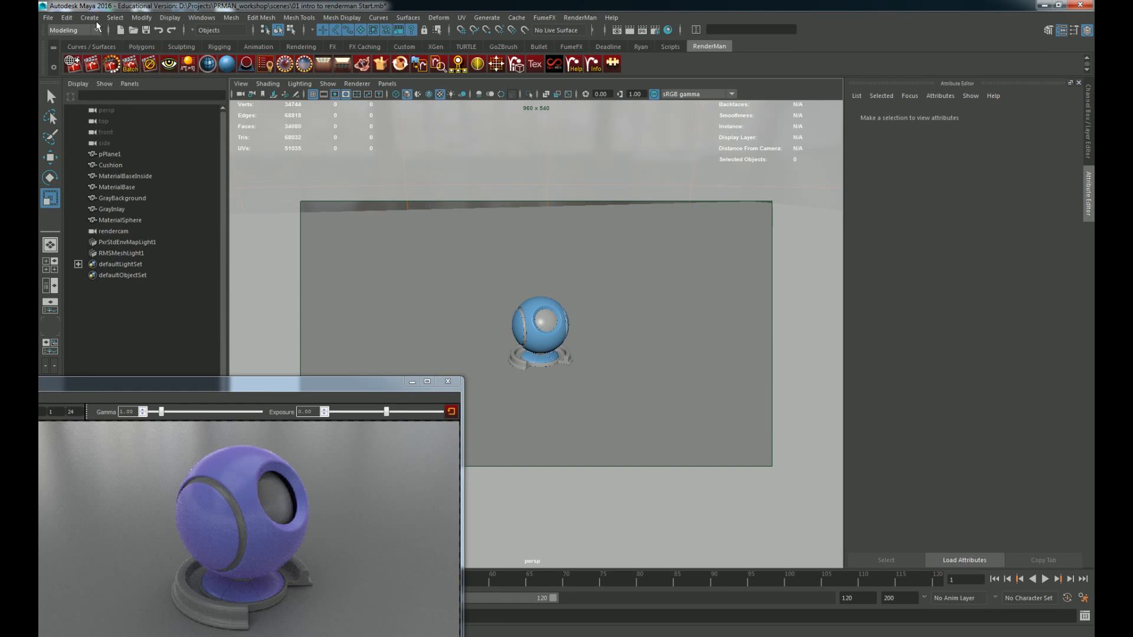
click(90, 18)
click(371, 59)
click(324, 63)
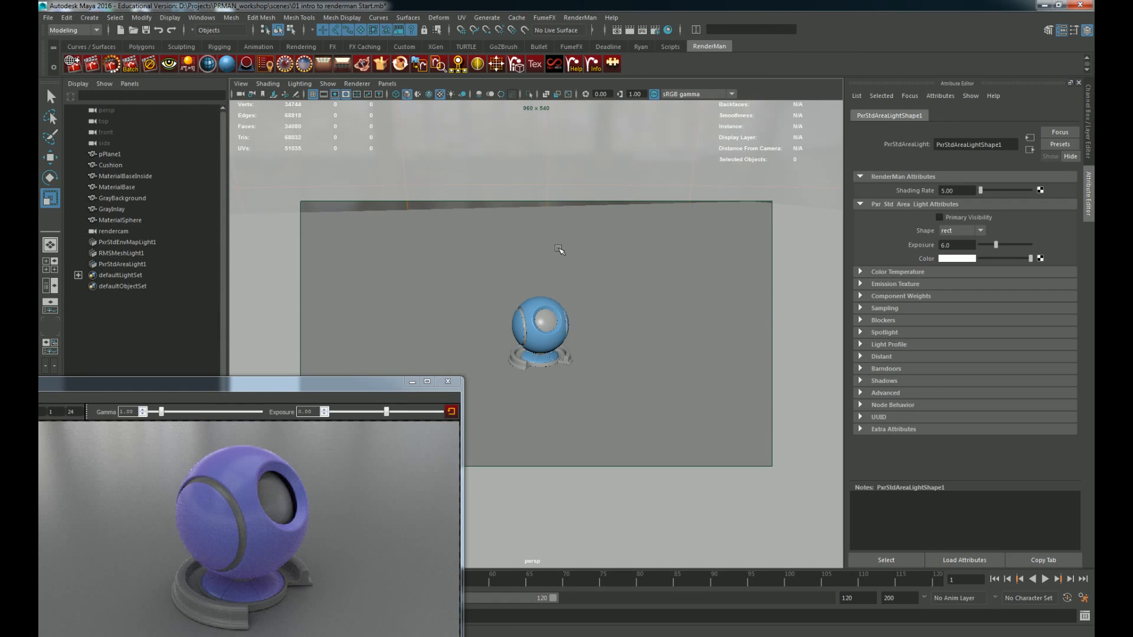
Step: Place the area light above the material ball and rotate it to point straight down at the ball
key(w)
drag(548, 325, 549, 234)
key(r)
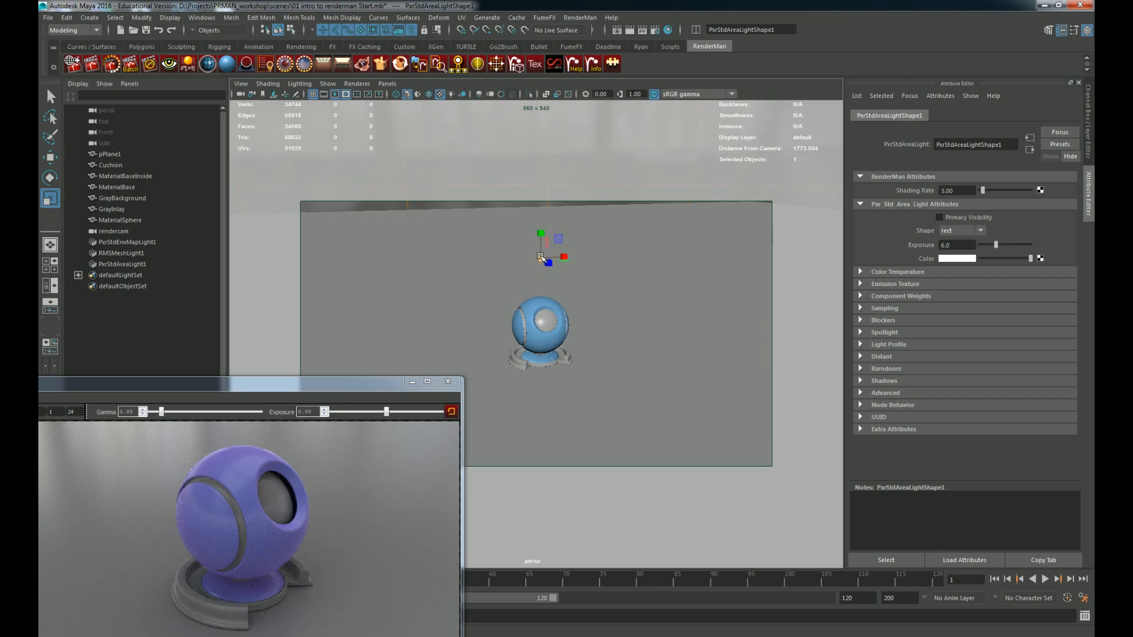
key(e)
drag(549, 275, 517, 177)
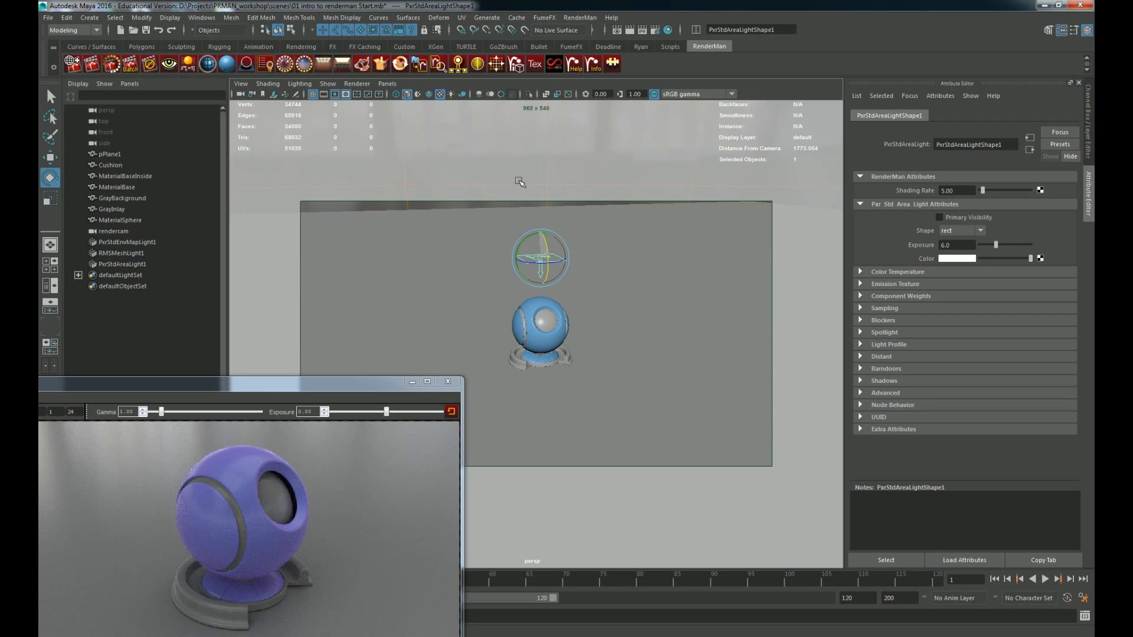
Step: Try area light exposures of 16 and 20 and compare how they light the ball in the render
double_click(950, 245)
text(16)
key(Return)
click(242, 407)
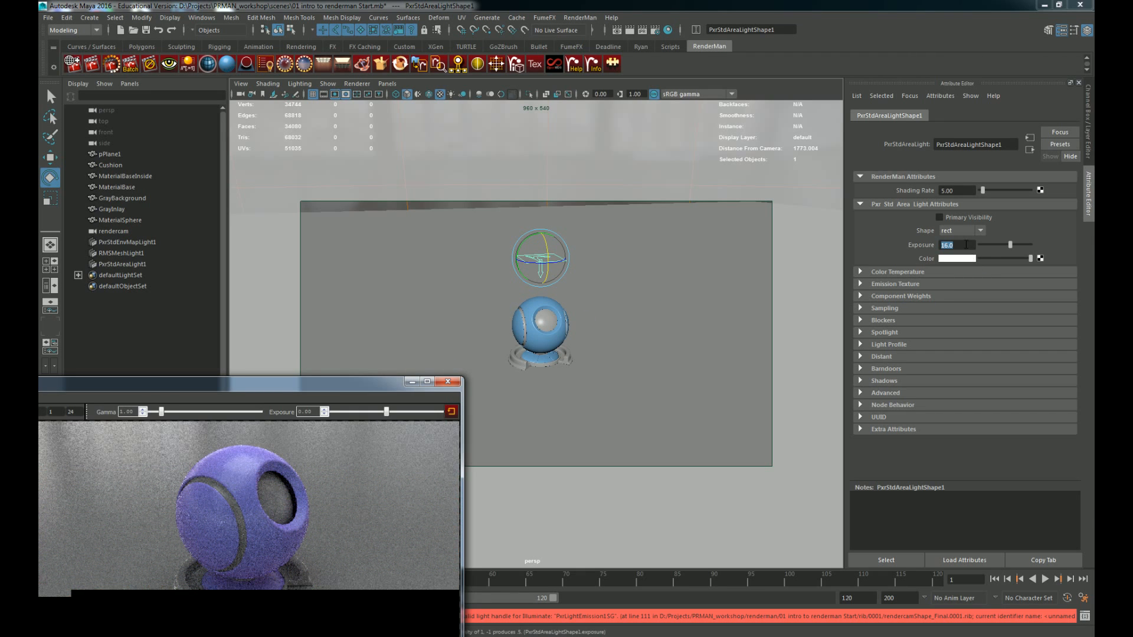
text(20)
key(Return)
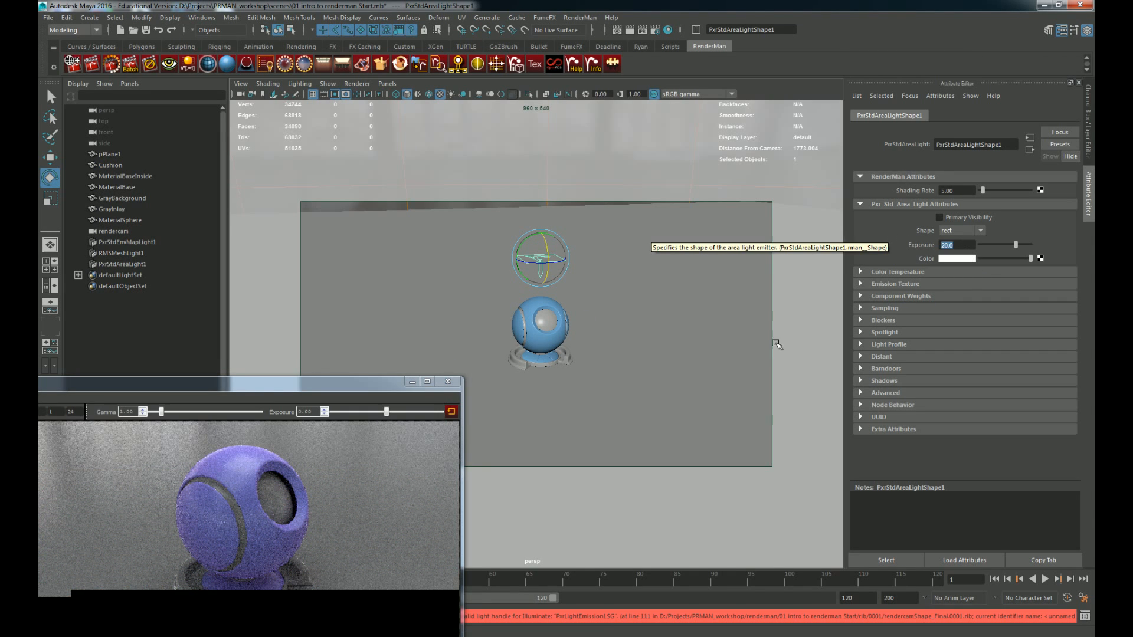
click(338, 502)
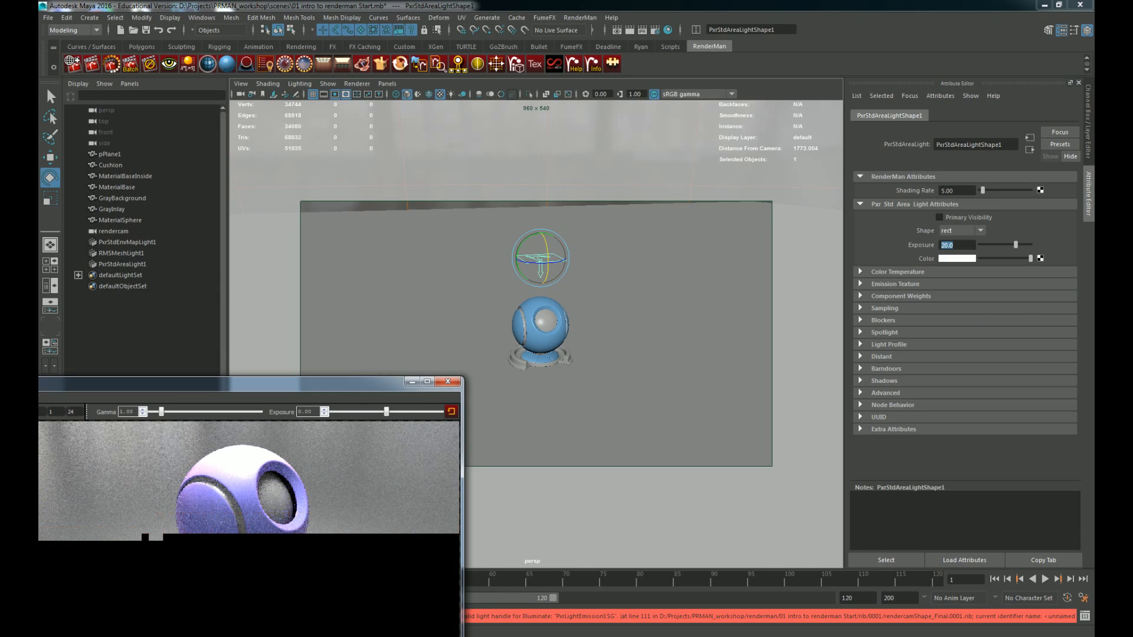
Step: Set the area light's exposure to 18 and frame the material ball closer in the viewport
text(18)
key(Return)
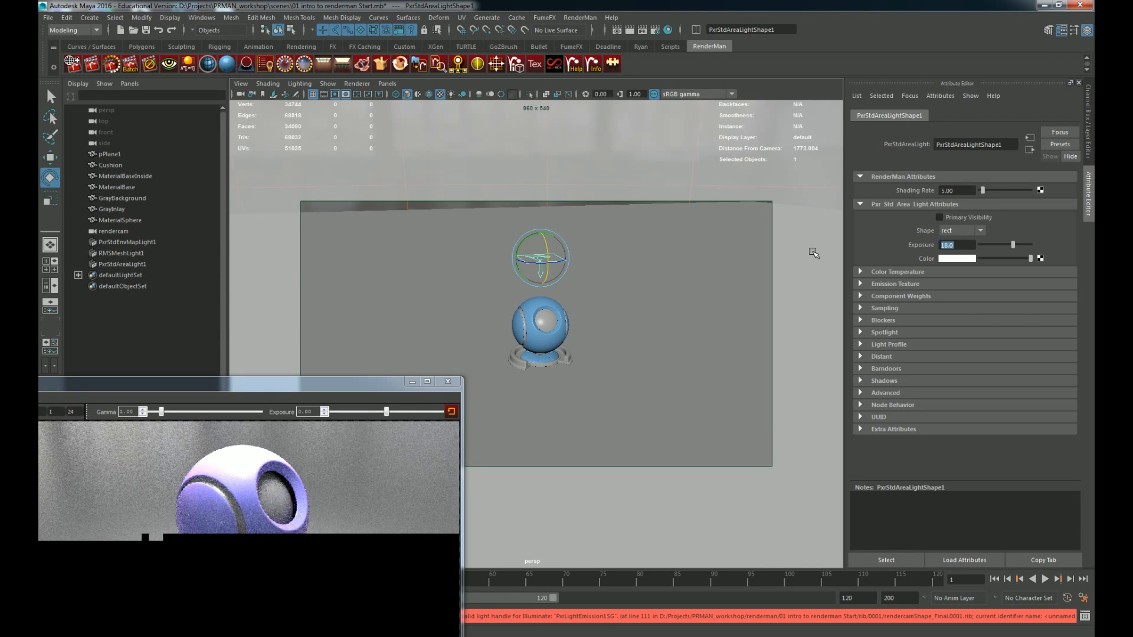
alt+right_drag(534, 344, 721, 372)
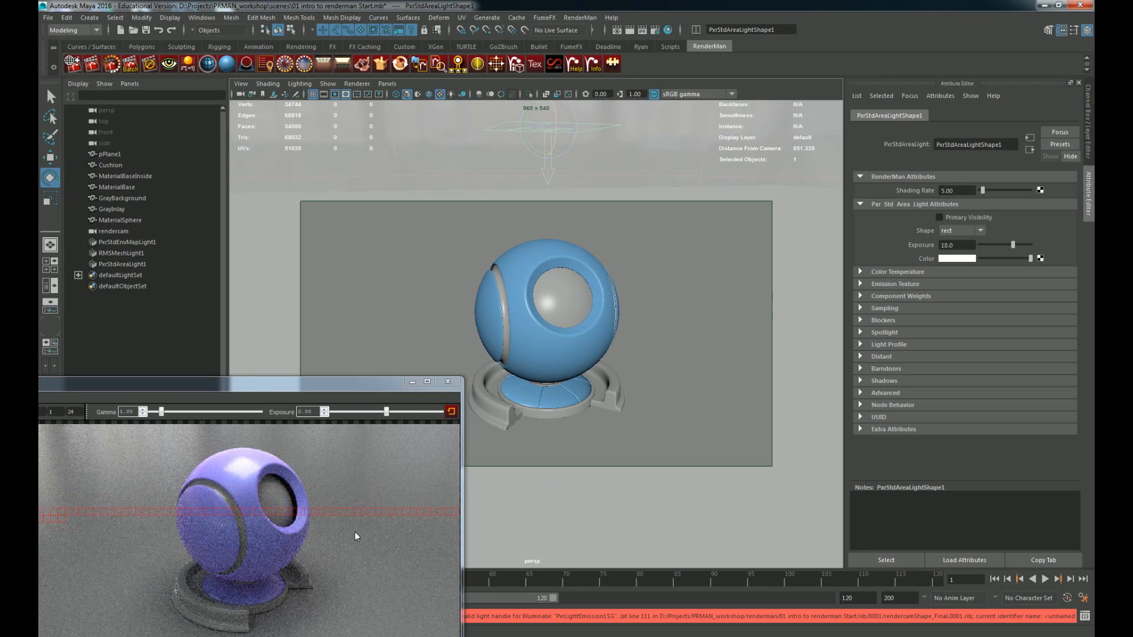
Step: Try a Metallic value of 1 on MaterialSphere's PxrDisney1 material and examine the sphere's reflections in the render
click(564, 369)
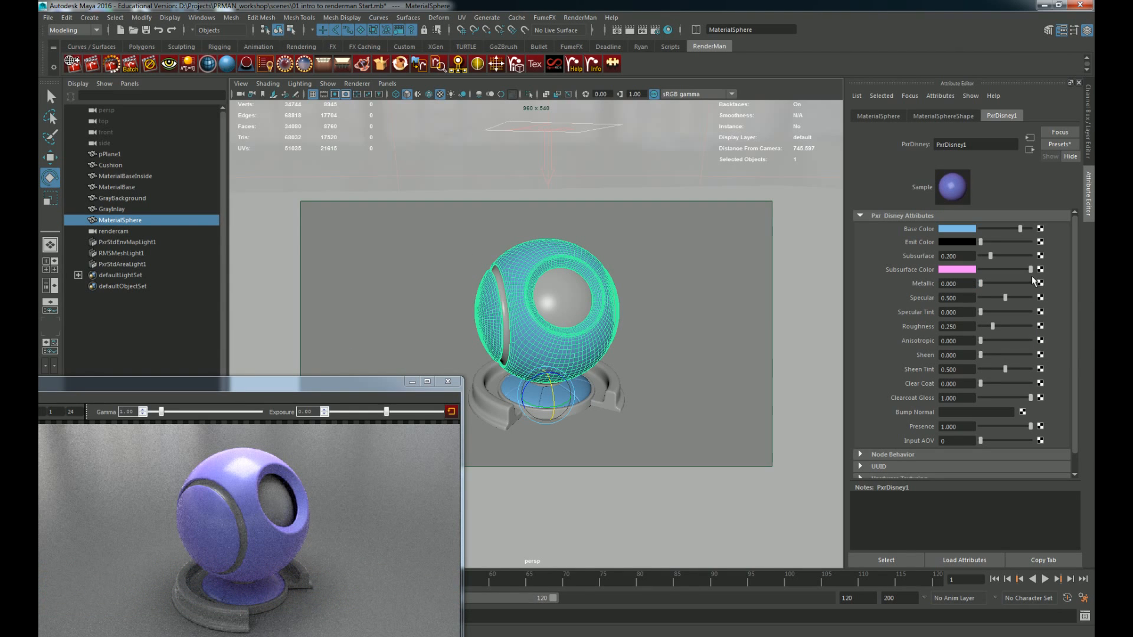
drag(980, 283, 1060, 292)
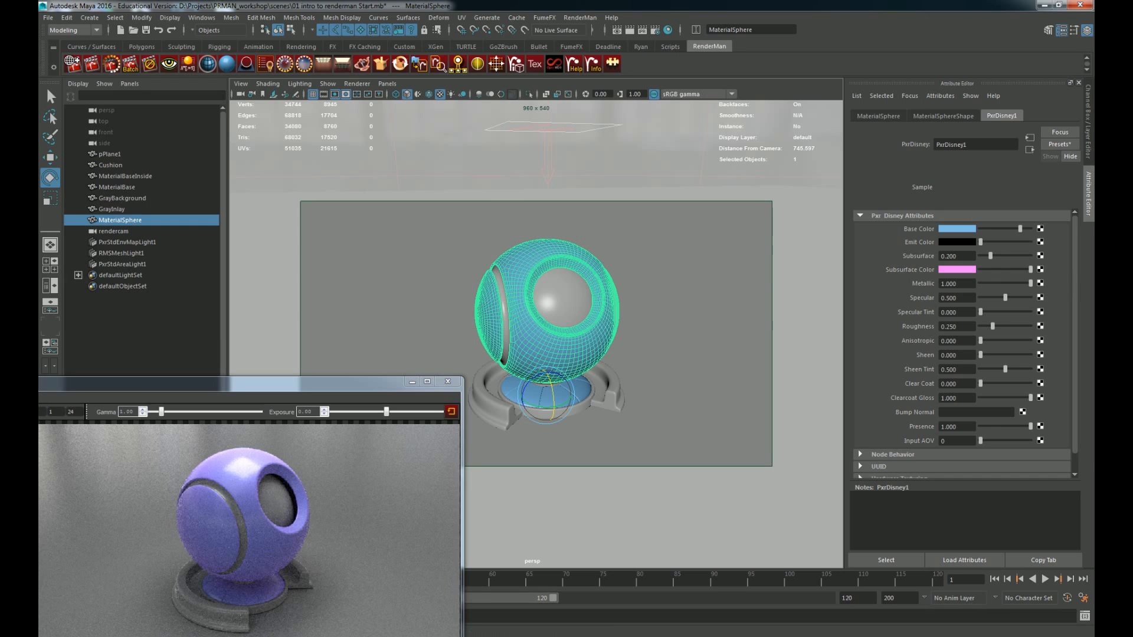
click(264, 519)
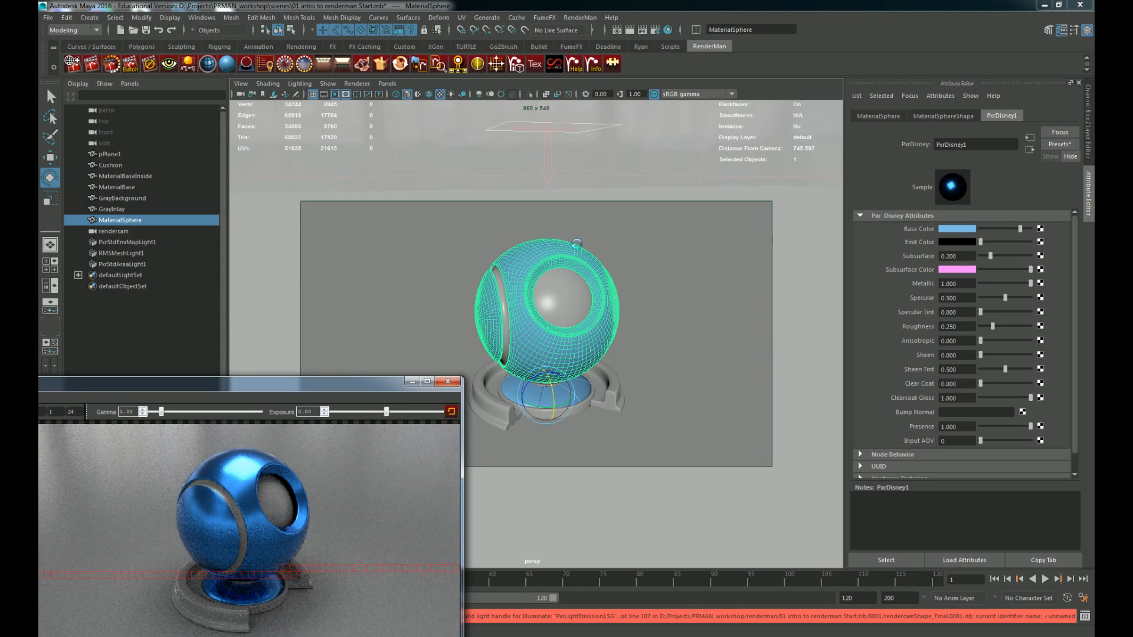
scroll(292, 518, up, 4)
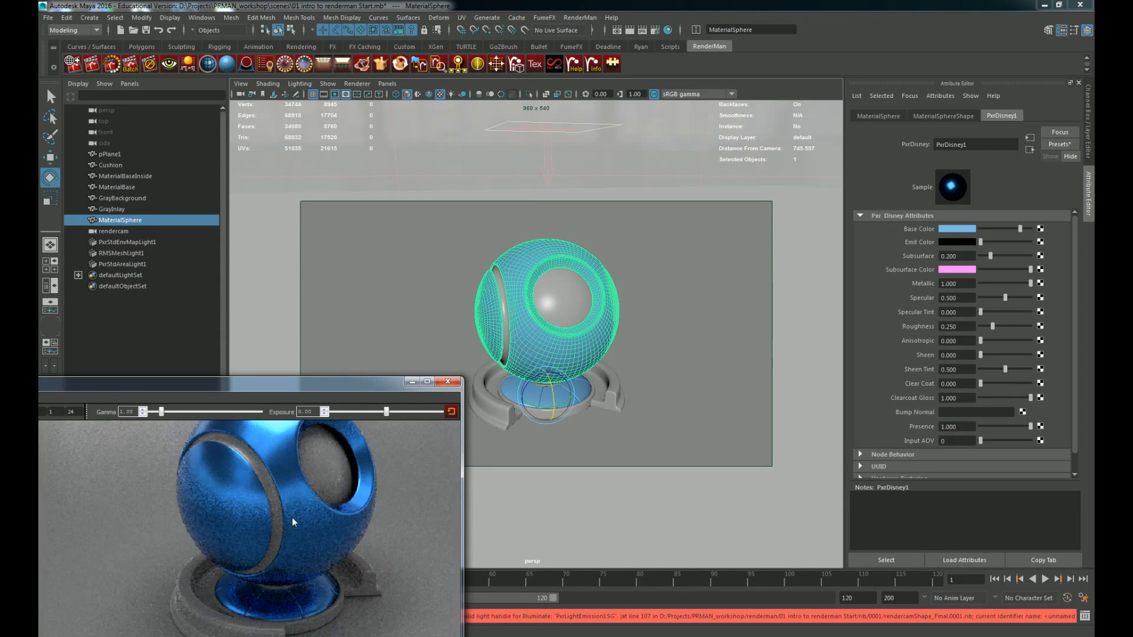
middle_drag(304, 516, 157, 523)
middle_drag(242, 449, 194, 501)
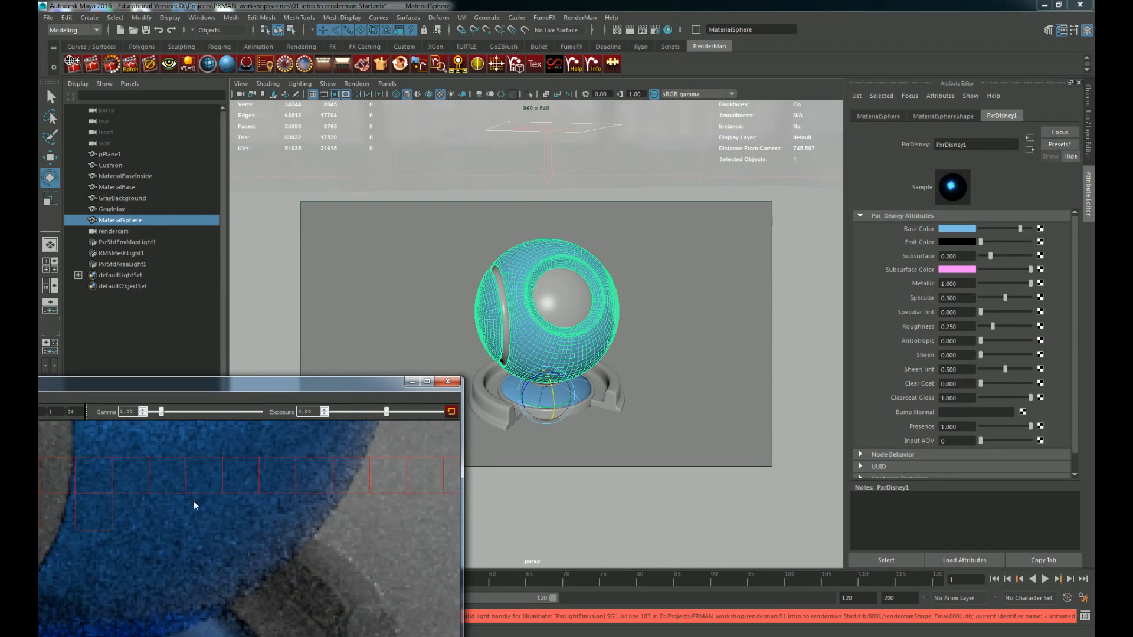
middle_drag(304, 463, 265, 594)
scroll(260, 546, down, 4)
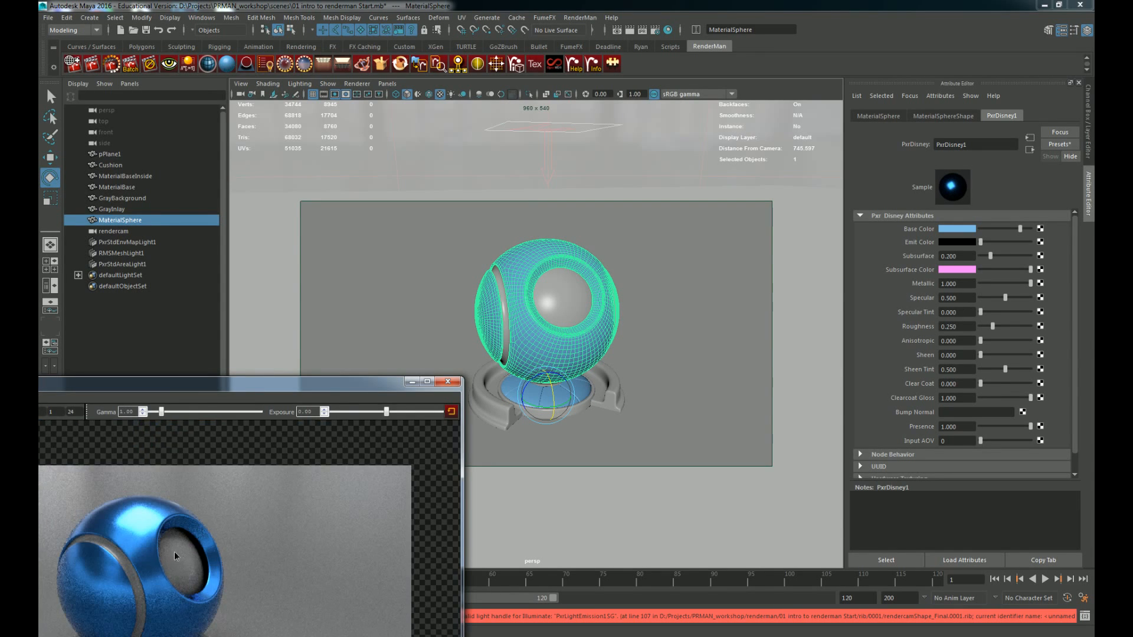
middle_drag(175, 555, 323, 499)
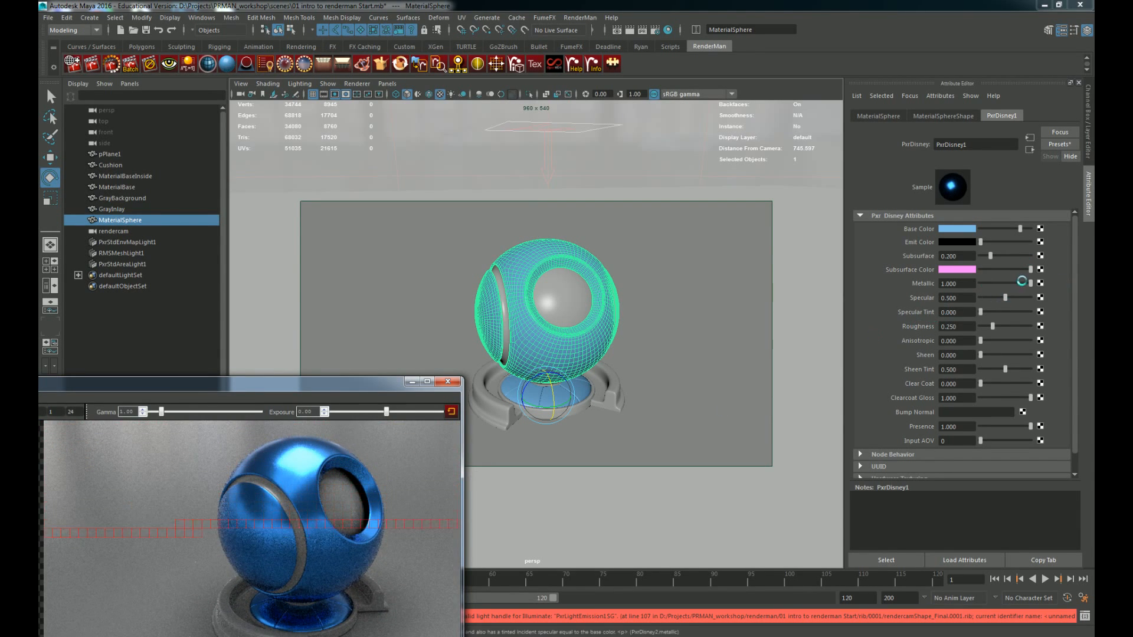
Step: Try a Metallic value of 0.5 on the PxrDisney1 material in the render
drag(1022, 282, 885, 286)
text(0.5)
key(Return)
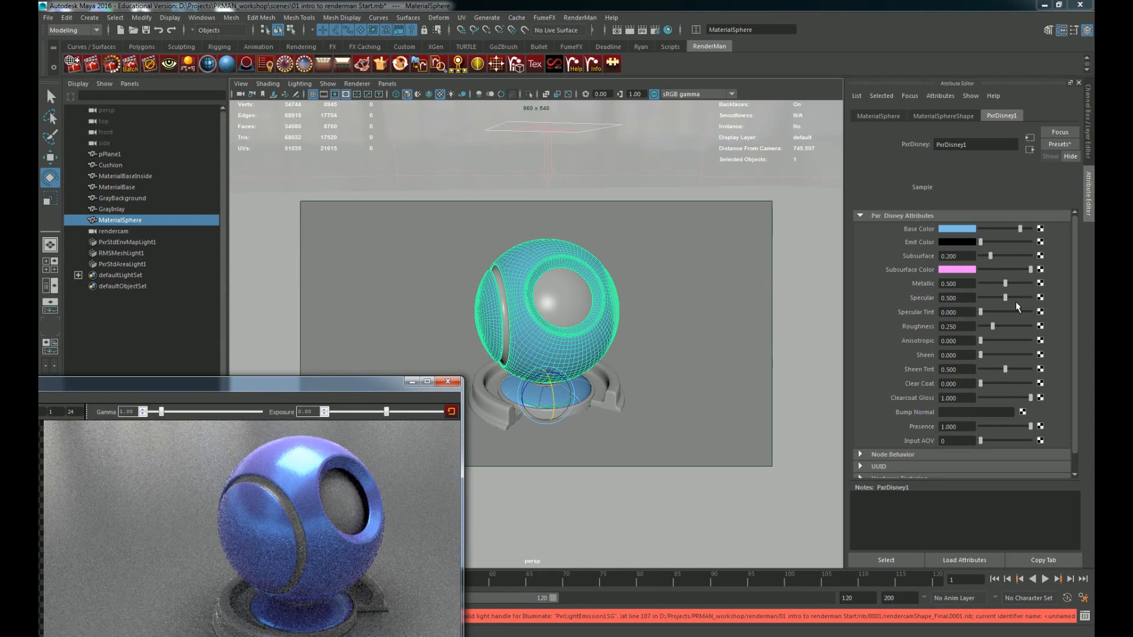
Step: Render the PxrDisney1 material with Specular at 0 and at 1, keeping 1, and return Metallic to 0
drag(1006, 300, 980, 299)
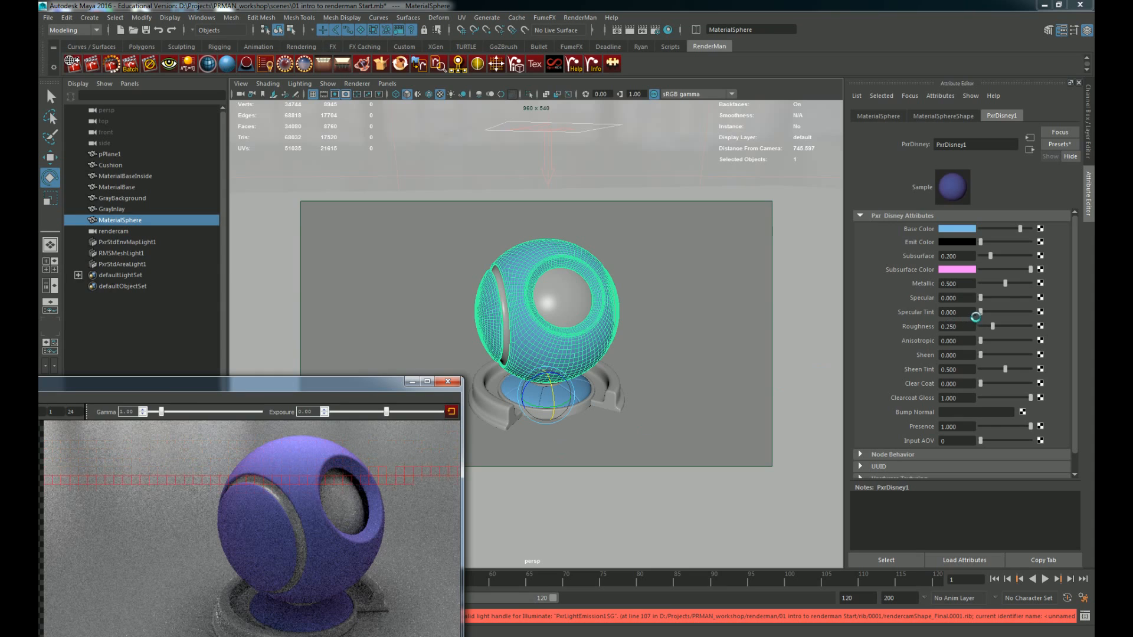
drag(989, 300, 1065, 299)
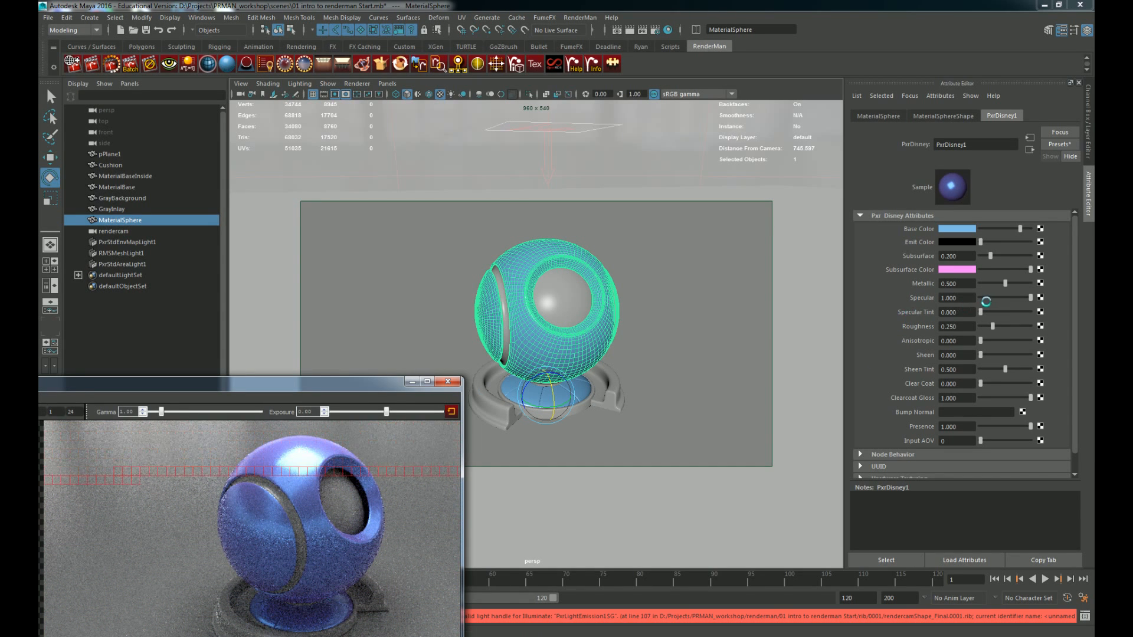
drag(1006, 284, 848, 293)
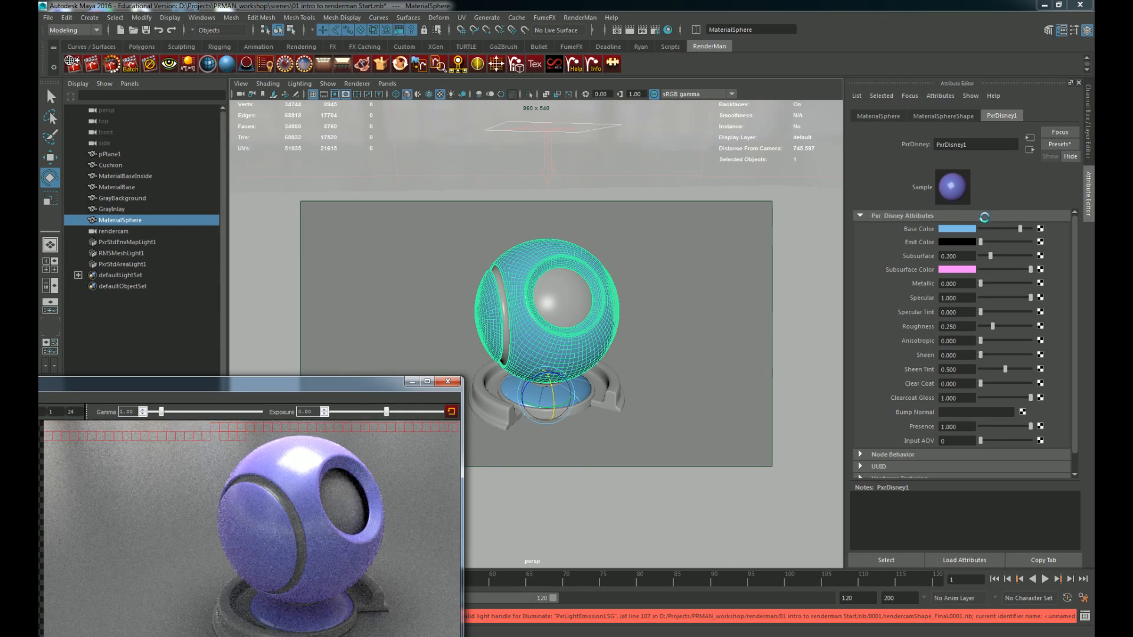
Step: Set the PxrDisney1 material's Specular Tint to 1 and compare the new render with earlier ones in the render catalog
drag(981, 312, 1031, 312)
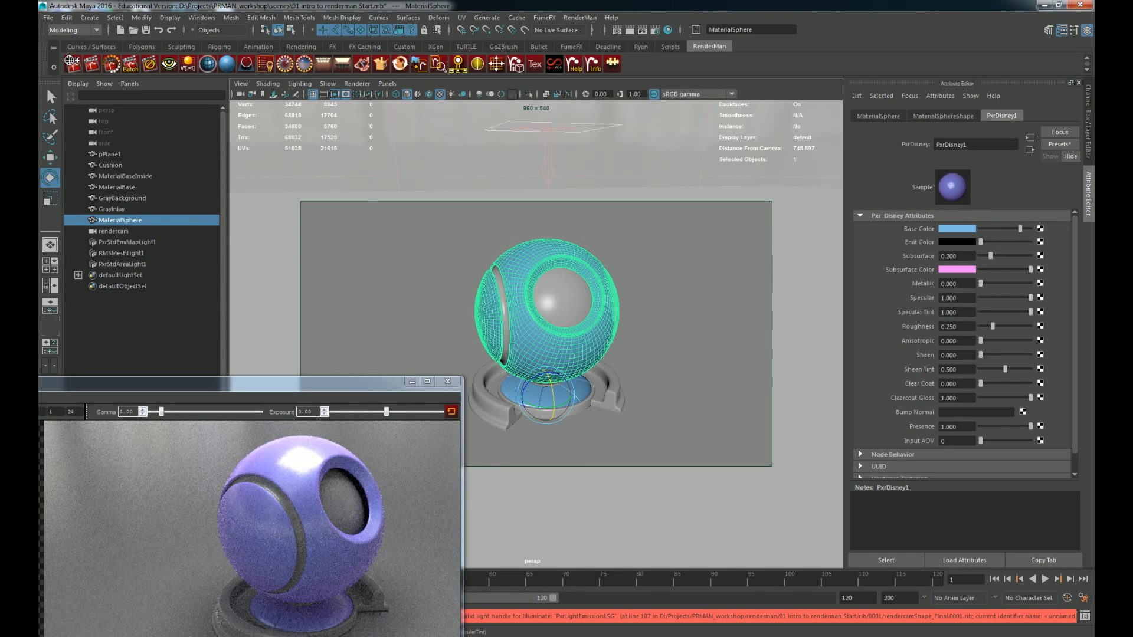
click(282, 467)
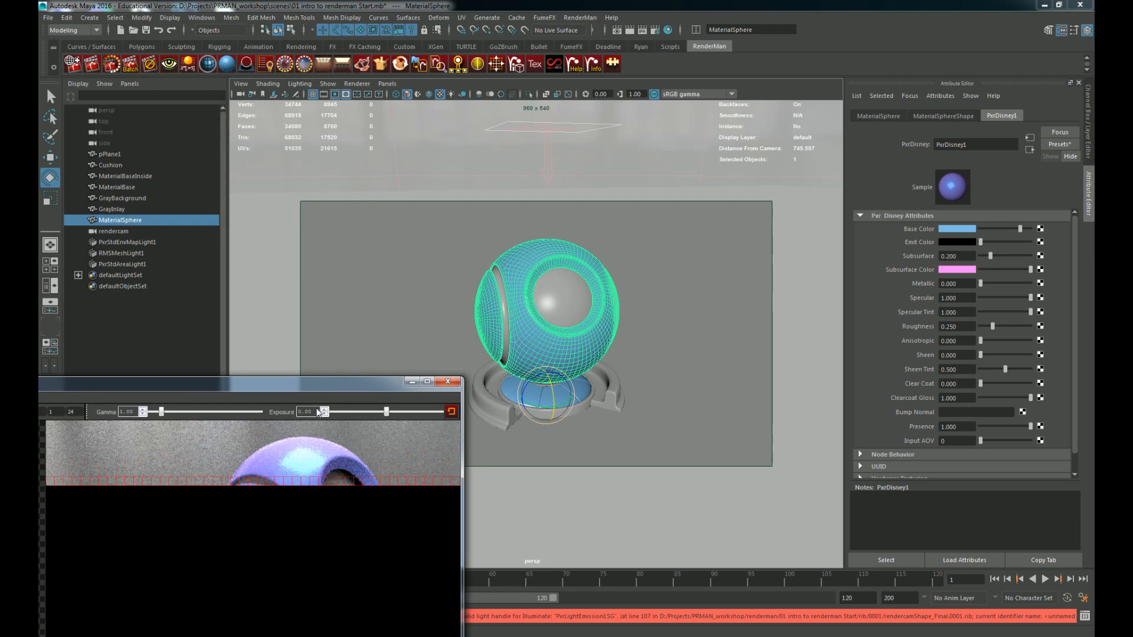
drag(321, 385, 564, 302)
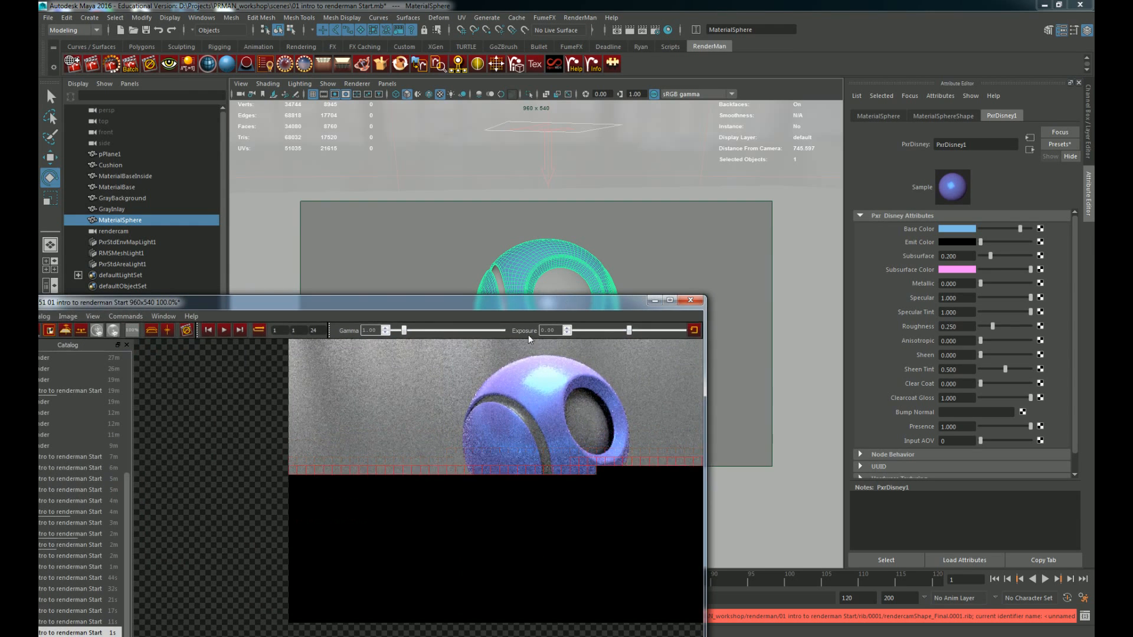
click(97, 623)
click(99, 611)
click(99, 632)
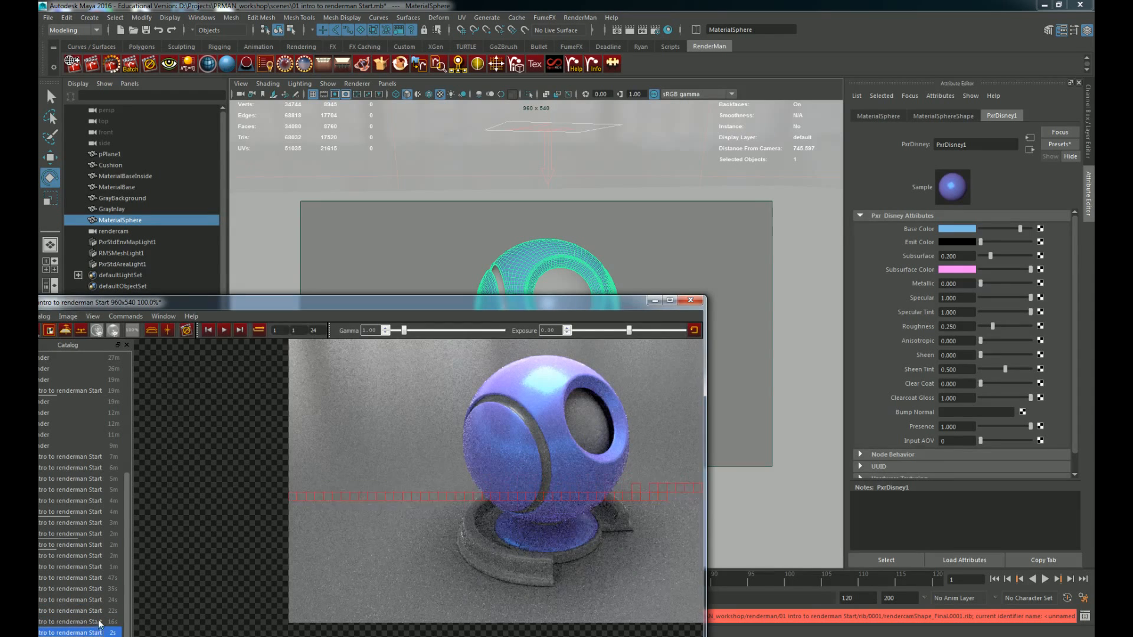
Step: Compare the two latest renders in the catalog and return the PxrDisney1 material's Specular Tint to 0
click(99, 622)
click(99, 632)
drag(539, 306, 289, 339)
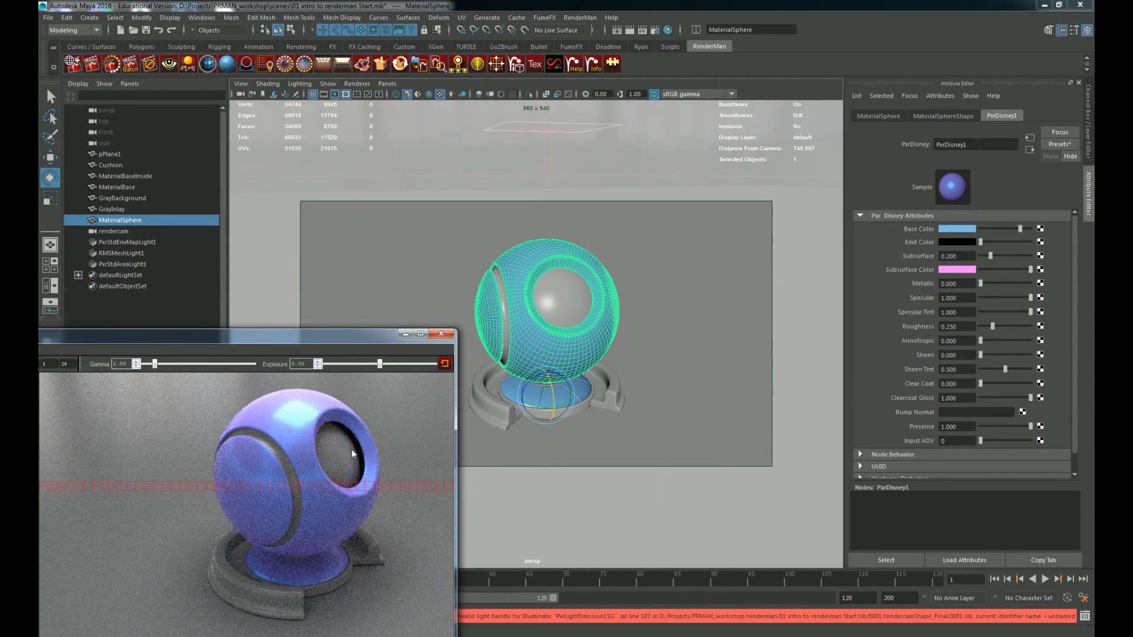
click(968, 311)
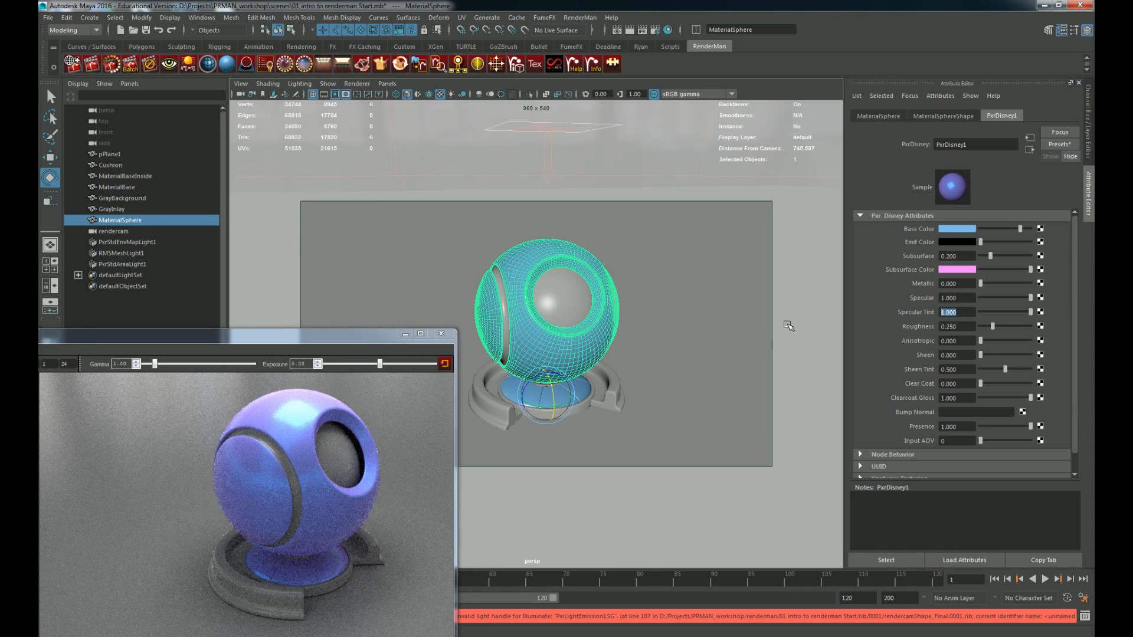
key(Return)
Step: Try a Roughness value of 1 on the PxrDisney1 material and examine the sphere's highlights in the render
click(950, 326)
text(1)
key(Return)
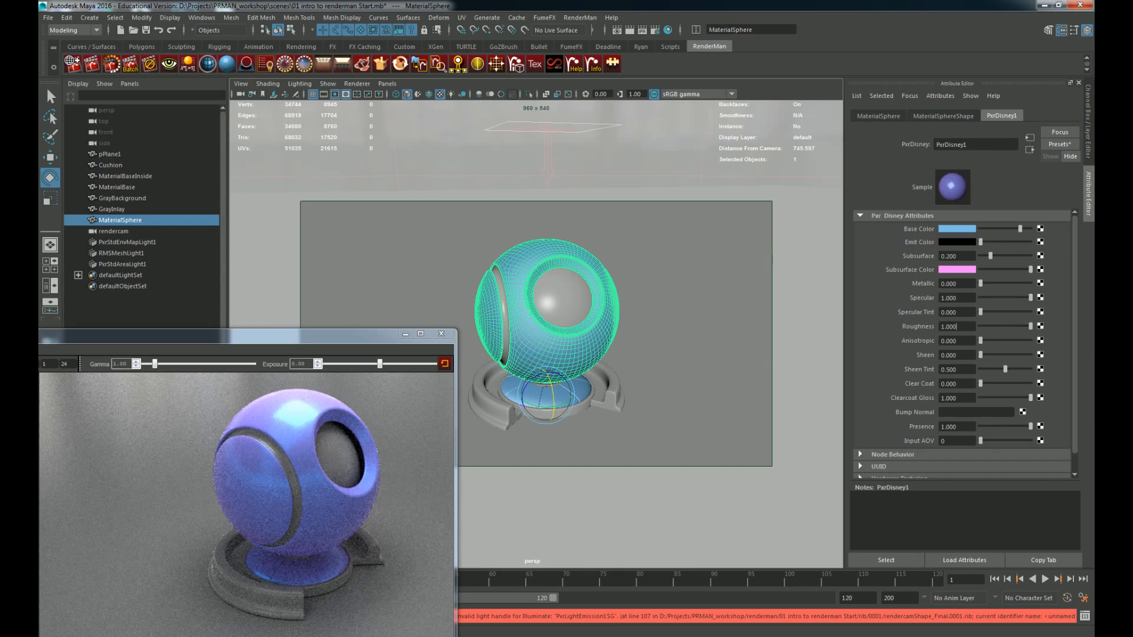
click(248, 337)
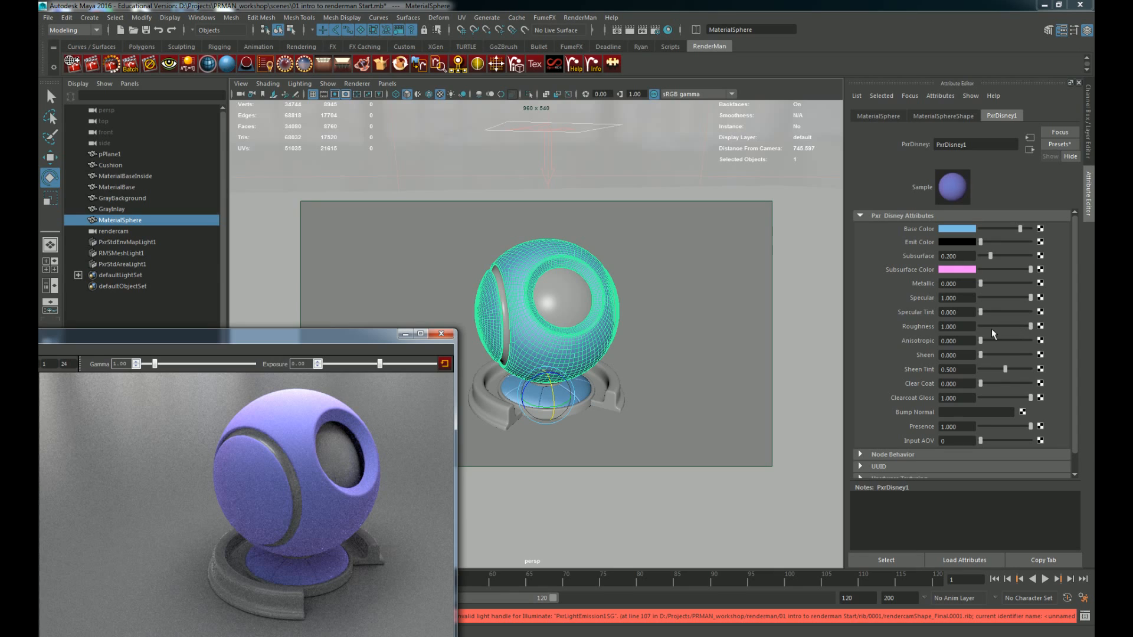
drag(1031, 326, 1003, 327)
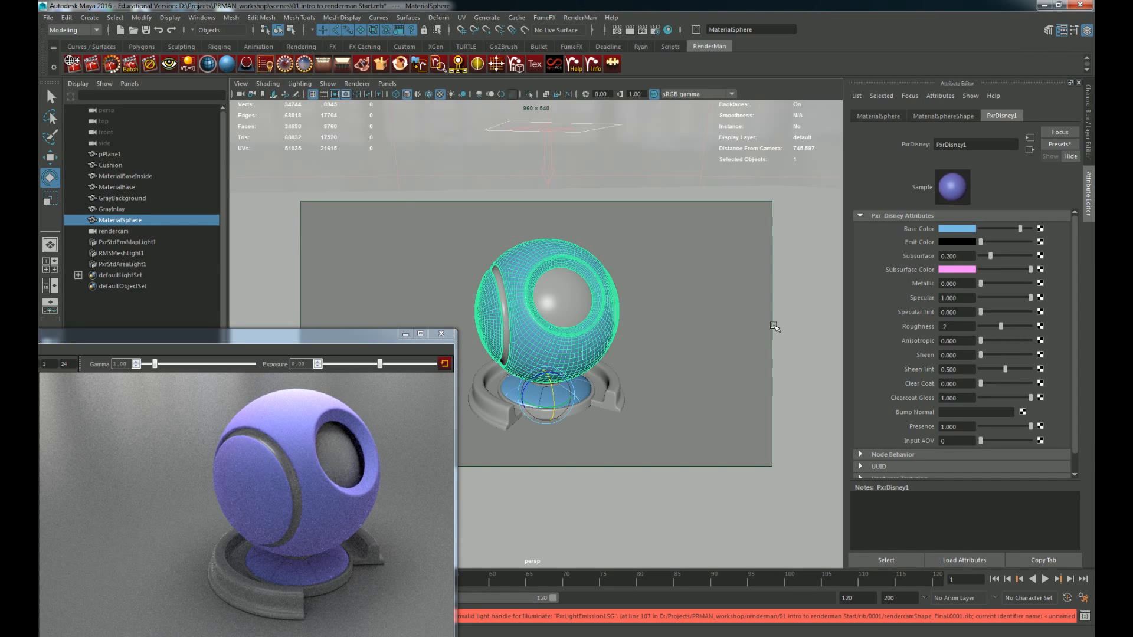
text(1)
key(Return)
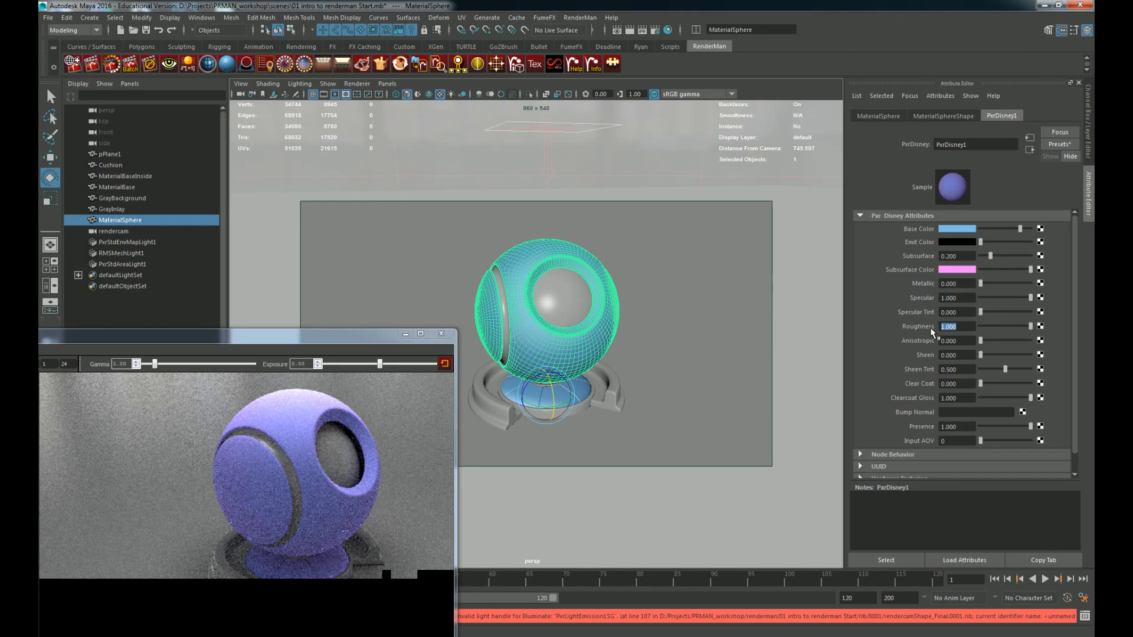
Step: Try a Roughness value of 0.12 on the PxrDisney1 material in the render
text(0.12)
key(Return)
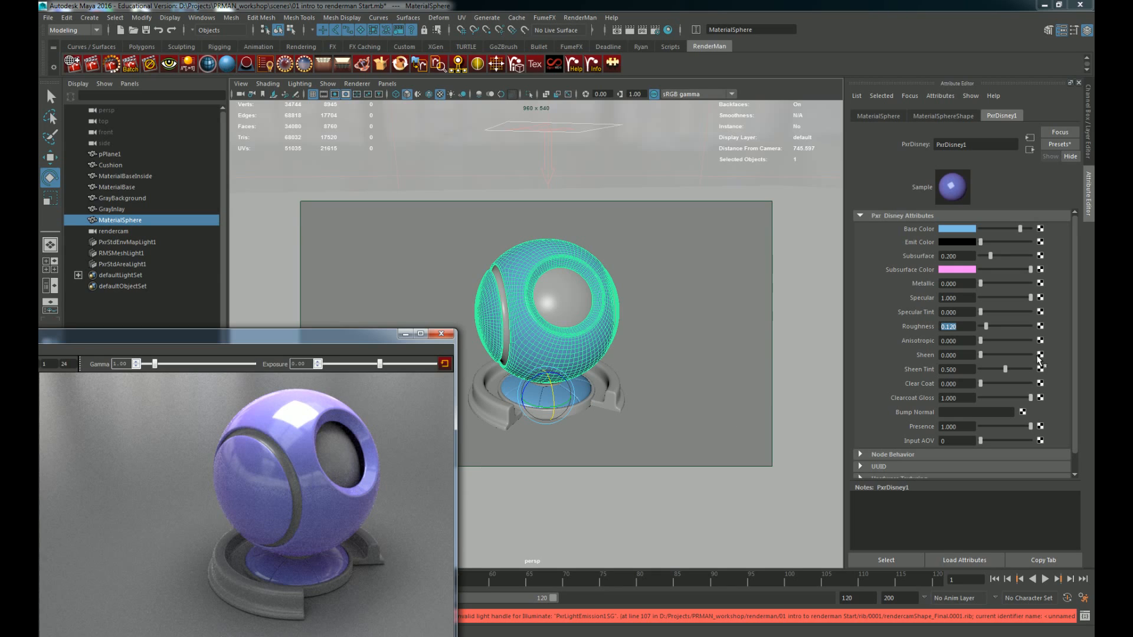
click(970, 326)
Step: Set the PxrDisney1 material's Anisotropic value to 1 and start a new render
drag(968, 344, 872, 336)
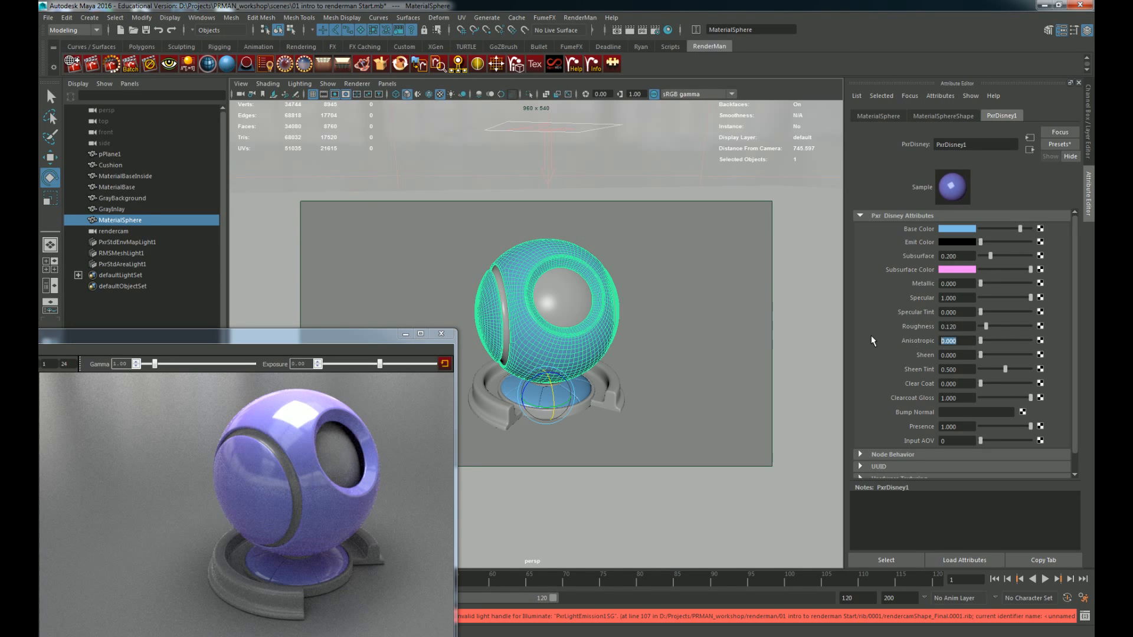
text(.2)
key(Return)
text(358)
key(Return)
text(1)
key(Return)
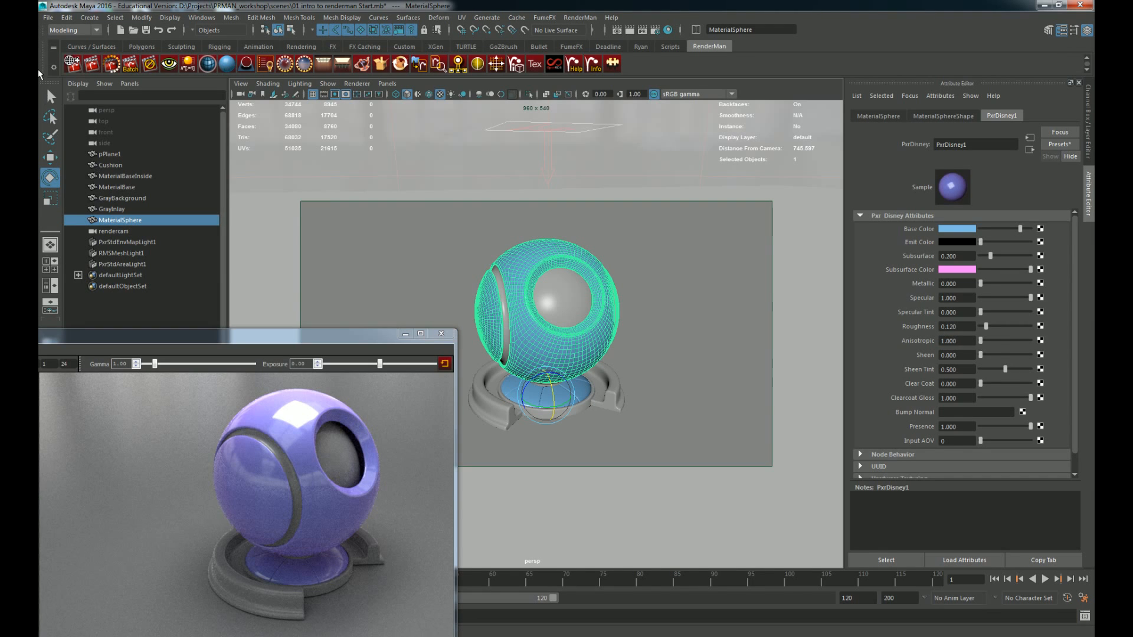
click(92, 63)
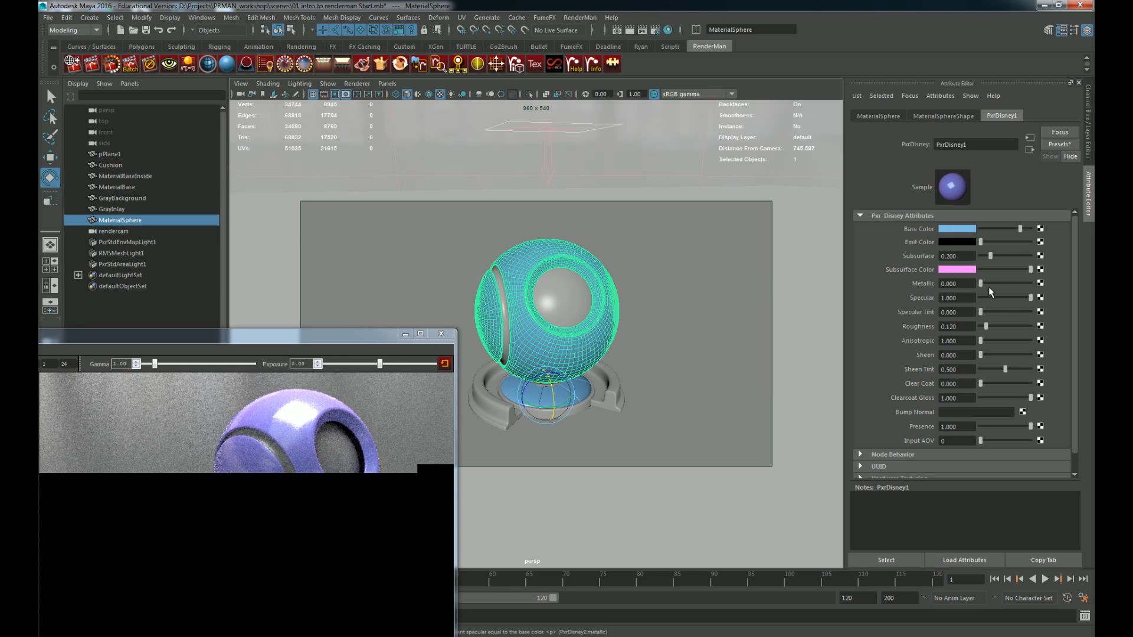
Step: Return the PxrDisney1 material's Anisotropic value to 0
double_click(967, 343)
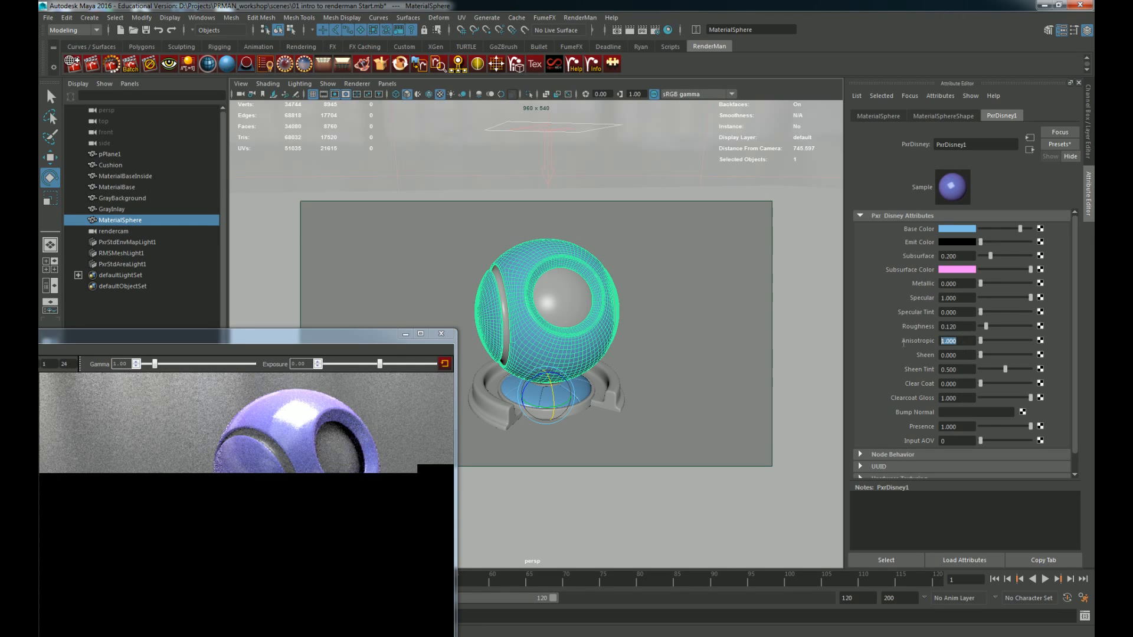
text(0)
key(Return)
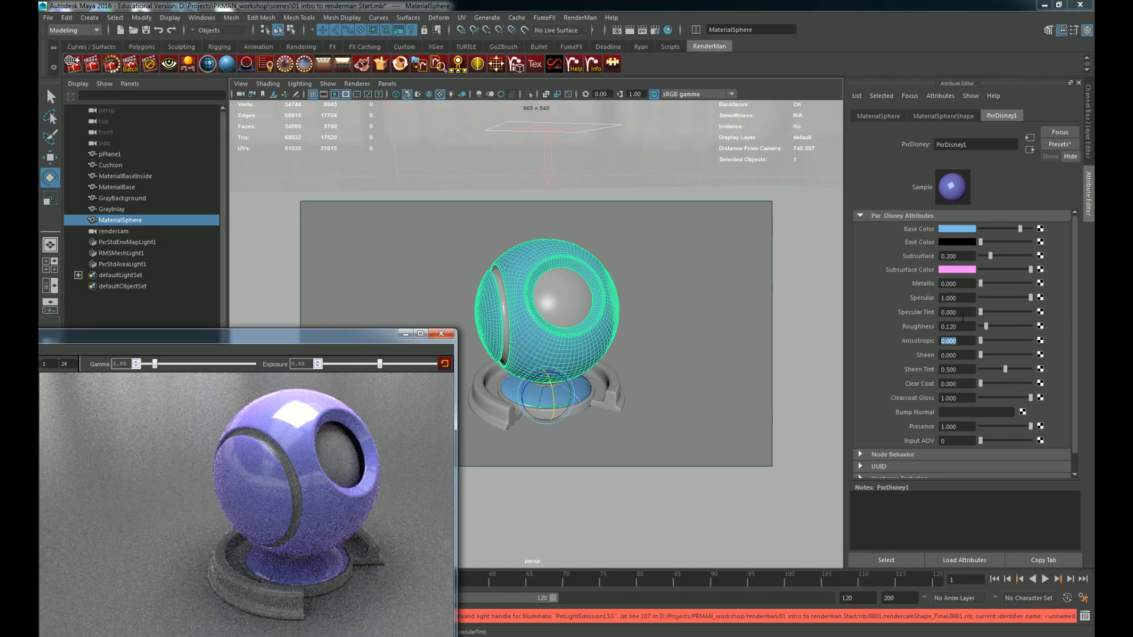
Step: Set the PxrDisney1 material's Roughness to 0.25 and view the sphere in the render
drag(961, 325, 893, 323)
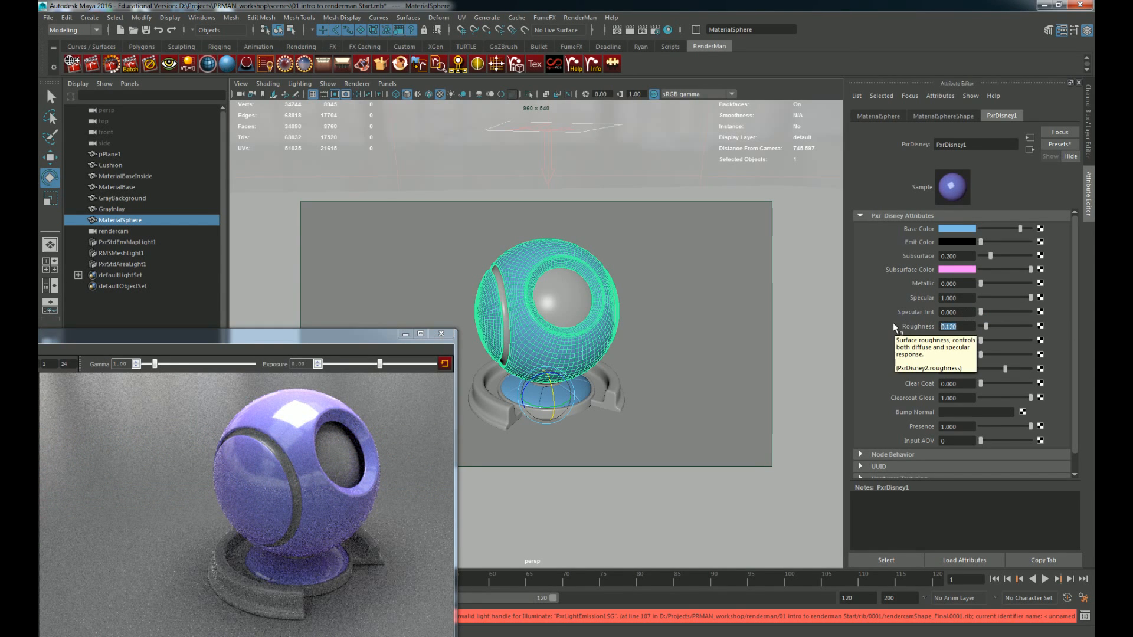
text(2.5)
key(Return)
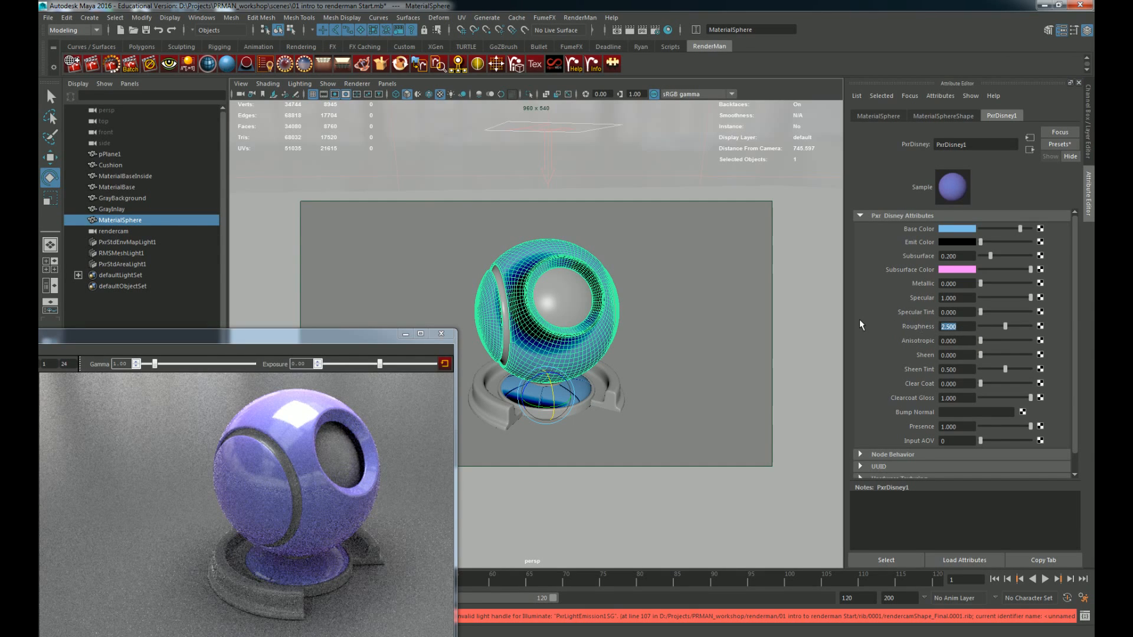
text(0.25)
key(Return)
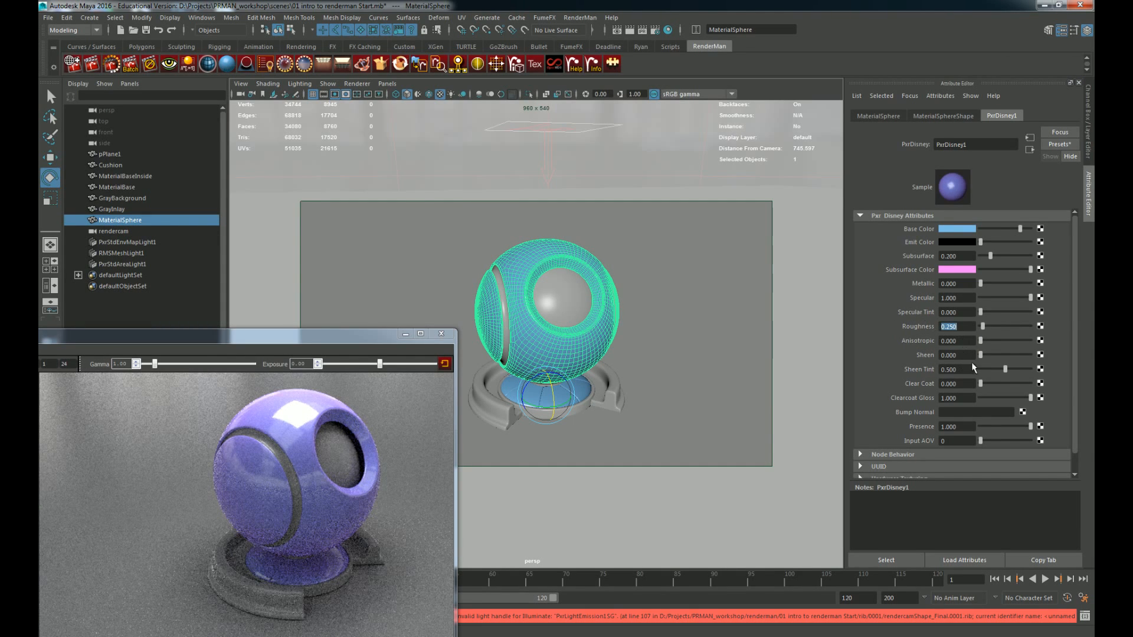
click(332, 468)
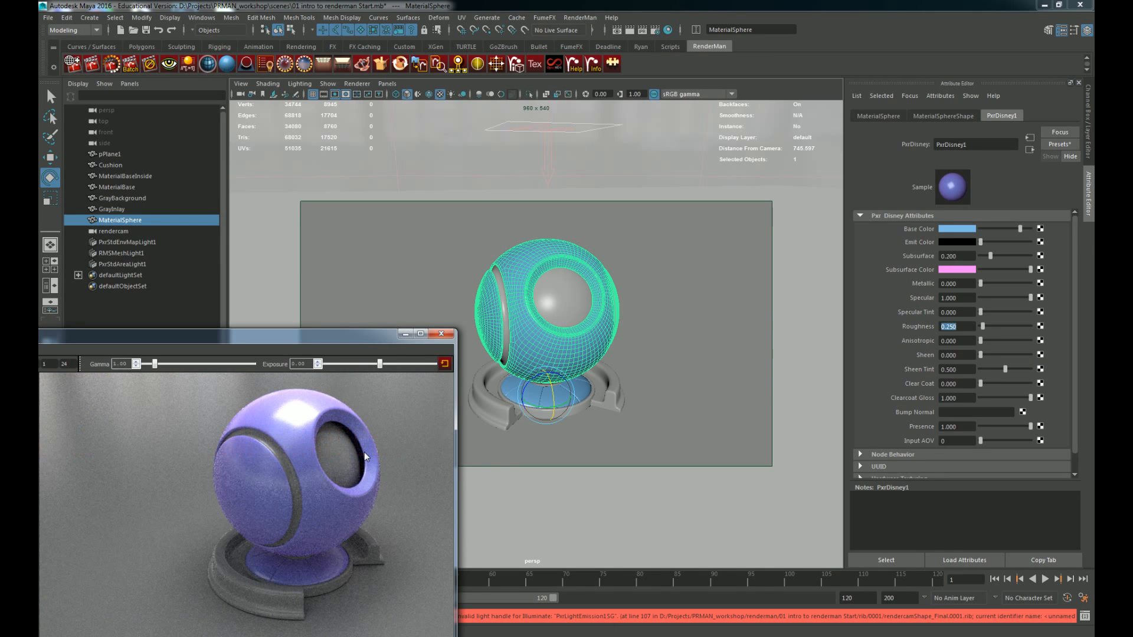
Step: Bring the whole render window into view and examine the latest render of the material ball in the catalog
drag(320, 334, 593, 255)
middle_drag(577, 337, 391, 367)
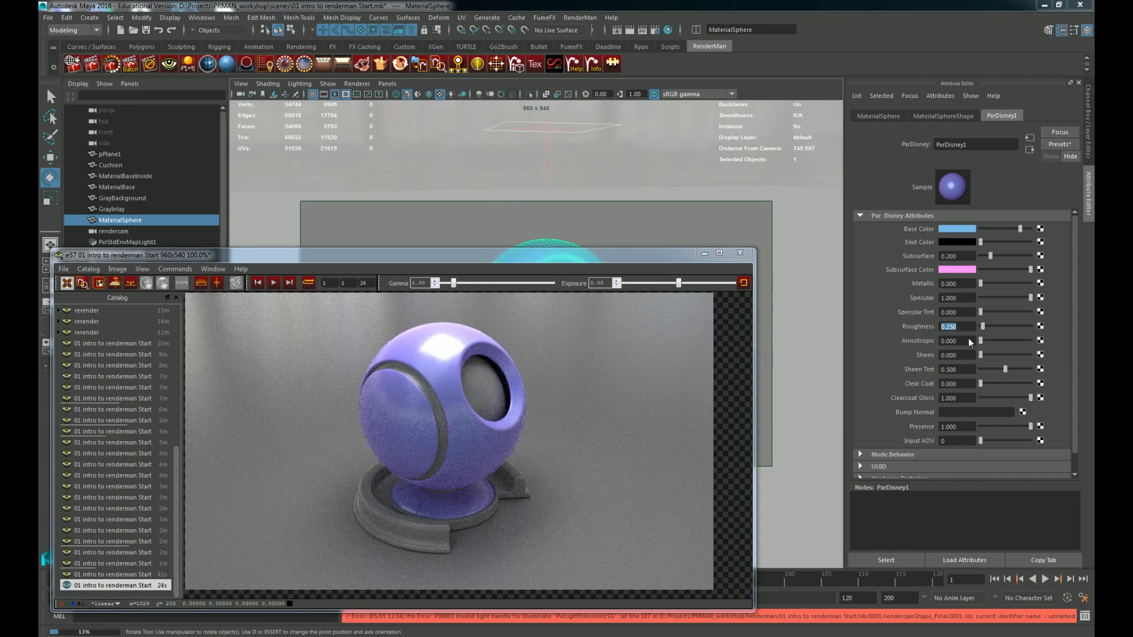
drag(660, 260, 653, 133)
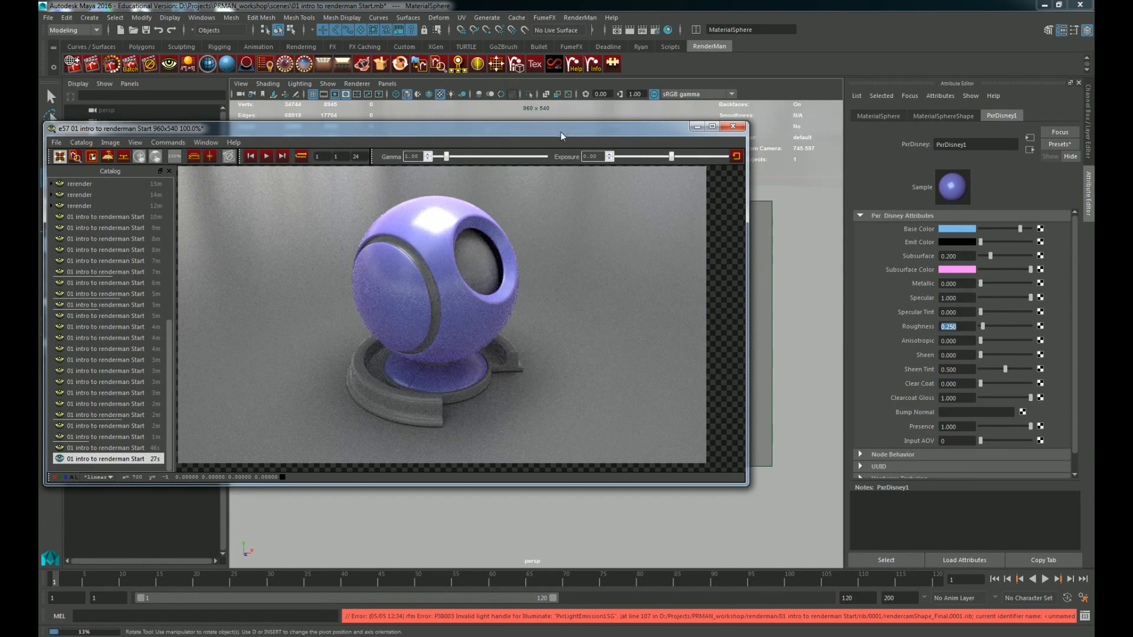
drag(561, 132, 503, 427)
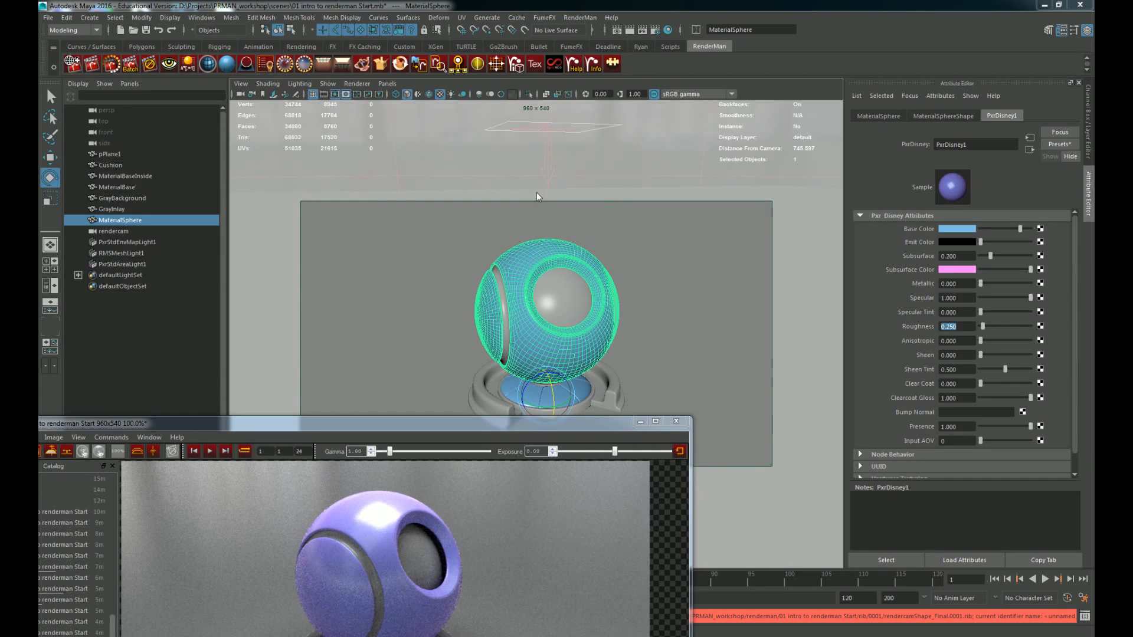
drag(226, 425, 341, 195)
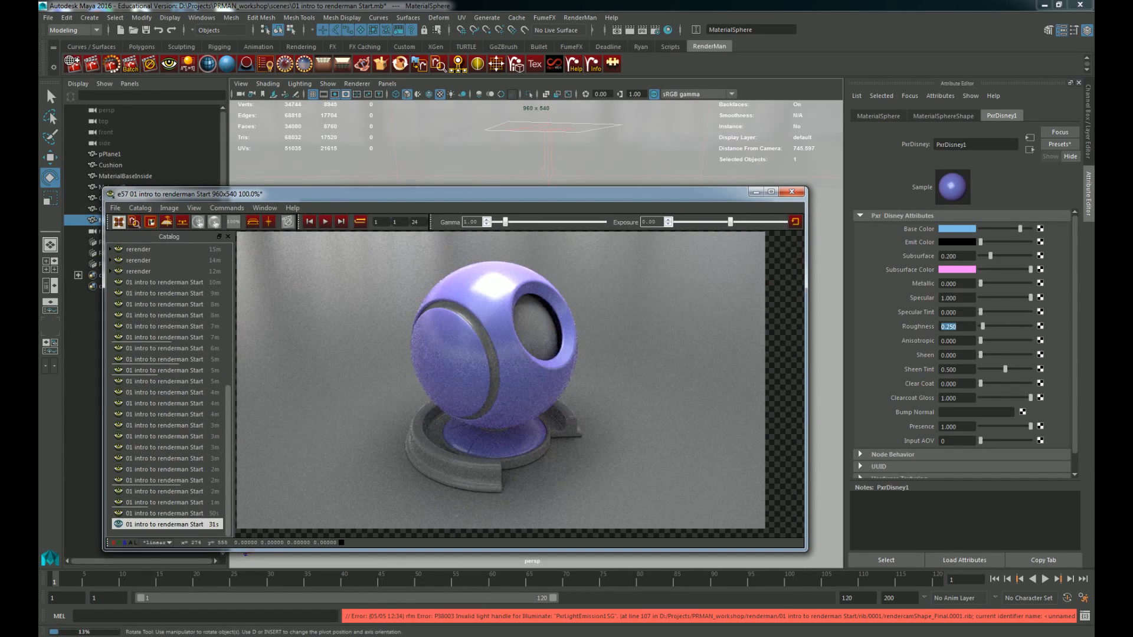
click(66, 635)
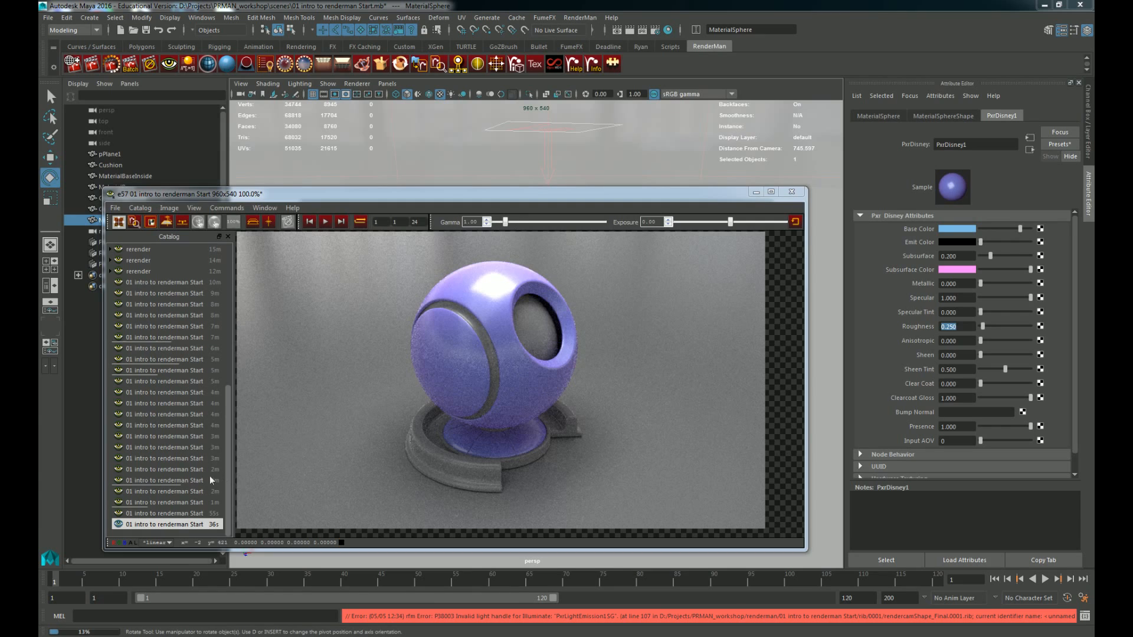
click(228, 495)
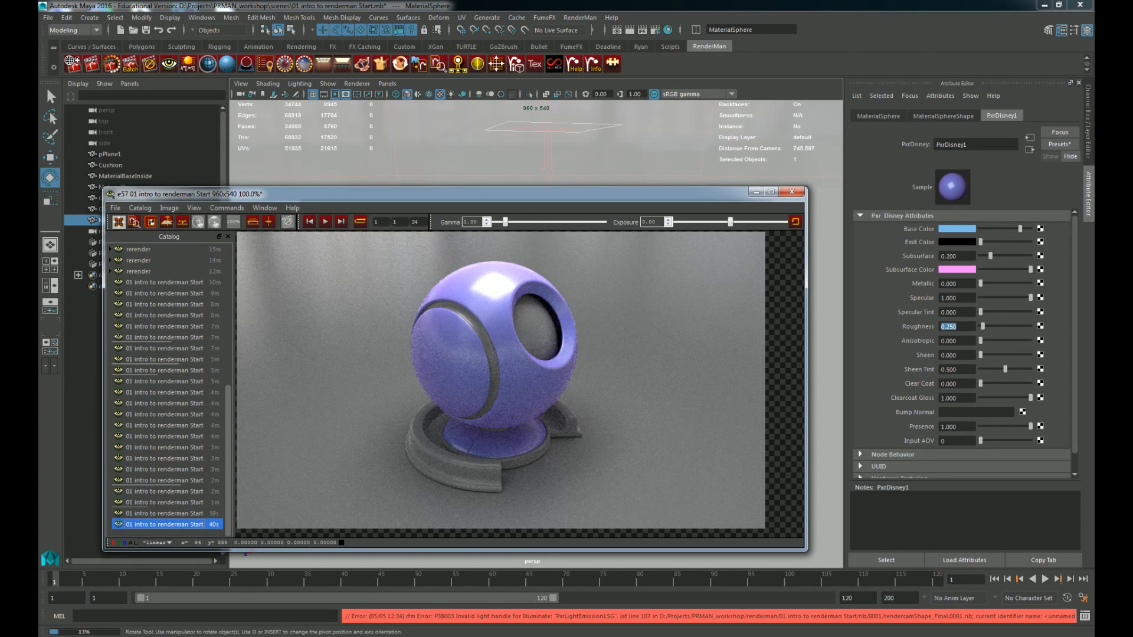
Step: Open Windows Task Manager to check the running processes and move its window off the recorded screen
key(ctrl+shift+Escape)
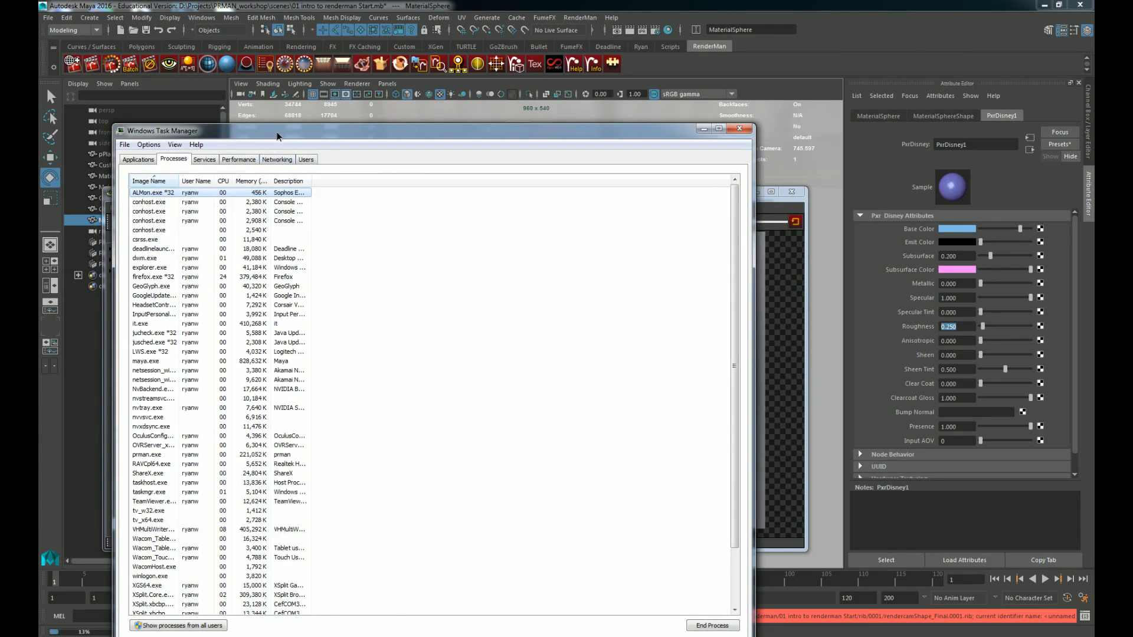
drag(276, 133, 1132, 157)
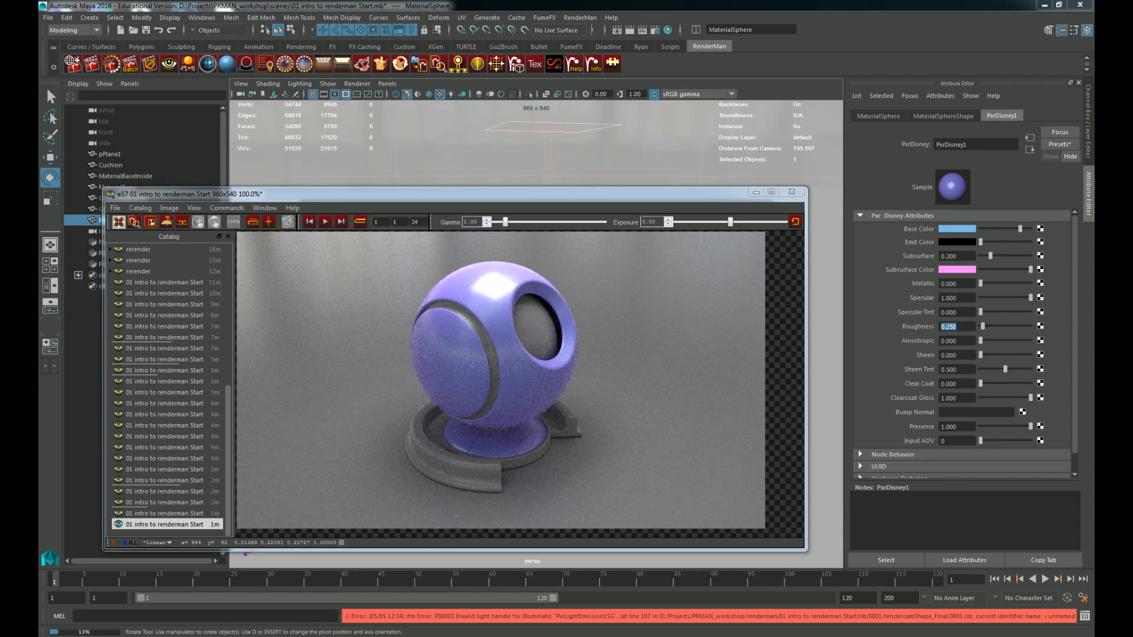
drag(831, 177, 816, 353)
drag(719, 189, 719, 171)
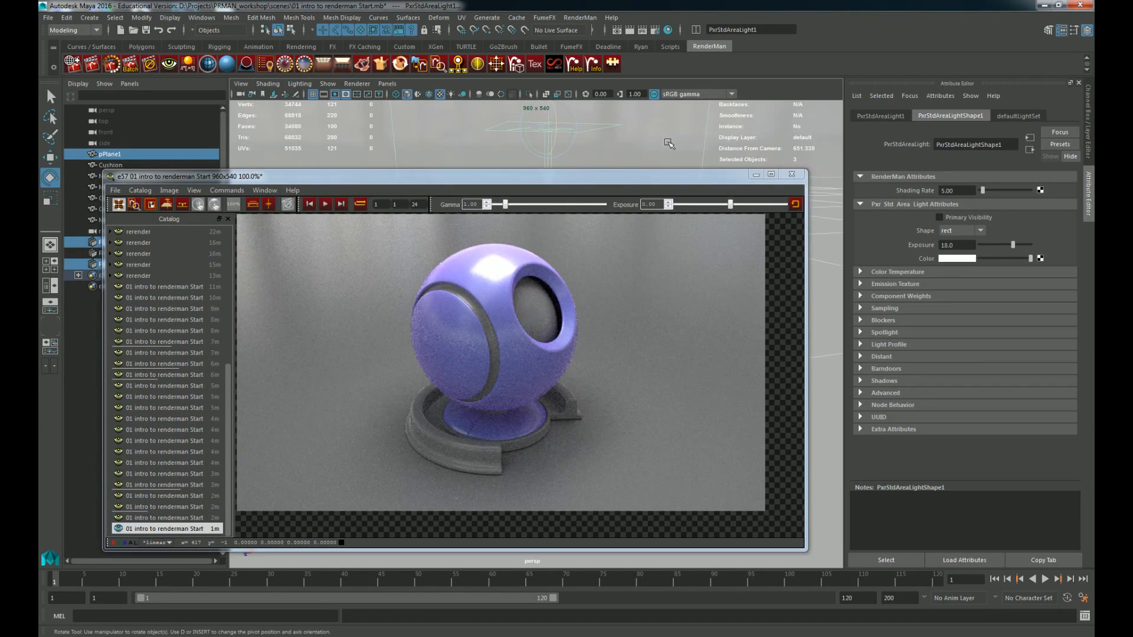
mouse_move(529, 181)
mouse_down()
mouse_move(479, 185)
mouse_move(515, 192)
mouse_up()
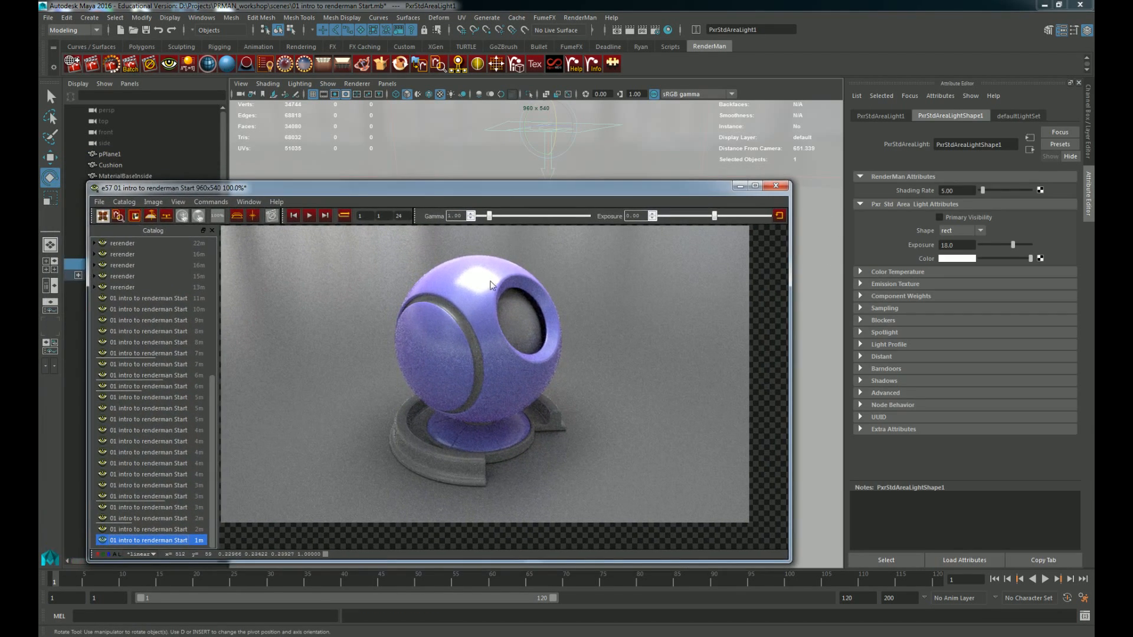
Step: Reselect MaterialSphere and raise the Sheen of its PxrDisney1 material to 1
drag(423, 189, 292, 405)
click(490, 295)
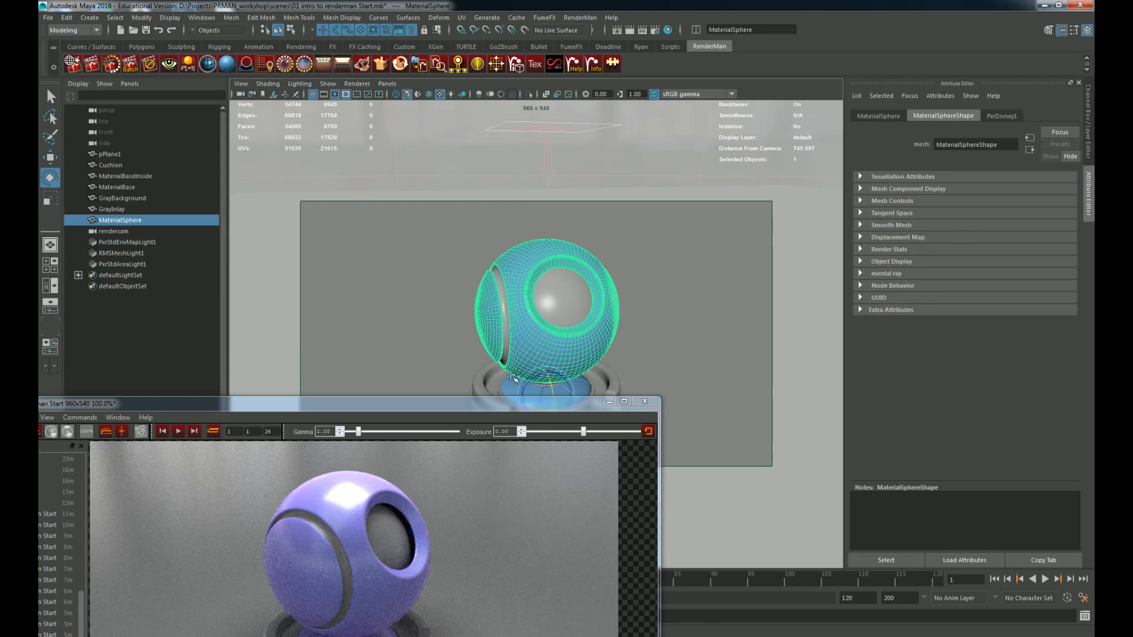
drag(514, 406, 558, 214)
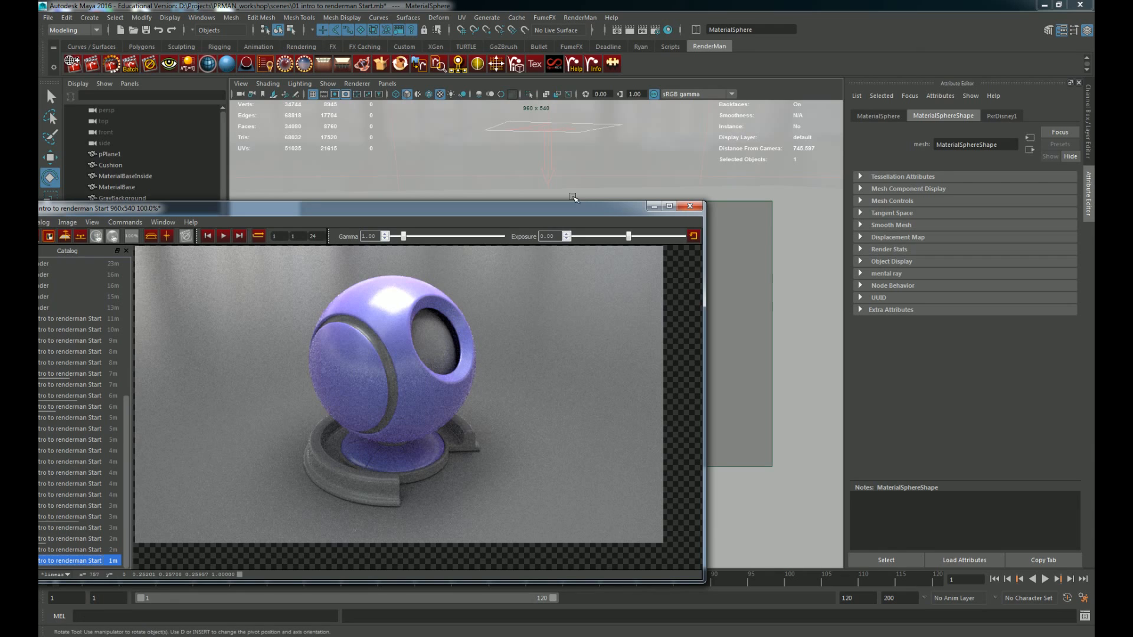
drag(557, 213, 564, 229)
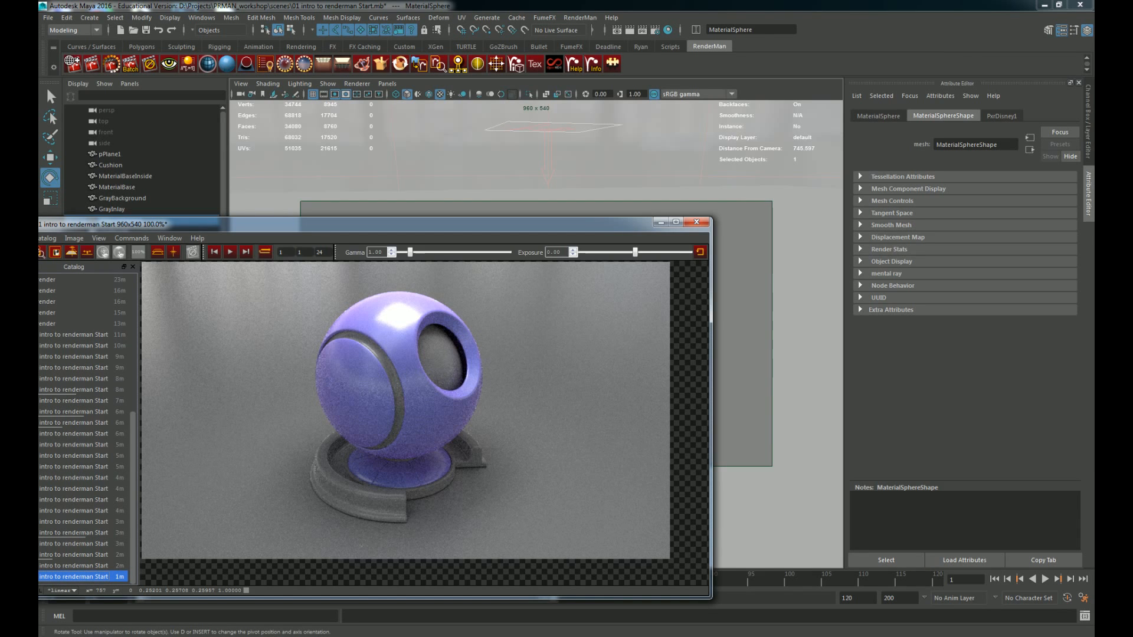
drag(580, 223, 541, 338)
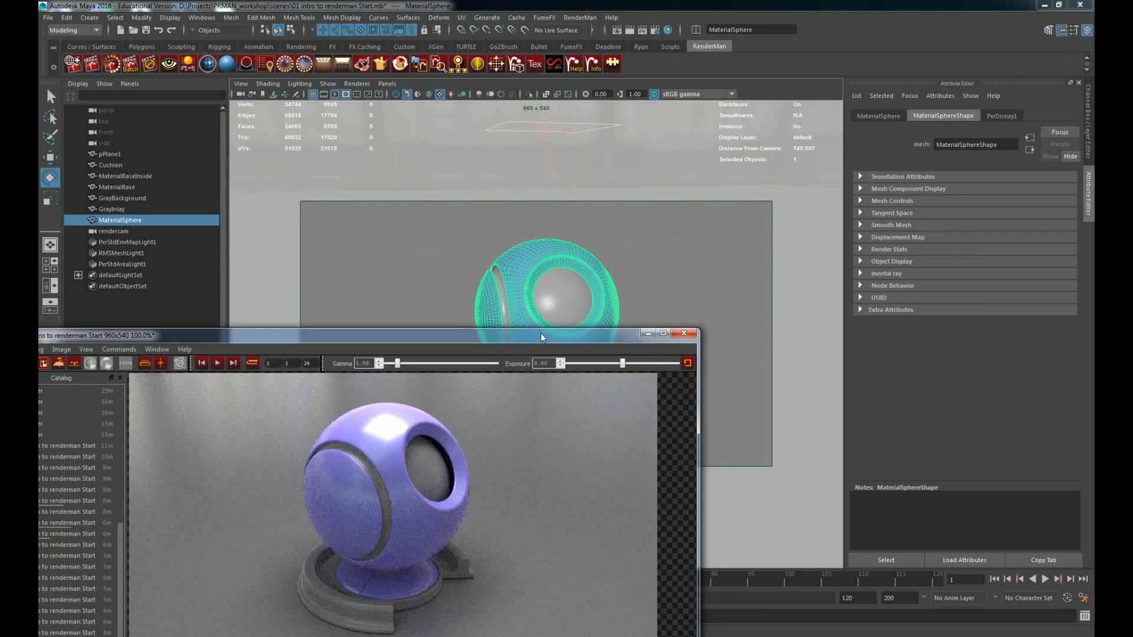
click(1021, 115)
scroll(1026, 347, down, 1)
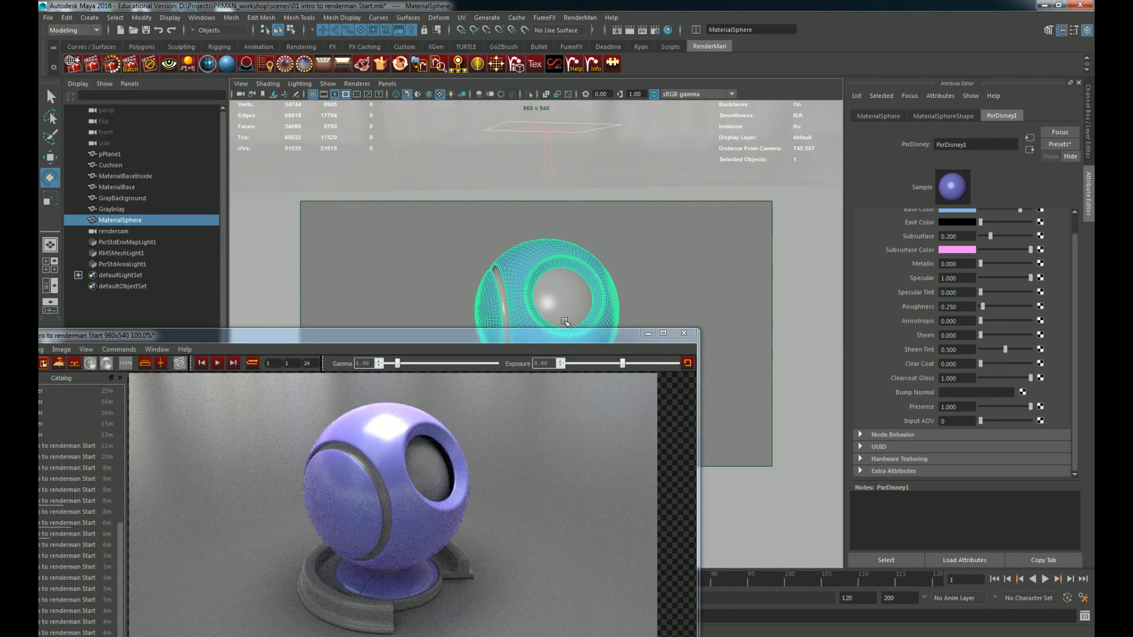
drag(599, 335, 643, 222)
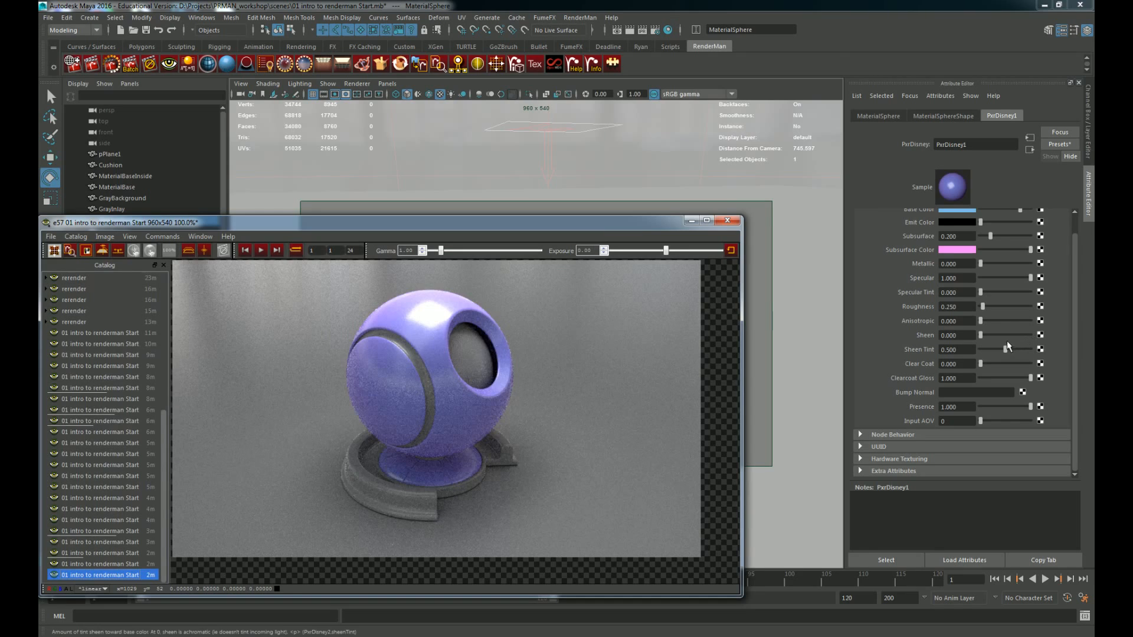
drag(982, 336, 1041, 349)
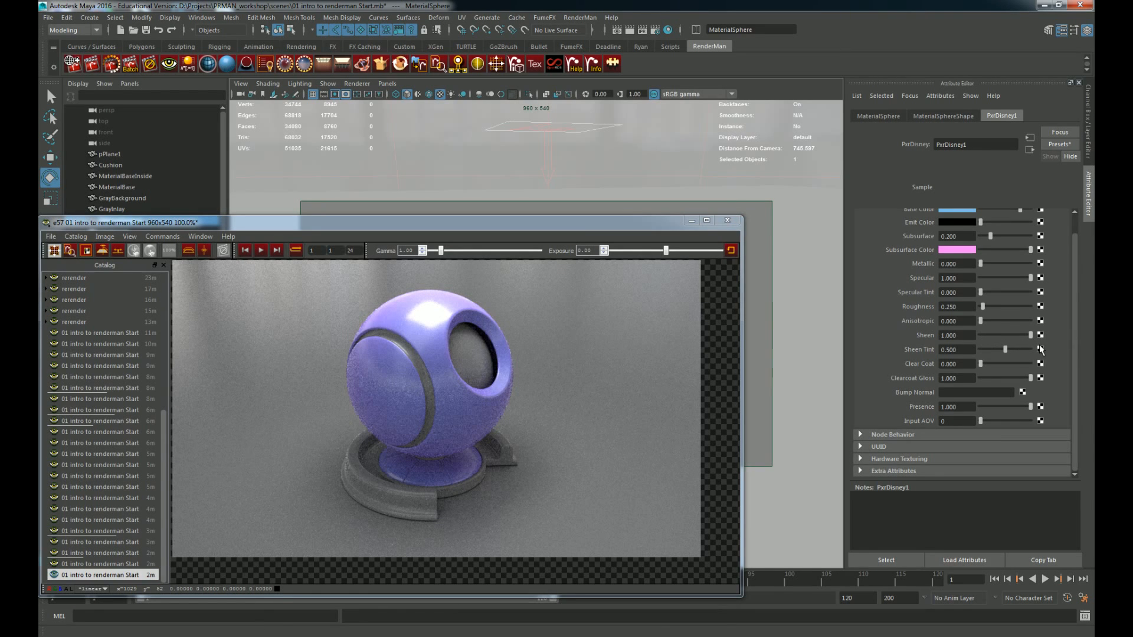
Step: Compare the new Sheen render with the previous render in the catalog
click(452, 406)
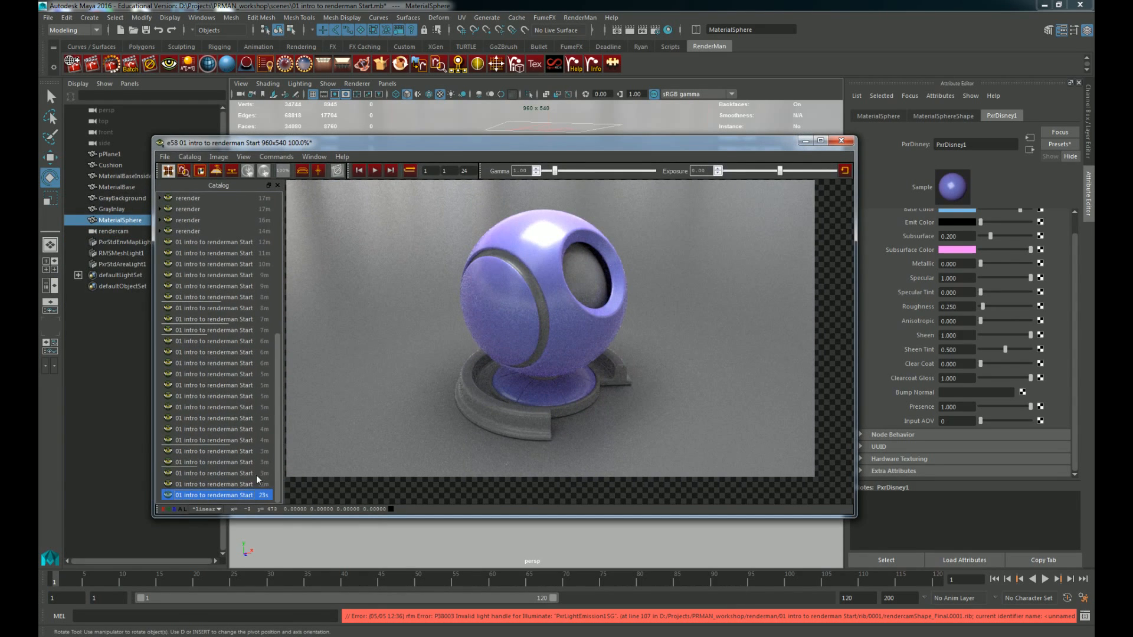
click(233, 484)
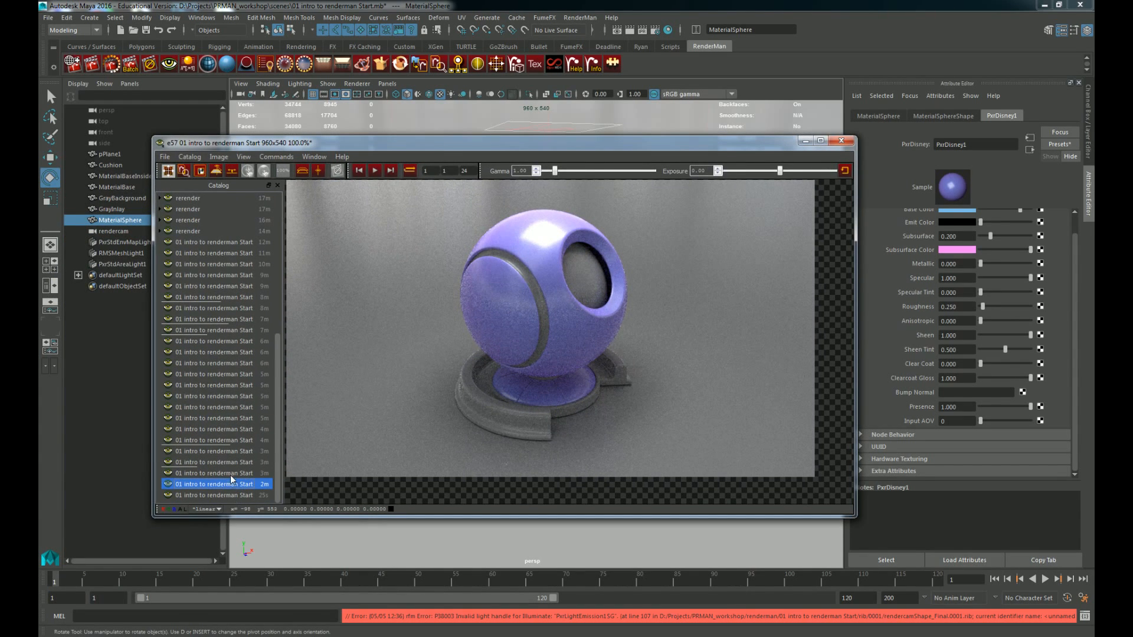
Step: Compare the latest Sheen renders of the material ball with the earlier renders in the catalog
click(232, 441)
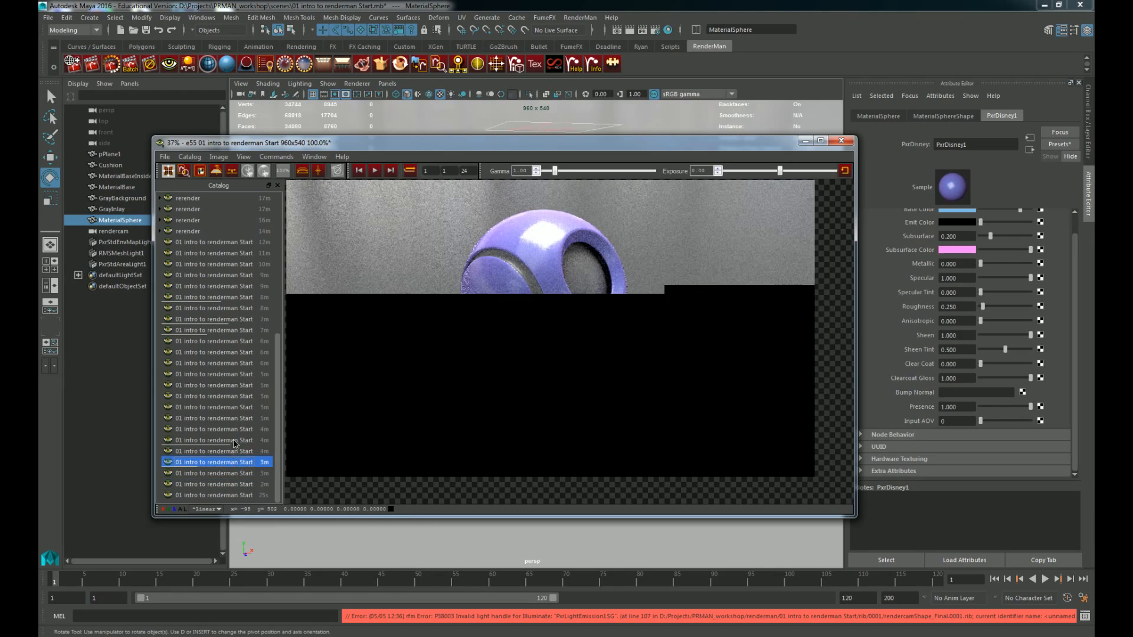
click(236, 496)
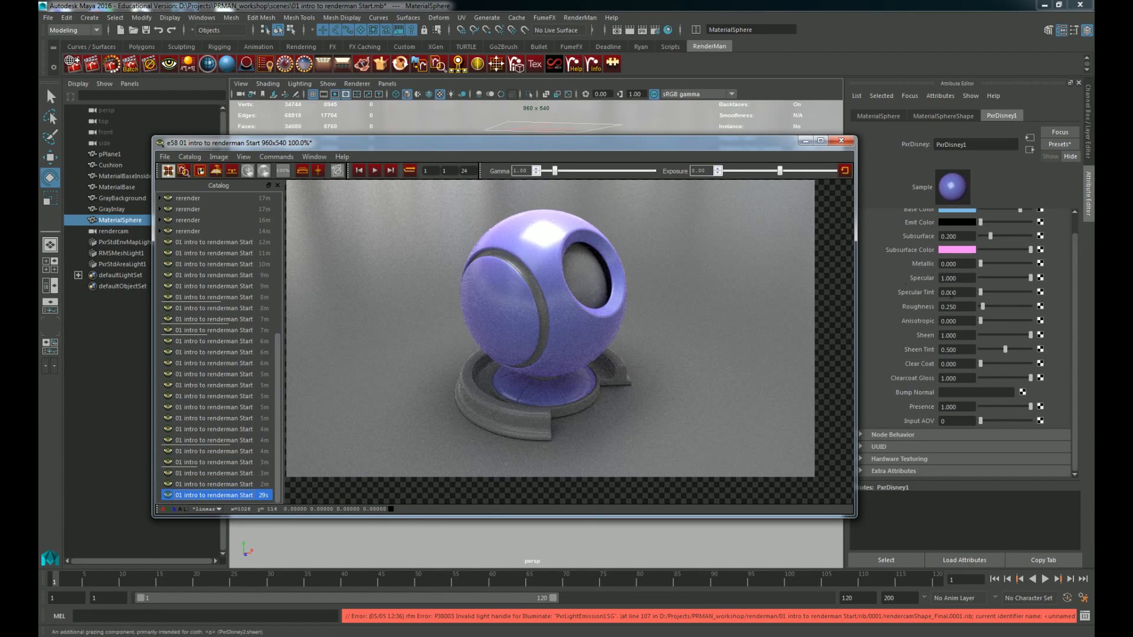
click(227, 484)
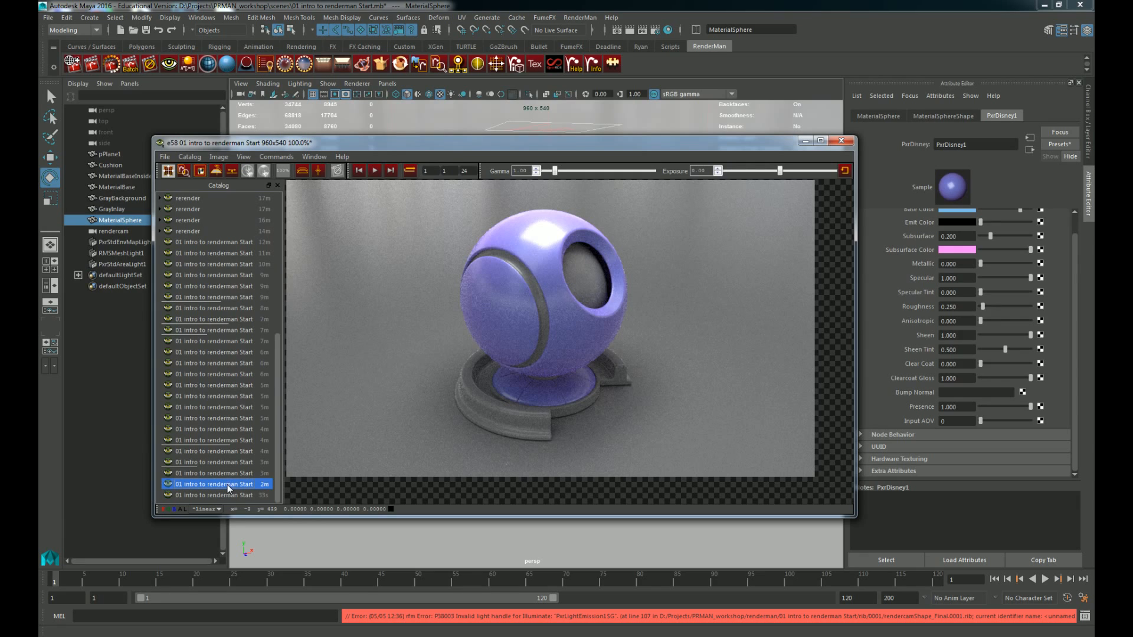
click(234, 473)
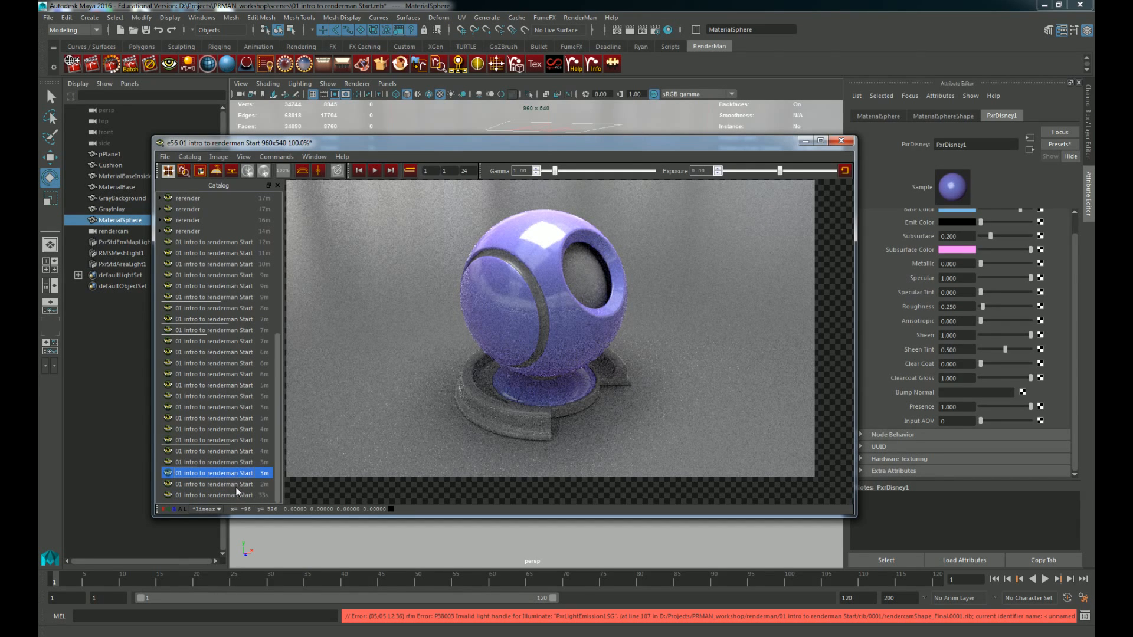
click(236, 485)
click(238, 495)
click(242, 485)
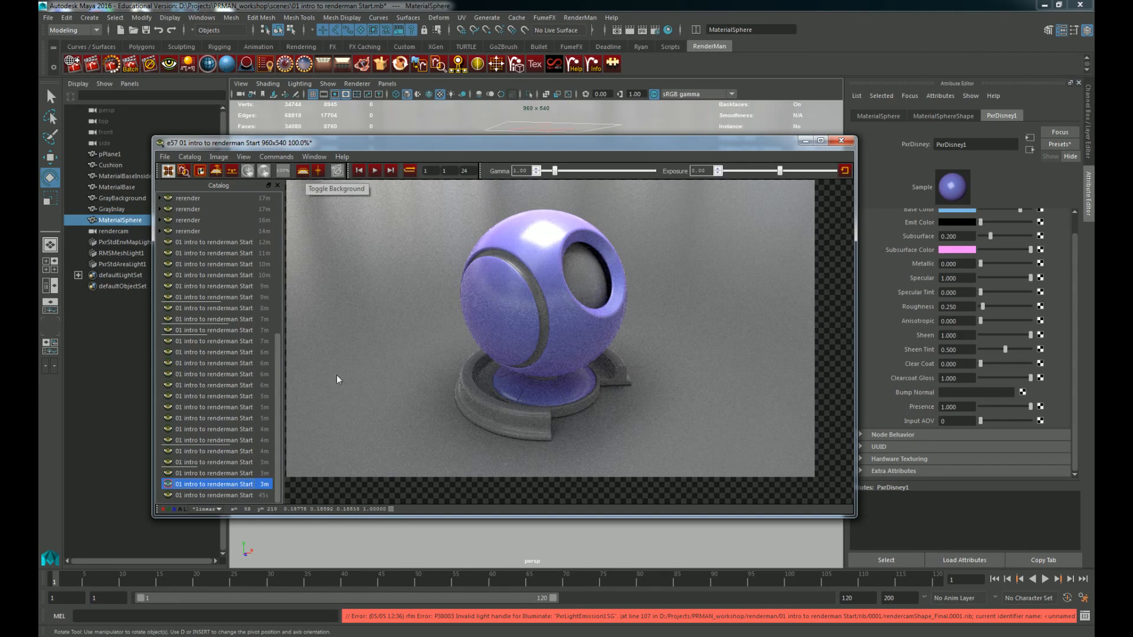
Step: Mark an earlier Sheen render as the comparison background and inspect the ball's lower edge in the latest render up close
click(247, 441)
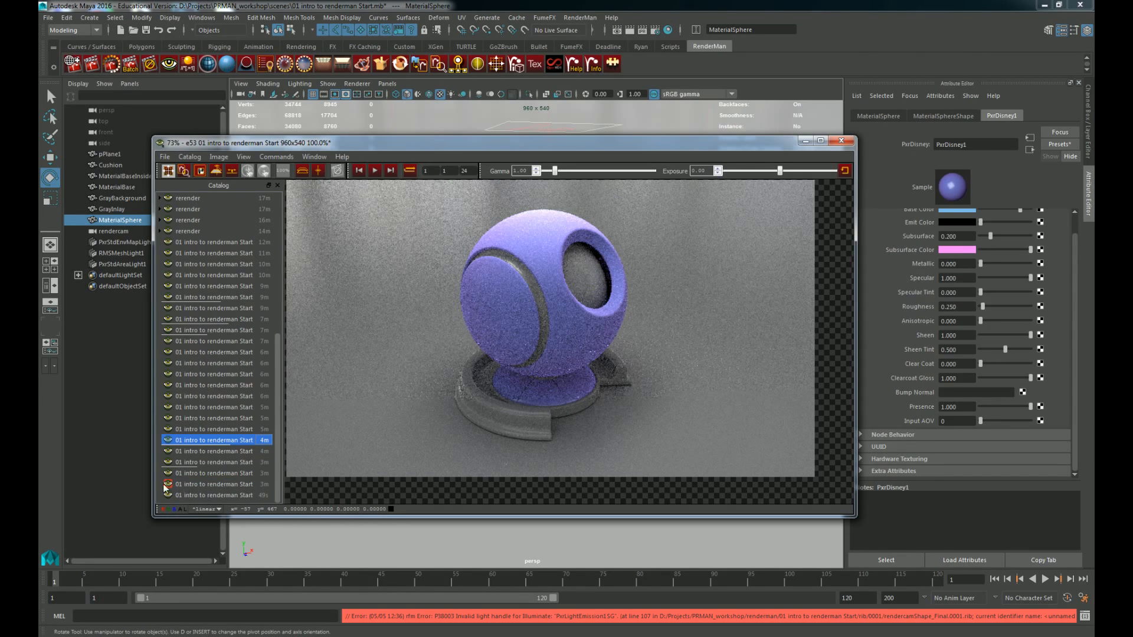
click(186, 484)
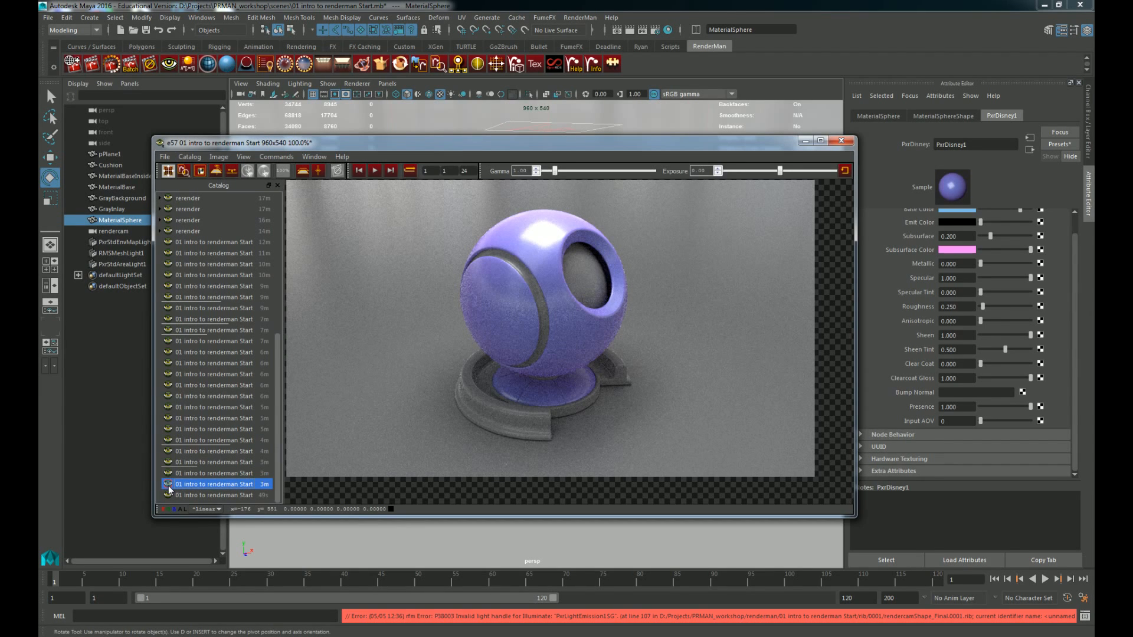
click(201, 497)
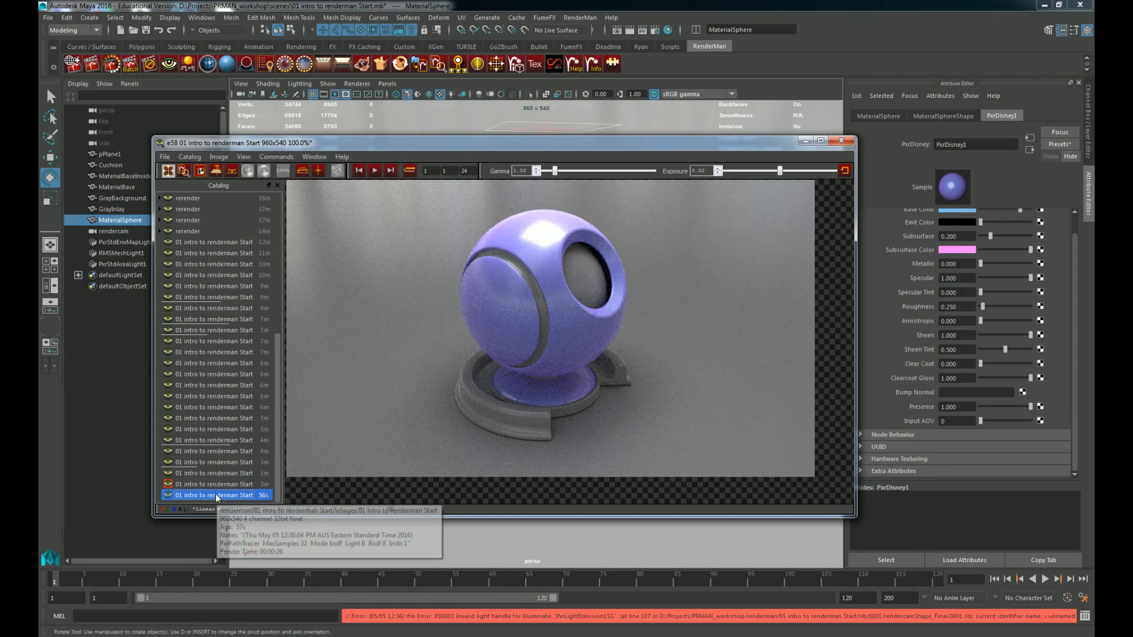
click(318, 171)
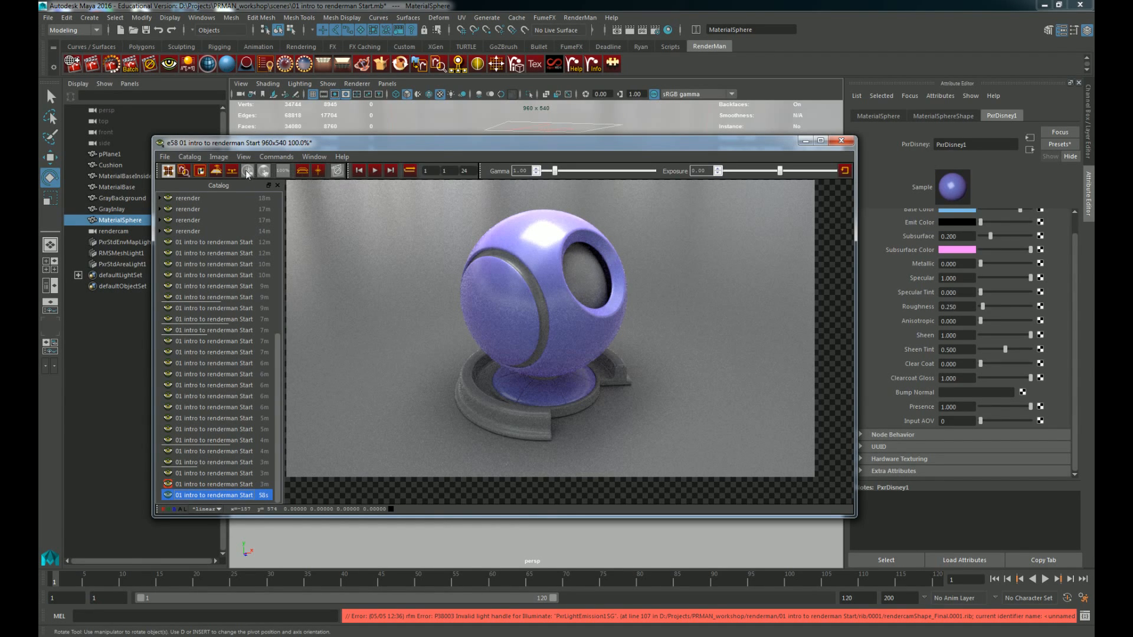
click(217, 170)
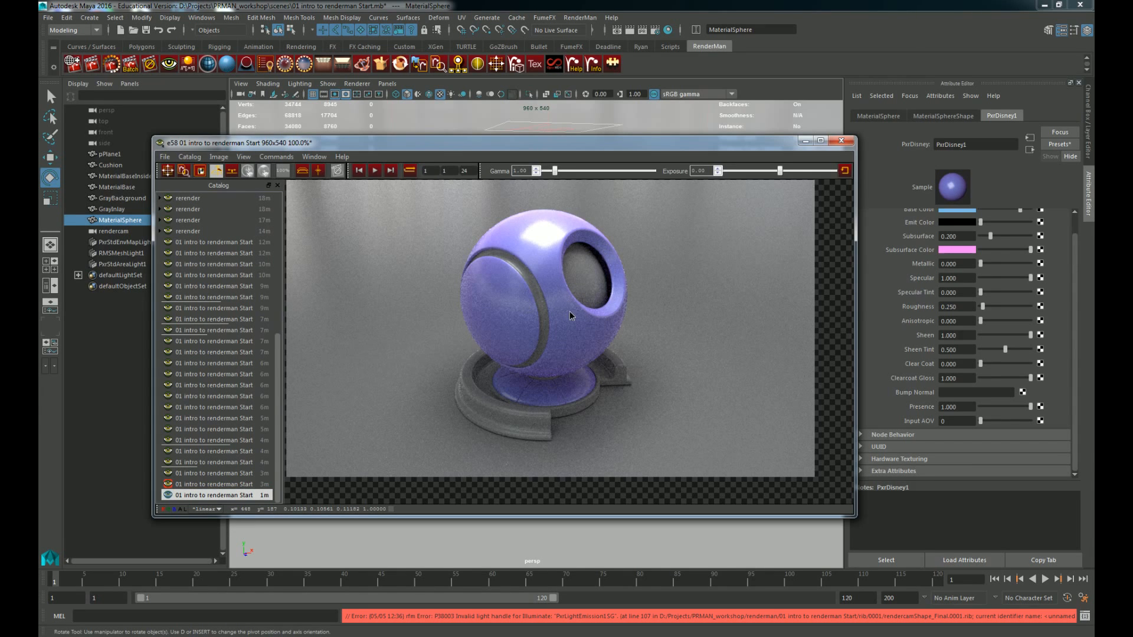
alt+right_drag(569, 311, 627, 387)
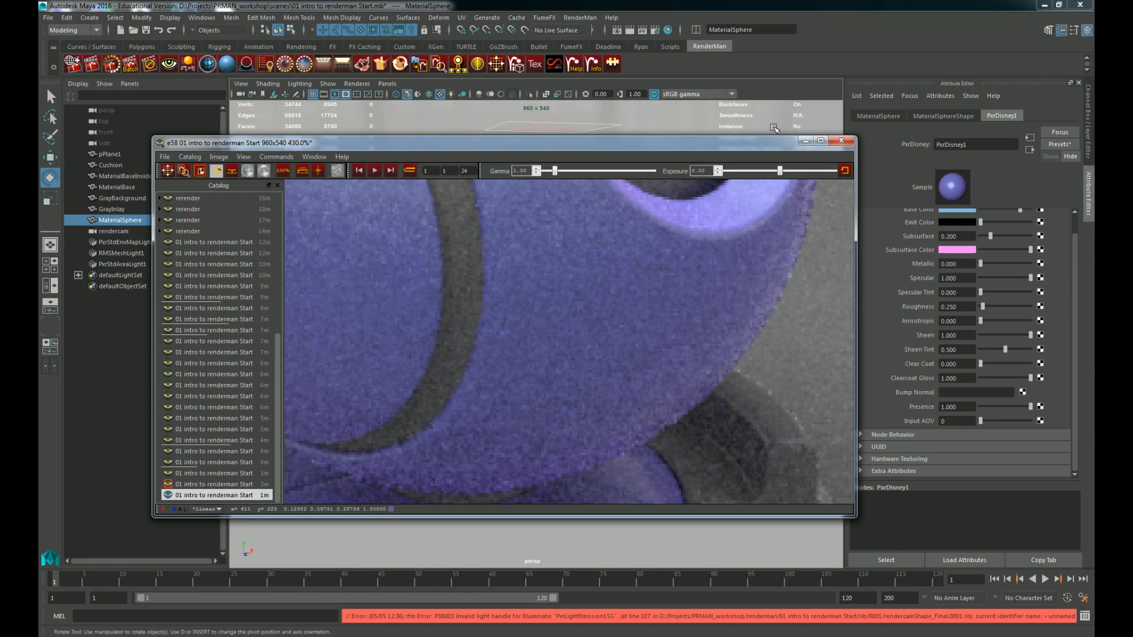
Step: Render the ball with the PxrDisney1 material's Sheen Tint at 1 and its Sheen at 5
drag(754, 147, 624, 136)
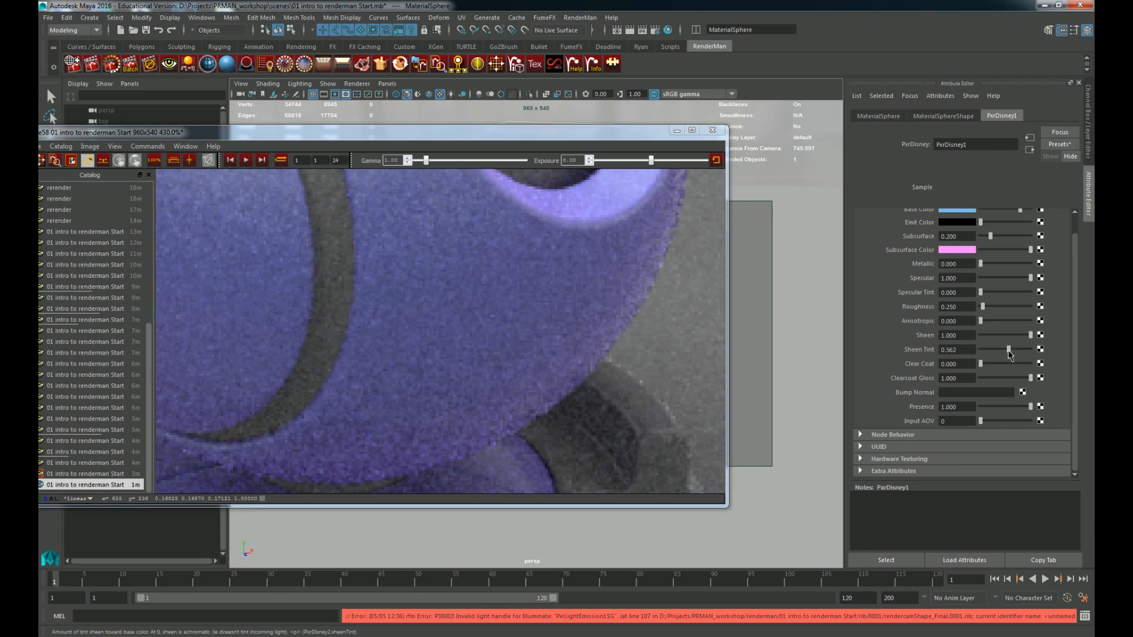
drag(1008, 349, 1057, 349)
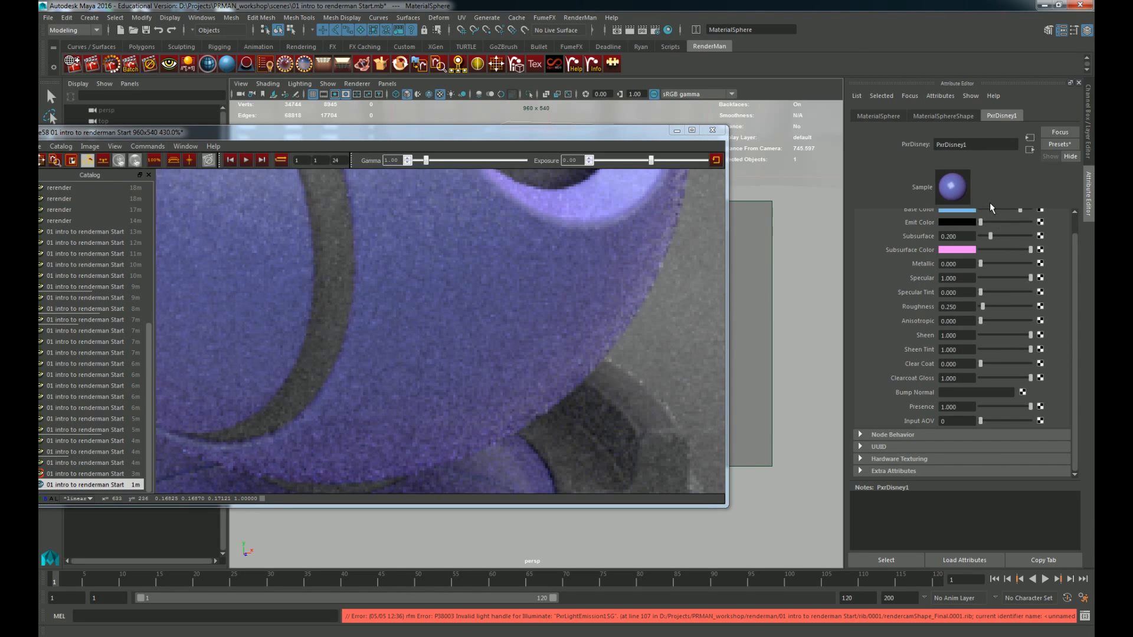
drag(965, 338, 861, 334)
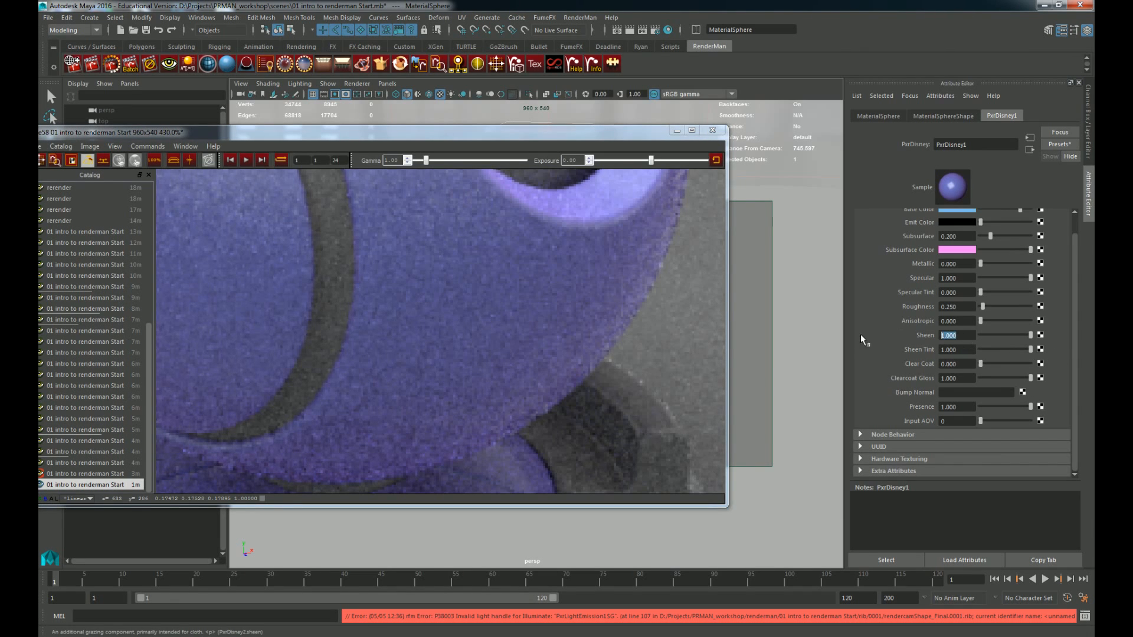
text(5)
key(Return)
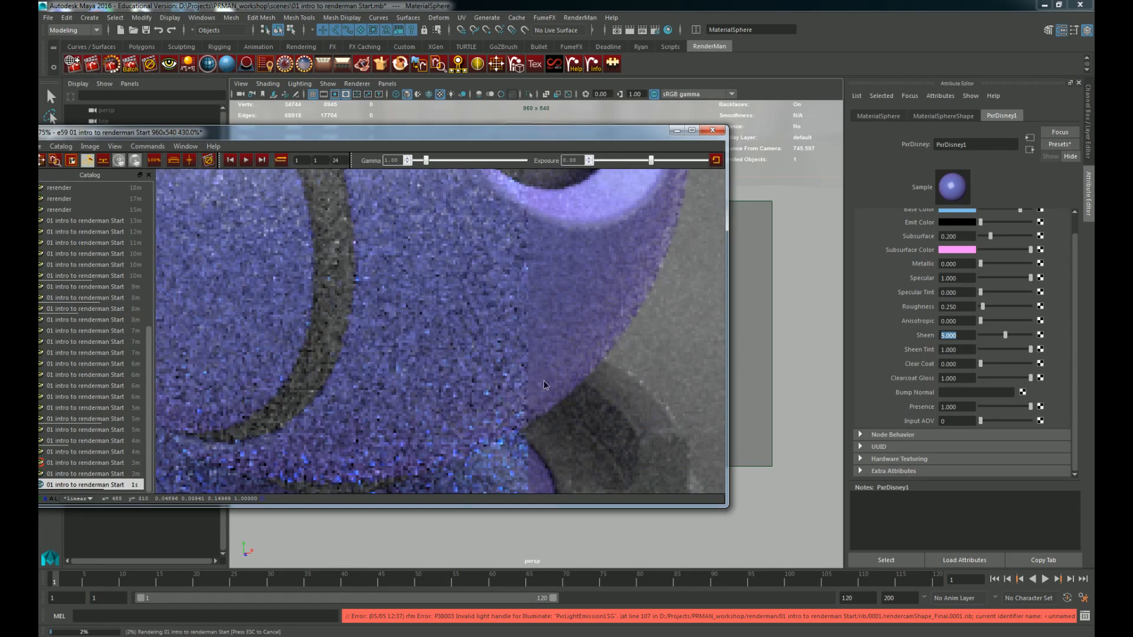
scroll(686, 384, down, 2)
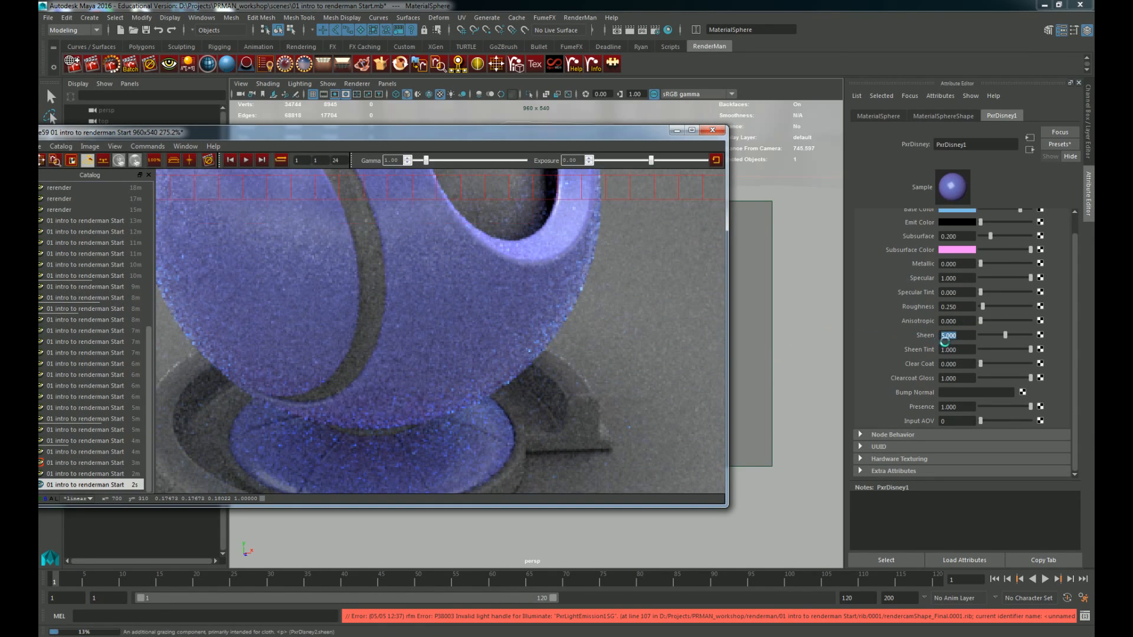
Step: Render the ball with Sheen at 2 and return the material's Sheen to 1
text(2)
key(Return)
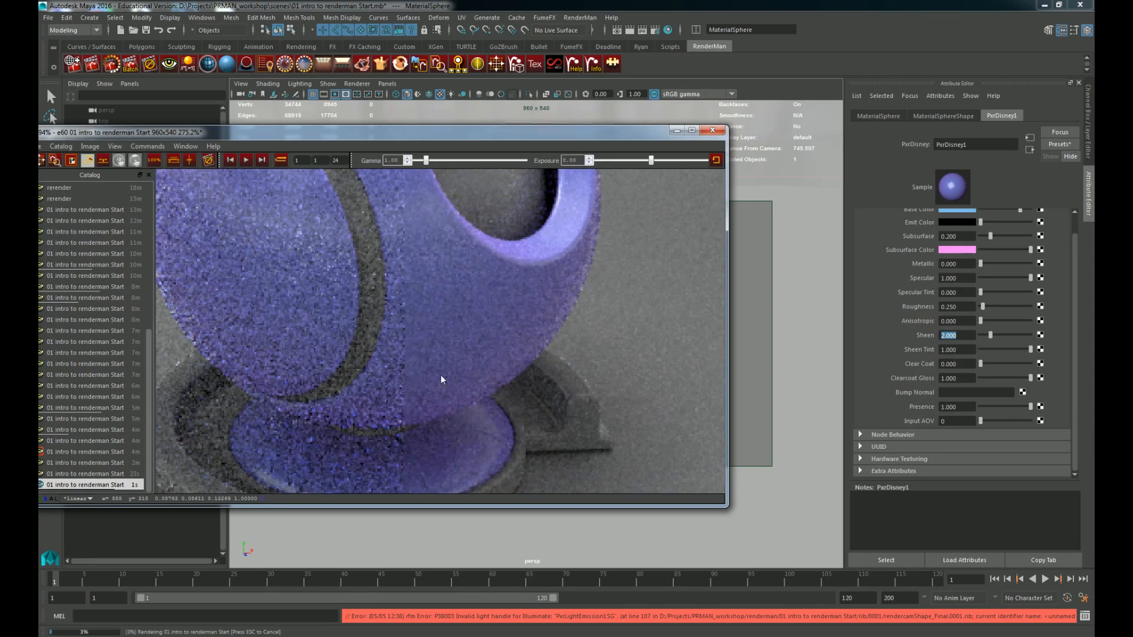
scroll(443, 377, down, 3)
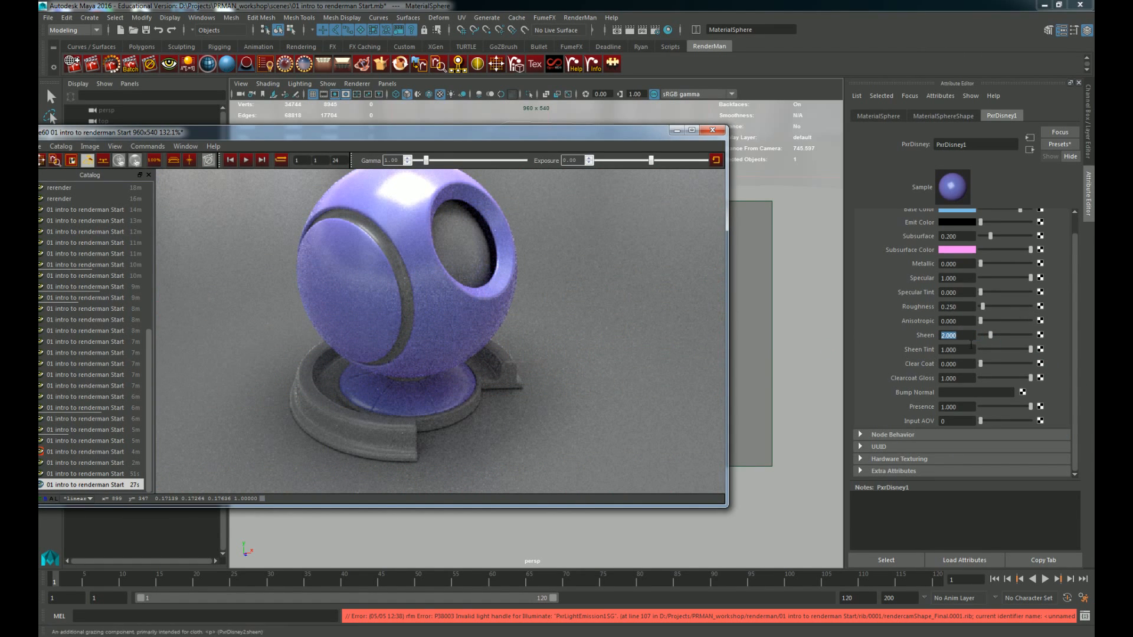
text(1)
key(Return)
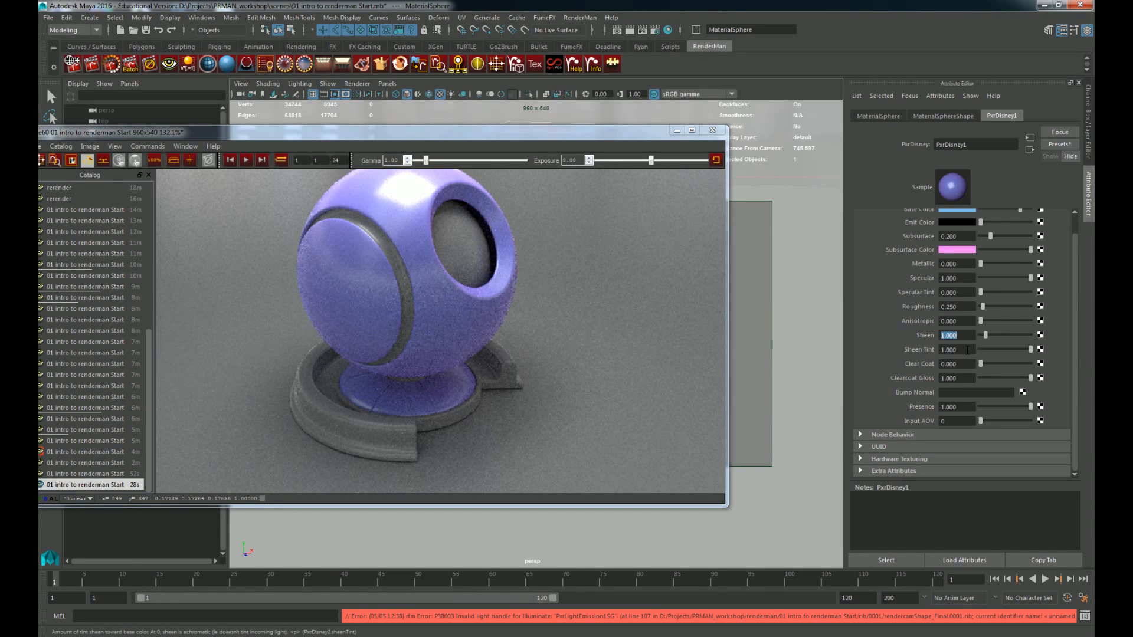
Step: Compare the whole ball in the Sheen 2 render with the marked background render in the catalog, and clear the background mark
drag(556, 131, 680, 102)
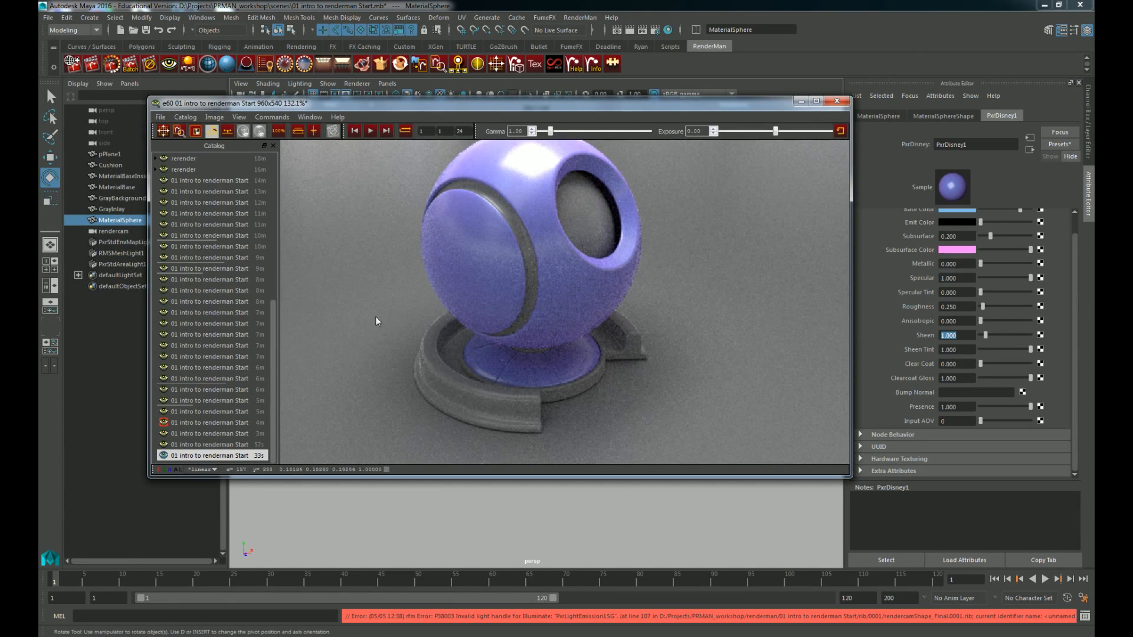
scroll(614, 260, down, 2)
middle_drag(618, 264, 598, 335)
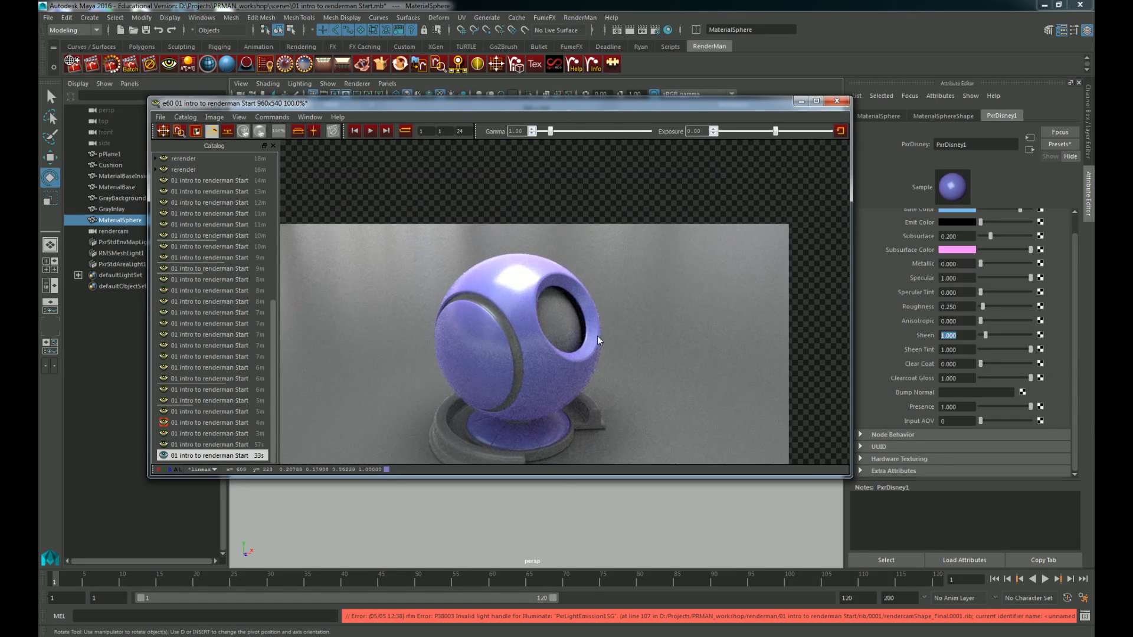
scroll(608, 319, up, 2)
scroll(620, 303, down, 2)
scroll(631, 284, down, 1)
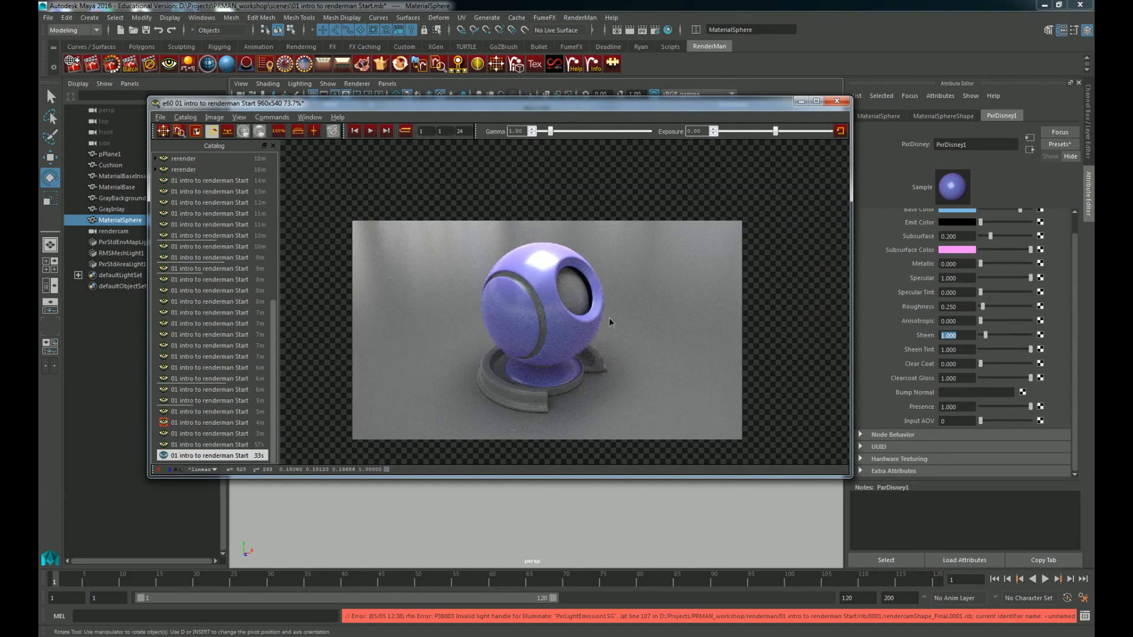
scroll(609, 317, up, 1)
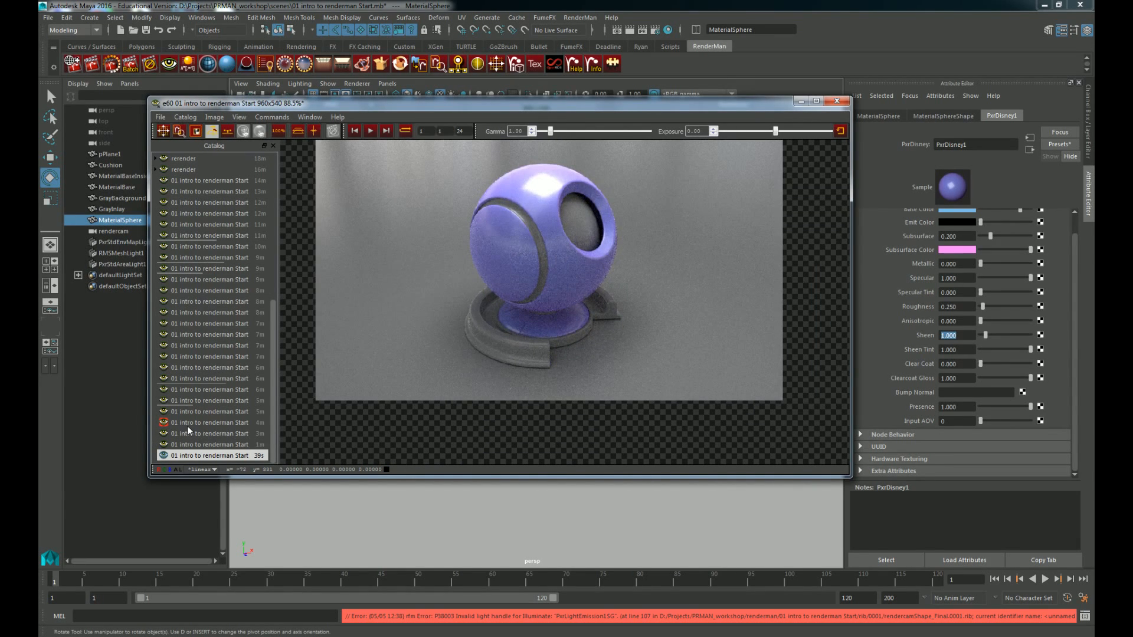
mouse_move(189, 426)
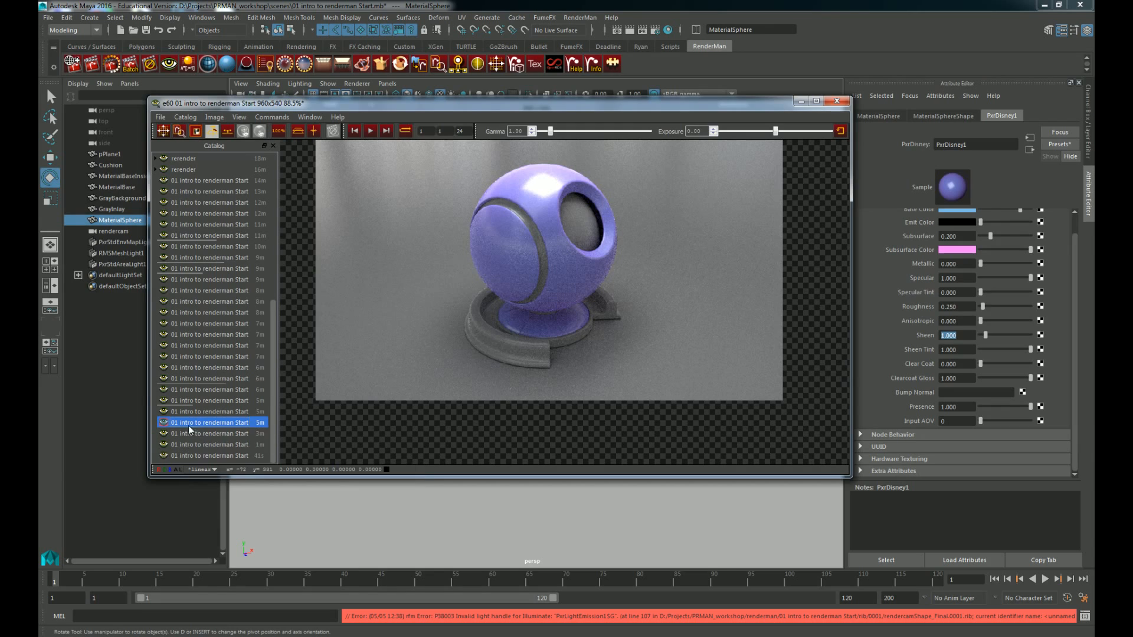
click(233, 444)
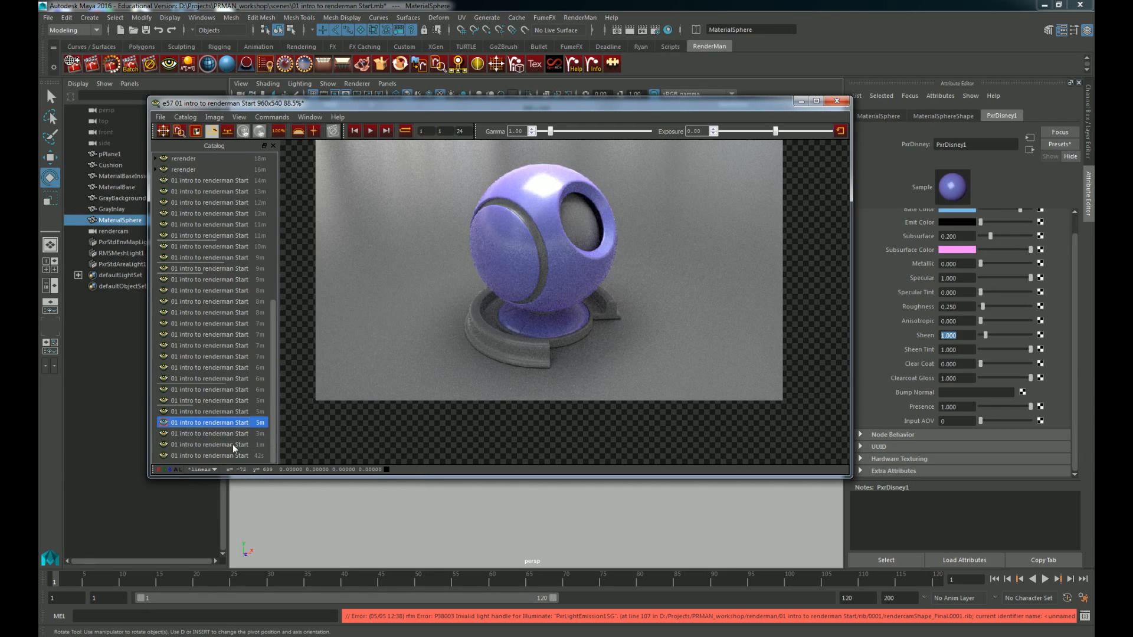
click(199, 422)
click(181, 455)
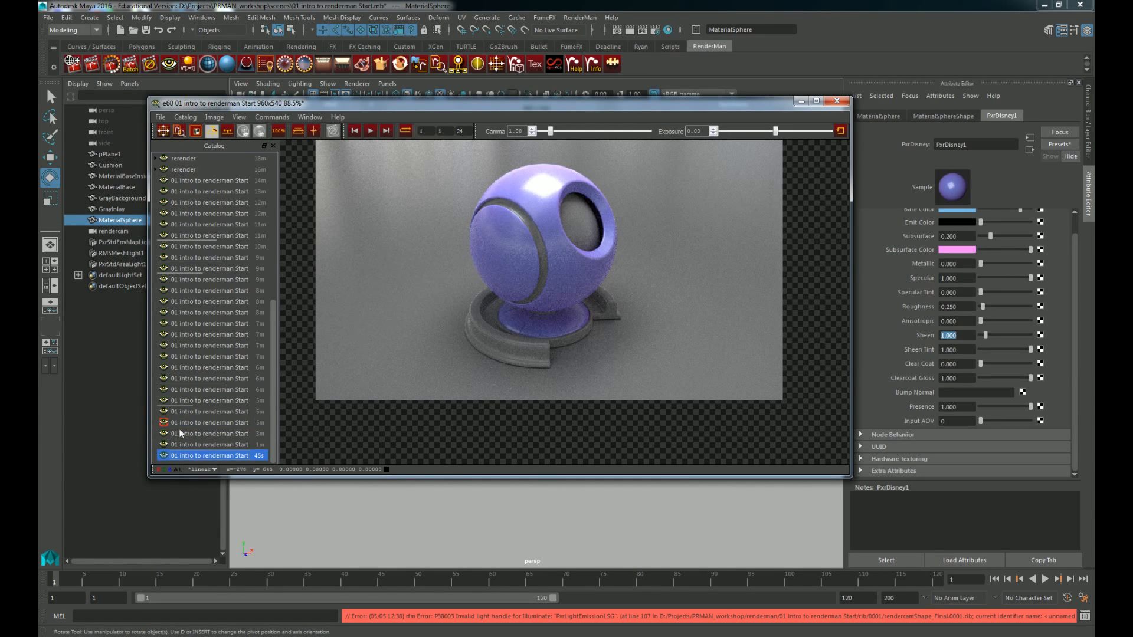
click(167, 423)
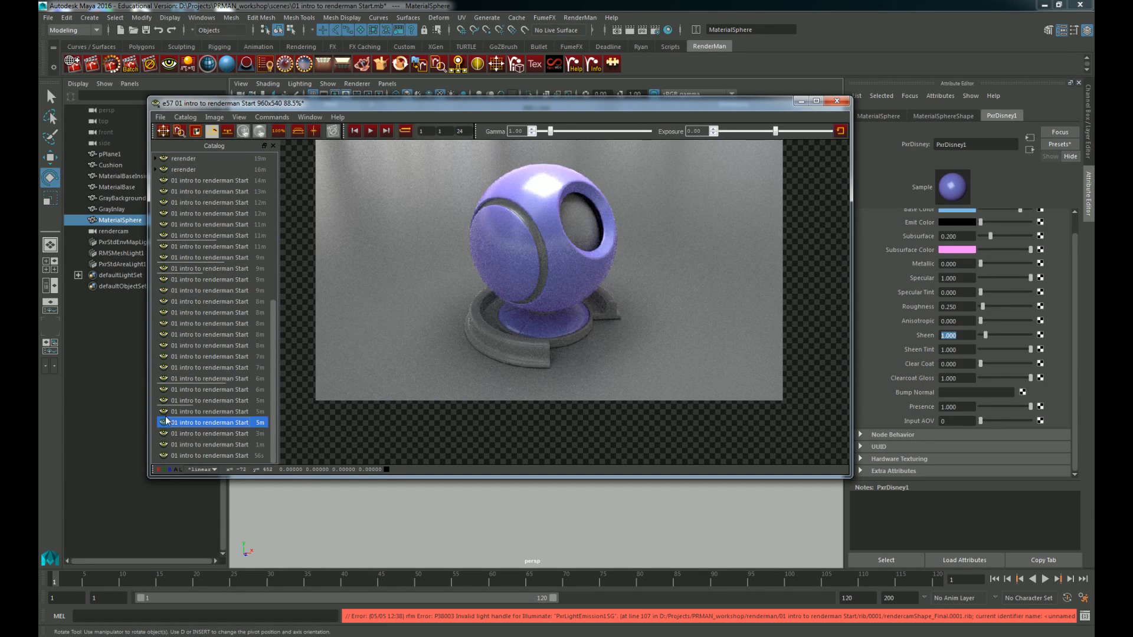
click(238, 453)
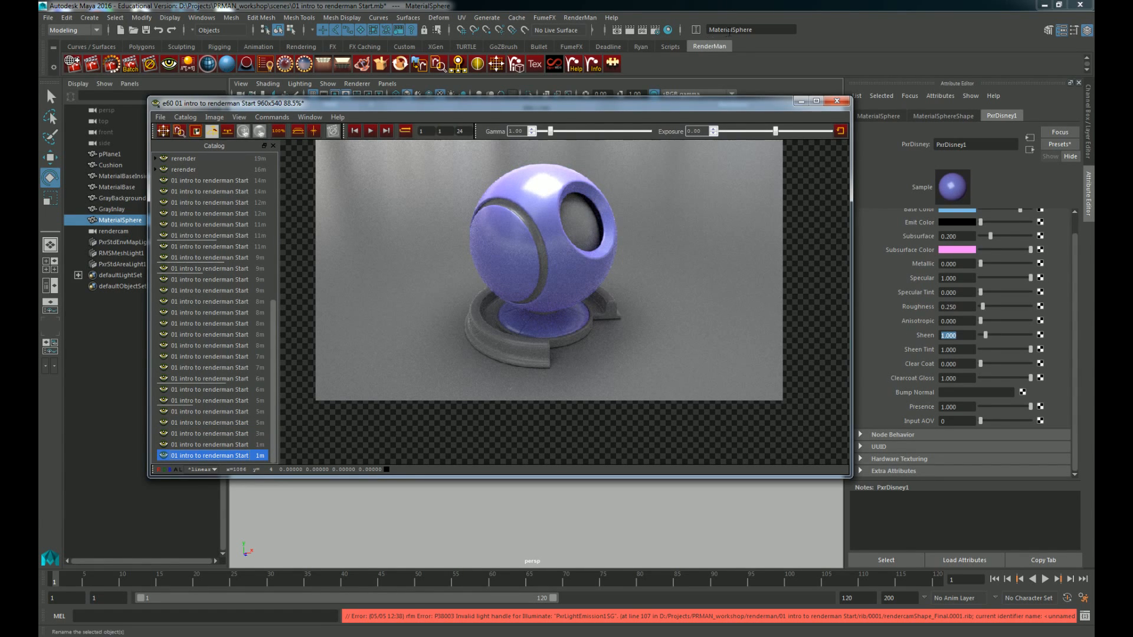
Step: Connect a Fractal texture to the Bump Normal of the ball's PxrDisney1 material
drag(696, 113, 561, 136)
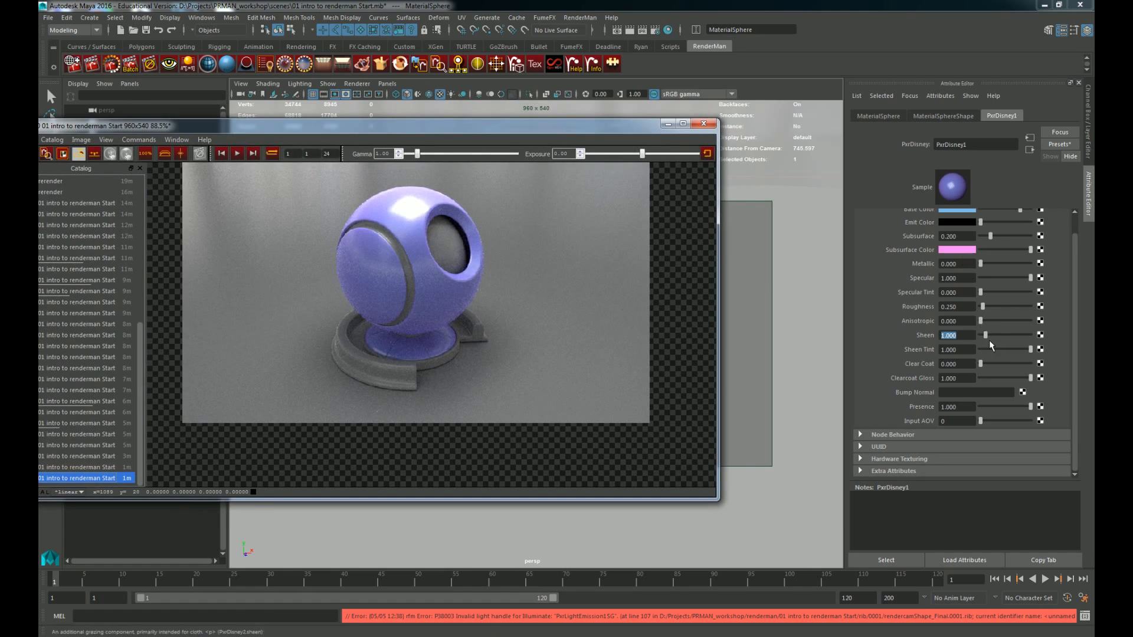
click(959, 364)
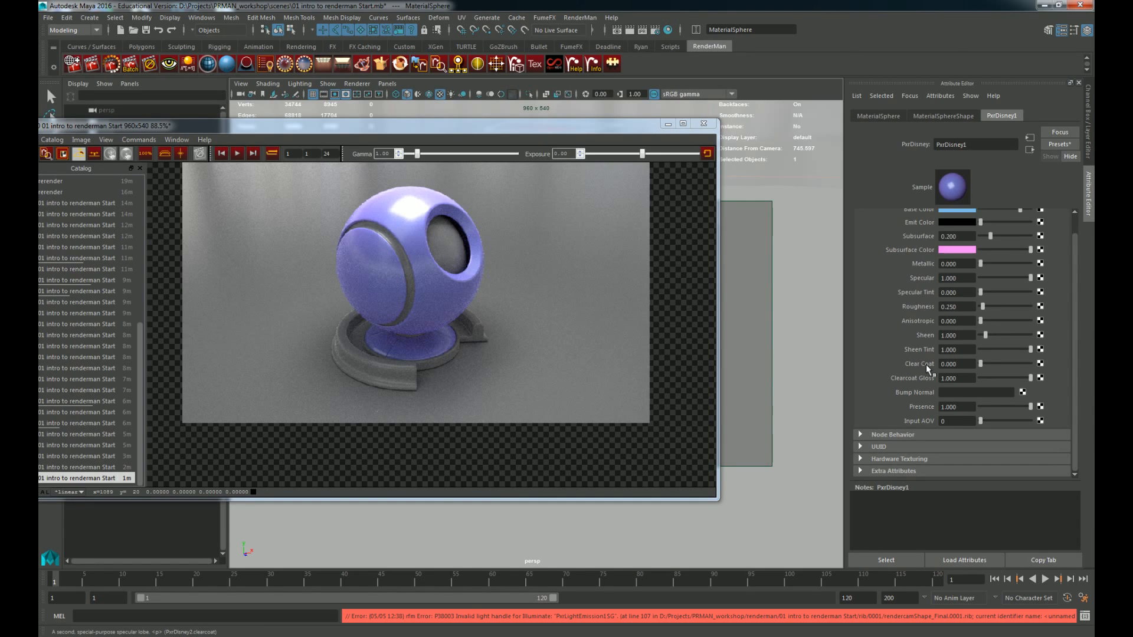
key(Tab)
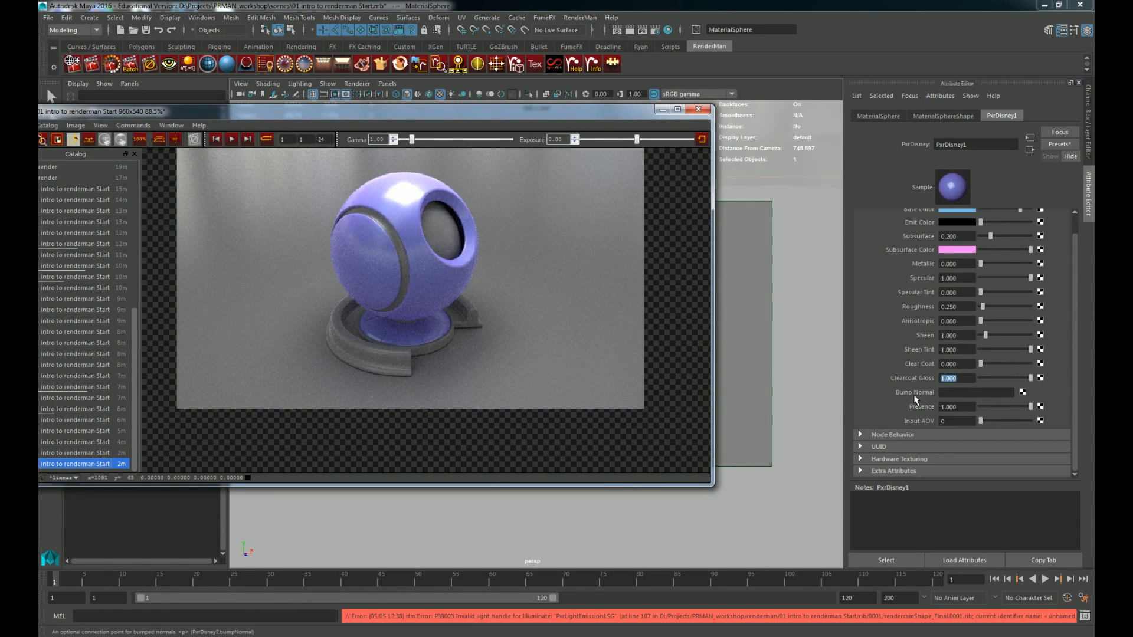
click(1023, 393)
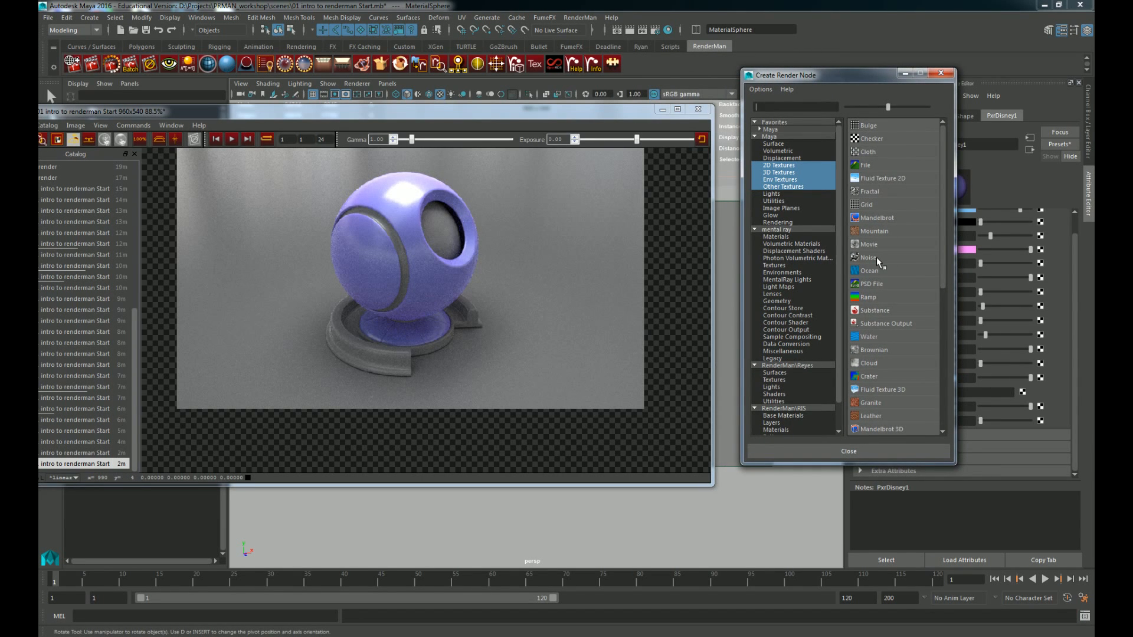
click(868, 191)
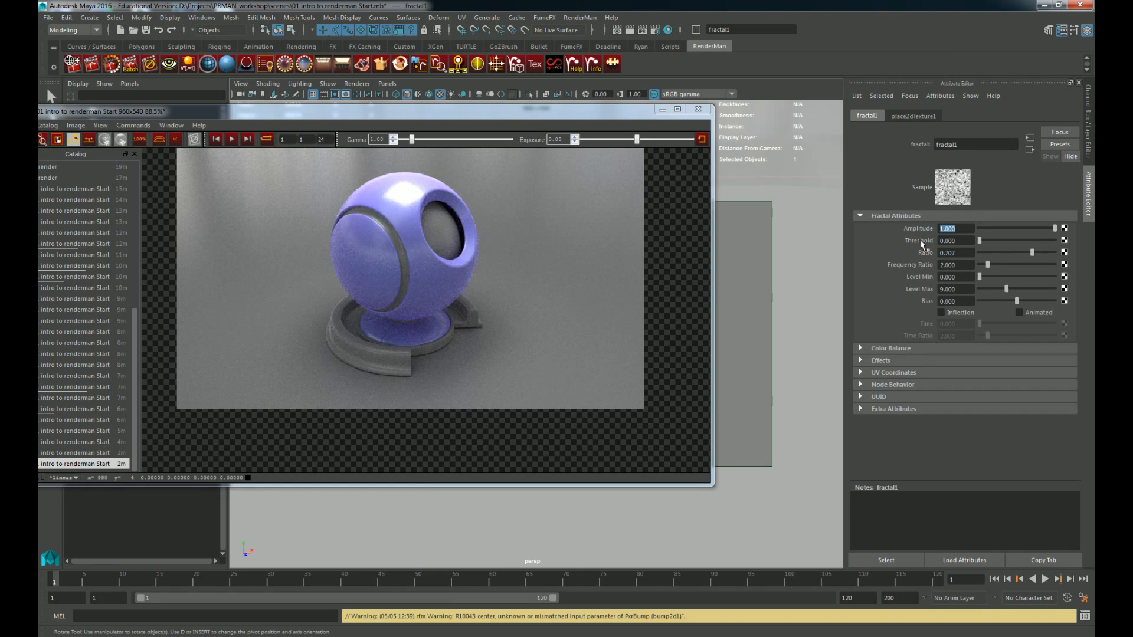
Step: Examine the fractal bump on the ball's surface up close in the new render
drag(526, 110, 535, 300)
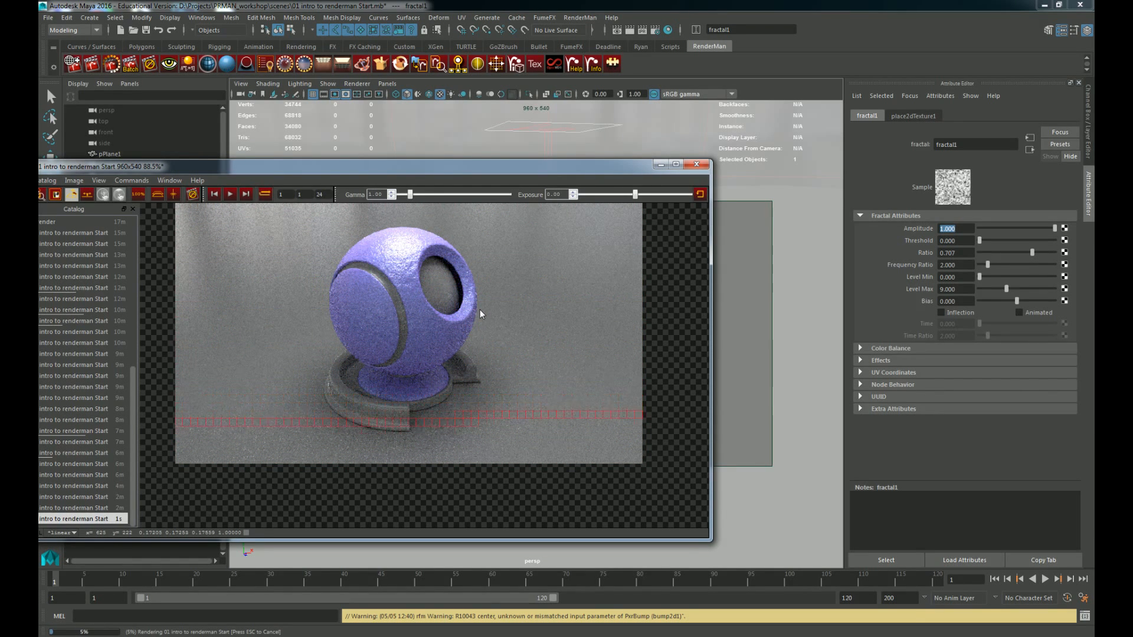
scroll(480, 309, up, 3)
middle_drag(480, 295, 479, 349)
scroll(455, 314, up, 2)
middle_drag(470, 274, 484, 341)
scroll(477, 358, down, 1)
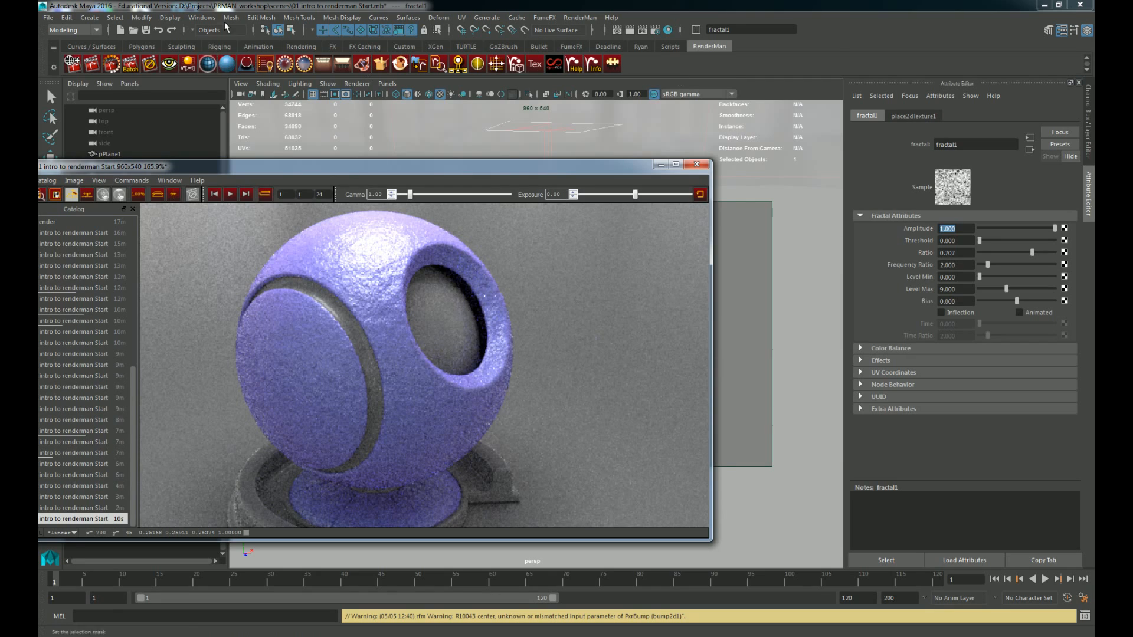
Step: Open the Node Editor and graph the input and output connections of the fractal1 texture
click(202, 17)
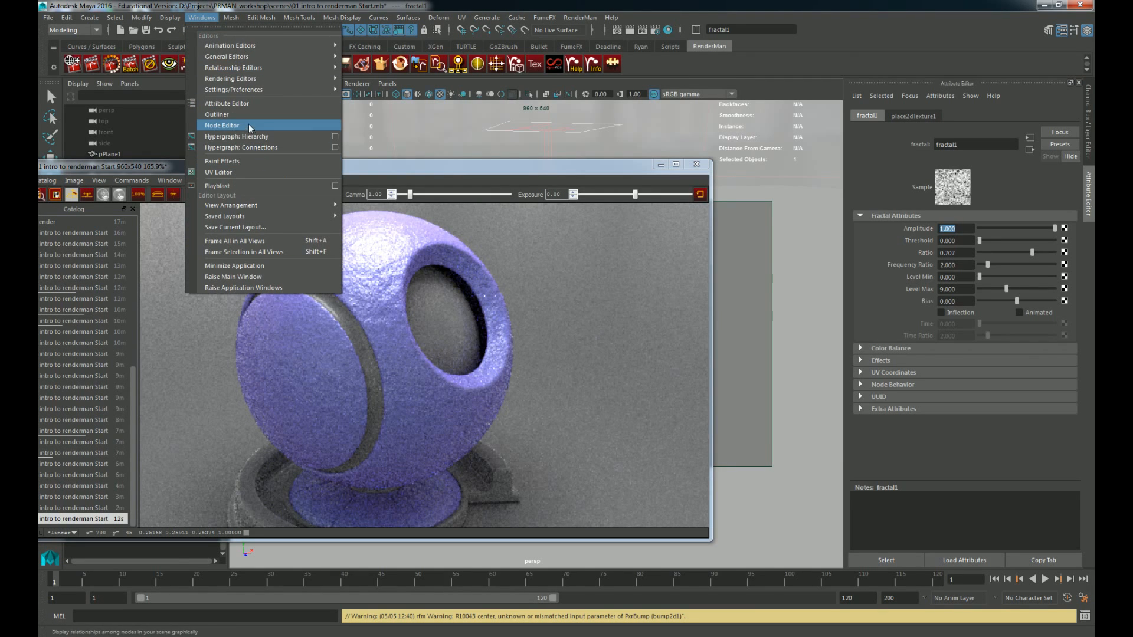
click(223, 125)
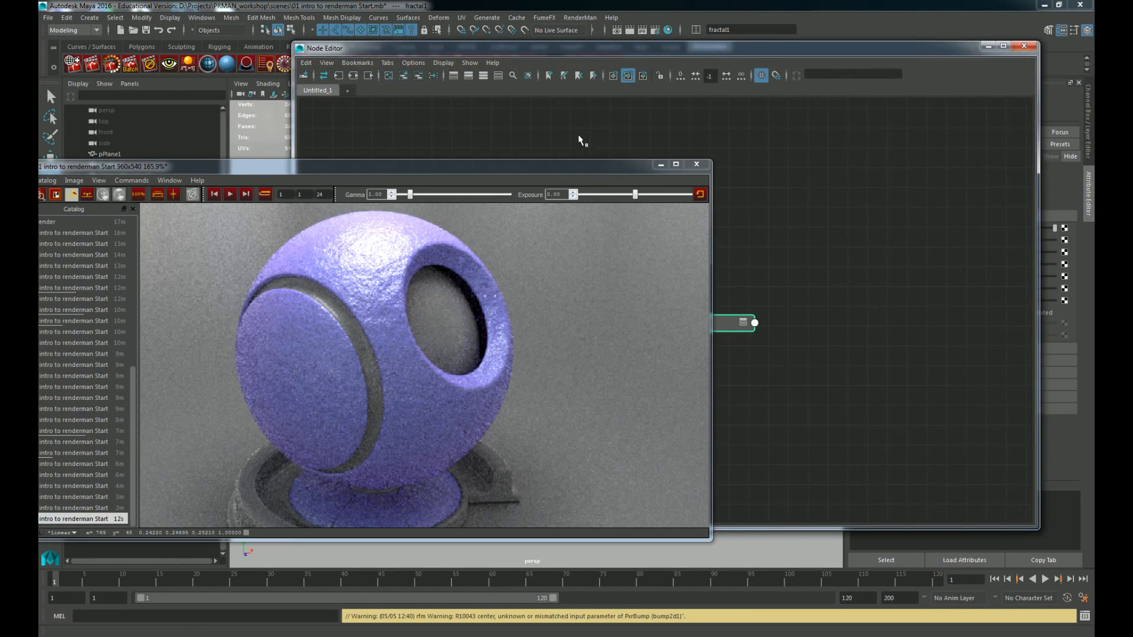
drag(600, 175, 288, 244)
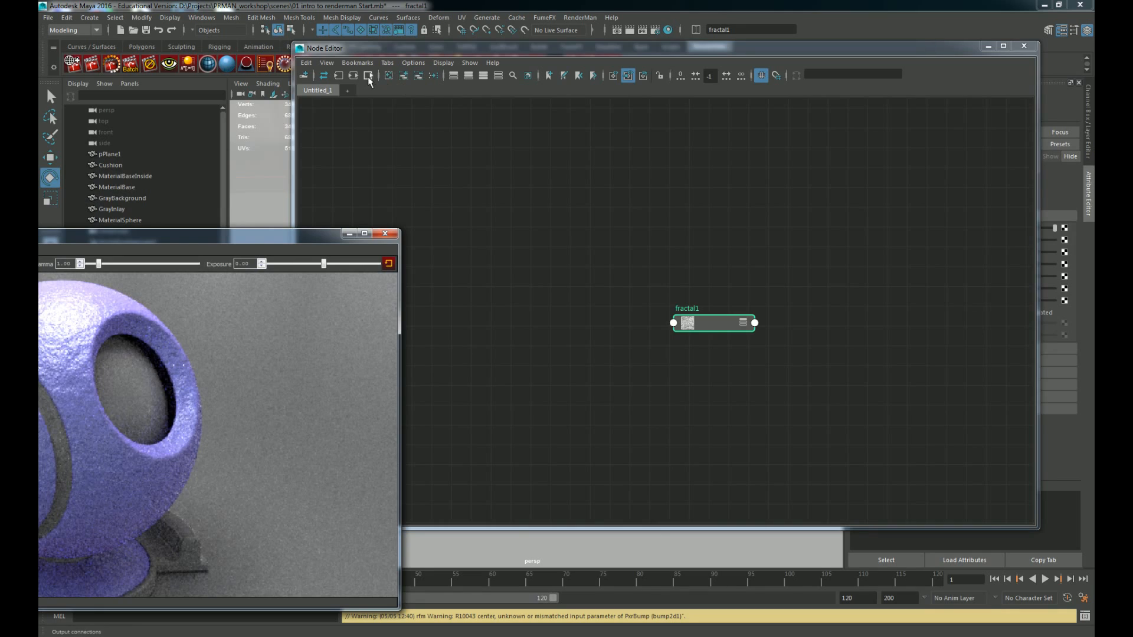
click(352, 75)
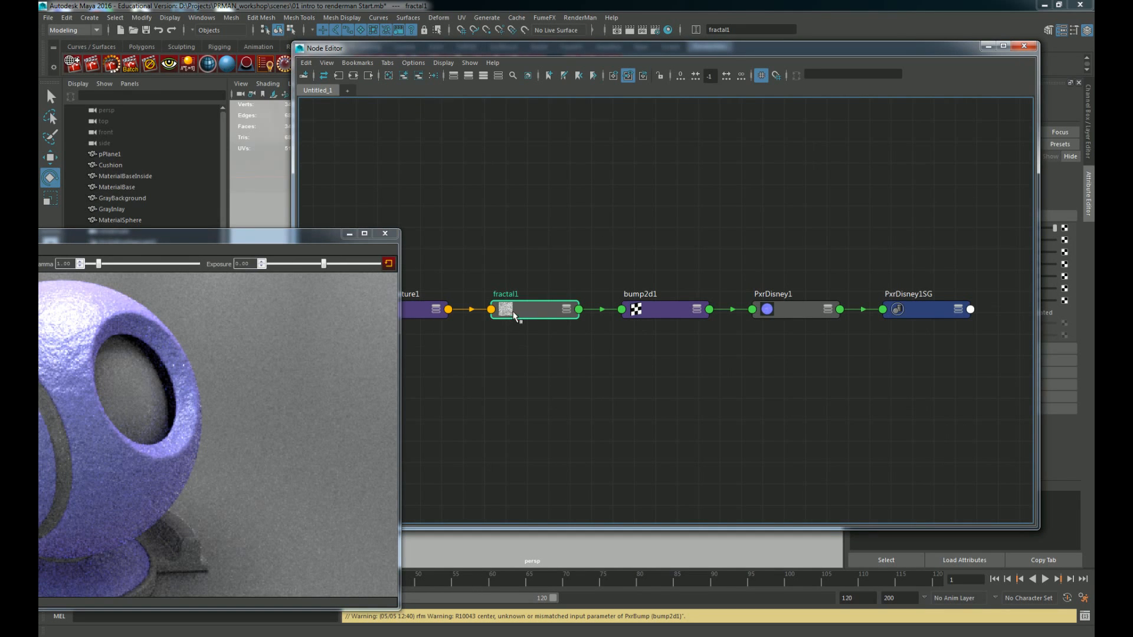
Step: Rearrange the place2dTexture1, fractal1 and bump2d1 nodes in a chain before PxrDisney1, and expand PxrDisney1 to show all its attributes
drag(514, 314, 533, 216)
drag(419, 309, 442, 198)
drag(676, 310, 660, 222)
drag(789, 311, 804, 240)
click(843, 239)
click(843, 239)
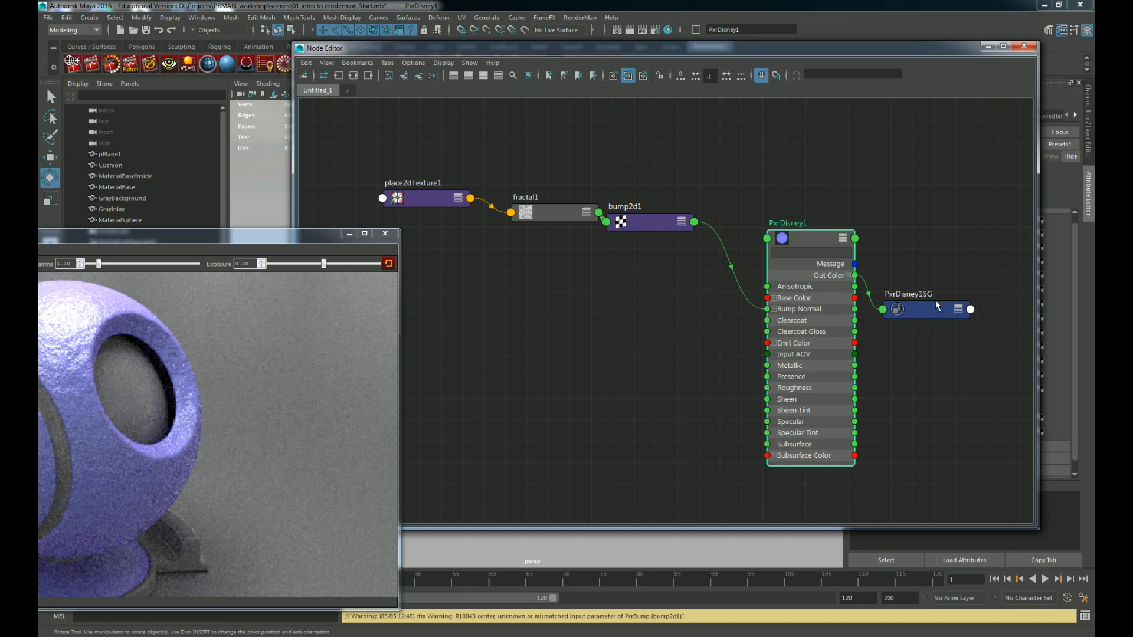
drag(622, 217, 663, 294)
drag(367, 173, 611, 280)
drag(526, 253, 483, 260)
drag(692, 301, 648, 267)
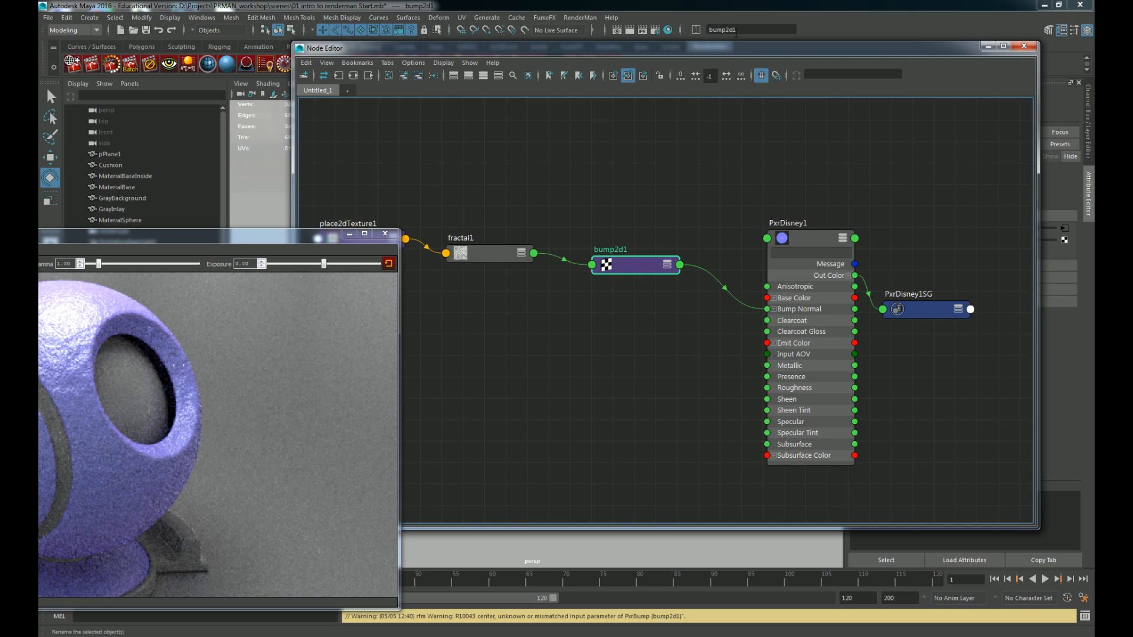
Step: Set the bump2d1 node's Bump Depth to 0.05 and render the ball
drag(735, 49, 729, 361)
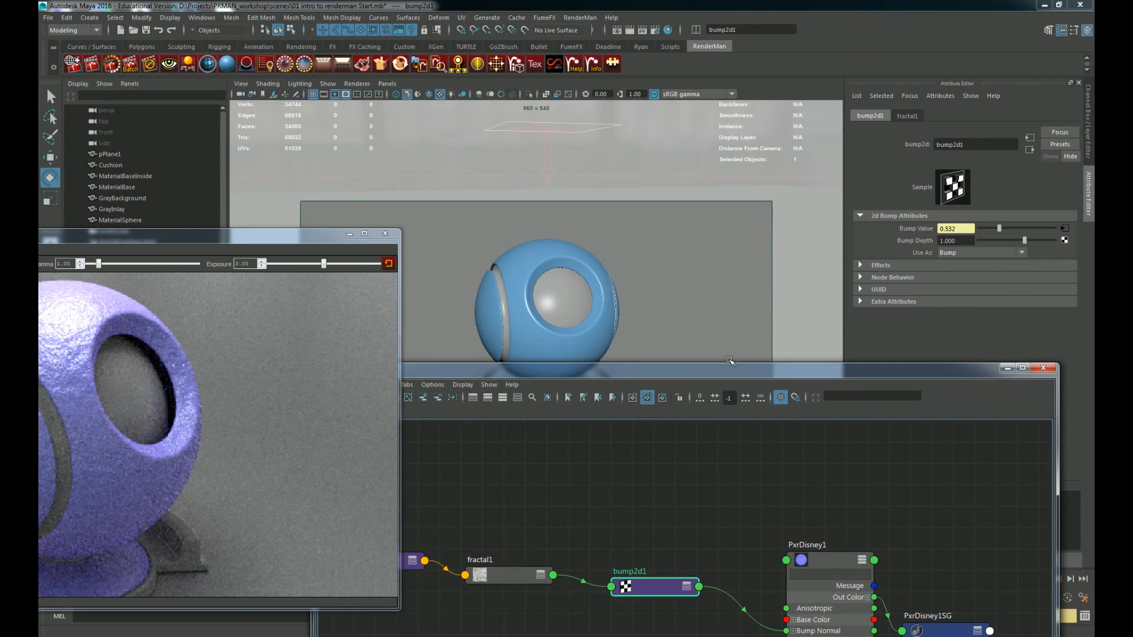
click(851, 236)
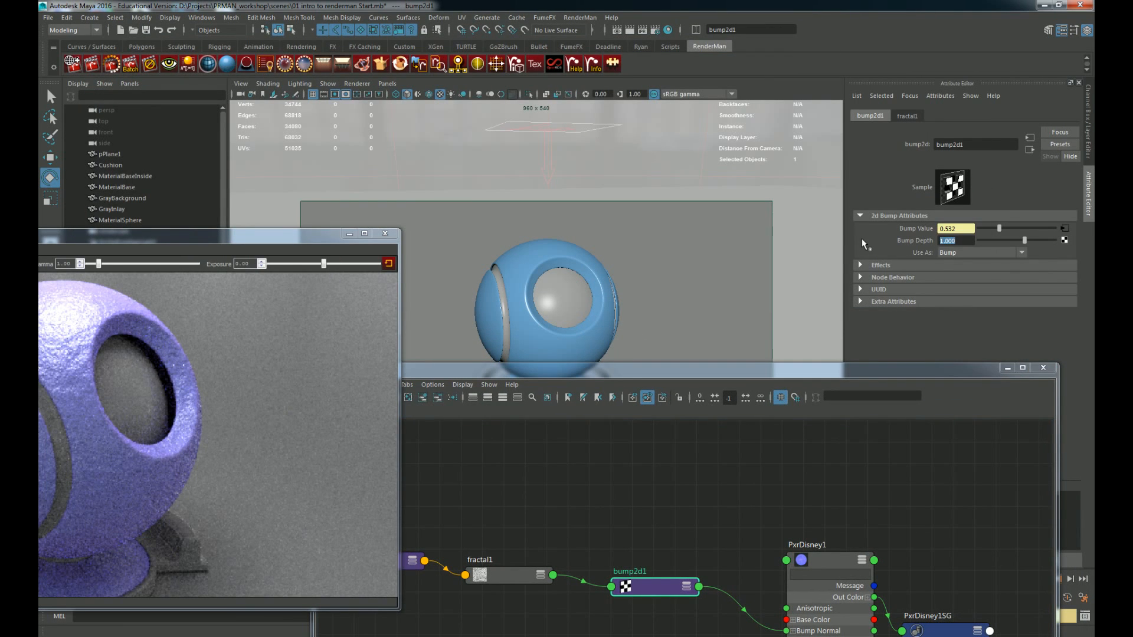
text(0.05)
key(Return)
drag(284, 245, 649, 113)
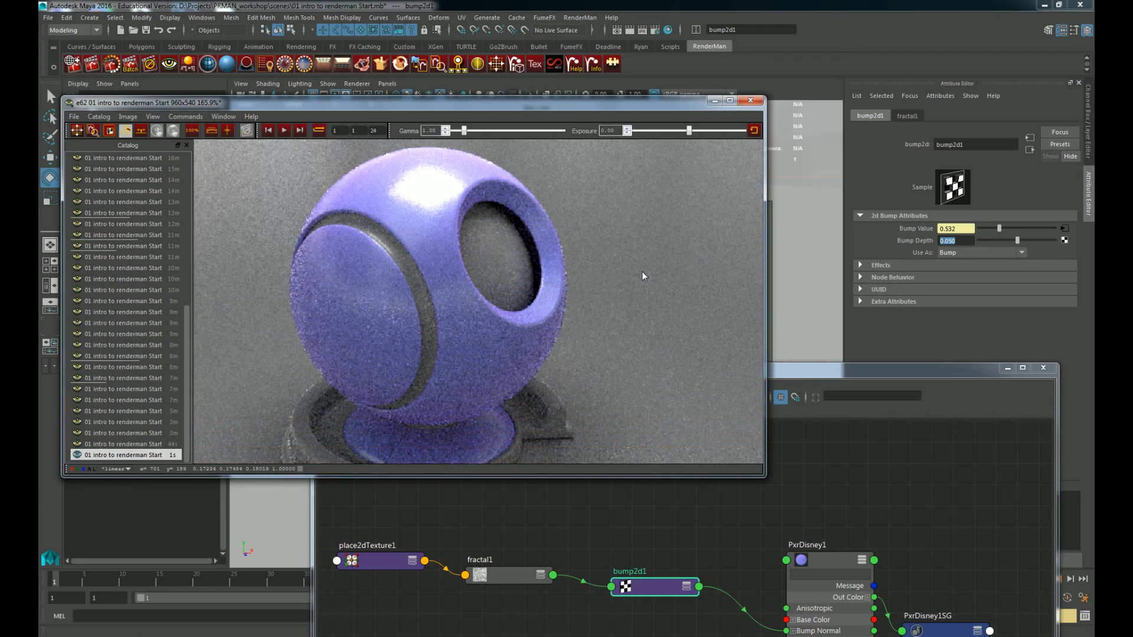
Step: Set the bump2d1 node's Bump Depth to 0.1, render the whole ball, check the Use As options and stop the render
text(0.1)
key(Return)
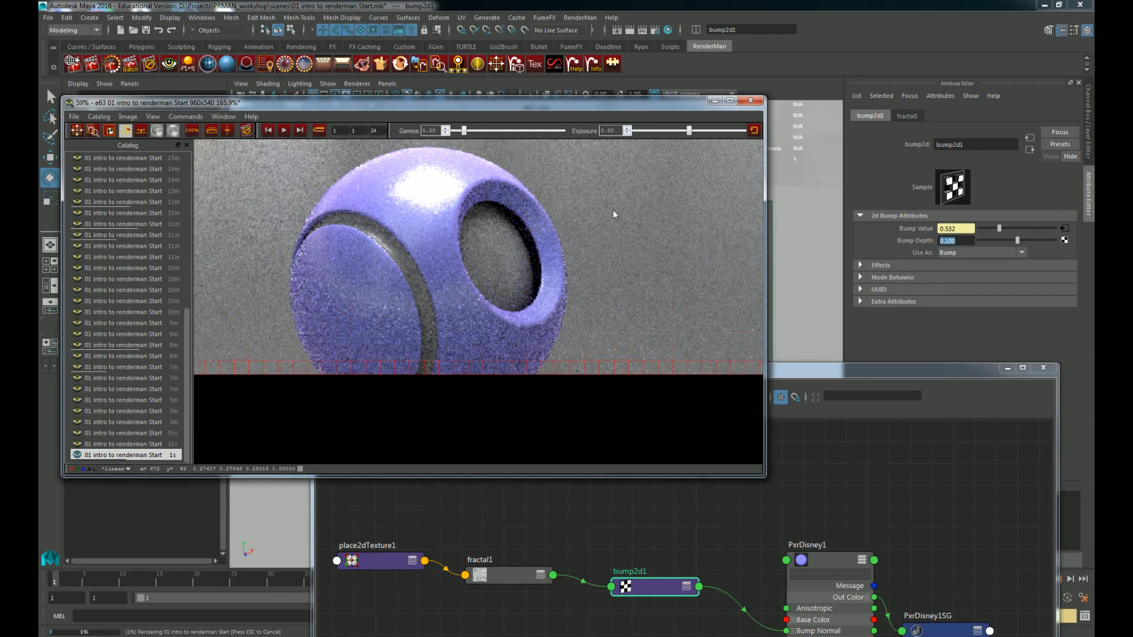
scroll(616, 234, down, 5)
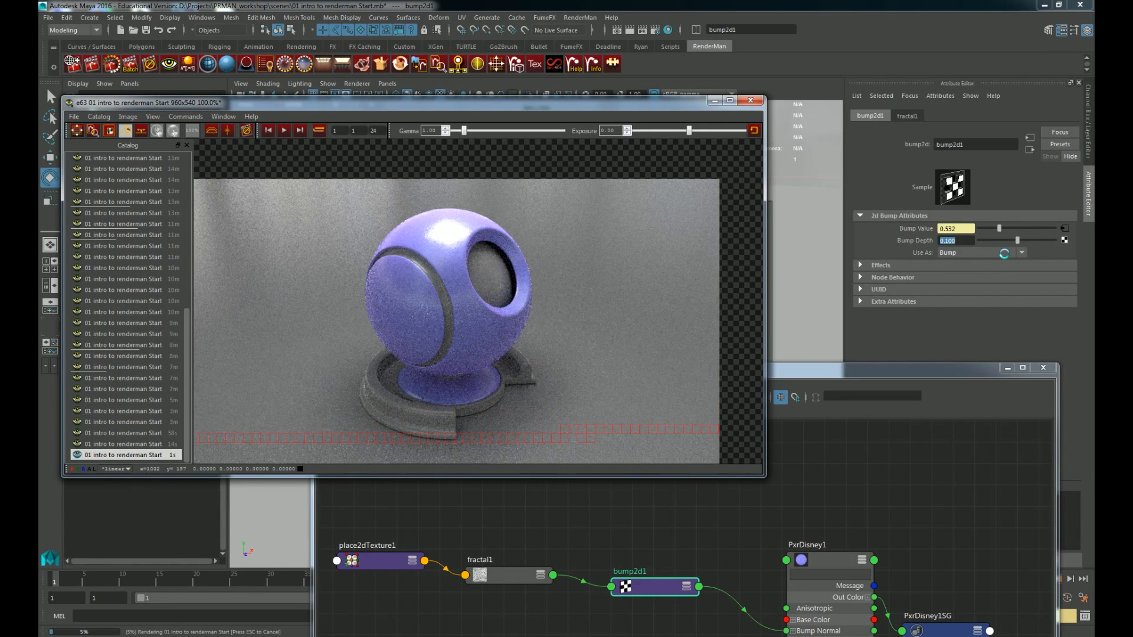
click(1003, 253)
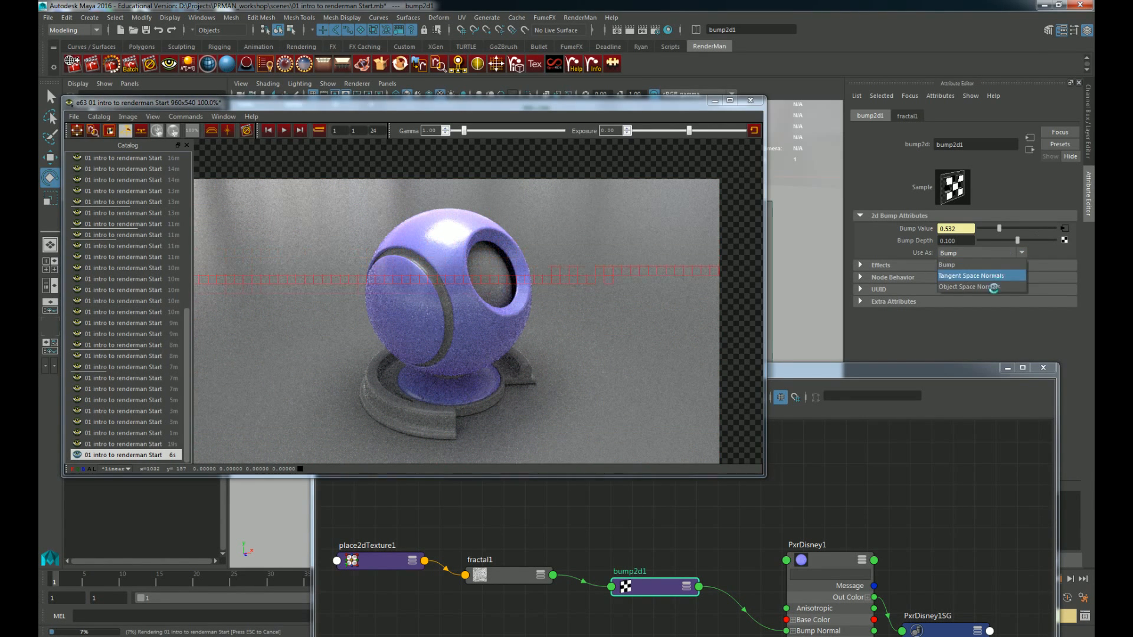
click(967, 252)
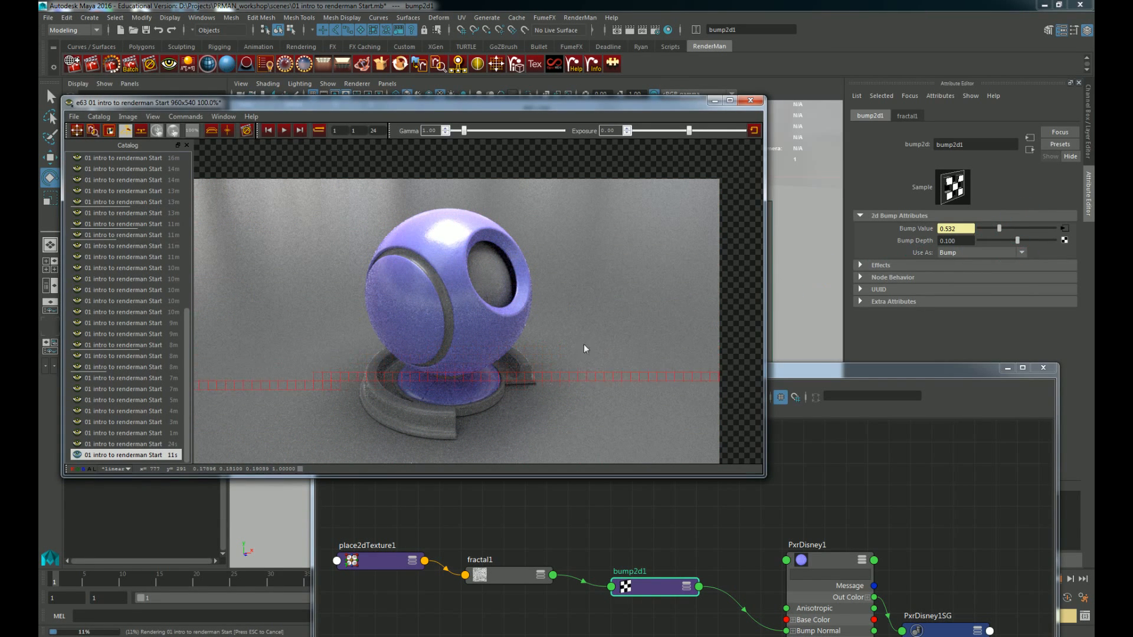
key(Escape)
Step: Set the bump2d1 node's Bump Depth to 0.25 and render the ball
drag(965, 241, 843, 245)
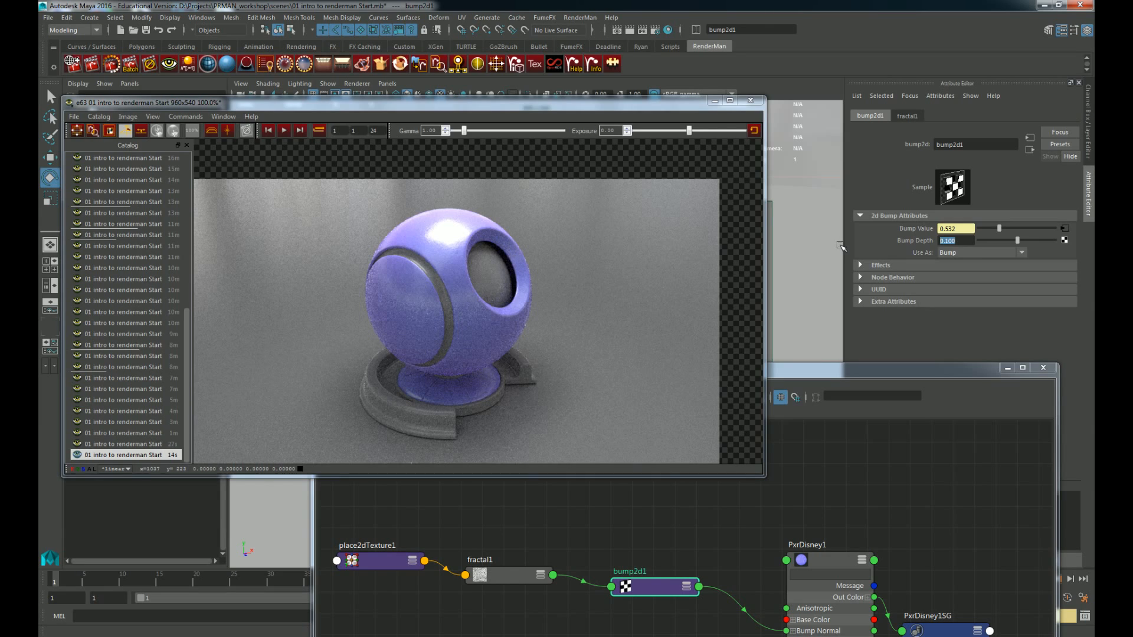
text(.25)
key(Return)
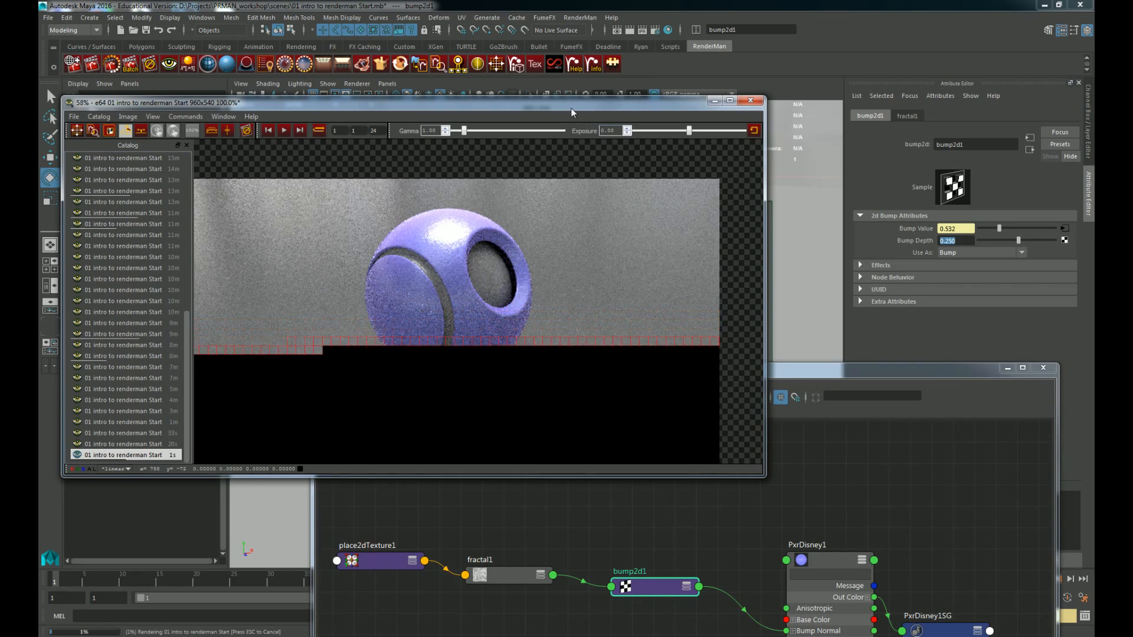
drag(567, 106, 496, 53)
drag(785, 370, 614, 368)
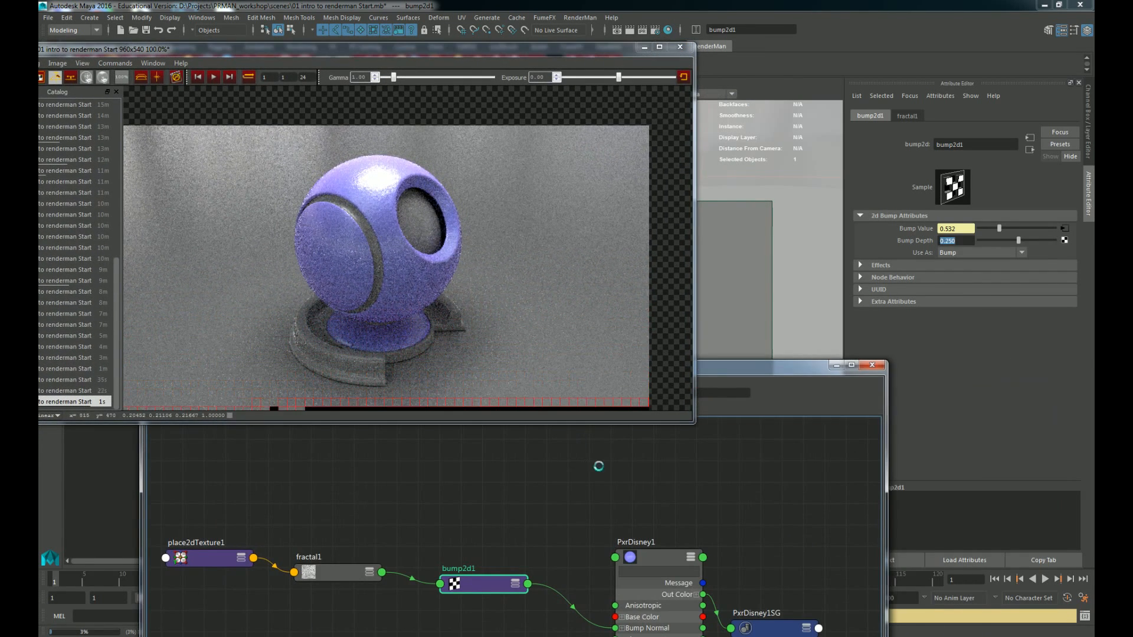
Step: Connect a Checker texture to the Presence of the ball's PxrDisney1 material and render it
click(771, 285)
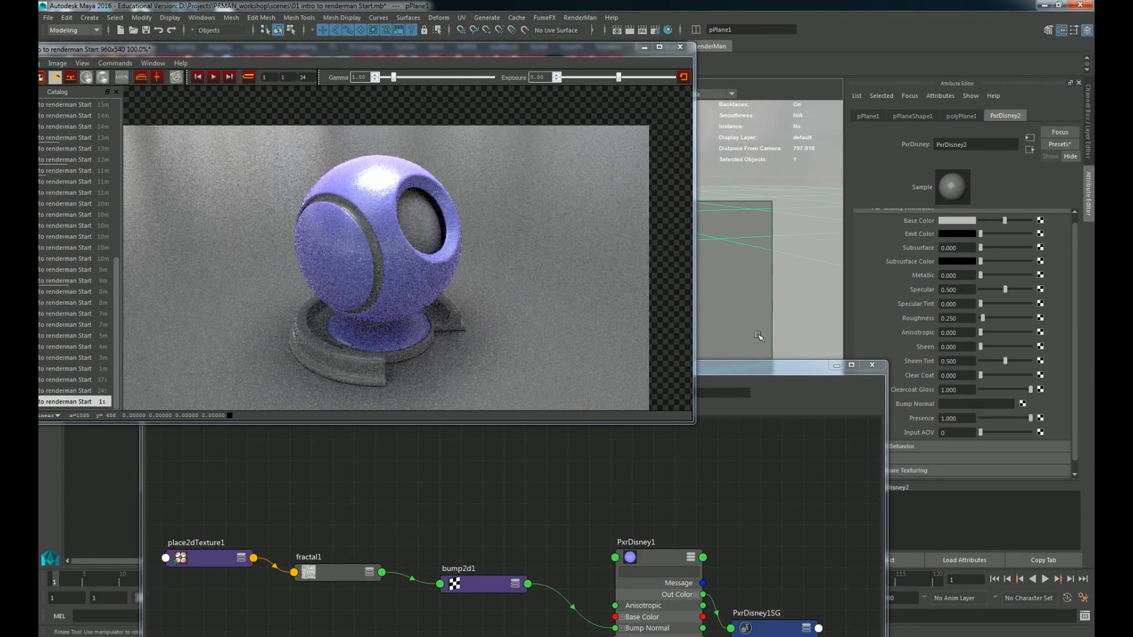
drag(535, 51, 206, 55)
click(515, 318)
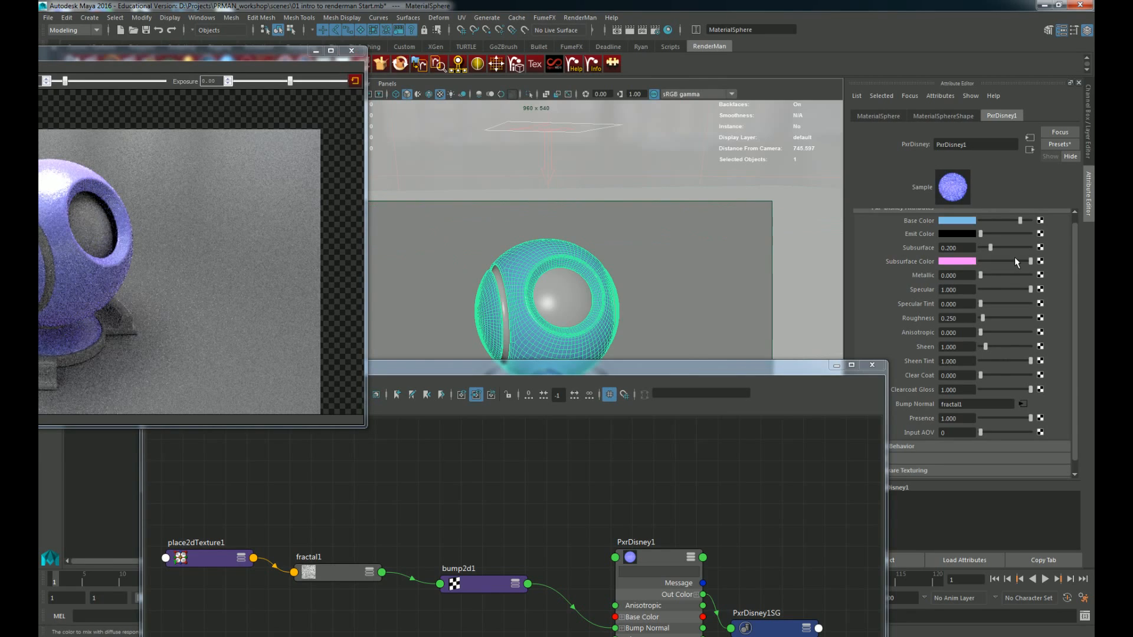
scroll(923, 309, down, 1)
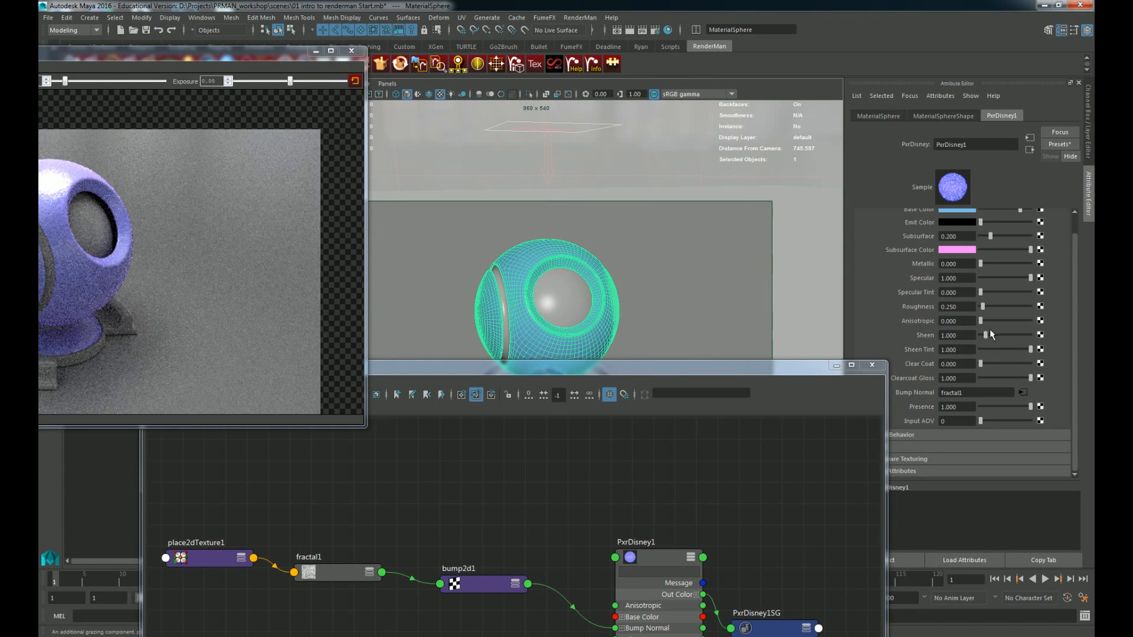
drag(780, 370, 707, 487)
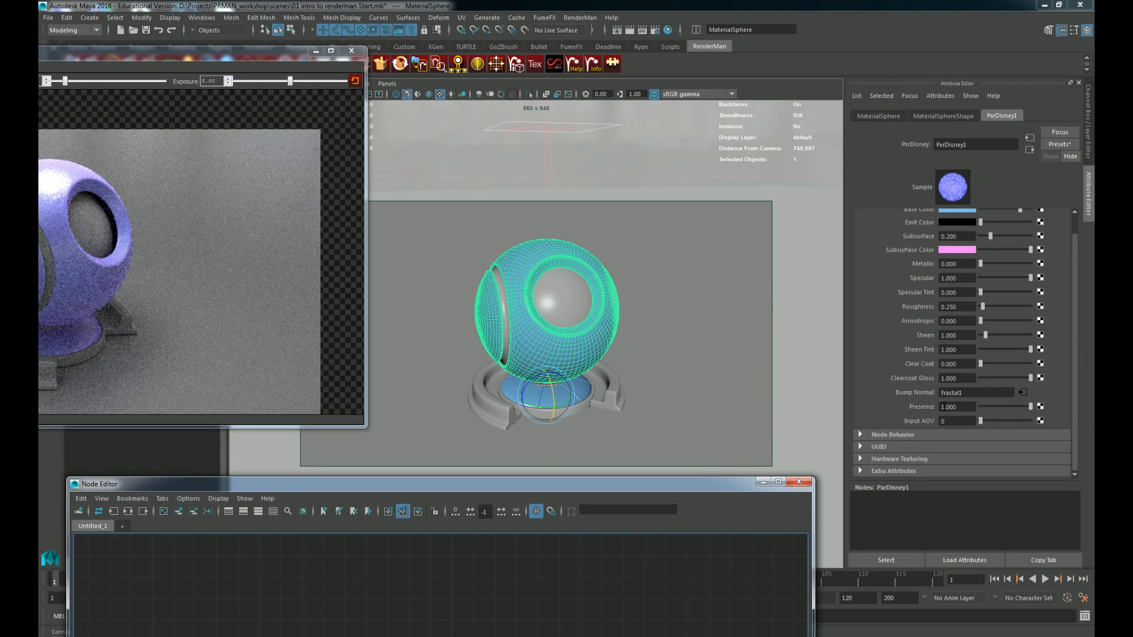
drag(234, 55, 483, 58)
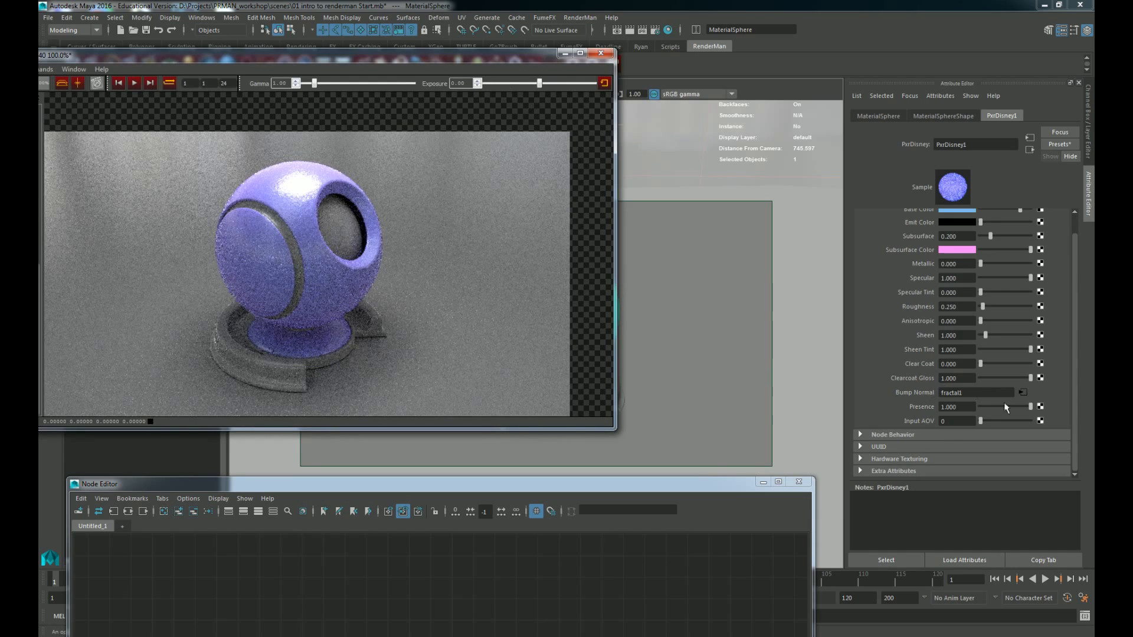
click(1040, 406)
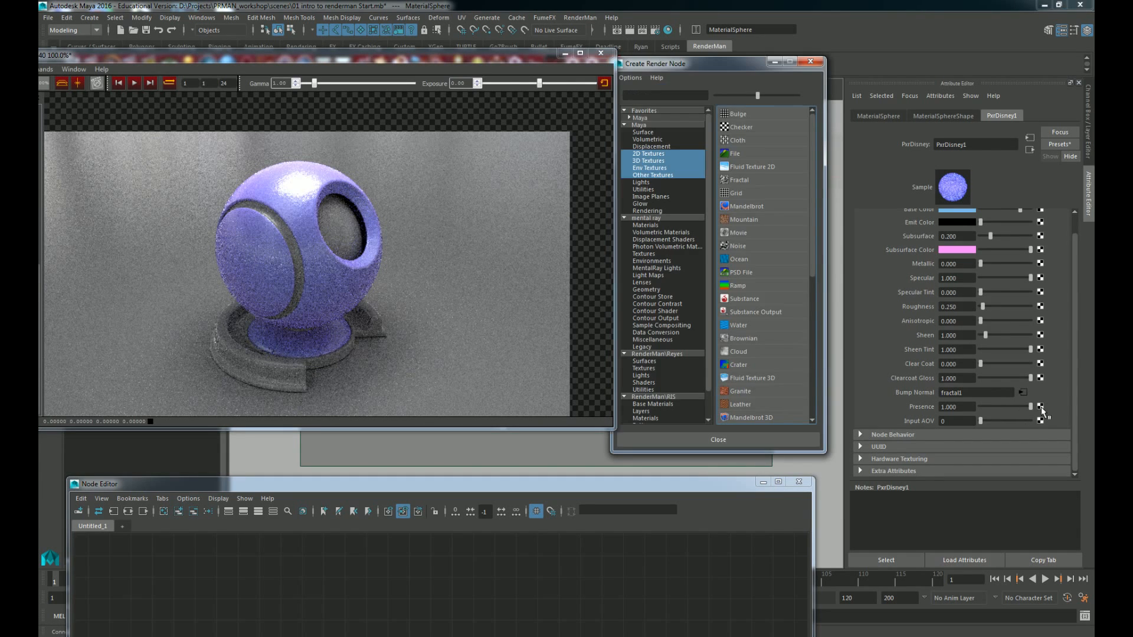
click(742, 128)
drag(493, 54, 646, 41)
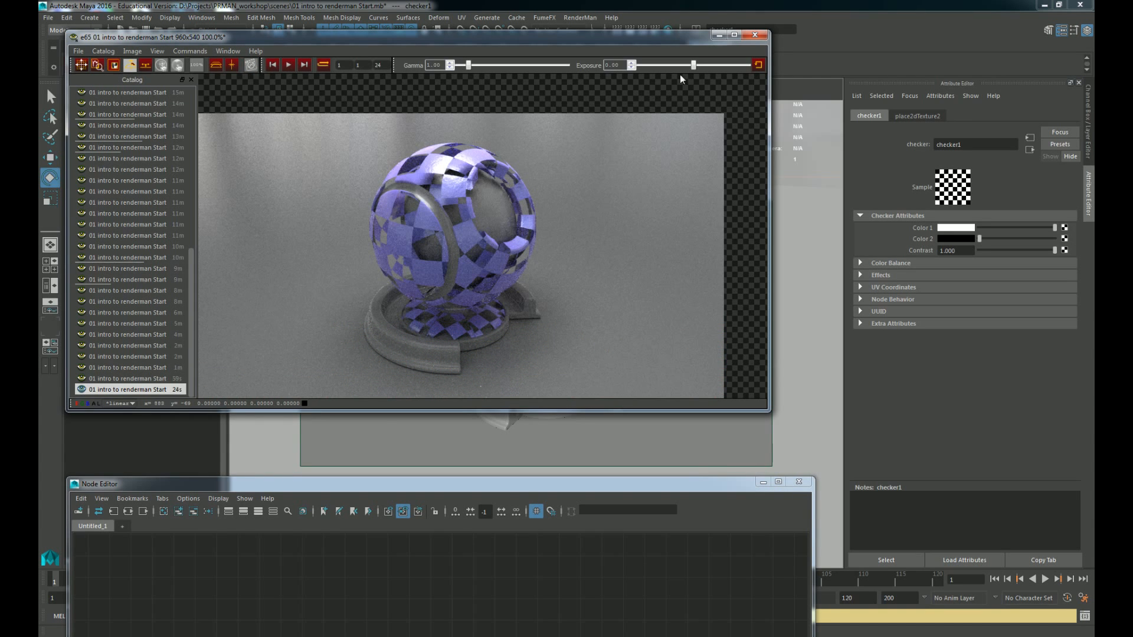
Step: Review the ball's mapped Presence against its checkered render, and minimize the Node Editor and render window
drag(660, 42, 217, 101)
click(550, 257)
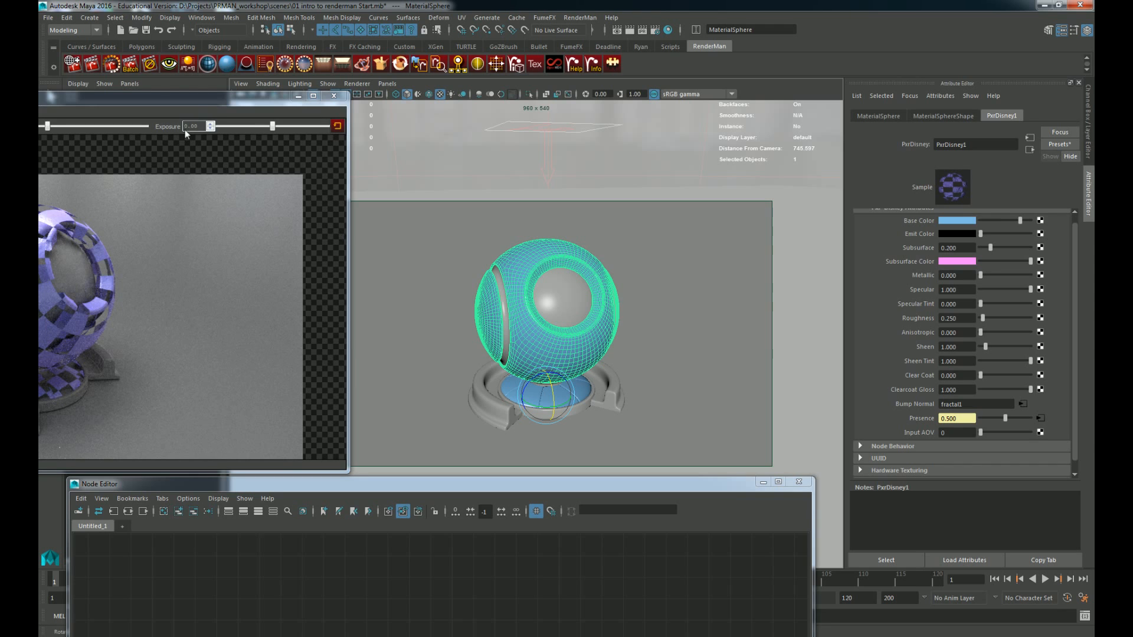
drag(210, 100, 612, 17)
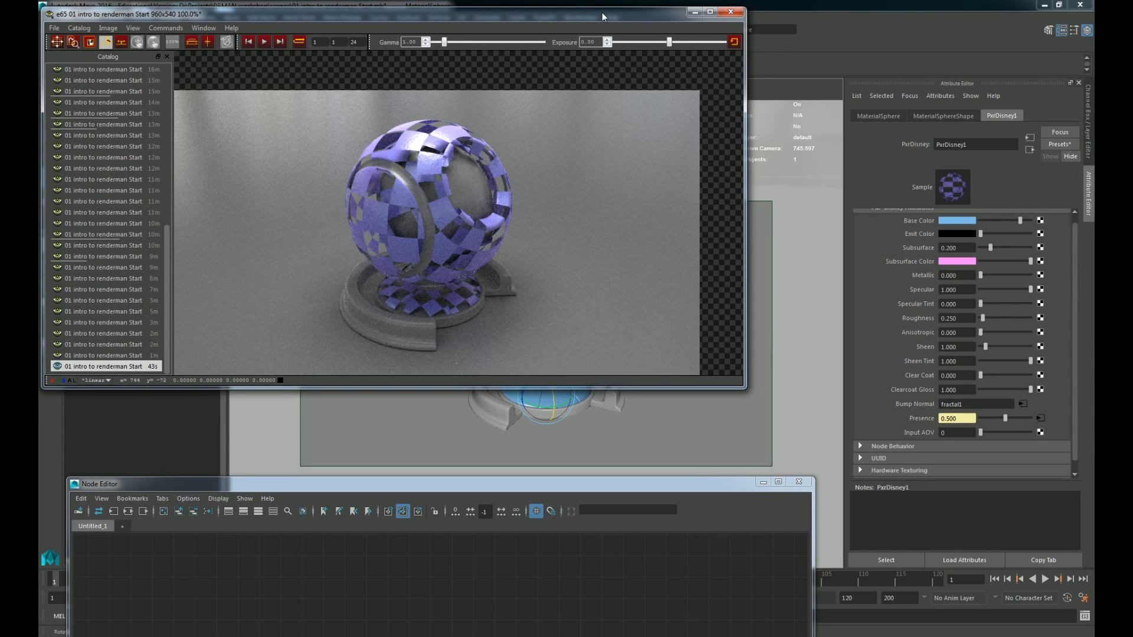
click(763, 482)
drag(586, 20, 469, 274)
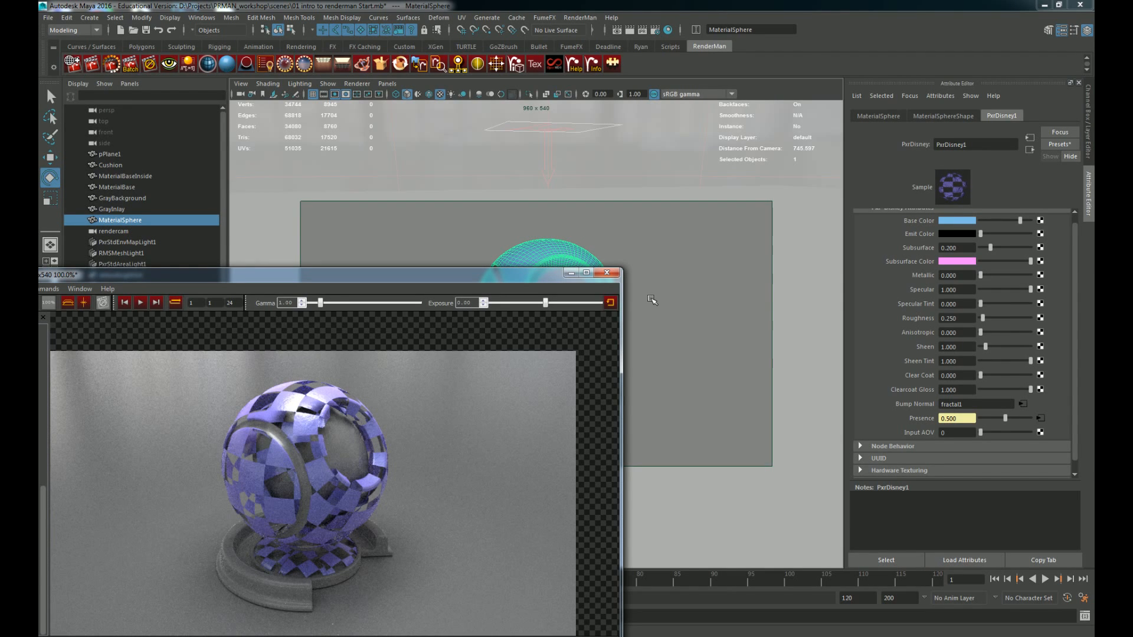
click(571, 273)
Step: Duplicate all the material ball's parts without the ground plane and environment light, and move the copy to the left of the original
click(602, 399)
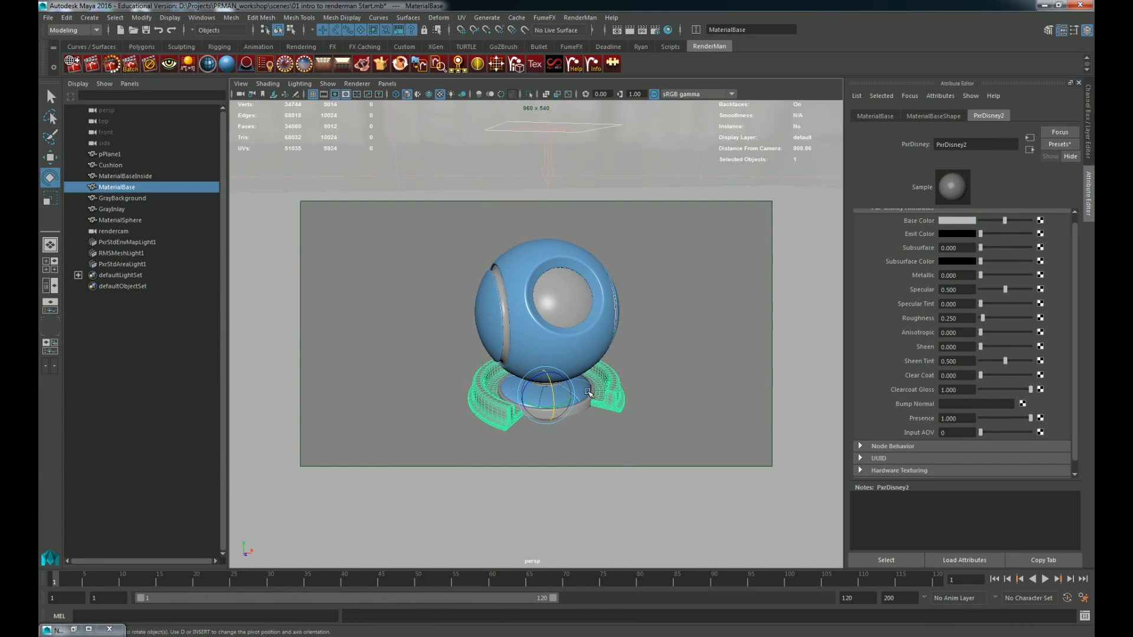
click(583, 340)
drag(443, 242, 682, 453)
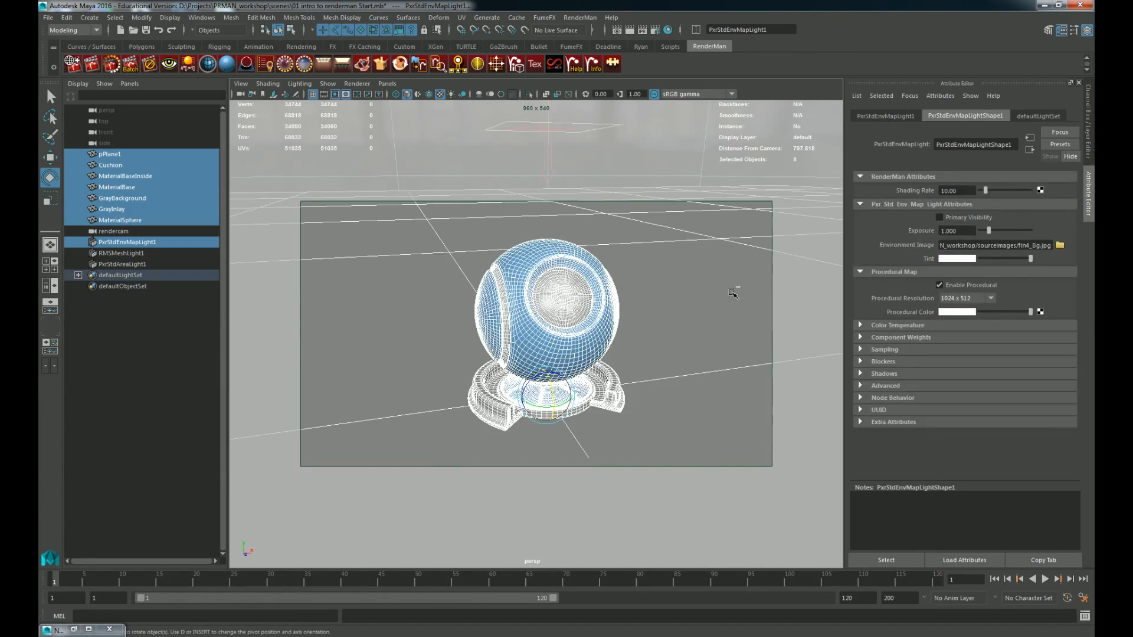
shift+click(721, 284)
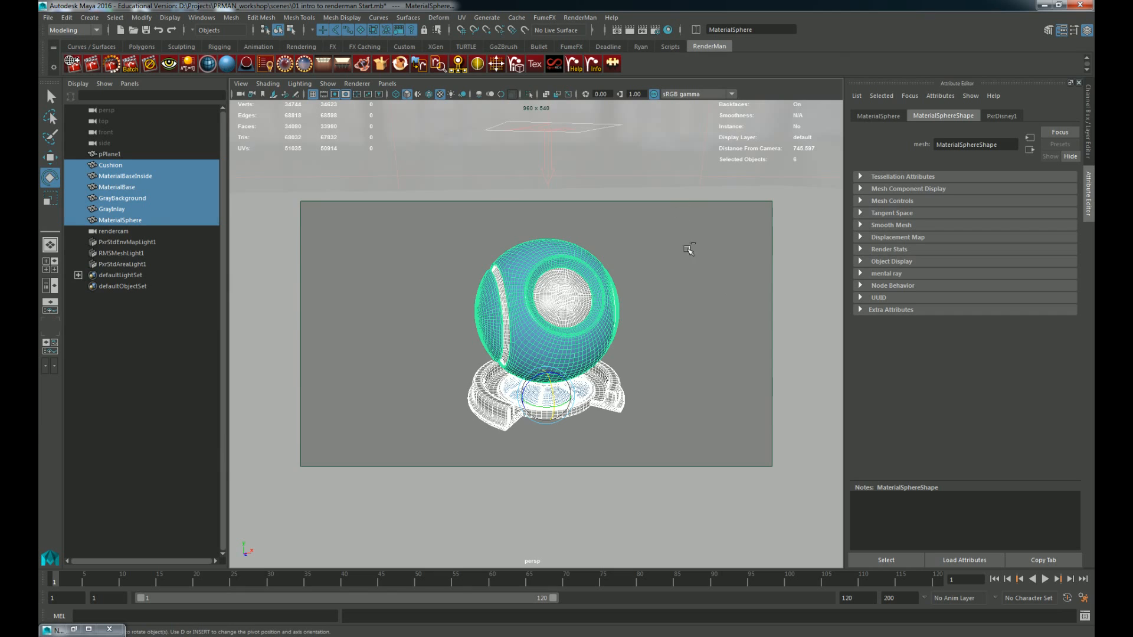
key(ctrl+d)
key(w)
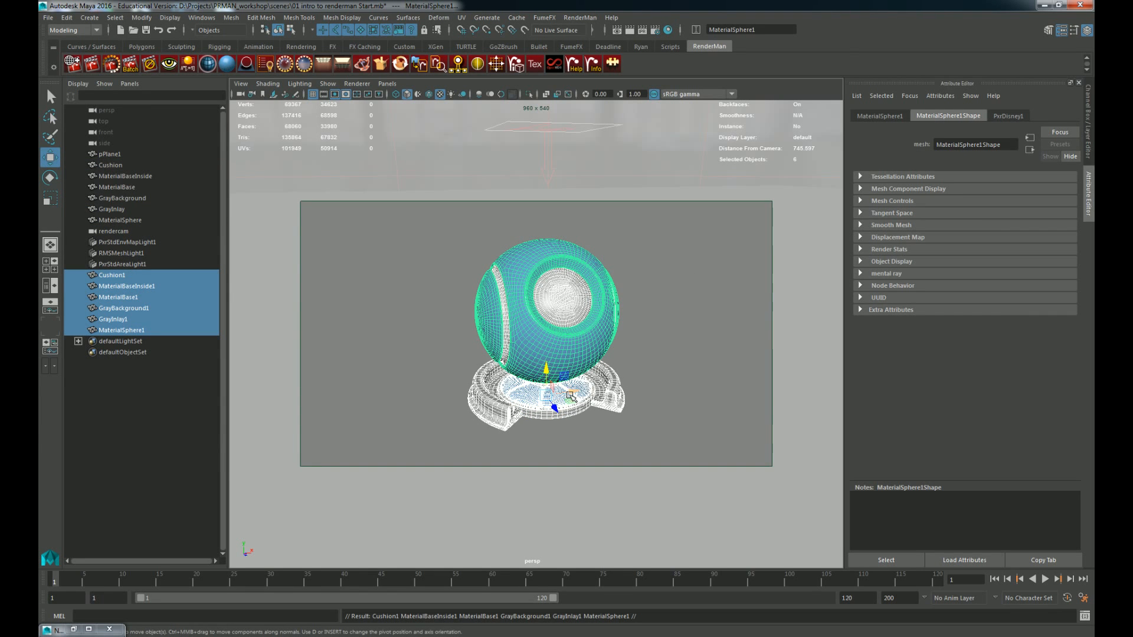
drag(550, 406, 354, 433)
Step: Select the original ball's MaterialSphere and Cushion, open the Hypershade and position its window fully in view
click(588, 376)
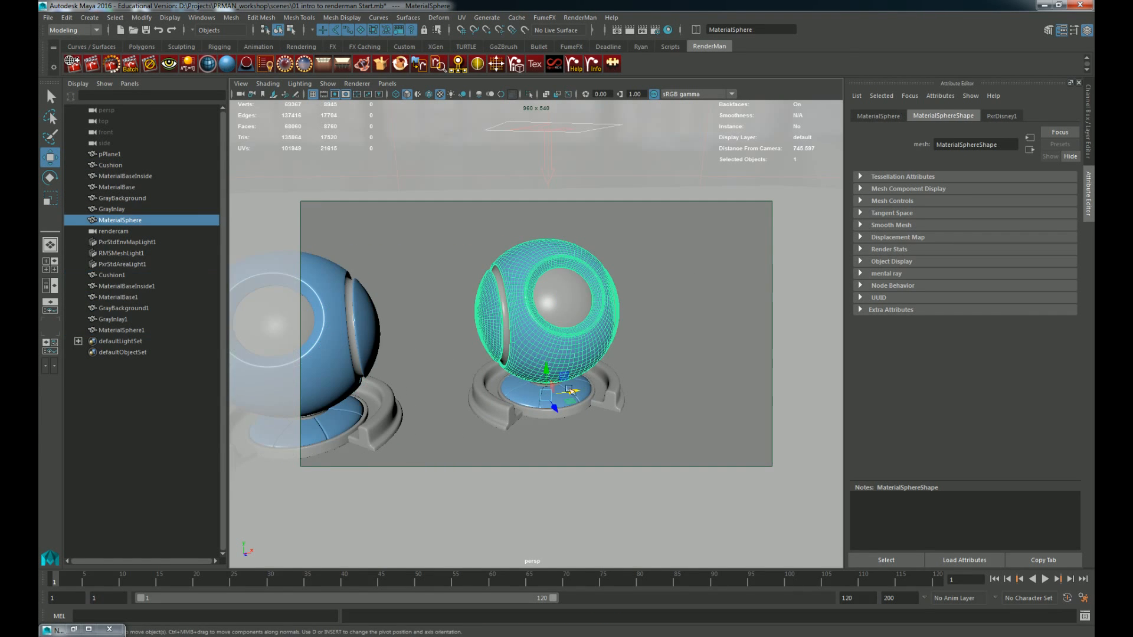
shift+click(514, 396)
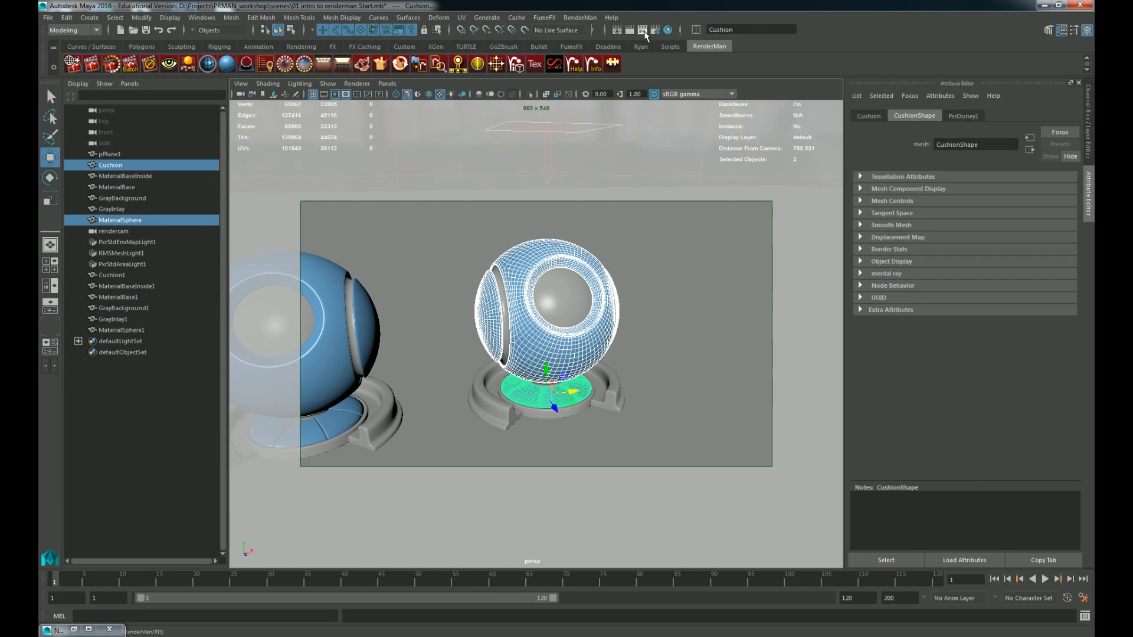
click(669, 31)
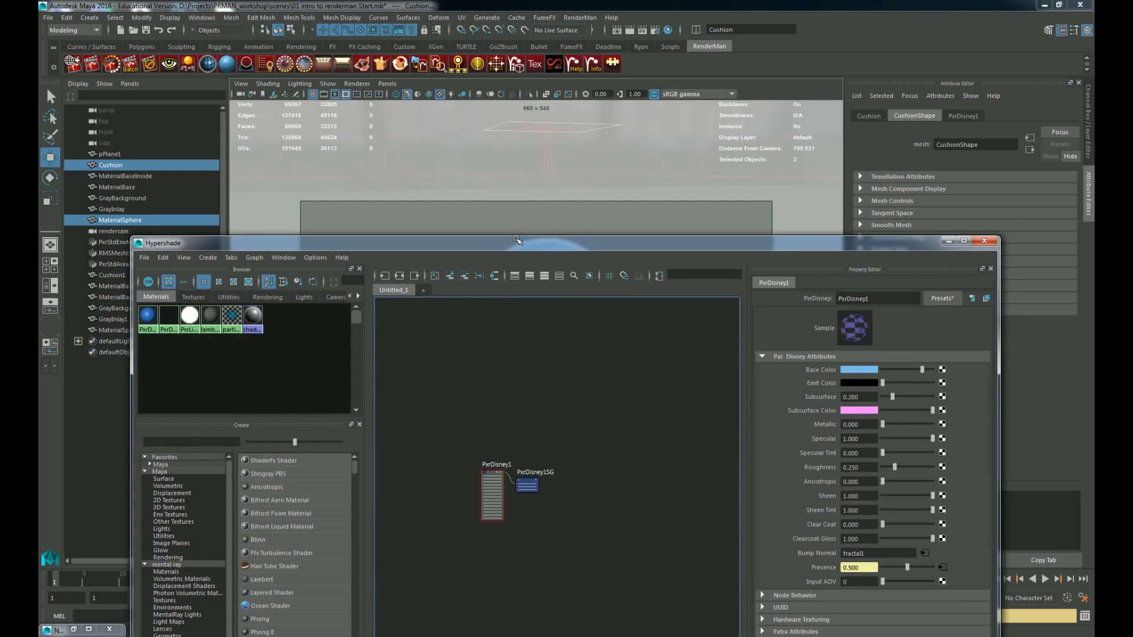
drag(517, 239, 467, 29)
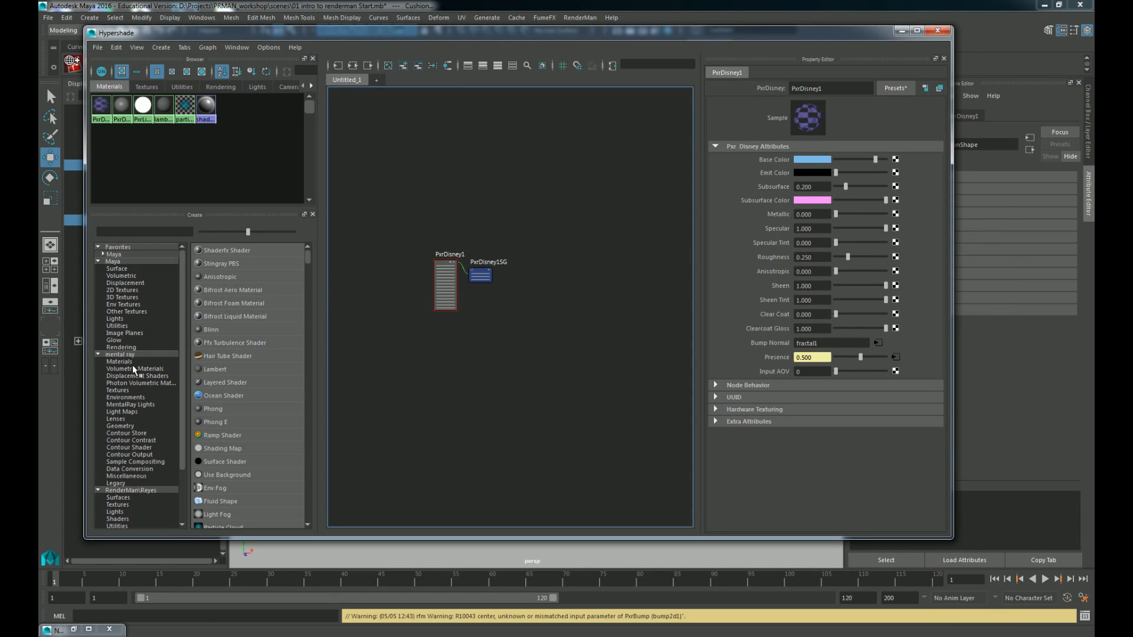
Step: Examine the Base Materials, Layers, Materials and Patterns node categories available under RenderMan RIS
scroll(171, 354, down, 3)
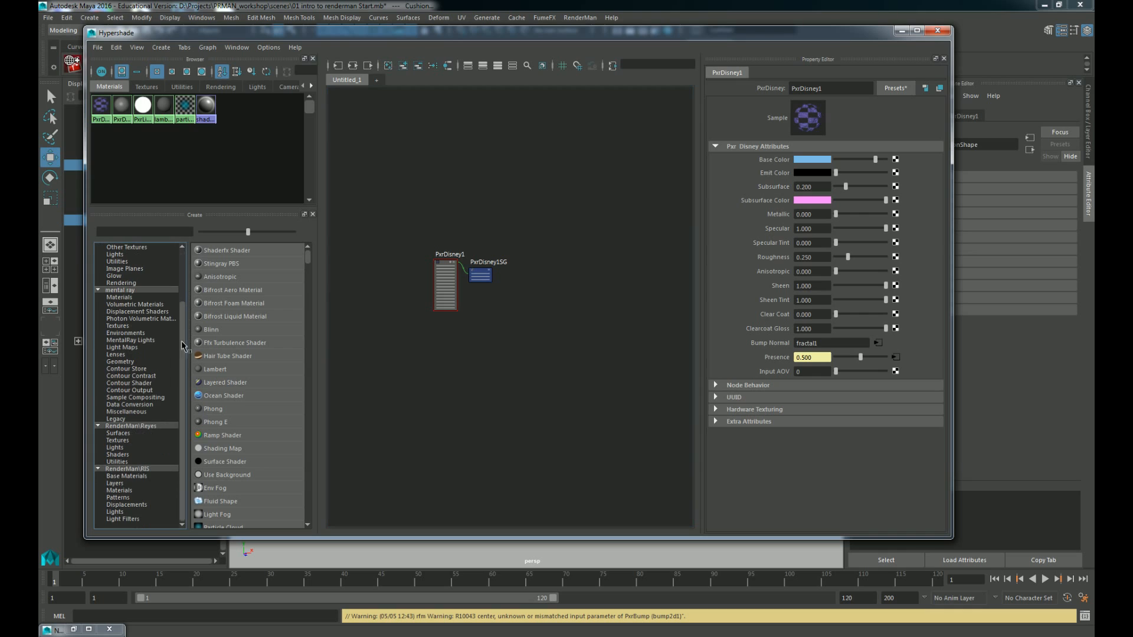
click(143, 470)
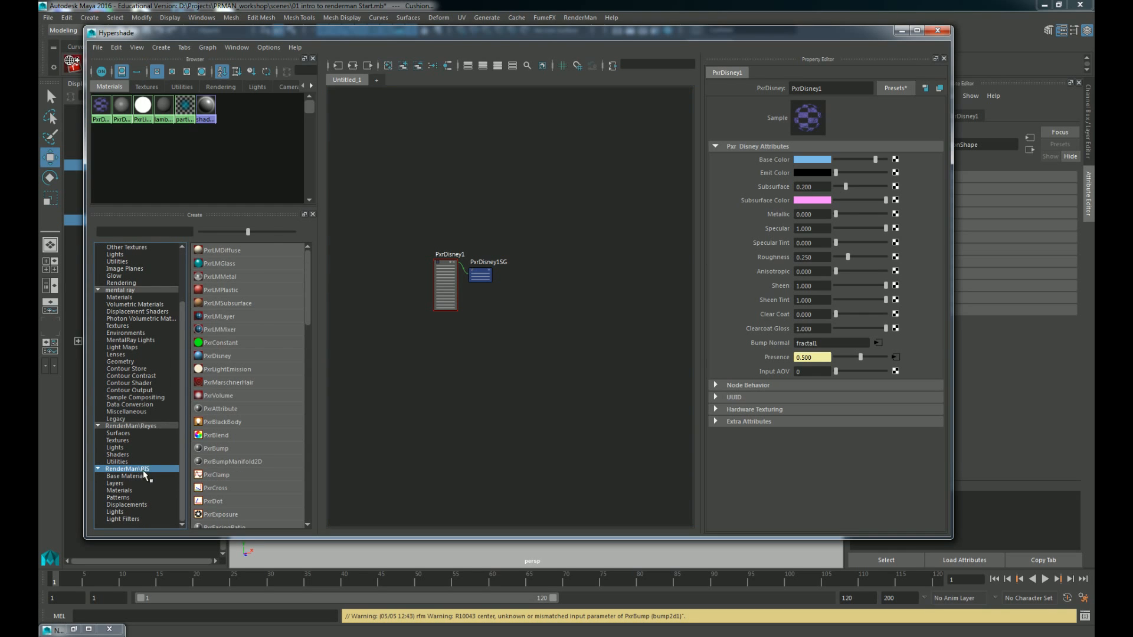
click(145, 476)
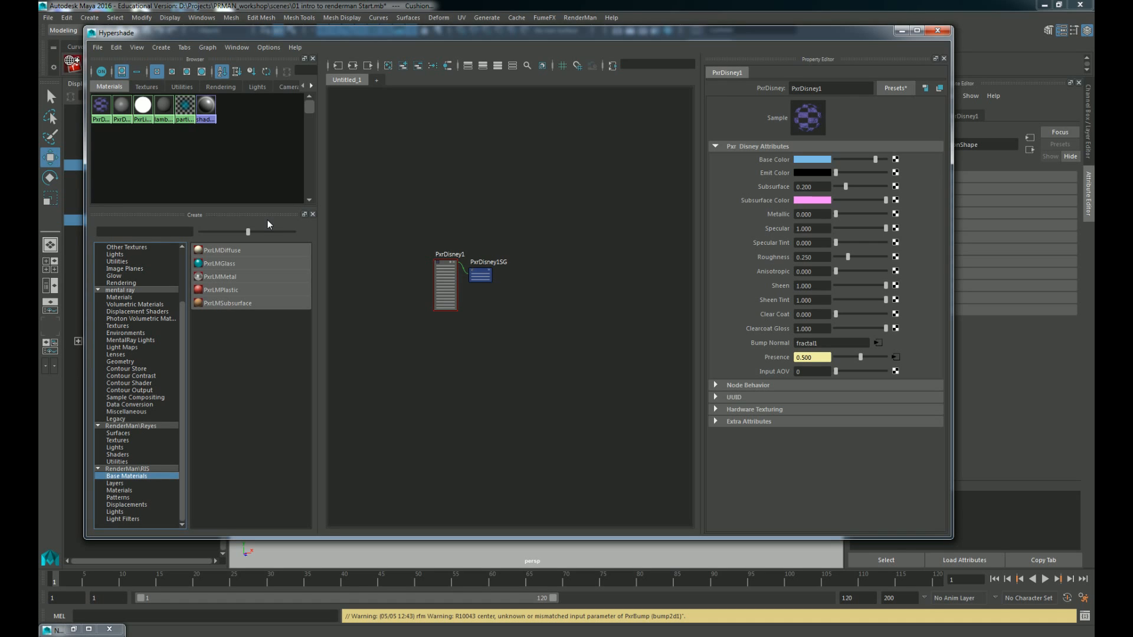
click(153, 483)
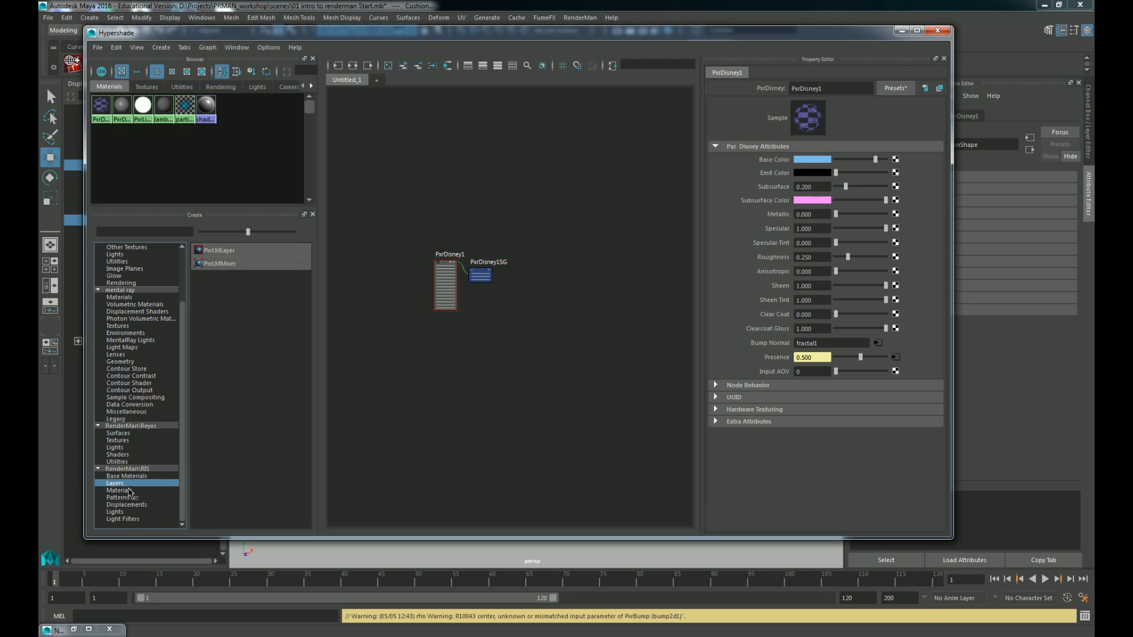
click(127, 491)
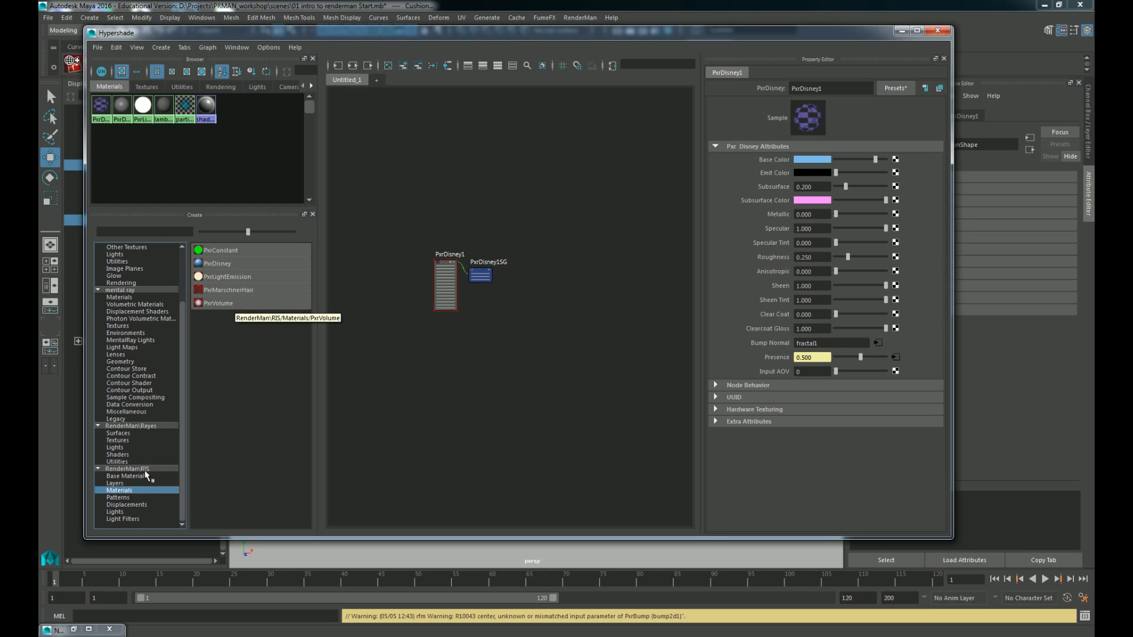
click(130, 497)
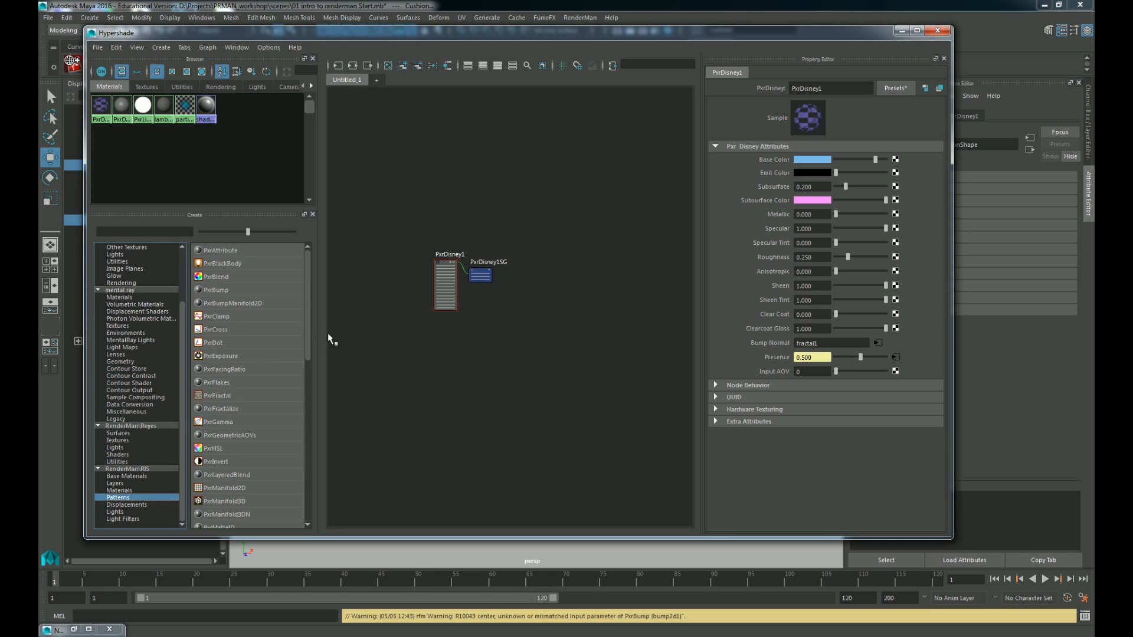
drag(311, 335, 317, 398)
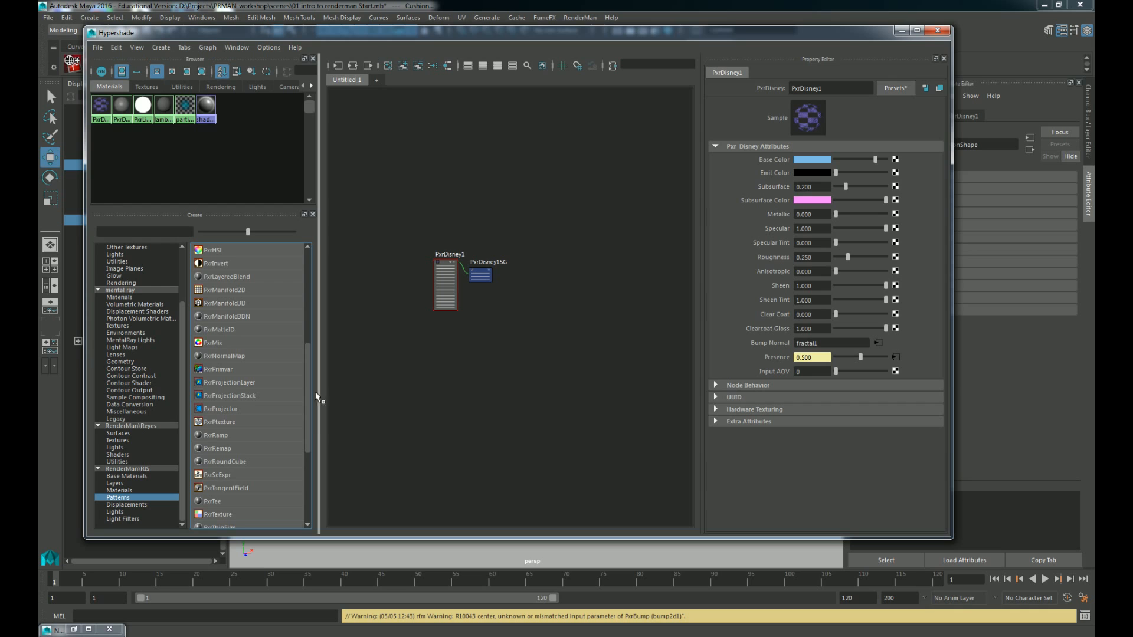
scroll(305, 413, down, 2)
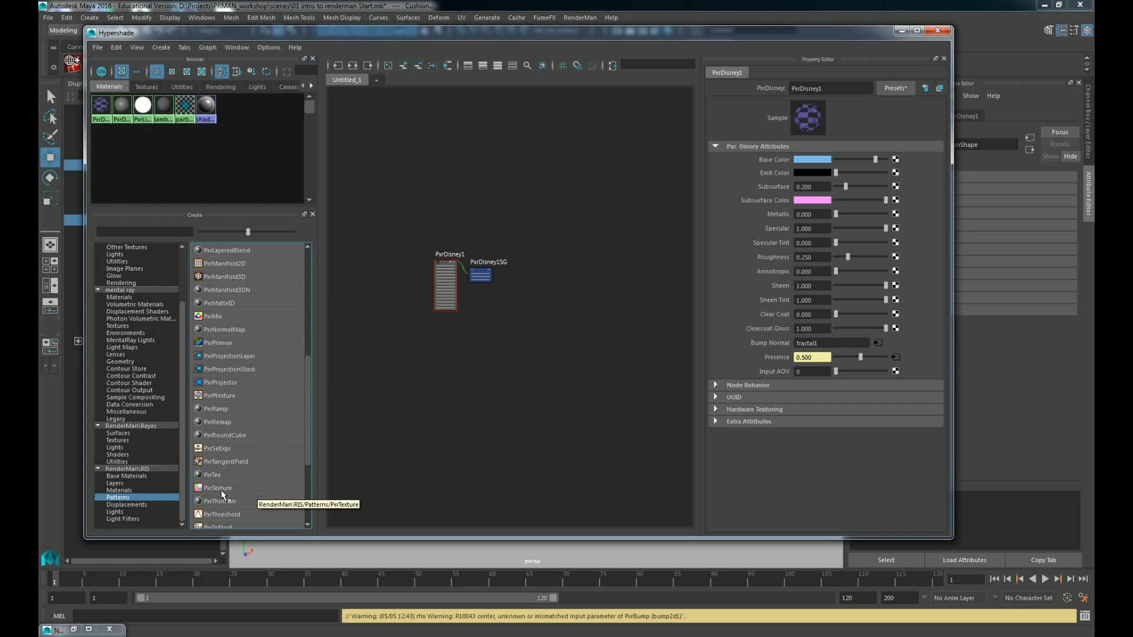
Step: Create a PxrTexture node, place it beside the PxrDisney1SG node and review its filter choices
click(220, 490)
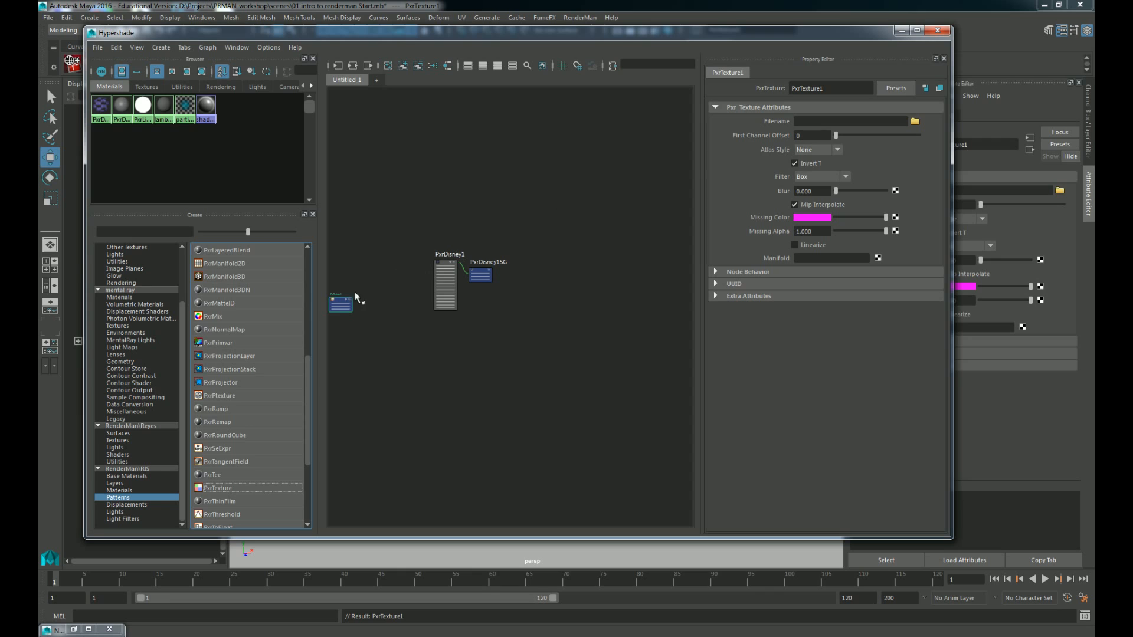
drag(342, 304, 579, 293)
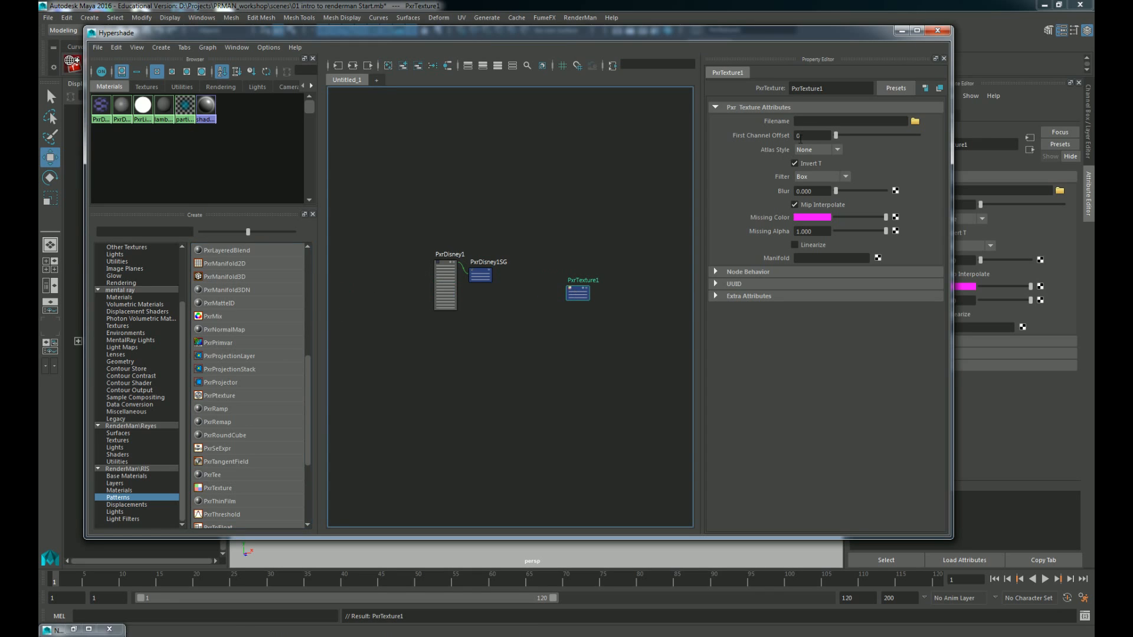
click(828, 176)
click(849, 173)
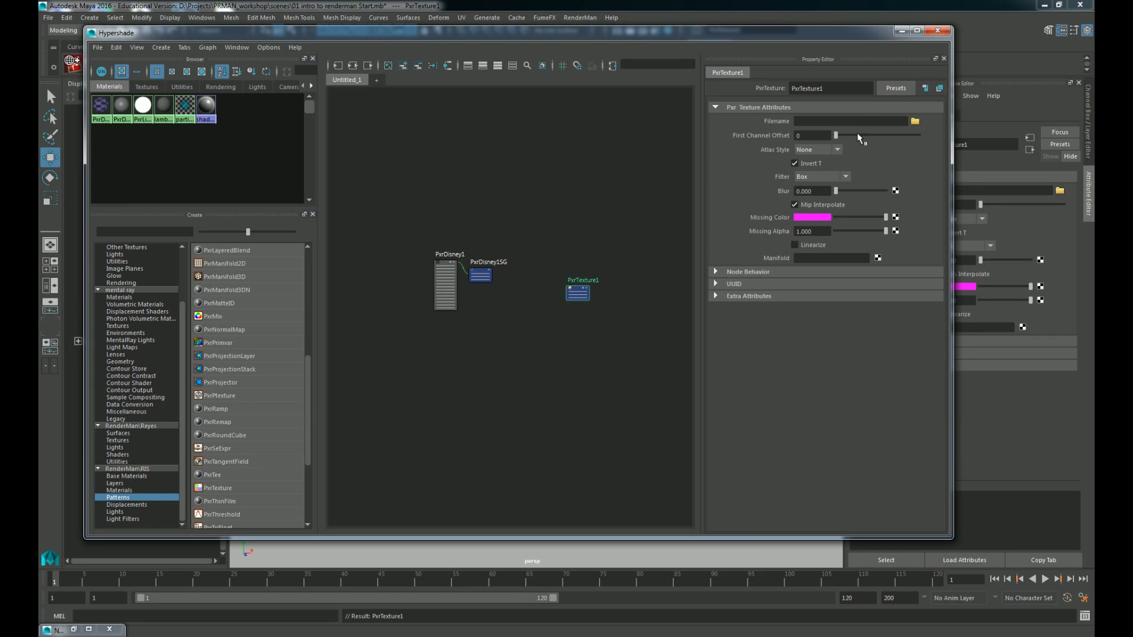
click(537, 447)
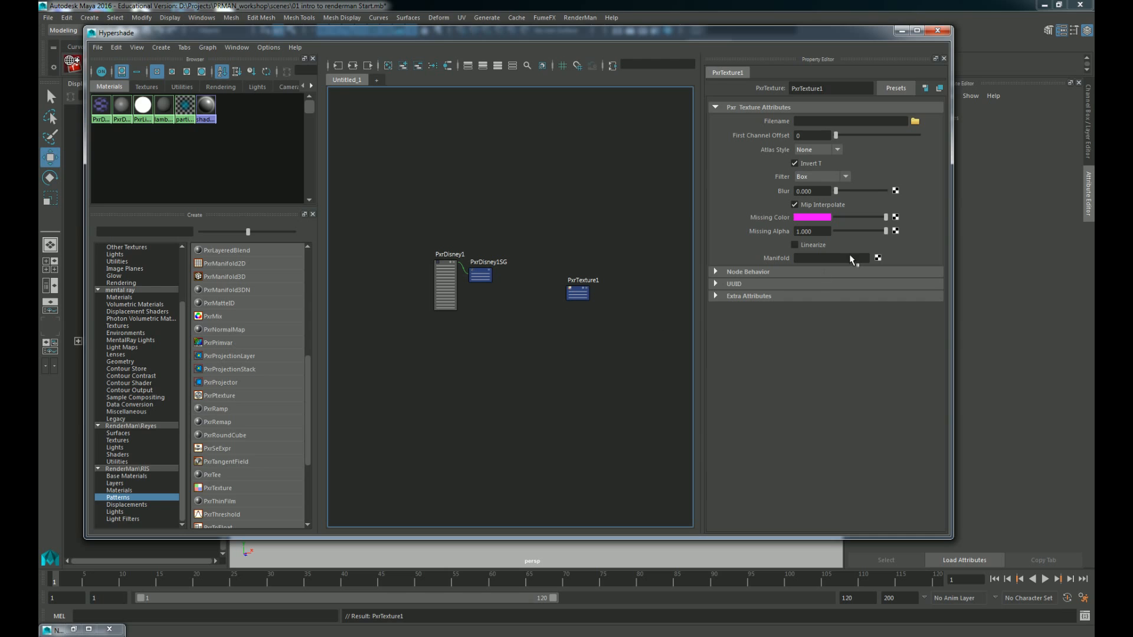
Step: Connect a PxrManifold2D node to PxrTexture1's Manifold and arrange both nodes above PxrDisney1
scroll(535, 278, up, 5)
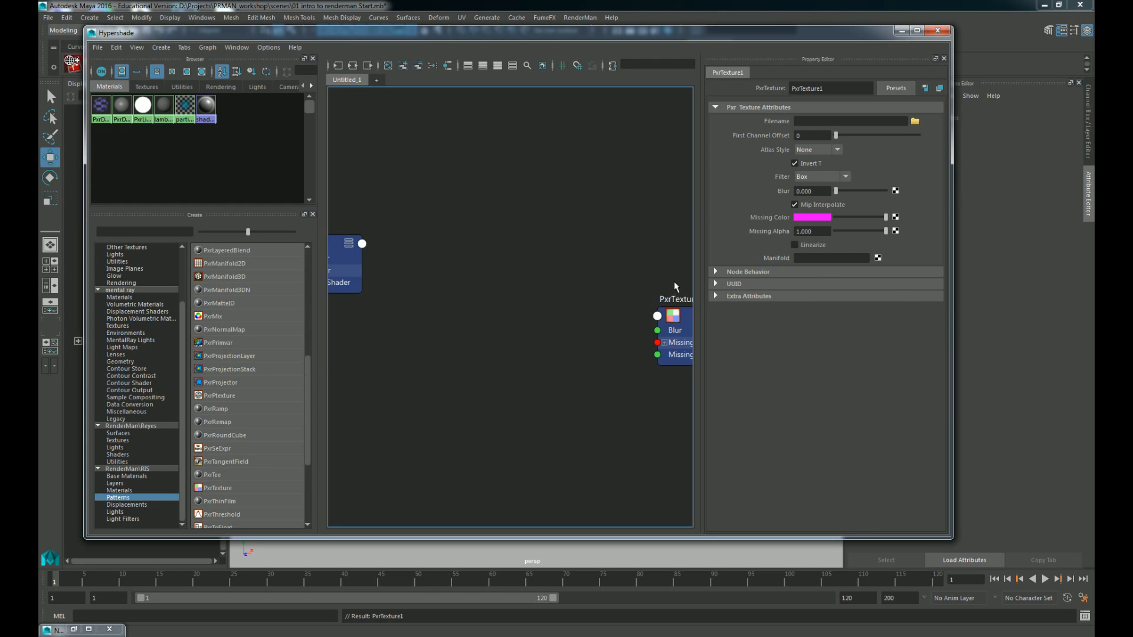
scroll(674, 282, down, 3)
click(879, 257)
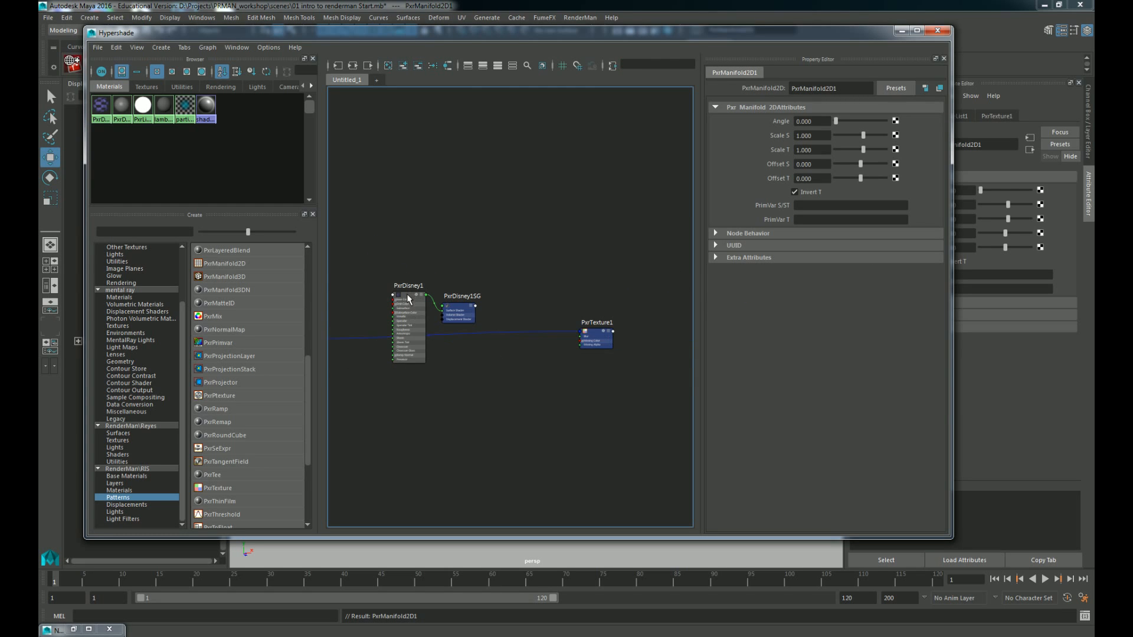
drag(605, 334, 377, 250)
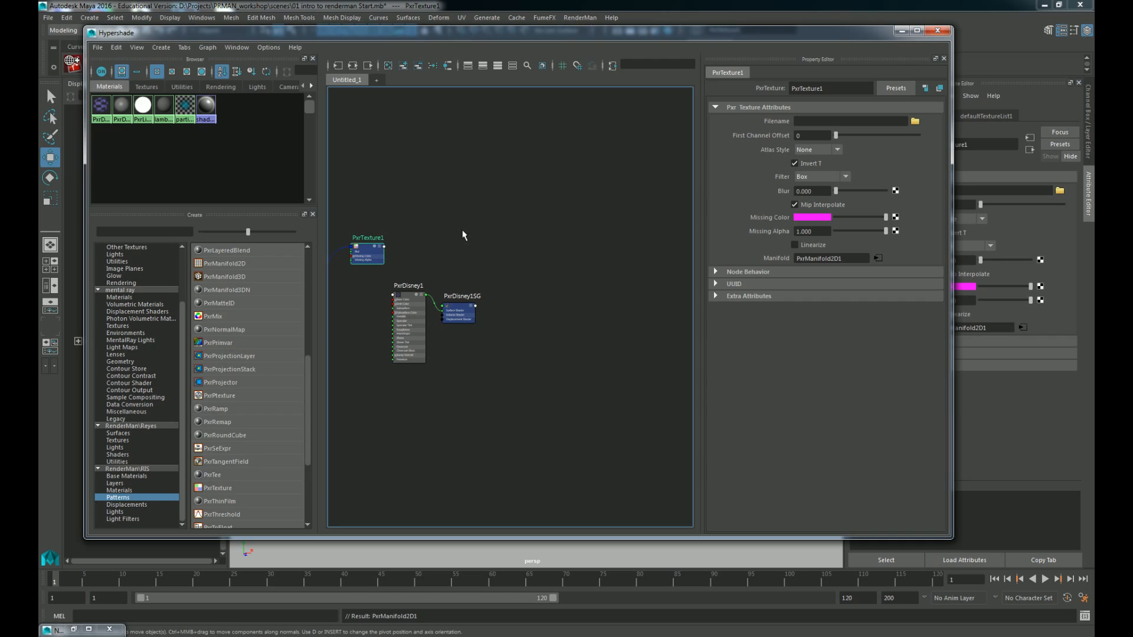
alt+middle_drag(428, 231, 550, 211)
click(379, 314)
drag(379, 327, 414, 238)
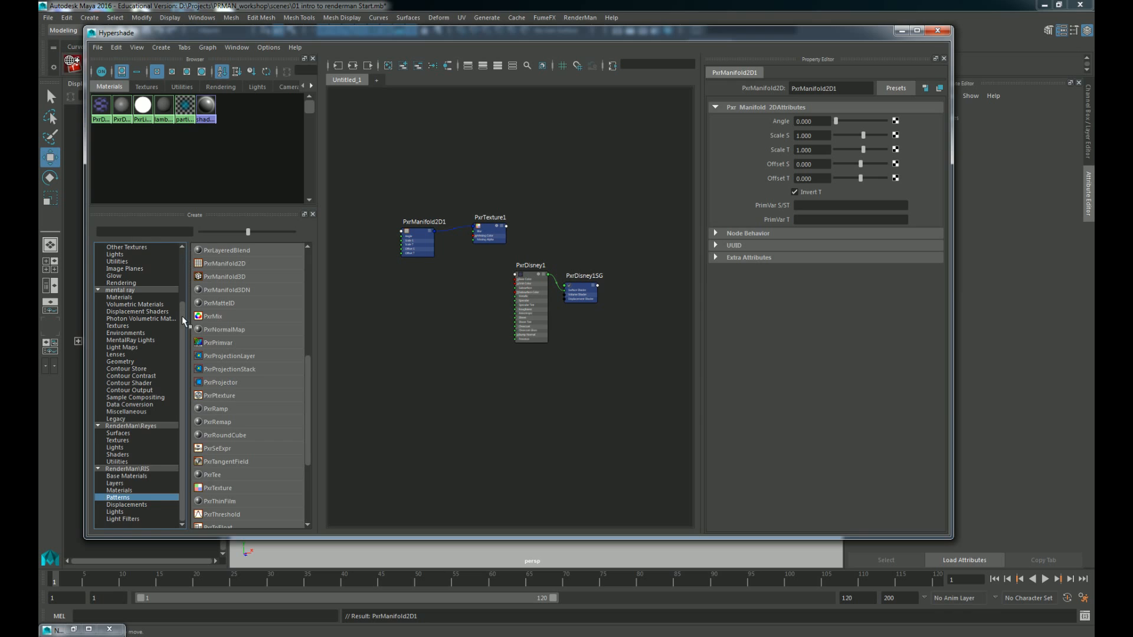
Step: Create a Maya Fractal 2D texture below the PxrTexture1 network and compare its placement node with PxrManifold2D1
scroll(177, 316, up, 3)
click(124, 290)
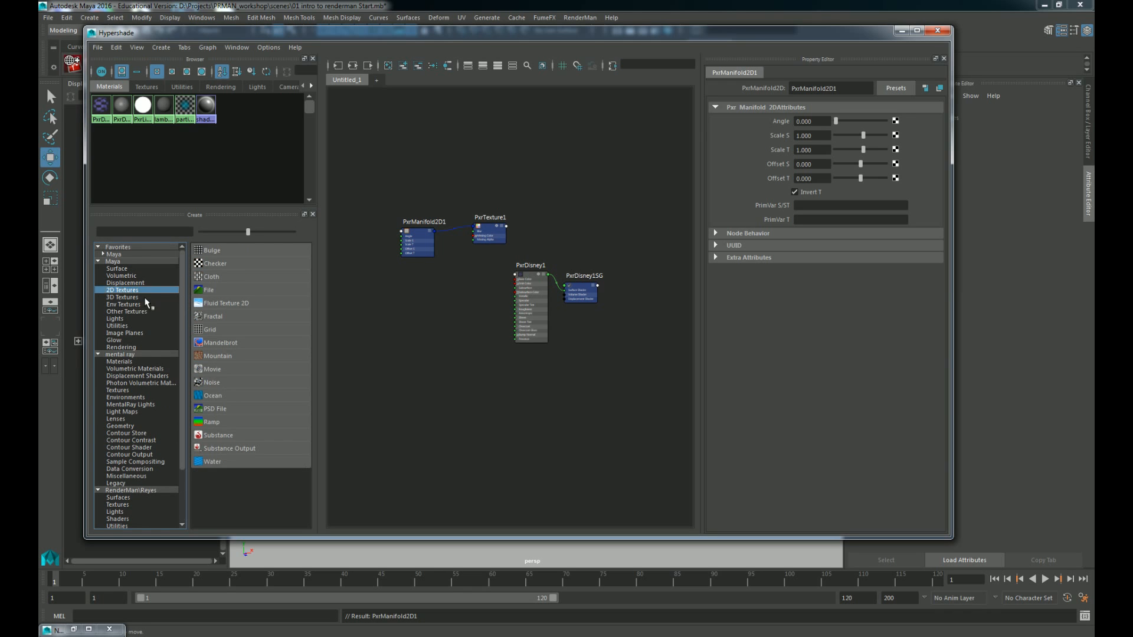
click(228, 317)
drag(430, 328, 487, 278)
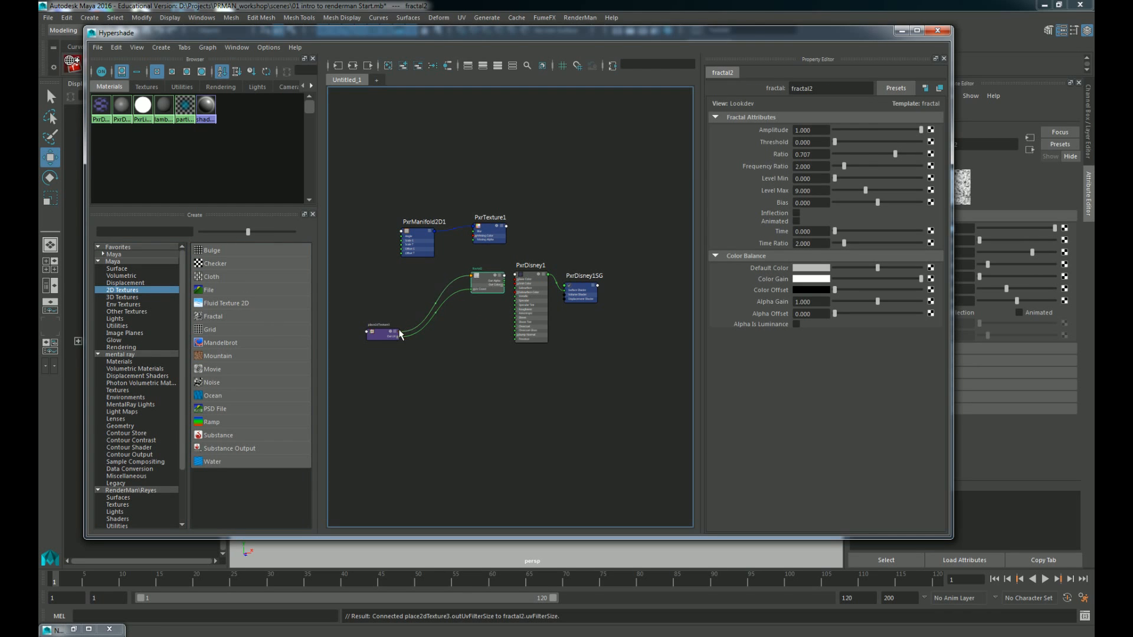
drag(400, 335, 422, 284)
scroll(423, 284, up, 5)
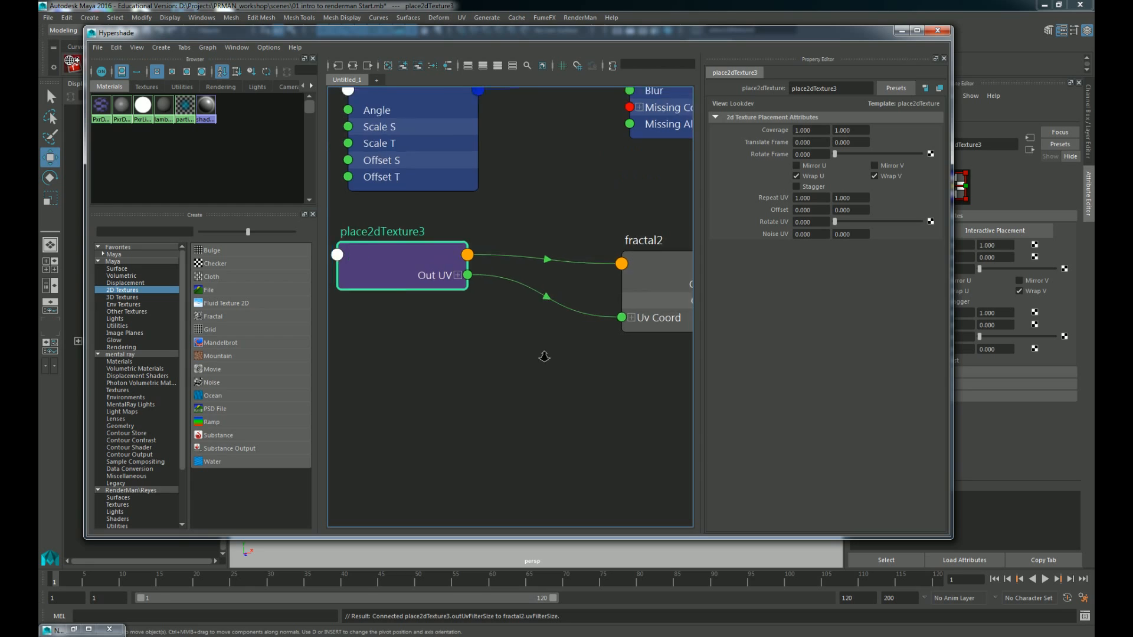
scroll(544, 356, down, 3)
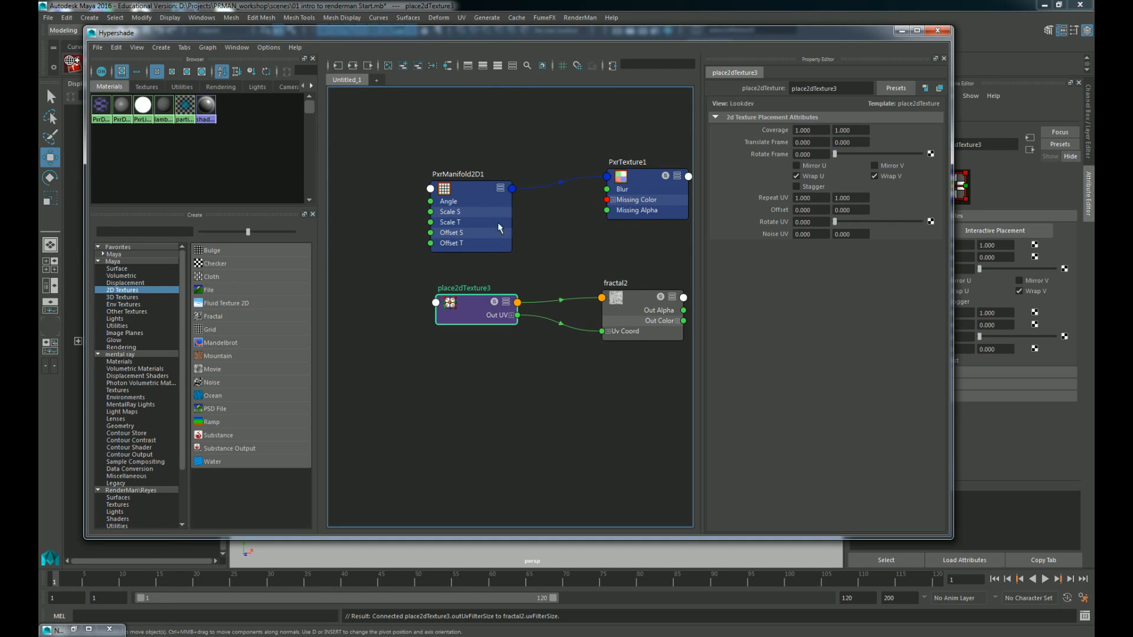
click(477, 198)
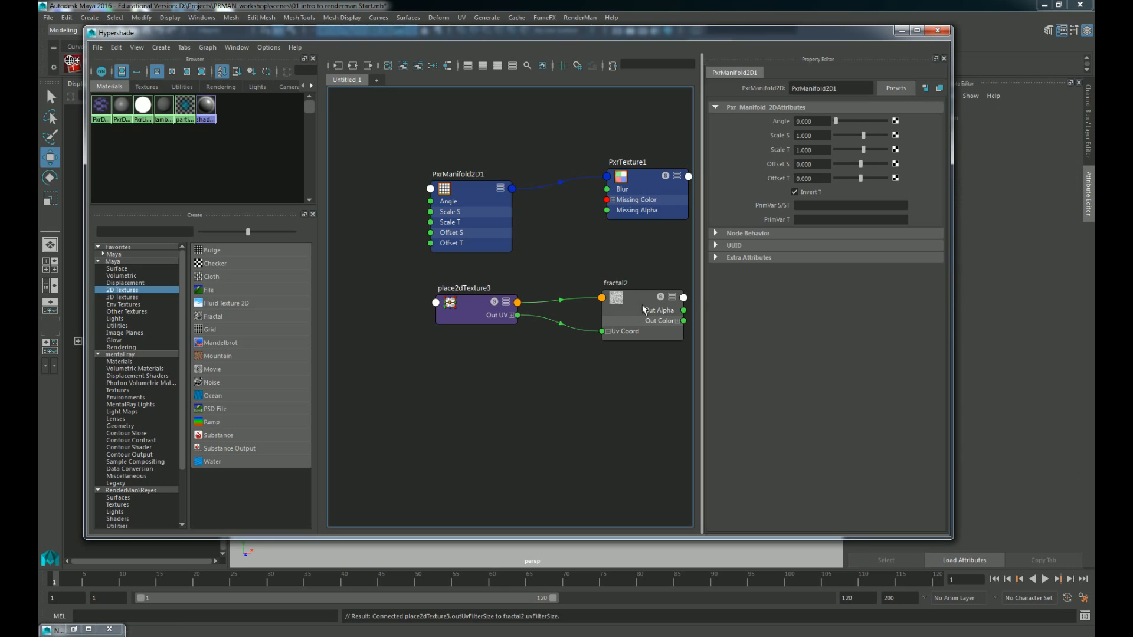
click(502, 309)
Step: Delete the fractal texture, its placement node, PxrManifold2D1 and PxrTexture1 from the node graph
middle_drag(534, 388, 452, 395)
drag(354, 274, 576, 342)
key(Delete)
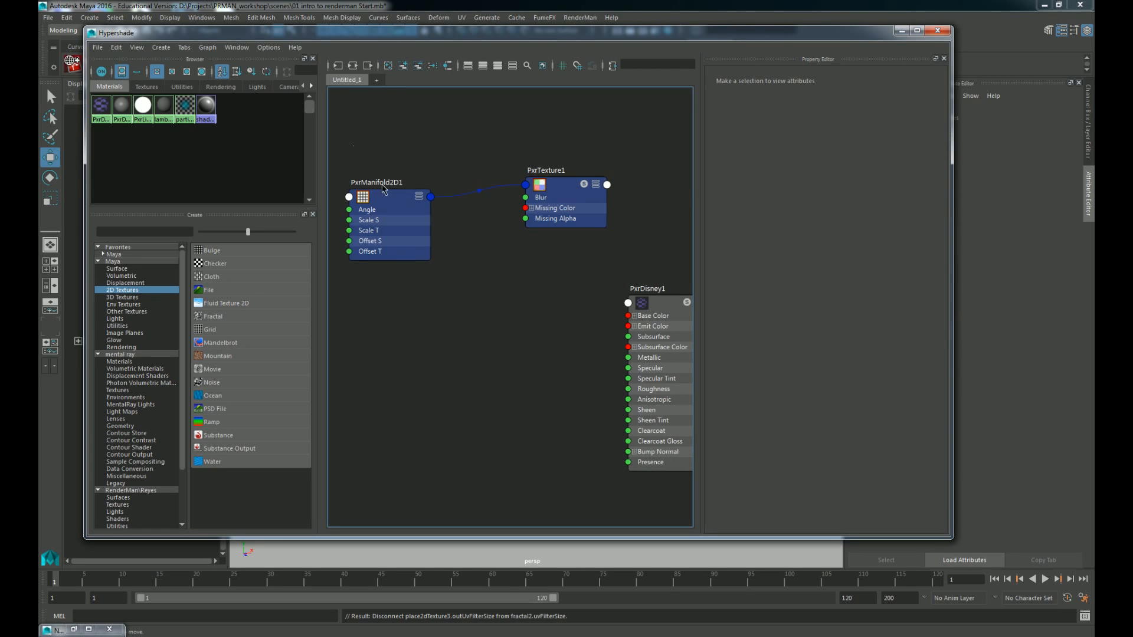
drag(380, 184, 622, 328)
key(Delete)
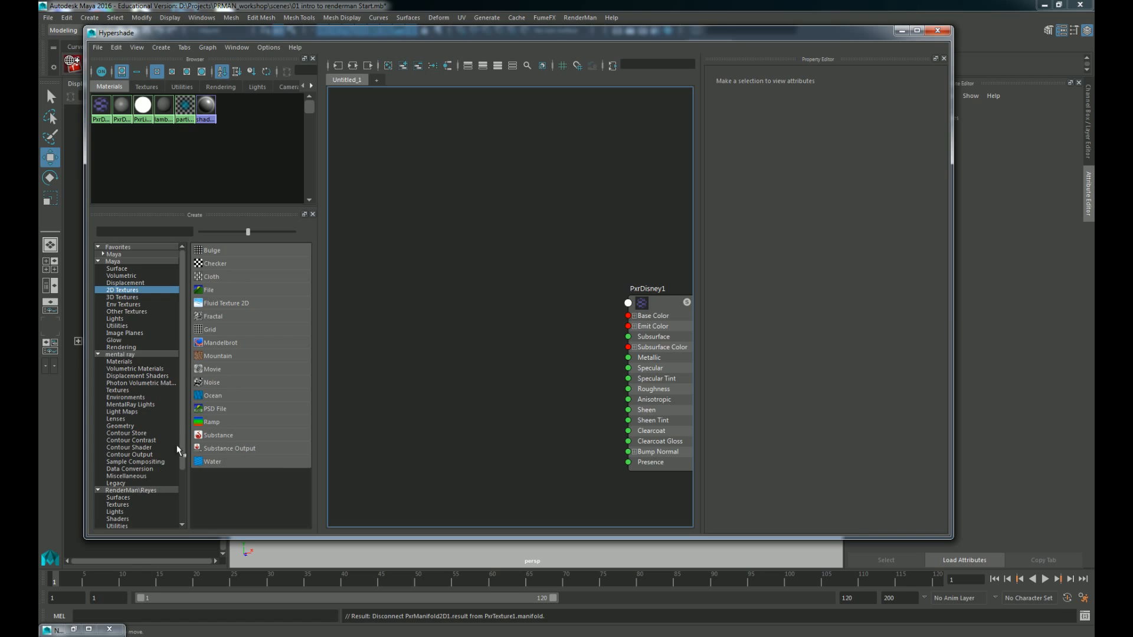
Step: Create a PxrLMDiffuse material from the RenderMan RIS Base Materials and return to the scene view
scroll(183, 472, down, 3)
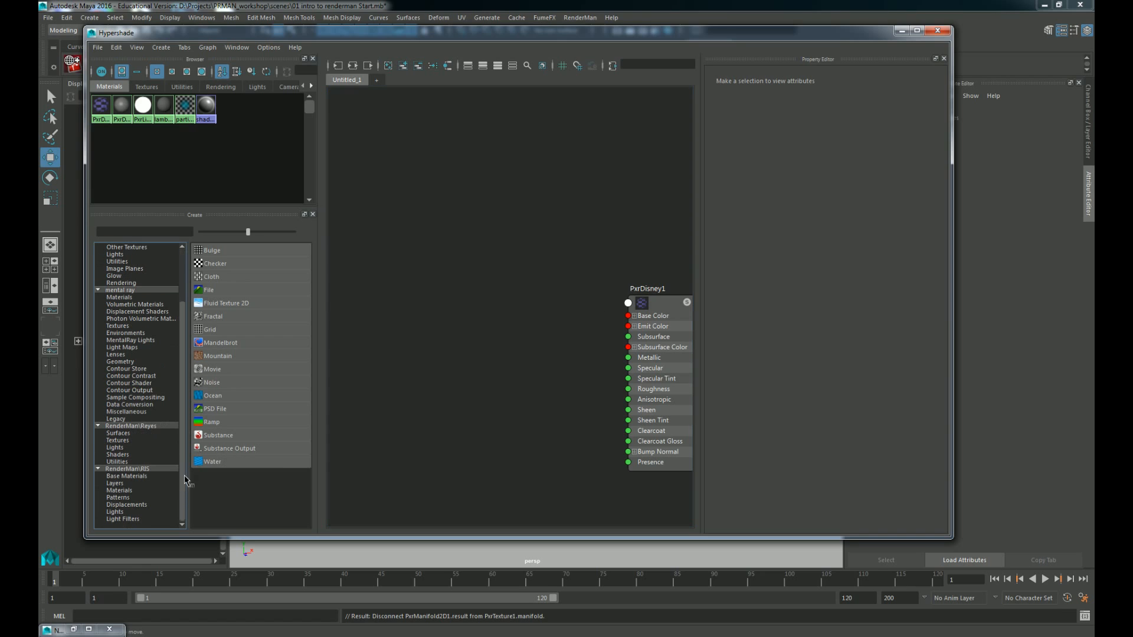
click(147, 477)
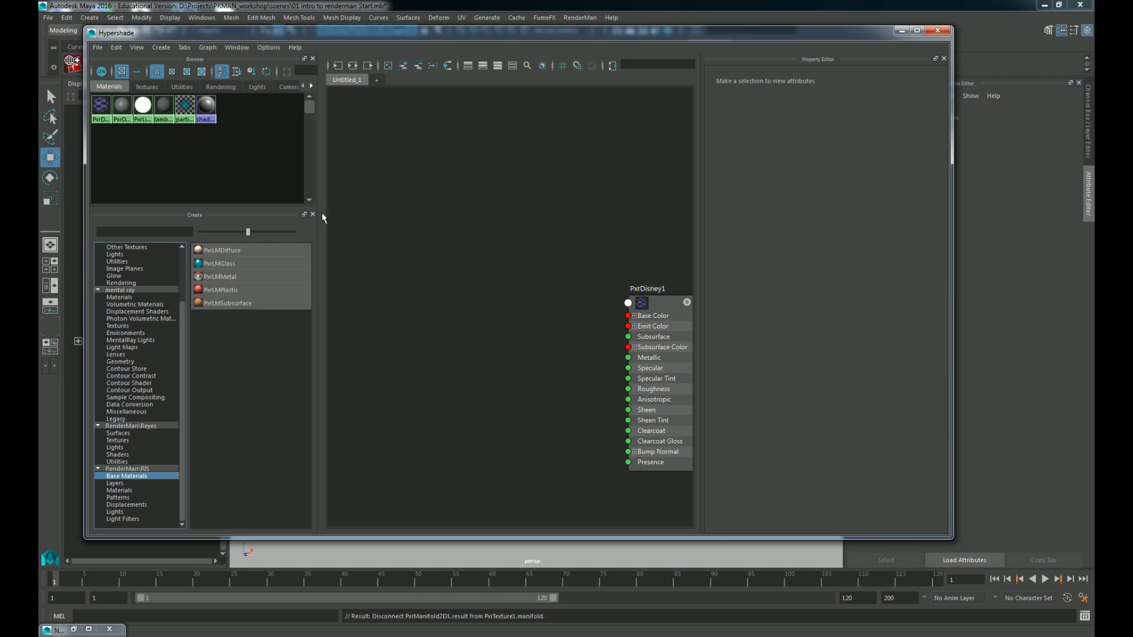
click(261, 250)
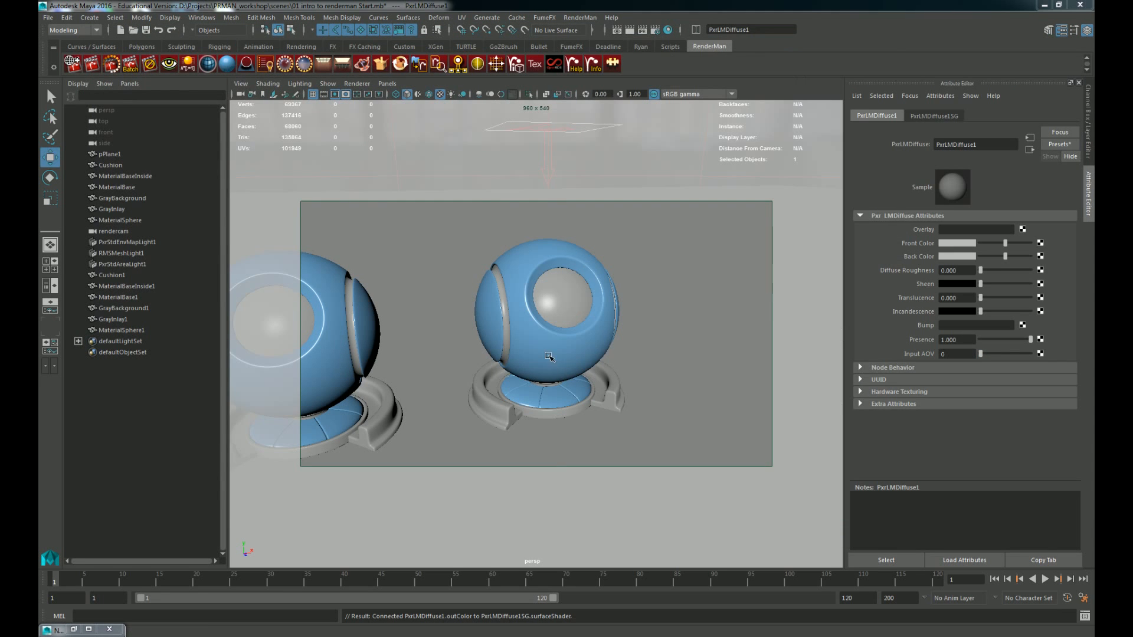
Step: Assign the PxrLMDiffuse1 material to the original ball's Cushion and MaterialSphere
click(485, 331)
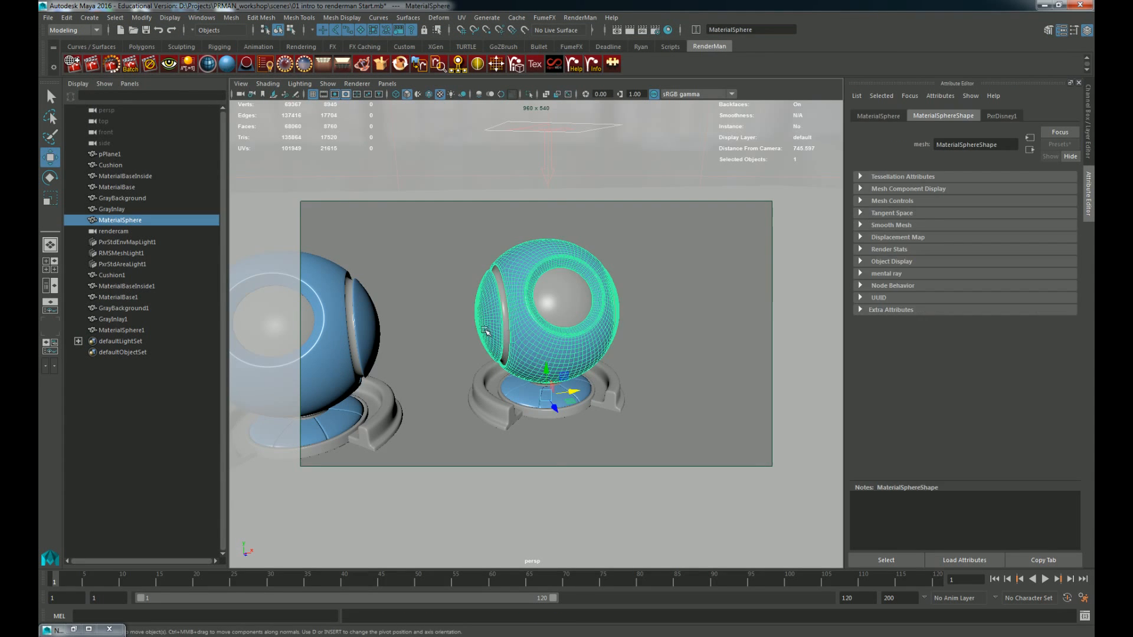
shift+click(485, 330)
shift+click(522, 393)
shift+click(554, 363)
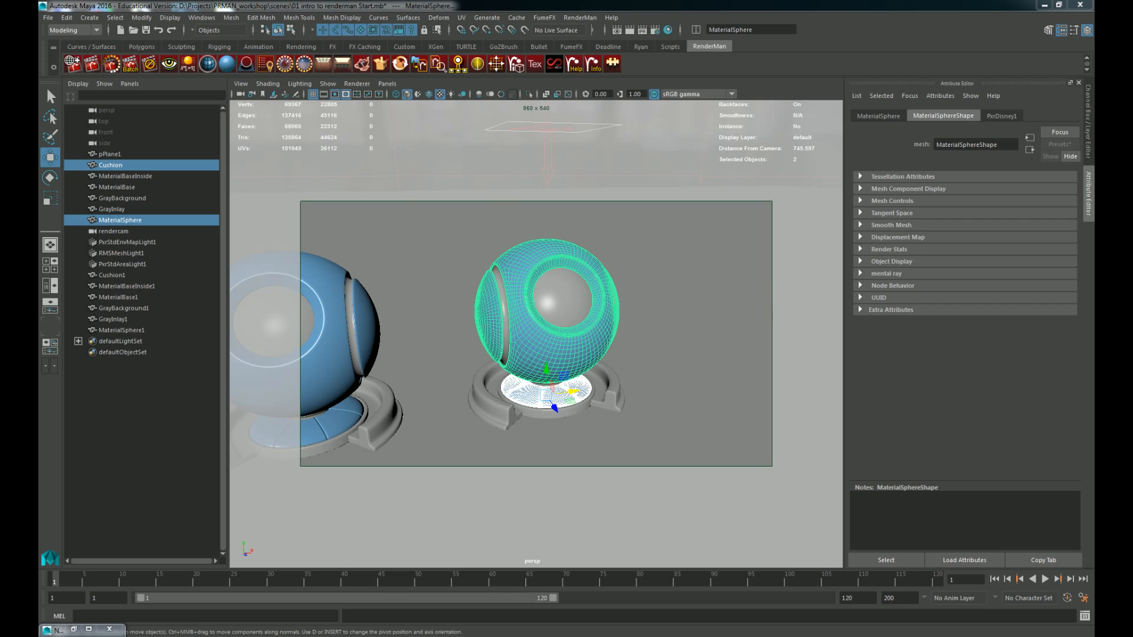
click(574, 331)
right_drag(574, 331, 648, 614)
click(519, 393)
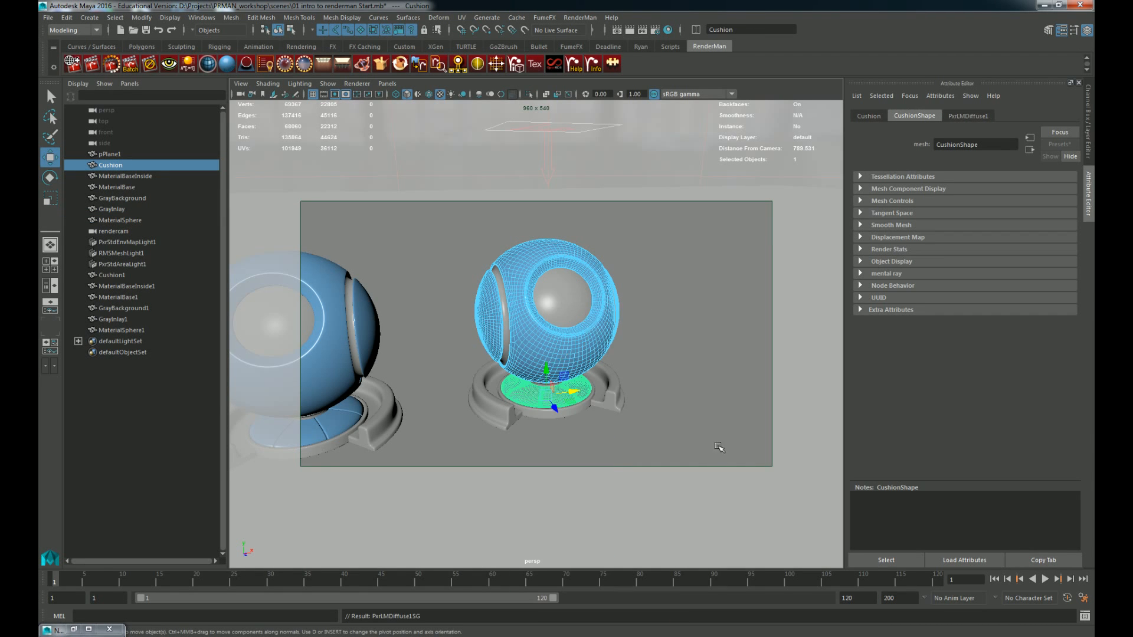
click(721, 369)
click(597, 342)
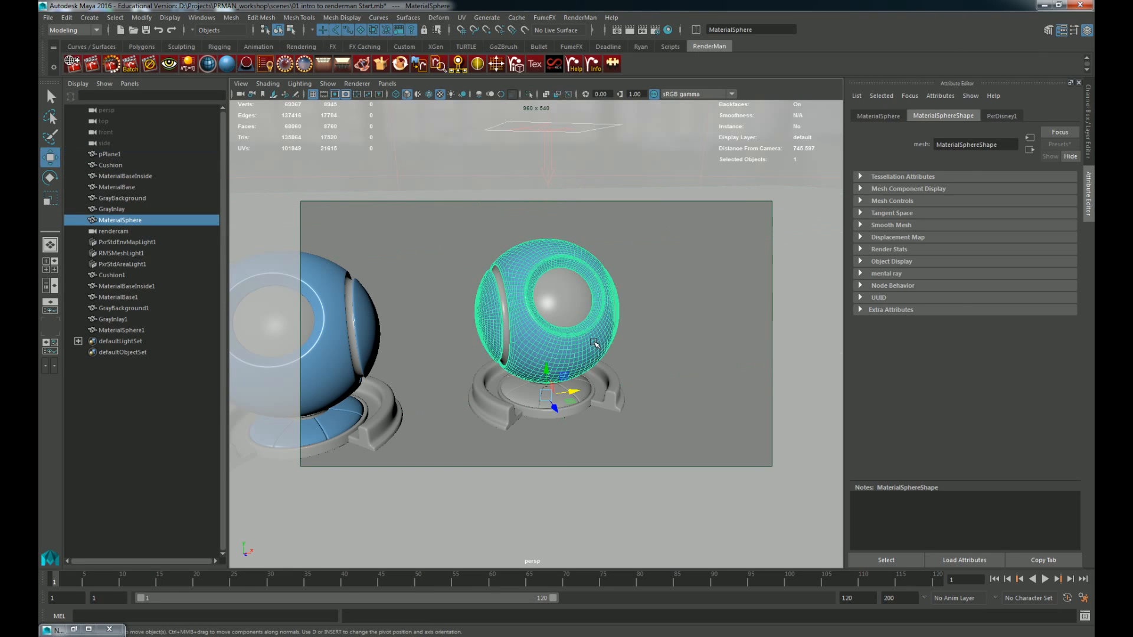
right_drag(594, 332, 703, 617)
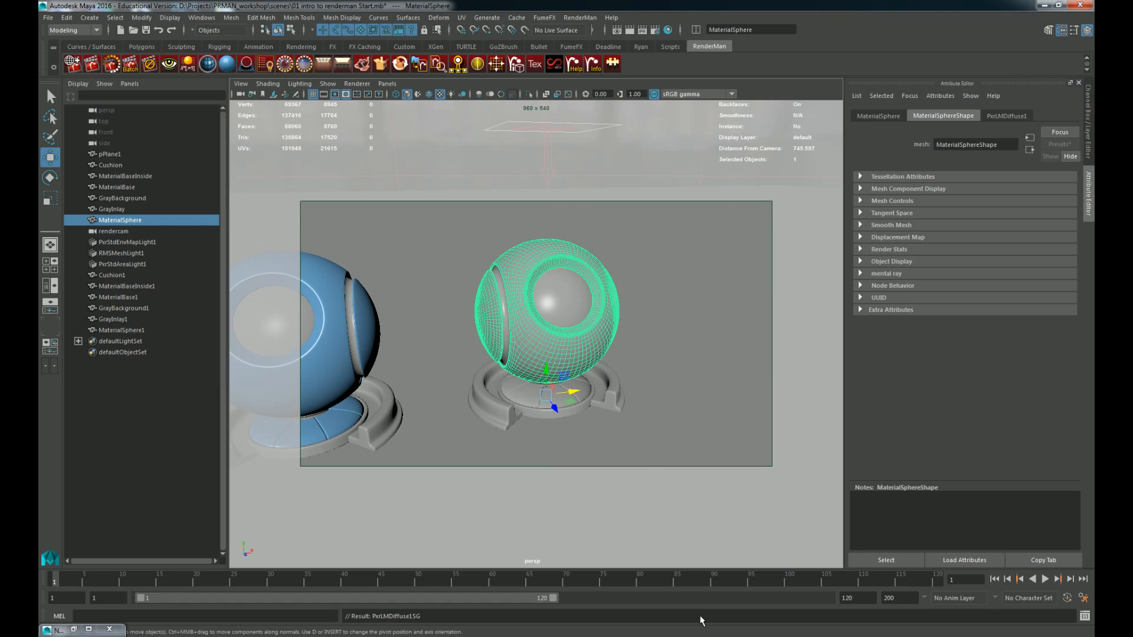
Step: Start an interactive RenderMan render of the scene and move the render window away from the original material ball
click(703, 409)
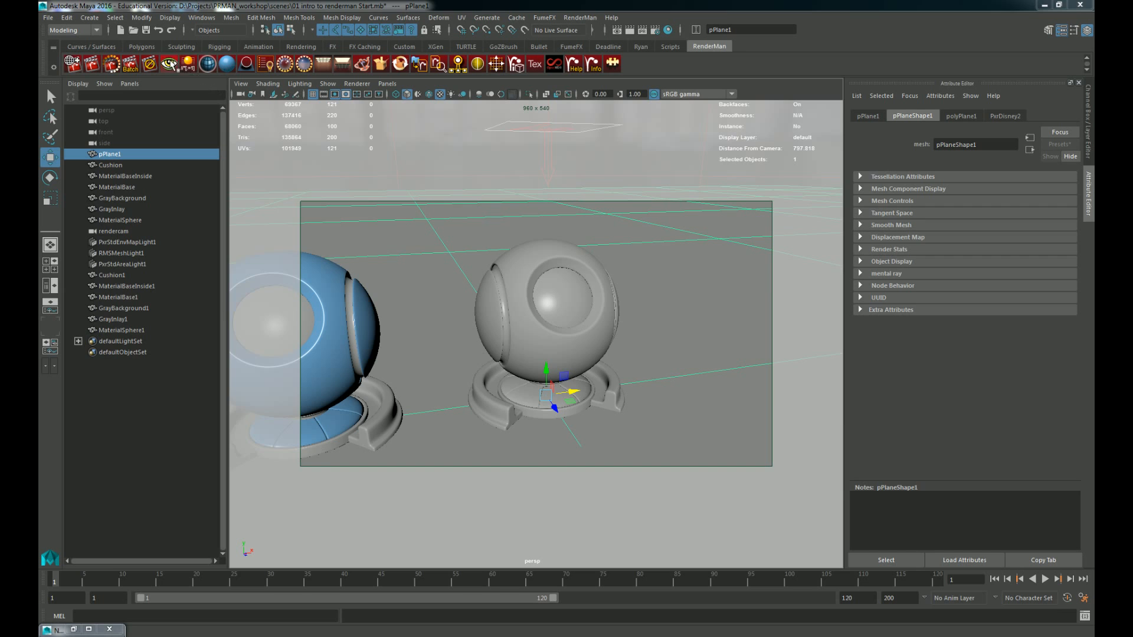
click(169, 63)
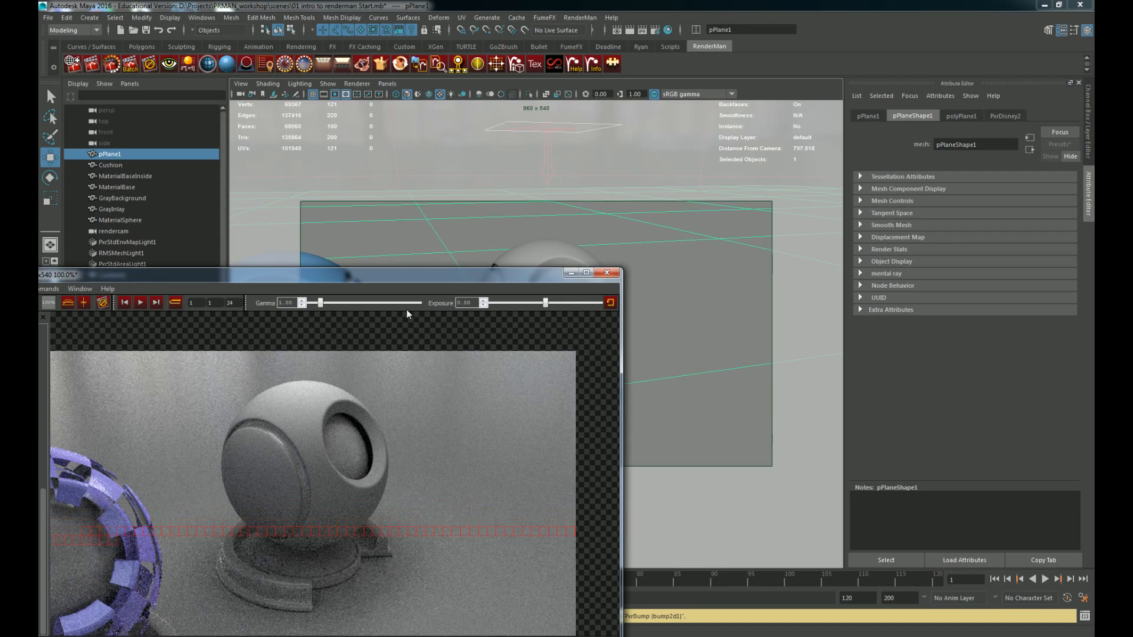
drag(394, 272, 215, 363)
Step: Map a Maya Checker texture to the Presence attribute of the MaterialSphere's PxrLMDiffuse1 material
click(502, 307)
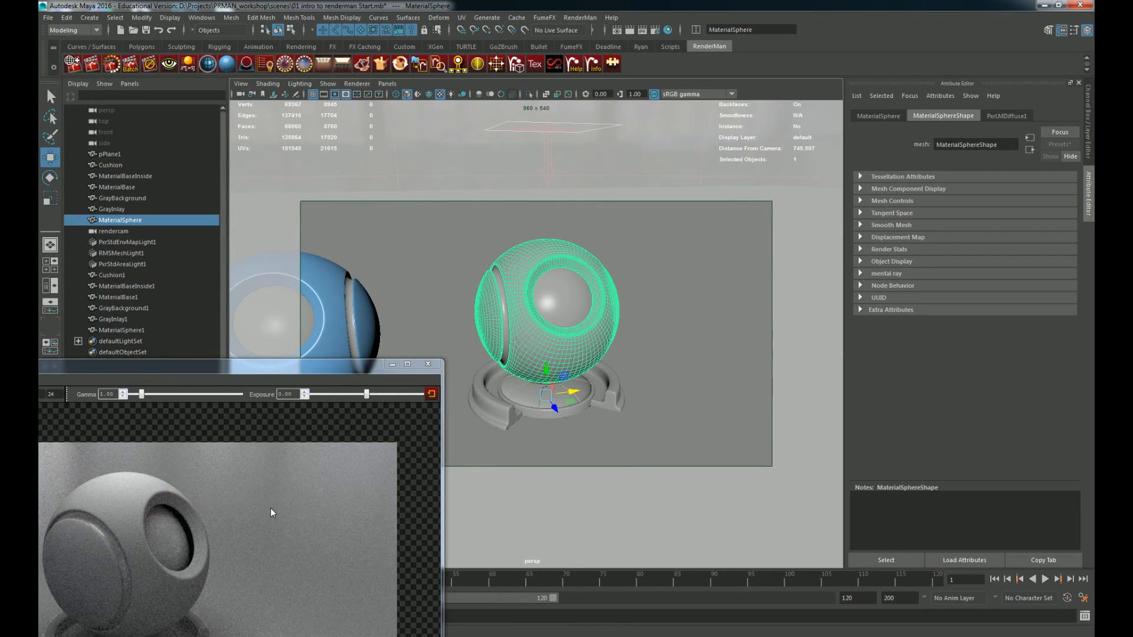
click(293, 494)
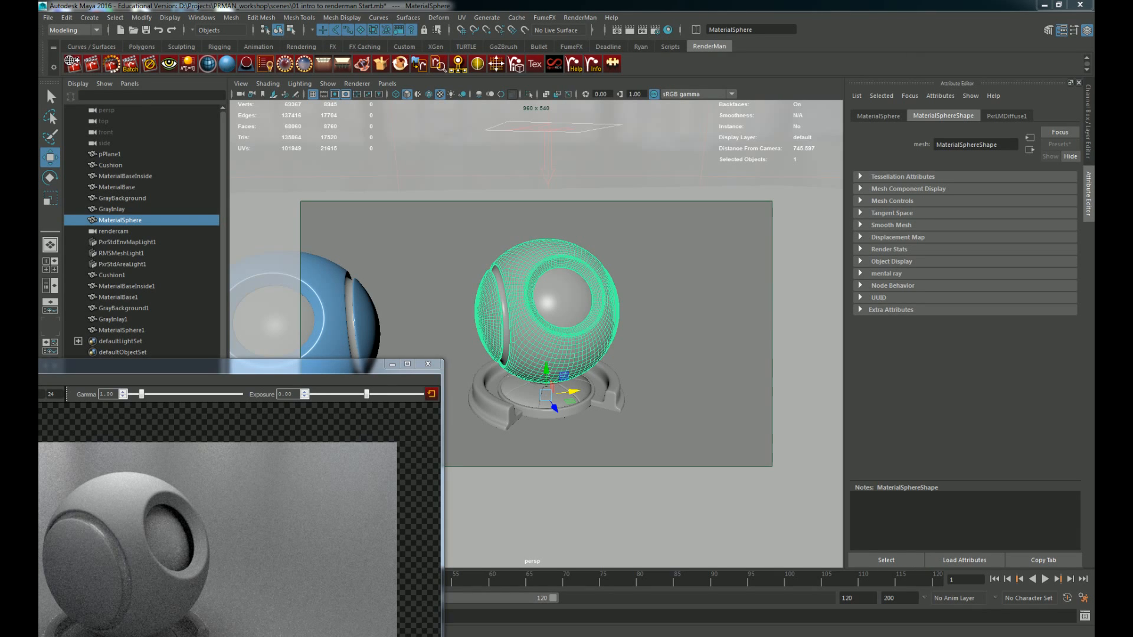
click(1007, 116)
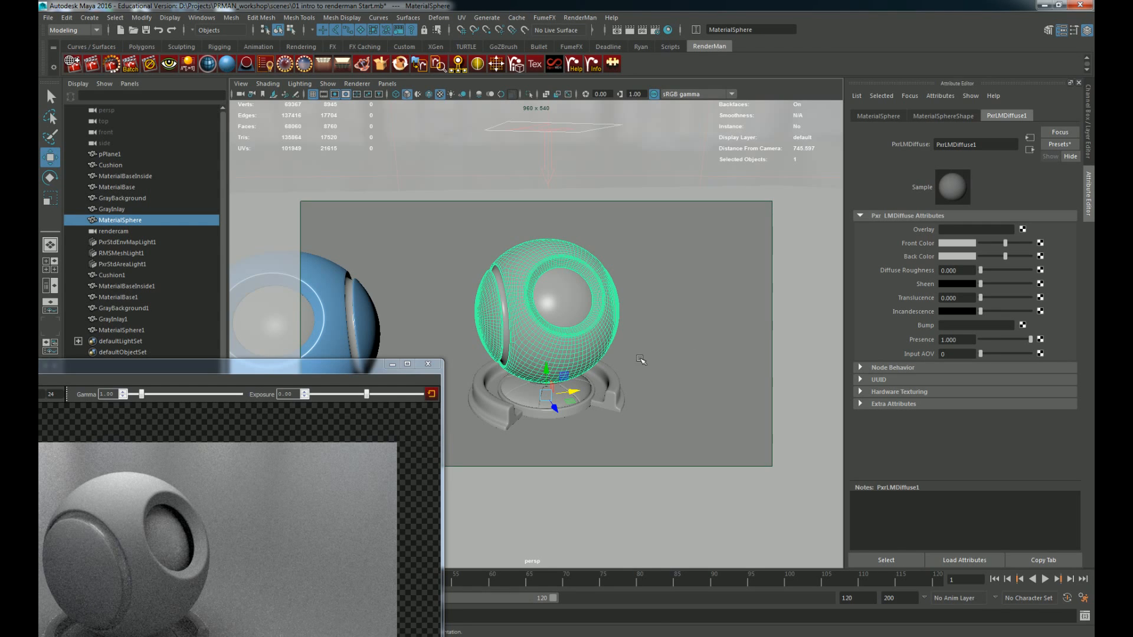
click(1022, 325)
click(811, 61)
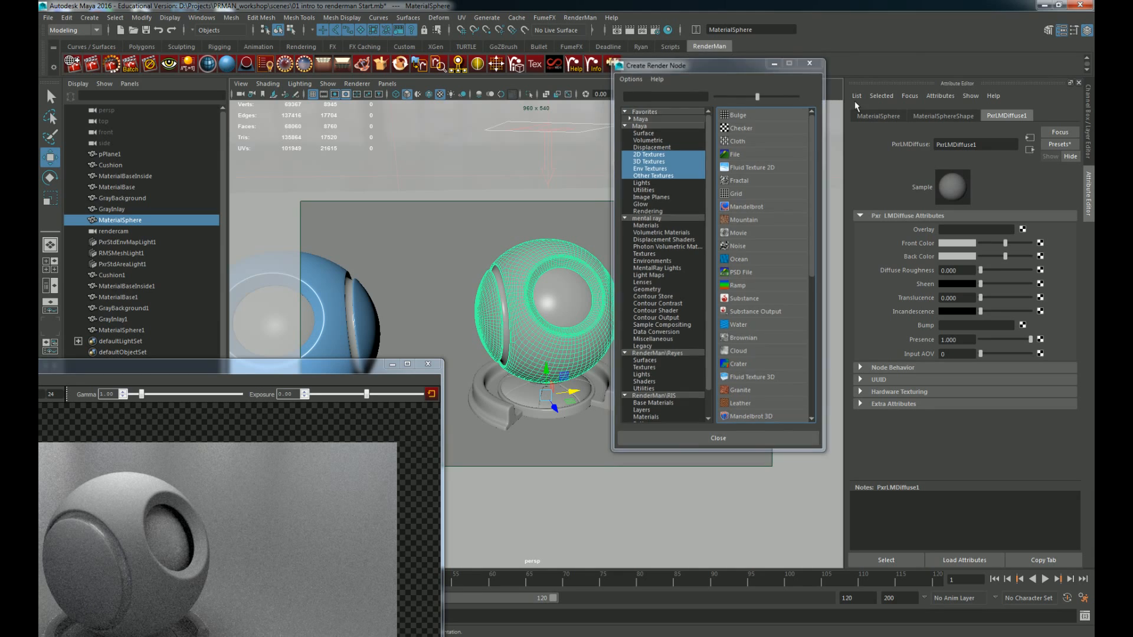
click(1040, 341)
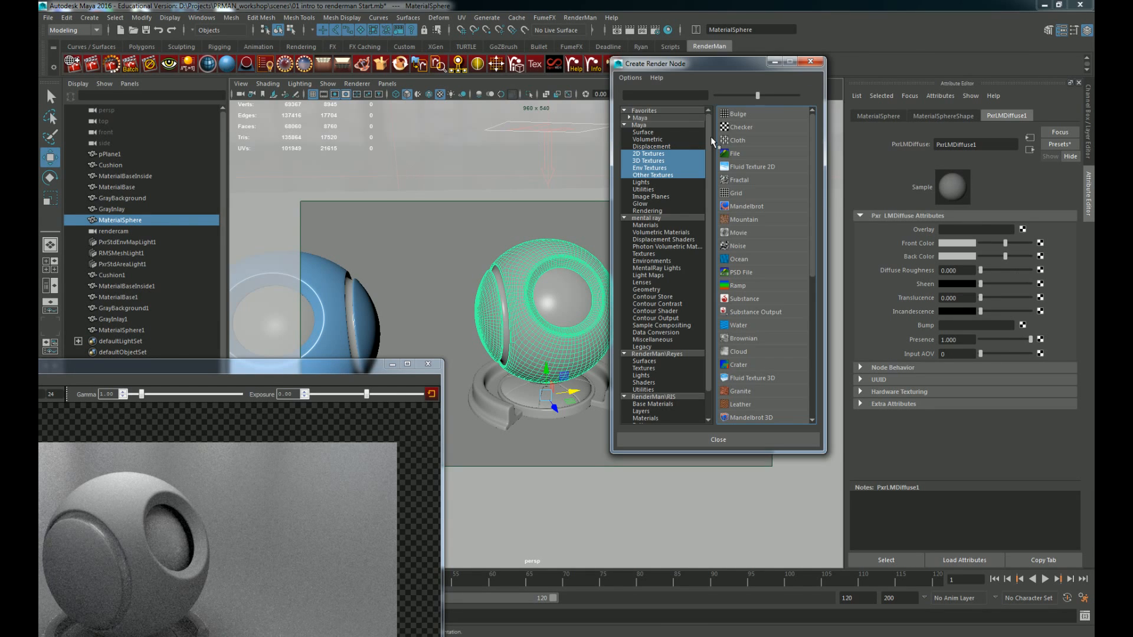
click(741, 127)
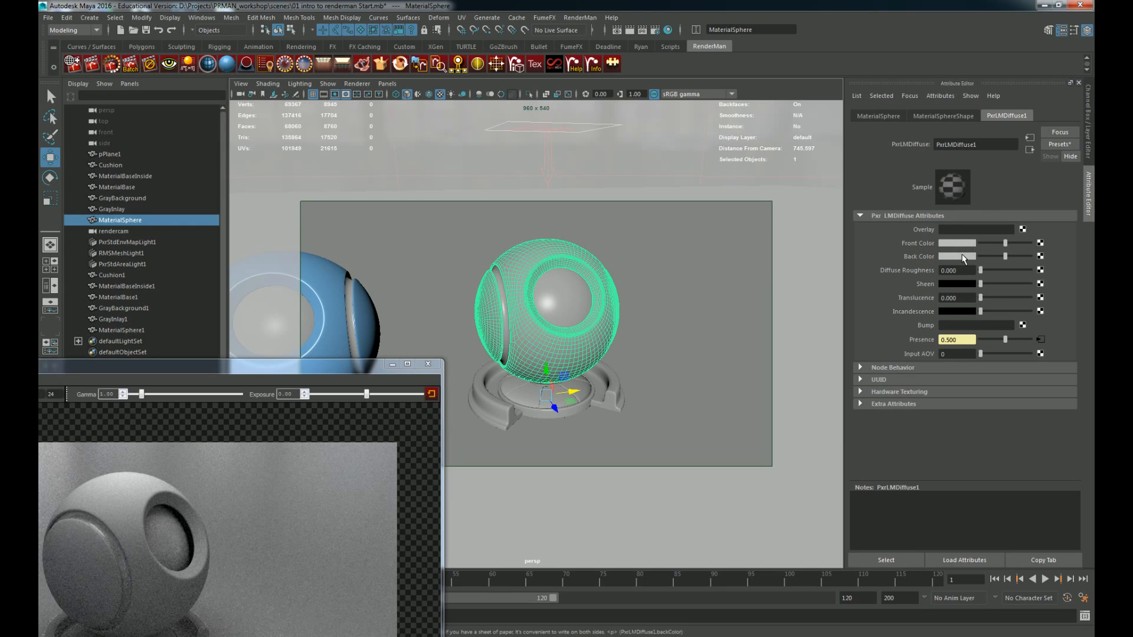
Step: Set the PxrLMDiffuse1 Back Color to red and examine the ball in the interactive render
click(964, 261)
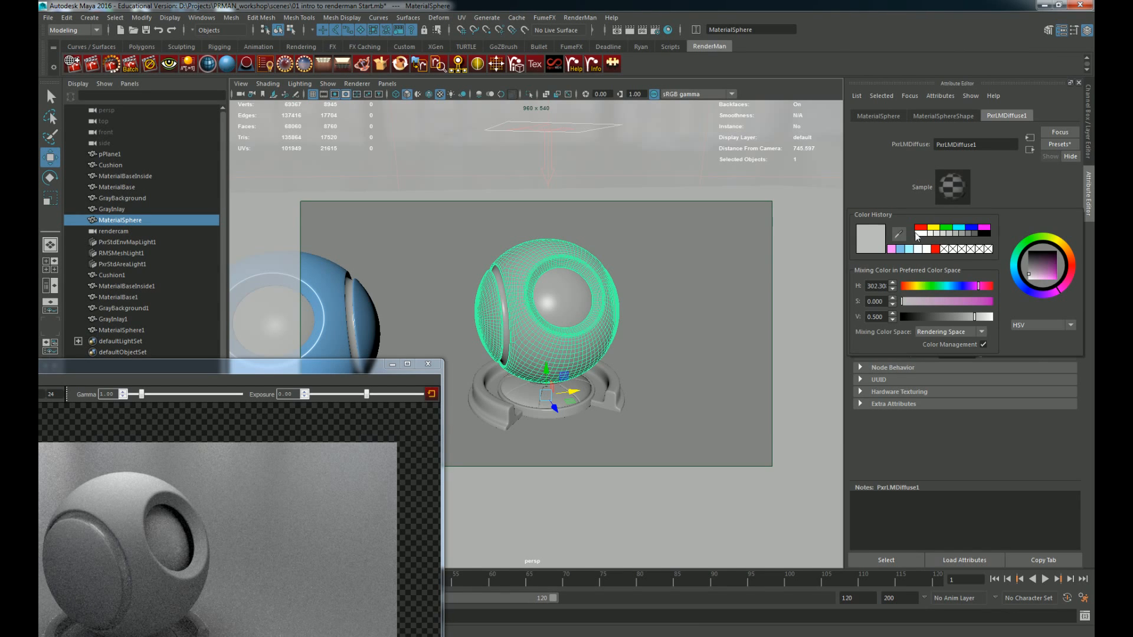
click(920, 228)
click(655, 341)
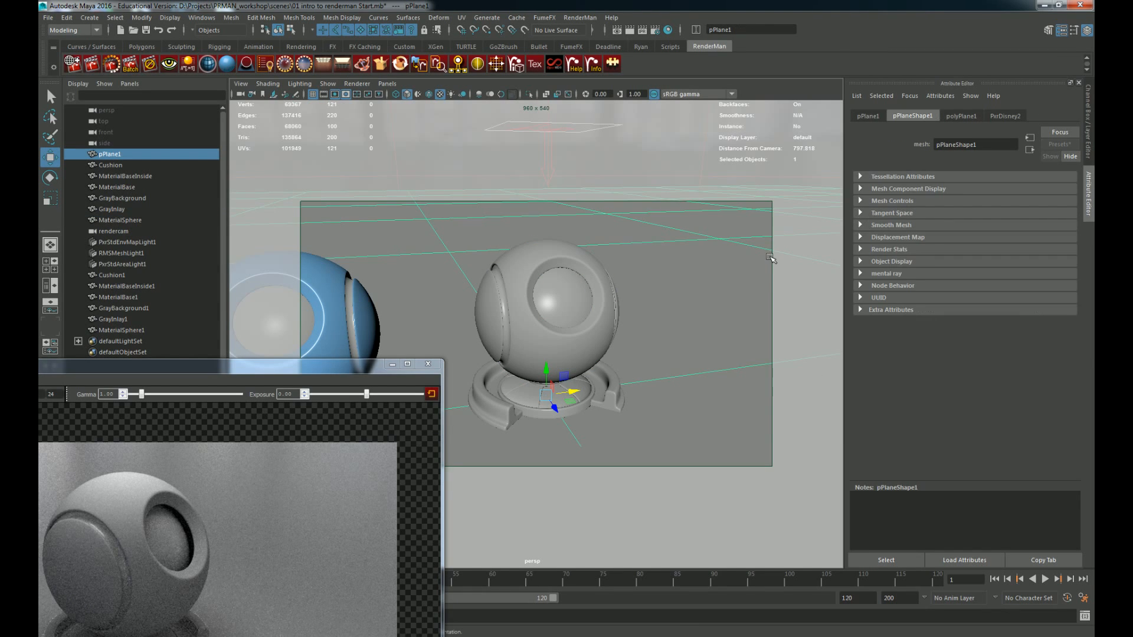
click(215, 479)
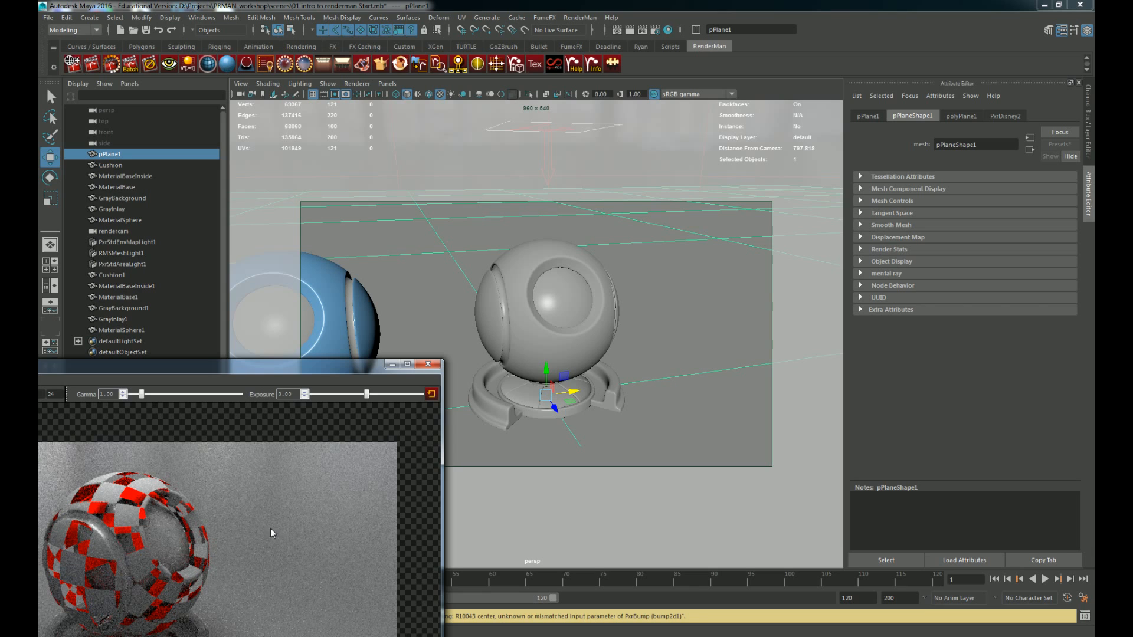
middle_drag(250, 539, 299, 512)
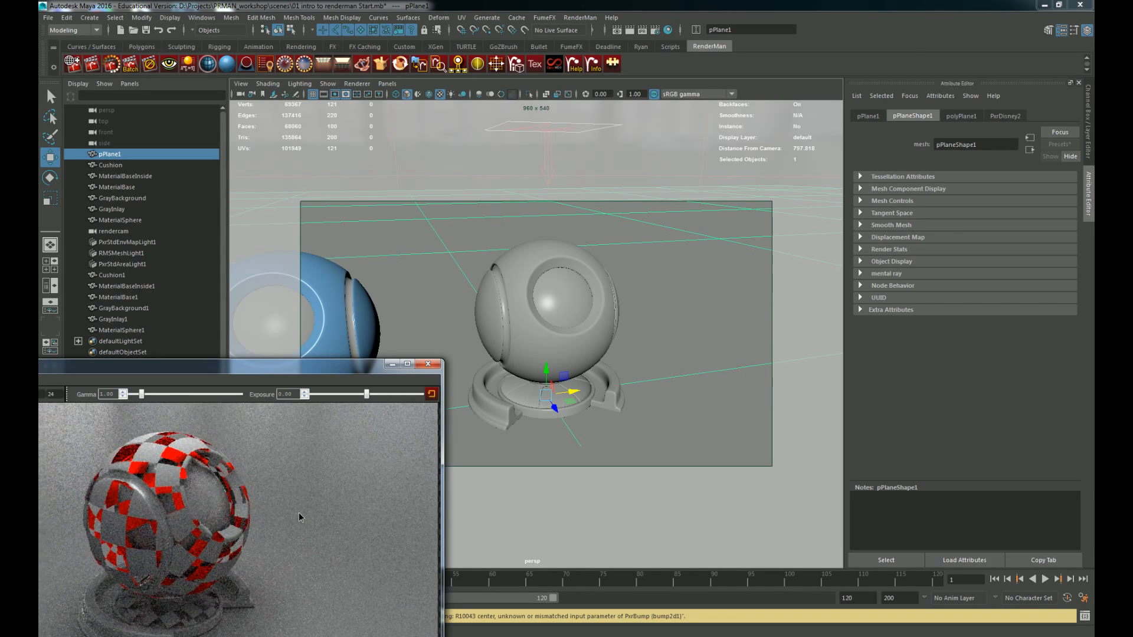
Step: Break the checker connection on the MaterialSphere's PxrLMDiffuse1 Presence and lower Presence to 0
click(530, 258)
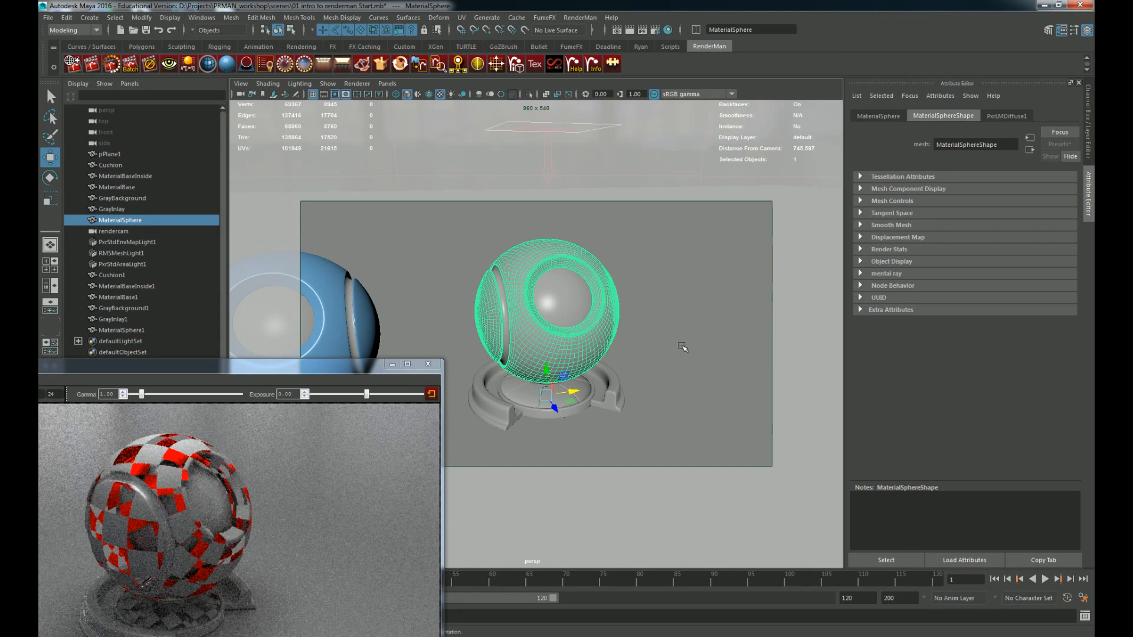
click(1011, 116)
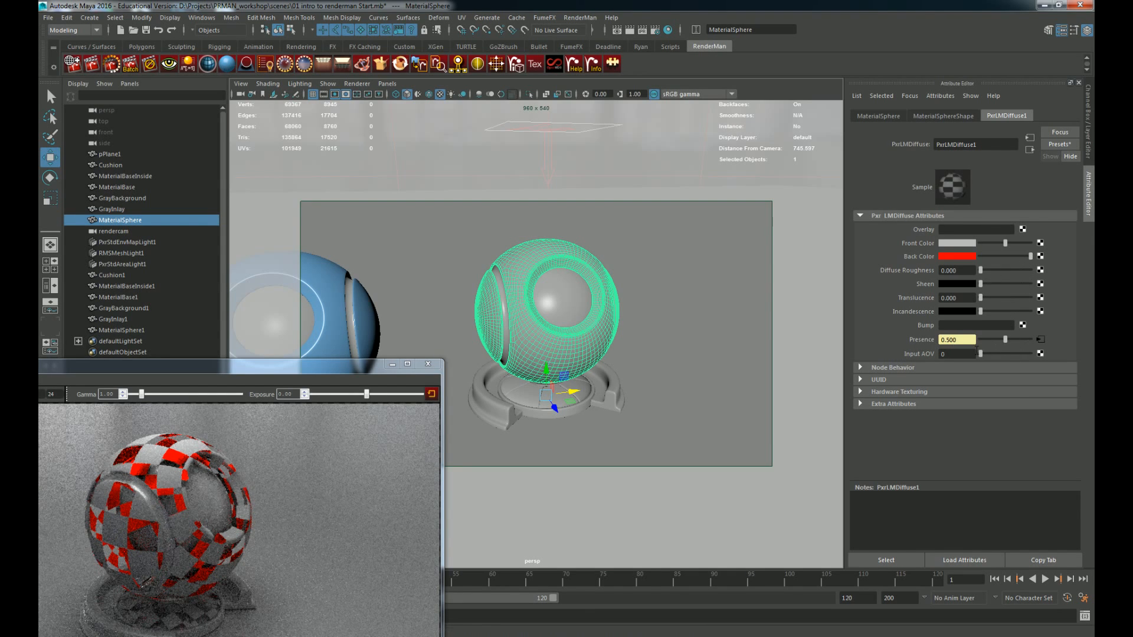
right_click(926, 342)
click(966, 370)
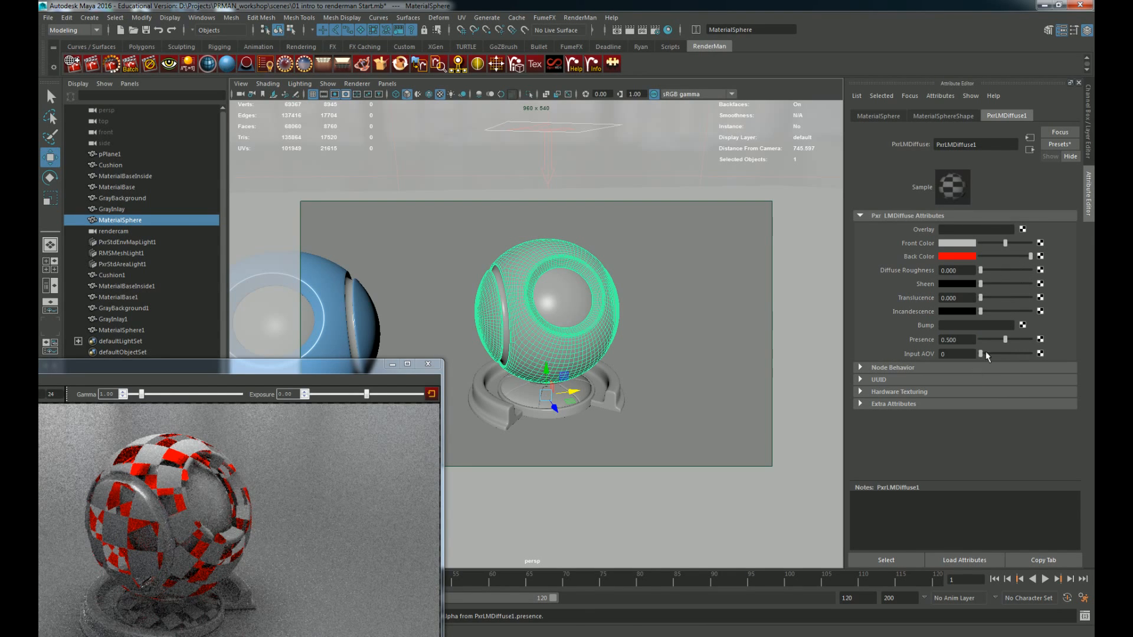
drag(1007, 339, 883, 339)
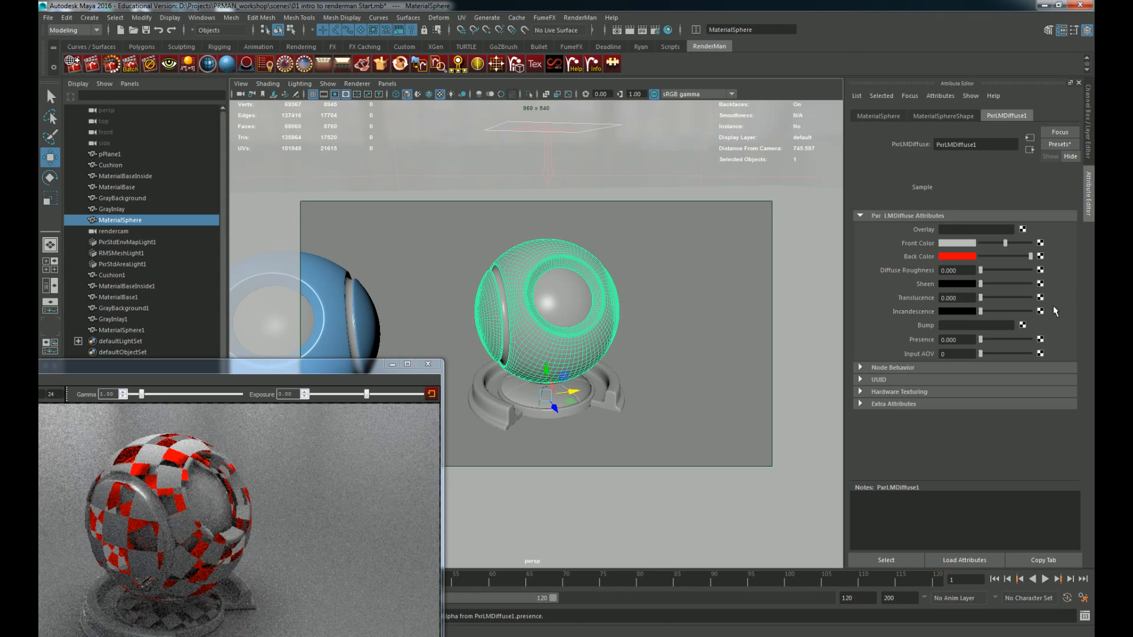
Step: Set the diffuse material's presence to 1.000 and raise its sheen to full white
click(305, 491)
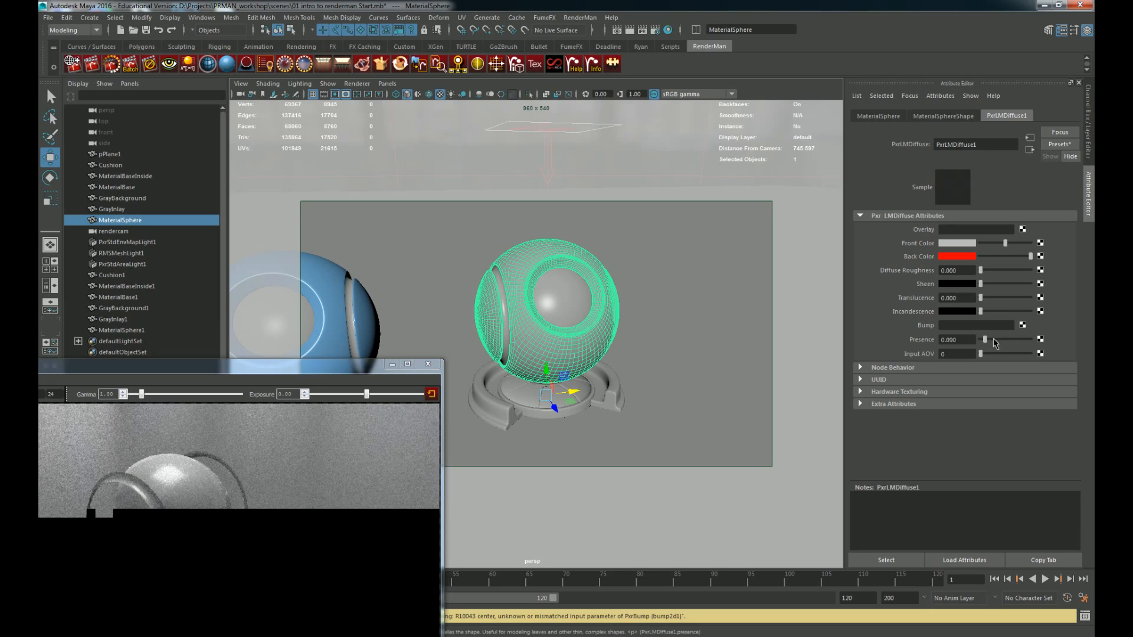
drag(1005, 340, 1032, 340)
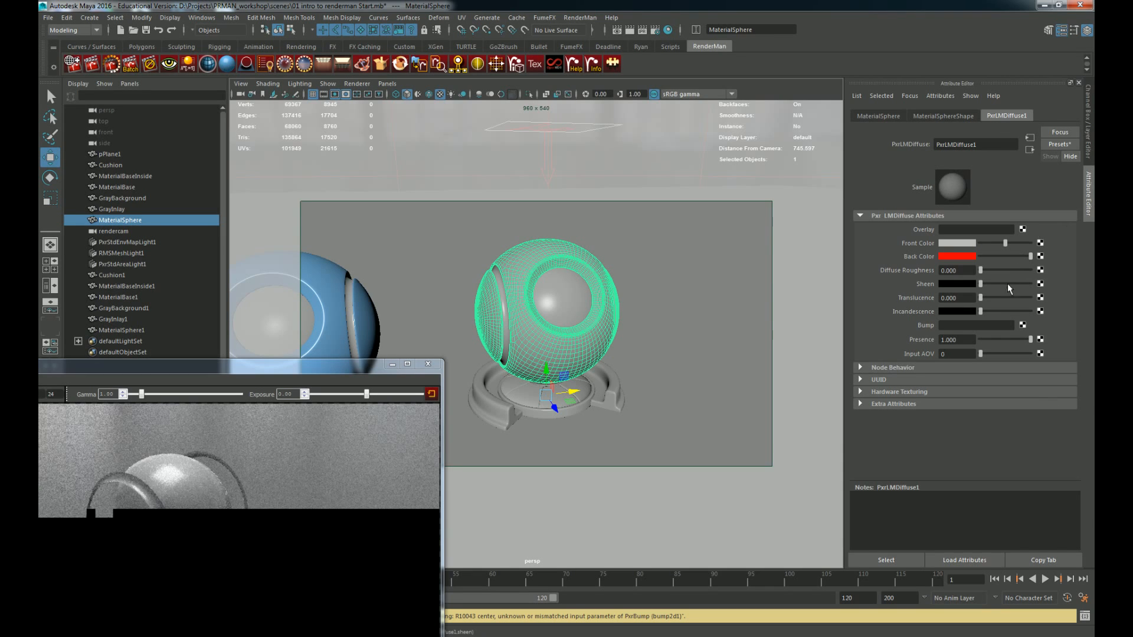
drag(1001, 283, 1032, 284)
click(284, 530)
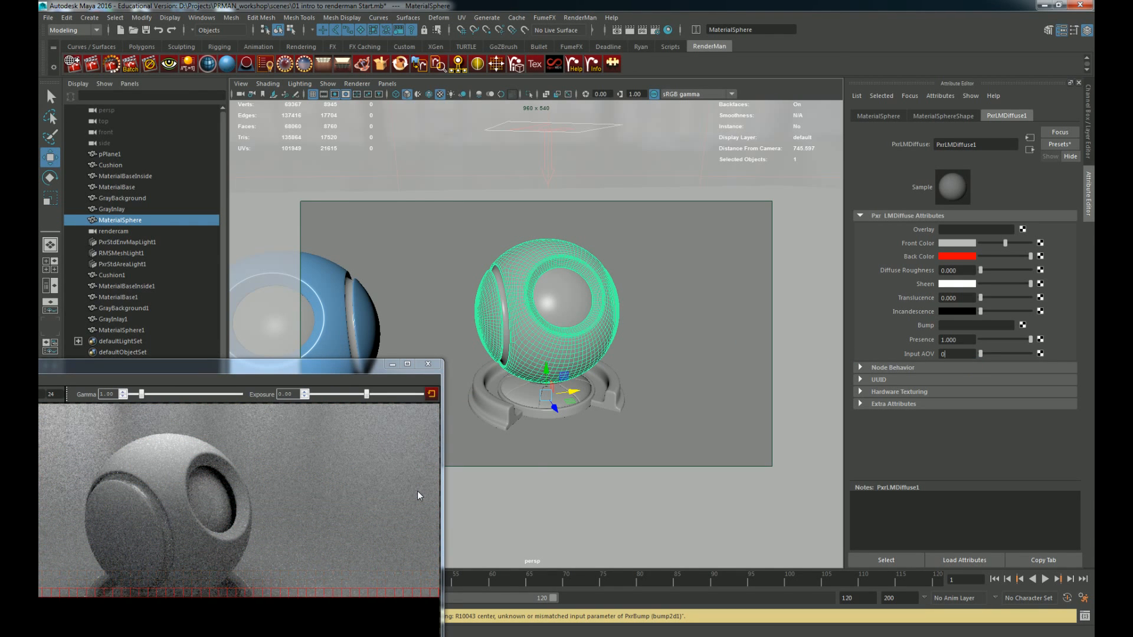
Step: Change the diffuse material's sheen color to magenta and inspect its effect up close in the render
click(957, 284)
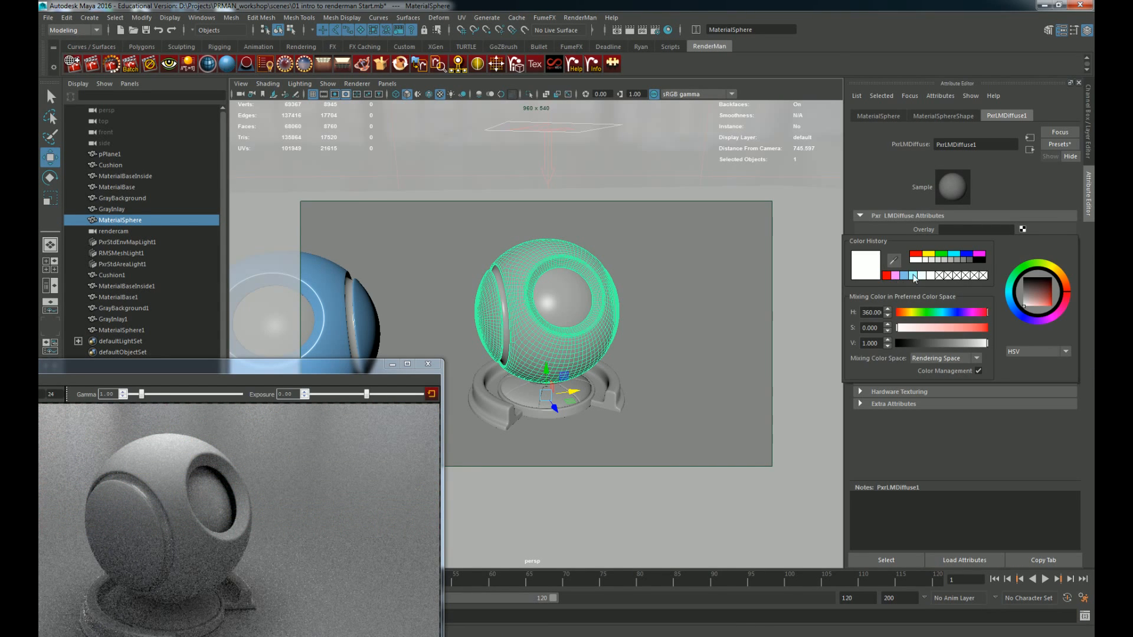
click(981, 254)
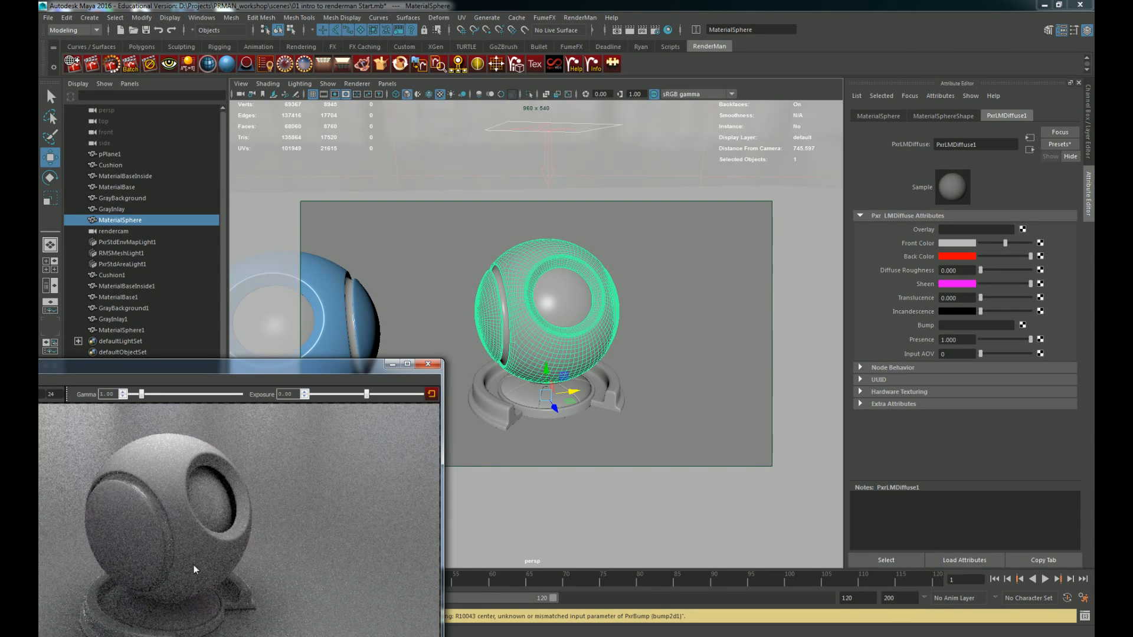
scroll(194, 563, up, 8)
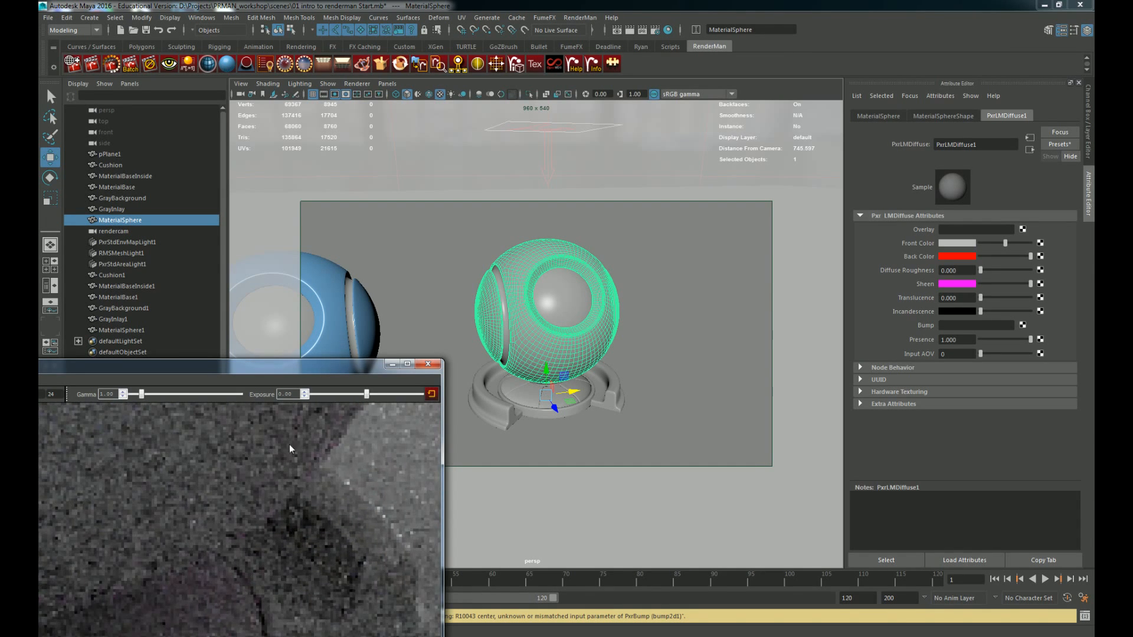
scroll(271, 486, down, 5)
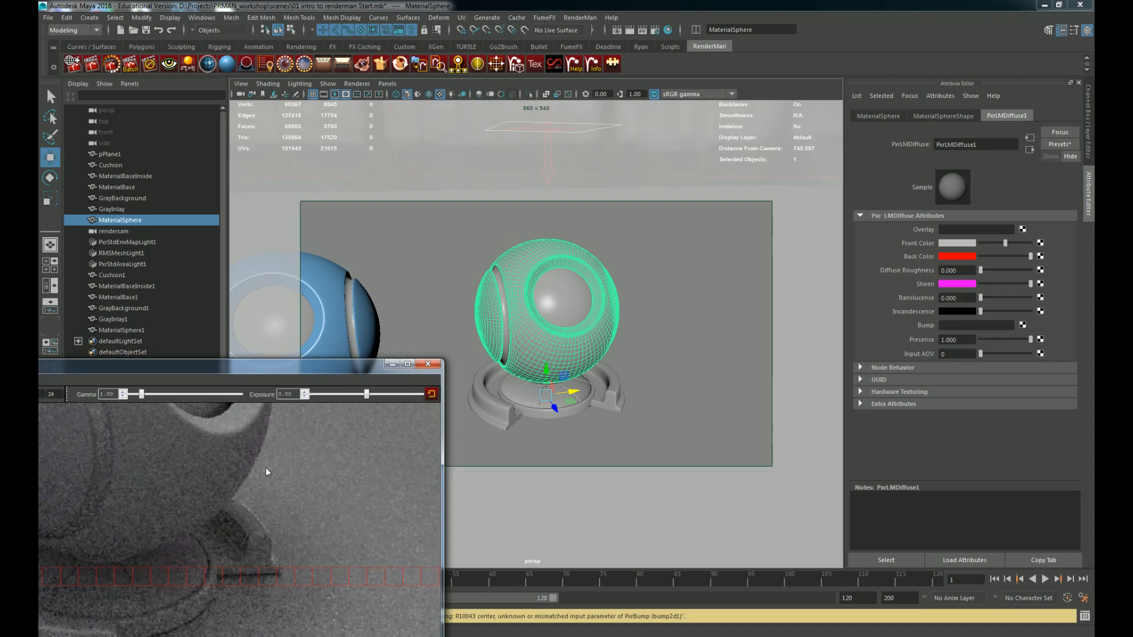
middle_drag(219, 469, 366, 492)
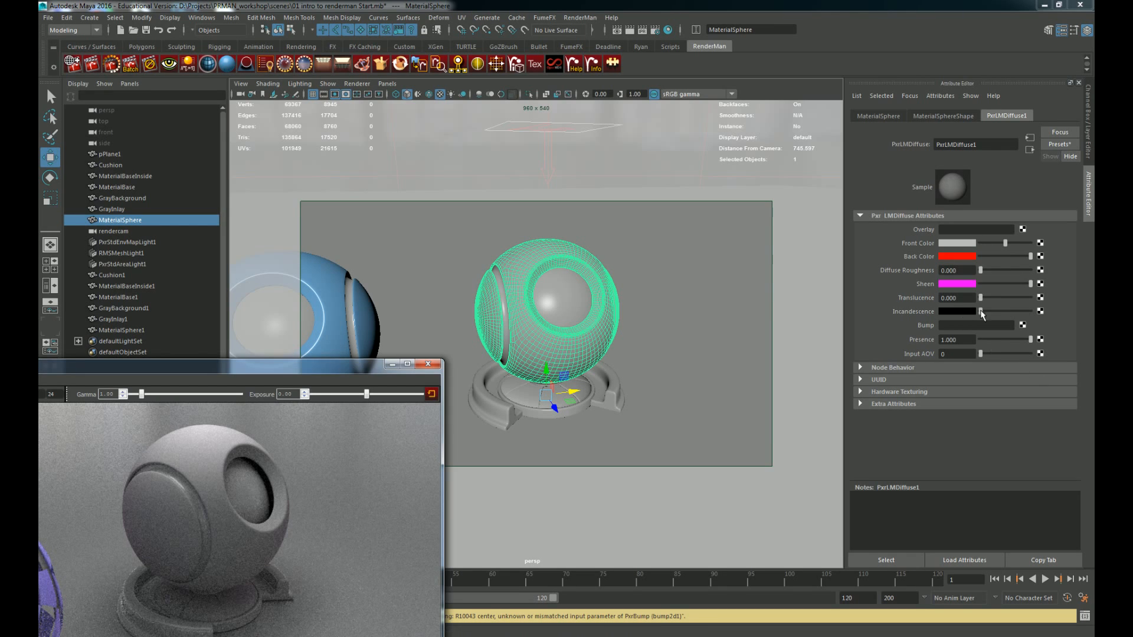
Step: Test the diffuse material's translucence by raising it to 1.000, and reset it to 0.000
drag(984, 299, 988, 299)
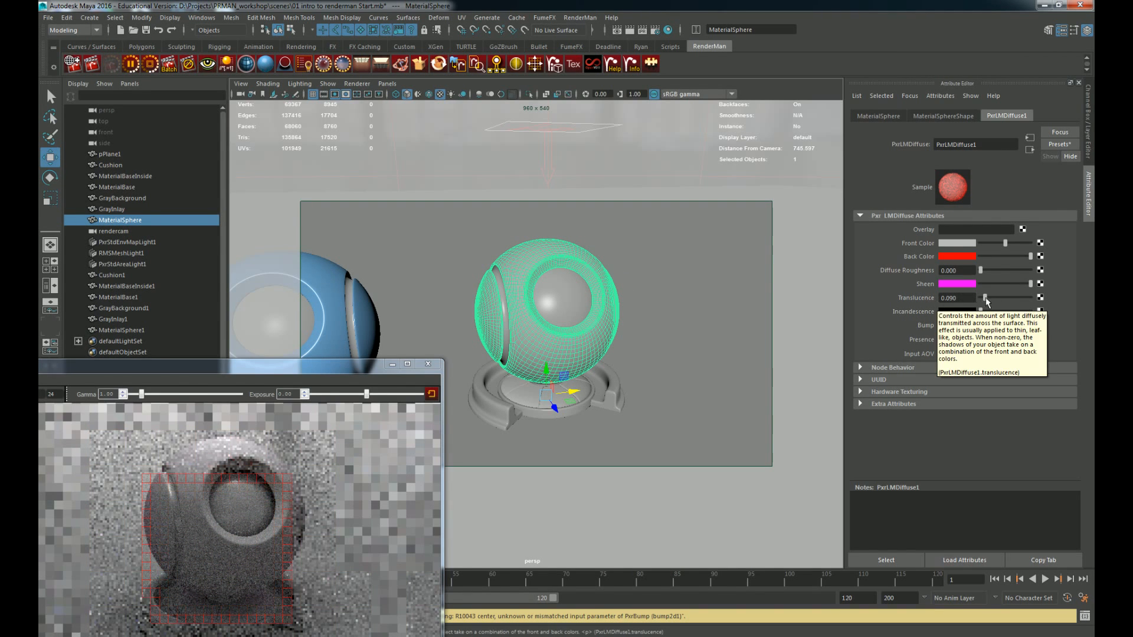
drag(985, 298, 991, 296)
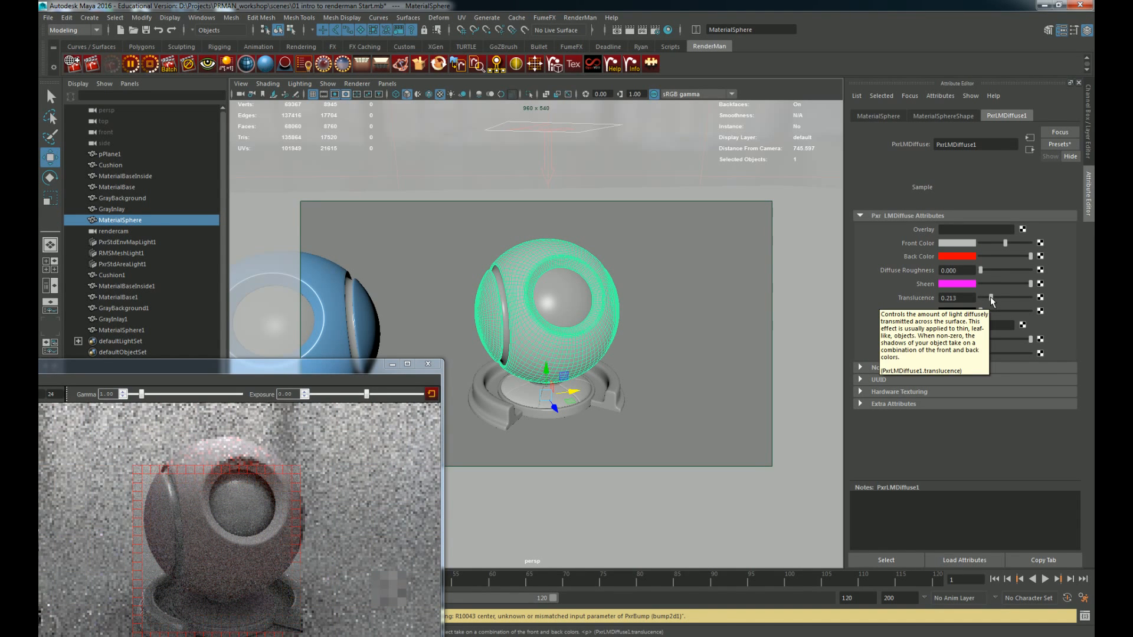
drag(991, 300, 1078, 306)
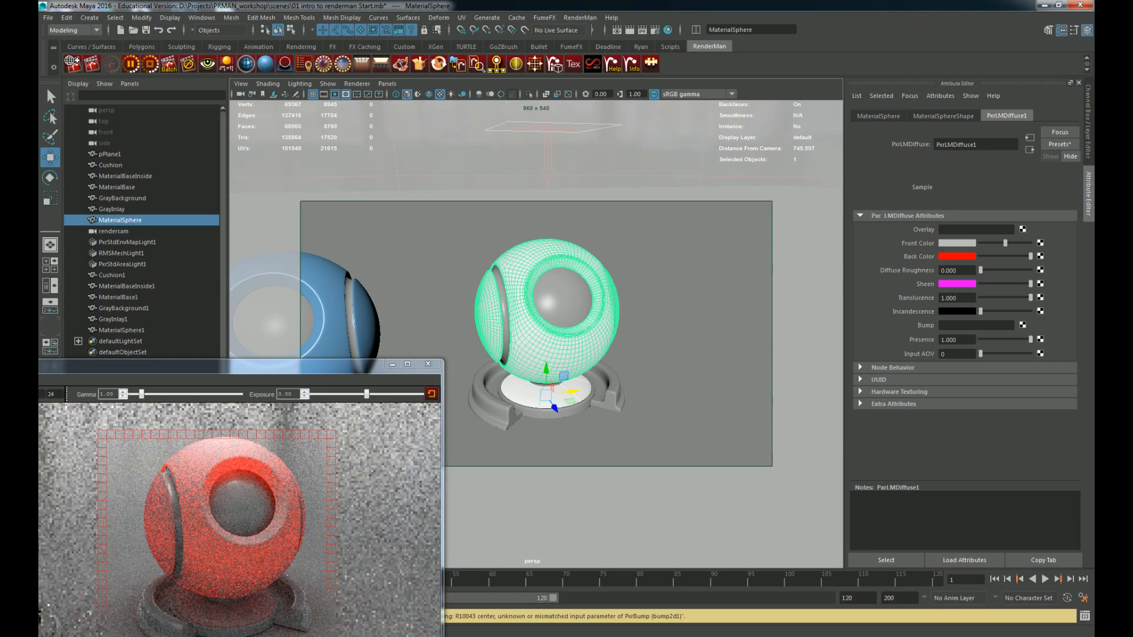
drag(1031, 304, 972, 296)
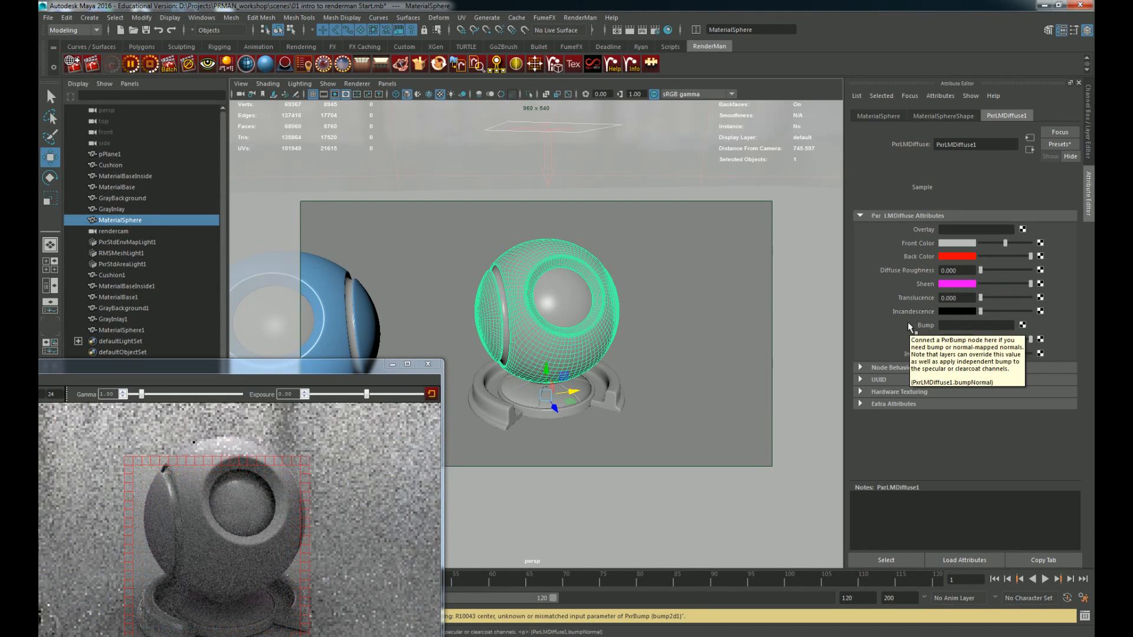
mouse_move(980, 311)
mouse_down()
mouse_move(1050, 315)
mouse_move(979, 312)
mouse_up()
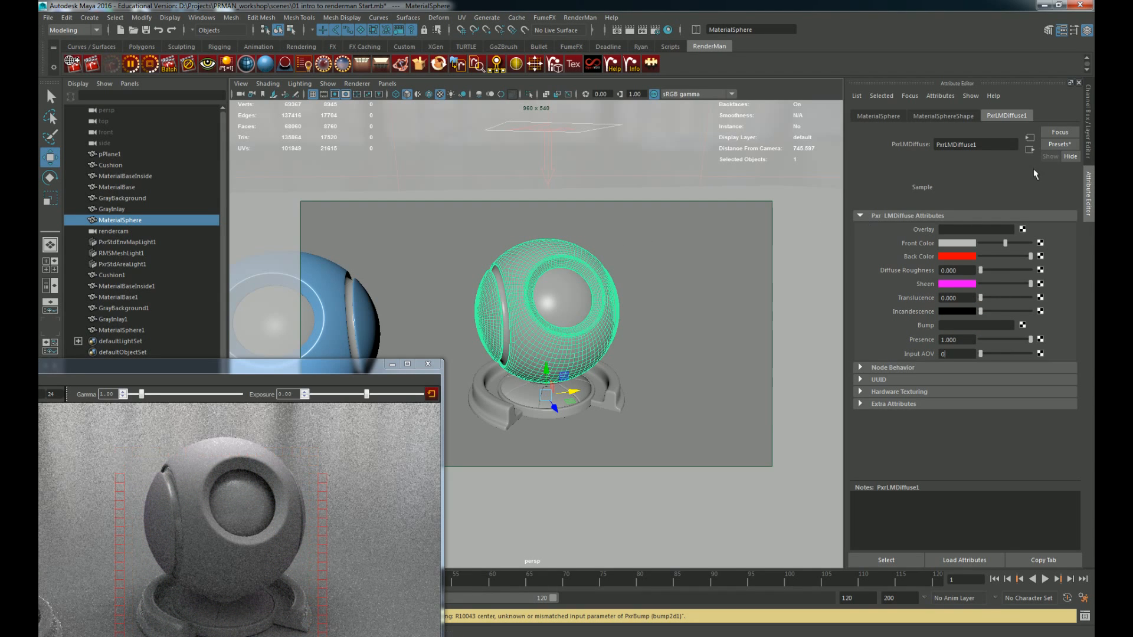
click(1066, 145)
click(902, 179)
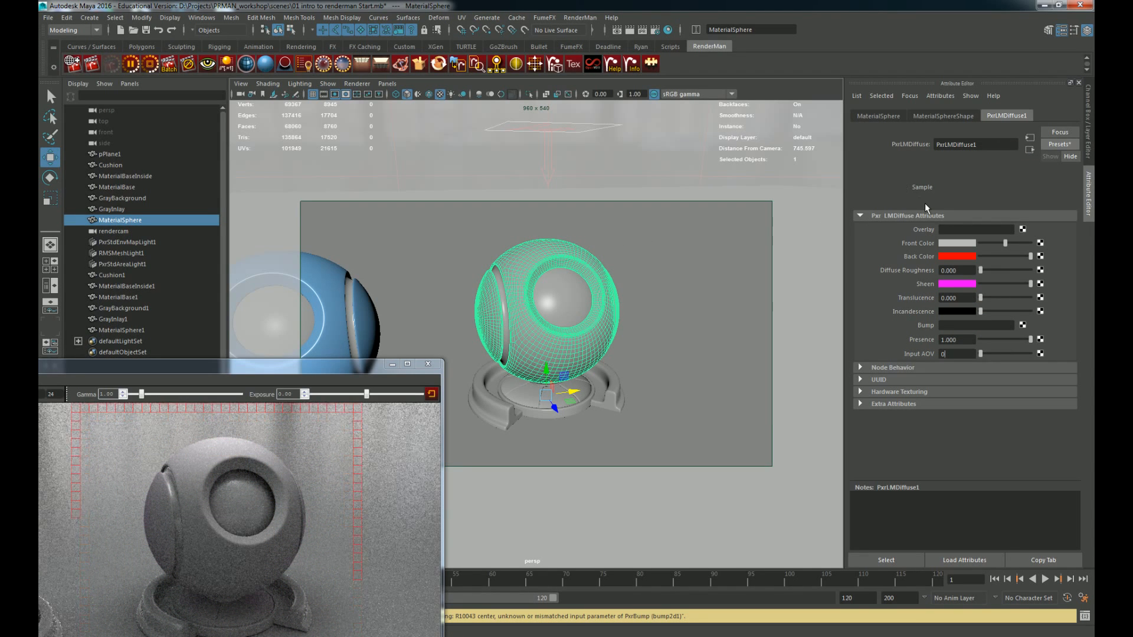
Step: Duplicate all six parts of the grey shader ball and move the copy back behind the blue ball
click(690, 347)
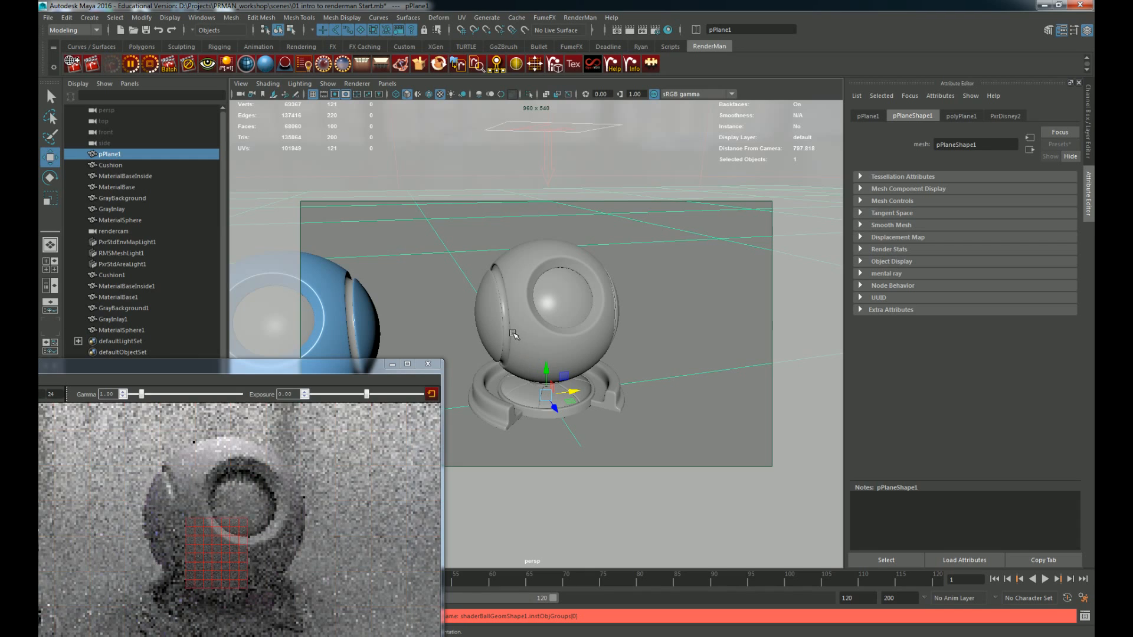
click(508, 381)
drag(509, 381, 716, 314)
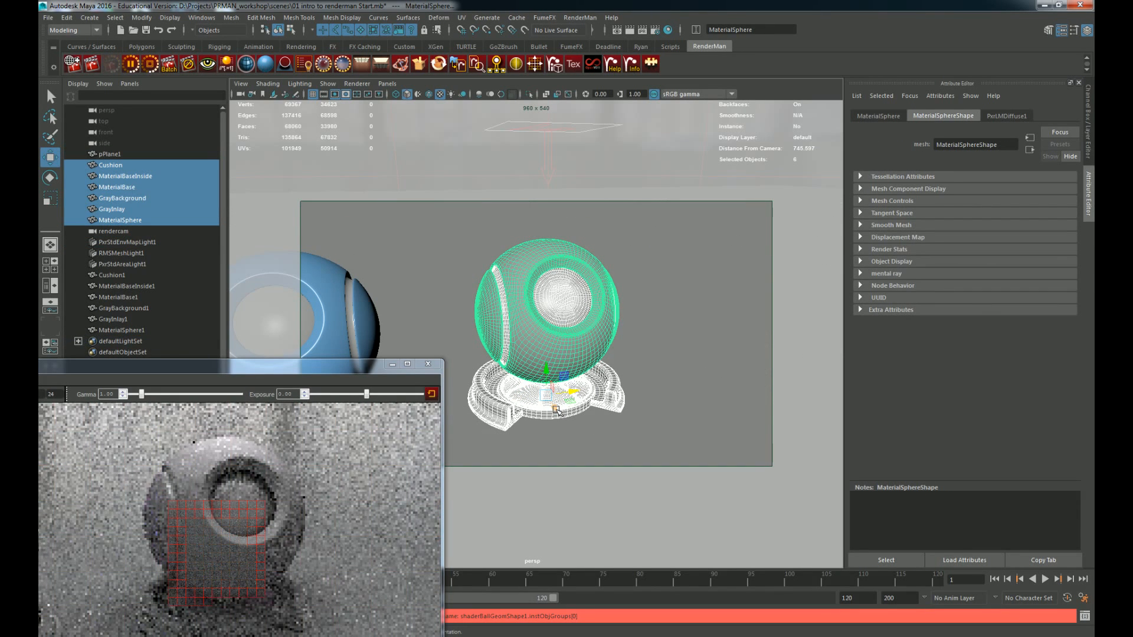
key(ctrl+d)
drag(536, 379, 341, 301)
Step: Assign a new PxrLMGlass material to MaterialSphere and Cushion of the original grey shader ball
click(553, 334)
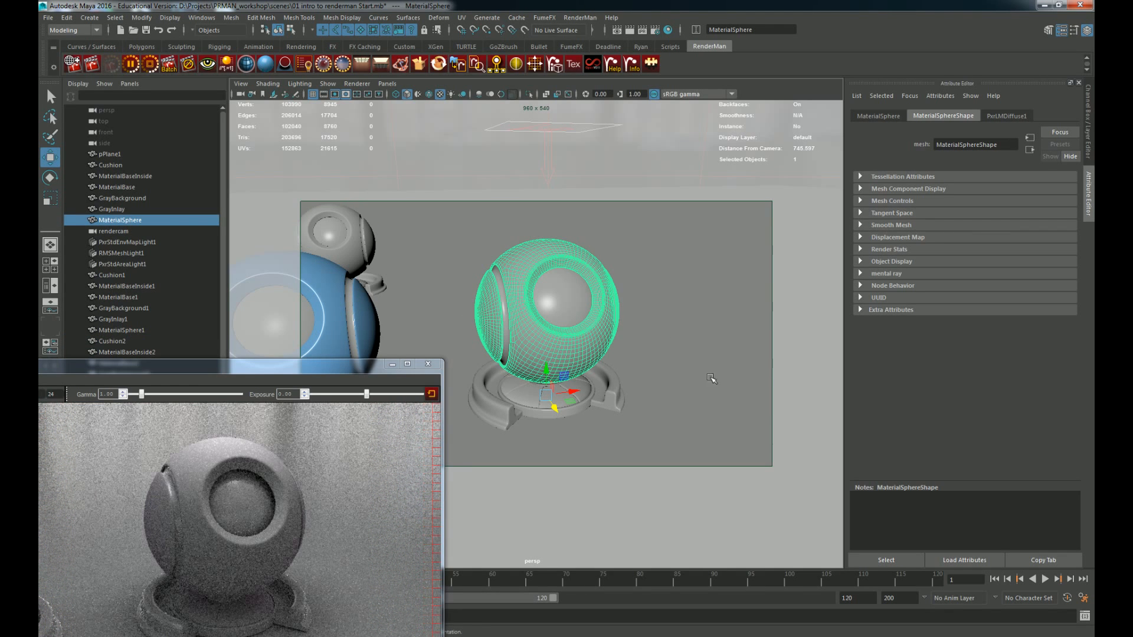
shift+click(511, 392)
right_drag(535, 332, 561, 626)
click(558, 602)
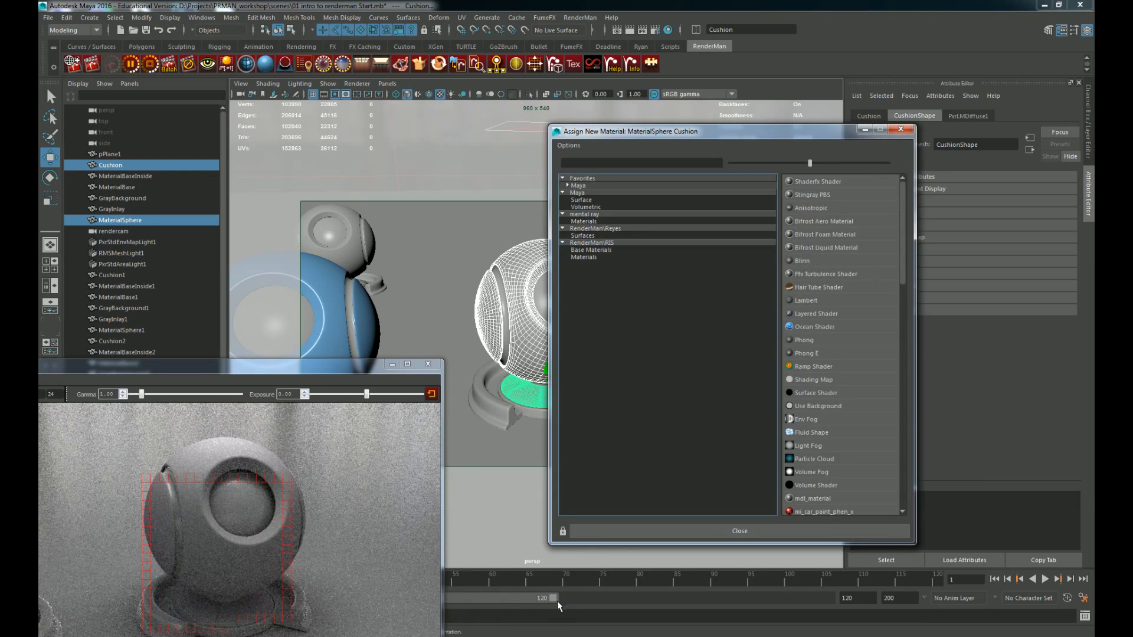
click(590, 243)
click(601, 249)
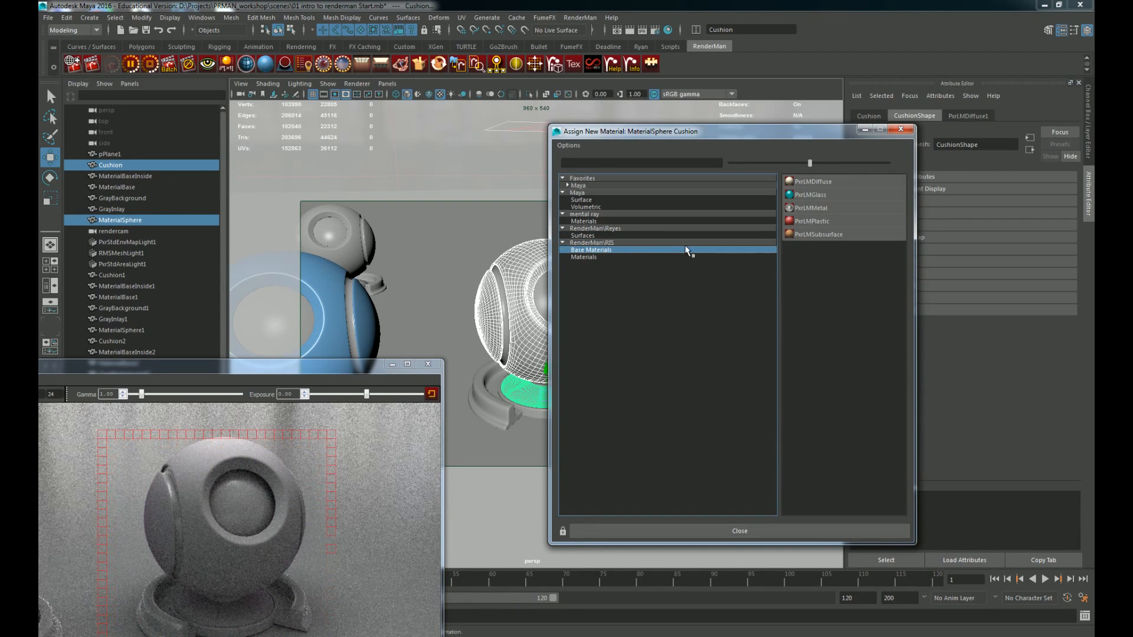
click(830, 196)
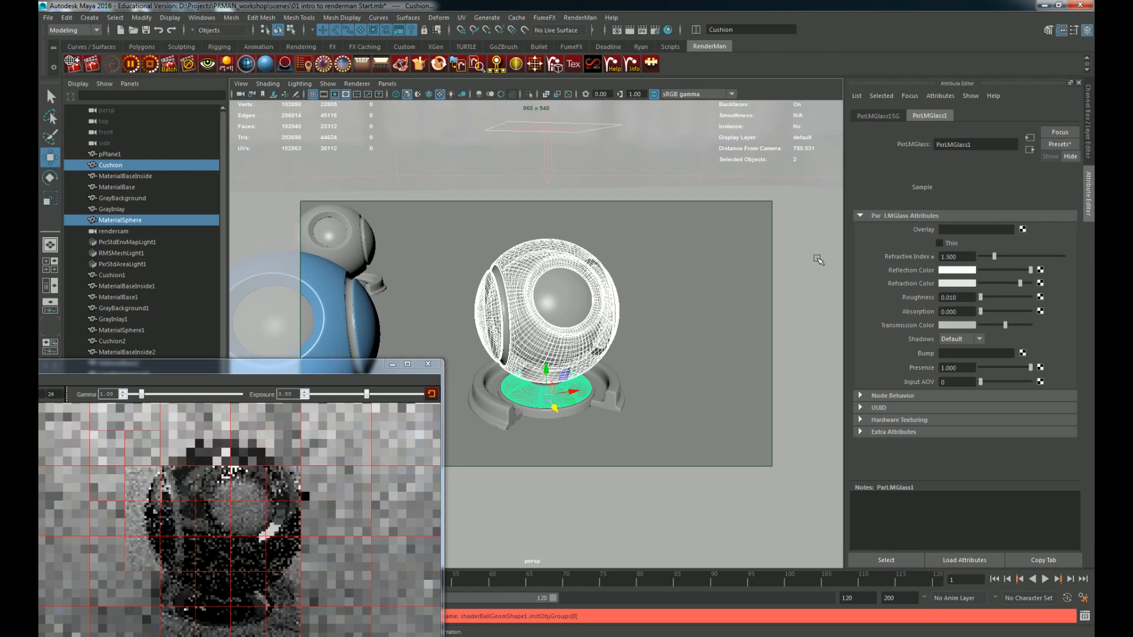
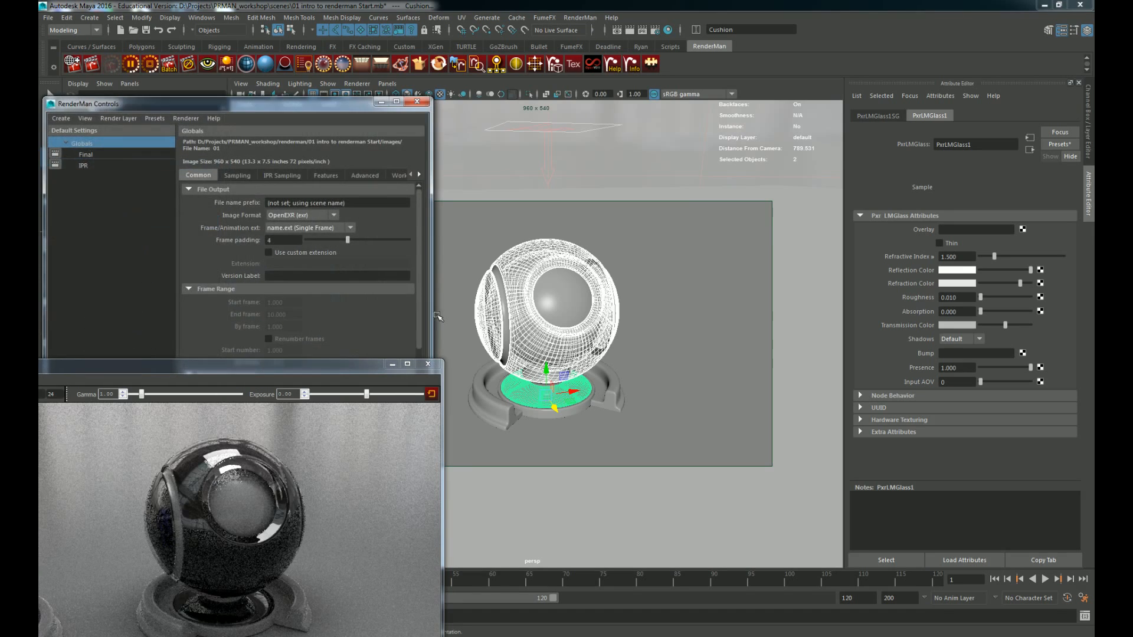
Step: Set the default ray depths in the render sampling settings to max specular depth 5 and max diffuse depth 2
drag(333, 107, 705, 101)
click(609, 170)
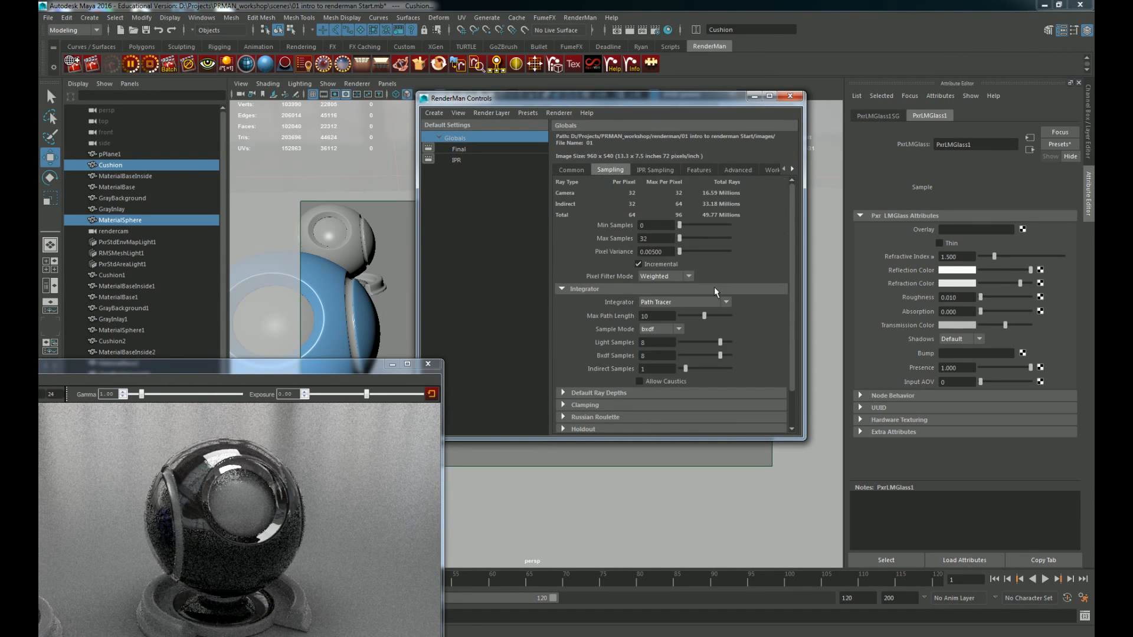
click(598, 352)
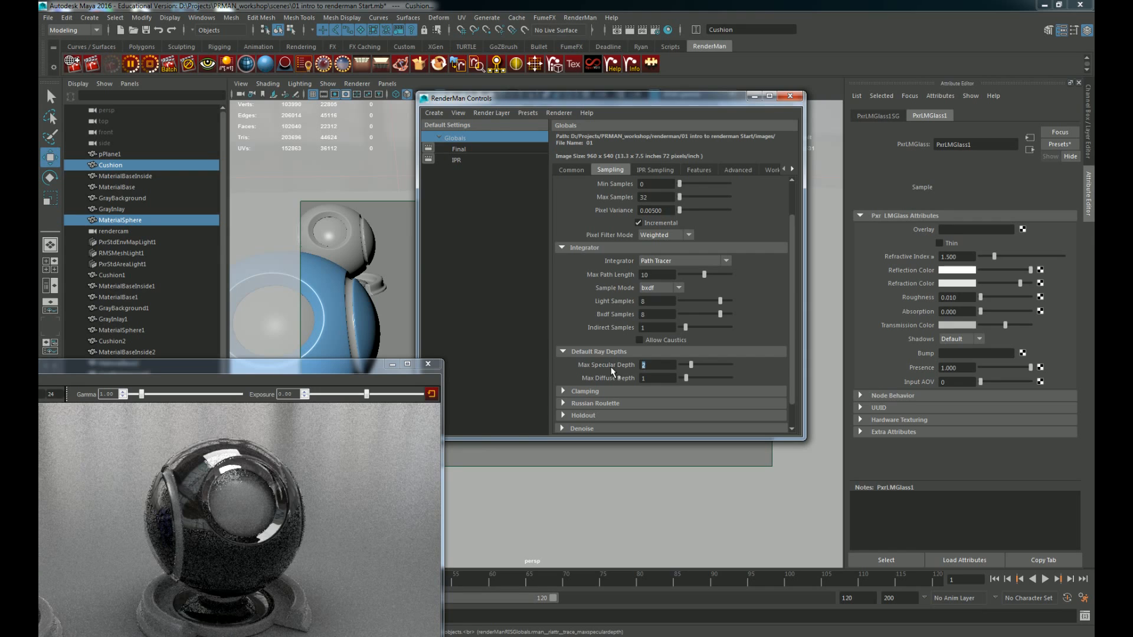
text(5)
key(Tab)
text(2)
key(Return)
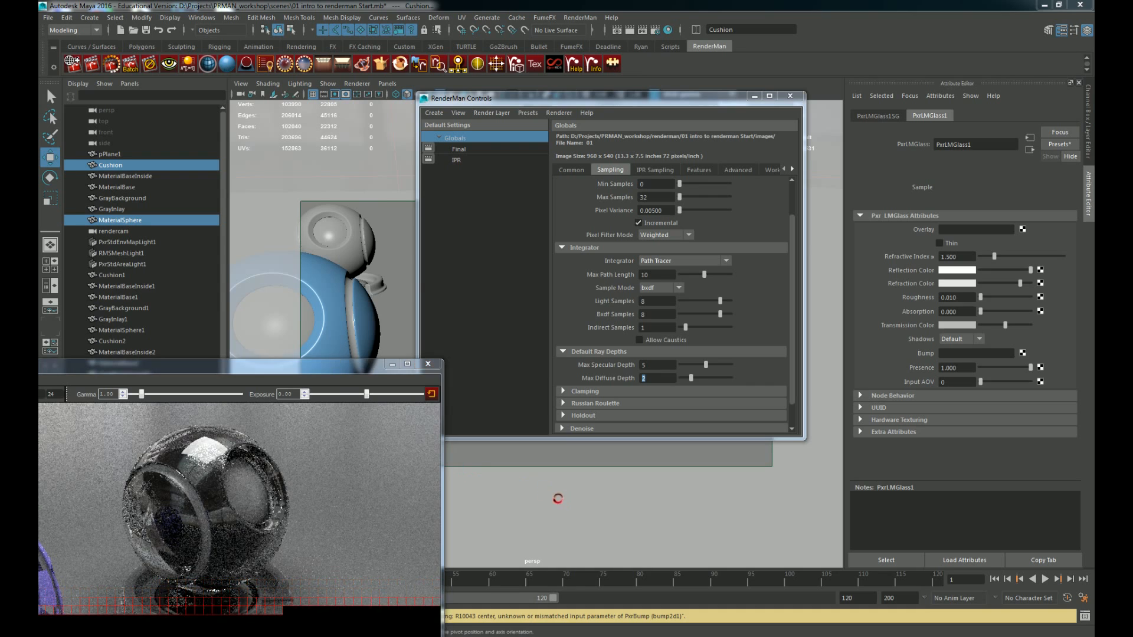
Step: Enlarge the visible part of the render view and restart the interactive render with the new ray depths
drag(281, 372, 374, 304)
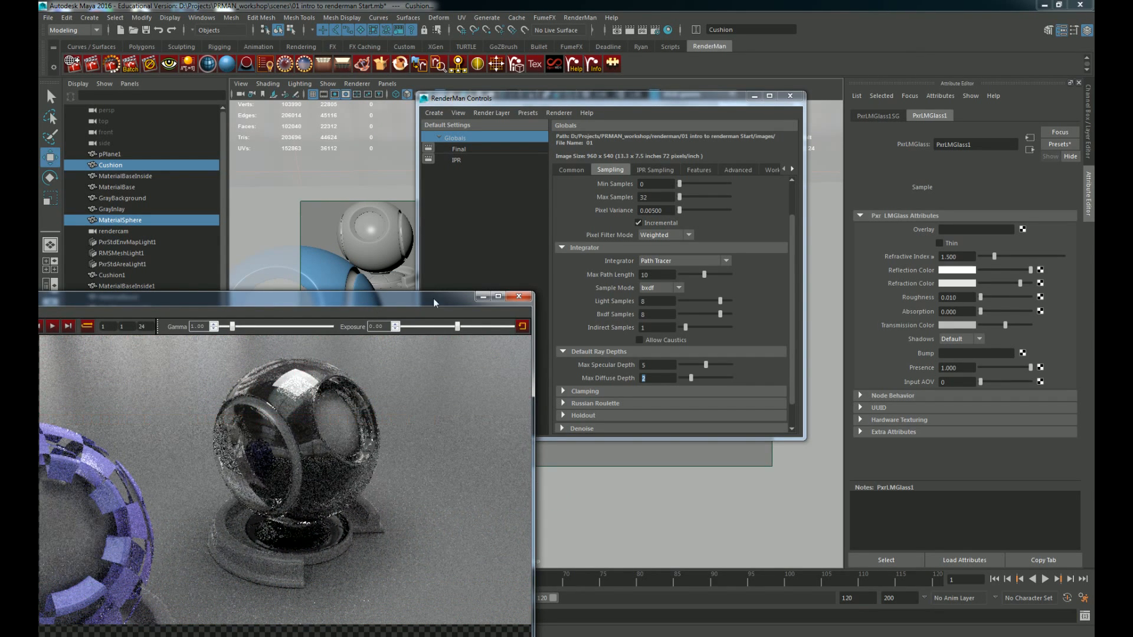
mouse_move(605, 504)
alt+mouse_down()
mouse_move(590, 503)
mouse_move(630, 509)
mouse_move(608, 503)
alt+mouse_up()
click(434, 454)
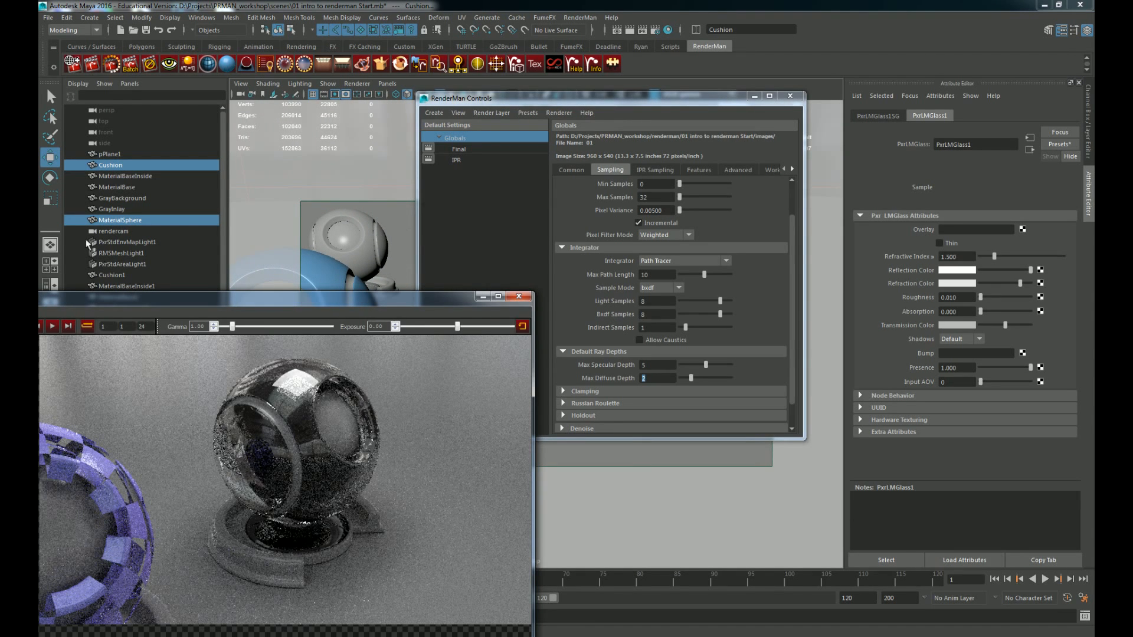
click(114, 64)
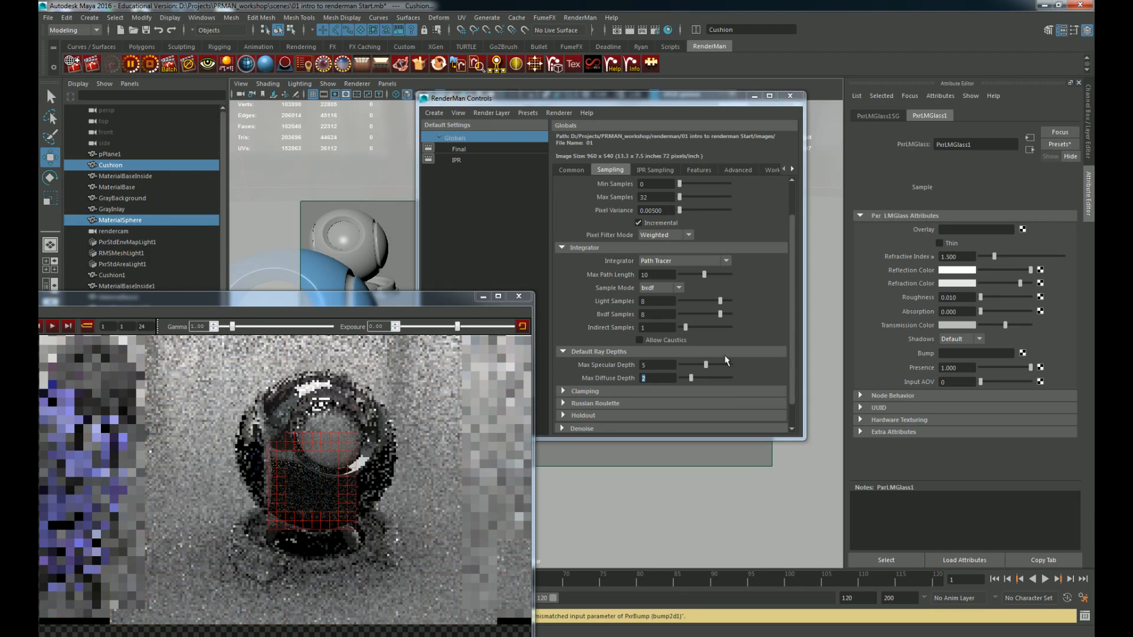
Step: Move the render view and the RenderMan Controls window aside to uncover the glass shader ball in the viewport
double_click(657, 365)
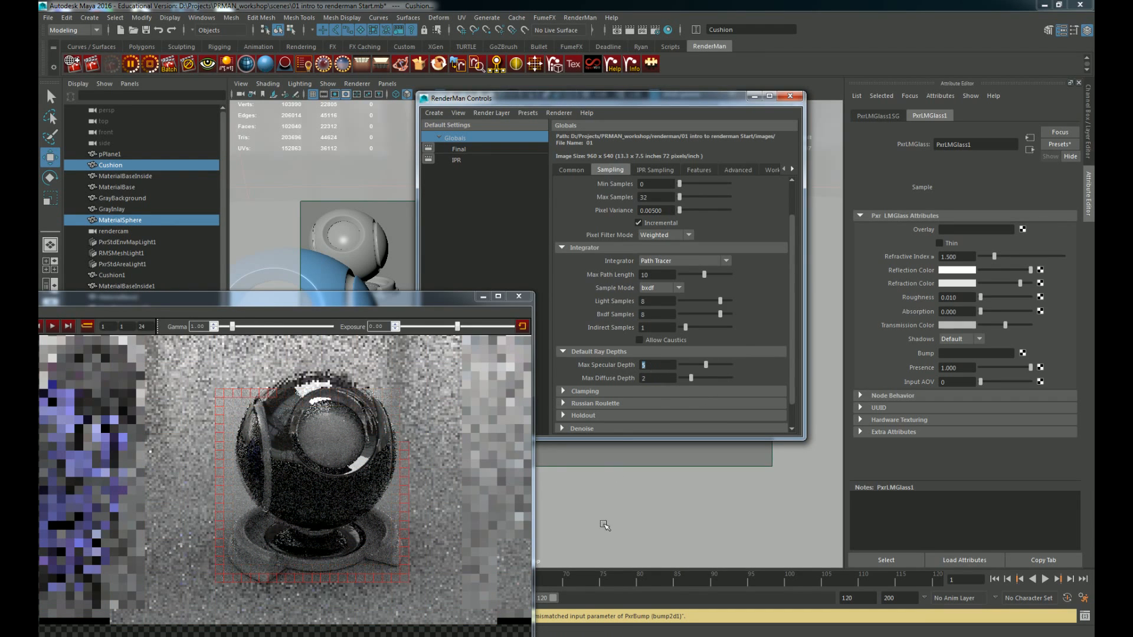
click(320, 330)
drag(321, 297, 87, 343)
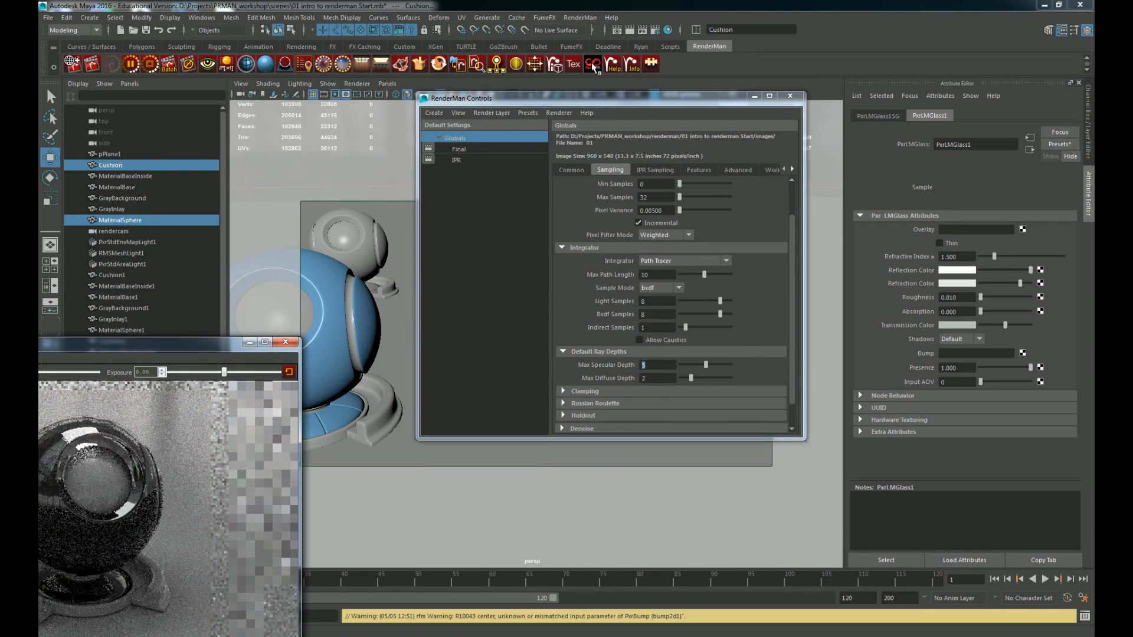
drag(575, 99, 902, 173)
Step: Try moving the GrayBackground inner sphere out of the glass ball, check the render, and undo the move
click(688, 367)
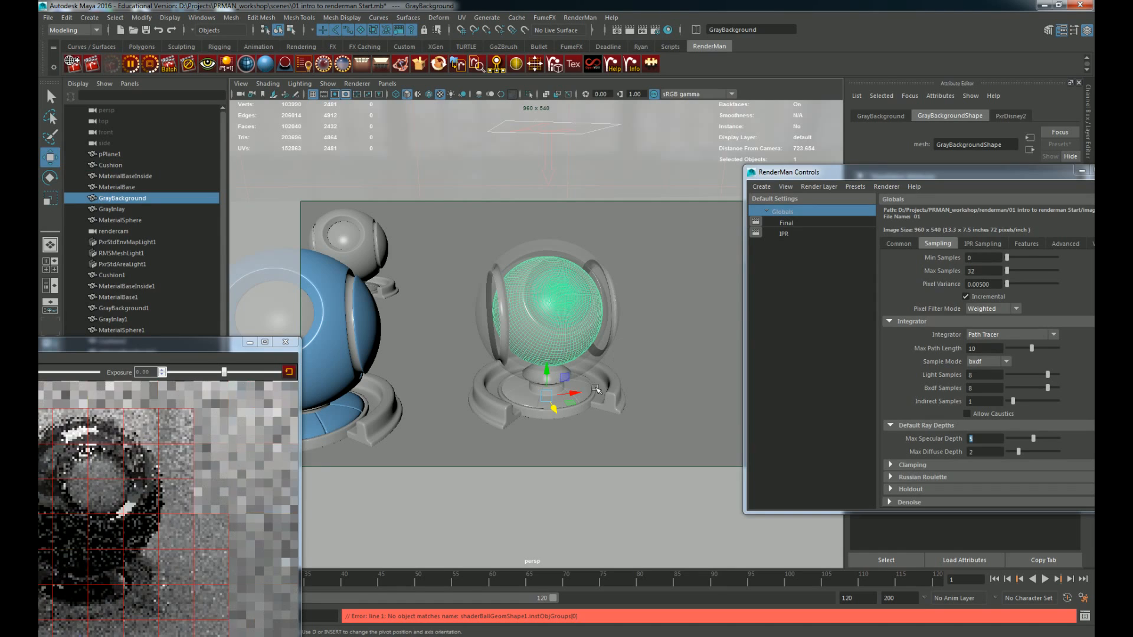
drag(144, 345, 320, 294)
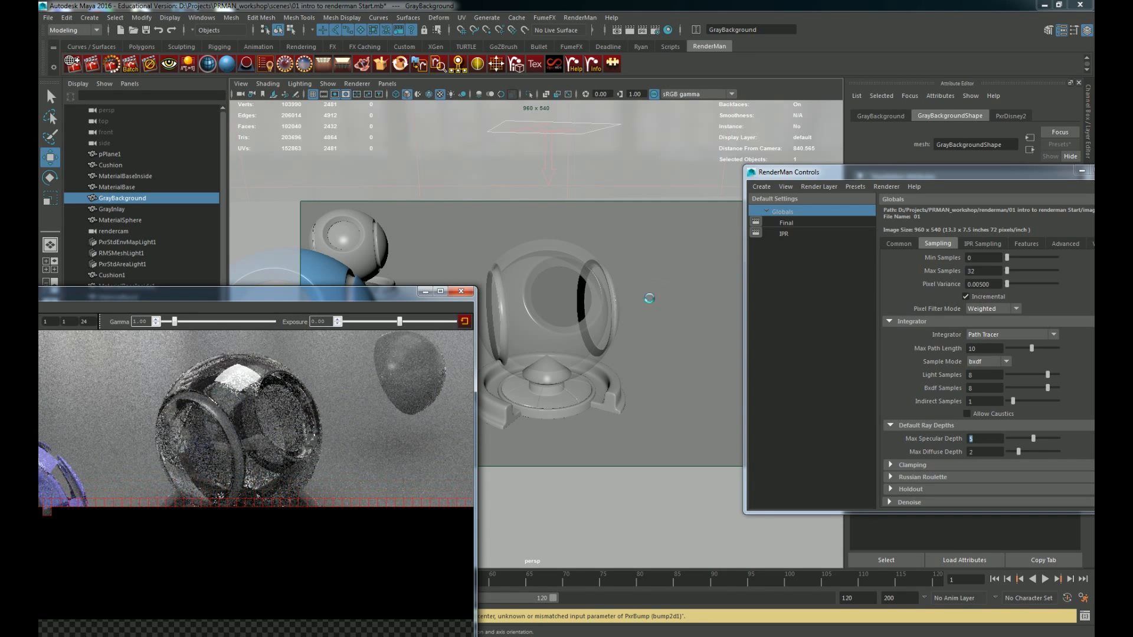
click(582, 348)
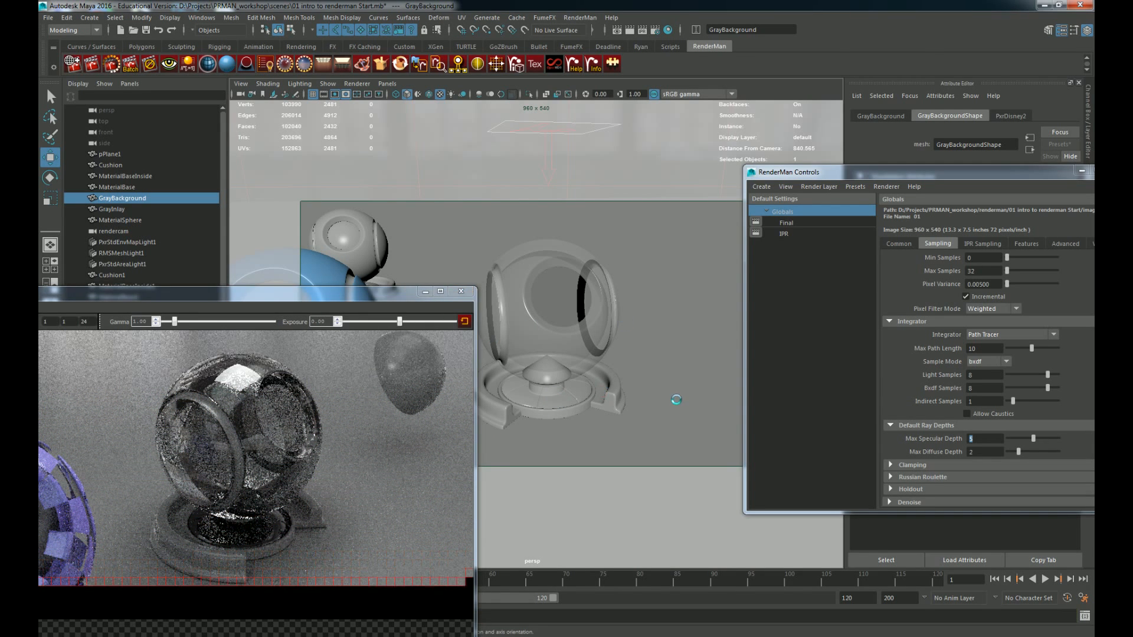
key(ctrl+z)
click(558, 277)
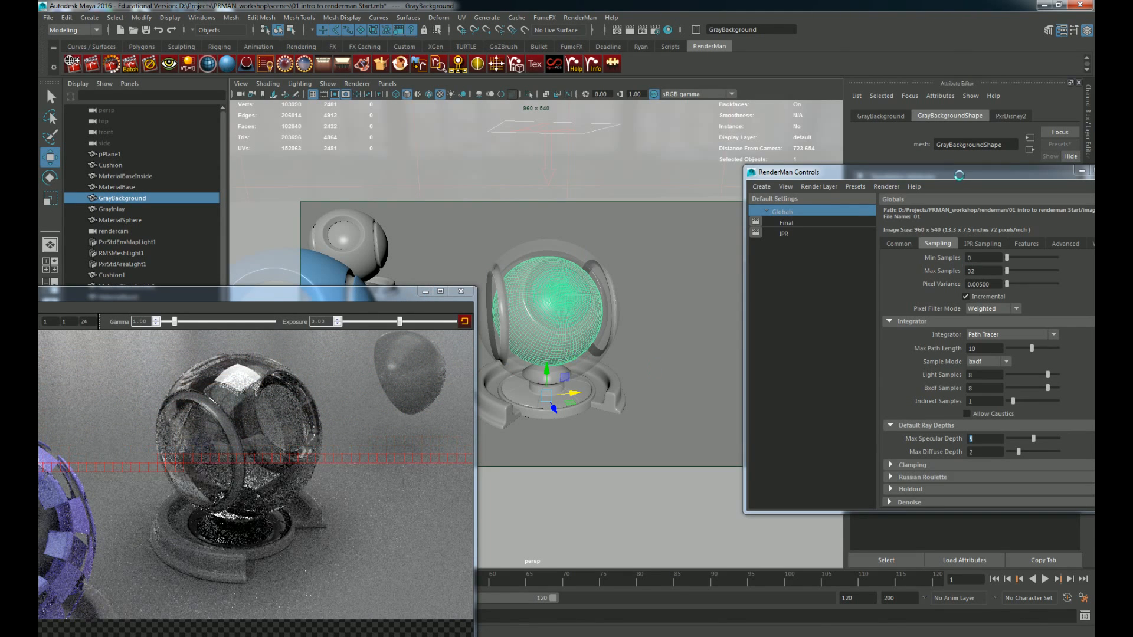
click(315, 393)
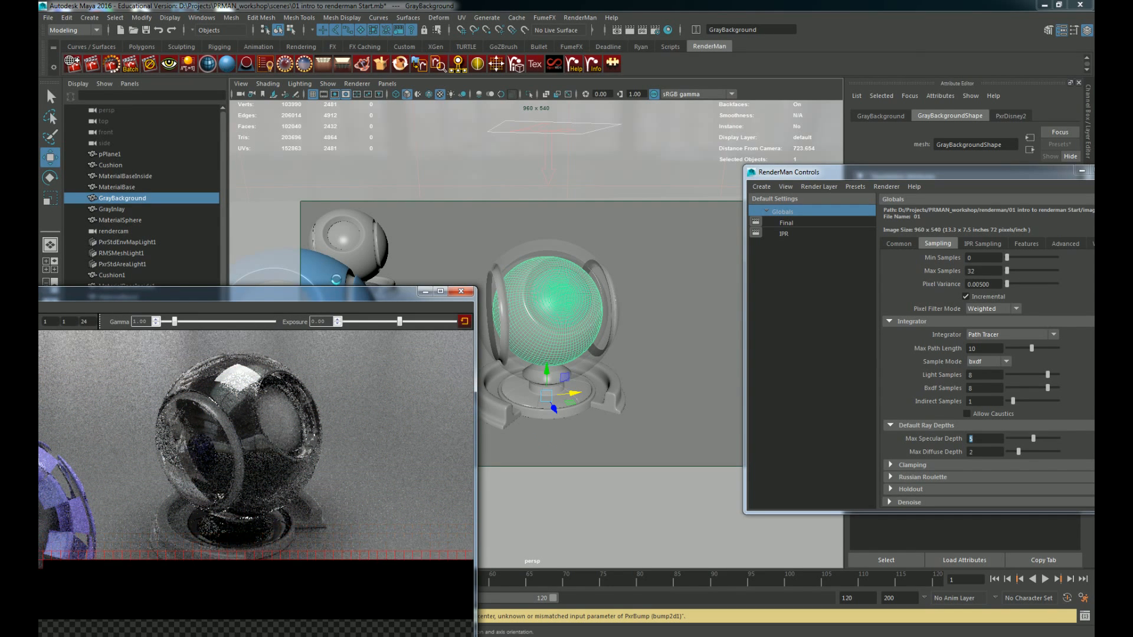
Step: Try moving only the outer sphere MaterialSphere2 of the rear gray shader ball, and undo the move
click(364, 255)
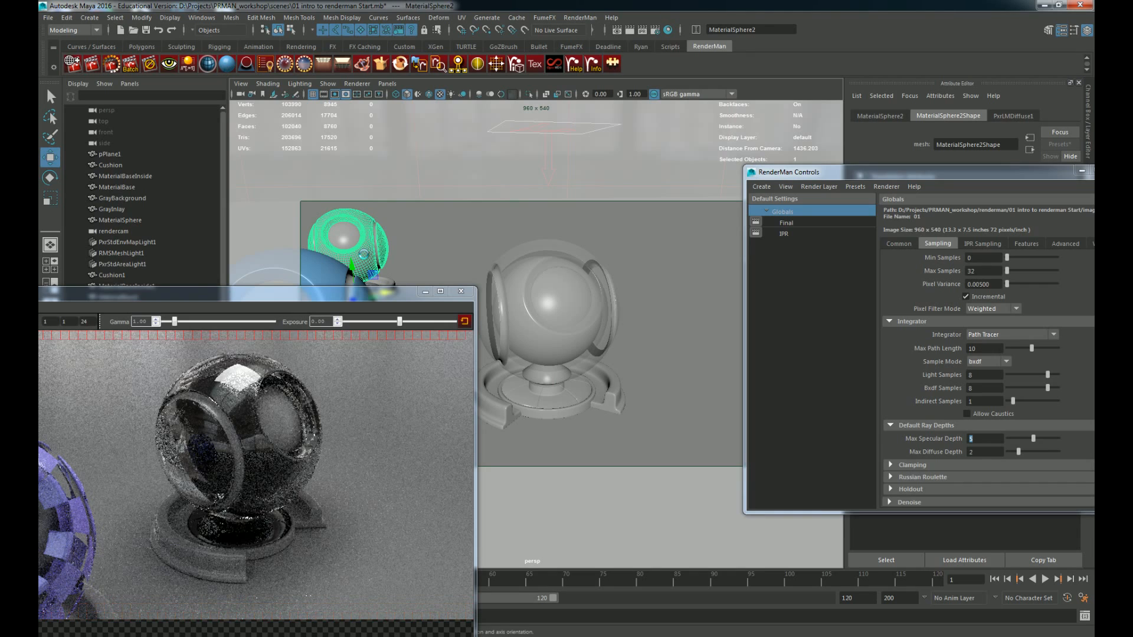
drag(383, 296, 304, 401)
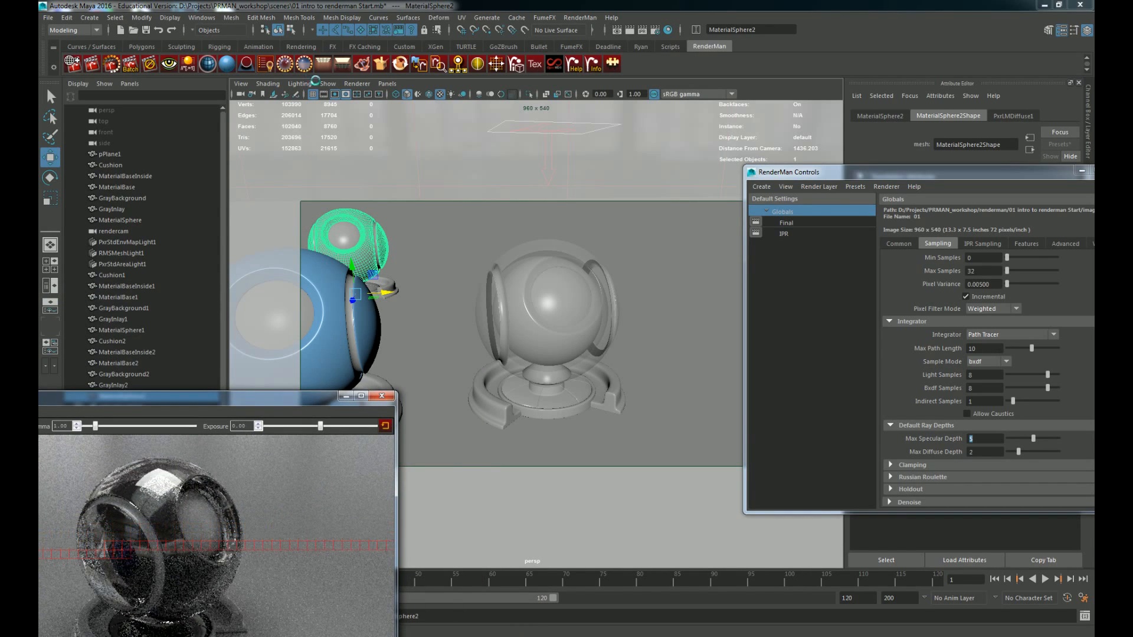
click(385, 84)
mouse_move(408, 95)
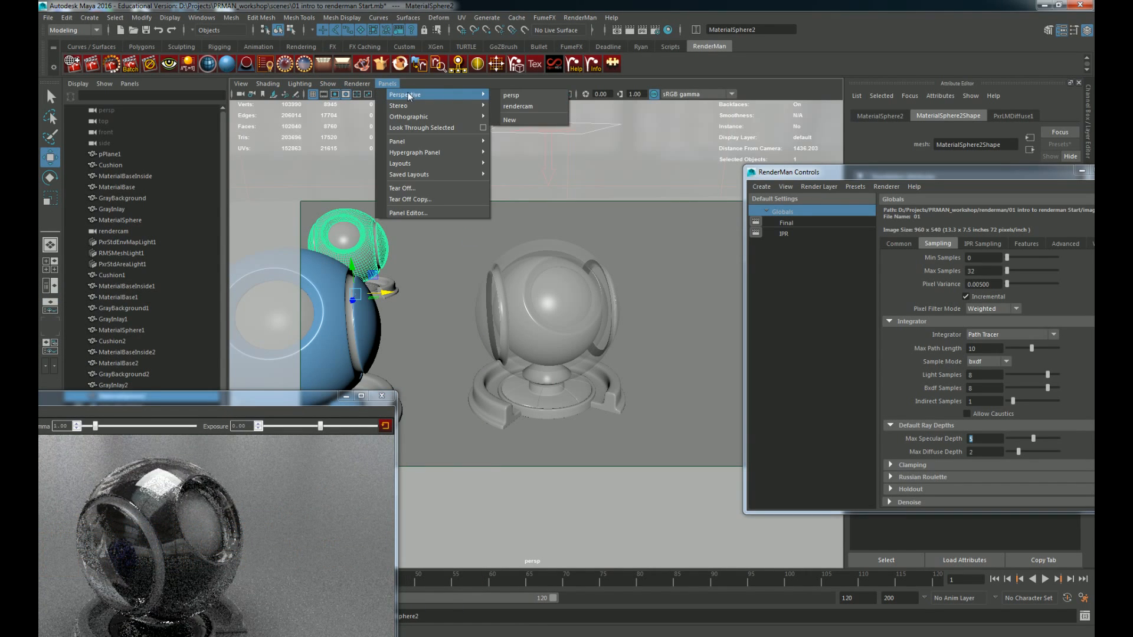
click(519, 106)
key(space)
drag(409, 350, 533, 277)
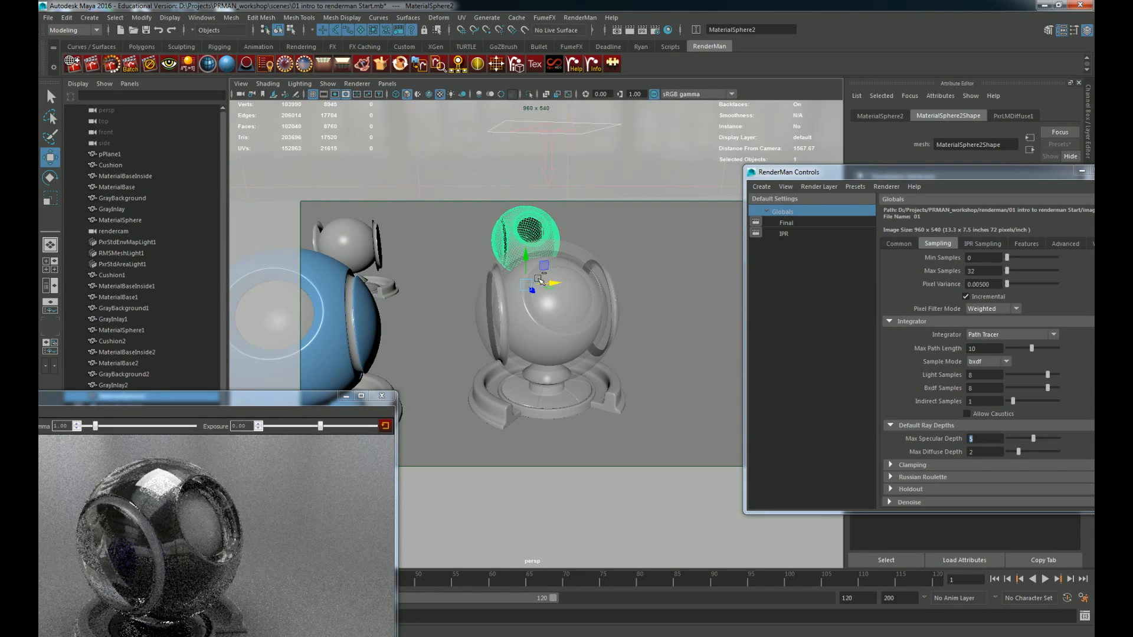
key(ctrl+z)
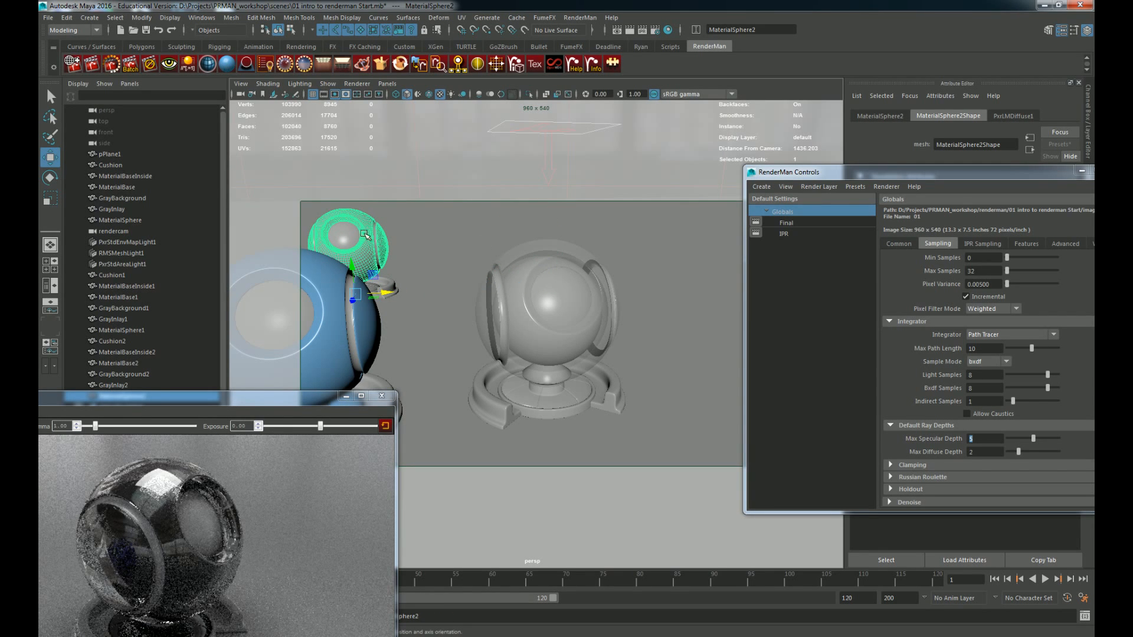
key(ctrl+z)
Step: Select all parts of the rear gray shader ball and move it across and forward, behind the glass ball
click(420, 316)
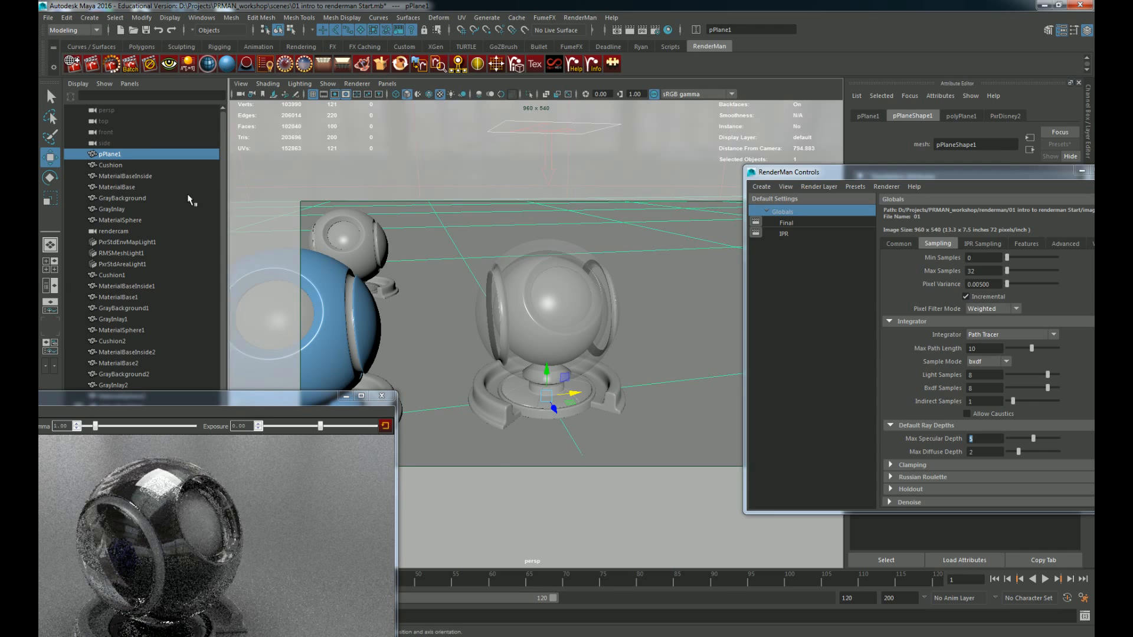
click(506, 377)
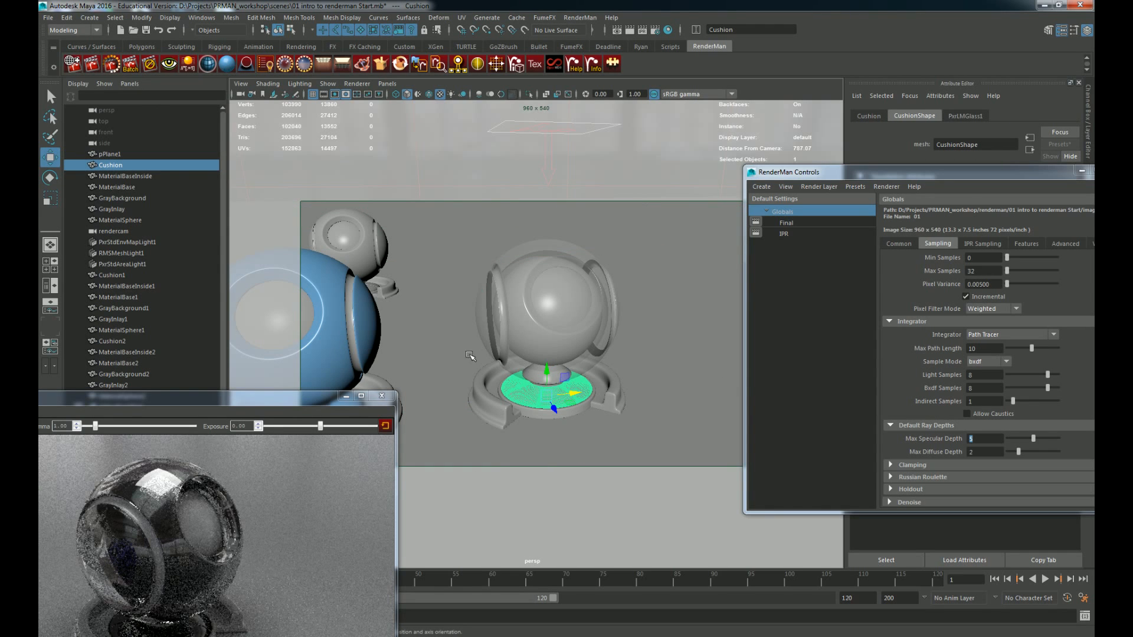
alt+drag(469, 355, 453, 352)
alt+drag(420, 274, 399, 215)
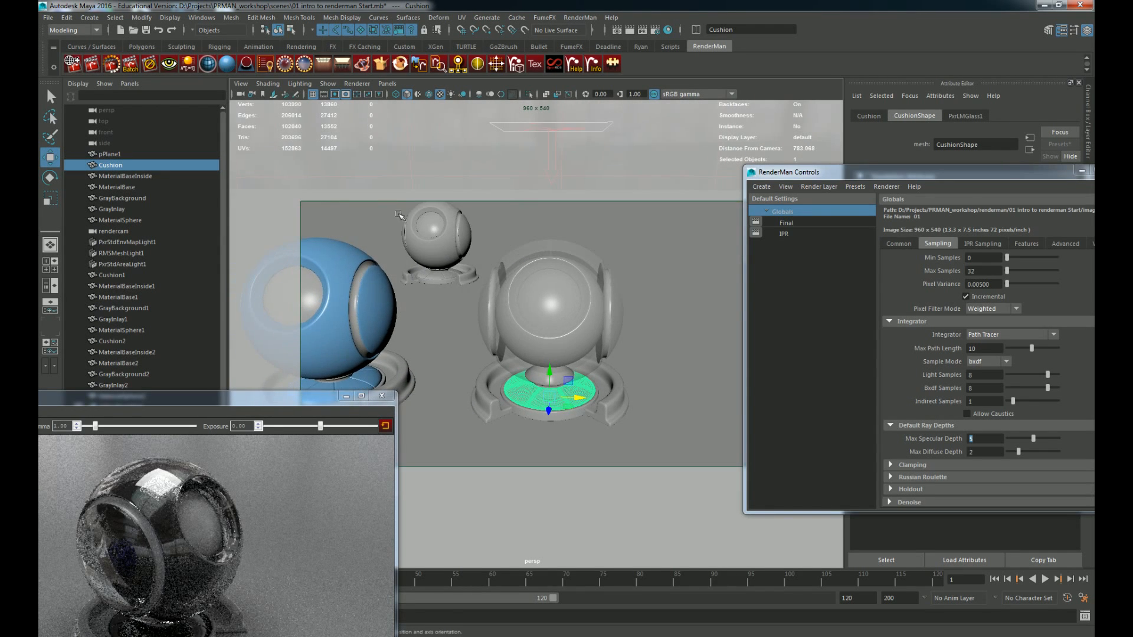
drag(458, 282, 378, 354)
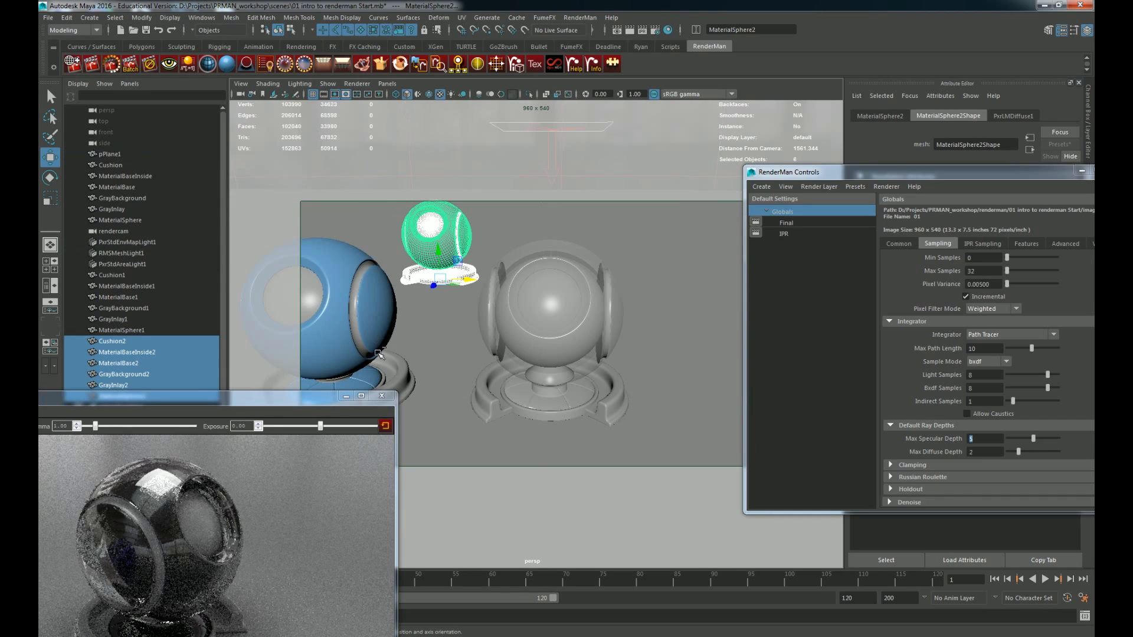
drag(460, 282, 643, 329)
key(ctrl+z)
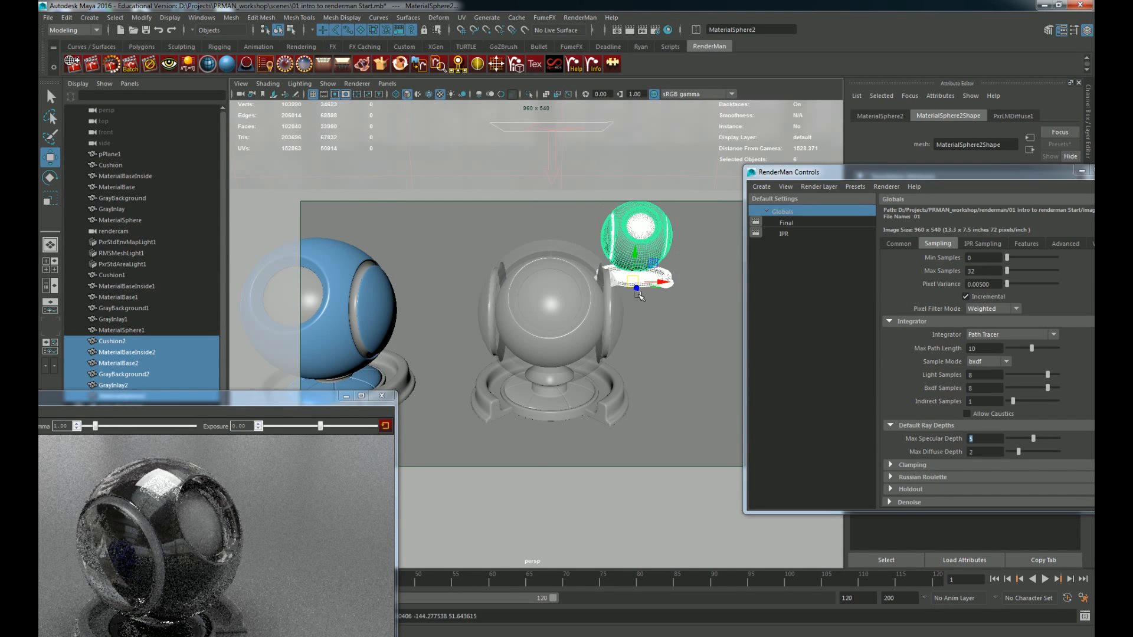
drag(637, 289, 666, 337)
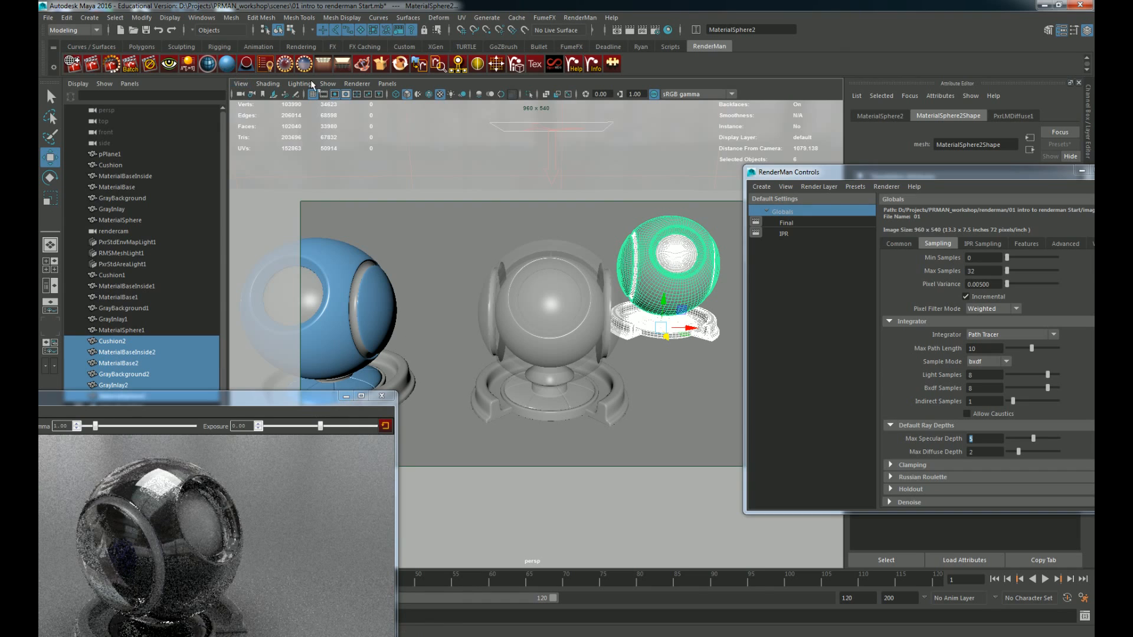
Step: Look through rendercam and shift the selected gray shader ball to the side of the glass ball, behind the blue one
click(388, 84)
click(517, 106)
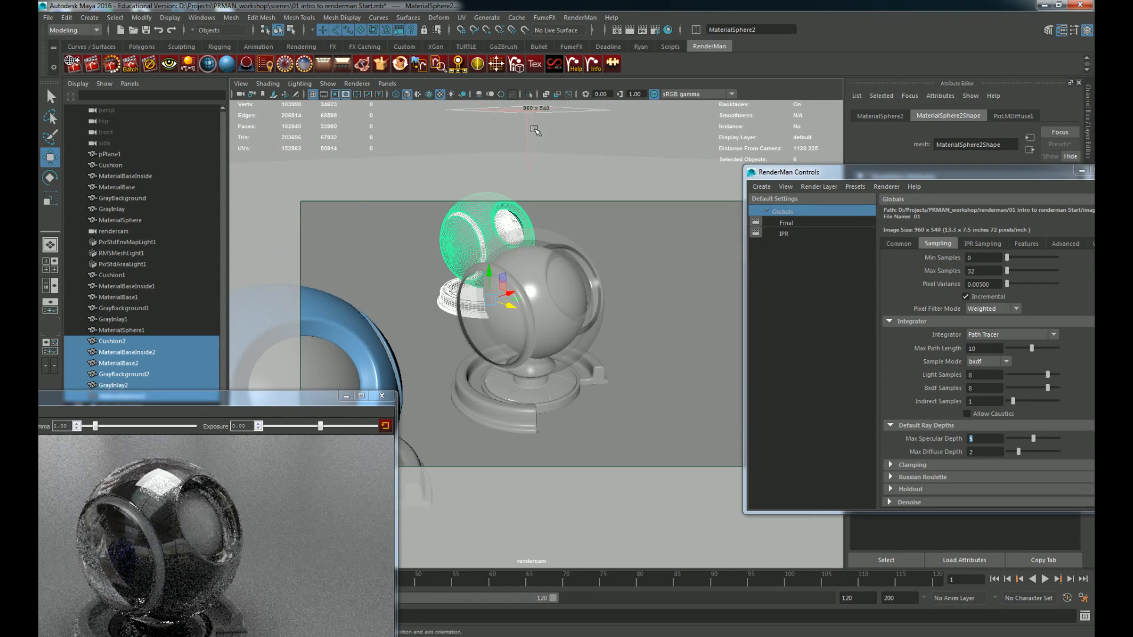
drag(517, 293, 390, 331)
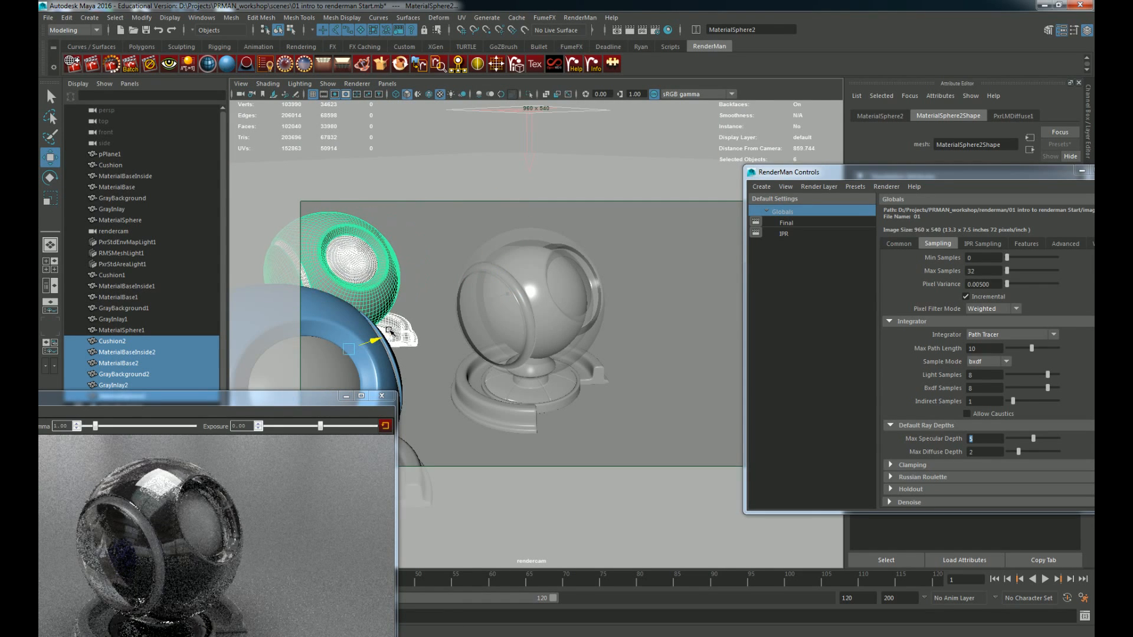
Step: Rearrange the render view and RenderMan Controls to uncover the glass shader ball, and select its outer MaterialSphere
drag(328, 400, 502, 163)
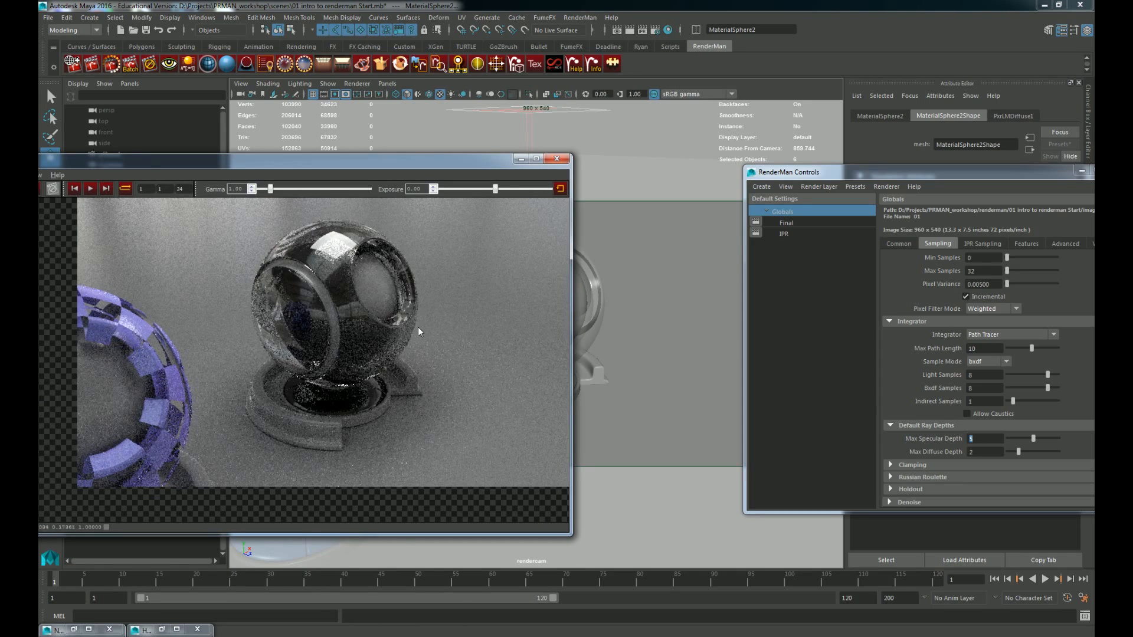
drag(791, 172, 608, 516)
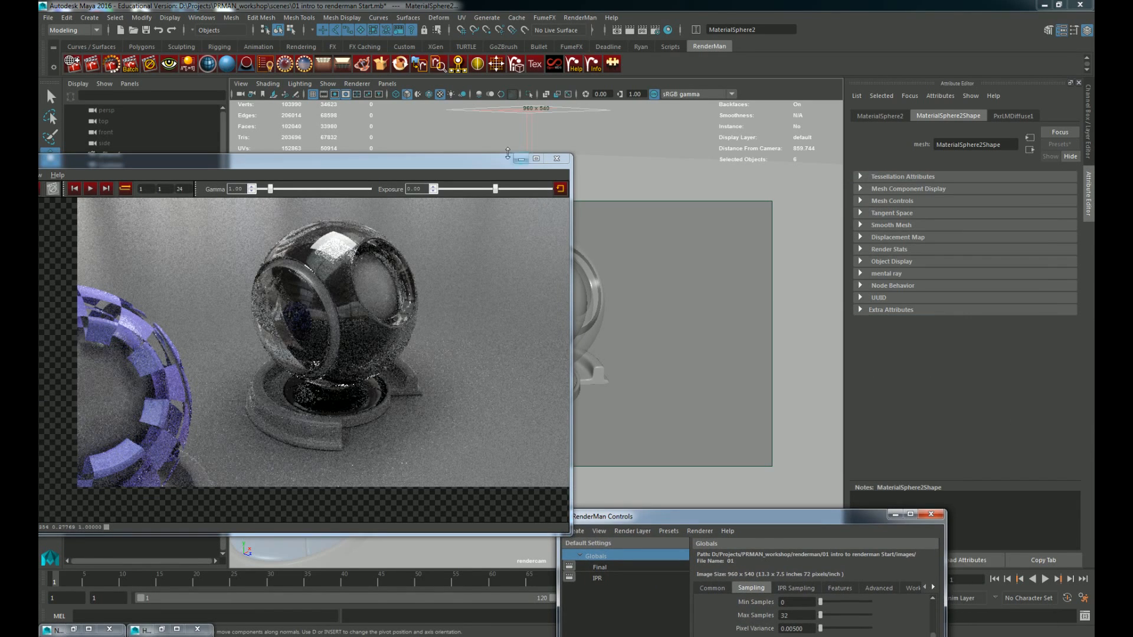
drag(507, 154, 377, 158)
click(531, 295)
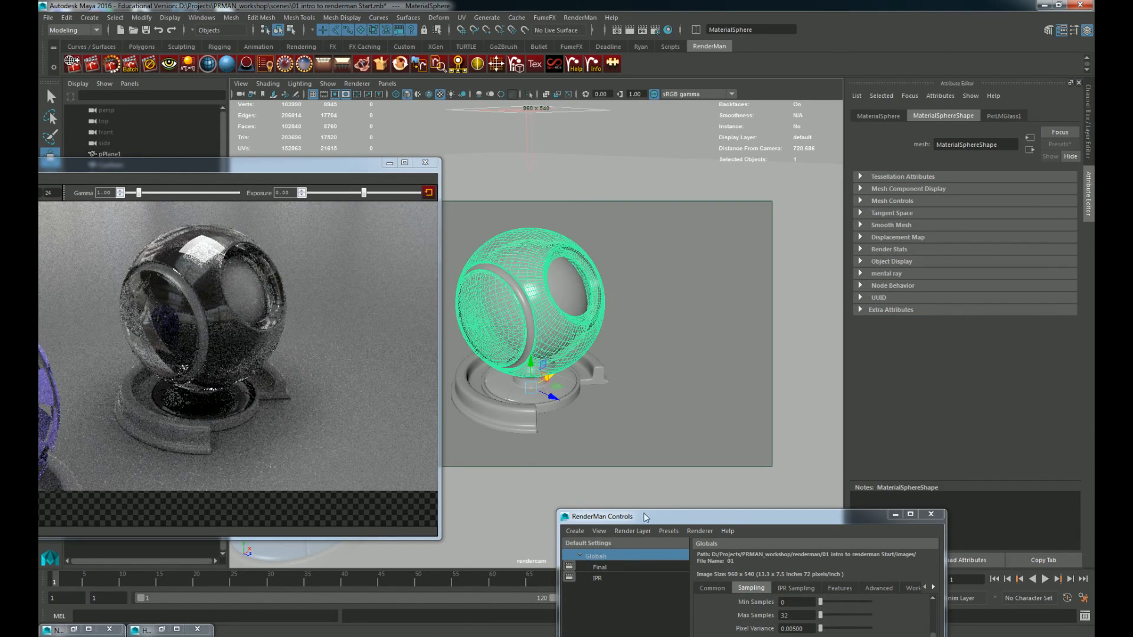
Step: Set the default ray depths to max specular depth 7 and max diffuse depth 3
drag(648, 522, 530, 216)
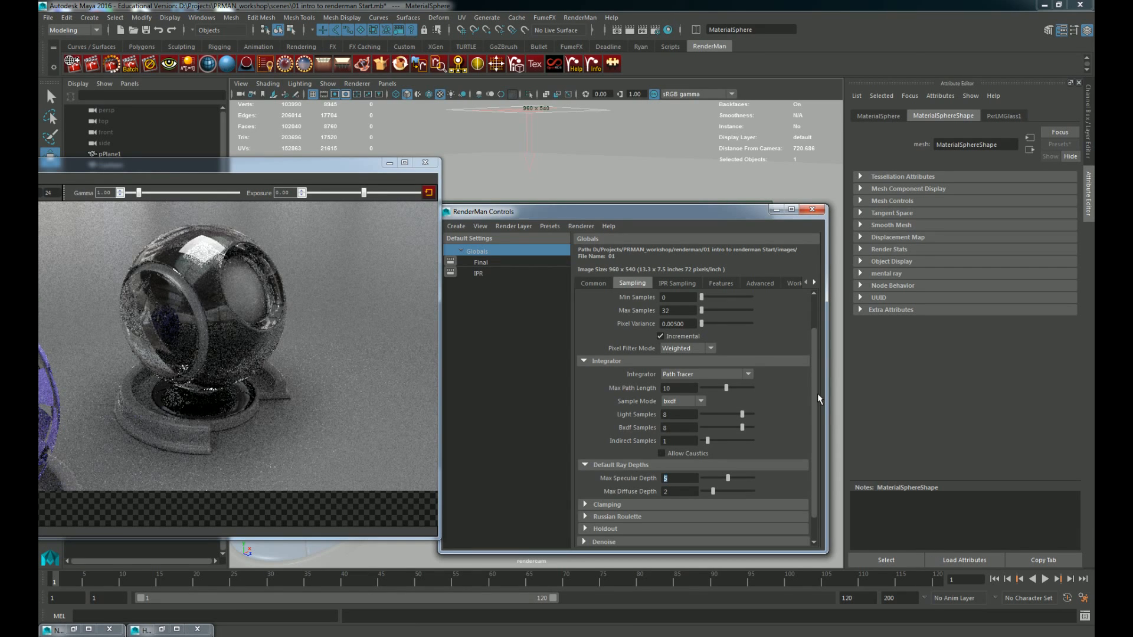
text(7)
key(Tab)
text(3)
key(Return)
click(363, 420)
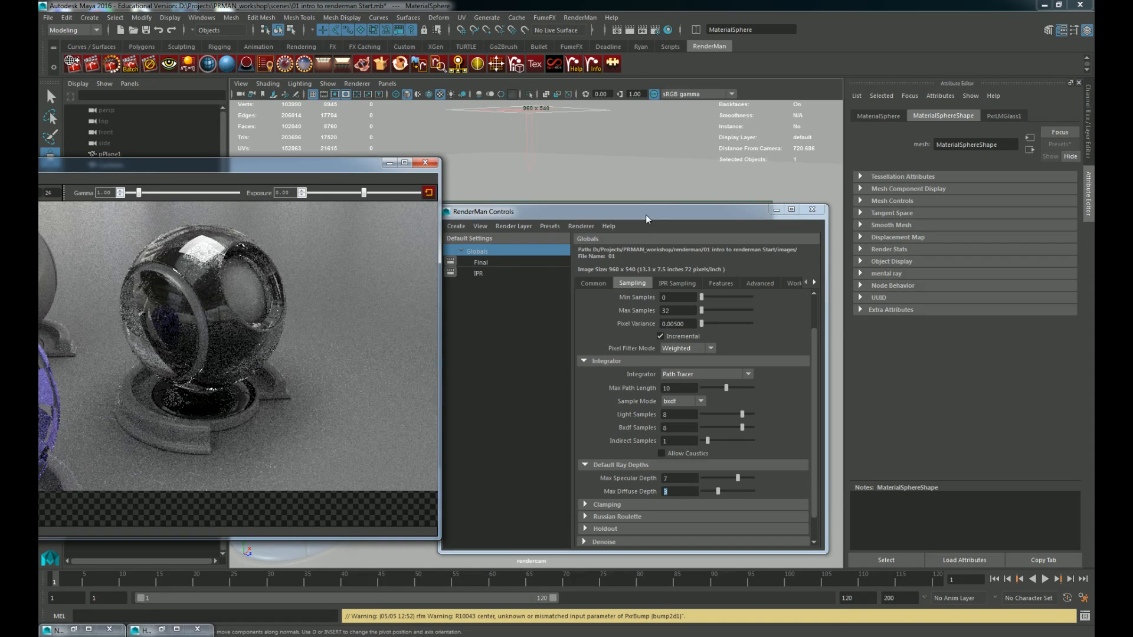
Step: Assign the existing PxrLMGlass1 material to the GrayBackground inner sphere of the glass shader ball
drag(646, 220, 639, 446)
click(573, 292)
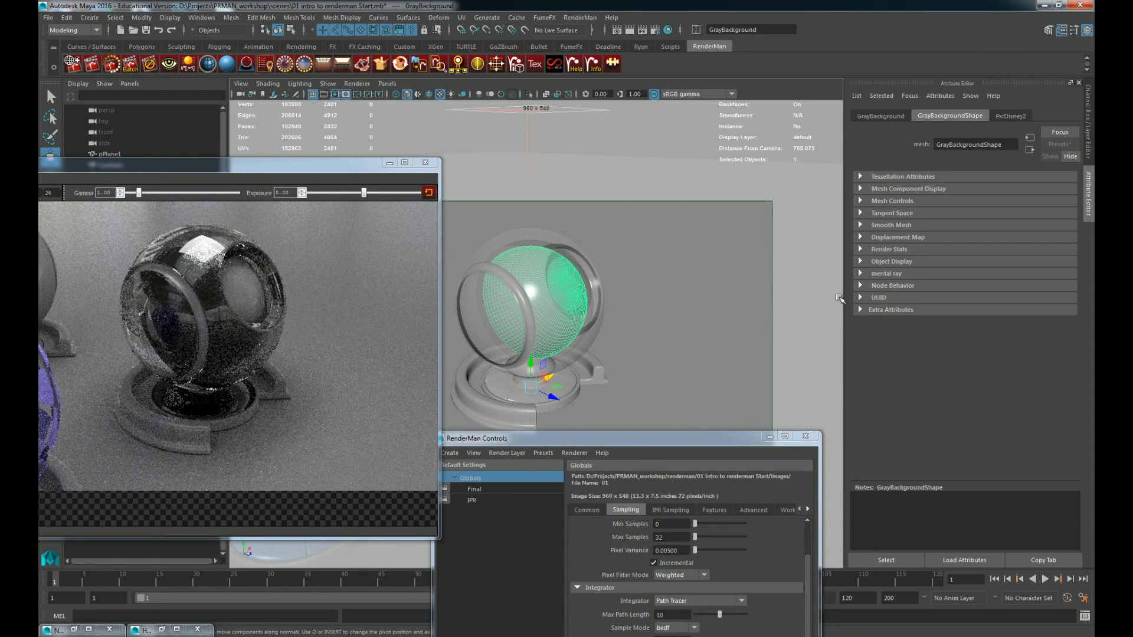
right_click(575, 286)
right_drag(571, 290, 578, 584)
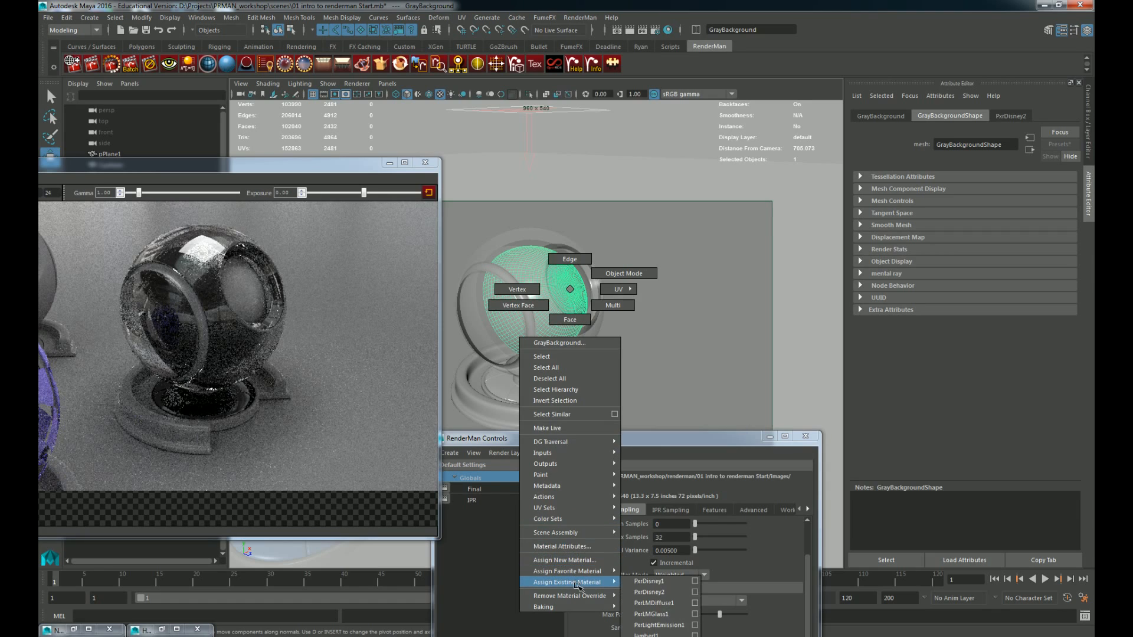
right_drag(651, 583, 658, 615)
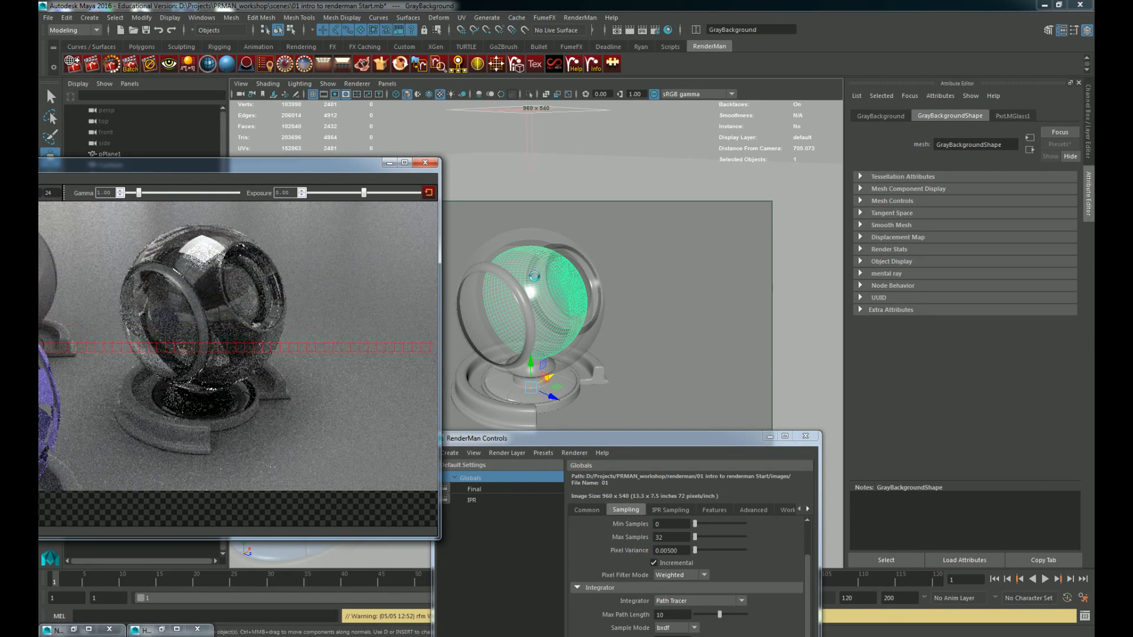
Step: Delete the GrayInlay rings from the glass shader ball and check the interactive render
click(596, 290)
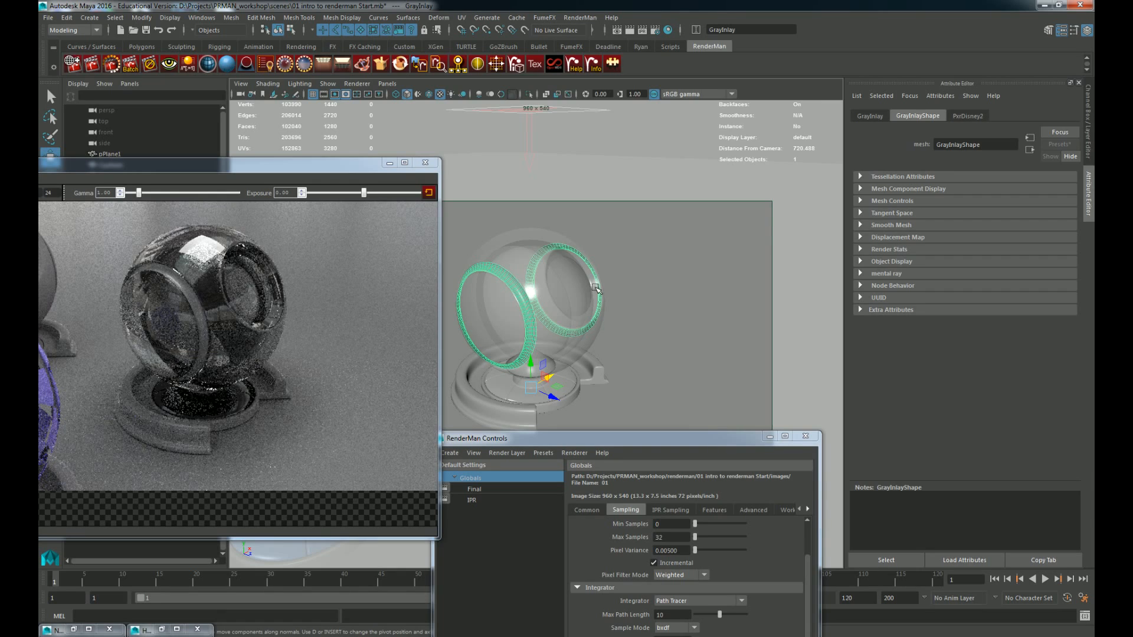
key(Delete)
click(311, 307)
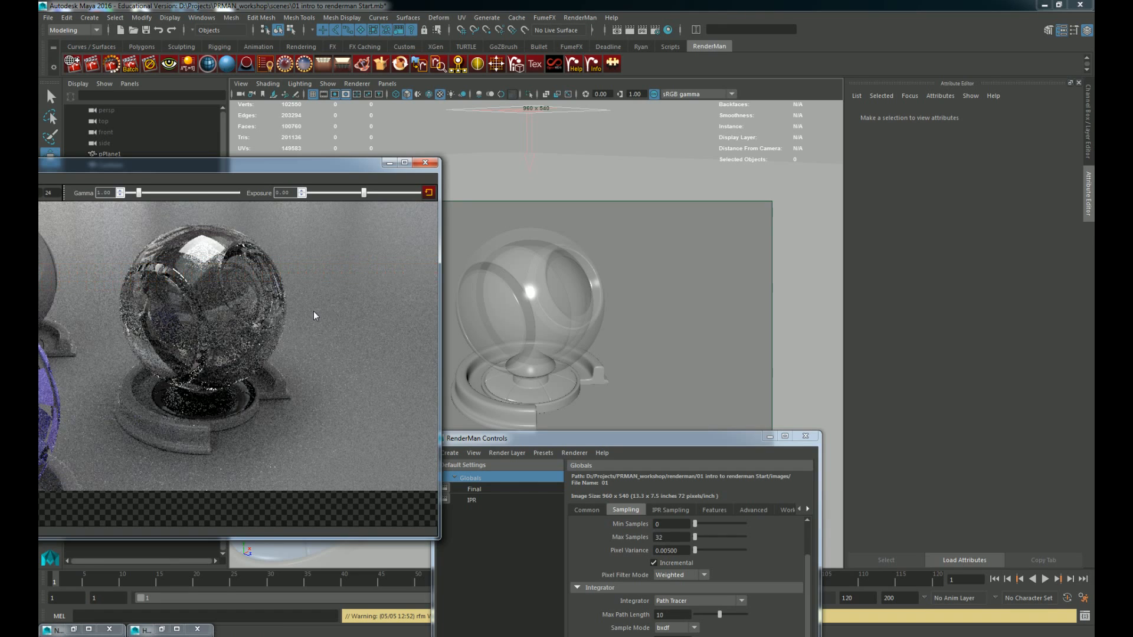
Step: Uncover the ray depth settings and show the PxrLMGlass1 attributes of the outer MaterialSphere
drag(601, 442, 544, 326)
click(535, 262)
click(1023, 113)
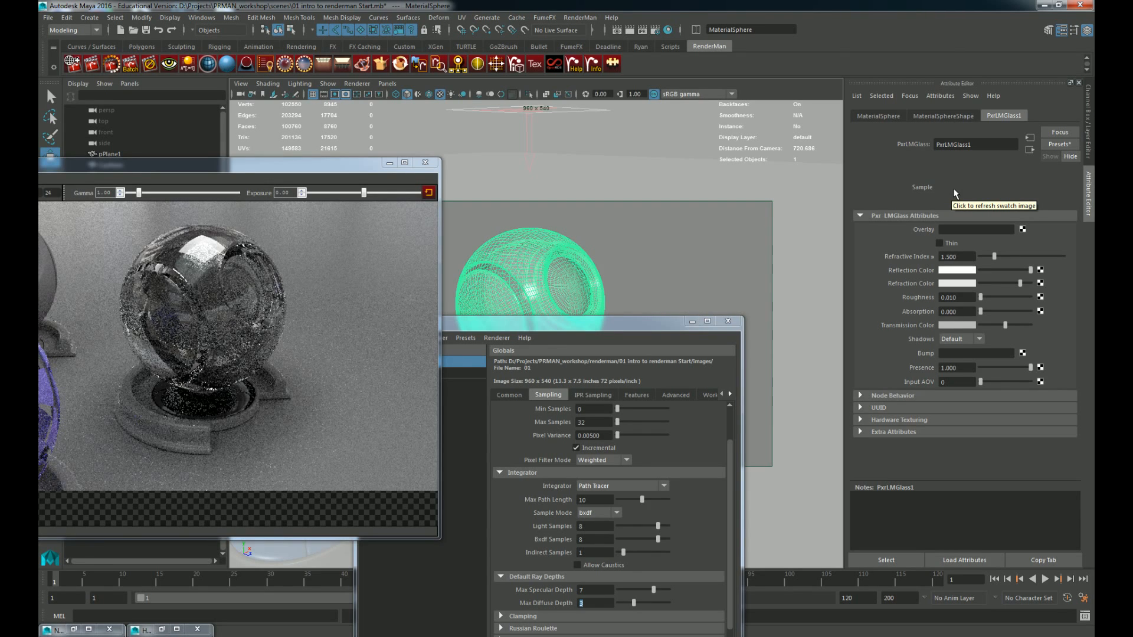
Step: Try the Thin option on PxrLMGlass1, check the render, and turn the option off again
click(939, 243)
click(270, 321)
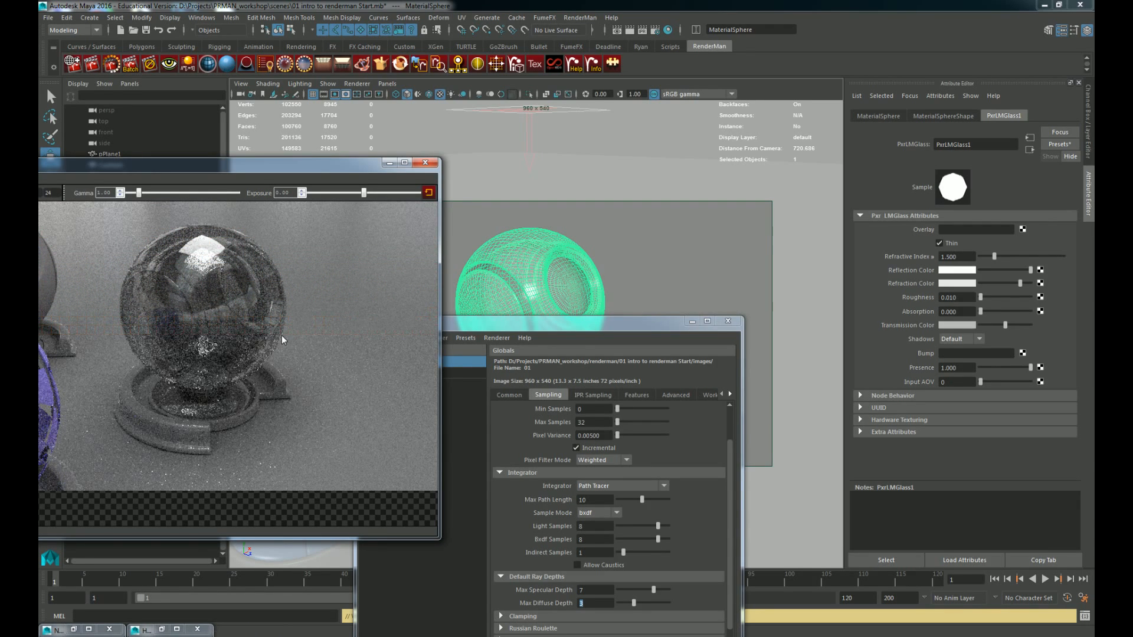
click(940, 243)
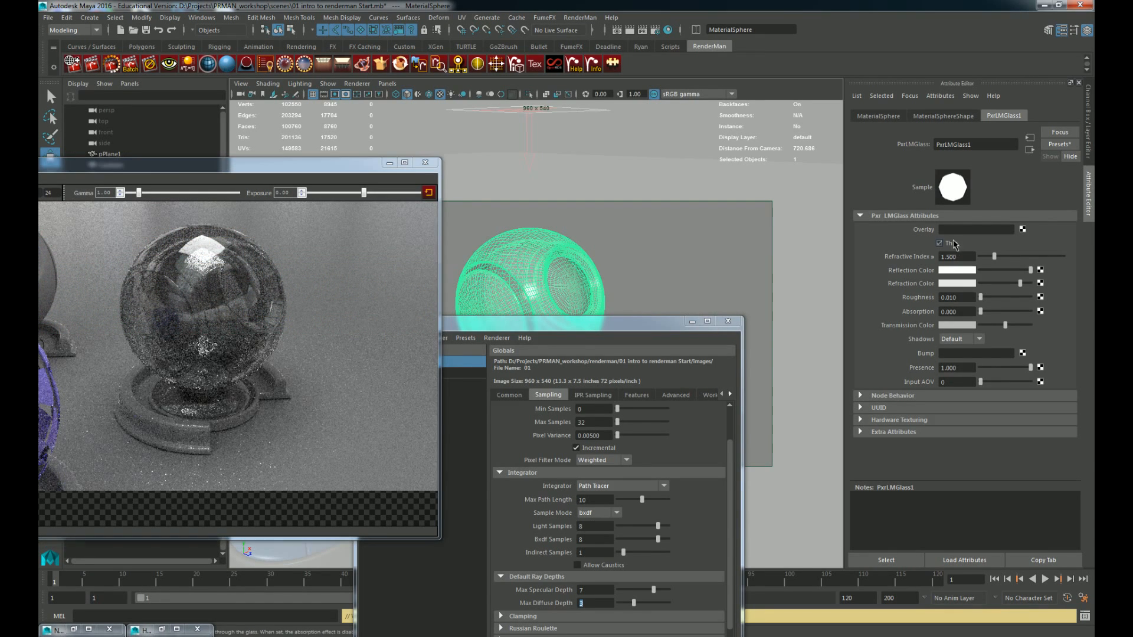
click(281, 315)
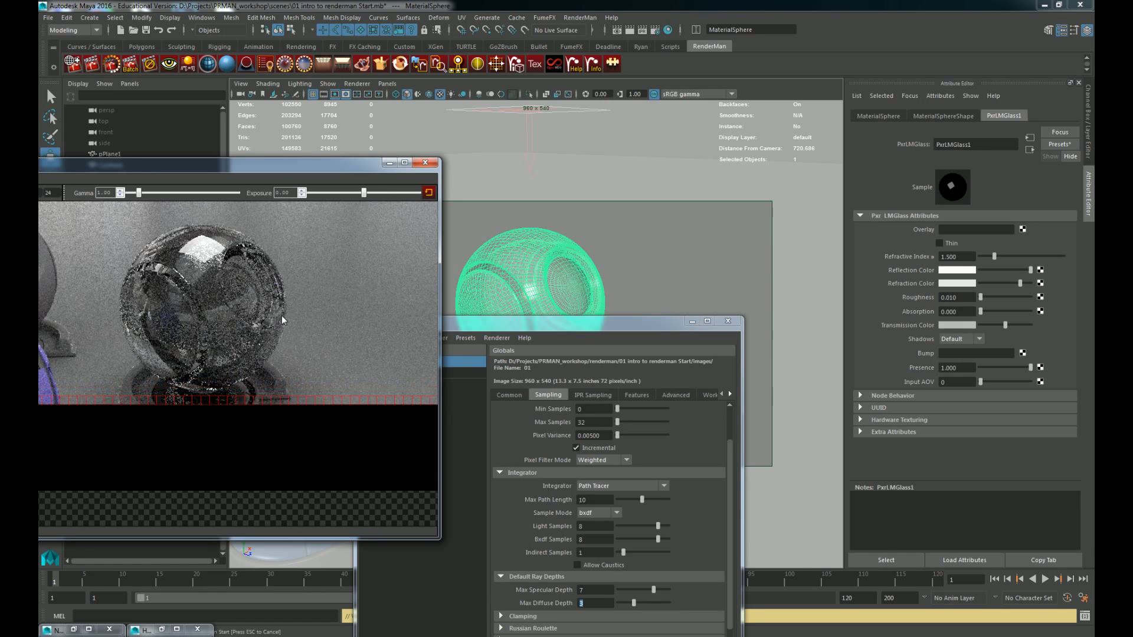
Step: Examine the material presets available for the refractive index of PxrLMGlass1 without choosing one
click(933, 257)
click(916, 246)
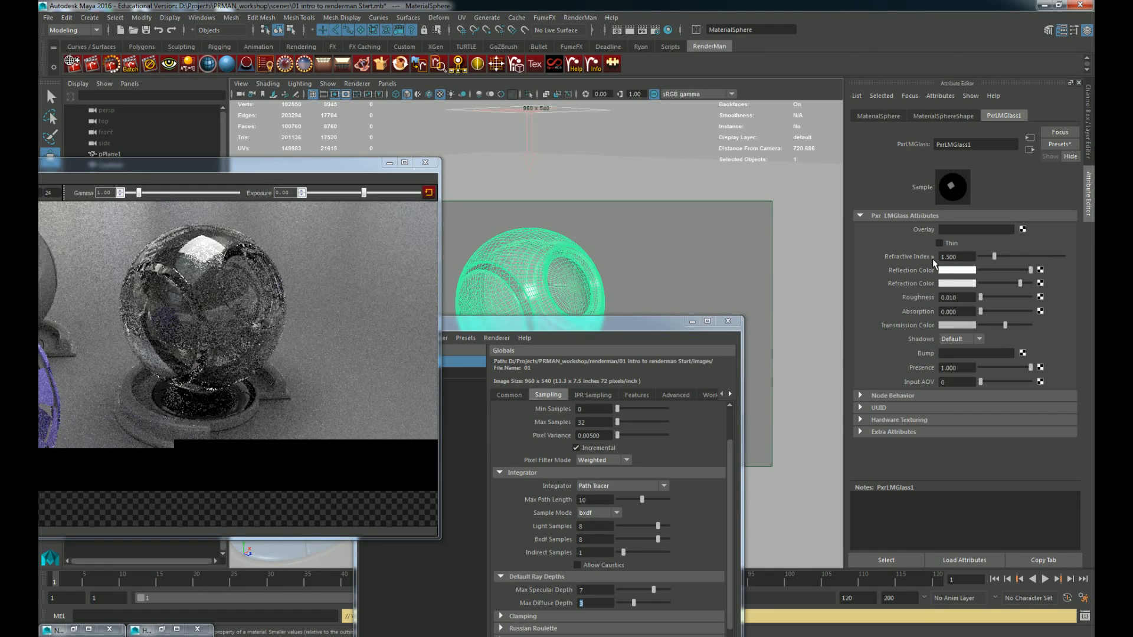
click(933, 257)
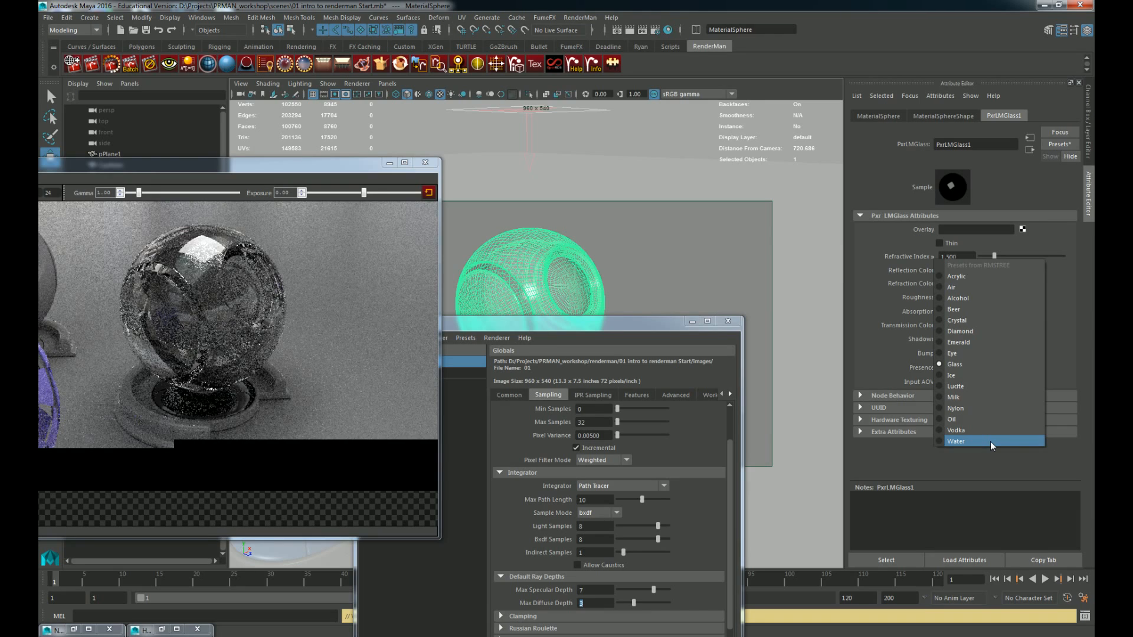
click(1050, 199)
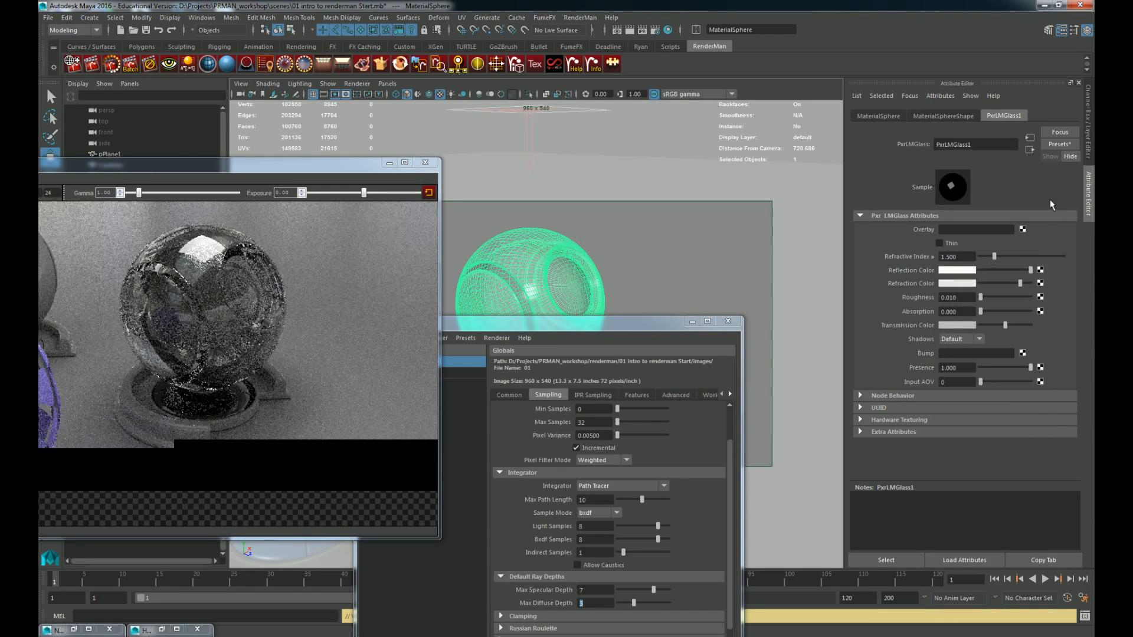
Step: Try the Depression_Glass preset on the PxrLMGlass1 material and check it in the render
click(1057, 144)
click(1056, 144)
click(1056, 143)
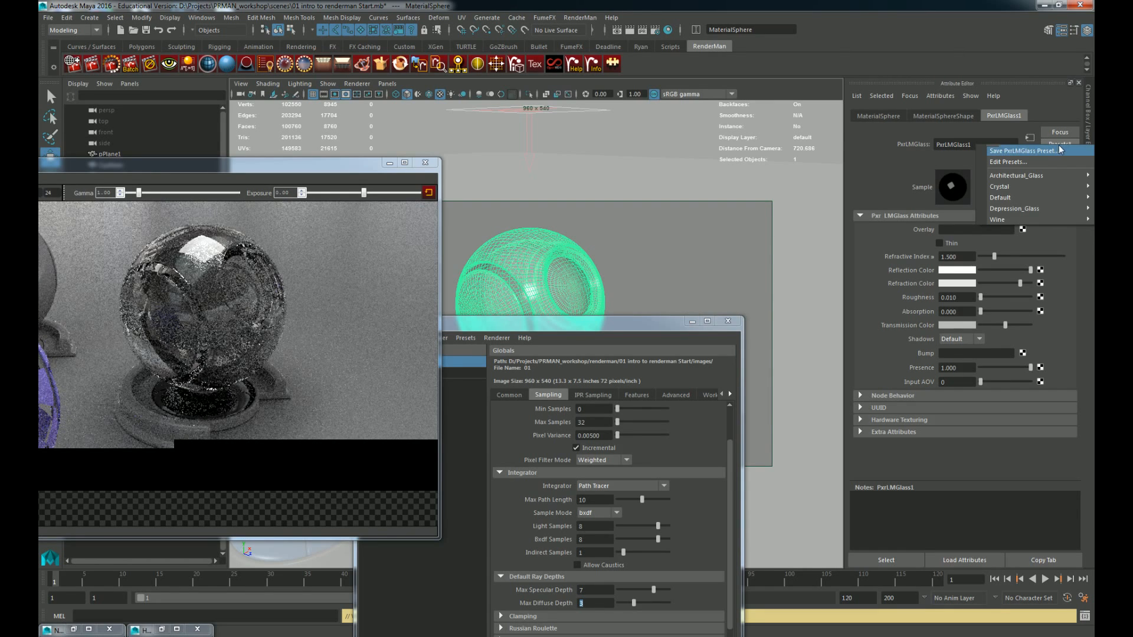
mouse_move(1017, 210)
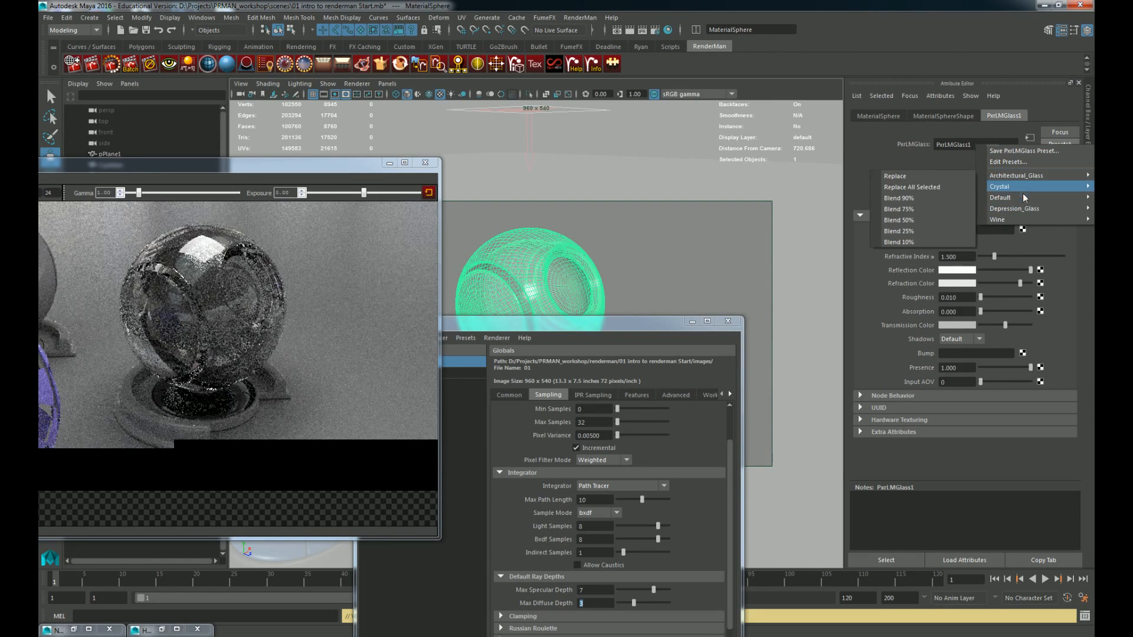
mouse_move(1021, 178)
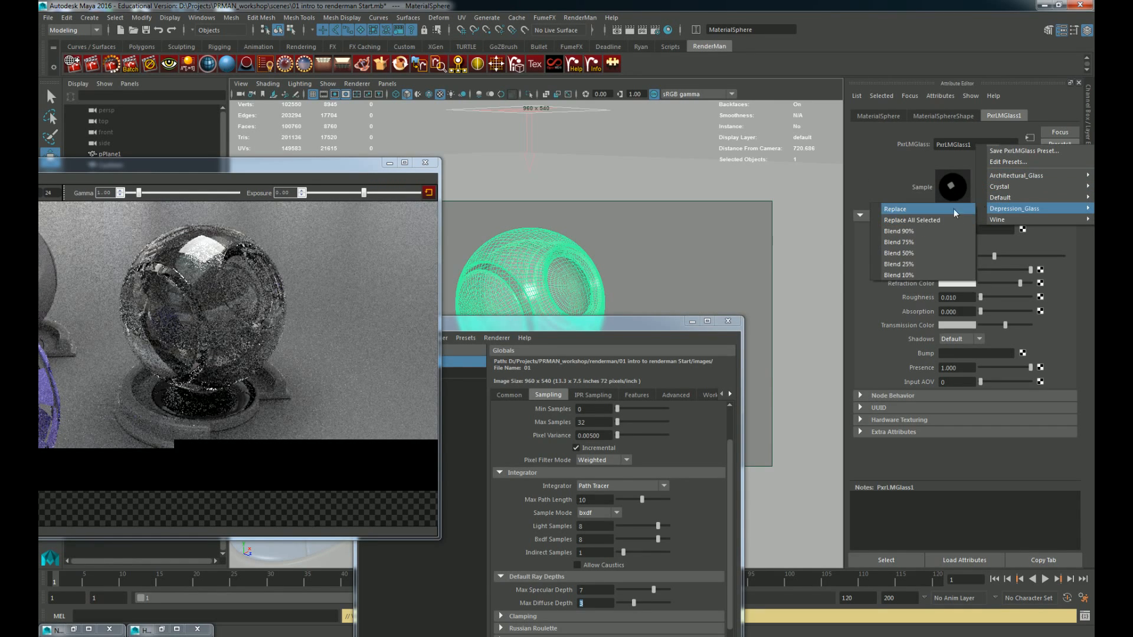
click(940, 222)
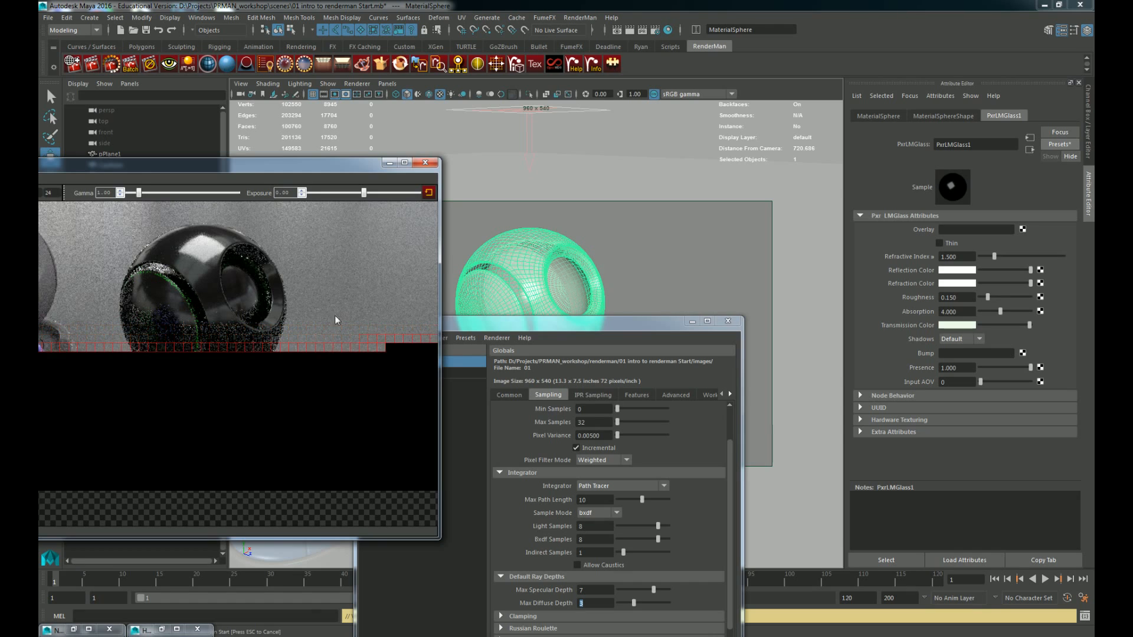
Step: Replace the PxrLMGlass1 settings with the Crystal preset
click(1059, 144)
click(913, 185)
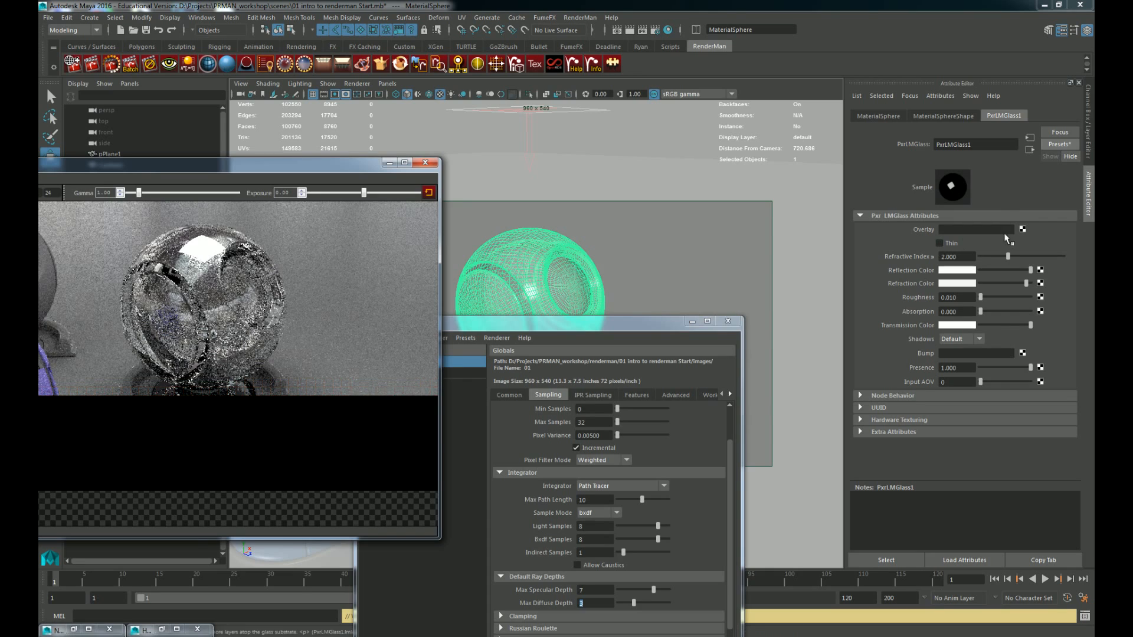
Step: Replace the PxrLMGlass1 settings with the Default preset
click(1059, 144)
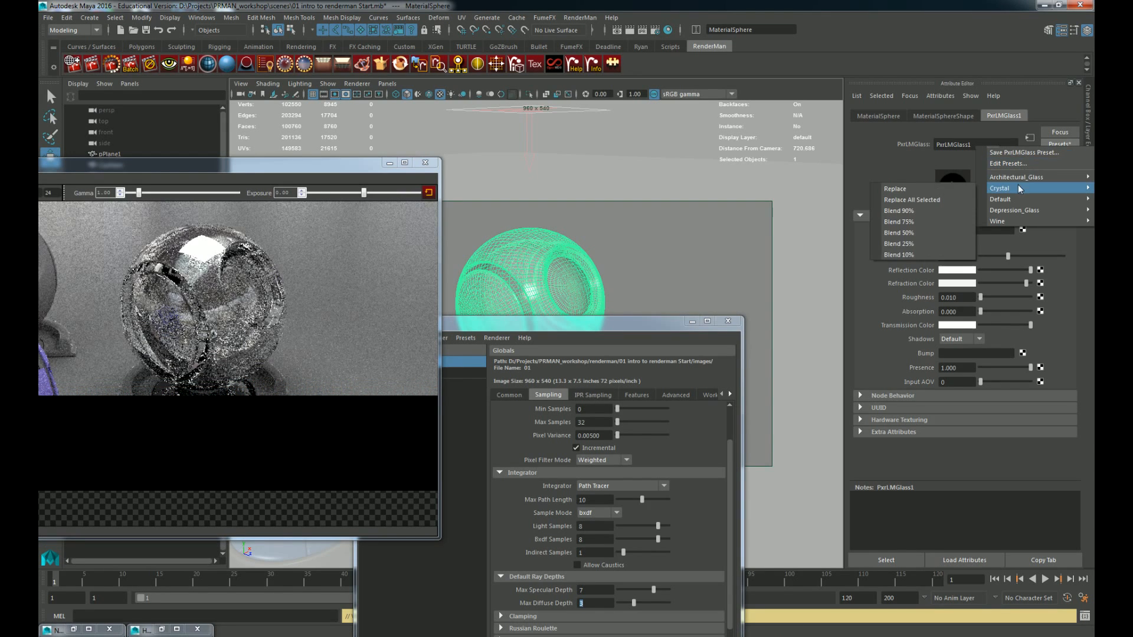
mouse_move(1023, 199)
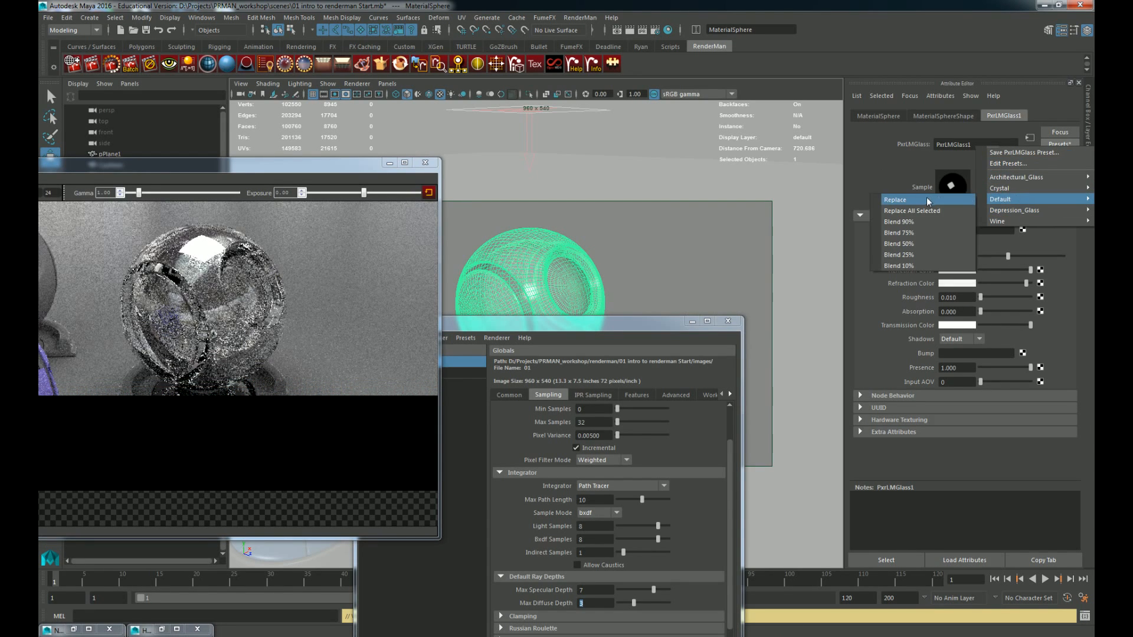
click(918, 210)
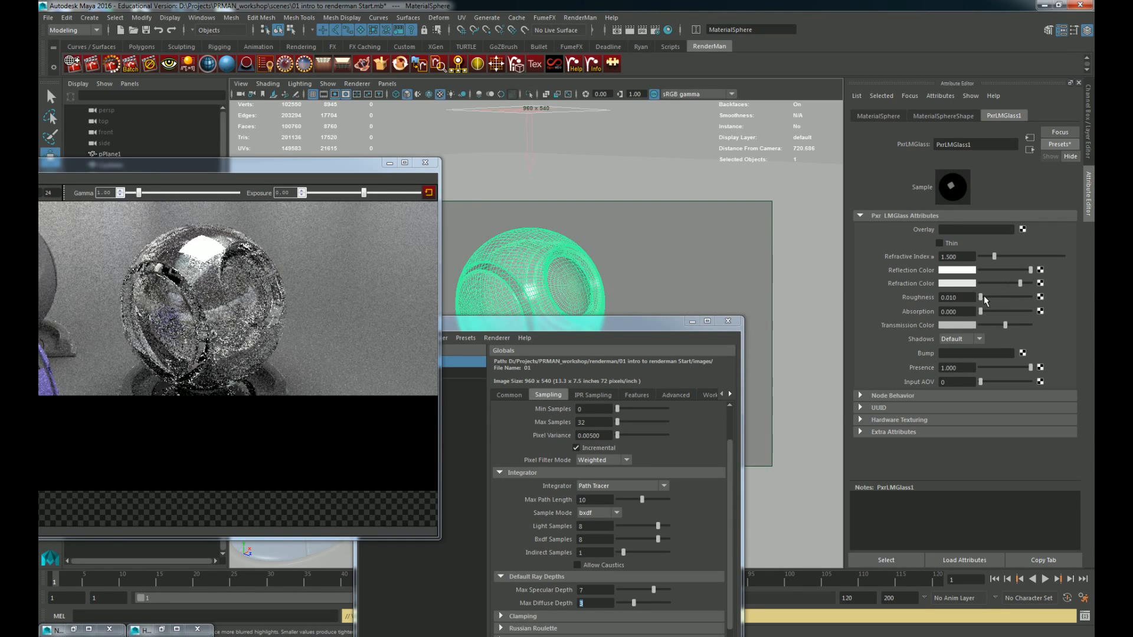
Step: Try a roughness of 0.3 on PxrLMGlass1, check it in the render, and set the roughness to 0
drag(983, 297, 843, 311)
text(.3)
key(Return)
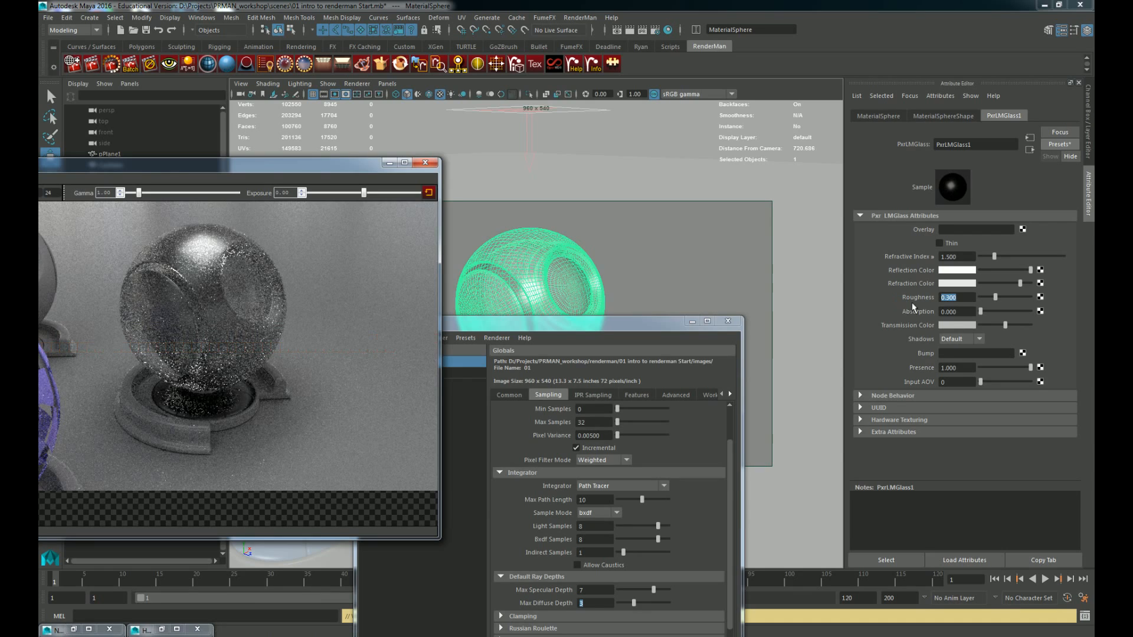
drag(959, 297, 899, 288)
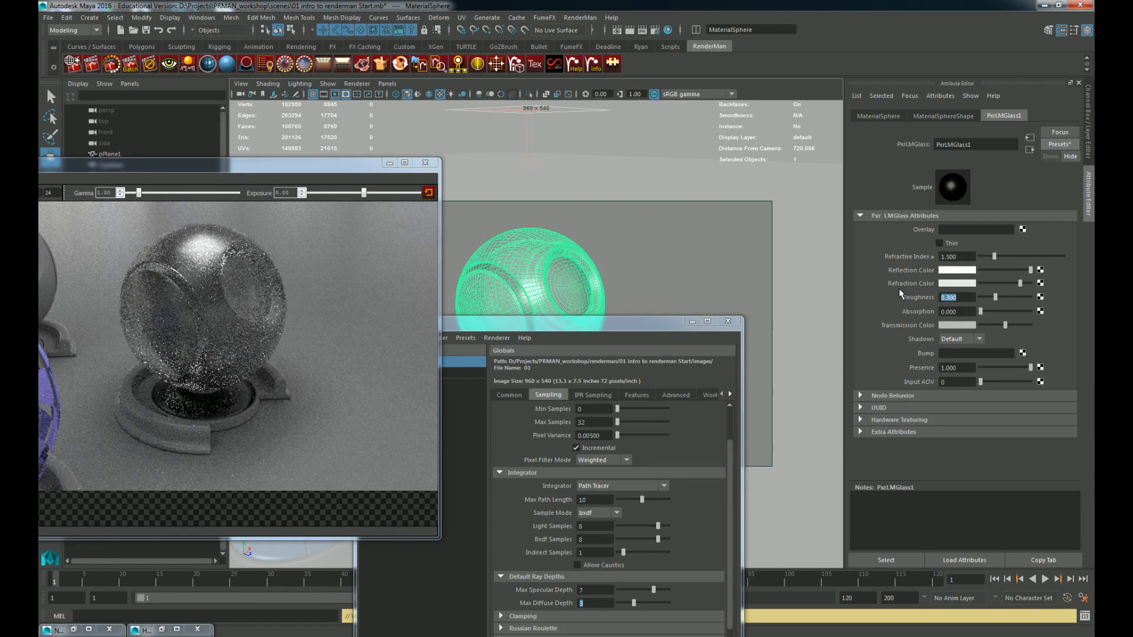
text(0)
key(Return)
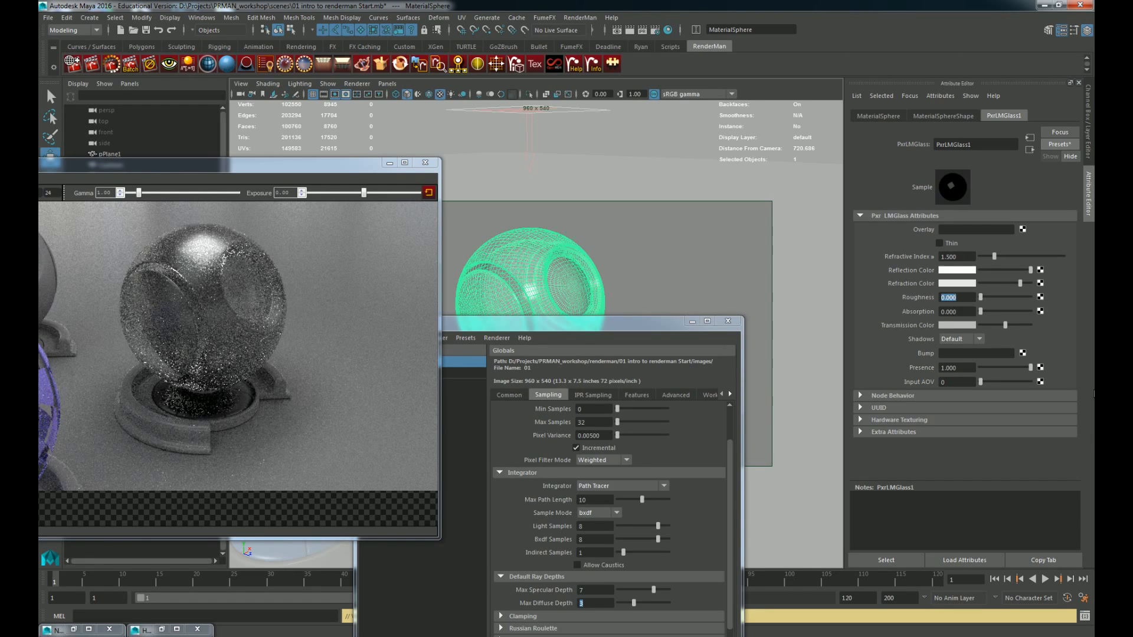
Step: Set the absorption of PxrLMGlass1 to 0.3 and check its effect in the render
key(Tab)
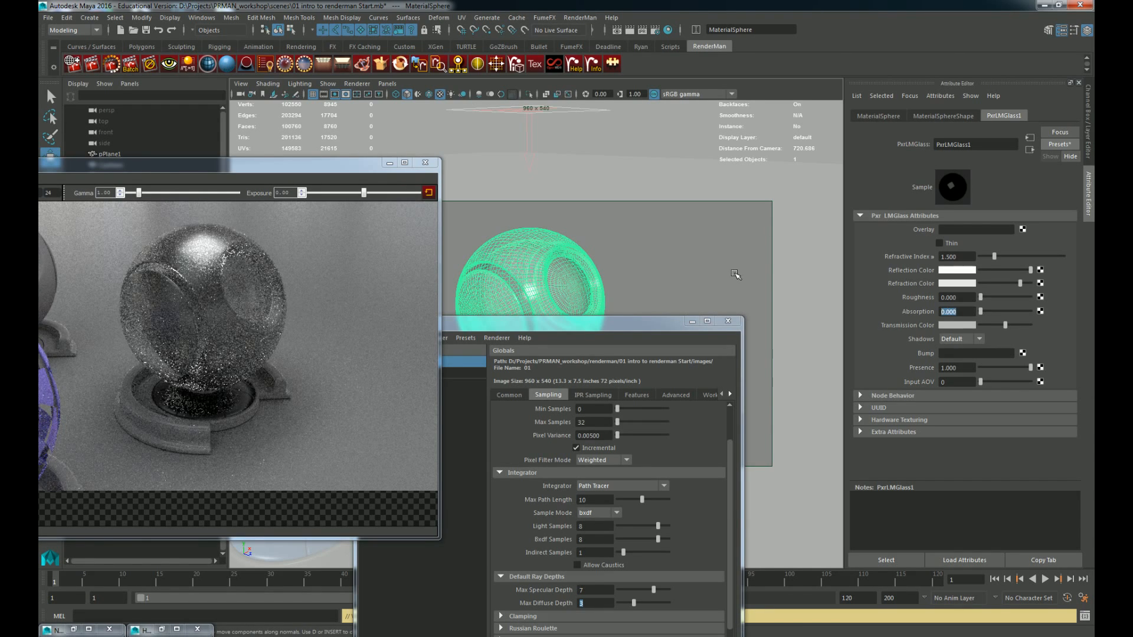
text(0.3)
key(Return)
click(245, 283)
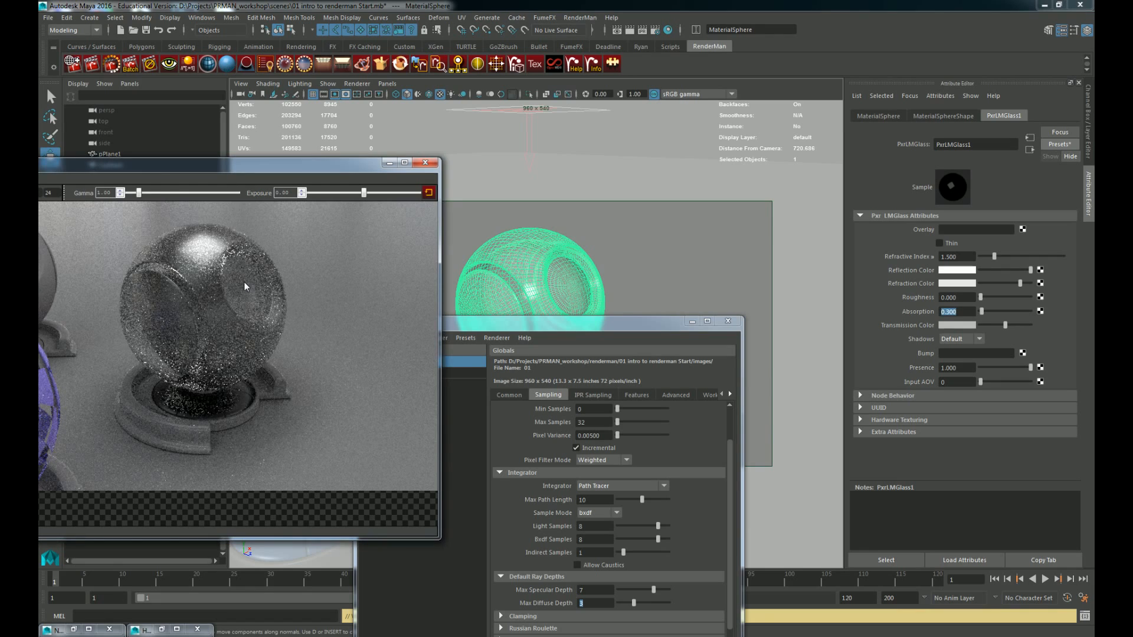
key(ctrl+r)
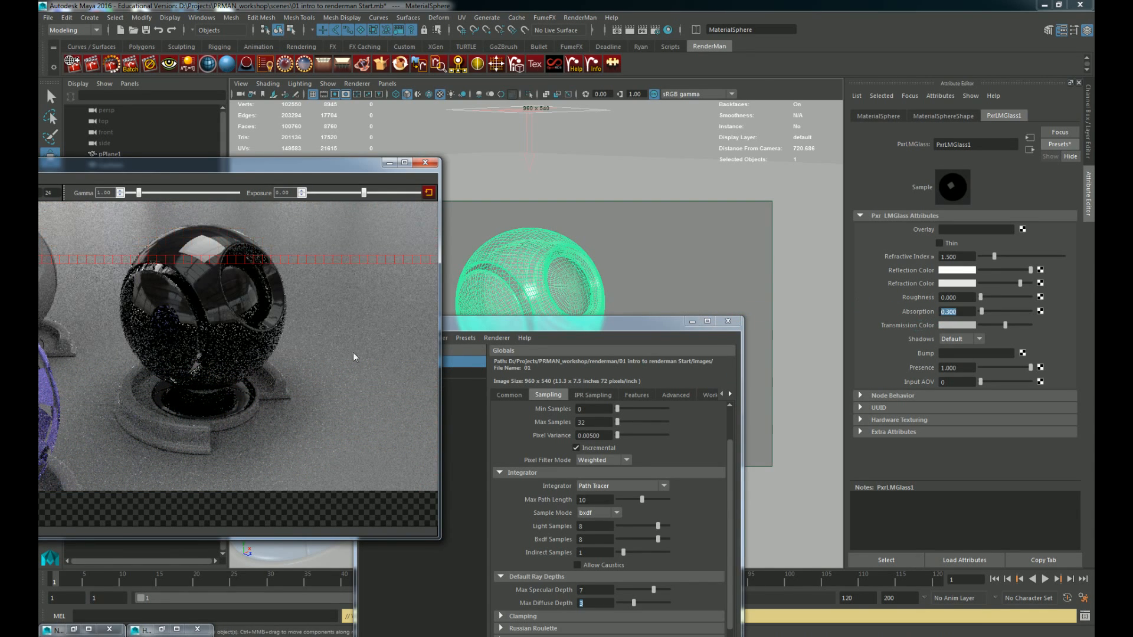
Step: Try a red transmission color on PxrLMGlass1 with absorption values of 0.1 and 0.25
click(973, 327)
click(930, 299)
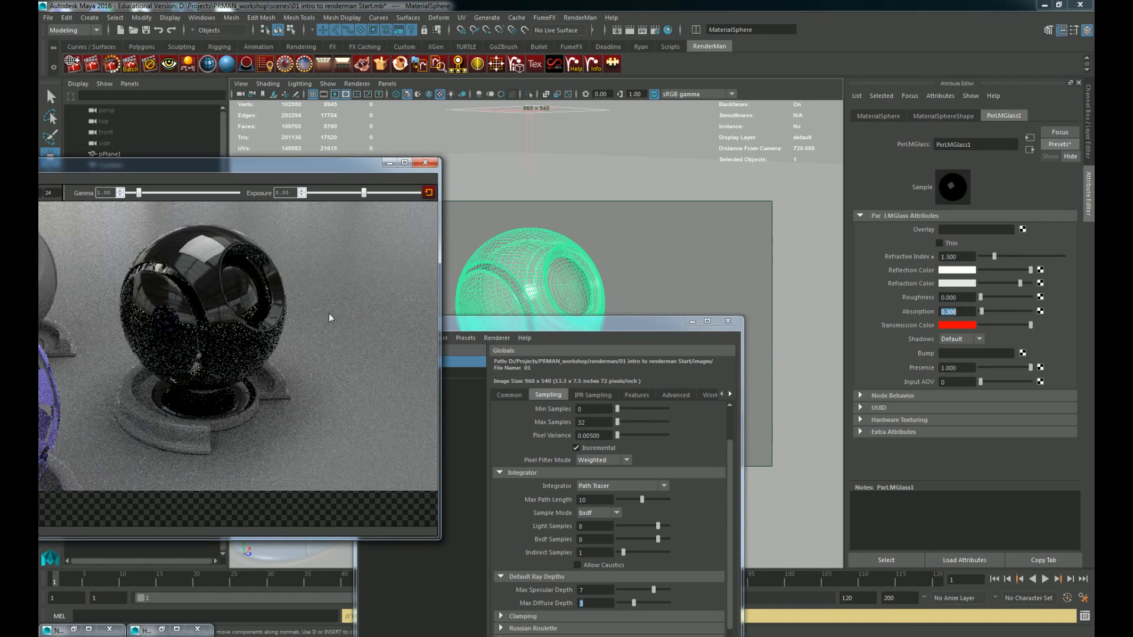
key(BackSpace)
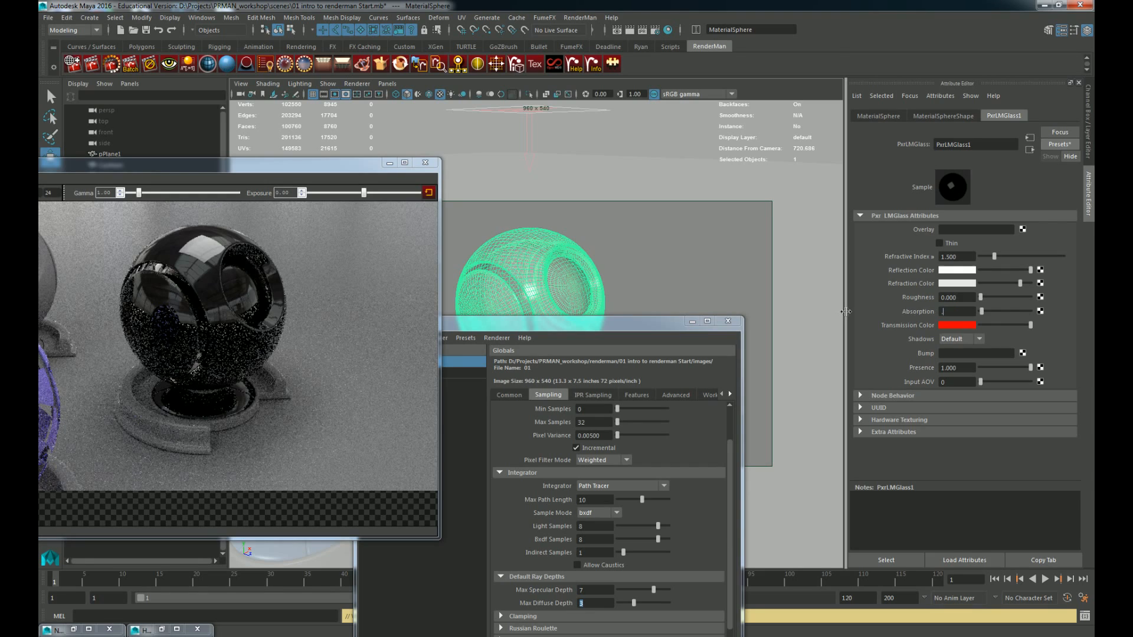
text(0.1)
key(Return)
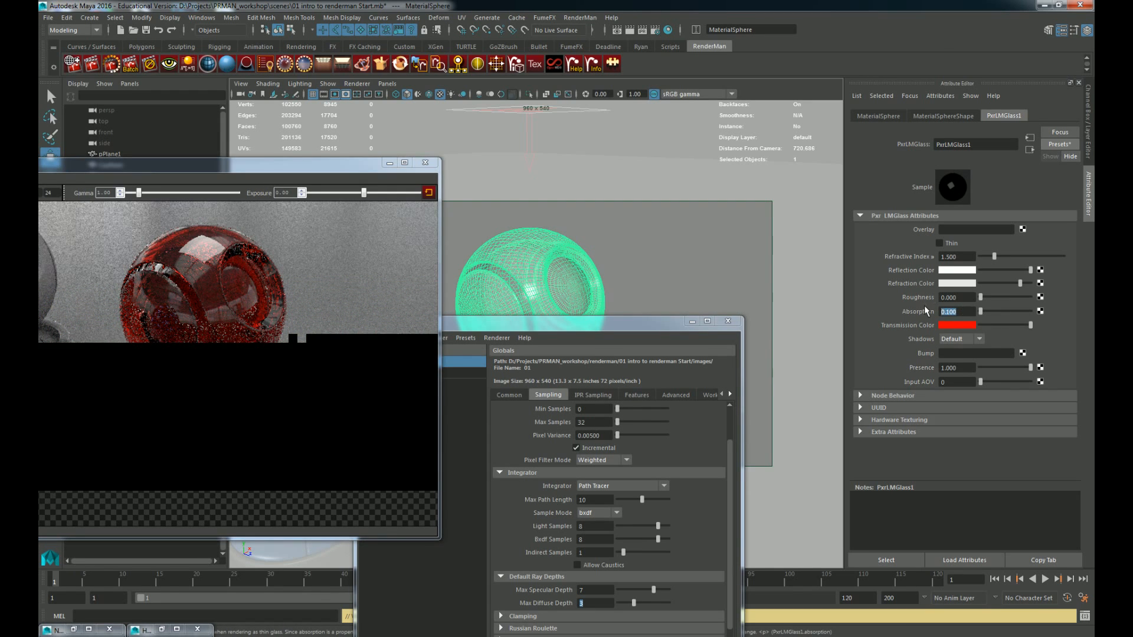
mouse_move(924, 307)
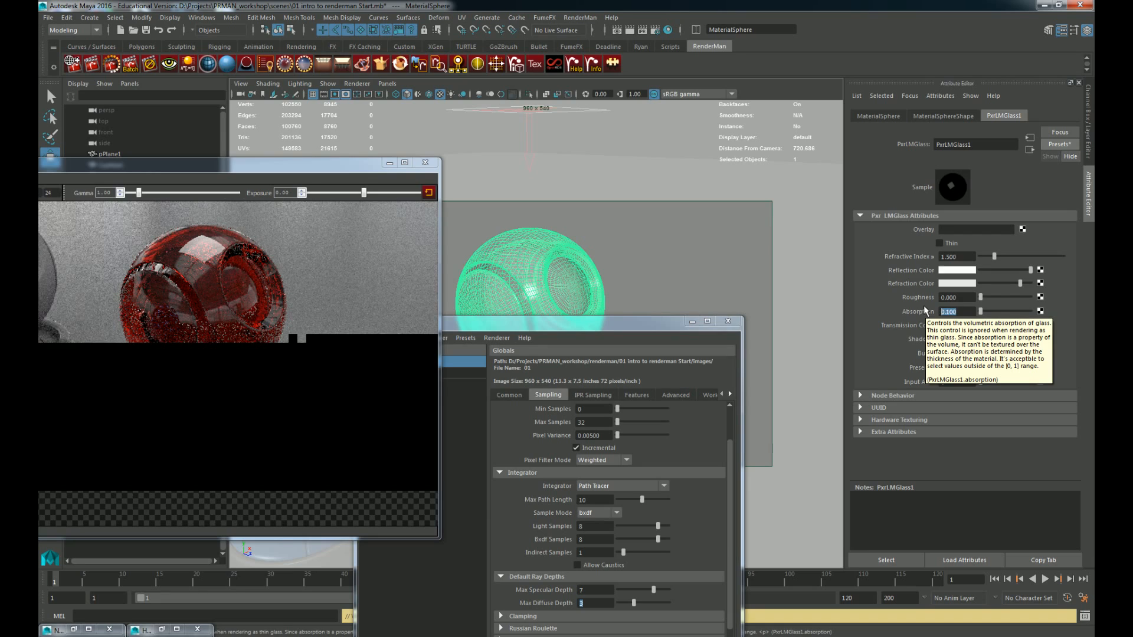
key(Return)
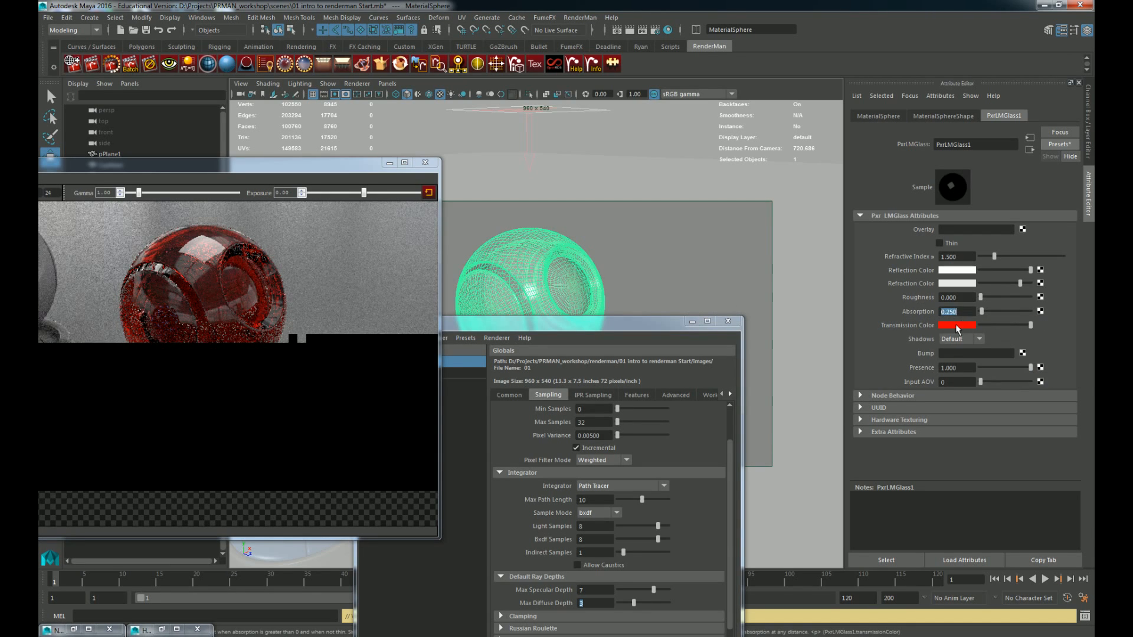
Step: Change the transmission color of PxrLMGlass1 to teal and reduce the absorption to 0.01, checking the render
click(956, 325)
drag(926, 355, 963, 387)
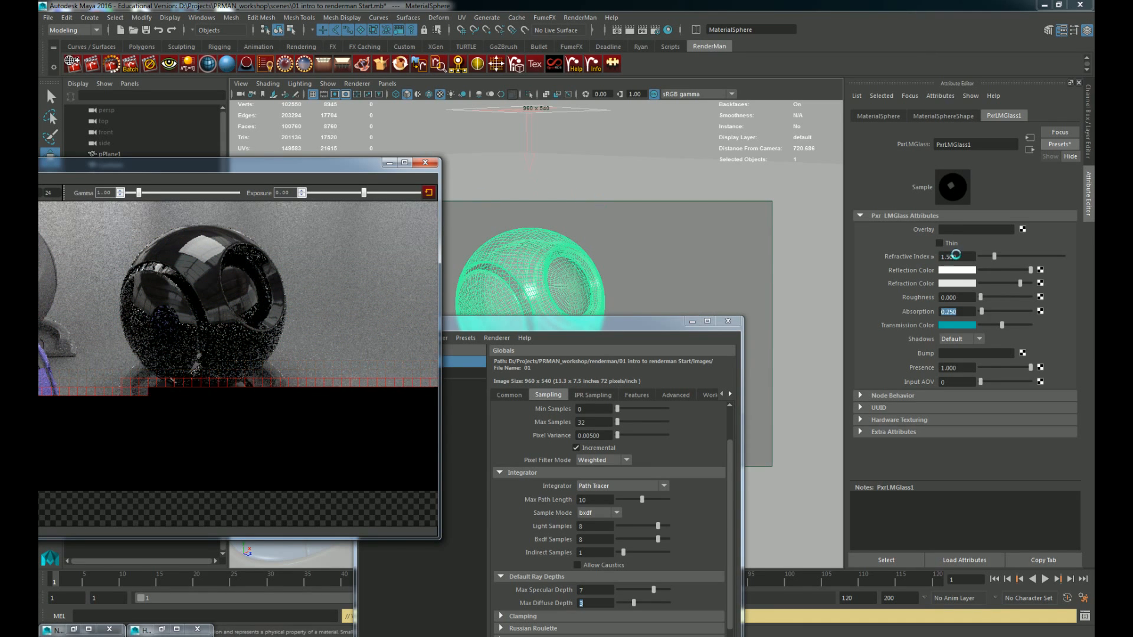
click(969, 312)
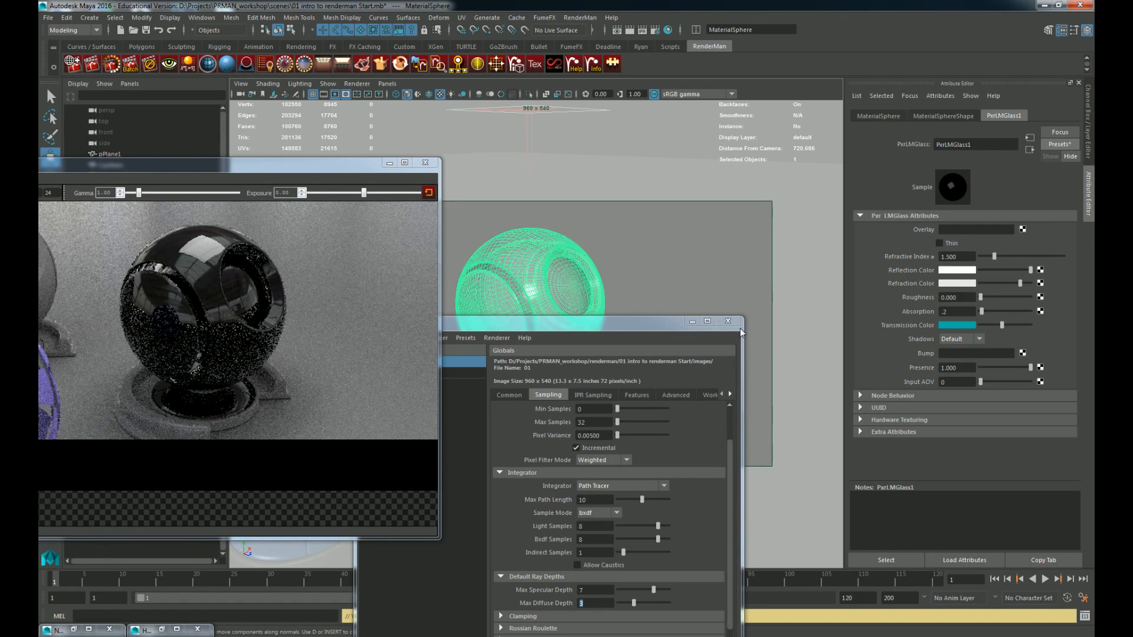
click(240, 344)
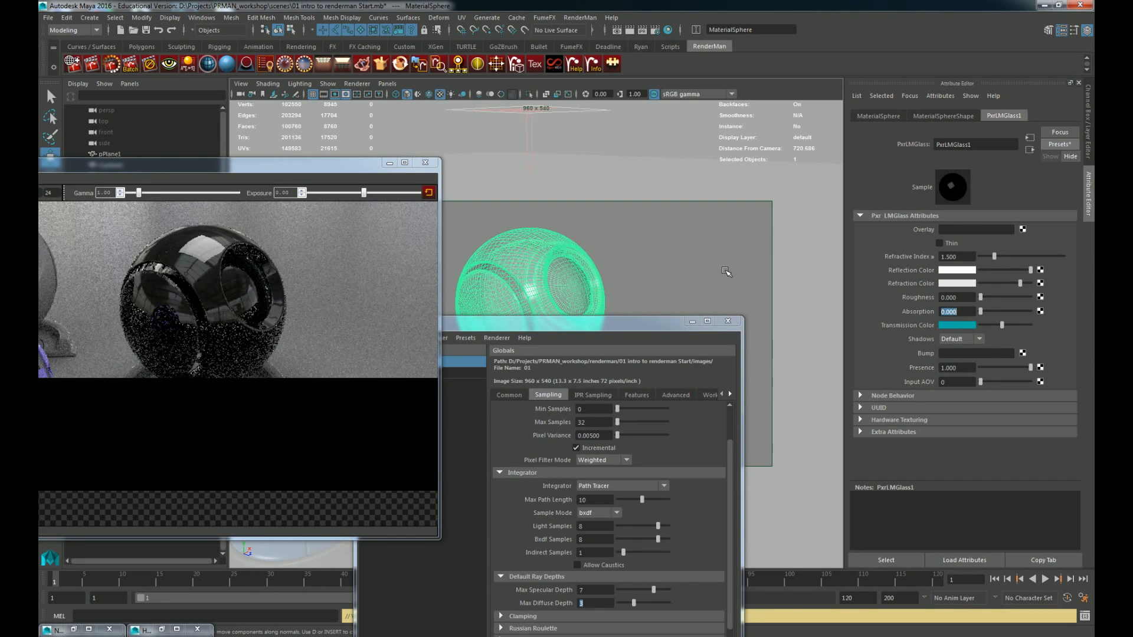
click(388, 303)
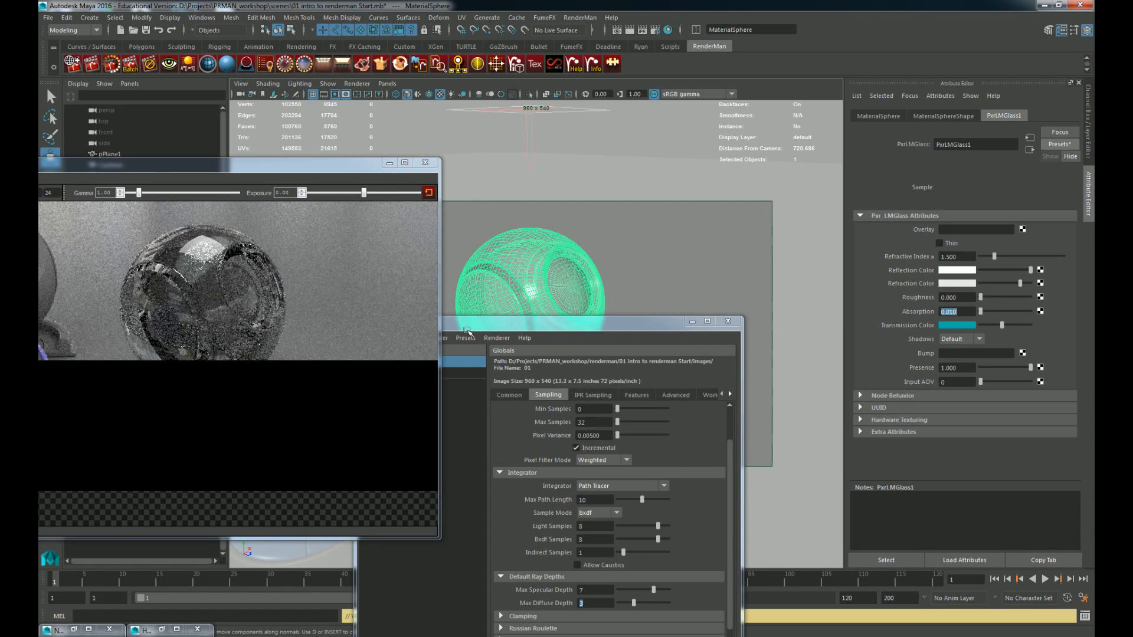
click(250, 313)
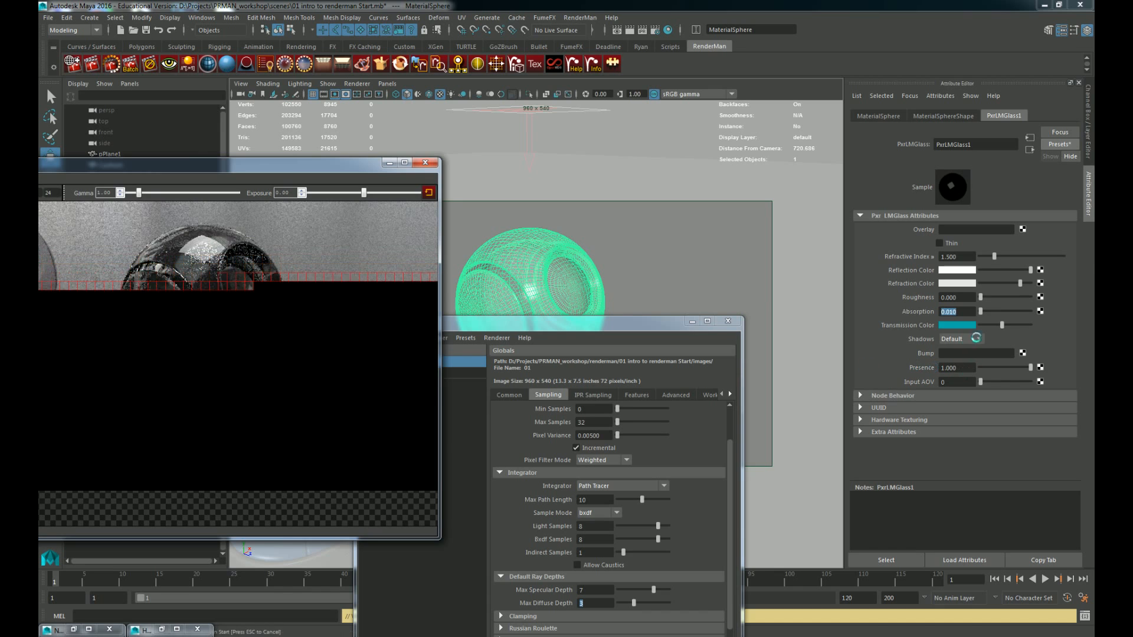
Step: Brighten the teal transmission color of PxrLMGlass1 and inspect the rendered glass ball up close and as a whole
click(1007, 325)
mouse_move(1008, 325)
mouse_down()
mouse_move(1030, 325)
mouse_move(1016, 325)
mouse_up()
scroll(189, 361, up, 5)
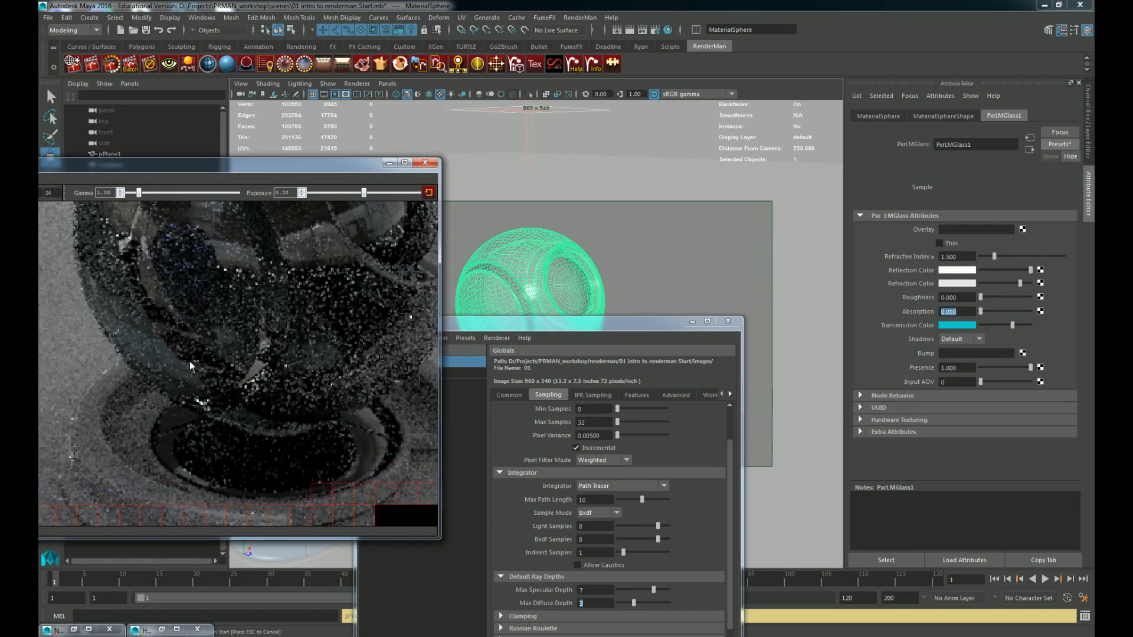
scroll(171, 317, down, 8)
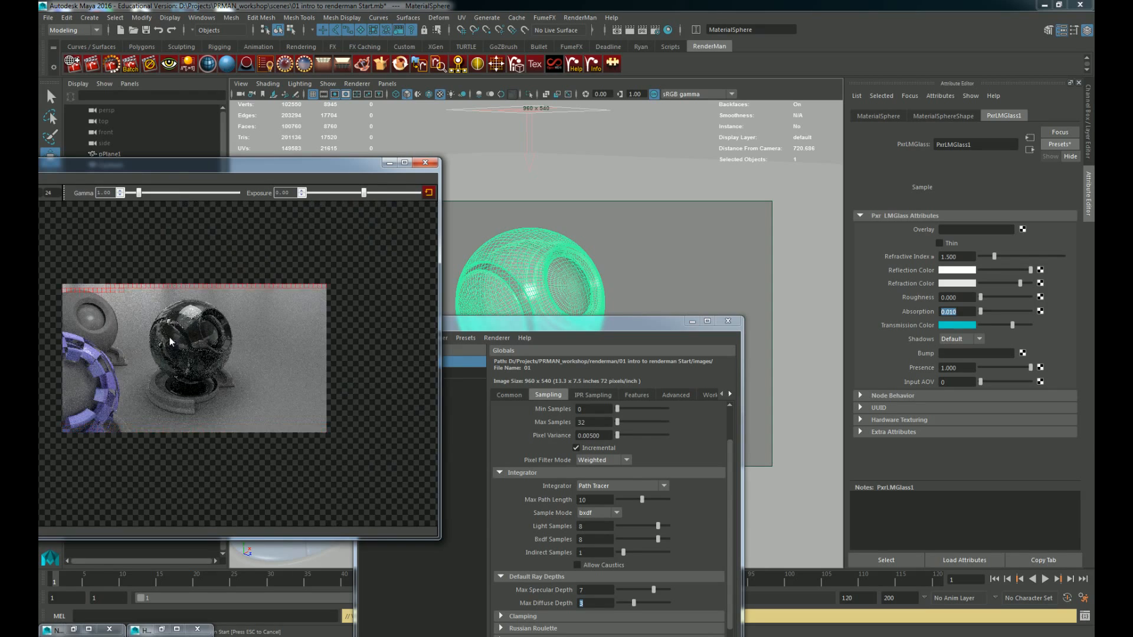
scroll(169, 338, up, 5)
scroll(207, 337, up, 2)
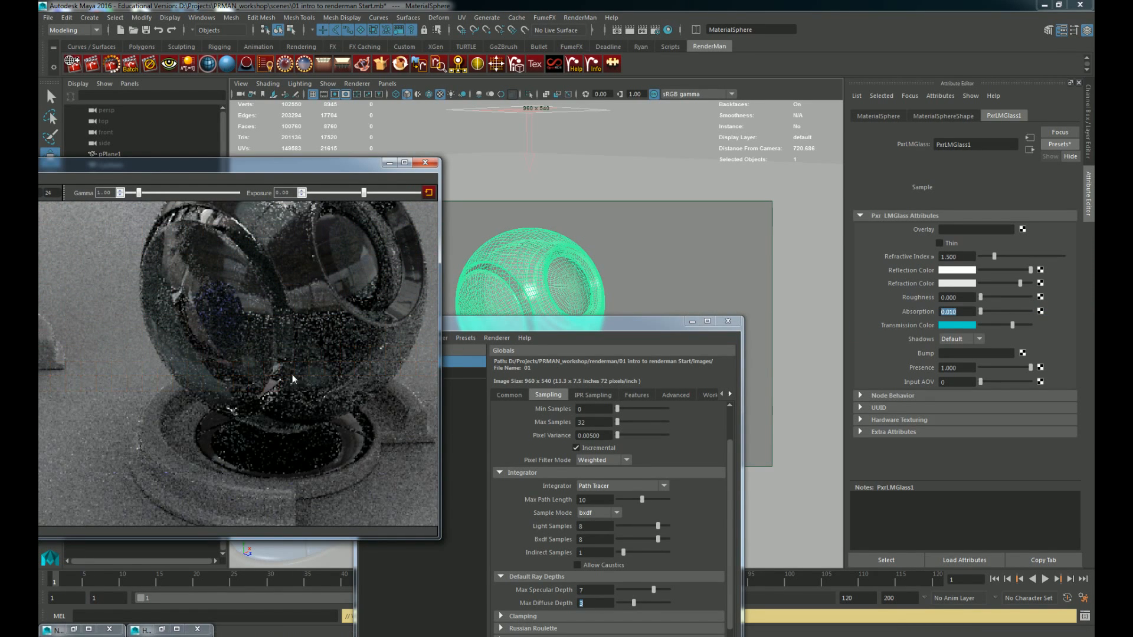
scroll(329, 328, down, 3)
scroll(274, 334, up, 3)
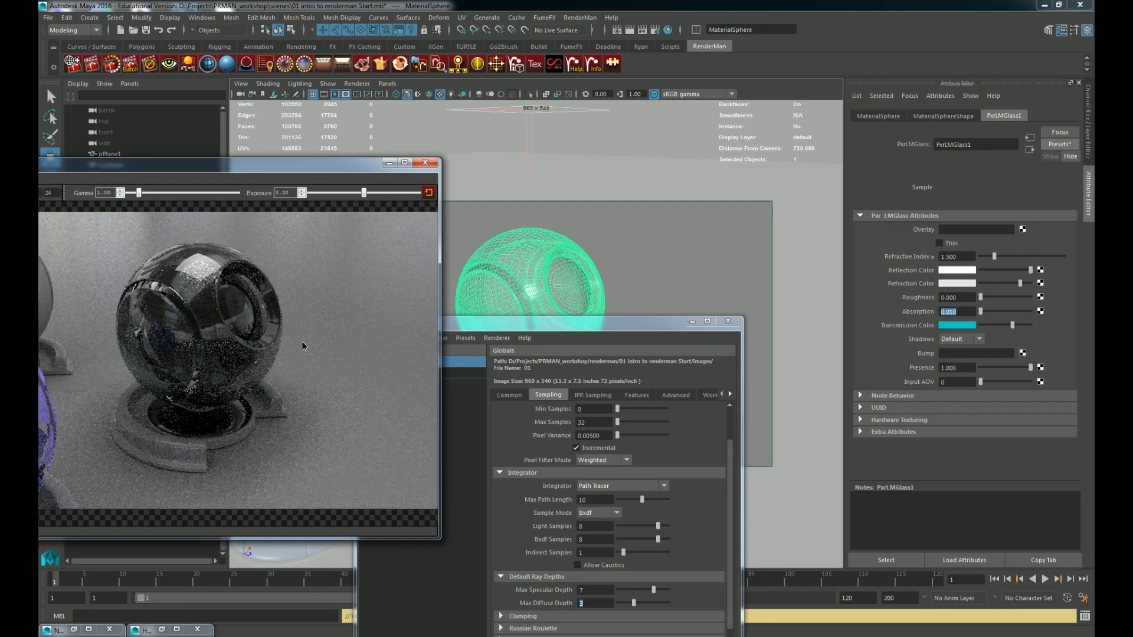
Step: Review the available Shadows options of PxrLMGlass1 without changing the setting
click(979, 340)
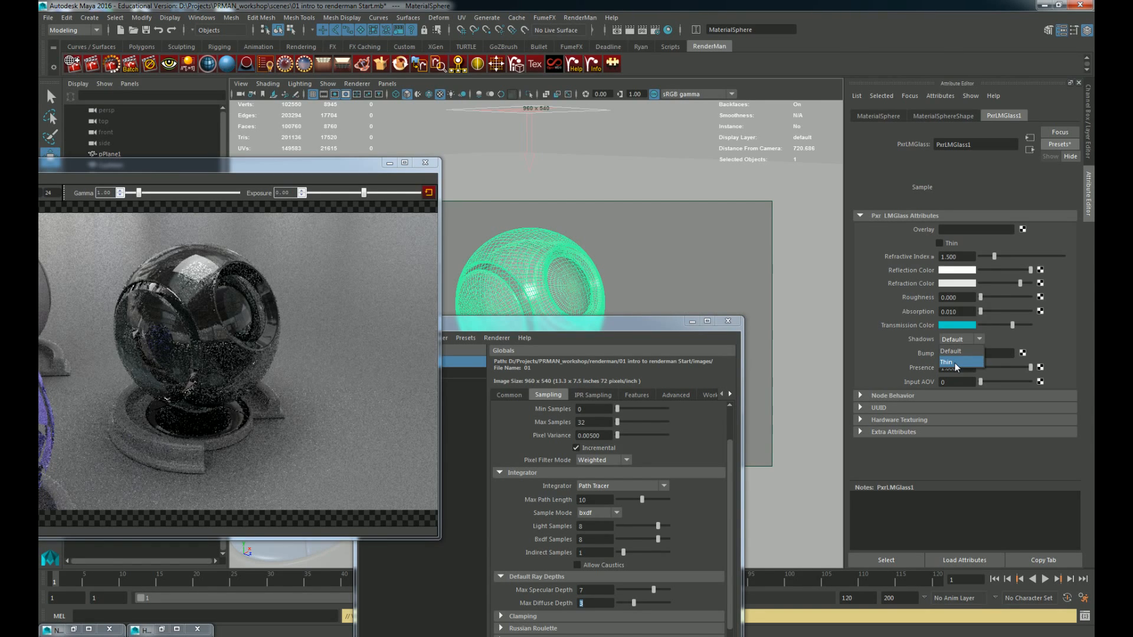
click(694, 320)
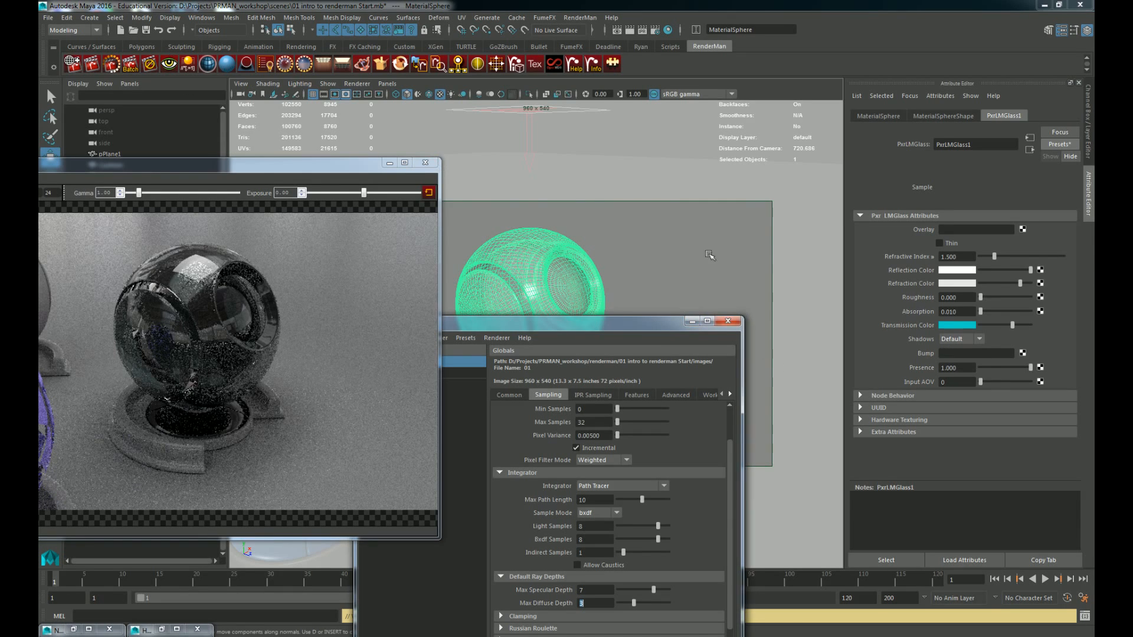
Step: Create a polygon sphere and move the render settings window clear of the shader ball in the viewport
click(710, 255)
click(90, 17)
mouse_move(101, 56)
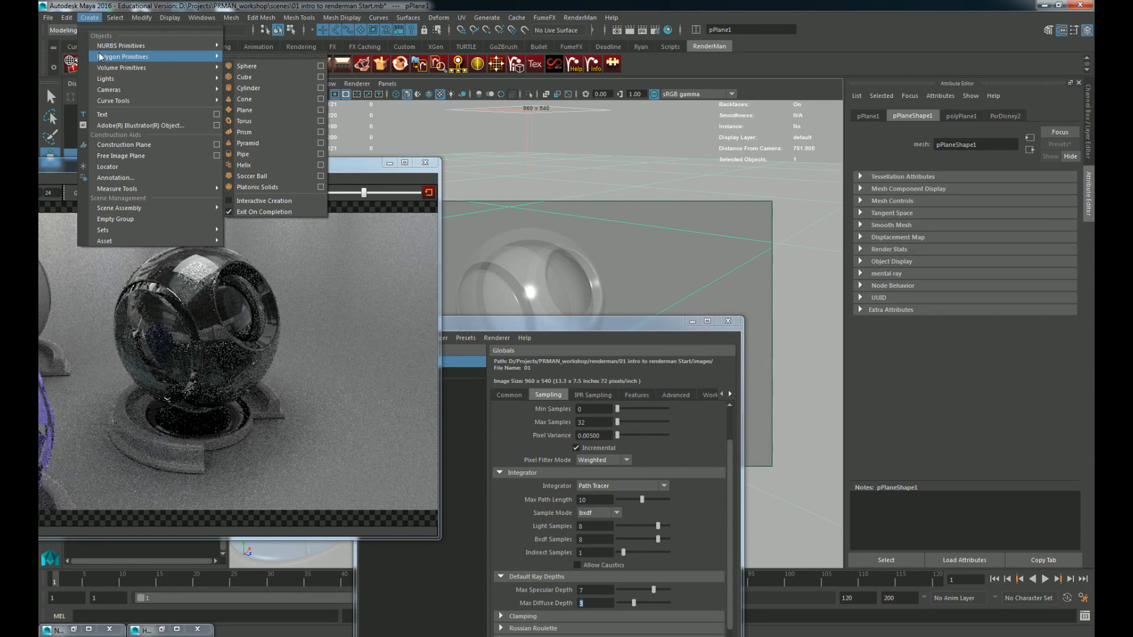
click(272, 66)
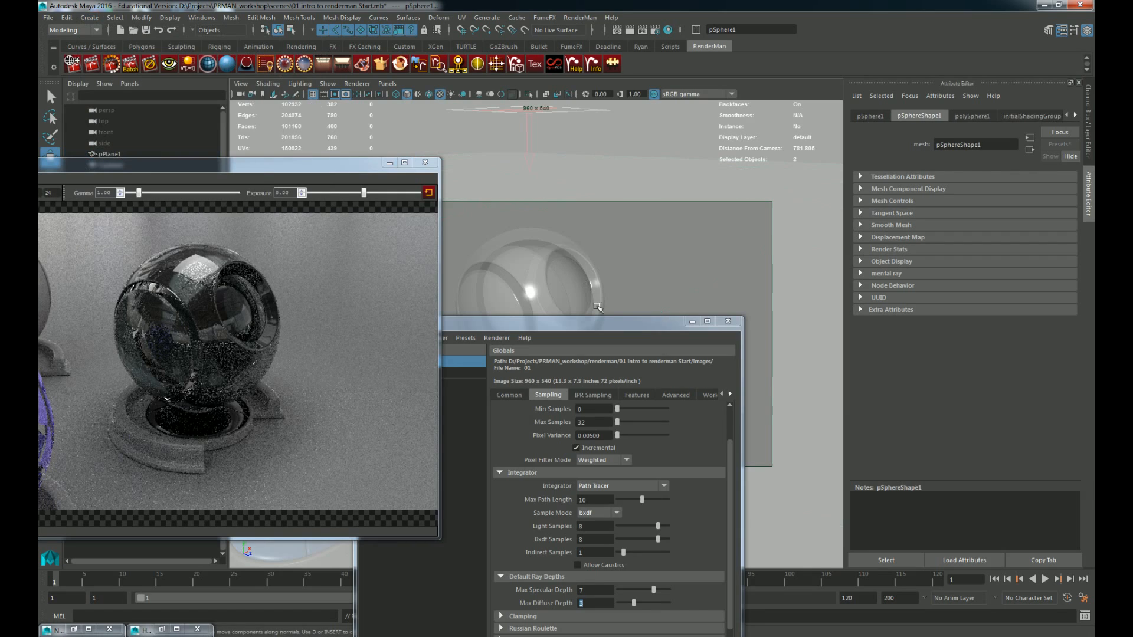
drag(597, 307, 330, 383)
drag(563, 390, 543, 477)
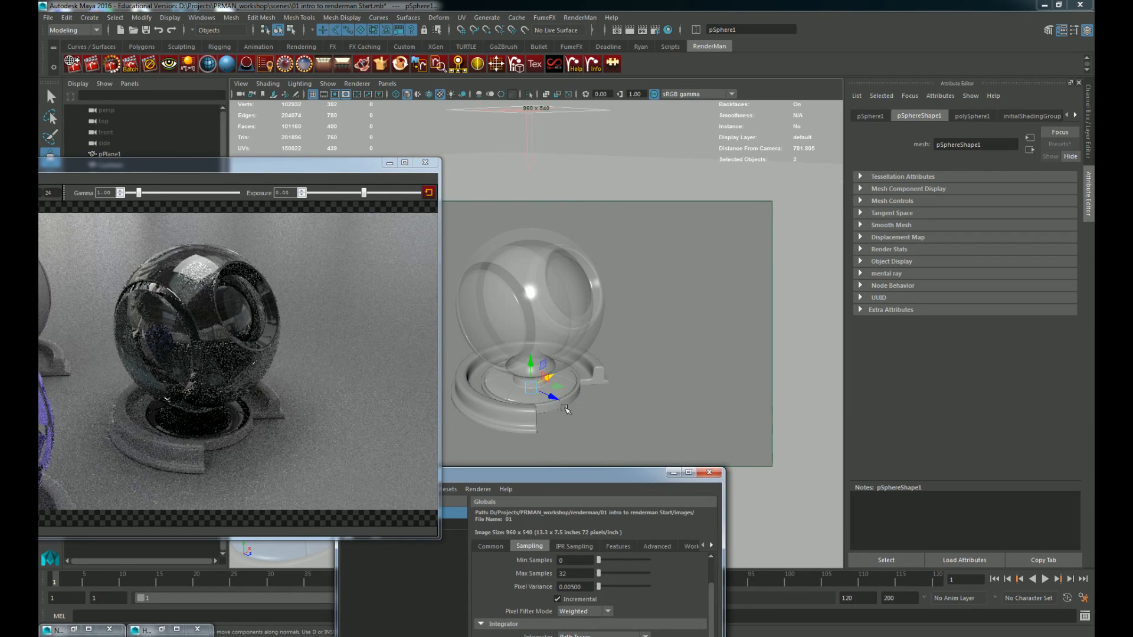
Step: Move the new sphere beside the shader ball, enlarge it, and position it clear of the ball
drag(555, 377, 701, 291)
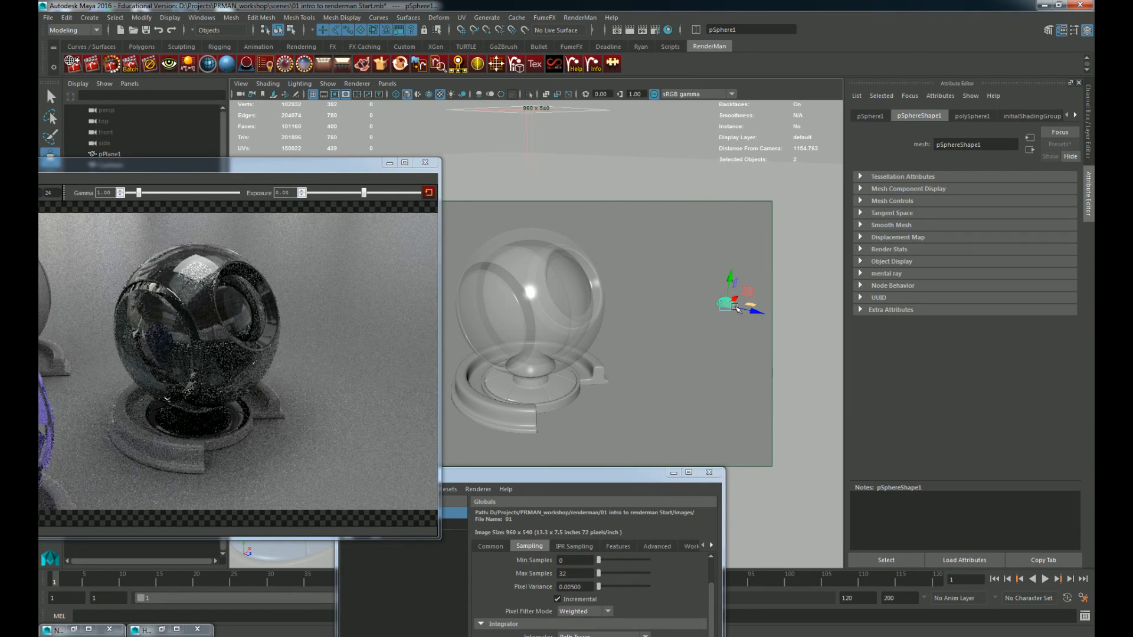
key(r)
key(w)
mouse_move(728, 279)
mouse_down()
mouse_move(737, 229)
mouse_move(709, 276)
mouse_up()
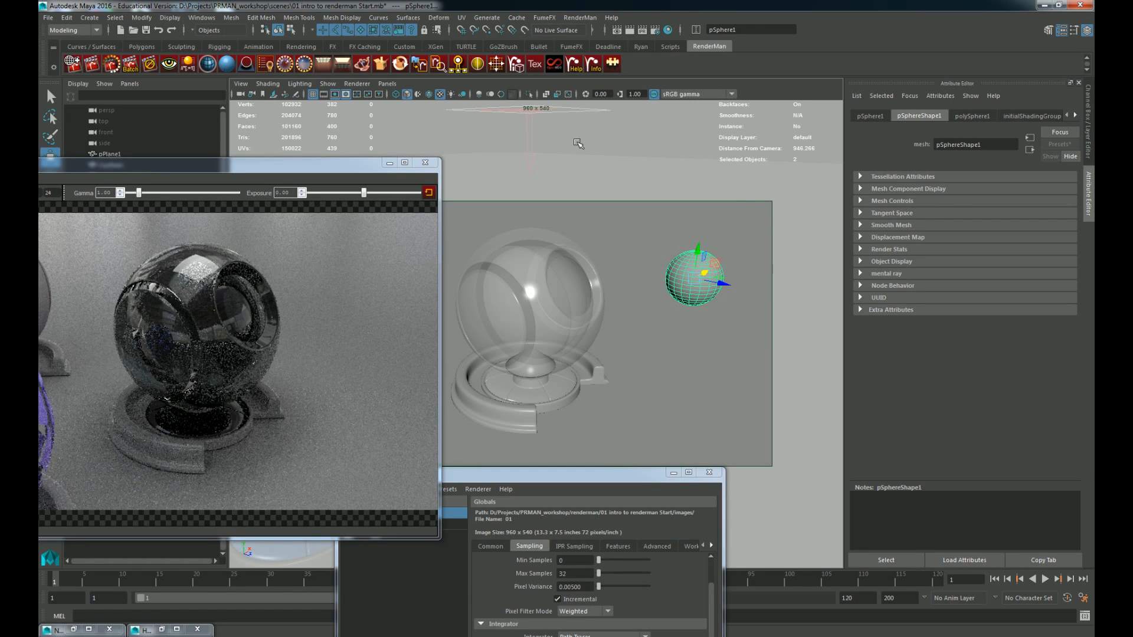
Step: Duplicate the rectangular PxrStdAreaLight1 and position the copy above the new sphere
click(578, 111)
key(space)
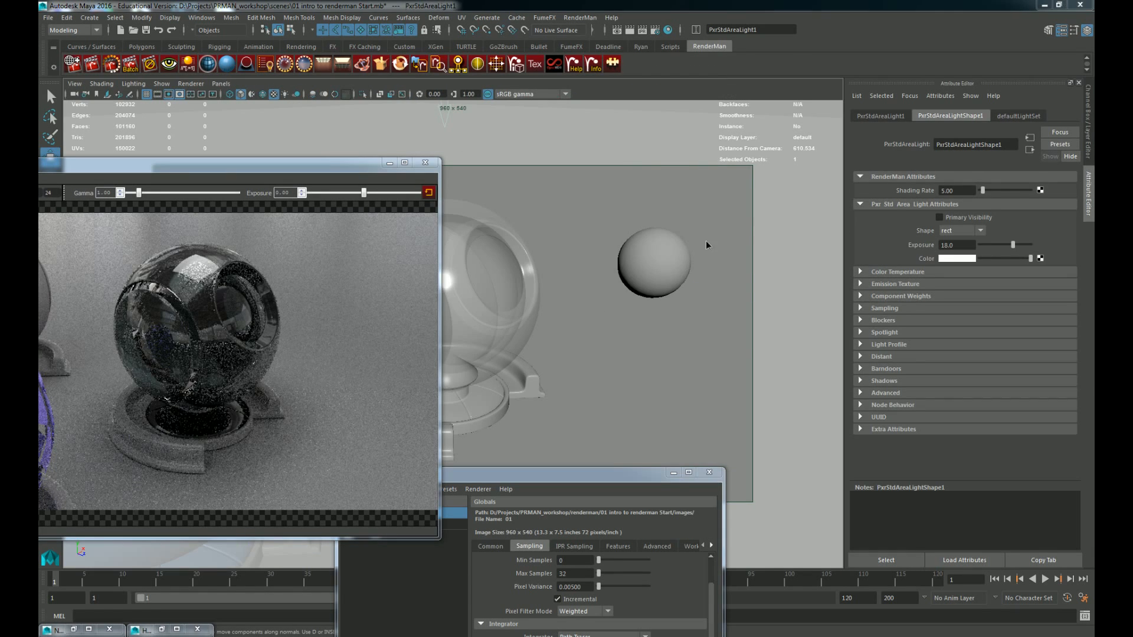
key(f)
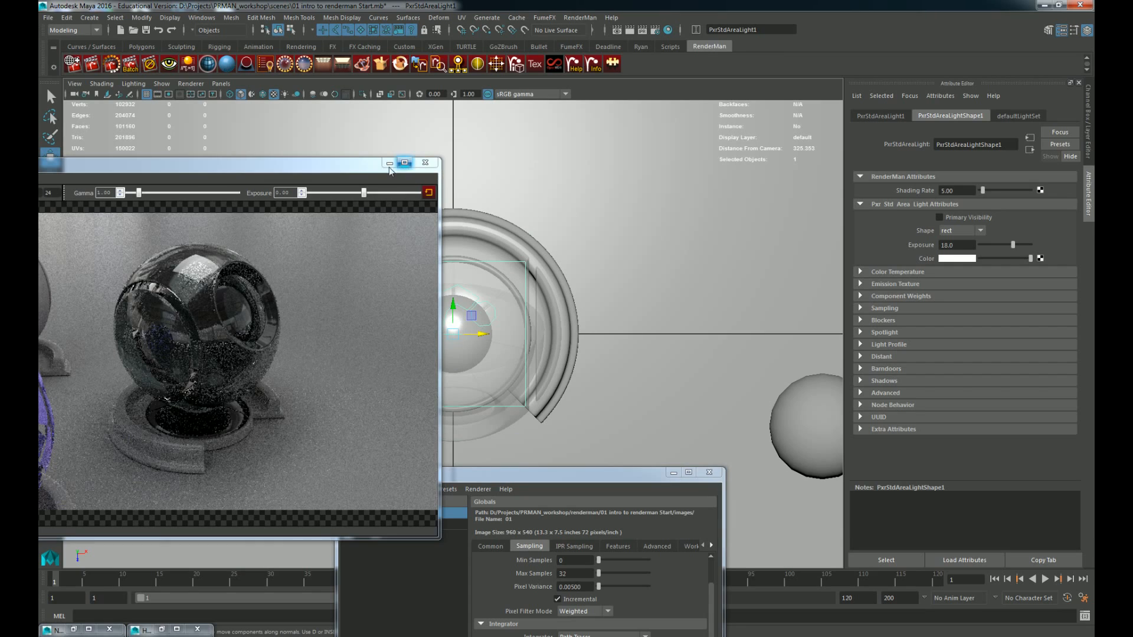
key(ctrl+d)
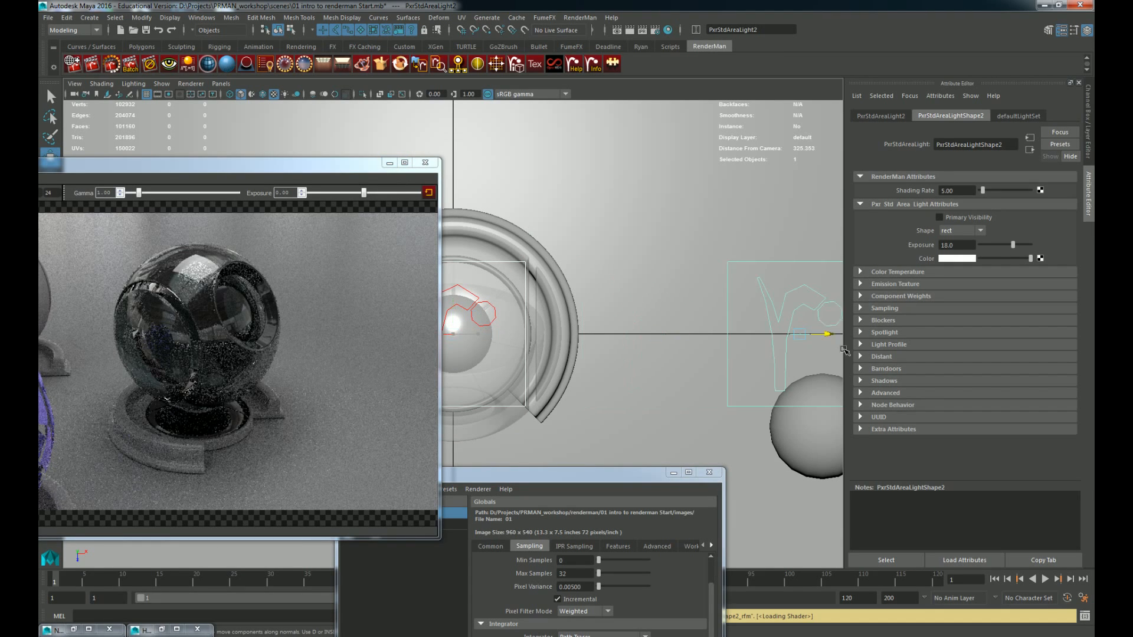
drag(844, 350, 843, 349)
drag(813, 310, 812, 411)
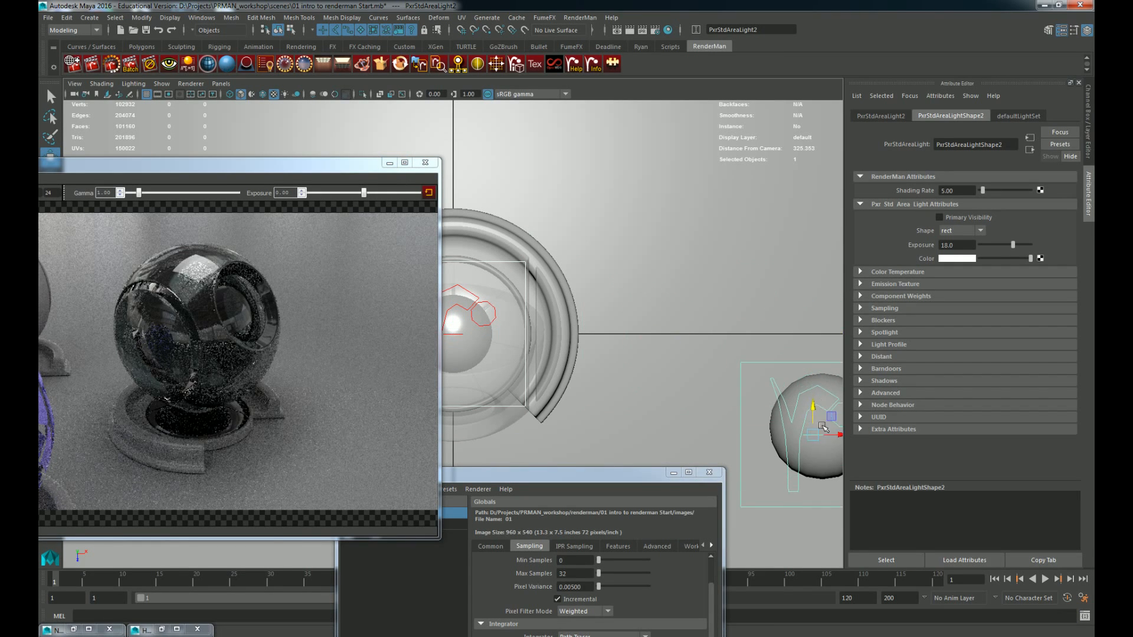
alt+middle_drag(812, 410, 632, 355)
drag(665, 378, 641, 304)
key(space)
alt+drag(715, 314, 531, 269)
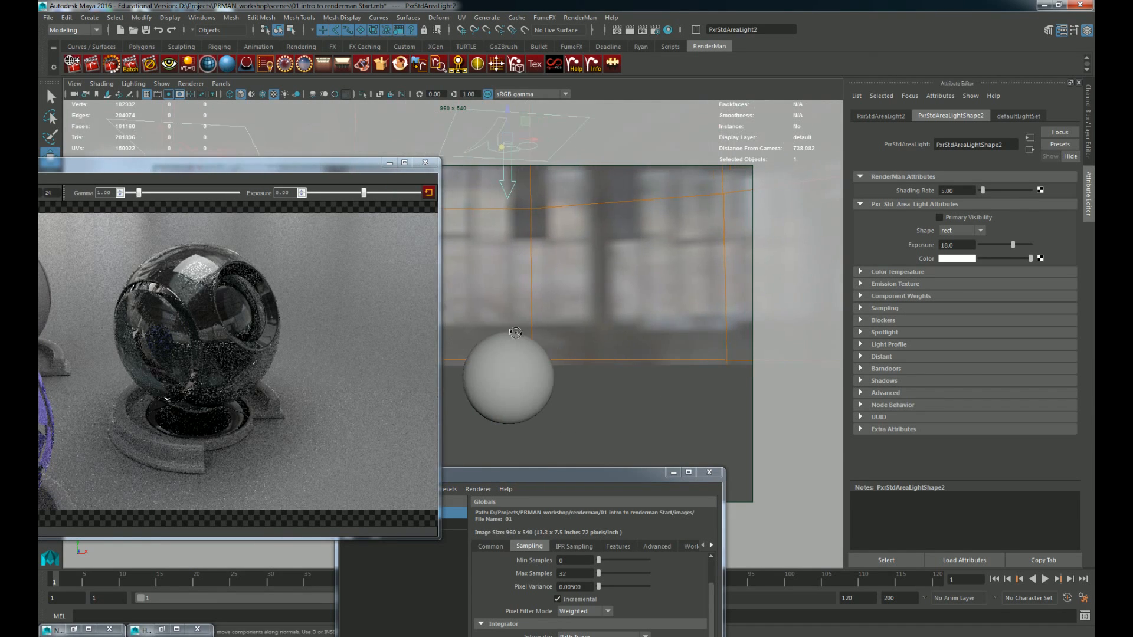
Step: Lower the duplicated area light to just above the new sphere and shift the render window slightly
alt+right_drag(531, 269, 487, 257)
drag(504, 136, 574, 394)
alt+right_drag(575, 395, 702, 443)
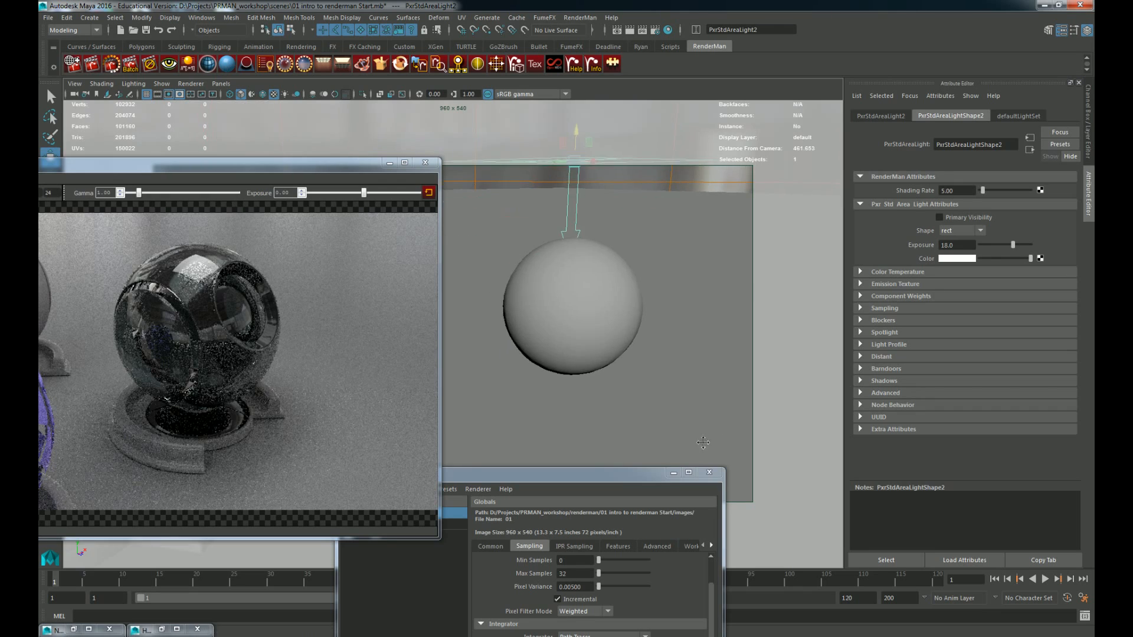
alt+drag(702, 444, 680, 411)
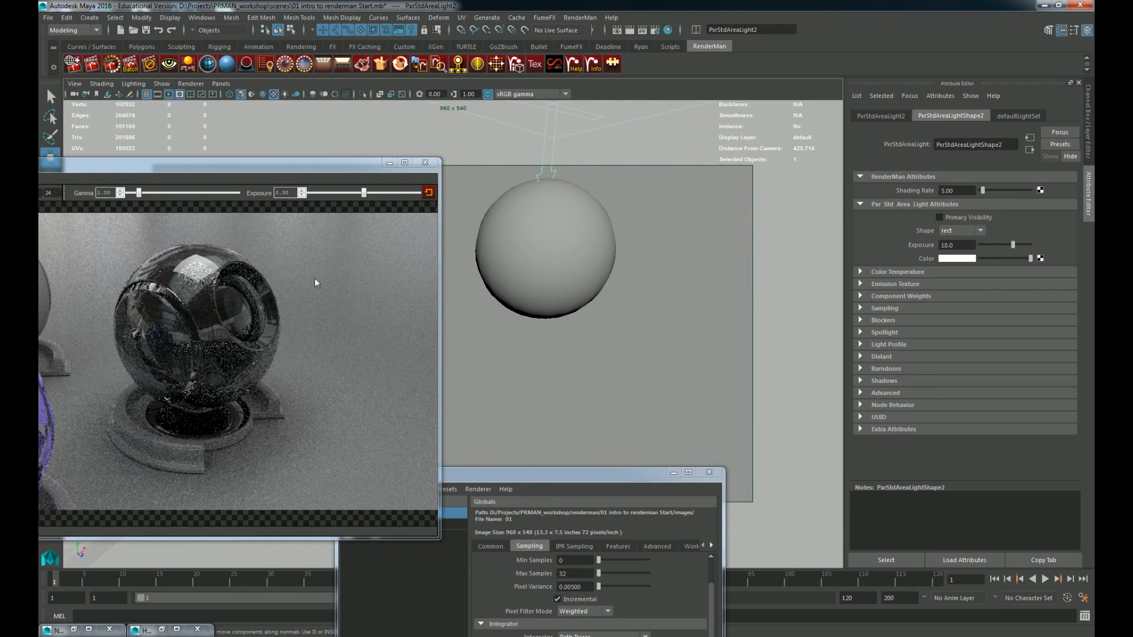
drag(300, 175, 319, 201)
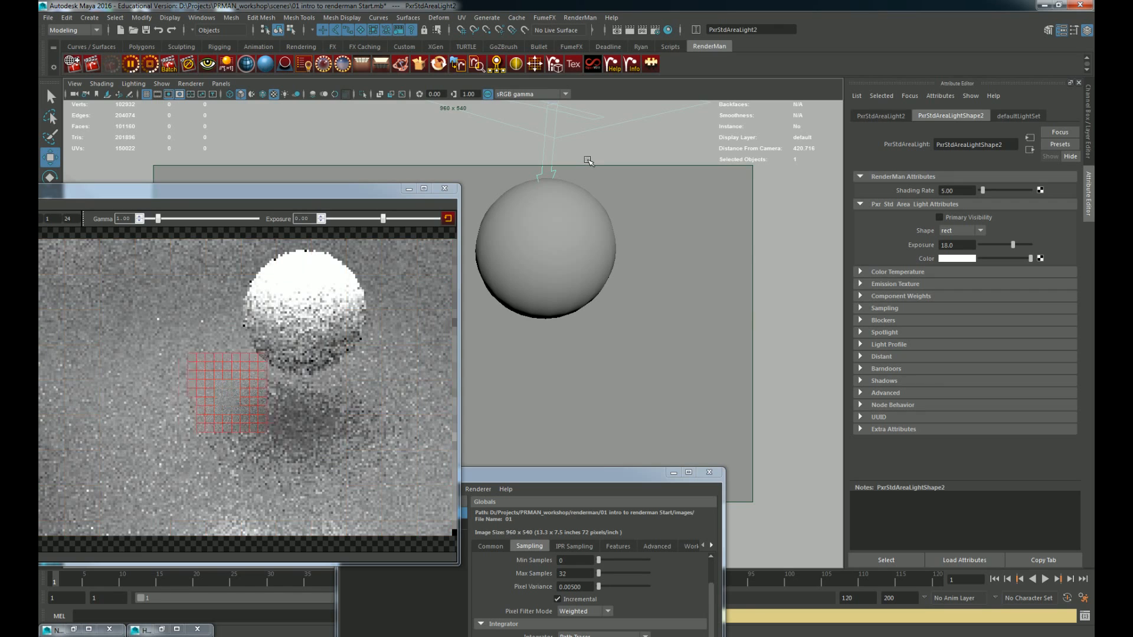
Step: Assign the existing PxrLMGlass1 material to the new sphere
click(537, 278)
right_click(537, 278)
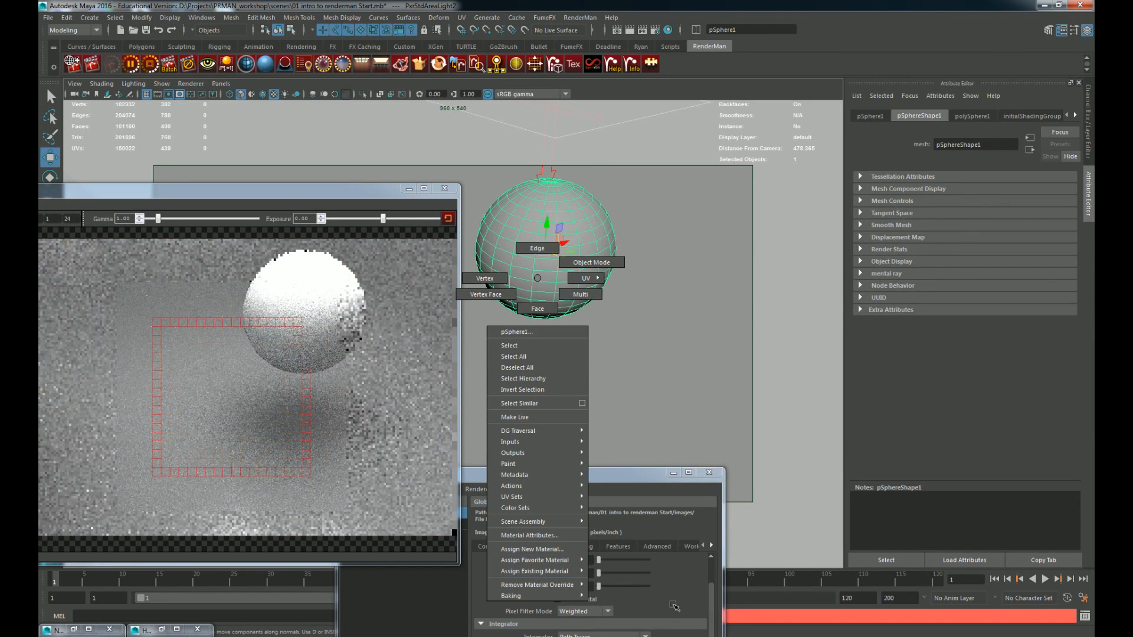
mouse_move(582, 571)
click(629, 607)
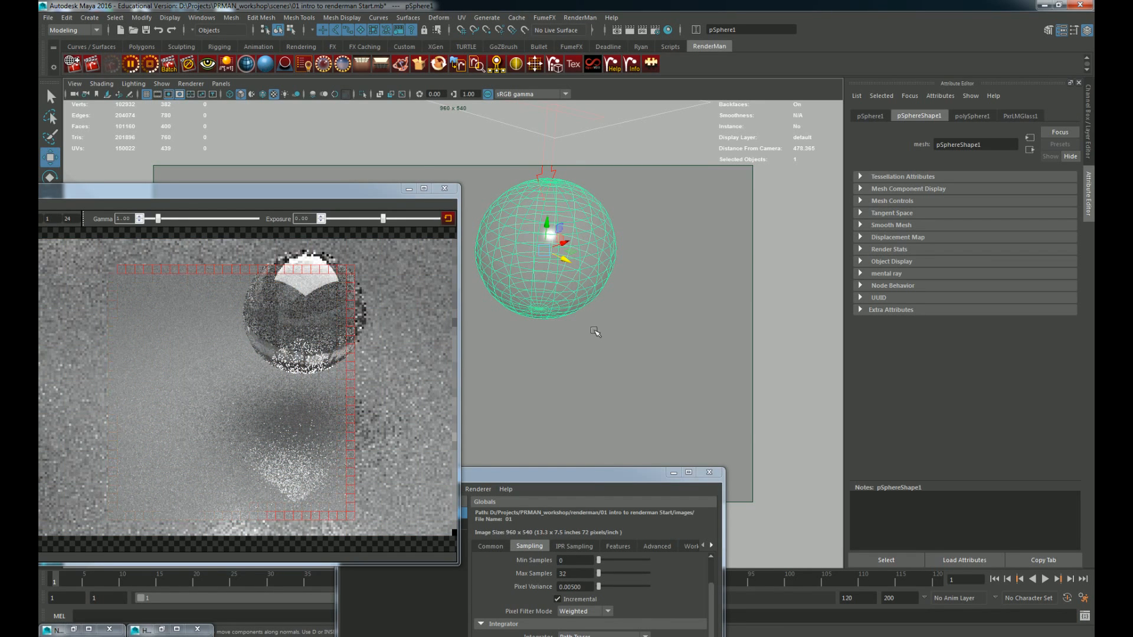
Step: Open the sphere's PxrLMGlass1 attributes and set Shadows to Thin
alt+drag(597, 336, 525, 336)
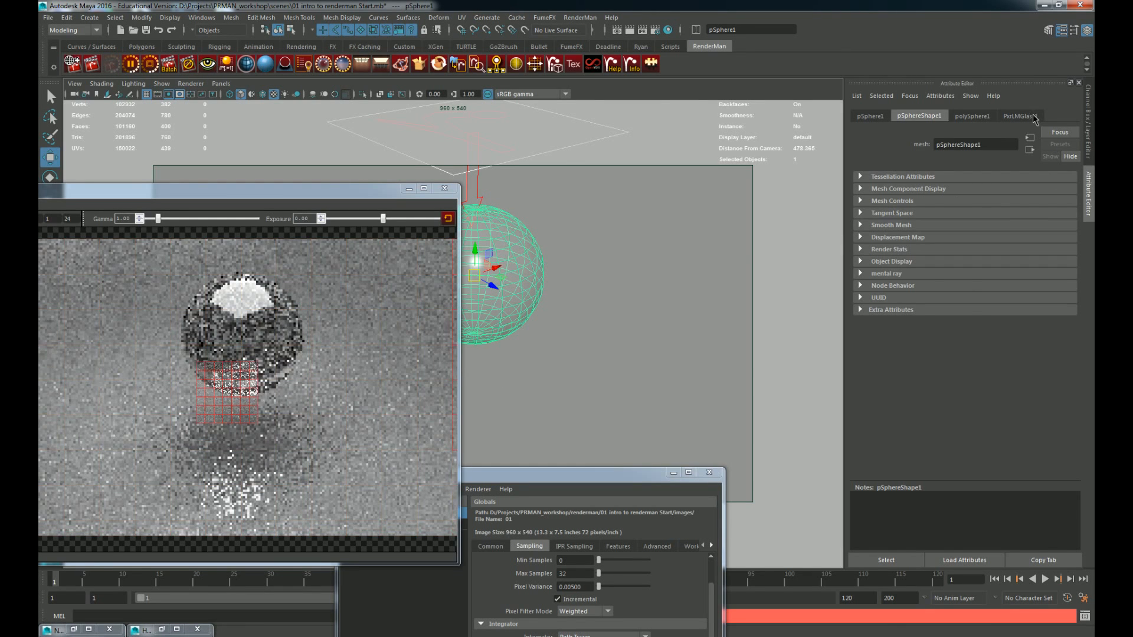
click(1020, 116)
click(967, 339)
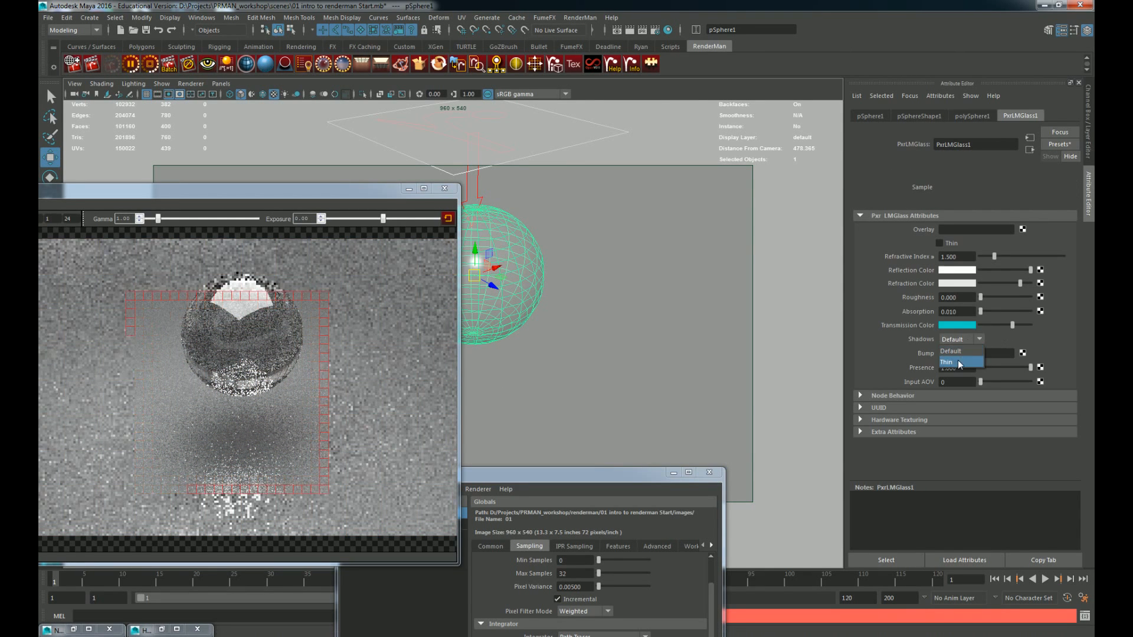
click(959, 366)
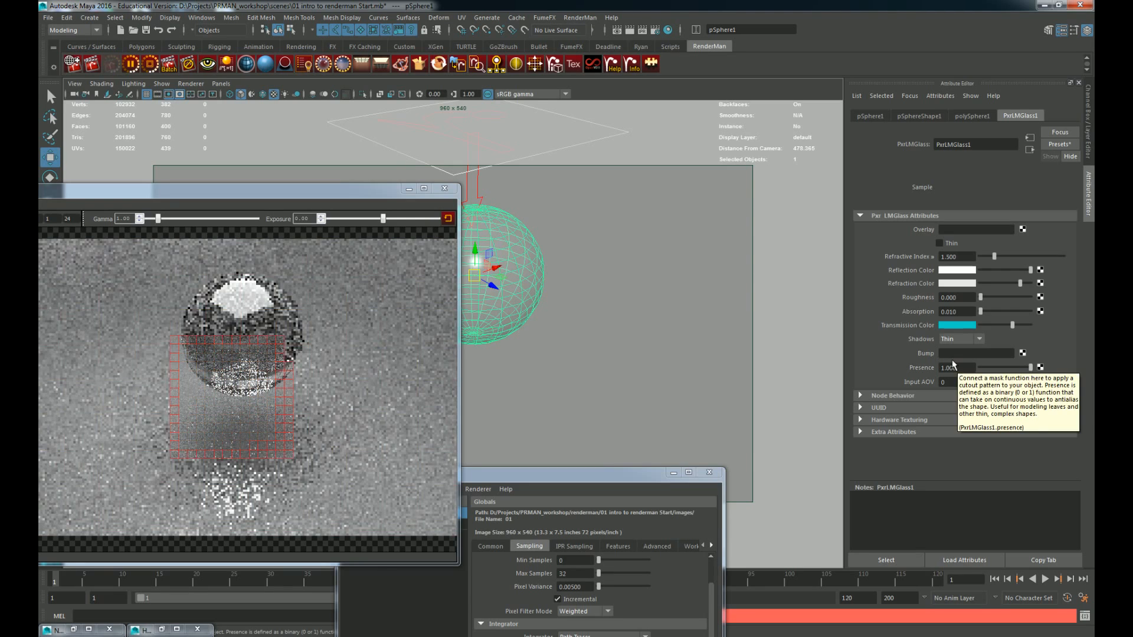
Step: Move the render window clear of the glass sphere, then lower the sphere and bring its area light down closer to it
drag(295, 189, 174, 200)
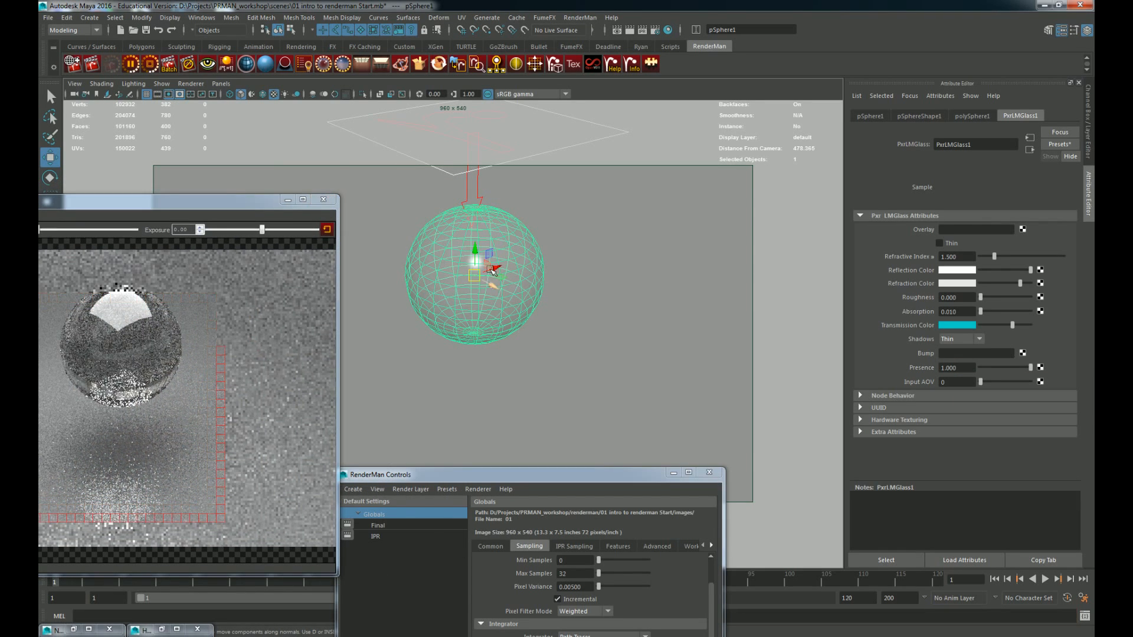
drag(480, 251, 472, 316)
click(474, 106)
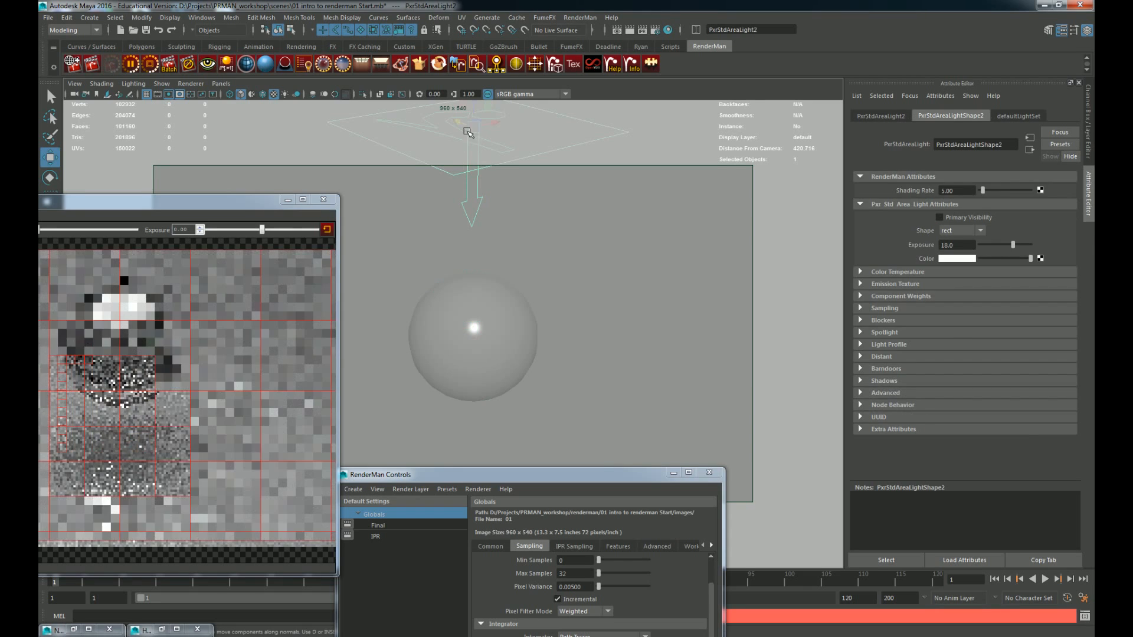
drag(478, 109, 480, 228)
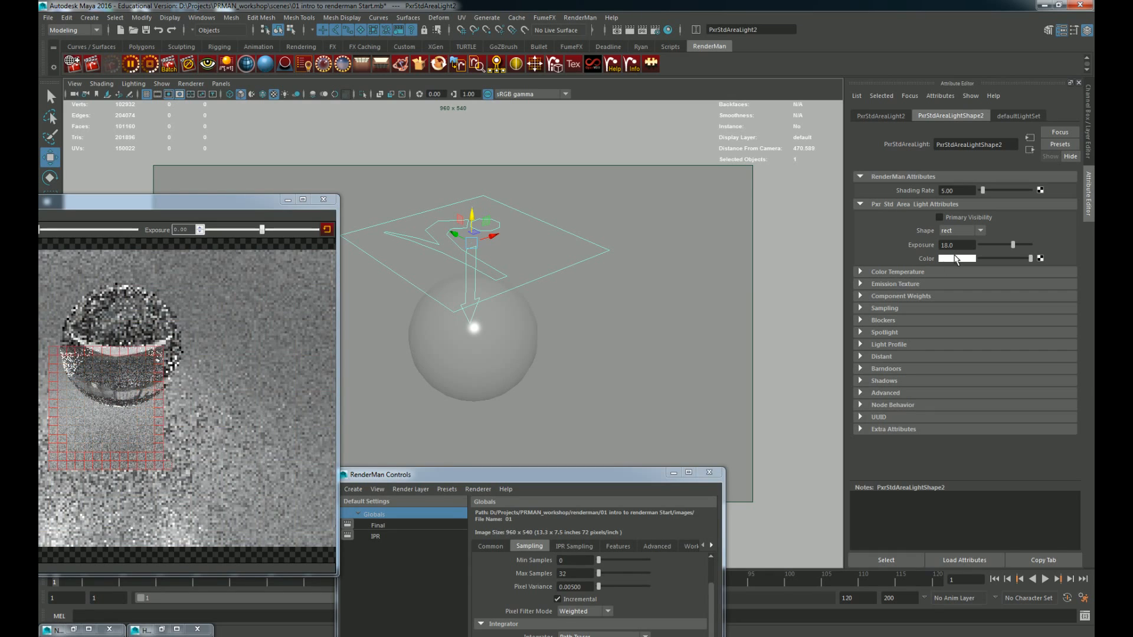
Step: Raise the exposure of the area light above the sphere to 18.6 and compare the render beside the shader ball
drag(1013, 245, 1014, 246)
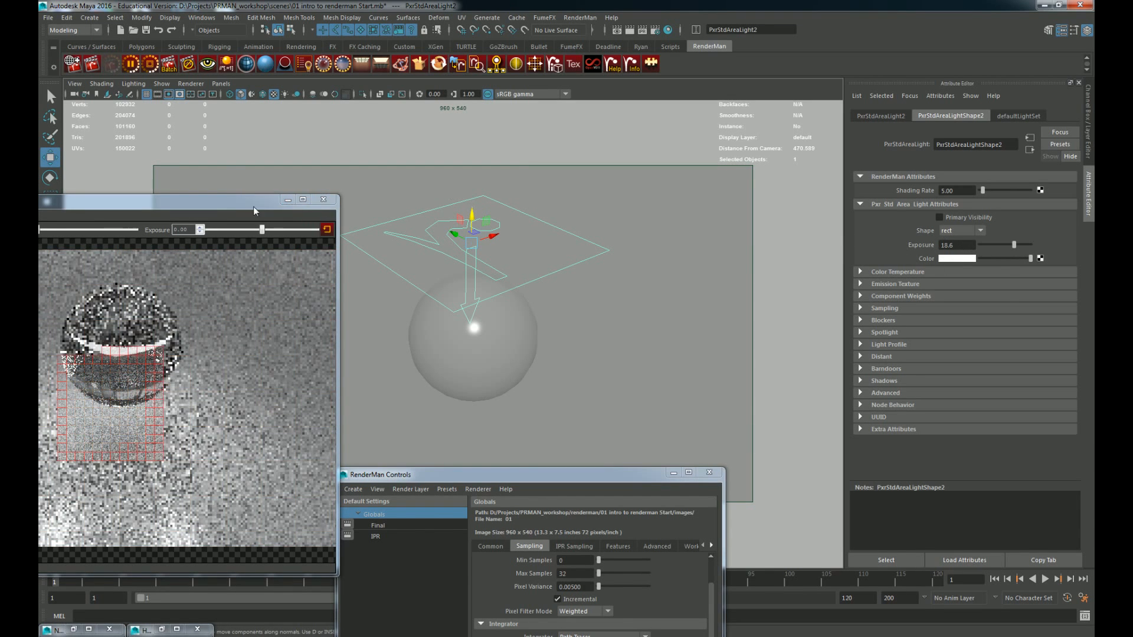
alt+right_drag(644, 274, 539, 329)
alt+middle_drag(538, 329, 703, 294)
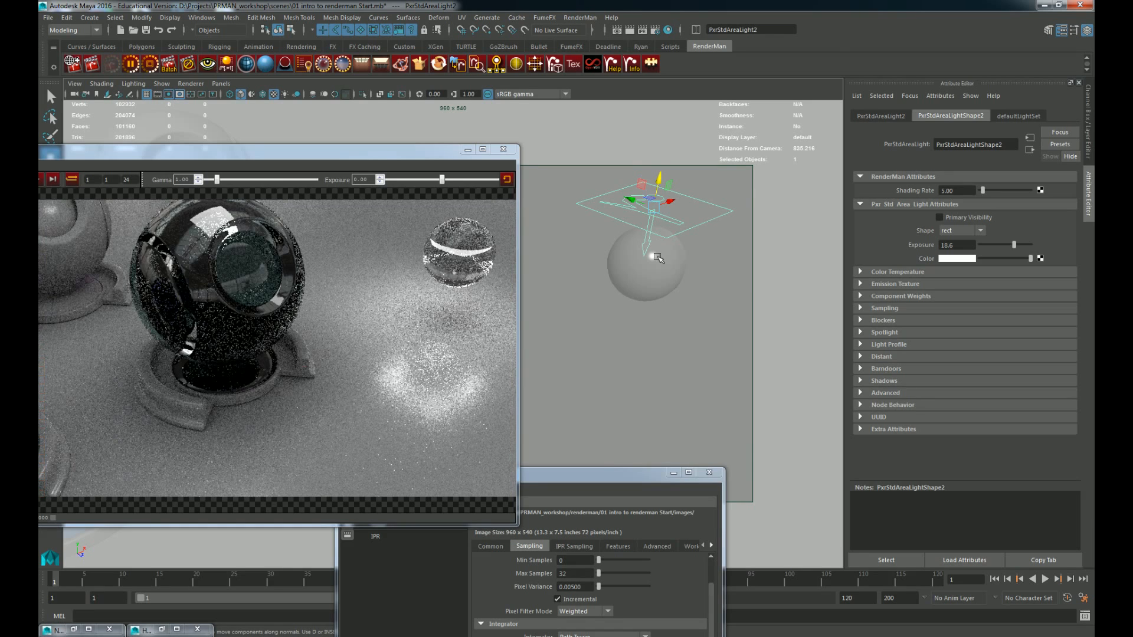
Step: Delete the test sphere together with the area light above it
click(659, 262)
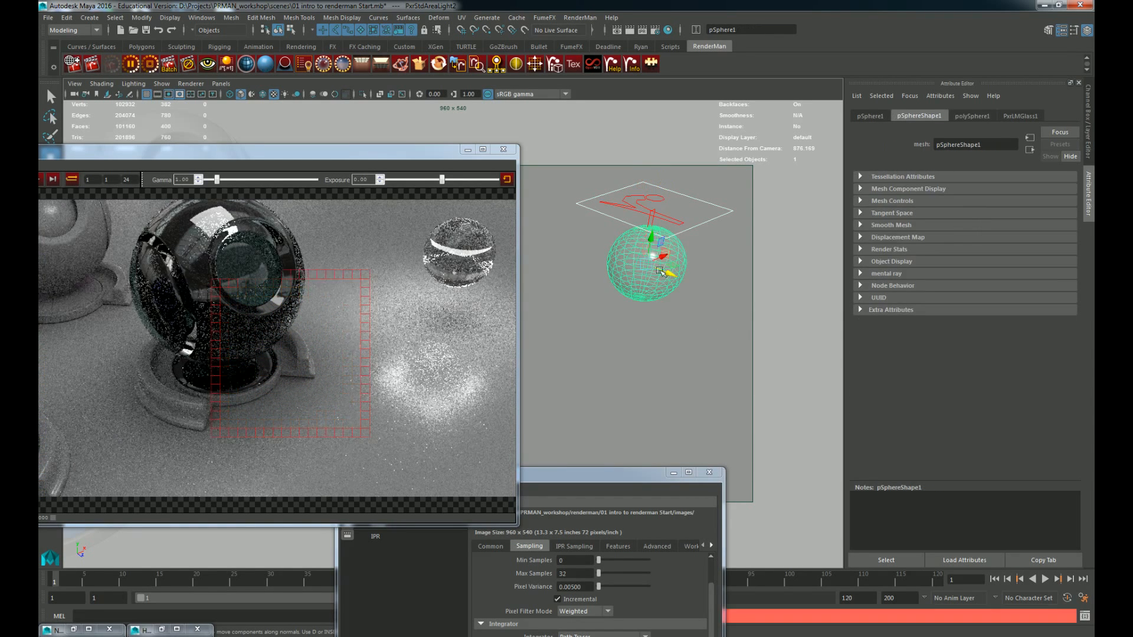
key(ctrl+z)
key(ctrl+z)
click(679, 267)
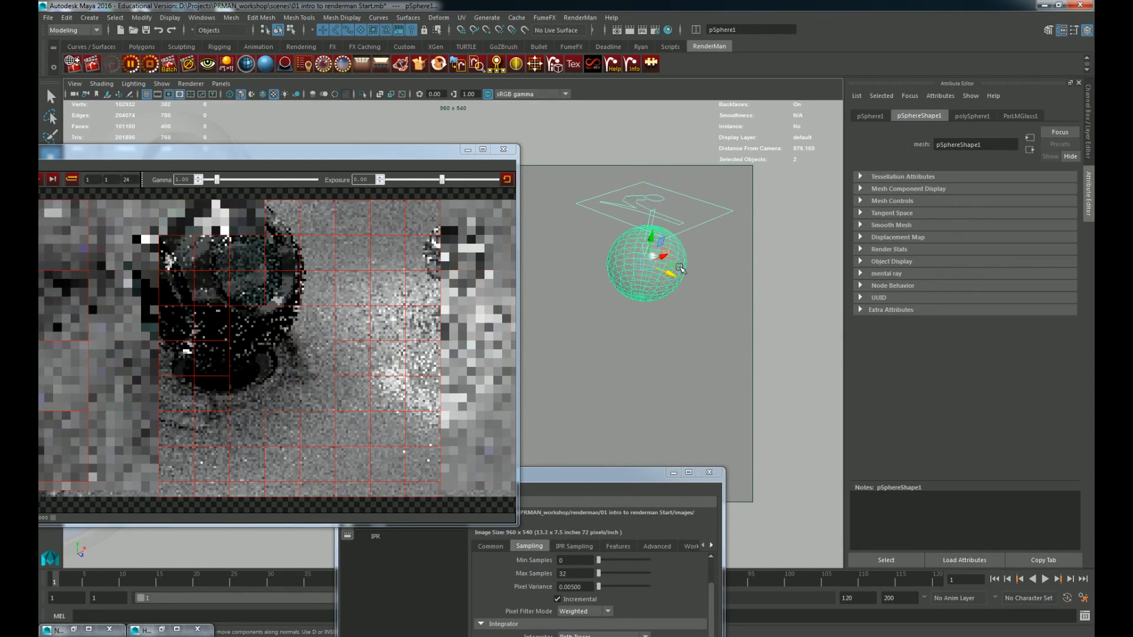
key(Delete)
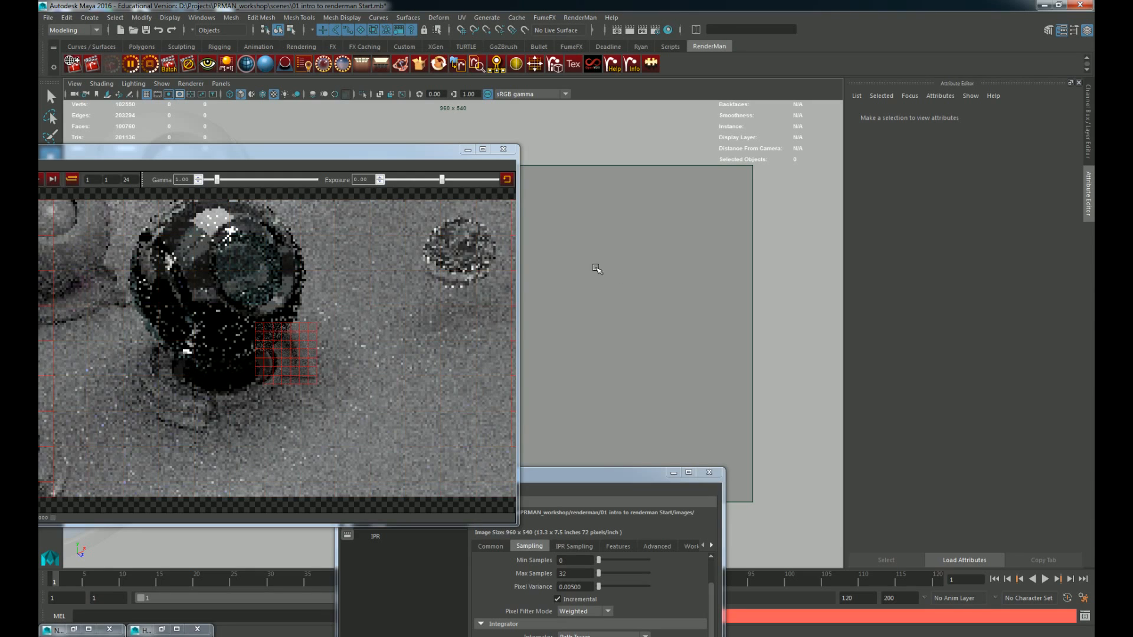
Step: Move the RenderMan Controls window aside and examine the PxrLMGlass1 attributes of the glass shader ball
alt+drag(597, 268, 589, 270)
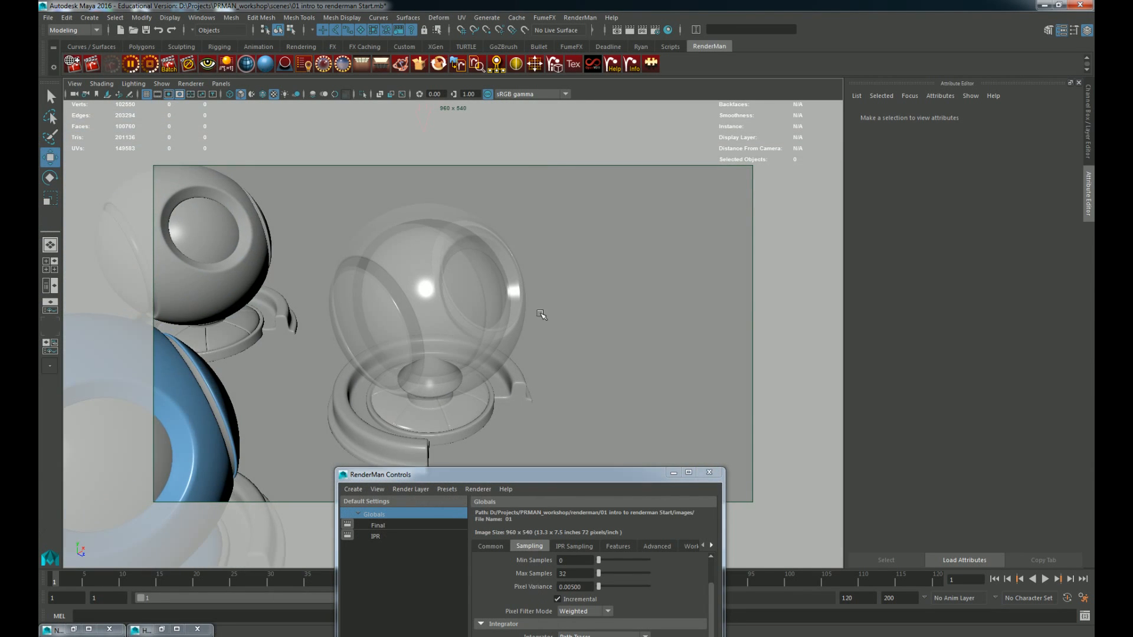
alt+drag(542, 315, 565, 416)
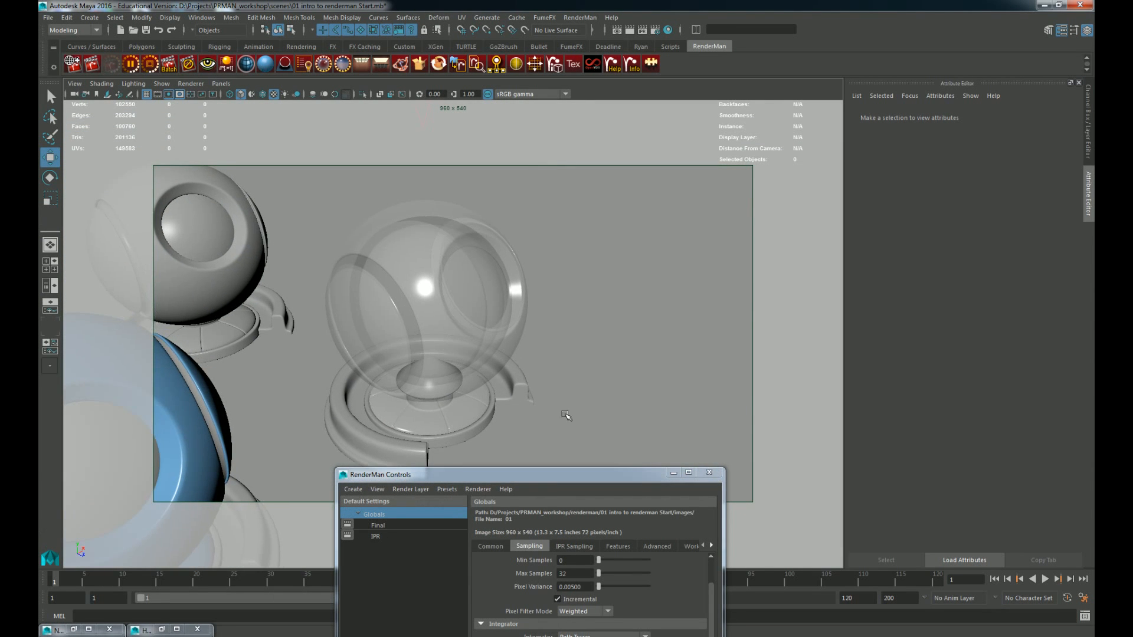
drag(527, 482, 289, 384)
click(507, 277)
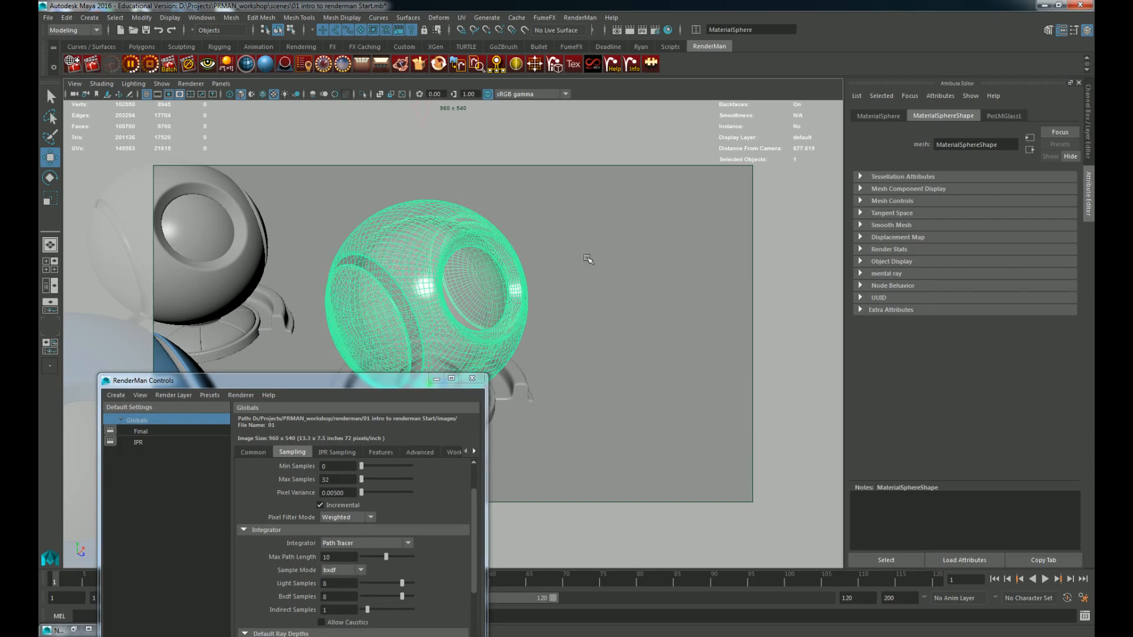
click(1017, 117)
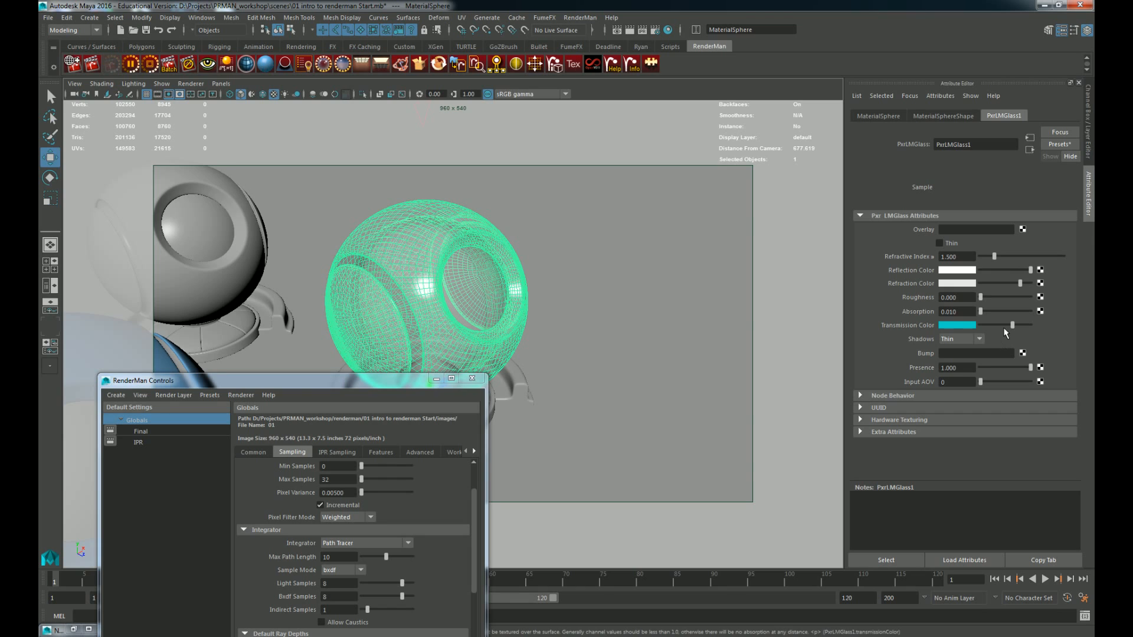
mouse_move(1005, 333)
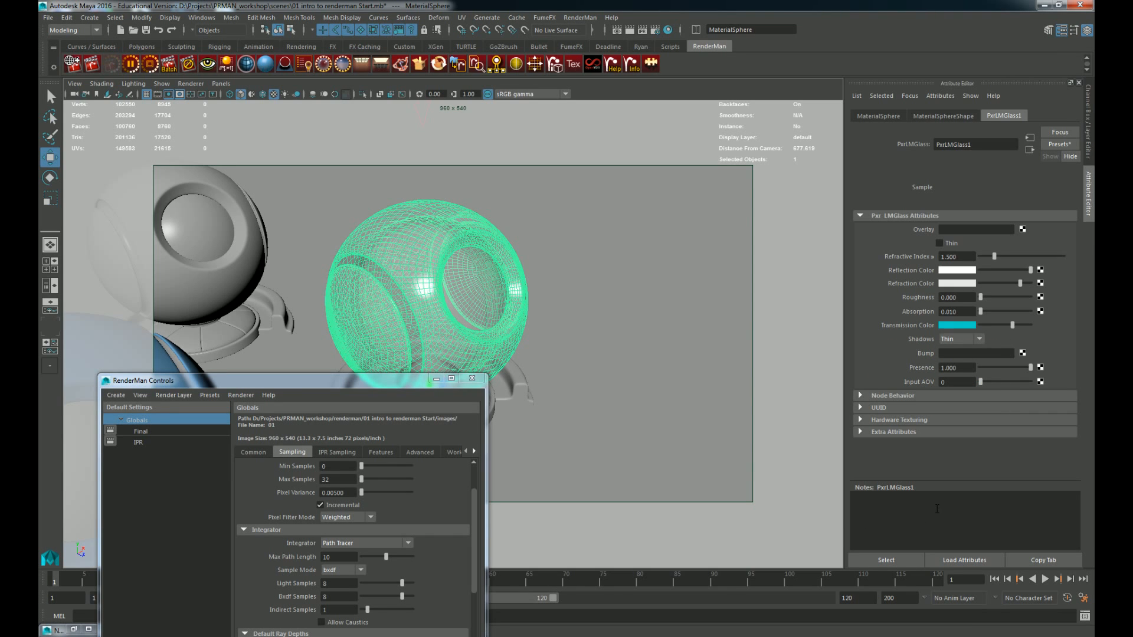
Step: Minimize RenderMan Controls, duplicate all parts of the glass shader ball and place the copy behind the original
click(436, 378)
click(416, 402)
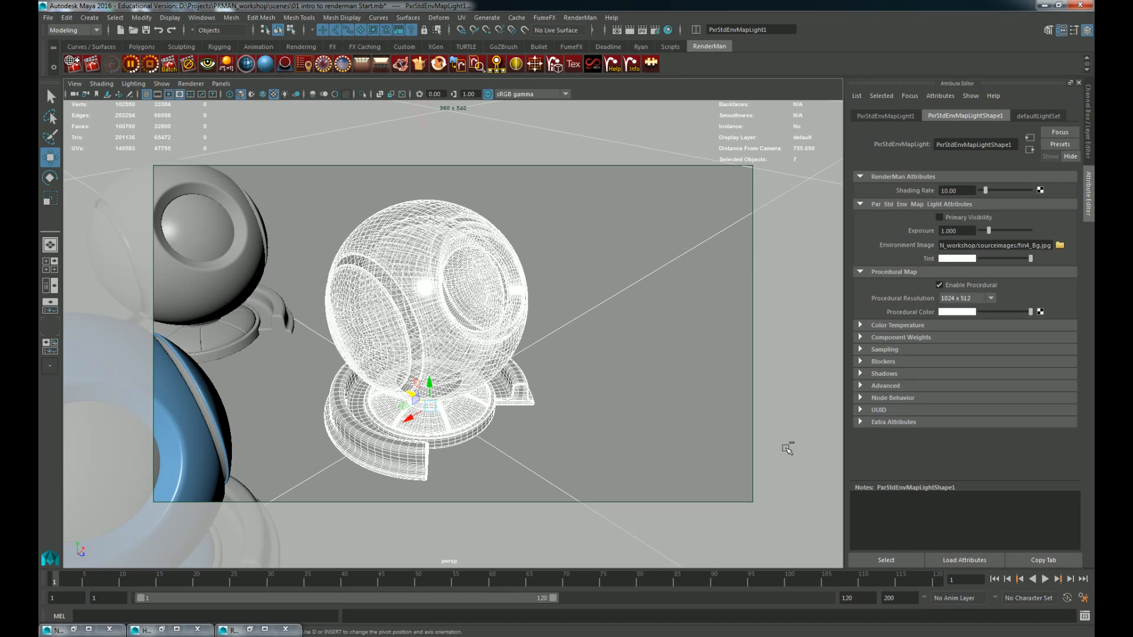
key(ctrl+z)
key(4)
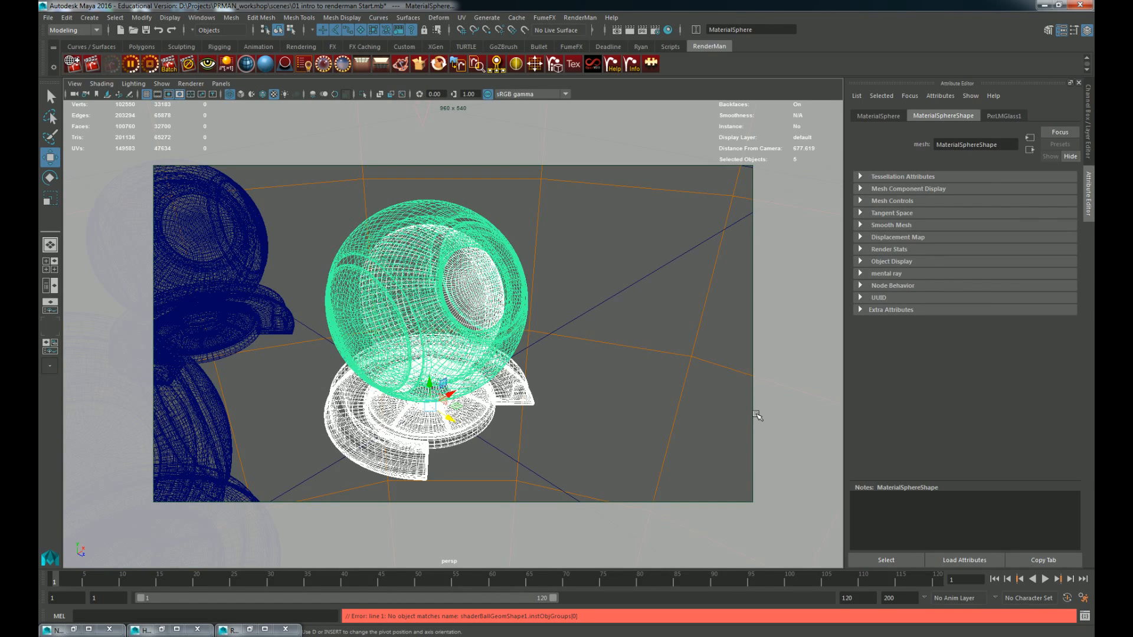
key(5)
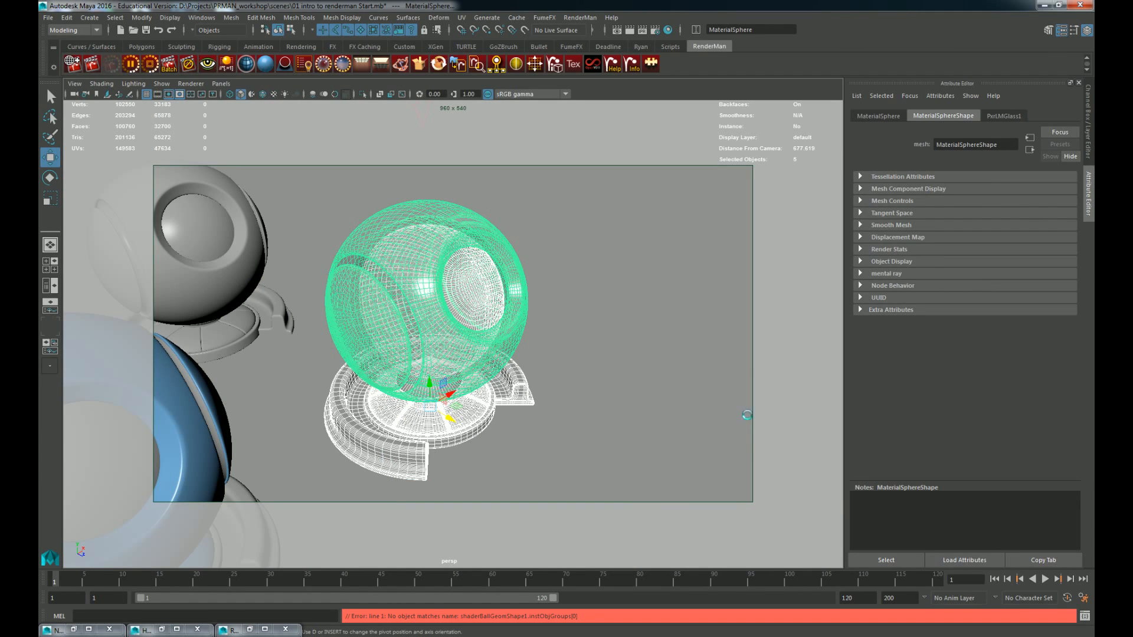
drag(453, 385, 356, 227)
Step: Assign a new PxrLMPlastic material from the RenderMan RIS base materials to the front shader ball's outer sphere and cushion
click(460, 366)
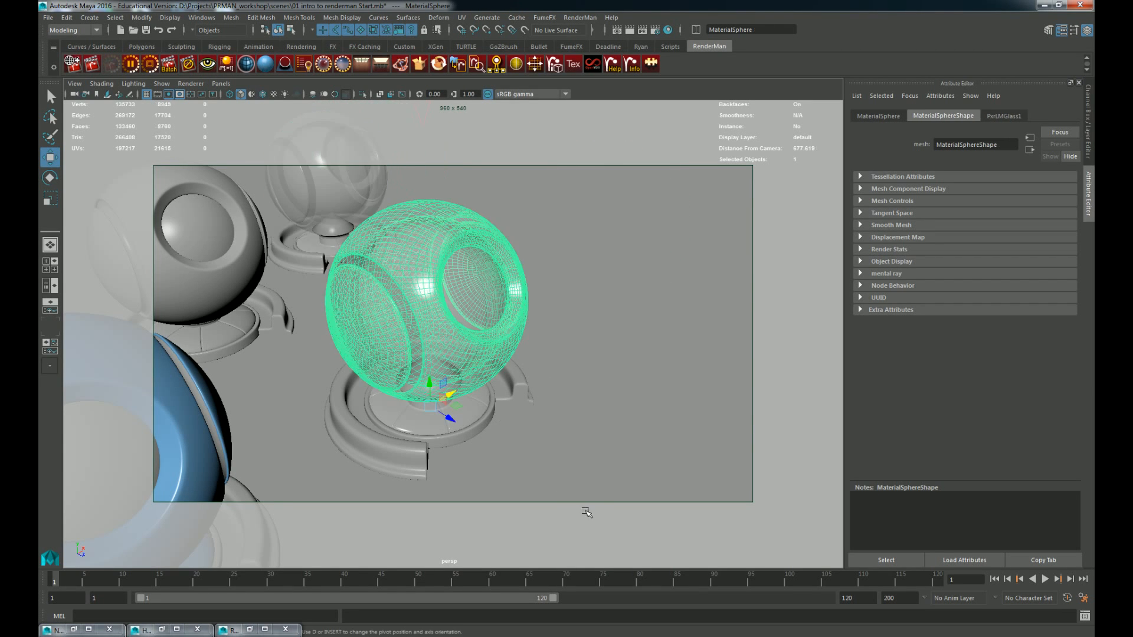
shift+click(420, 422)
right_click(406, 275)
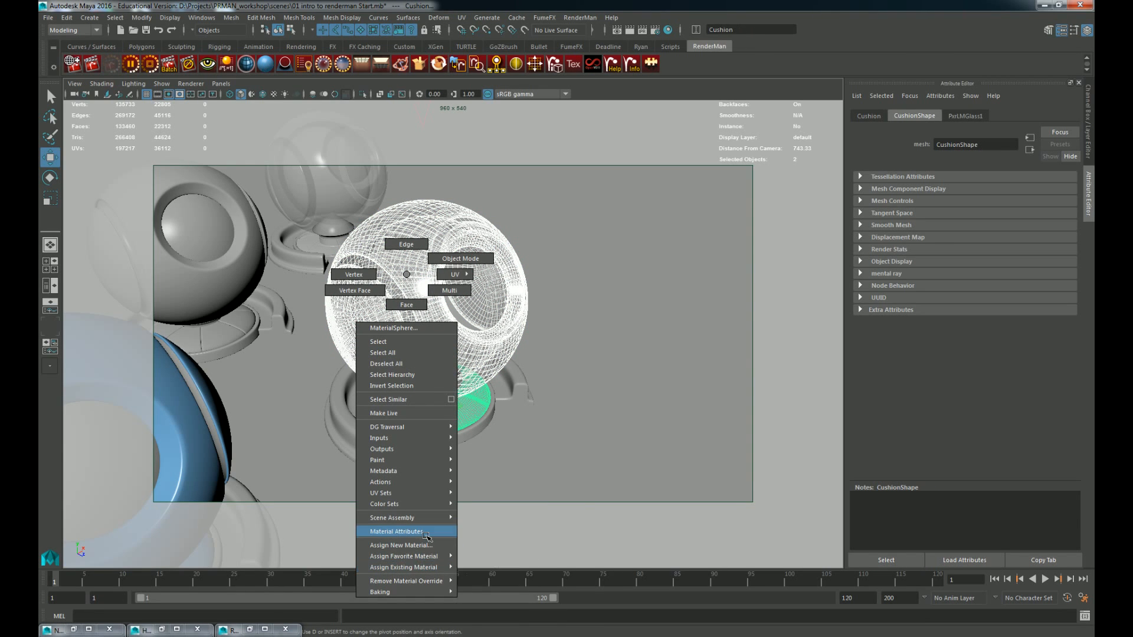
mouse_move(420, 555)
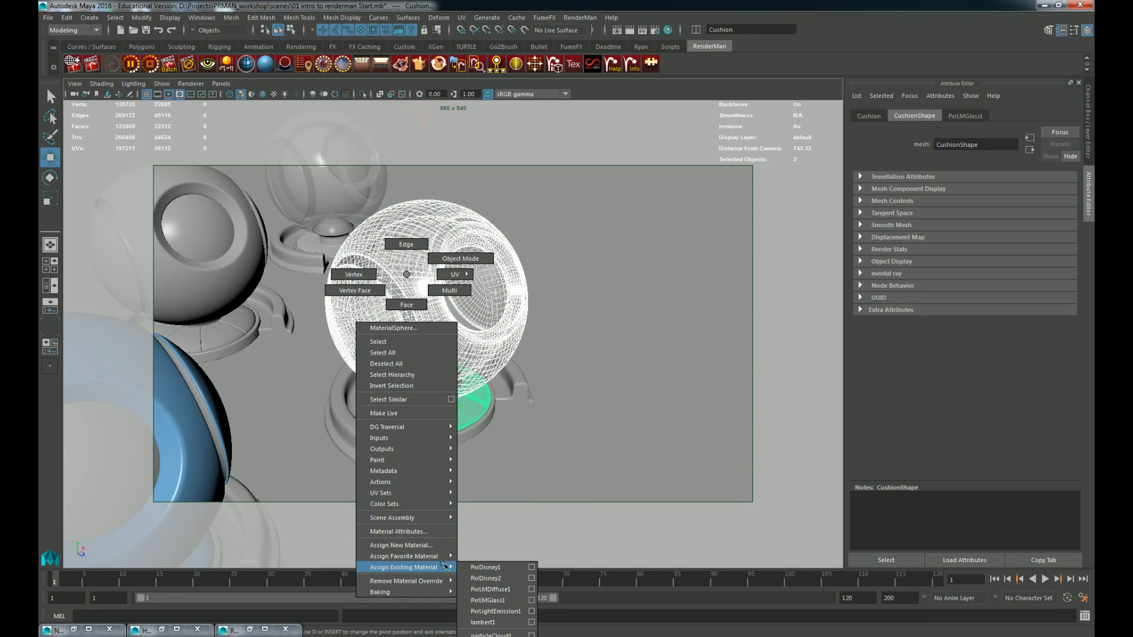
click(401, 545)
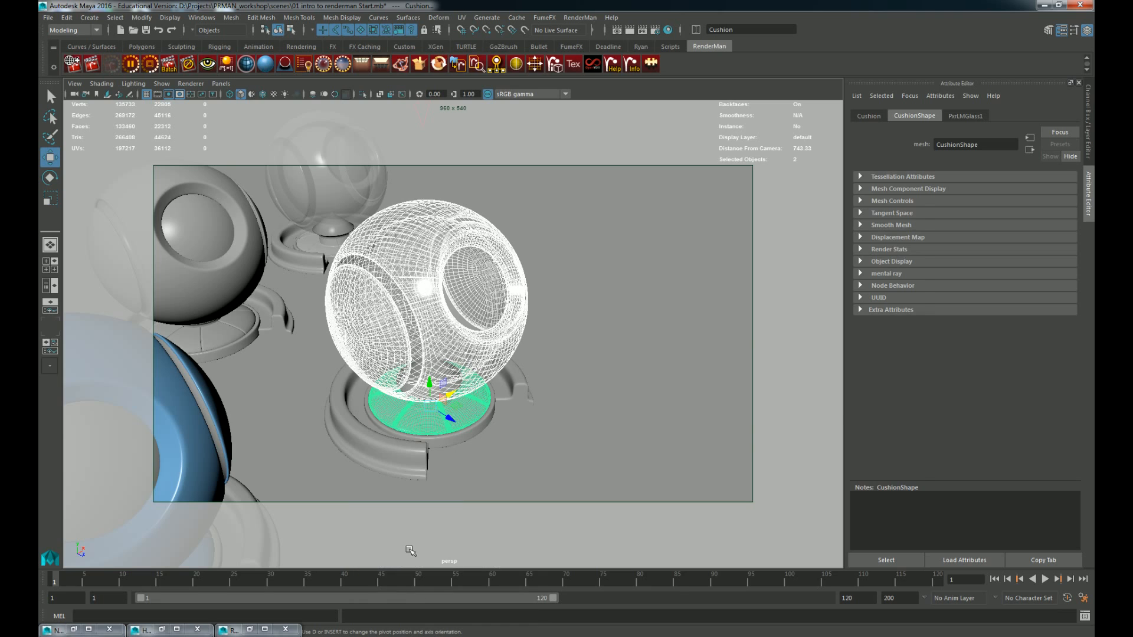
click(591, 214)
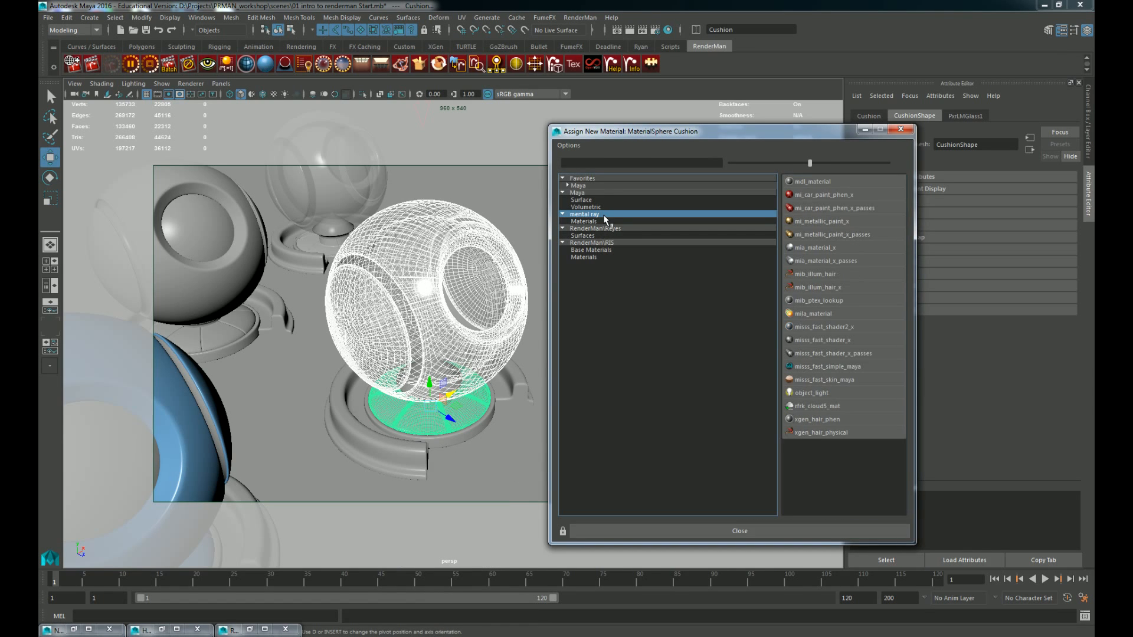
click(593, 251)
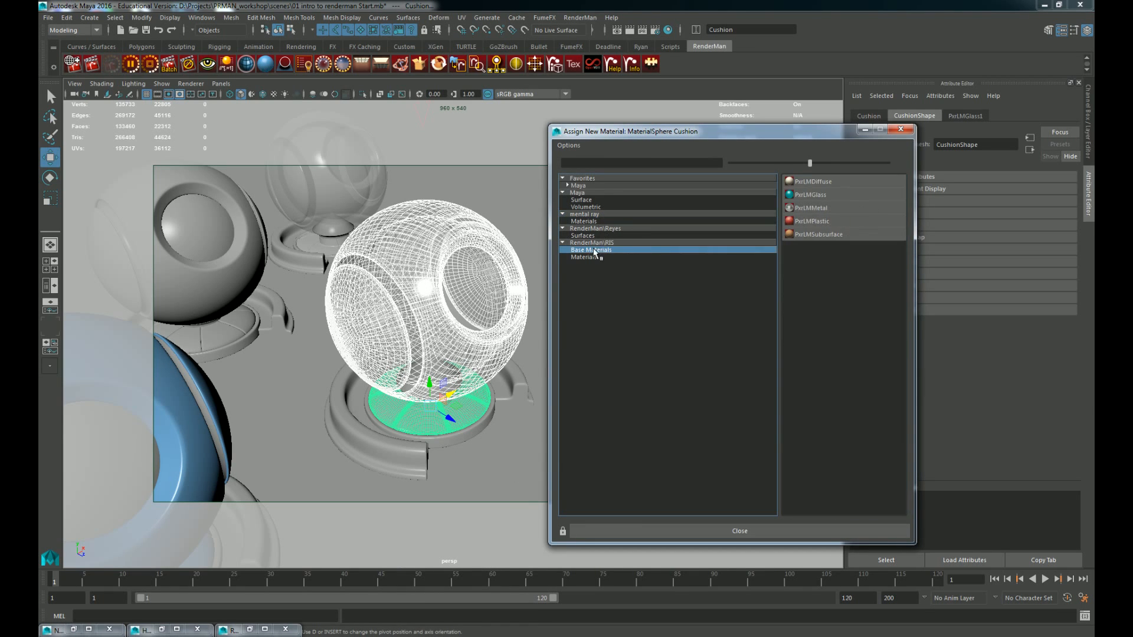
click(823, 222)
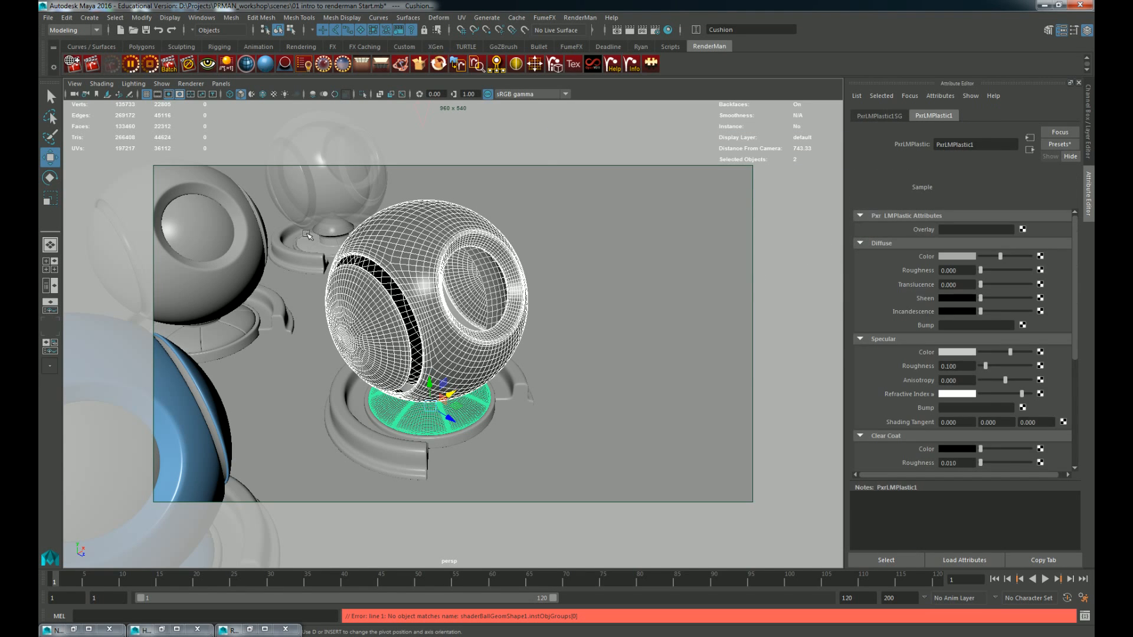
Step: Delete all parts of the front shader ball, including its outer sphere, inner background piece and base
click(132, 245)
click(496, 313)
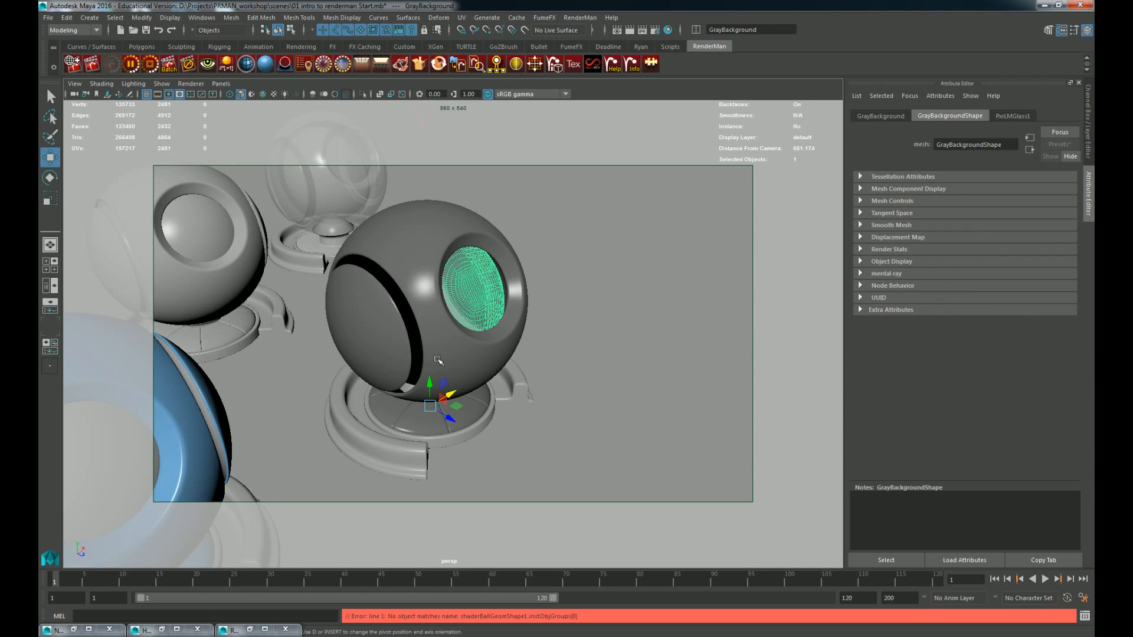
drag(344, 285, 534, 505)
ctrl+drag(597, 238, 714, 425)
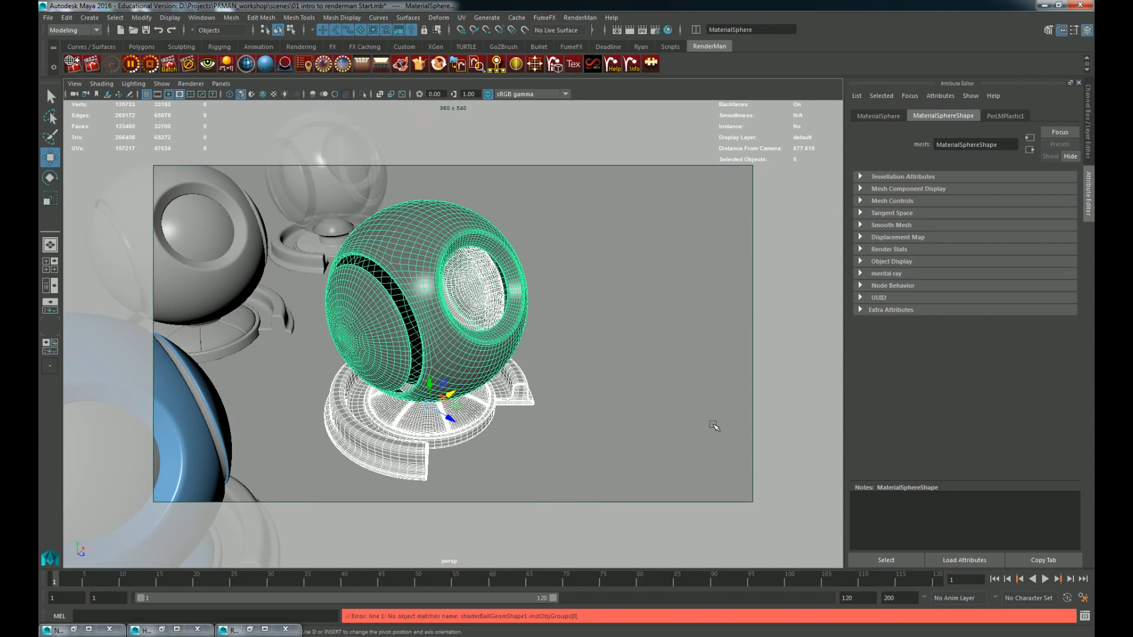
key(Delete)
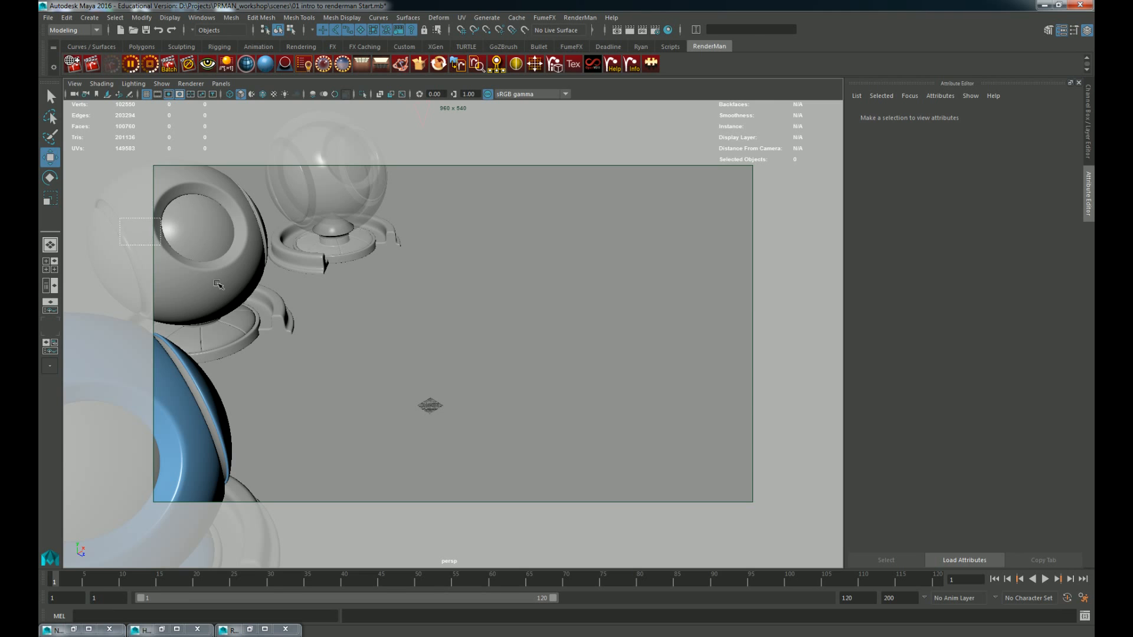
Step: Duplicate all parts of the grey default shader ball and place the copy in the middle of the camera frame
drag(217, 284, 254, 331)
ctrl+drag(317, 359, 469, 416)
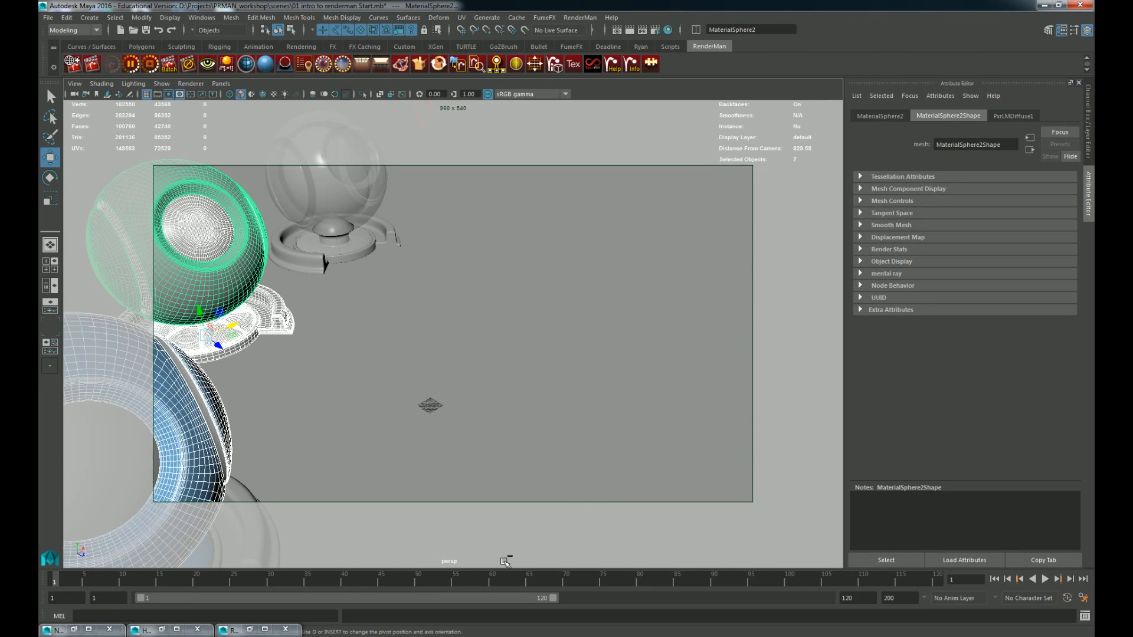
key(ctrl+d)
drag(220, 347, 487, 399)
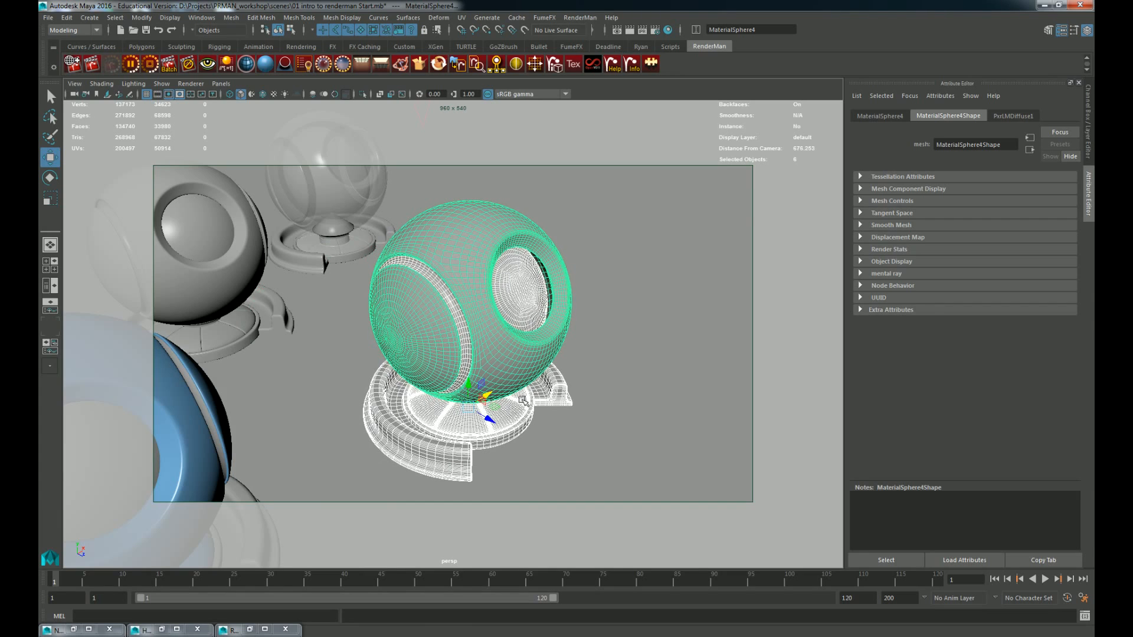
click(598, 403)
Step: Assign the PxrLMPlastic1 material to the outer sphere and cushion of the central shader ball
click(535, 368)
shift+click(509, 411)
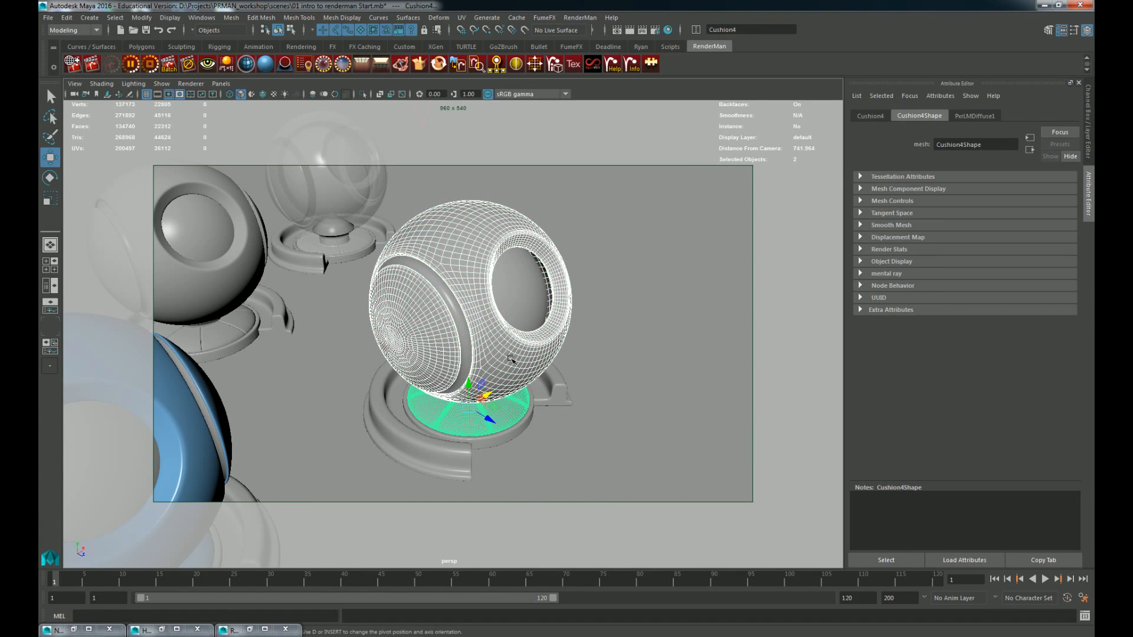
right_drag(507, 332, 590, 614)
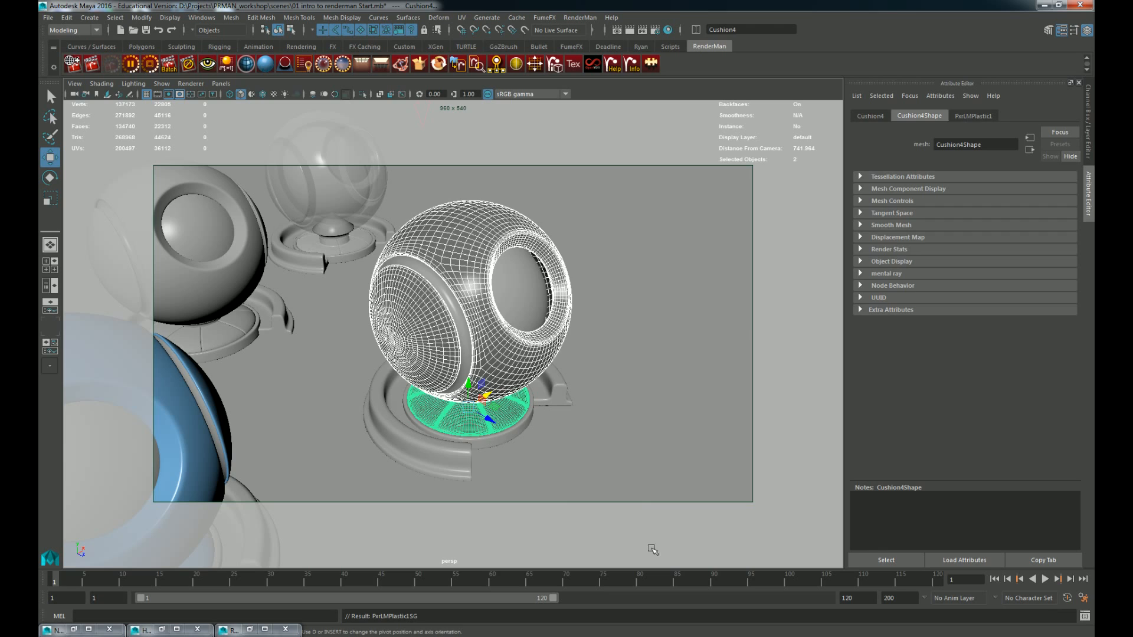
click(632, 346)
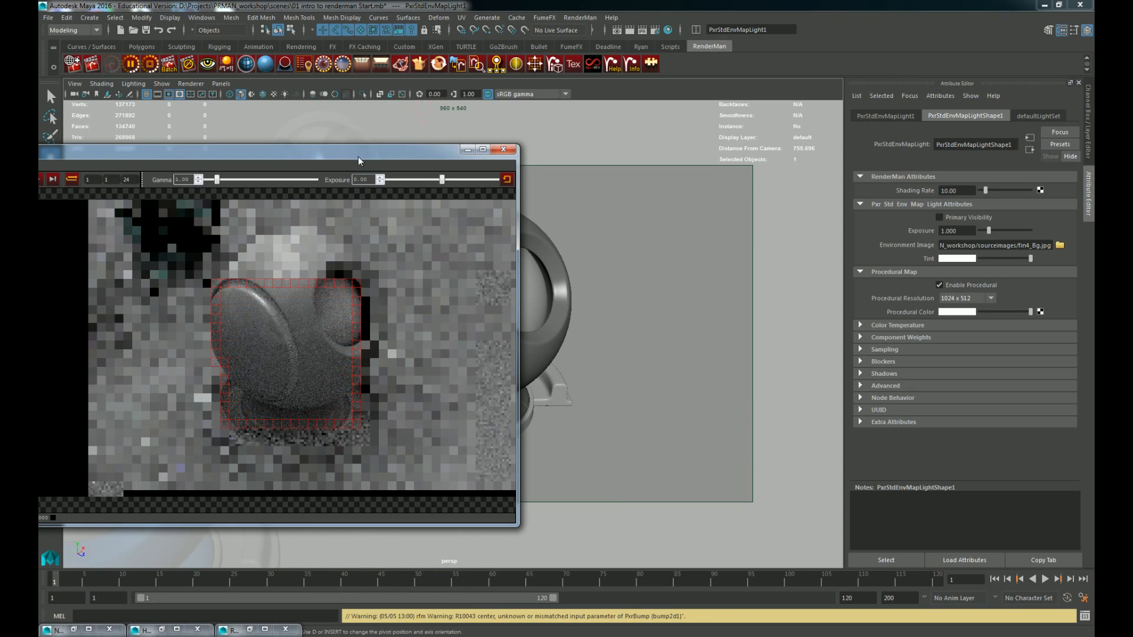
Step: Move the render window down and examine PxrLMPlastic1's diffuse and specular attributes, including the Refractive Index metal presets
drag(359, 157, 339, 299)
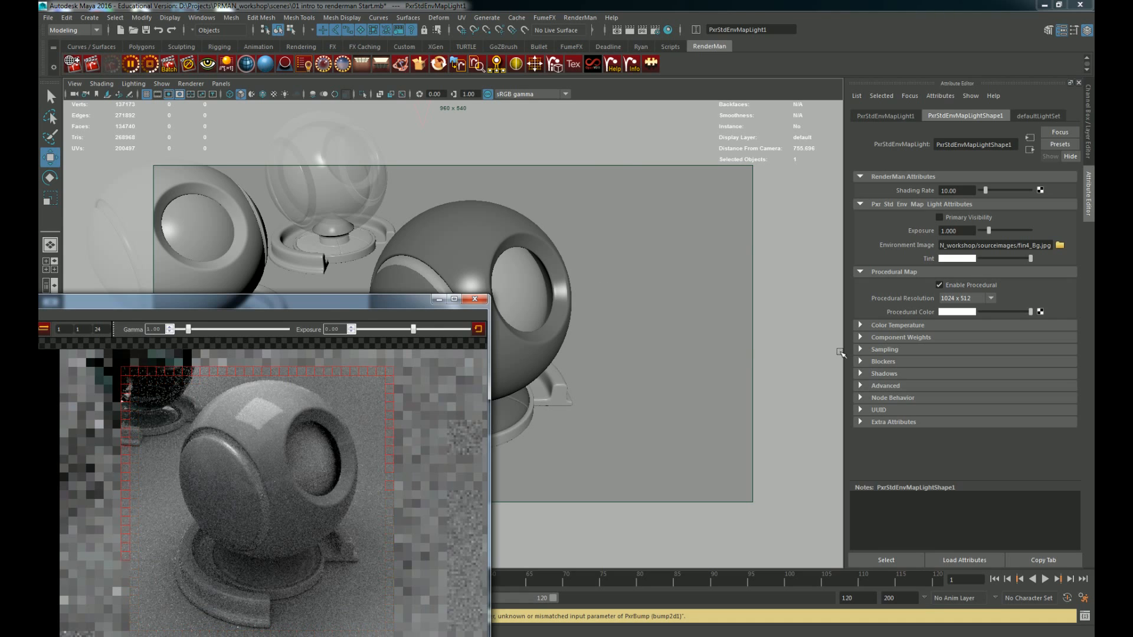
click(516, 233)
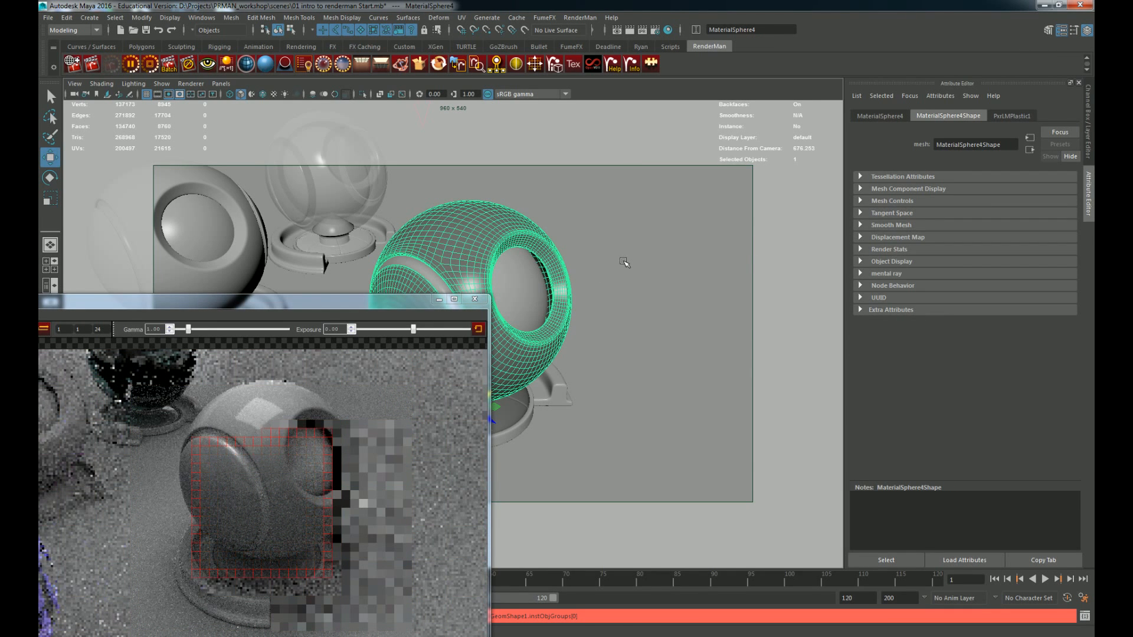
click(1022, 118)
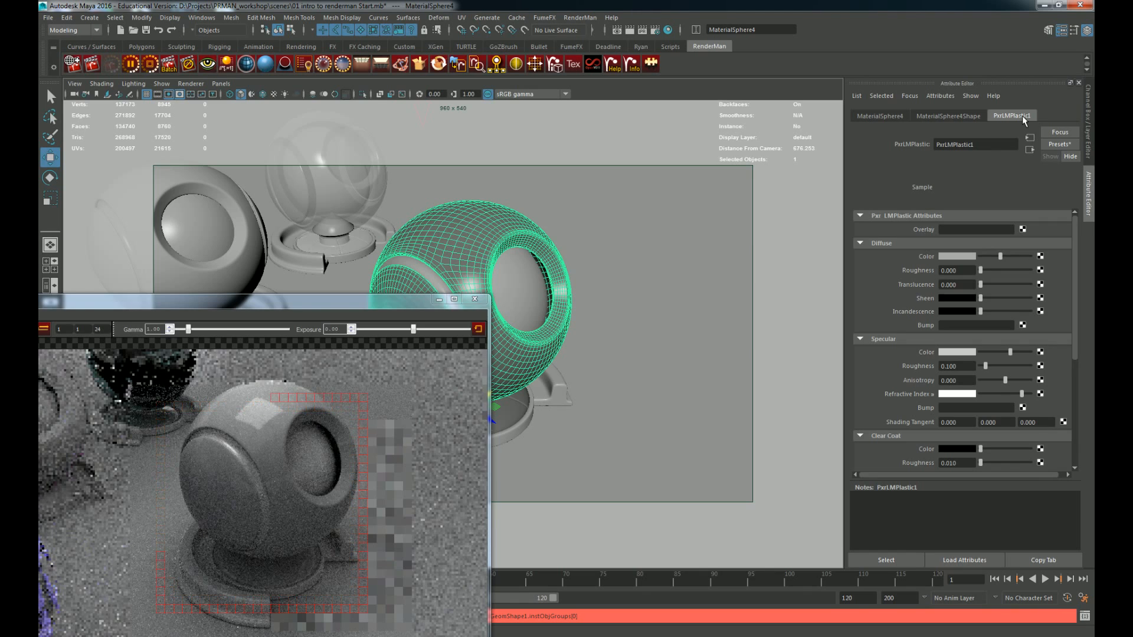
mouse_move(1074, 294)
mouse_down()
mouse_move(1075, 319)
mouse_move(1078, 271)
mouse_up()
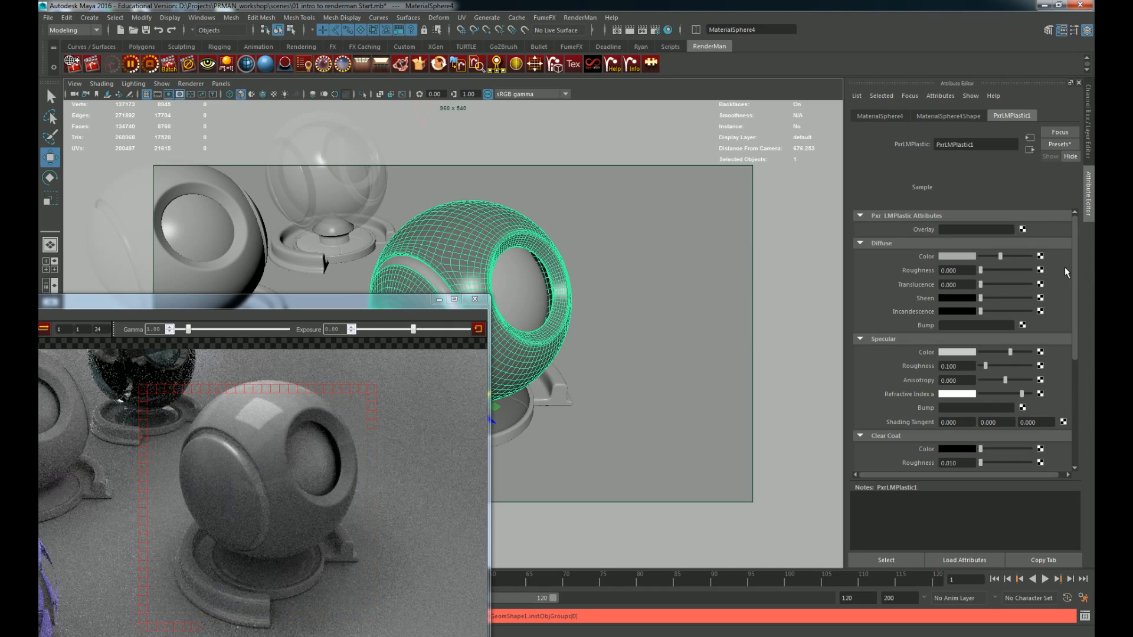
scroll(1064, 275, down, 3)
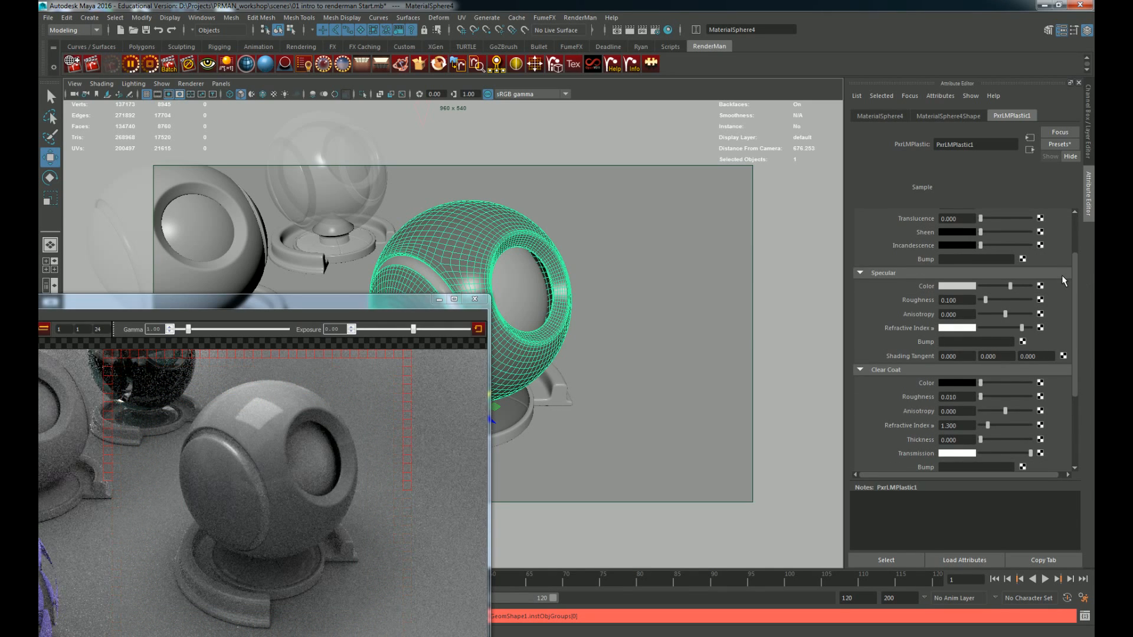
click(932, 327)
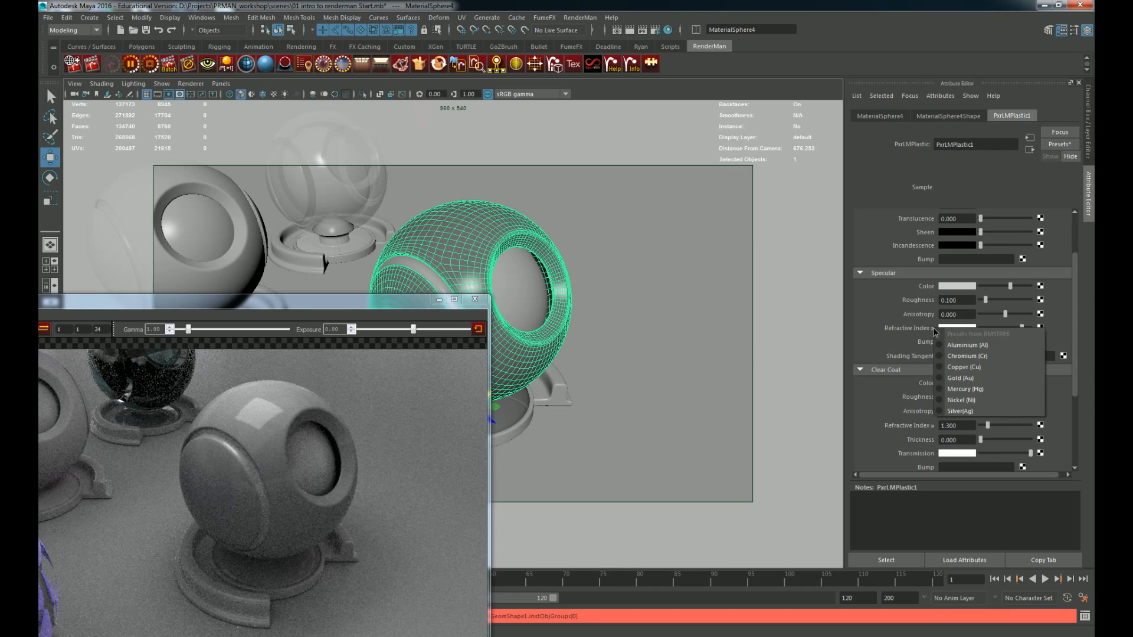
click(867, 306)
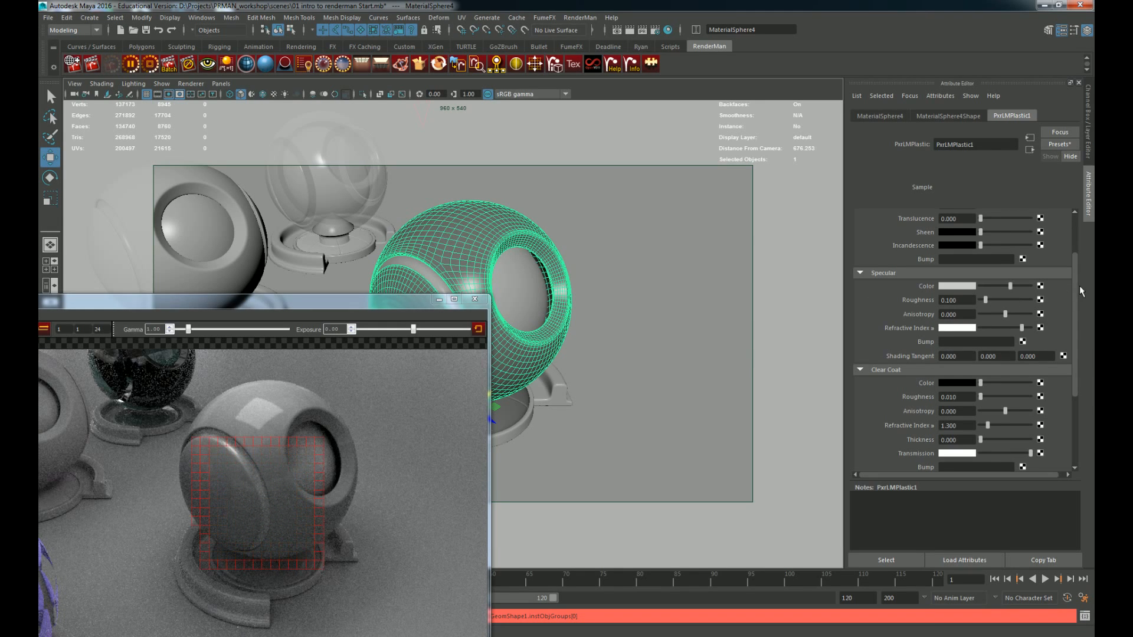
scroll(1078, 291, up, 2)
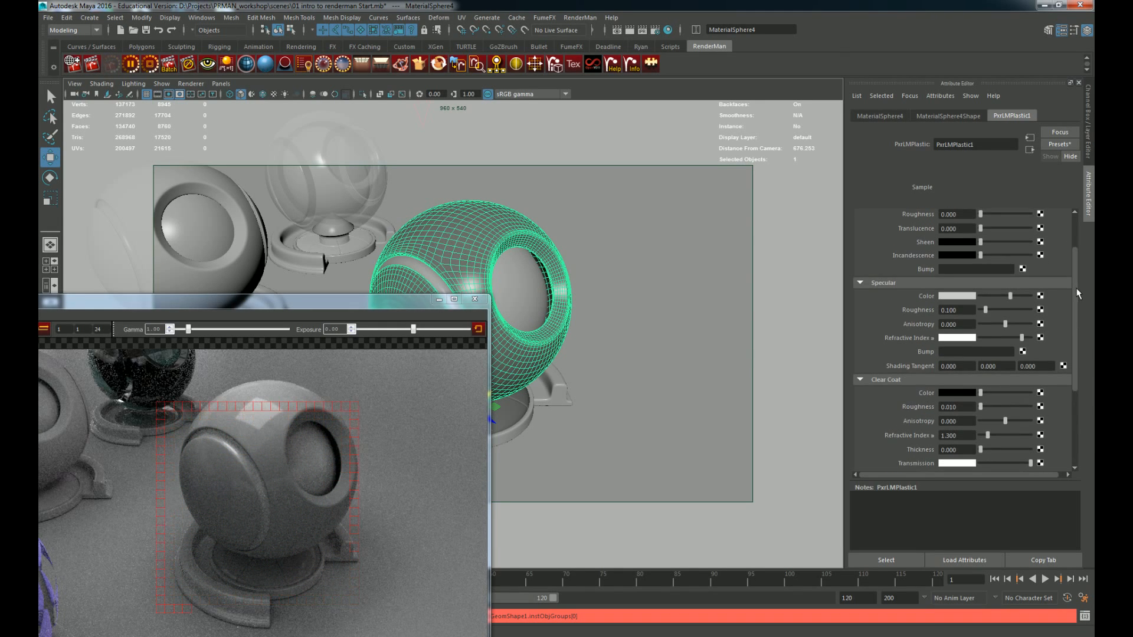
drag(1077, 288, 1077, 290)
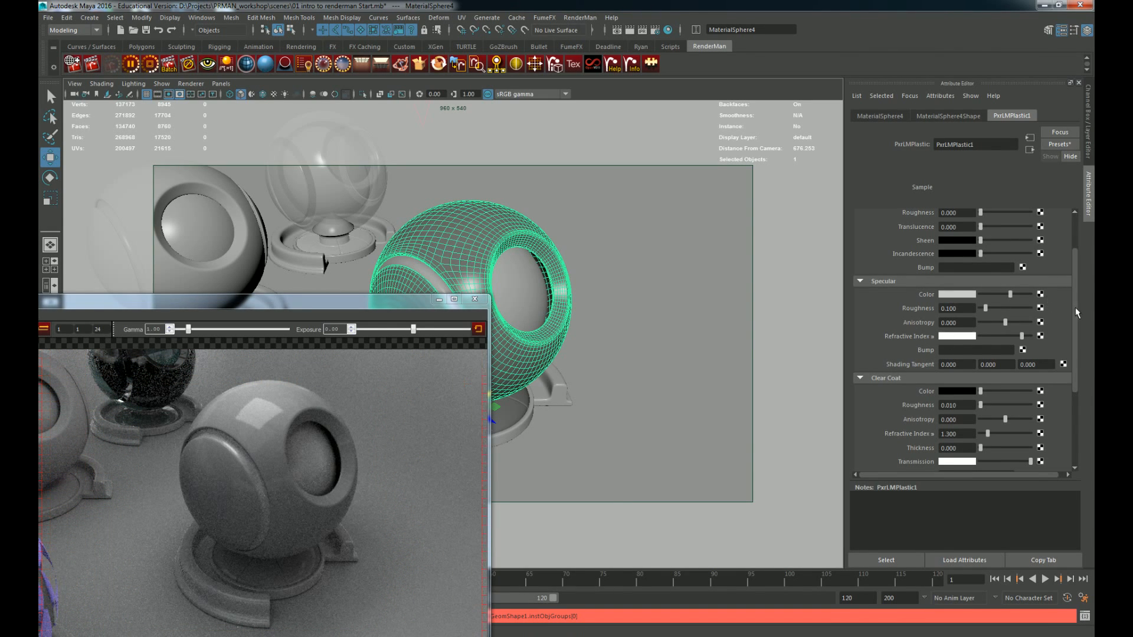
Step: Examine the Clear Coat attributes of PxrLMPlastic1 and read the description of its Presence attribute
drag(1075, 307, 1078, 353)
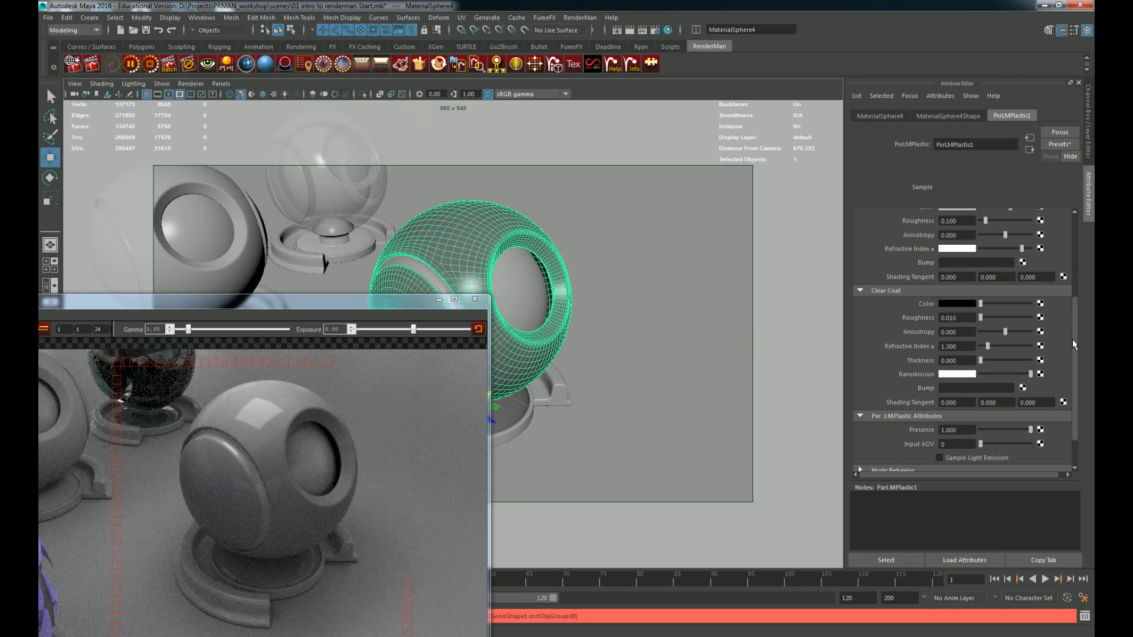
scroll(1073, 344, down, 1)
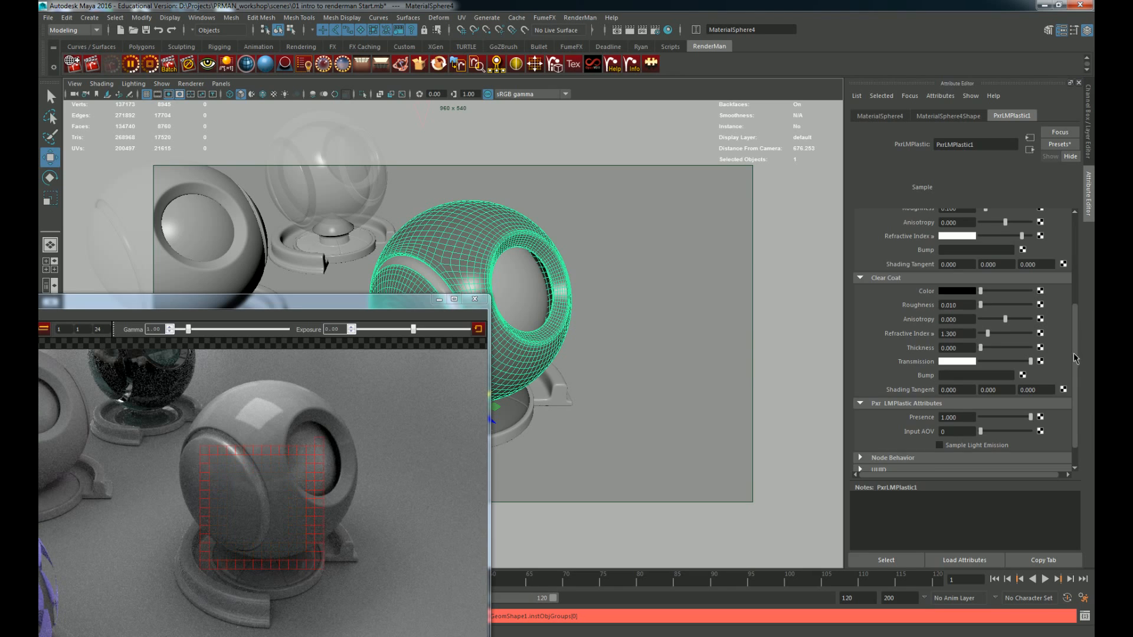
scroll(1072, 349, down, 2)
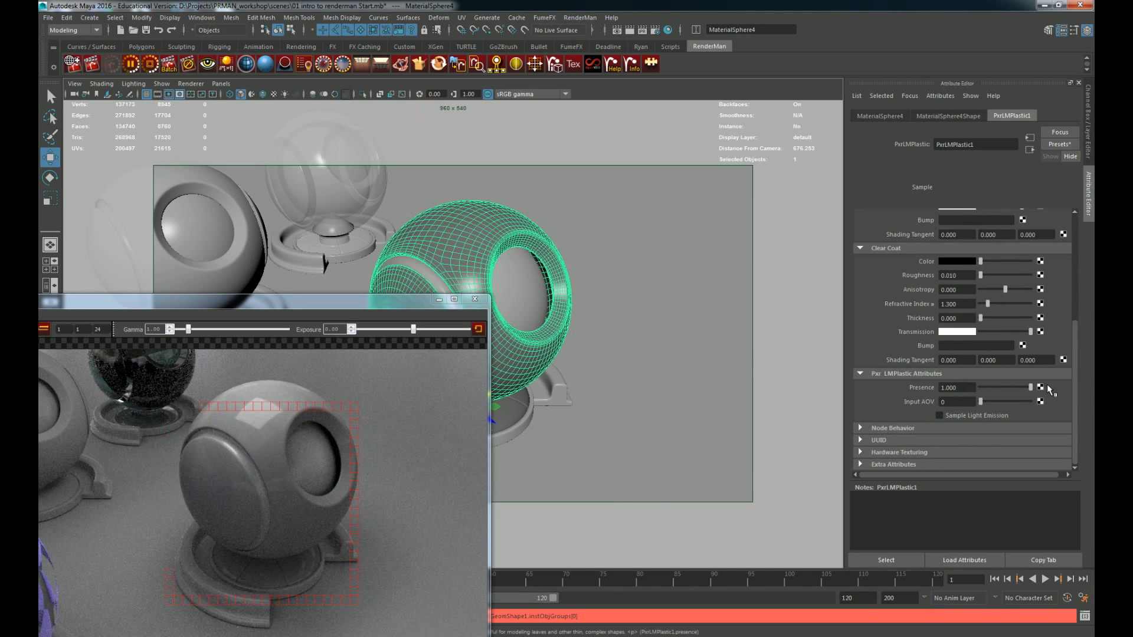
mouse_move(1049, 390)
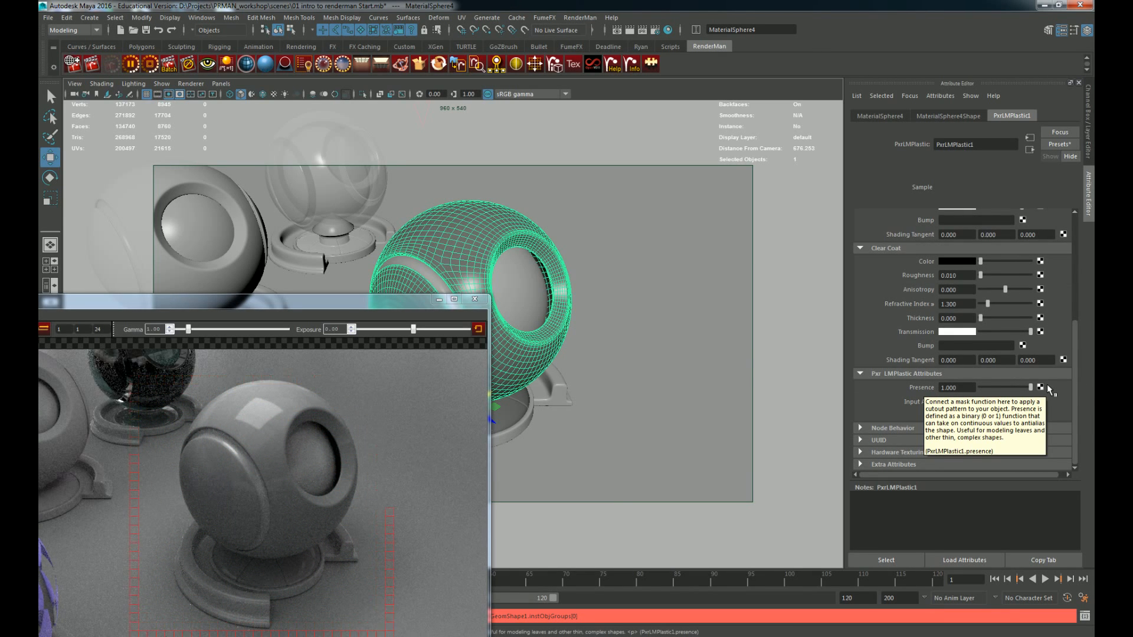
Step: Try the Varnish---Tinted_Glazing preset on the PxrLMPlastic1 material
click(1061, 143)
mouse_move(1056, 189)
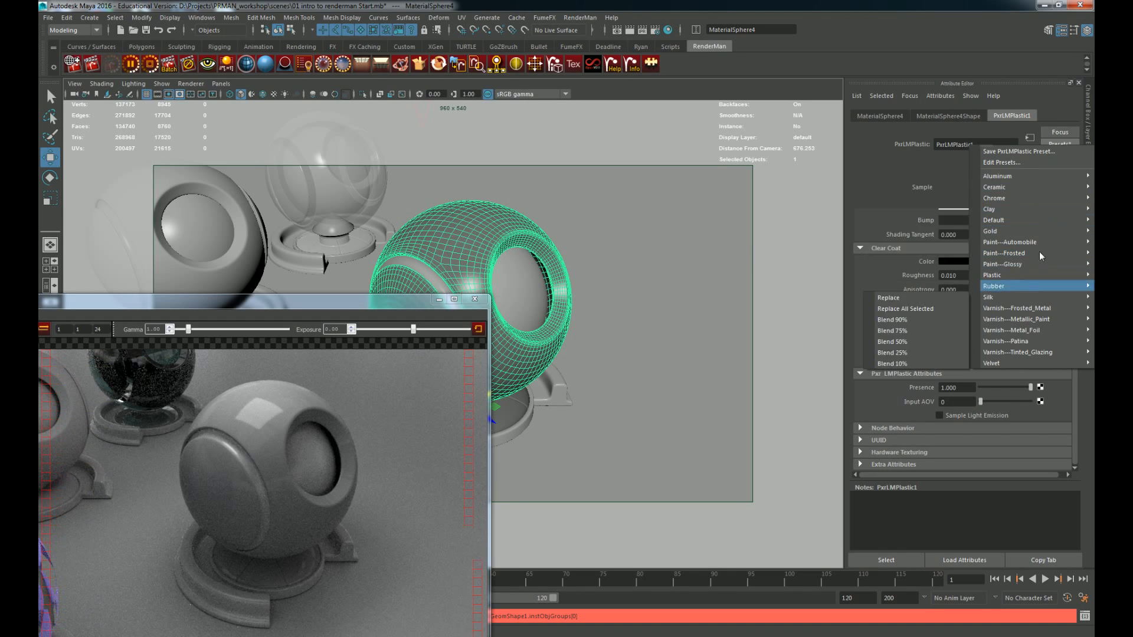
mouse_move(1037, 319)
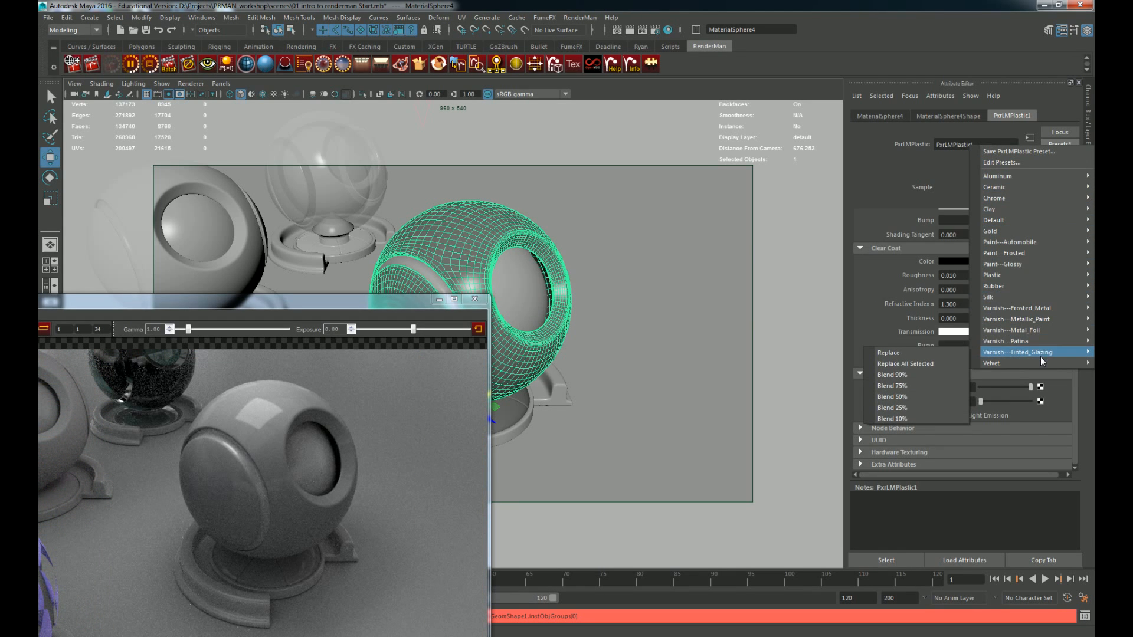
click(893, 345)
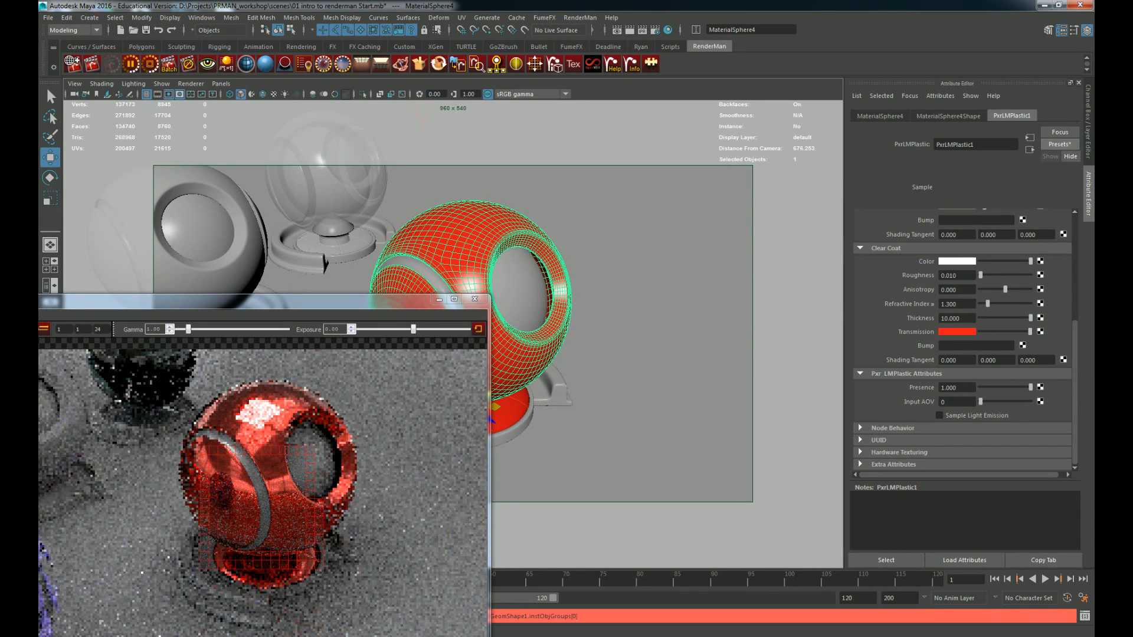
Step: Reset PxrLMPlastic1 to the Default preset and apply the Clay preset to it
click(1060, 144)
mouse_move(1032, 212)
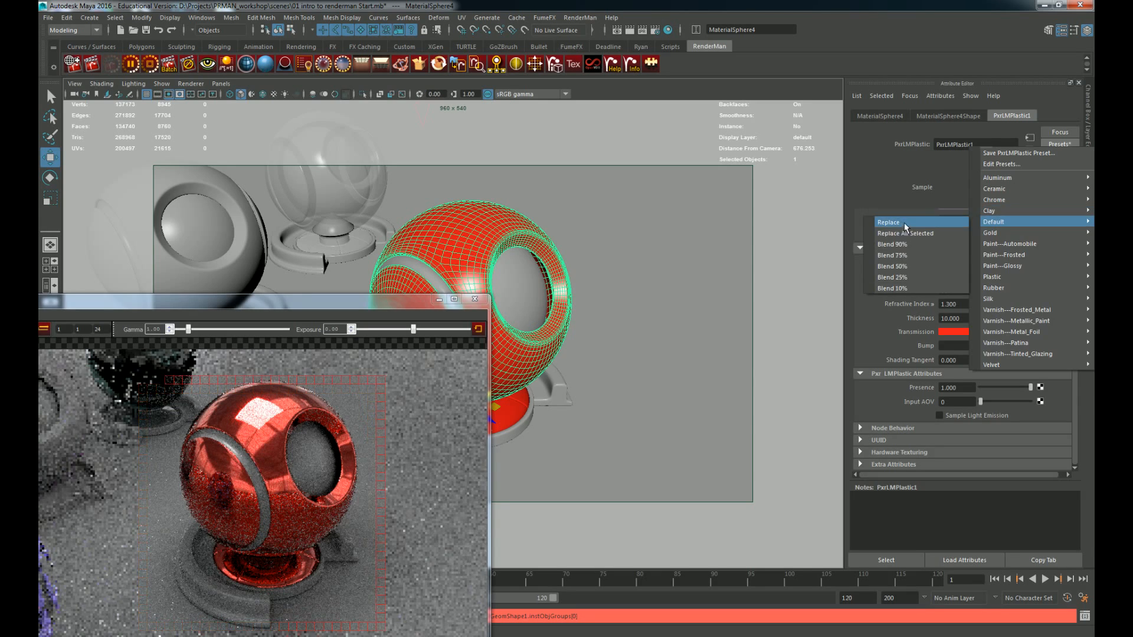
click(905, 222)
click(1056, 146)
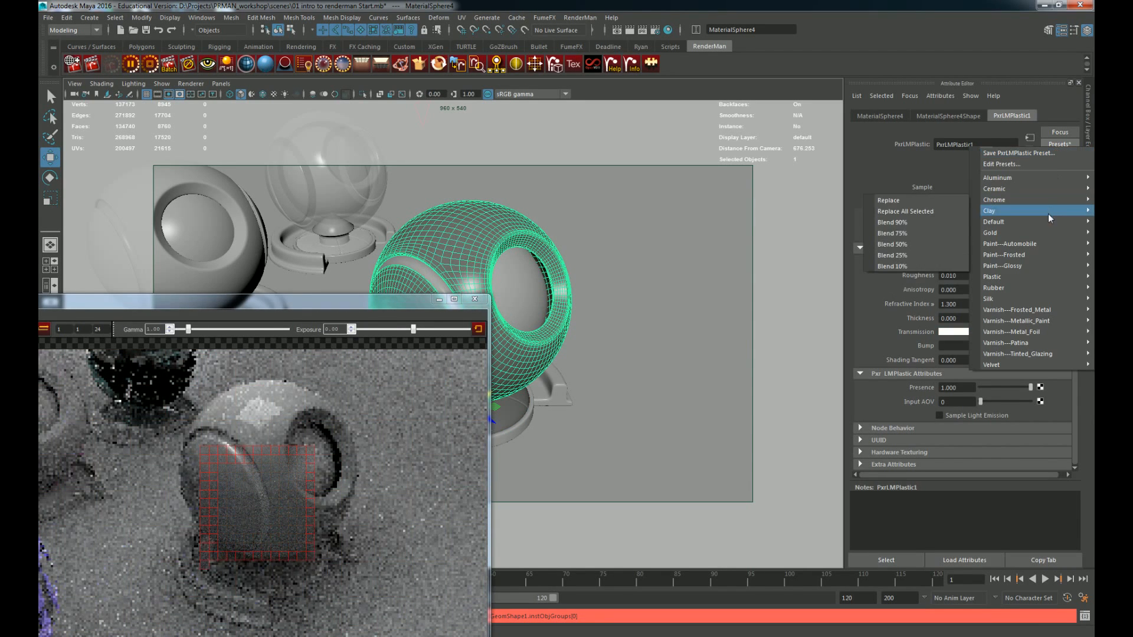
click(914, 222)
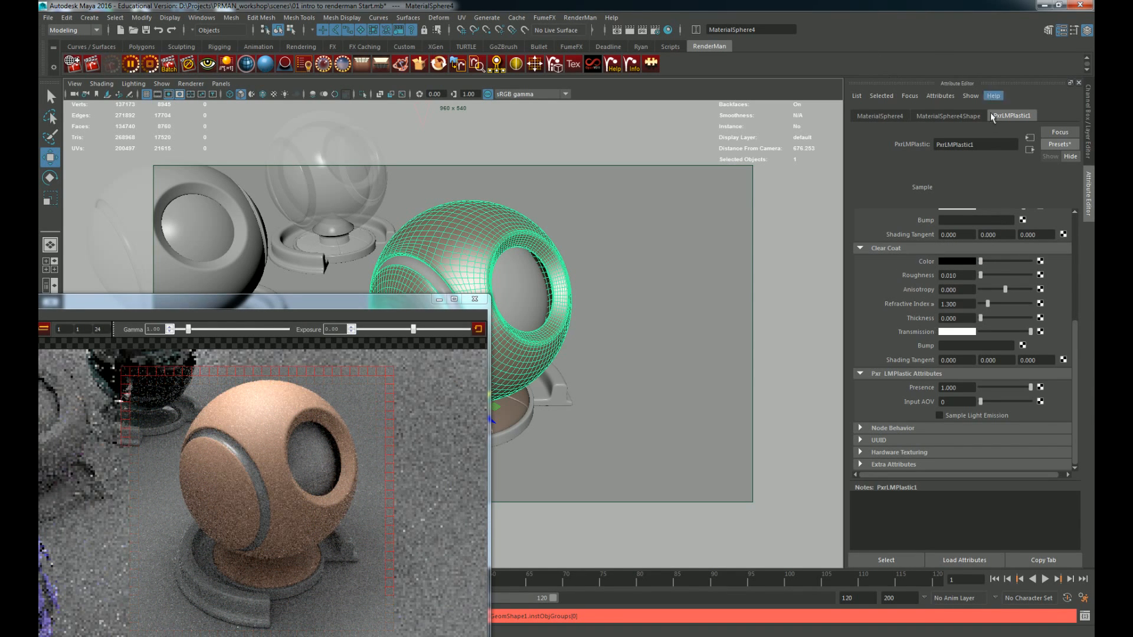
Step: Review the available PxrLMPlastic presets and examine the clay material's diffuse, specular and clear coat attributes
click(1060, 144)
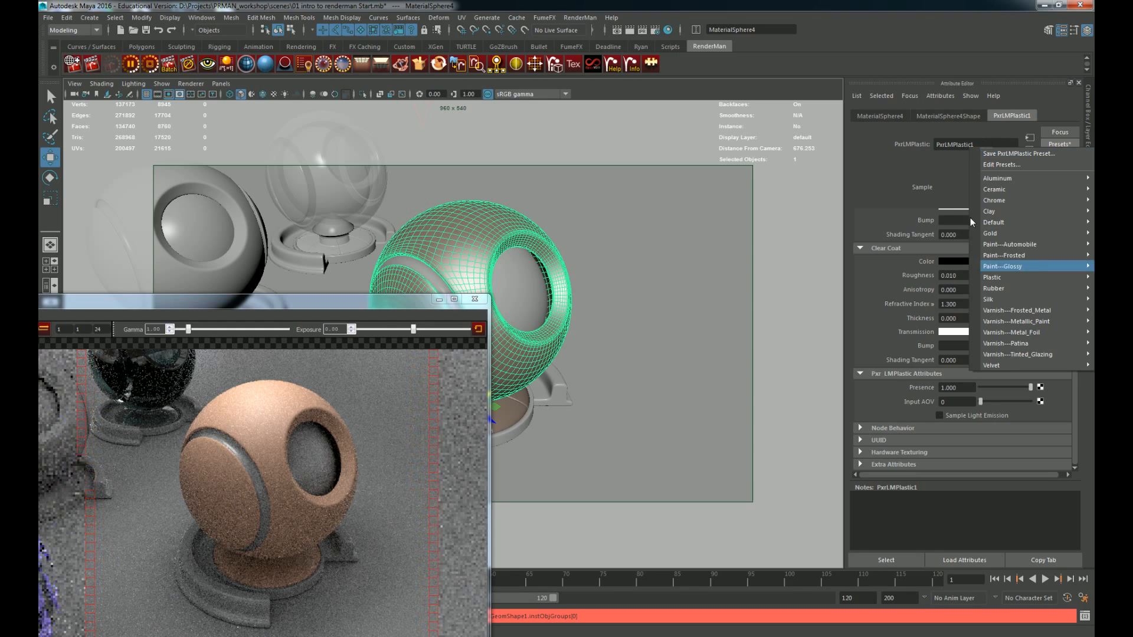
mouse_move(1015, 185)
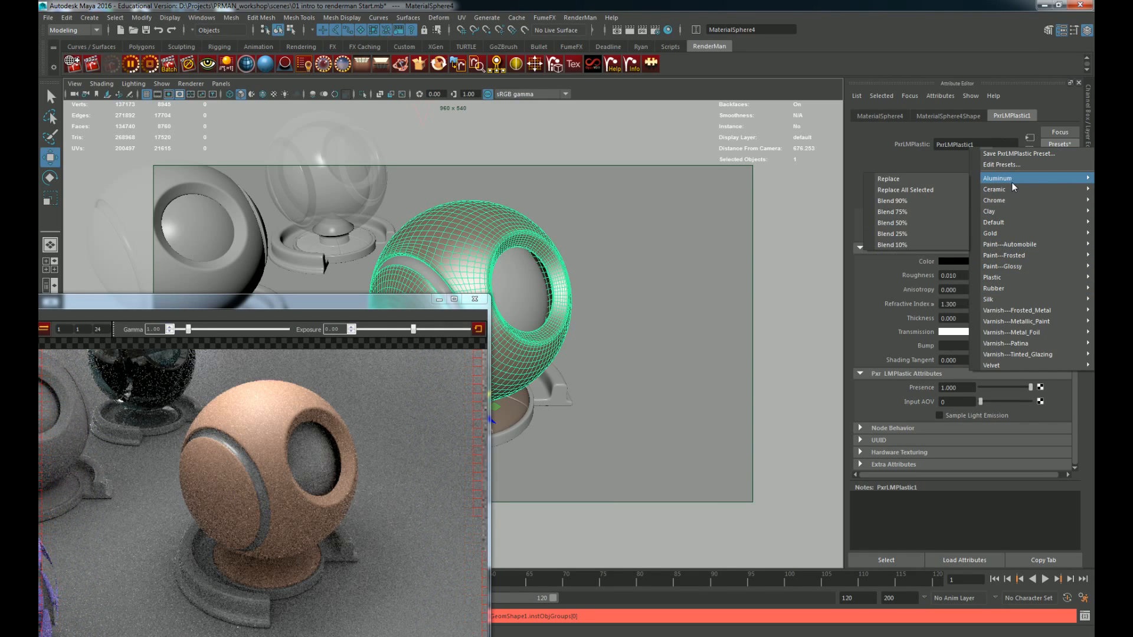
mouse_move(1075, 234)
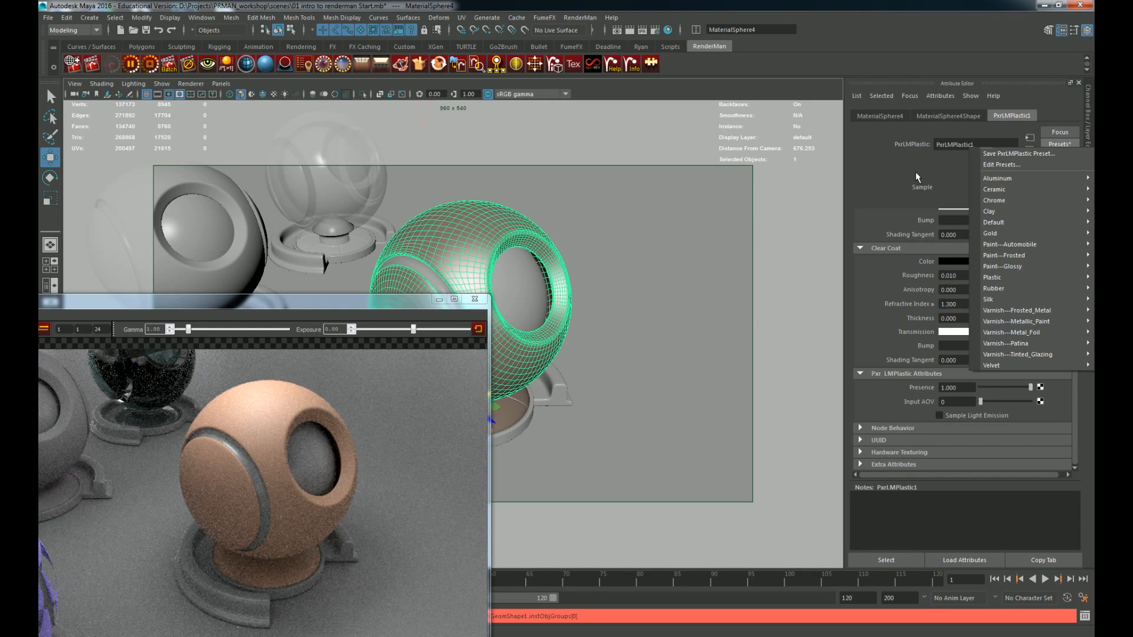
click(883, 169)
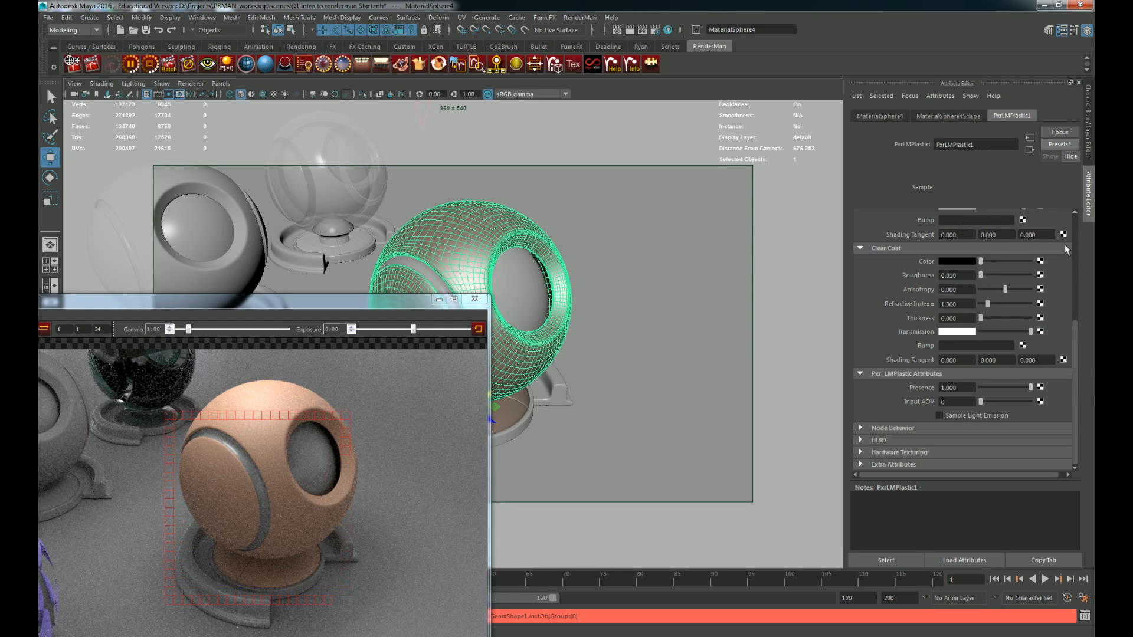
scroll(1032, 267, up, 3)
scroll(1032, 267, up, 4)
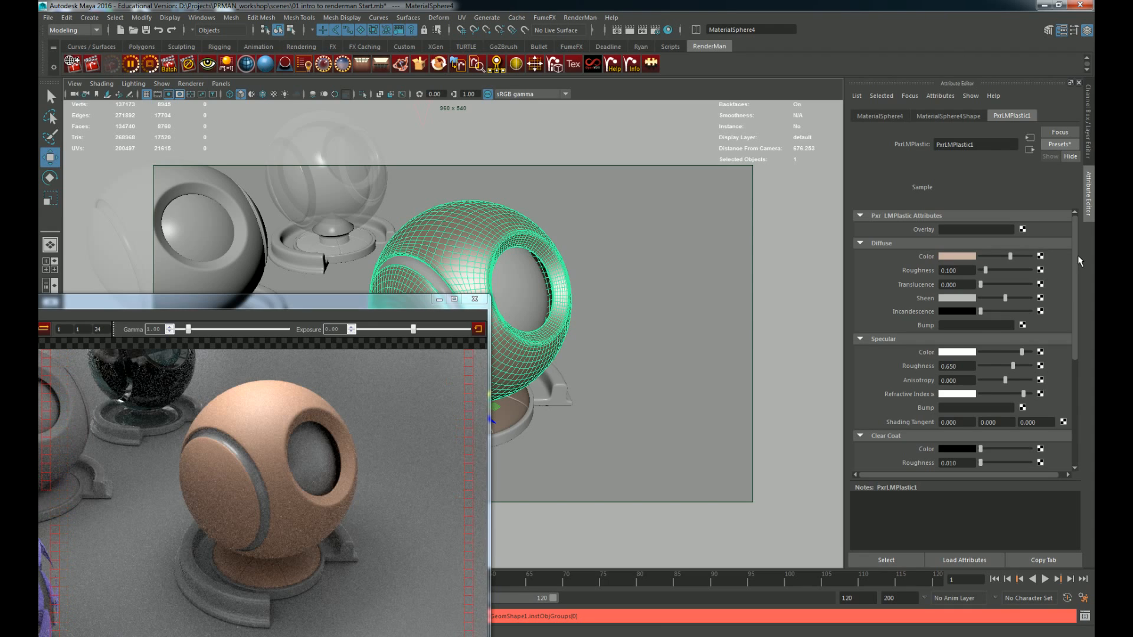
drag(1078, 343, 1085, 440)
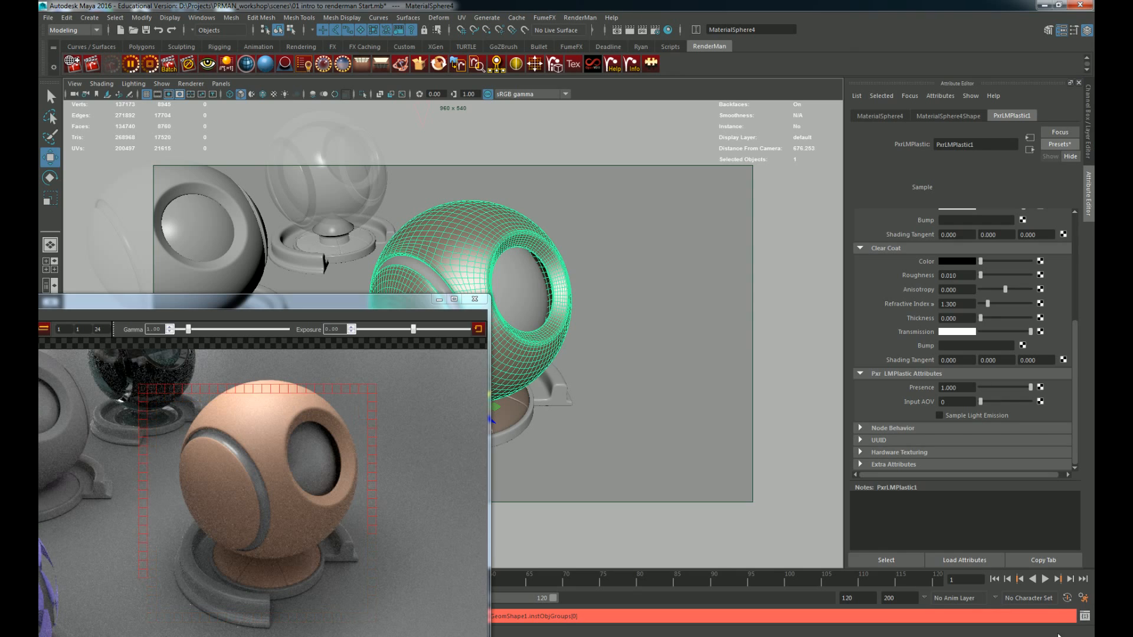
click(1110, 635)
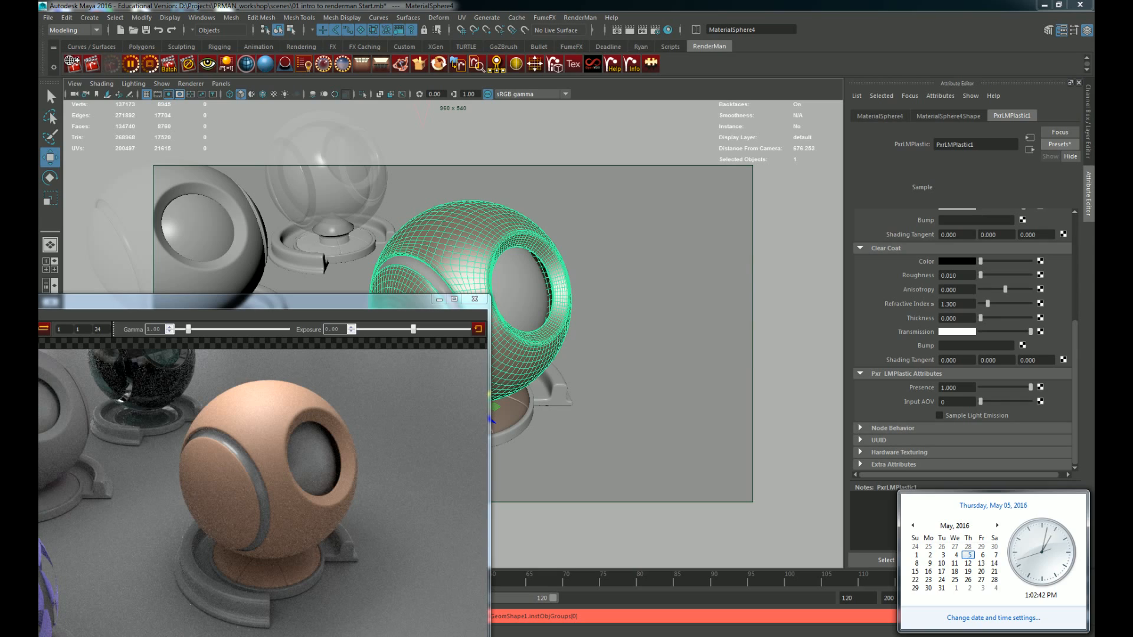
key(Escape)
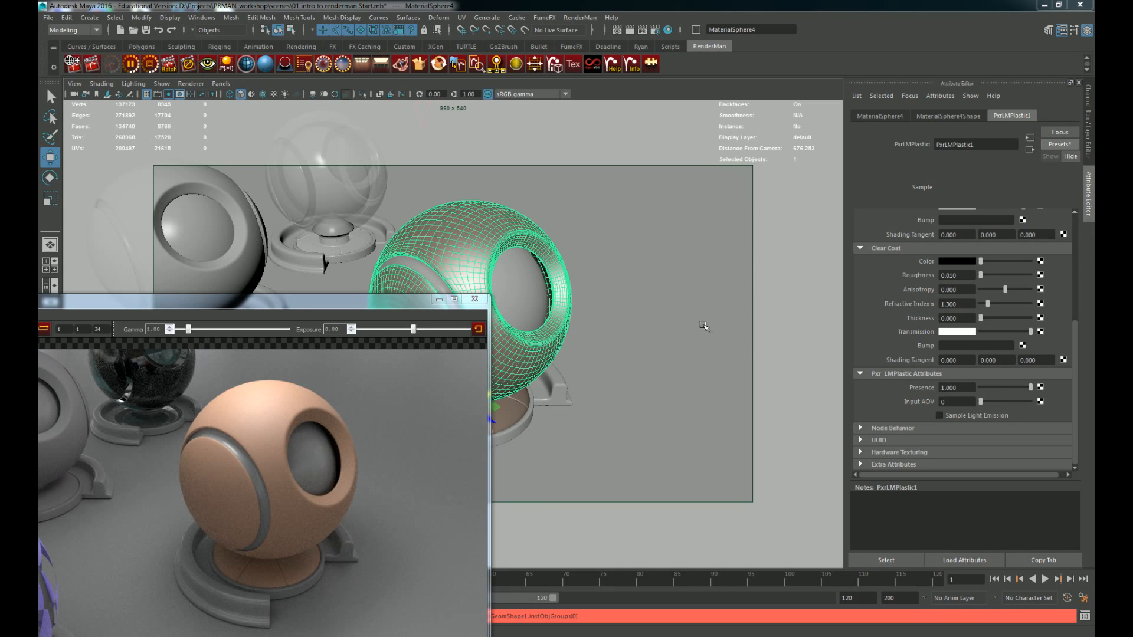
Step: Move the render window aside, duplicate all parts of the clay shader ball and place the copy behind the original
drag(397, 307, 242, 307)
click(479, 431)
drag(415, 266, 511, 442)
ctrl+drag(660, 244, 722, 452)
key(ctrl+d)
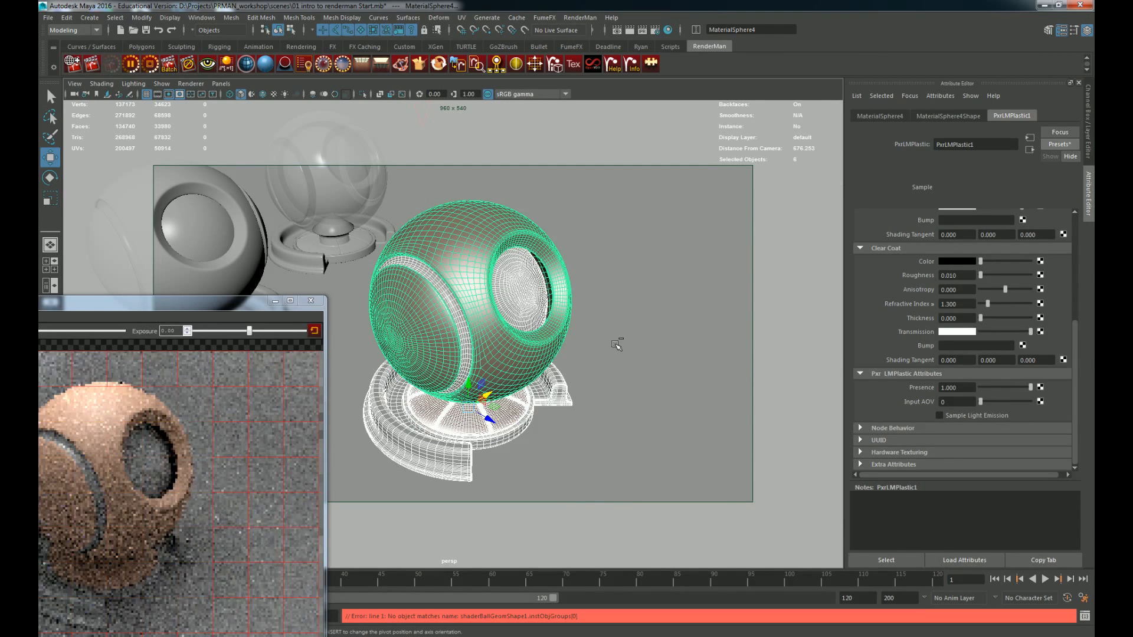
drag(491, 400, 449, 235)
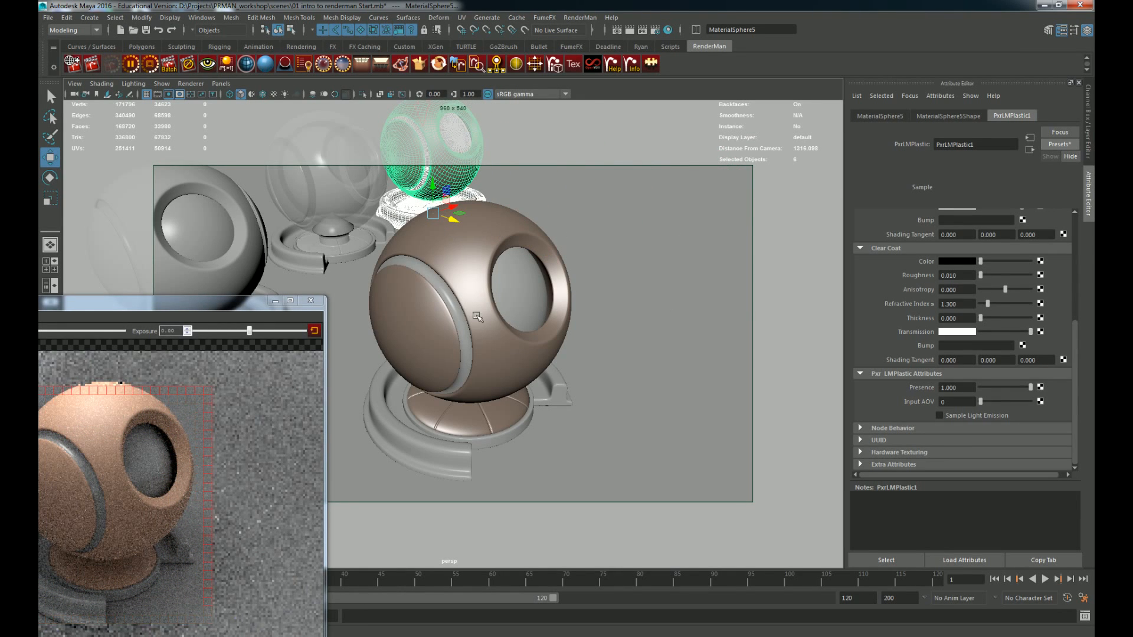
Step: Assign a new PxrLMMetal base material to the front shader ball and its cushion, and bring the render window back into view
click(503, 380)
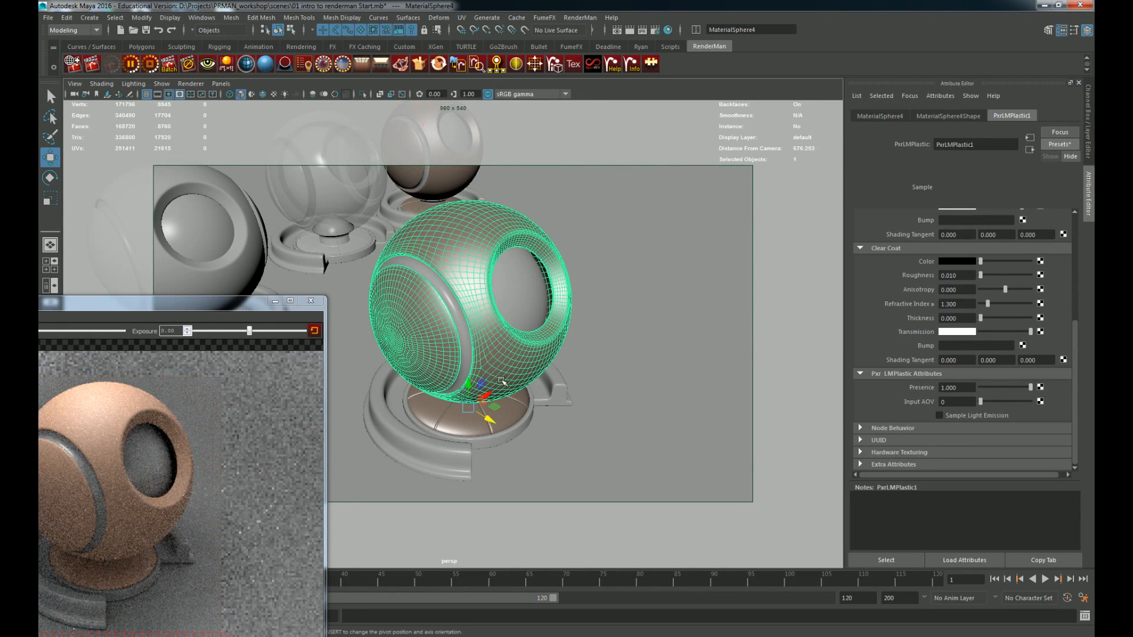
shift+click(463, 425)
right_drag(475, 246, 504, 518)
click(592, 250)
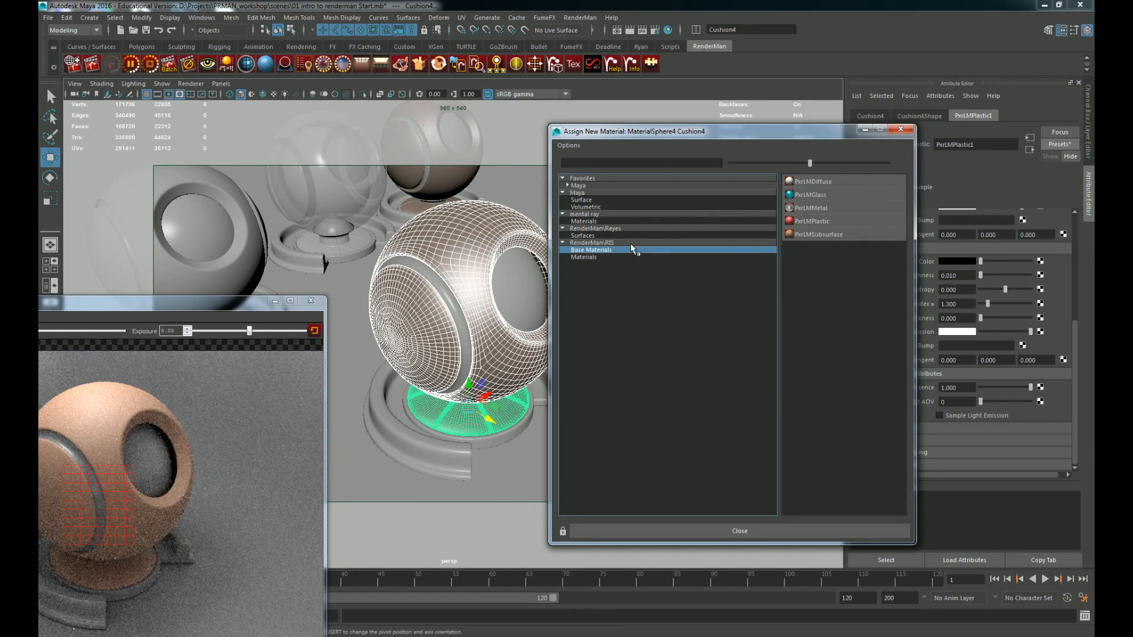
click(822, 209)
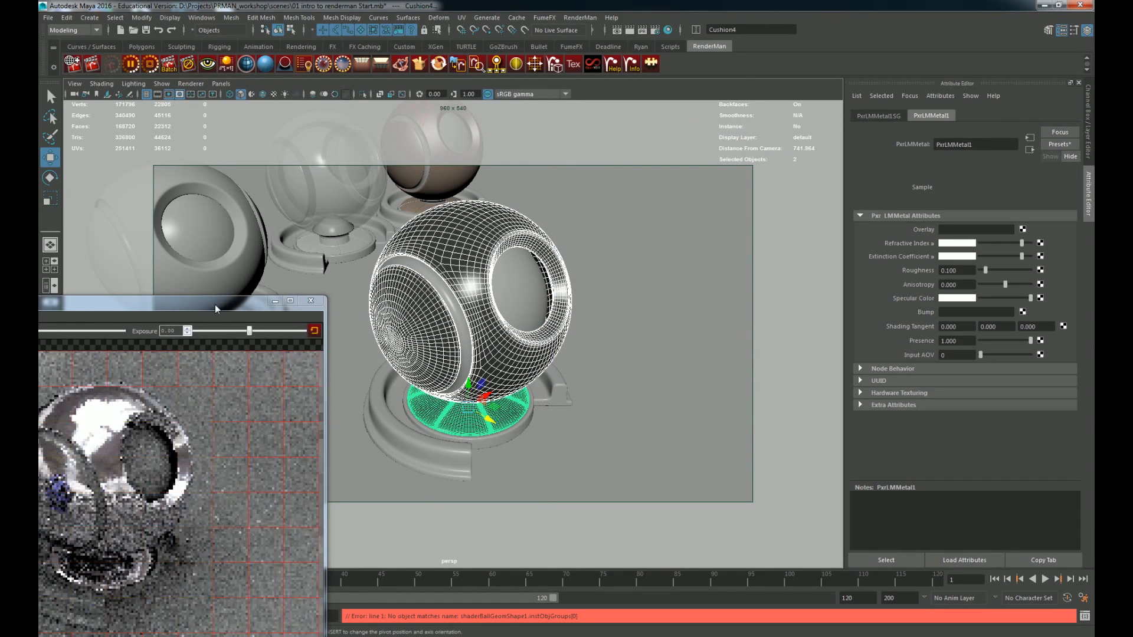
drag(215, 305, 452, 187)
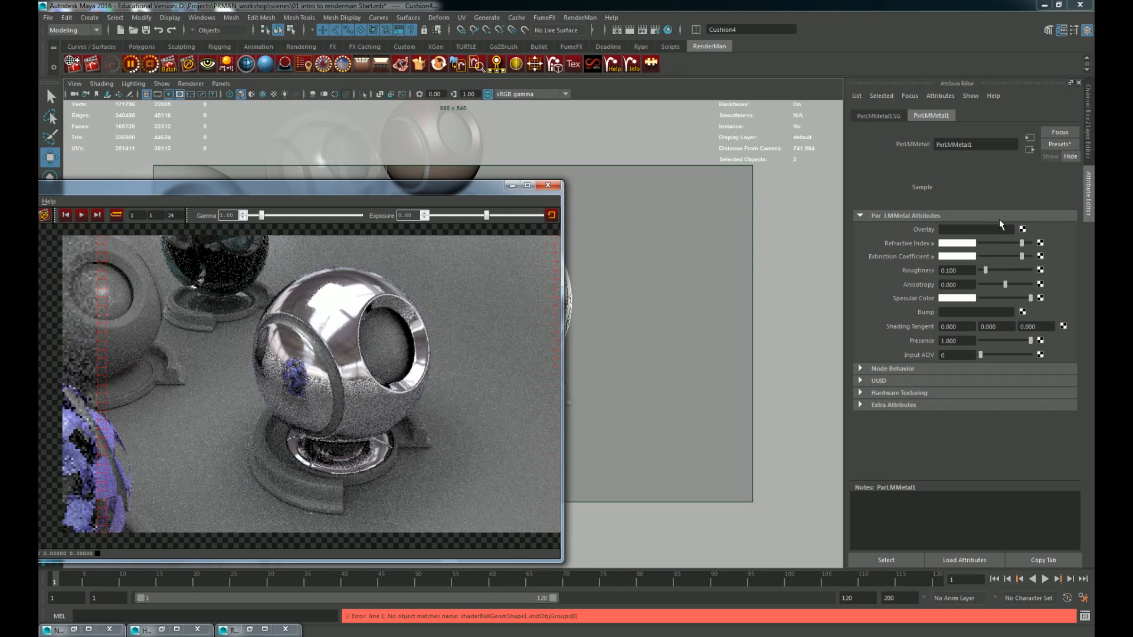
Step: Review the metal options for PxrLMMetal1's refractive index and extinction coefficient, and its list of material presets
click(933, 245)
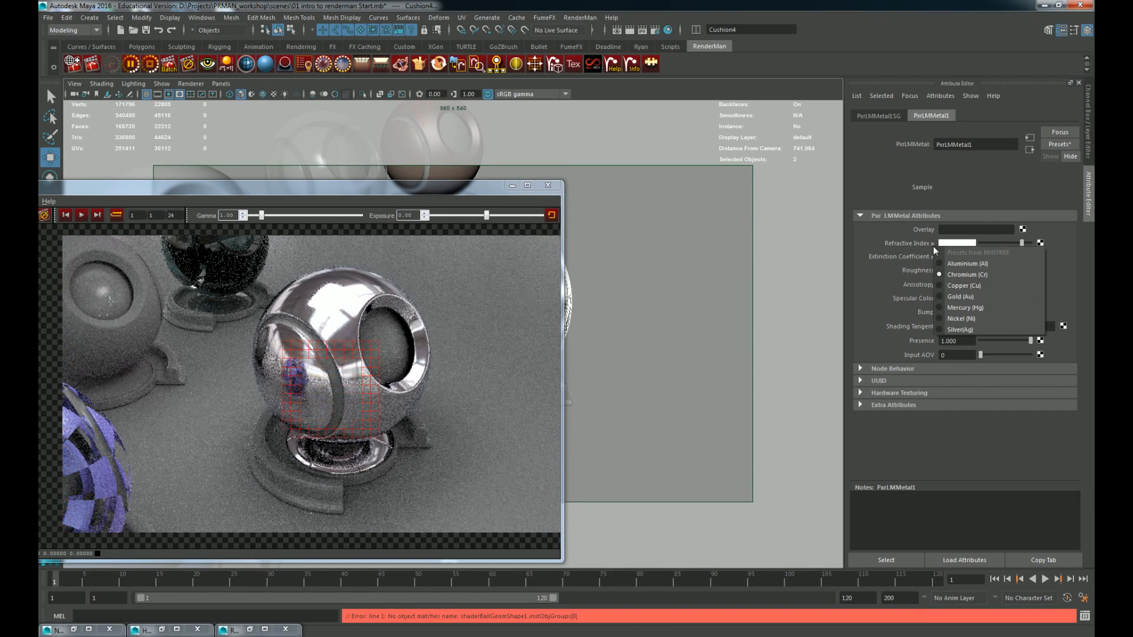
click(880, 269)
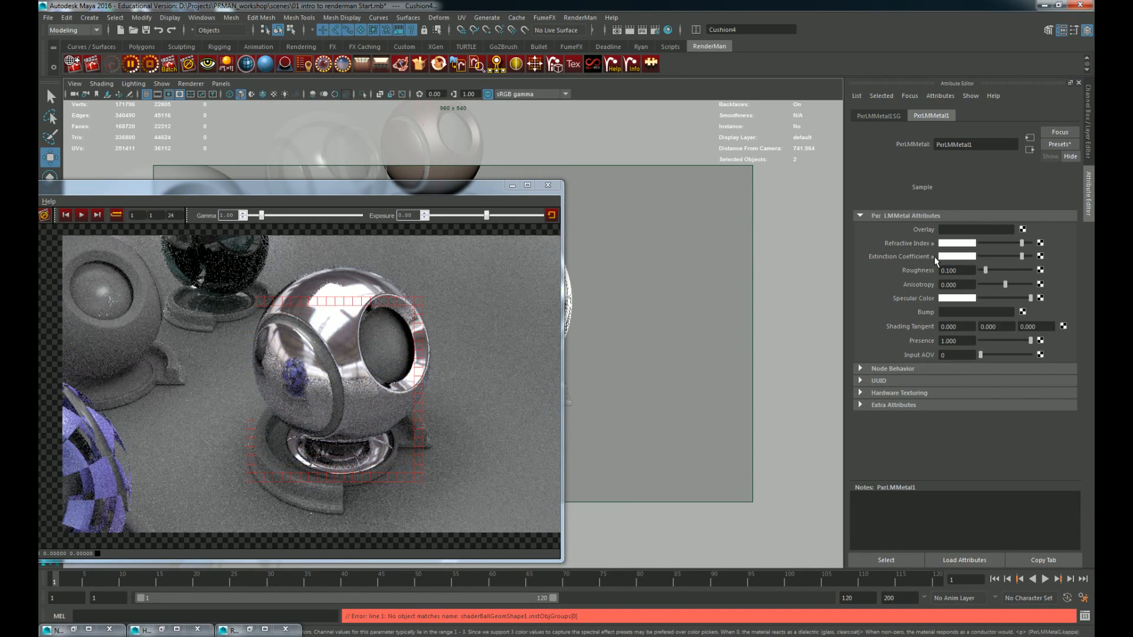
click(932, 256)
click(882, 275)
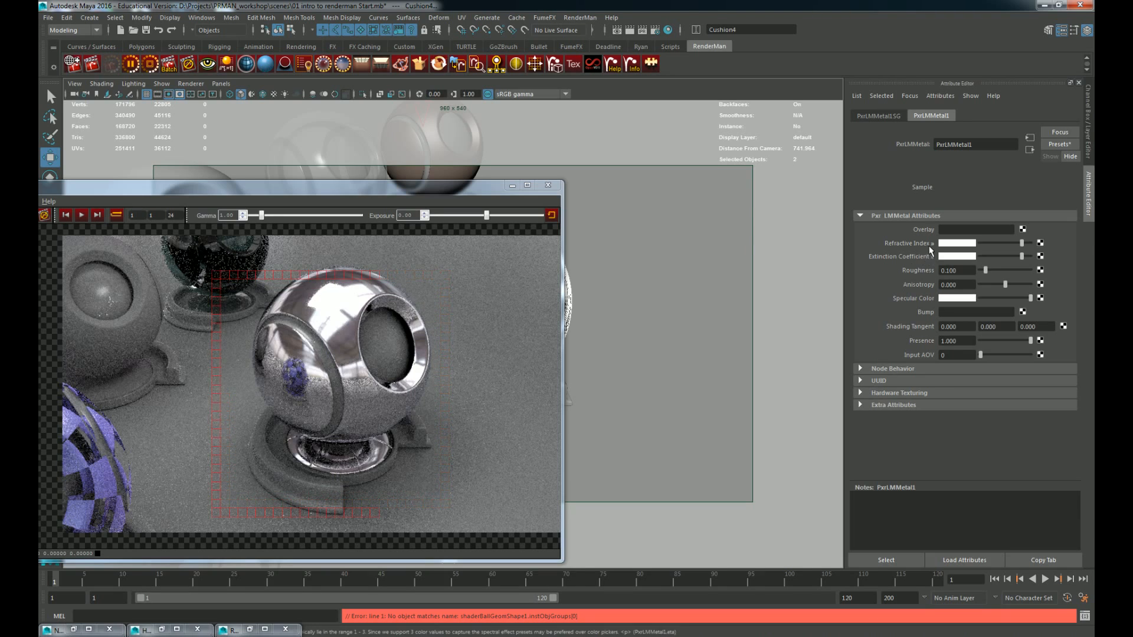
click(932, 242)
click(887, 281)
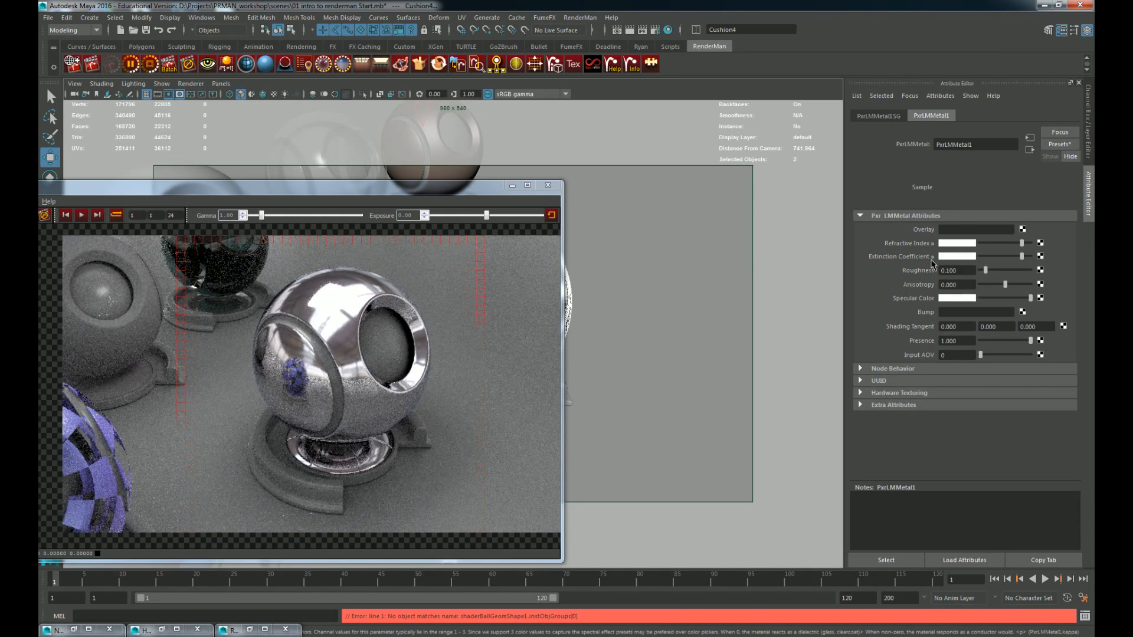
click(932, 259)
click(1020, 181)
click(1066, 142)
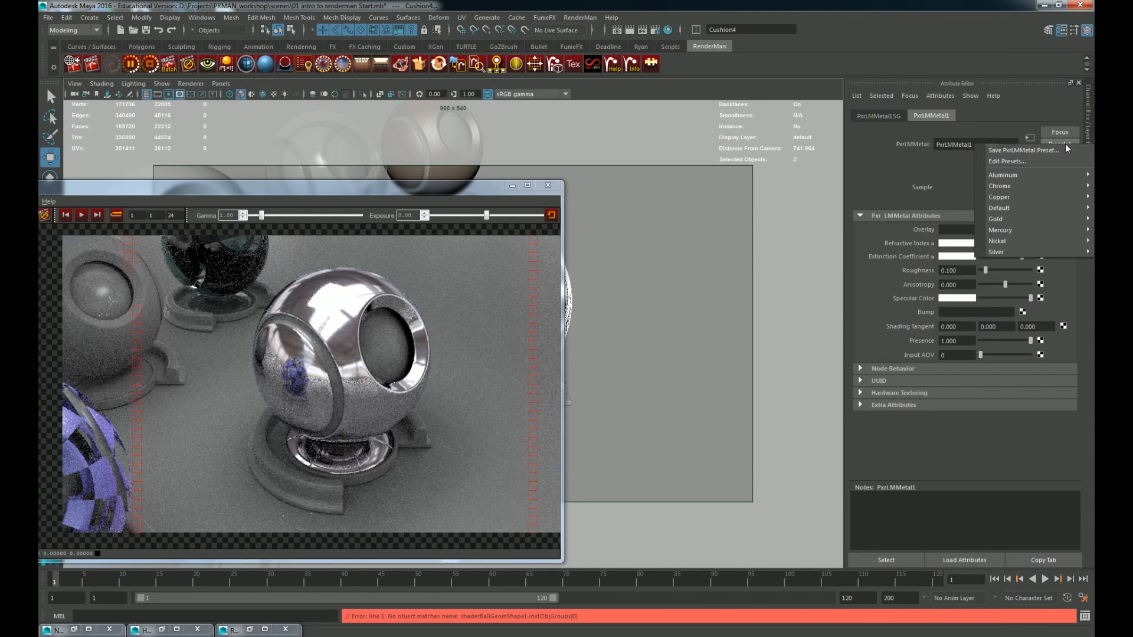
mouse_move(1021, 172)
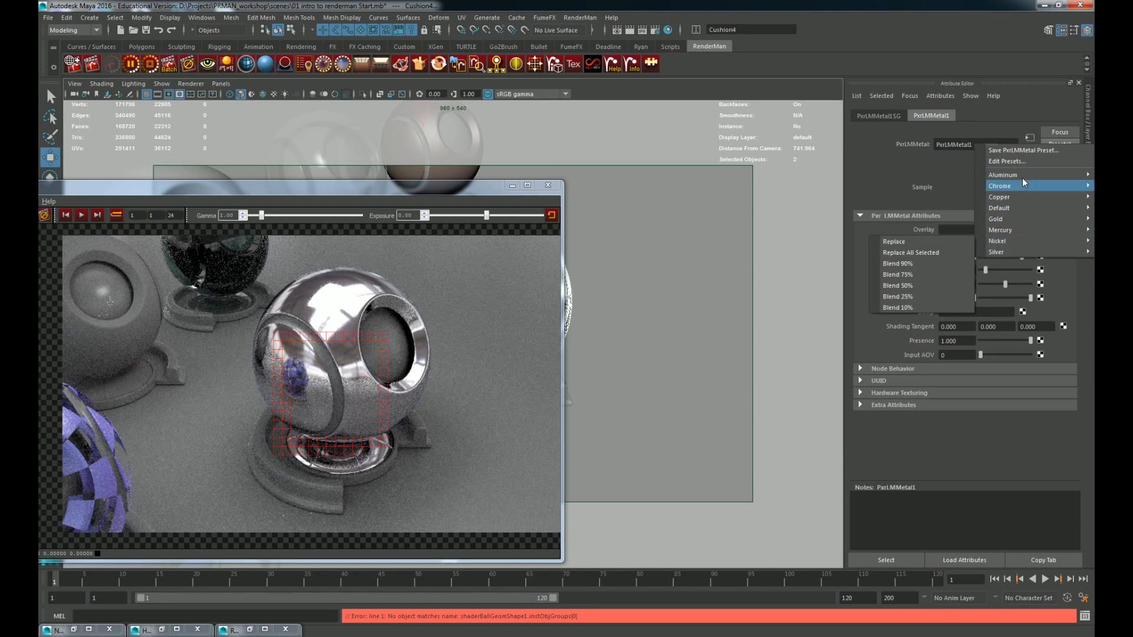
mouse_move(1007, 253)
click(894, 252)
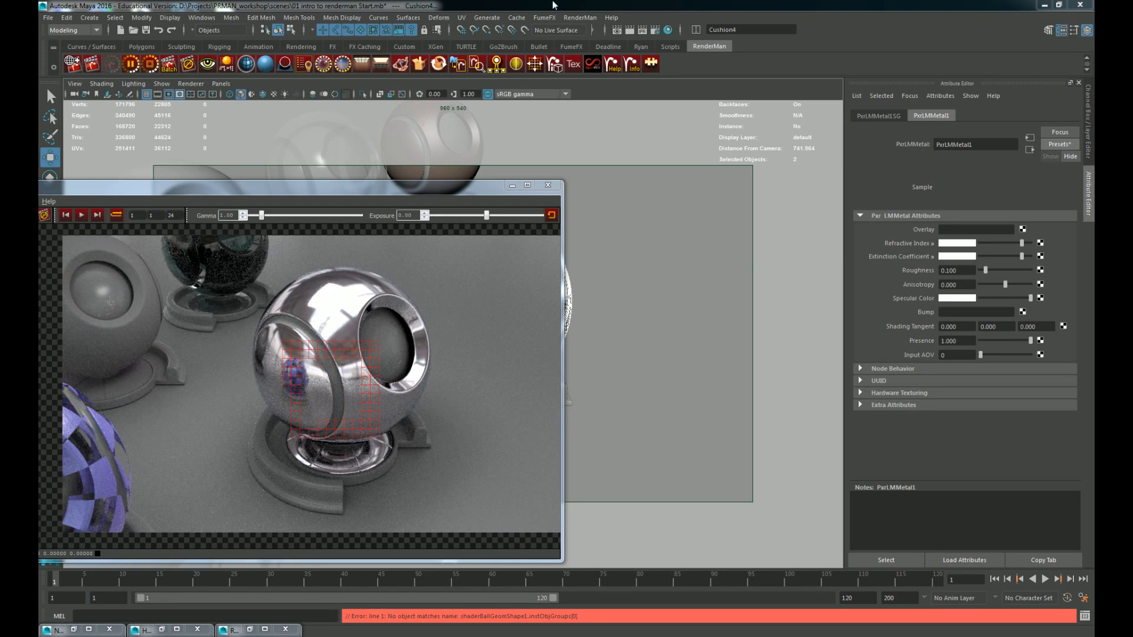
Step: Restart the interactive RenderMan render and connect a new PxrLMLayer node to the Overlay attribute of PxrLMMetal1
click(151, 64)
click(151, 65)
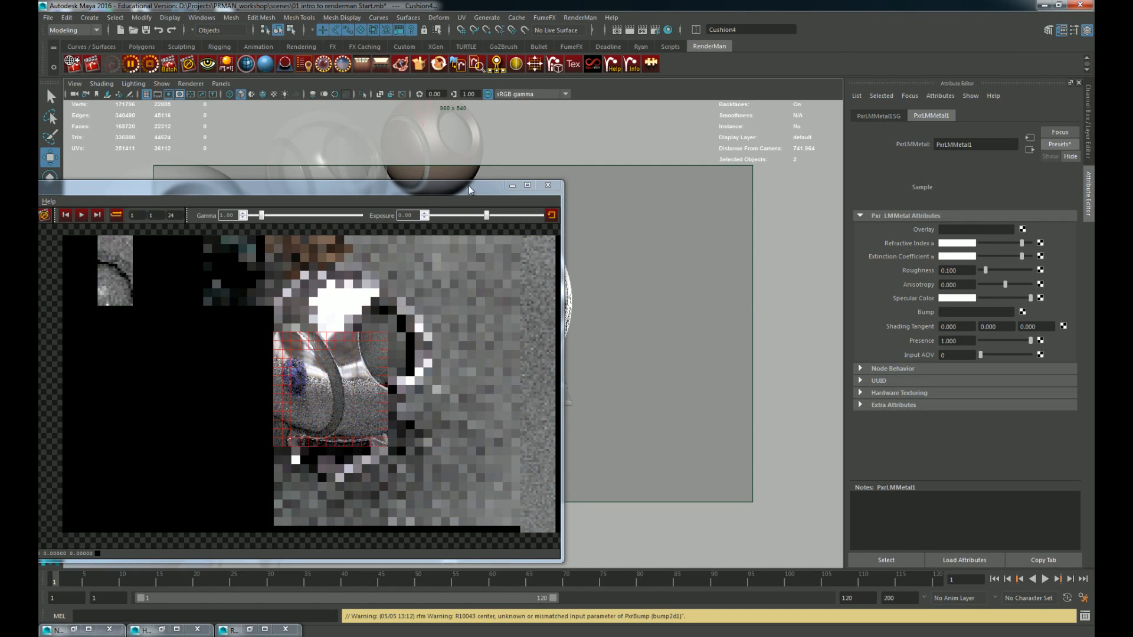
drag(469, 185, 405, 298)
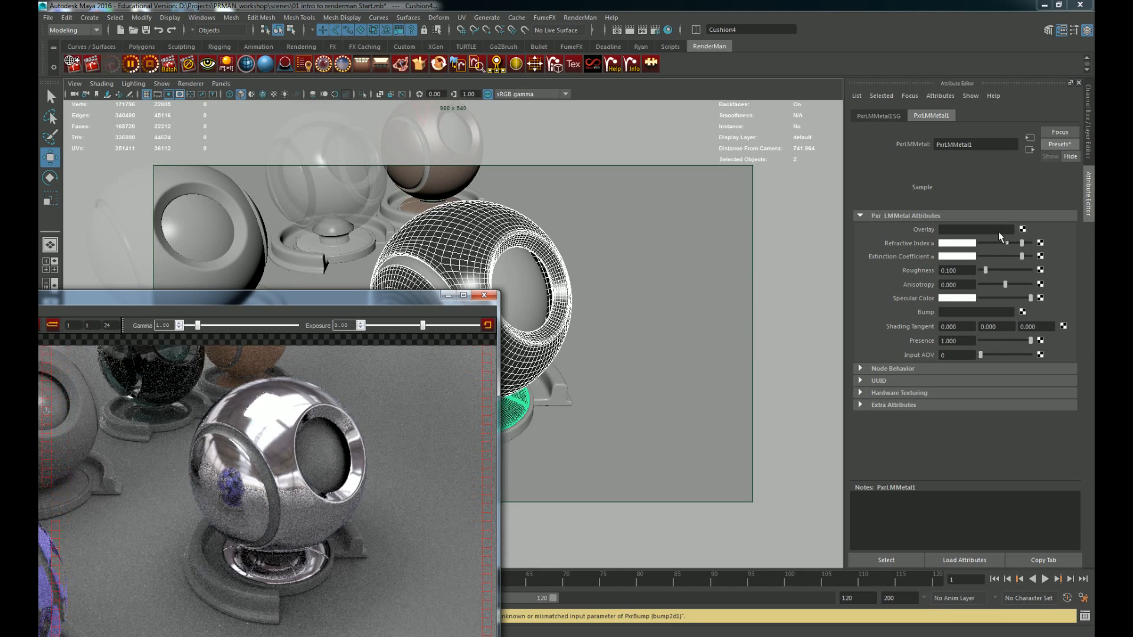
click(1022, 229)
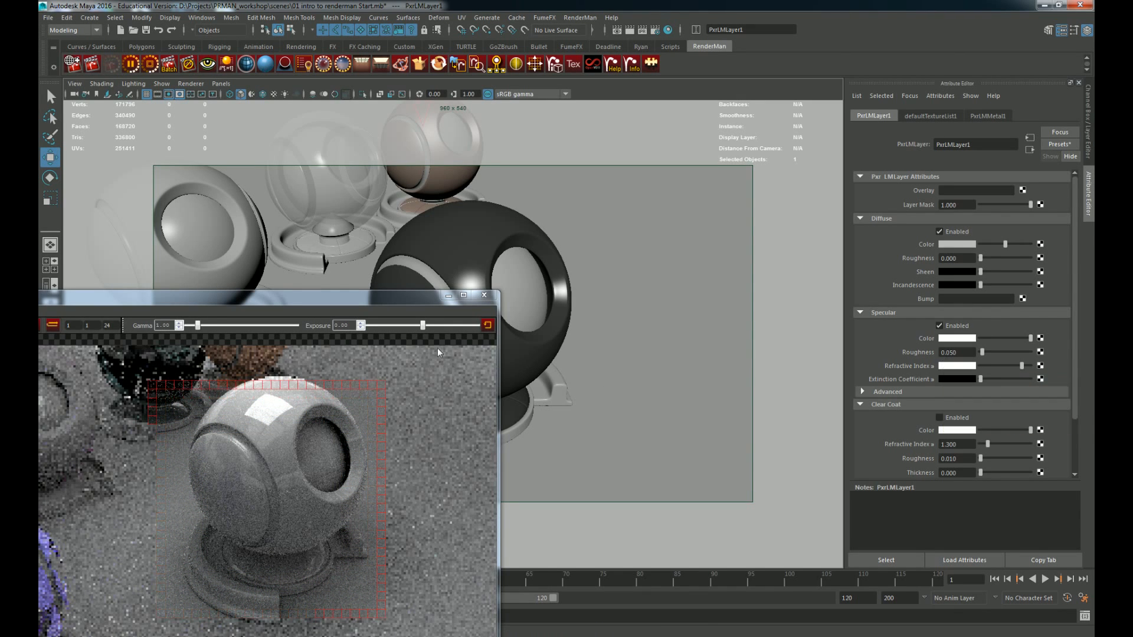
drag(402, 301, 400, 293)
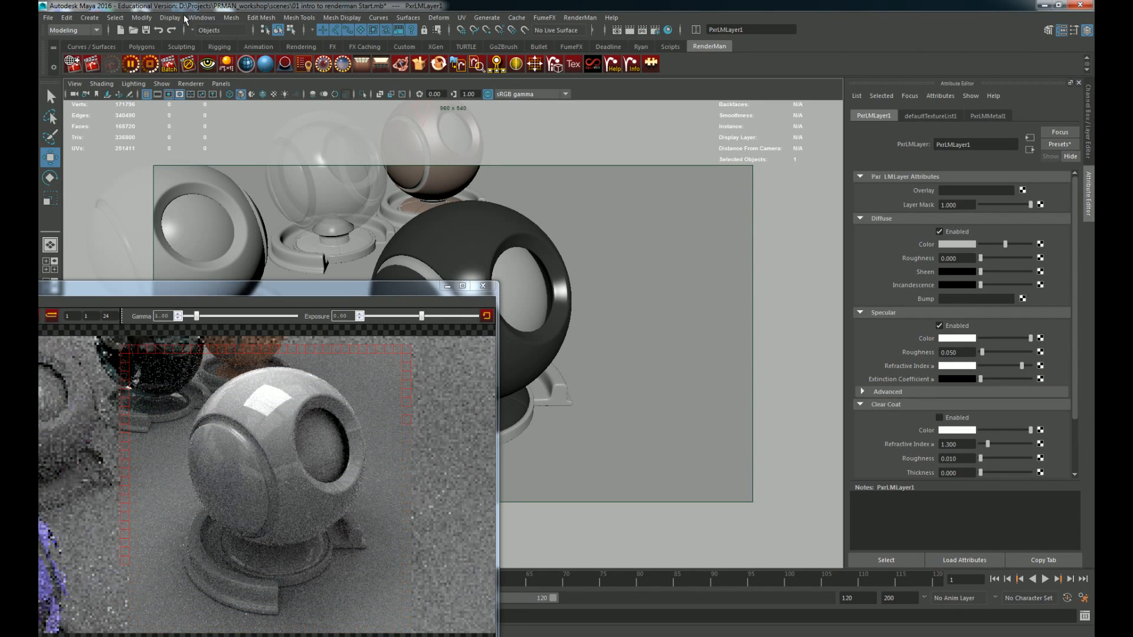
Step: Open the Node Editor and graph the input and output connections of PxrLMMetal1
click(201, 17)
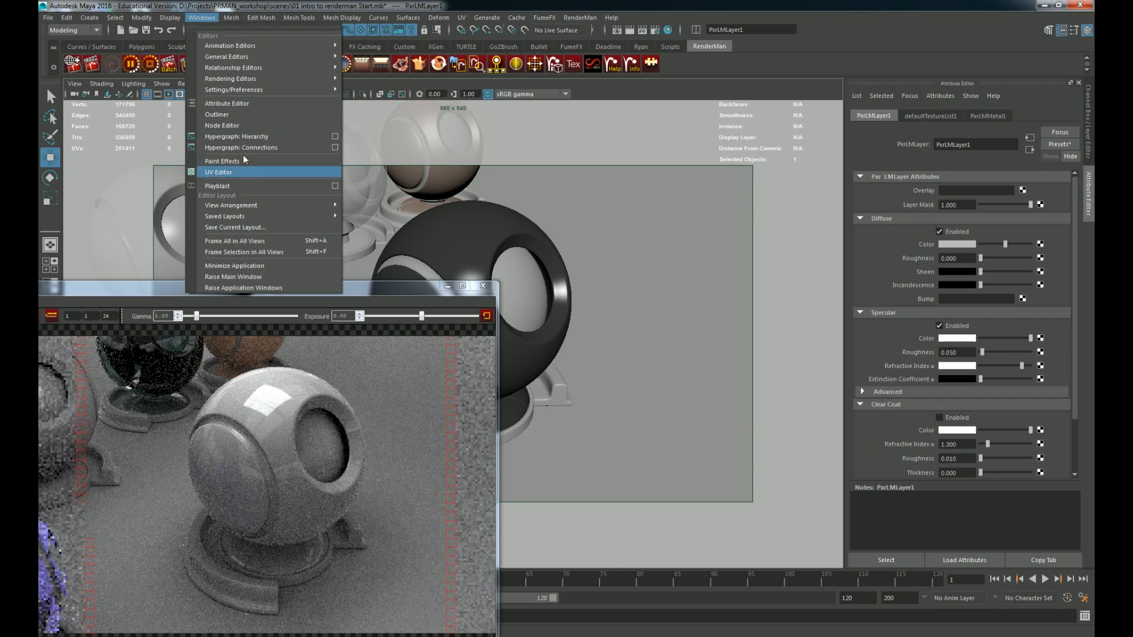
click(240, 126)
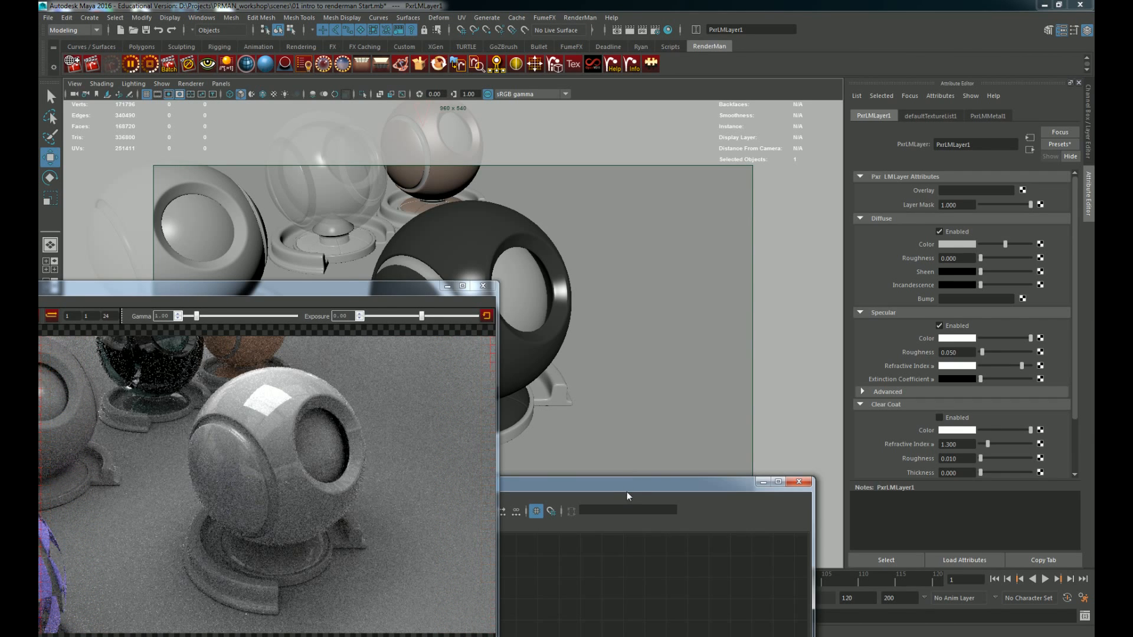
drag(626, 485, 768, 101)
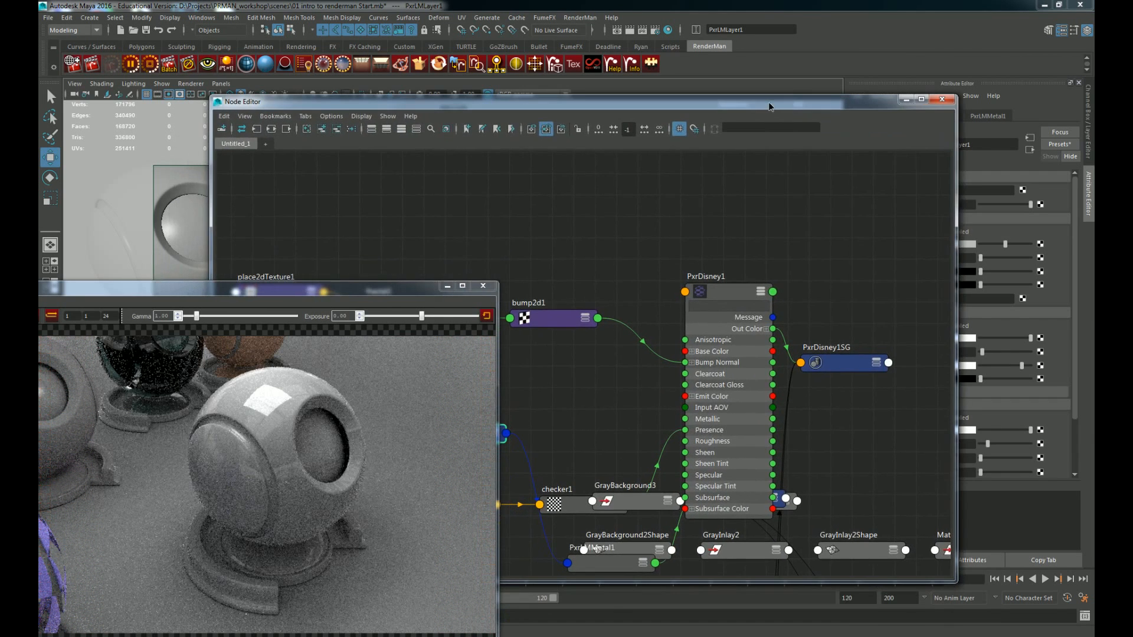
click(309, 130)
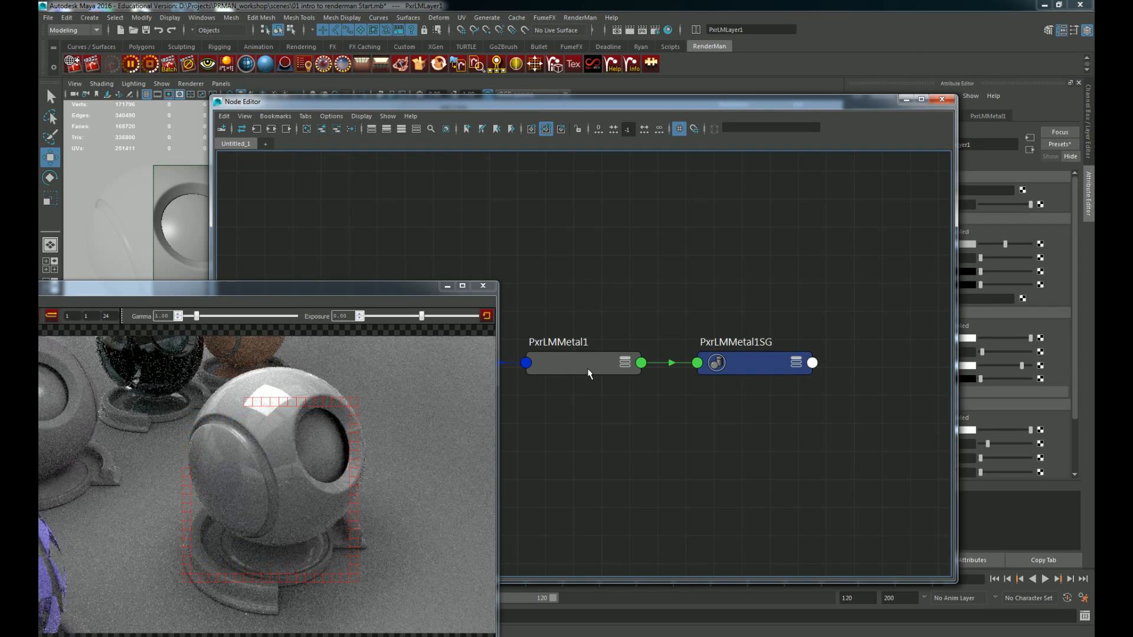
click(589, 373)
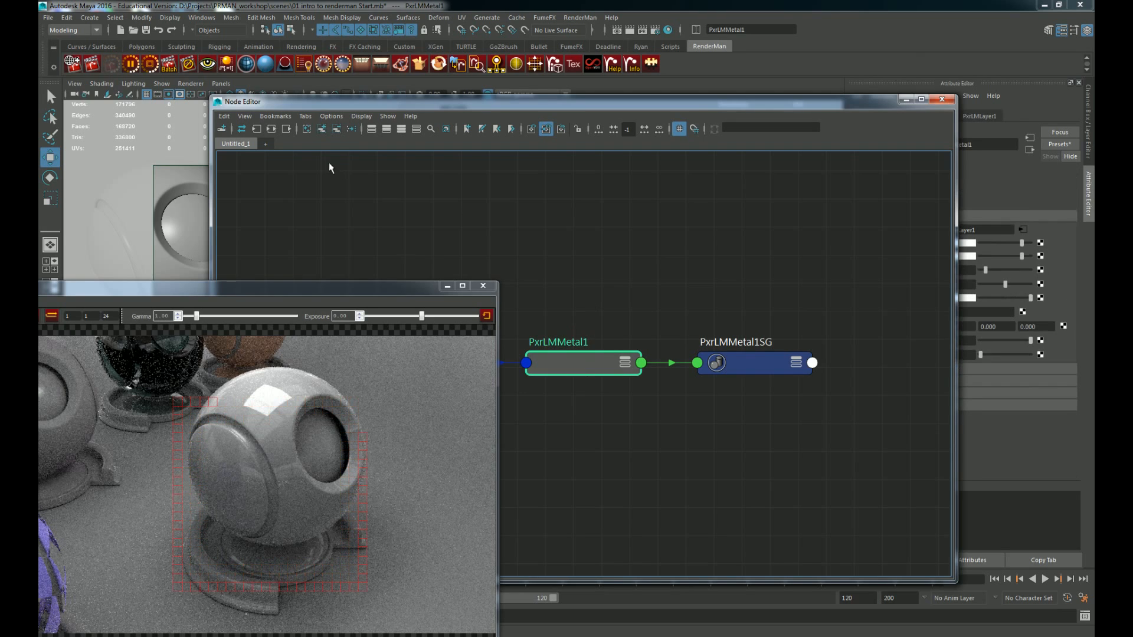
click(272, 130)
drag(284, 101, 460, 66)
Step: Expand the PxrLMLayer1 and PxrLMMetal1 nodes to show all attributes and arrange them side by side in the graph
click(584, 327)
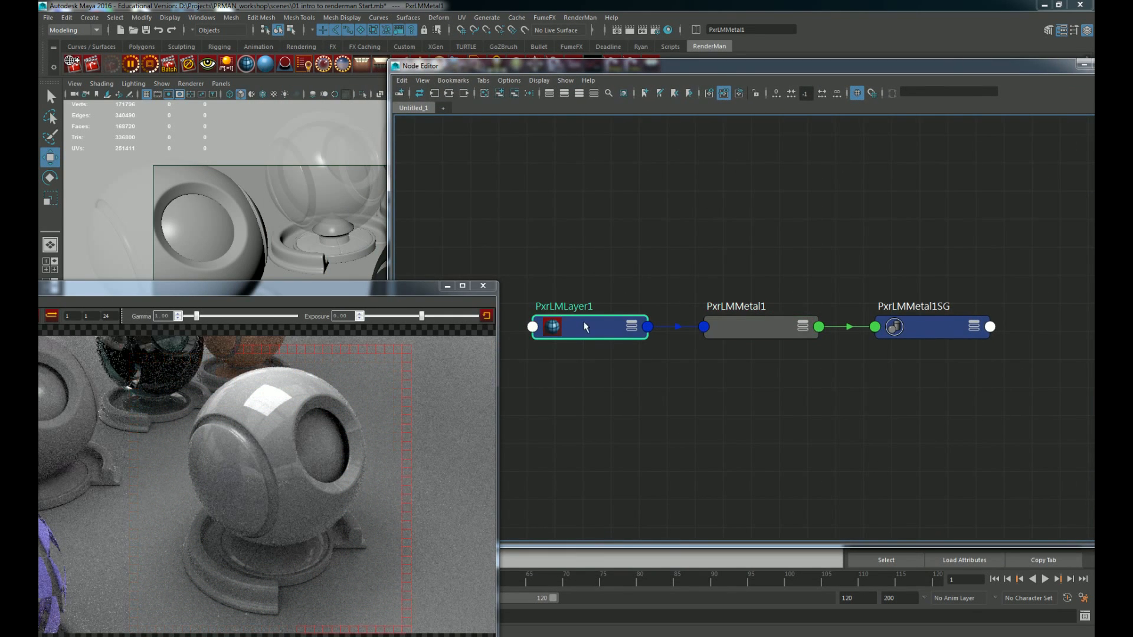
click(630, 328)
click(633, 327)
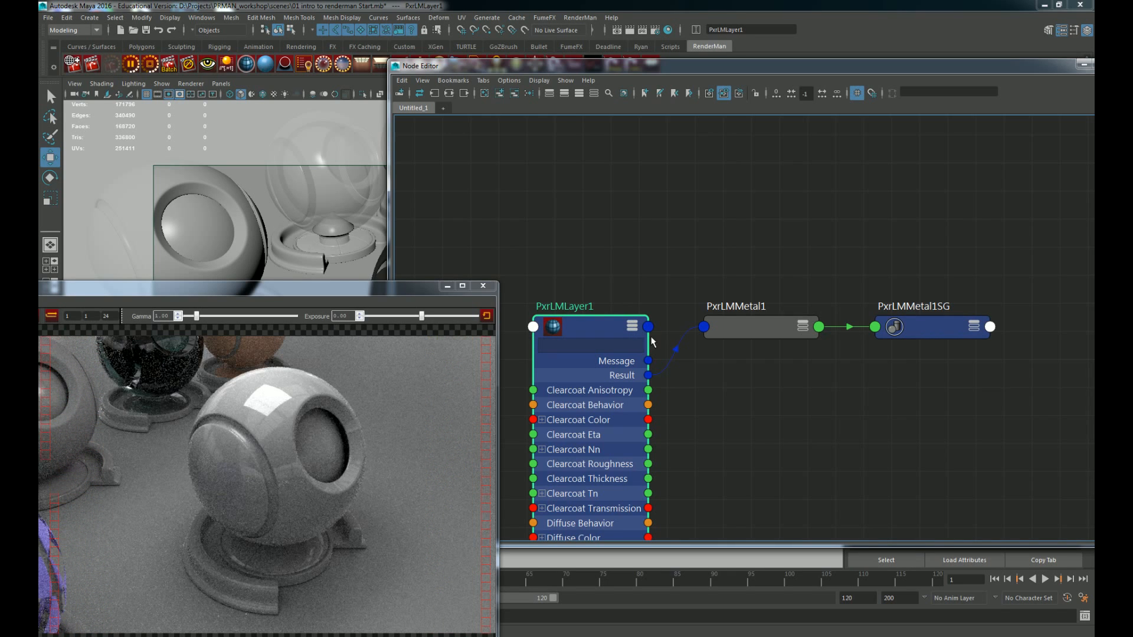
click(815, 331)
click(805, 326)
click(804, 325)
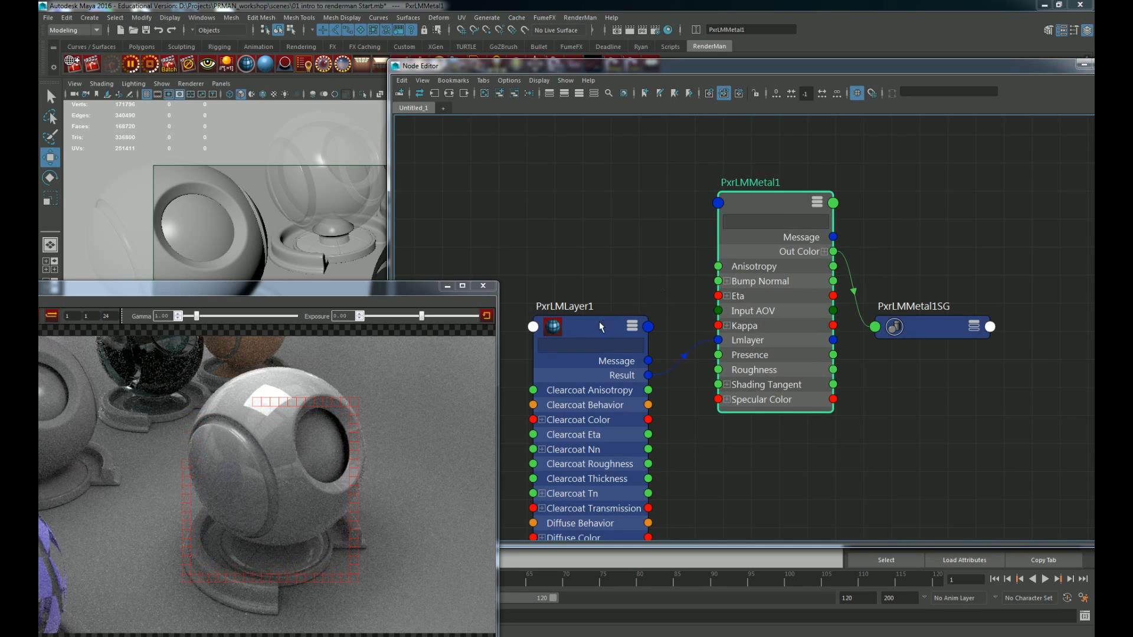
drag(599, 327, 592, 195)
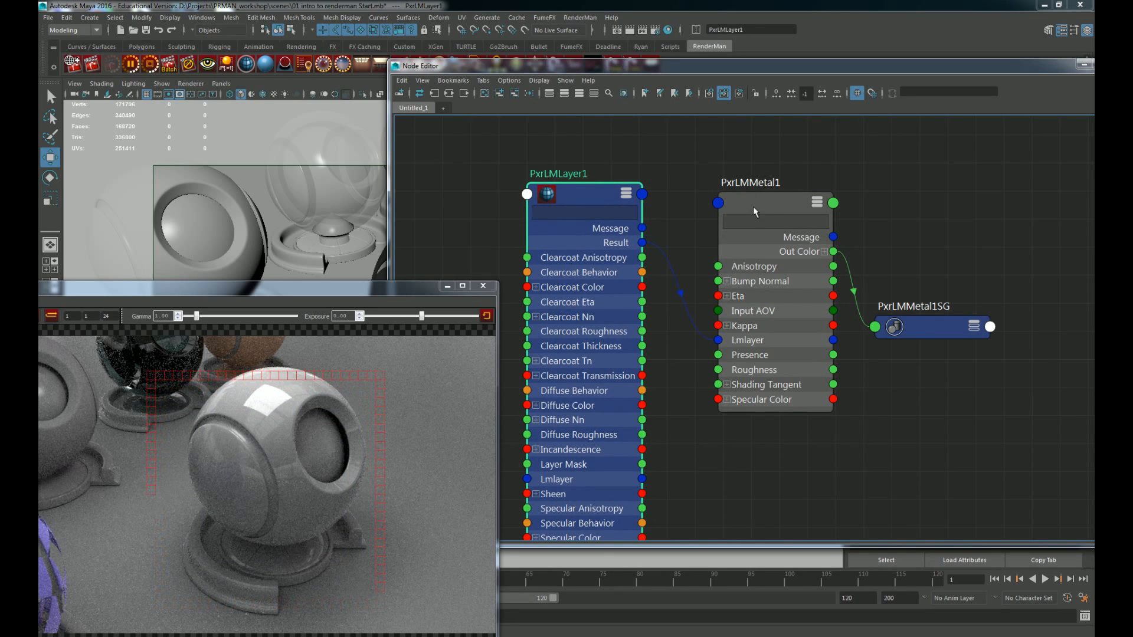
drag(768, 217, 770, 207)
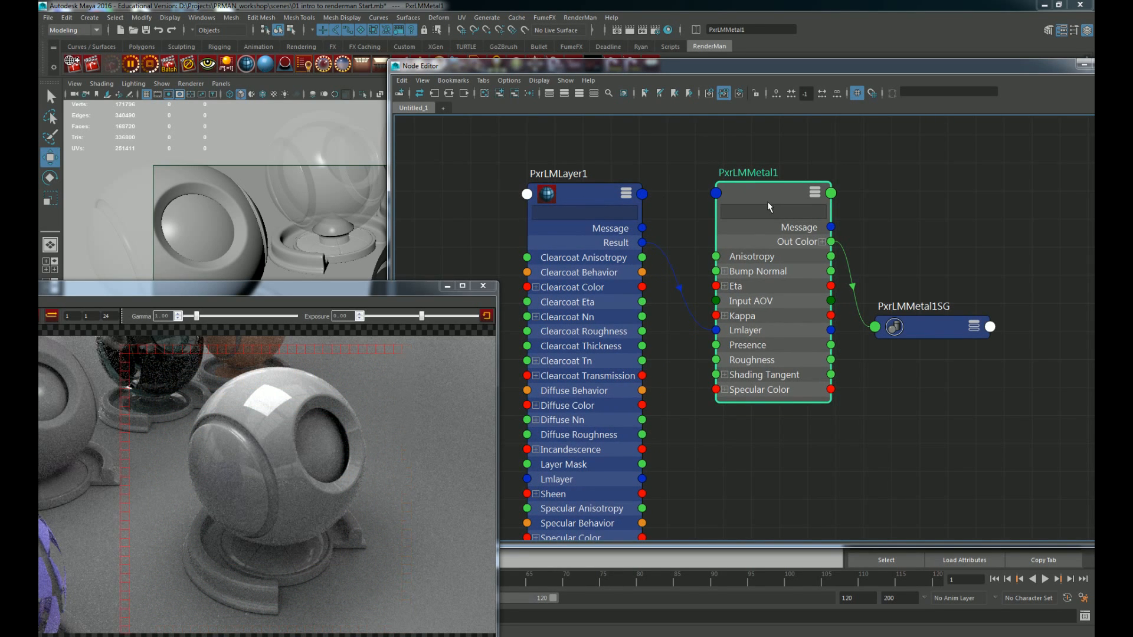
mouse_move(575, 199)
mouse_down()
mouse_move(573, 166)
mouse_move(570, 200)
mouse_up()
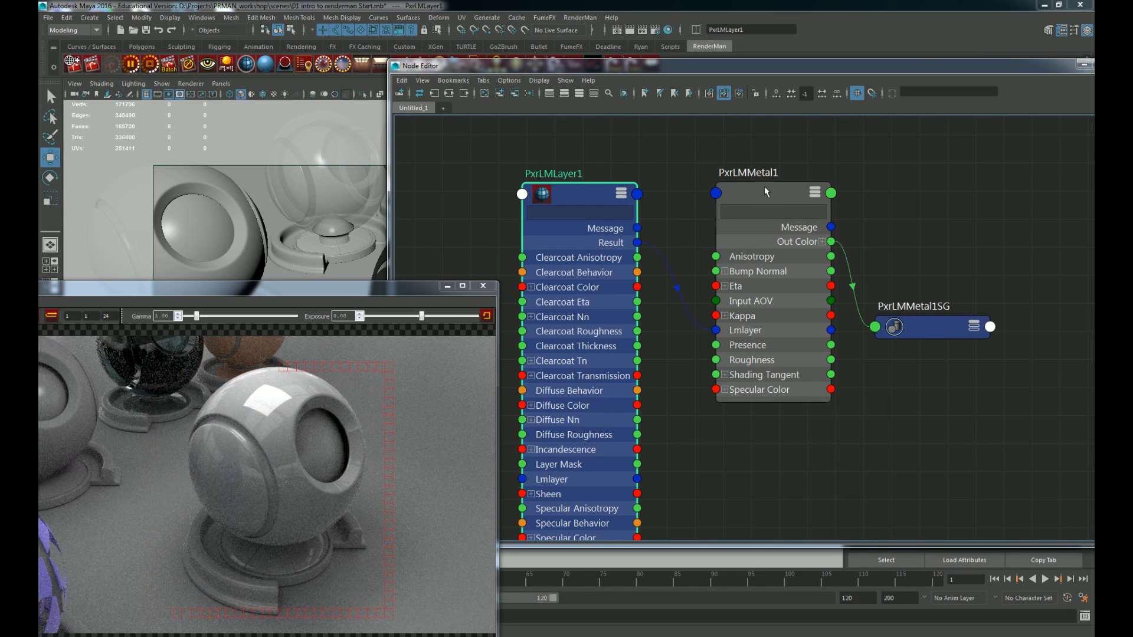
mouse_move(765, 191)
mouse_down()
mouse_move(778, 203)
mouse_move(757, 198)
mouse_move(776, 196)
mouse_move(769, 184)
mouse_up()
Step: Select the PxrLMLayer1 node, put the Node Editor away and examine the layer's diffuse, specular and clear coat attributes
drag(959, 77, 1083, 84)
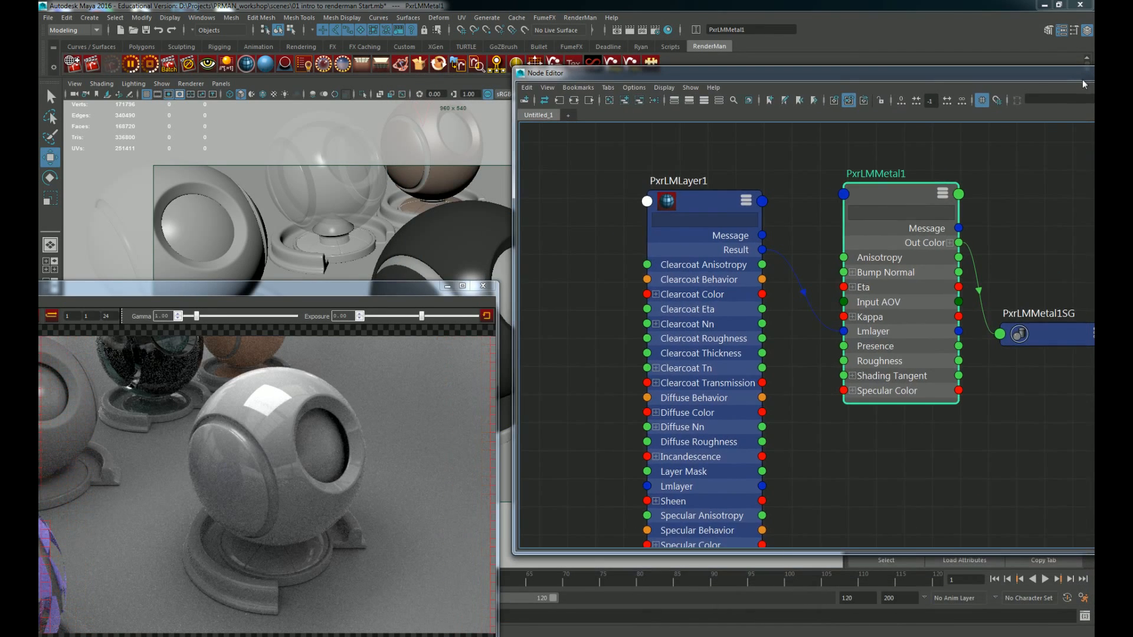
click(714, 202)
click(752, 72)
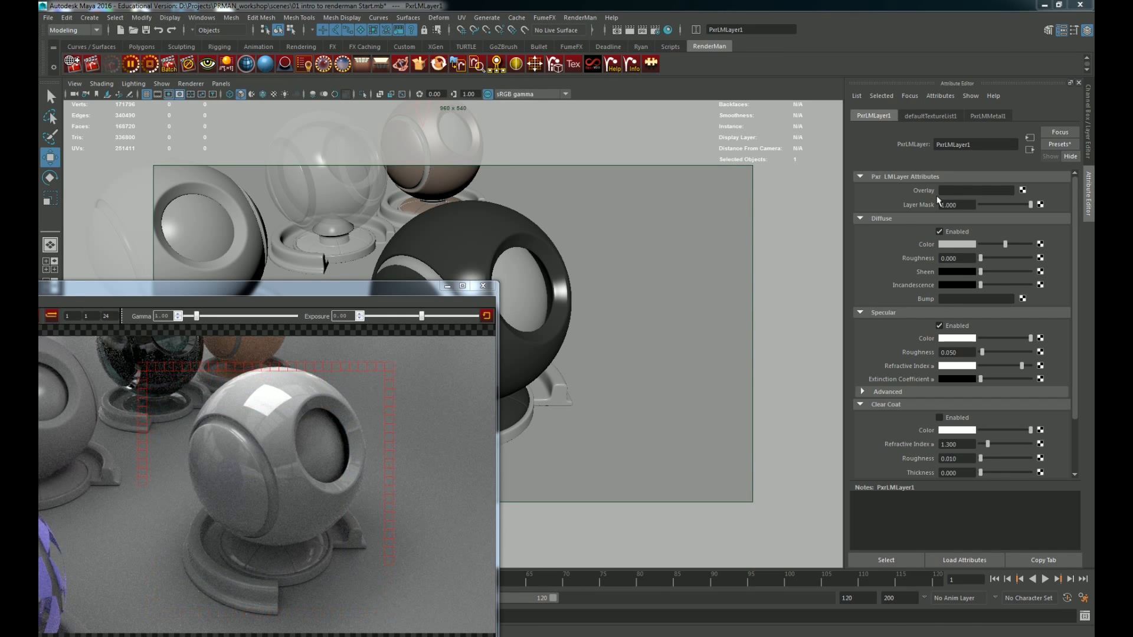
scroll(933, 354, down, 2)
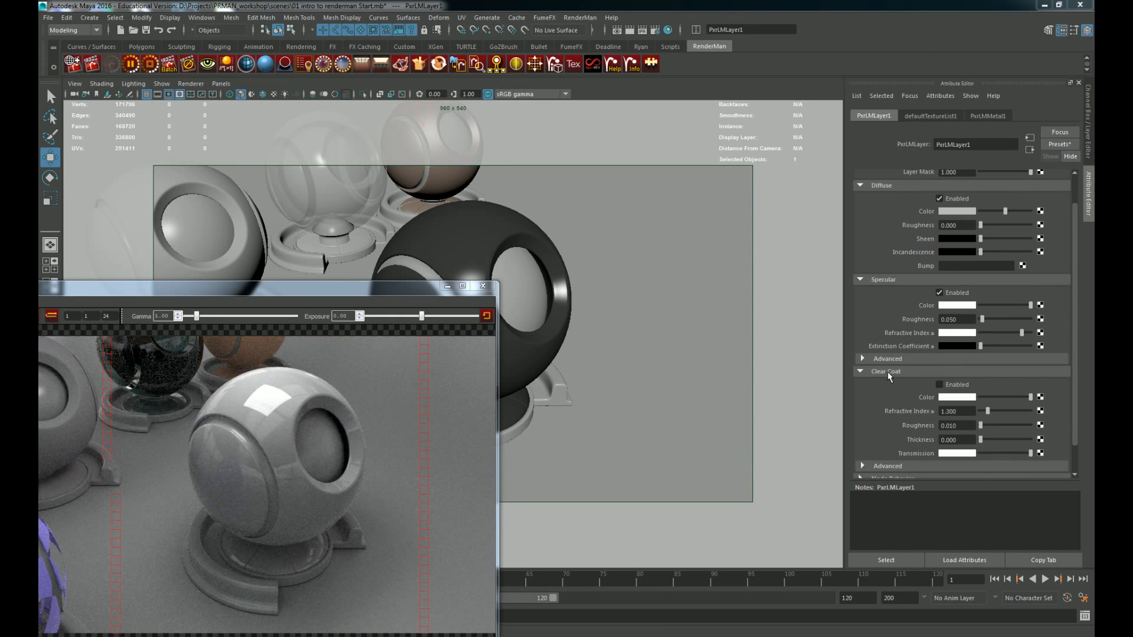
scroll(890, 374, up, 2)
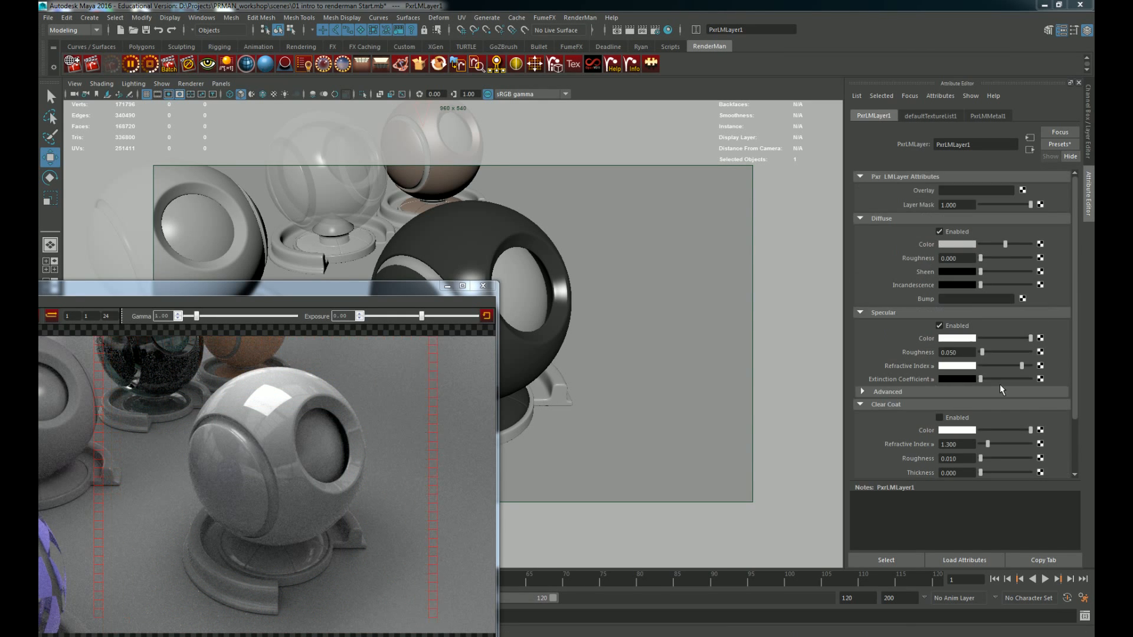
Step: Disable the specular and diffuse components of PxrLMLayer1
click(940, 418)
click(940, 326)
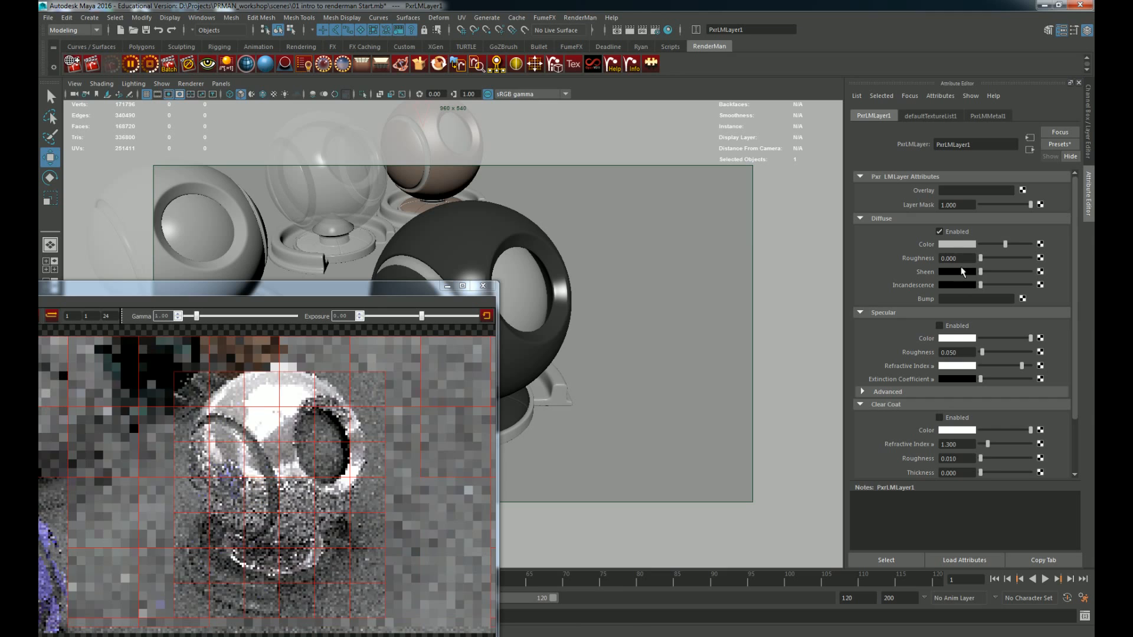
click(940, 231)
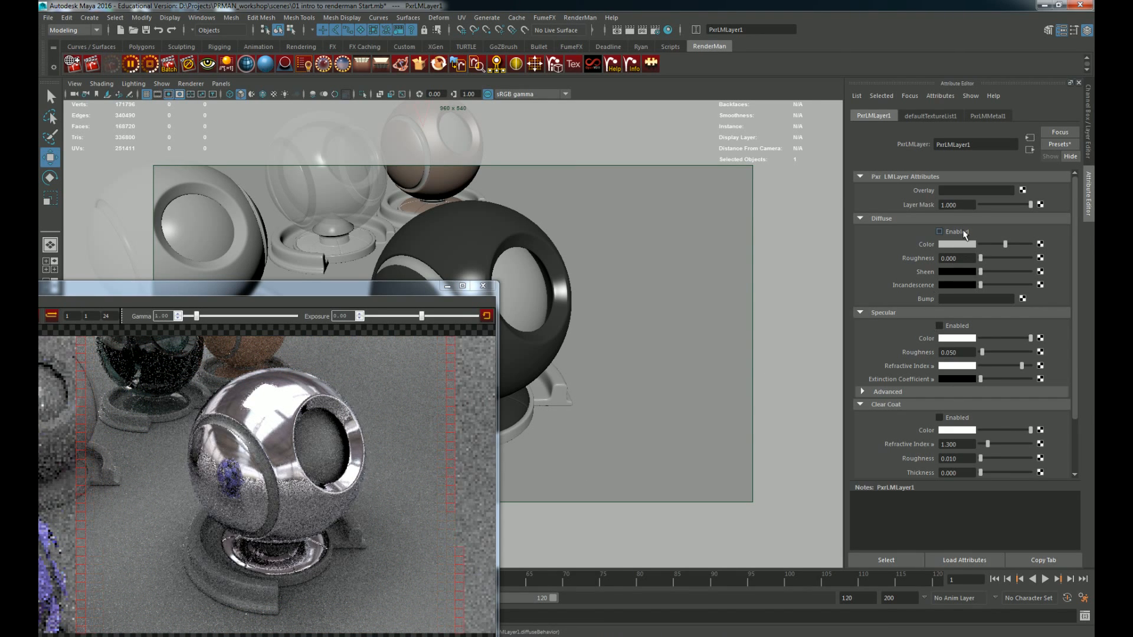
Step: Enable the diffuse, specular and clear coat components of PxrLMLayer1
click(940, 231)
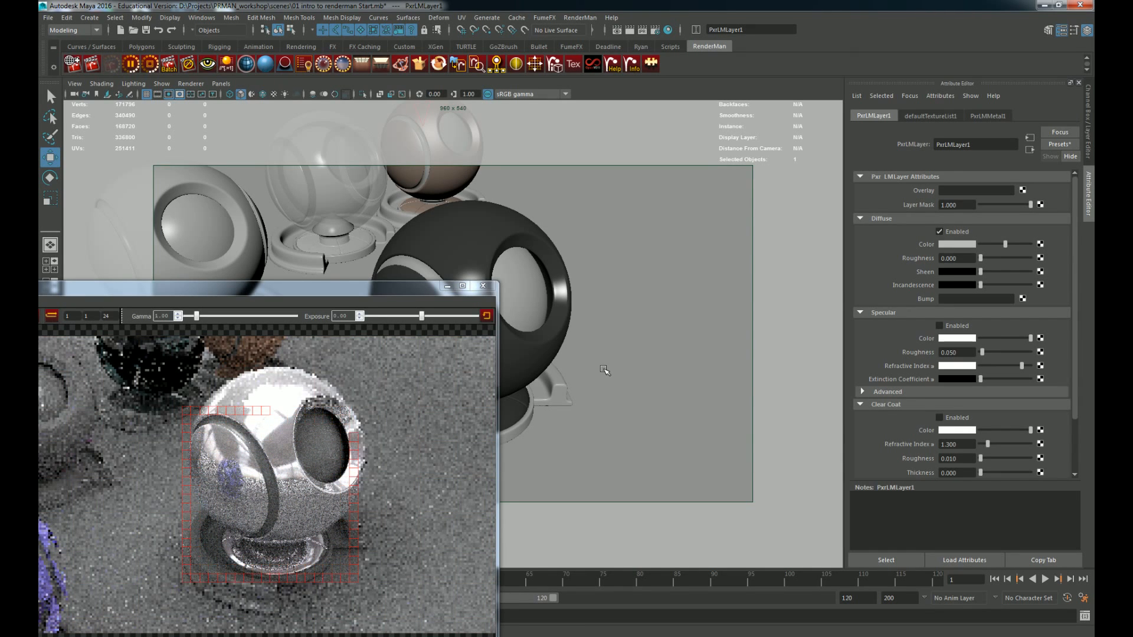
click(965, 327)
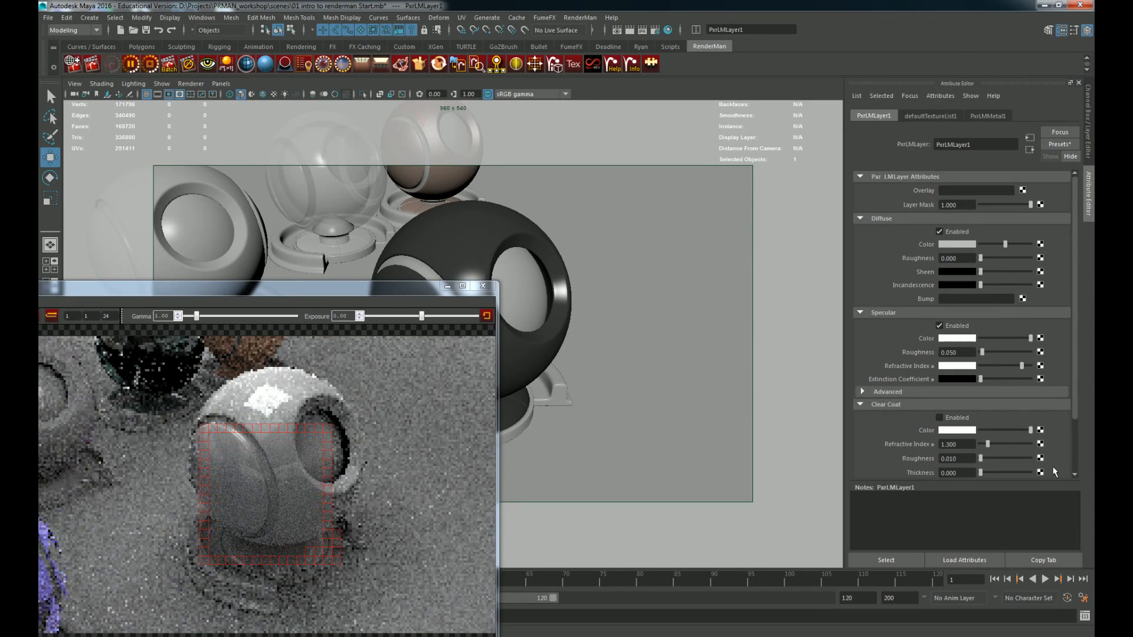
click(962, 418)
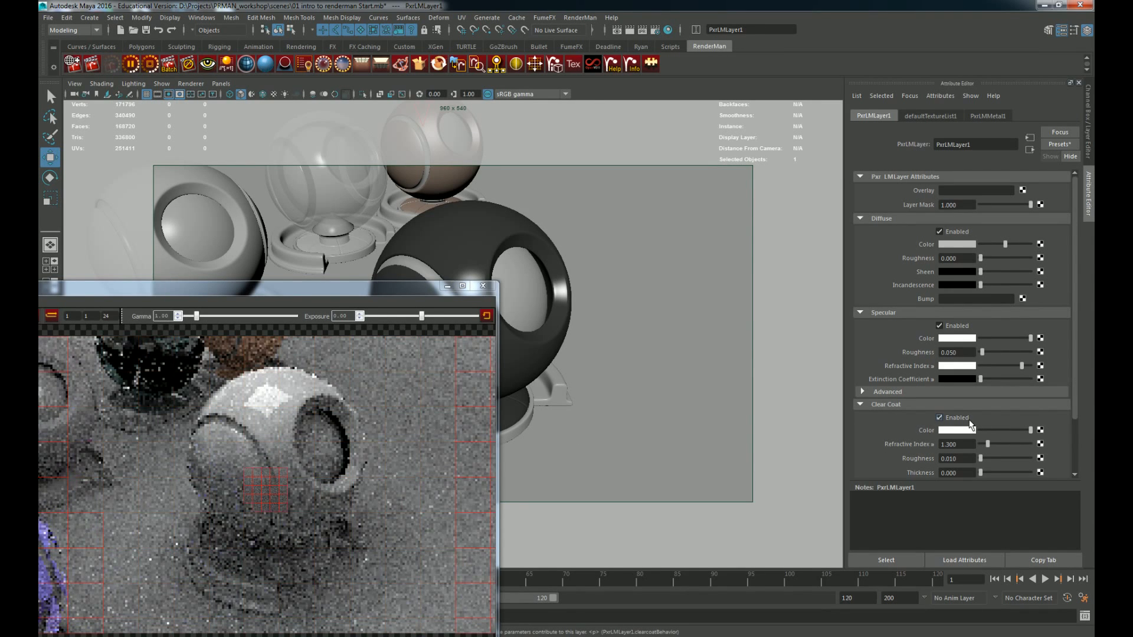
Step: Disable the clear coat of PxrLMLayer1 and map a Checker texture to its layer mask
click(961, 418)
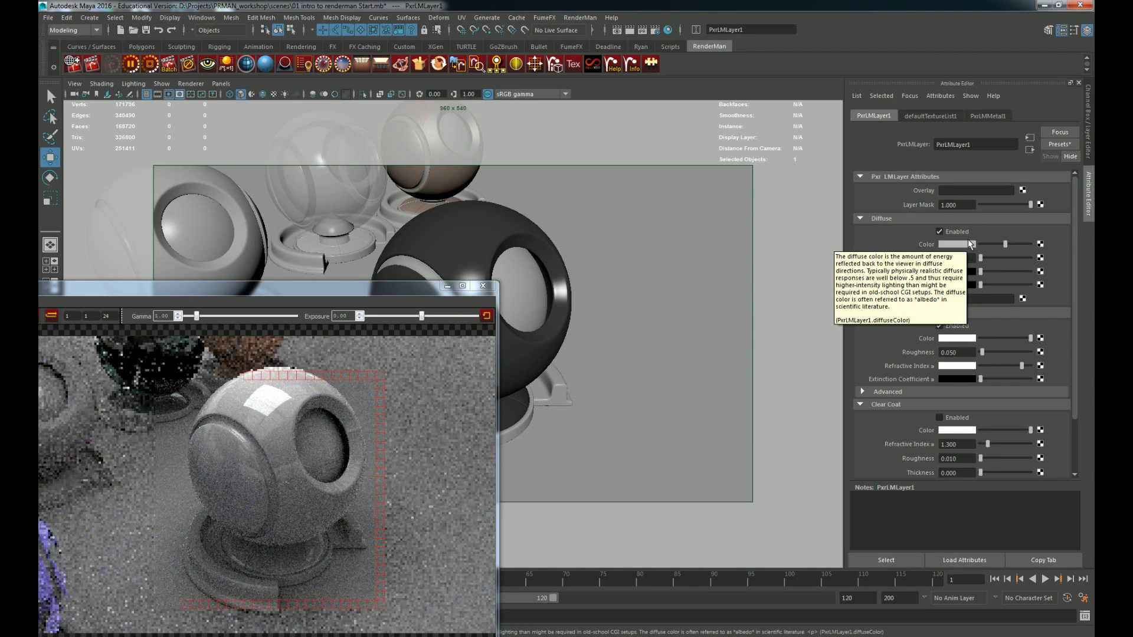
mouse_move(908, 205)
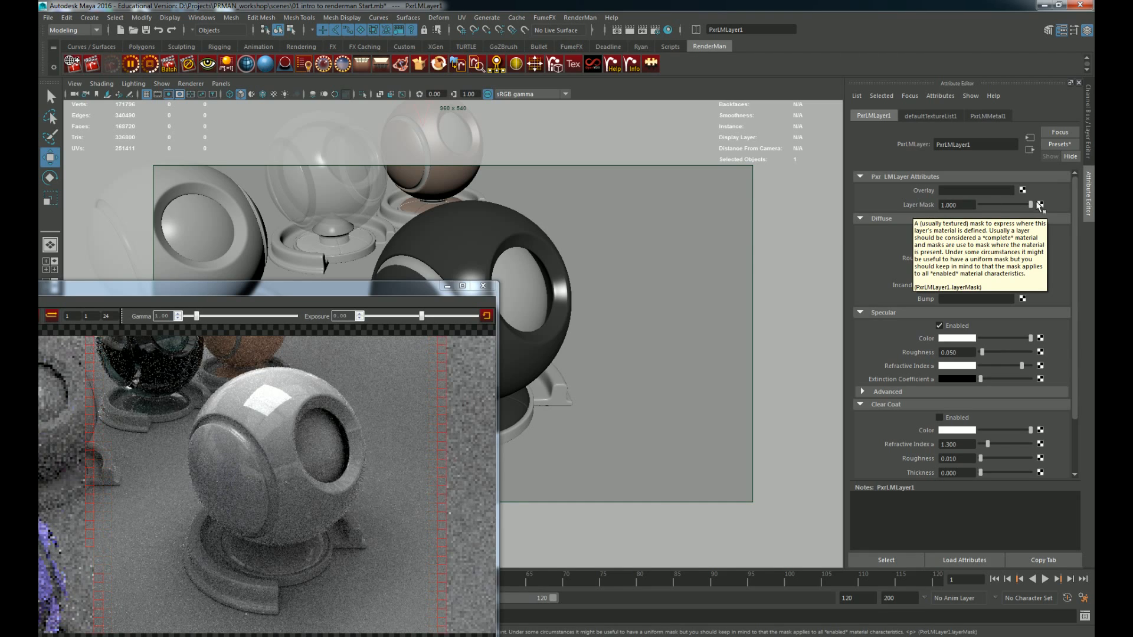
mouse_move(1020, 220)
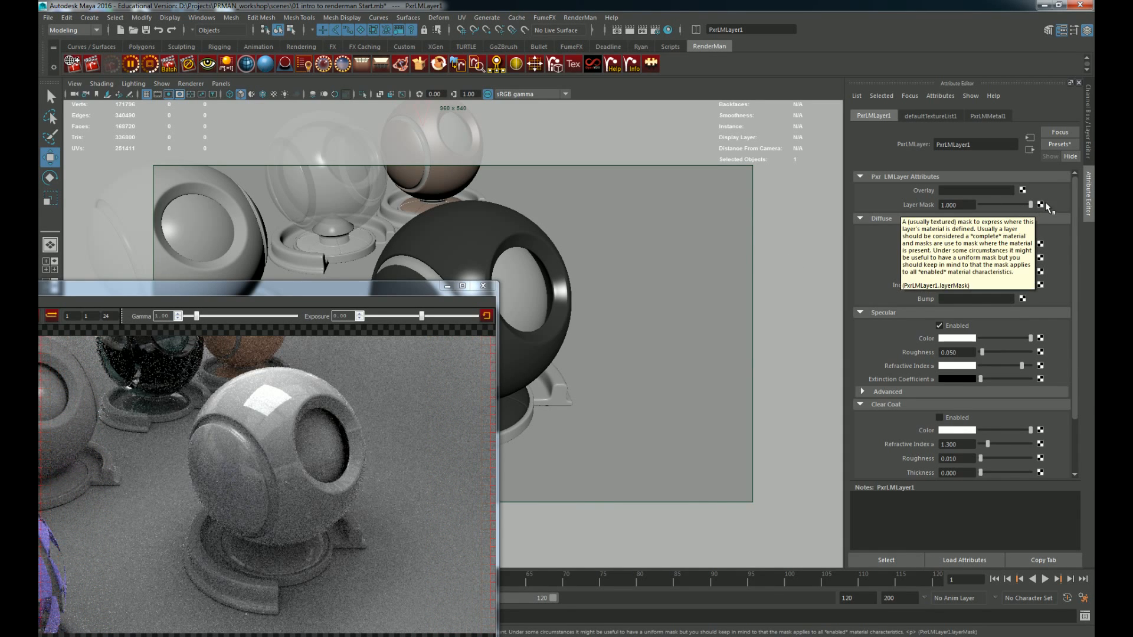
click(1040, 204)
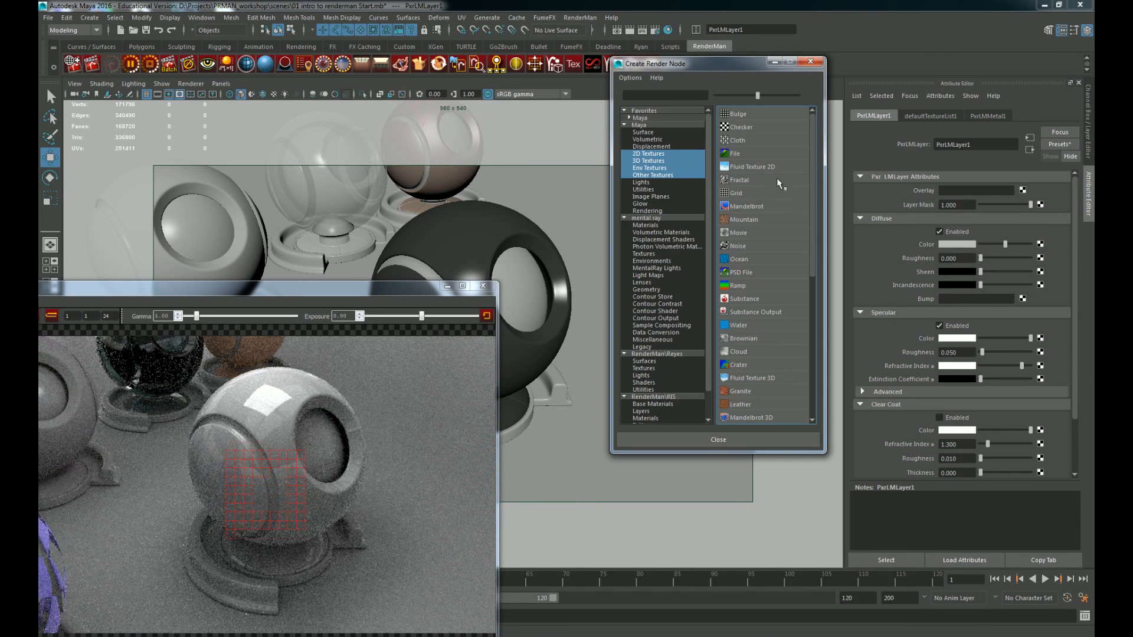
click(745, 126)
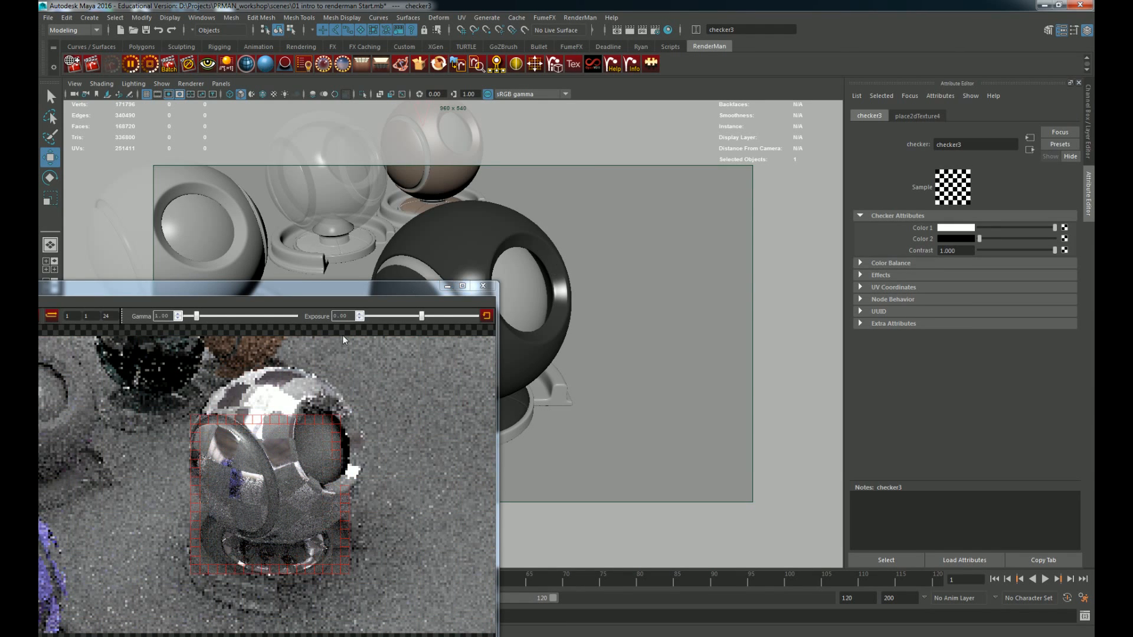
Step: Examine up close how the checker mask splits metal and overlay layer on the front shader ball in the render
click(303, 437)
scroll(268, 433, up, 2)
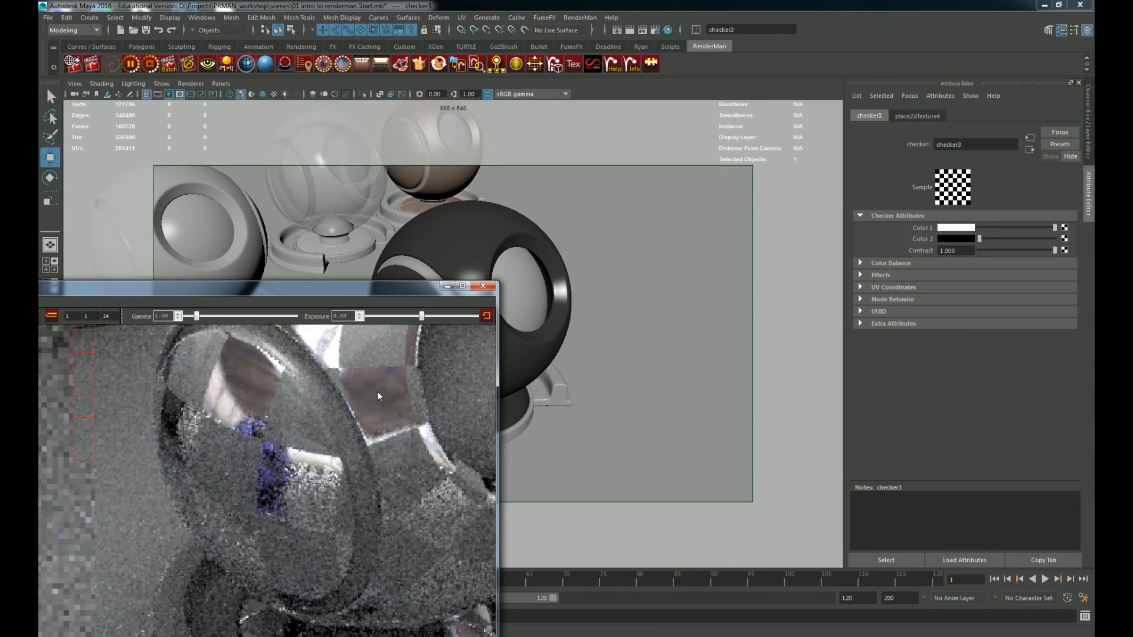
middle_drag(377, 392, 317, 469)
scroll(318, 468, up, 1)
middle_drag(435, 336, 342, 432)
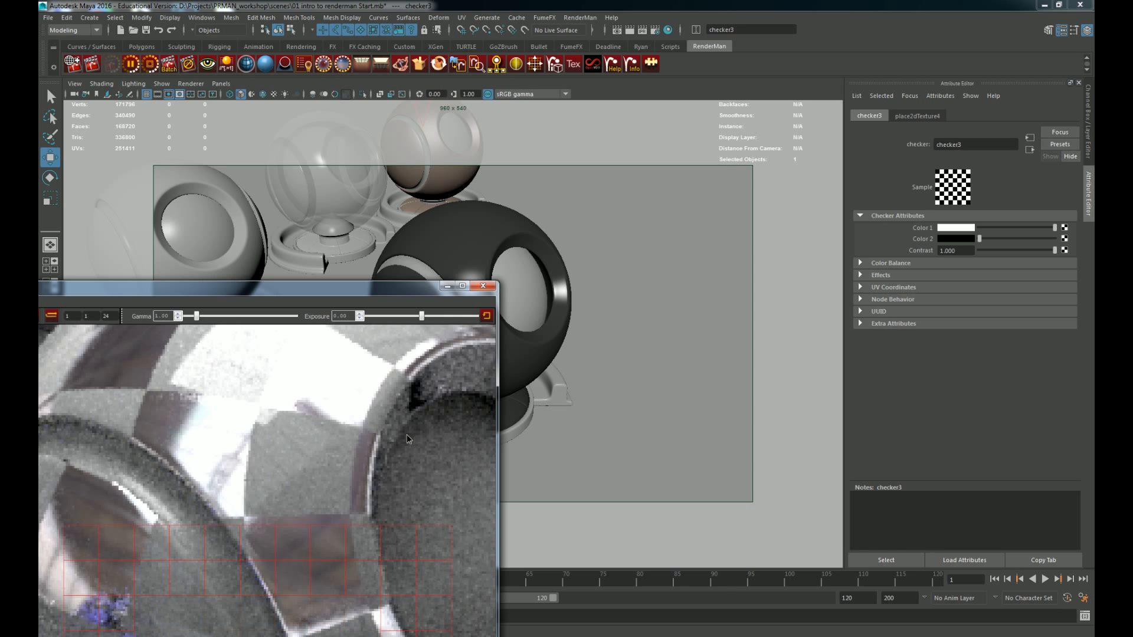
scroll(406, 434, down, 6)
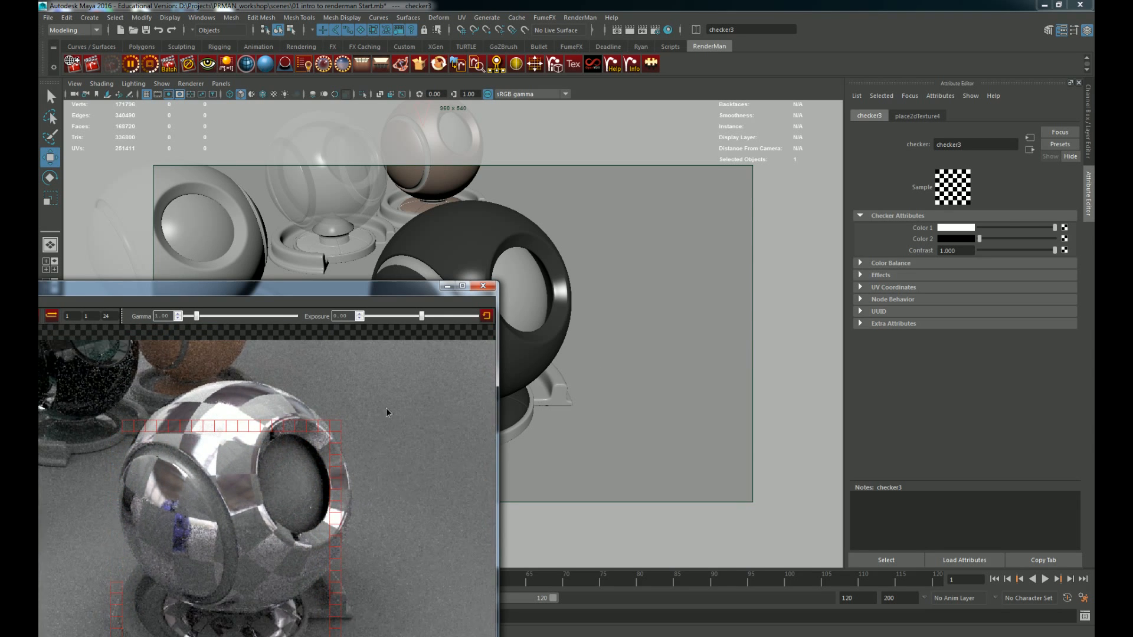
middle_drag(386, 408, 384, 385)
Step: Return to PxrLMLayer1 through the front shader ball's PxrLMMetal1 overlay and break the checker connection on its layer mask
click(486, 270)
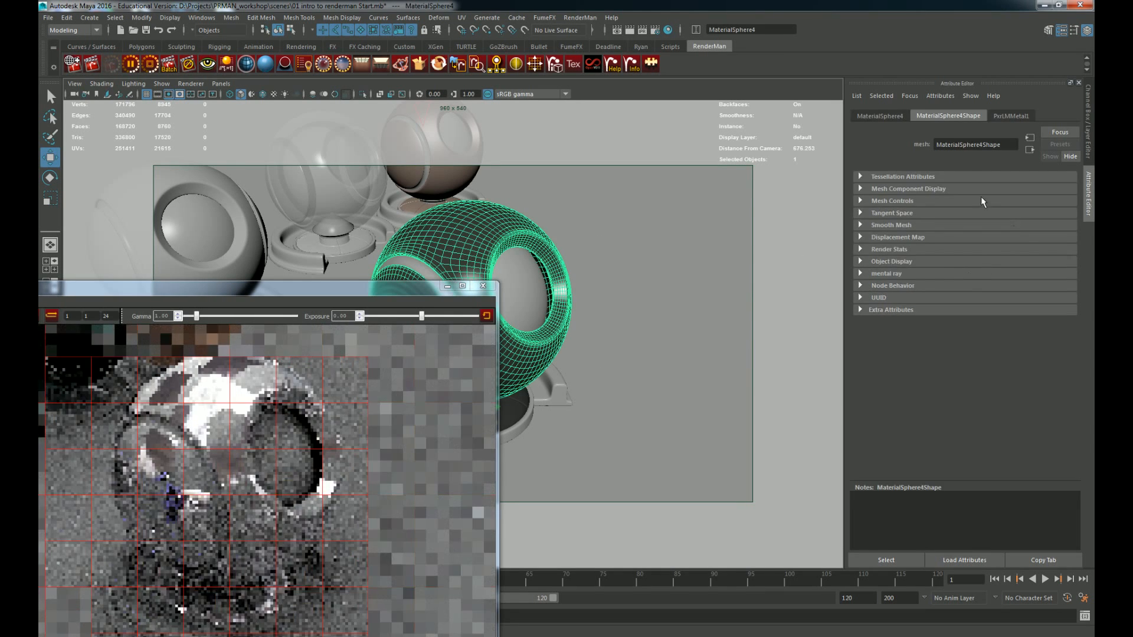
click(1009, 116)
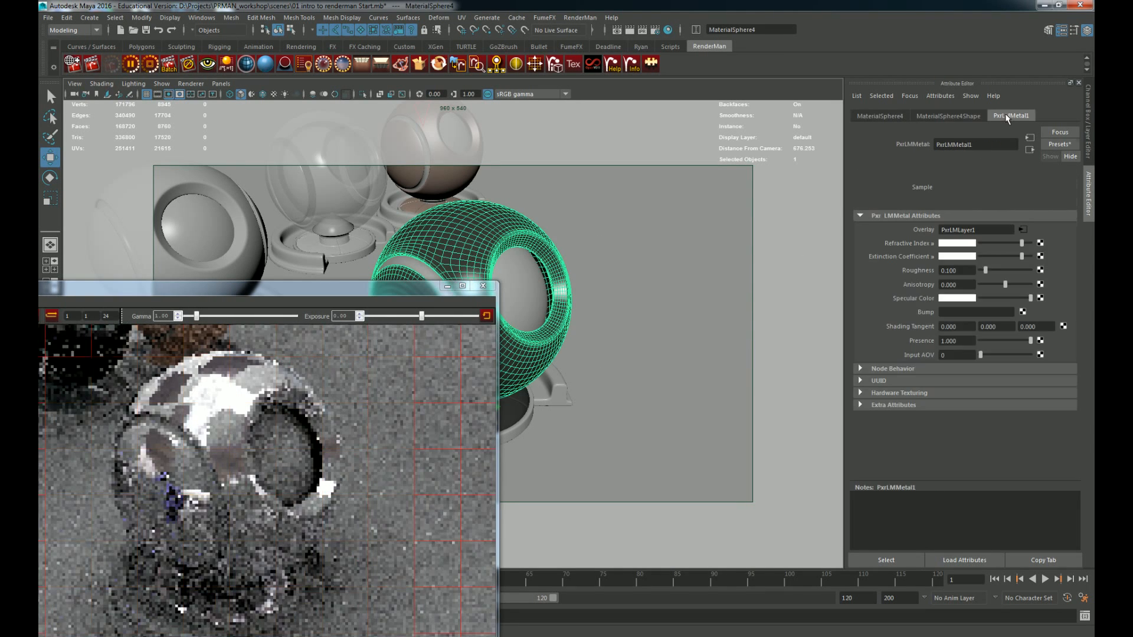
click(1023, 230)
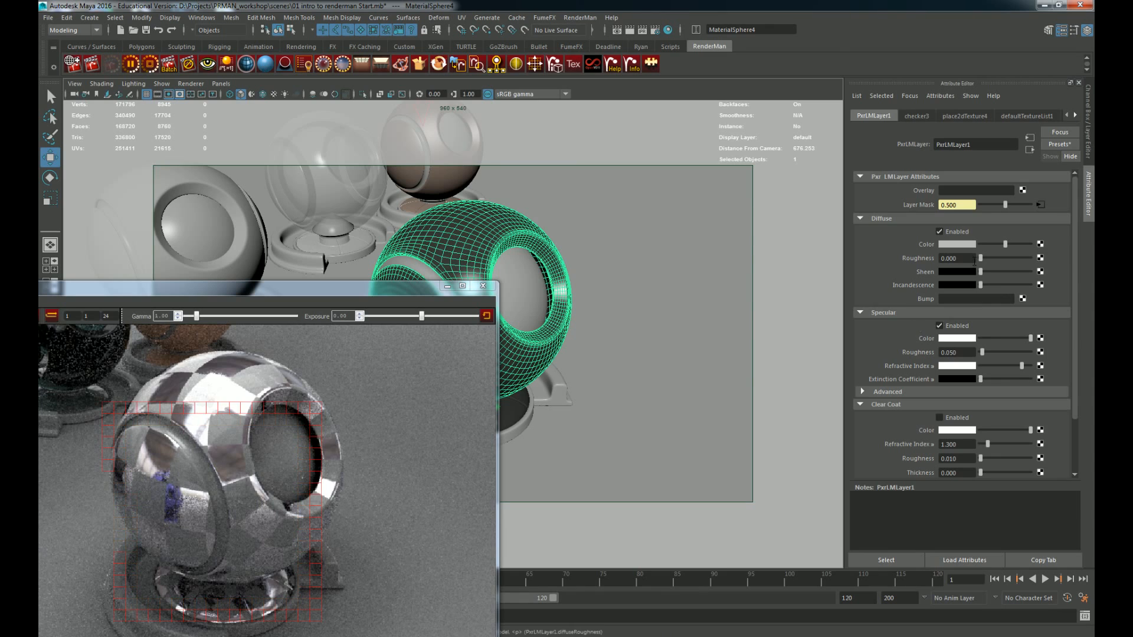
right_click(929, 206)
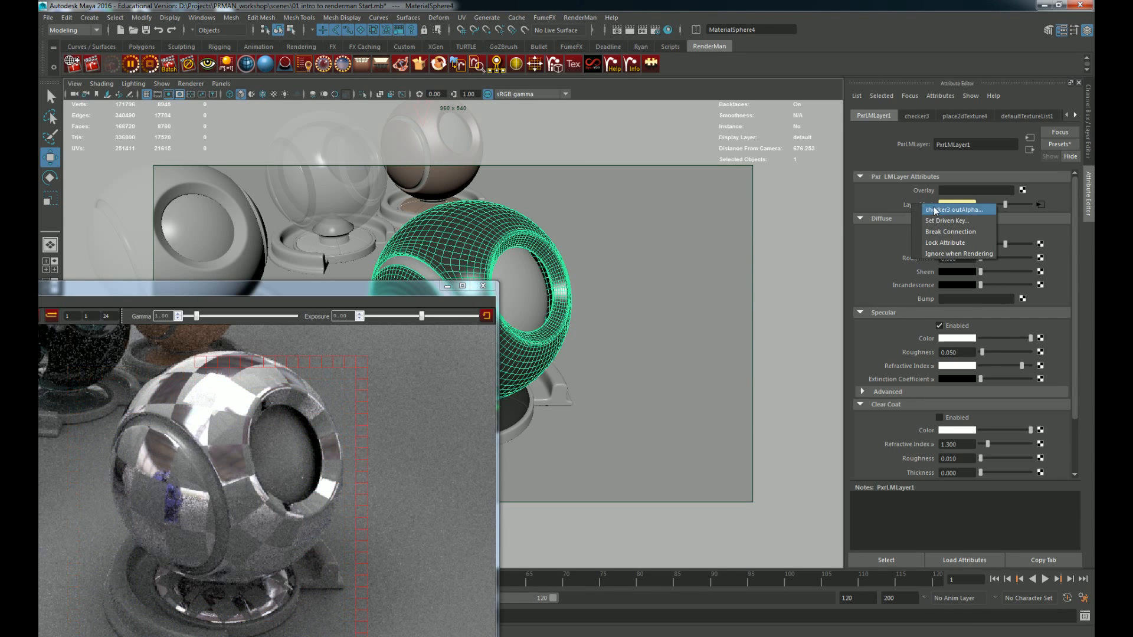
click(966, 236)
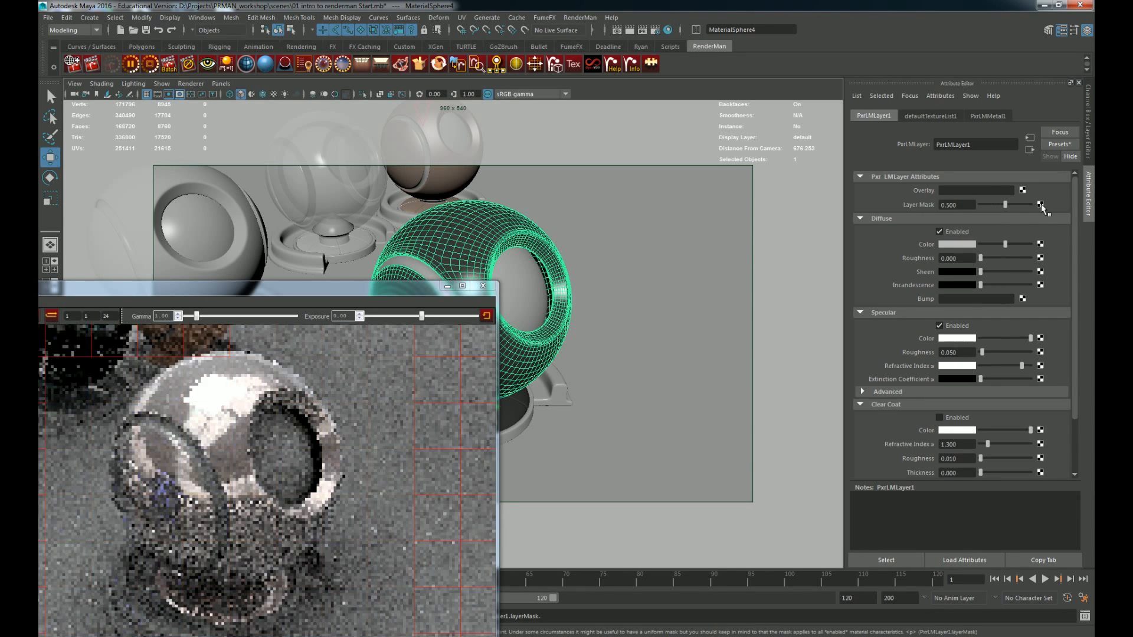
Step: Look through the RenderMan RIS and Maya 2D texture nodes and map a File texture to PxrLMLayer1's layer mask
click(1041, 205)
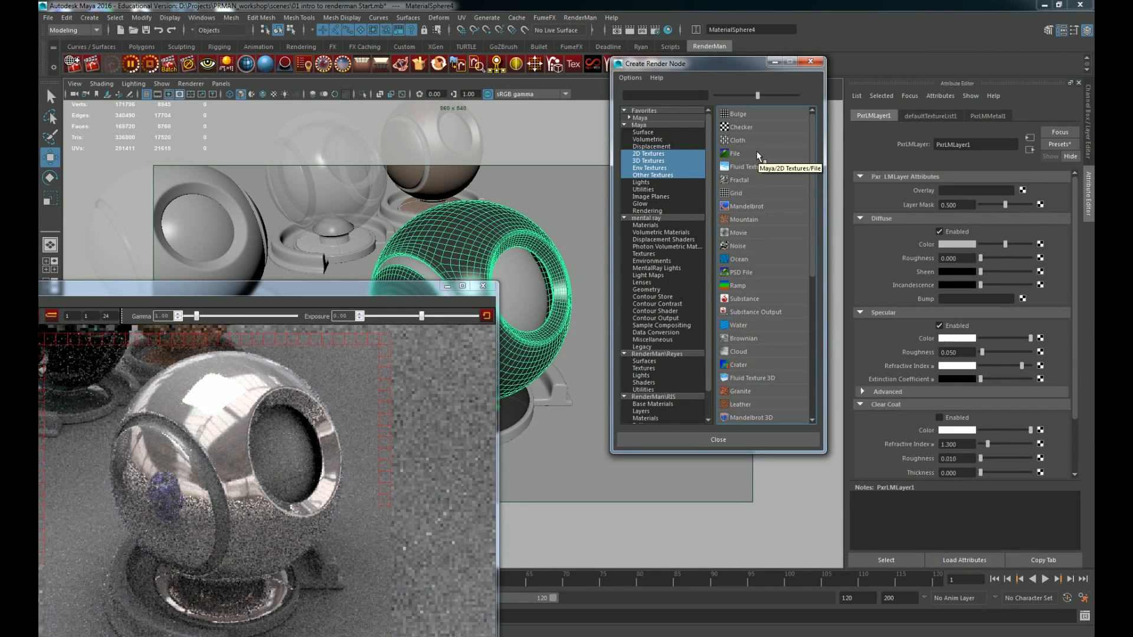
scroll(679, 340, down, 2)
click(665, 368)
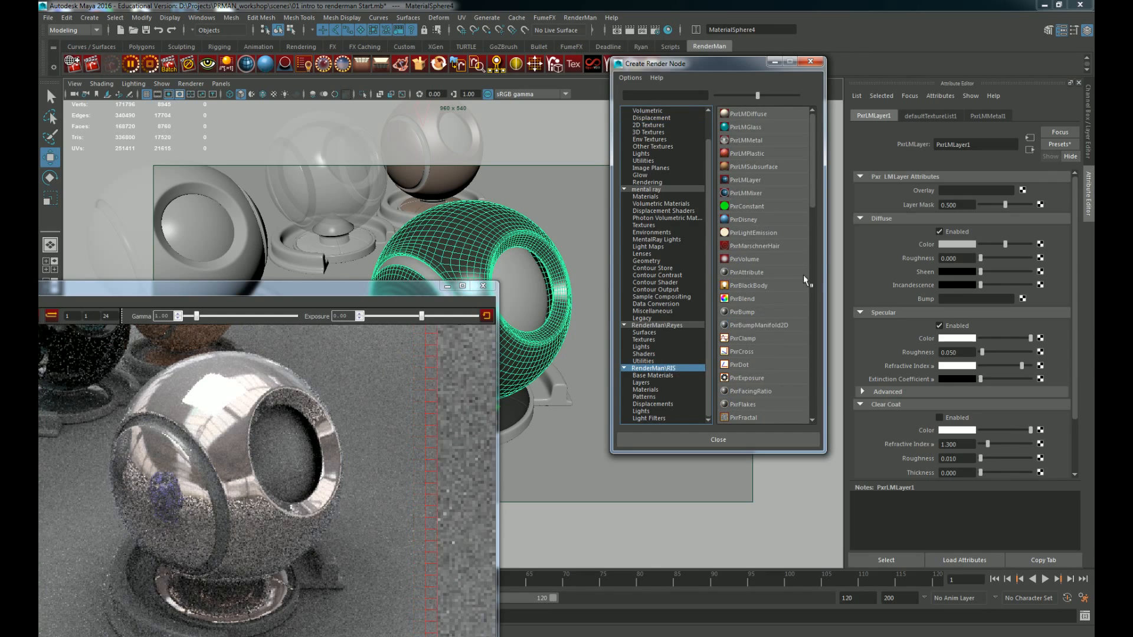
drag(814, 195, 825, 371)
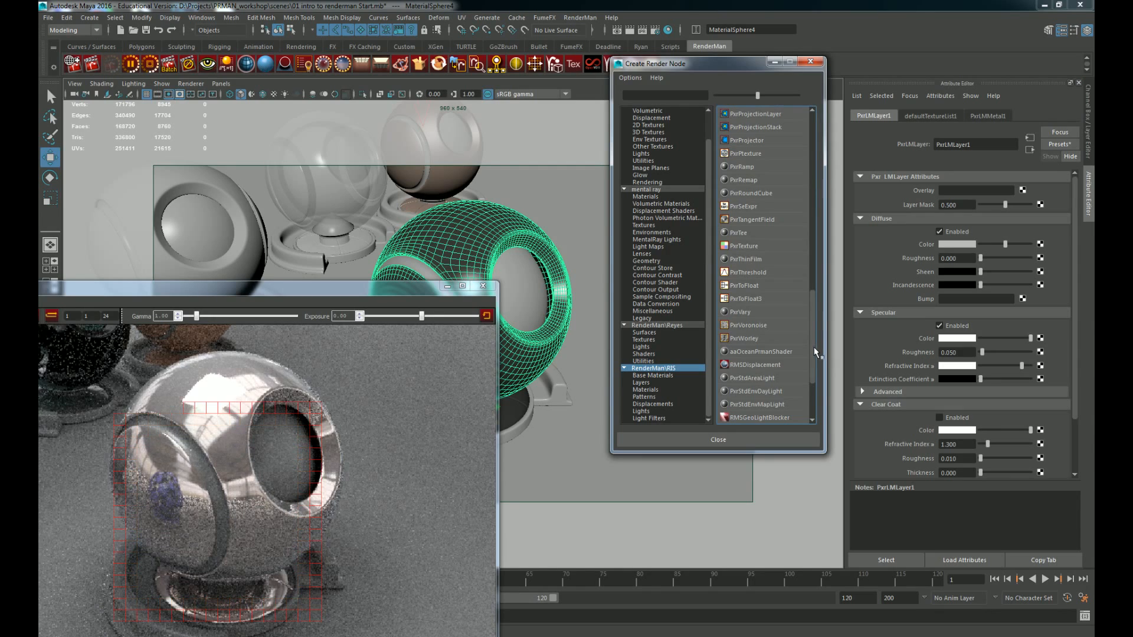
drag(813, 348, 813, 172)
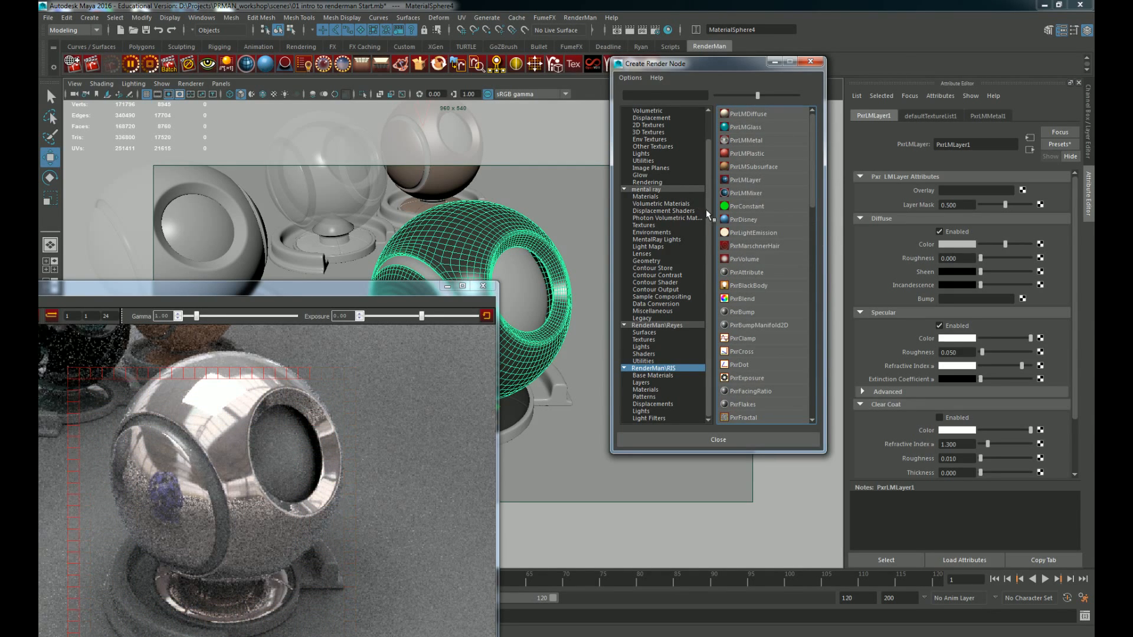
drag(706, 210, 721, 183)
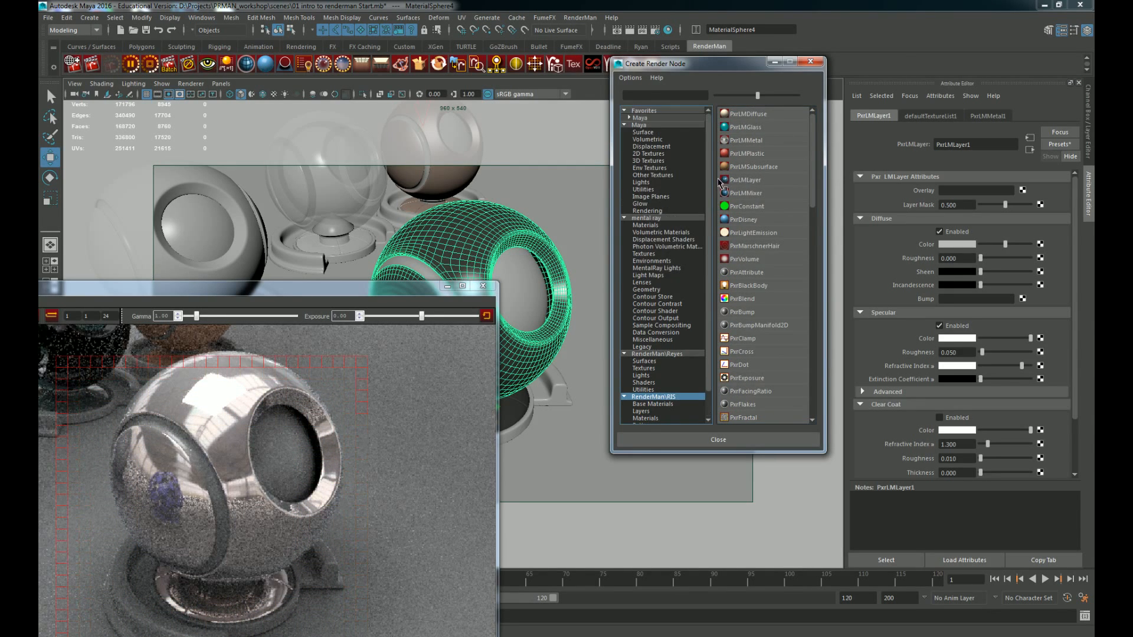
click(647, 126)
click(649, 154)
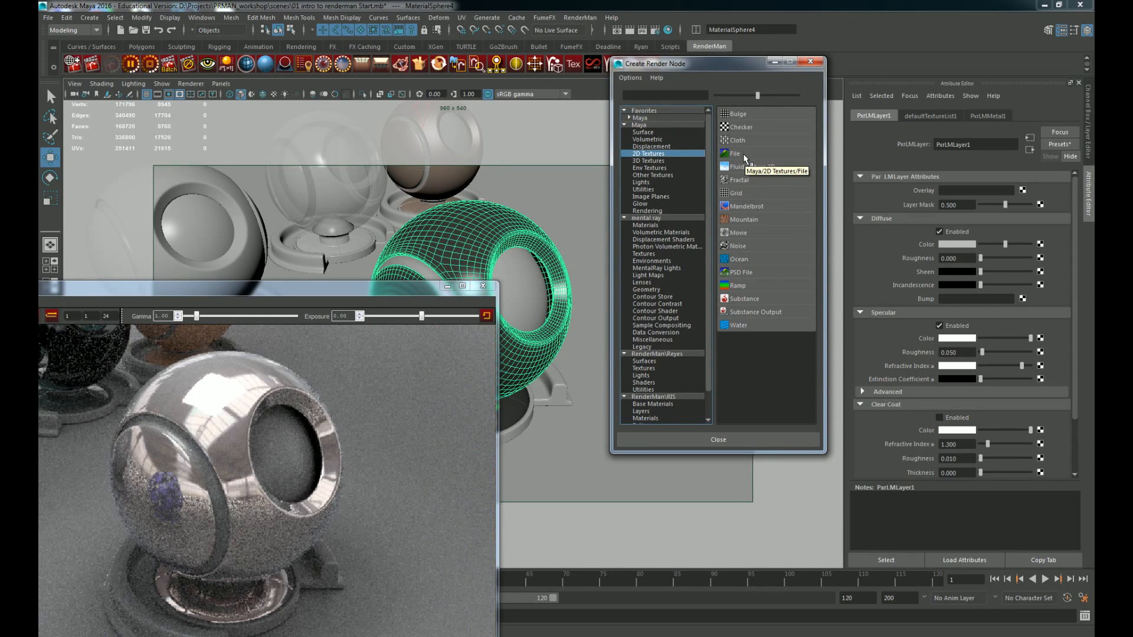
drag(707, 159, 710, 264)
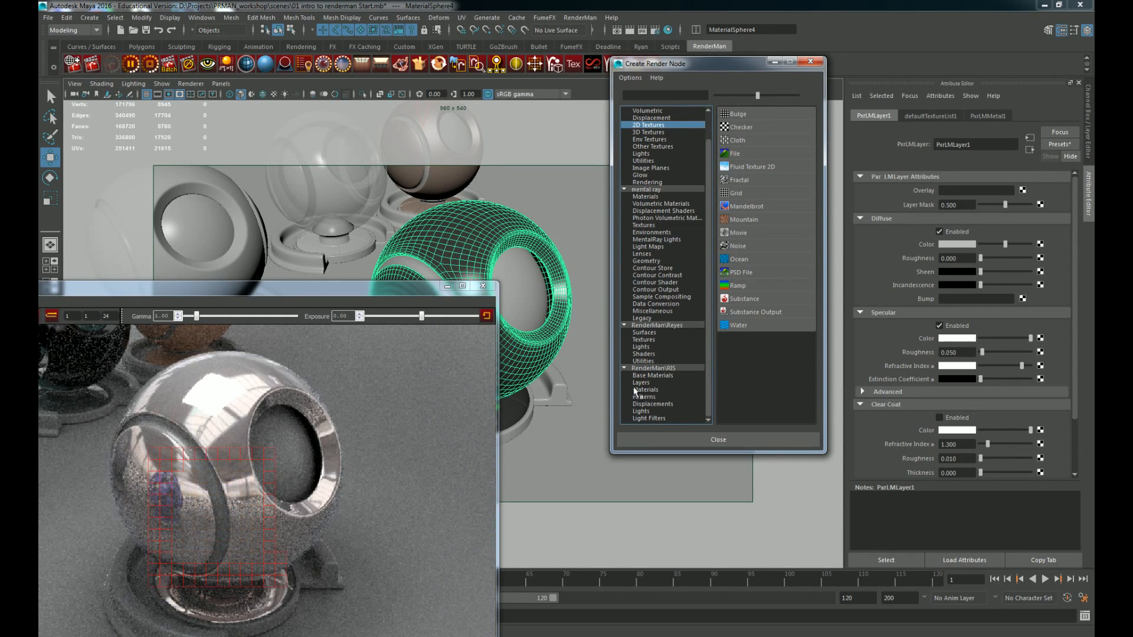
scroll(710, 269, up, 2)
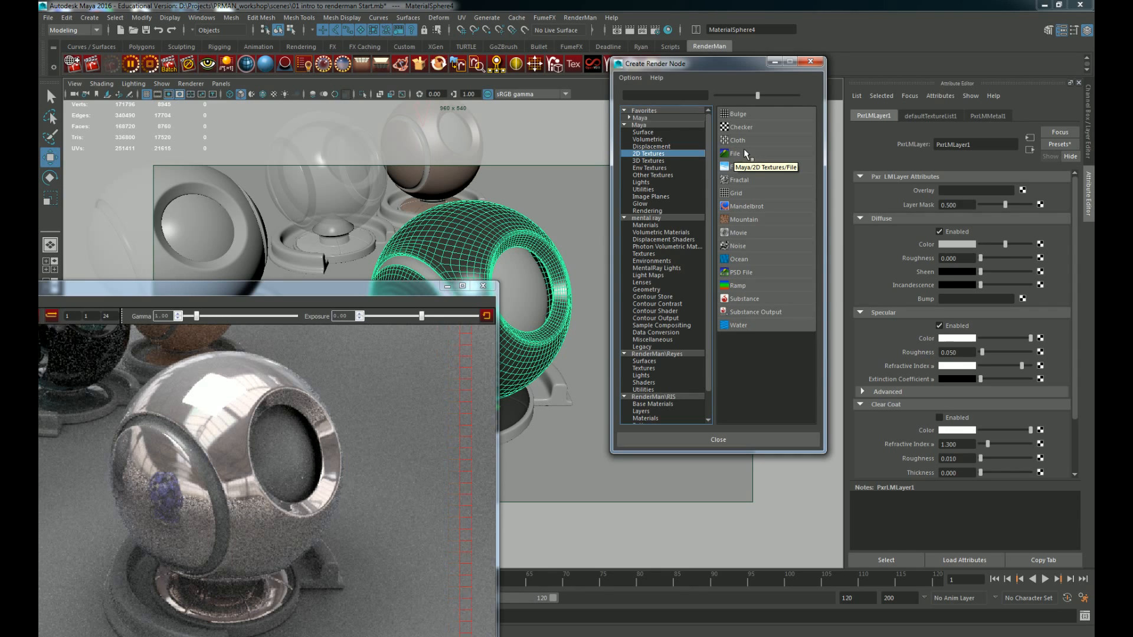
click(745, 154)
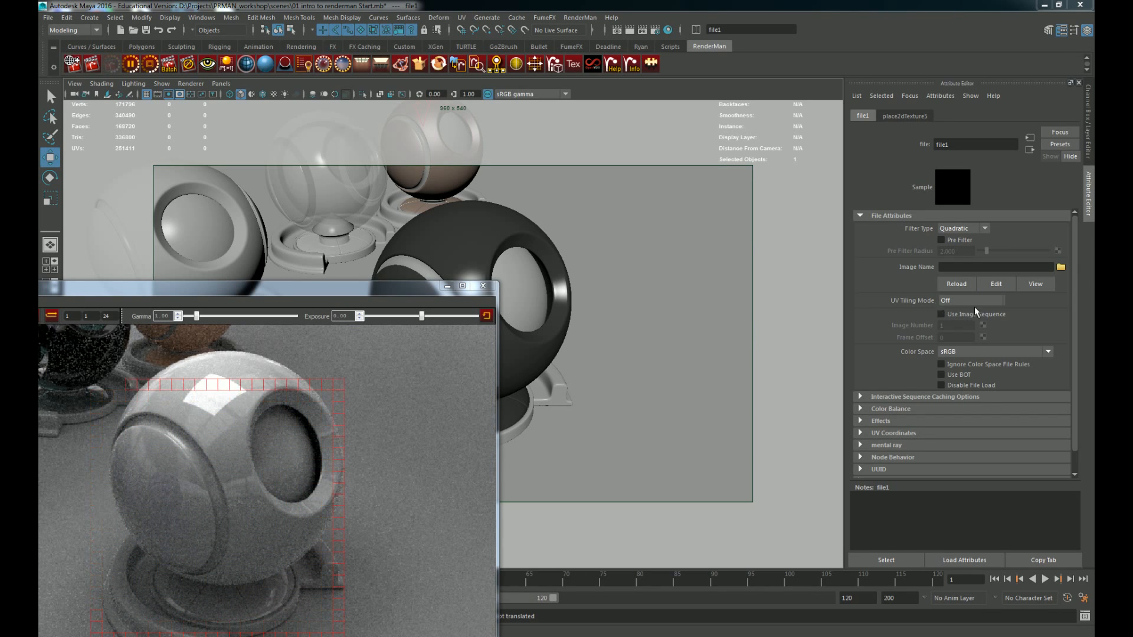
Step: Reopen the layer mask's file1 texture from the front shader ball's material and start choosing its image file
click(447, 247)
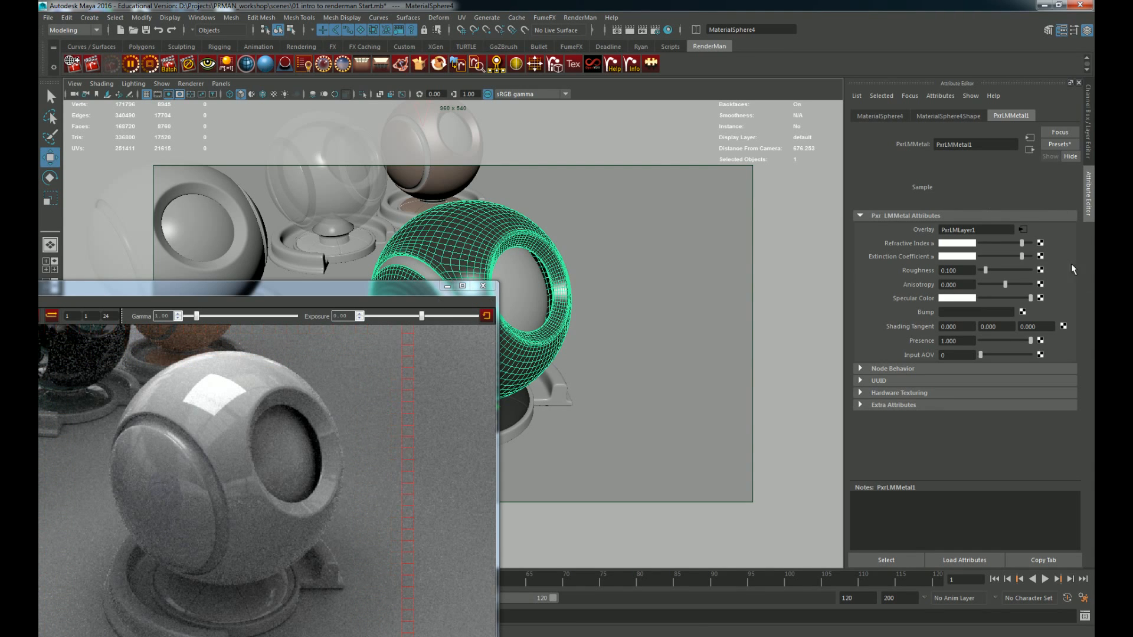
click(1024, 230)
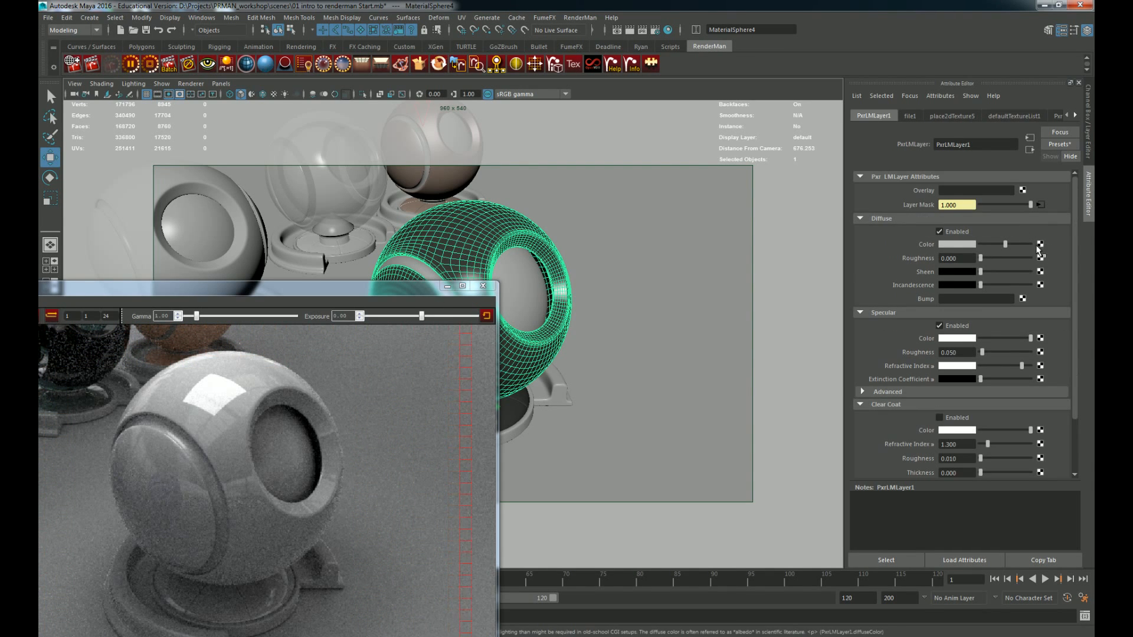
click(1041, 205)
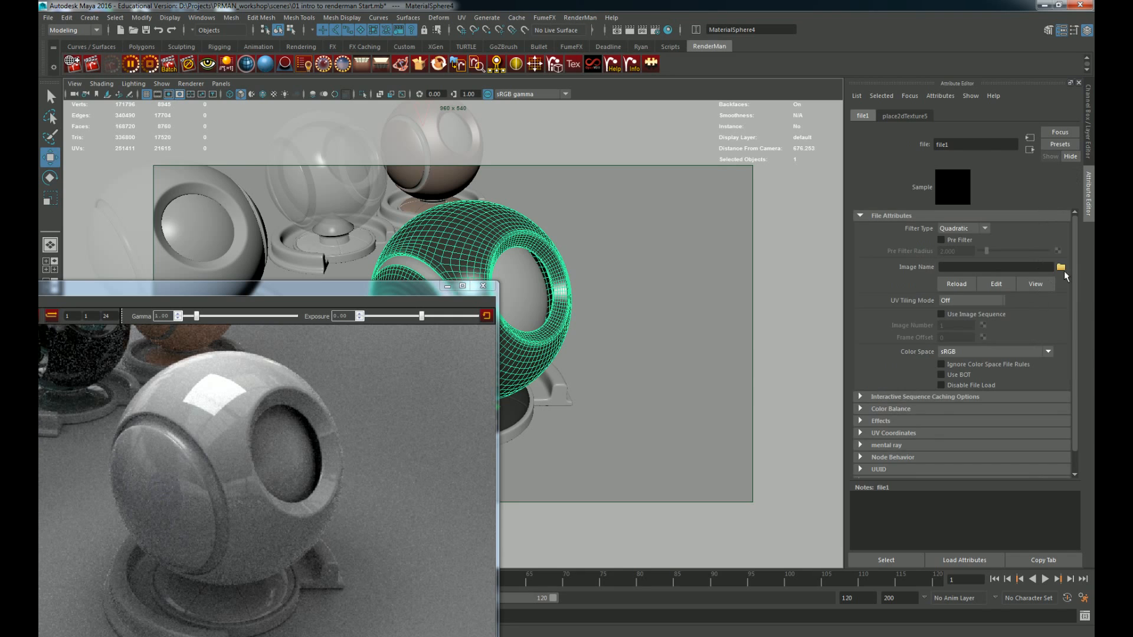
click(1062, 267)
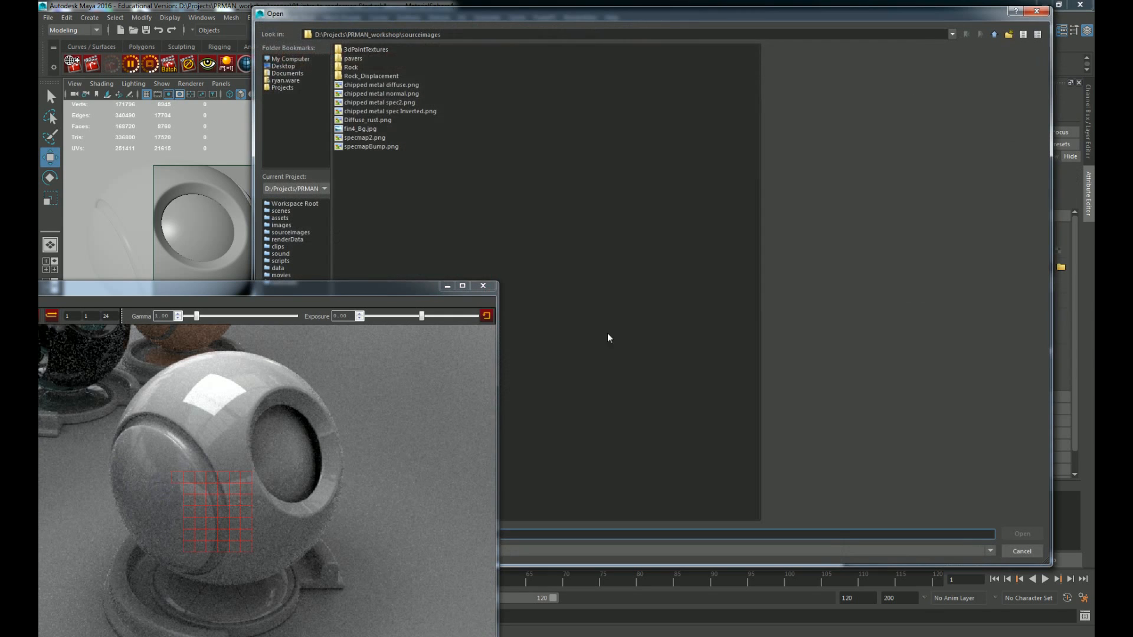
Step: Preview the spec, normal, diffuse and bump images in the PRMAN_workshop sourceimages folder to find a suitable mask
click(369, 148)
click(378, 138)
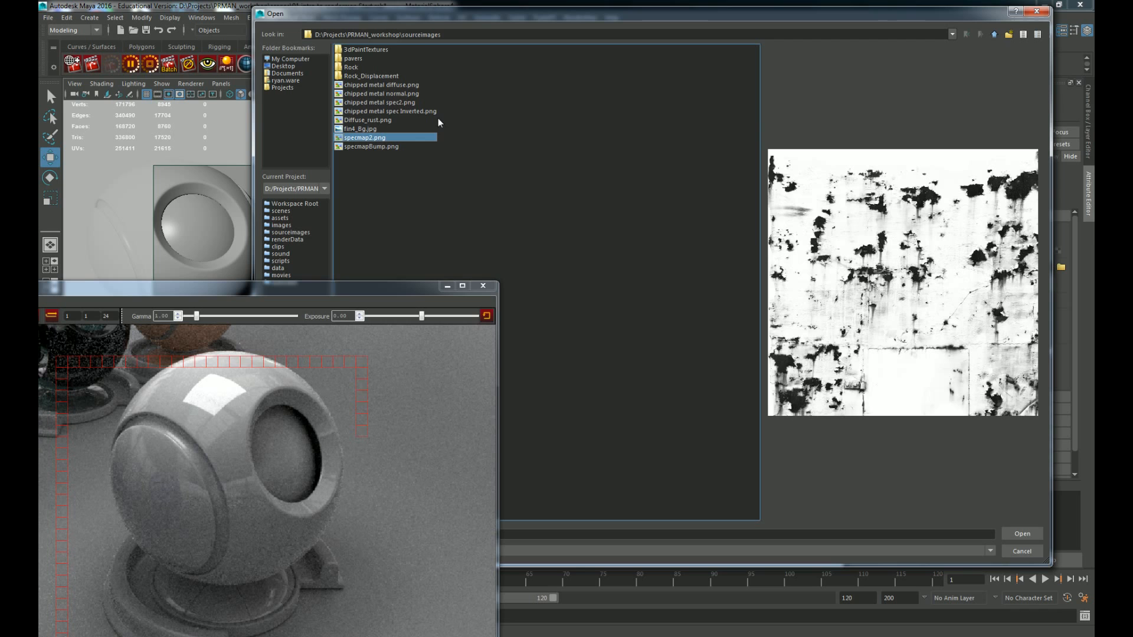
click(395, 120)
click(400, 110)
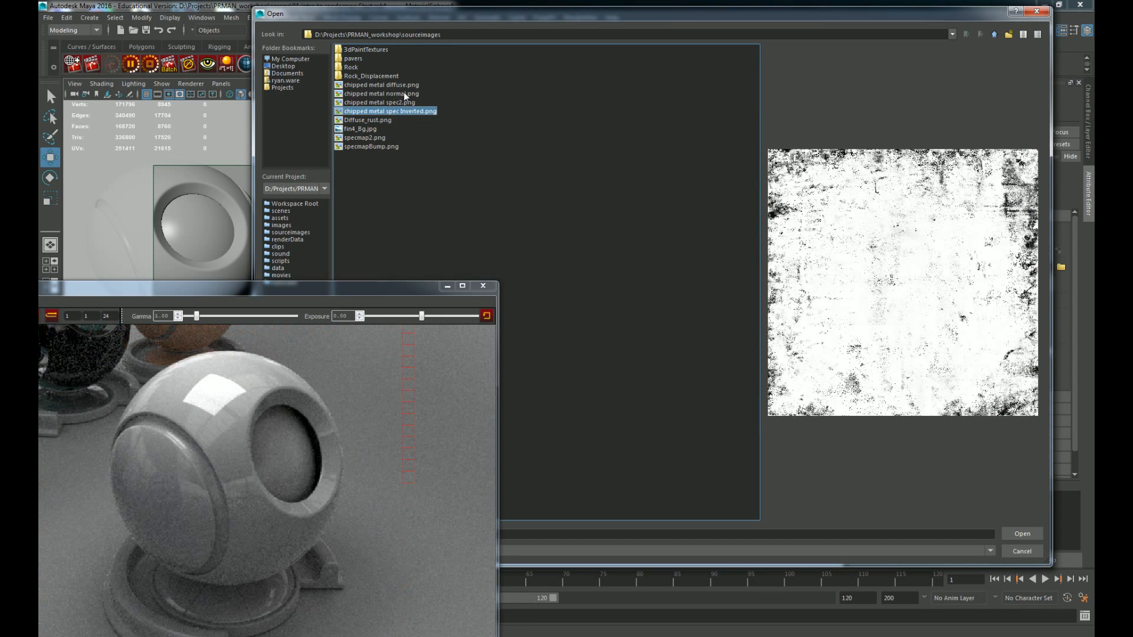
key(Up)
key(Up)
key(Up)
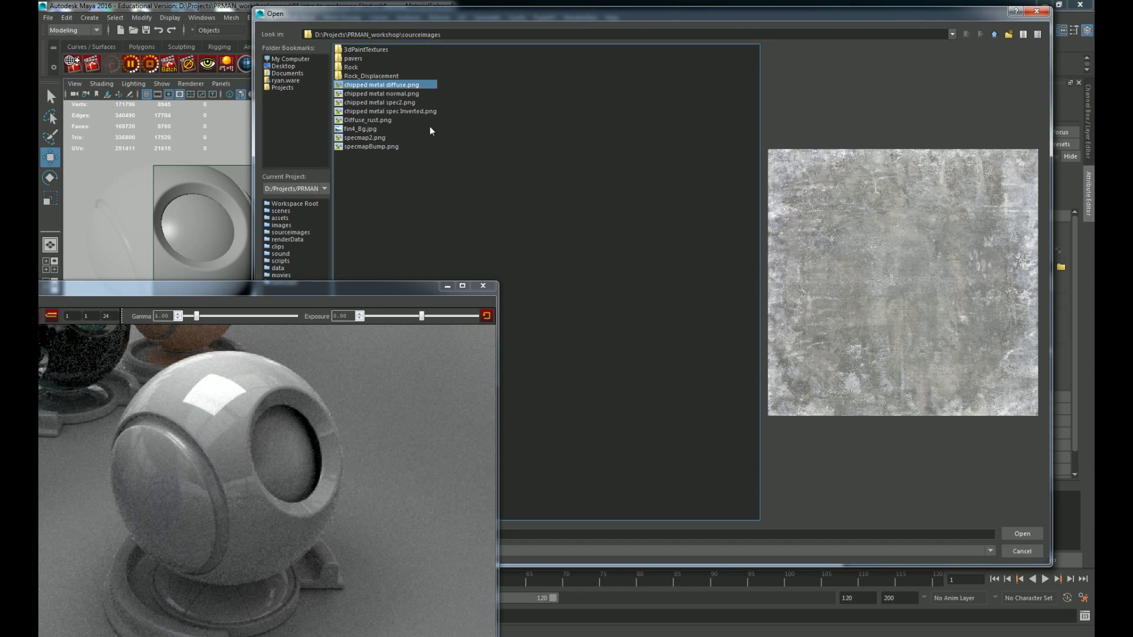
click(388, 134)
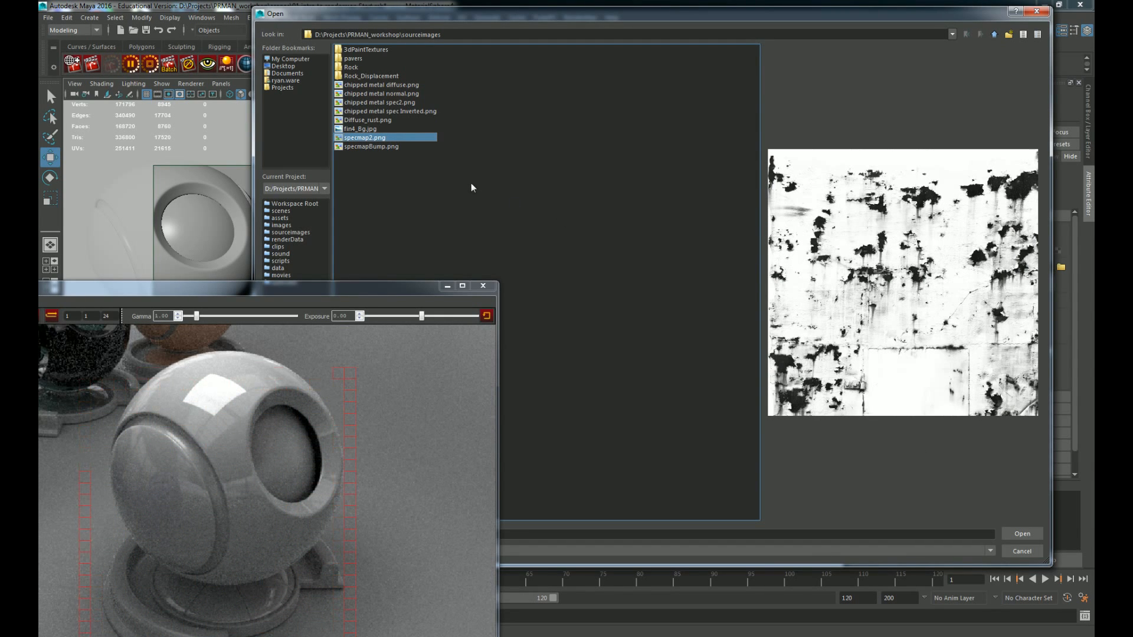
click(392, 147)
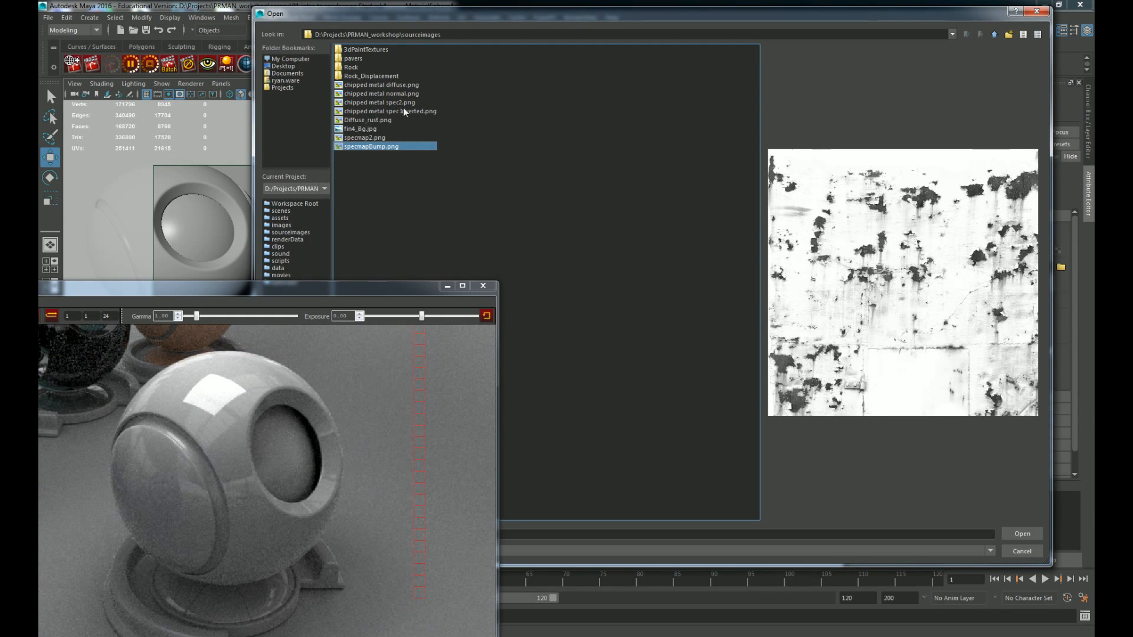
key(Up)
key(Up)
key(Up)
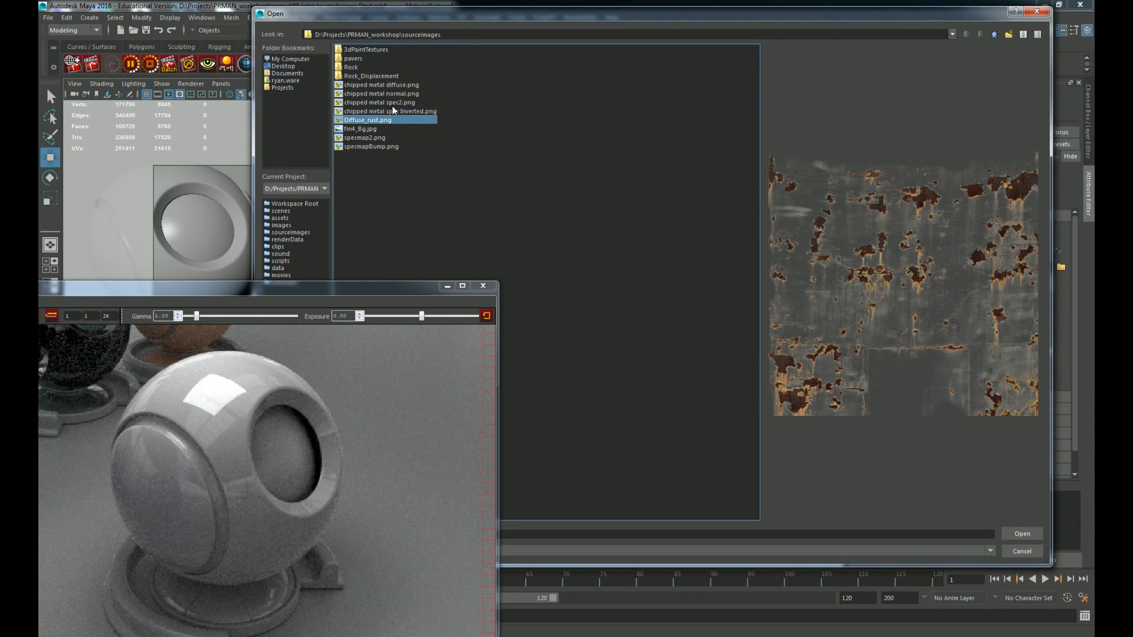
click(392, 104)
click(403, 92)
click(407, 85)
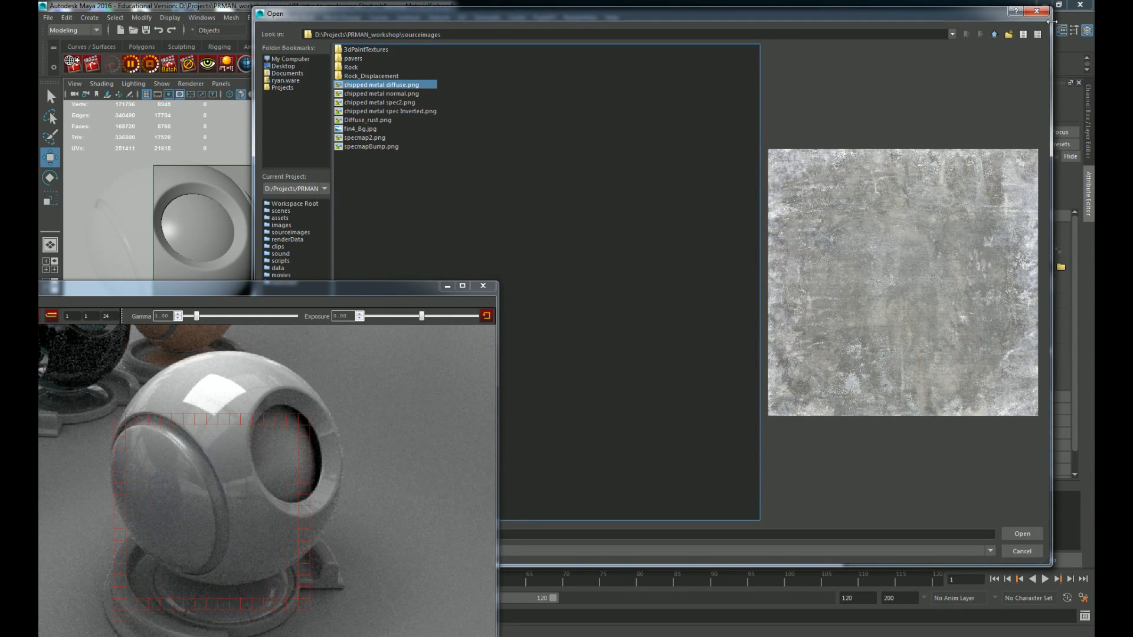
click(377, 146)
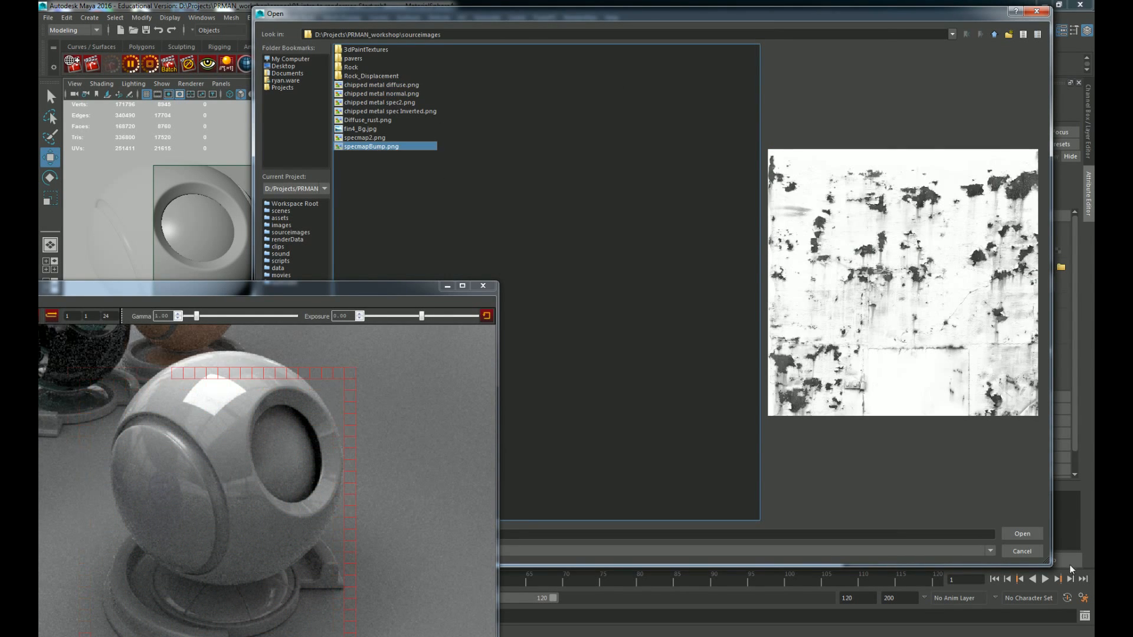
Step: Load specmap2.png as the layer mask's file1 image, check the front shader ball in a new render and stop it
click(384, 140)
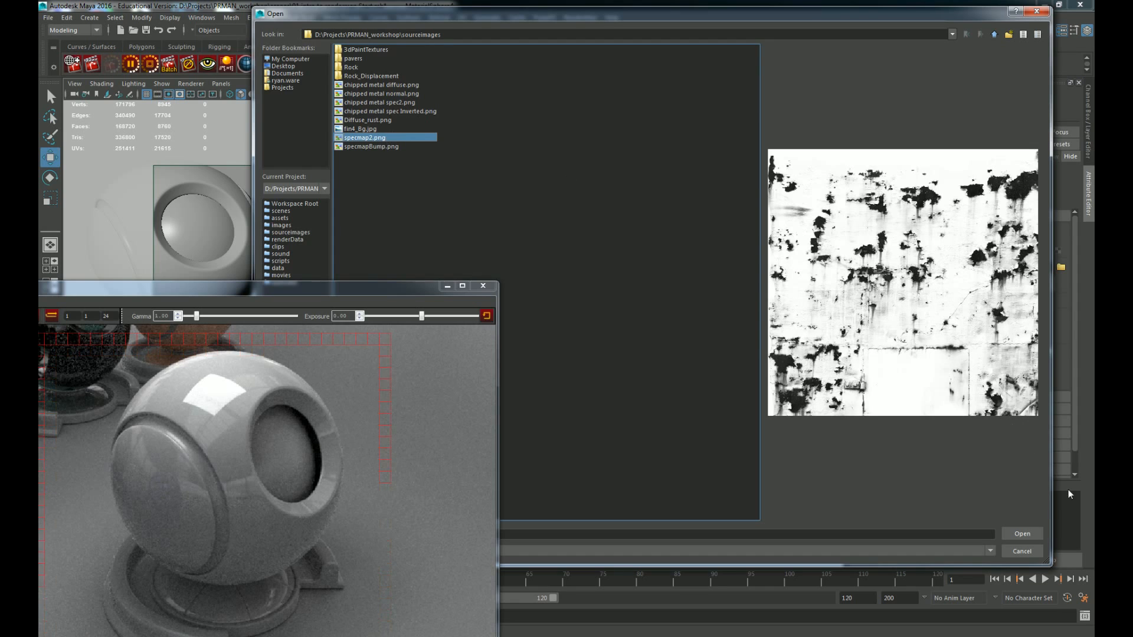
click(1022, 534)
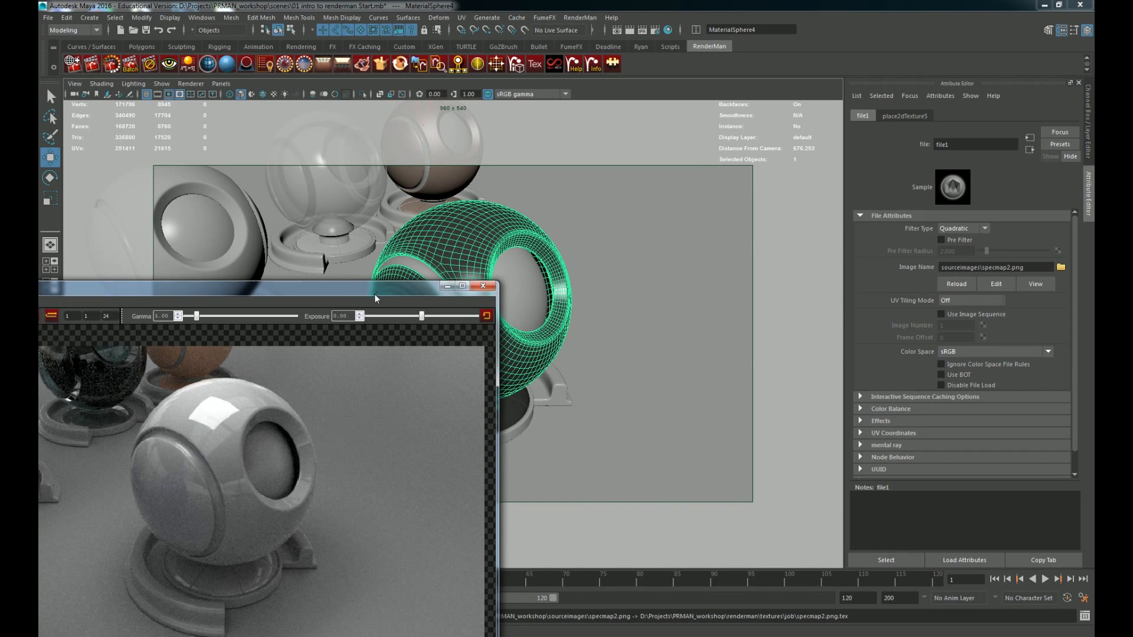
drag(374, 293, 468, 259)
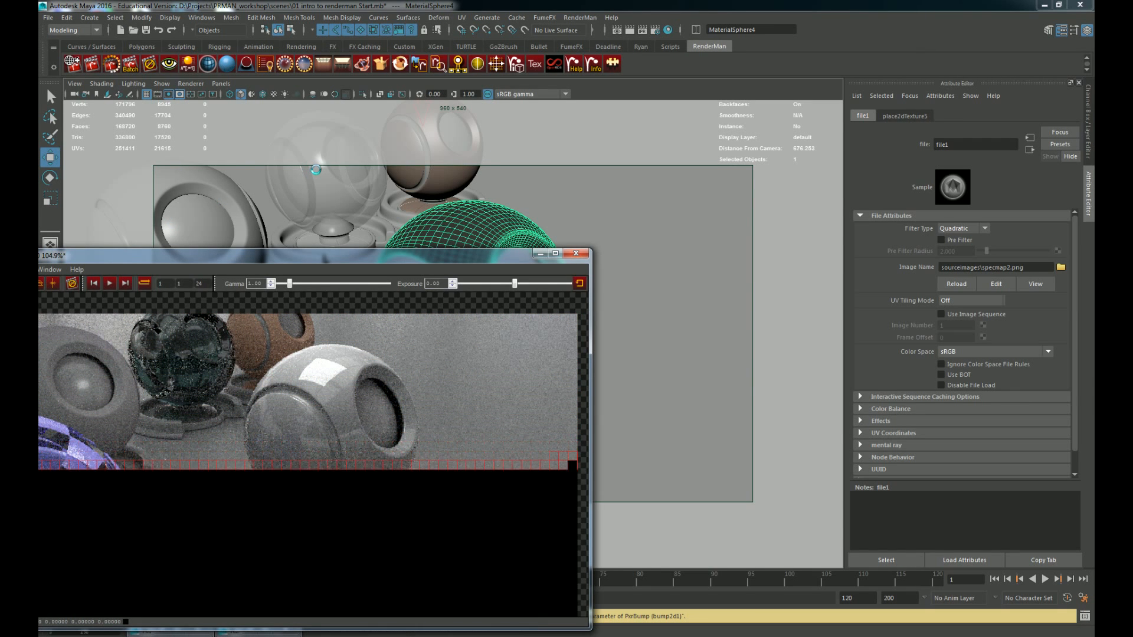
key(Escape)
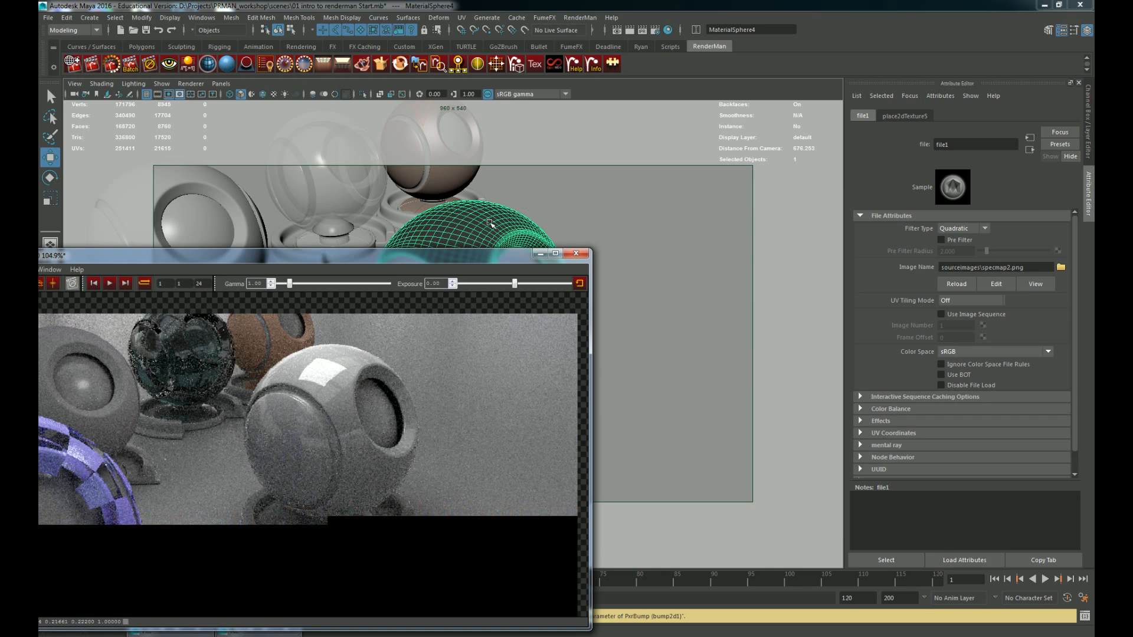
Step: Reopen file1 through the front shader ball's overlay and load rust_Mask.tif from the Sydney_Renderman - Copy sourceimages metal folder
click(490, 223)
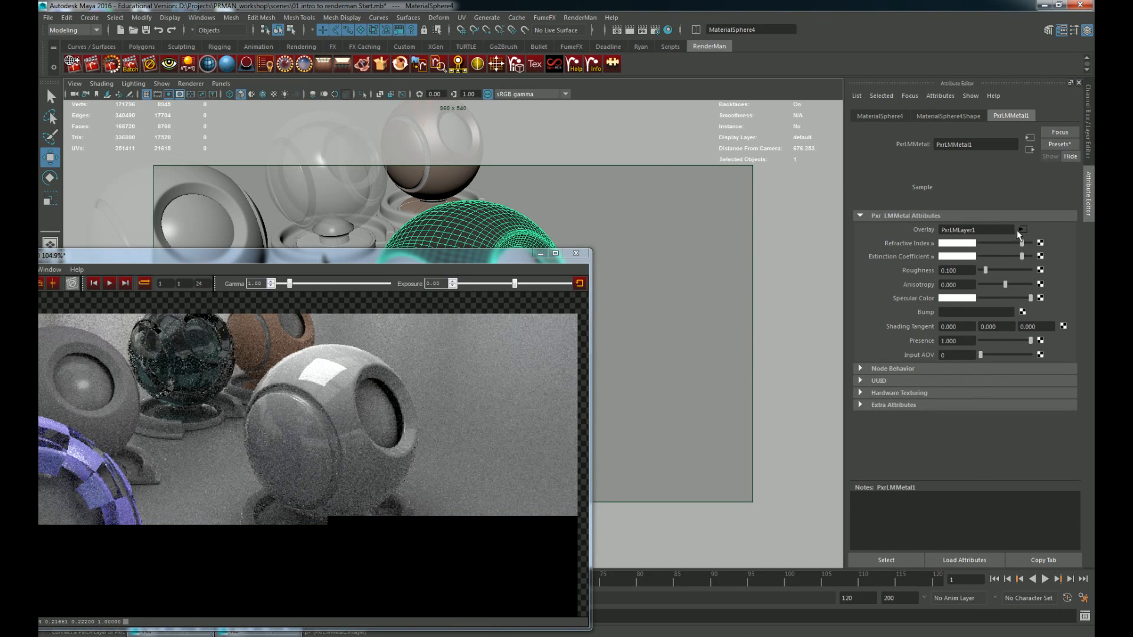
click(1021, 230)
click(1043, 205)
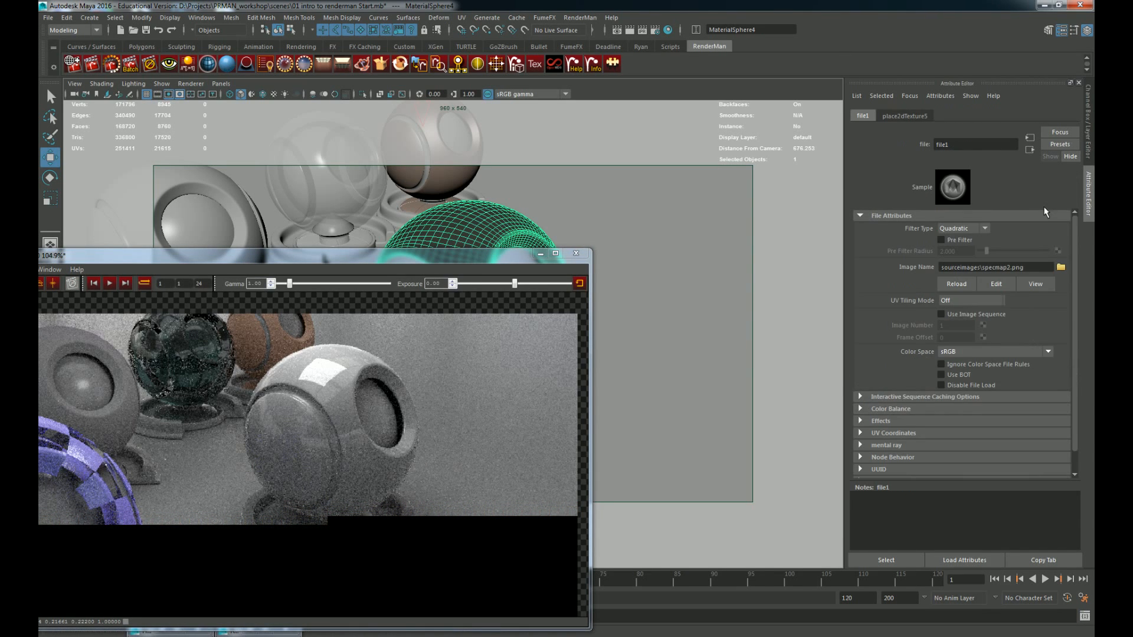
click(1061, 268)
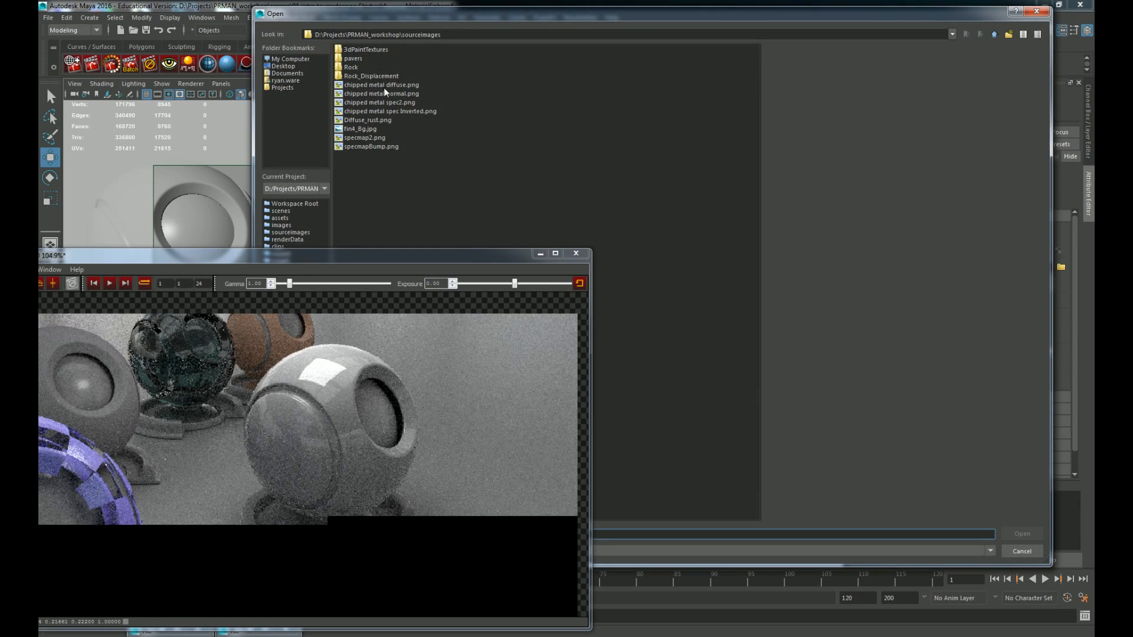
drag(559, 33, 1132, 51)
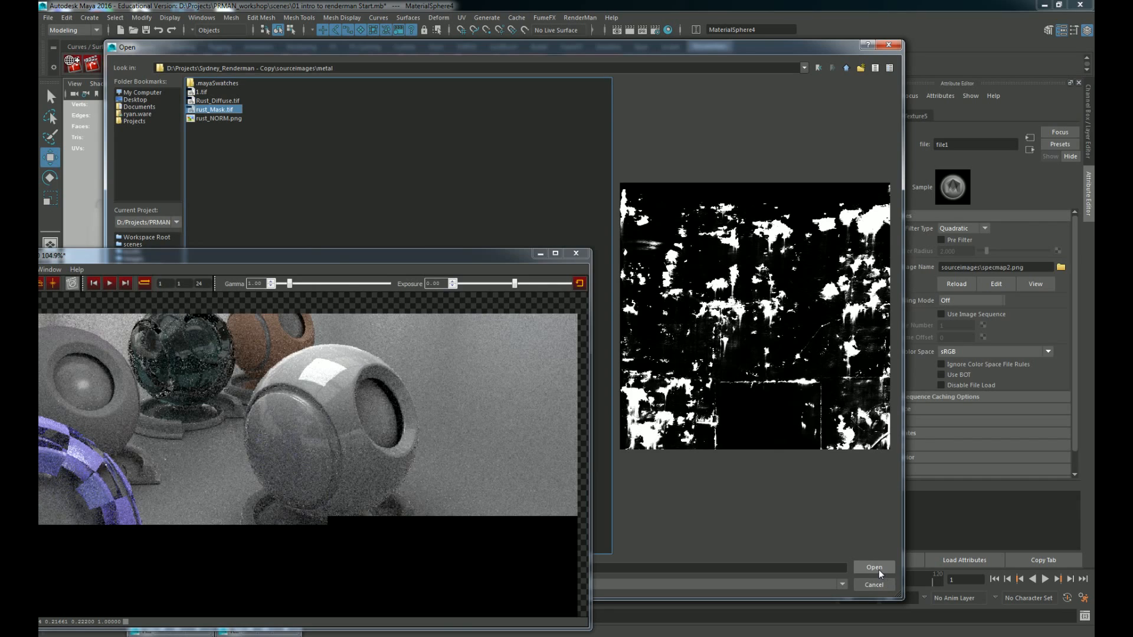
click(879, 569)
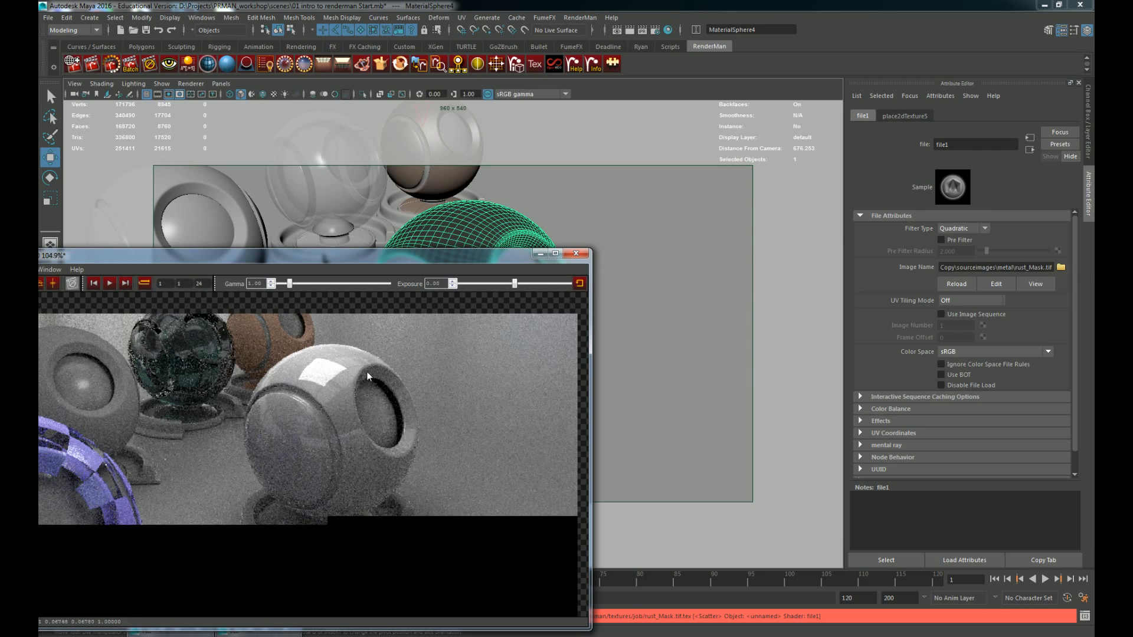
Step: Re-render the scene and examine up close how the rust mask blends metal and overlay layer on the front shader ball
click(441, 237)
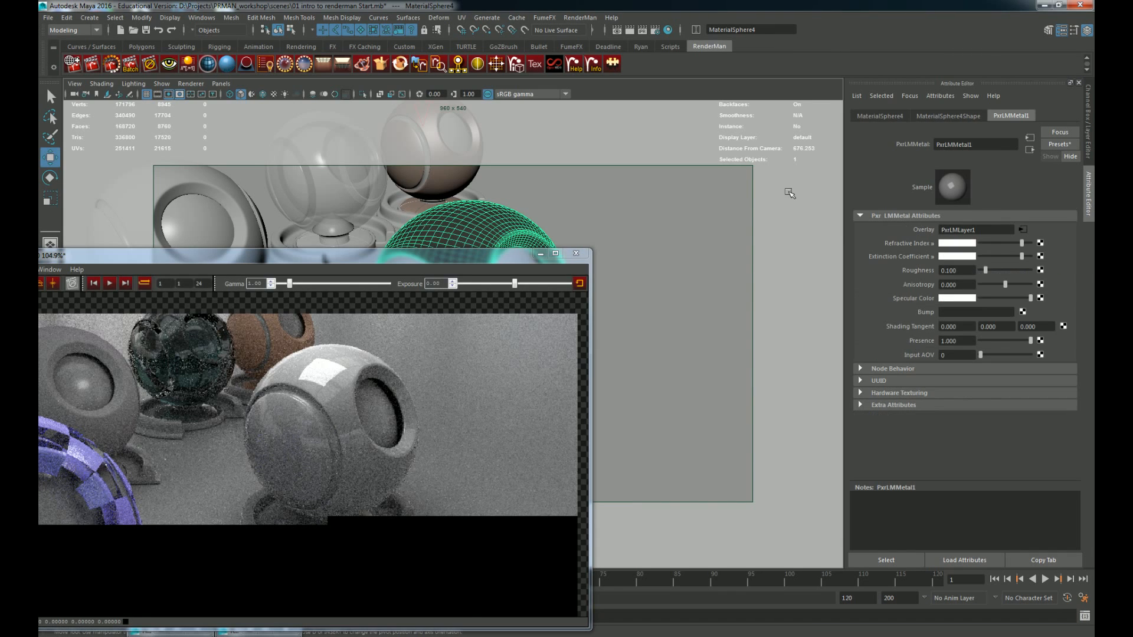
click(1022, 230)
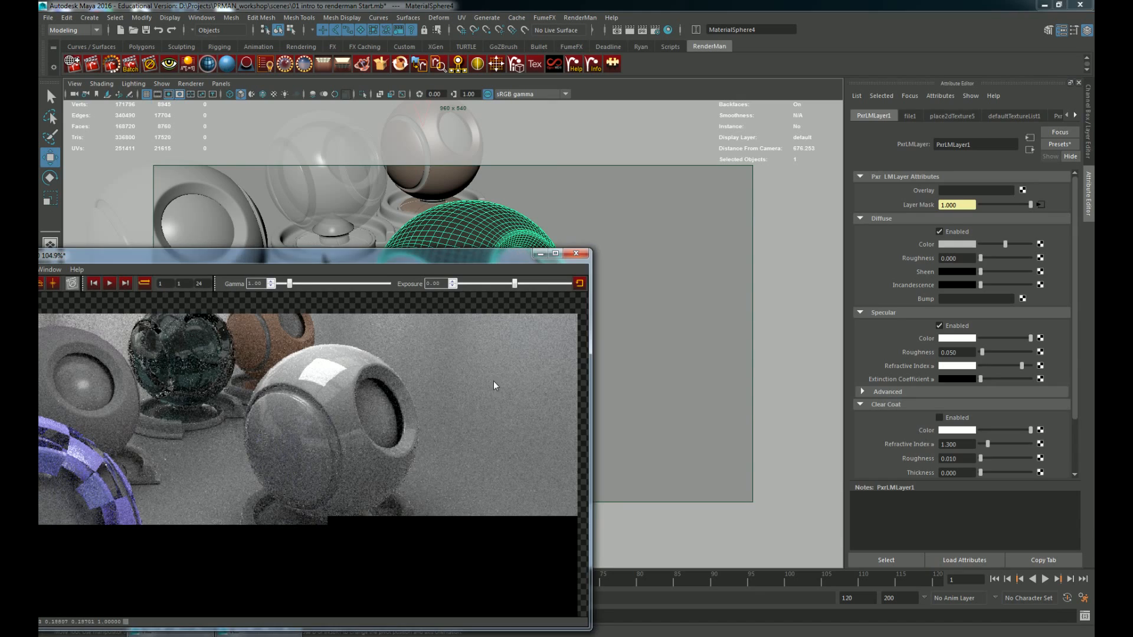
click(694, 328)
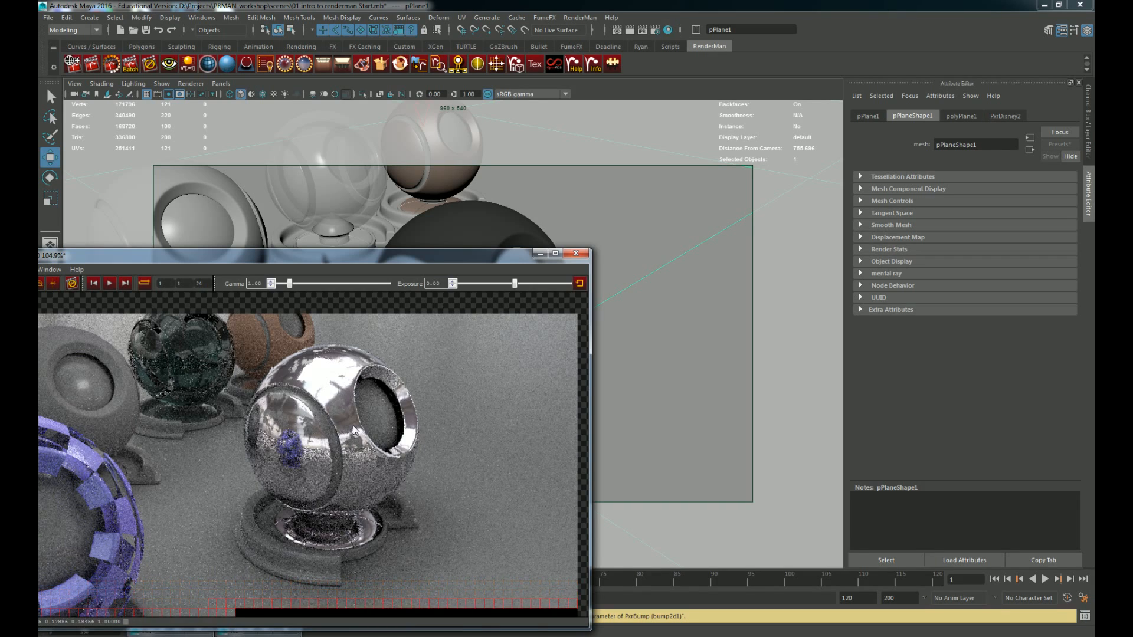
scroll(334, 451, up, 4)
middle_drag(401, 355, 379, 462)
scroll(379, 462, up, 2)
middle_drag(445, 371, 344, 282)
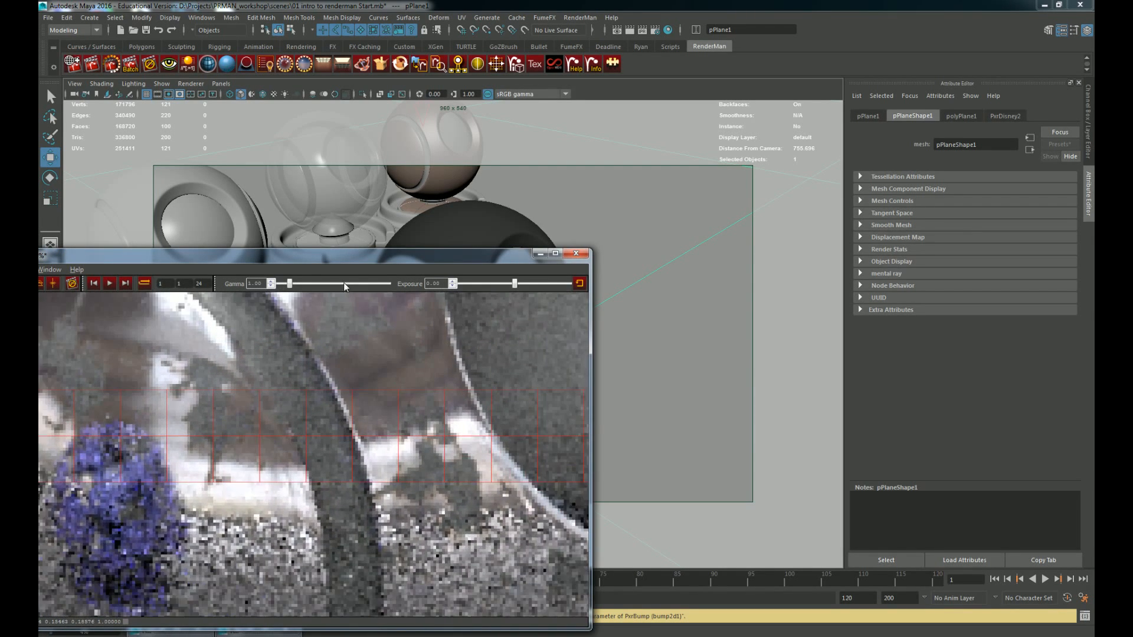
middle_drag(397, 450, 343, 353)
scroll(342, 353, up, 1)
middle_drag(411, 380, 384, 422)
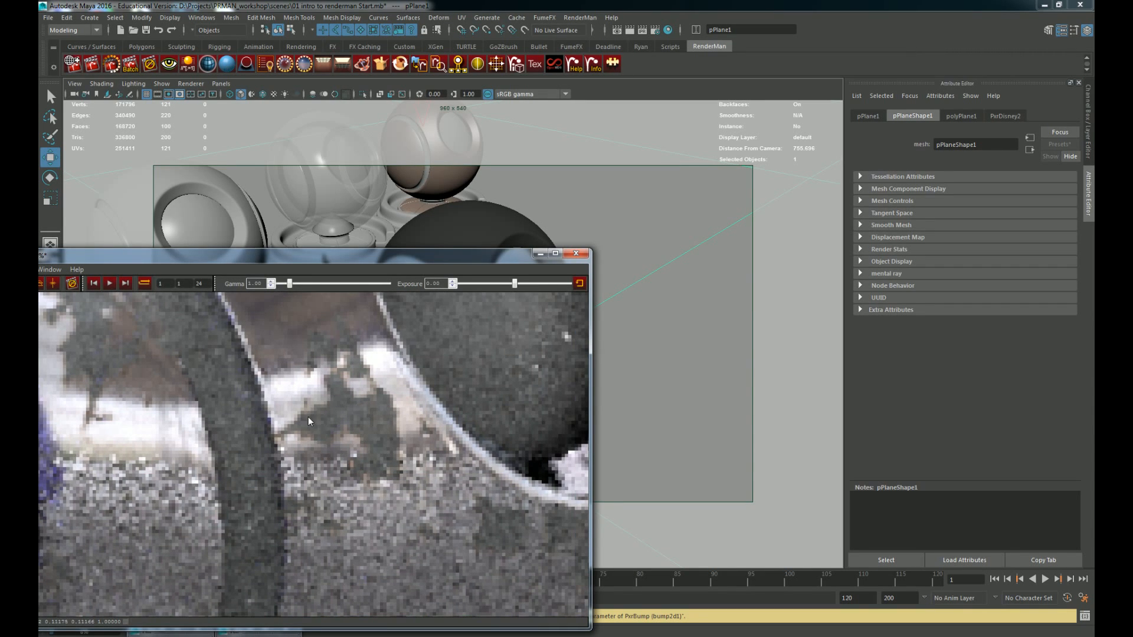
Step: Stop the render, map a File texture to PxrLMLayer1's diffuse color and load Rust_Diffuse.tif as its image
click(513, 218)
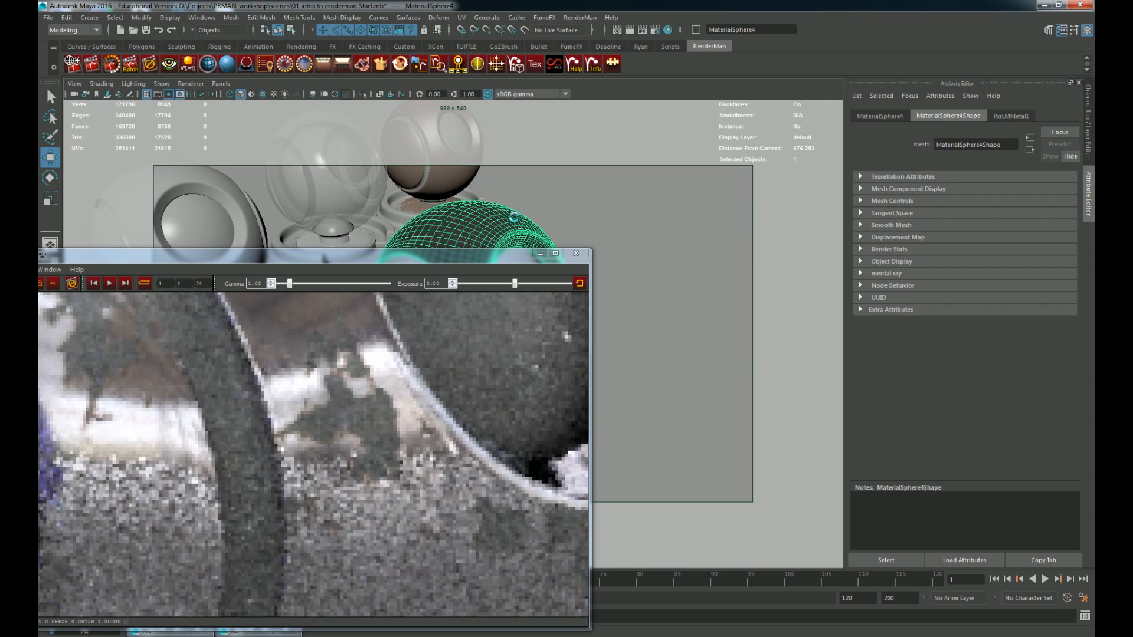
click(434, 299)
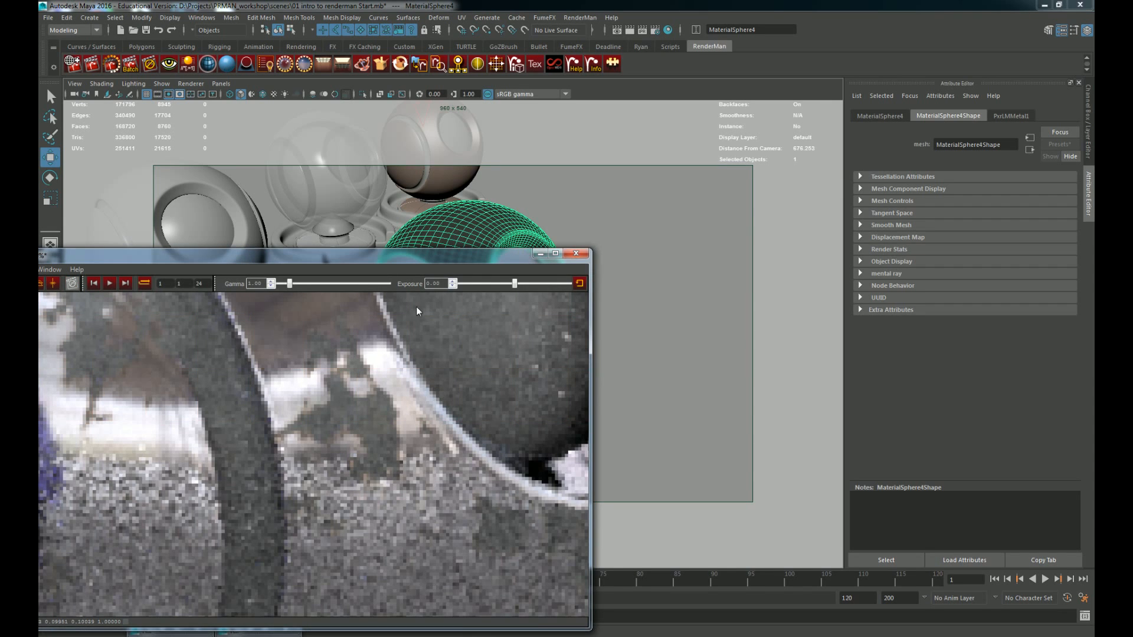
click(455, 234)
click(1008, 115)
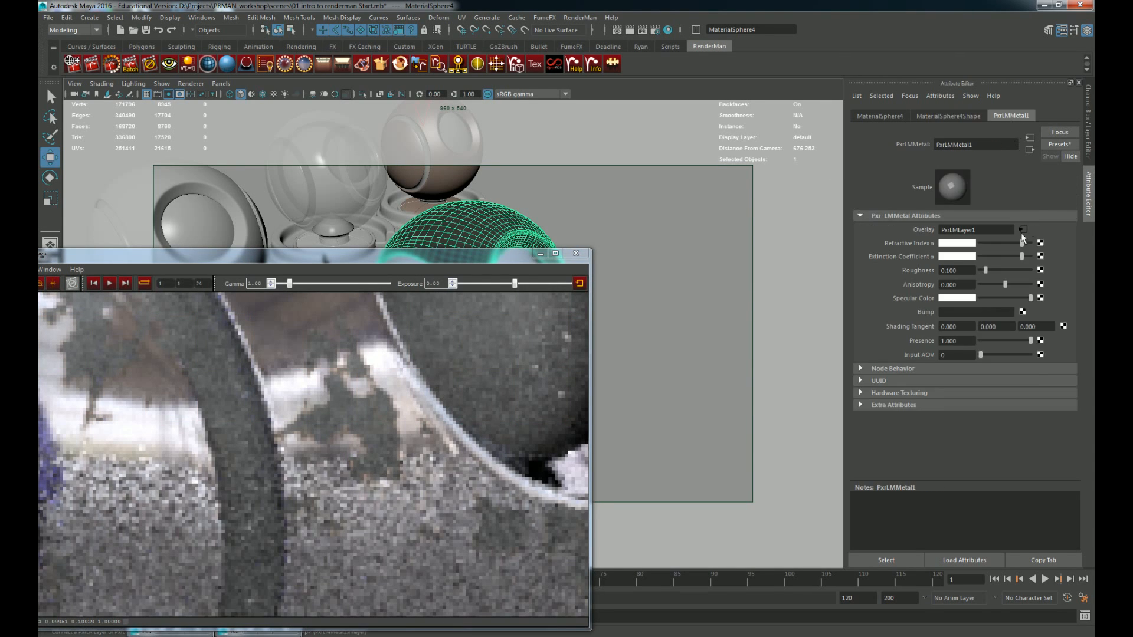
click(1021, 232)
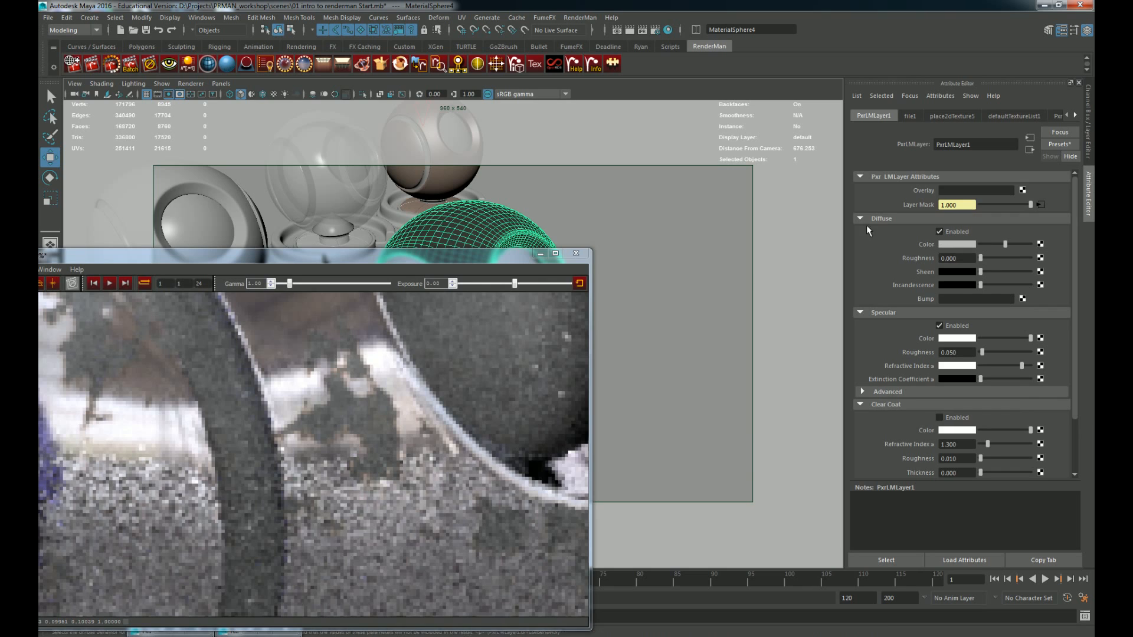
click(1041, 244)
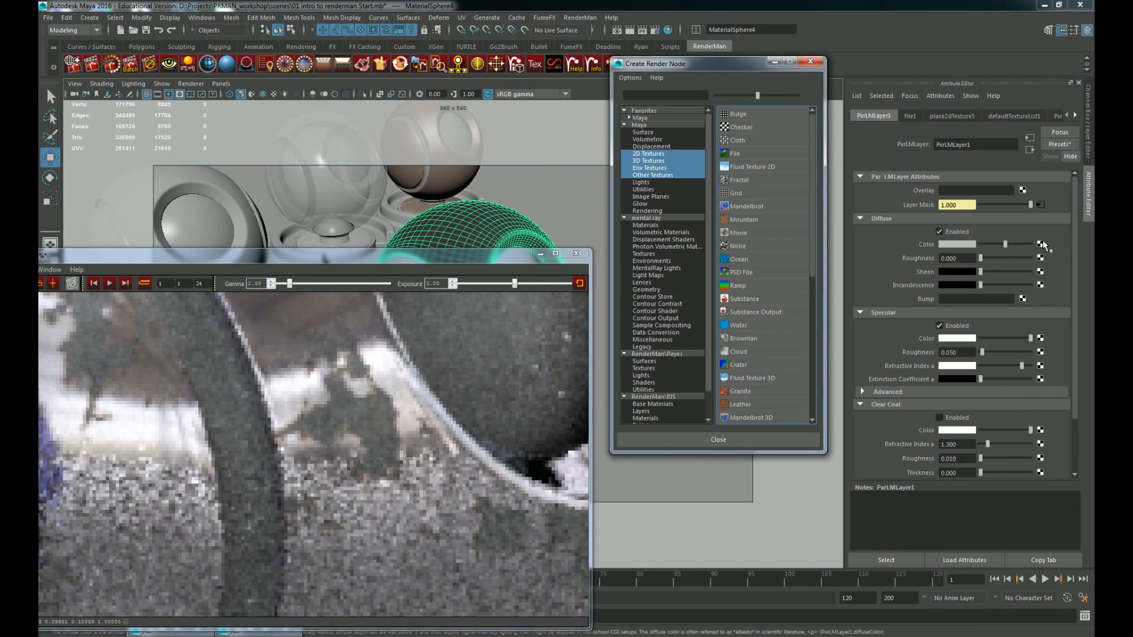
click(728, 158)
click(1061, 269)
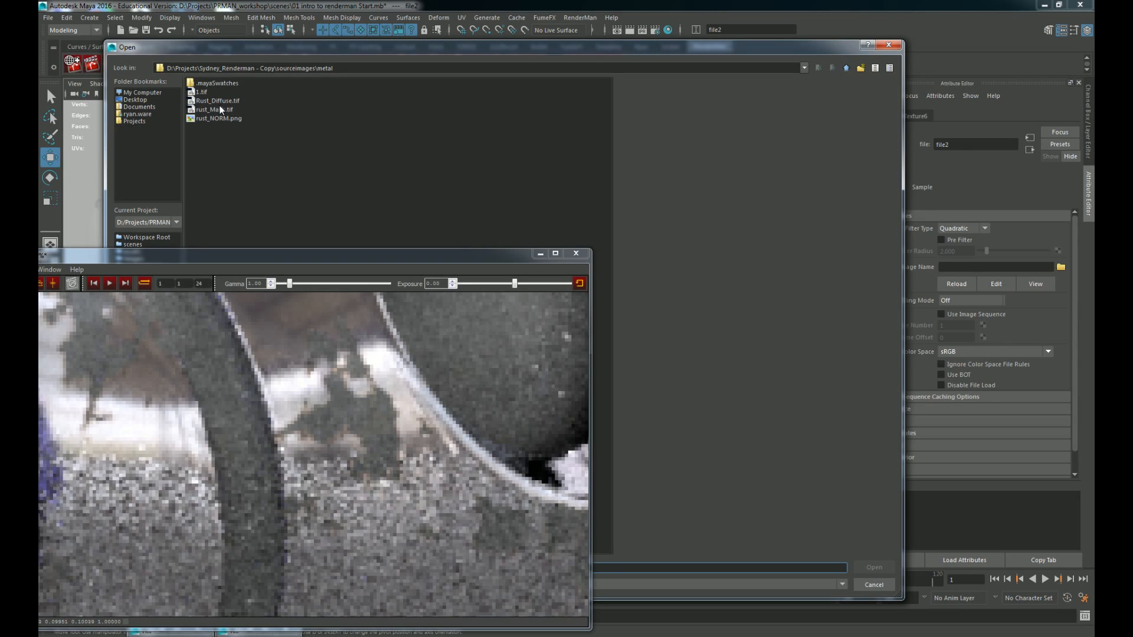
click(218, 101)
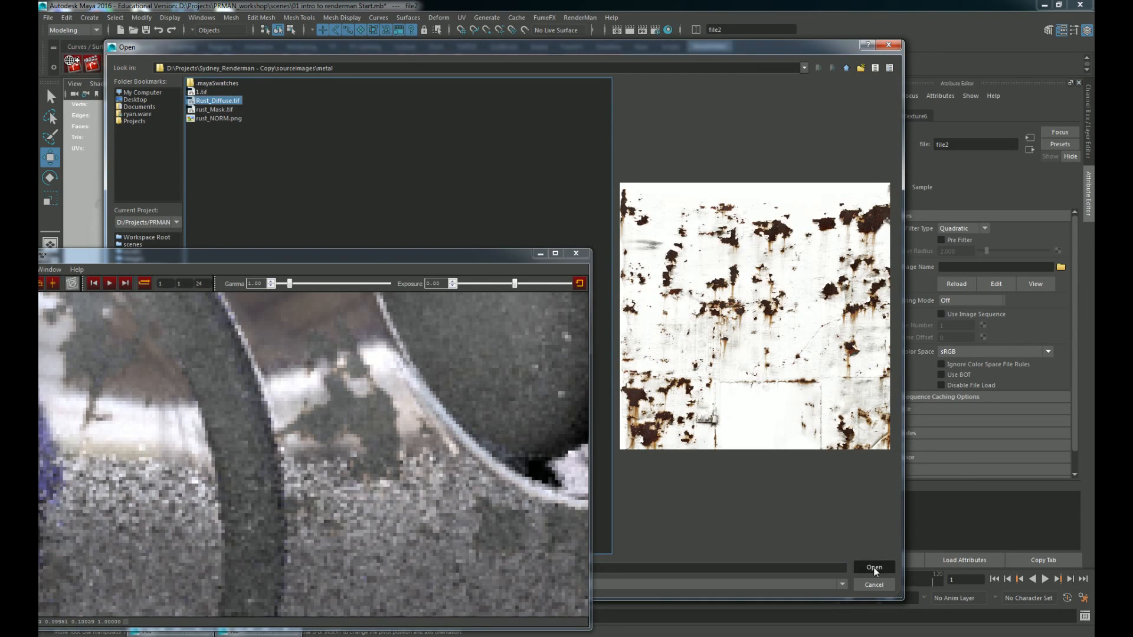
click(873, 568)
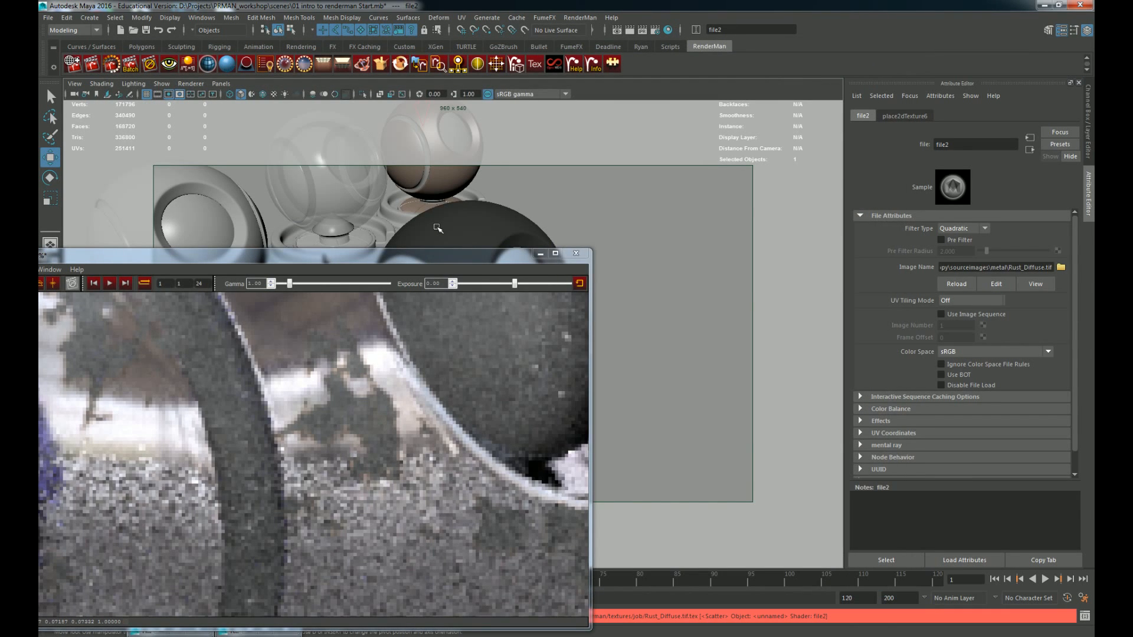
Step: Check the rust texture on the front shader ball in a new render and reopen PxrLMLayer1 through the PxrLMMetal1 overlay
click(462, 355)
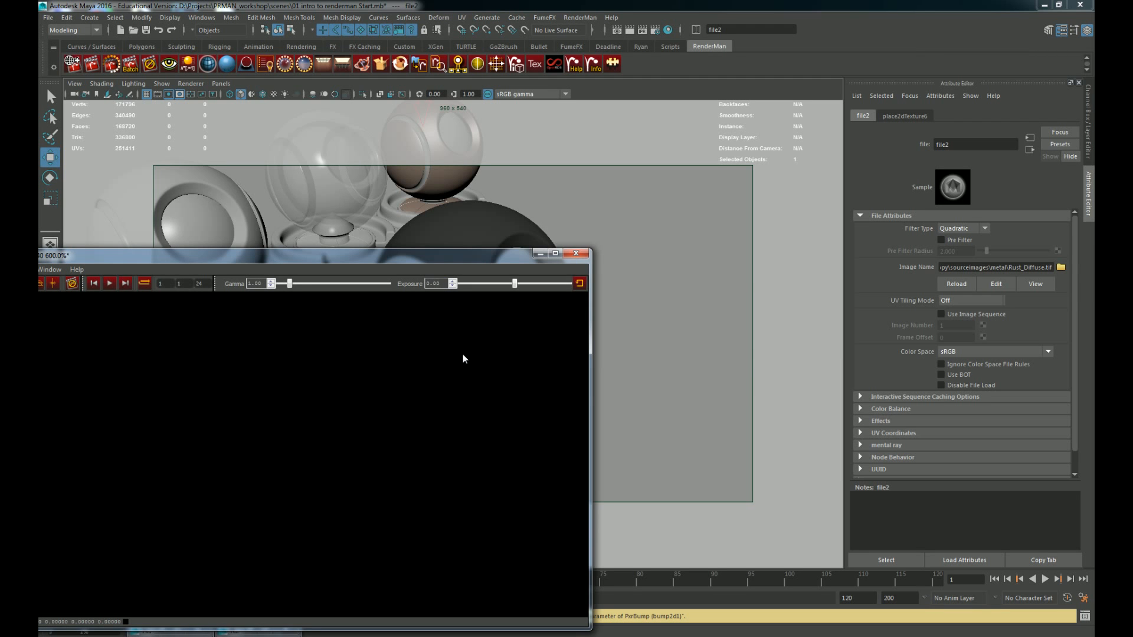
scroll(410, 361, down, 6)
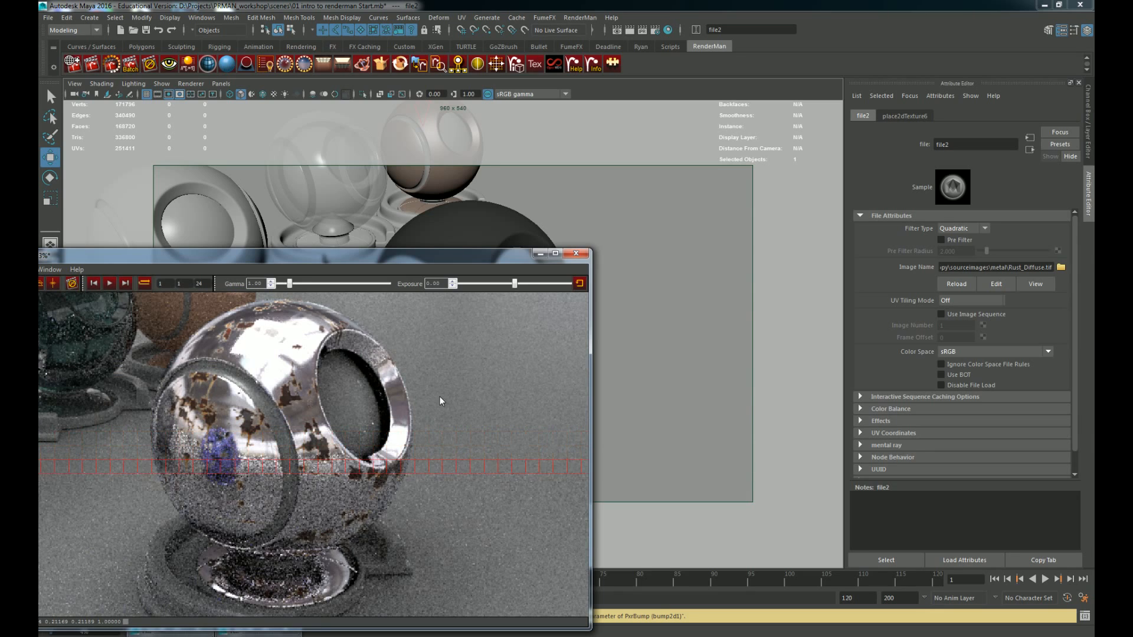
click(451, 222)
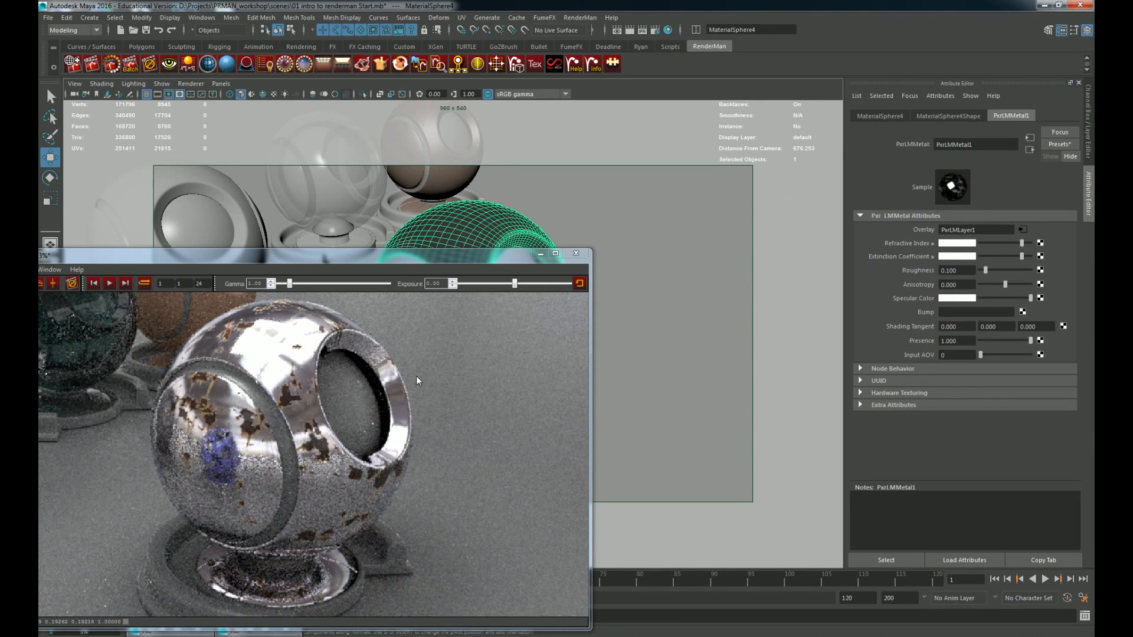
key(ctrl+a)
key(ctrl+a)
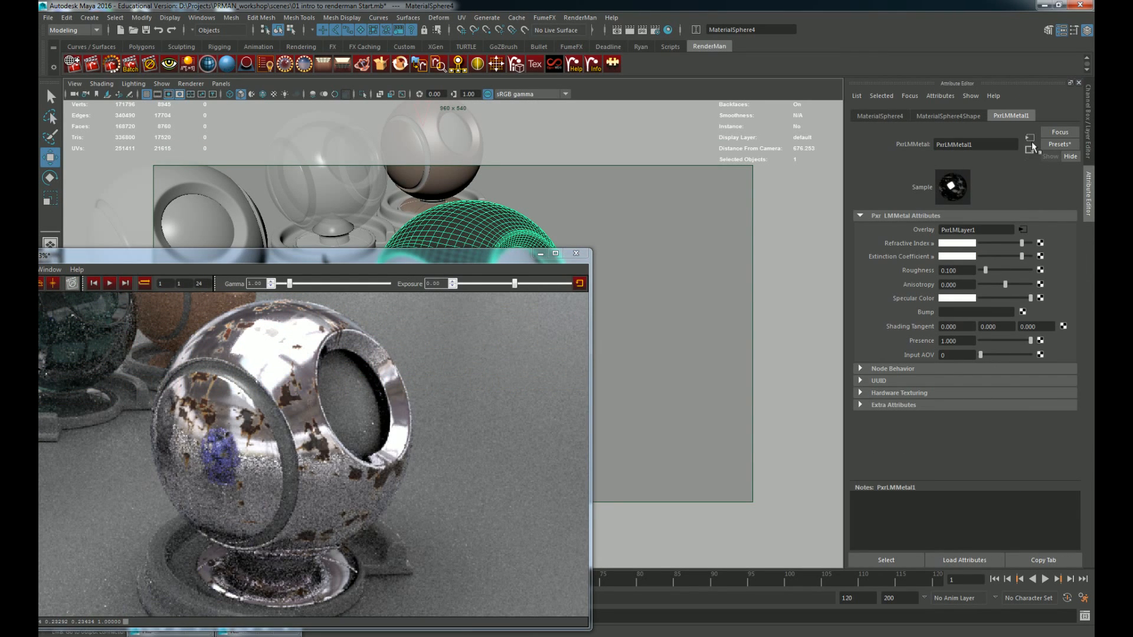
click(1024, 231)
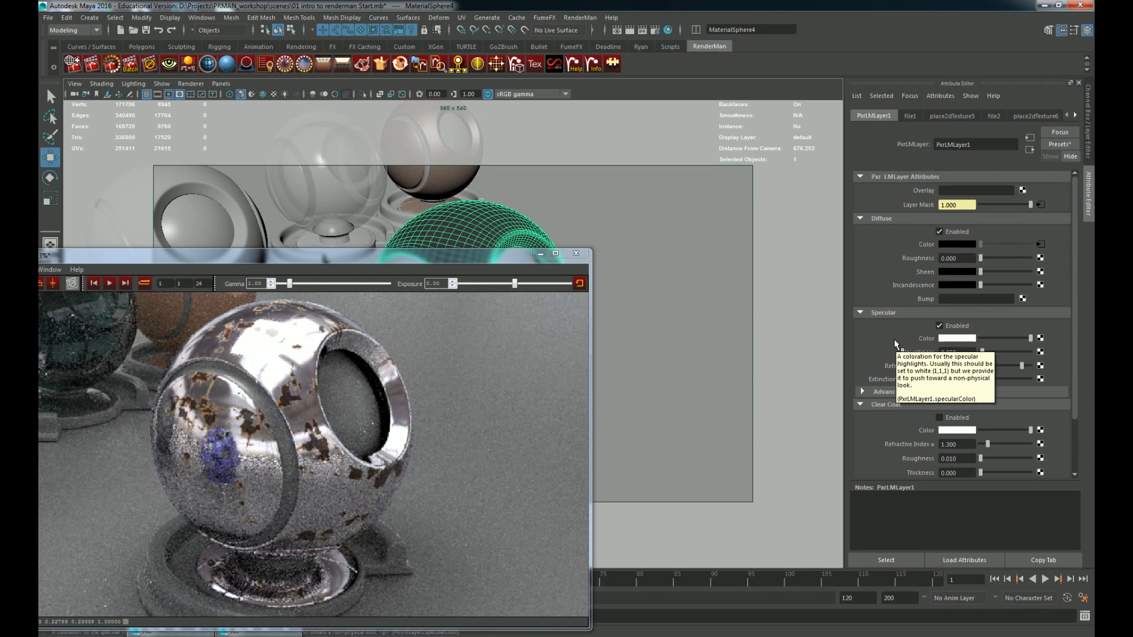
Step: Turn PxrLMLayer1's specular off and back on to compare its effect on the rendered shader ball
click(951, 326)
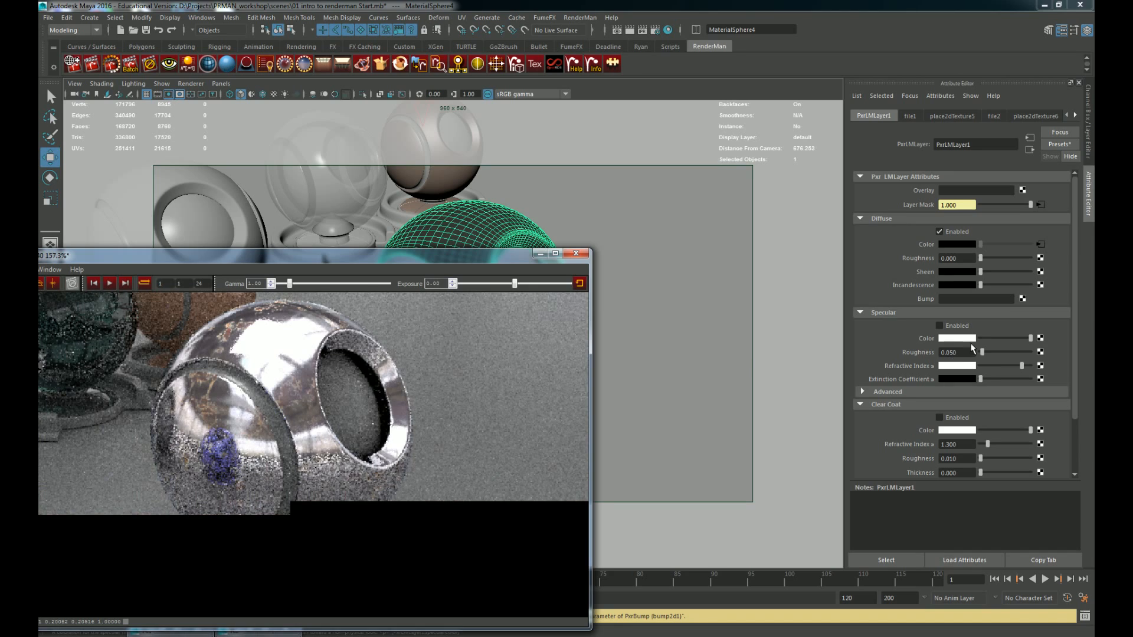
click(939, 325)
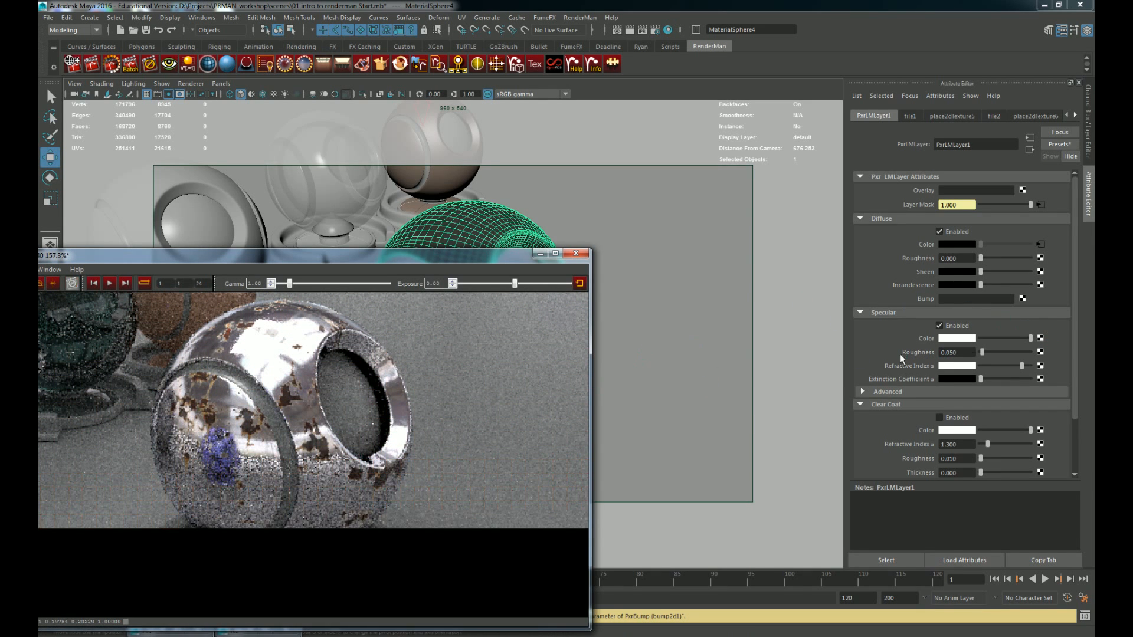
Step: Map a File texture to PxrLMLayer1's specular roughness and load Rust_Diffuse.tif from the metal folder as its image
click(1041, 352)
click(735, 154)
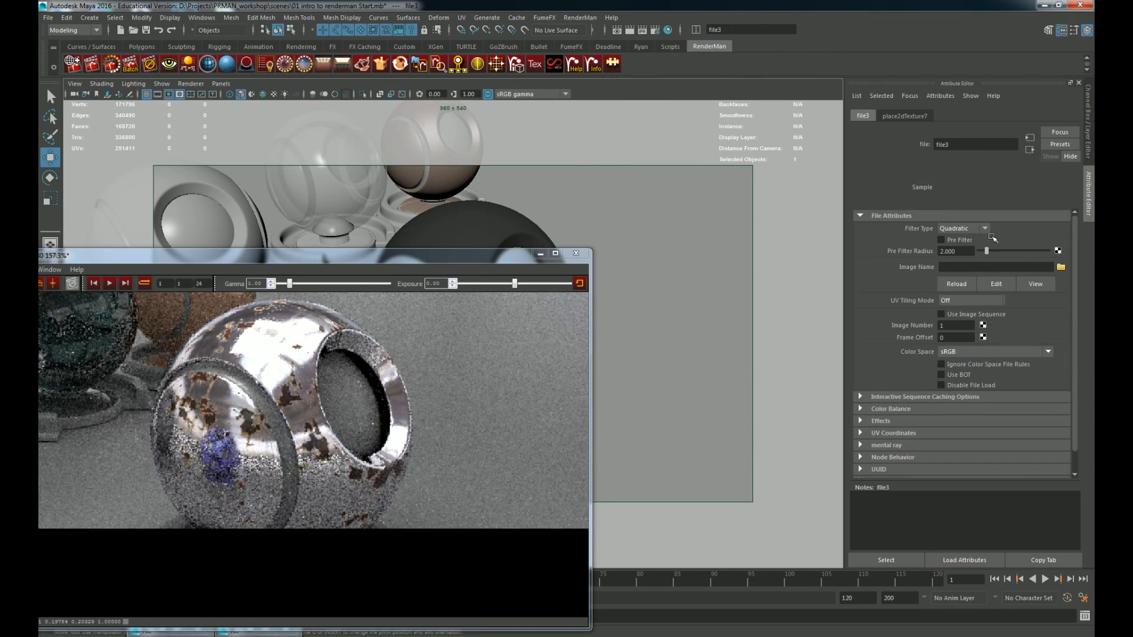
click(1062, 267)
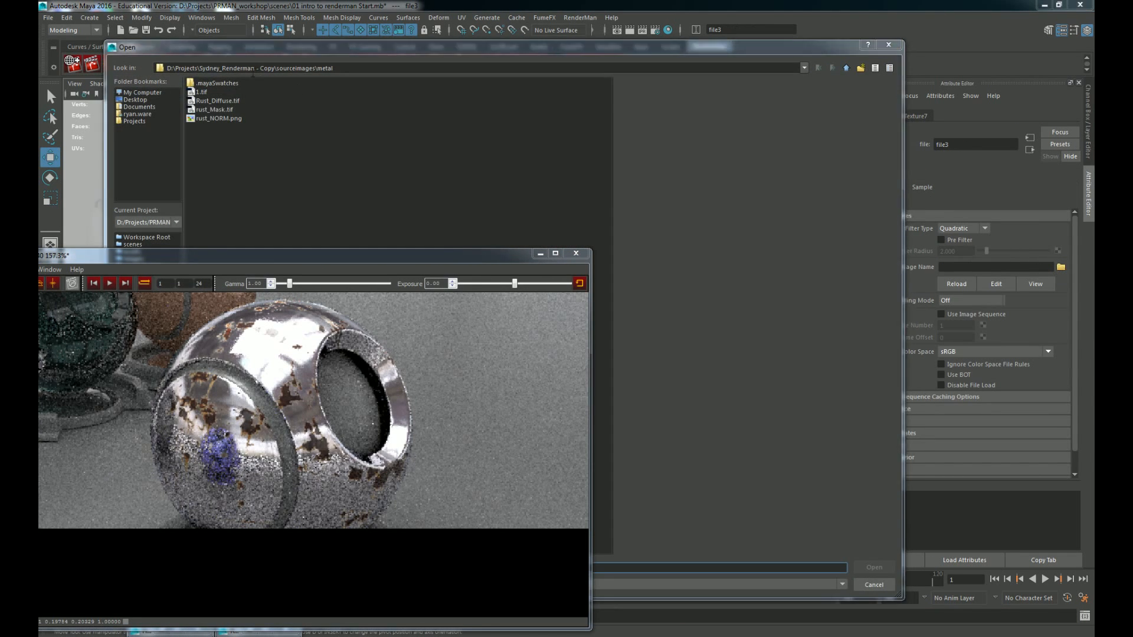
click(211, 109)
click(215, 100)
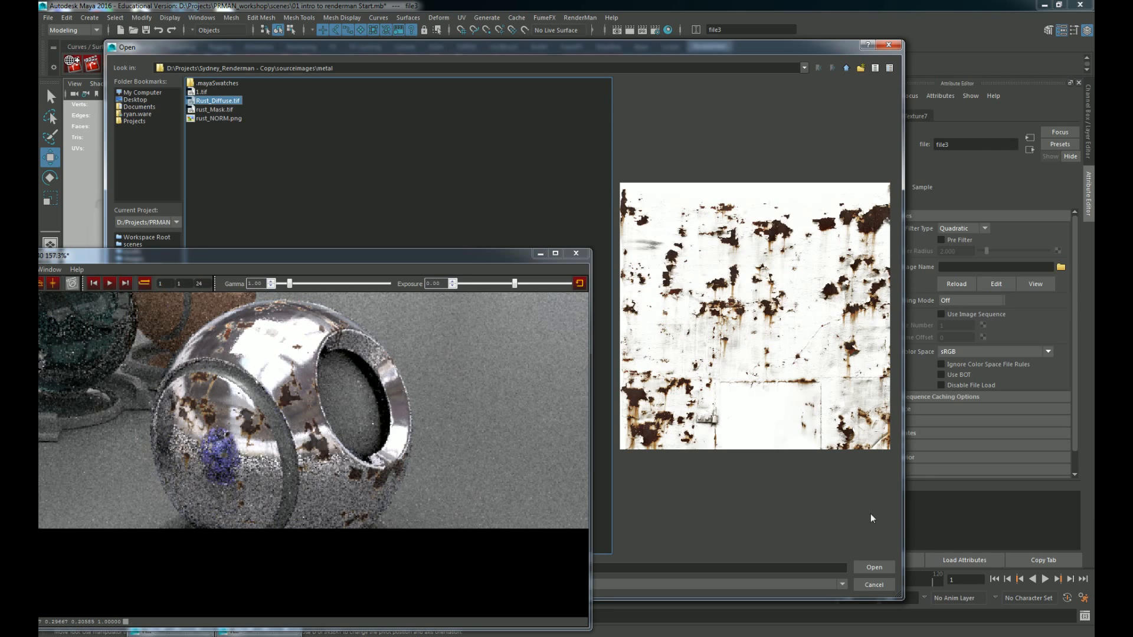
click(873, 567)
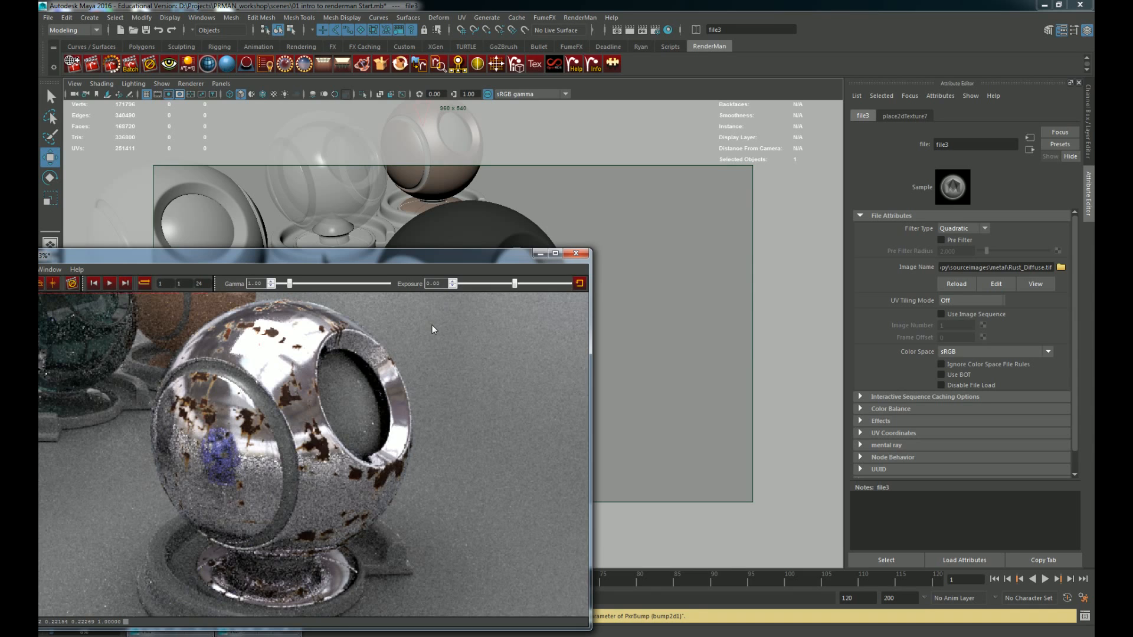
Step: Check the rust and metal on the front shader ball in the full render, and put the render window away
scroll(431, 324, down, 2)
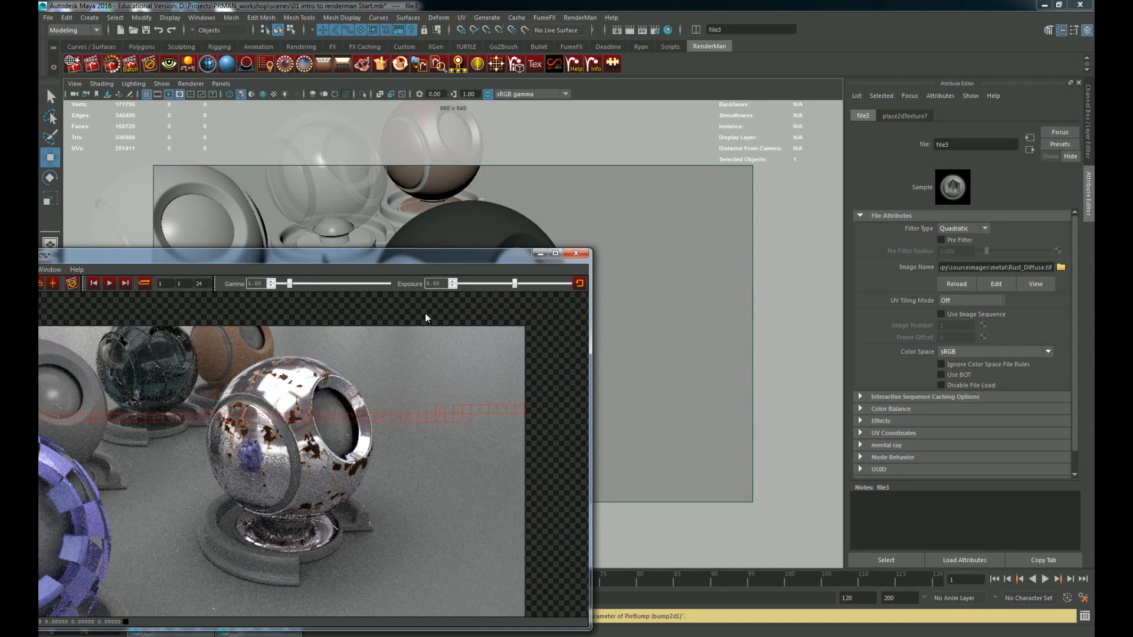
drag(82, 260, 281, 217)
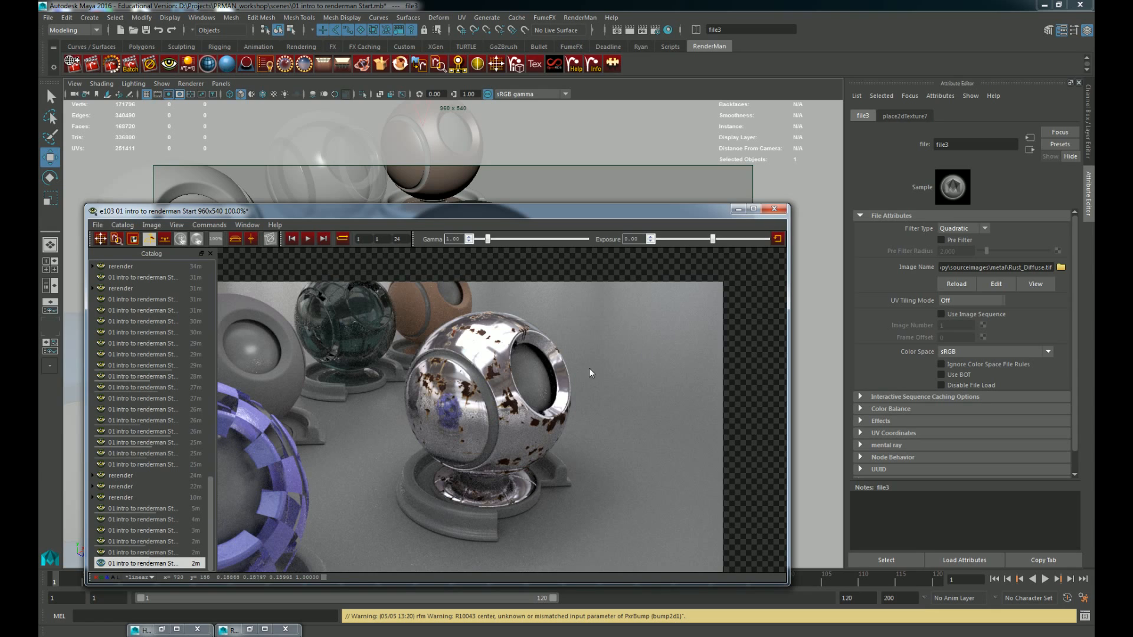
middle_drag(573, 378, 614, 358)
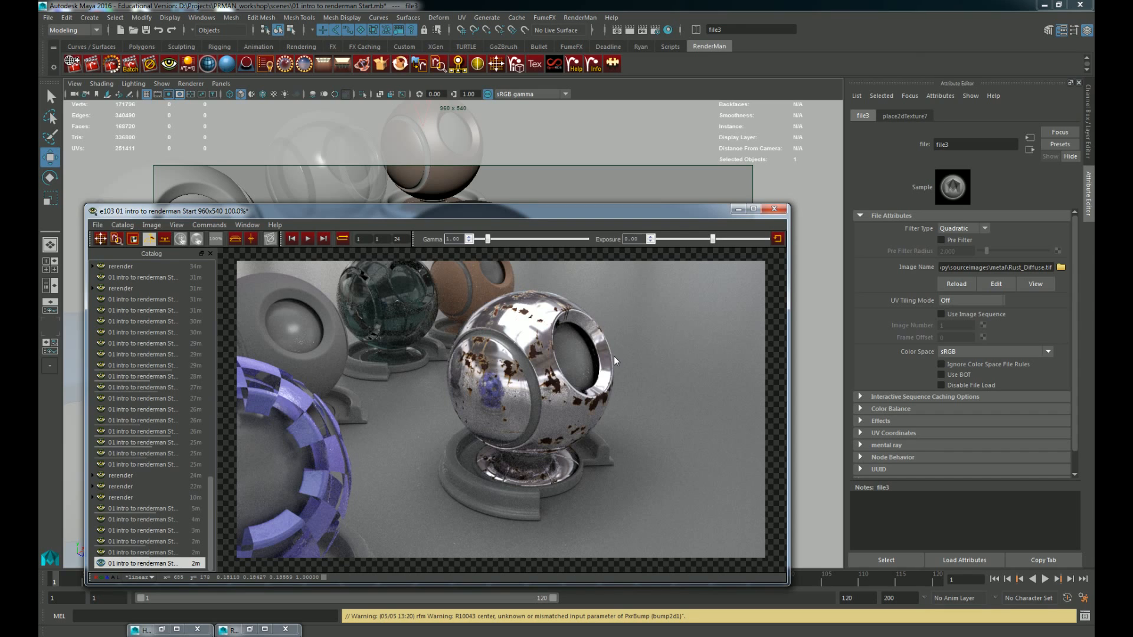
click(739, 209)
Step: Duplicate all parts of the front shader ball and move the copy to the back right of the scene
click(537, 302)
drag(390, 308, 665, 475)
key(ctrl+d)
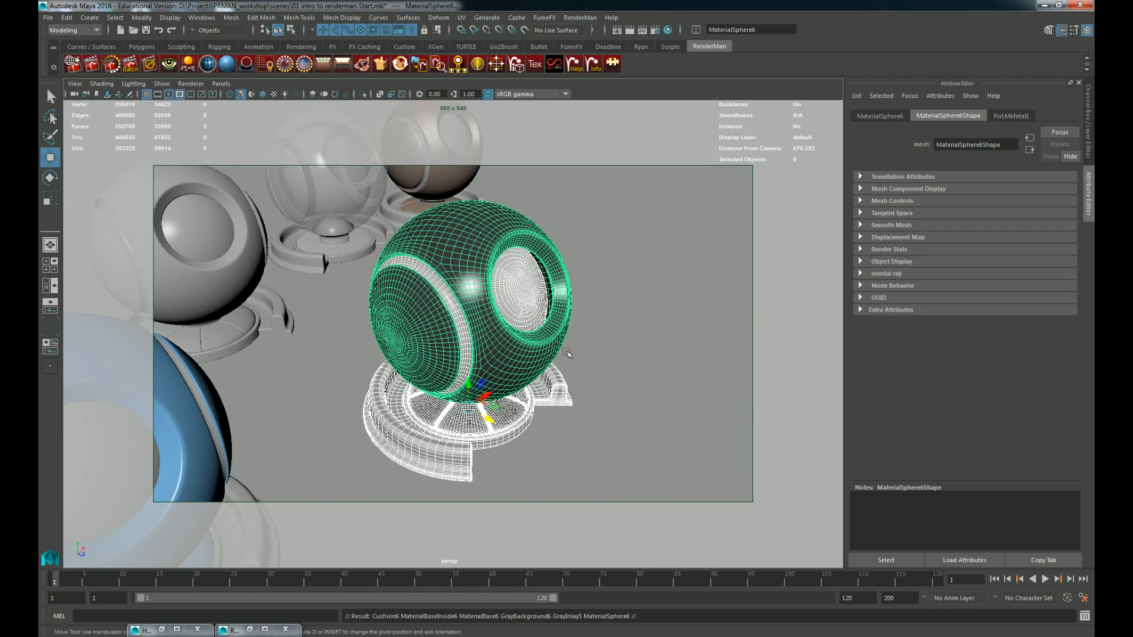
drag(488, 388, 590, 342)
key(ctrl+z)
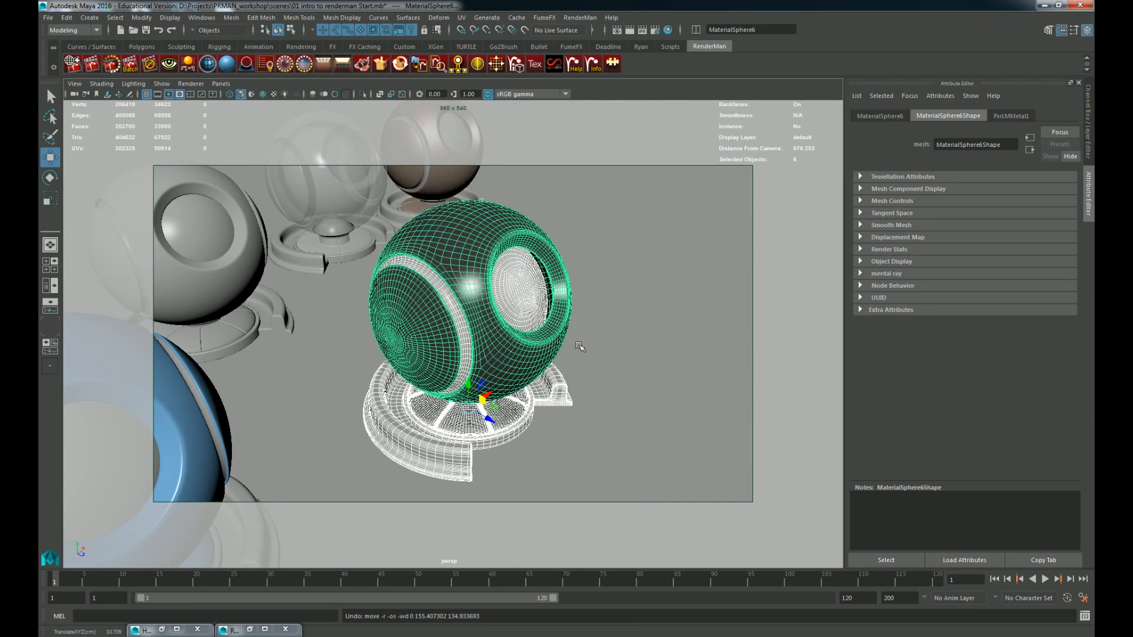
drag(495, 389, 726, 253)
click(826, 342)
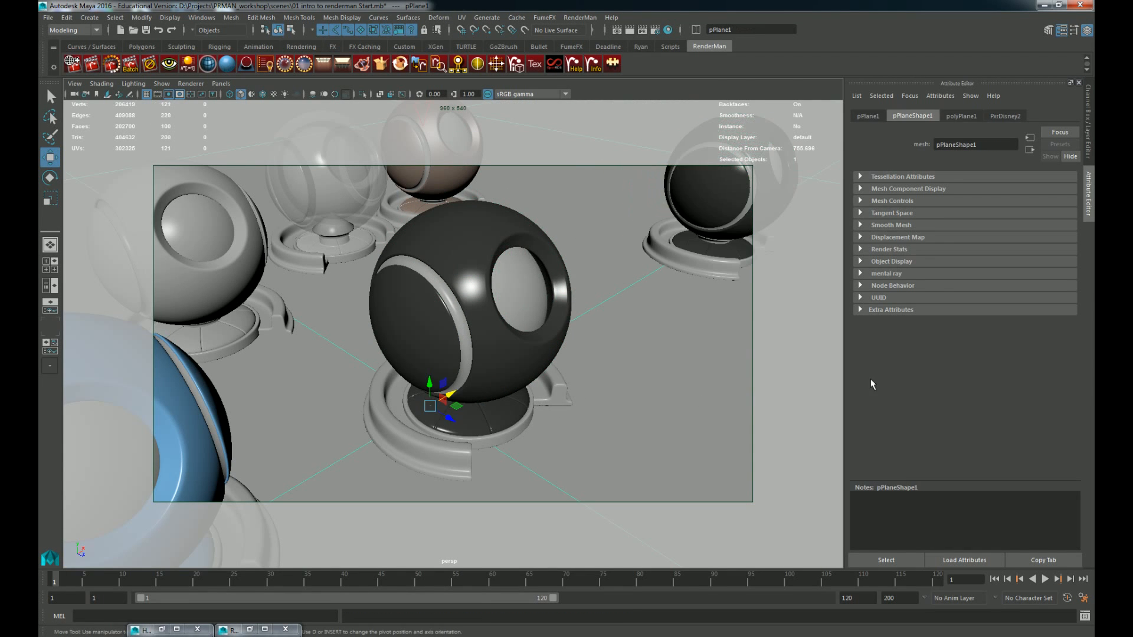
Step: Assign a new PxrDisney material to the outer sphere and base cushion of the front shader ball
click(481, 261)
shift+click(438, 427)
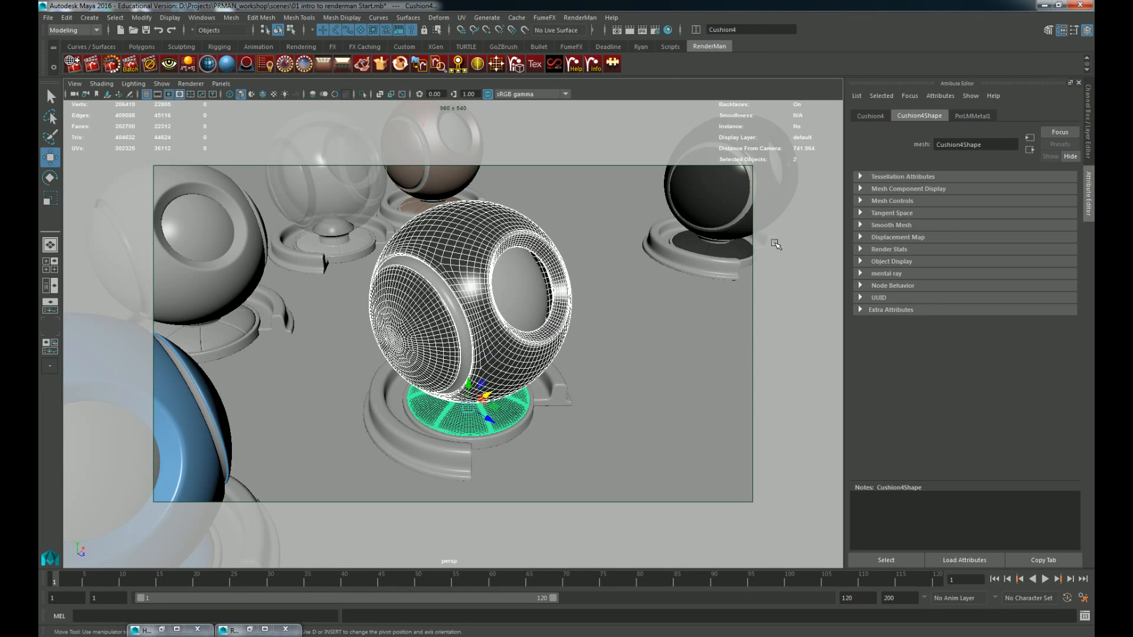
right_click(469, 280)
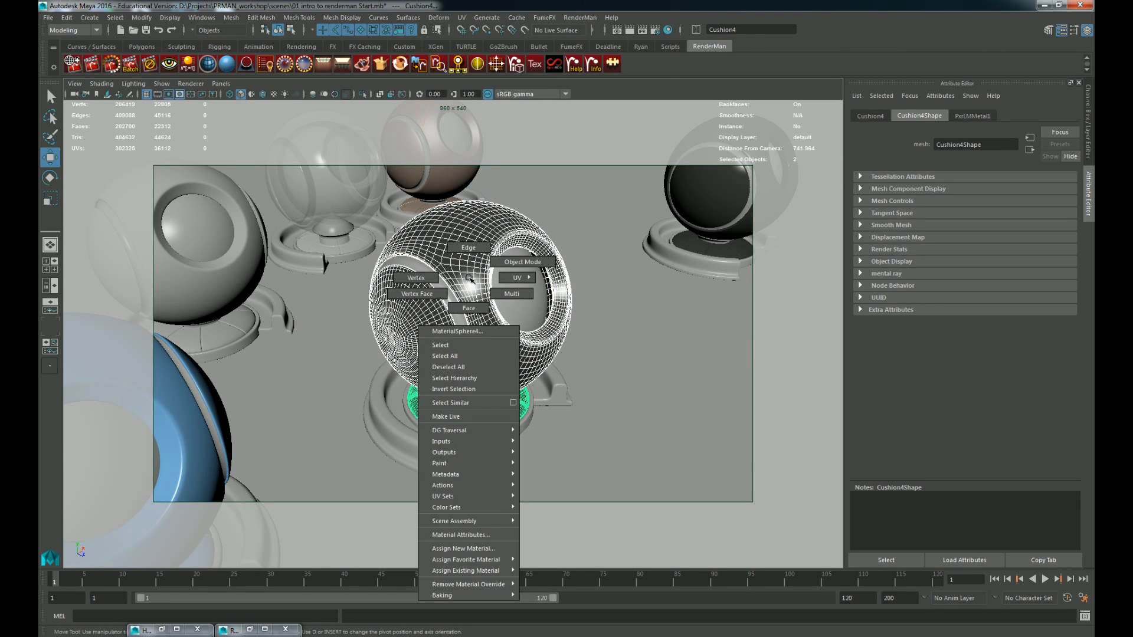
mouse_move(488, 571)
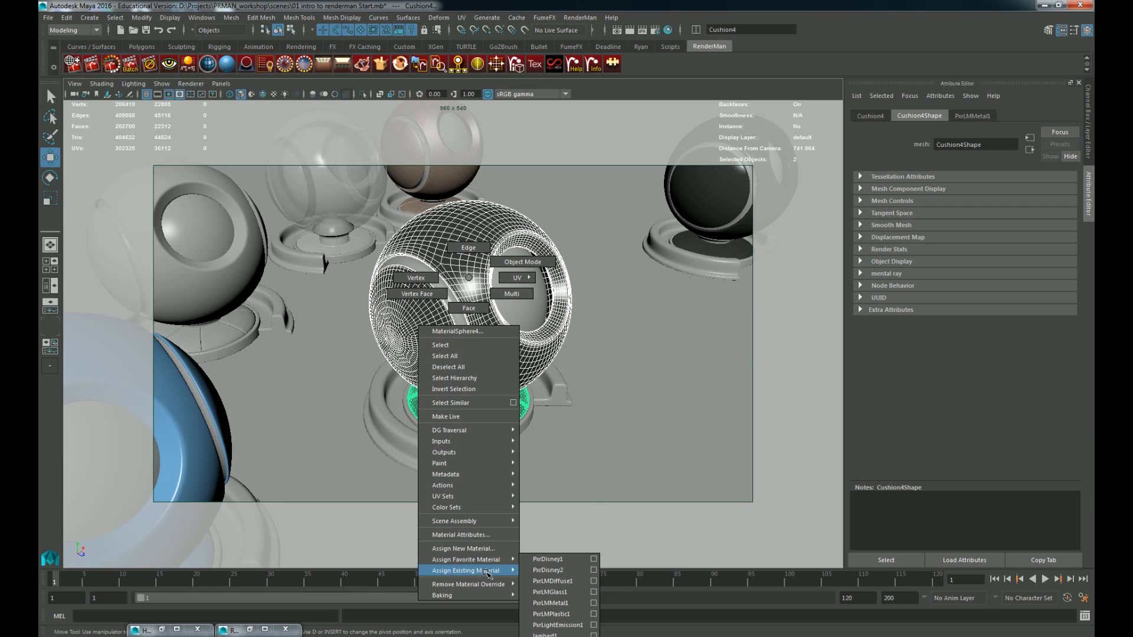
click(463, 548)
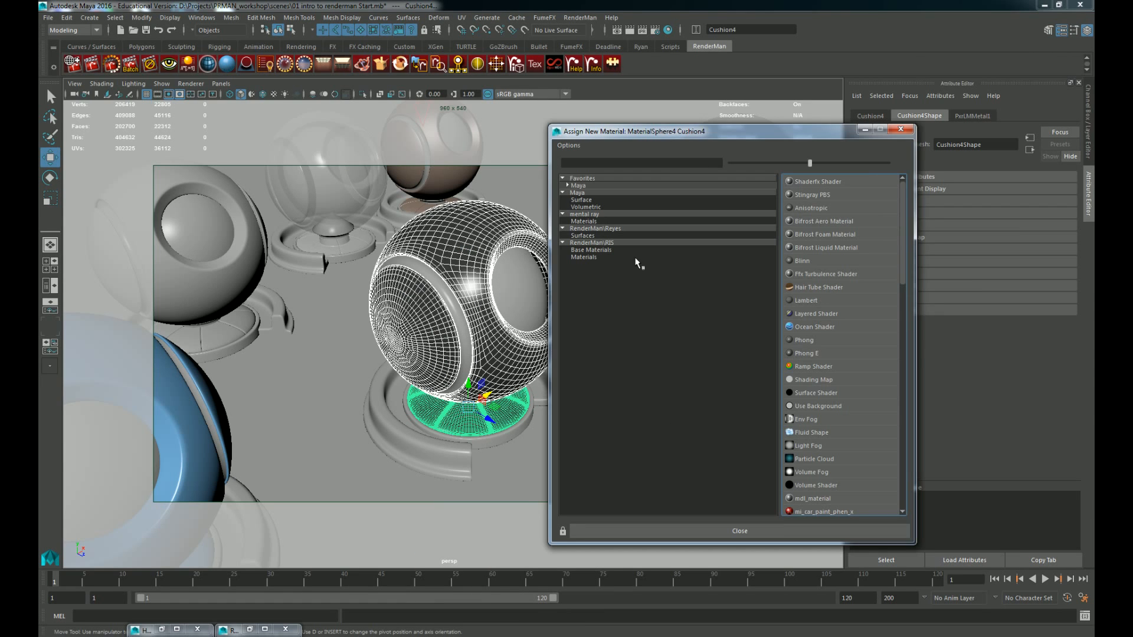
click(590, 250)
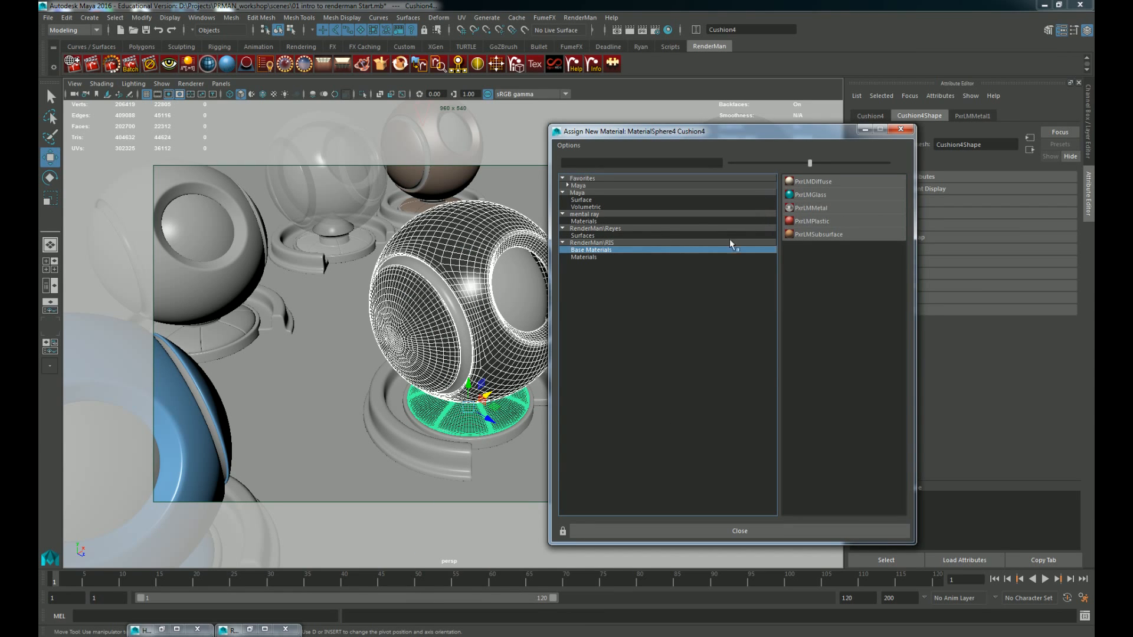
click(604, 243)
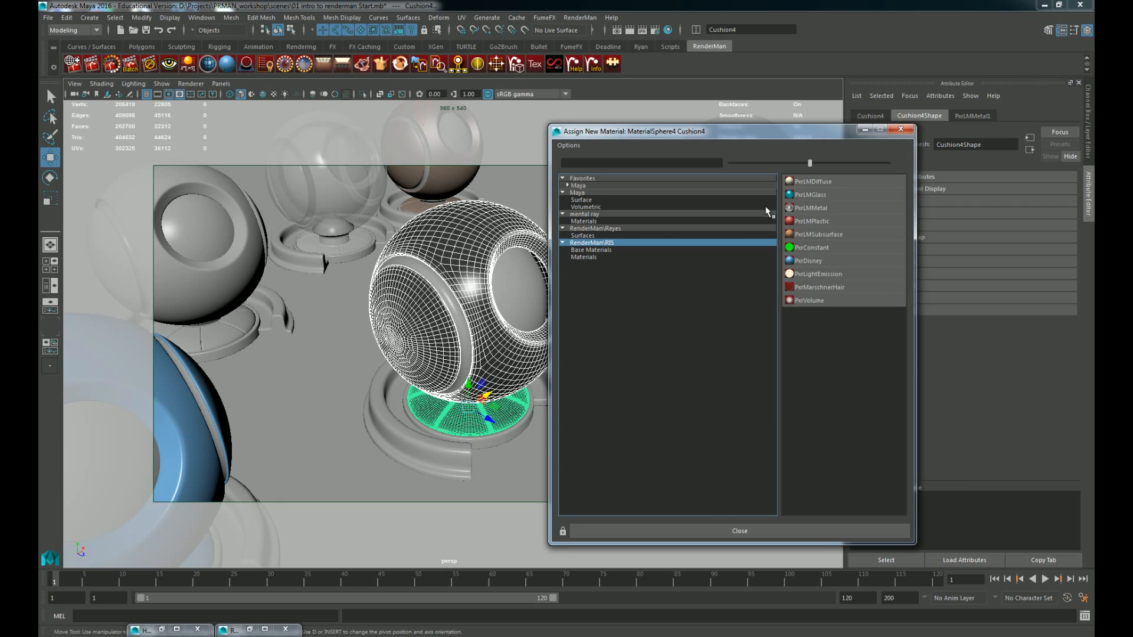
click(812, 260)
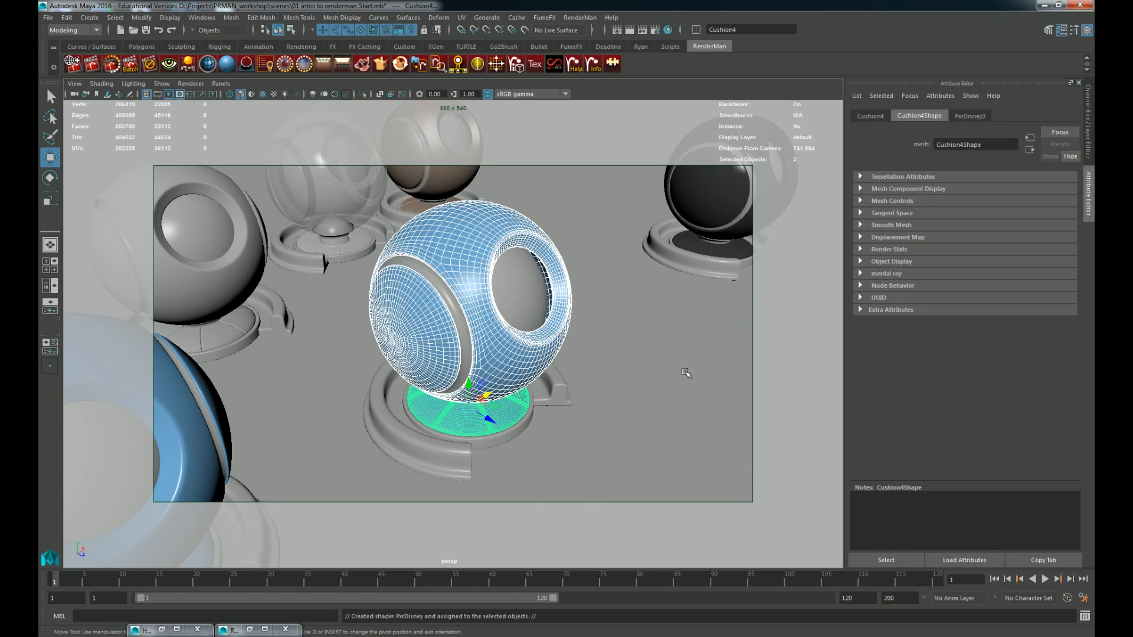
click(511, 413)
click(550, 340)
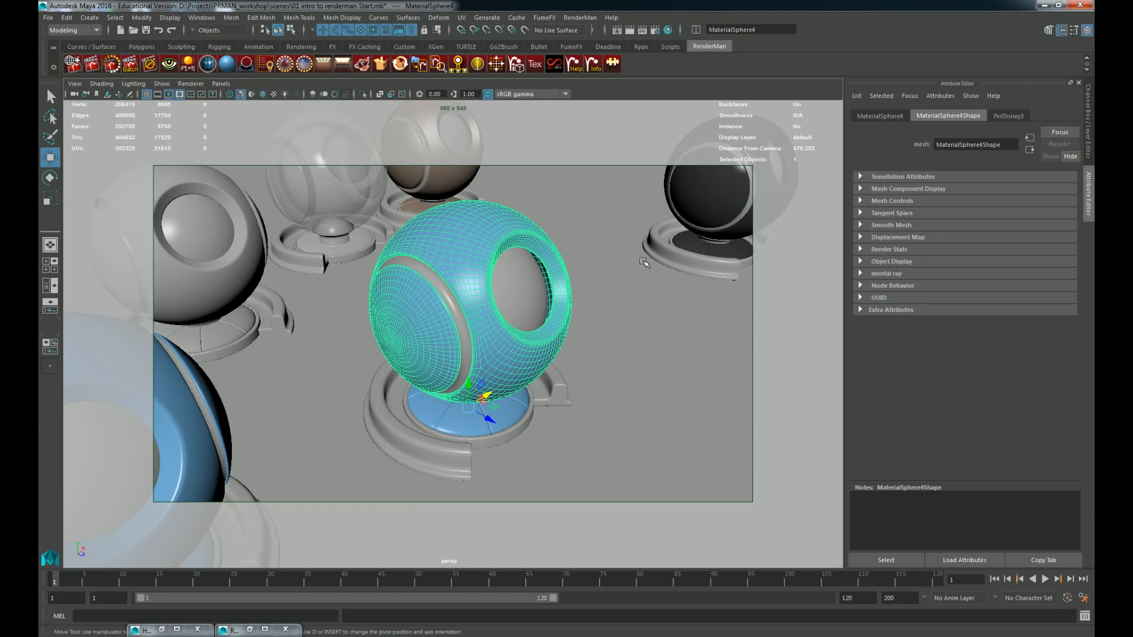
click(739, 448)
click(522, 364)
click(549, 410)
click(523, 423)
click(508, 369)
click(794, 375)
click(524, 369)
shift+click(521, 396)
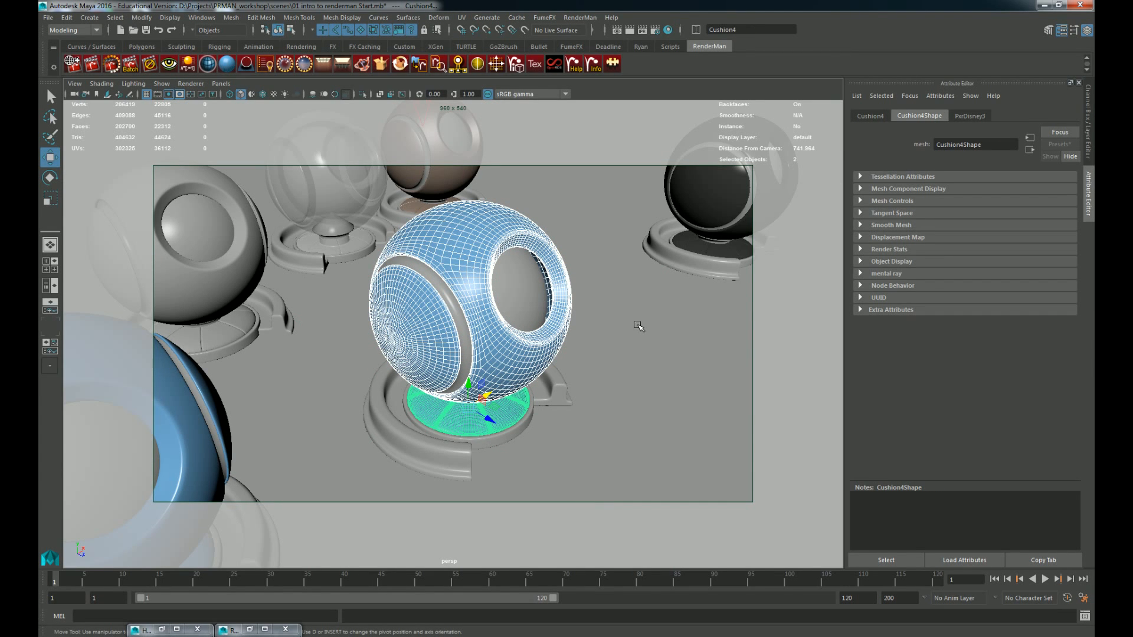
Step: Show the PxrDisney3 attributes of the front sphere and graph the material's output network in the Hypershade
right_click(480, 264)
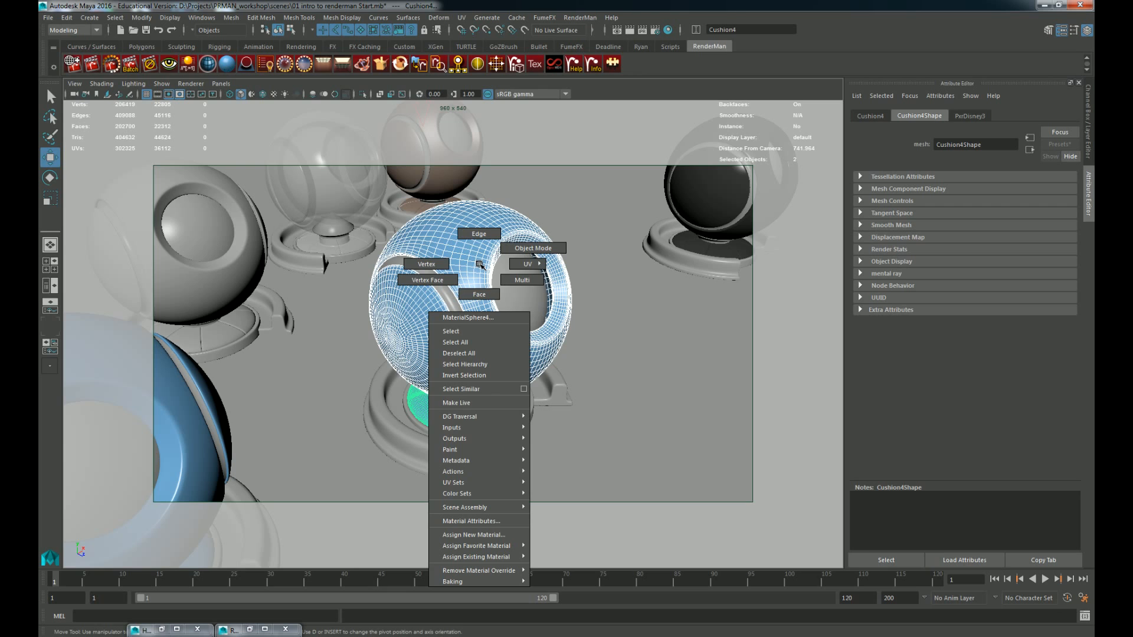
click(479, 266)
click(1008, 115)
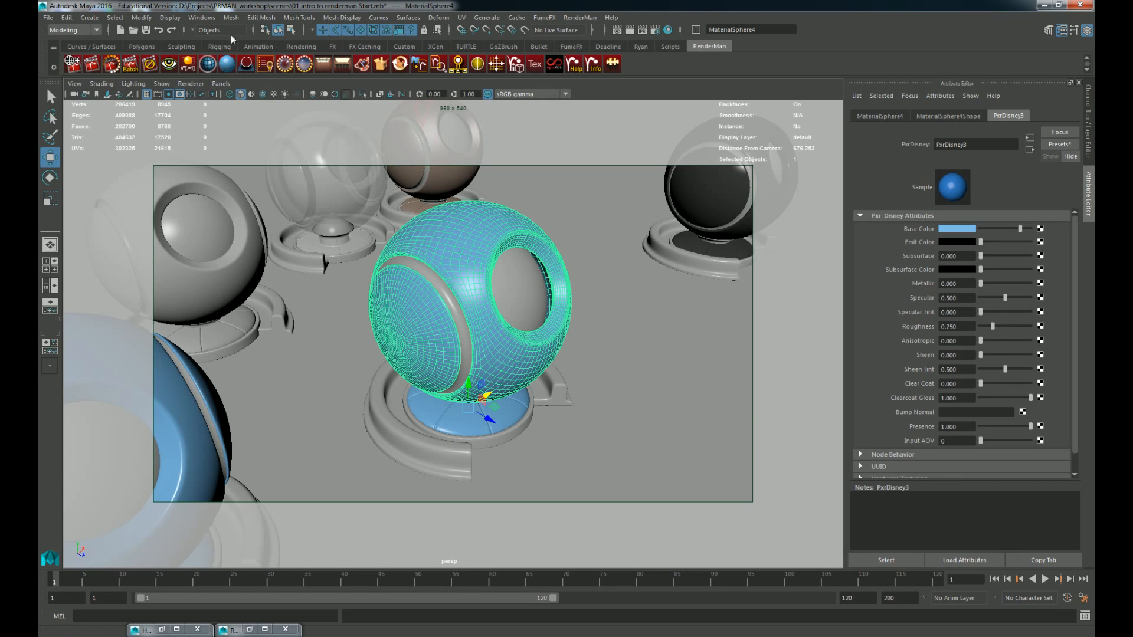
click(202, 18)
click(372, 78)
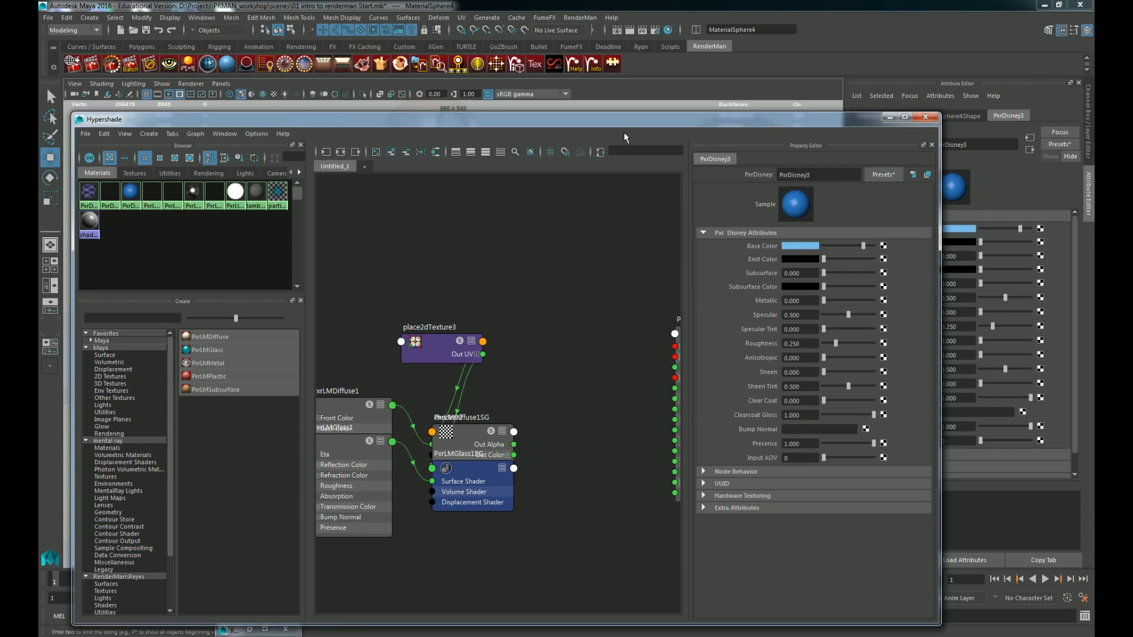
drag(624, 121, 658, 98)
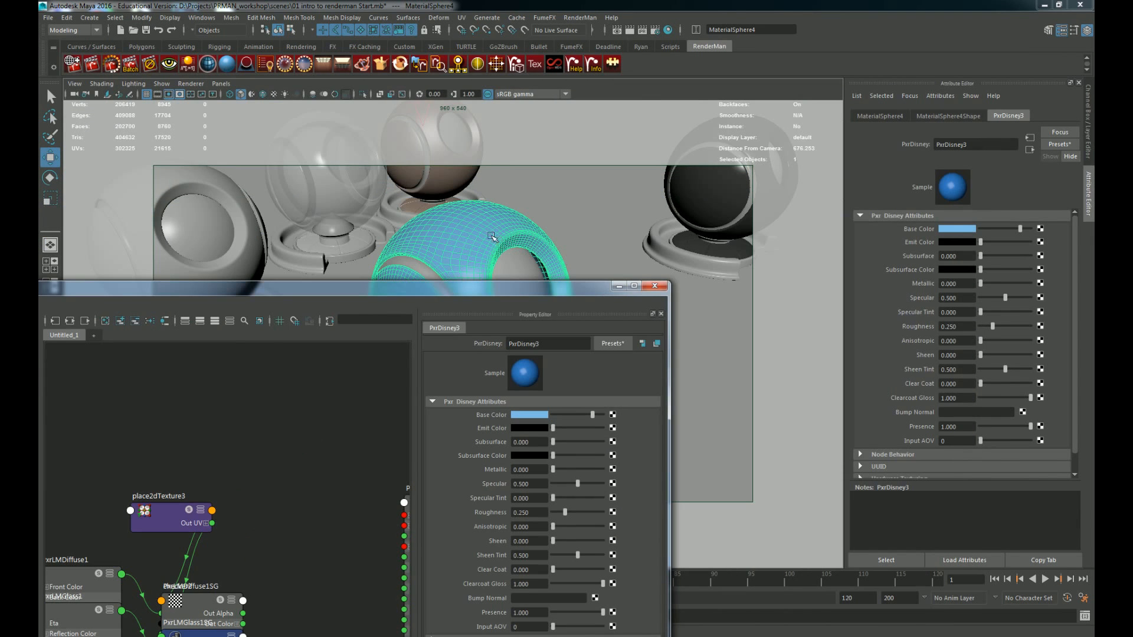
click(84, 321)
click(68, 320)
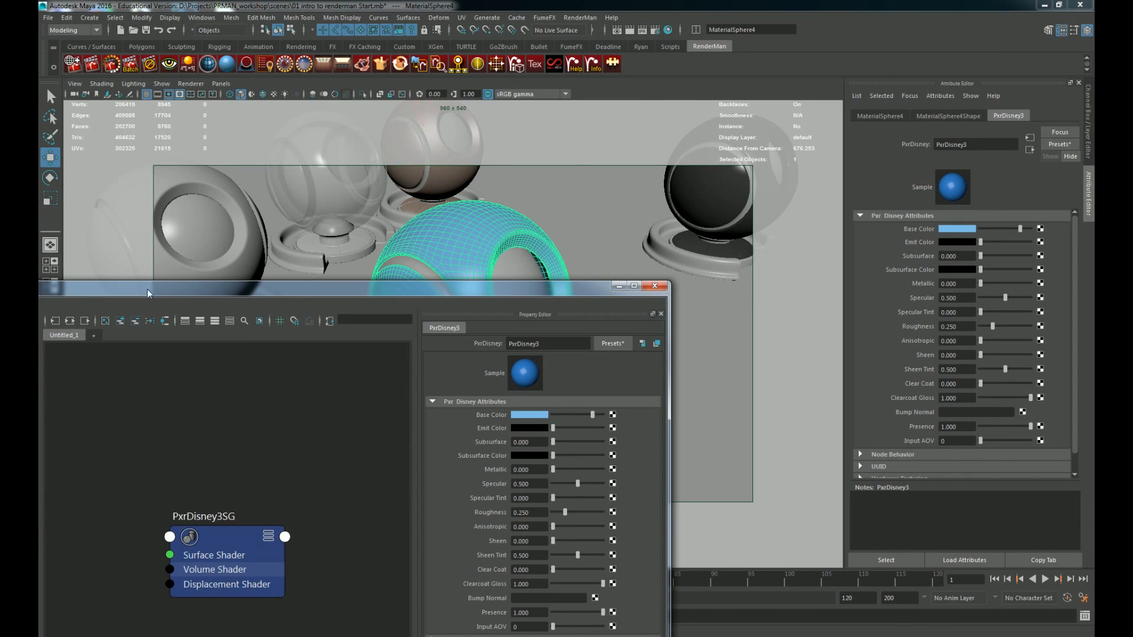
Step: Bring the Hypershade fully into view, select the PxrDisney3SG node and reposition it in the graph
drag(153, 289, 325, 141)
click(397, 397)
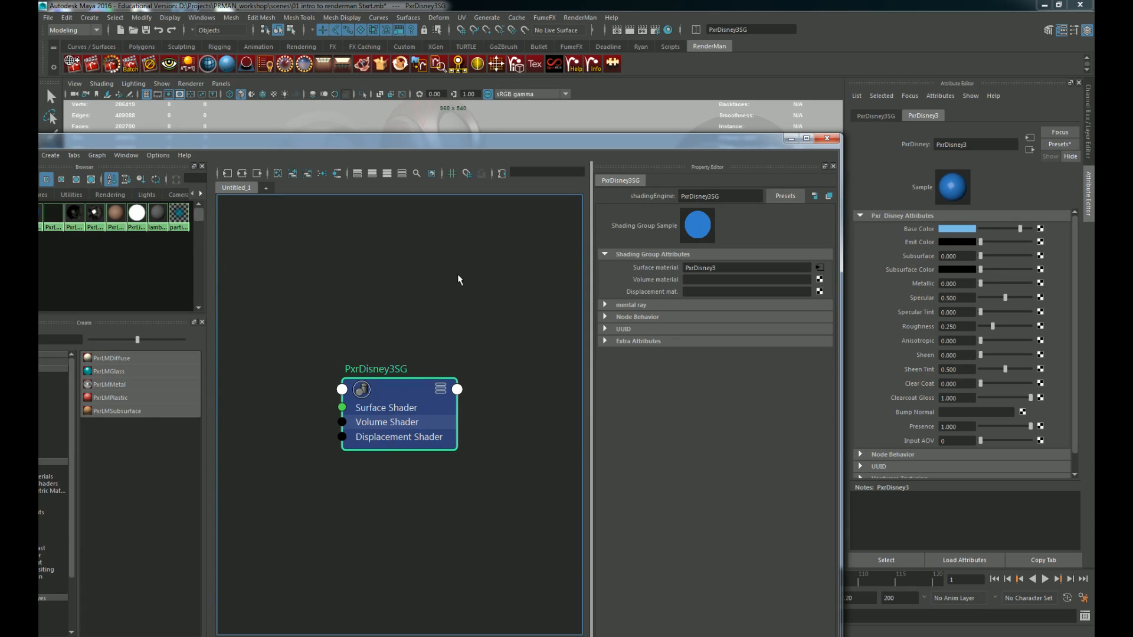
scroll(458, 277, down, 3)
drag(505, 137, 511, 163)
drag(450, 355, 420, 310)
scroll(423, 307, up, 5)
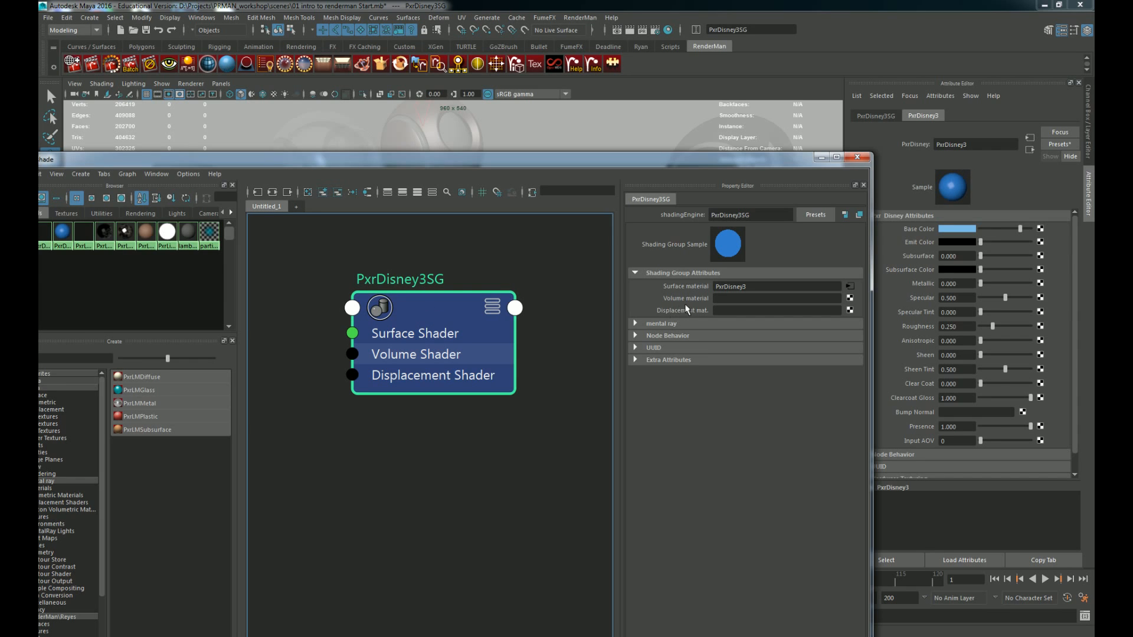
drag(448, 308, 422, 324)
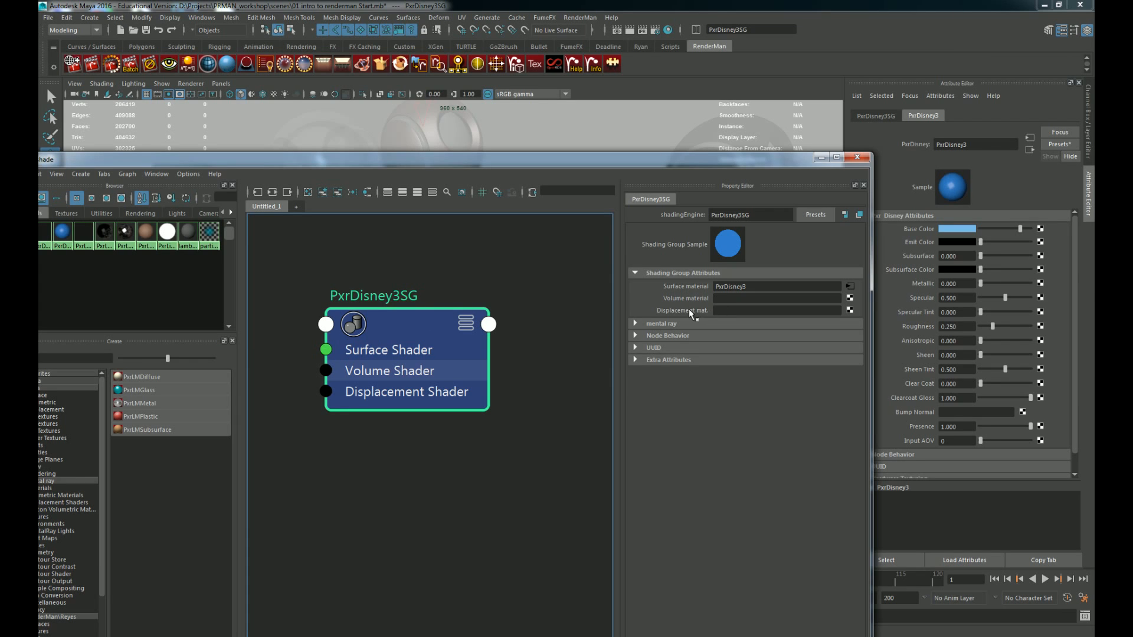
Step: Map a RenderMan RIS RMSDisplacement node to the displacement material of PxrDisney3SG
click(850, 311)
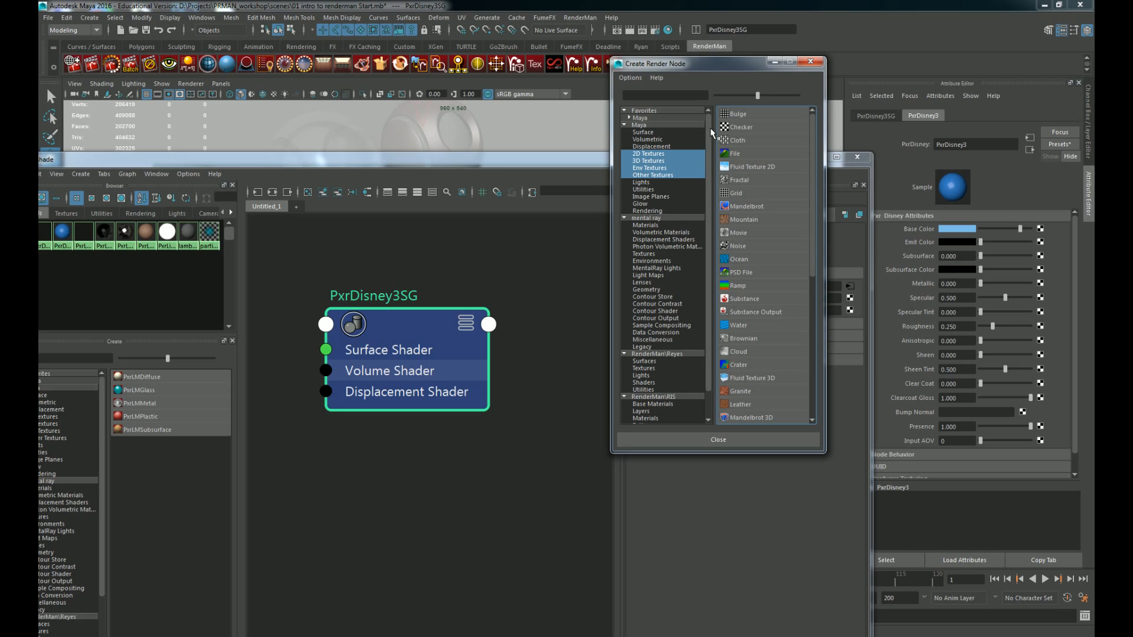
scroll(710, 127, down, 2)
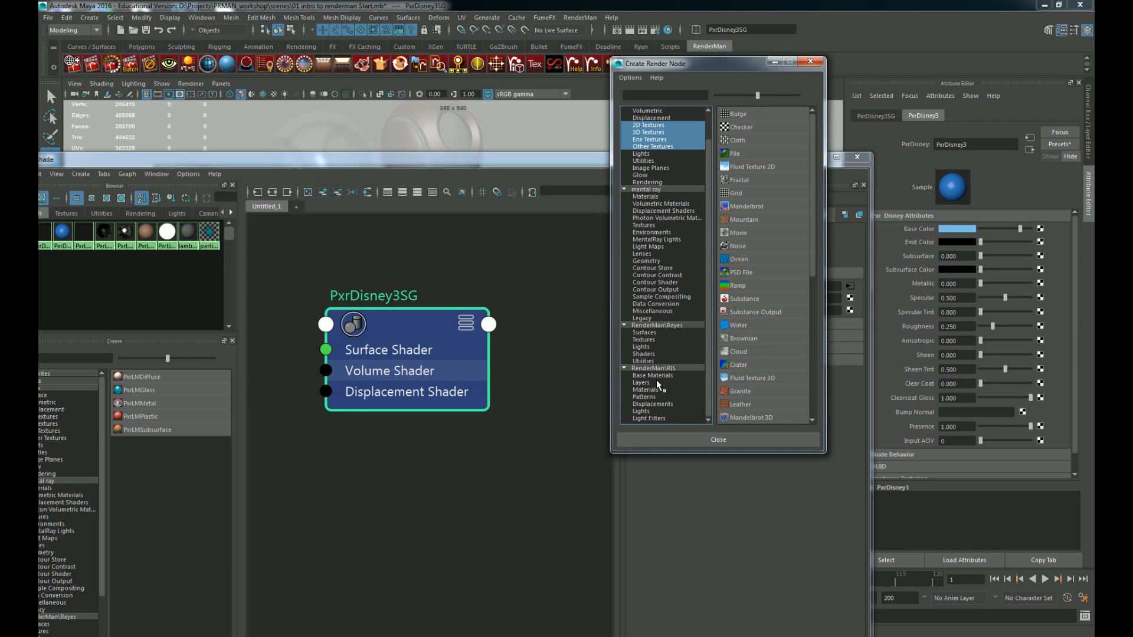
click(663, 405)
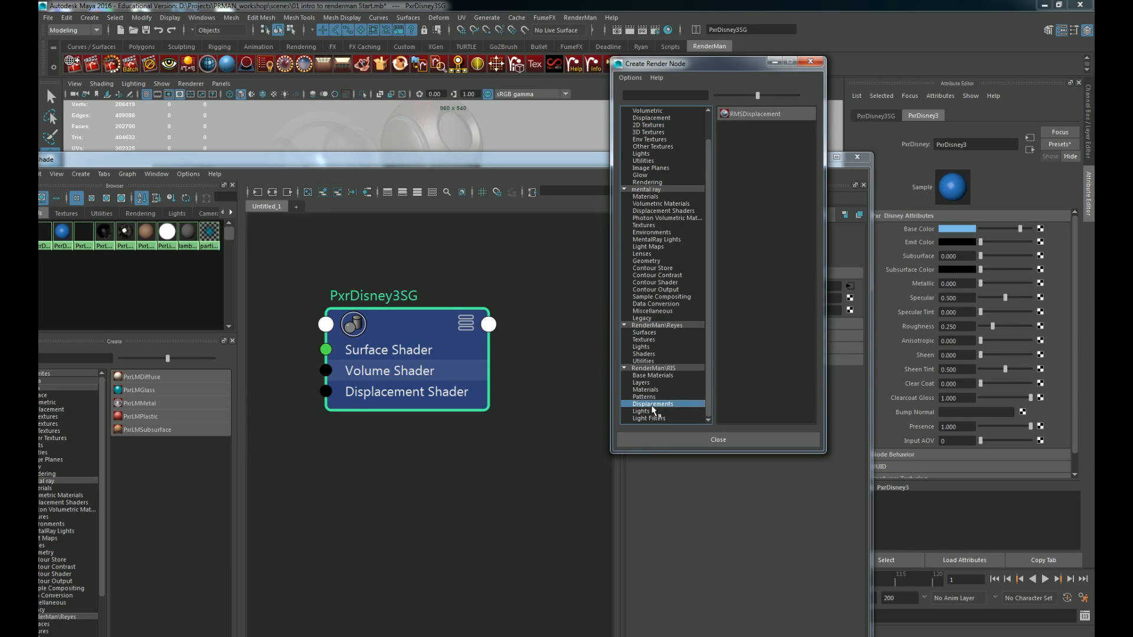
click(761, 114)
Step: Arrange RMSDisplacement1 to the left of PxrDisney3SG in the graph and select it to show its attributes
scroll(563, 331, down, 5)
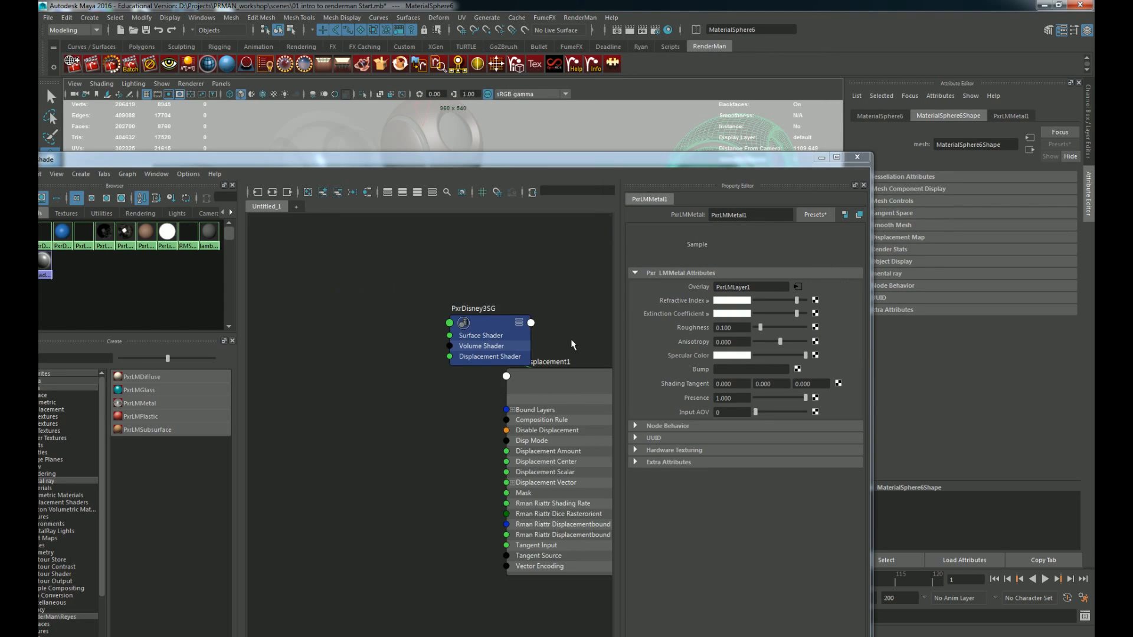
drag(565, 341, 314, 362)
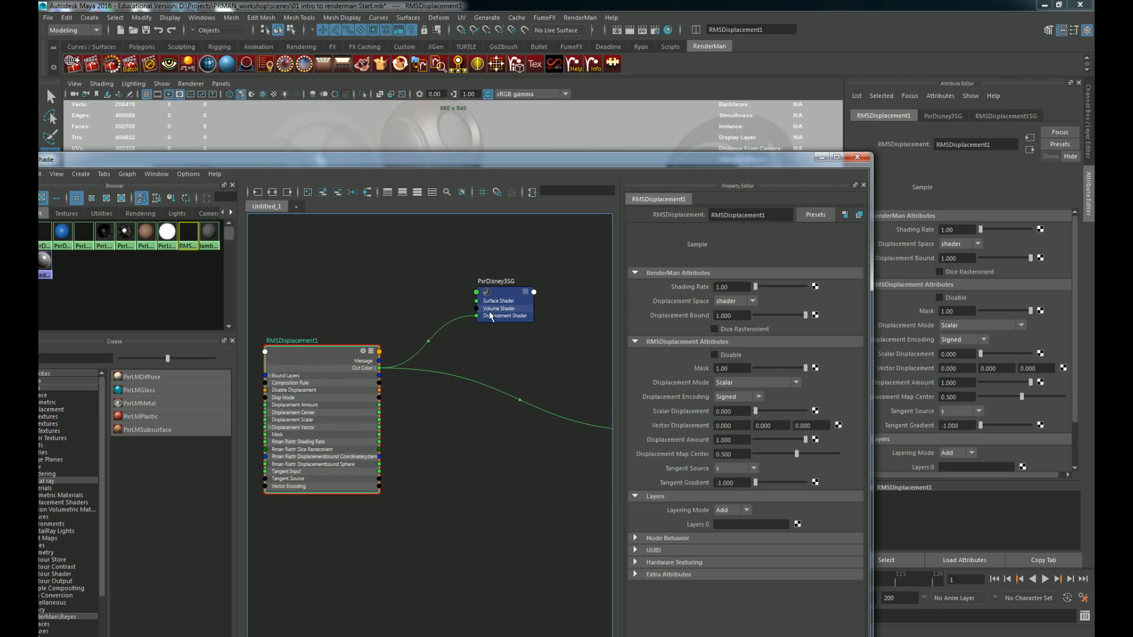
drag(507, 294, 528, 298)
click(339, 356)
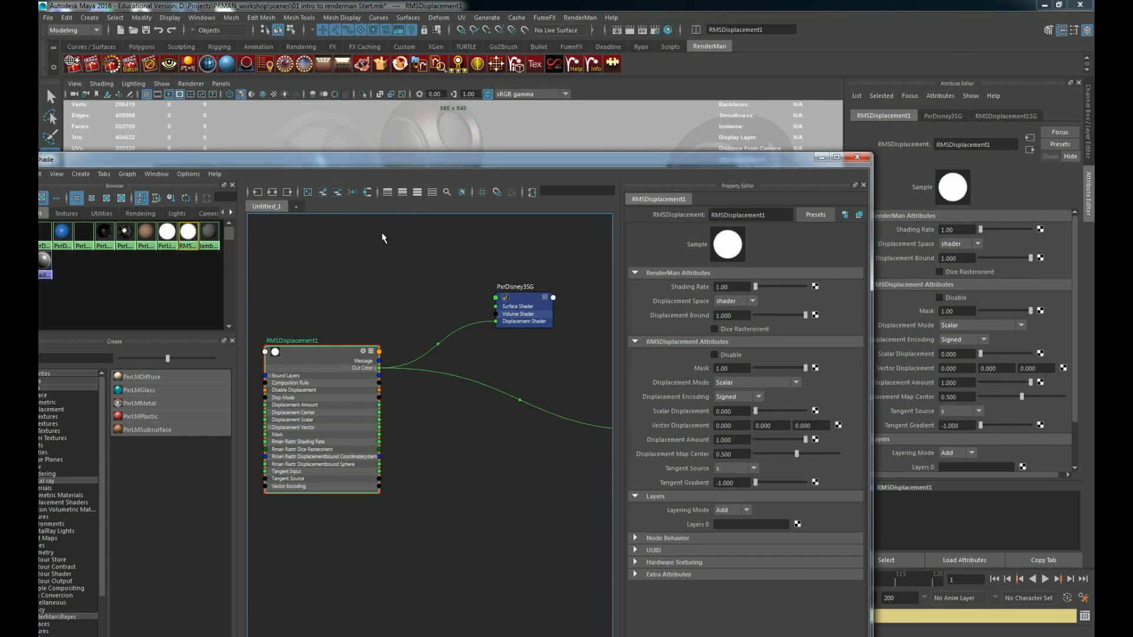
drag(482, 162, 513, 167)
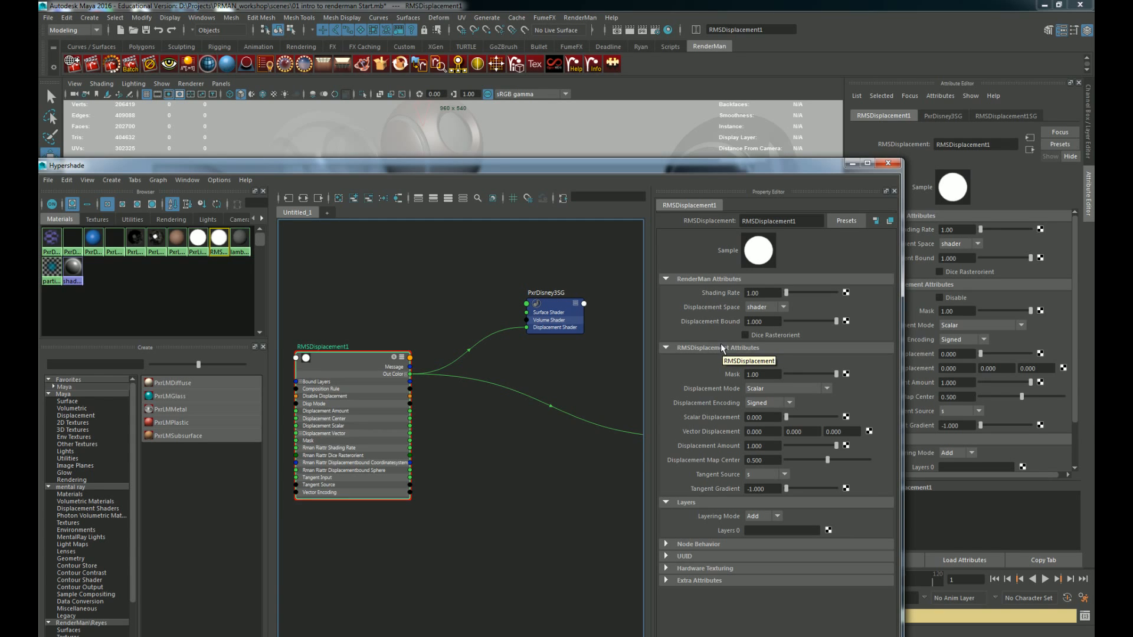
click(201, 17)
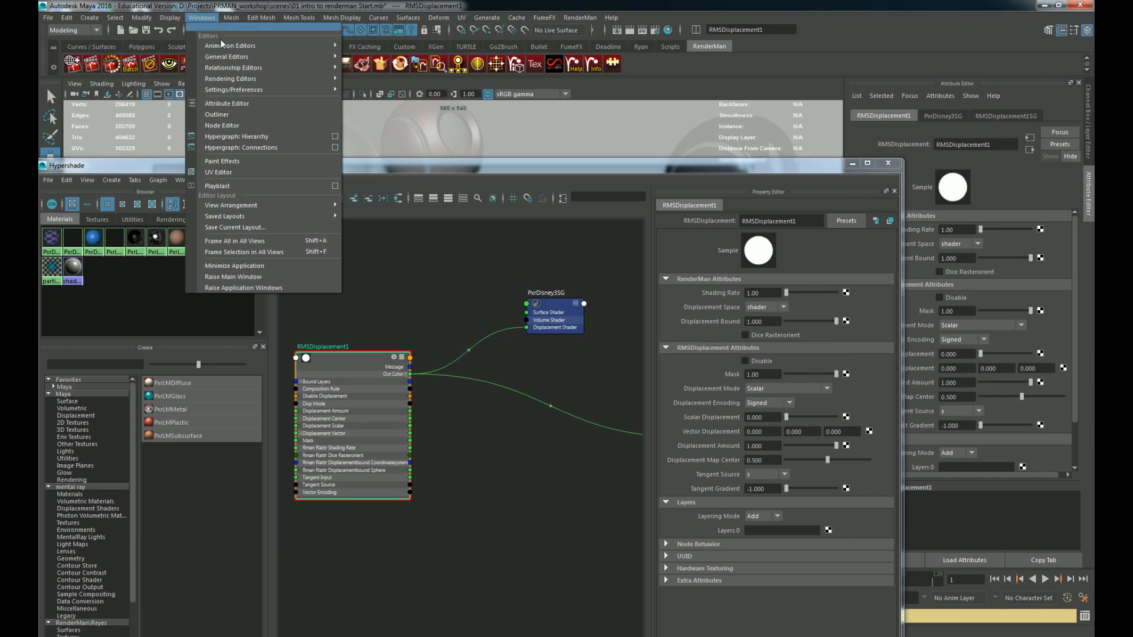
mouse_move(266, 79)
mouse_move(423, 131)
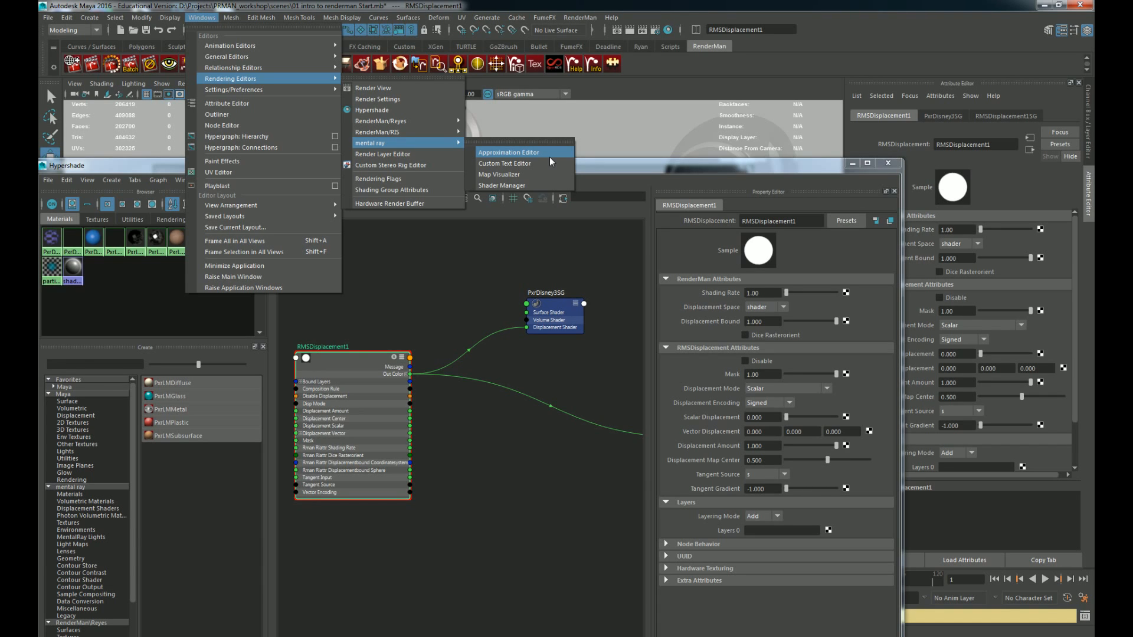
click(476, 267)
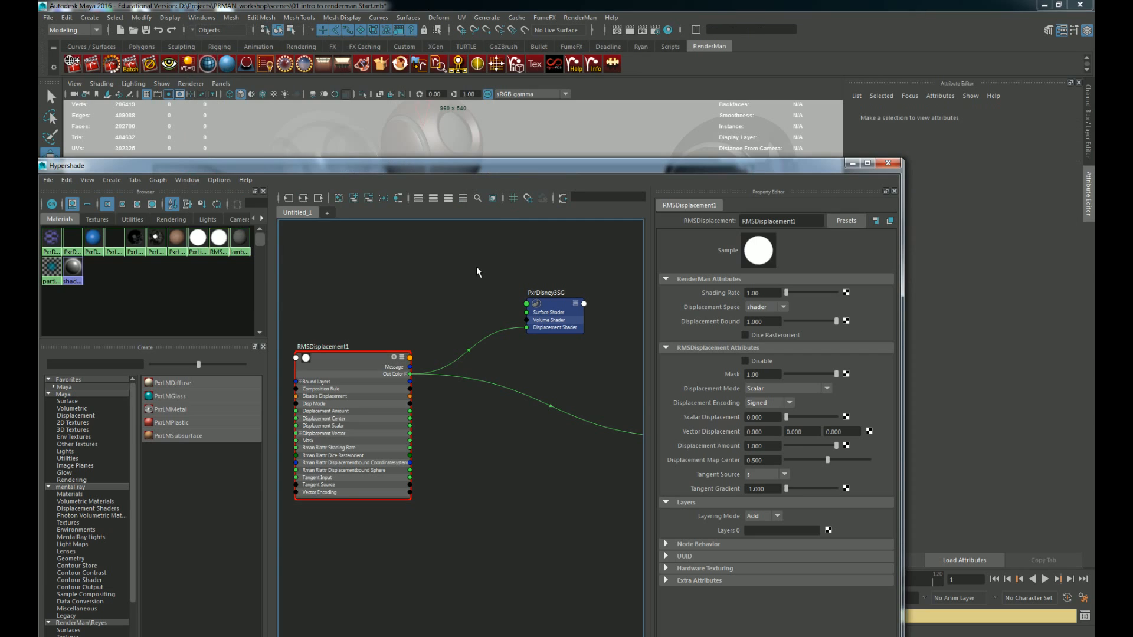
Step: Reselect the RMSDisplacement1 node, bring its attributes fully into view and review the Displacement Mode options, keeping Scalar
drag(330, 355, 363, 350)
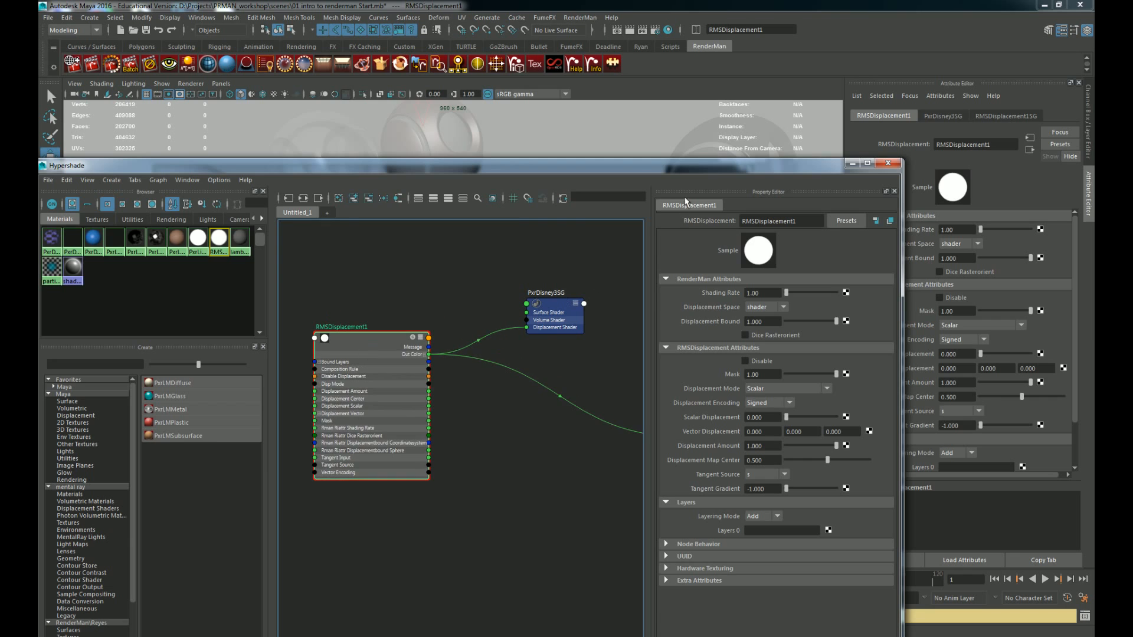
drag(700, 164, 697, 109)
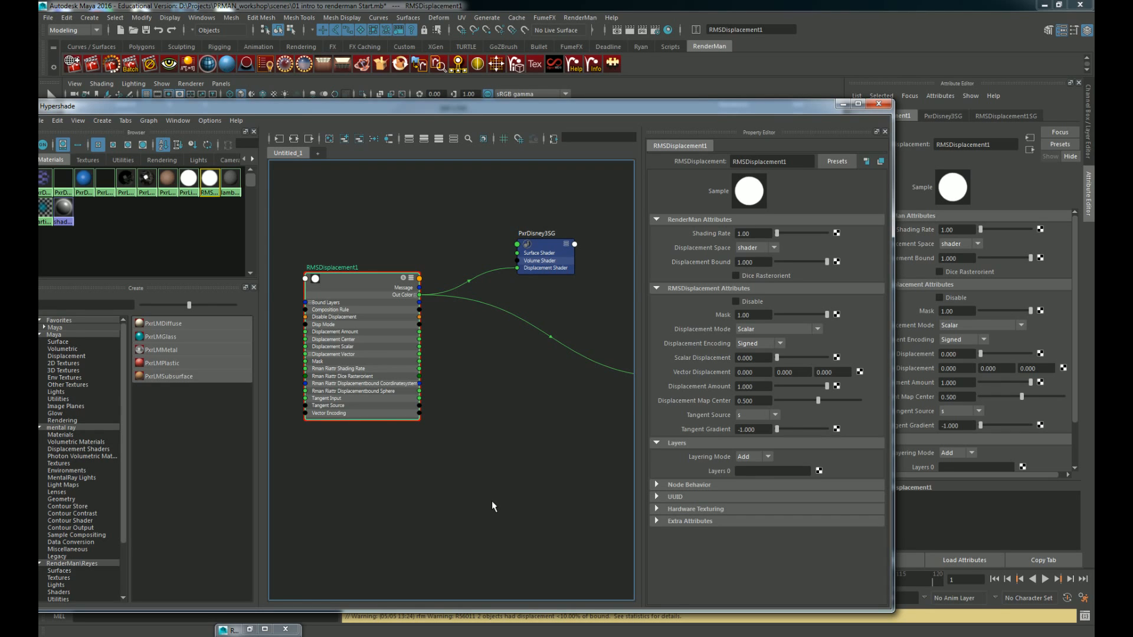
click(786, 325)
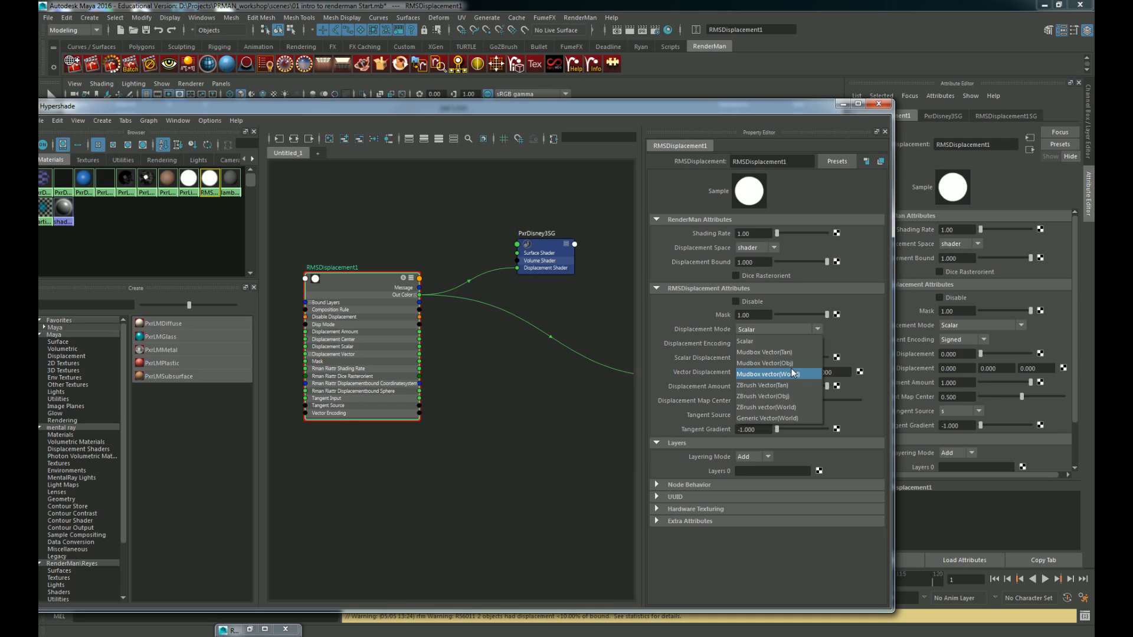
click(770, 340)
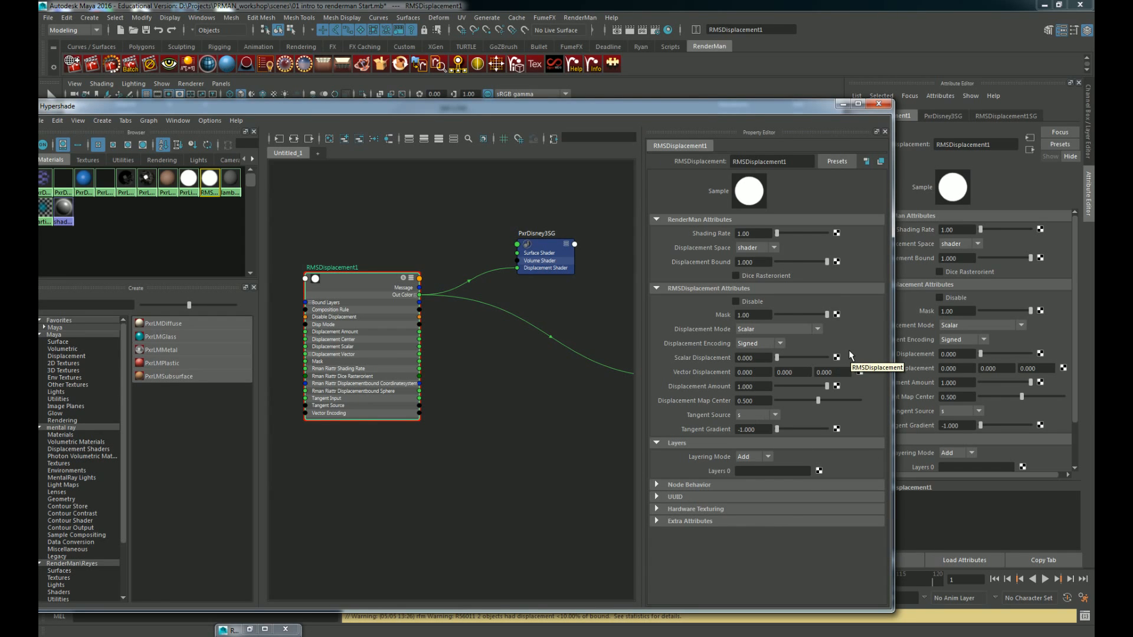
drag(892, 328, 920, 329)
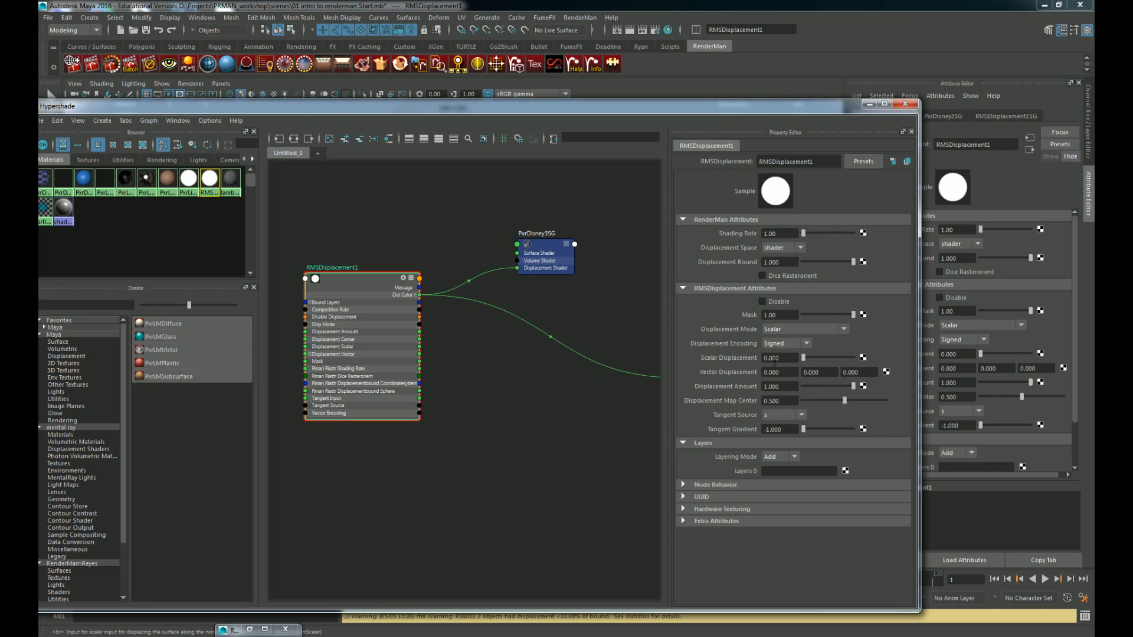
Step: Map a File texture to RMSDisplacement1's Scalar Displacement and load 18_DISP.jpg from the project's sourceimages\Rock folder
click(863, 357)
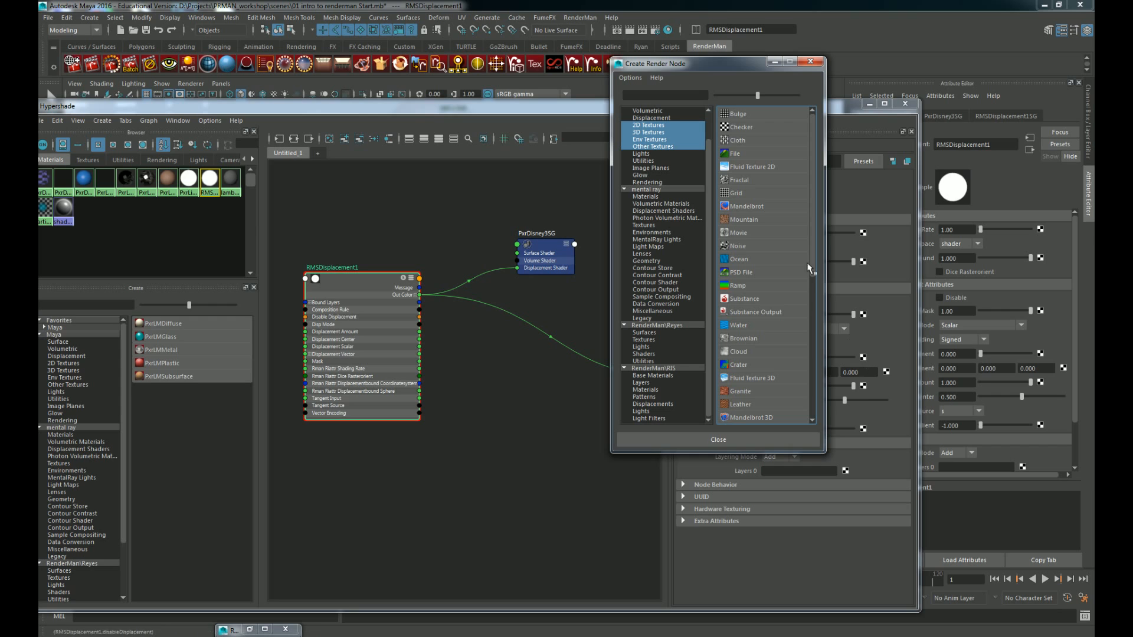
click(735, 153)
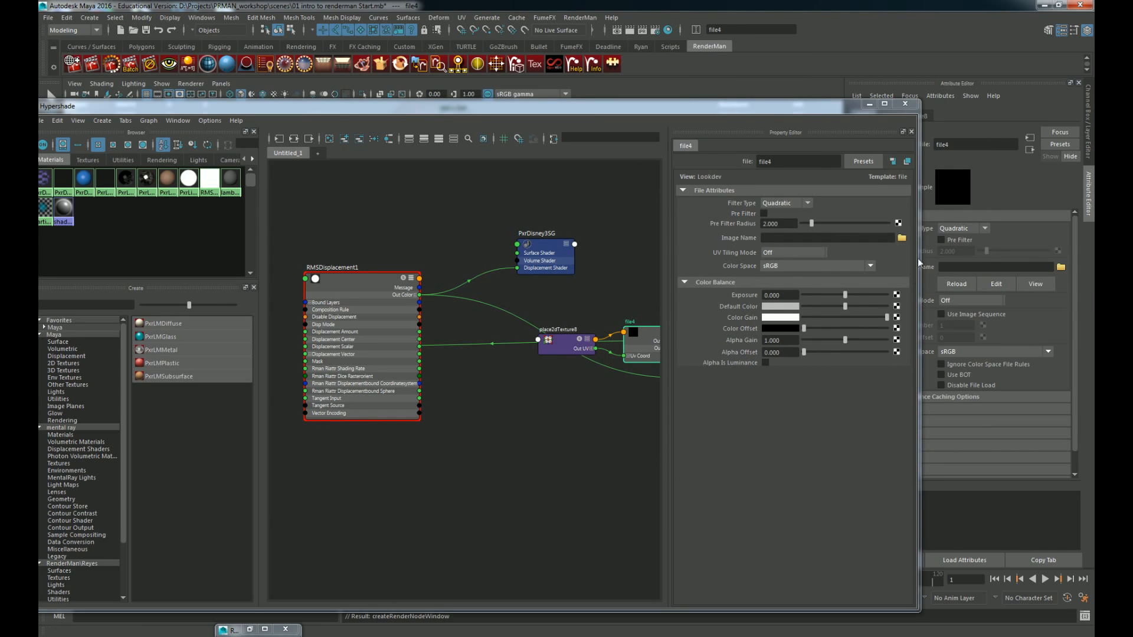
click(902, 238)
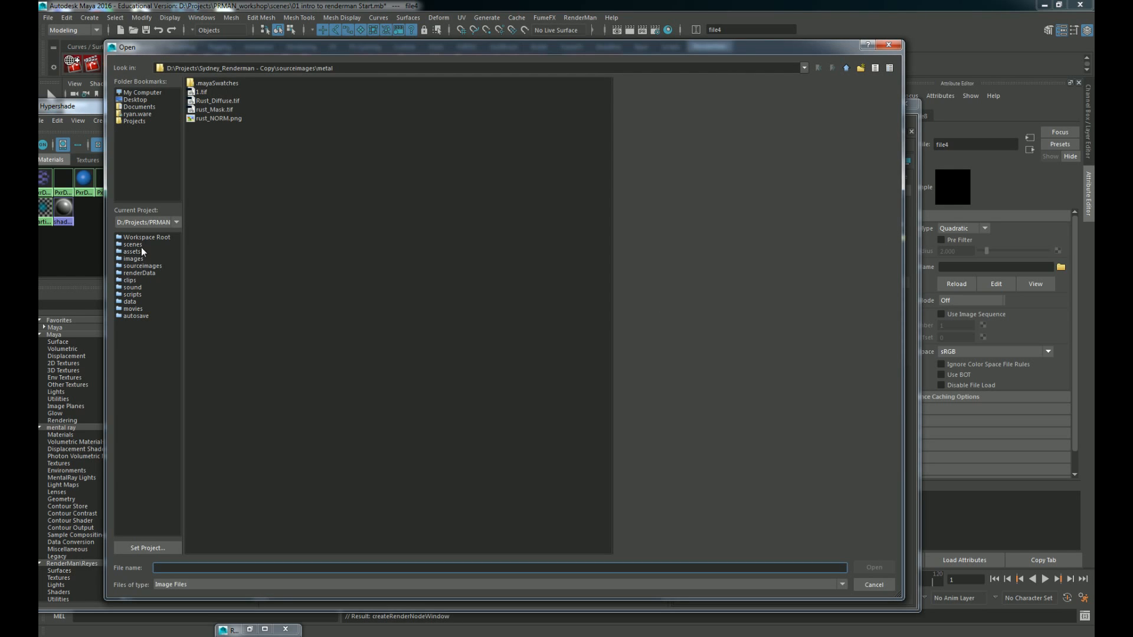
click(152, 266)
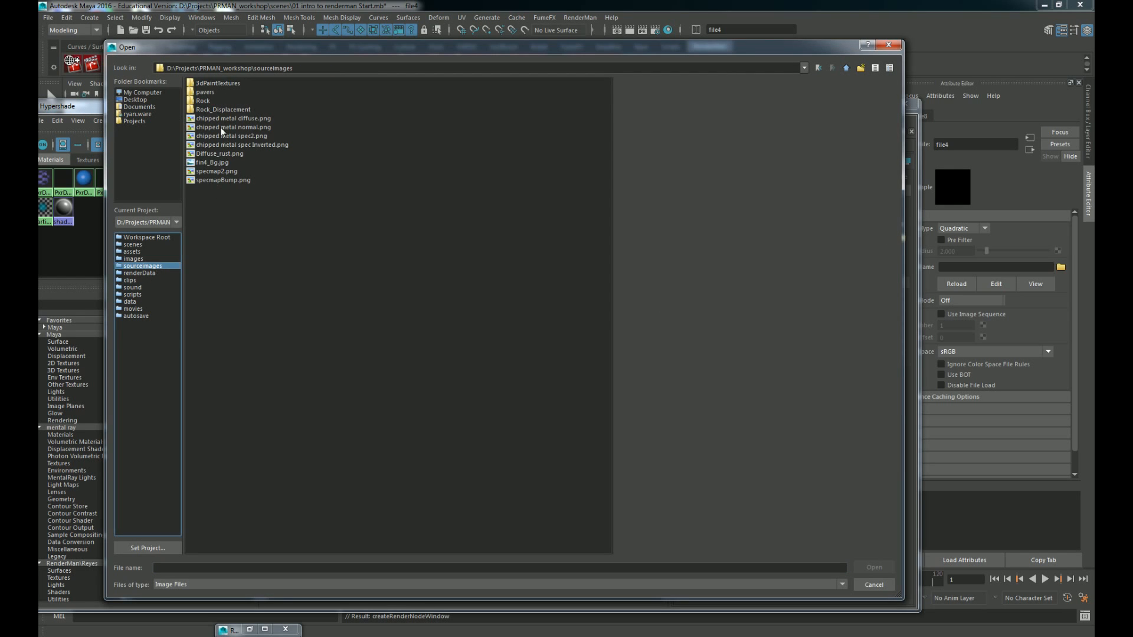
click(207, 103)
double_click(207, 102)
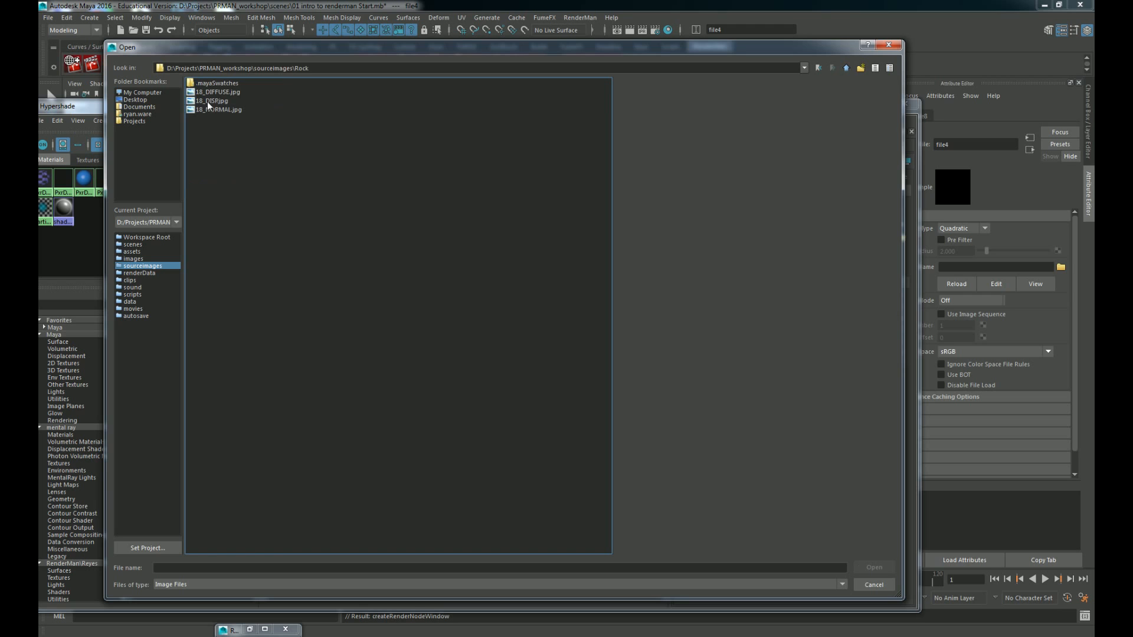
click(215, 101)
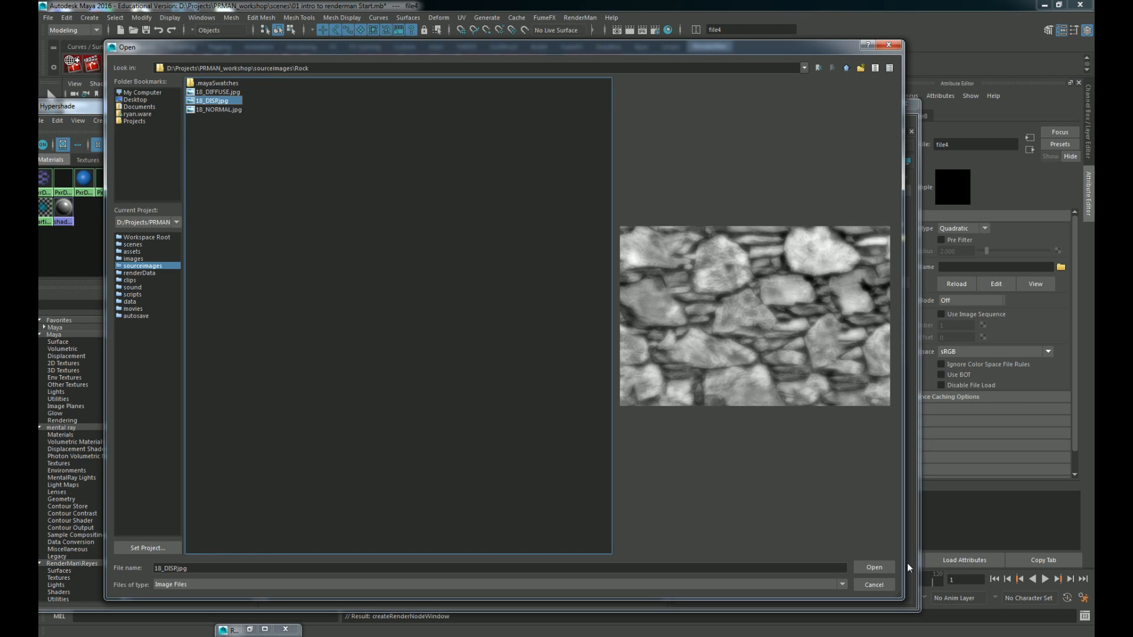
click(874, 568)
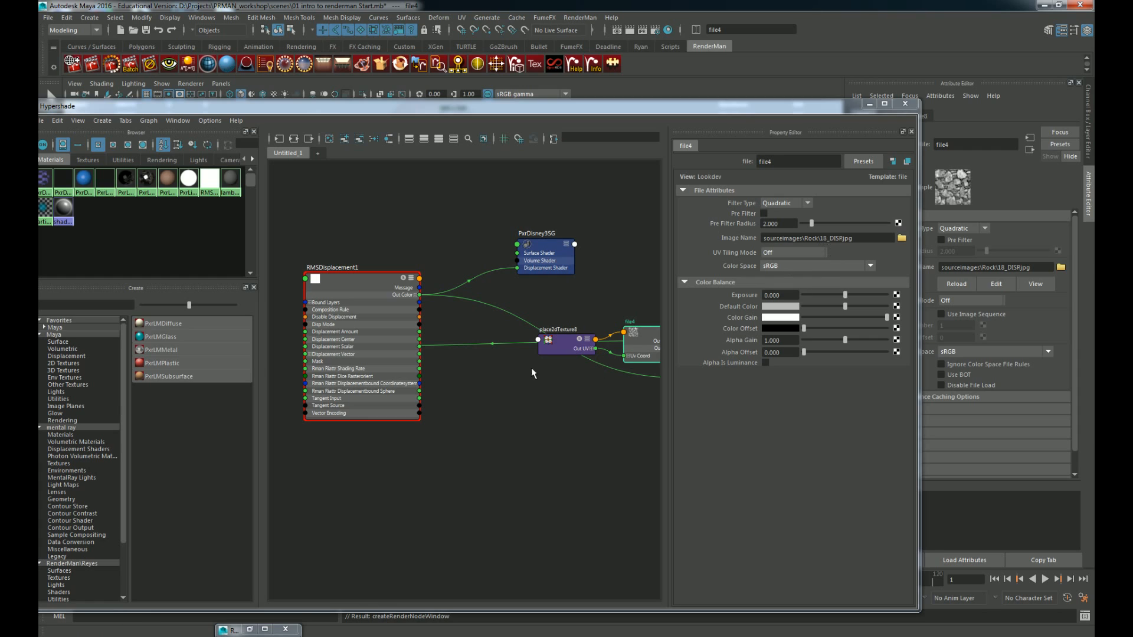
Step: Check RMSDisplacement1's Displacement Amount and graph the input and output connections of RMSDisplacement1 and PxrDisney3SG together
click(359, 282)
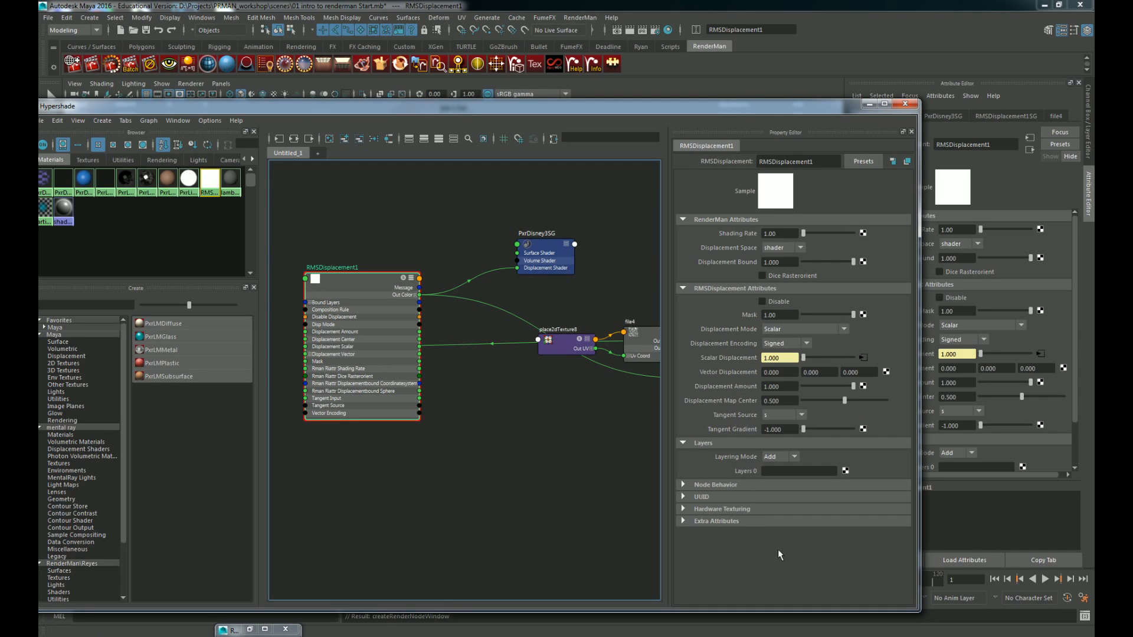
click(773, 386)
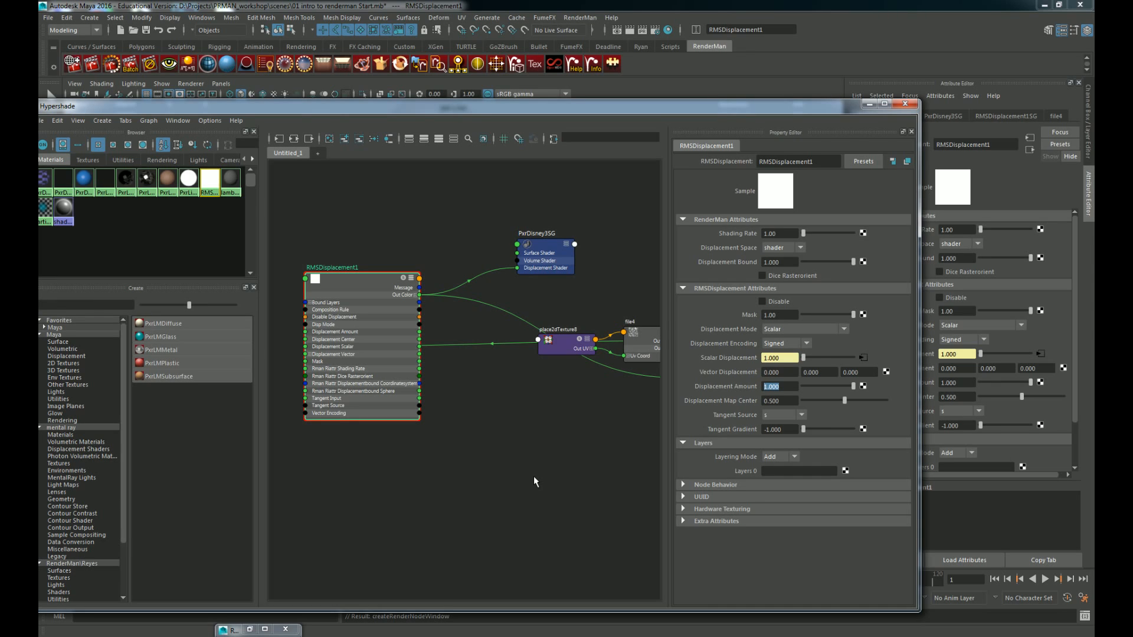
click(548, 252)
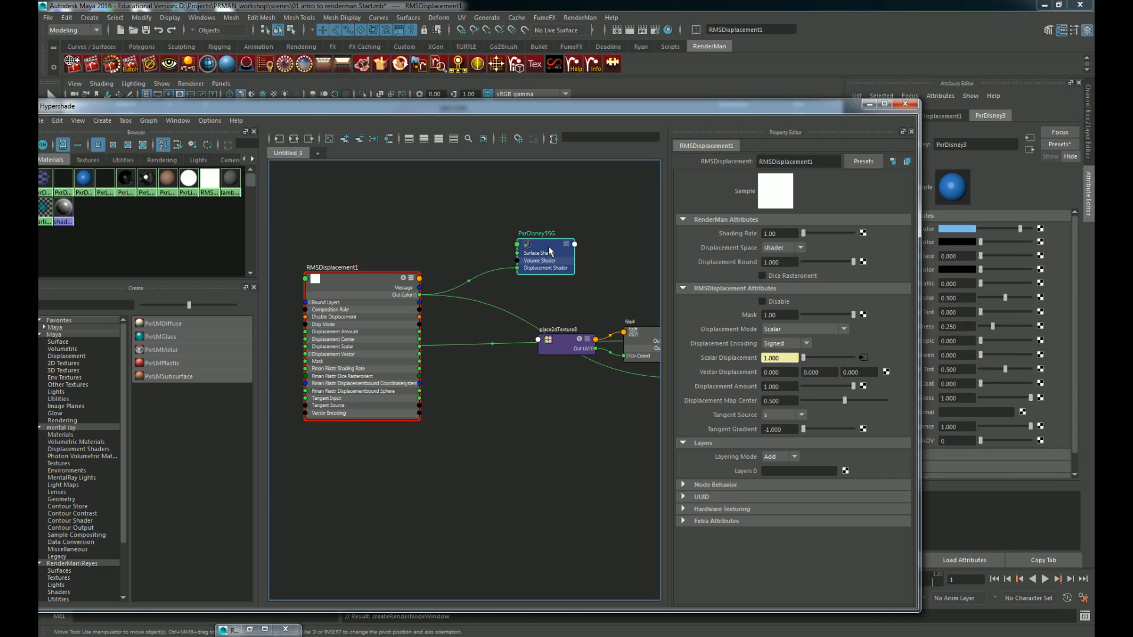
click(366, 289)
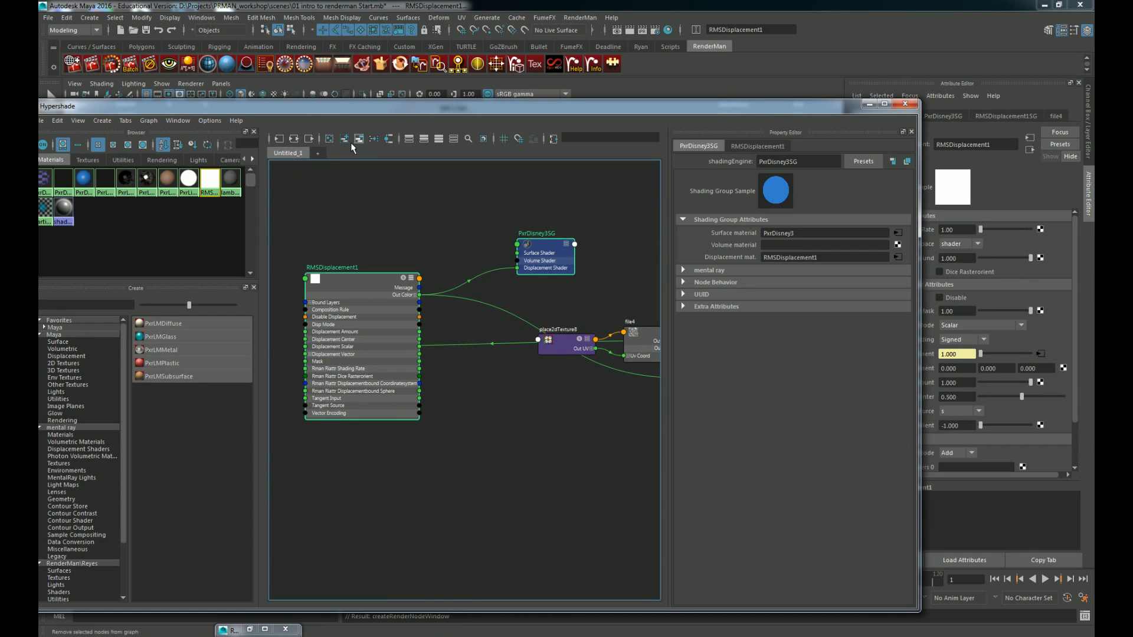
click(294, 141)
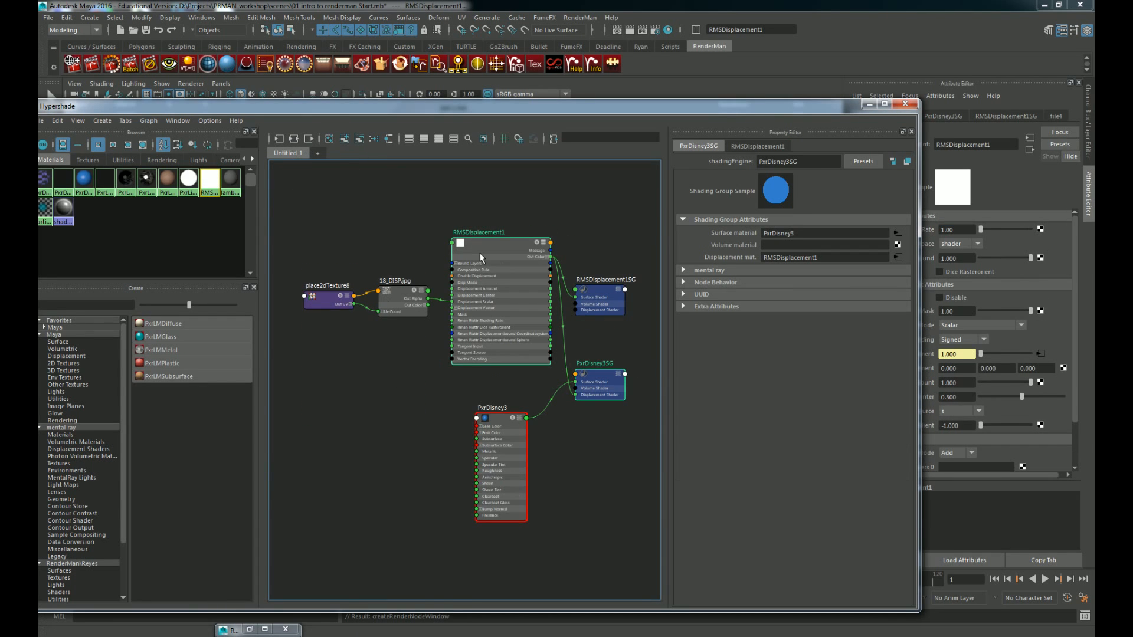
Step: Inspect the 18_DISP.jpg texture node and the PxrDisney3SG and RMSDisplacement1SG shading groups in the graph
click(396, 300)
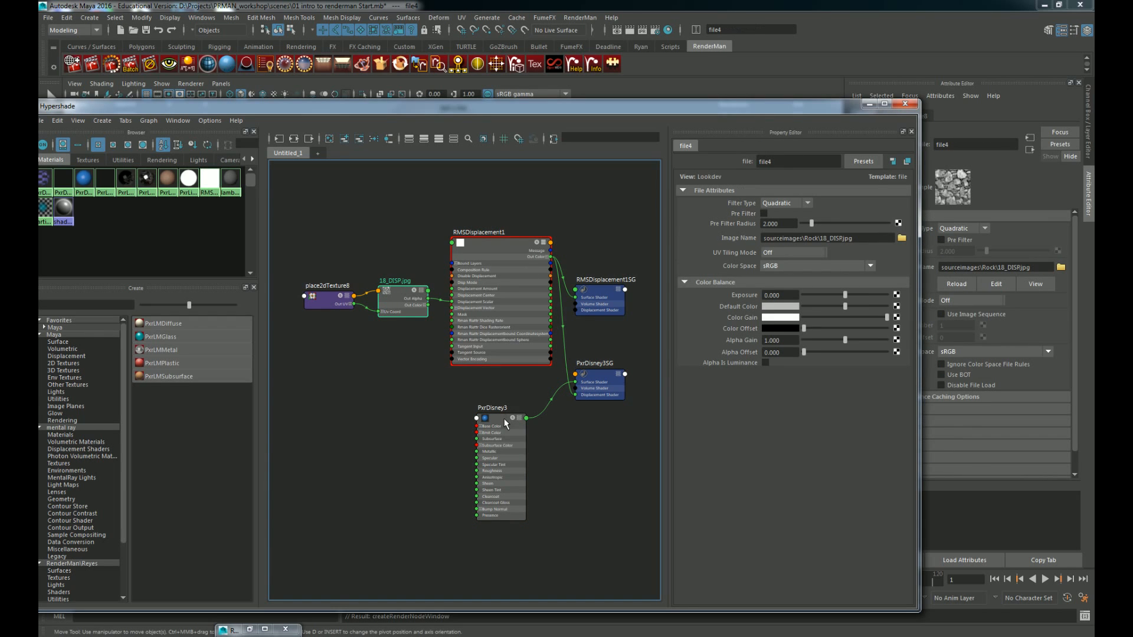
click(596, 373)
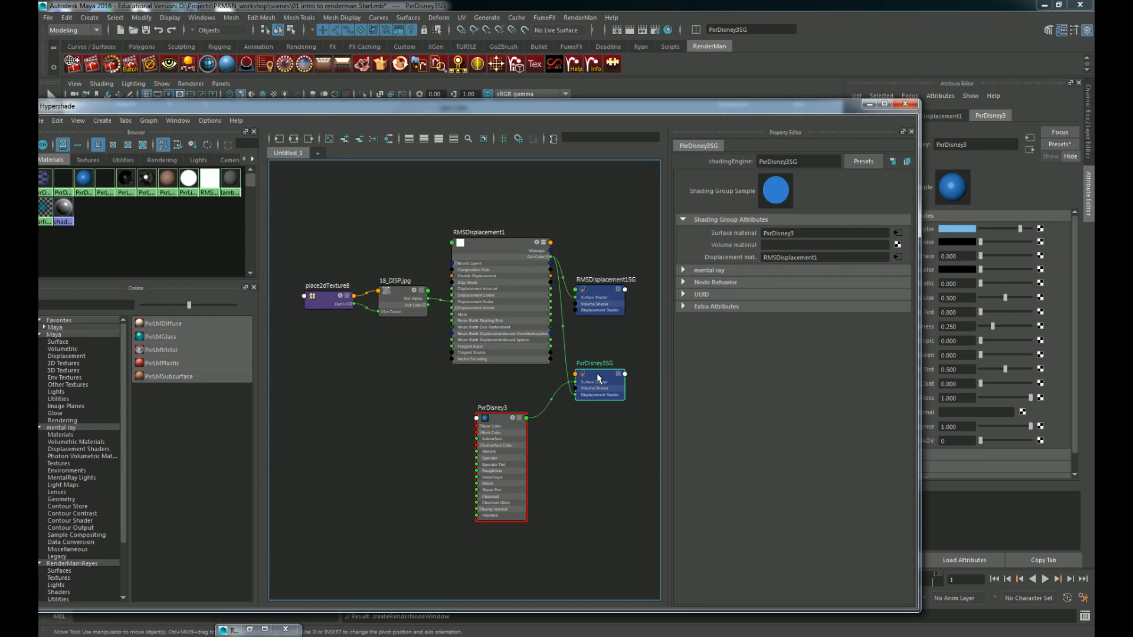
click(597, 288)
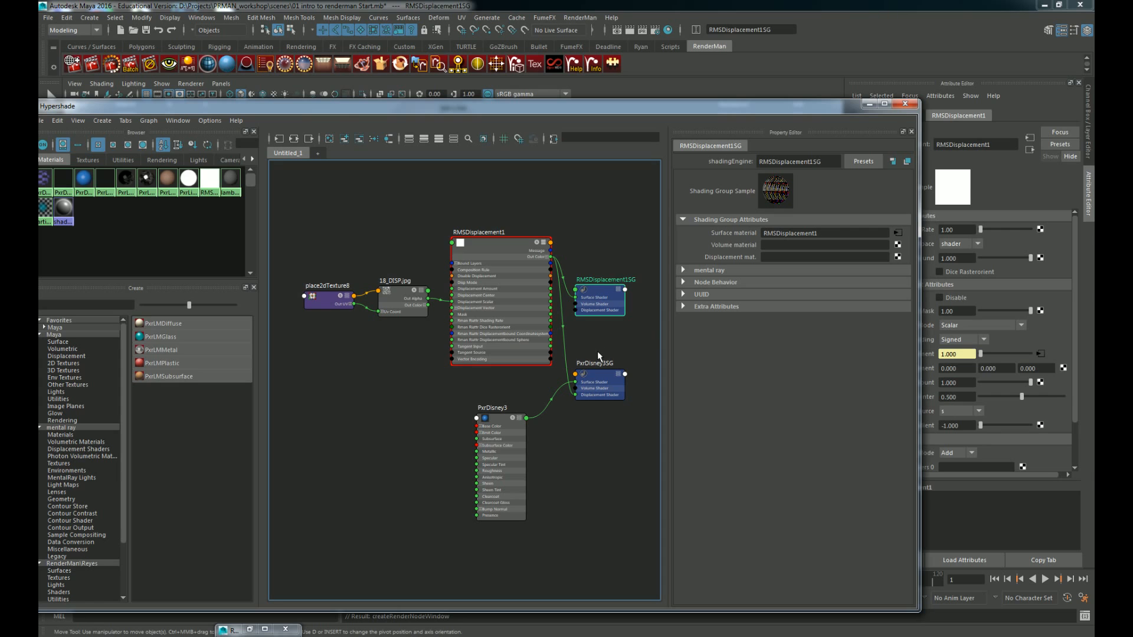
click(598, 374)
Step: Map a File texture to PxrDisney3's Base Color and load 18_DIFFUSE.jpg from the Rock folder
click(508, 421)
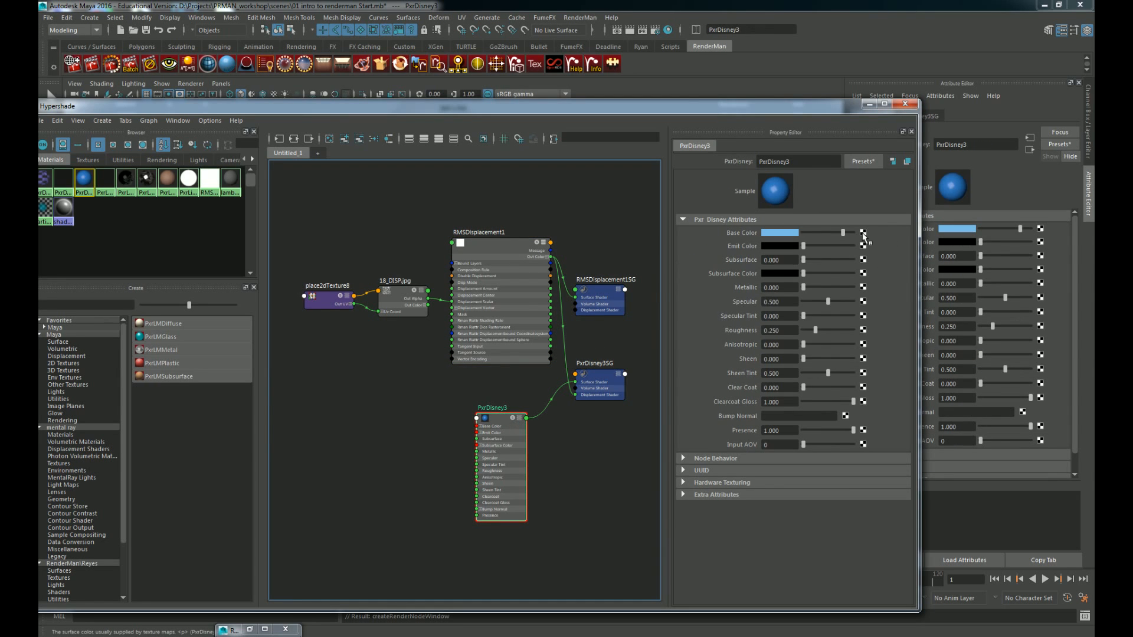
click(863, 232)
click(753, 153)
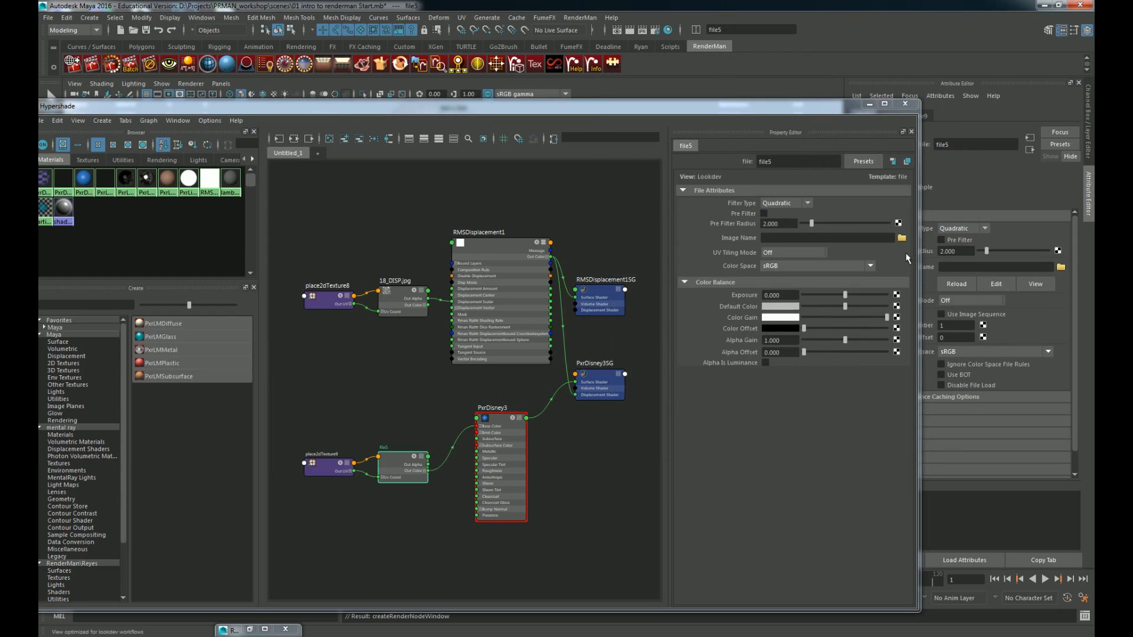
click(901, 238)
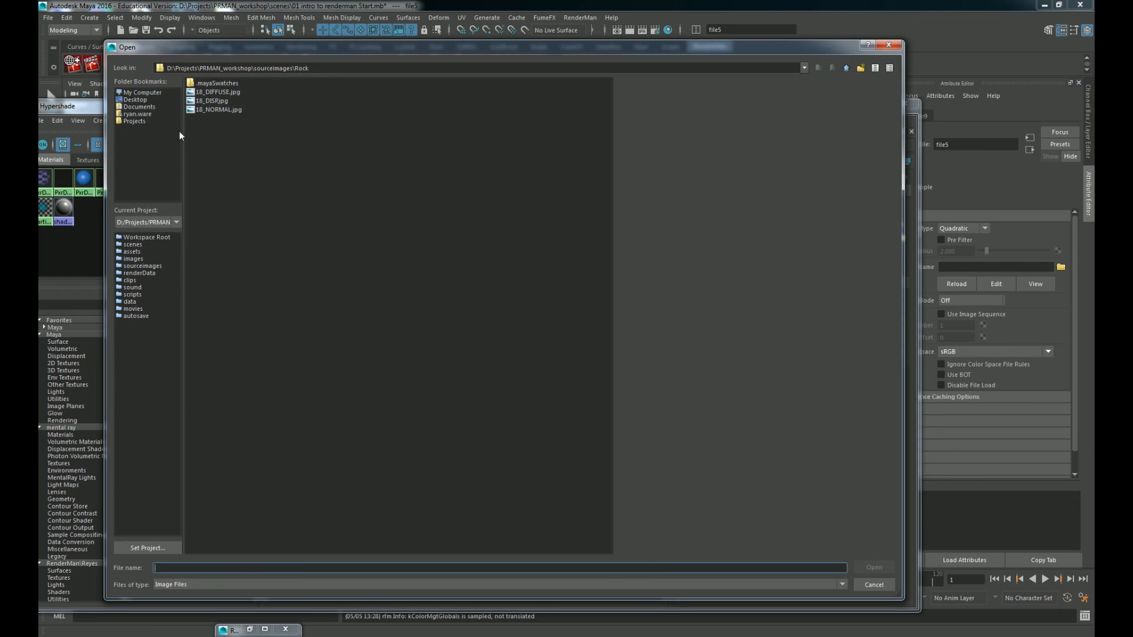
click(218, 92)
click(887, 566)
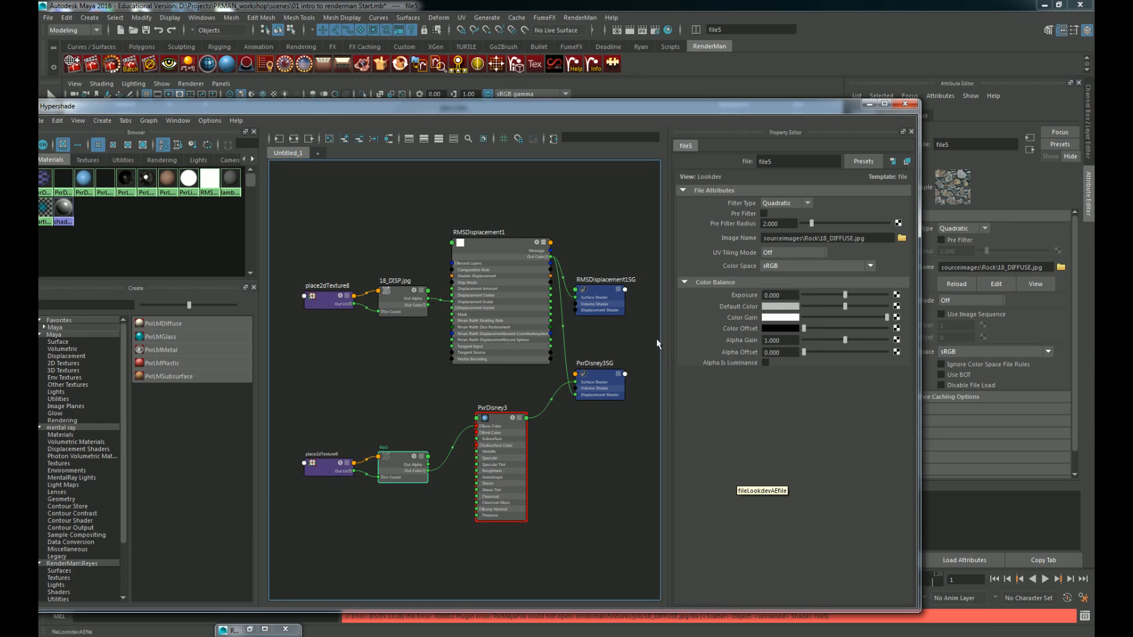
Step: Uncover the viewport and review the RenderMan attribute options offered for the PxrDisney3 material
click(499, 420)
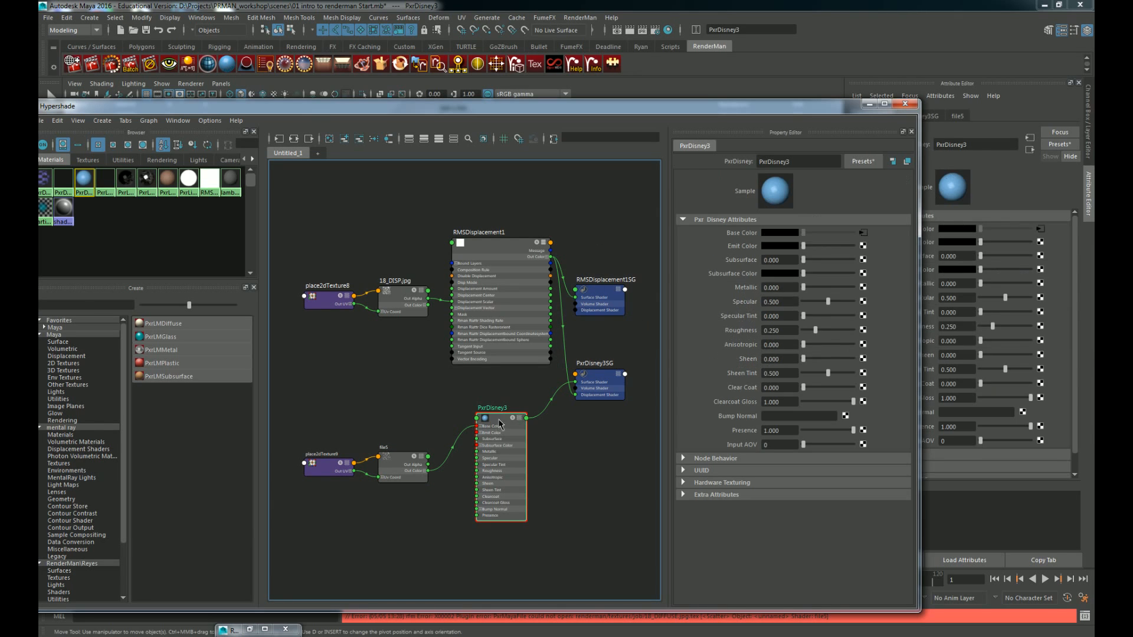
click(870, 104)
click(940, 96)
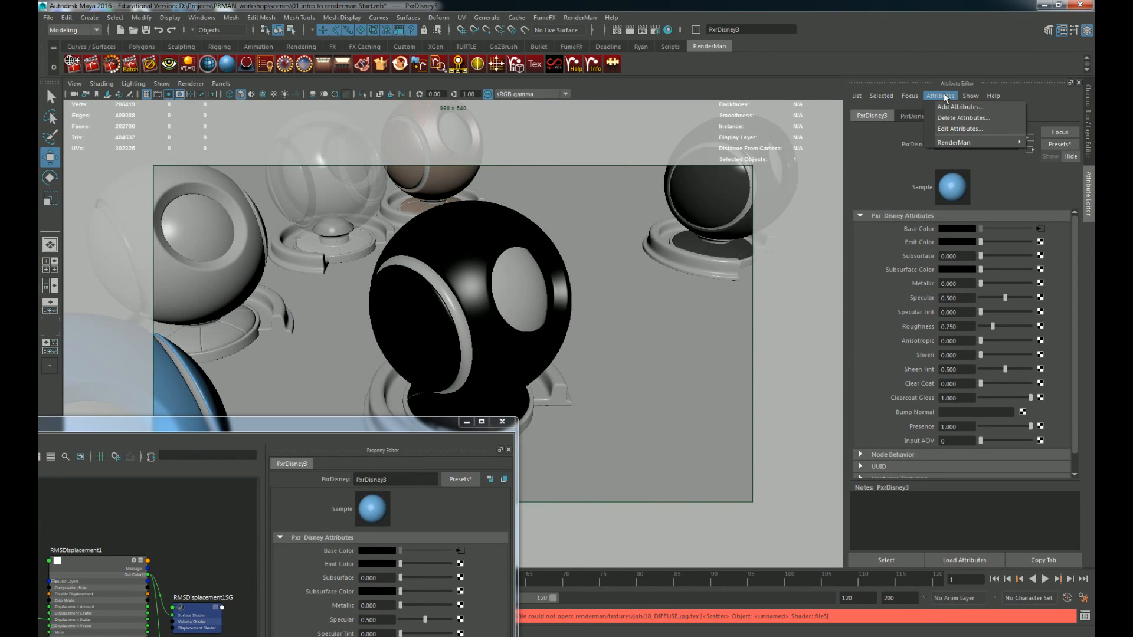
mouse_move(979, 142)
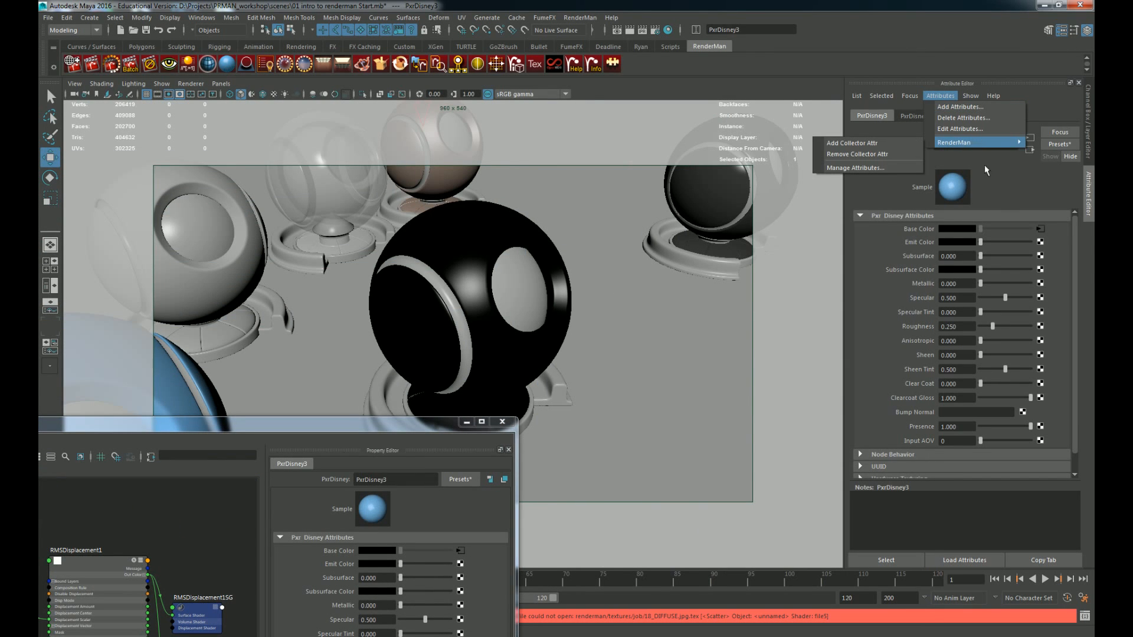
click(985, 166)
Step: Select the front shader ball, review the RenderMan attributes available for MaterialSphere4Shape and bring the Hypershade back over the viewport
click(493, 235)
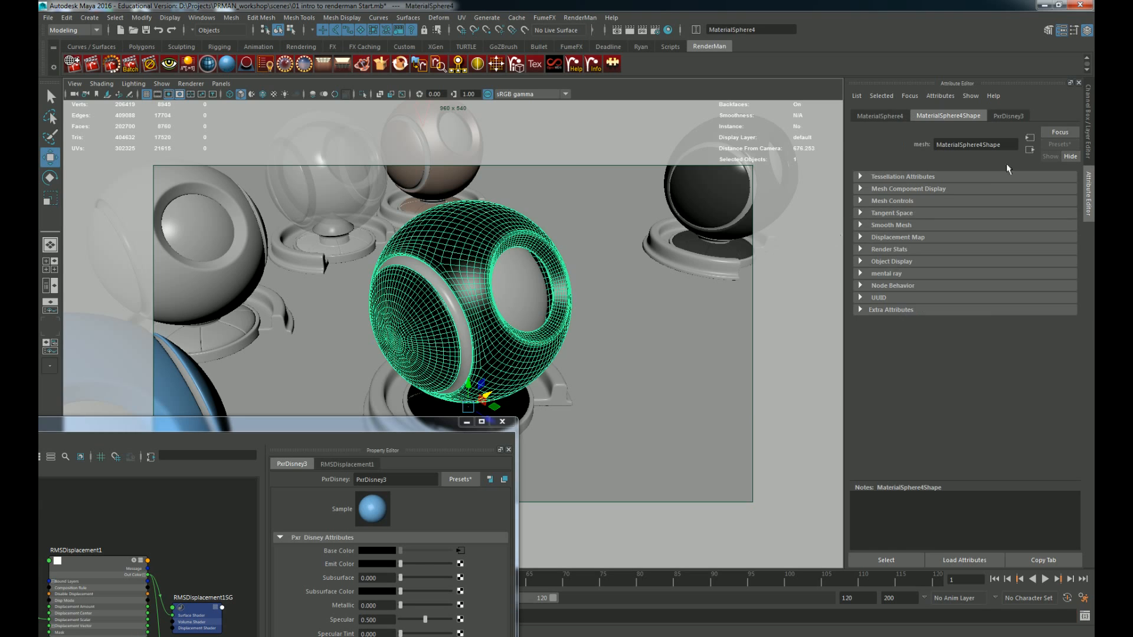
click(946, 96)
mouse_move(950, 142)
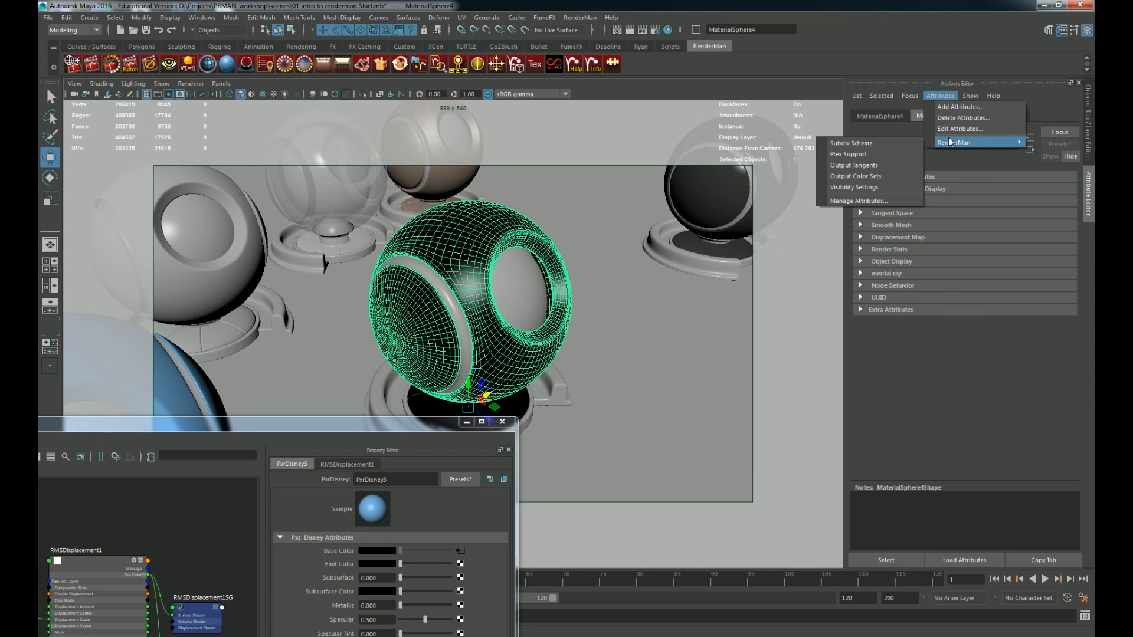
click(1004, 249)
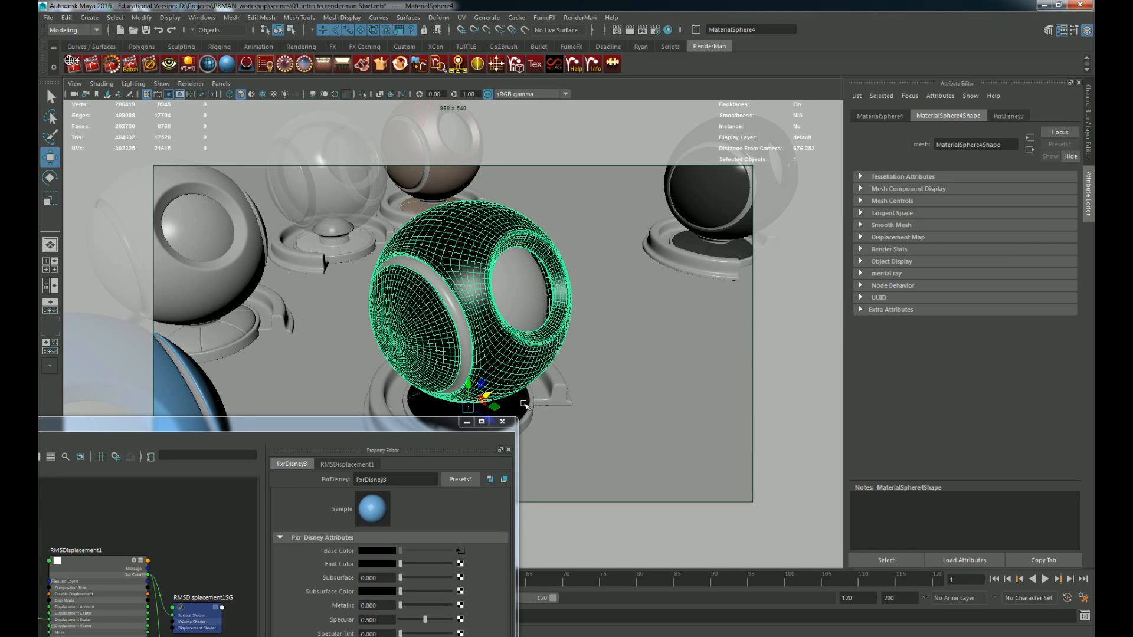
drag(354, 428, 527, 225)
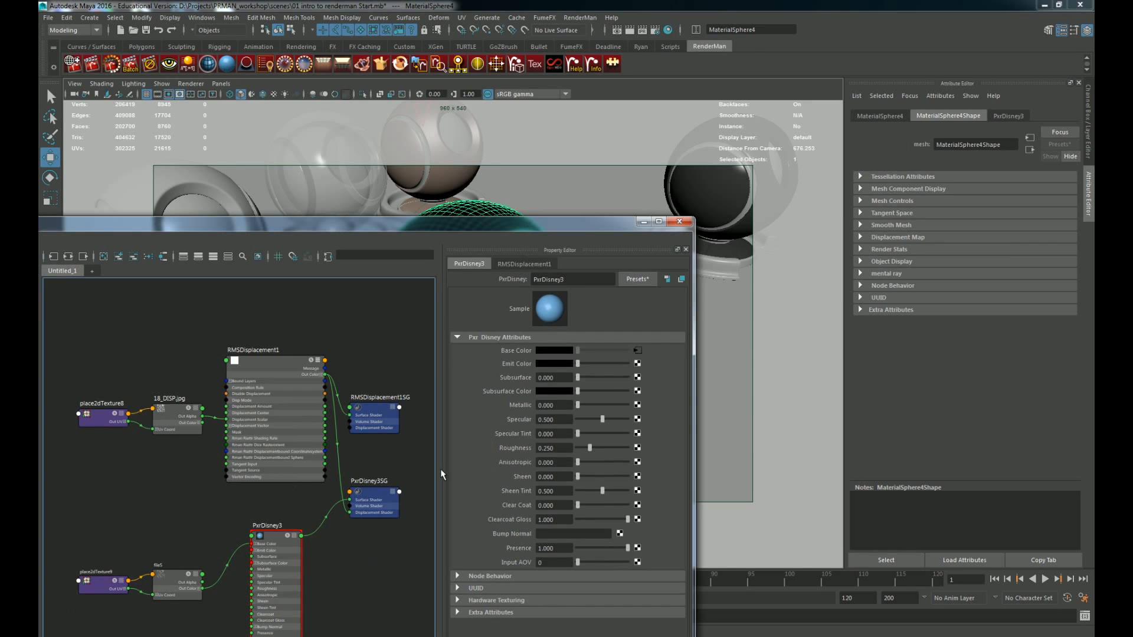
Step: Review the RenderMan attribute options offered for the PxrDisney3SG shading group and close the attribute manager without adding any
click(274, 533)
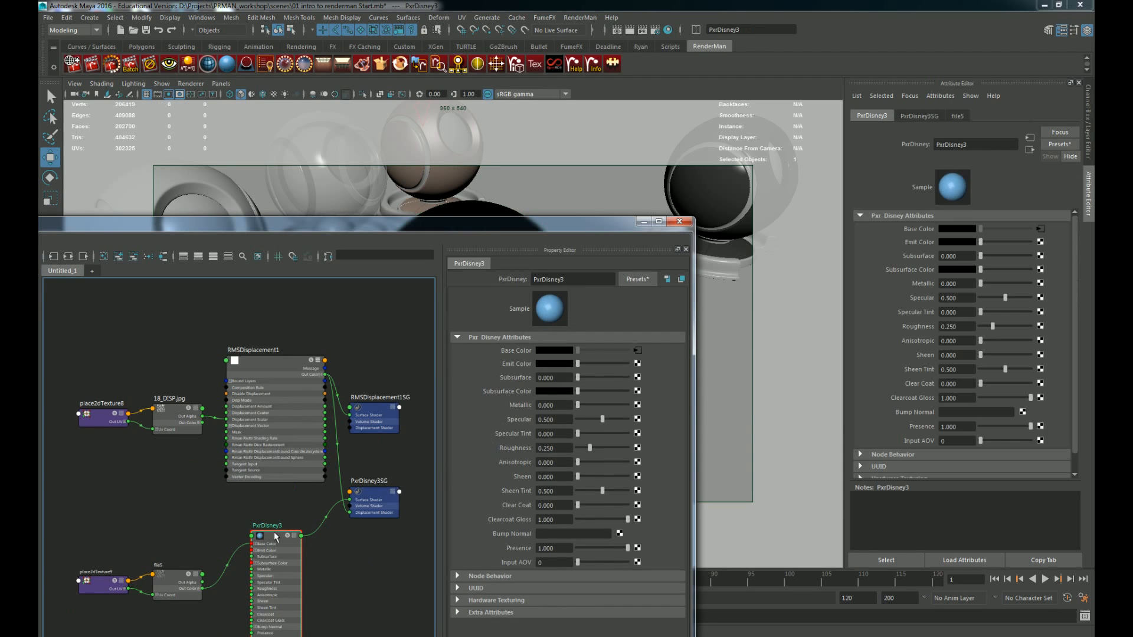
click(920, 116)
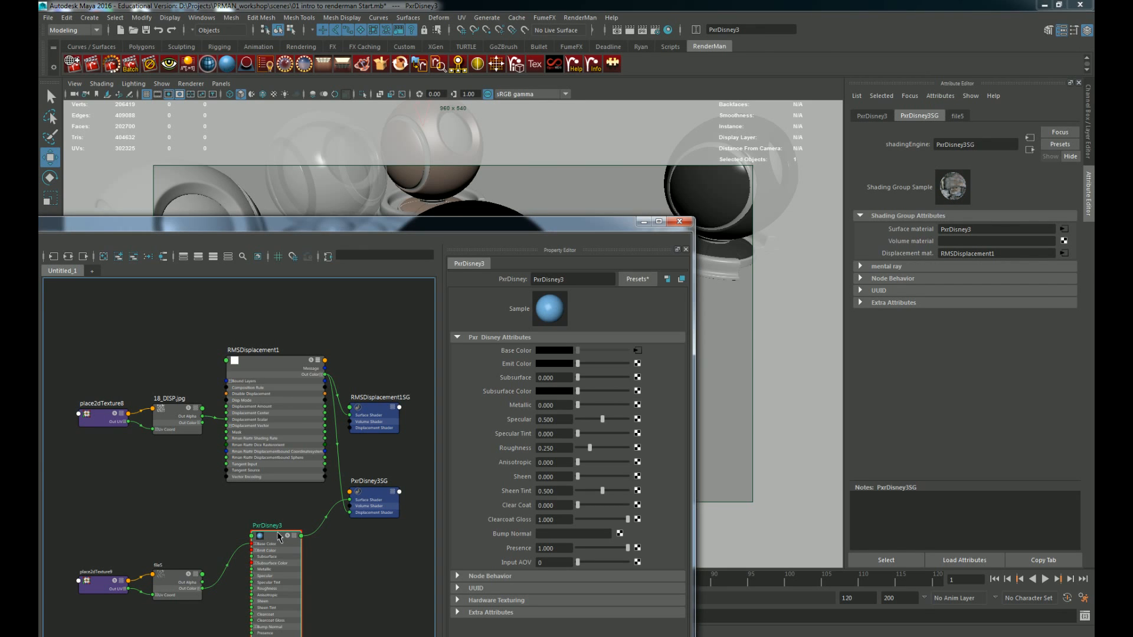
click(940, 96)
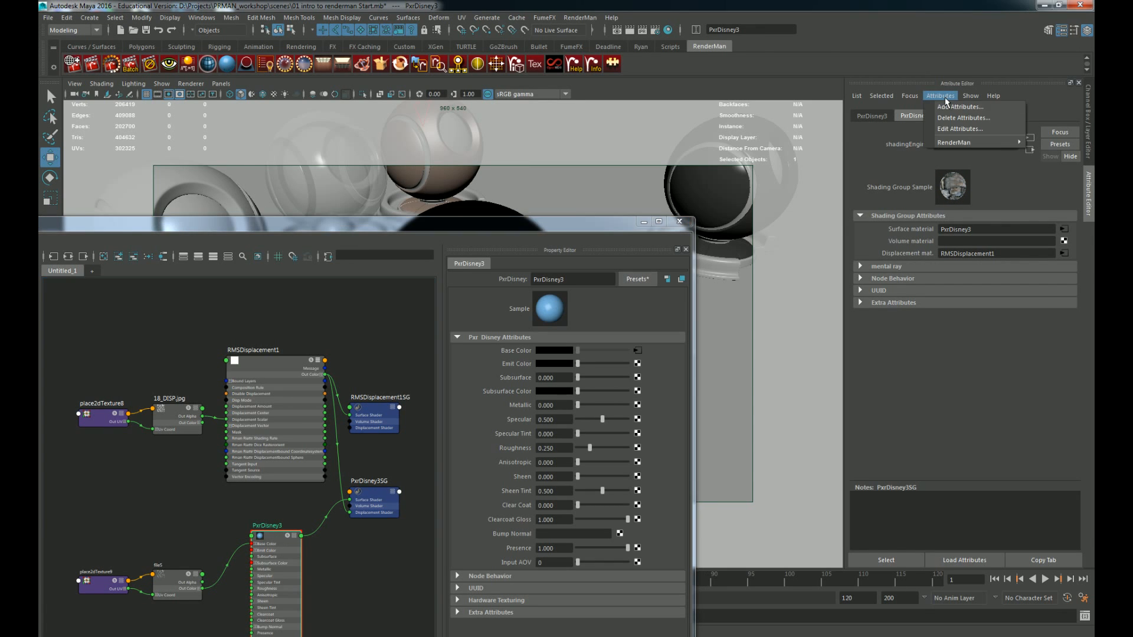
mouse_move(949, 143)
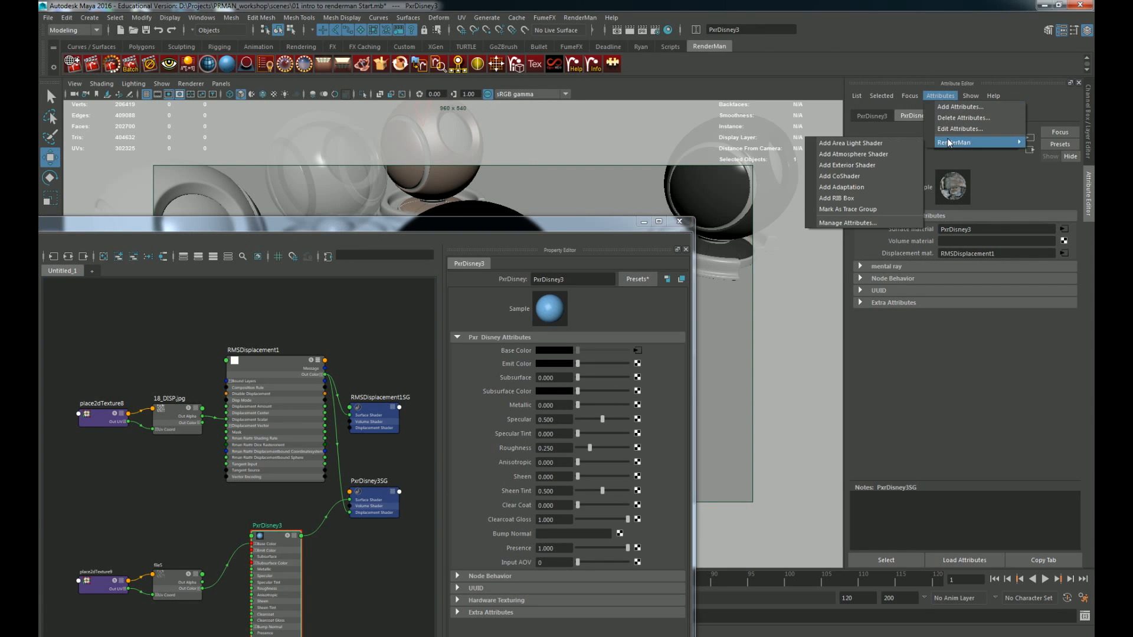
click(847, 223)
click(1032, 84)
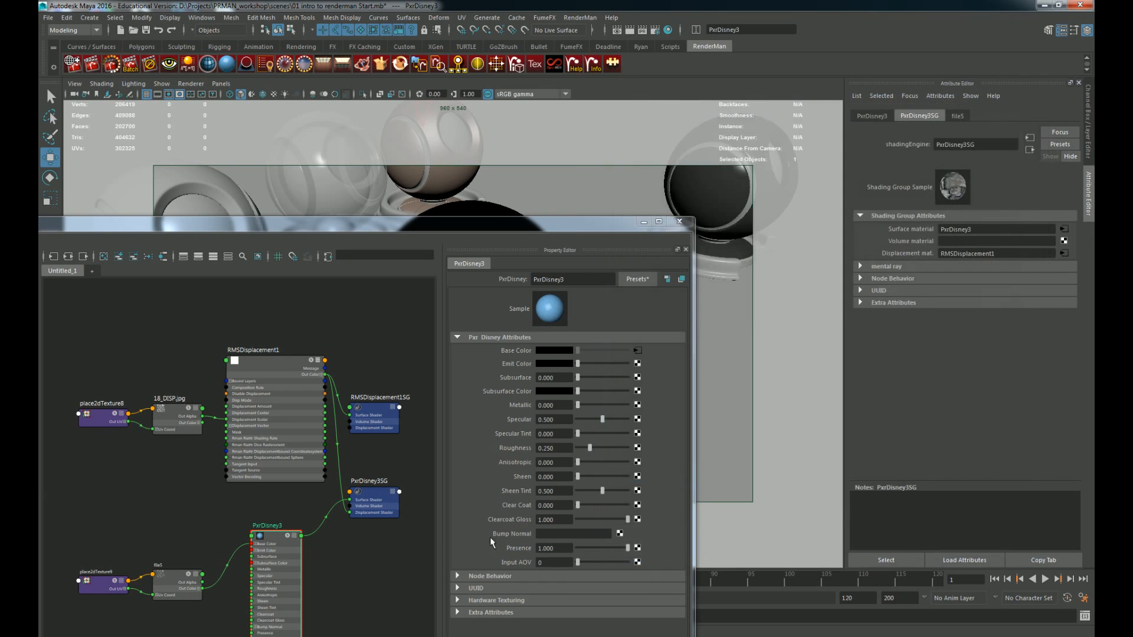
click(315, 612)
Step: Add the Displacement Bound, Displacement Space and Trace Displacements RenderMan attributes to the PxrDisney3 material
click(272, 536)
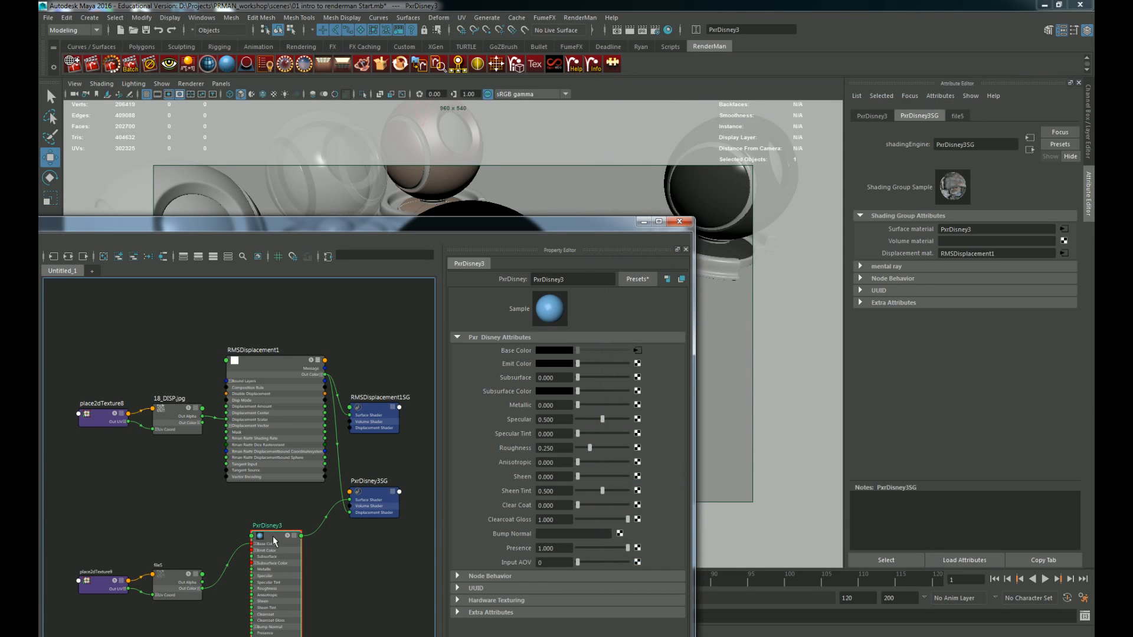
click(874, 115)
click(941, 96)
mouse_move(971, 143)
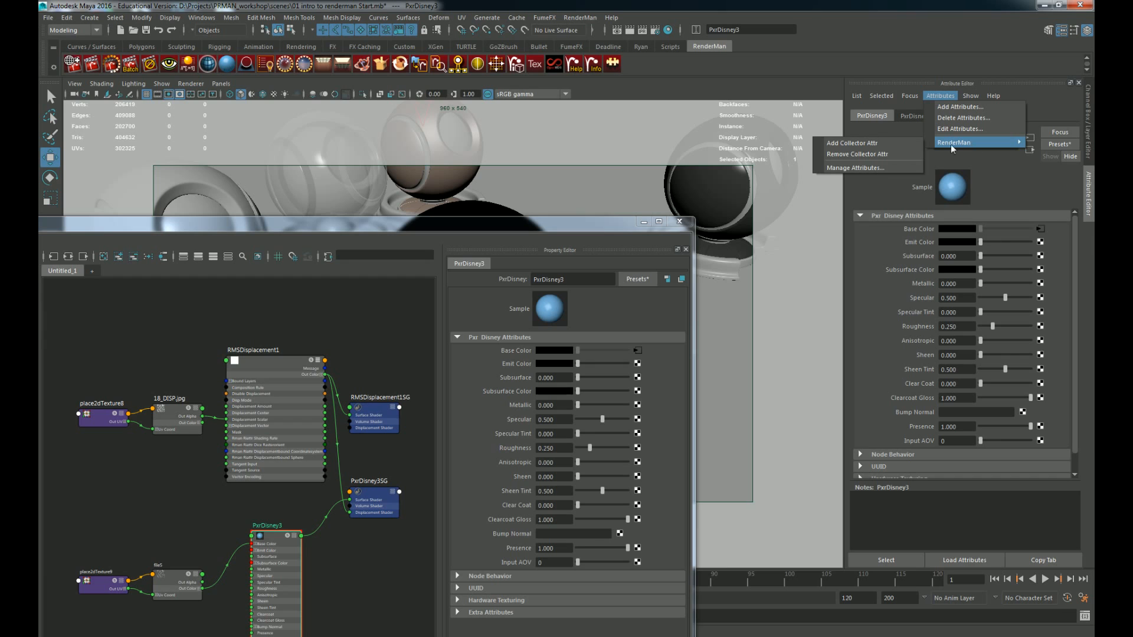
click(886, 169)
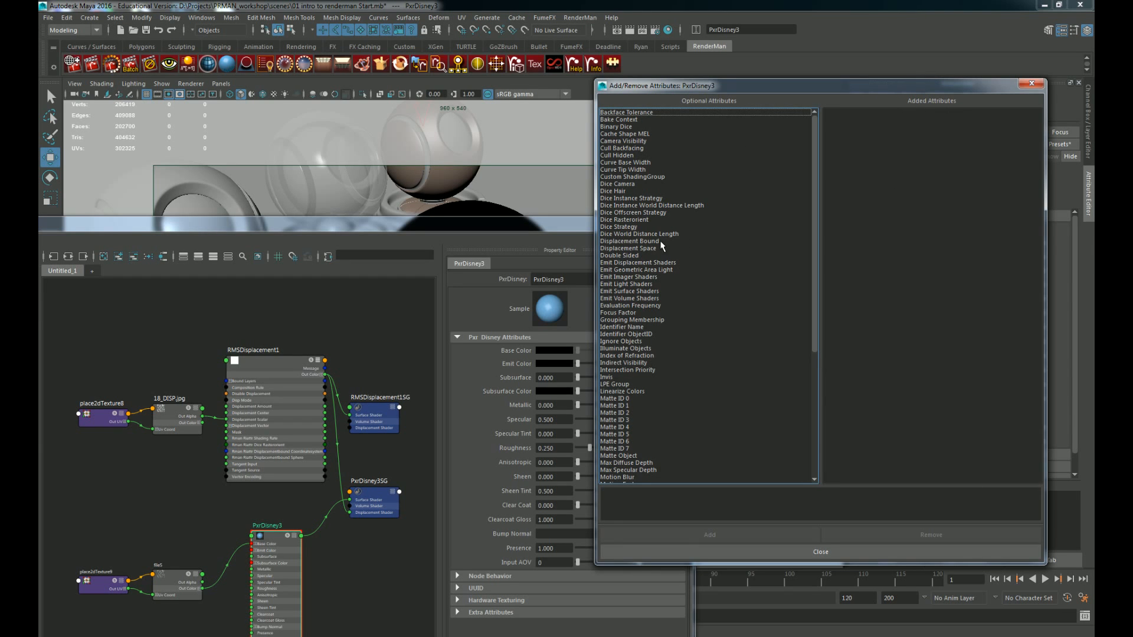
drag(662, 242, 661, 248)
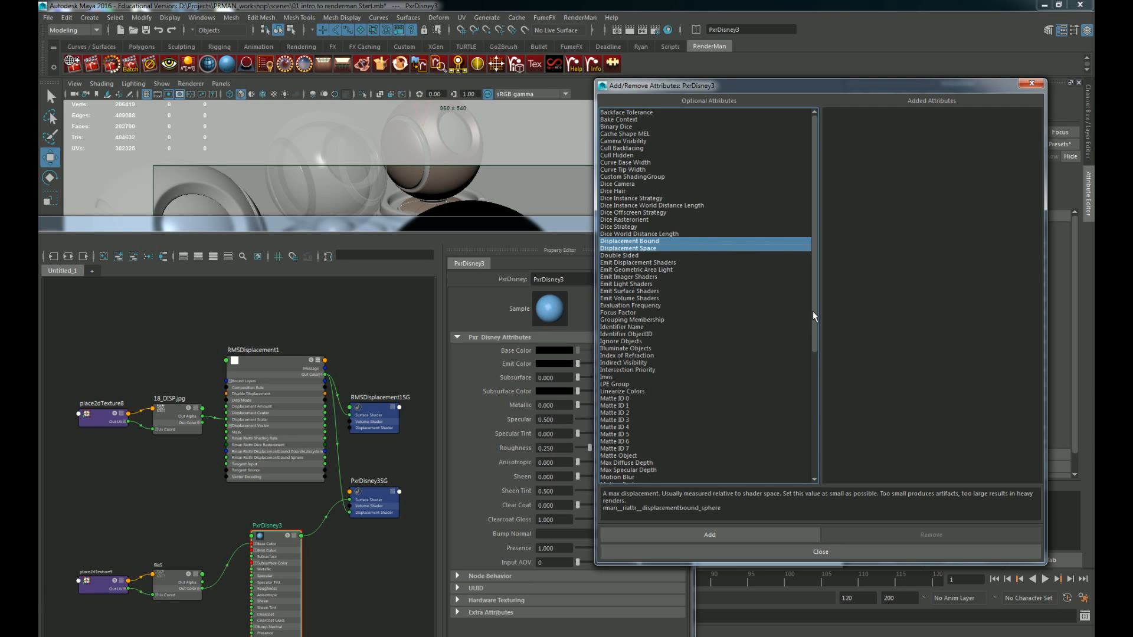
drag(813, 311, 820, 456)
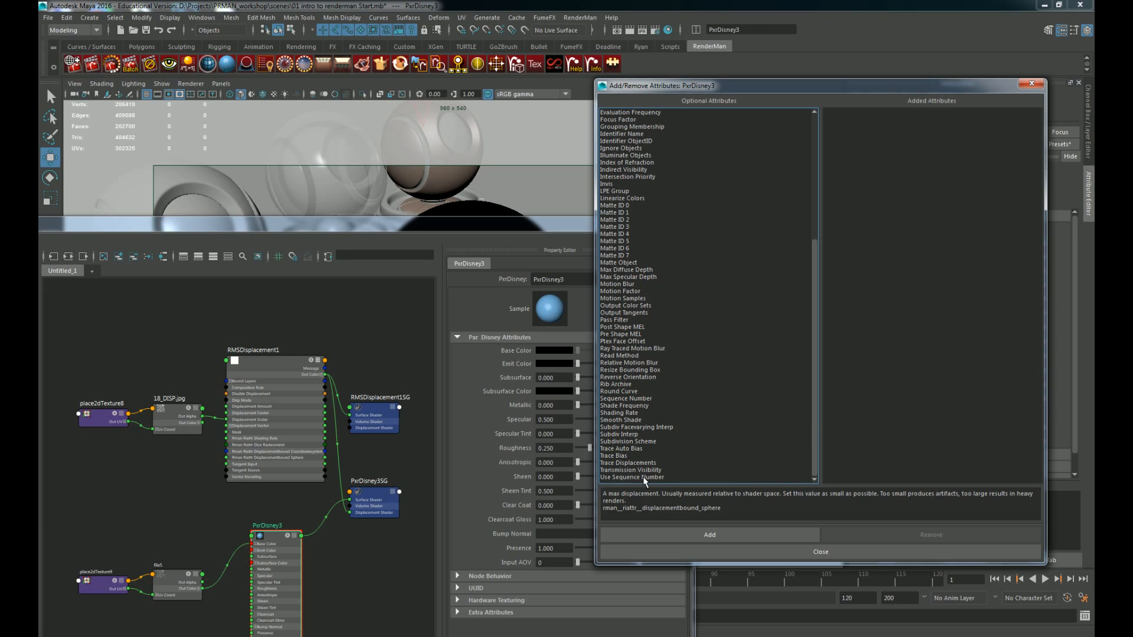
click(630, 464)
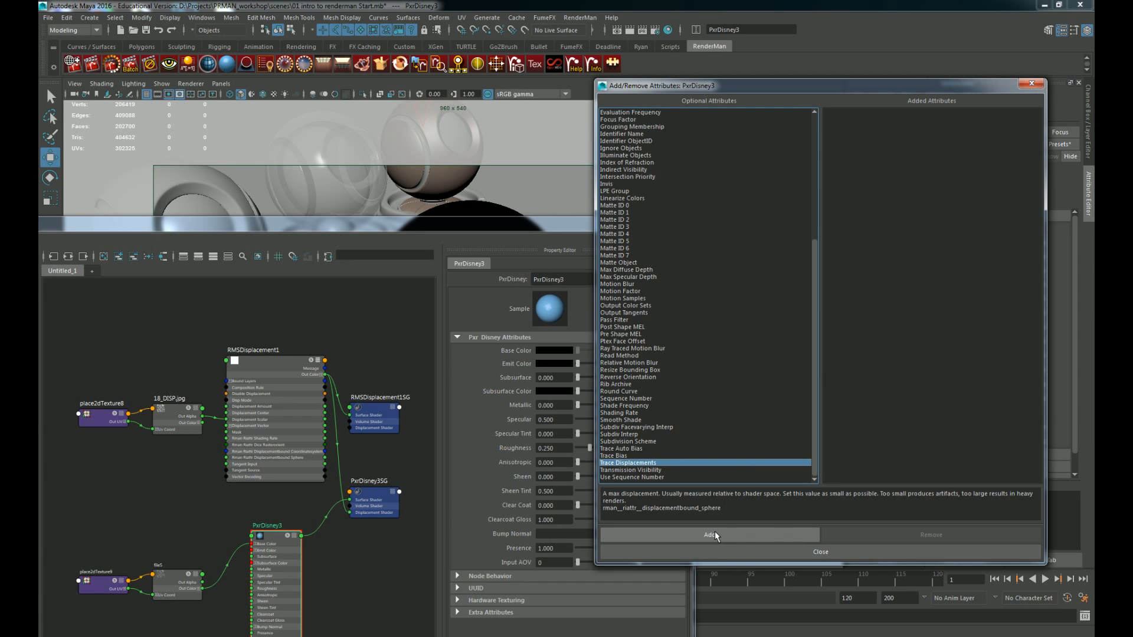
click(746, 534)
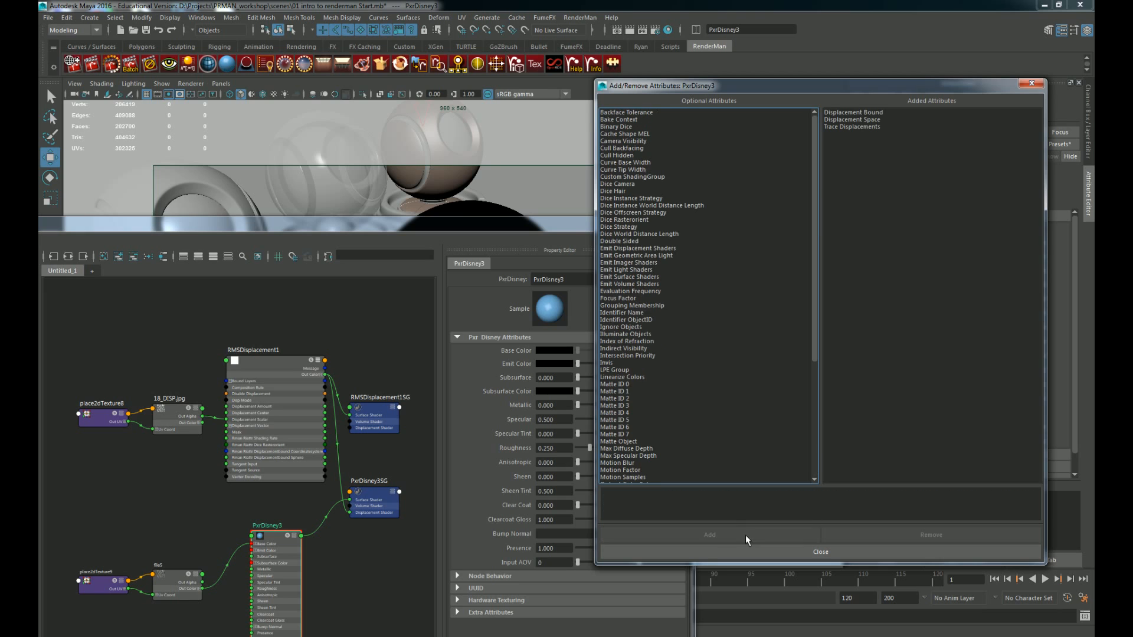
click(1032, 84)
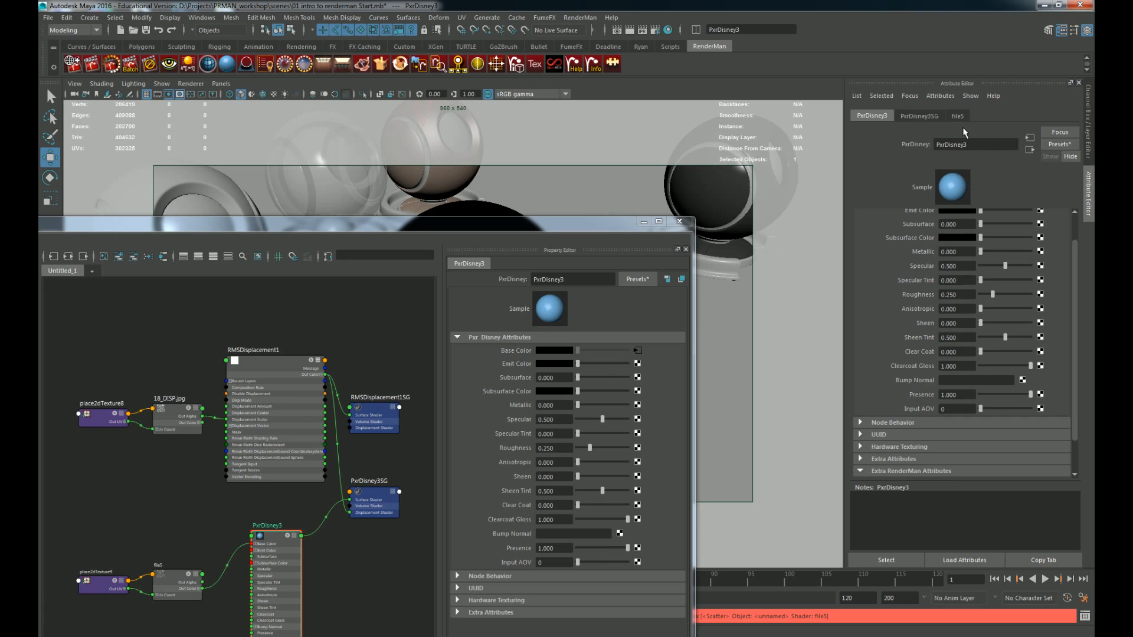
Step: Review PxrDisney3's Extra RenderMan Attributes and its Displacement Space options
scroll(974, 306, down, 2)
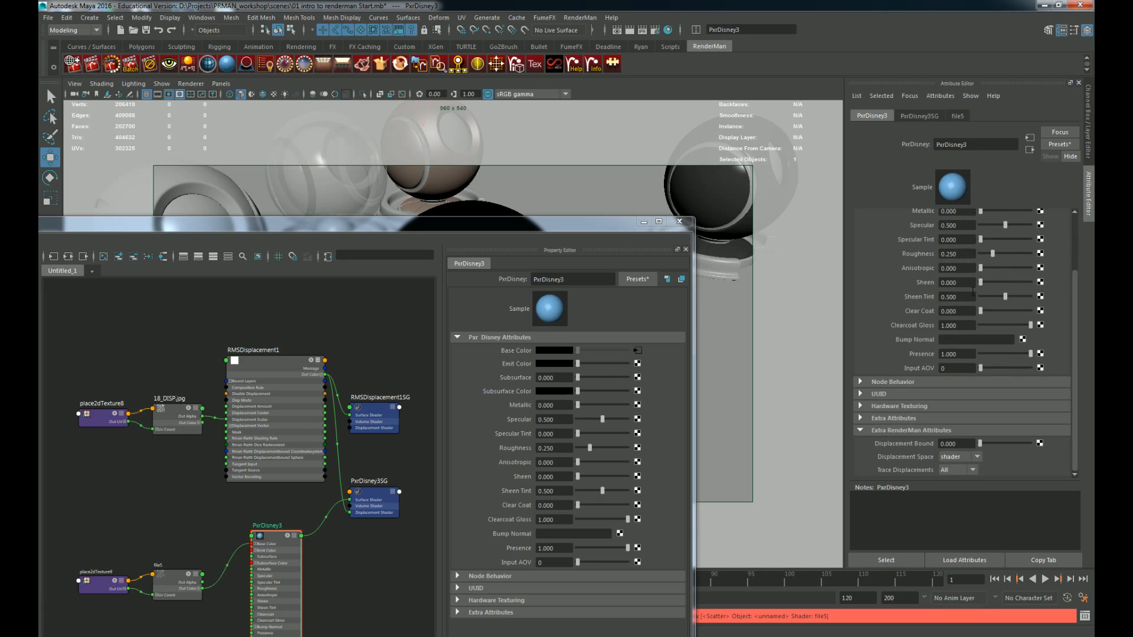
click(981, 458)
click(982, 456)
Step: Uncover the viewport, select the shader balls beside and behind the front one, and render the scene
drag(555, 224, 578, 257)
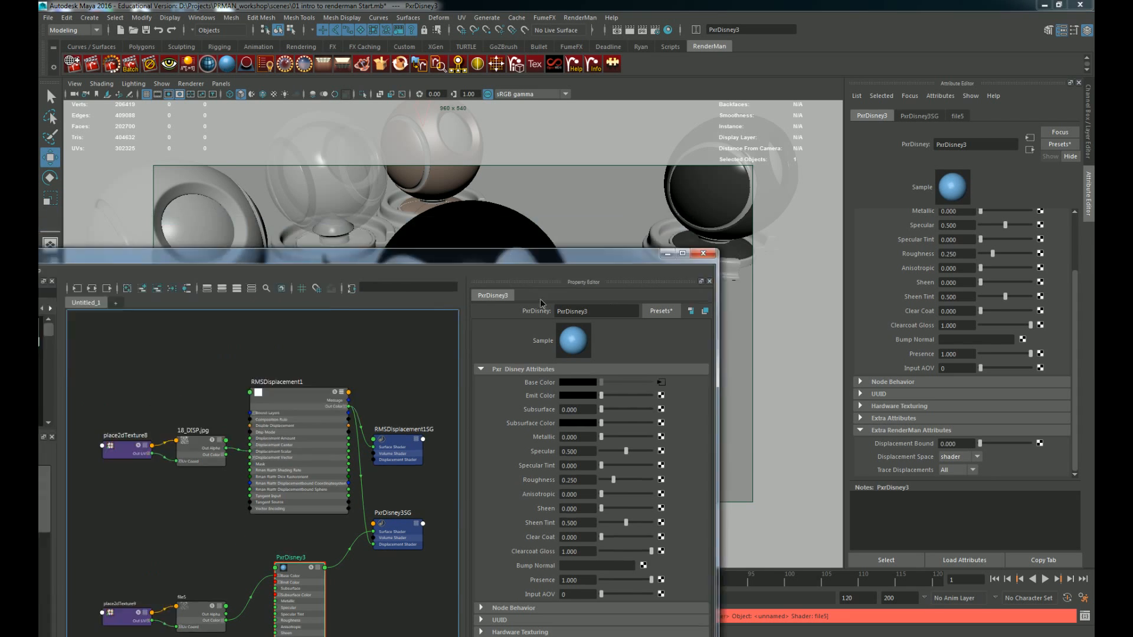
drag(511, 263, 567, 479)
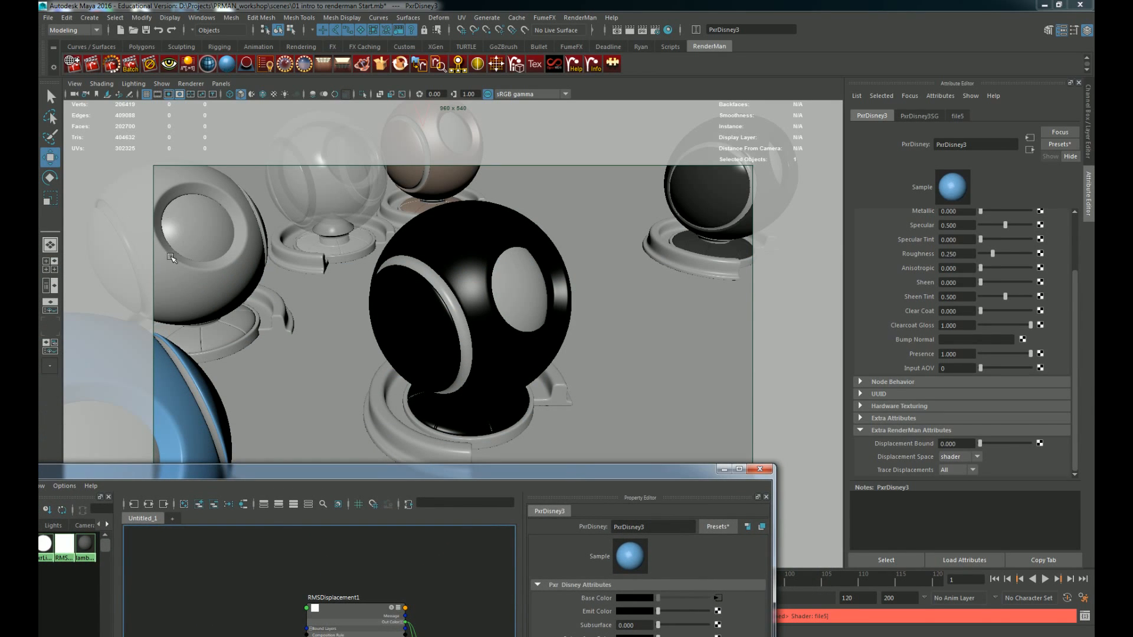
drag(171, 257, 118, 389)
shift+drag(301, 138, 495, 171)
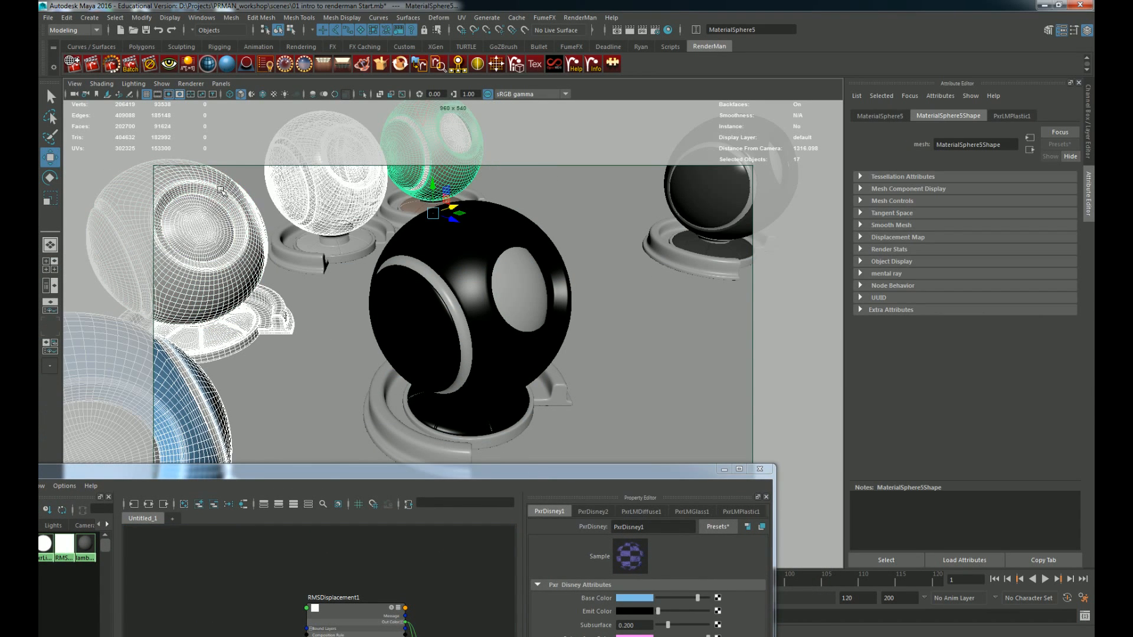
drag(344, 472, 406, 171)
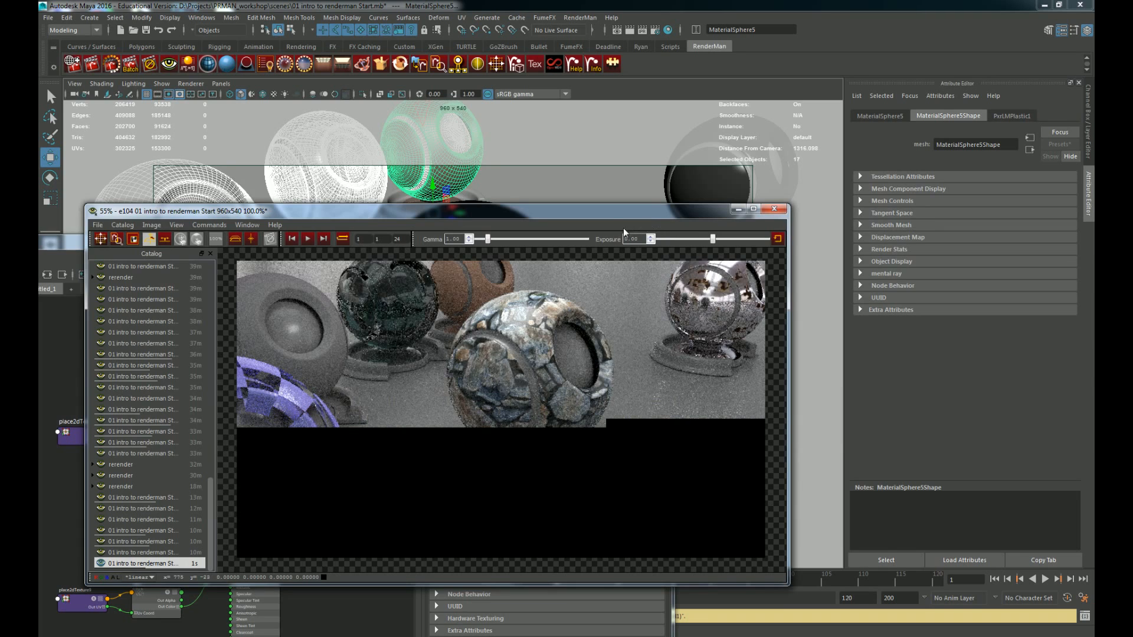
drag(613, 222, 290, 375)
Step: Select the front shader ball, bring the whole Hypershade into view and inspect the PxrDisney3 and PxrDisney3SG nodes
click(516, 245)
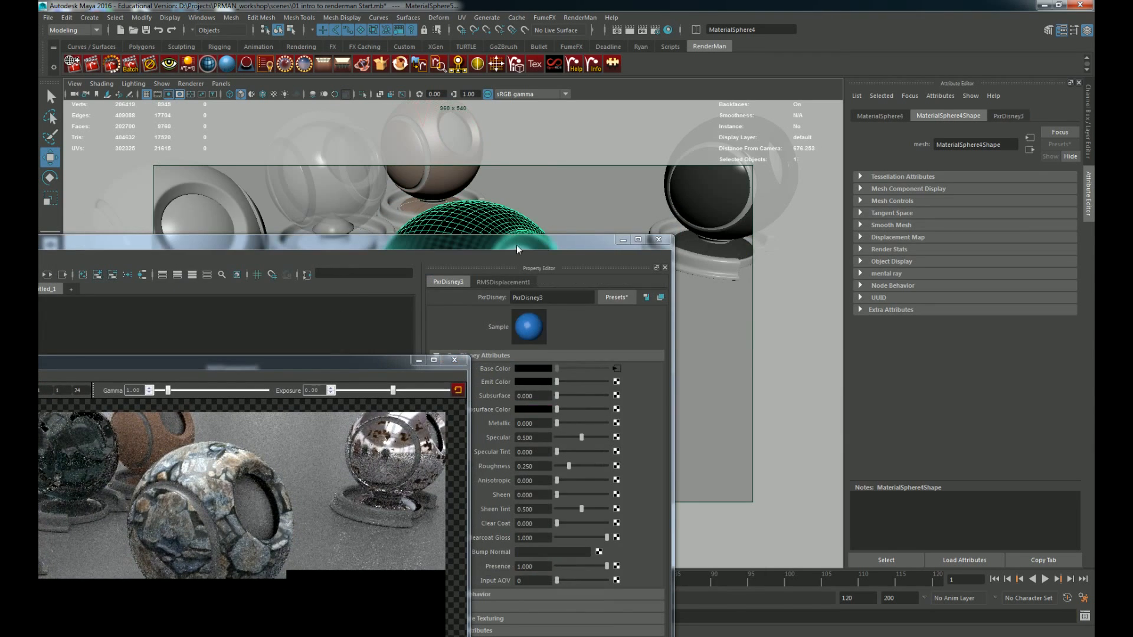
drag(625, 171, 717, 127)
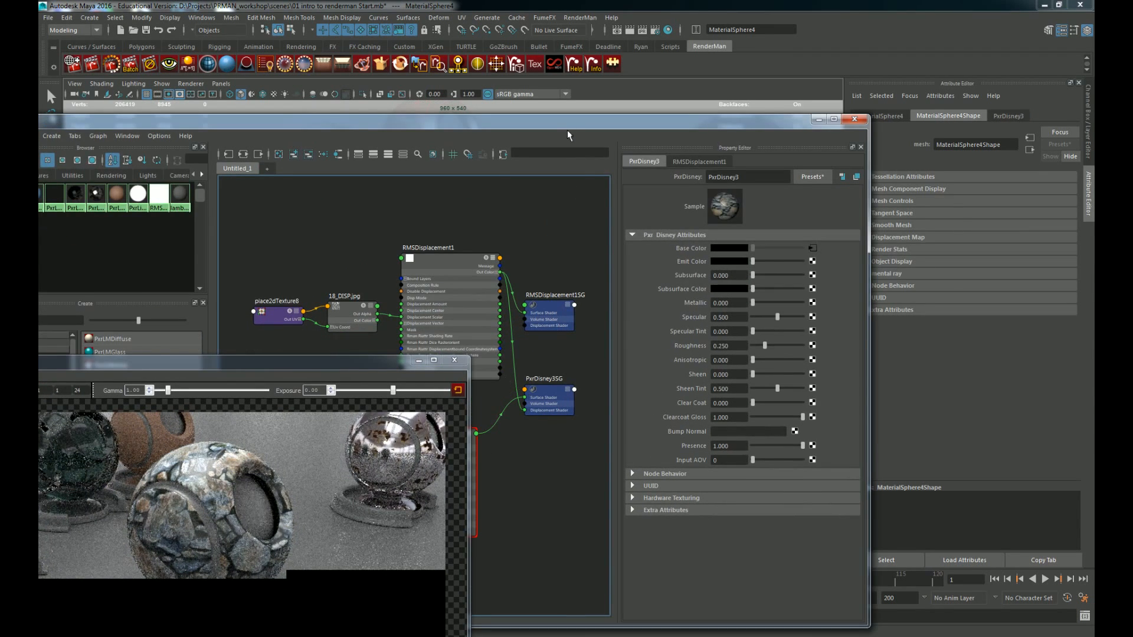
drag(568, 130, 641, 97)
click(522, 413)
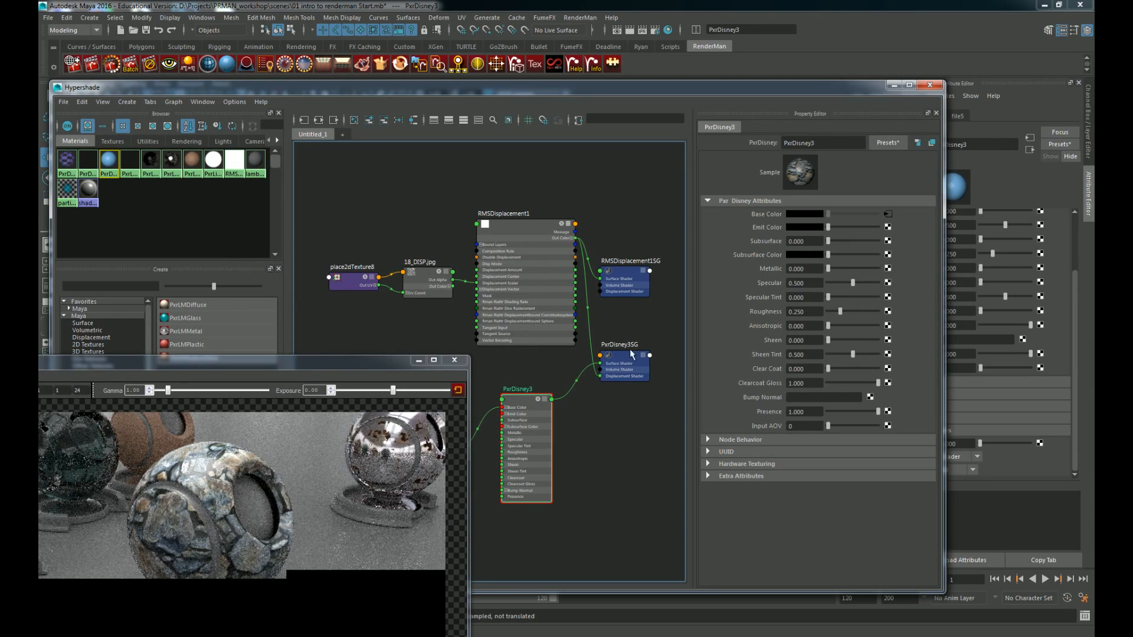
click(623, 362)
click(919, 223)
Step: Set the Displacement Amount of RMSDisplacement1 to 5
click(508, 225)
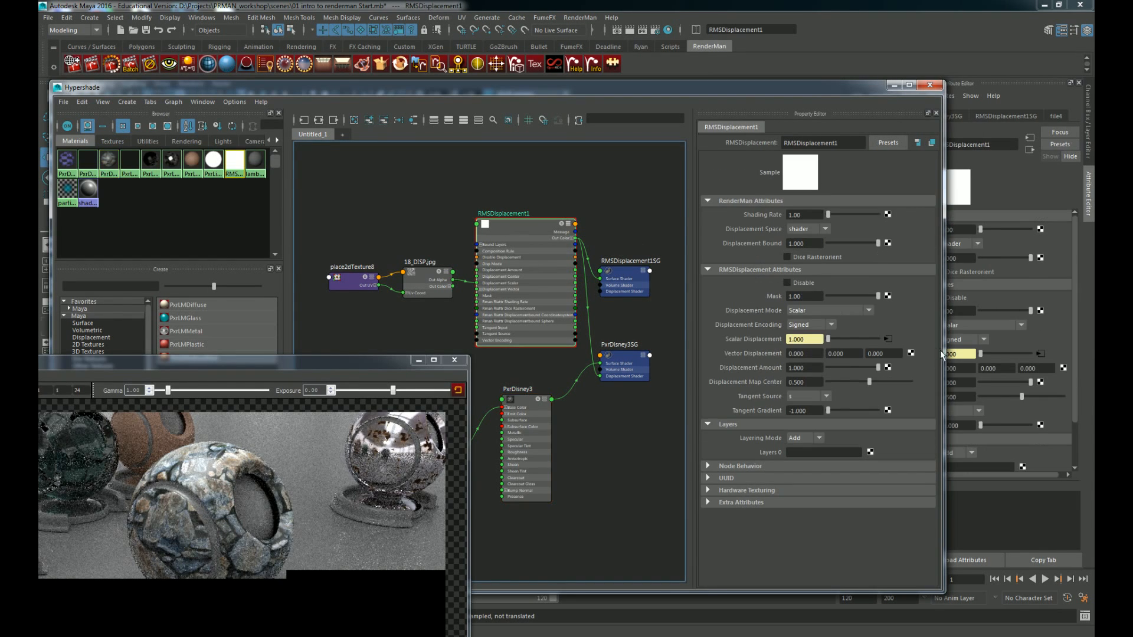
click(813, 368)
text(5)
key(Return)
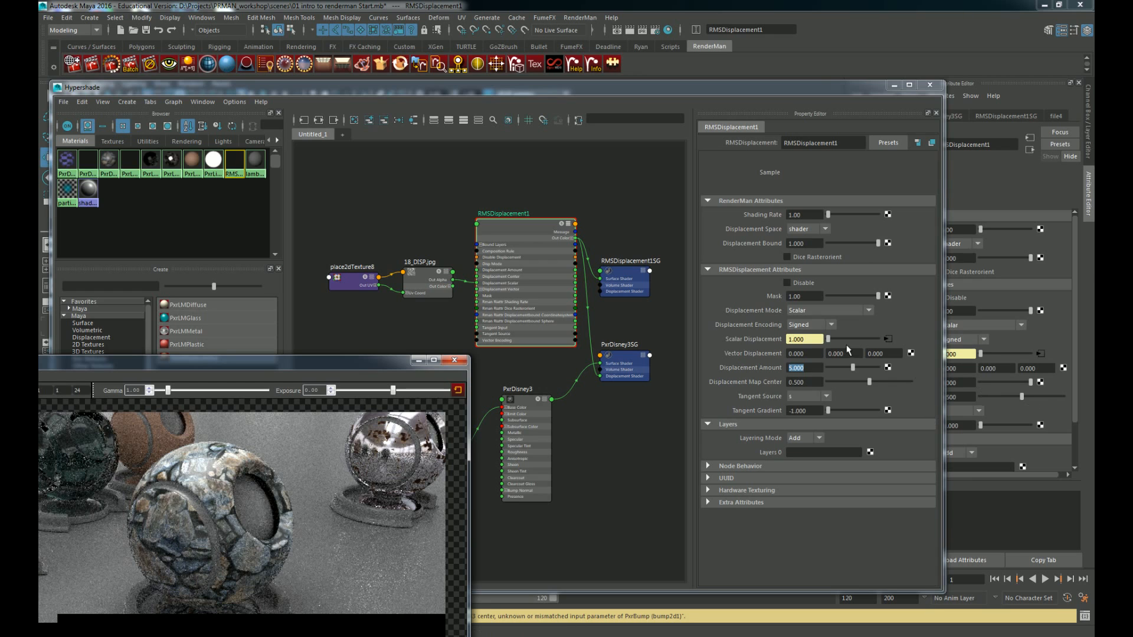
Step: Move the Hypershade and render window aside to uncover the Attribute Editor, and select the PxrDisney3 node
drag(907, 97, 721, 95)
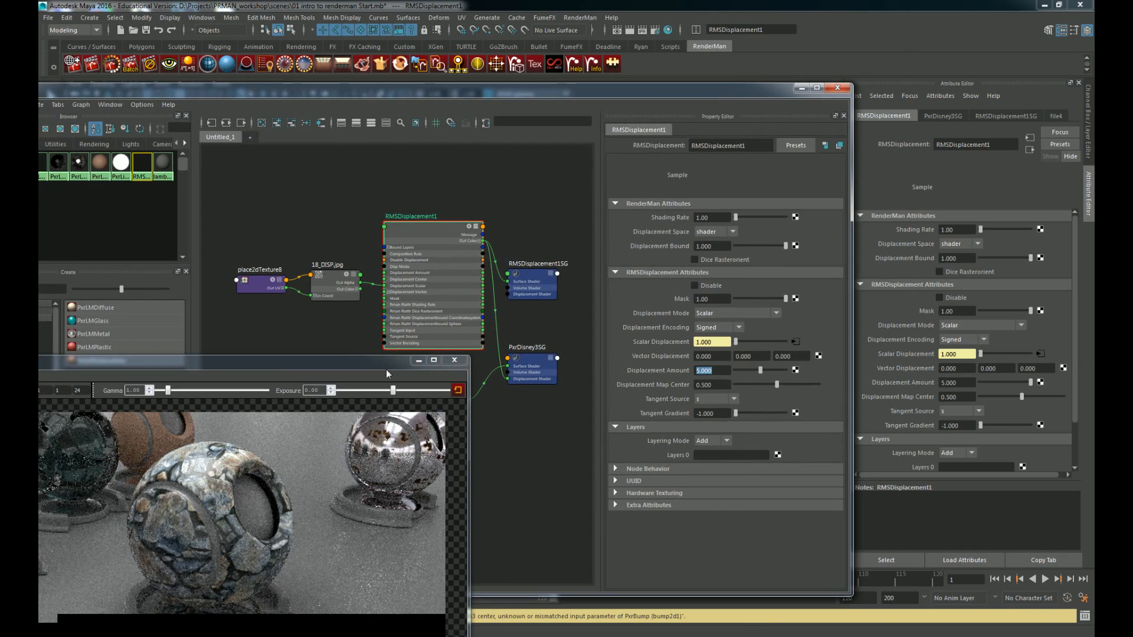
drag(380, 367, 121, 445)
click(435, 401)
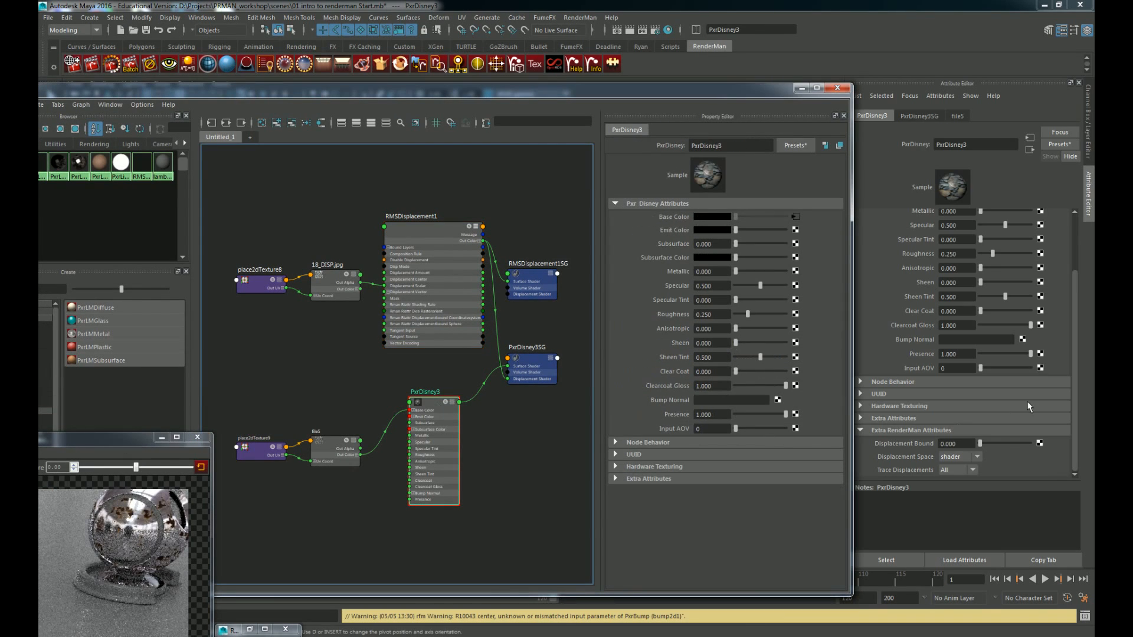
Step: Add the Subdiv Interp and Subdivision Scheme RenderMan attributes to the PxrDisney3 material
click(940, 96)
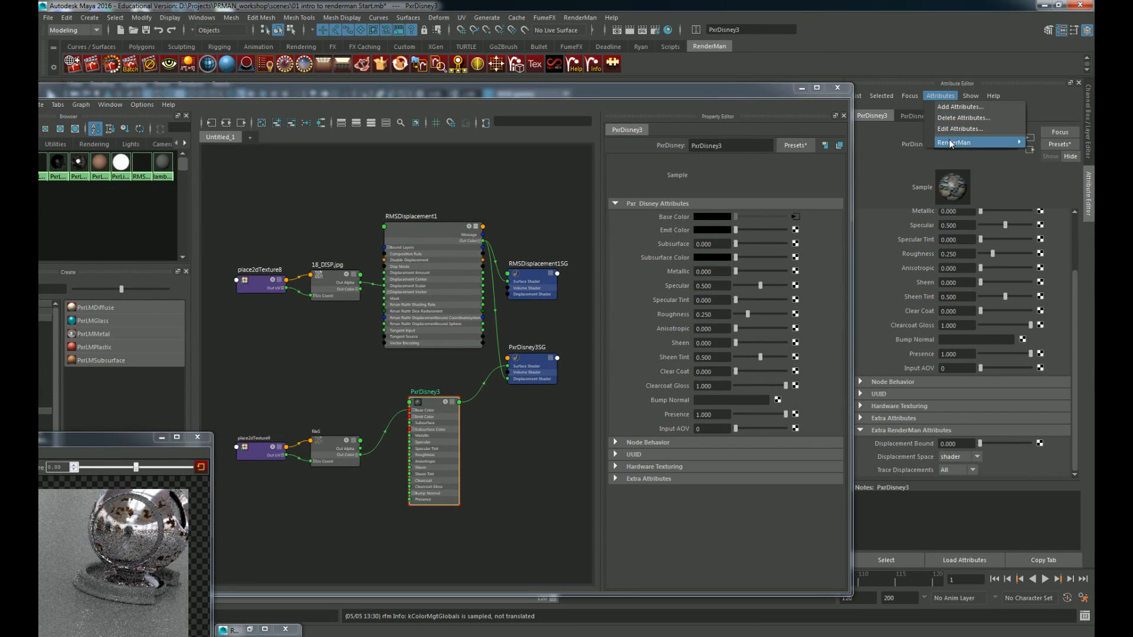
mouse_move(974, 143)
click(856, 168)
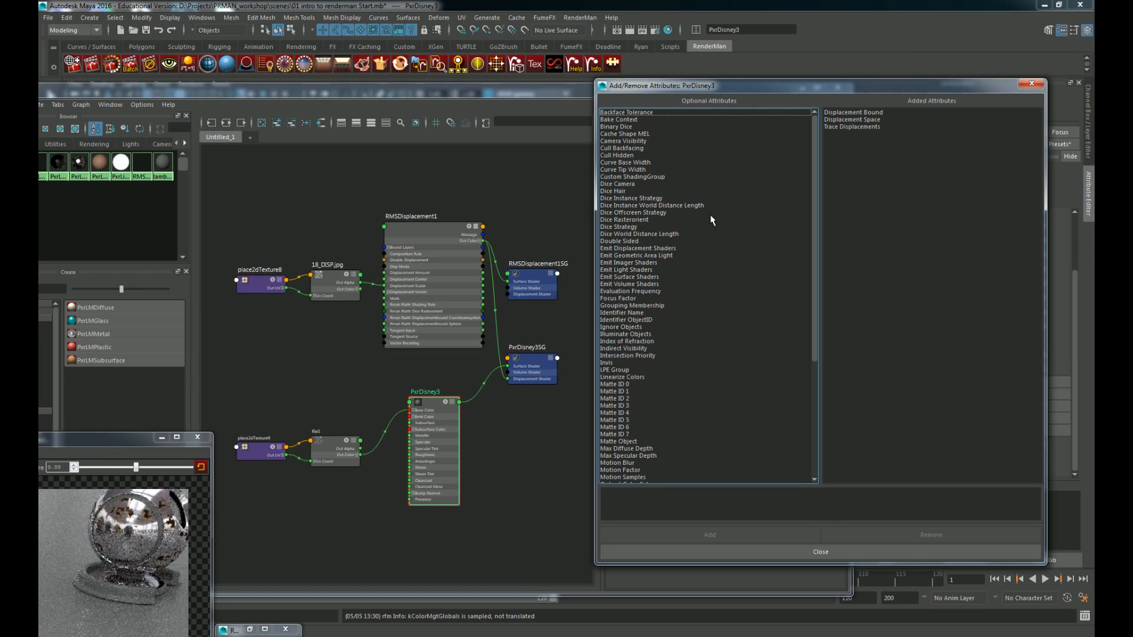
scroll(812, 341, down, 2)
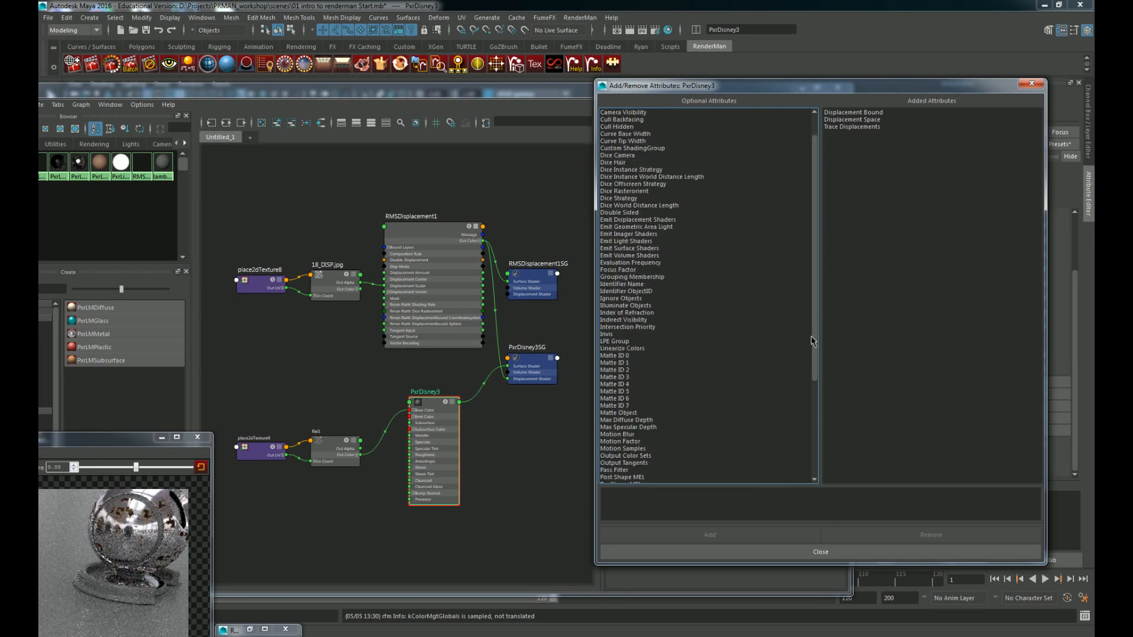
drag(811, 341, 814, 446)
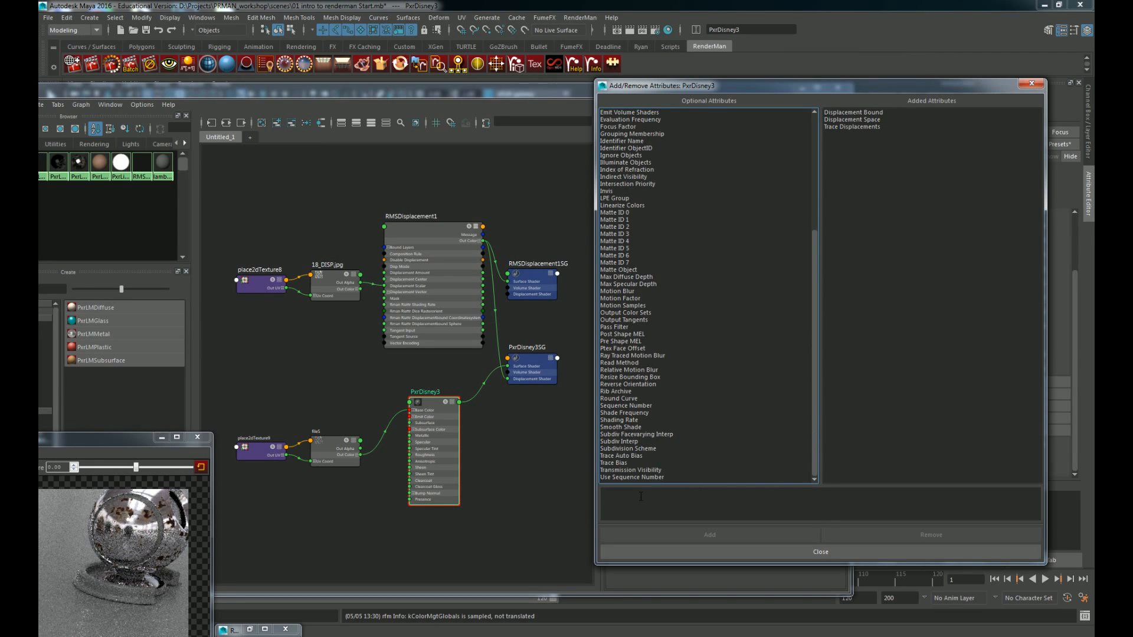
click(623, 448)
ctrl+click(632, 442)
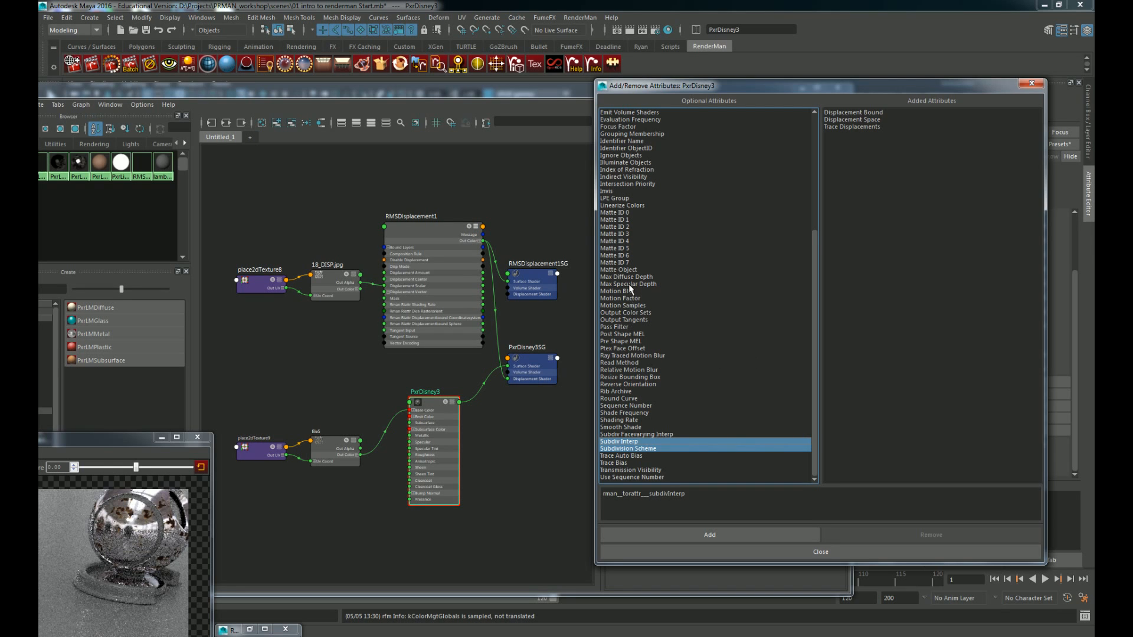
scroll(629, 285, up, 5)
scroll(629, 285, up, 3)
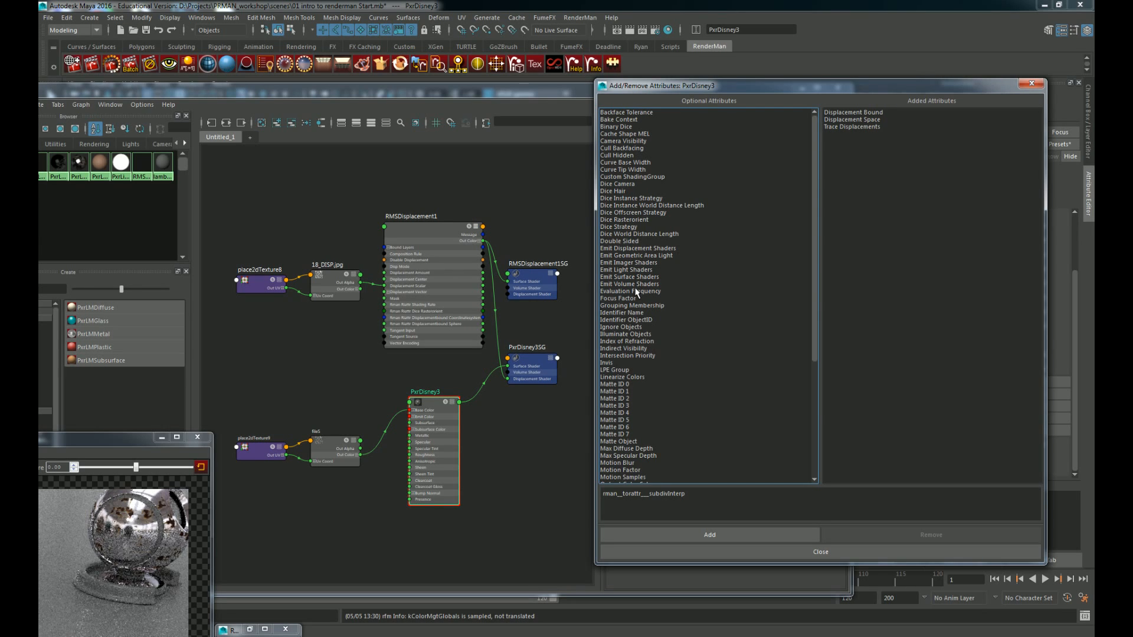
click(746, 540)
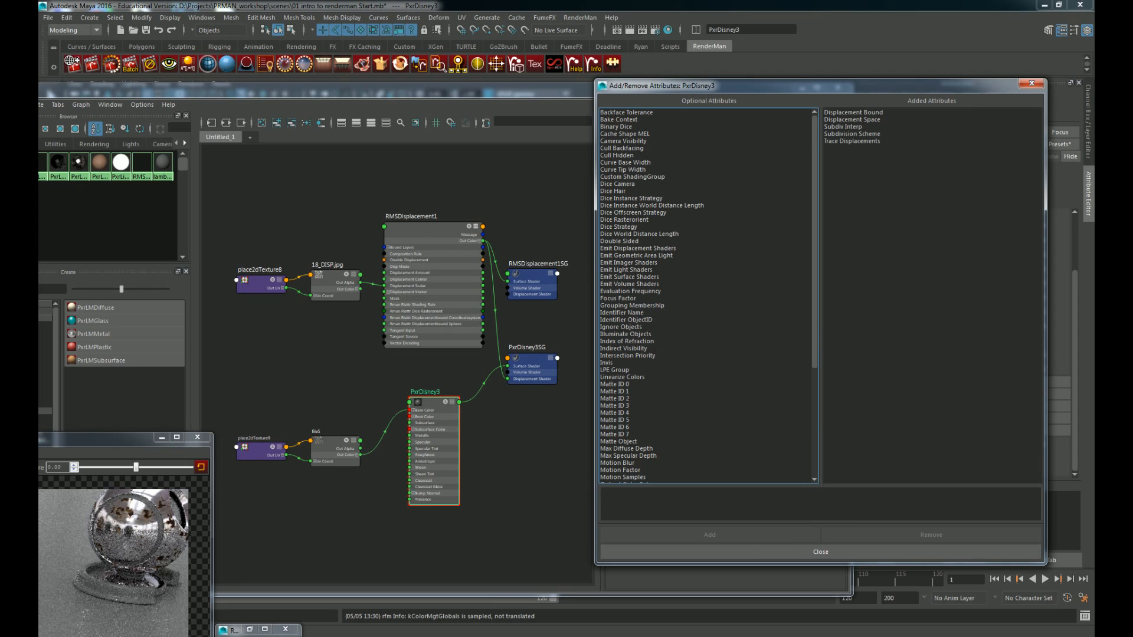
click(1037, 84)
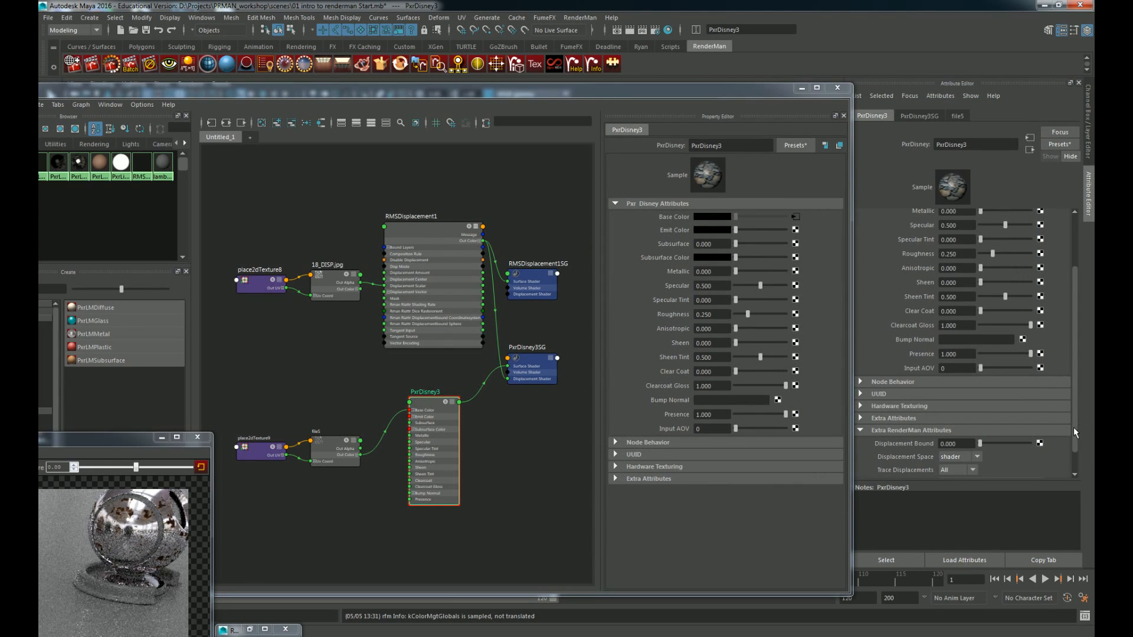
Step: Check PxrDisney3's Subdiv Interp and Subdivision Scheme settings, render the scene again and bring the render window fully into view
scroll(1070, 435, down, 2)
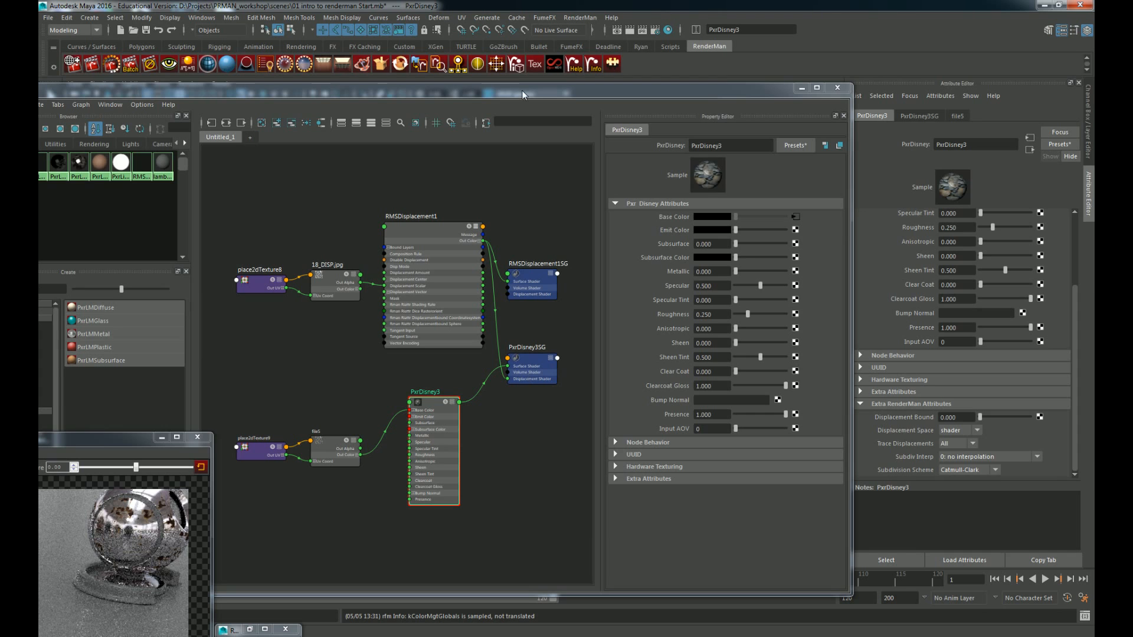
drag(101, 438, 659, 117)
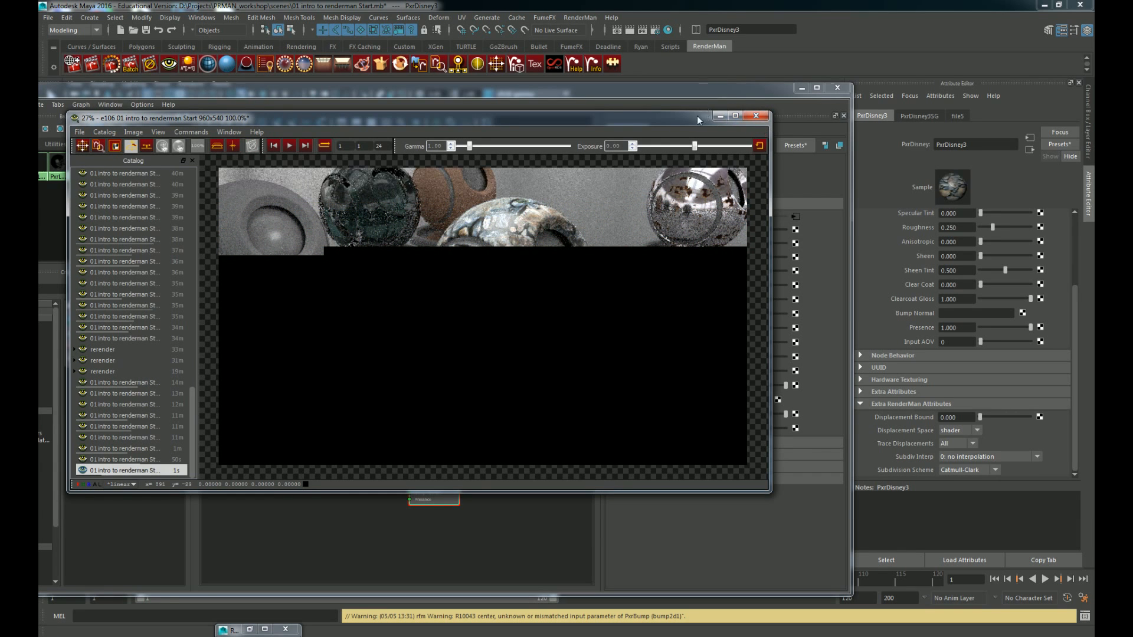
Step: Clear the viewport, select the front shader ball's sphere and cushion meshes, and open the RenderMan attribute manager for the selected shape
drag(697, 116, 241, 211)
click(802, 88)
click(442, 242)
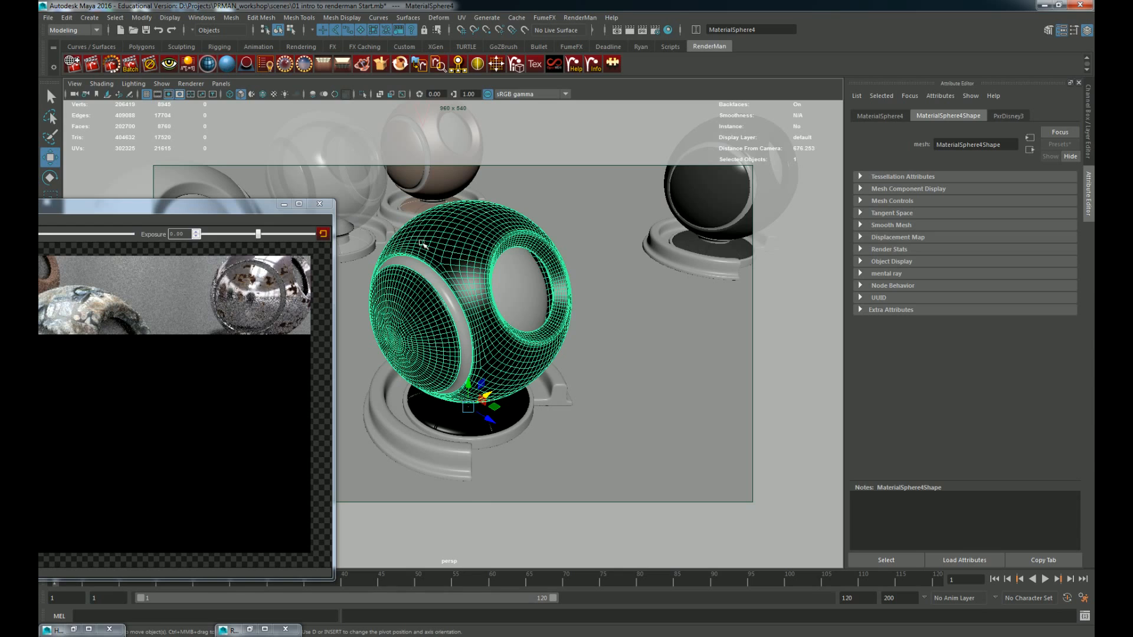
shift+click(472, 417)
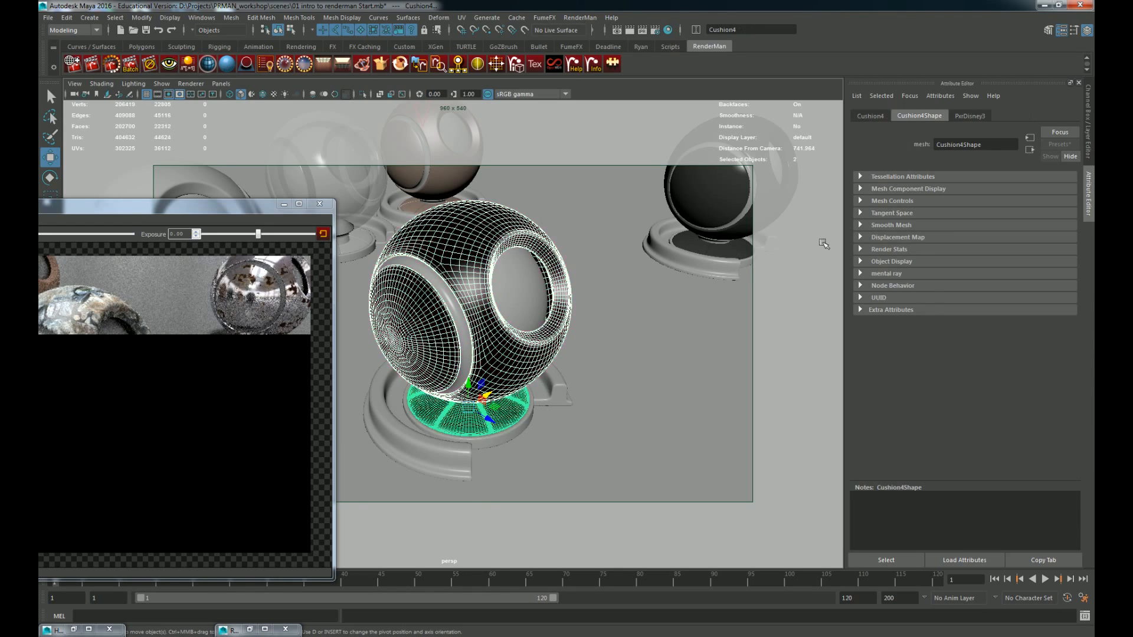
click(939, 95)
mouse_move(952, 143)
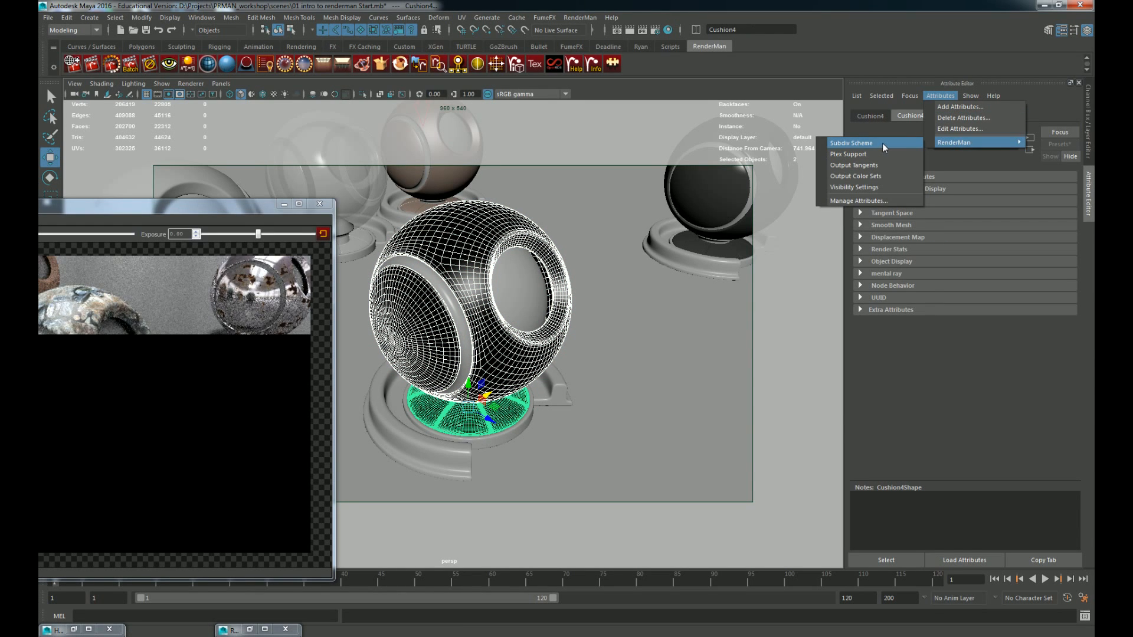
click(866, 201)
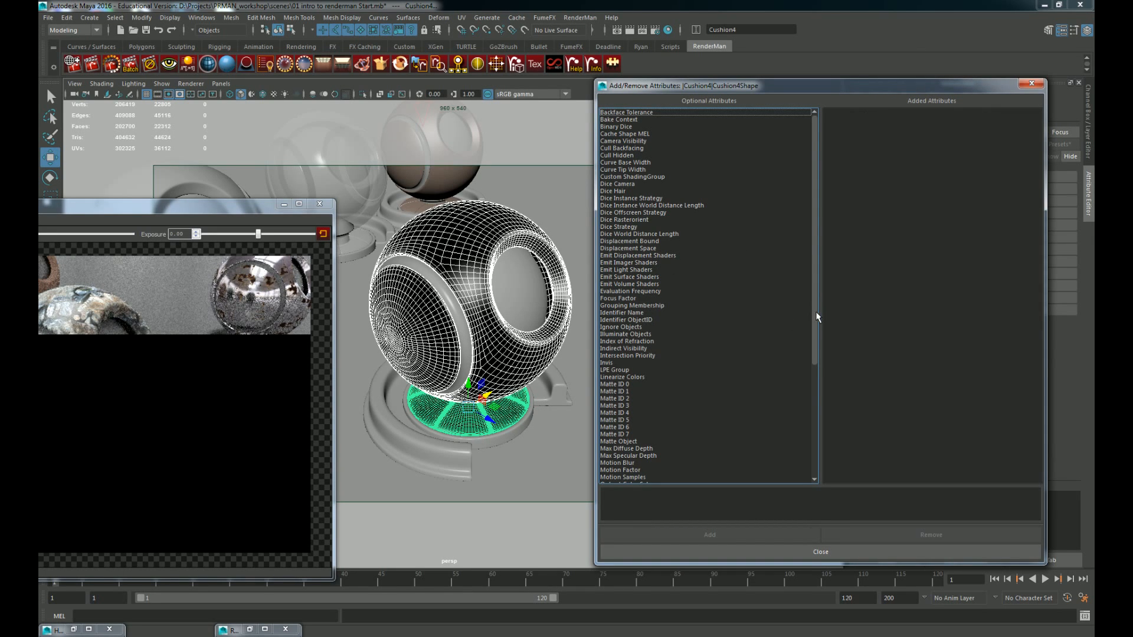
Step: Find the Displacement Bound and Displacement Space entries among the optional RenderMan attributes and add them to the selected meshes
drag(817, 317, 827, 438)
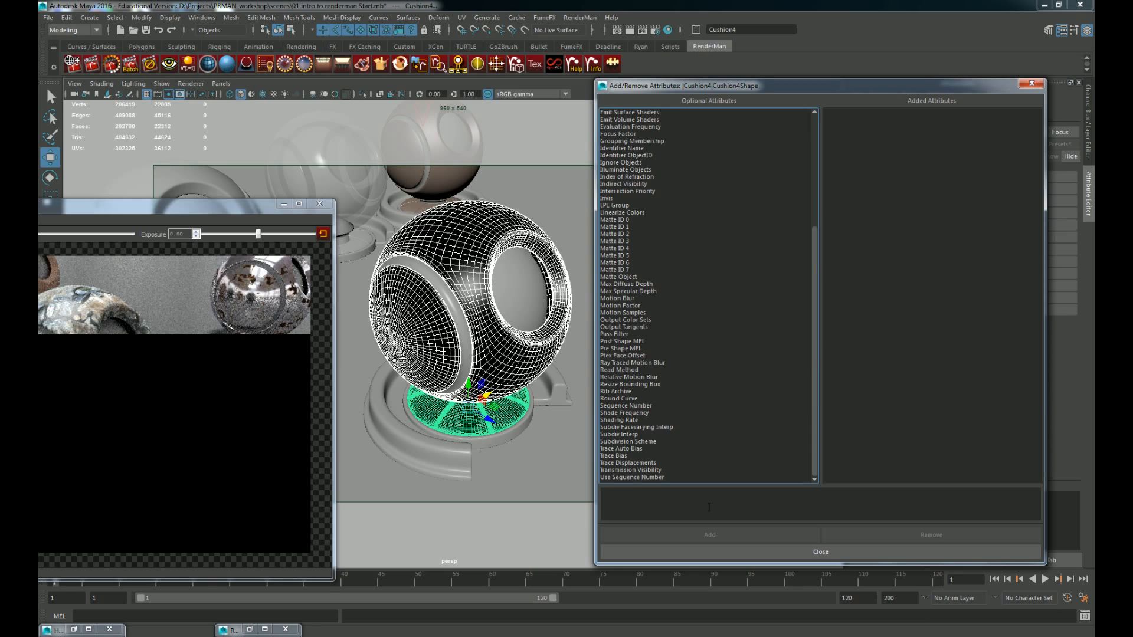
click(659, 440)
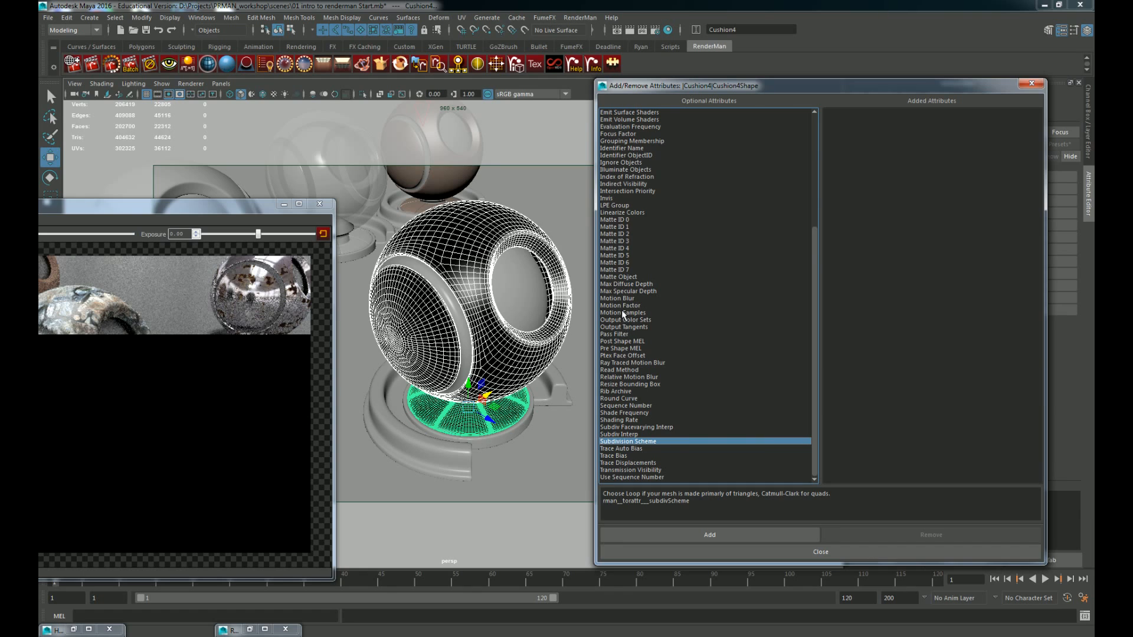
drag(813, 405, 823, 306)
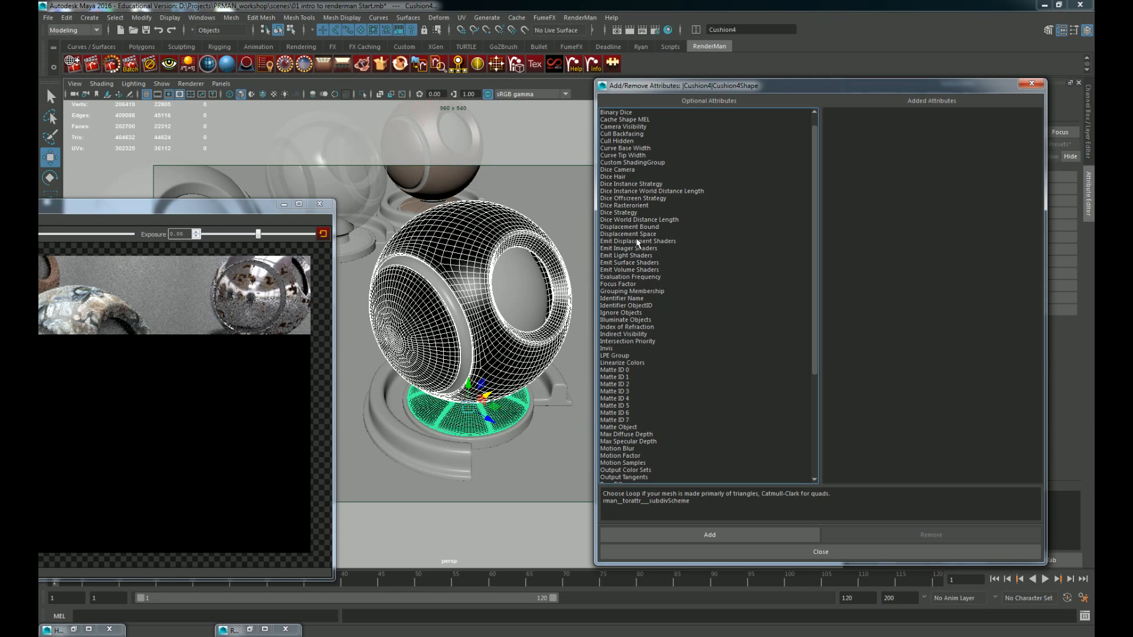
click(653, 228)
shift+click(652, 234)
scroll(650, 319, up, 1)
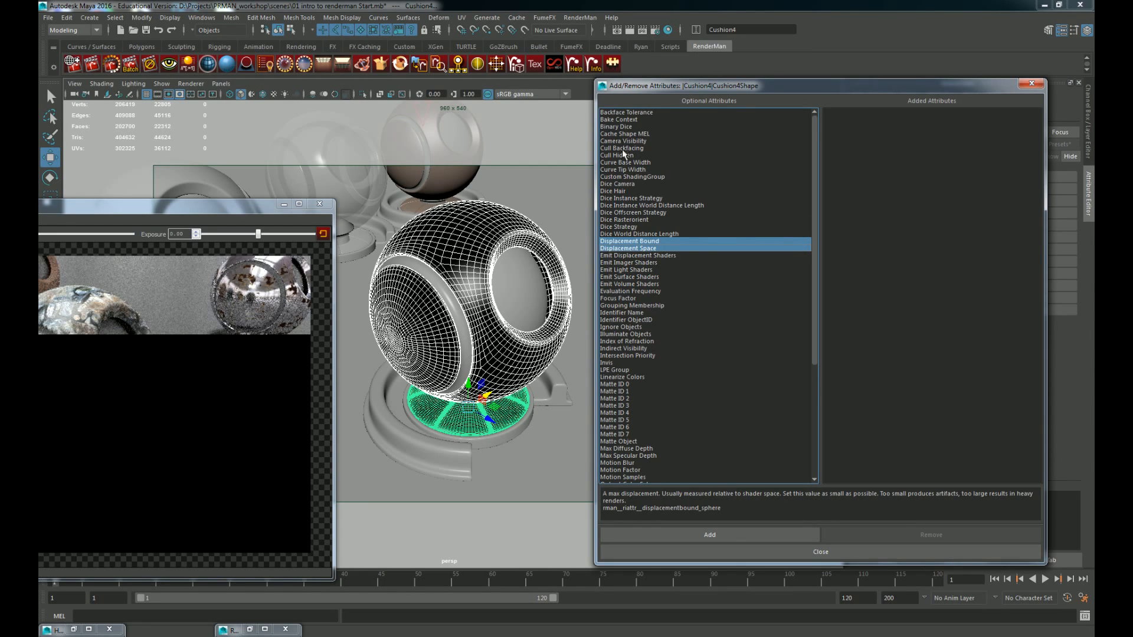
click(687, 538)
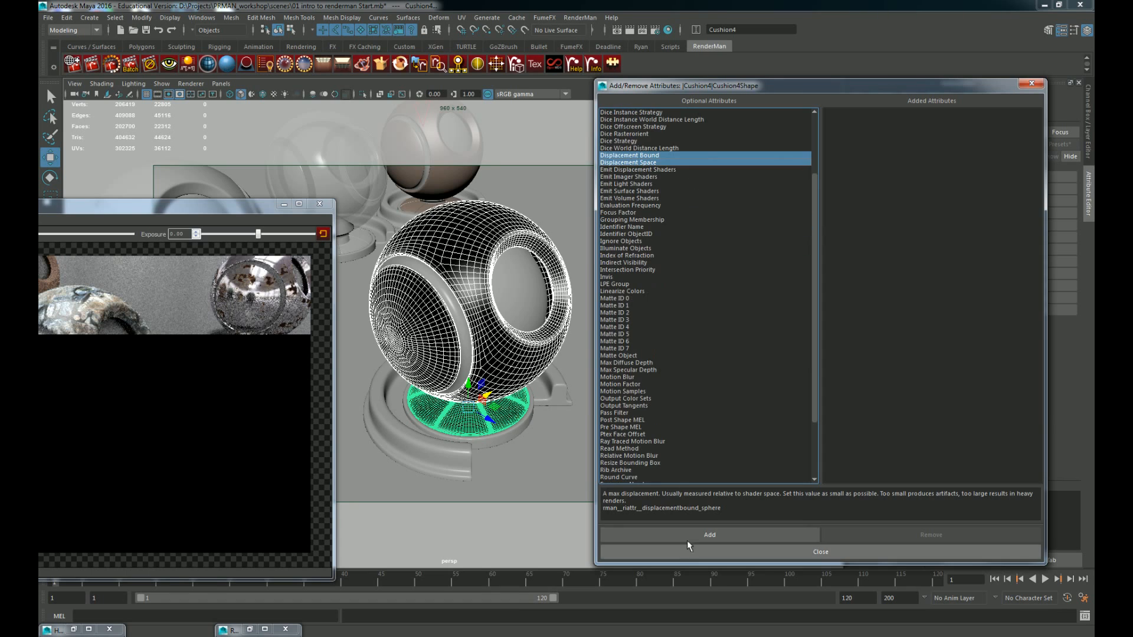
Step: Review the new render, move its window aside, and inspect the attributes of PxrDisney3, Cushion4Shape and Cushion4
drag(163, 208, 608, 117)
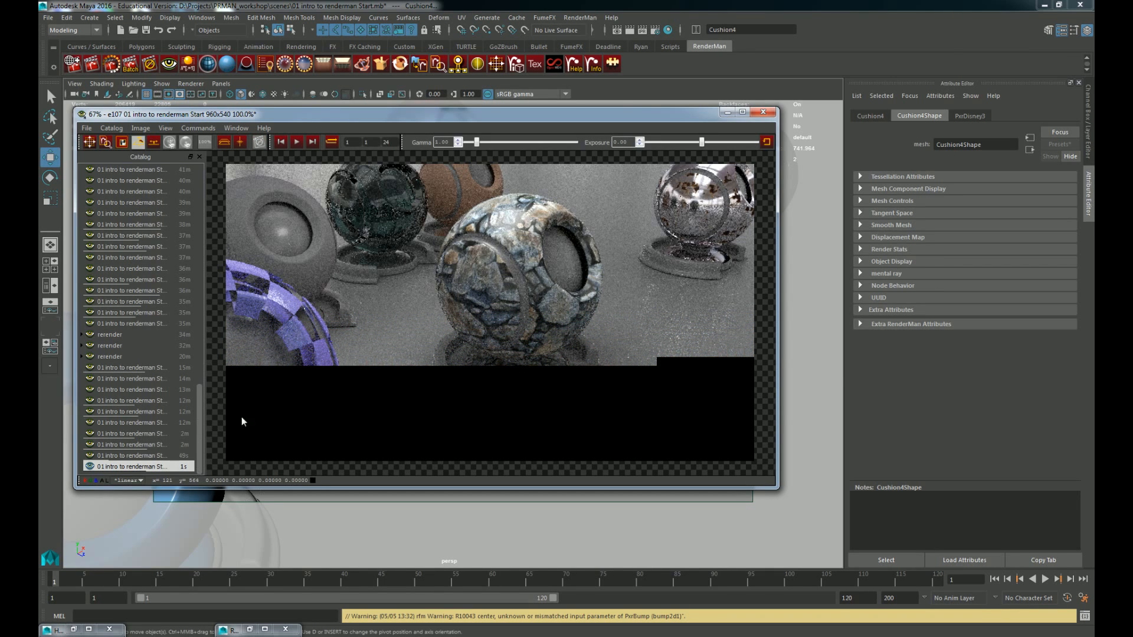
drag(532, 114, 345, 434)
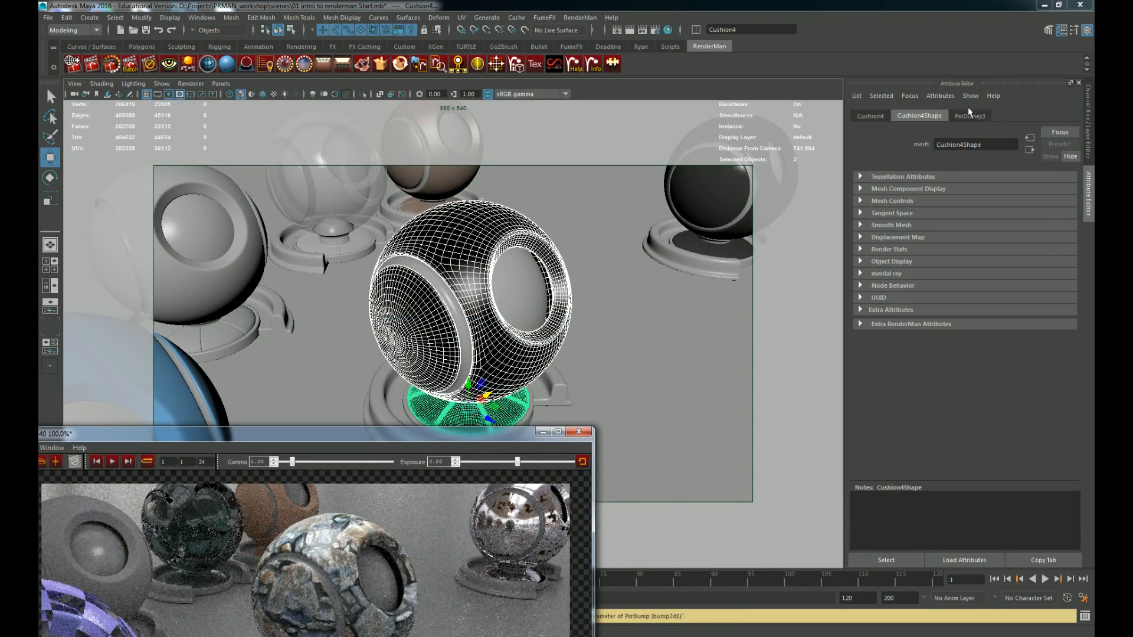
click(970, 115)
scroll(1064, 425, up, 3)
scroll(1070, 425, down, 3)
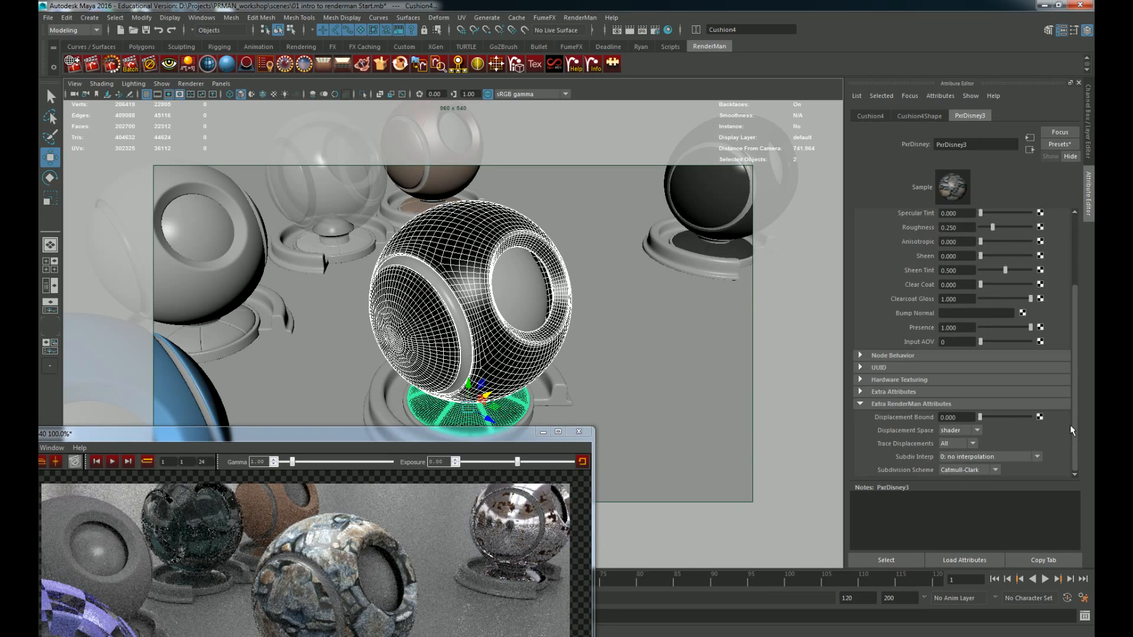
scroll(1015, 415, up, 3)
click(901, 115)
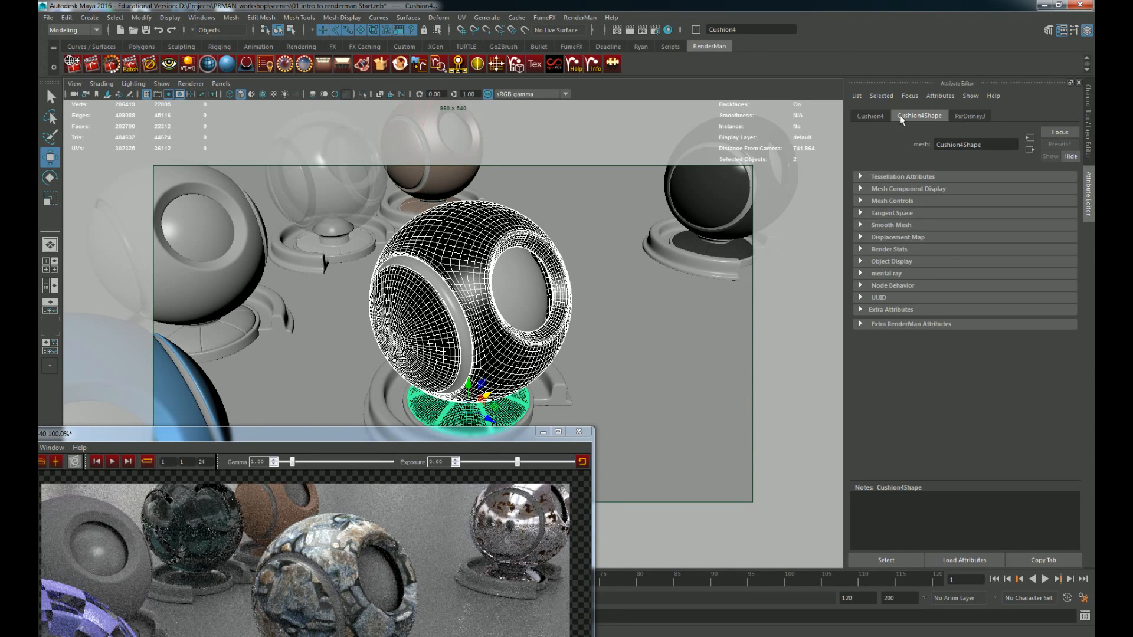
click(871, 115)
click(967, 116)
Step: Select the front ball's sphere, bring back the Hypershade, and load the PxrDisney3SG and RMSDisplacement1 nodes' attributes
click(511, 244)
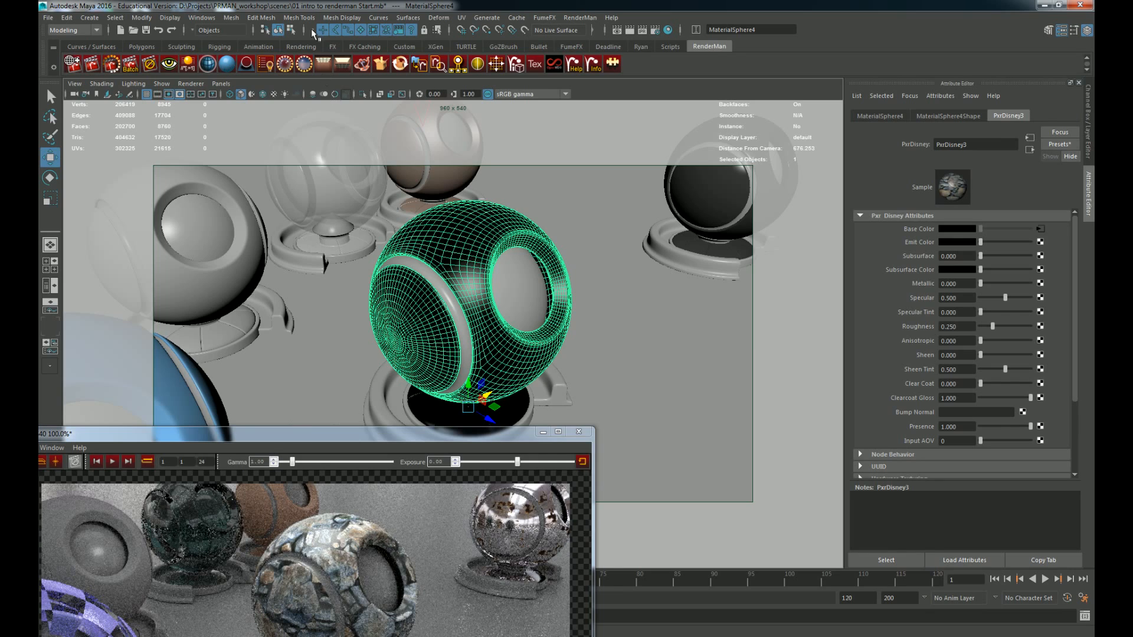
click(669, 29)
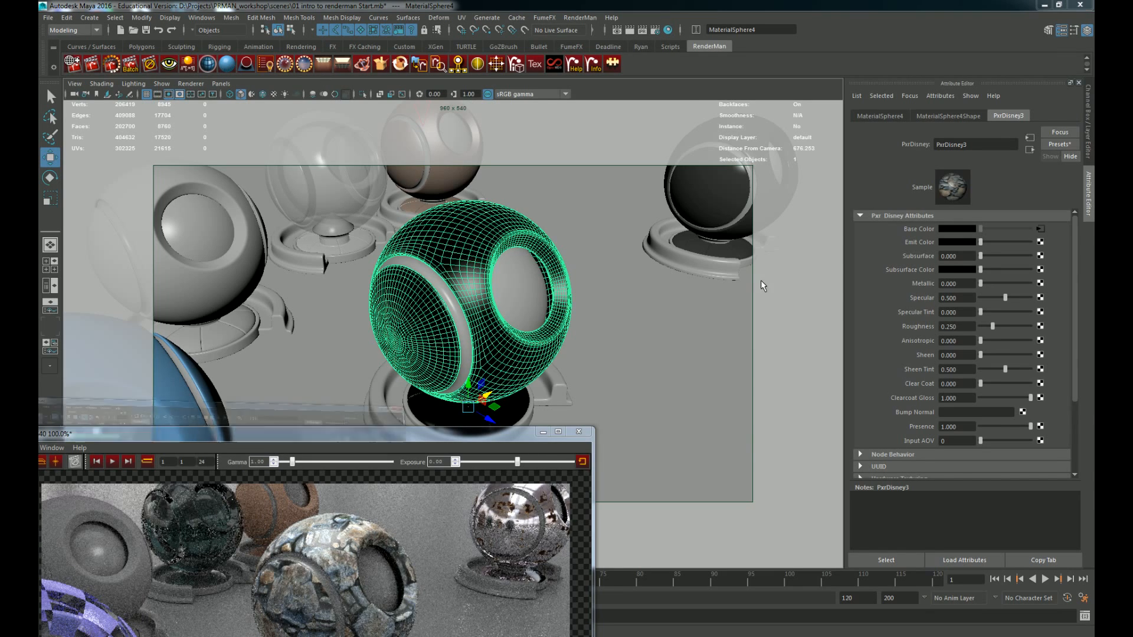
click(534, 375)
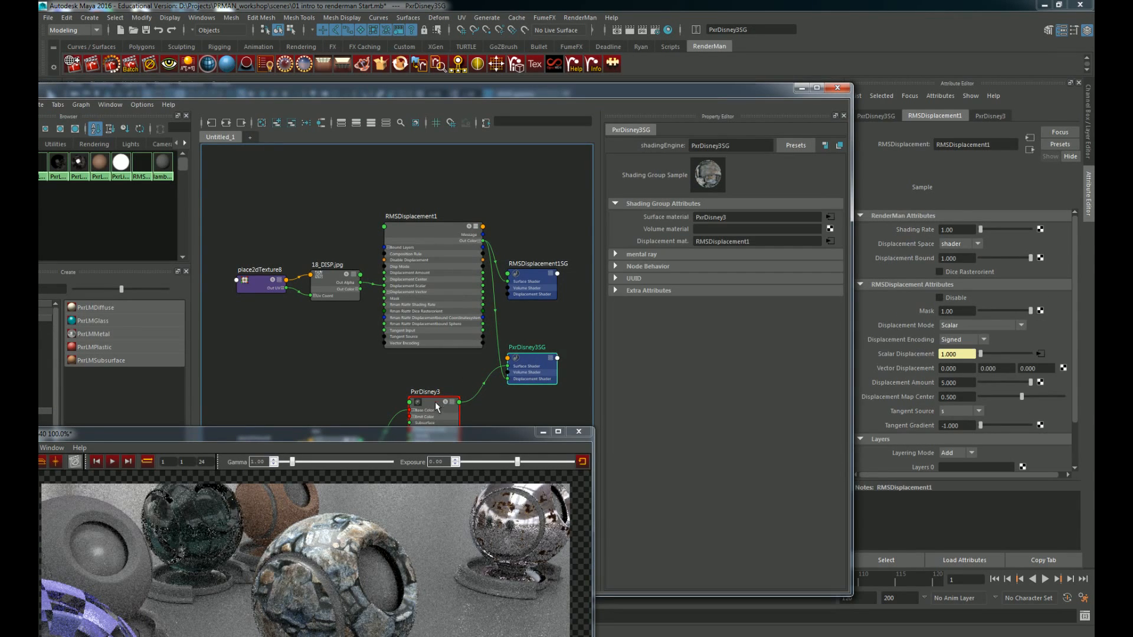
click(431, 227)
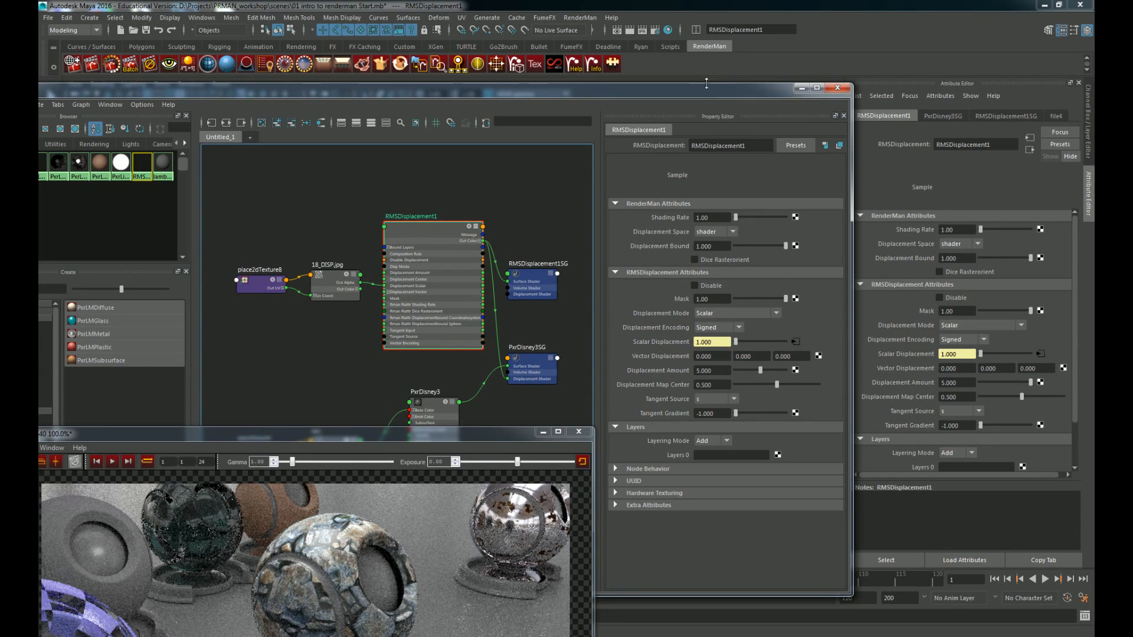
double_click(667, 90)
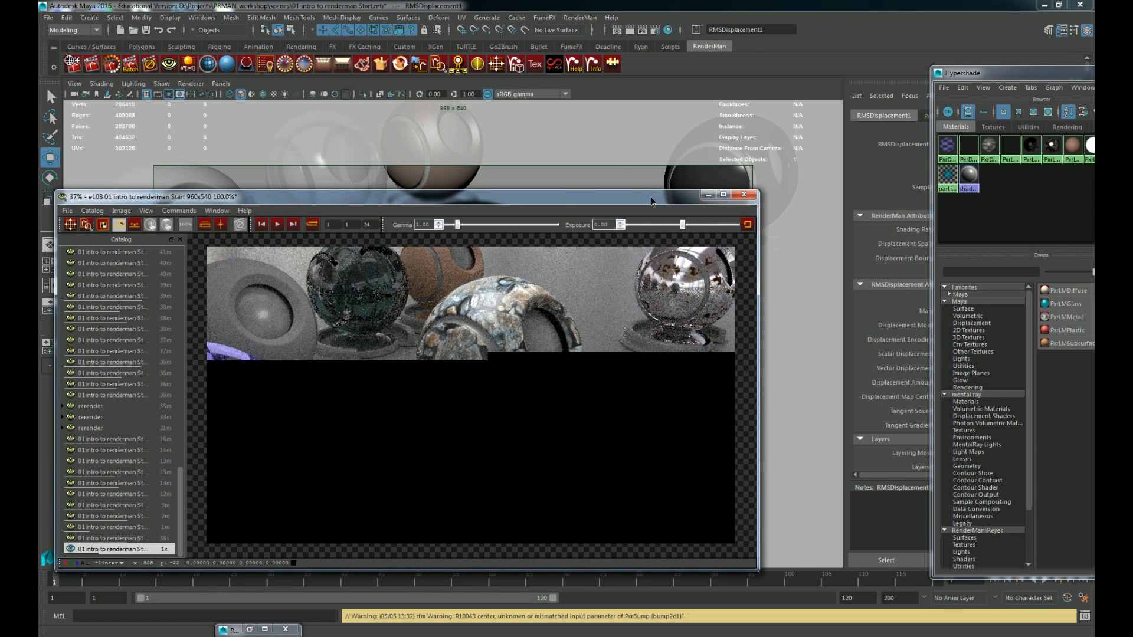
Step: Bring the new render into view, browse the catalog back to the earliest renders, and move the Hypershade off the Attribute Editor
drag(651, 202, 703, 120)
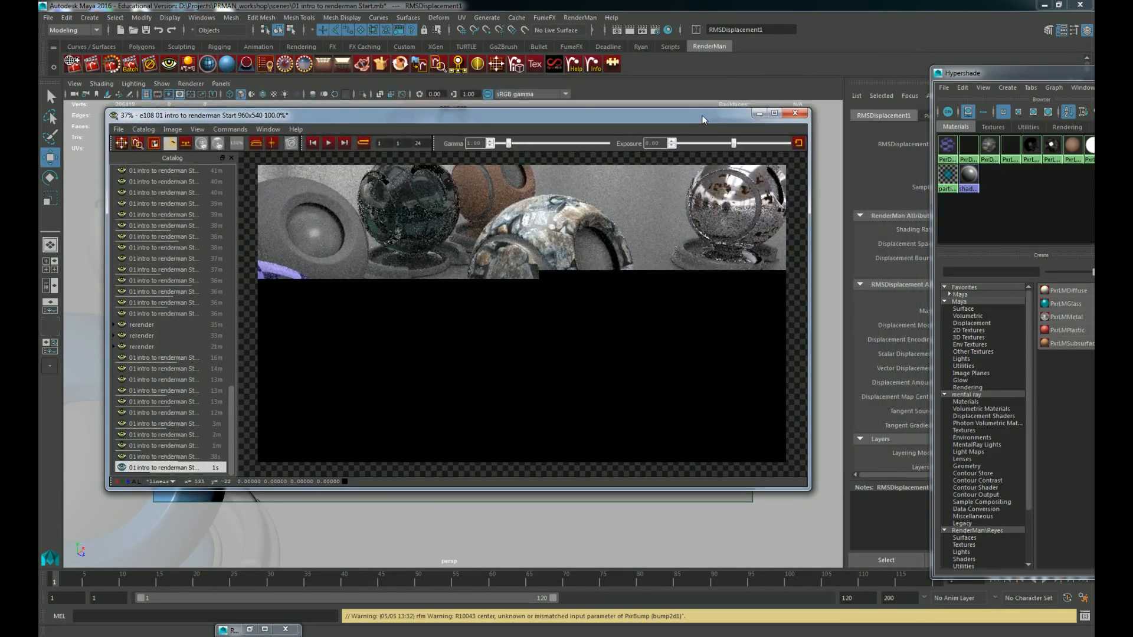
click(234, 410)
drag(233, 408, 244, 176)
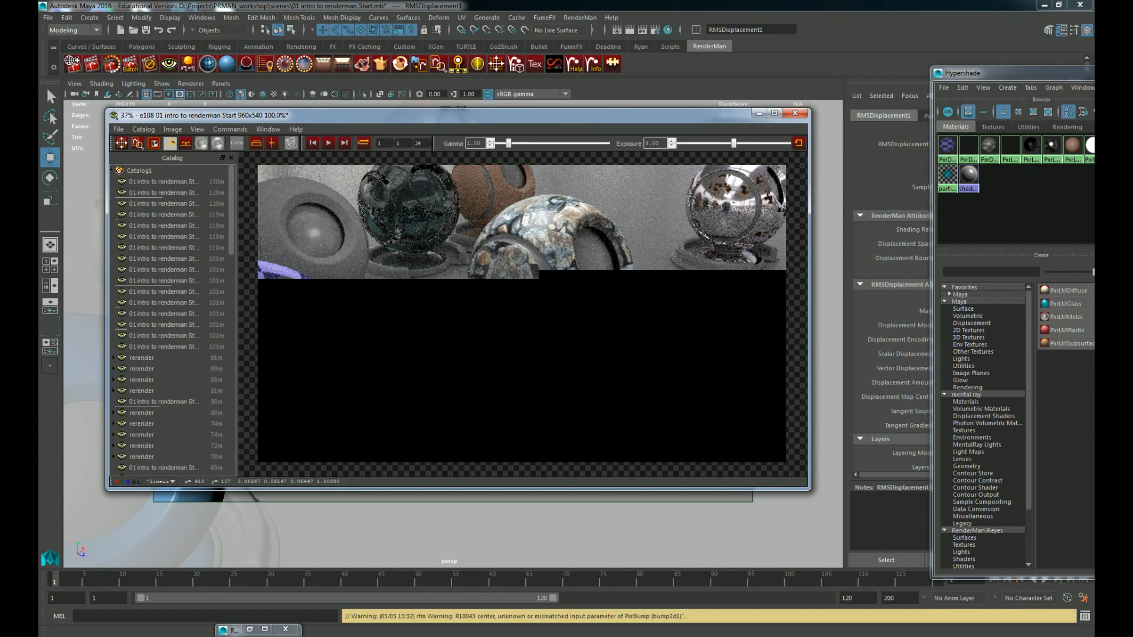
drag(973, 73, 1131, 59)
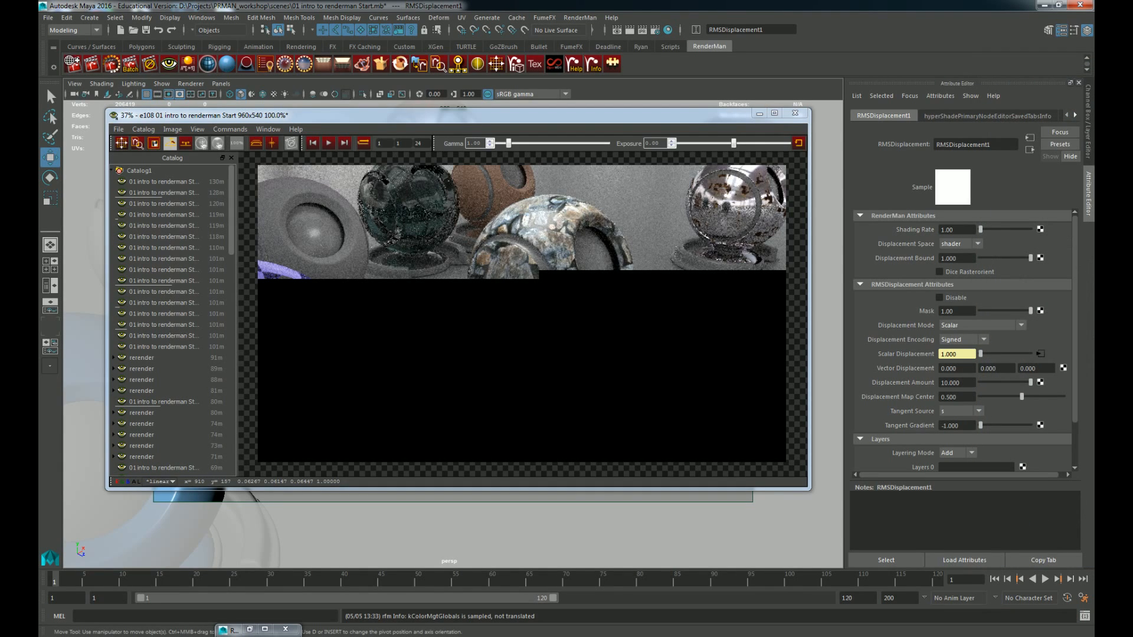